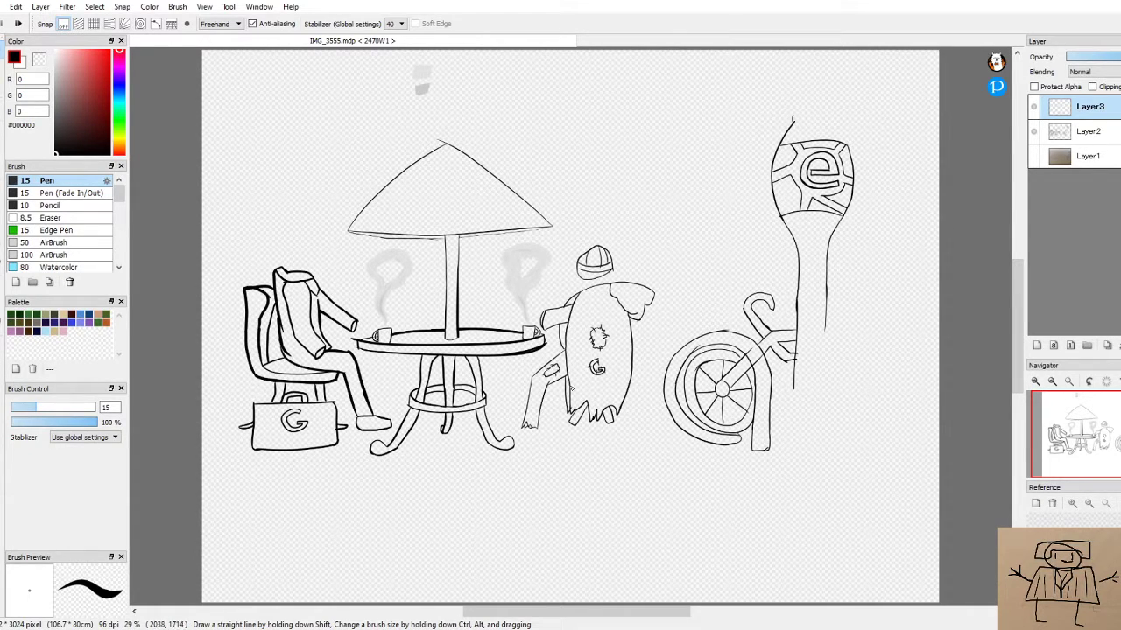
# Choose the Bucket tool and set the fill colour to the grey-beige #A3A08F
pyautogui.scroll(-1, 542, 407)
pyautogui.scroll(2, 477, 375)
pyautogui.scroll(-1, 384, 350)
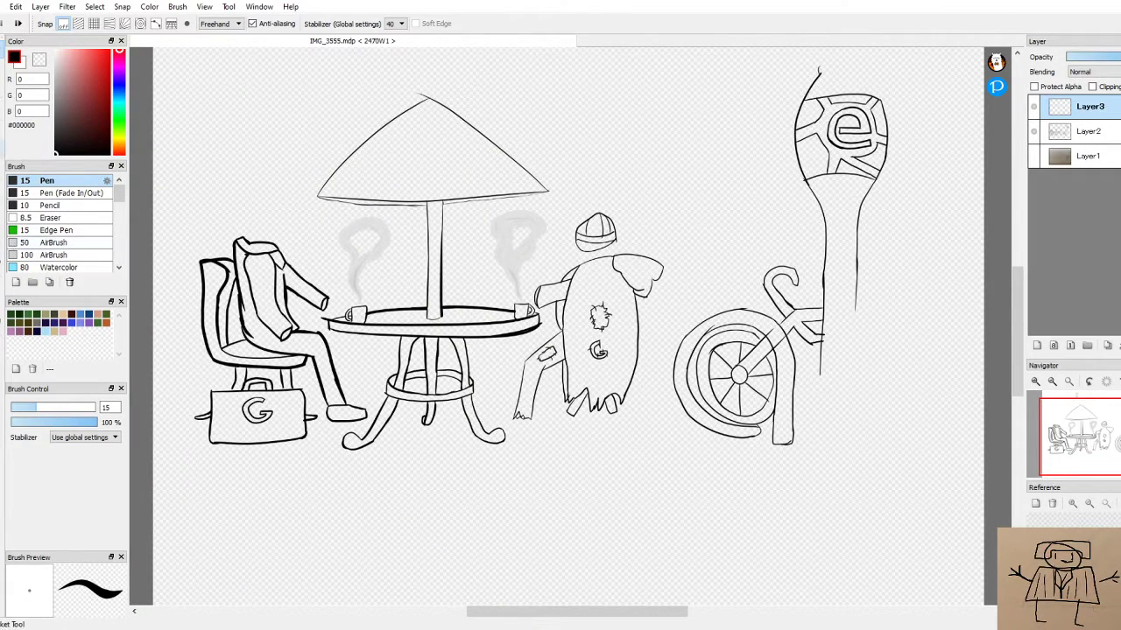
pyautogui.press('g')
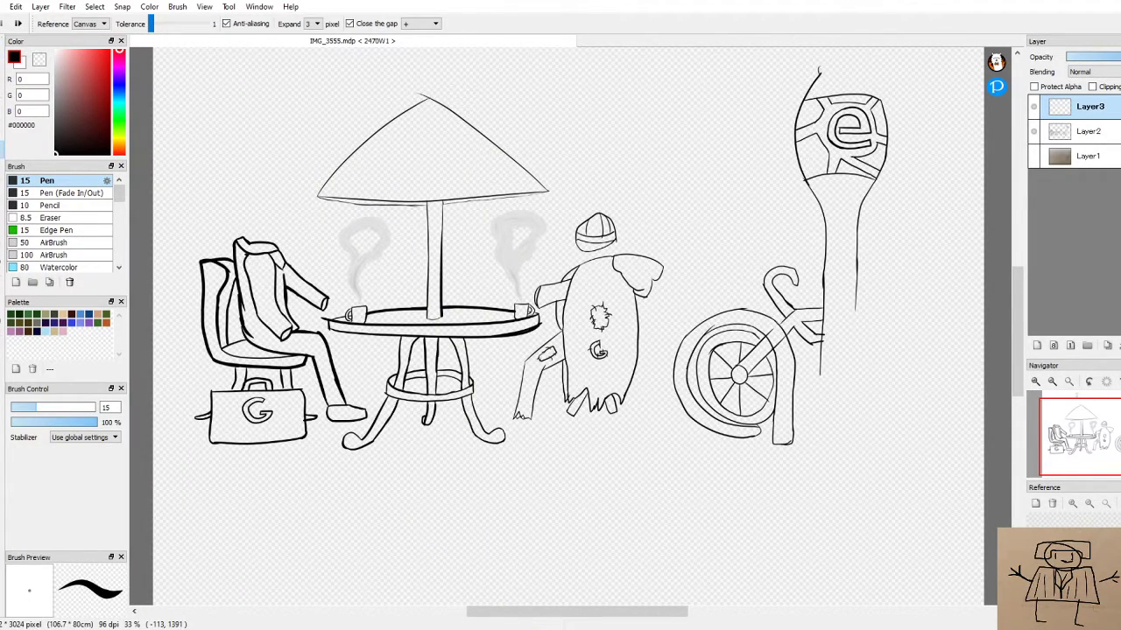
pyautogui.click(59, 133)
pyautogui.moveTo(60, 133); pyautogui.dragTo(54, 100)
pyautogui.moveTo(119, 123); pyautogui.dragTo(119, 146)
pyautogui.moveTo(52, 96); pyautogui.dragTo(61, 88)
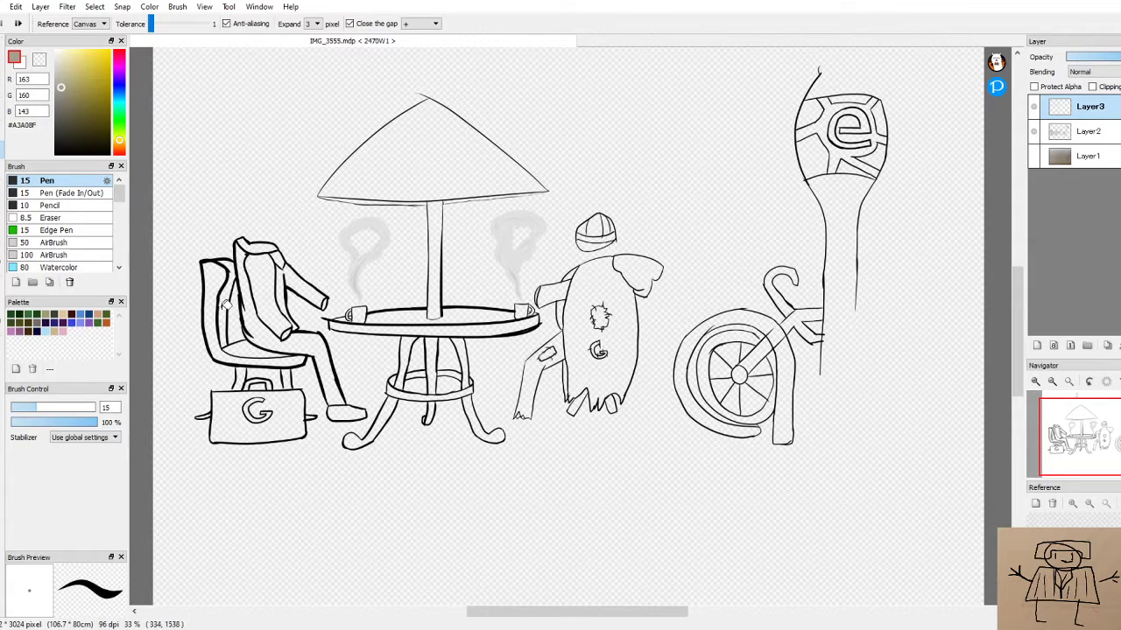
# Try filling the seated figure's near sleeve and suit body with #A3A08F, and undo both fills
pyautogui.click(271, 277)
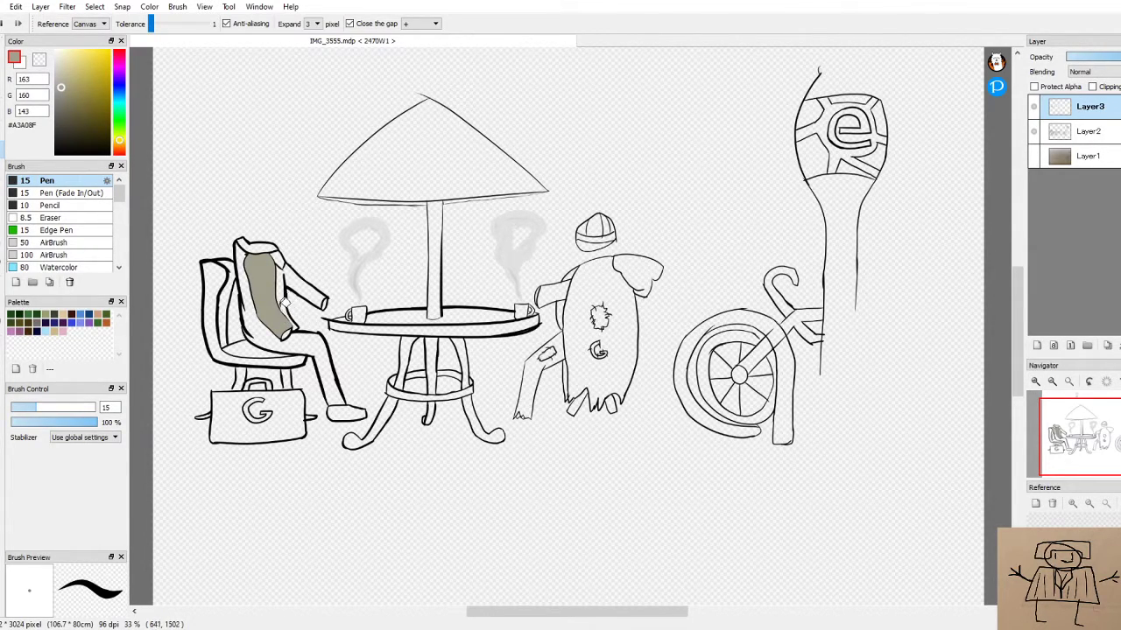
pyautogui.click(253, 289)
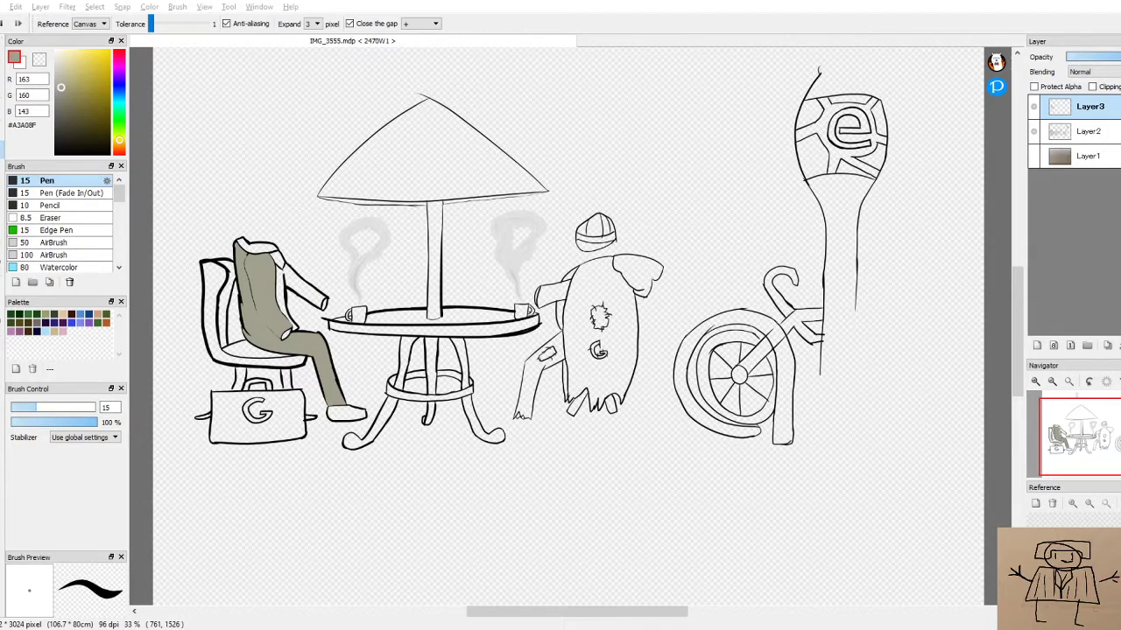
pyautogui.hotkey('ctrl', 'z')
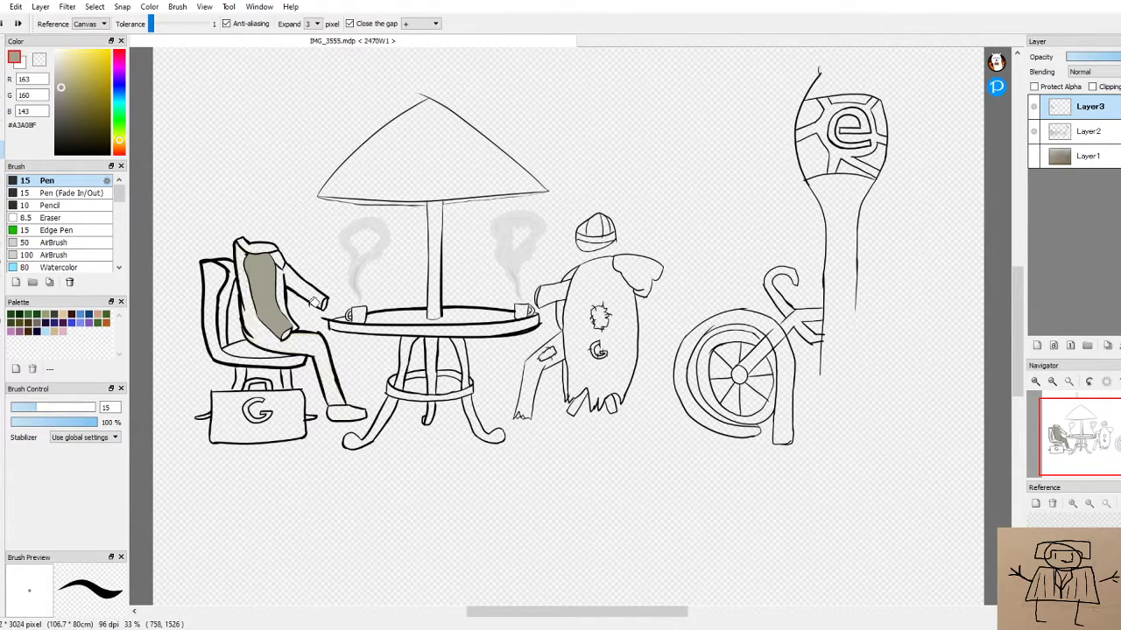
pyautogui.hotkey('ctrl', 'z')
# Try the sleeve and suit fills again with the fill expansion set to 2 pixels, and undo them
pyautogui.click(317, 24)
pyautogui.click(318, 50)
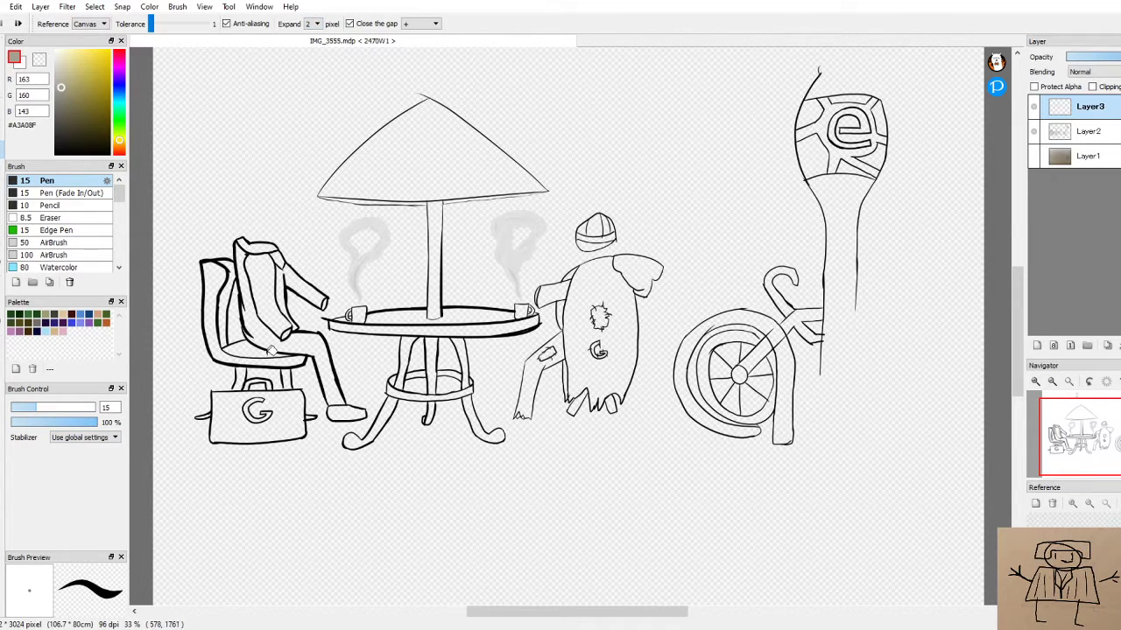
pyautogui.click(275, 292)
pyautogui.click(274, 292)
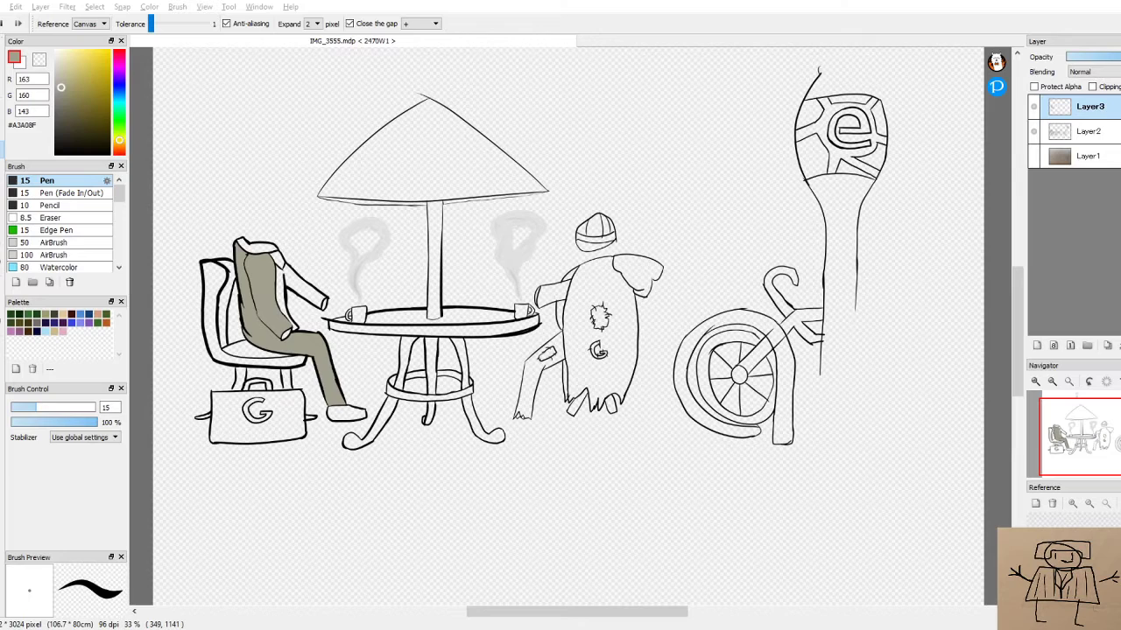
pyautogui.hotkey('ctrl', 'z')
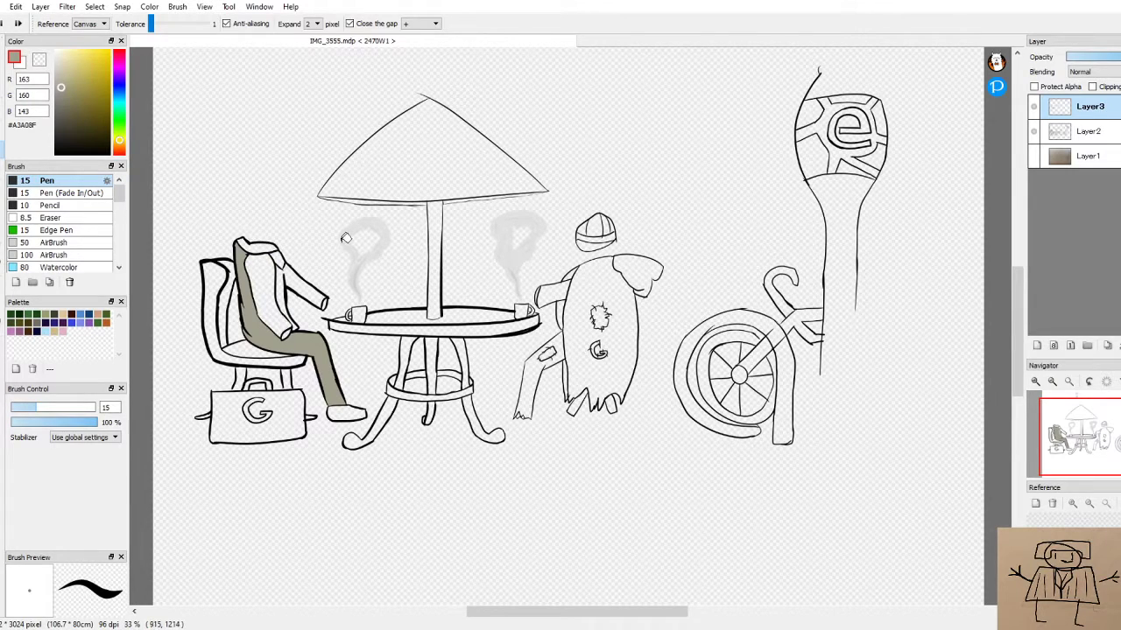
pyautogui.hotkey('ctrl', 'z')
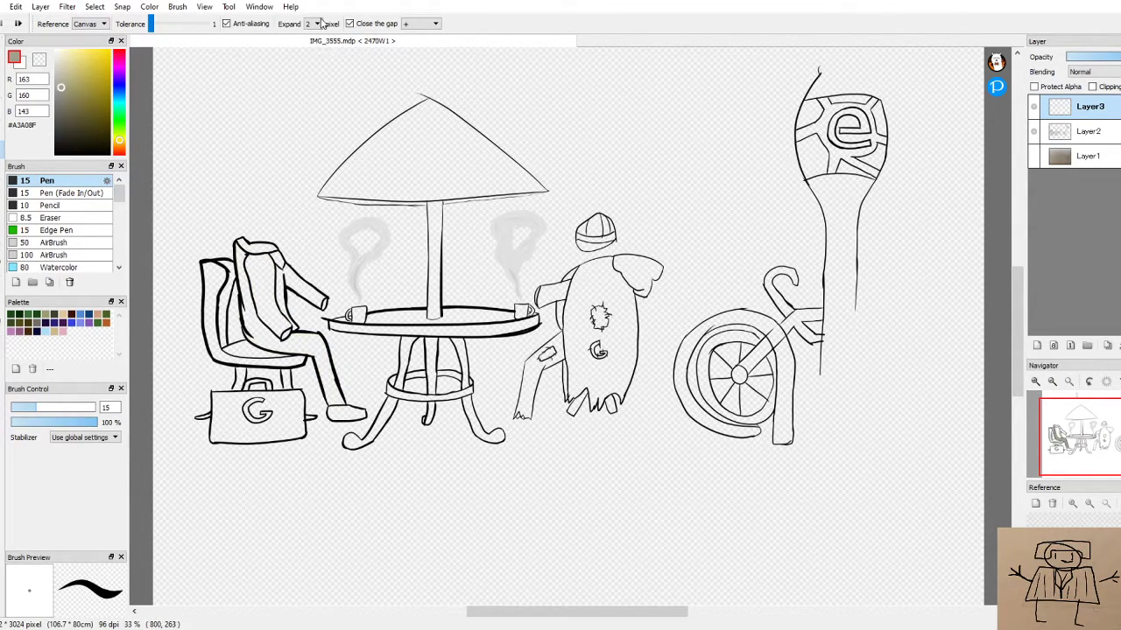
# Fill the seated figure's suit body and trouser leg with #A3A08F, using a fill expansion of 3 pixels
pyautogui.click(257, 325)
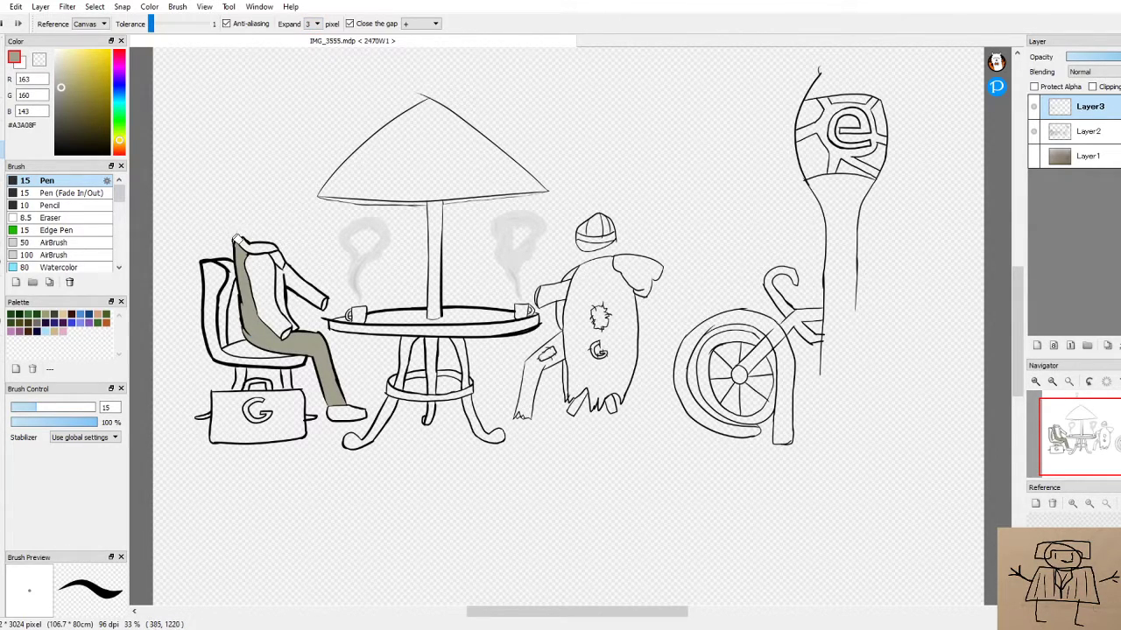
pyautogui.scroll(4, 250, 280)
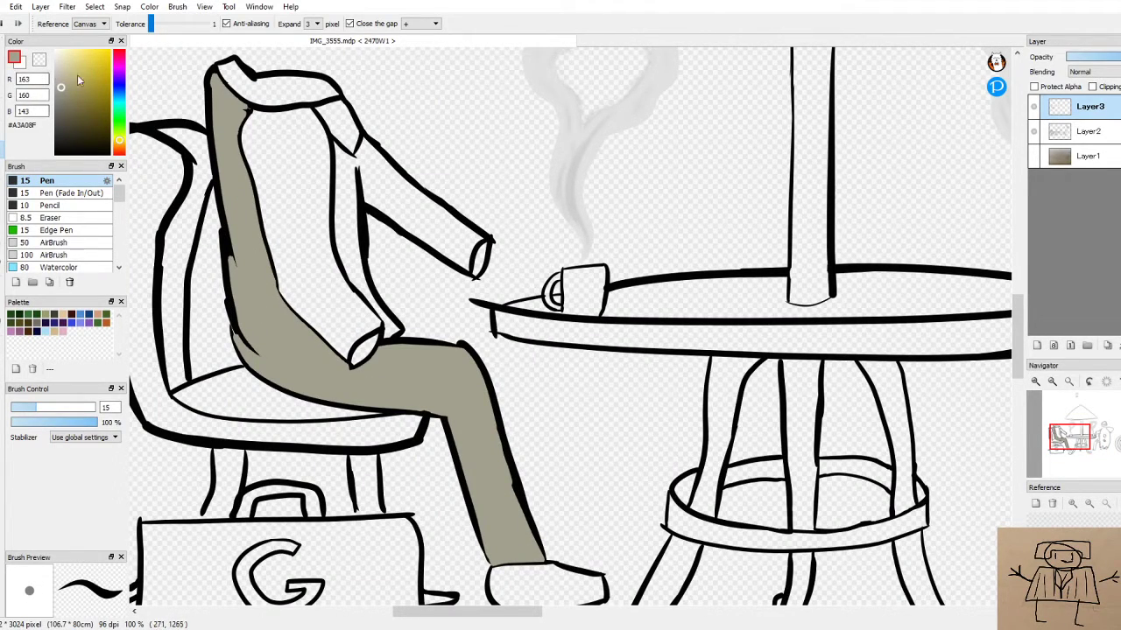
pyautogui.scroll(-2, 372, 102)
pyautogui.scroll(-2, 374, 104)
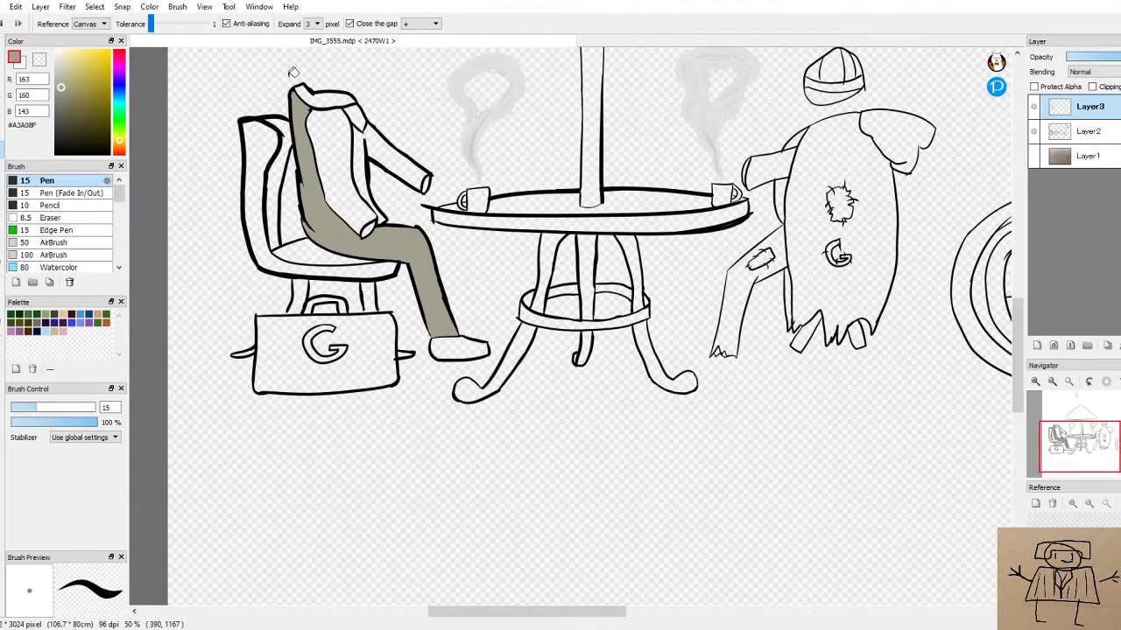
# Fill the seated figure's near sleeve with the lighter beige #B8B393
pyautogui.scroll(3, 281, 74)
pyautogui.moveTo(61, 84); pyautogui.dragTo(66, 80)
pyautogui.click(389, 219)
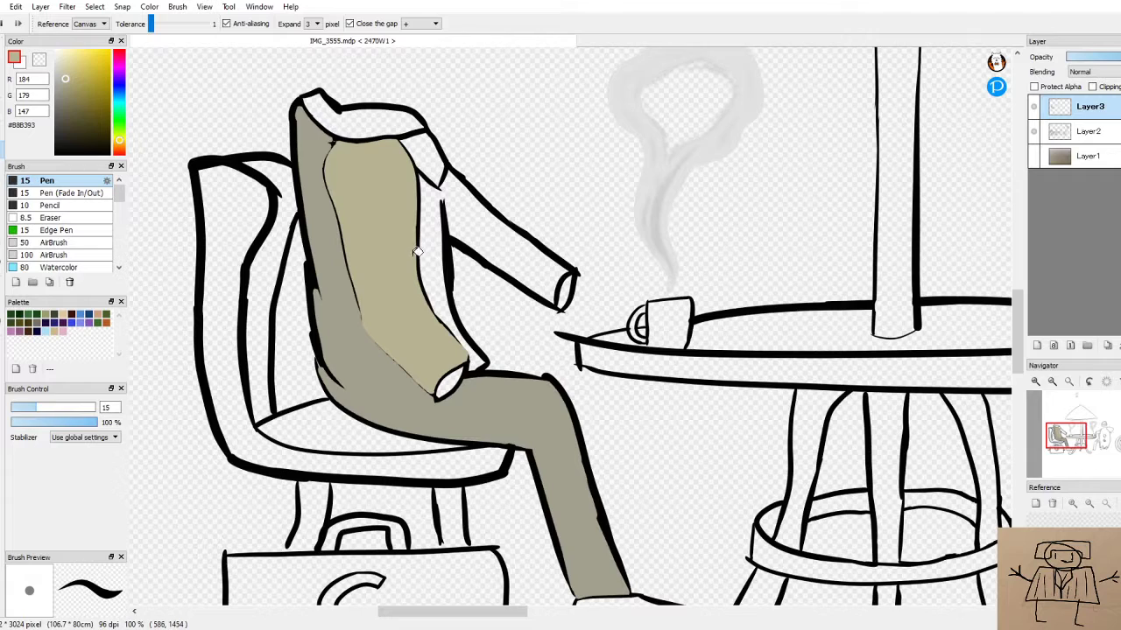
# Examine the seated figure's suit colours up close and against the whole café scene
pyautogui.scroll(-4, 1014, 351)
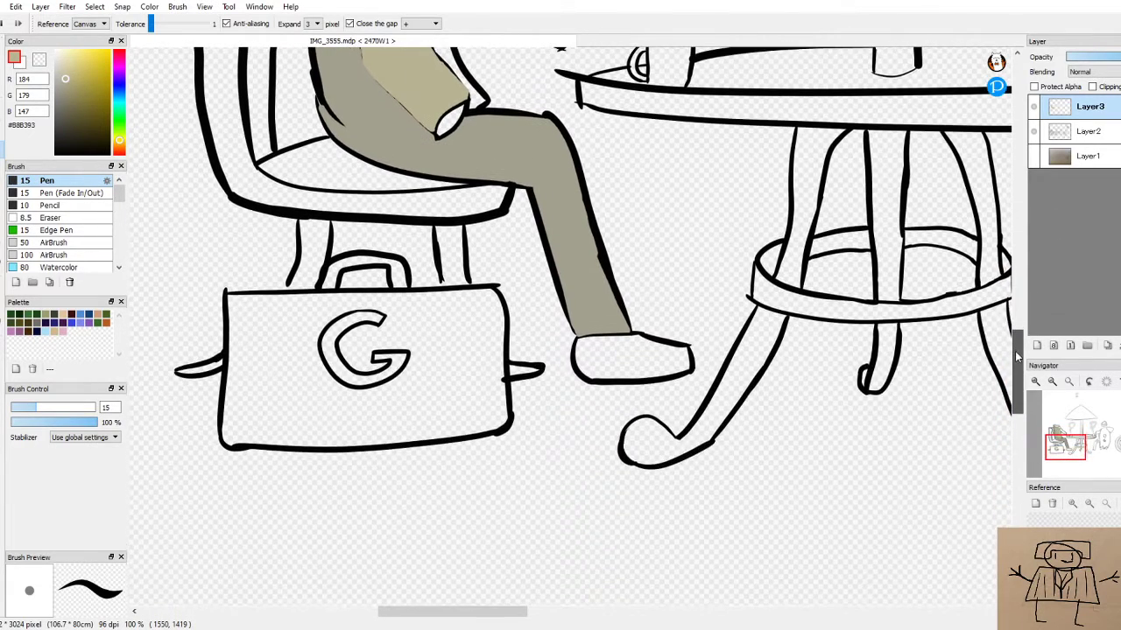
pyautogui.scroll(6, 790, 268)
pyautogui.scroll(-2, 790, 267)
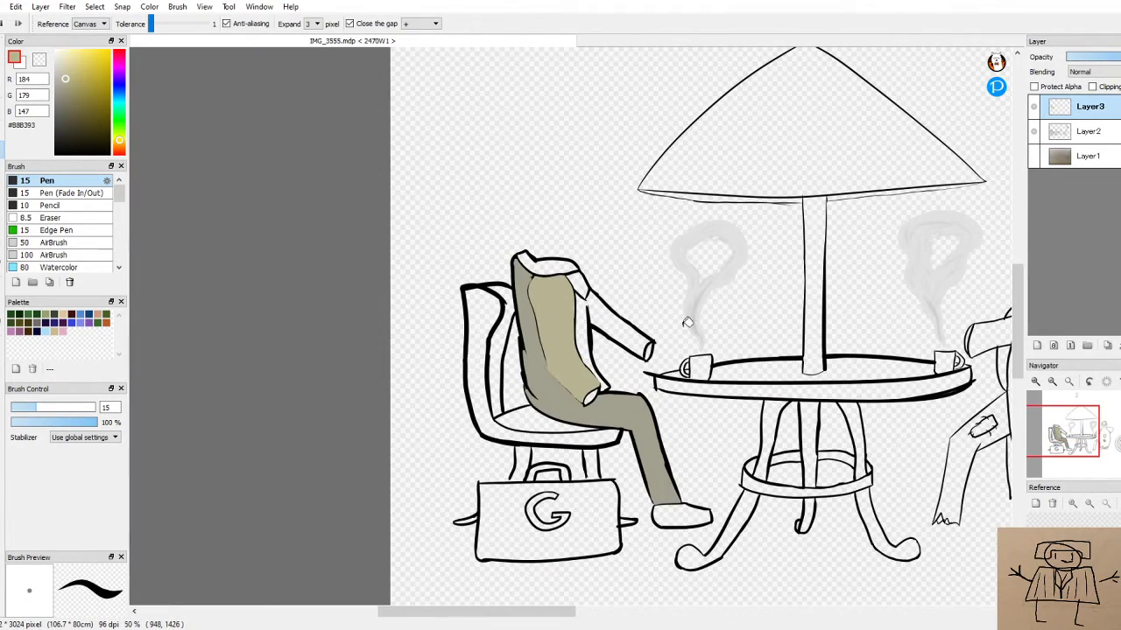
pyautogui.scroll(-1, 726, 263)
pyautogui.moveTo(517, 614); pyautogui.dragTo(597, 613)
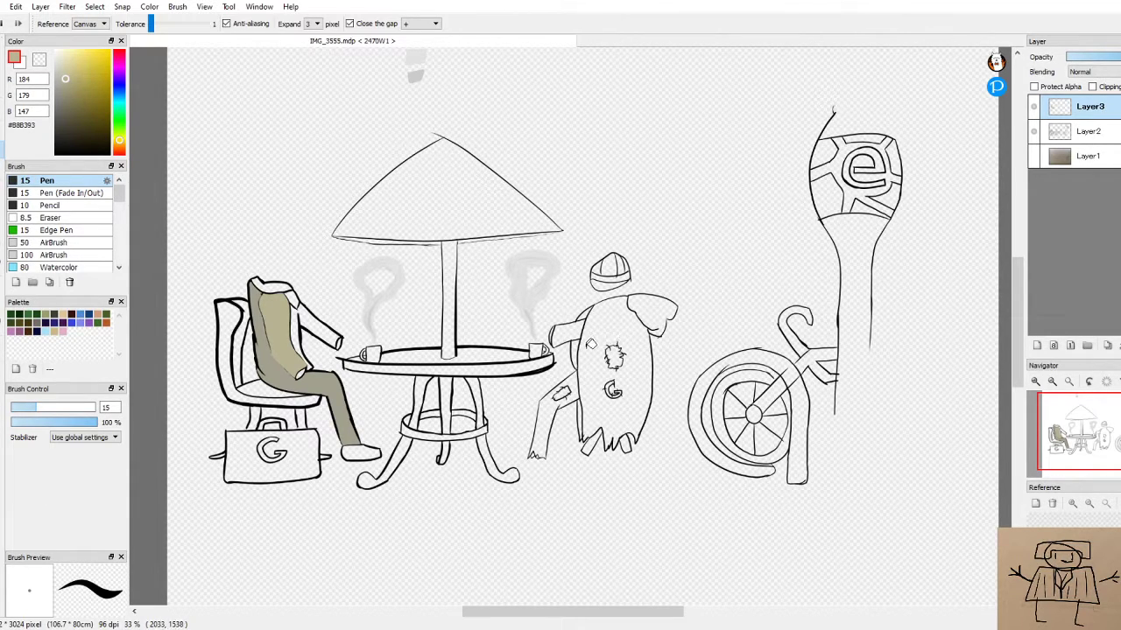
pyautogui.scroll(-1, 461, 375)
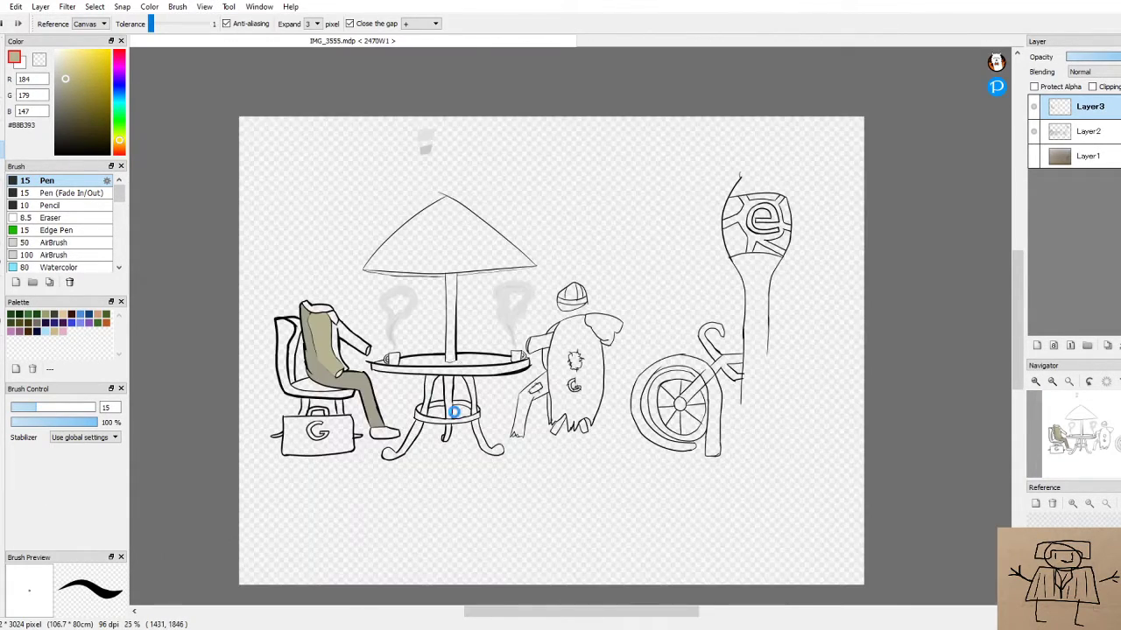
pyautogui.scroll(5, 461, 375)
pyautogui.scroll(-2, 490, 394)
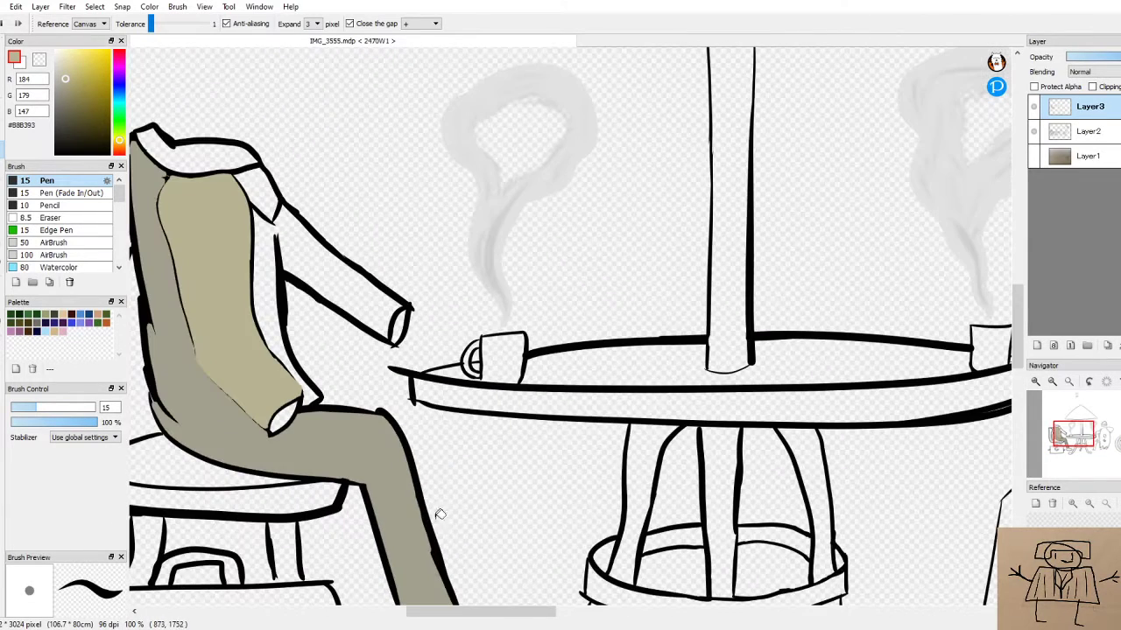
pyautogui.scroll(2, 368, 263)
pyautogui.scroll(-1, 292, 141)
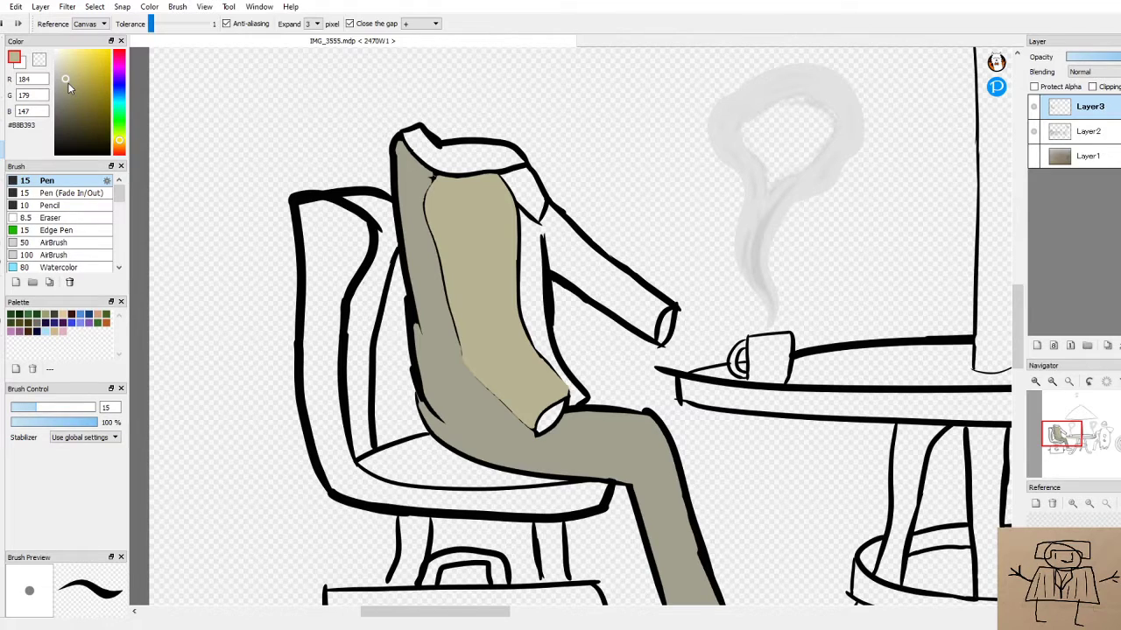
pyautogui.scroll(-2, 234, 110)
pyautogui.scroll(2, 228, 109)
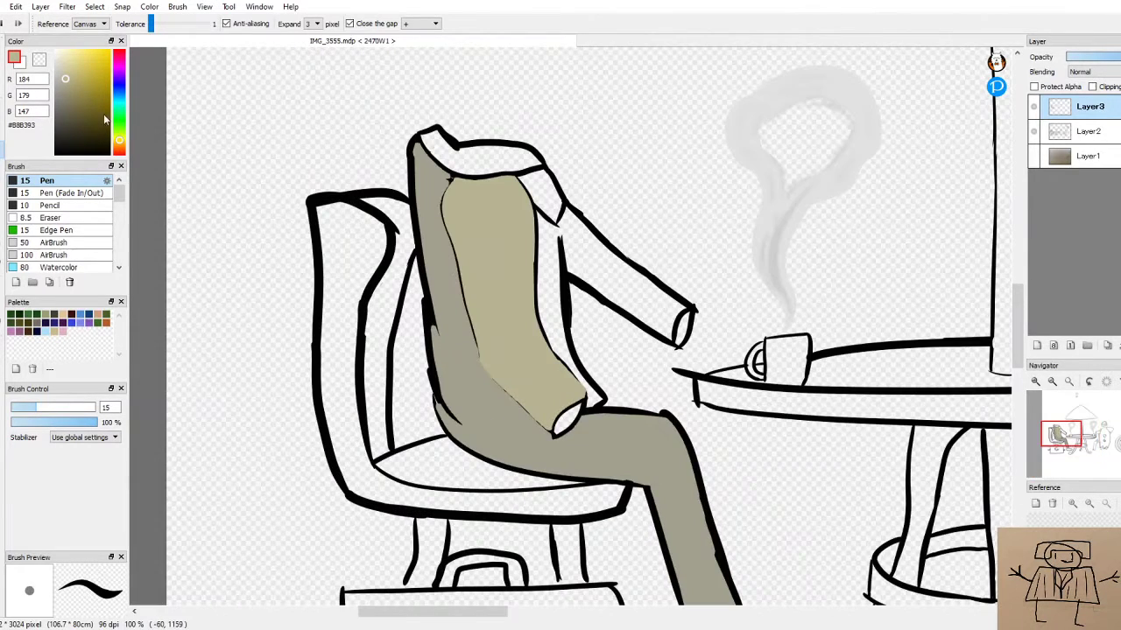
# Sample the suit colour, darken it to #908D7B, and fill the far sleeve and jacket front
pyautogui.keyDown('alt'); pyautogui.click(464, 364); pyautogui.keyUp('alt')
pyautogui.moveTo(61, 81); pyautogui.dragTo(62, 95)
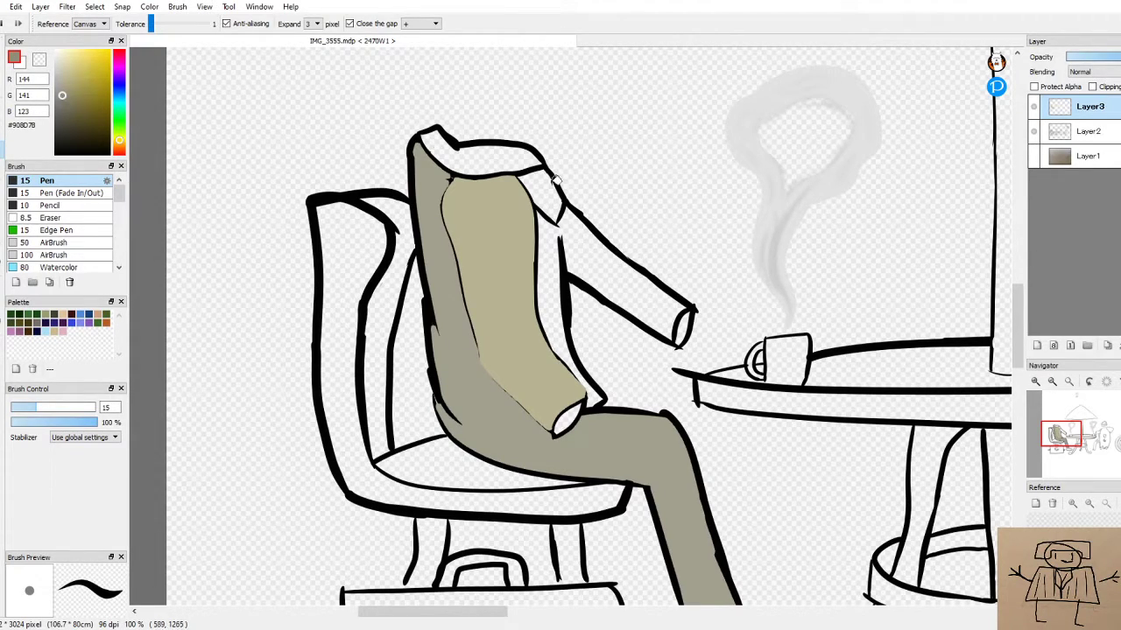
pyautogui.click(592, 258)
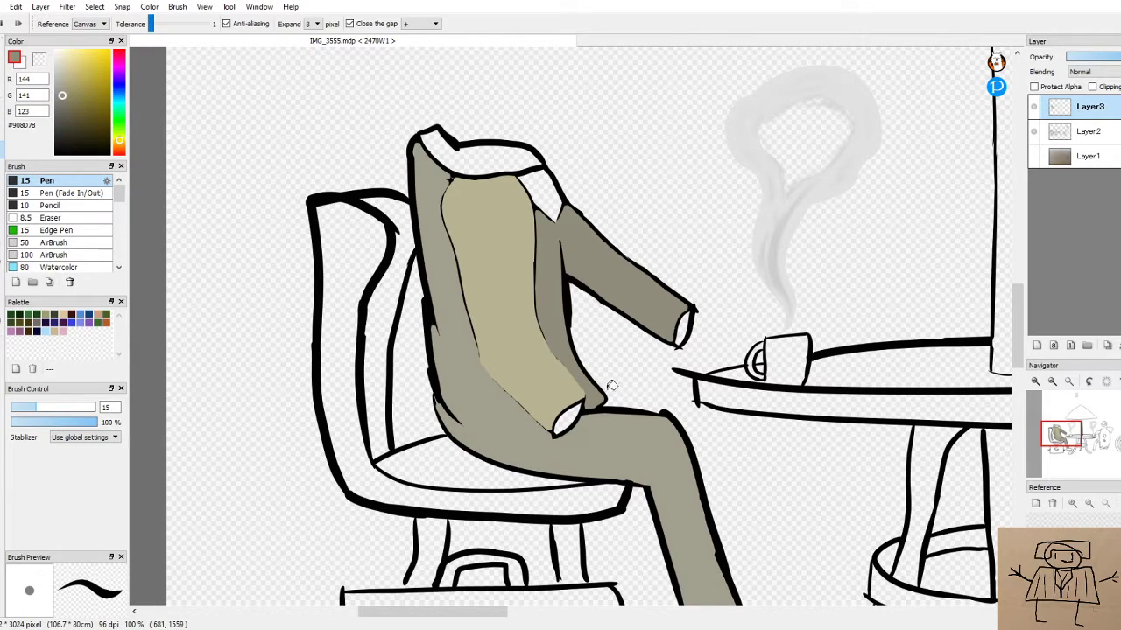
# Try filling the near sleeve's cuff opening with #908D7B, and undo the fill
pyautogui.click(566, 419)
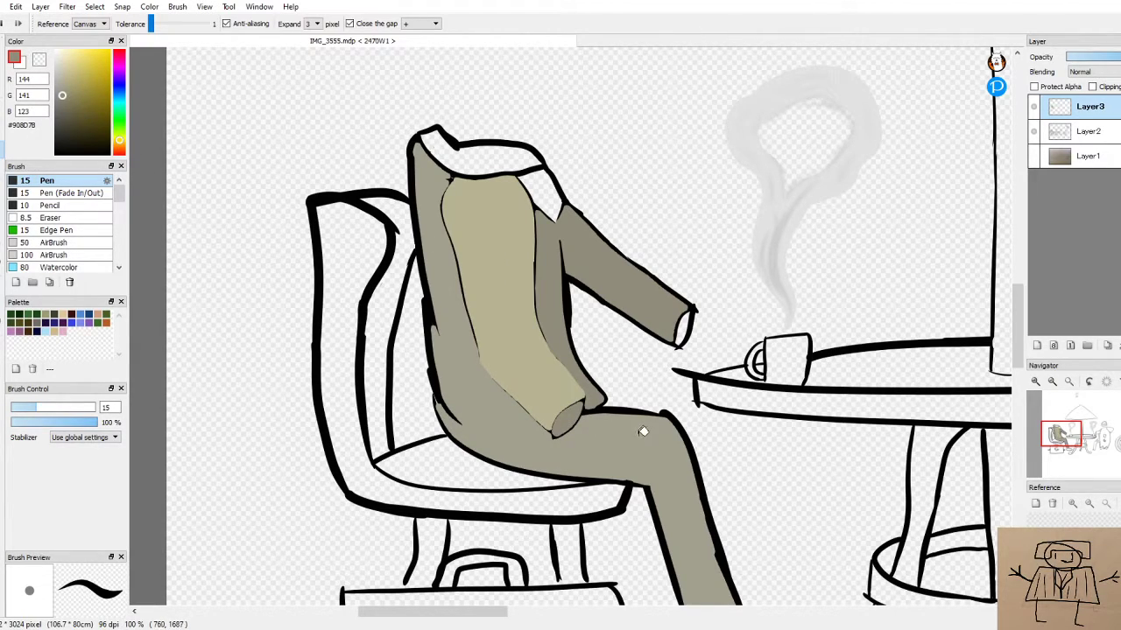
pyautogui.click(598, 385)
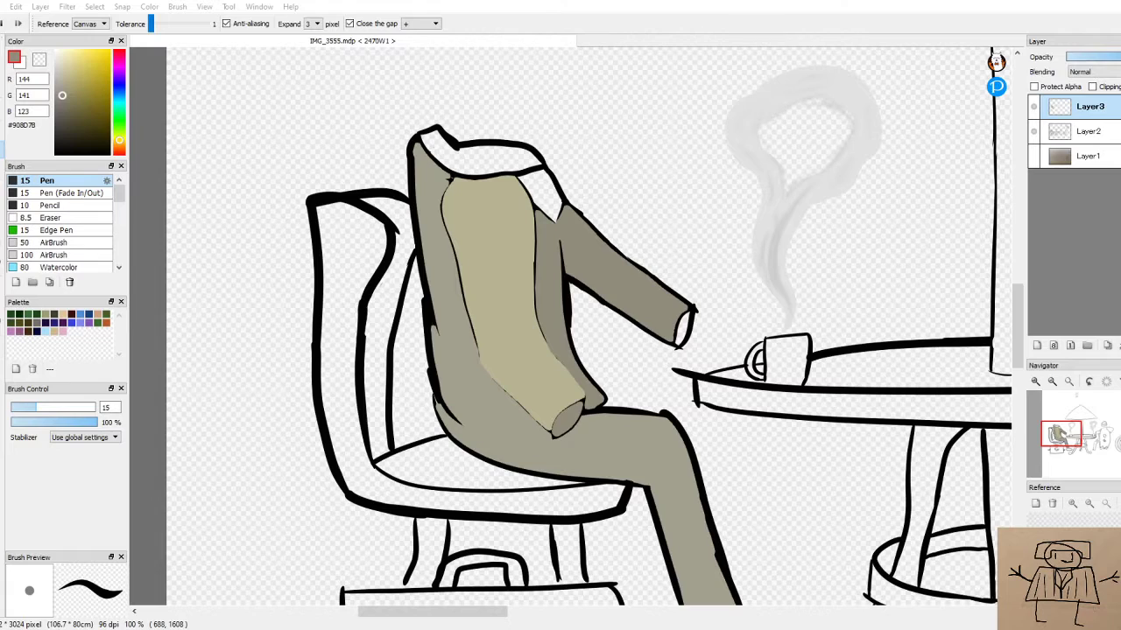
pyautogui.hotkey('ctrl', 'z')
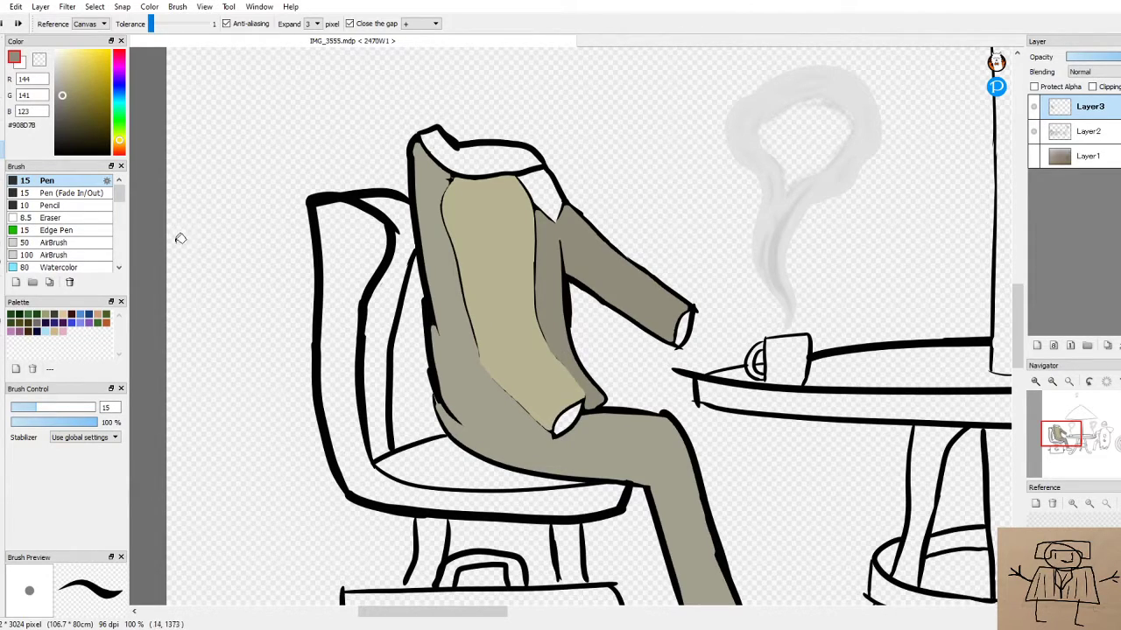
# Try filling both cuff openings and the collar flap with #827F71, and check the fills with Layer2 temporarily hidden
pyautogui.click(61, 100)
pyautogui.click(61, 101)
pyautogui.click(568, 419)
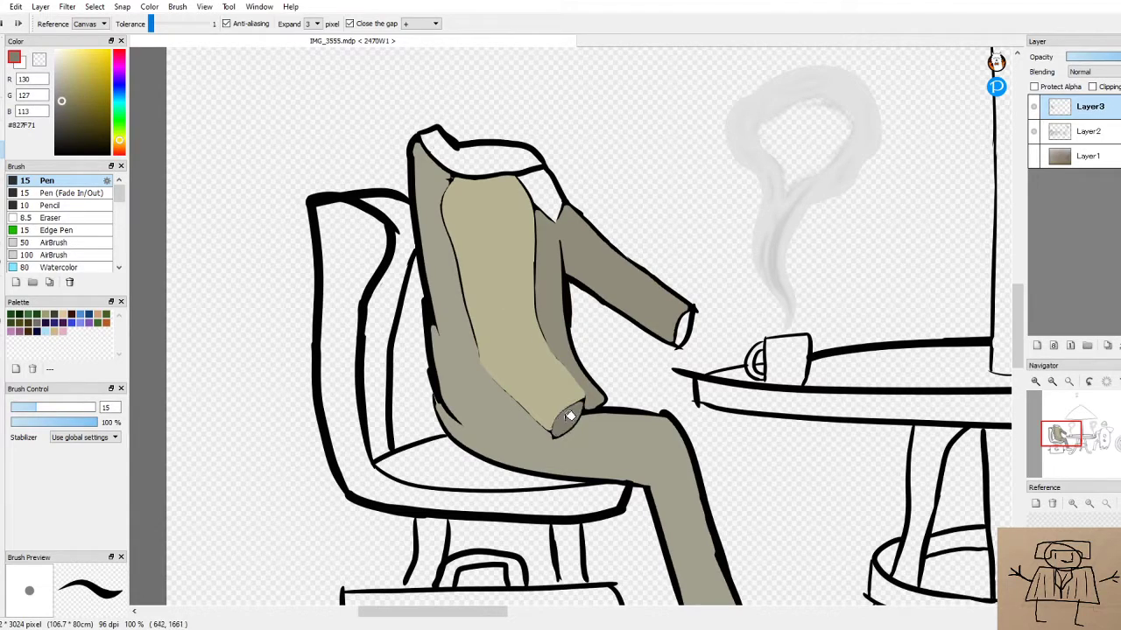
pyautogui.click(685, 328)
pyautogui.click(441, 203)
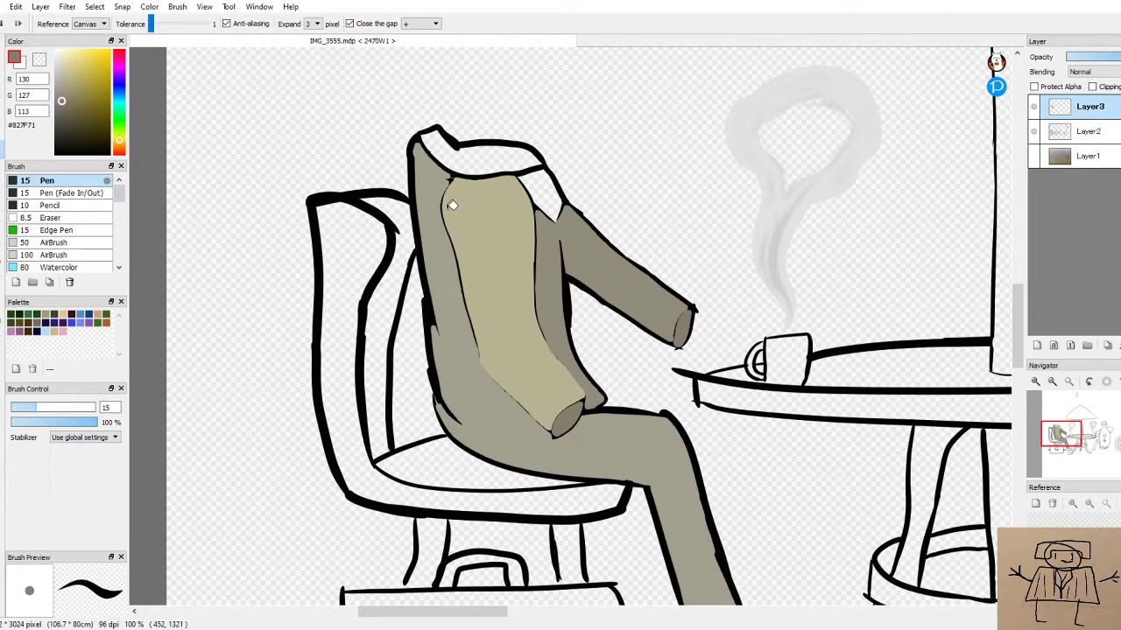
pyautogui.click(552, 188)
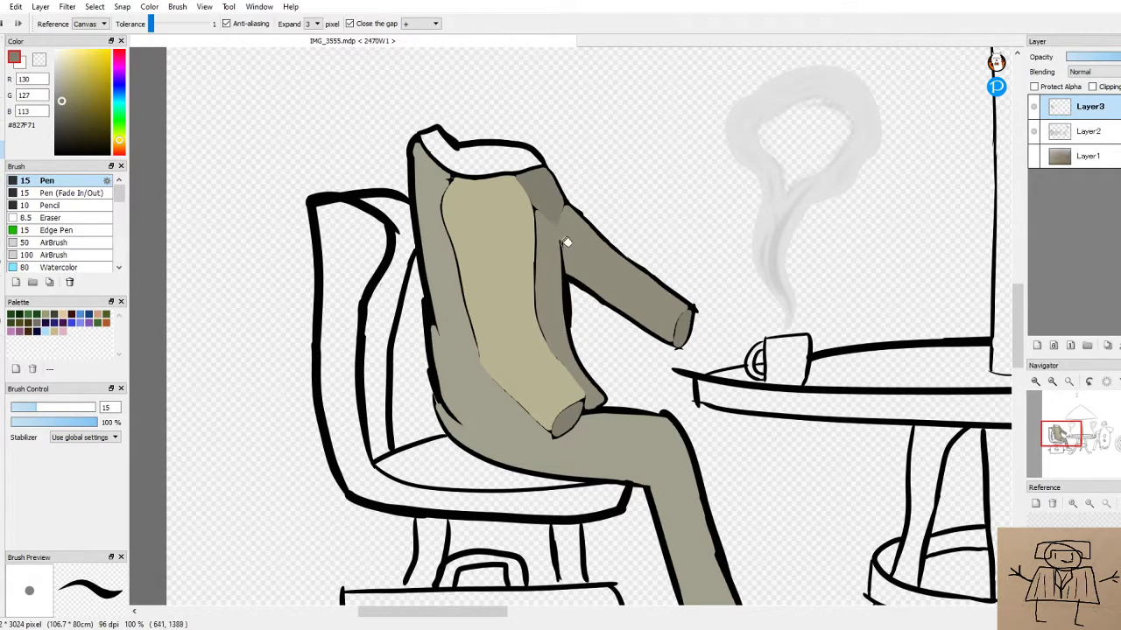
pyautogui.click(1034, 131)
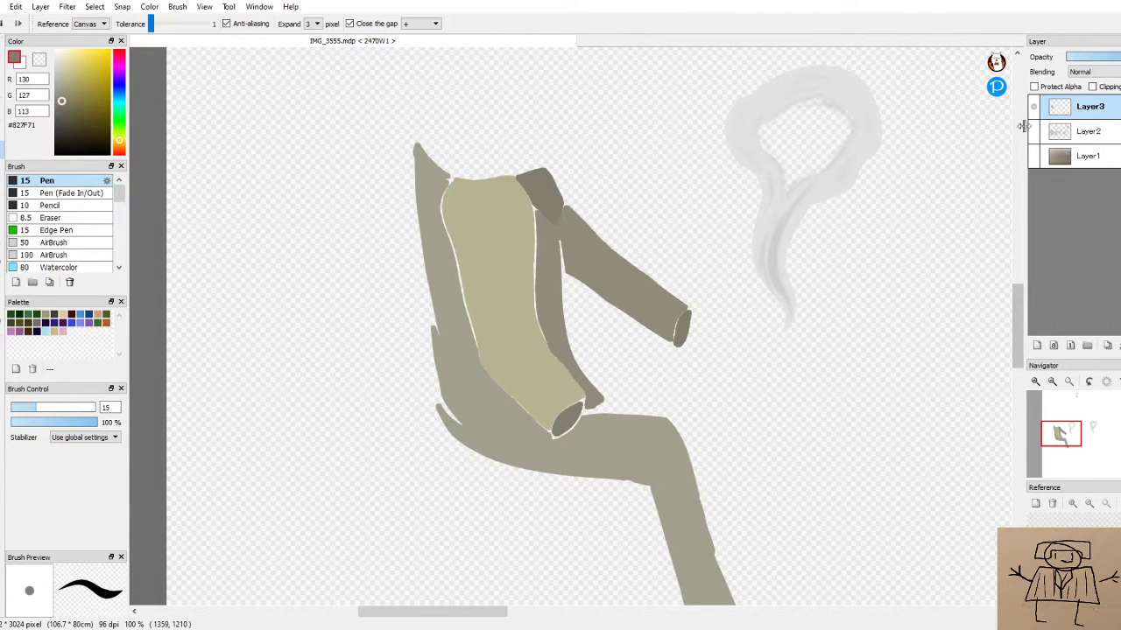
pyautogui.click(1035, 131)
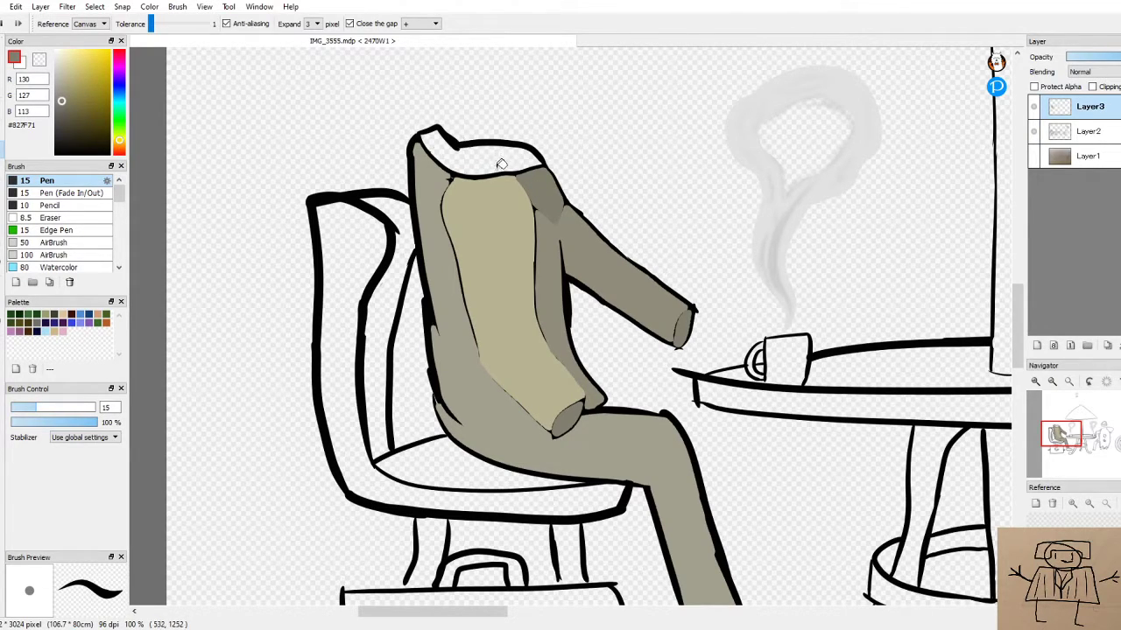
# Fill both cuff openings, the collar and the collar flap of the suit with the darker #757264
pyautogui.moveTo(524, 173); pyautogui.dragTo(566, 213)
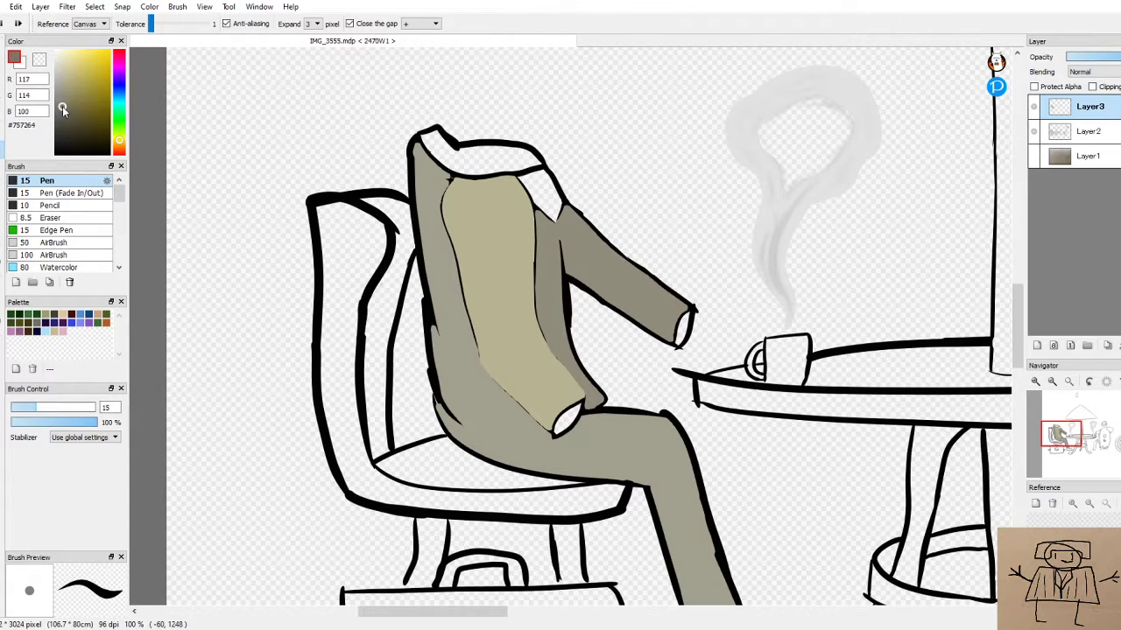
pyautogui.click(569, 420)
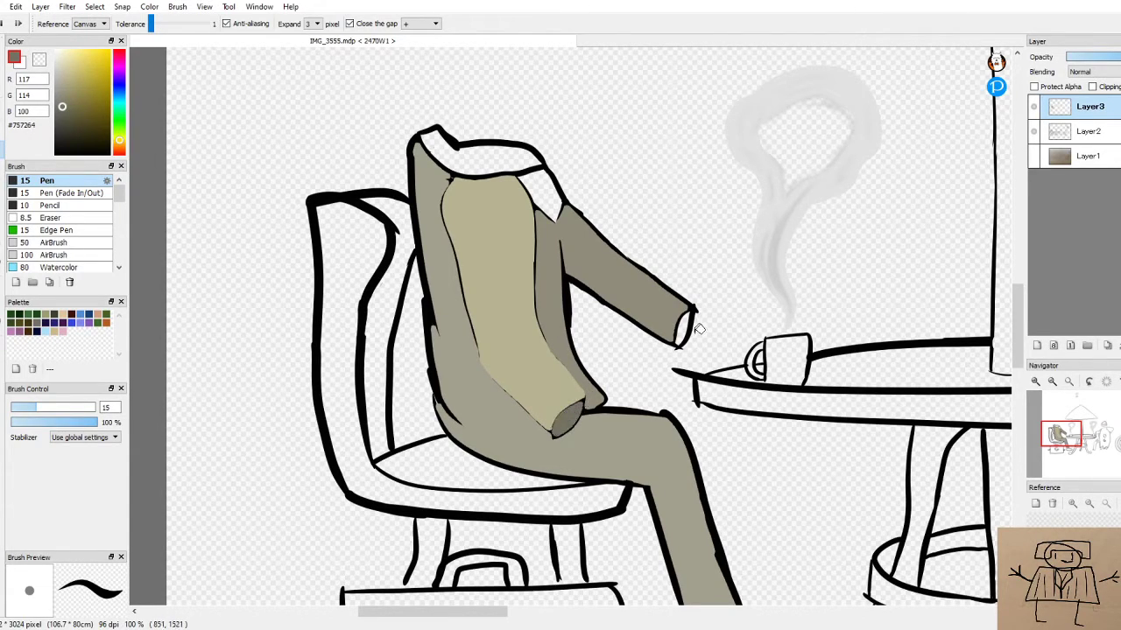
pyautogui.click(684, 328)
pyautogui.click(477, 157)
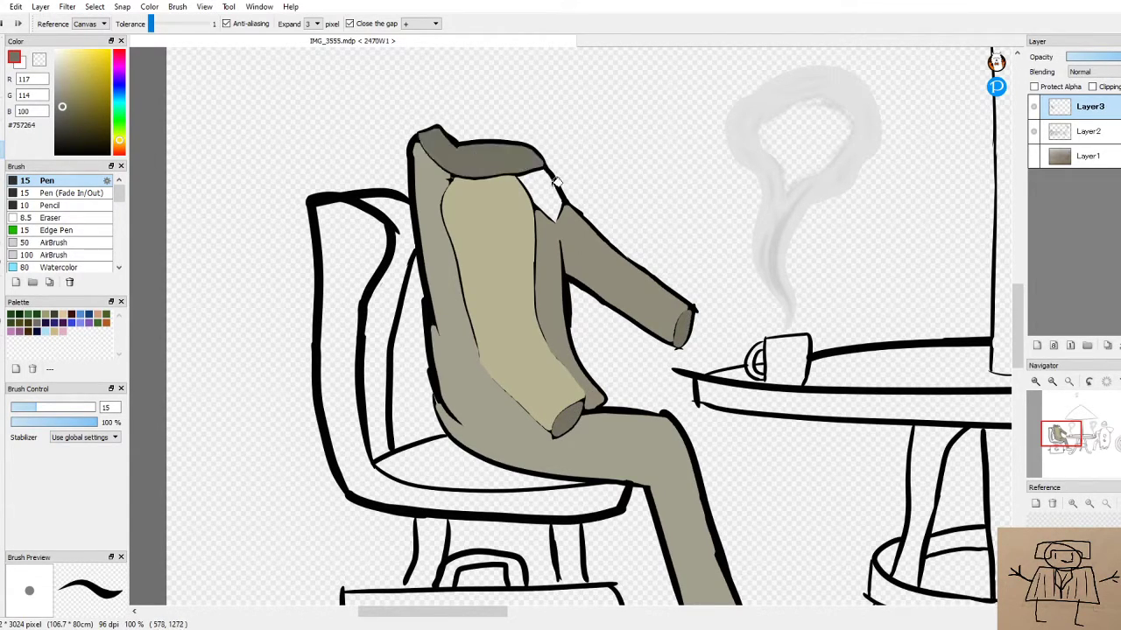
pyautogui.click(557, 186)
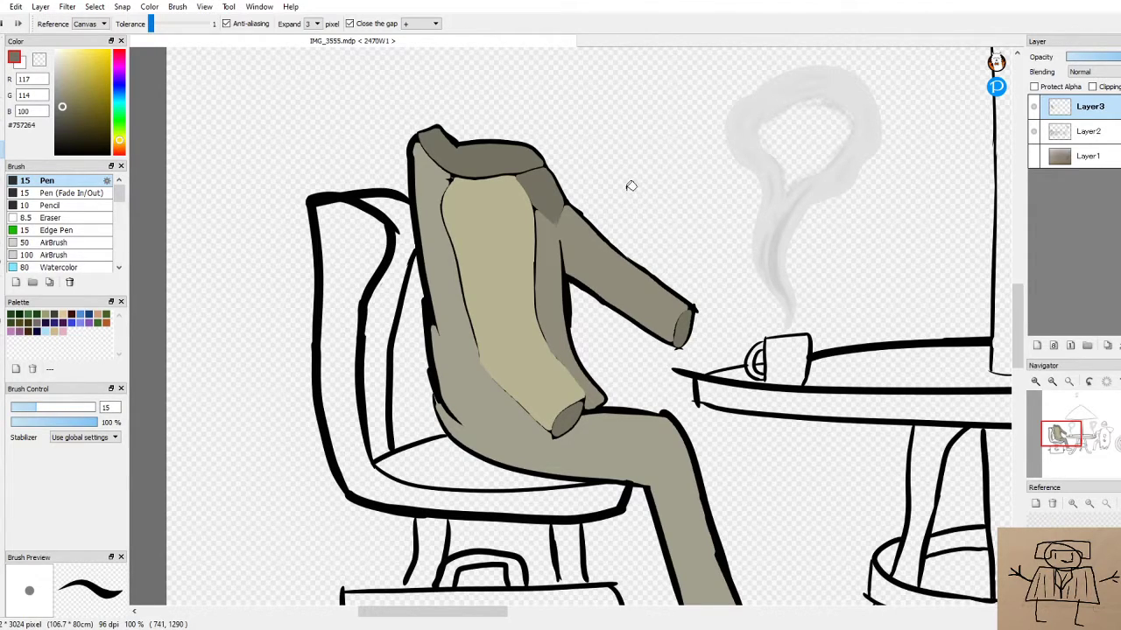
# Save the drawing, and fill the seated figure's shoe with the darker #4A483E
pyautogui.hotkey('ctrl', 's')
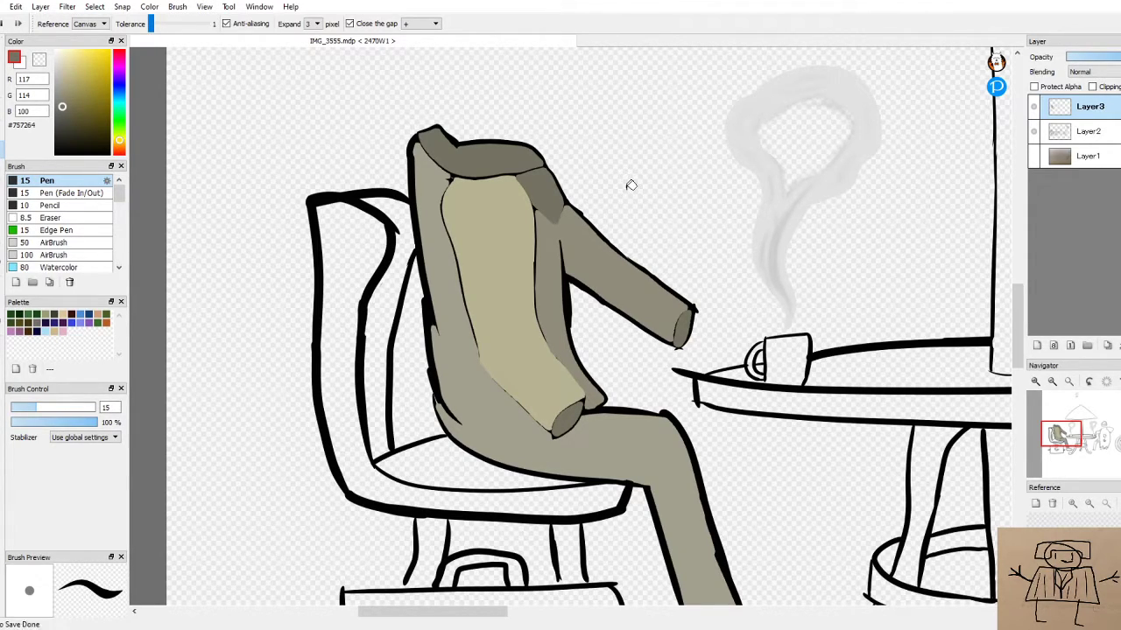
pyautogui.scroll(-2, 679, 287)
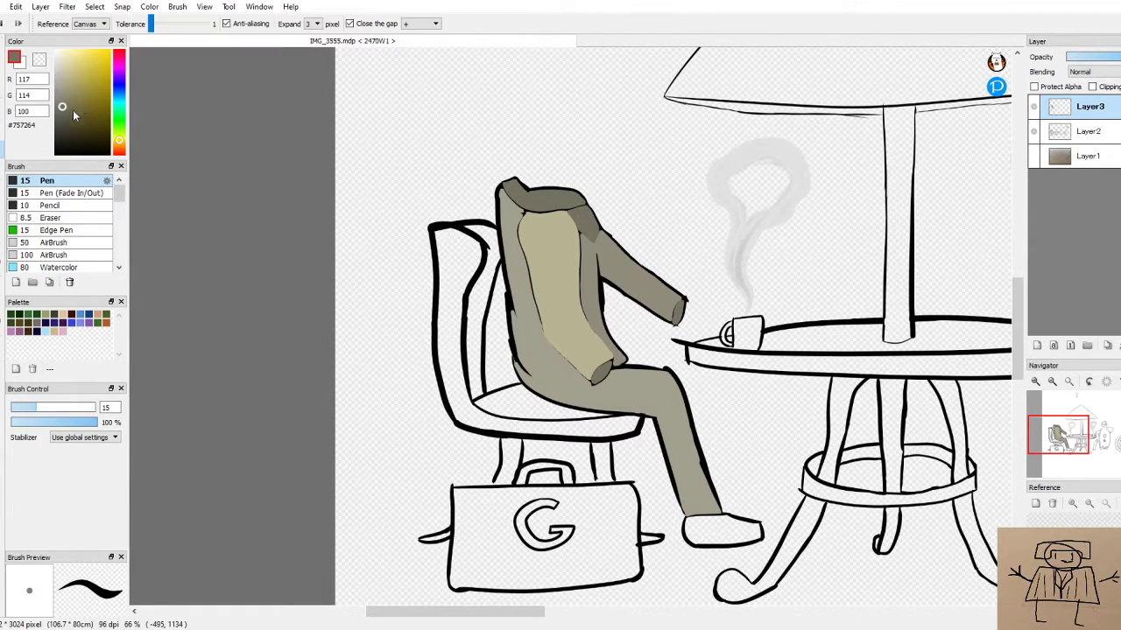
pyautogui.moveTo(60, 110); pyautogui.dragTo(62, 124)
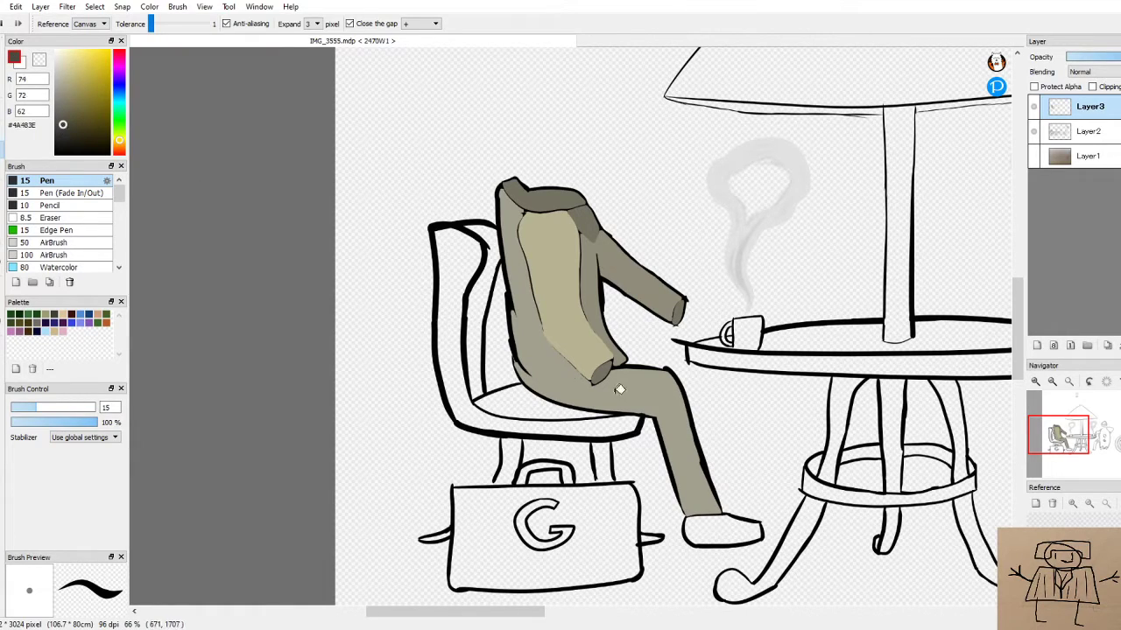
pyautogui.click(736, 527)
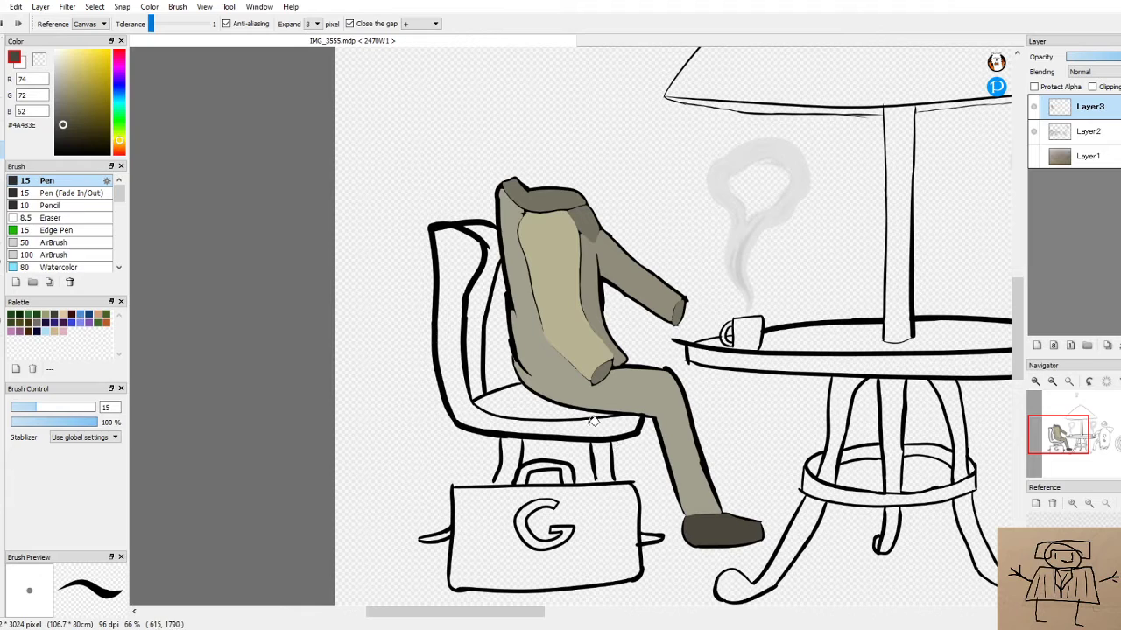
# Look over the rest of the café scene, from the table and umbrella to the ragged figure
pyautogui.moveTo(539, 611); pyautogui.dragTo(554, 609)
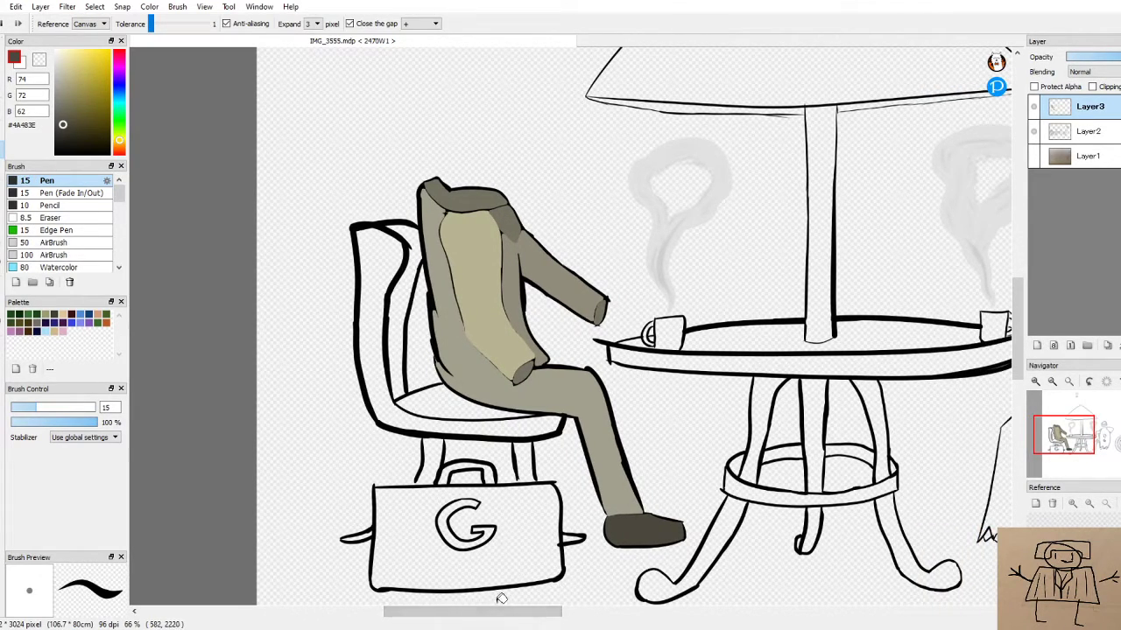
pyautogui.moveTo(513, 610); pyautogui.dragTo(547, 611)
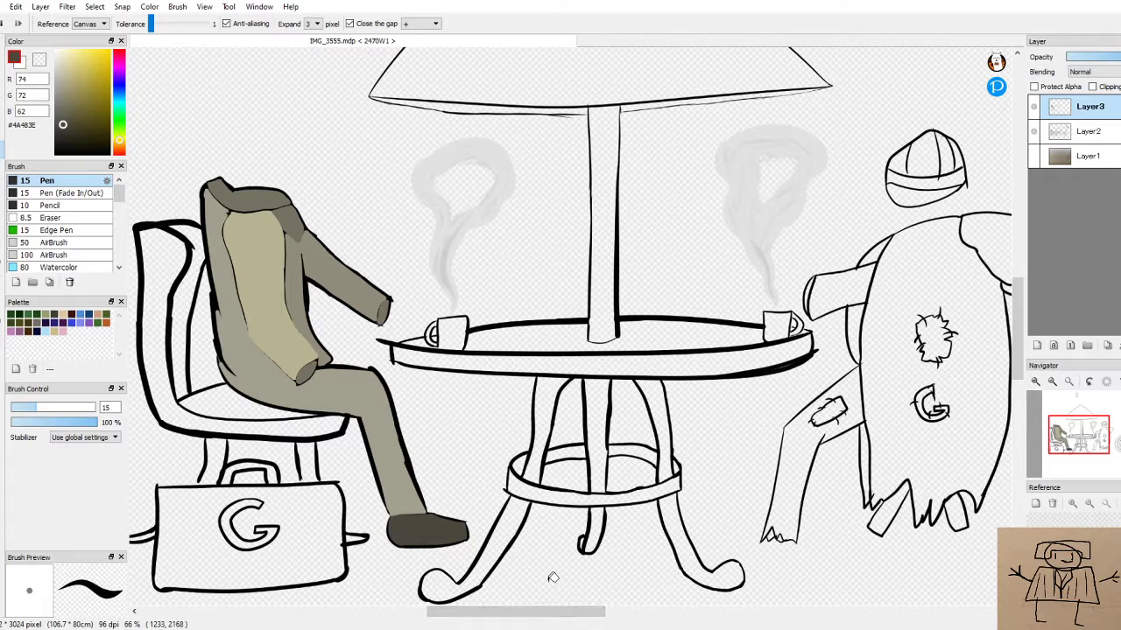
pyautogui.moveTo(543, 611); pyautogui.dragTo(527, 613)
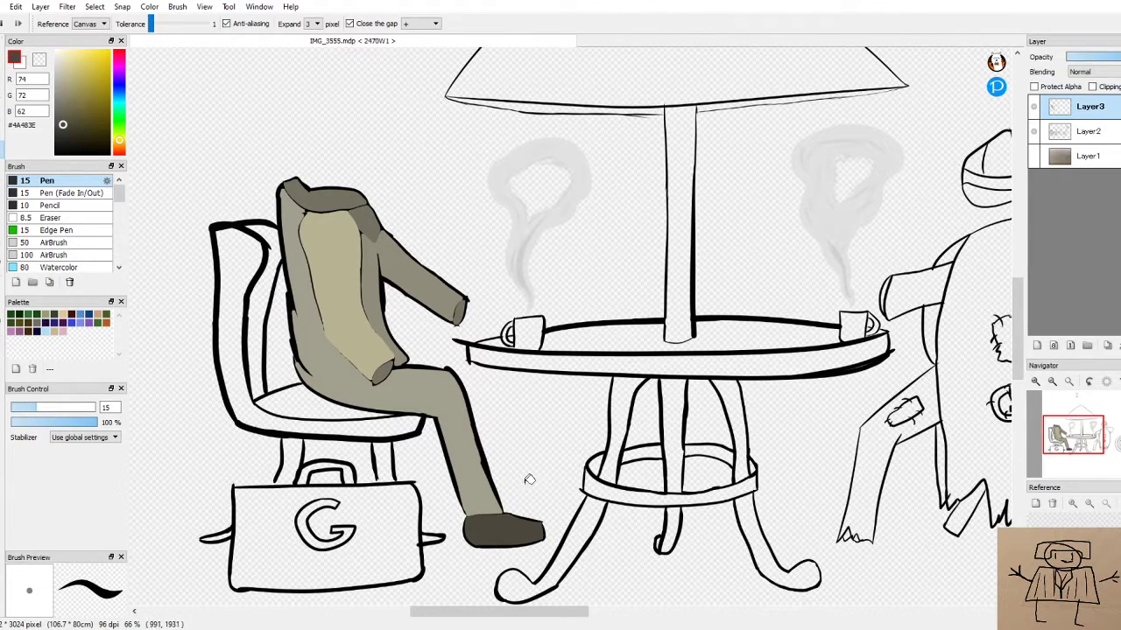
pyautogui.moveTo(554, 613); pyautogui.dragTo(541, 571)
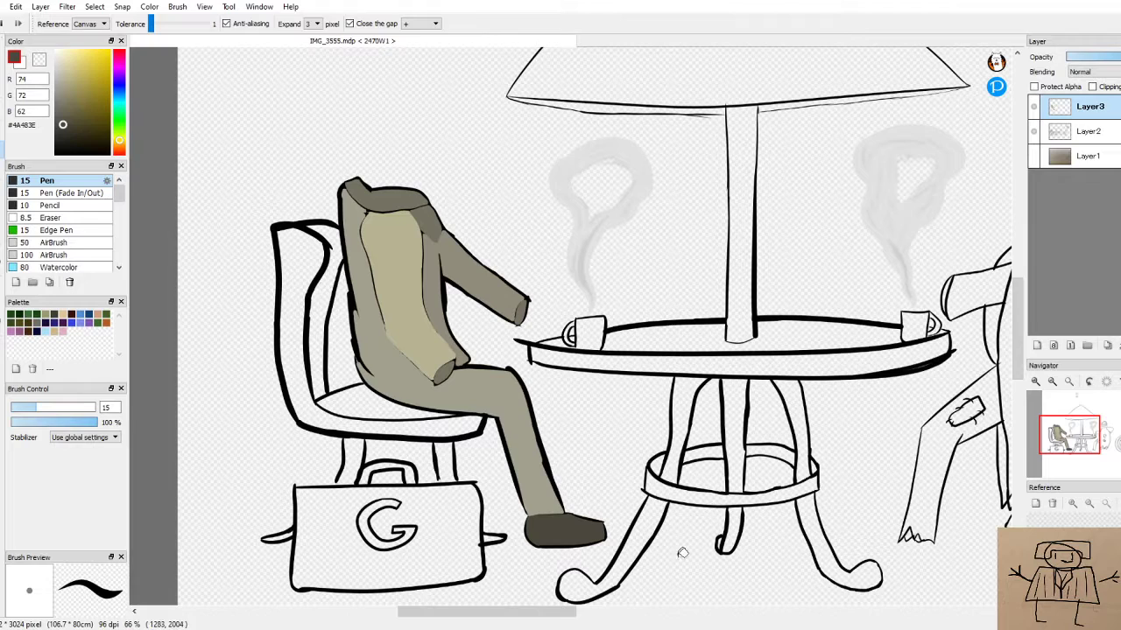
pyautogui.moveTo(568, 617); pyautogui.dragTo(657, 615)
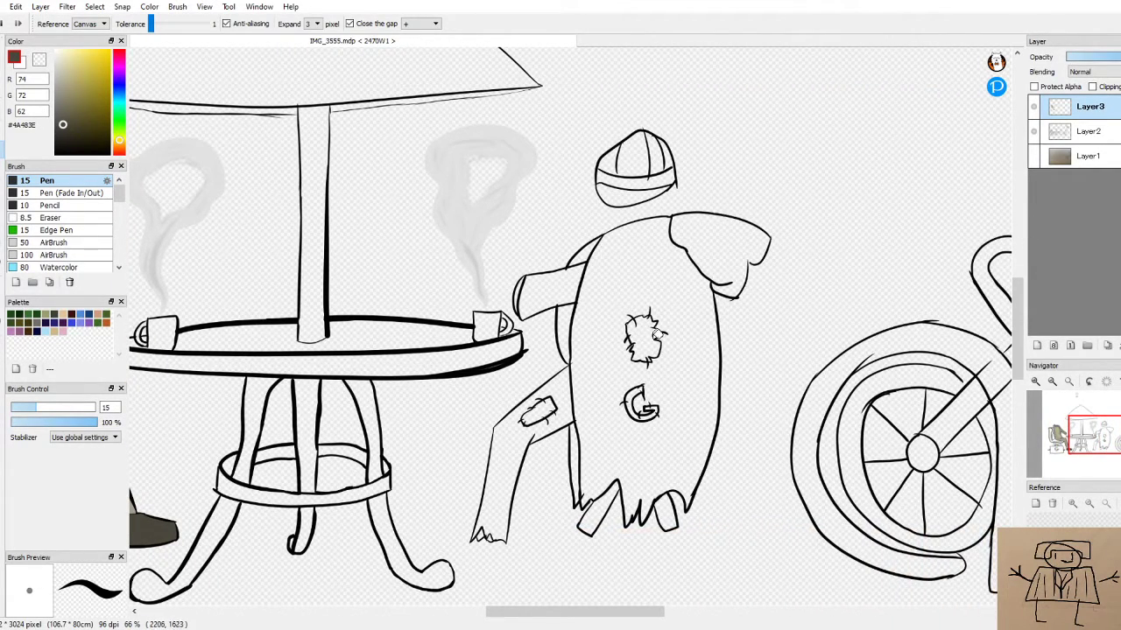
pyautogui.scroll(4, 608, 306)
pyautogui.scroll(-5, 605, 305)
pyautogui.moveTo(556, 612); pyautogui.dragTo(493, 612)
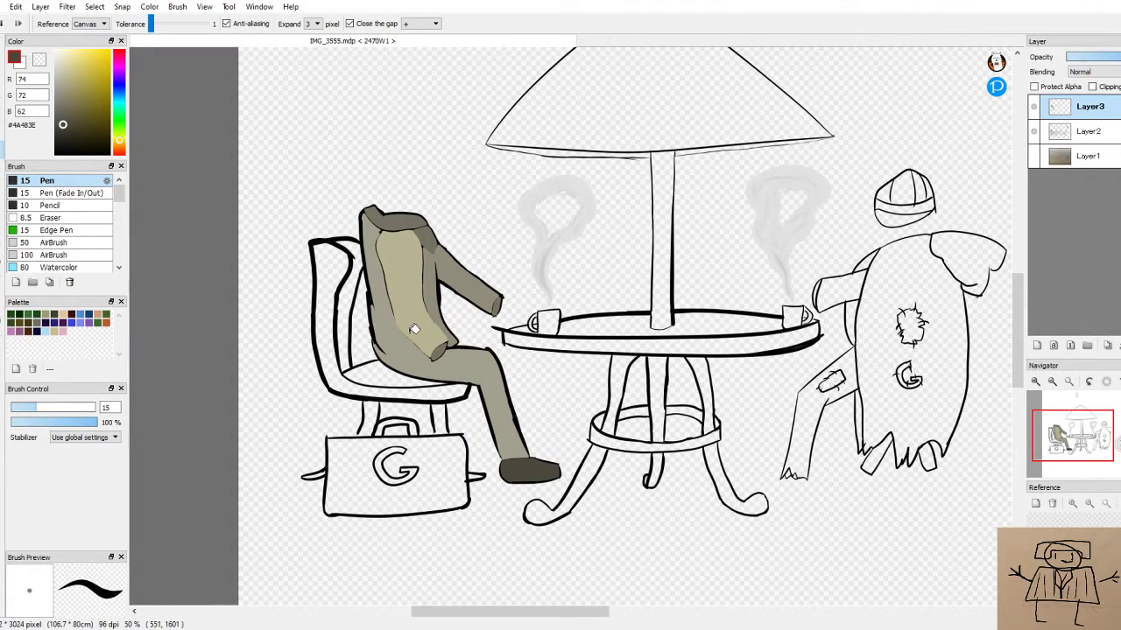
pyautogui.scroll(1, 456, 304)
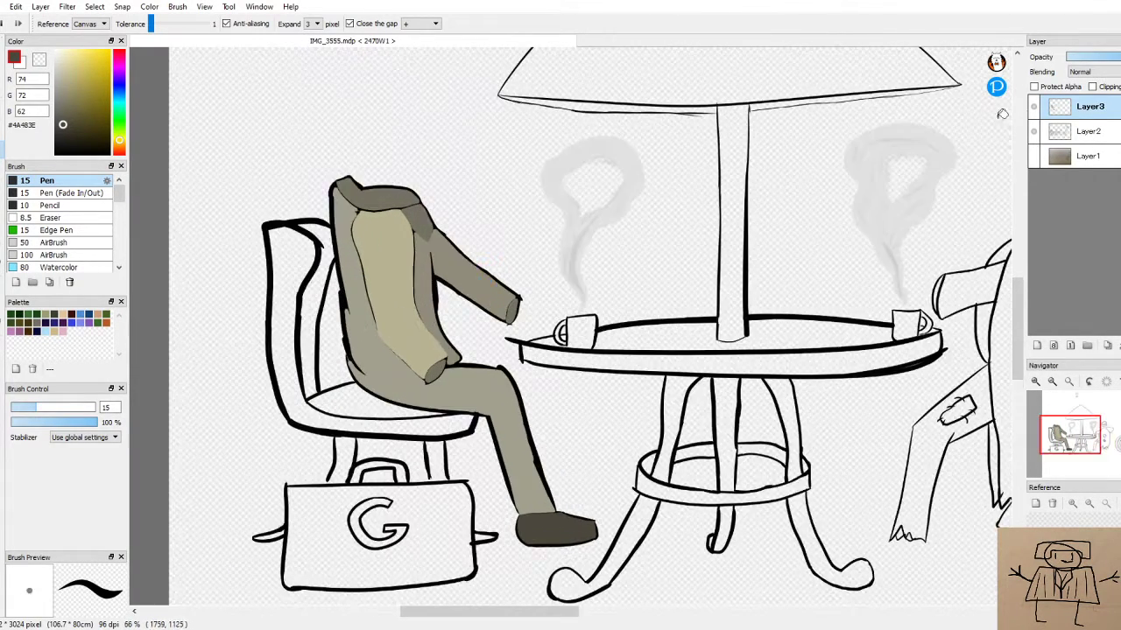
# Add three empty layers above Layer3, and make Layer3 the active layer again
pyautogui.click(1036, 345)
pyautogui.click(1036, 346)
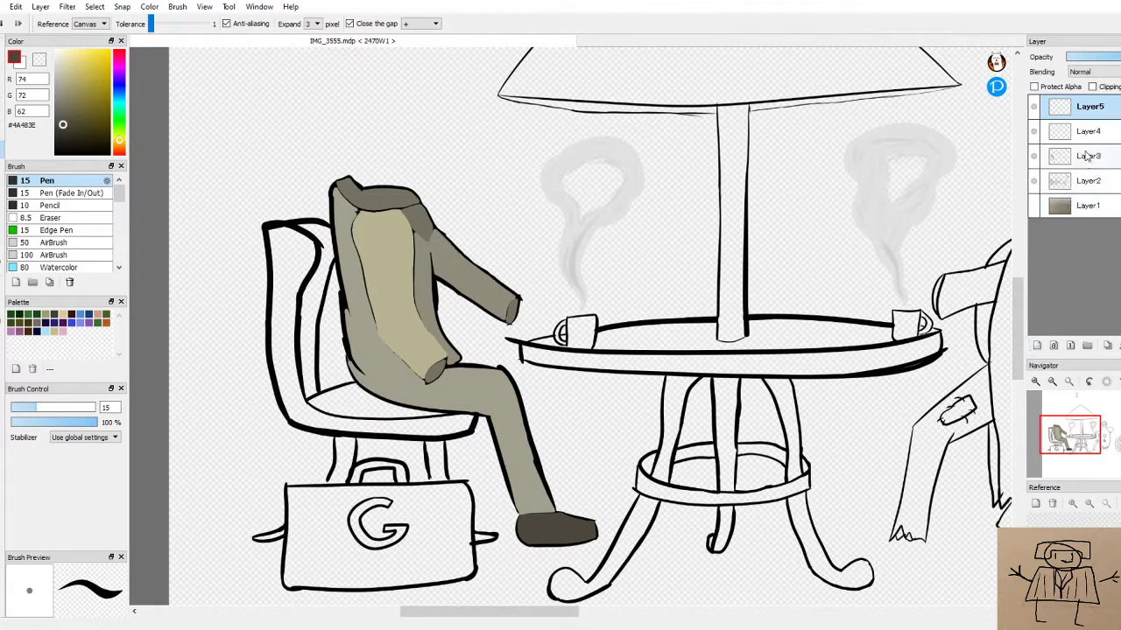
pyautogui.click(1085, 155)
pyautogui.moveTo(547, 612); pyautogui.dragTo(638, 613)
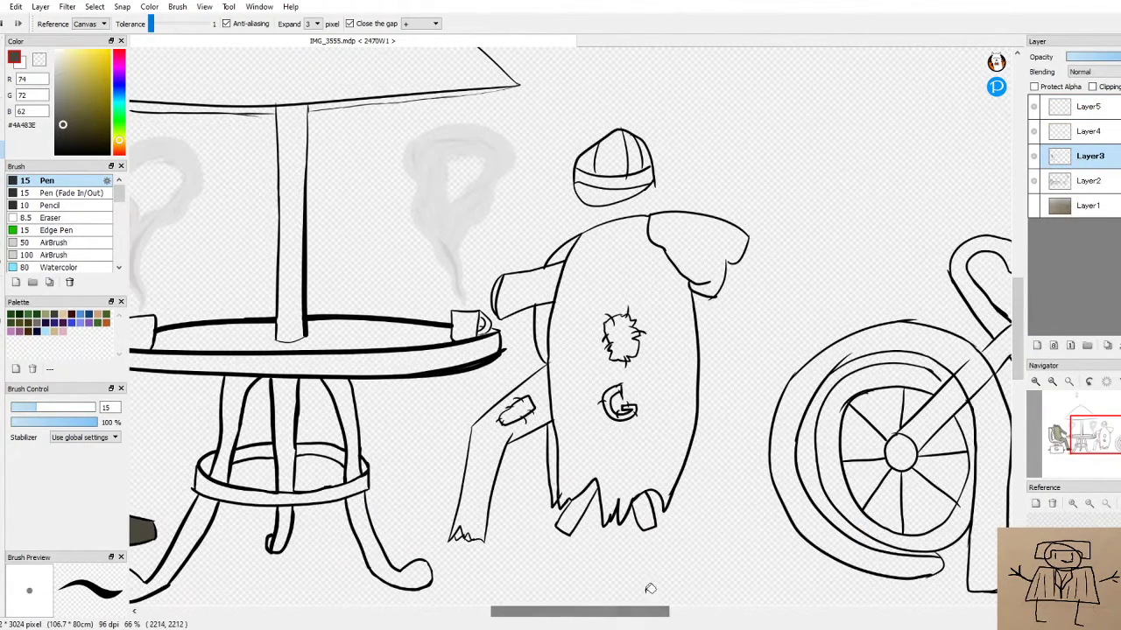
pyautogui.click(1036, 345)
pyautogui.moveTo(656, 612); pyautogui.dragTo(575, 612)
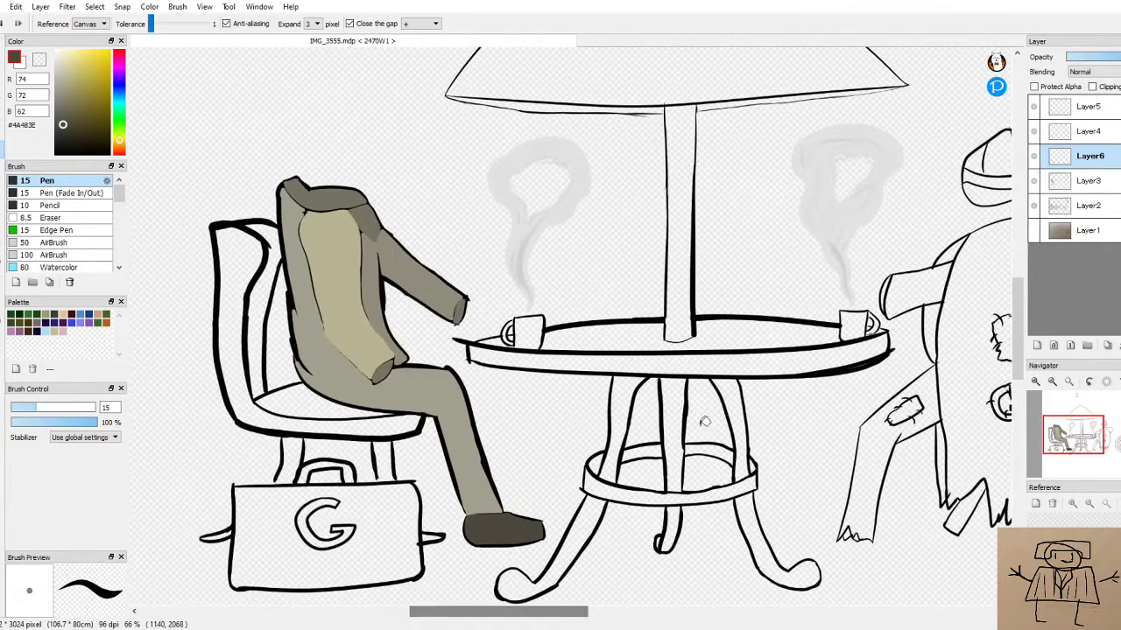
pyautogui.click(1109, 182)
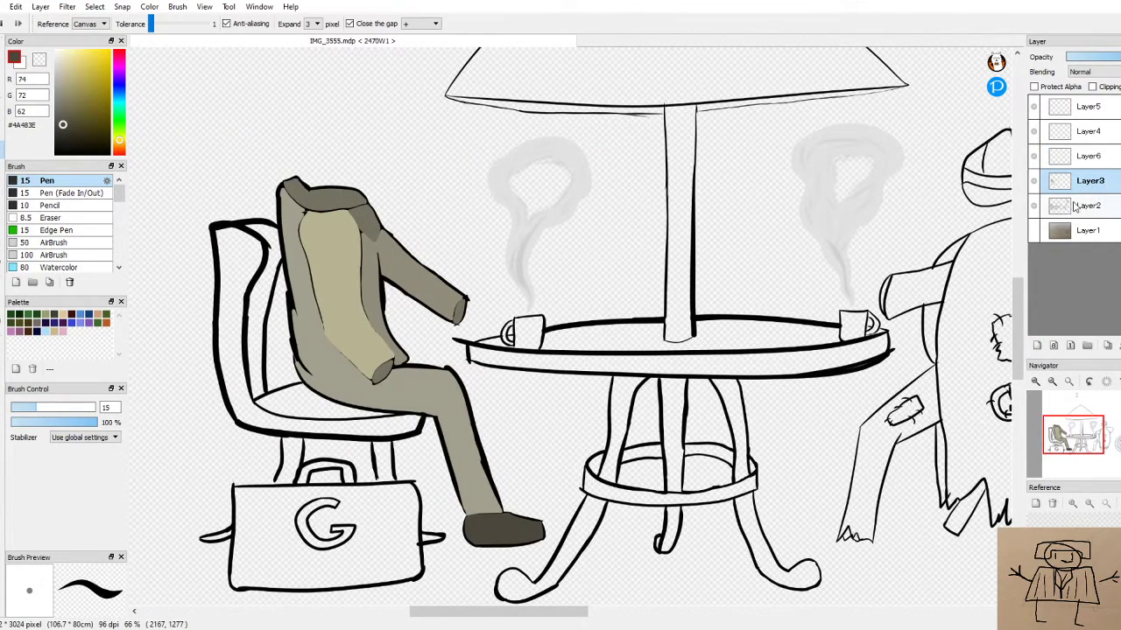
# Save the drawing, and choose the grey #66645C for colouring the seated figure's chair
pyautogui.scroll(1, 306, 446)
pyautogui.moveTo(534, 601); pyautogui.dragTo(503, 602)
pyautogui.scroll(1, 346, 251)
pyautogui.scroll(-1, 416, 246)
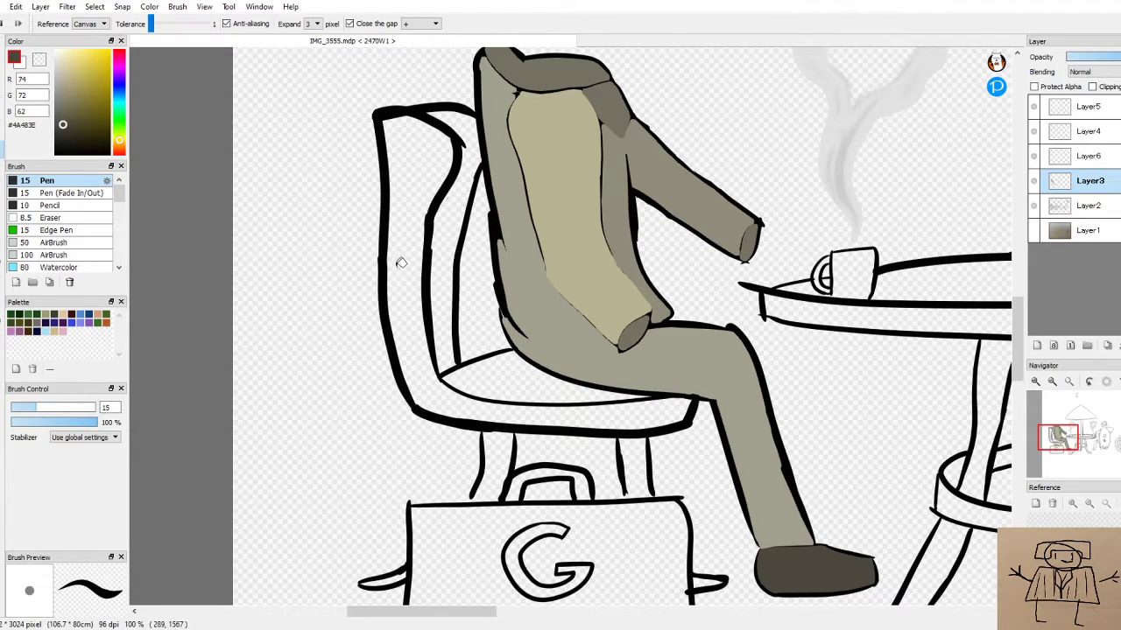
pyautogui.hotkey('ctrl', 's')
pyautogui.click(60, 112)
# Try filling the chair frame and its legs with #66645C, and undo all of these fills
pyautogui.click(428, 151)
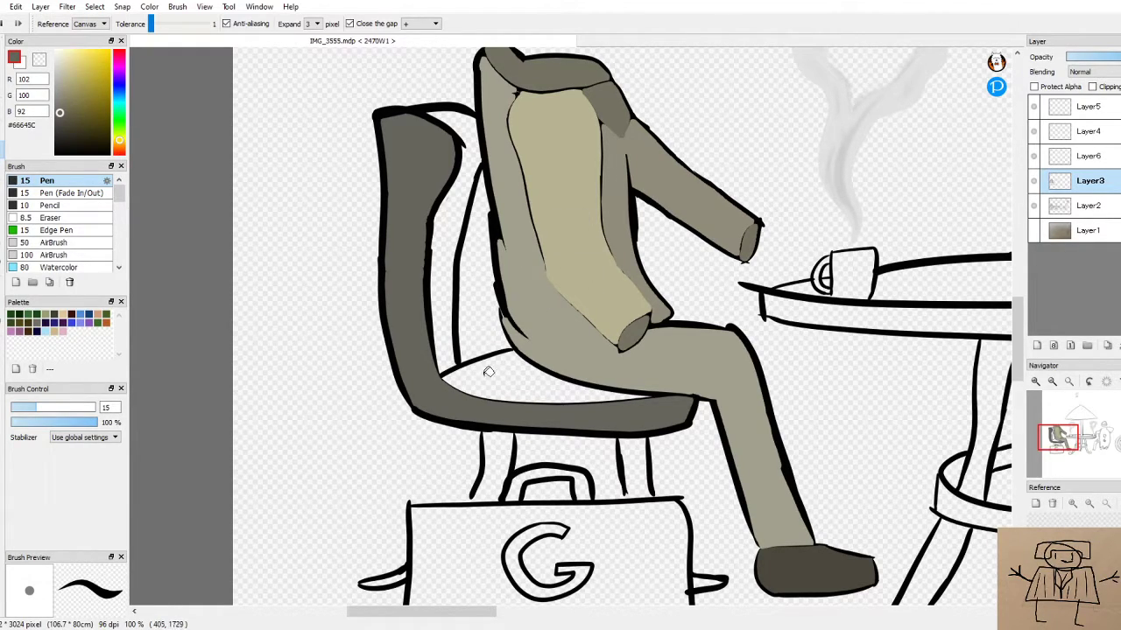
pyautogui.click(509, 464)
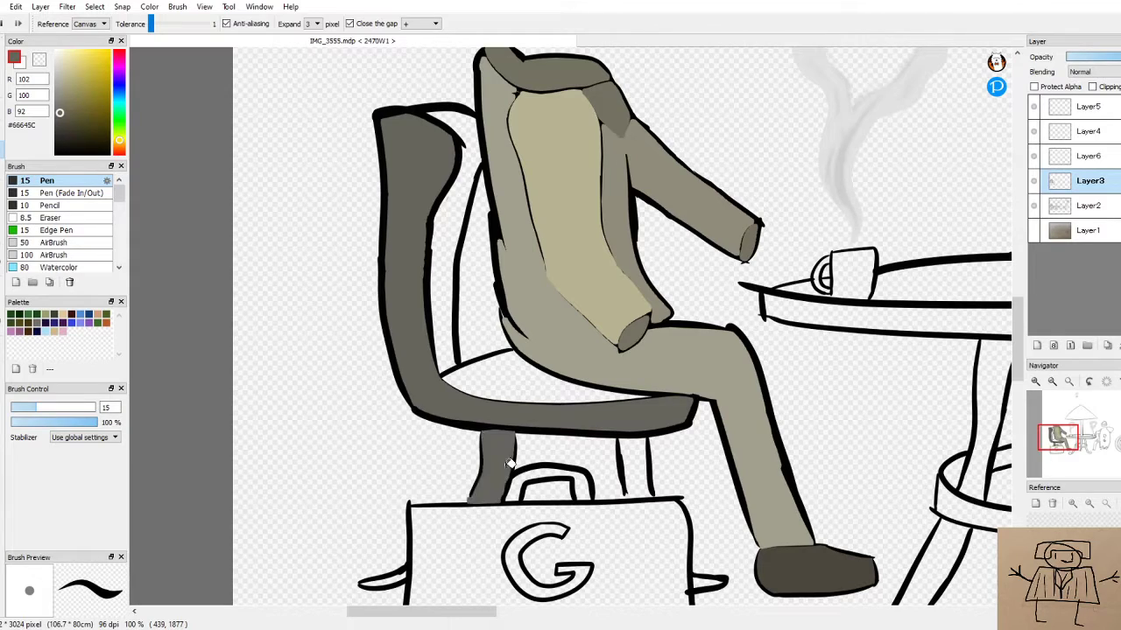
pyautogui.click(650, 463)
pyautogui.click(707, 583)
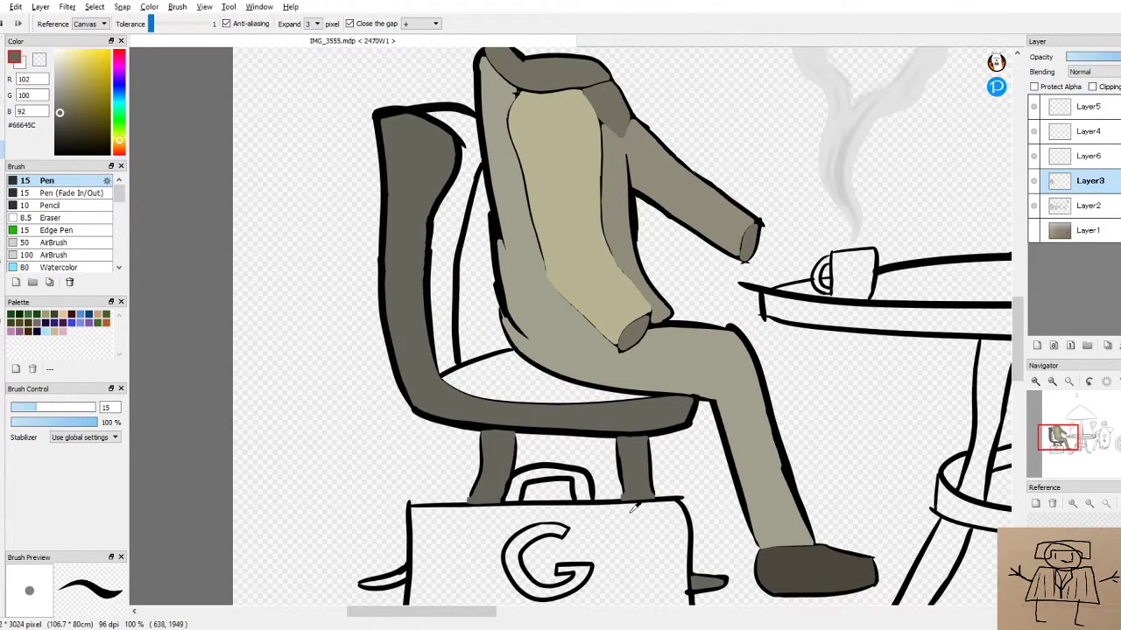
pyautogui.hotkey('ctrl', 'z')
pyautogui.hotkey('ctrl', 'z')
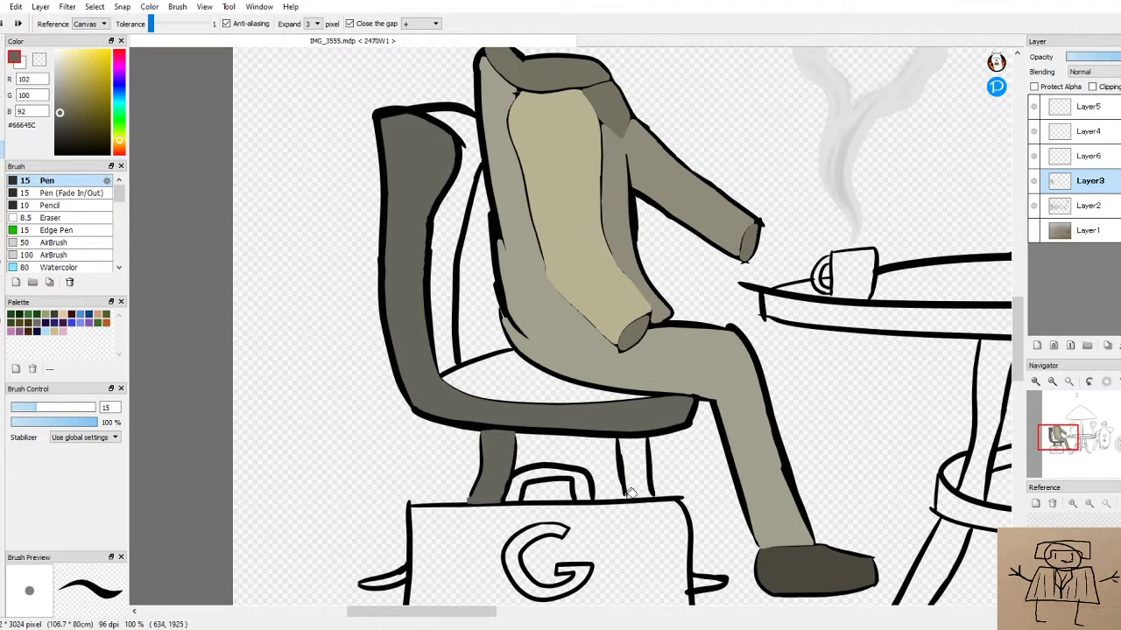
pyautogui.hotkey('ctrl', 'z')
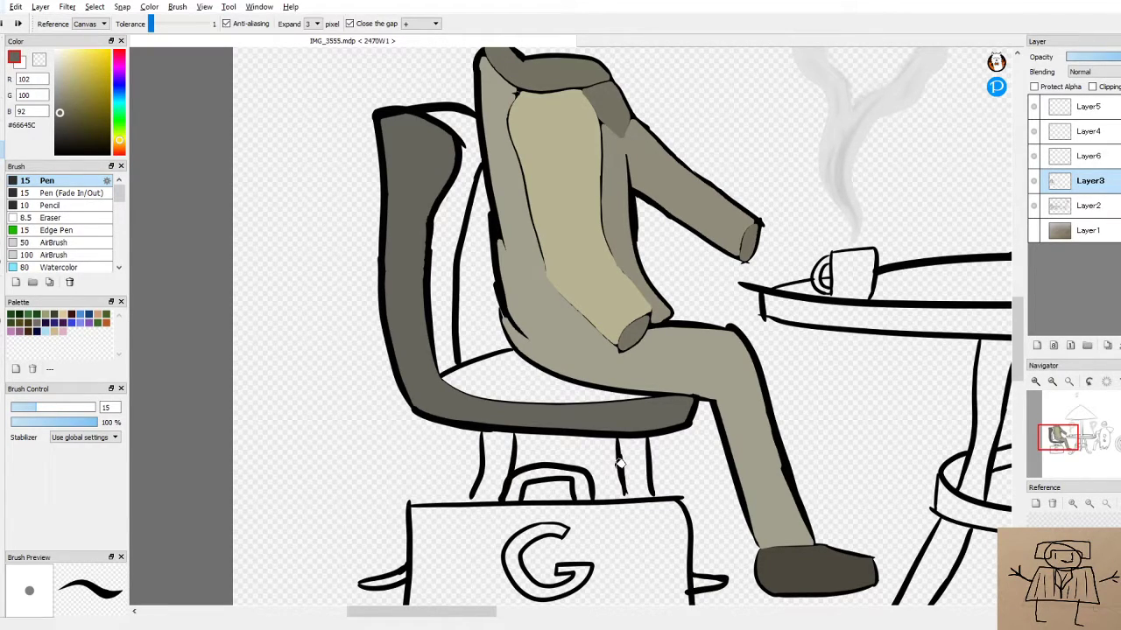
pyautogui.hotkey('ctrl', 'z')
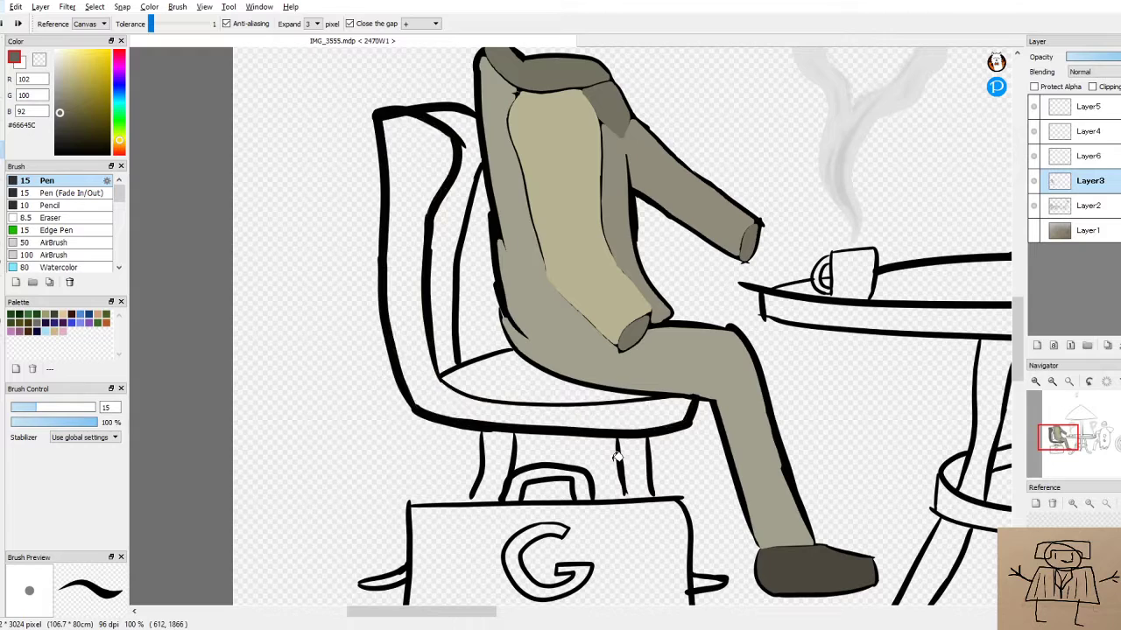
# Fill the chair frame with #66645C and the leg parts above and beside the briefcase with the darker #5D5B52
pyautogui.click(421, 339)
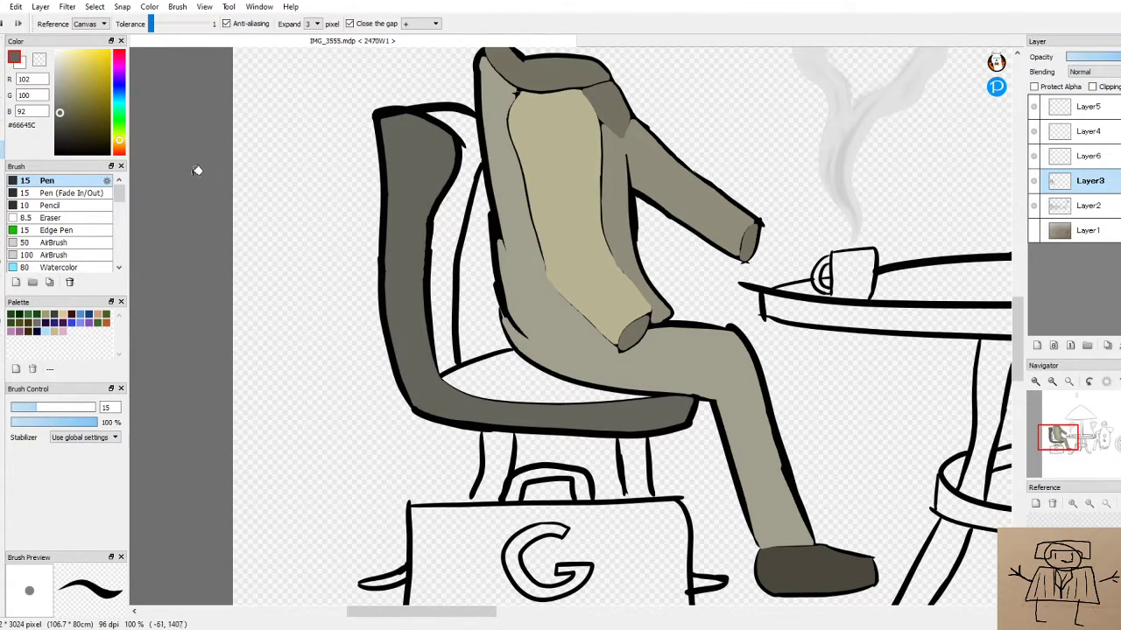
pyautogui.click(61, 118)
pyautogui.click(503, 450)
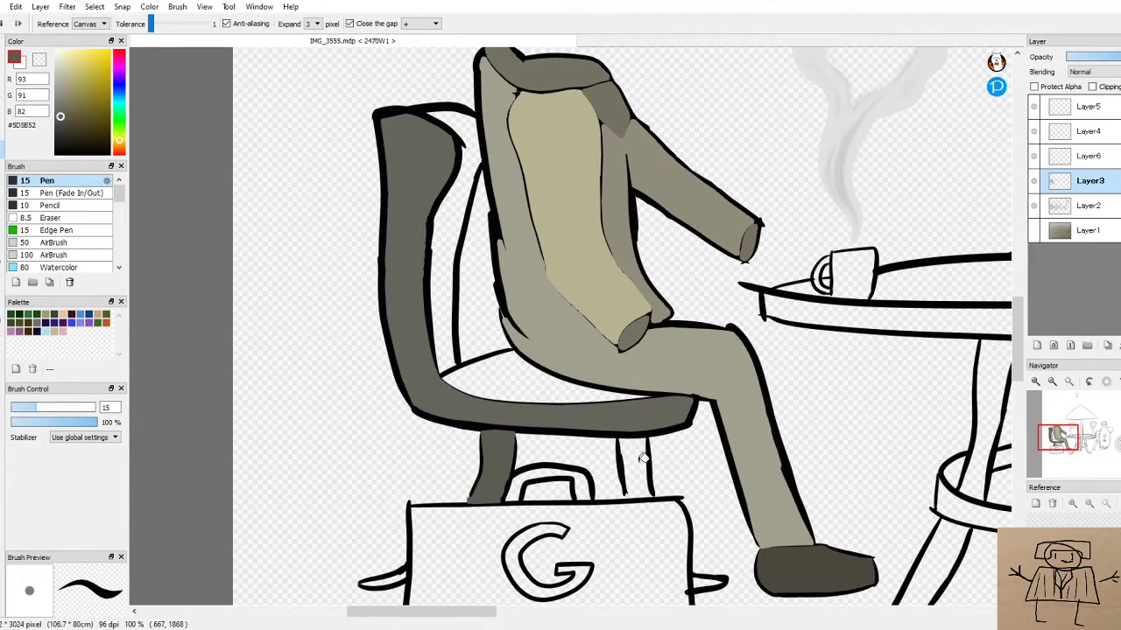
pyautogui.click(644, 458)
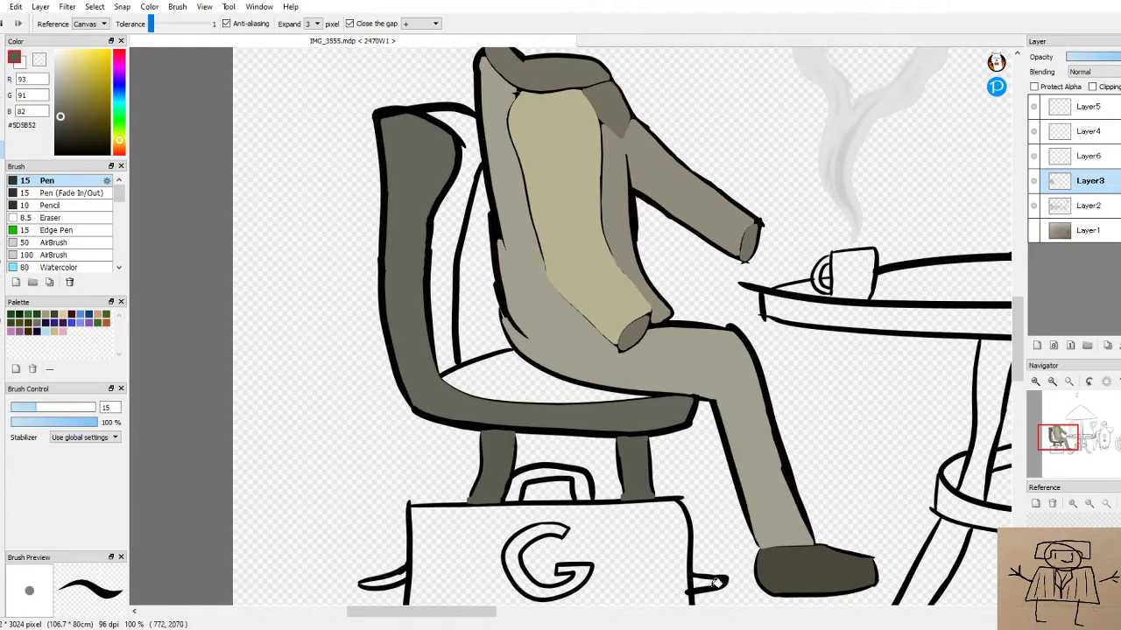
pyautogui.click(709, 582)
pyautogui.click(396, 578)
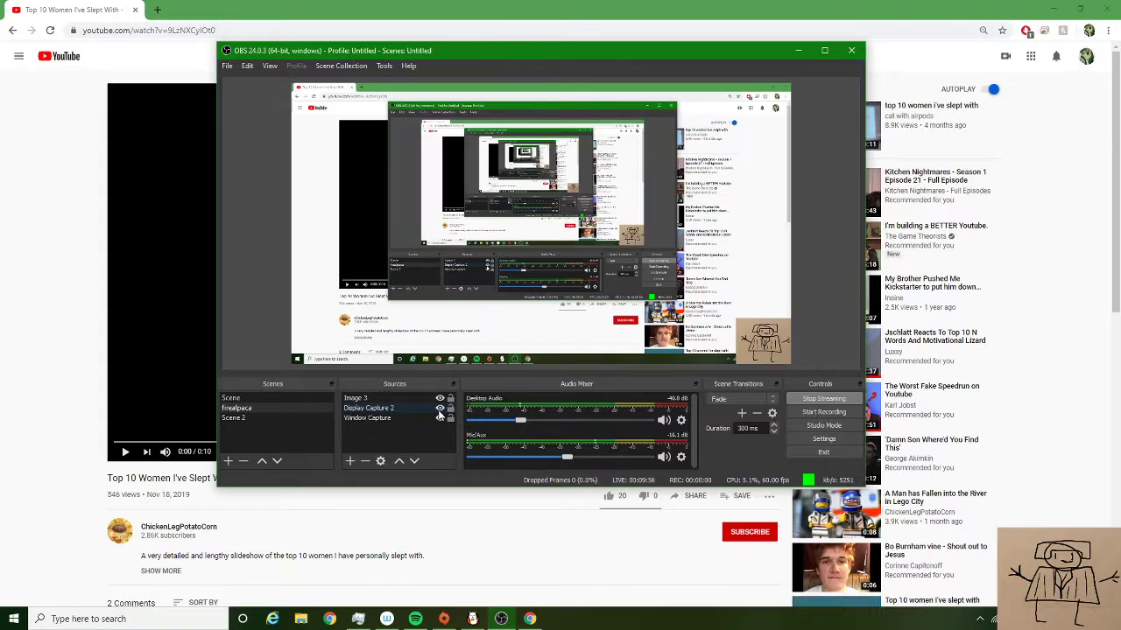
# Play the slideshow video on YouTube in theater mode from the beginning
pyautogui.click(8, 441)
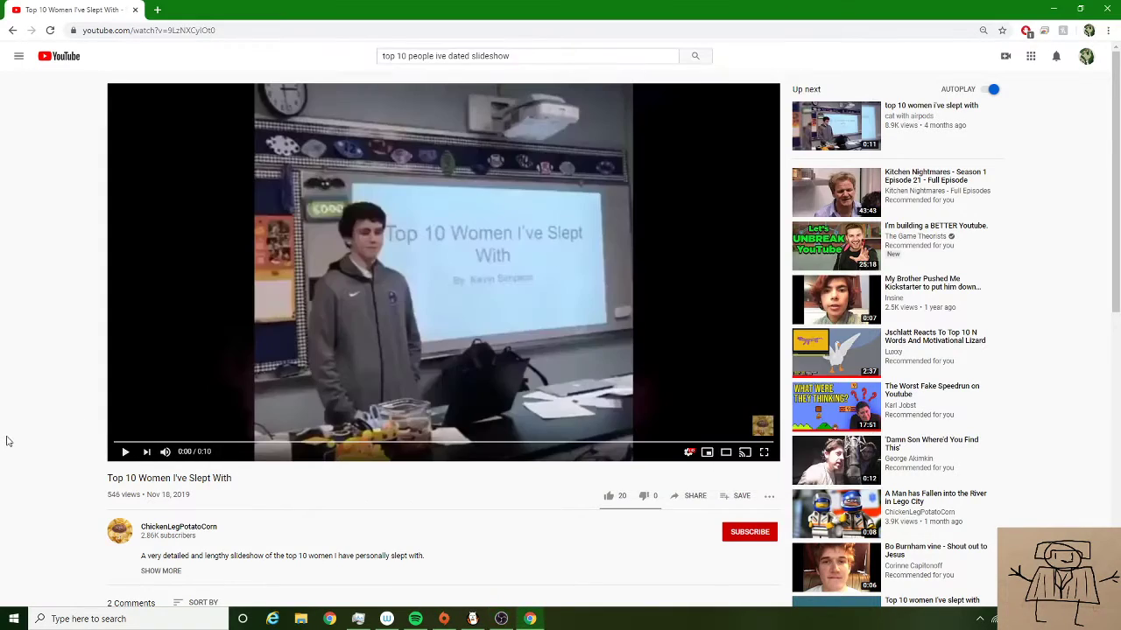
pyautogui.click(726, 452)
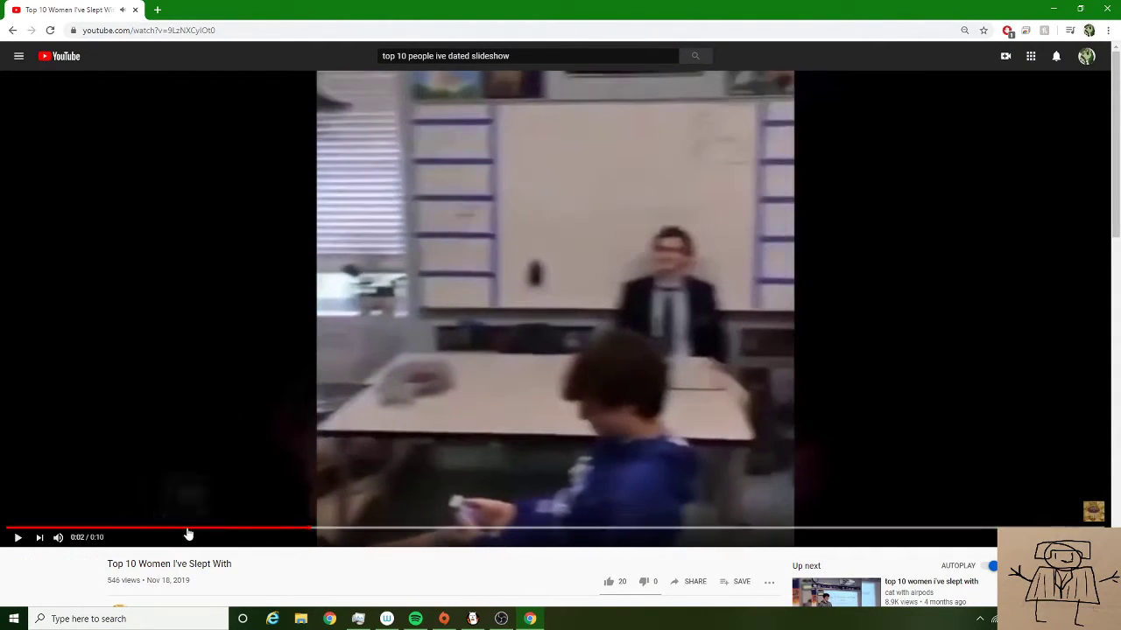
pyautogui.moveTo(187, 530); pyautogui.dragTo(26, 529)
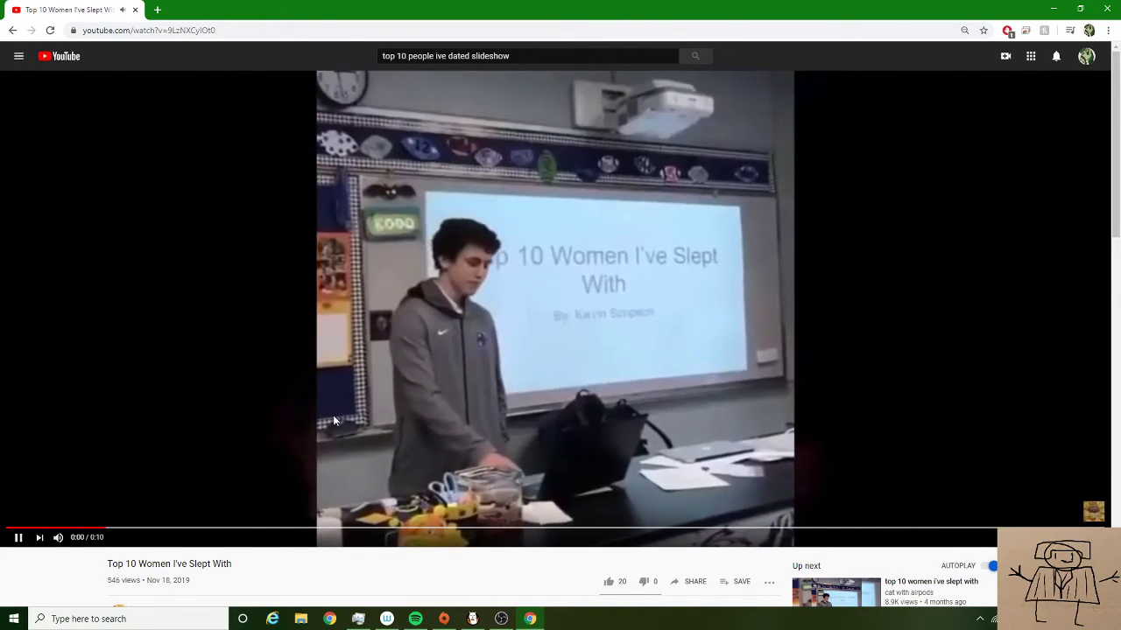
pyautogui.click(332, 415)
pyautogui.click(81, 527)
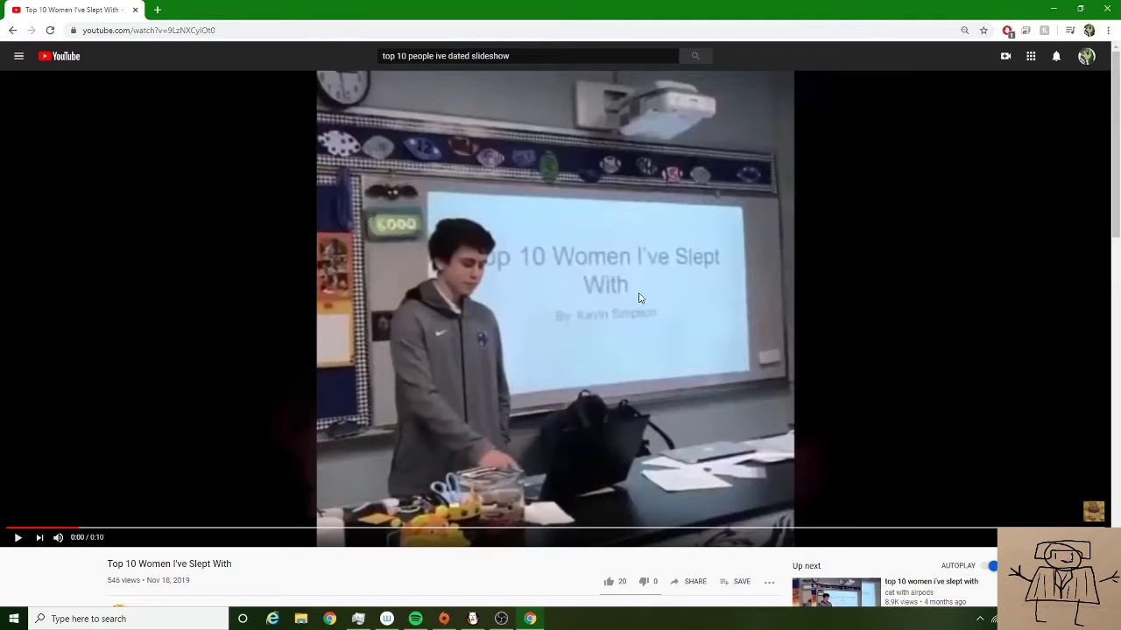
pyautogui.click(672, 408)
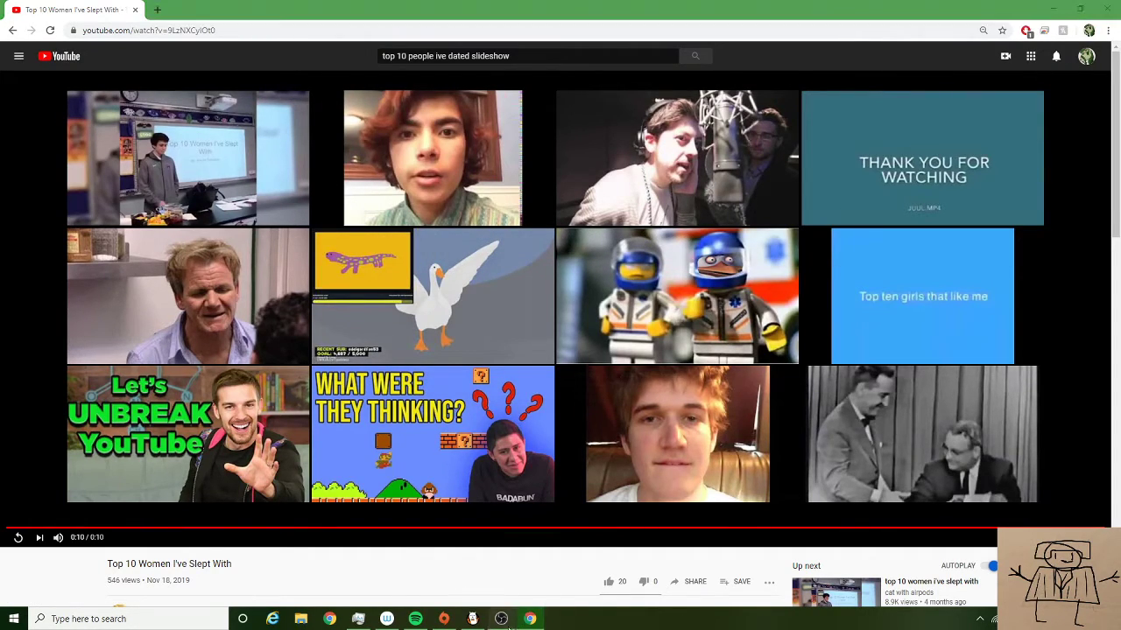
# Switch back to FireAlpaca, and fill the inner side of the chair's backrest and the seat cushion with #5D5B52
pyautogui.click(505, 620)
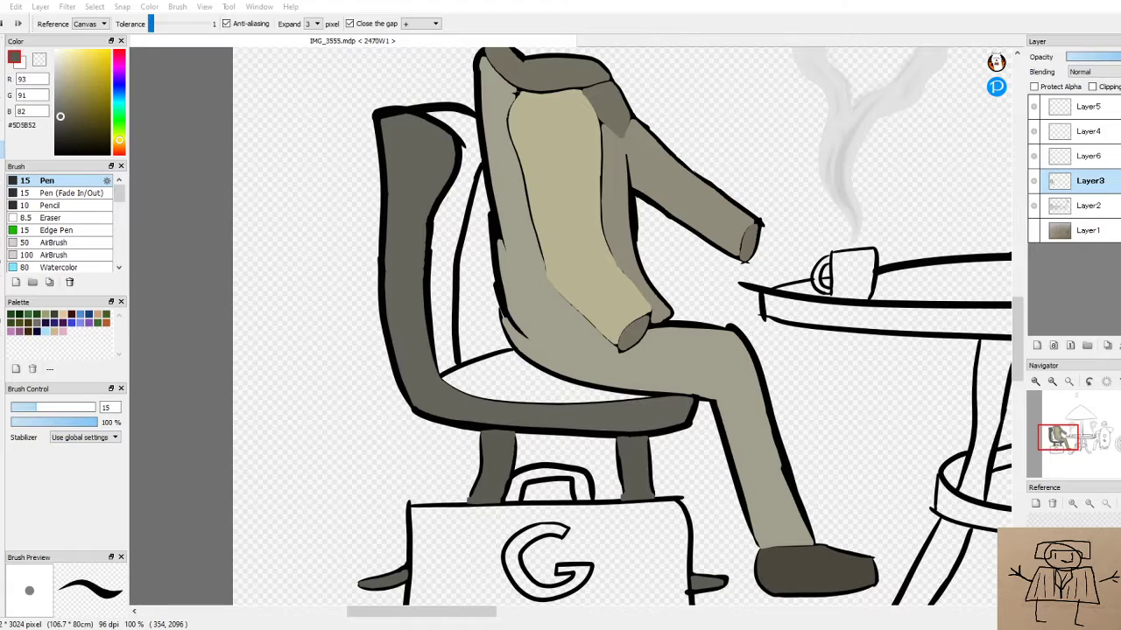
pyautogui.hotkey('alt', 'Tab')
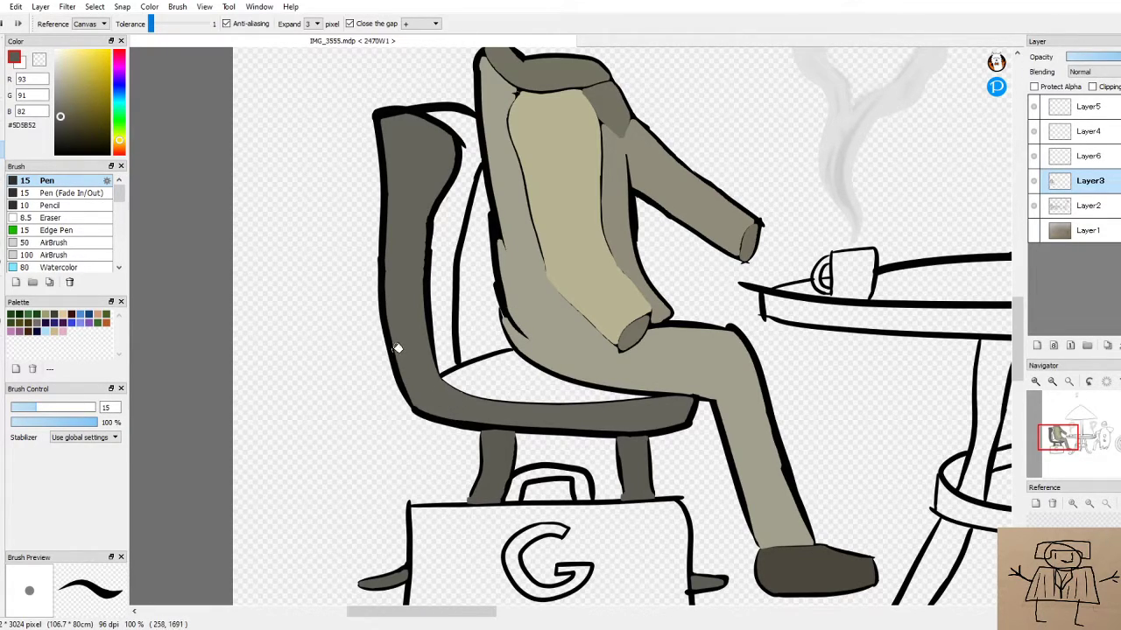
pyautogui.click(458, 314)
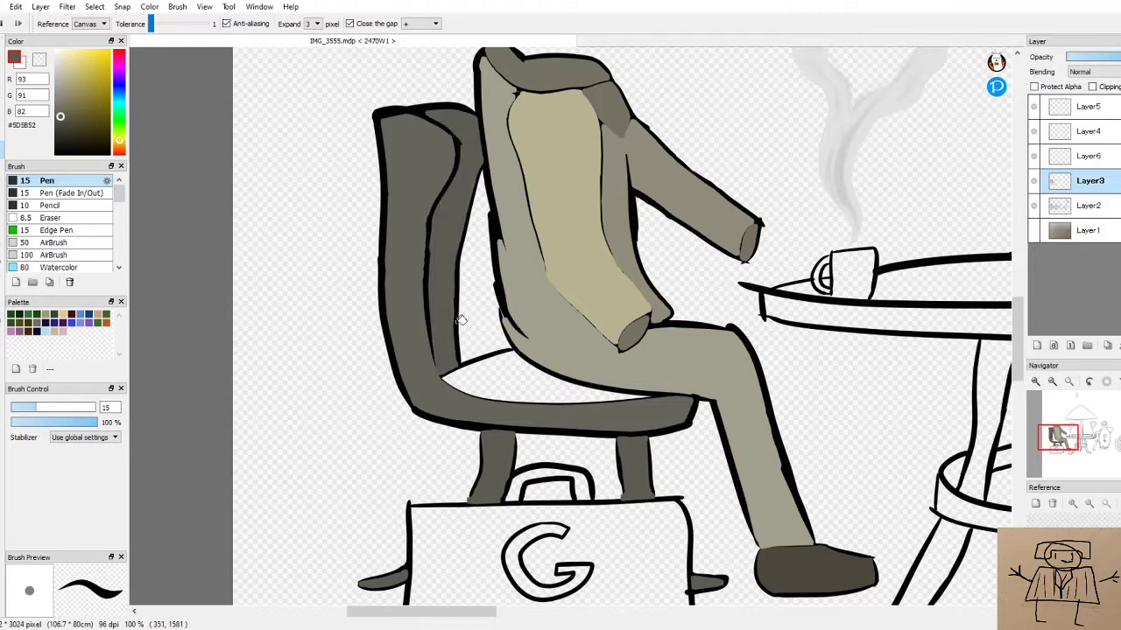
pyautogui.click(518, 380)
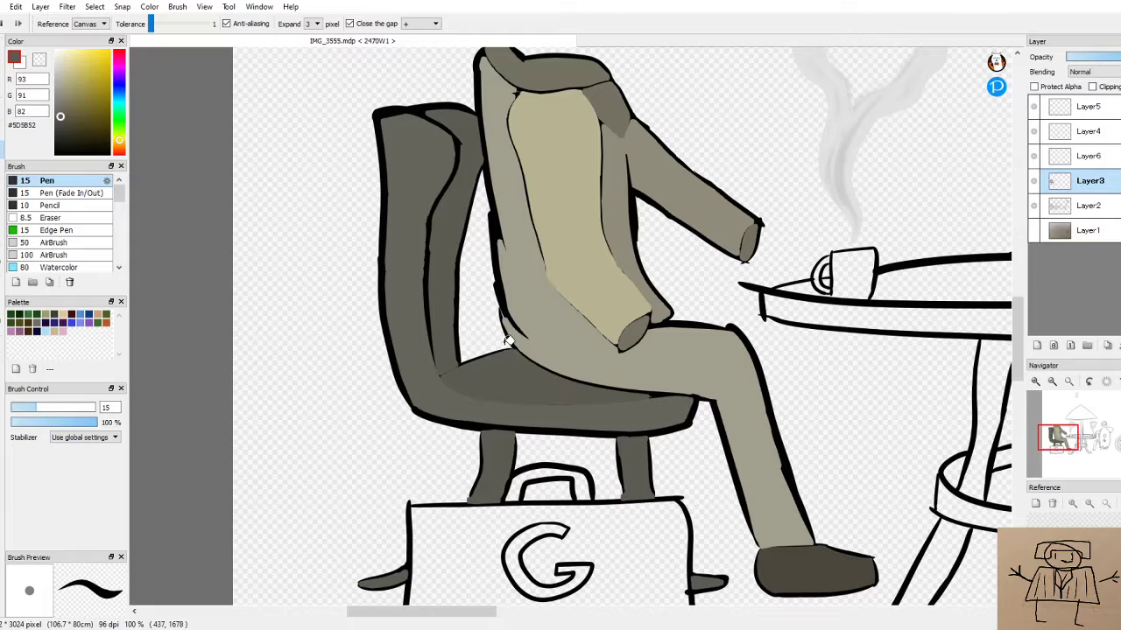
# Undo the last two fills, and refill the inner side of the chair's backrest and the seat cushion with #44423A
pyautogui.hotkey('ctrl', 'z')
pyautogui.hotkey('ctrl', 'z')
pyautogui.click(62, 127)
pyautogui.click(481, 279)
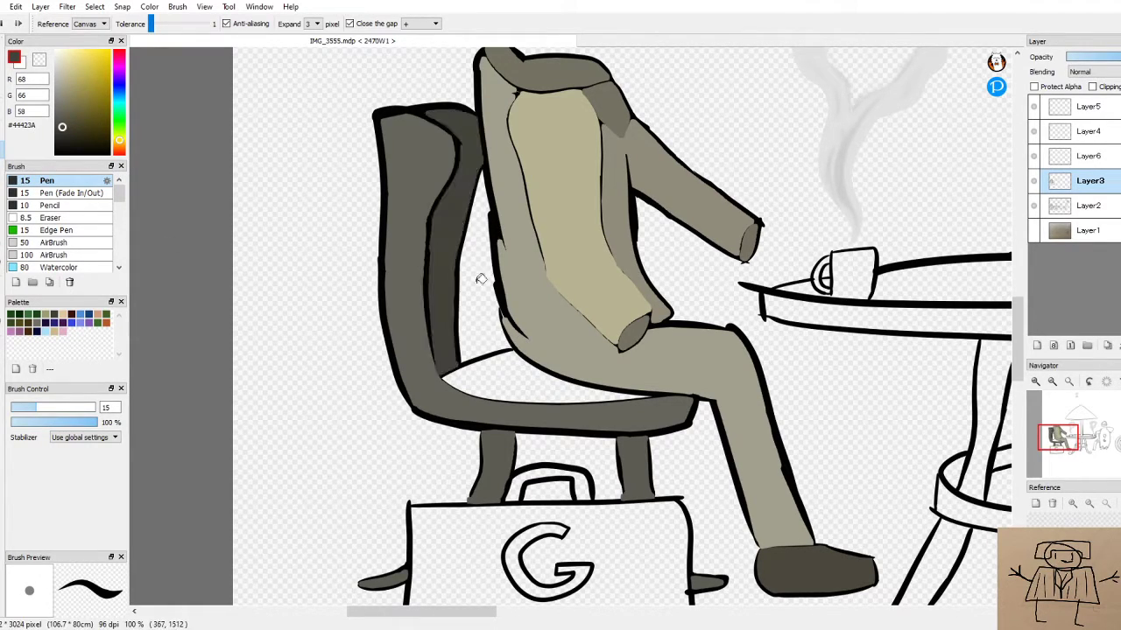
pyautogui.click(501, 385)
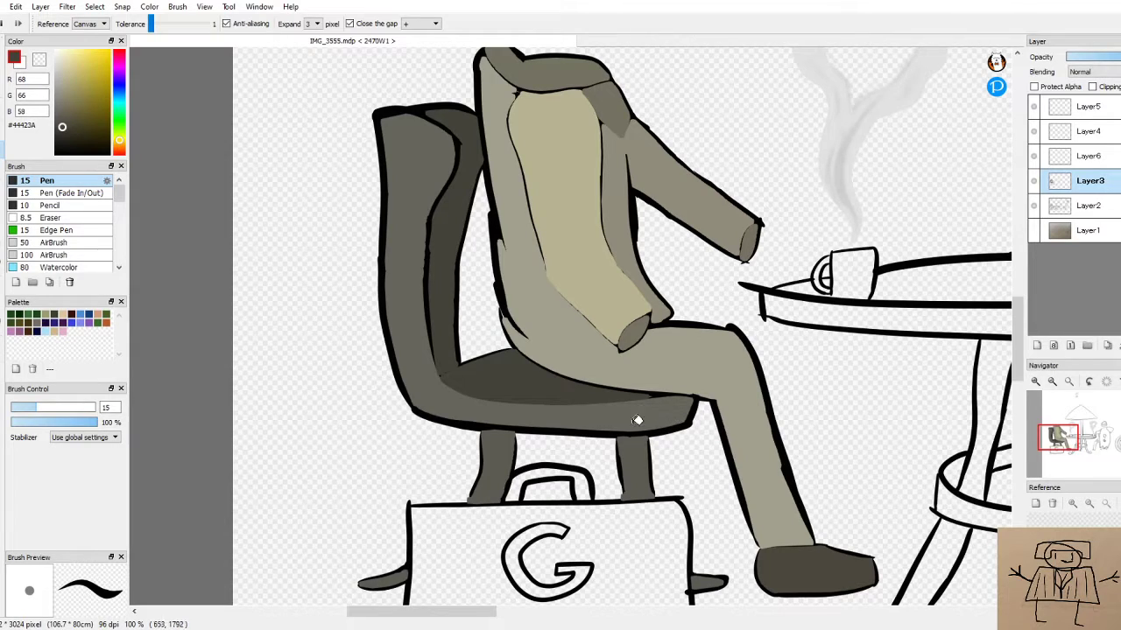
# Try filling the leg parts beside the briefcase with #44423A, and undo these, the backrest and cushion fills and the earlier side leg fills
pyautogui.click(402, 575)
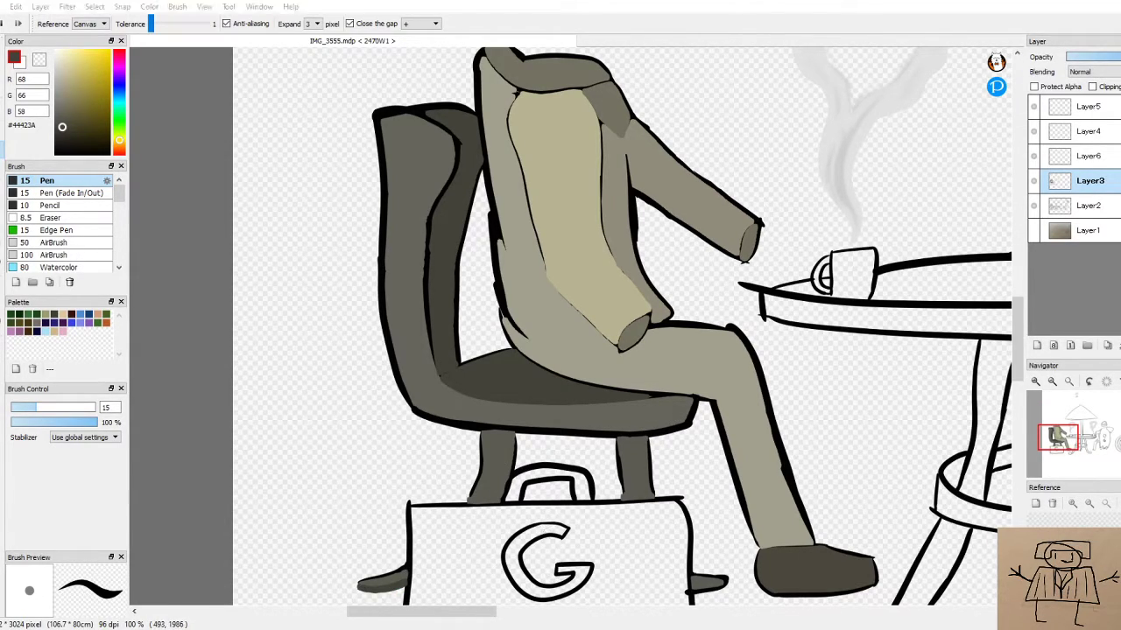
pyautogui.hotkey('ctrl', 'z')
pyautogui.hotkey('ctrl', 'z')
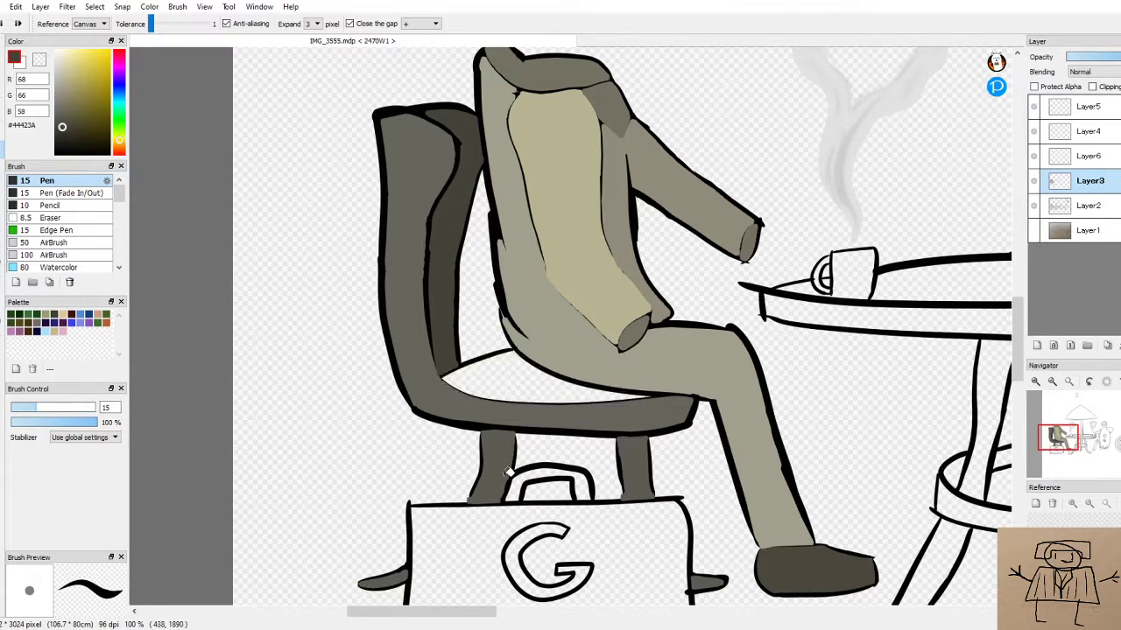
pyautogui.hotkey('ctrl', 'z')
pyautogui.hotkey('ctrl', 'z')
pyautogui.click(394, 577)
pyautogui.click(711, 585)
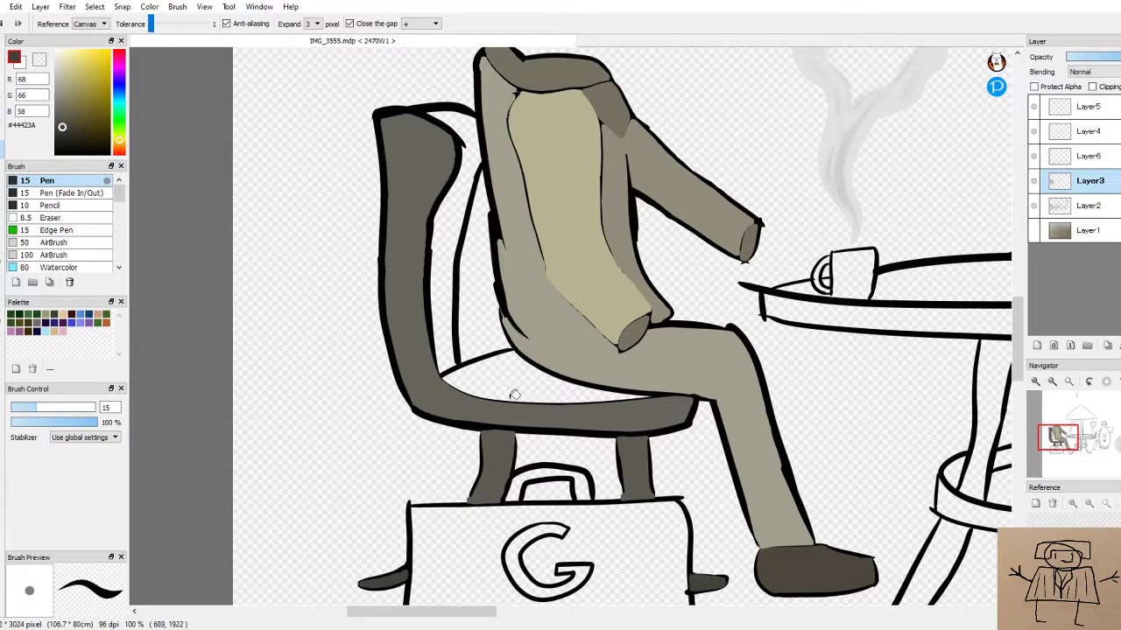
pyautogui.hotkey('ctrl', 'z')
pyautogui.hotkey('ctrl', 'z')
pyautogui.hotkey('ctrl', 'z')
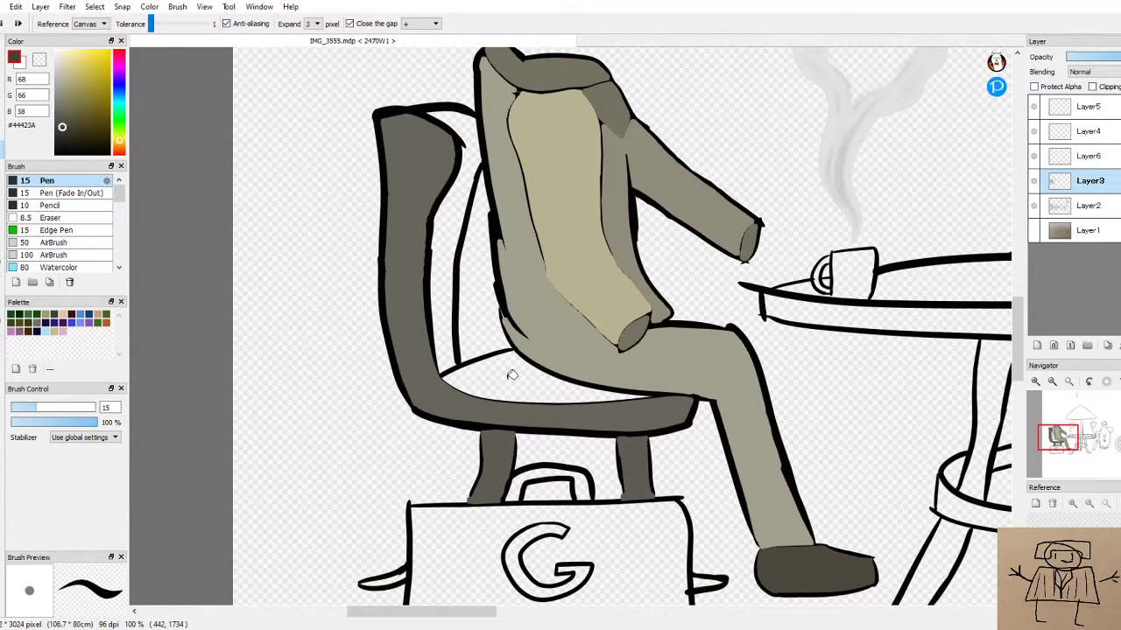
# Fill the leg parts on both sides of the briefcase, the backrest's inner side and the seat cushion with #44423A
pyautogui.click(703, 578)
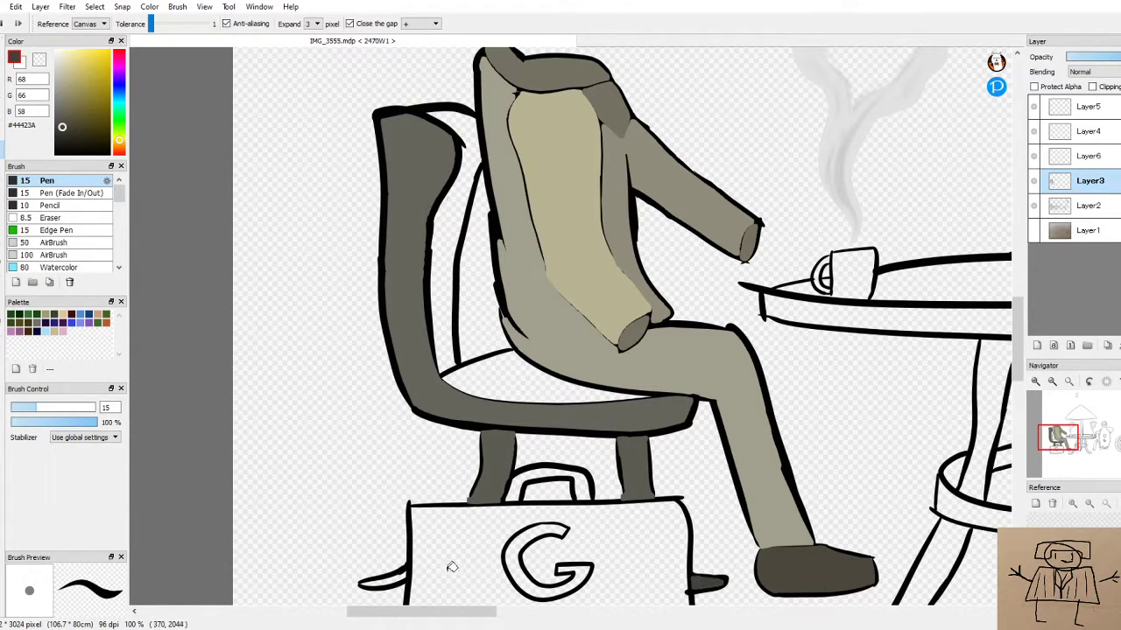
pyautogui.click(392, 577)
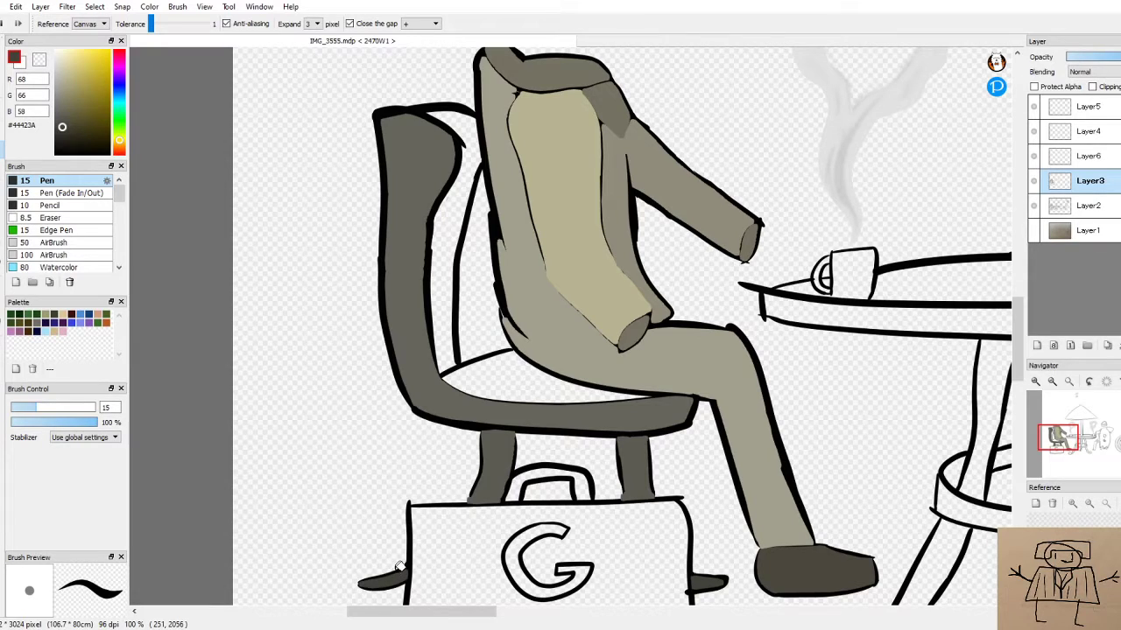
pyautogui.click(444, 313)
pyautogui.click(495, 368)
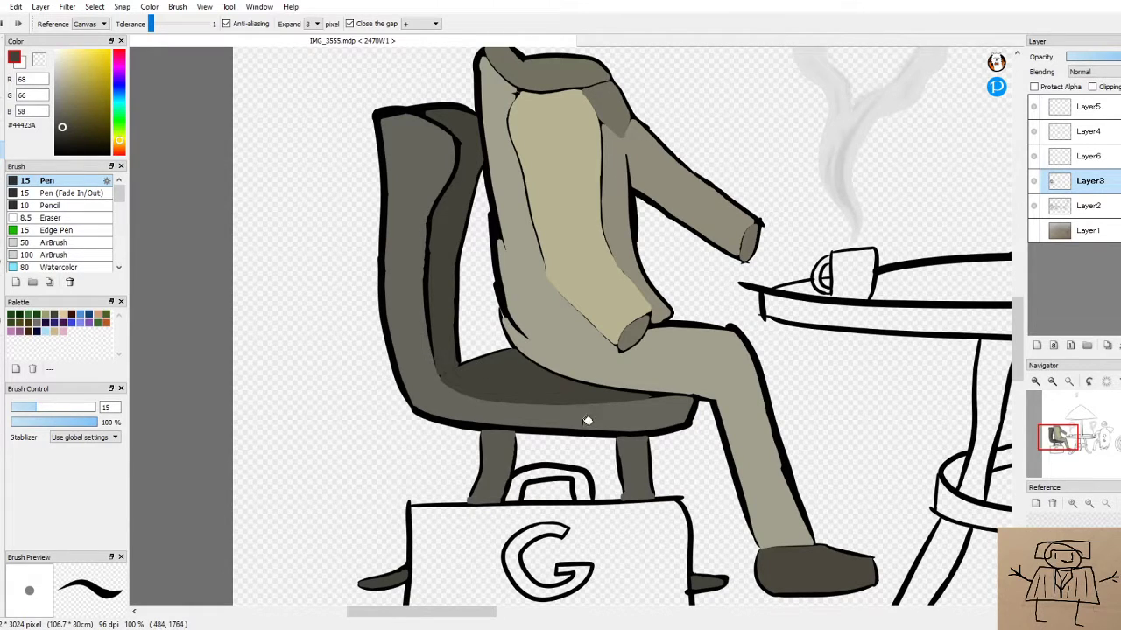
# Try filling the briefcase body with the brownish #44403A, and undo the fill
pyautogui.moveTo(458, 613); pyautogui.dragTo(495, 620)
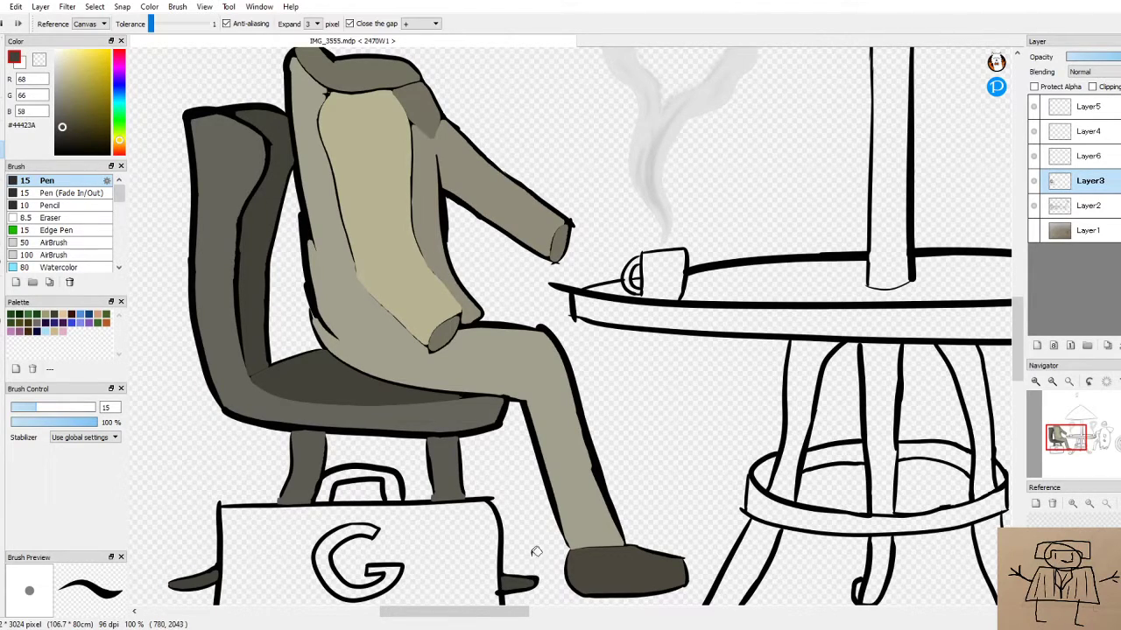
pyautogui.moveTo(458, 618); pyautogui.dragTo(464, 620)
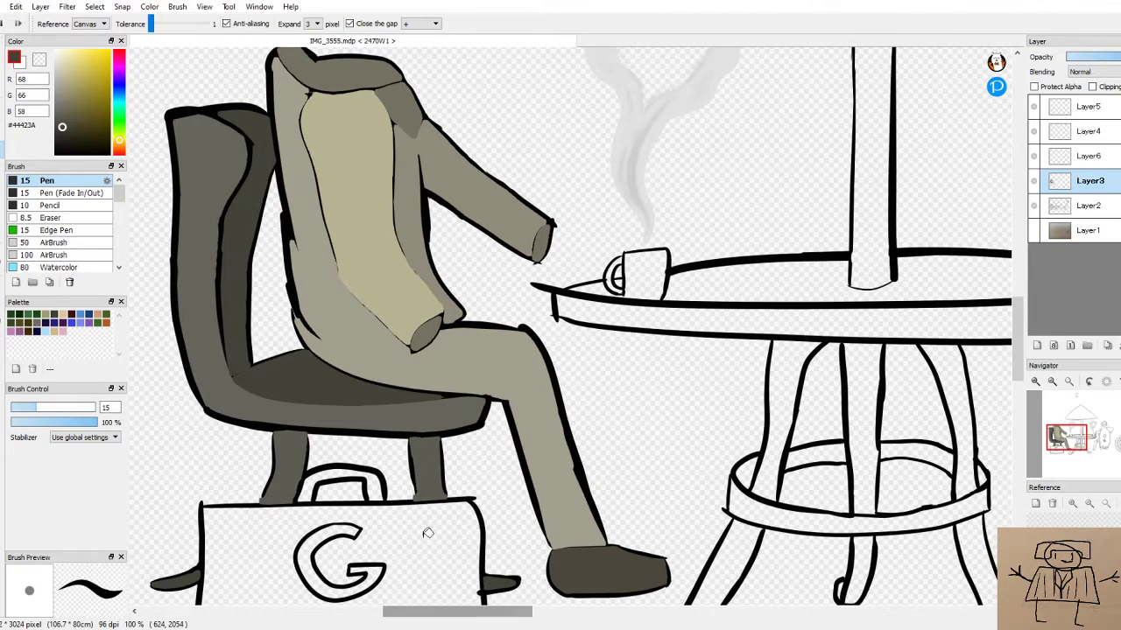
pyautogui.click(1019, 329)
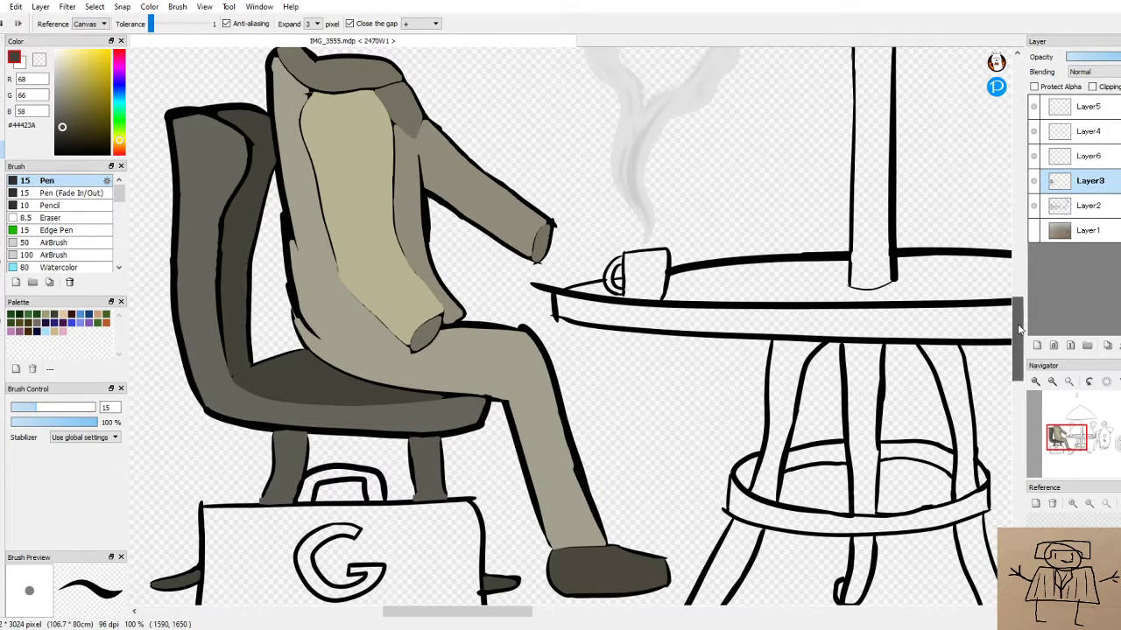
pyautogui.moveTo(1019, 329); pyautogui.dragTo(1012, 353)
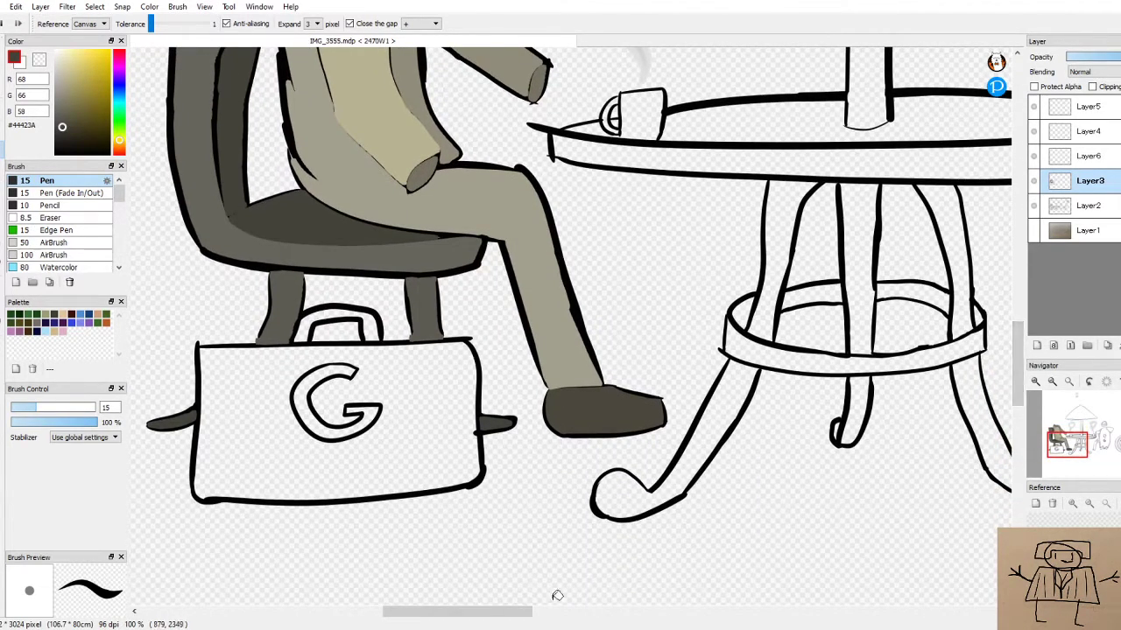
pyautogui.moveTo(502, 616); pyautogui.dragTo(465, 613)
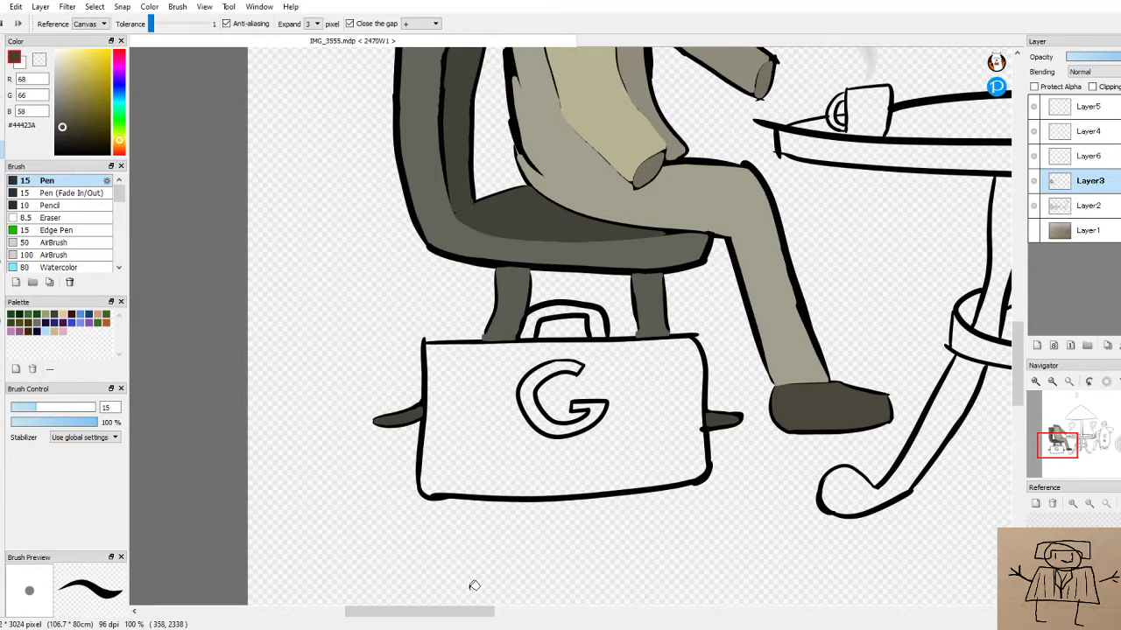
pyautogui.click(120, 146)
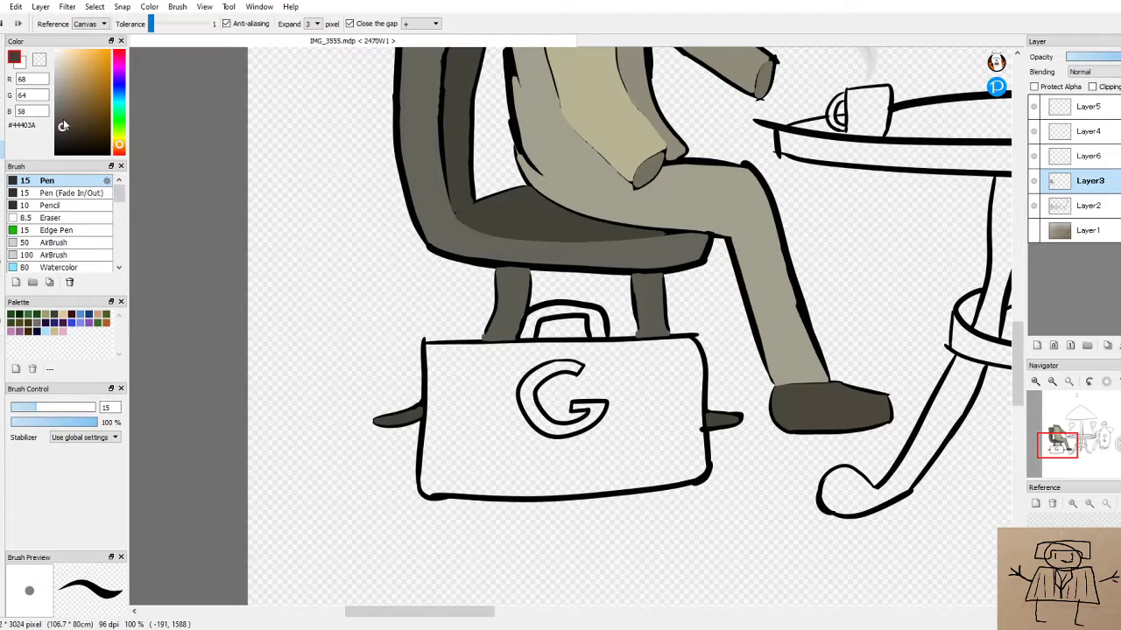
pyautogui.click(543, 451)
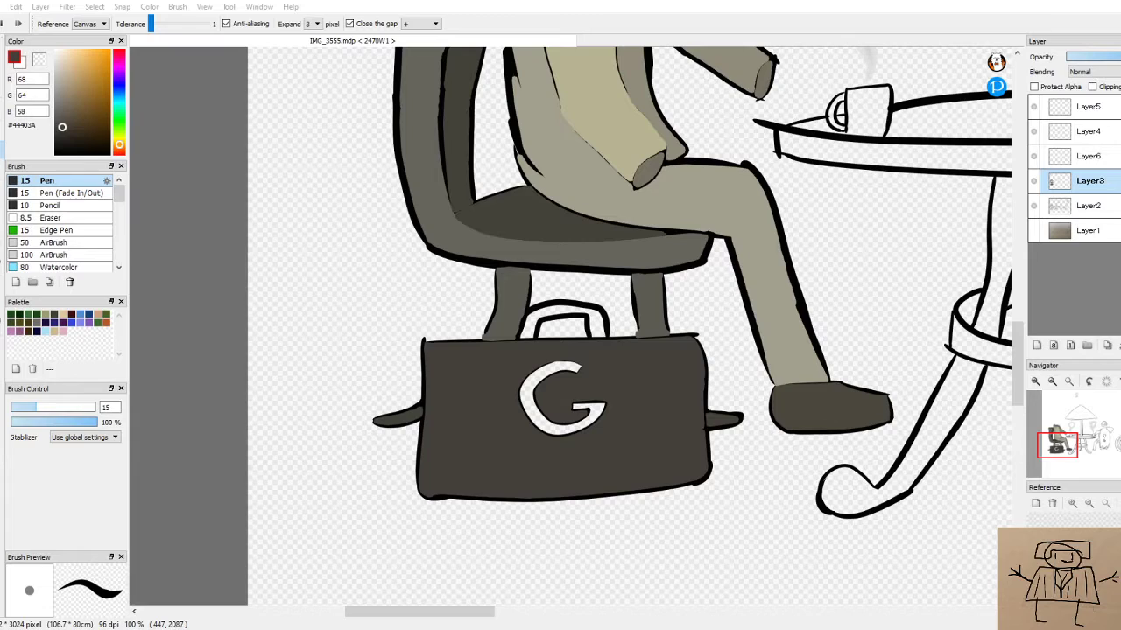
pyautogui.hotkey('ctrl', 'z')
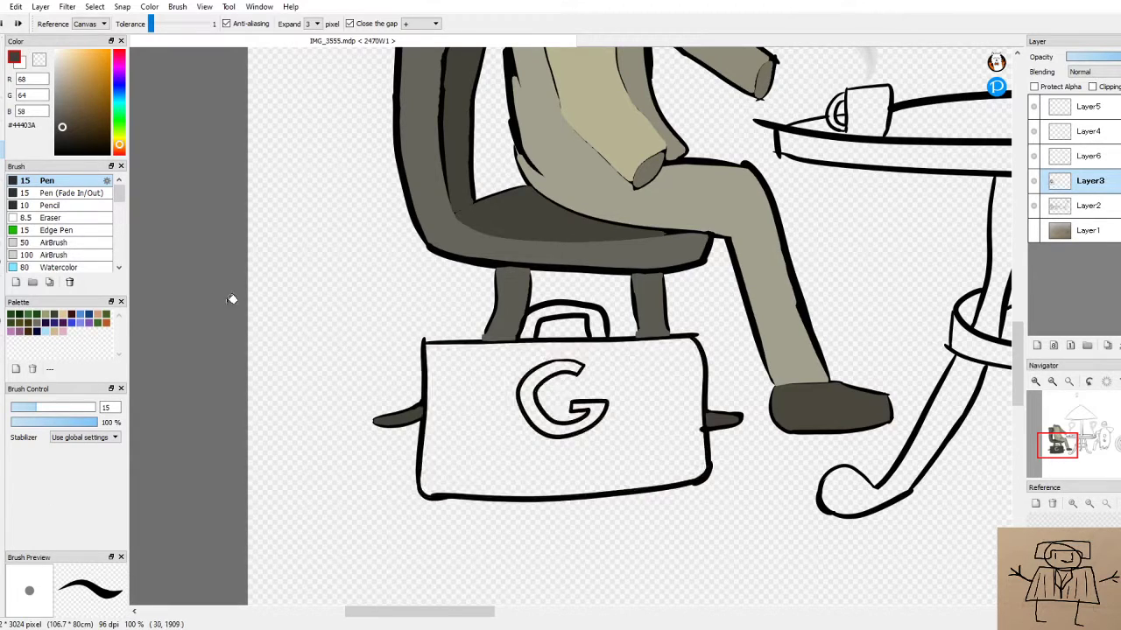
# Fill the briefcase body with the lighter brown #4E4639, leaving the letter G empty
pyautogui.moveTo(62, 128); pyautogui.dragTo(68, 125)
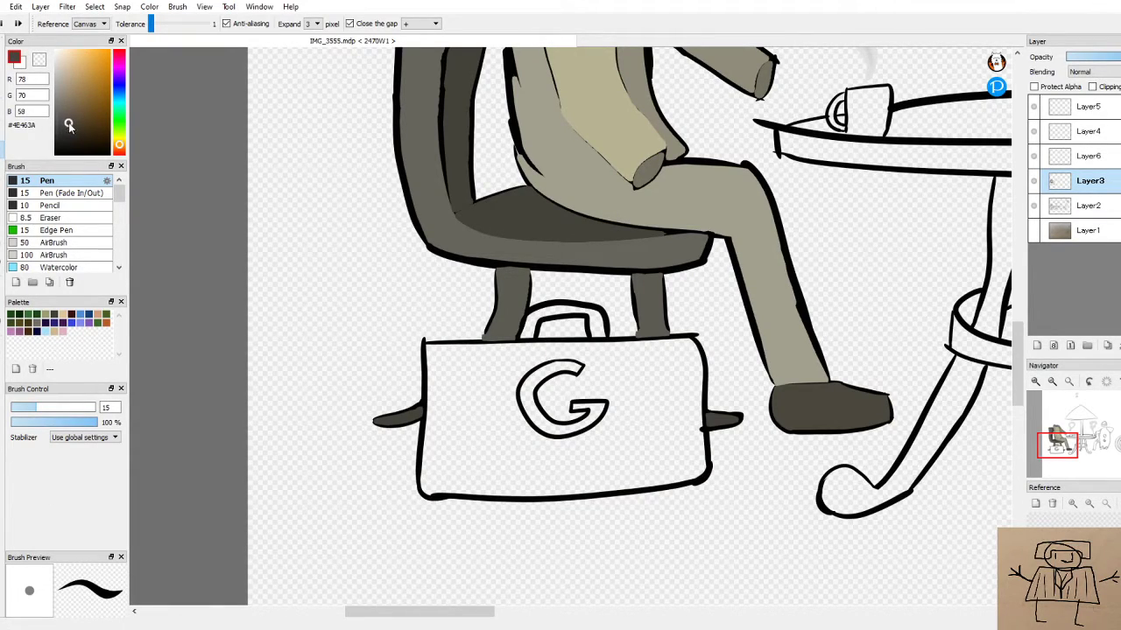
pyautogui.click(507, 421)
pyautogui.scroll(-3, 652, 354)
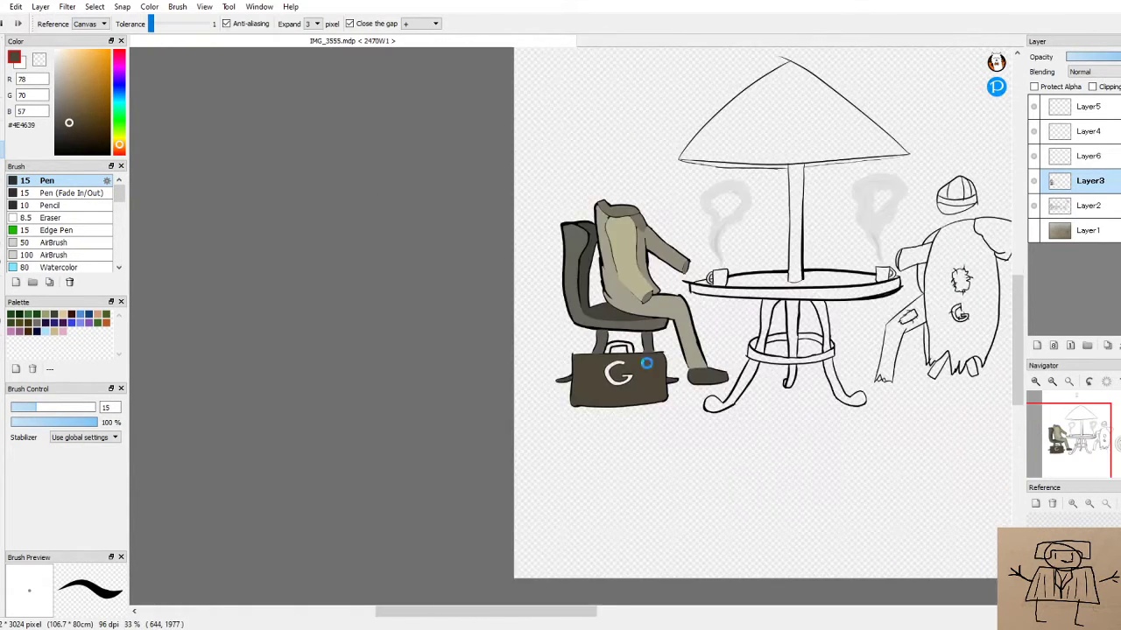
# Try filling the letter G on the briefcase with the olive #666230, and undo the fill
pyautogui.scroll(6, 569, 368)
pyautogui.scroll(2, 565, 368)
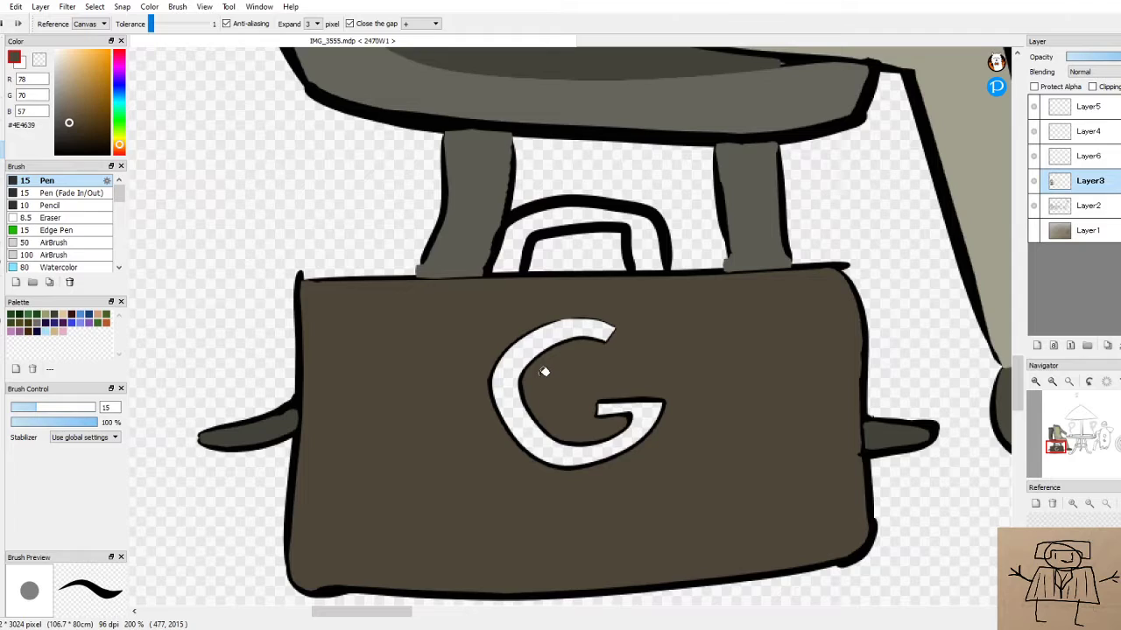
pyautogui.scroll(2, 551, 375)
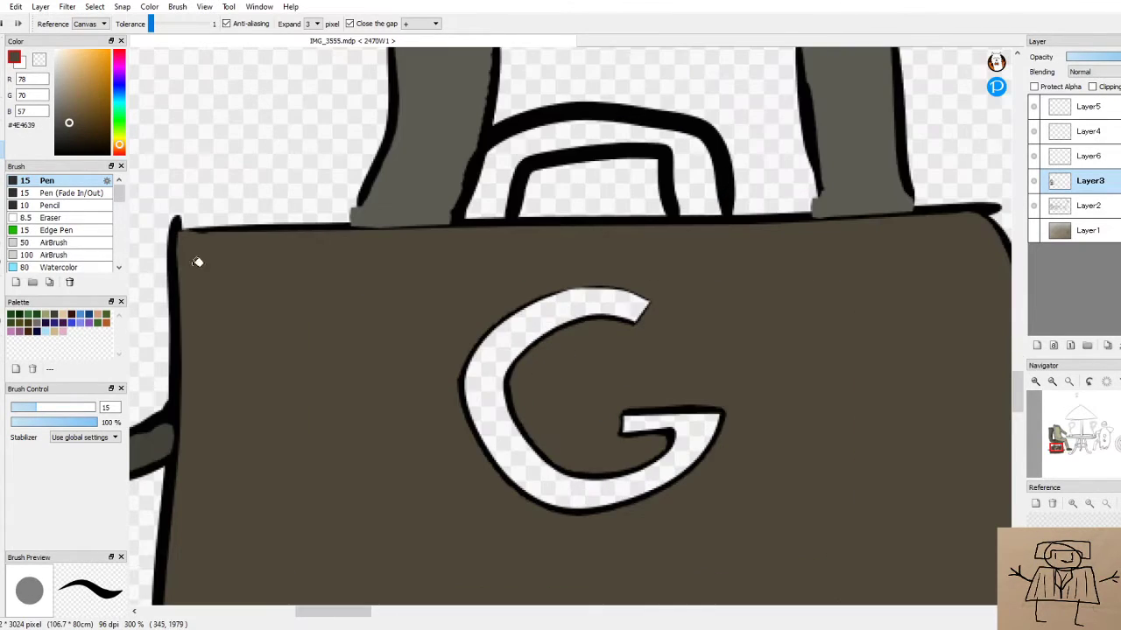
pyautogui.moveTo(120, 147)
pyautogui.mouseDown()
pyautogui.moveTo(66, 93)
pyautogui.moveTo(84, 115)
pyautogui.mouseUp()
pyautogui.click(64, 117)
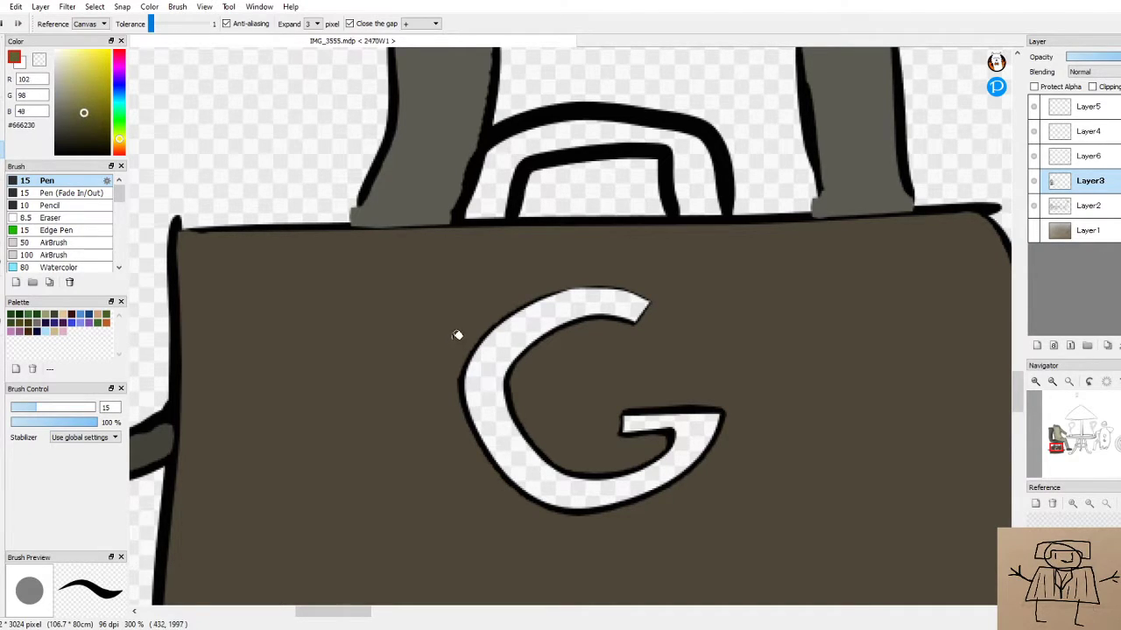
pyautogui.click(497, 355)
pyautogui.scroll(-5, 595, 390)
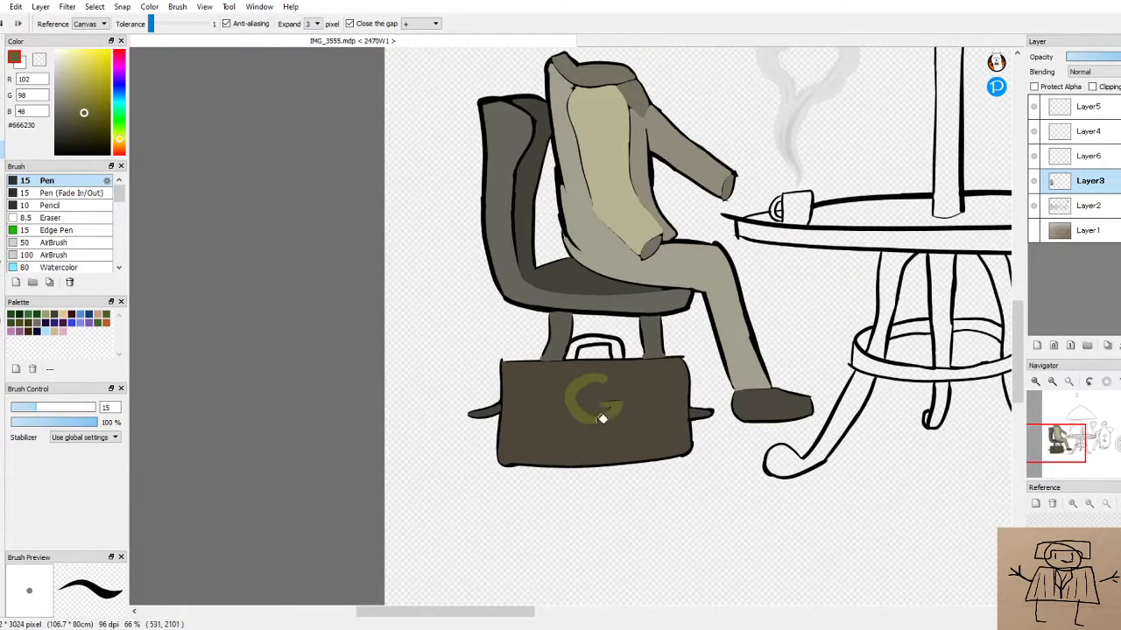
pyautogui.hotkey('ctrl', 'z')
# Fill the letter G on the briefcase with #817D48 and the briefcase handle with #302F22
pyautogui.moveTo(73, 99); pyautogui.dragTo(79, 103)
pyautogui.click(590, 378)
pyautogui.scroll(3, 675, 393)
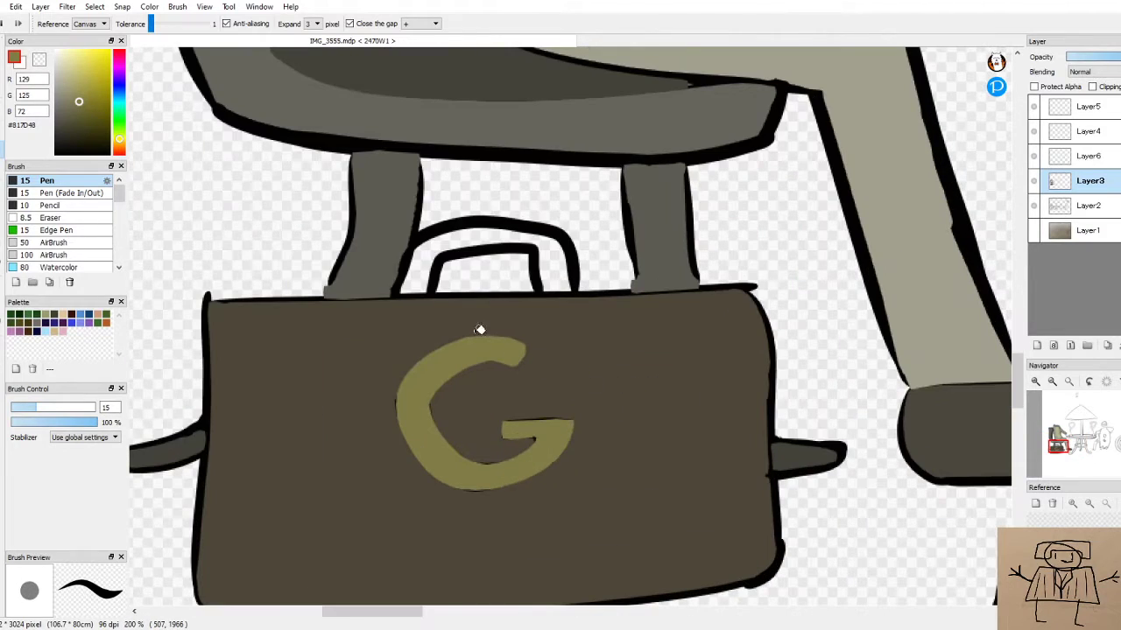
pyautogui.scroll(1, 464, 325)
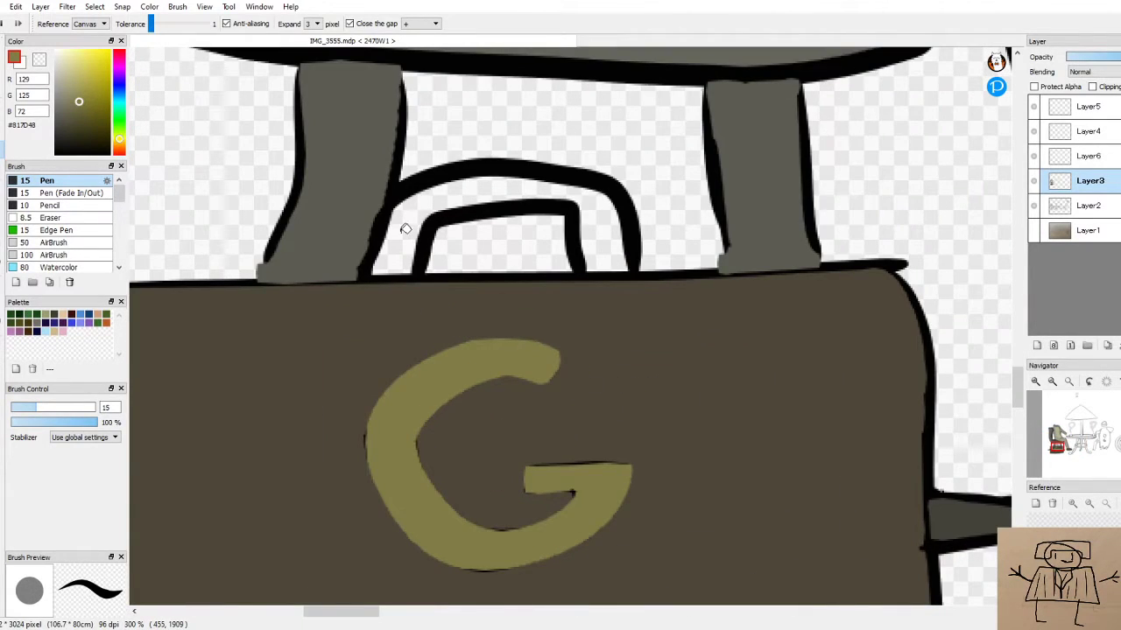
pyautogui.moveTo(77, 122); pyautogui.dragTo(70, 135)
pyautogui.click(432, 198)
pyautogui.scroll(-4, 485, 287)
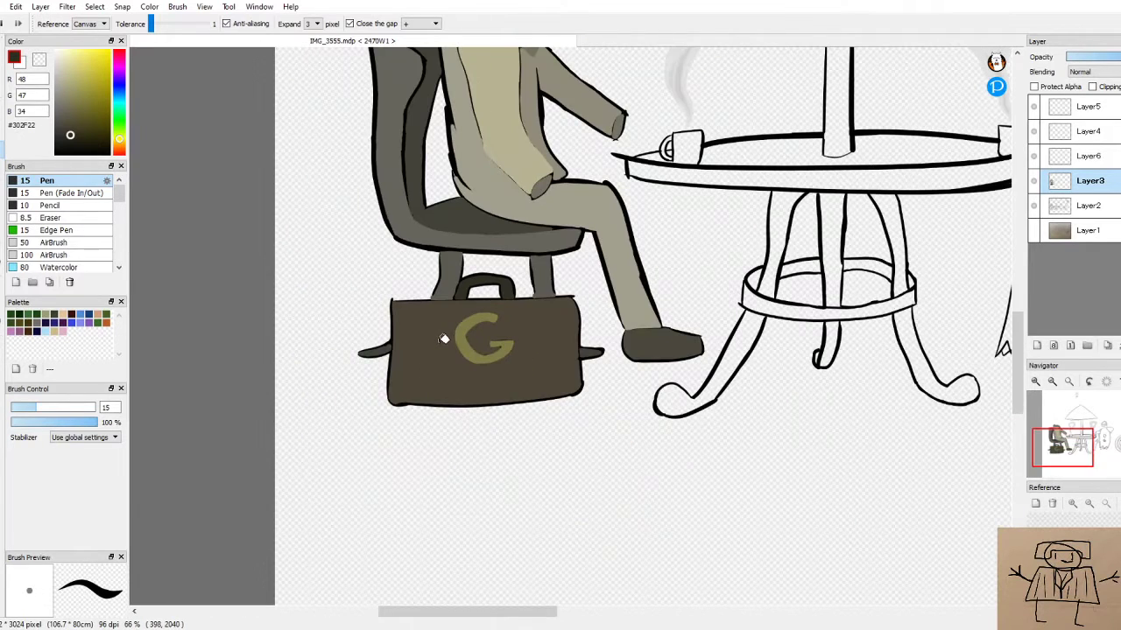
# Look over the whole café scene to check the colouring of the seated figure, chair and briefcase
pyautogui.scroll(-3, 444, 339)
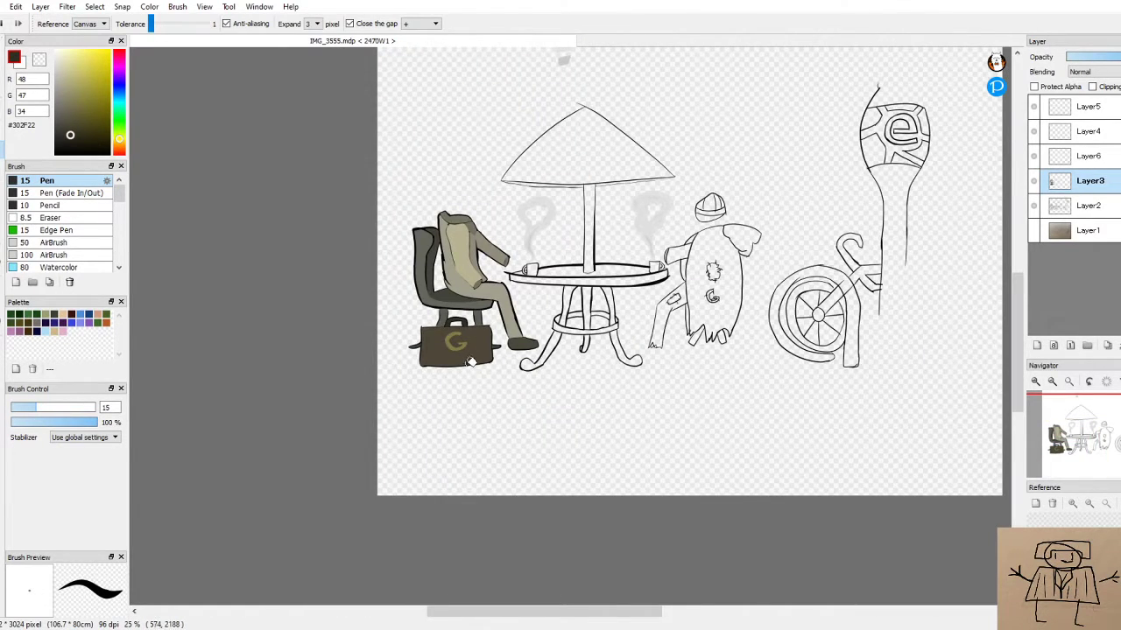
pyautogui.scroll(1, 710, 363)
pyautogui.scroll(-1, 613, 420)
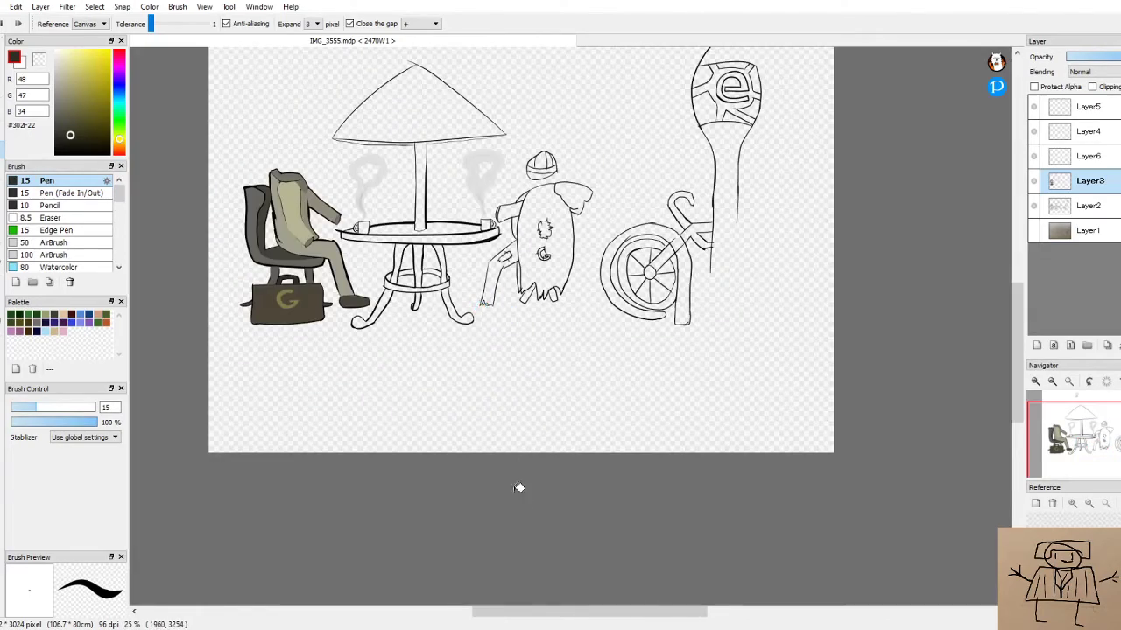
pyautogui.scroll(4, 560, 350)
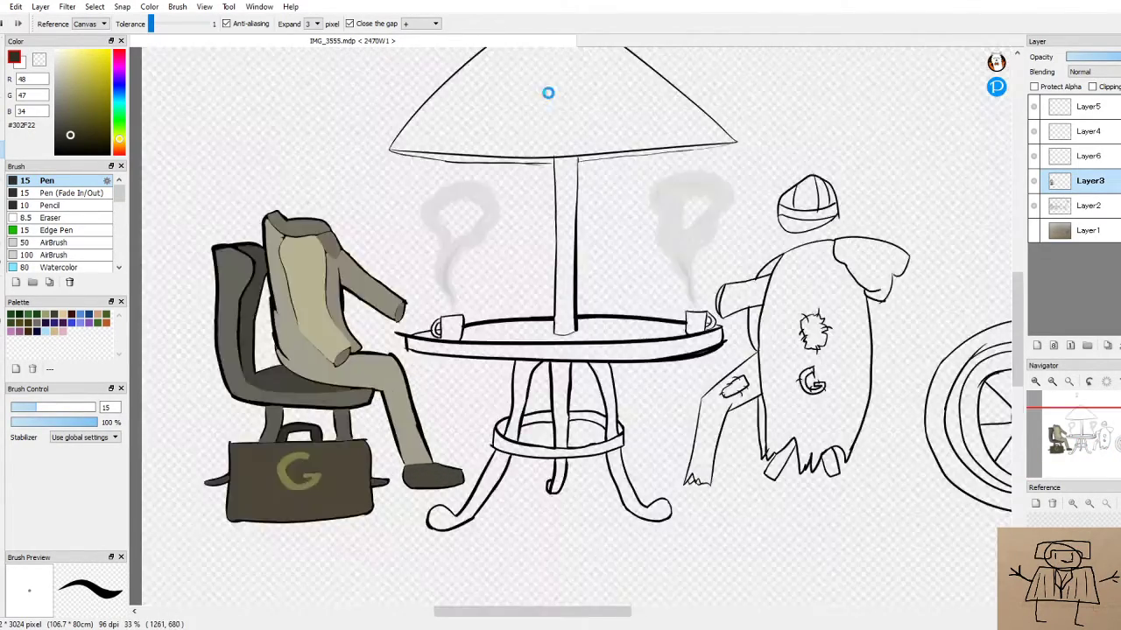
pyautogui.scroll(-4, 572, 132)
pyautogui.scroll(2, 578, 302)
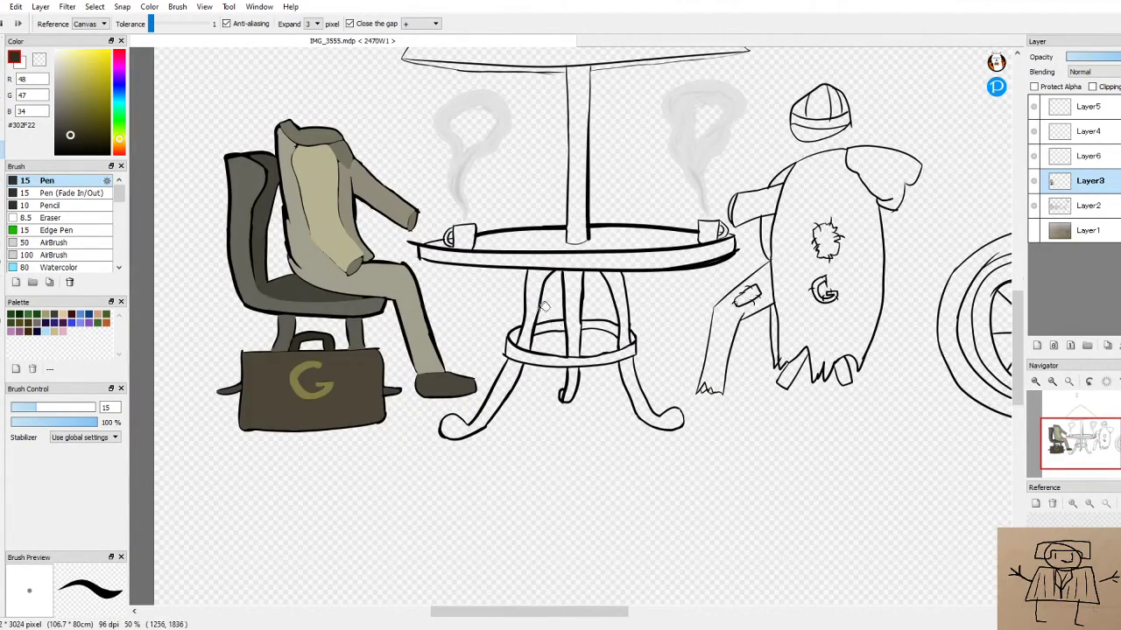
pyautogui.scroll(1, 582, 307)
pyautogui.scroll(-1, 644, 287)
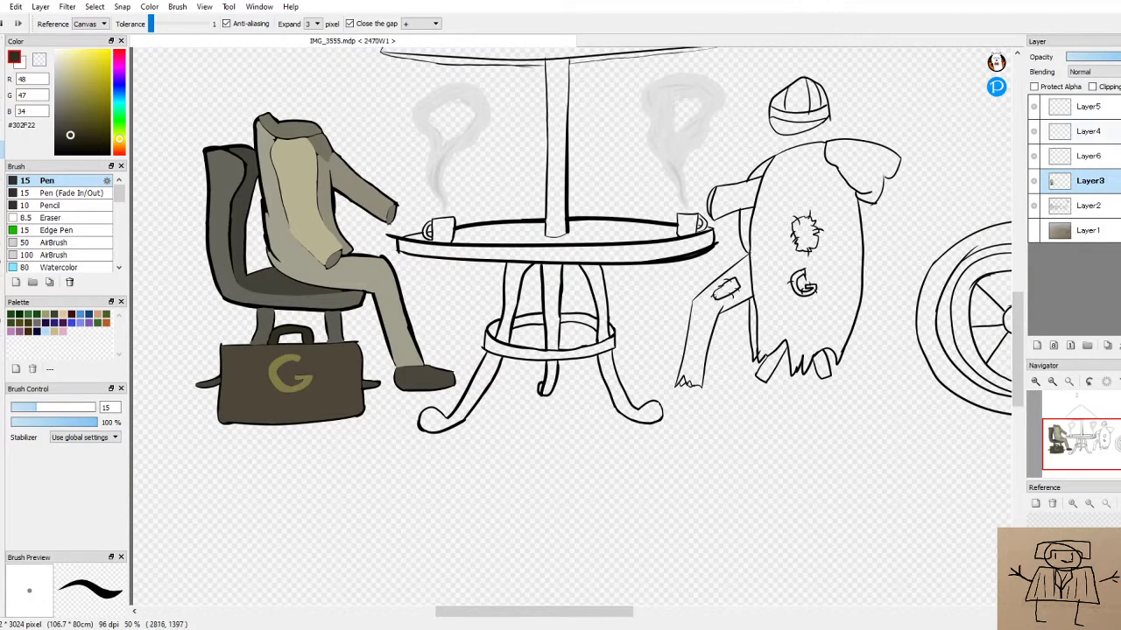
# Compare the drawing with and without its colour fills by repeatedly hiding and showing Layer3
pyautogui.click(1034, 186)
pyautogui.click(1035, 188)
pyautogui.click(1036, 189)
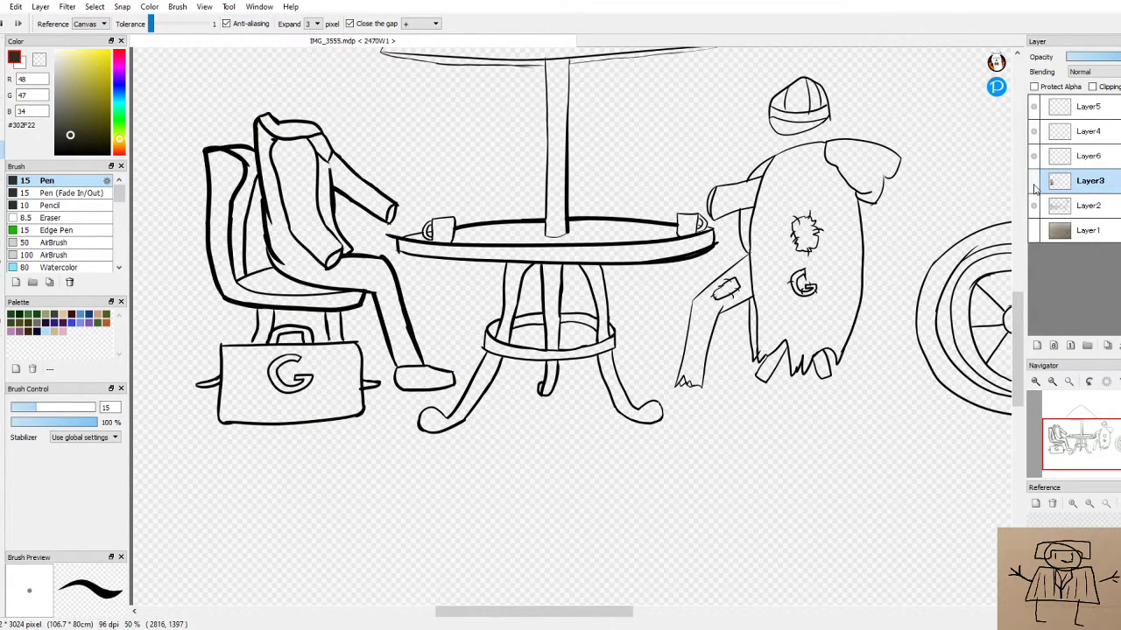
pyautogui.click(1034, 188)
pyautogui.click(1035, 187)
pyautogui.click(1034, 187)
pyautogui.click(1034, 187)
pyautogui.click(1034, 189)
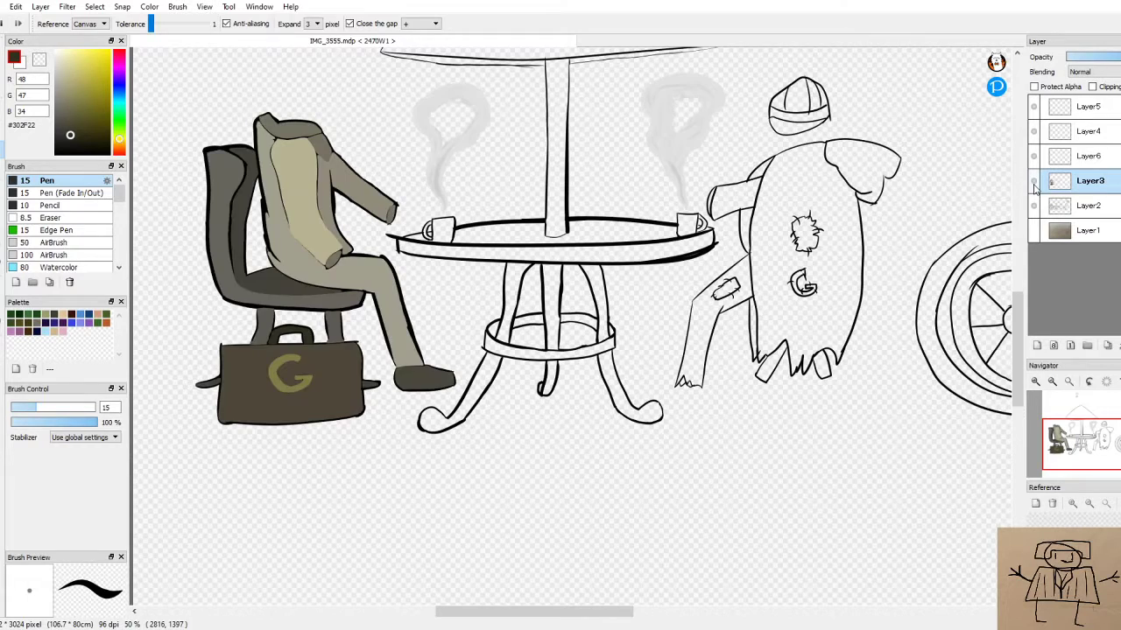
pyautogui.click(1034, 187)
pyautogui.click(1034, 188)
# Make Layer4 the active layer
pyautogui.click(1115, 156)
pyautogui.click(1096, 106)
pyautogui.click(1101, 156)
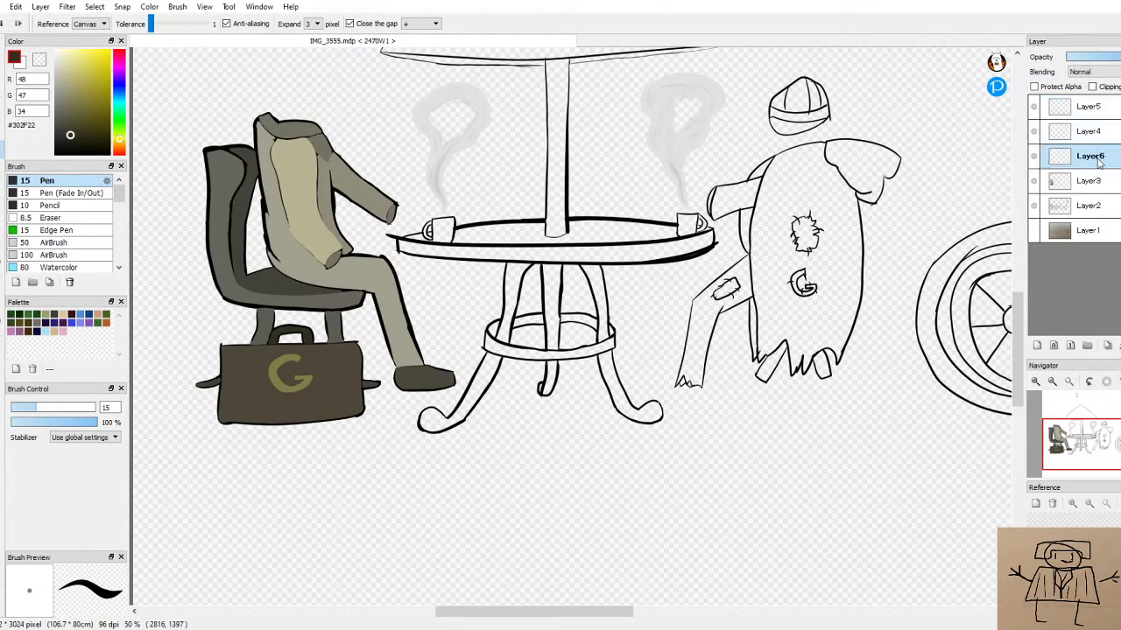
pyautogui.click(1090, 136)
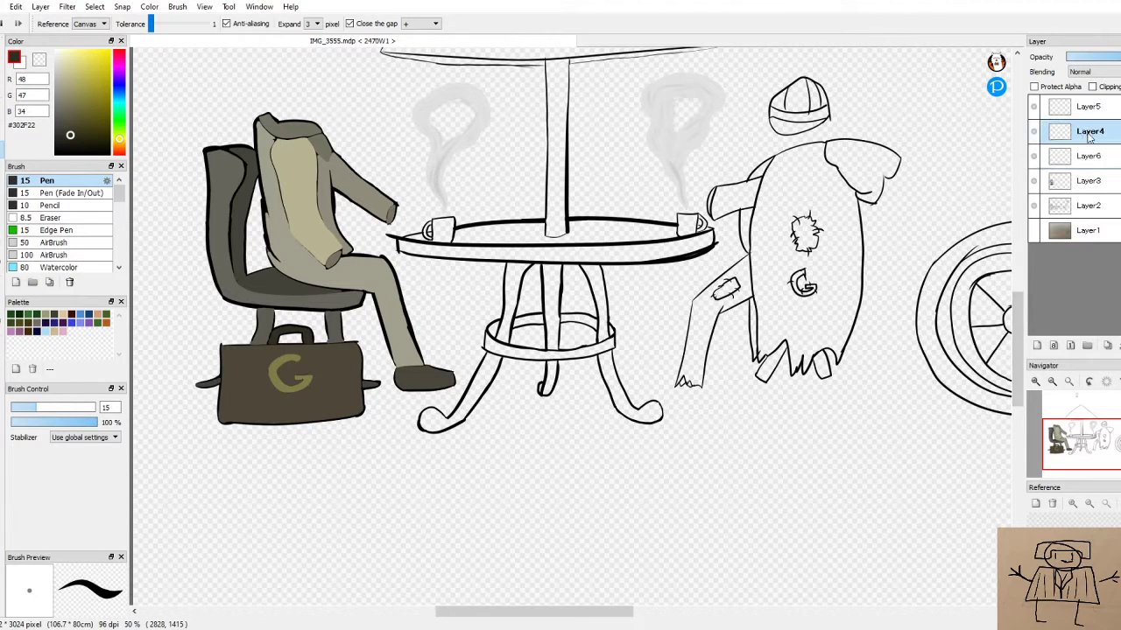
# Rearrange the layer stack so Layer6 and Layer5 sit above Layer4, and make Layer4 active
pyautogui.moveTo(1090, 154); pyautogui.dragTo(1090, 156)
pyautogui.moveTo(1090, 106); pyautogui.dragTo(1090, 132)
pyautogui.click(1086, 158)
# Fill the table's rim and tabletop with the dark olive #504F42
pyautogui.scroll(3, 400, 196)
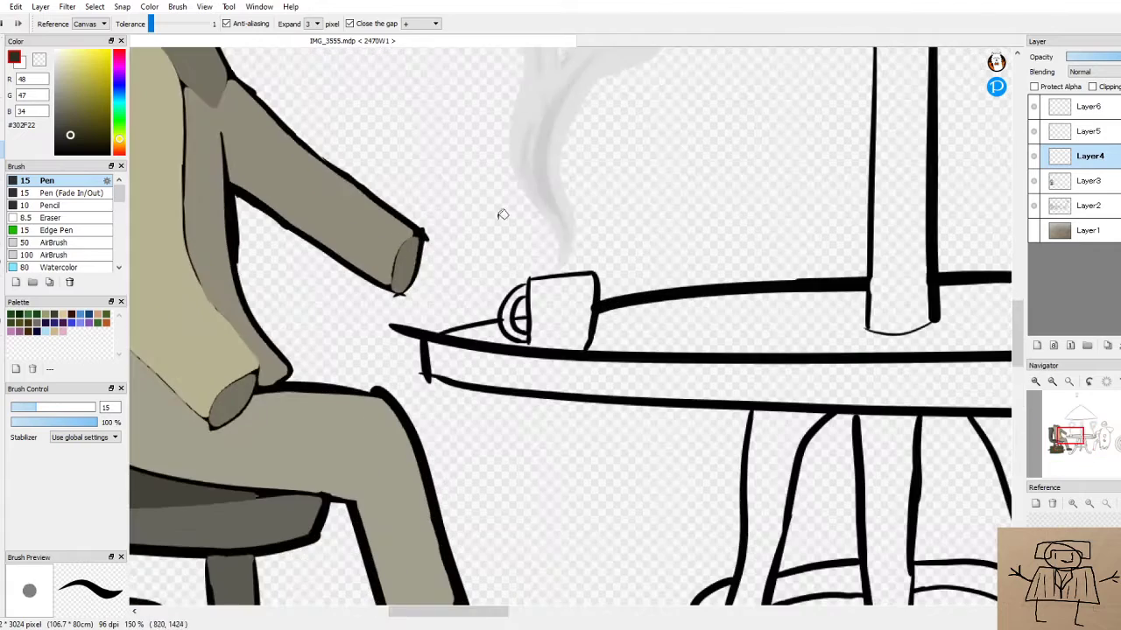
pyautogui.scroll(-2, 694, 378)
pyautogui.moveTo(528, 604); pyautogui.dragTo(569, 604)
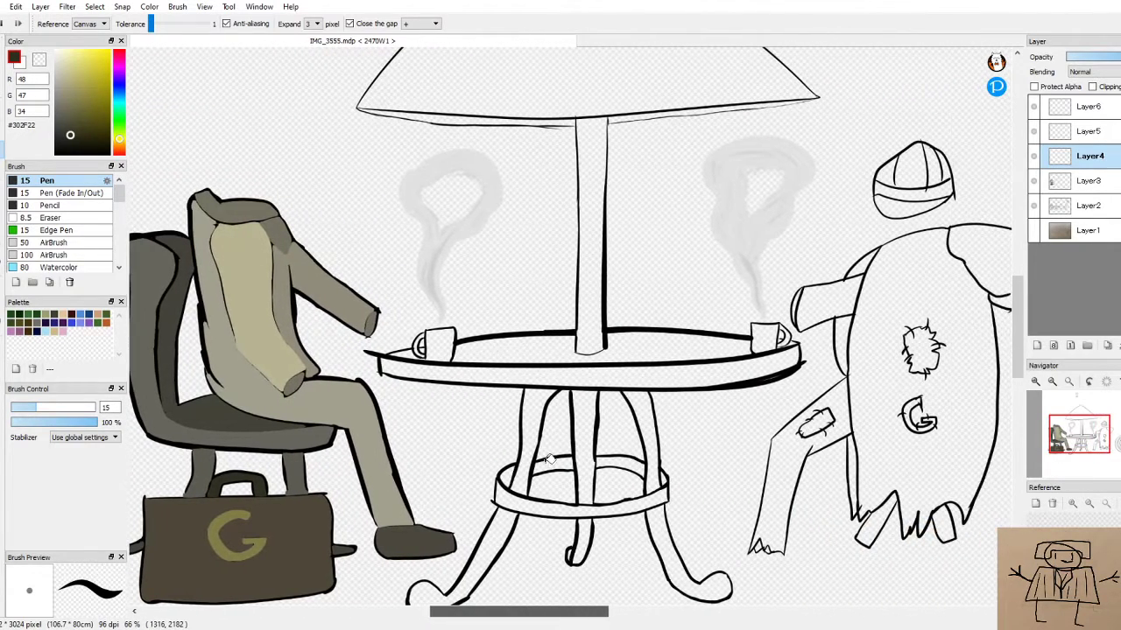
pyautogui.moveTo(68, 138); pyautogui.dragTo(63, 125)
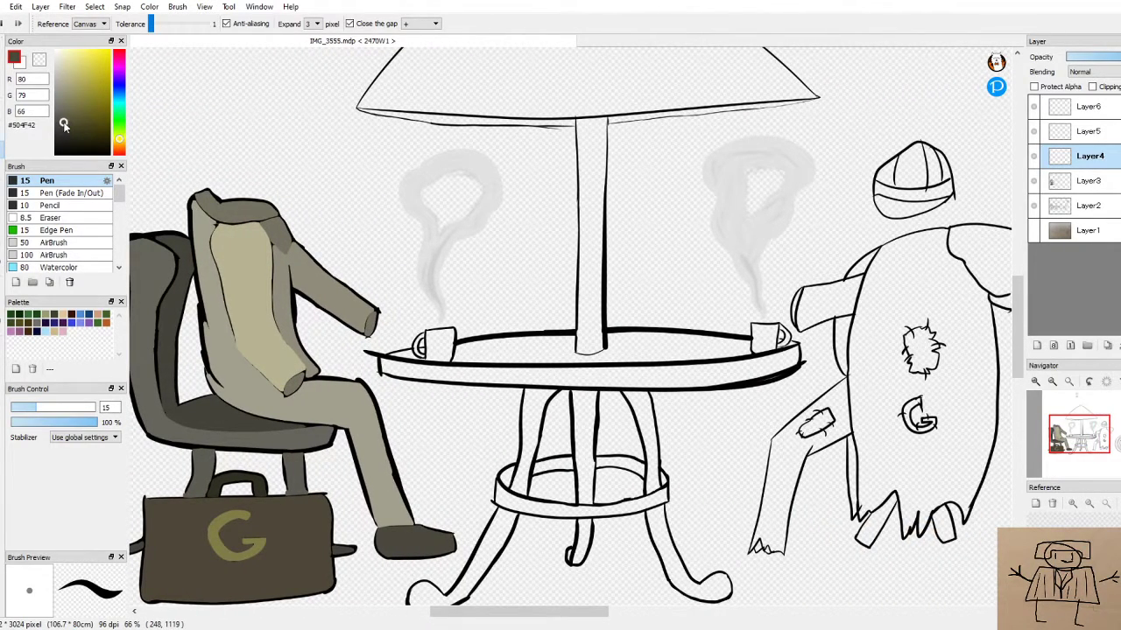
pyautogui.click(566, 367)
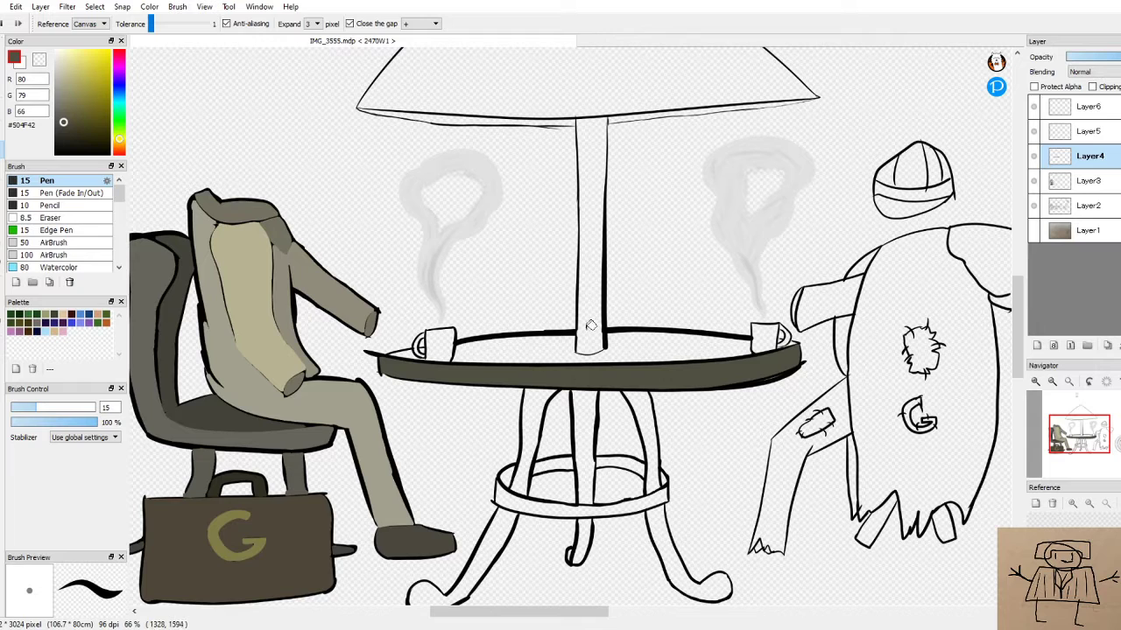
pyautogui.click(538, 350)
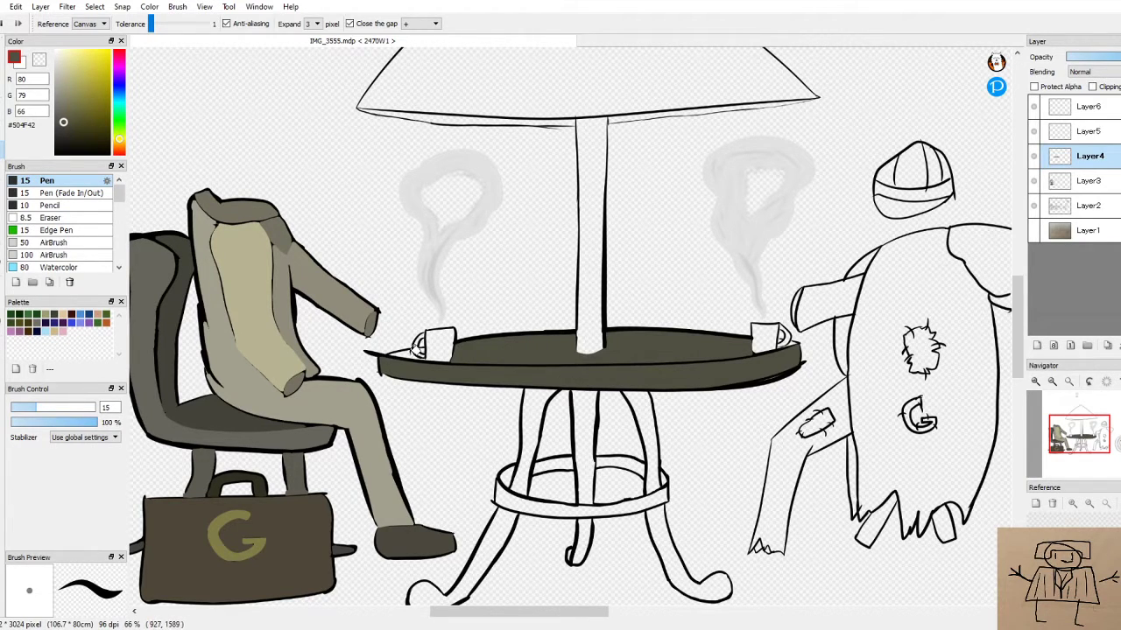
# Fill the small tabletop gaps around and inside the left mug's handle with #504F42
pyautogui.scroll(-2, 411, 348)
pyautogui.scroll(8, 438, 315)
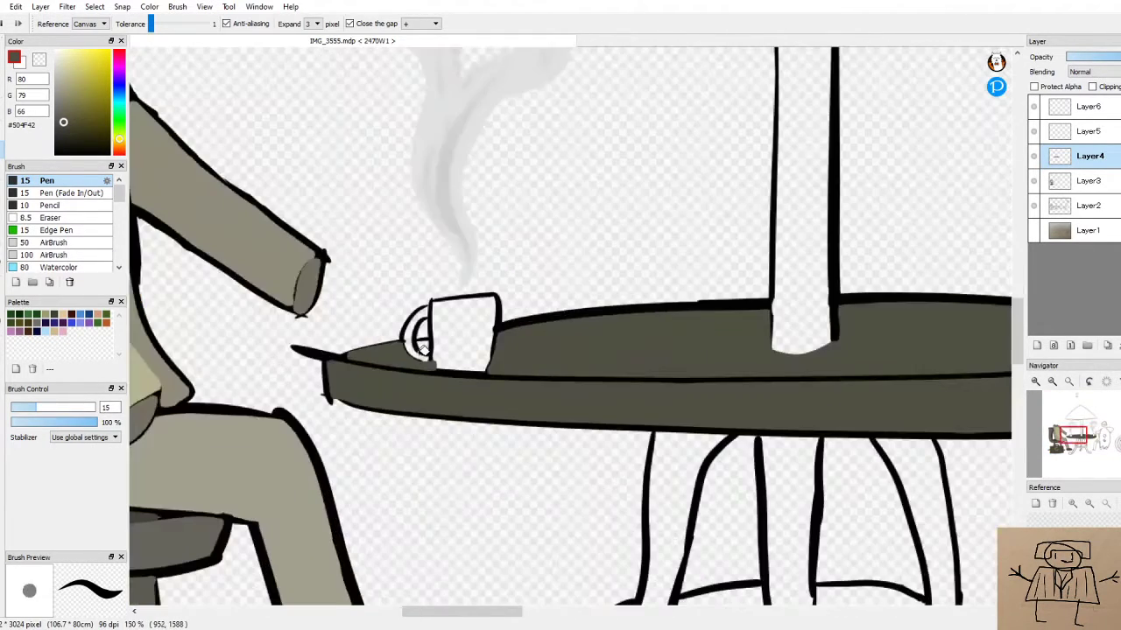
pyautogui.click(458, 289)
pyautogui.scroll(-8, 503, 350)
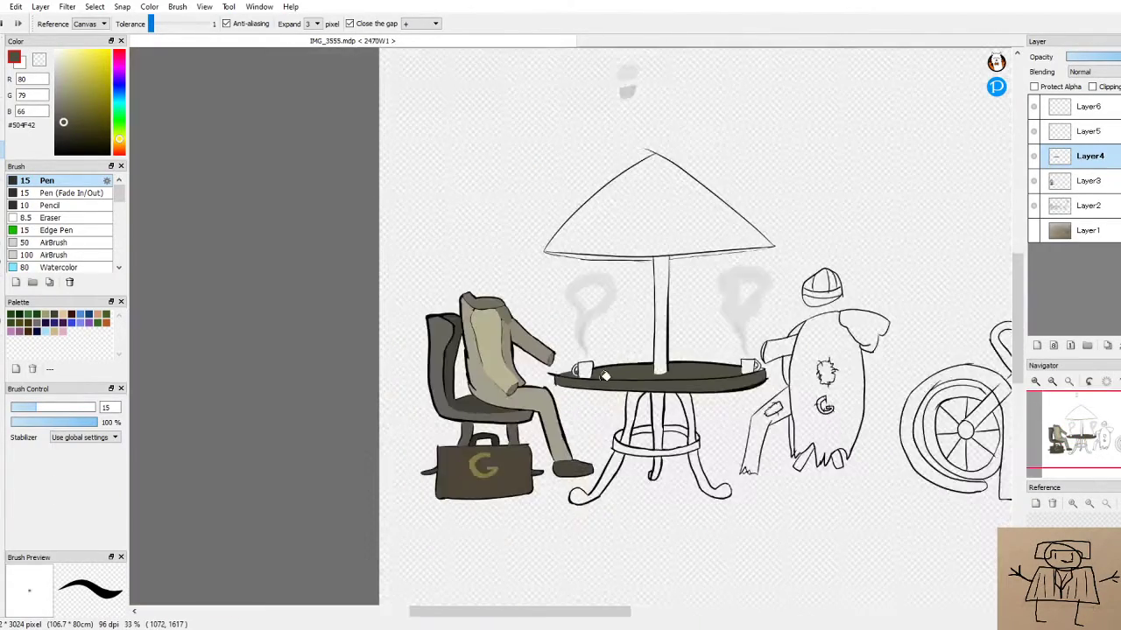
# Fill the upper parts of the table's left and centre legs with #424137
pyautogui.scroll(5, 575, 362)
pyautogui.scroll(-2, 574, 358)
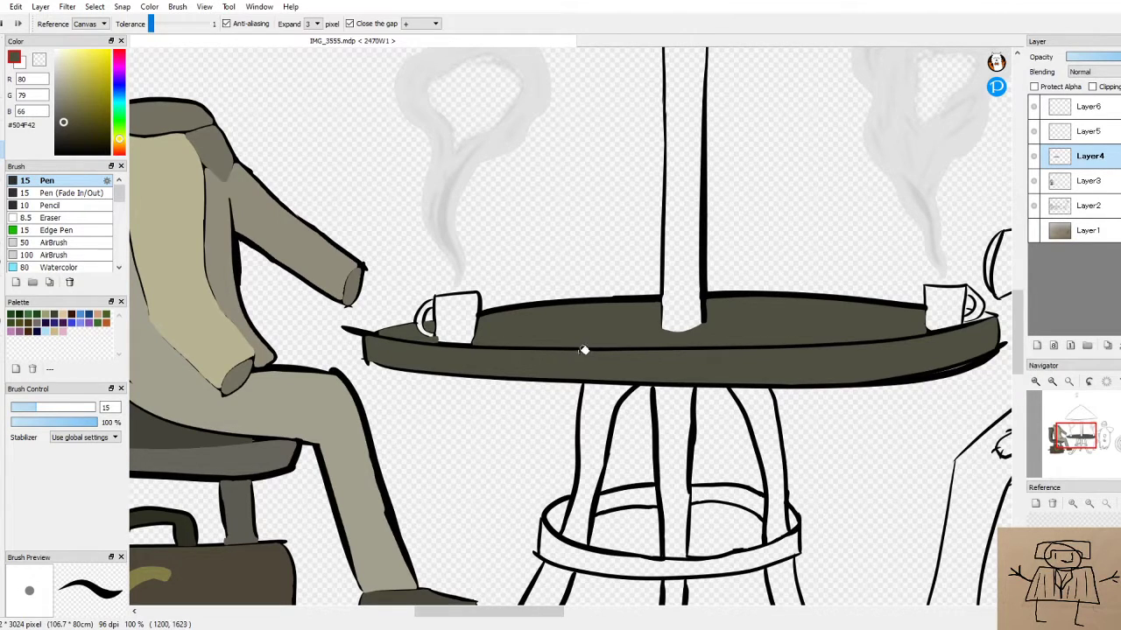
pyautogui.scroll(1, 545, 344)
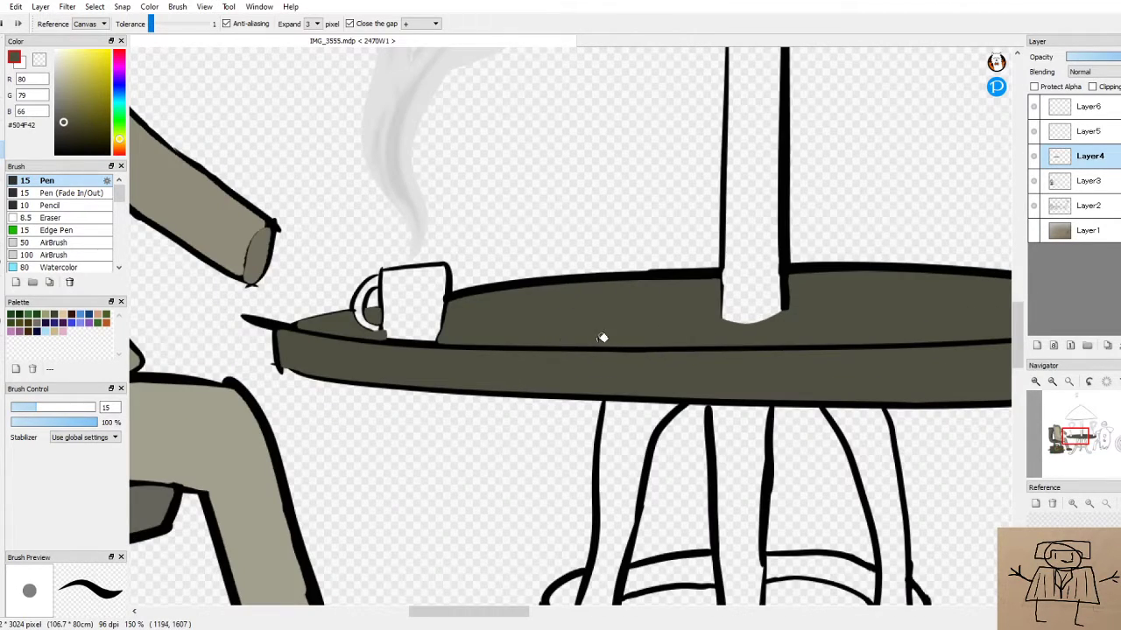
pyautogui.scroll(-3, 600, 338)
pyautogui.scroll(2, 625, 349)
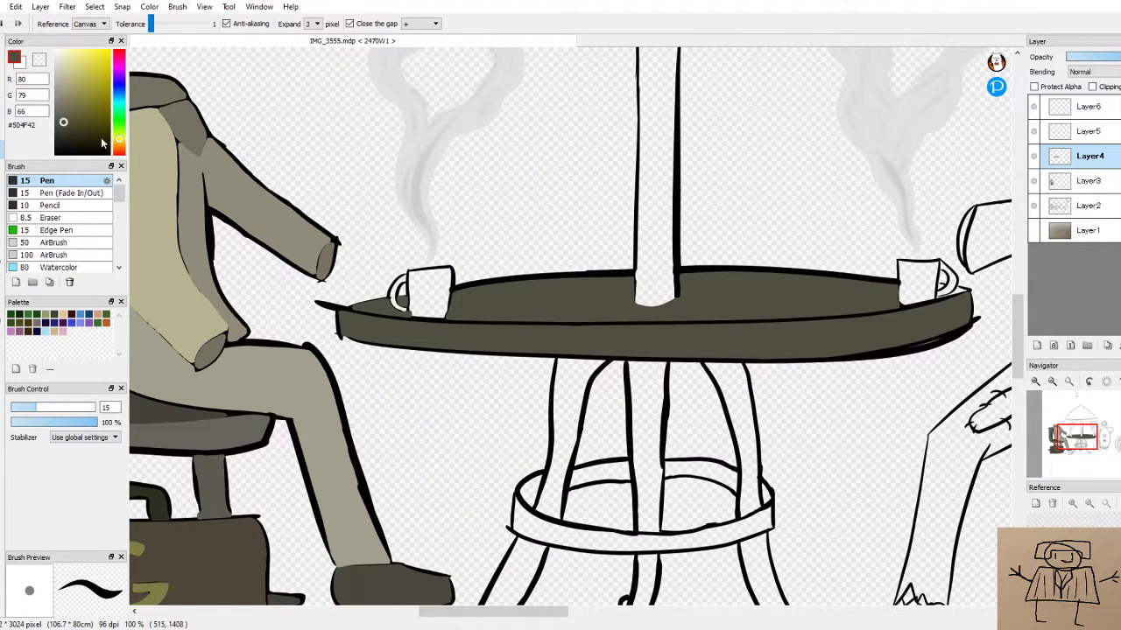
pyautogui.click(62, 127)
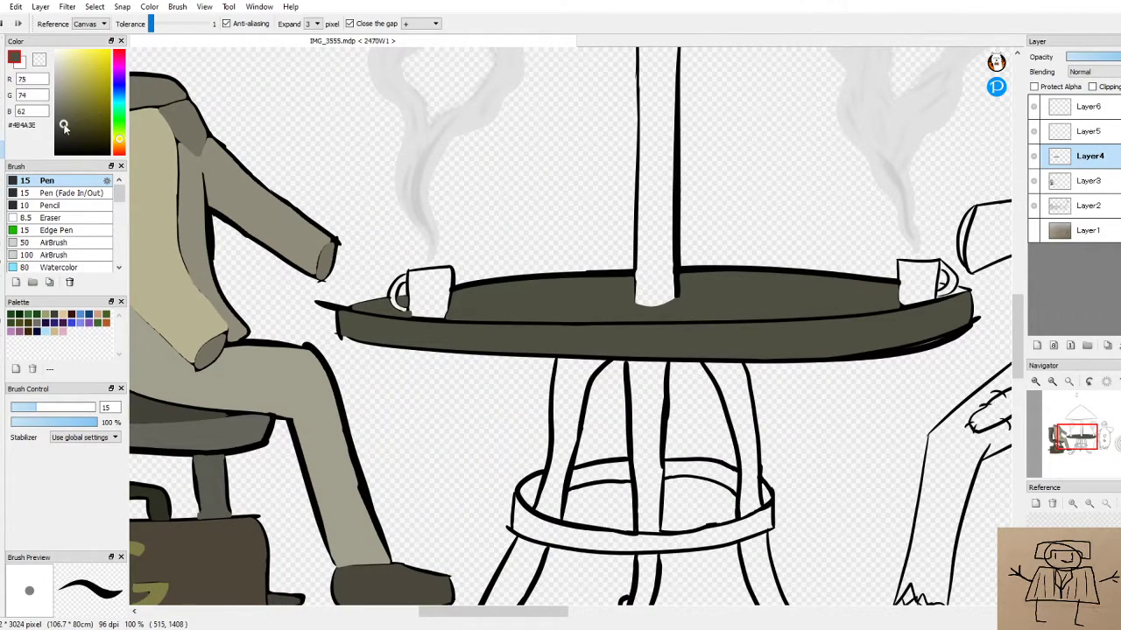
pyautogui.click(584, 387)
pyautogui.hotkey('ctrl', 'z')
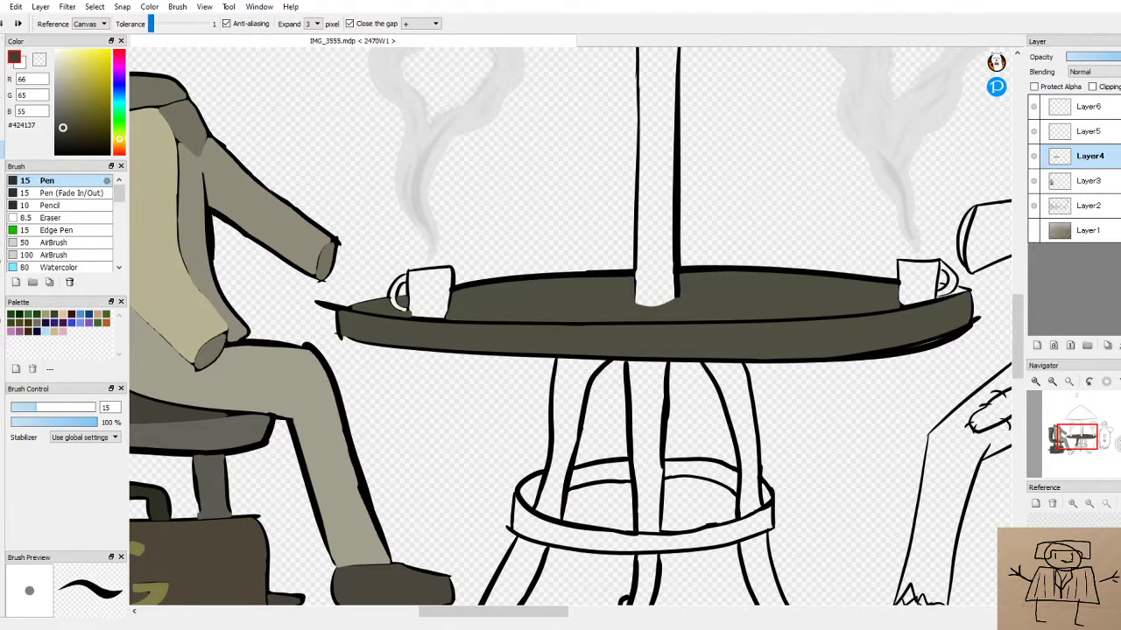
pyautogui.click(582, 372)
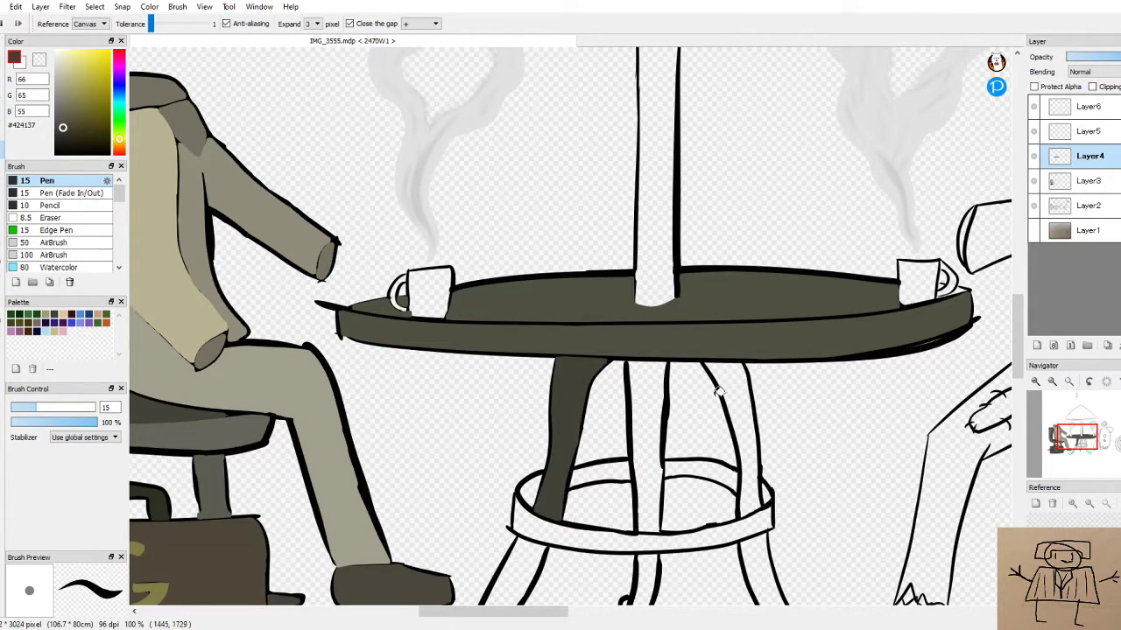
pyautogui.click(649, 391)
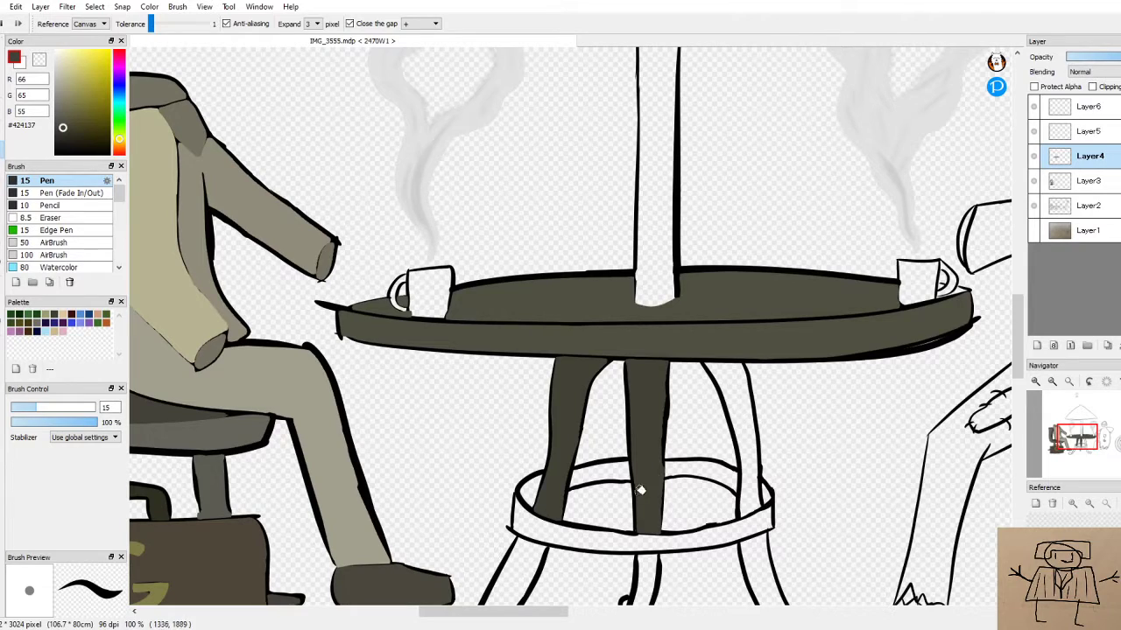
# Fill the front and back bands of the table's ring and the upper right leg with #3B3A31
pyautogui.moveTo(61, 128); pyautogui.dragTo(62, 130)
pyautogui.click(592, 529)
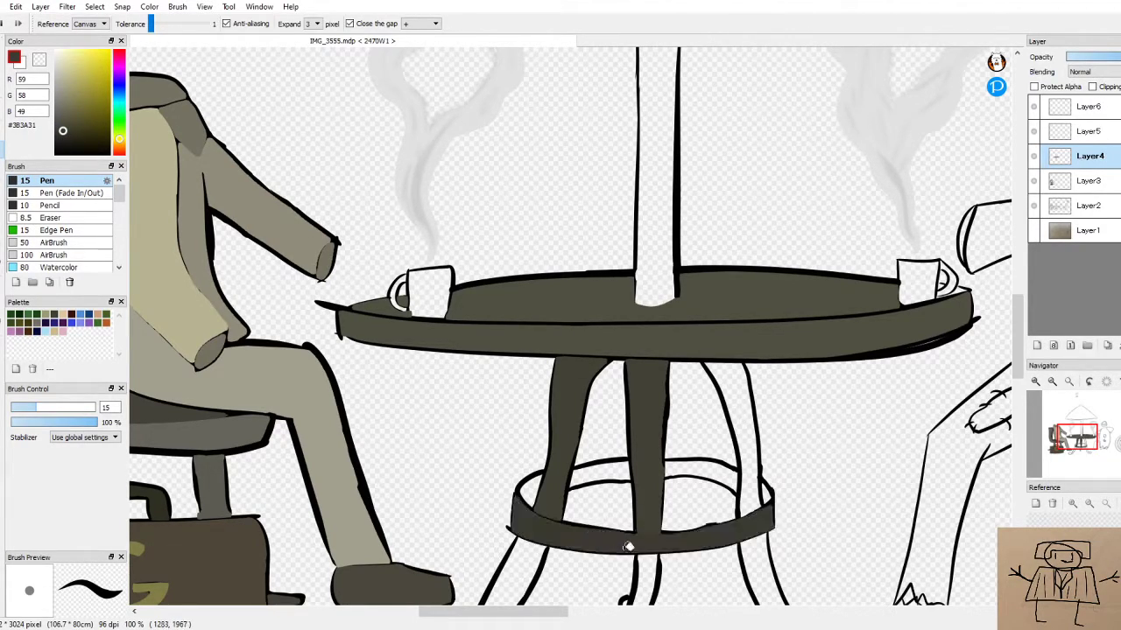
pyautogui.click(531, 487)
pyautogui.click(600, 466)
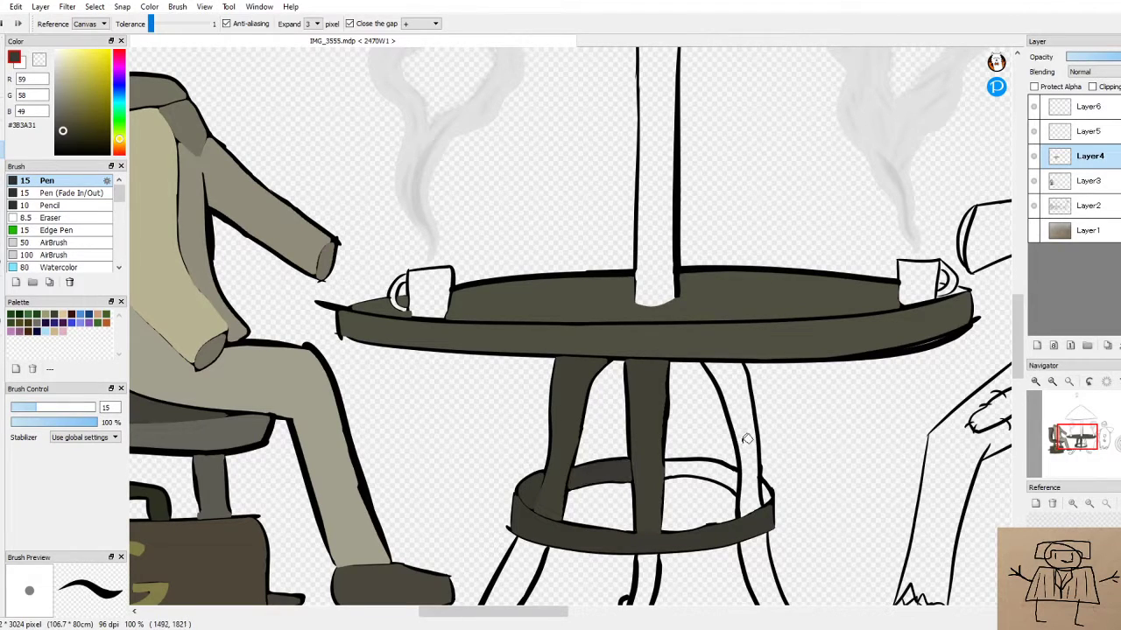
pyautogui.click(742, 437)
pyautogui.click(712, 473)
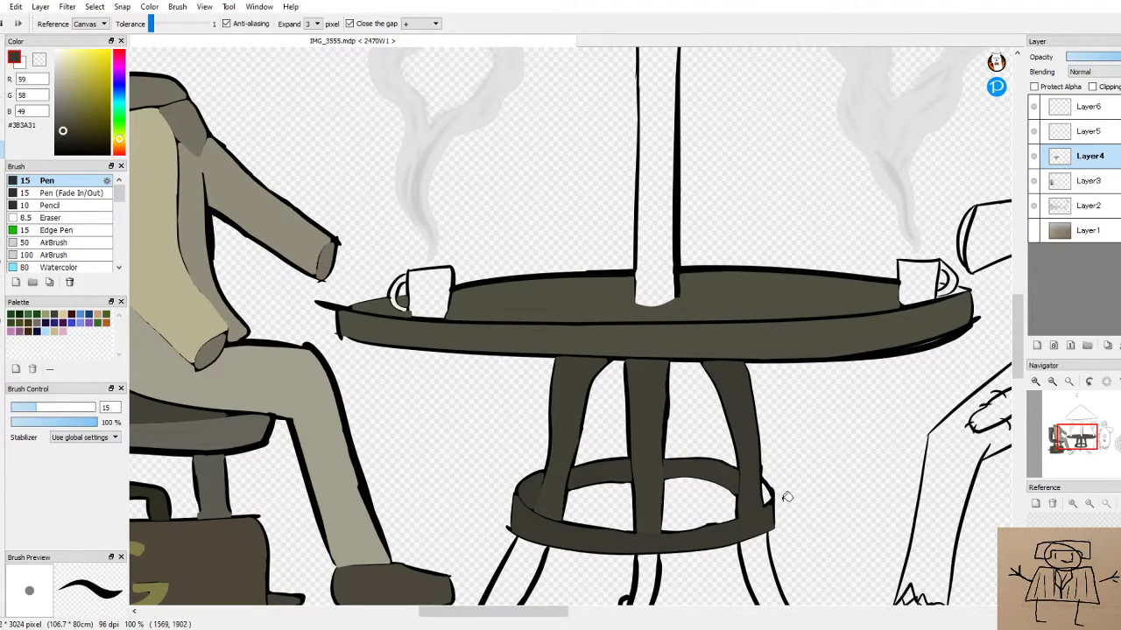
# Fill the lower parts of all three table legs, including the centre foot's curl and the leftover ring gap, with #3B3A31
pyautogui.scroll(-4, 717, 436)
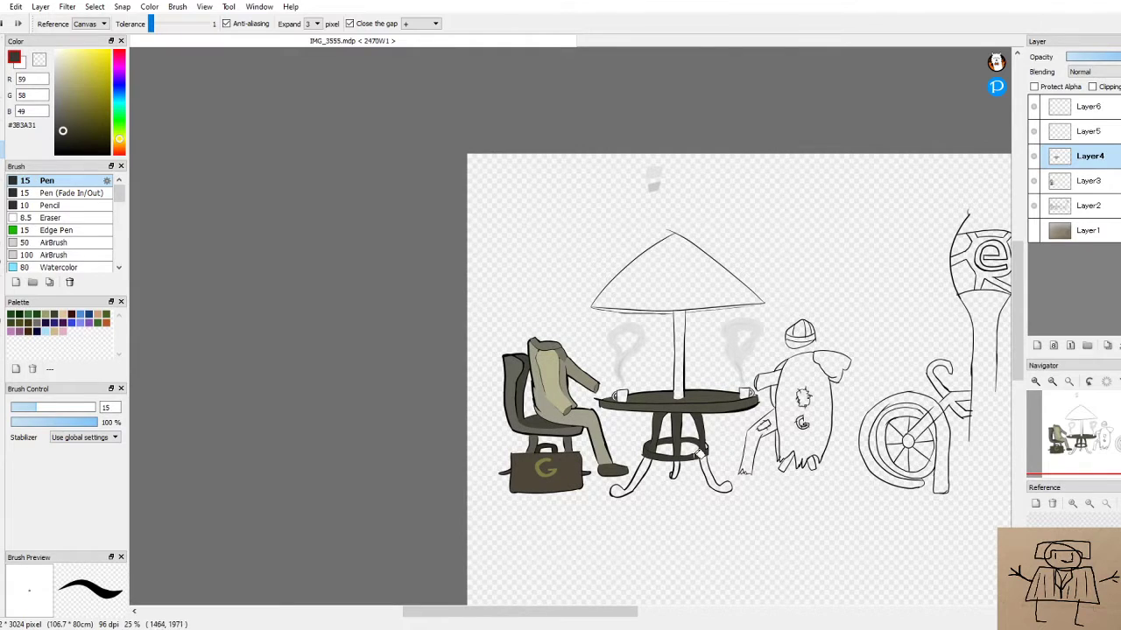
pyautogui.scroll(4, 694, 471)
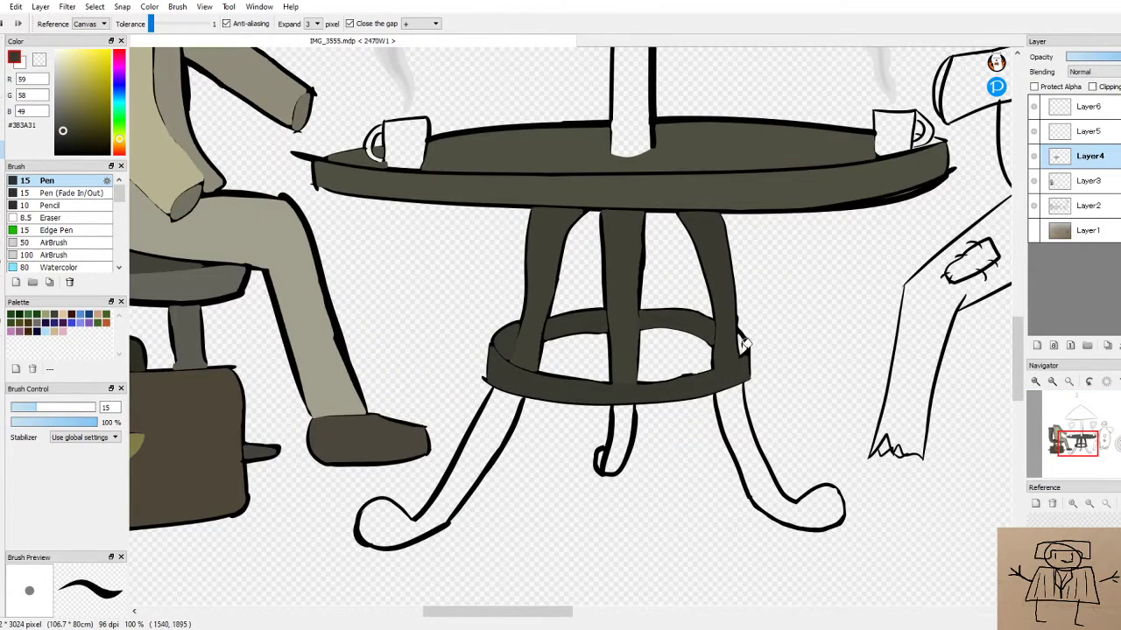
pyautogui.click(746, 438)
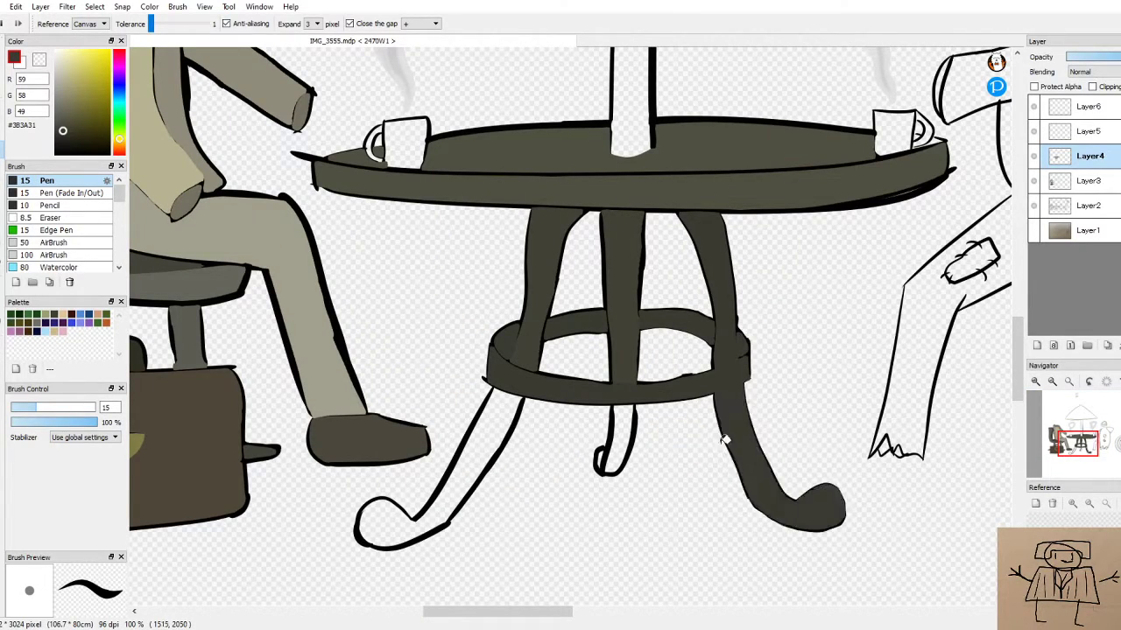
pyautogui.click(627, 440)
pyautogui.scroll(4, 606, 447)
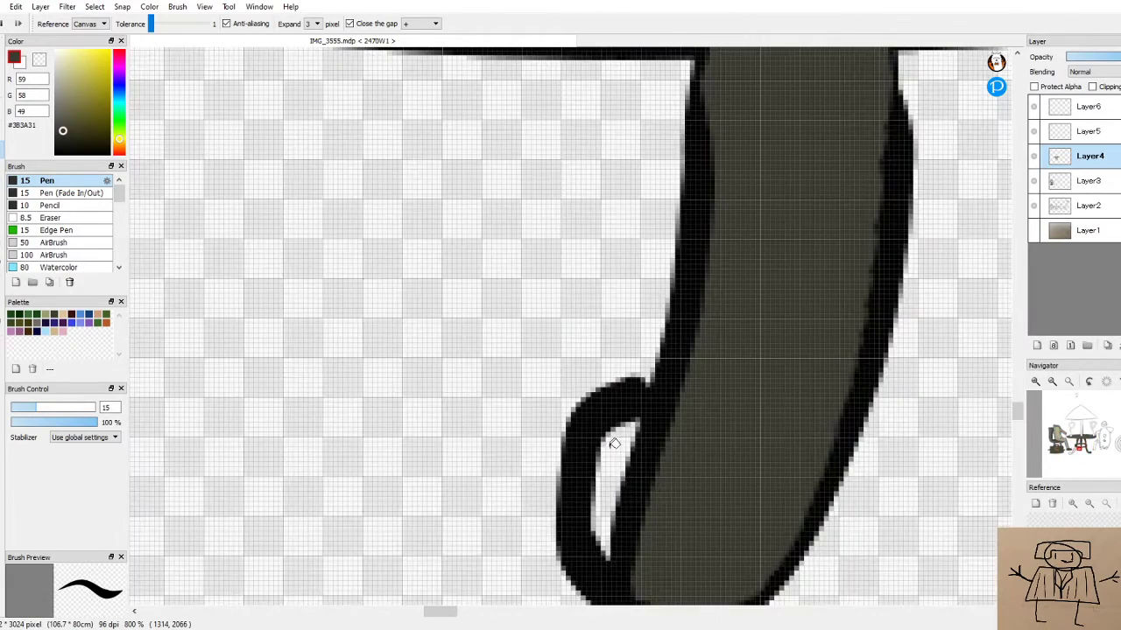
pyautogui.click(608, 450)
pyautogui.scroll(2, 609, 451)
pyautogui.scroll(-4, 609, 450)
pyautogui.click(372, 501)
pyautogui.scroll(-3, 316, 364)
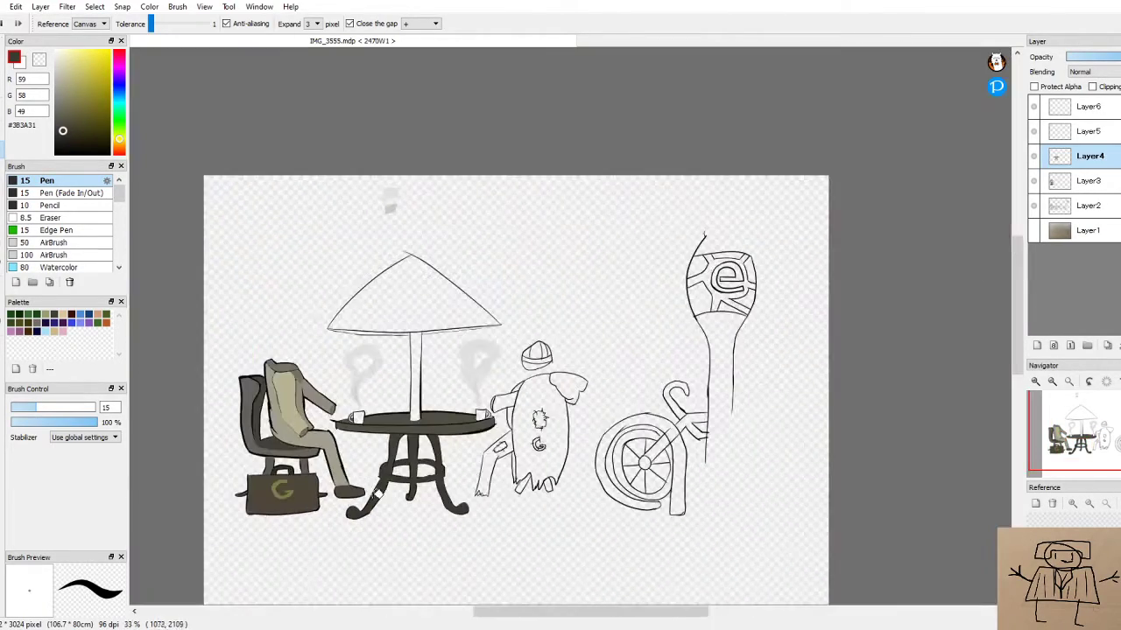
# Fill the umbrella pole above the table with #3B3A31
pyautogui.scroll(3, 316, 364)
pyautogui.scroll(-1, 313, 305)
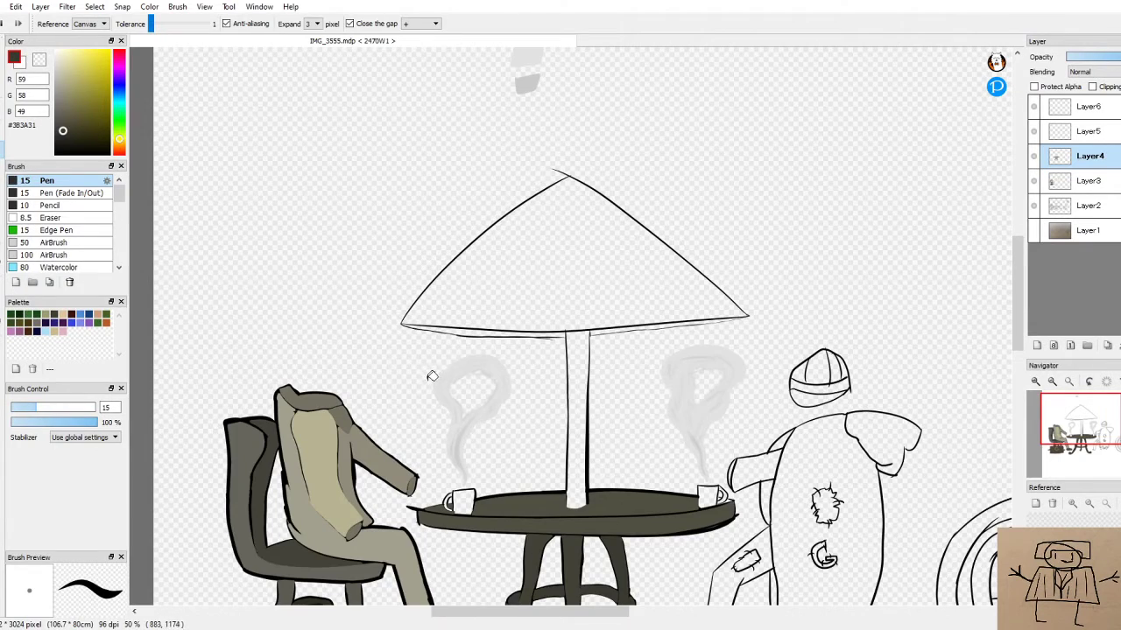
pyautogui.click(582, 413)
pyautogui.scroll(-3, 620, 421)
pyautogui.scroll(4, 620, 420)
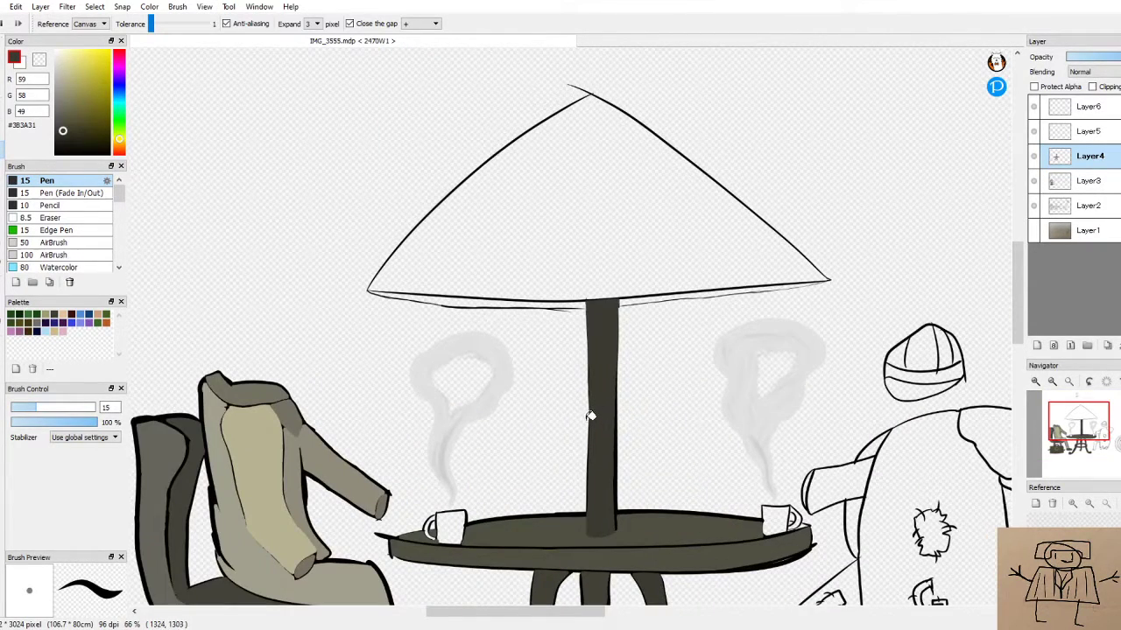
pyautogui.scroll(-1, 692, 438)
pyautogui.scroll(1, 650, 461)
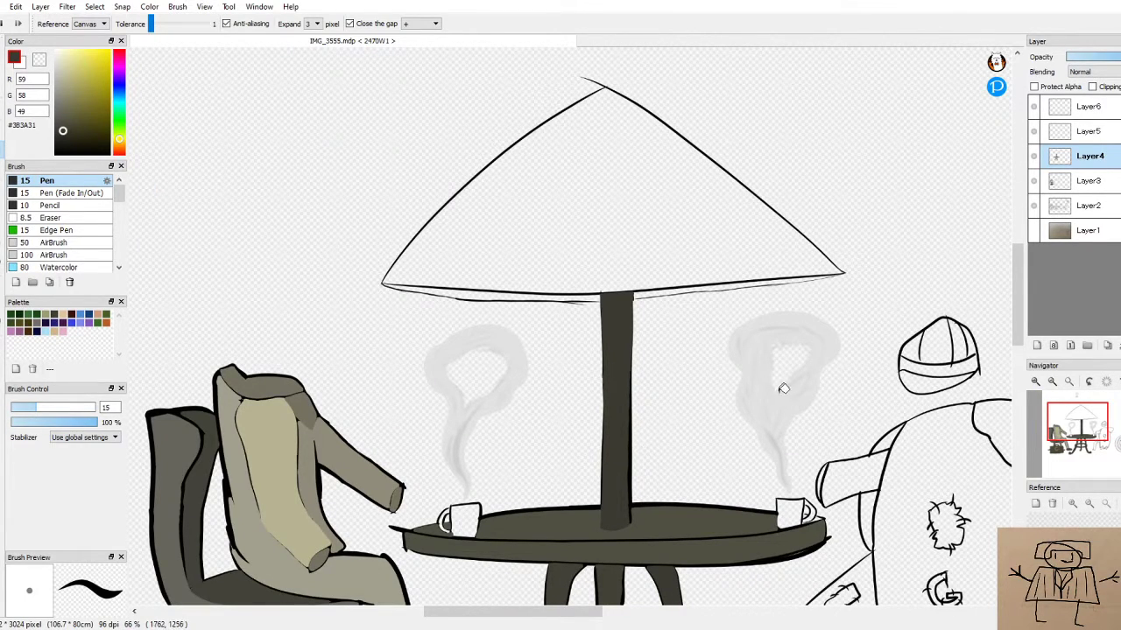
# Fill the umbrella canopy with the lighter olive #555449
pyautogui.moveTo(1014, 303); pyautogui.dragTo(1016, 313)
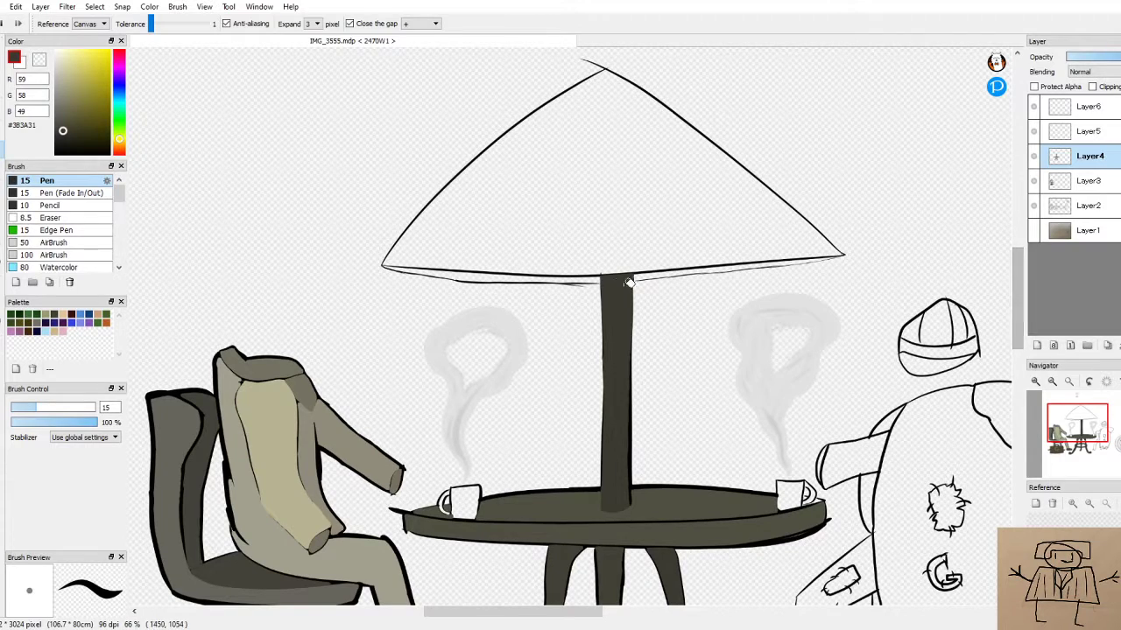
pyautogui.click(591, 251)
pyautogui.hotkey('ctrl', 'z')
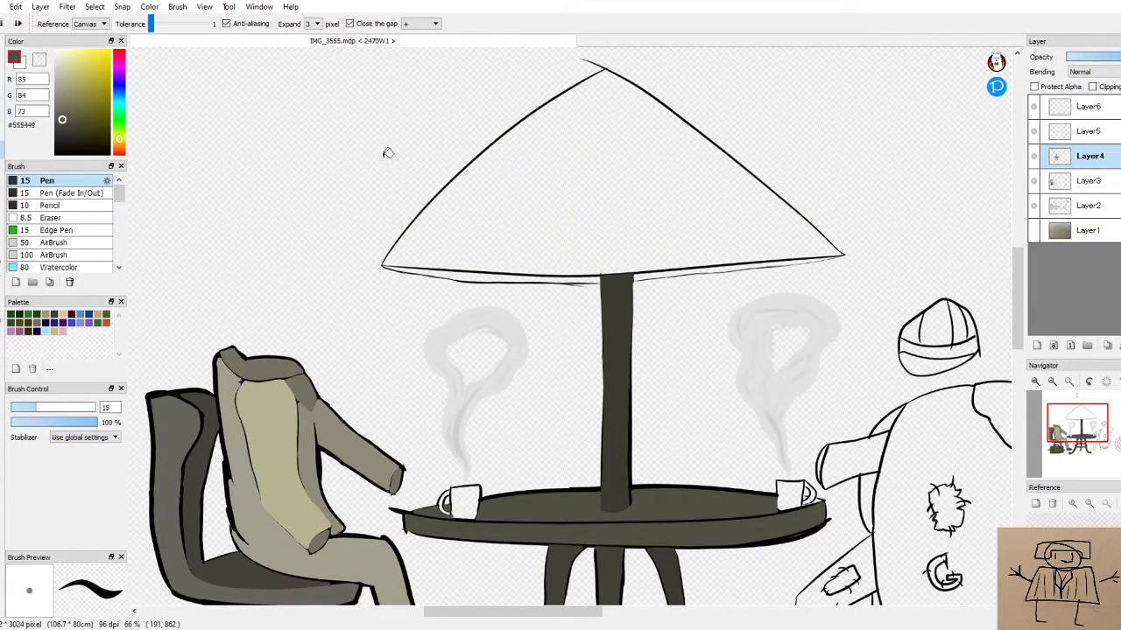
pyautogui.click(605, 132)
# Try filling the left strip of the canopy's underside with #515042
pyautogui.scroll(3, 520, 302)
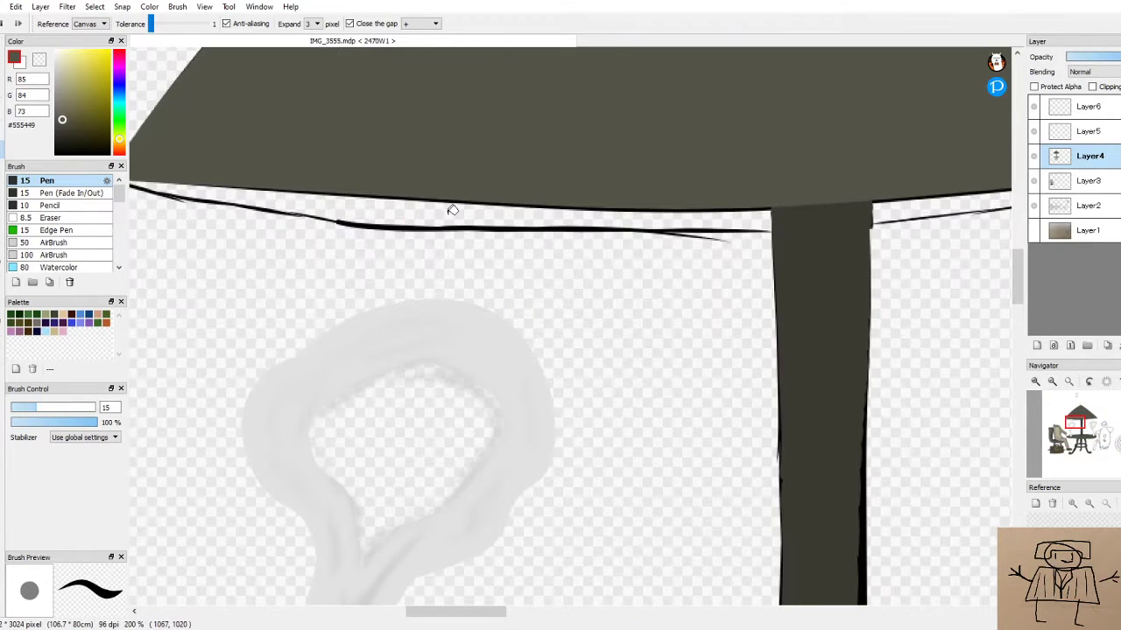
pyautogui.click(63, 121)
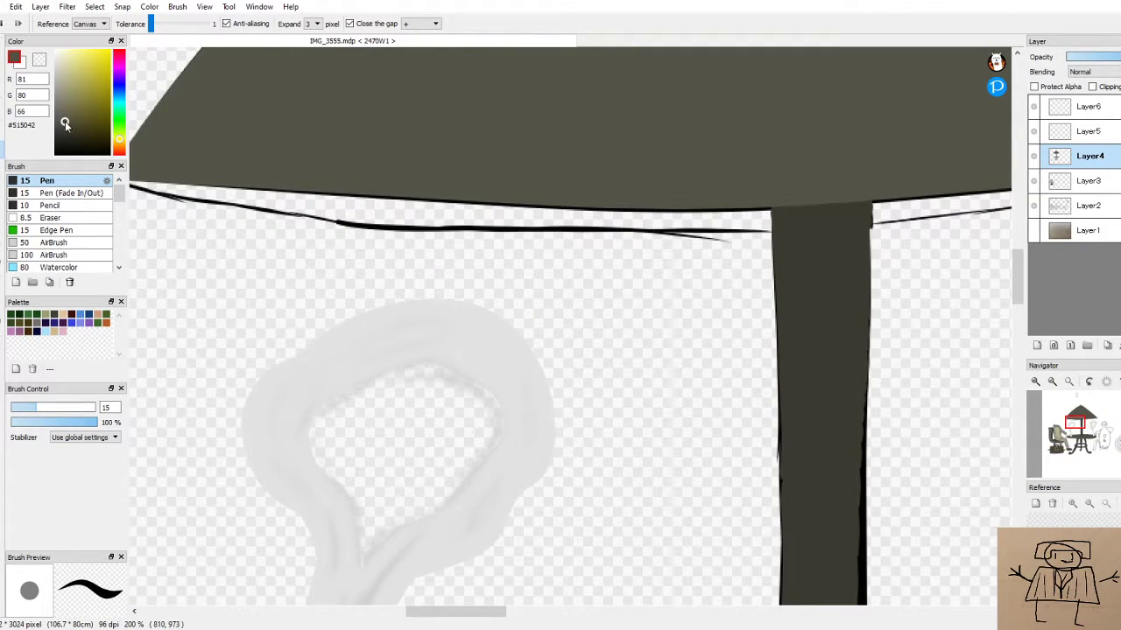
pyautogui.click(460, 214)
pyautogui.scroll(-2, 814, 253)
pyautogui.scroll(-1, 814, 253)
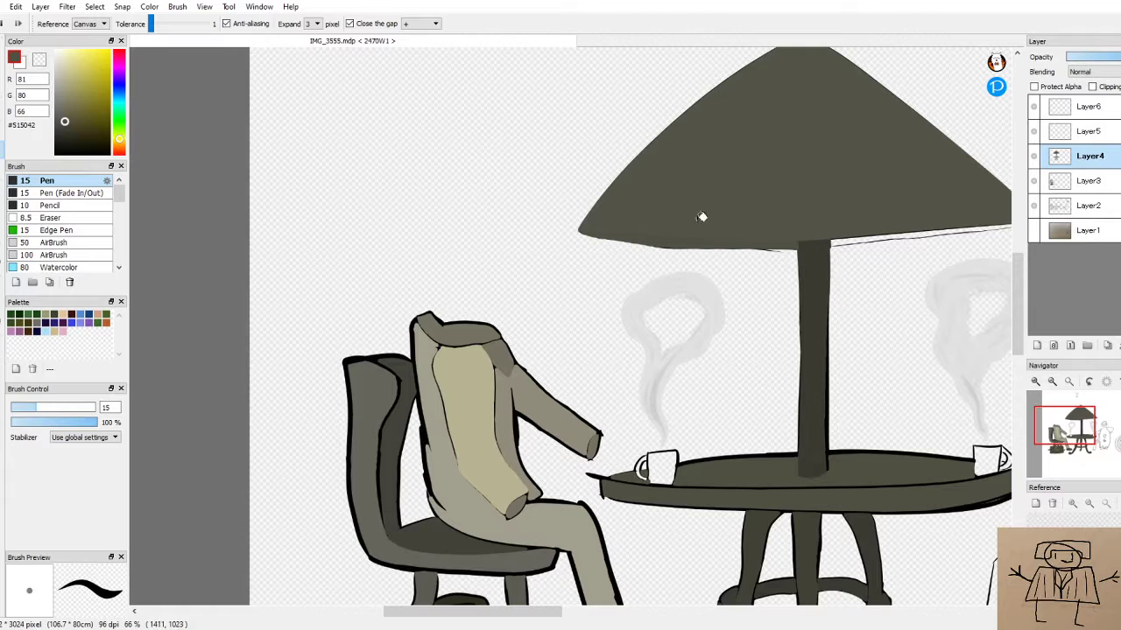
pyautogui.hotkey('ctrl', 'z')
# Fill the underside strips of the umbrella canopy on both sides of the pole with #454333
pyautogui.click(64, 111)
pyautogui.scroll(4, 749, 237)
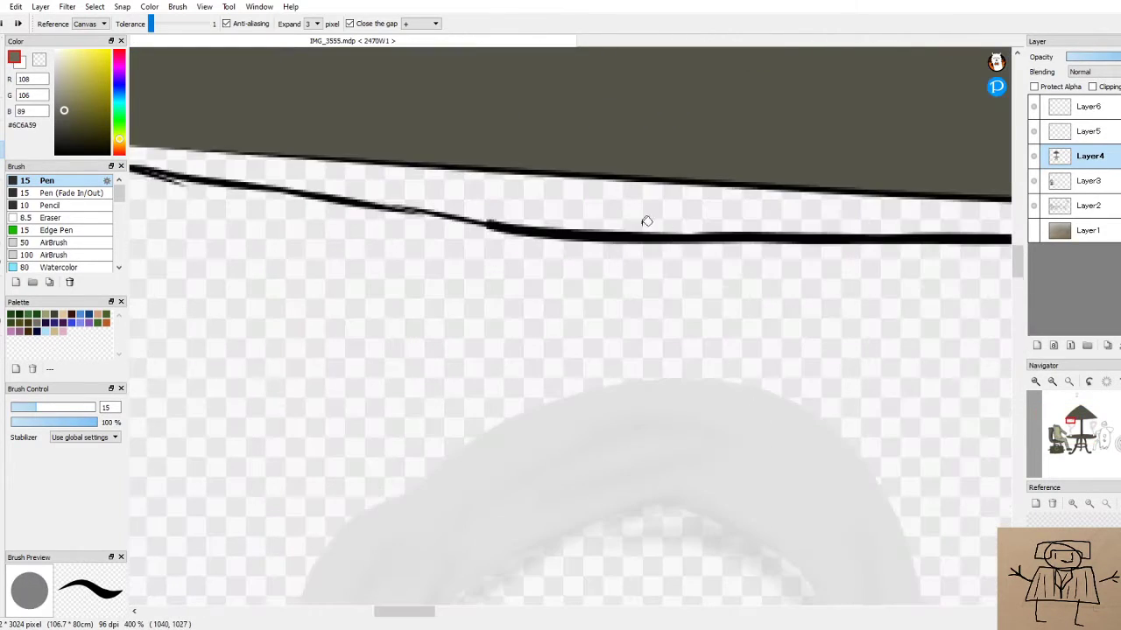
pyautogui.moveTo(58, 128); pyautogui.dragTo(68, 126)
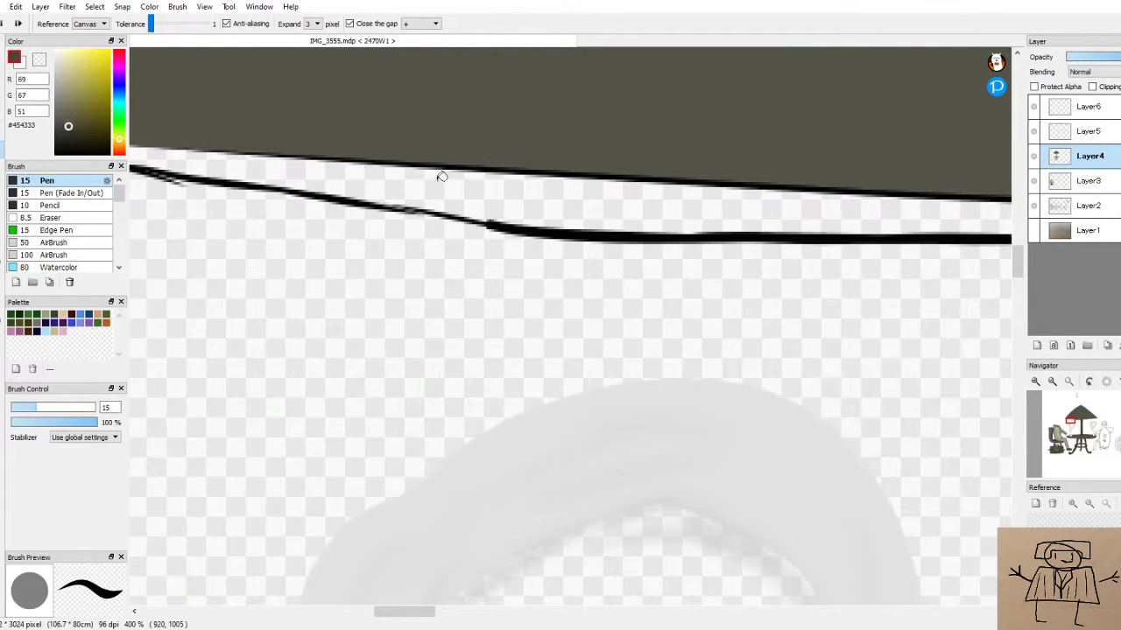
pyautogui.click(507, 191)
pyautogui.scroll(-5, 853, 280)
pyautogui.scroll(4, 855, 205)
pyautogui.click(846, 252)
pyautogui.scroll(-6, 846, 252)
# Look over the coloured umbrella and table, and examine the unfilled left mug up close
pyautogui.moveTo(458, 612); pyautogui.dragTo(481, 613)
pyautogui.scroll(-2, 718, 380)
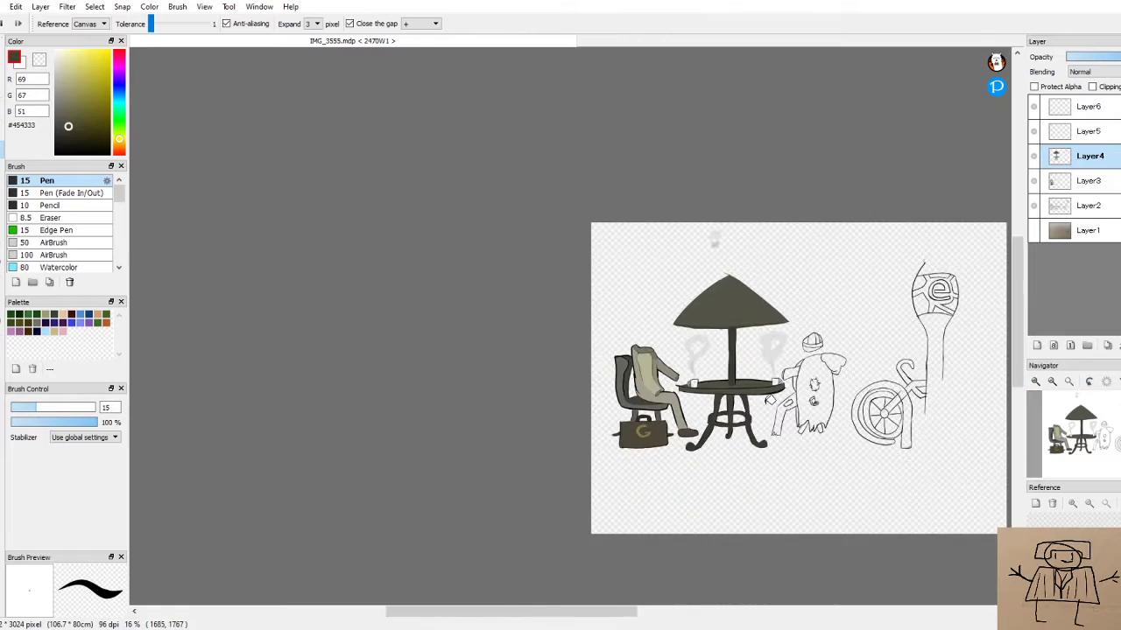
pyautogui.scroll(3, 777, 386)
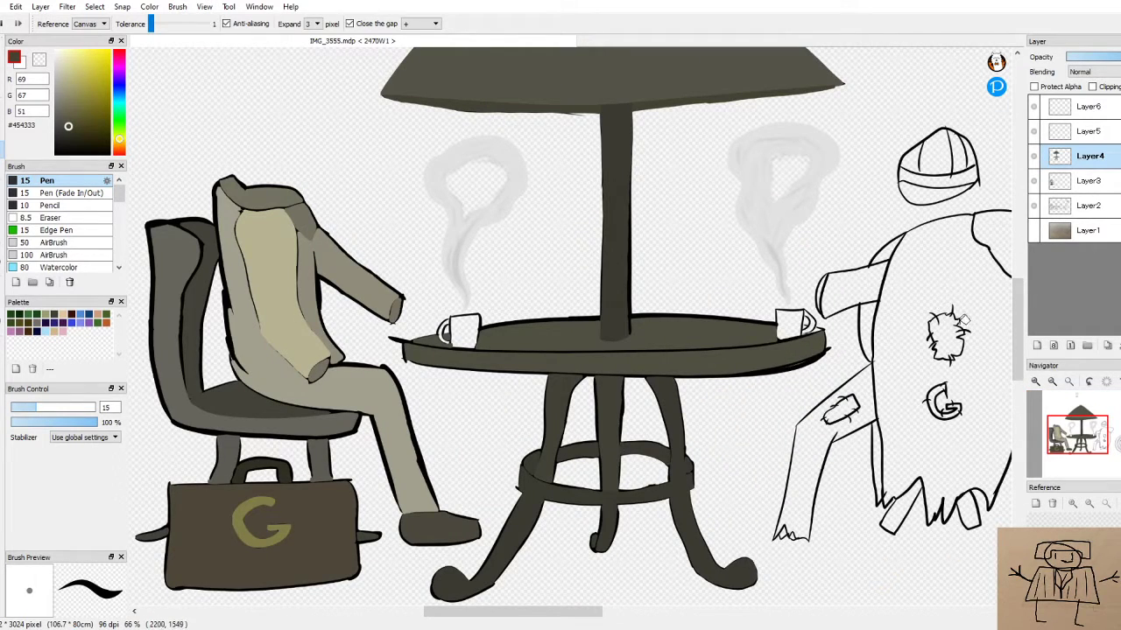
pyautogui.scroll(3, 517, 333)
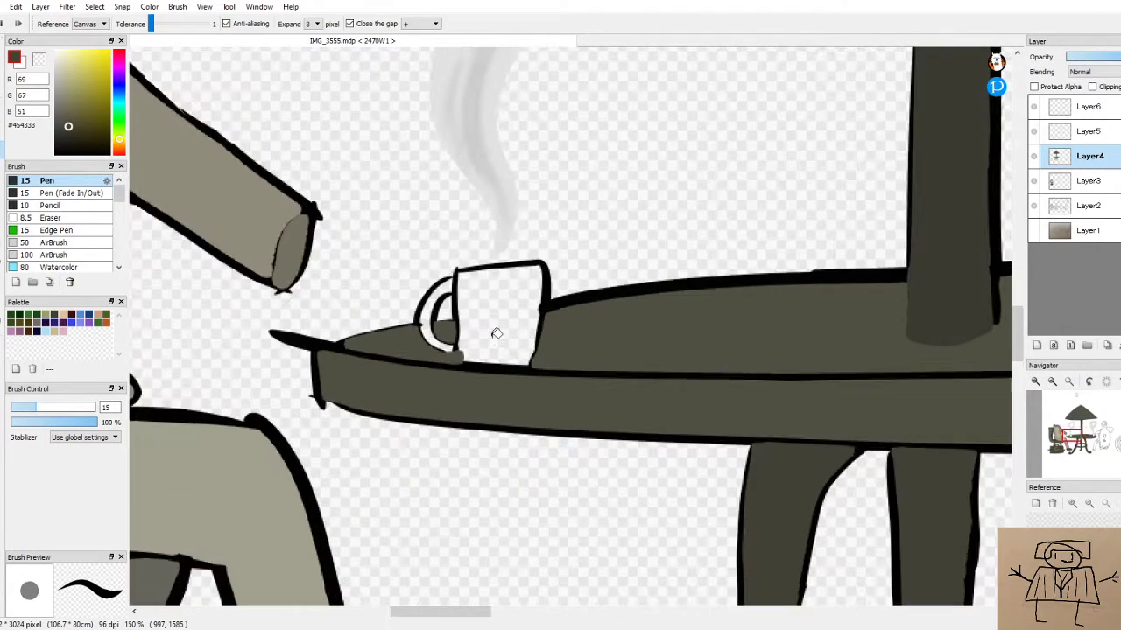
# Fill the left mug's body and its whole handle with pale cream #FBF9DD
pyautogui.moveTo(73, 111); pyautogui.dragTo(61, 55)
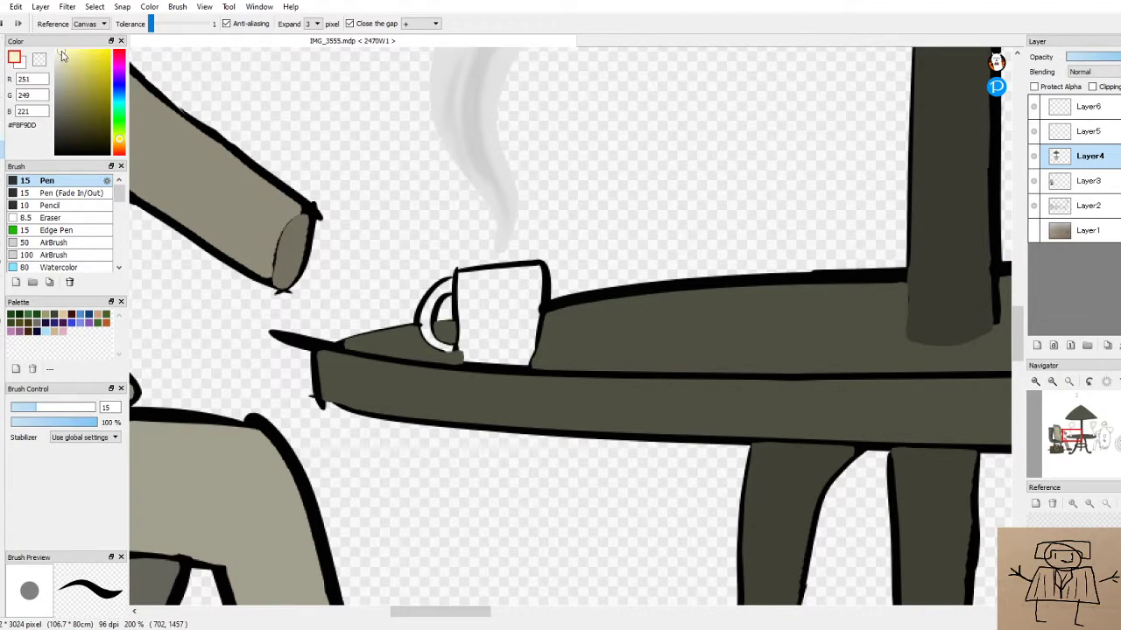
pyautogui.click(516, 315)
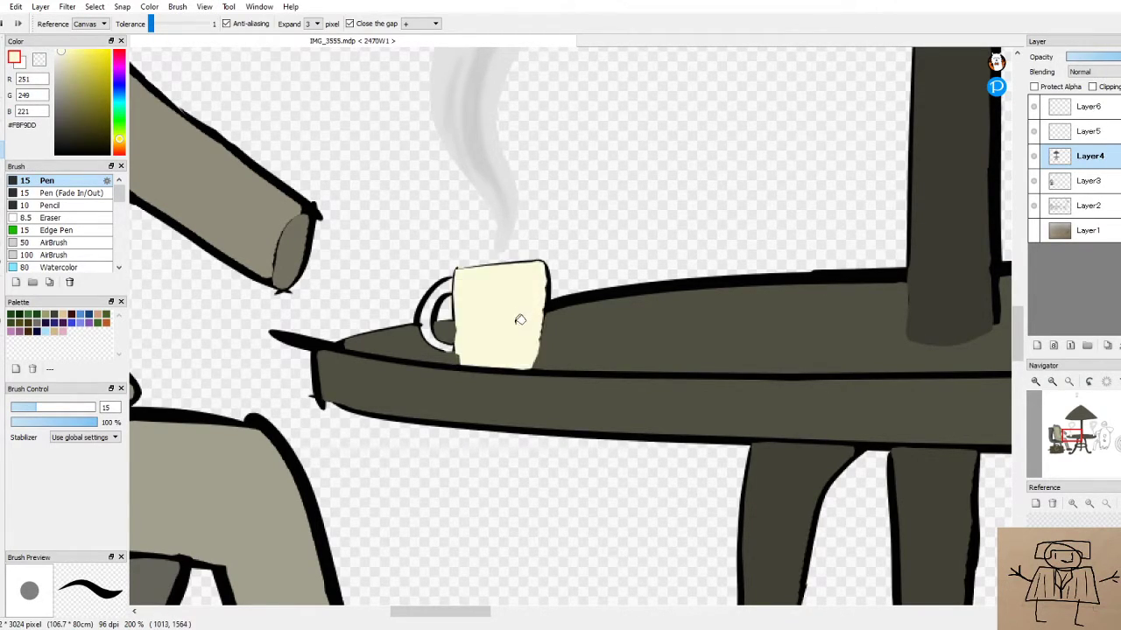
pyautogui.click(441, 292)
pyautogui.click(454, 283)
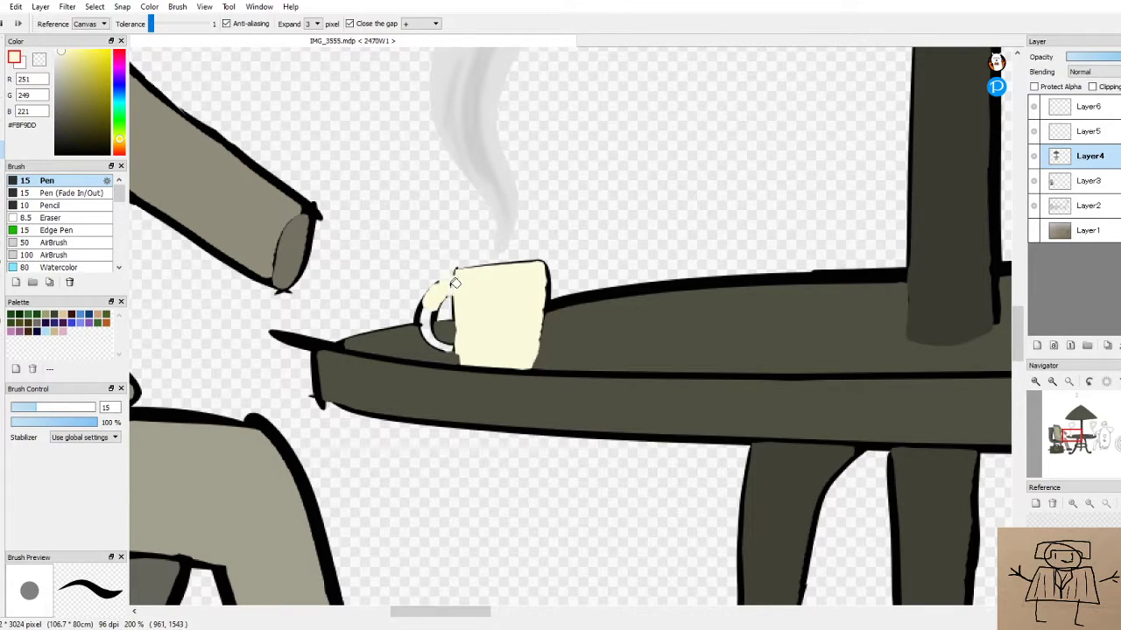
pyautogui.click(445, 285)
pyautogui.hotkey('ctrl', 'z')
pyautogui.hotkey('ctrl', 'z')
pyautogui.hotkey('ctrl', 'z')
pyautogui.click(429, 327)
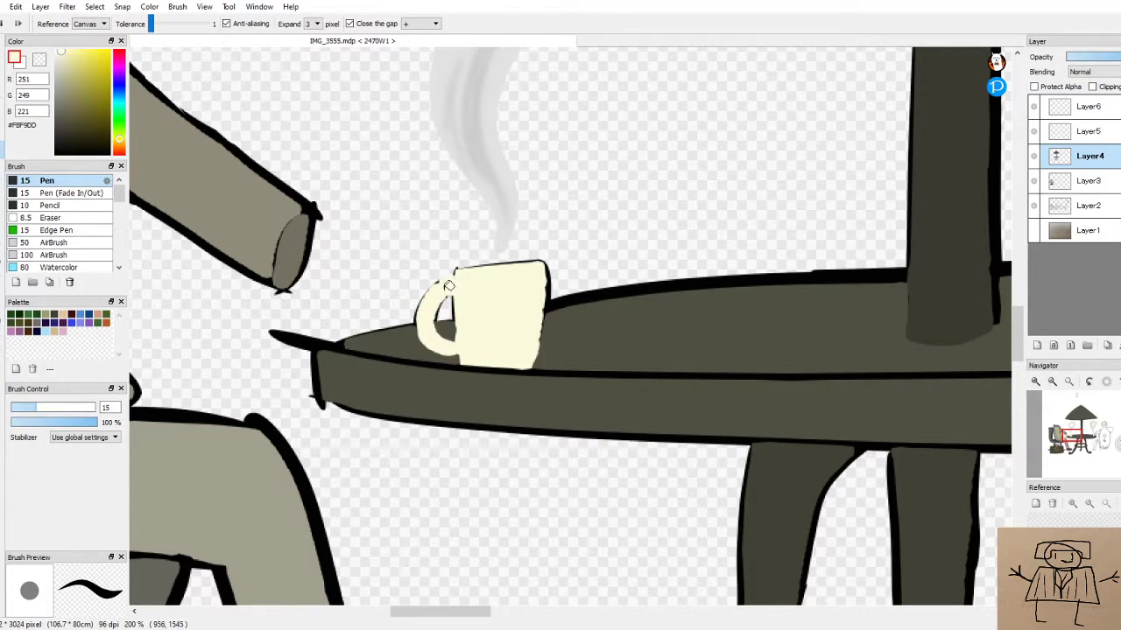
# Fill the right mug's body and handle with the same cream #FBF9DD
pyautogui.scroll(-2, 588, 322)
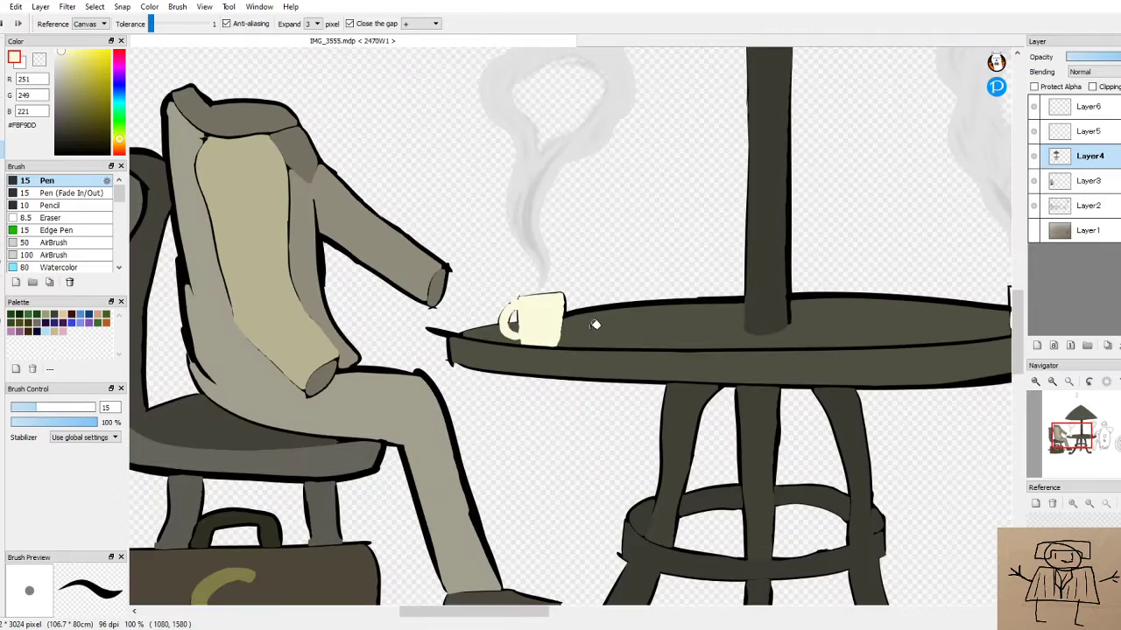
pyautogui.scroll(-2, 657, 344)
pyautogui.moveTo(415, 610); pyautogui.dragTo(478, 583)
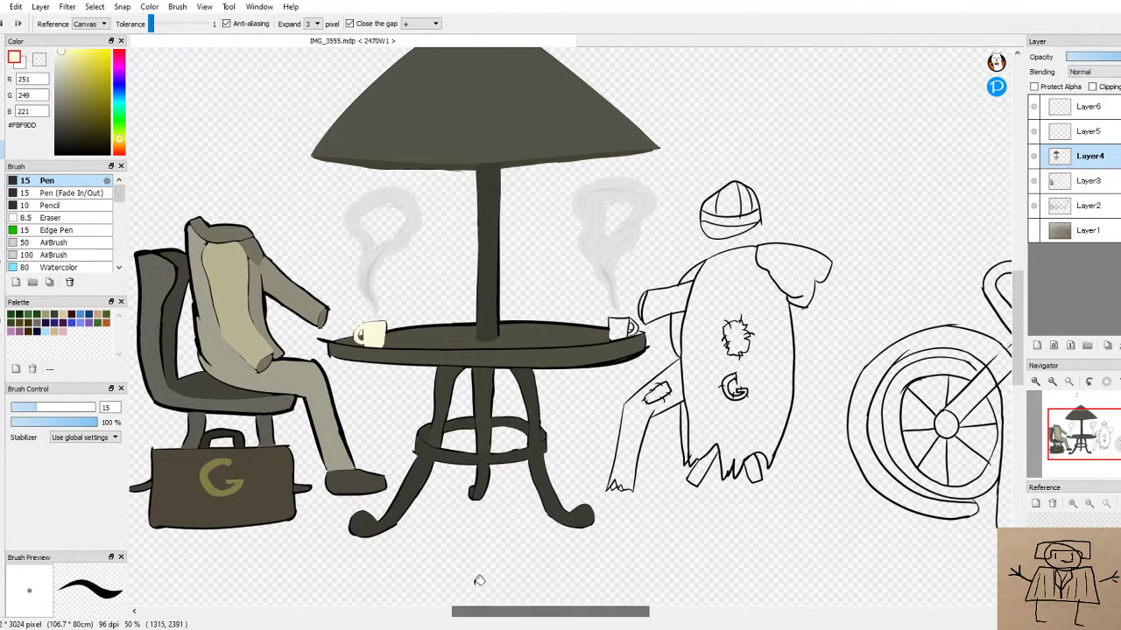
pyautogui.scroll(5, 608, 362)
pyautogui.click(618, 202)
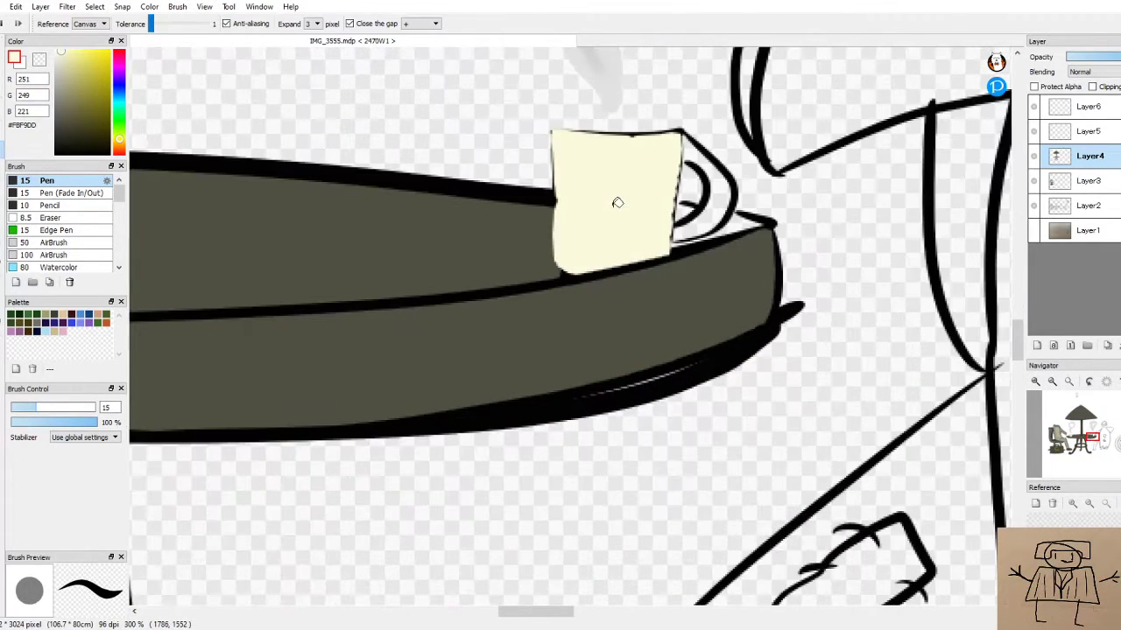
pyautogui.click(711, 213)
pyautogui.click(692, 144)
# Fill the tabletop gaps beside and inside the right mug's handle with the sampled table colour #504F42
pyautogui.keyDown('alt'); pyautogui.click(474, 268); pyautogui.keyUp('alt')
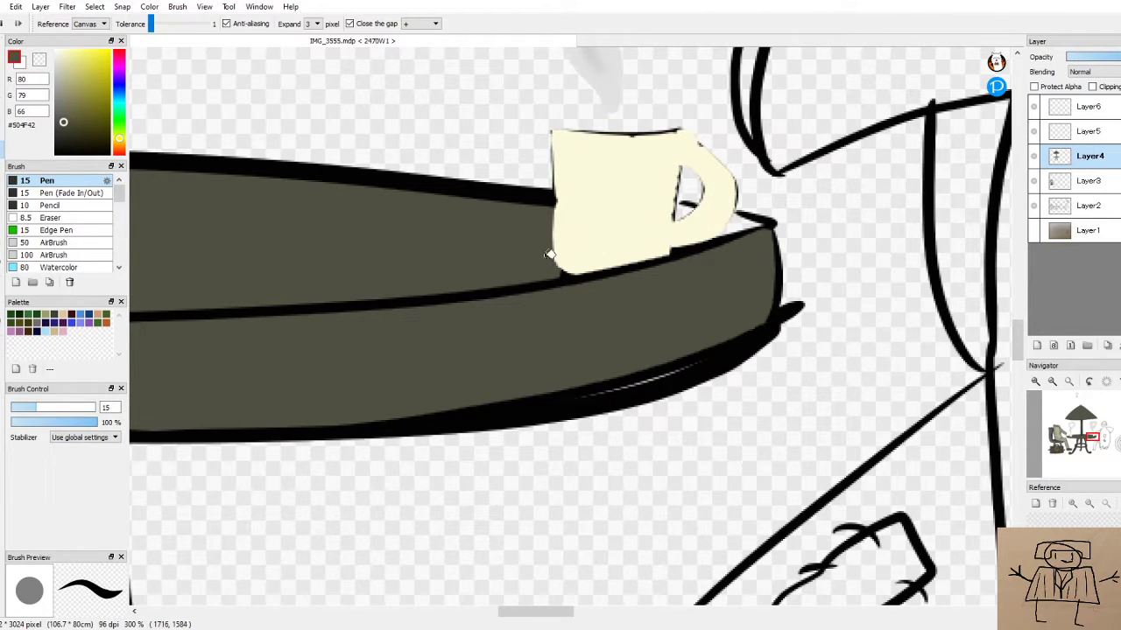
pyautogui.click(747, 217)
pyautogui.click(687, 206)
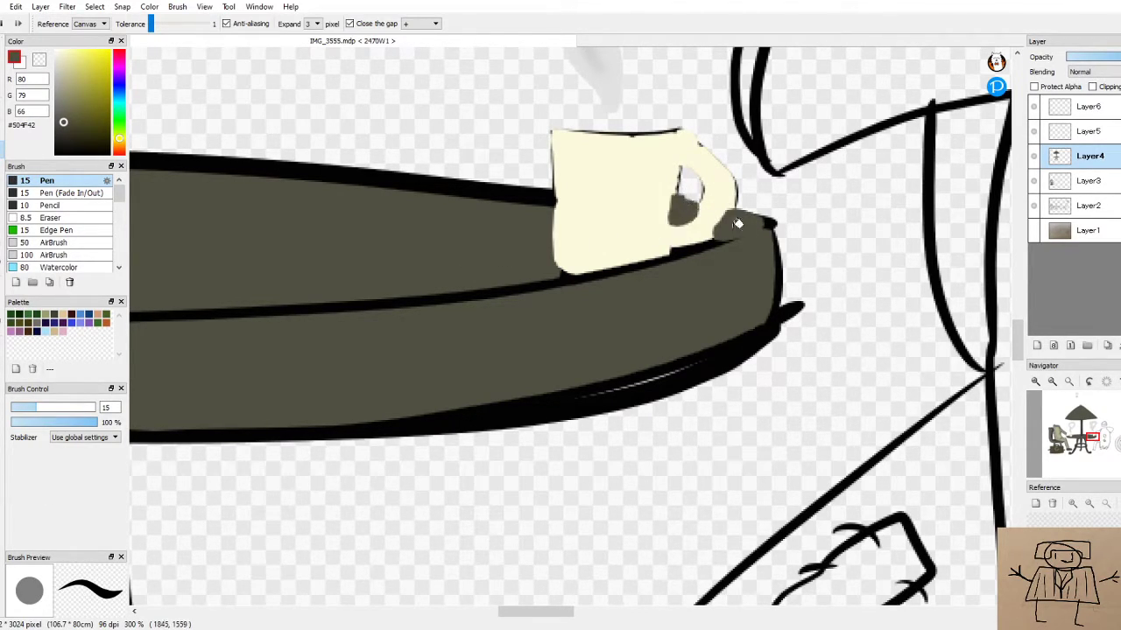
pyautogui.scroll(-8, 733, 262)
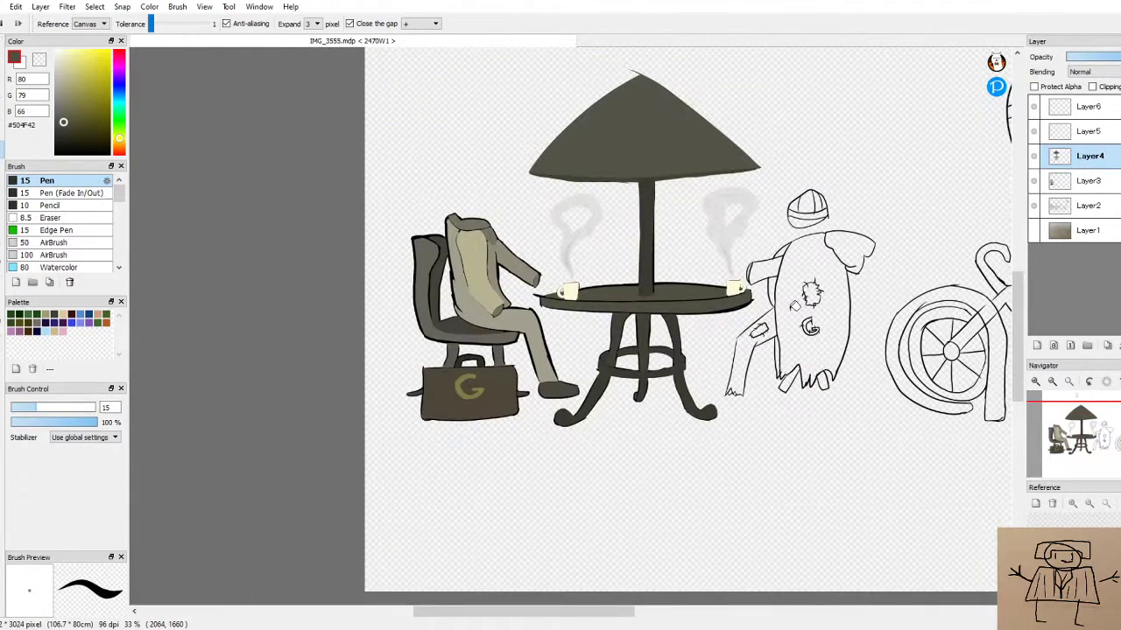
pyautogui.scroll(-1, 775, 314)
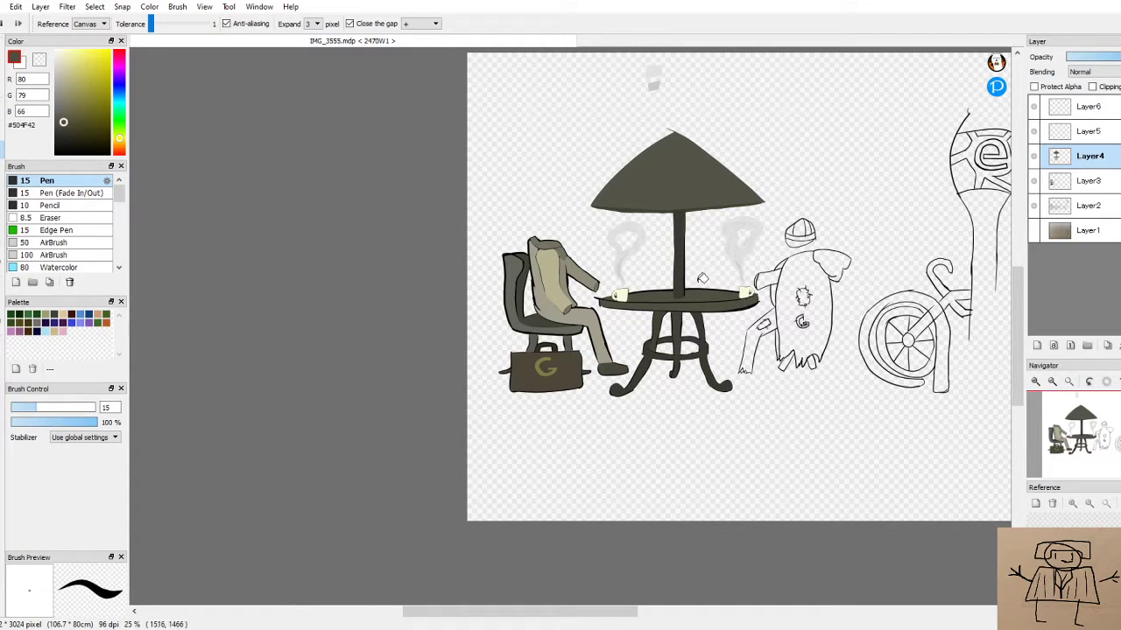
pyautogui.scroll(2, 854, 211)
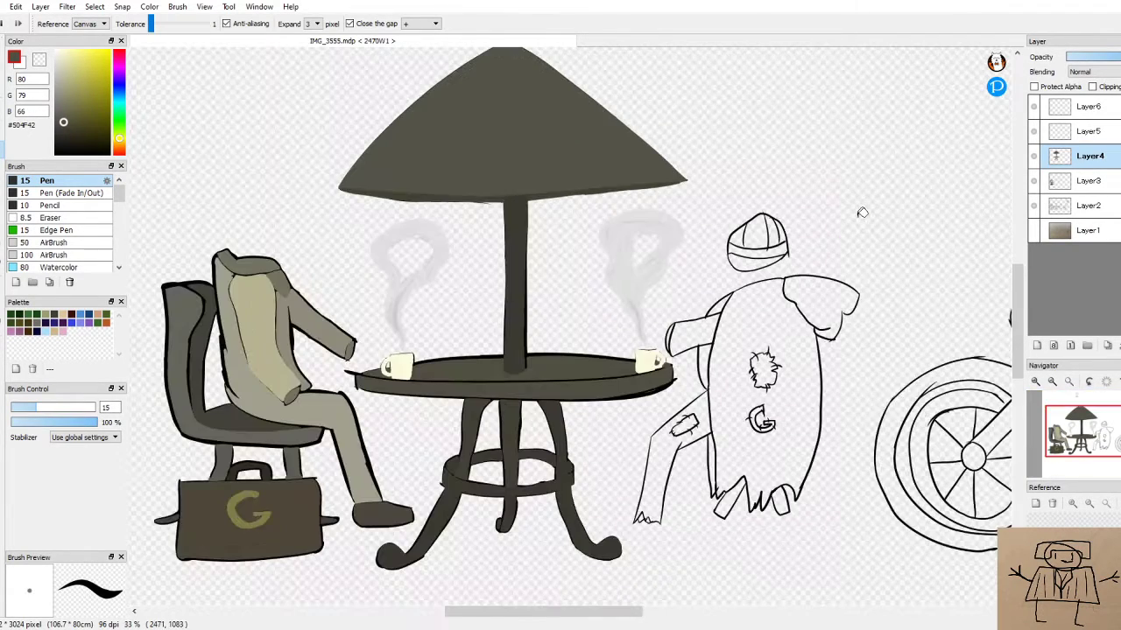
# On Layer5, fill the large back panel of the right figure's ragged cloak with slate blue #576370
pyautogui.click(1089, 131)
pyautogui.scroll(-2, 740, 363)
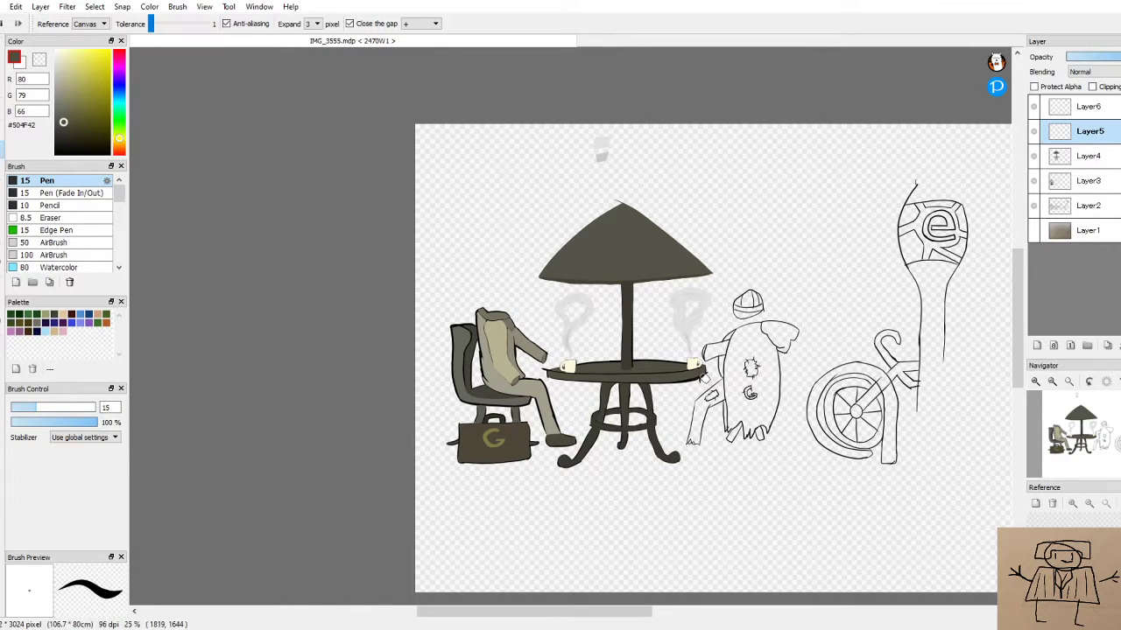
pyautogui.scroll(1, 744, 364)
pyautogui.scroll(3, 647, 329)
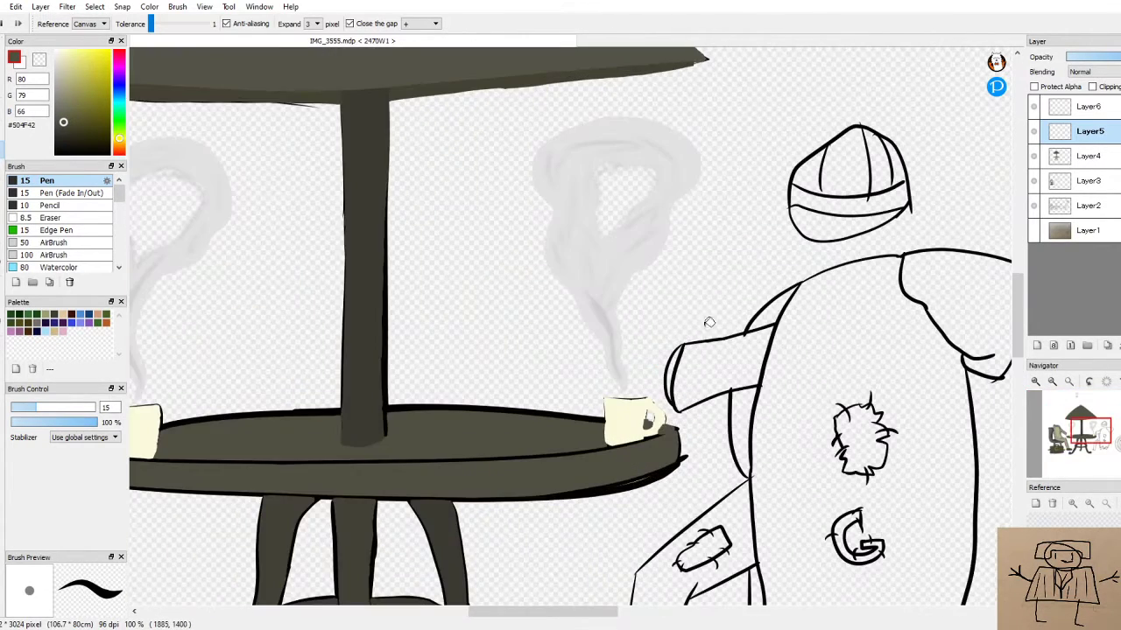
pyautogui.scroll(-1, 785, 321)
pyautogui.scroll(3, 838, 327)
pyautogui.moveTo(120, 123); pyautogui.dragTo(120, 98)
pyautogui.click(67, 110)
pyautogui.click(664, 268)
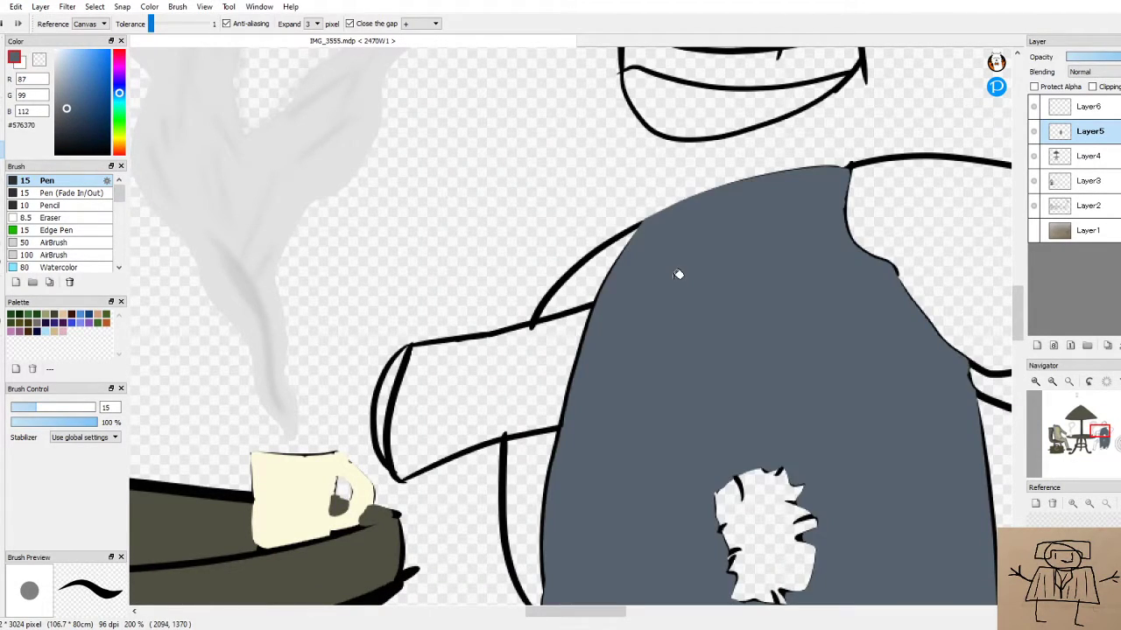
# Try filling the cloak's narrow side strips above and below the left arm with #576370
pyautogui.click(584, 284)
pyautogui.scroll(-2, 583, 282)
pyautogui.scroll(1, 608, 405)
pyautogui.click(611, 407)
pyautogui.scroll(-1, 721, 402)
pyautogui.hotkey('ctrl', 'z')
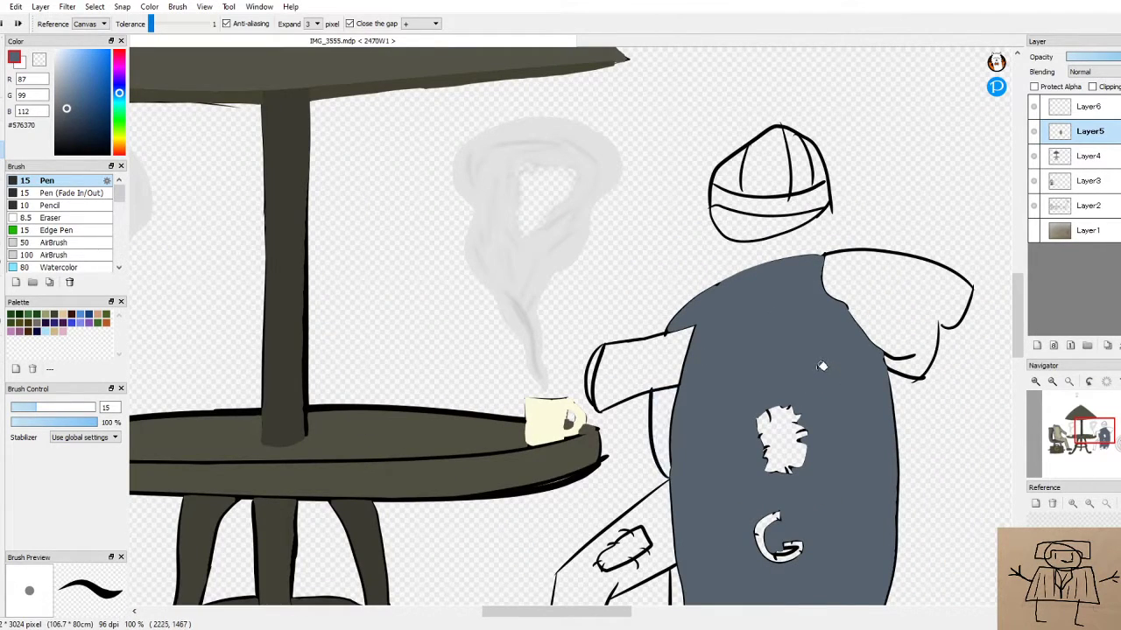
pyautogui.hotkey('ctrl', 'z')
# Try filling the cloak's side strips around the left arm with the darker slate #4C5764
pyautogui.moveTo(62, 102); pyautogui.dragTo(69, 115)
pyautogui.click(700, 300)
pyautogui.click(670, 407)
pyautogui.scroll(-1, 853, 405)
pyautogui.scroll(2, 871, 407)
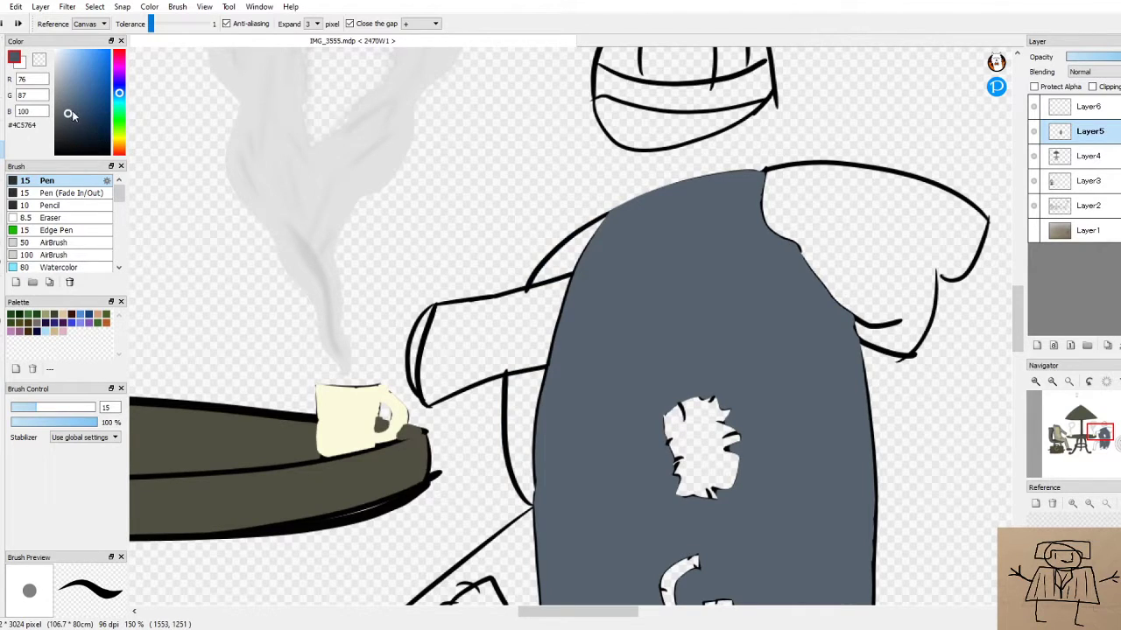
# Fill the cloak's side strips above and below the left arm with dark slate #44505D
pyautogui.moveTo(68, 115); pyautogui.dragTo(70, 118)
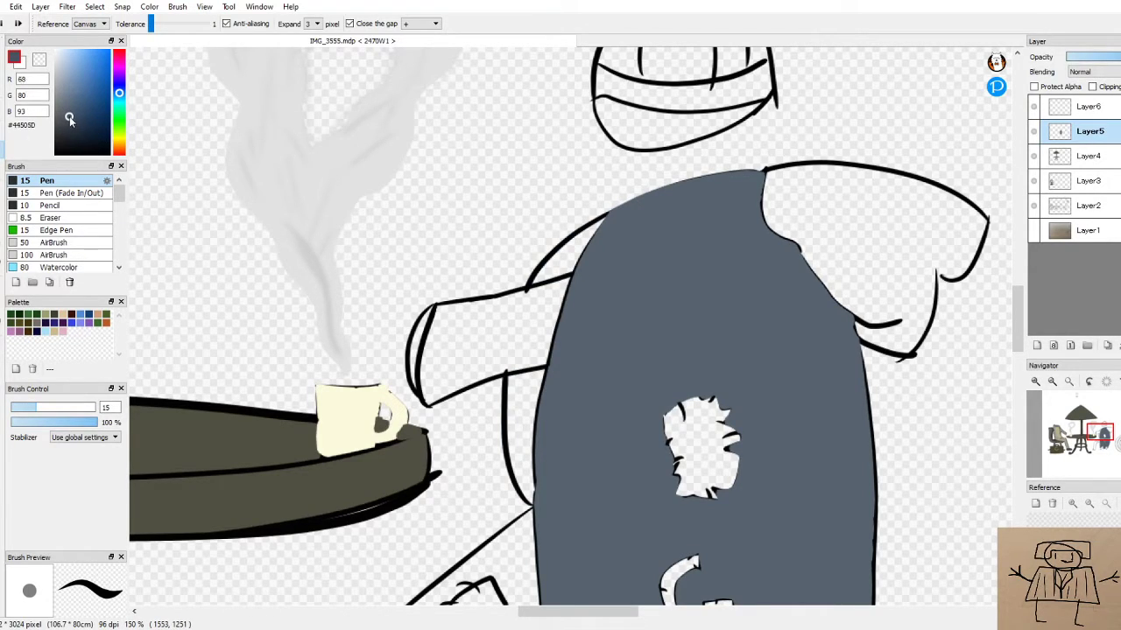
pyautogui.click(570, 254)
pyautogui.click(531, 392)
pyautogui.scroll(-2, 751, 367)
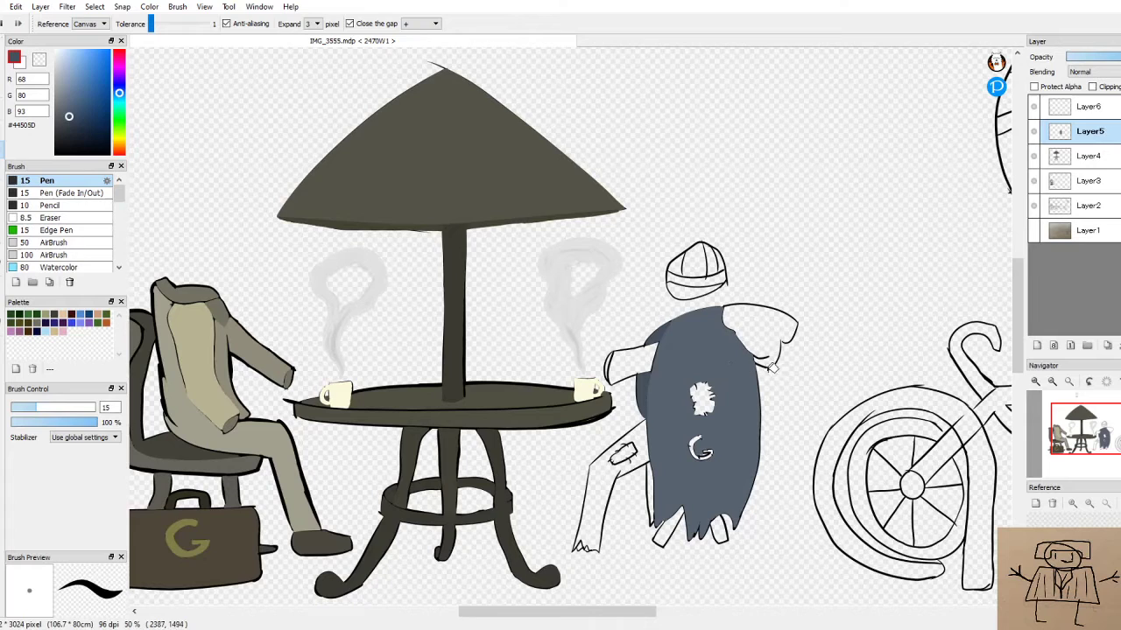
# Fill the stitched patch on the back of the cloak with muted green #4A6451
pyautogui.scroll(4, 716, 413)
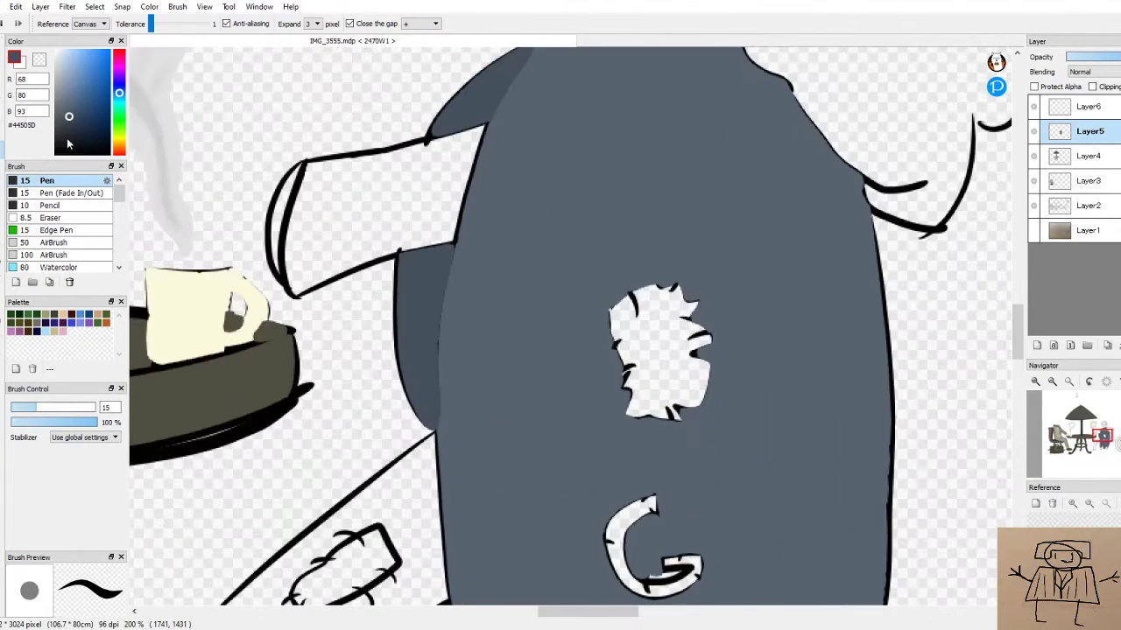
pyautogui.moveTo(119, 112); pyautogui.dragTo(69, 116)
pyautogui.click(669, 347)
pyautogui.scroll(-2, 758, 376)
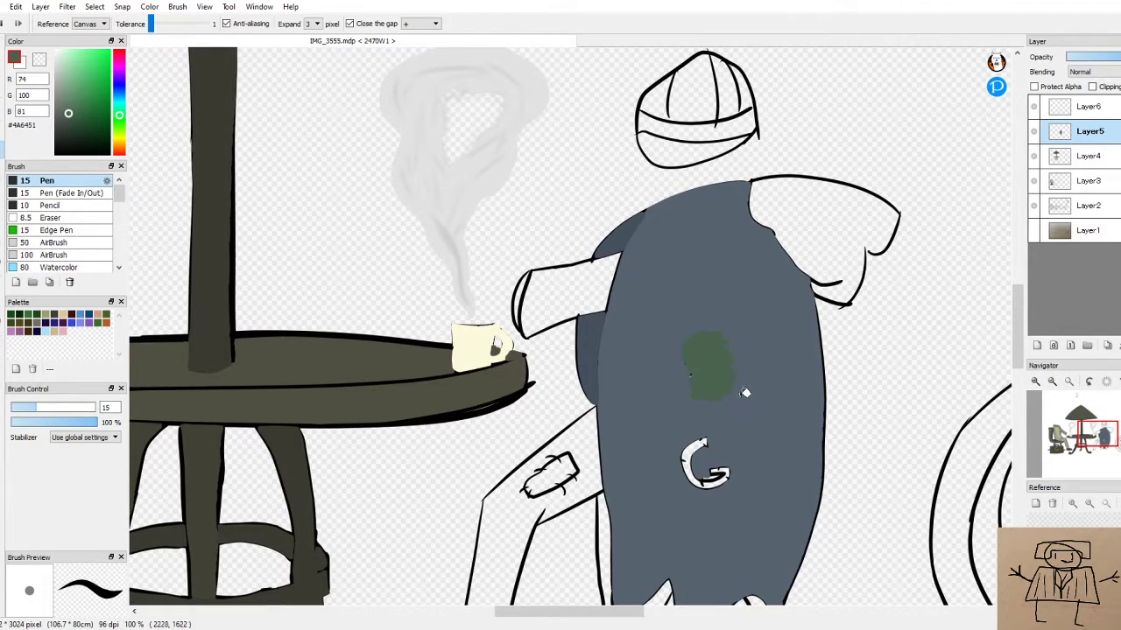
# Fill the sections of the letter G on the cloak with the same green #4A6451
pyautogui.scroll(2, 718, 411)
pyautogui.scroll(2, 674, 490)
pyautogui.click(679, 503)
pyautogui.scroll(2, 775, 548)
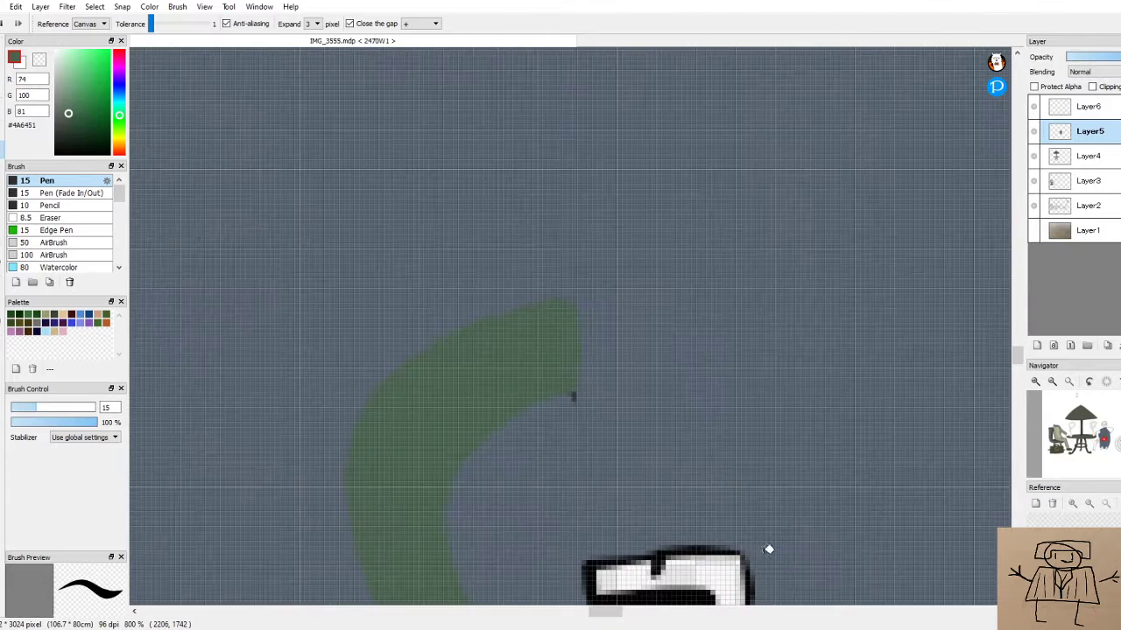
pyautogui.click(715, 570)
pyautogui.moveTo(1017, 355); pyautogui.dragTo(1020, 375)
pyautogui.click(609, 144)
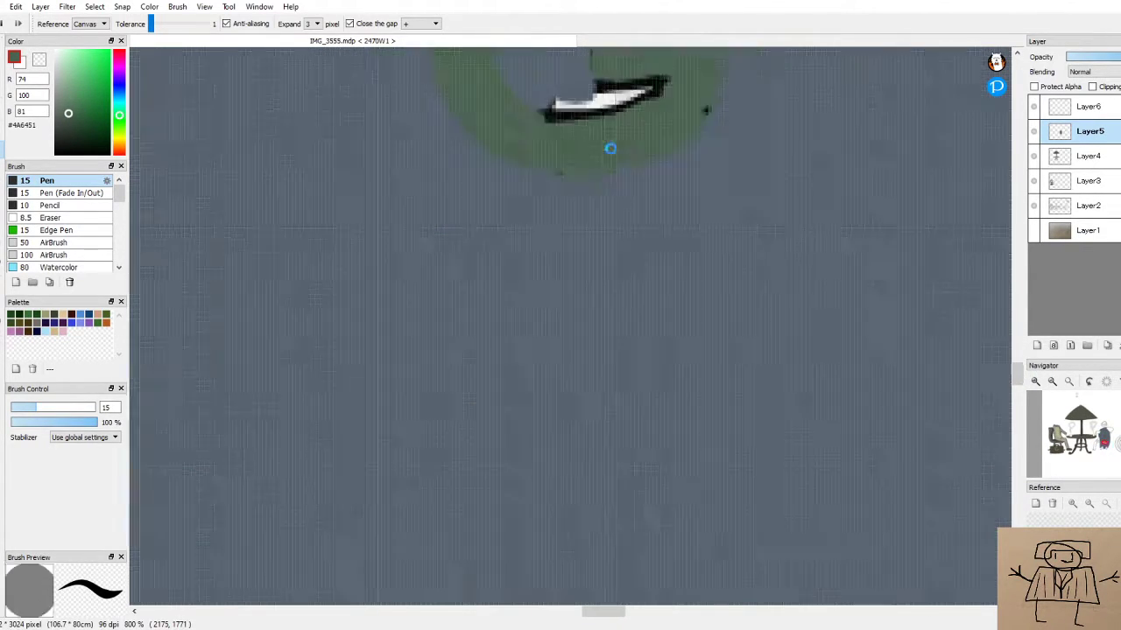
pyautogui.scroll(-2, 673, 171)
pyautogui.scroll(-2, 673, 173)
pyautogui.scroll(3, 620, 133)
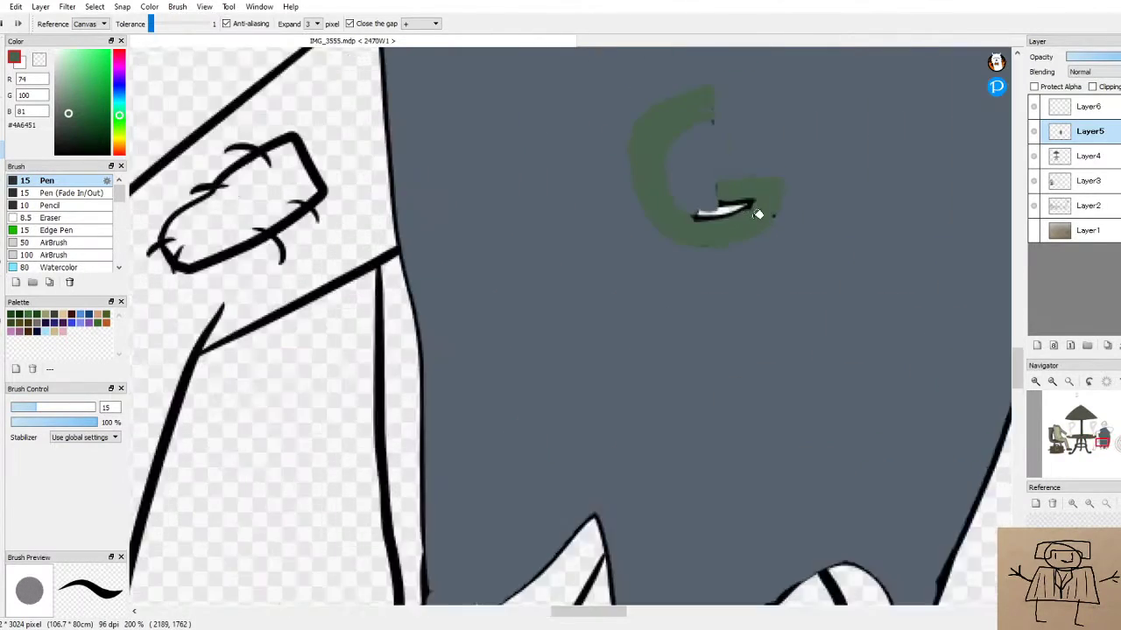
pyautogui.moveTo(1018, 385); pyautogui.dragTo(1018, 366)
# Fill the cloak's right shoulder piece with the sampled dark slate #44505D
pyautogui.scroll(-5, 941, 327)
pyautogui.scroll(3, 946, 264)
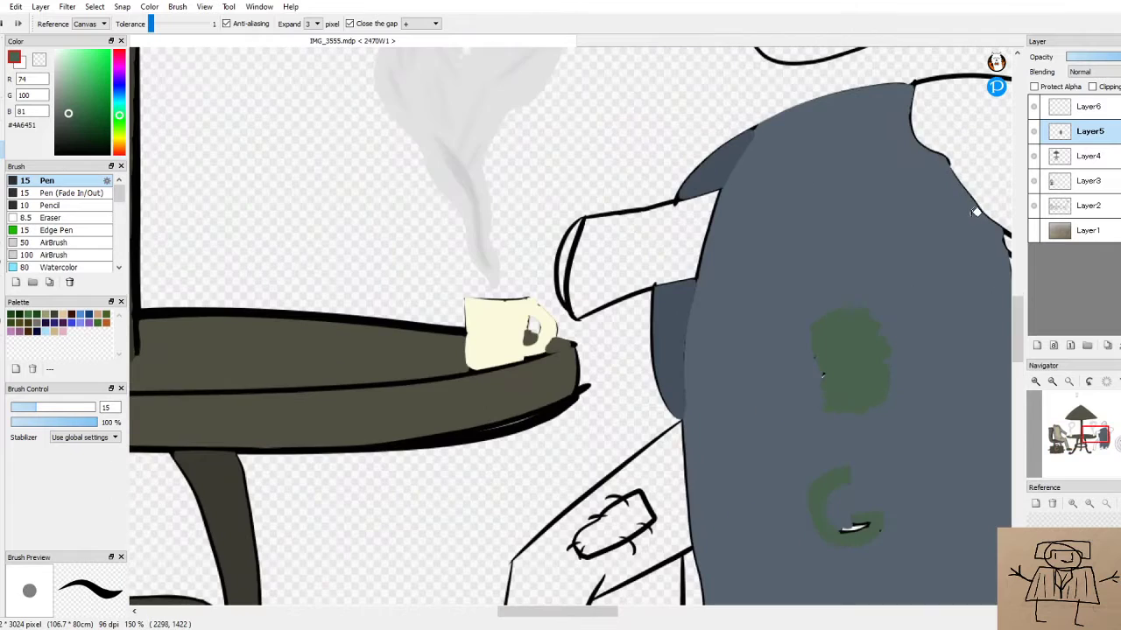
pyautogui.keyDown('alt'); pyautogui.click(727, 166); pyautogui.keyUp('alt')
pyautogui.moveTo(542, 604); pyautogui.dragTo(578, 608)
pyautogui.click(749, 177)
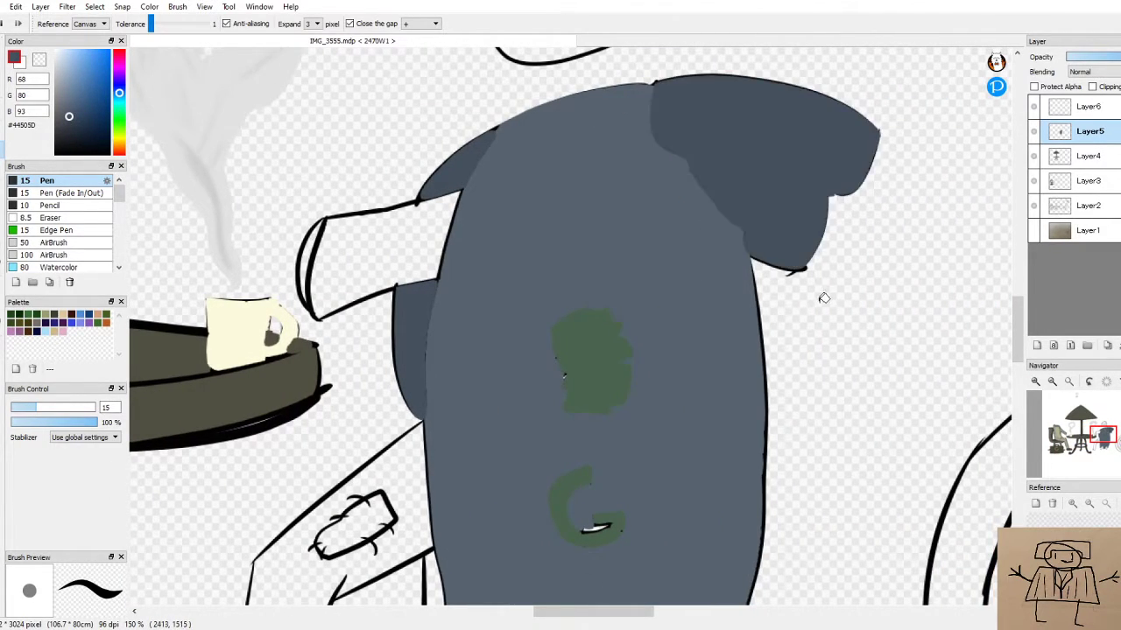
pyautogui.scroll(-4, 824, 298)
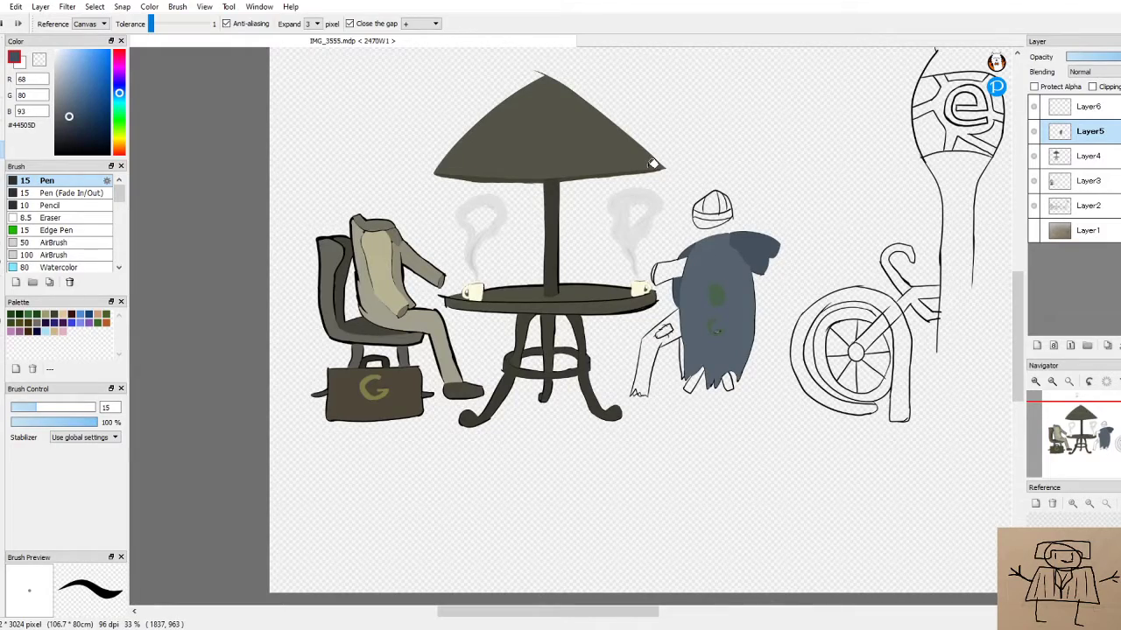
# Fill the stitched patch on the right figure's trouser leg with #44505D
pyautogui.scroll(2, 652, 164)
pyautogui.scroll(4, 671, 440)
pyautogui.click(670, 440)
pyautogui.scroll(-5, 671, 432)
pyautogui.scroll(4, 477, 407)
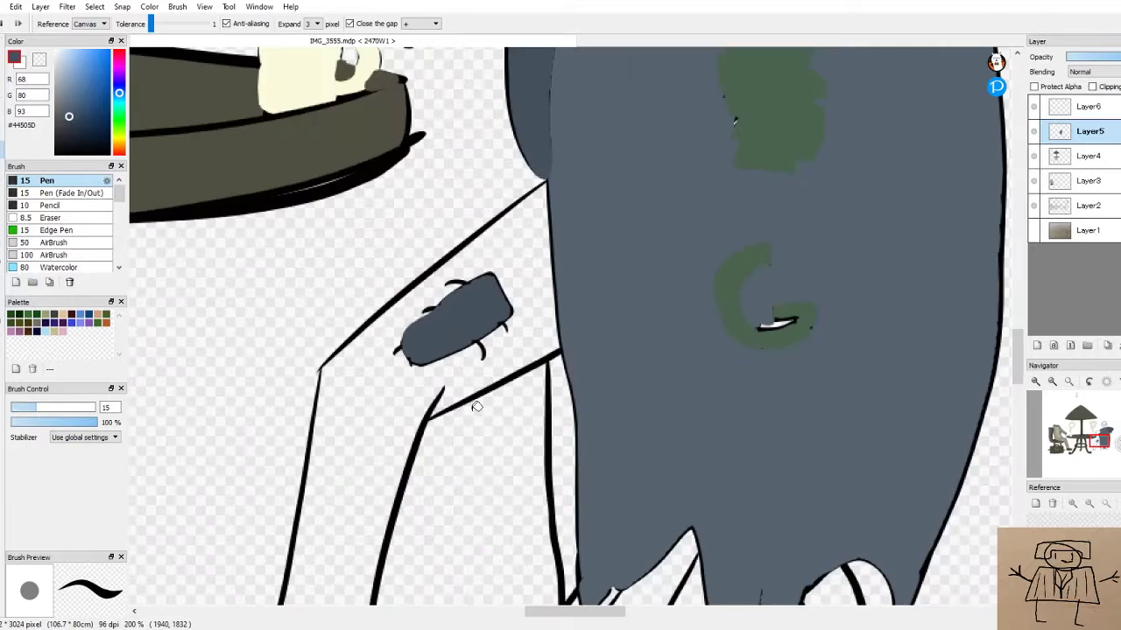
# Try filling the right figure's trouser leg with light grey-blue #B6BDC5
pyautogui.scroll(-1, 477, 407)
pyautogui.scroll(1, 254, 328)
pyautogui.moveTo(58, 105)
pyautogui.mouseDown()
pyautogui.moveTo(70, 90)
pyautogui.moveTo(58, 72)
pyautogui.mouseUp()
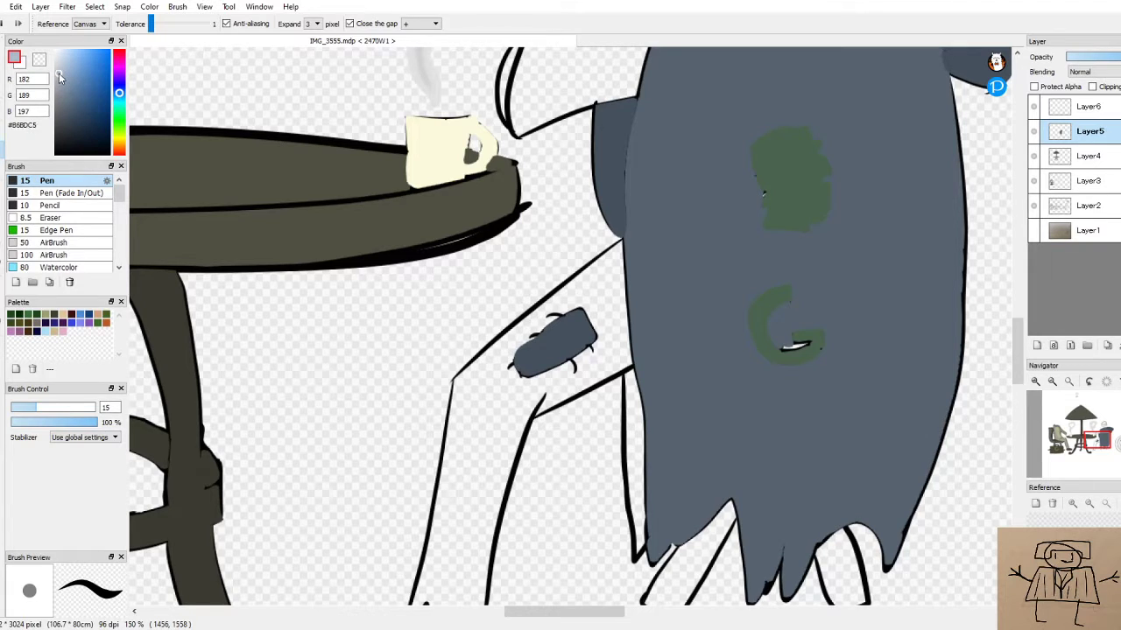
pyautogui.click(525, 409)
pyautogui.scroll(-2, 616, 395)
pyautogui.scroll(-2, 616, 396)
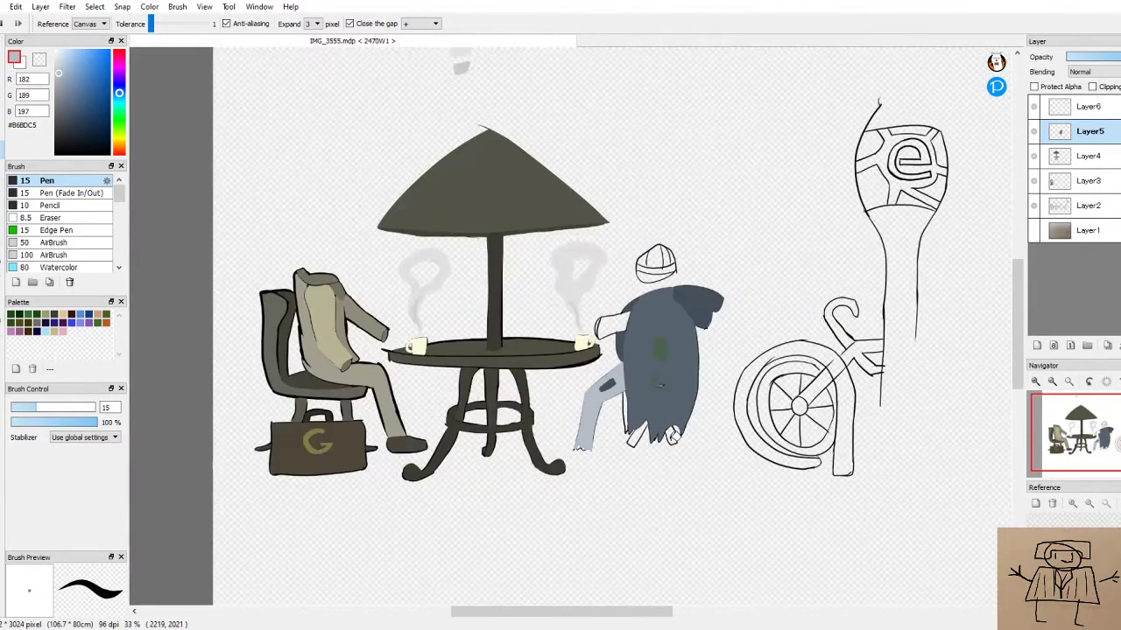
pyautogui.scroll(4, 665, 437)
pyautogui.hotkey('ctrl', 'z')
# Fill the right figure's trouser leg around the patch with mid grey-blue #89919A
pyautogui.moveTo(59, 96); pyautogui.dragTo(60, 91)
pyautogui.click(463, 327)
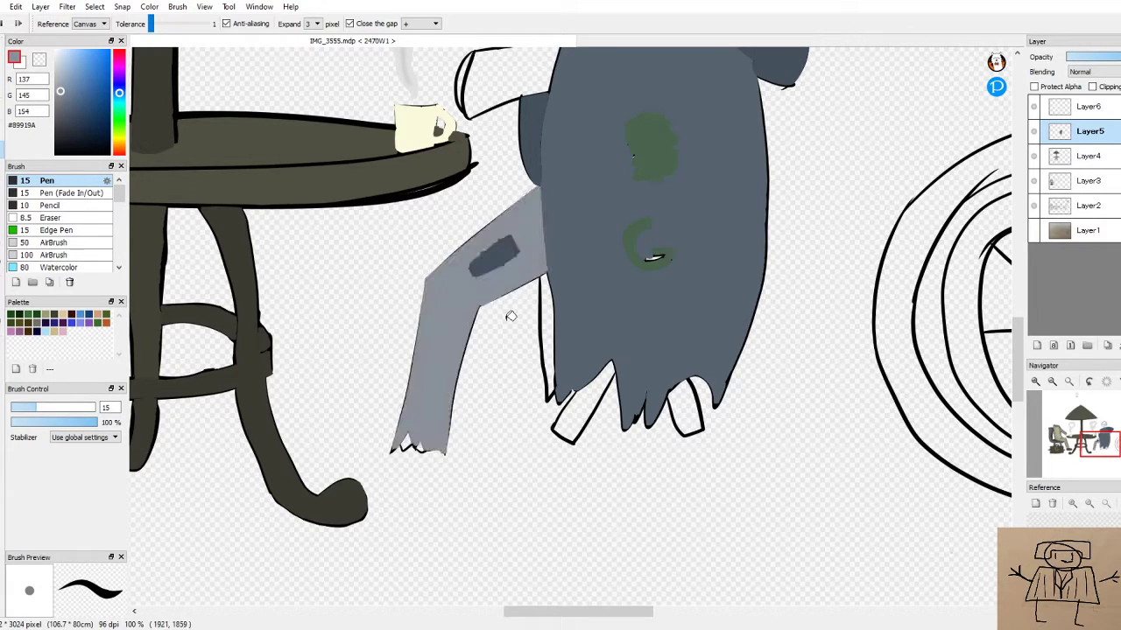
pyautogui.scroll(-3, 513, 315)
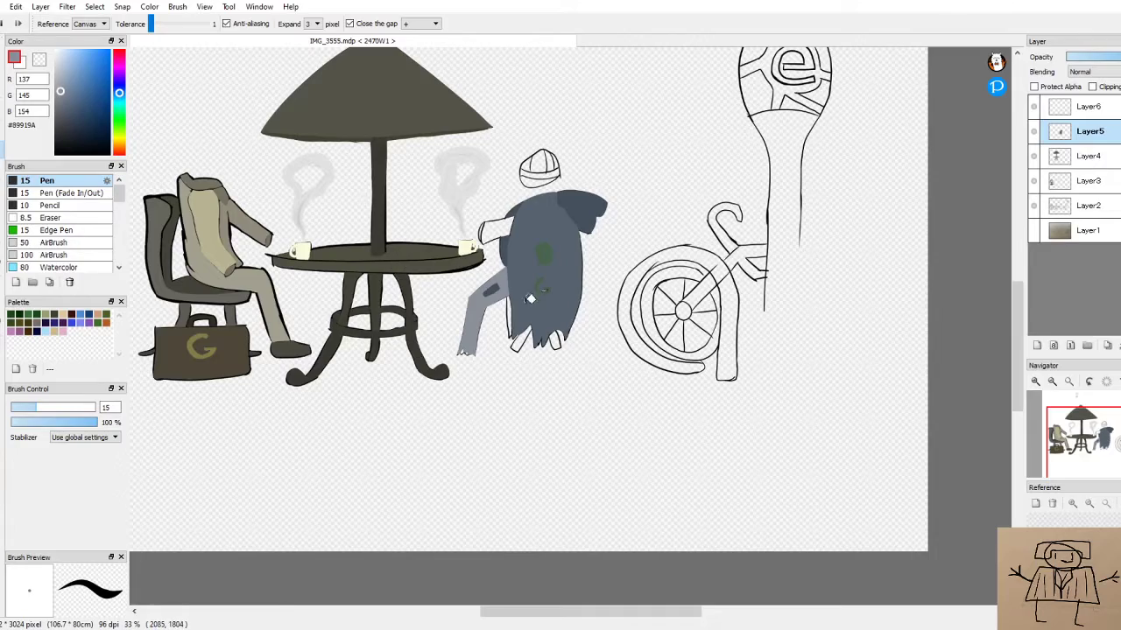
# Fill the narrow strip along the cloak's lower left edge with the sampled dark slate #44505D
pyautogui.scroll(3, 530, 297)
pyautogui.keyDown('alt'); pyautogui.click(483, 116); pyautogui.keyUp('alt')
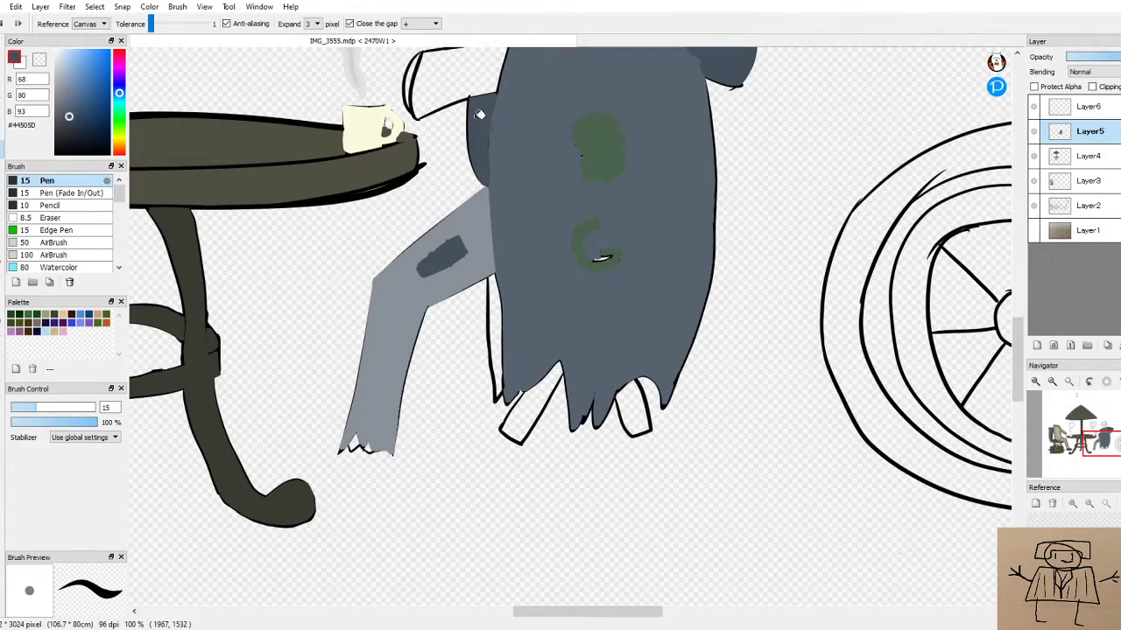
pyautogui.scroll(3, 495, 320)
pyautogui.scroll(-5, 500, 295)
pyautogui.scroll(5, 545, 311)
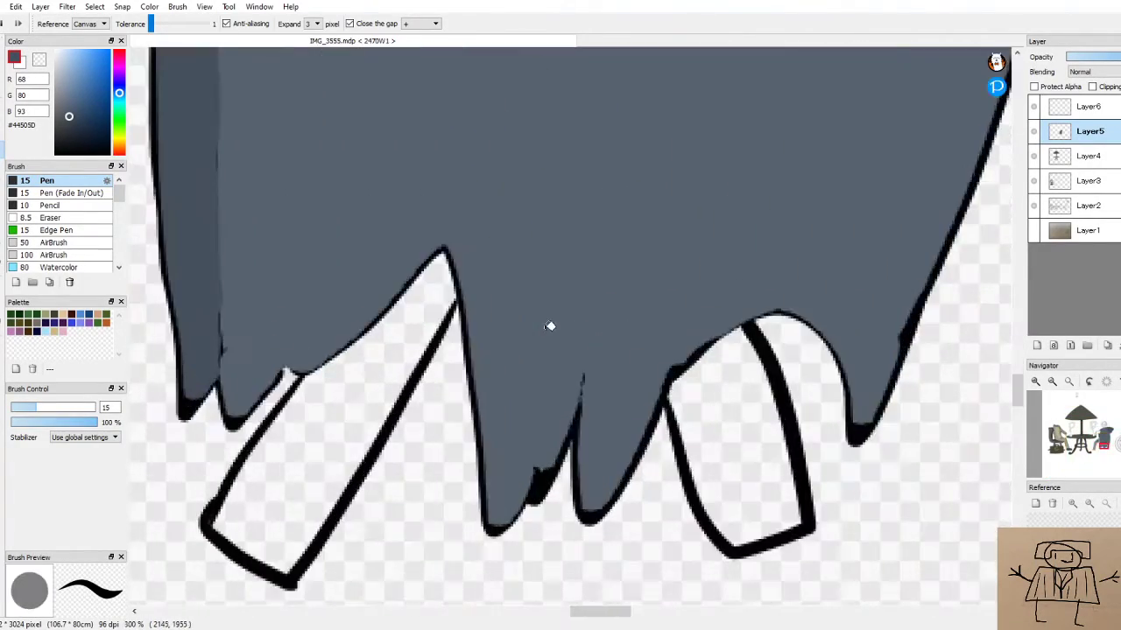
pyautogui.scroll(-6, 370, 344)
pyautogui.moveTo(603, 617); pyautogui.dragTo(567, 618)
pyautogui.scroll(3, 485, 168)
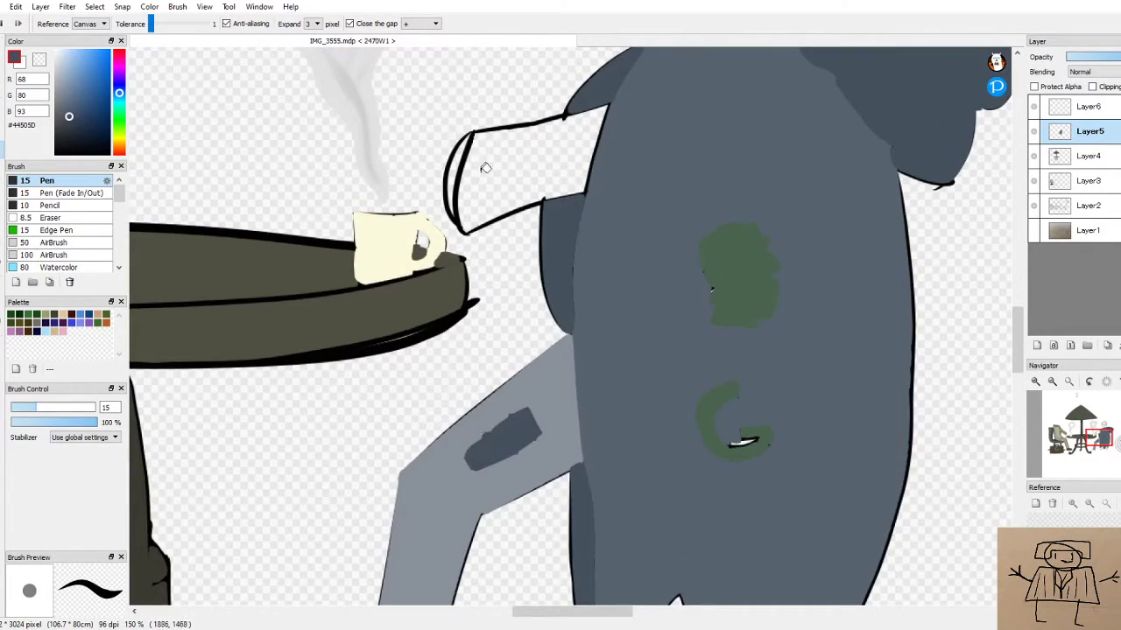
# Try filling the right figure's sleeve with the grey-blue #89919A sampled from the trouser leg
pyautogui.keyDown('alt'); pyautogui.click(557, 382); pyautogui.keyUp('alt')
pyautogui.click(525, 175)
pyautogui.scroll(1, 438, 183)
pyautogui.scroll(-4, 435, 187)
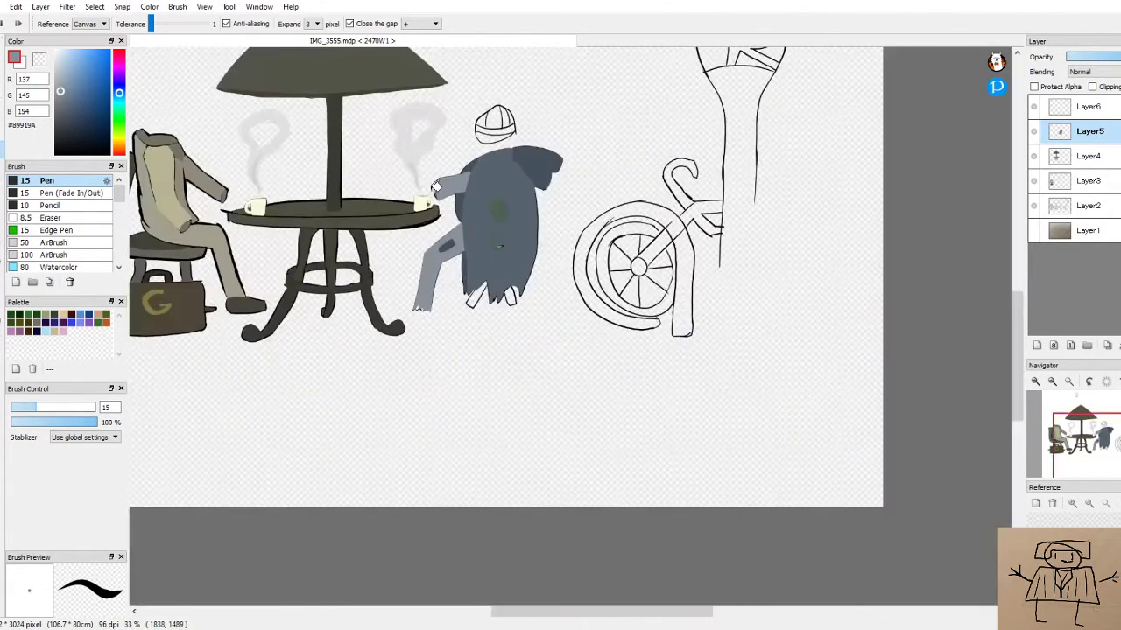
pyautogui.scroll(2, 436, 186)
pyautogui.scroll(3, 499, 136)
# Try filling the right figure's sleeve with beige #C8BBA5
pyautogui.click(64, 105)
pyautogui.moveTo(59, 79)
pyautogui.mouseDown()
pyautogui.moveTo(63, 108)
pyautogui.moveTo(120, 110)
pyautogui.moveTo(121, 155)
pyautogui.moveTo(120, 146)
pyautogui.mouseUp()
pyautogui.click(64, 71)
pyautogui.click(595, 172)
pyautogui.scroll(-4, 556, 205)
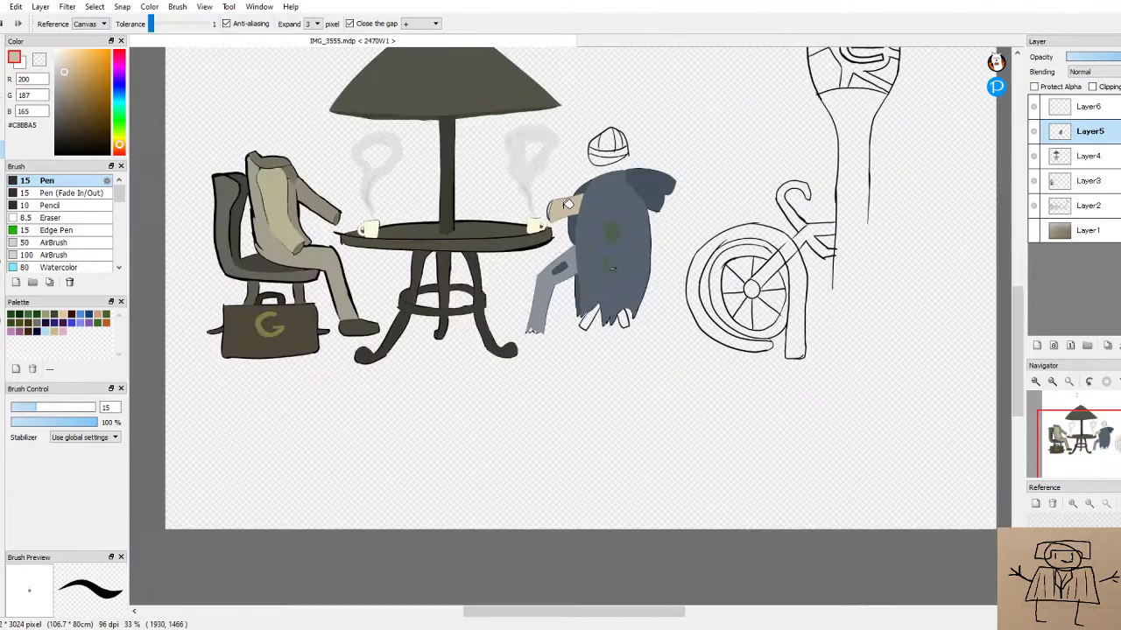
pyautogui.hotkey('ctrl', 'z')
# Fill the right figure's sleeve with pale mint green #A5C8BC
pyautogui.moveTo(120, 125); pyautogui.dragTo(119, 112)
pyautogui.click(565, 210)
pyautogui.hotkey('ctrl', 'z')
pyautogui.click(570, 206)
# Fill the narrow cuff opening at the end of the right figure's sleeve with darker mint green #88AA9F
pyautogui.scroll(8, 570, 206)
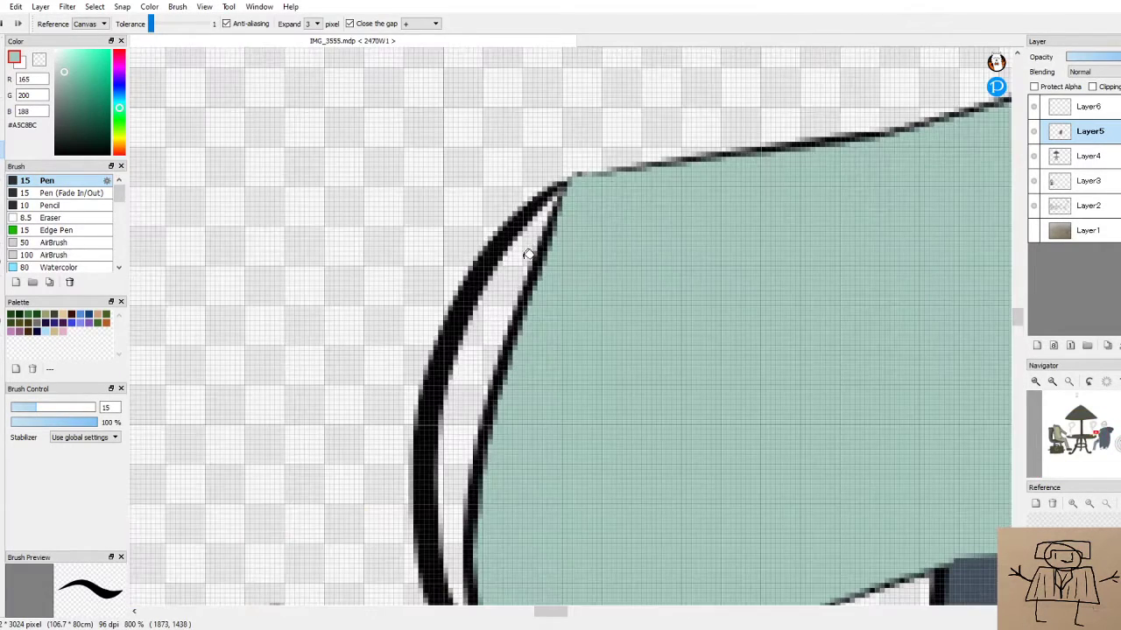
pyautogui.moveTo(69, 71); pyautogui.dragTo(65, 84)
pyautogui.click(474, 303)
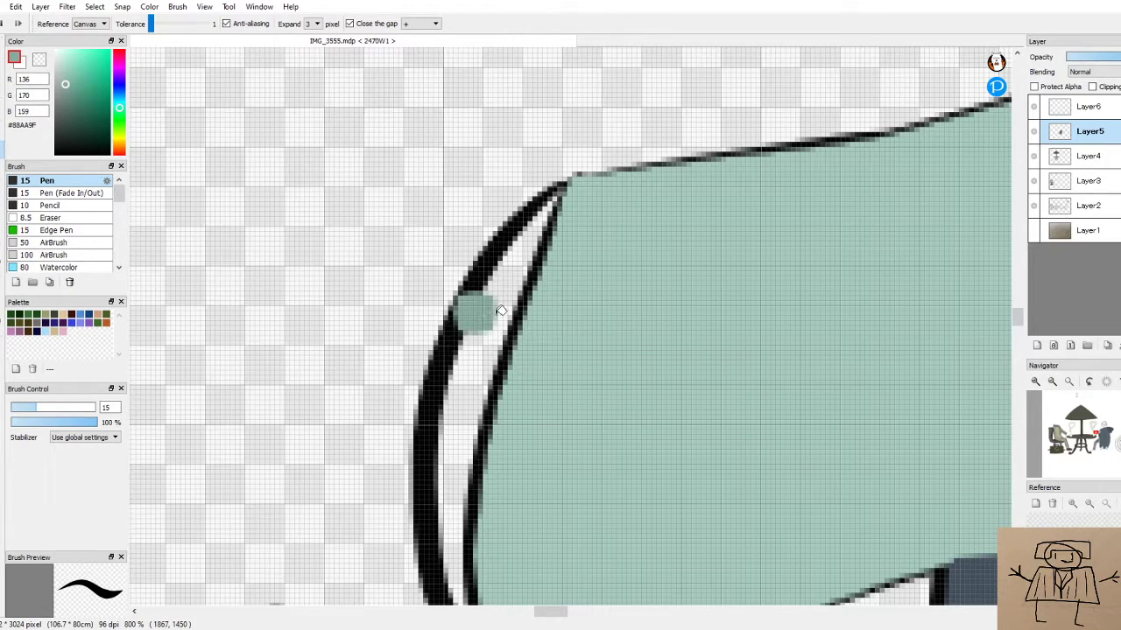
pyautogui.scroll(-3, 512, 313)
pyautogui.scroll(-8, 512, 313)
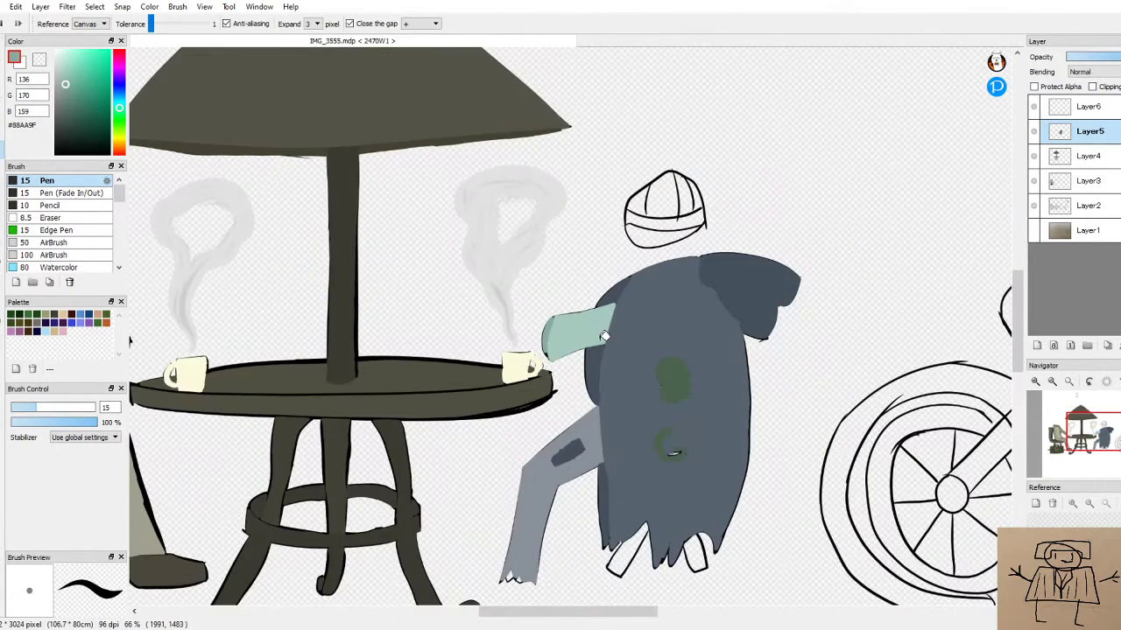
pyautogui.scroll(-2, 586, 325)
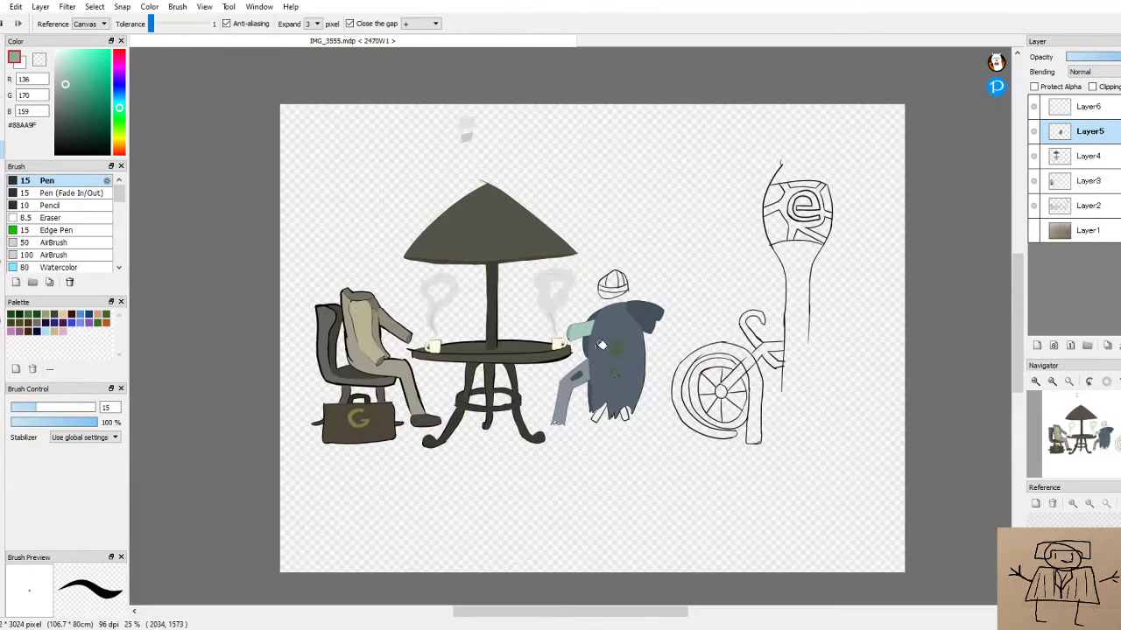
# Fill all crown sections of the right figure's hat with orange #E3A75C
pyautogui.scroll(3, 578, 325)
pyautogui.moveTo(120, 106)
pyautogui.mouseDown()
pyautogui.moveTo(112, 155)
pyautogui.moveTo(119, 147)
pyautogui.mouseUp()
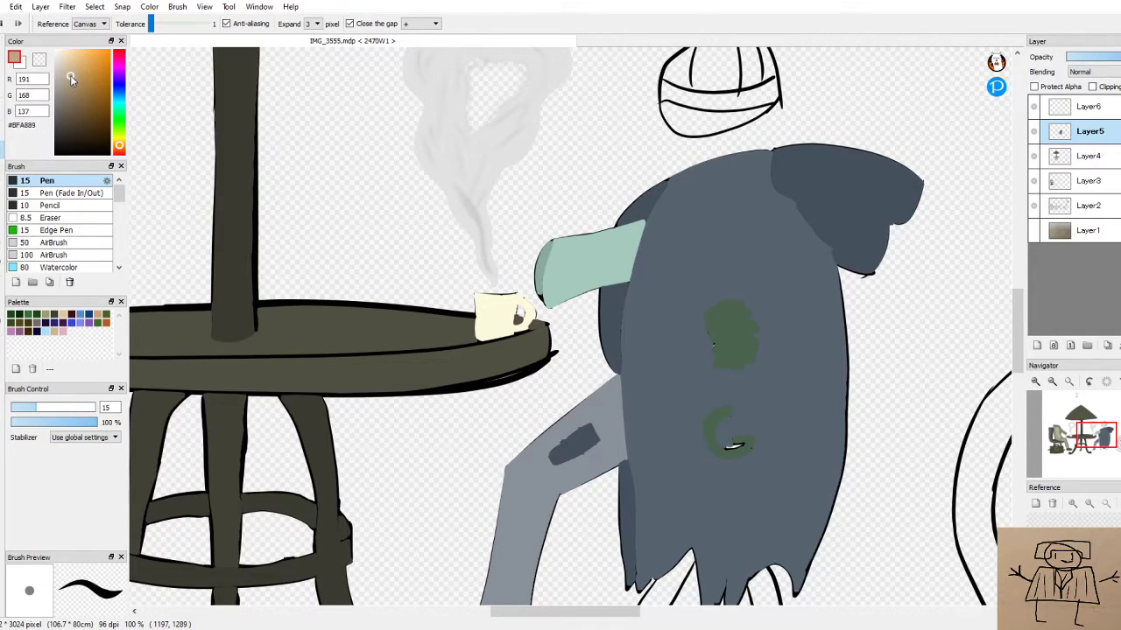
pyautogui.moveTo(70, 75)
pyautogui.mouseDown()
pyautogui.moveTo(85, 86)
pyautogui.moveTo(87, 61)
pyautogui.mouseUp()
pyautogui.moveTo(120, 148); pyautogui.dragTo(123, 151)
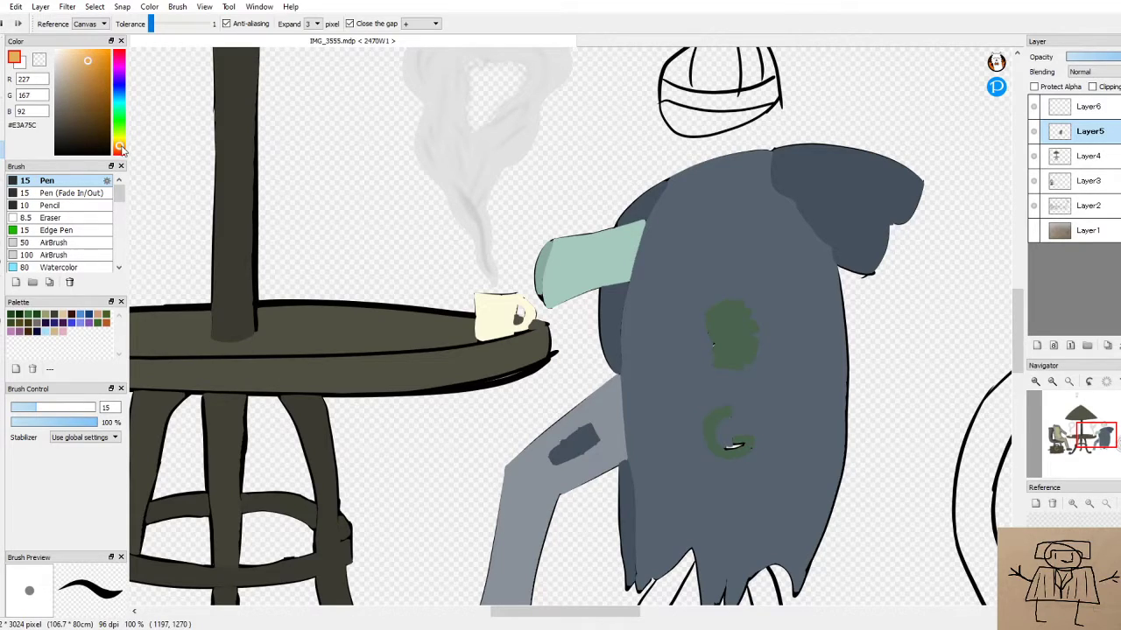
pyautogui.click(700, 96)
pyautogui.click(680, 70)
pyautogui.click(716, 68)
pyautogui.click(767, 63)
pyautogui.click(755, 66)
pyautogui.scroll(-3, 766, 70)
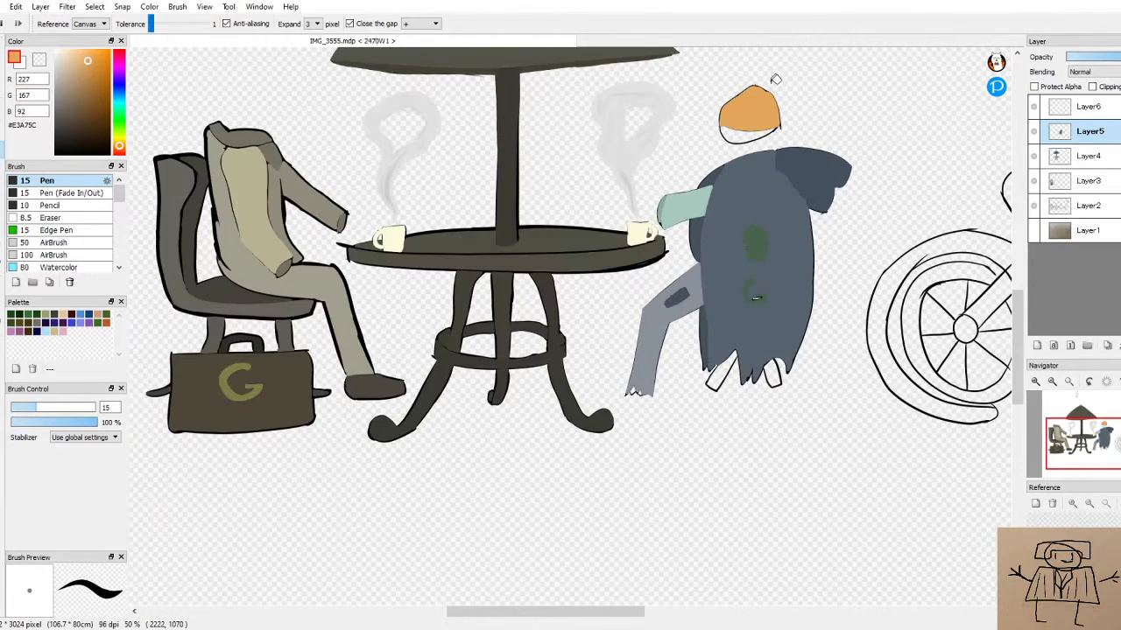
# Fill the lower band of the right figure's hat with darker orange-brown #C48E4C
pyautogui.scroll(4, 774, 73)
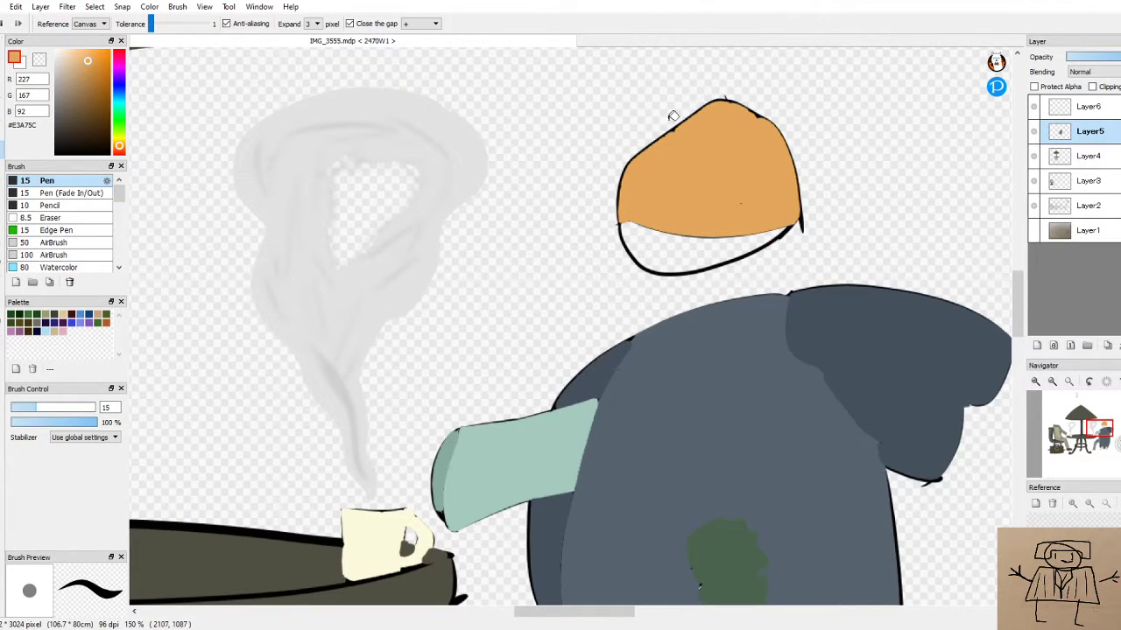
pyautogui.scroll(1, 712, 236)
pyautogui.scroll(-3, 712, 246)
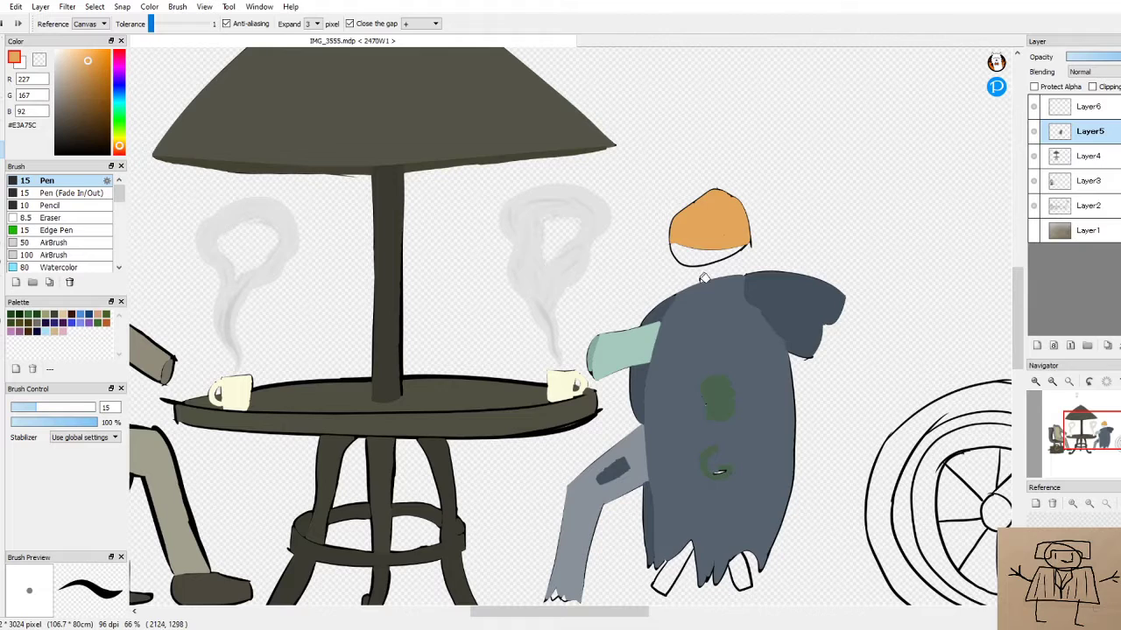
pyautogui.scroll(4, 696, 241)
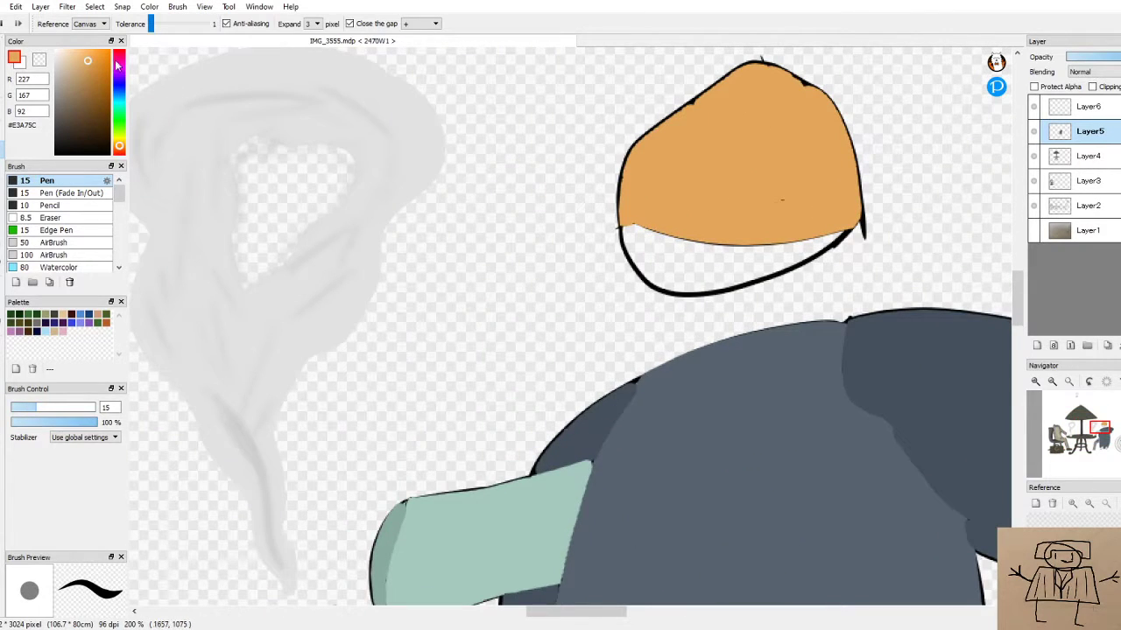
pyautogui.moveTo(89, 60); pyautogui.dragTo(89, 74)
pyautogui.click(672, 254)
pyautogui.scroll(-4, 671, 253)
pyautogui.scroll(-1, 818, 337)
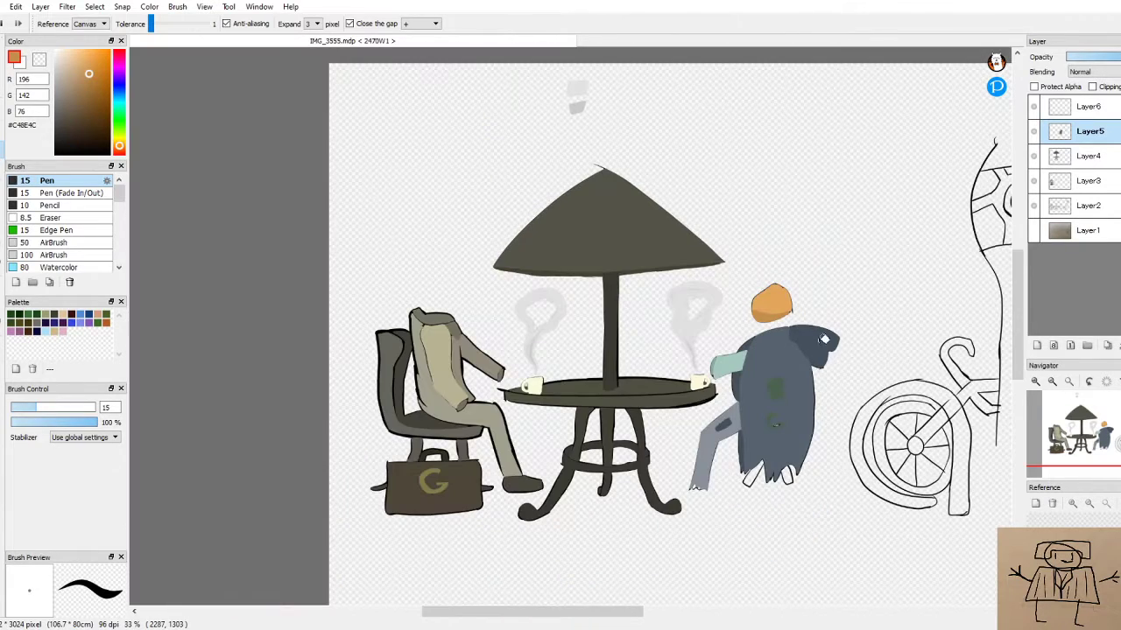
# Fill the two legs showing below the cloak's ragged hem with near-black #2F2D2C
pyautogui.scroll(3, 839, 413)
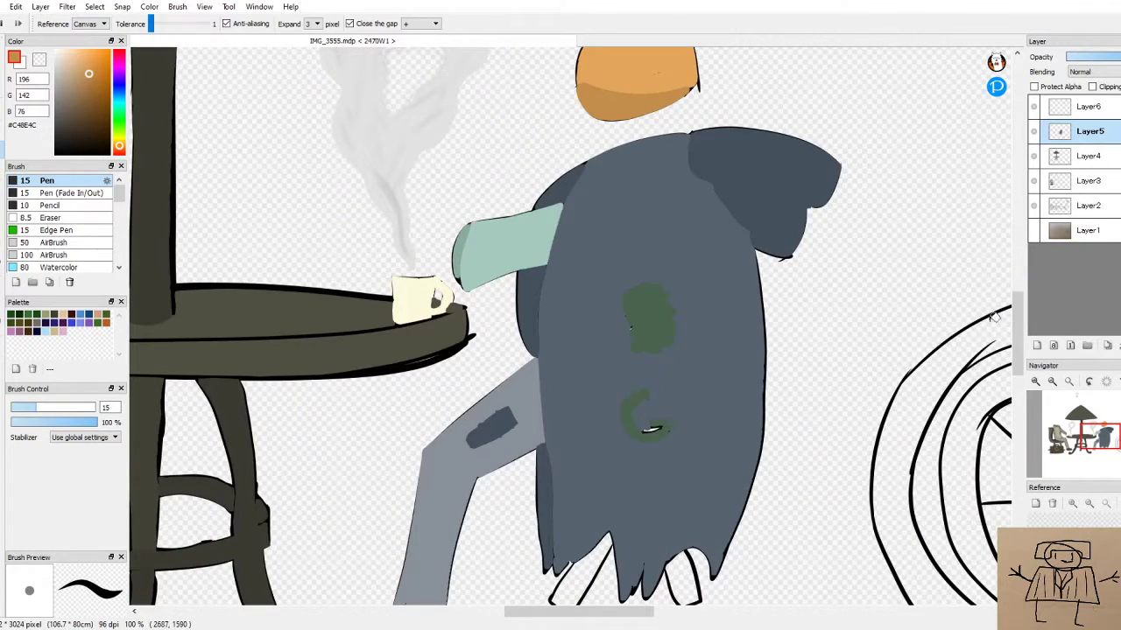
pyautogui.moveTo(1013, 320); pyautogui.dragTo(1014, 343)
pyautogui.moveTo(84, 128); pyautogui.dragTo(58, 138)
pyautogui.click(585, 435)
pyautogui.click(687, 434)
pyautogui.scroll(-4, 770, 431)
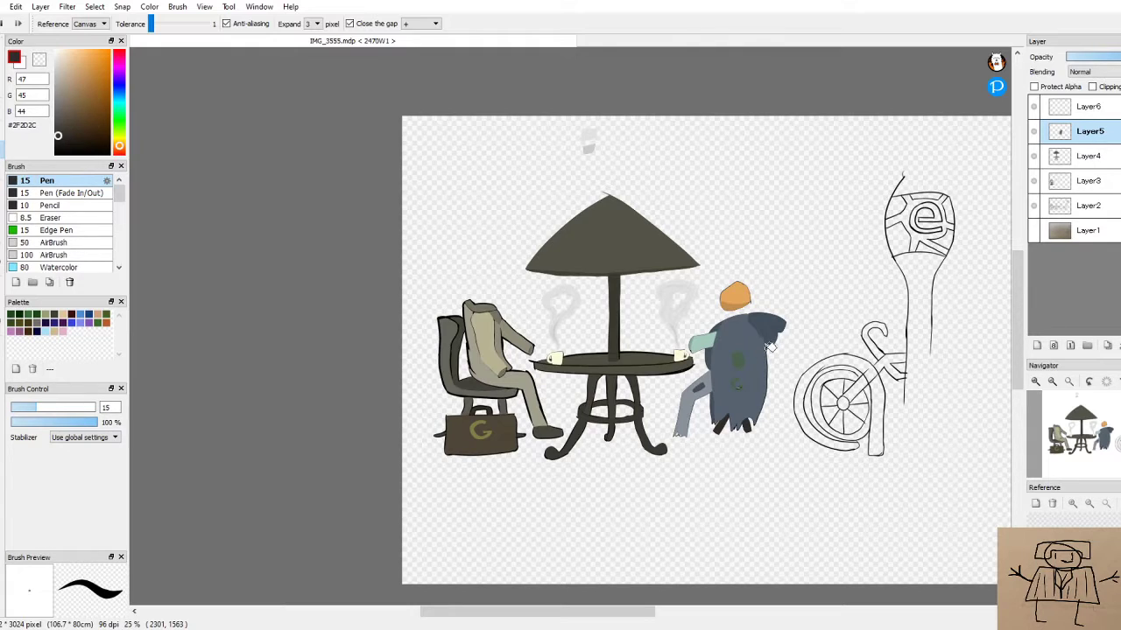
# Try filling the stem of the a-shaped band around the spoked wheel with near-black #2C2F2E
pyautogui.scroll(4, 944, 378)
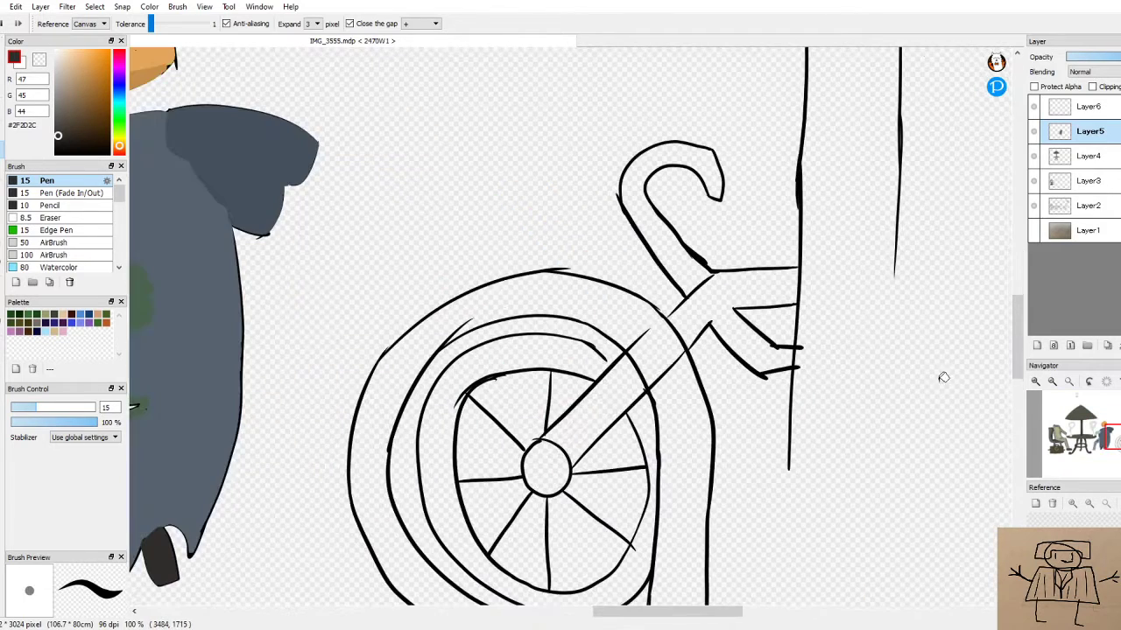
pyautogui.moveTo(1018, 337); pyautogui.dragTo(1018, 347)
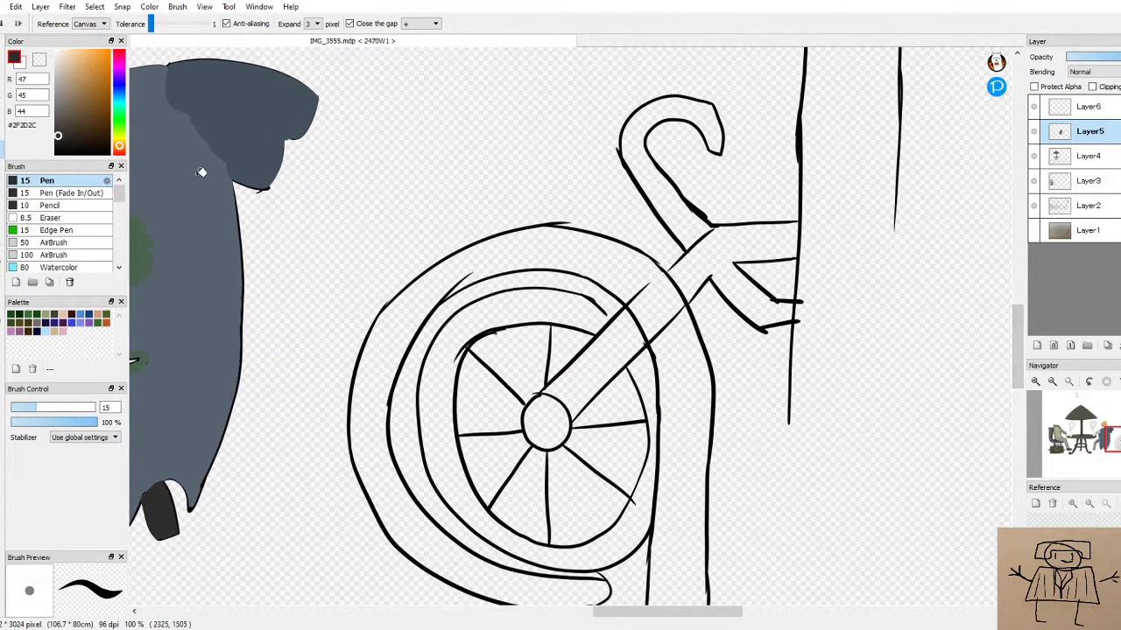
pyautogui.click(118, 106)
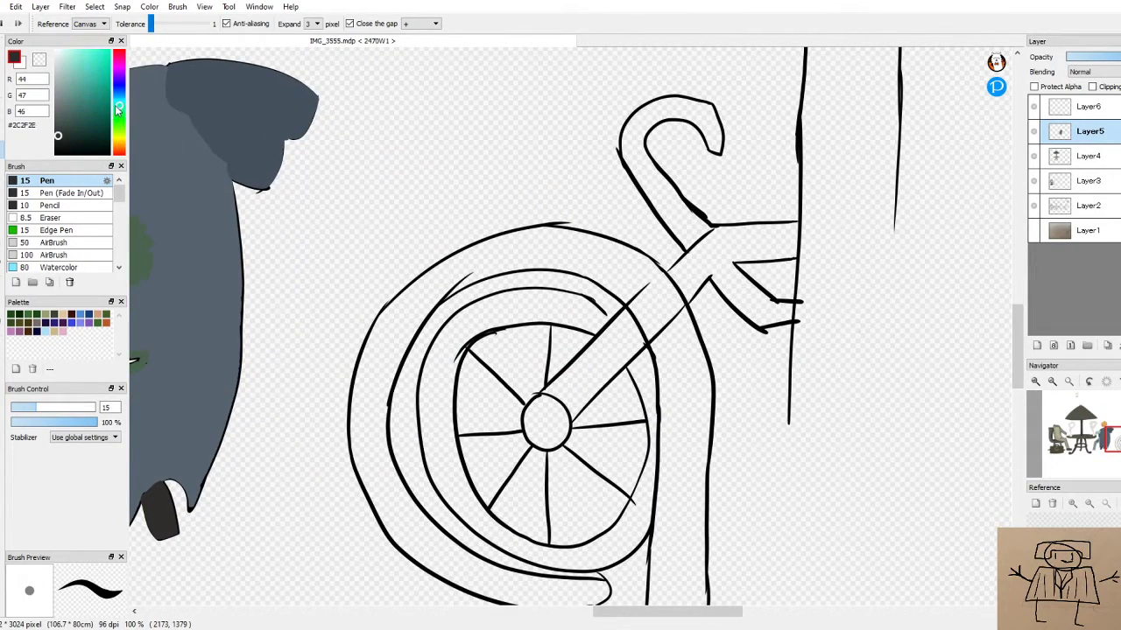
pyautogui.click(680, 450)
pyautogui.hotkey('ctrl', 'z')
# Try filling the a-shaped band around the spoked wheel, both arc and stem, with teal #71A39A
pyautogui.moveTo(69, 118); pyautogui.dragTo(71, 88)
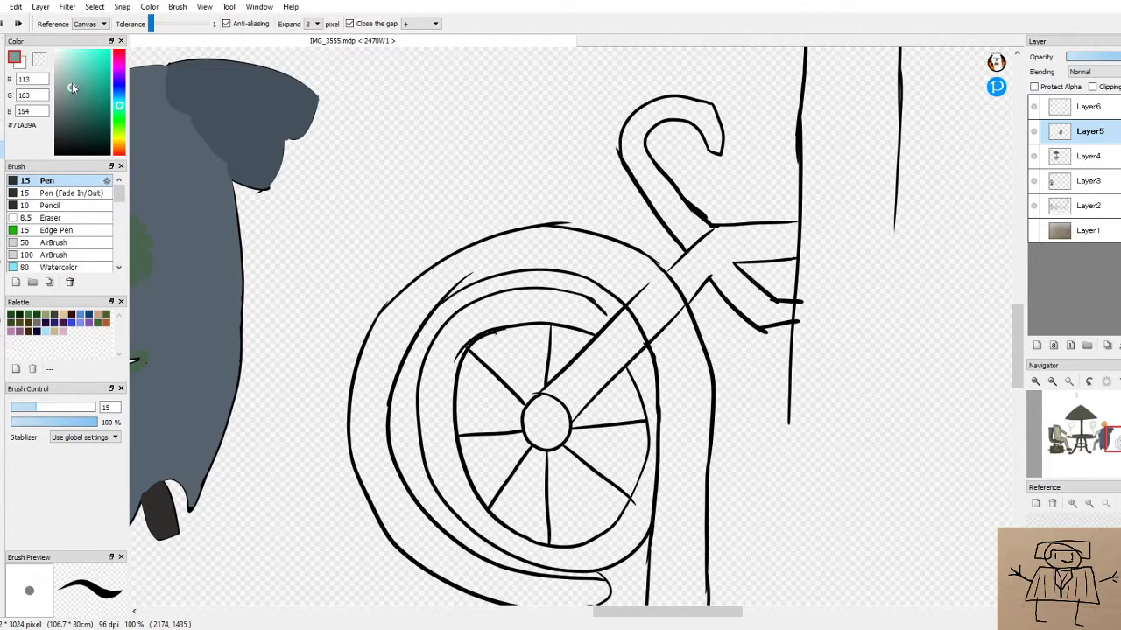
pyautogui.click(630, 317)
pyautogui.click(690, 405)
pyautogui.scroll(-4, 700, 407)
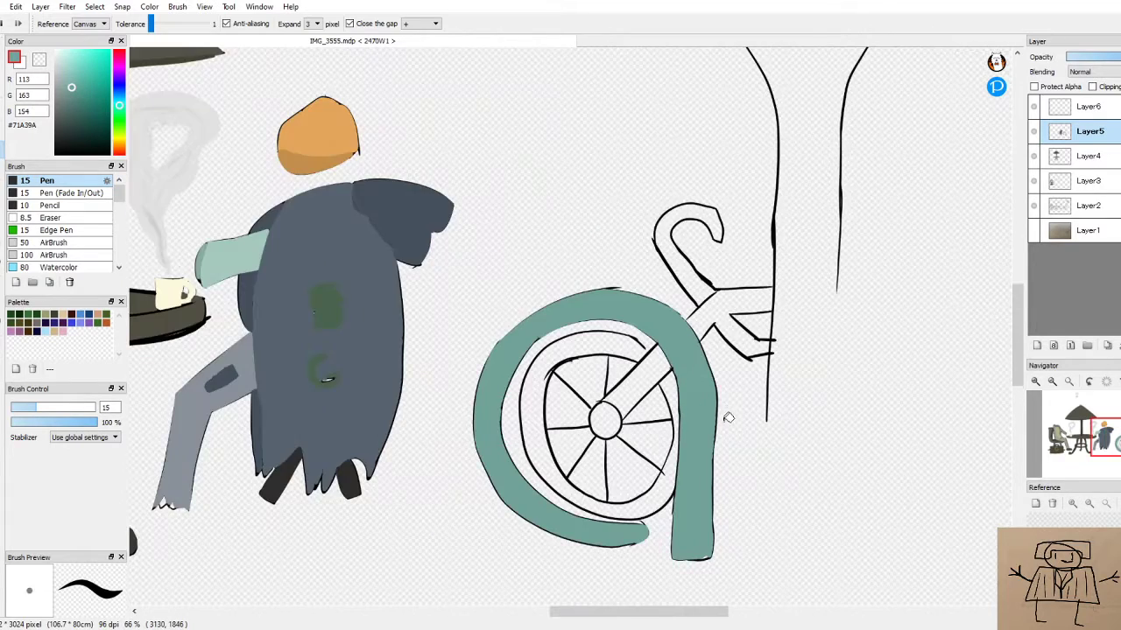
pyautogui.scroll(3, 758, 471)
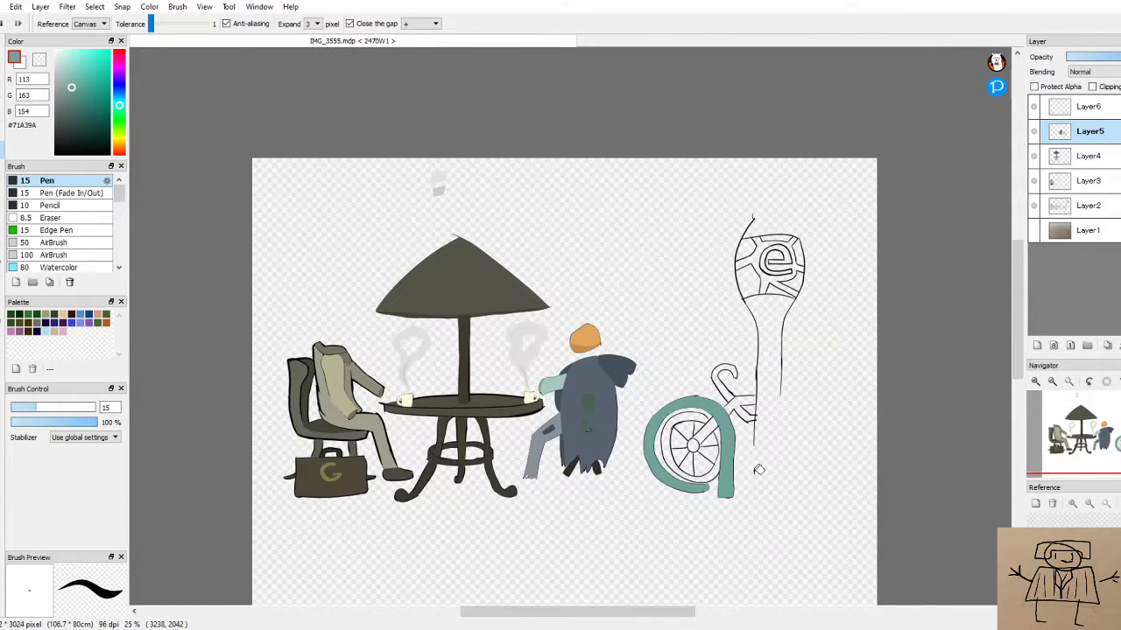
pyautogui.hotkey('ctrl', 'z')
pyautogui.hotkey('ctrl', 'z')
# Fill the arc and stem of the a-shaped band around the spoked wheel with light teal #A7CDC6
pyautogui.moveTo(83, 86)
pyautogui.mouseDown()
pyautogui.moveTo(79, 72)
pyautogui.moveTo(93, 90)
pyautogui.moveTo(81, 70)
pyautogui.moveTo(67, 74)
pyautogui.mouseUp()
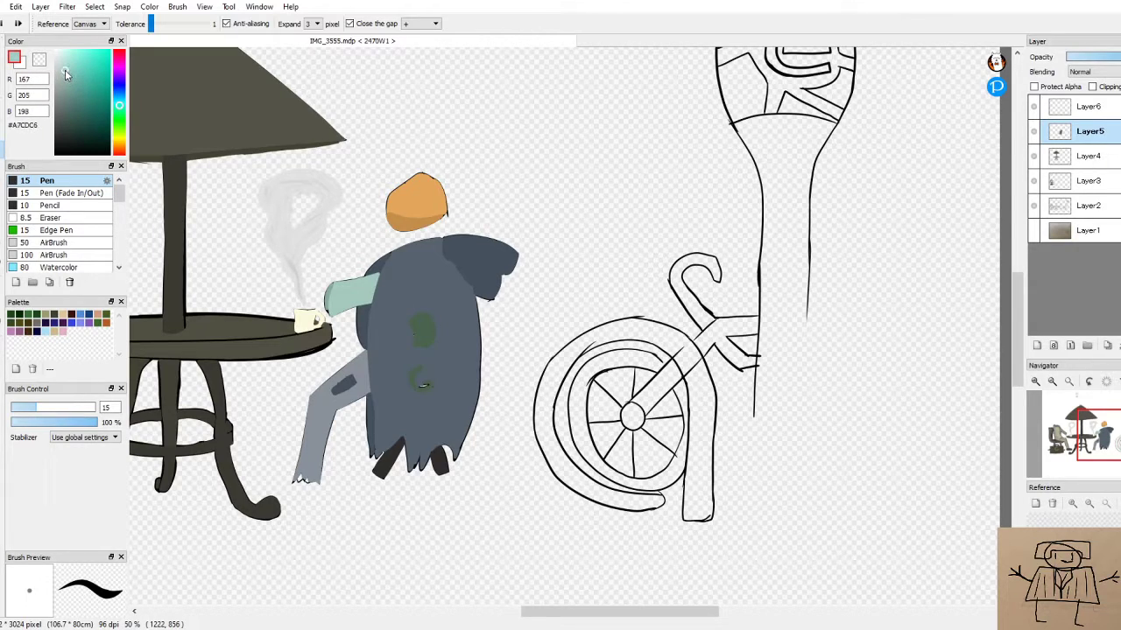
pyautogui.click(578, 386)
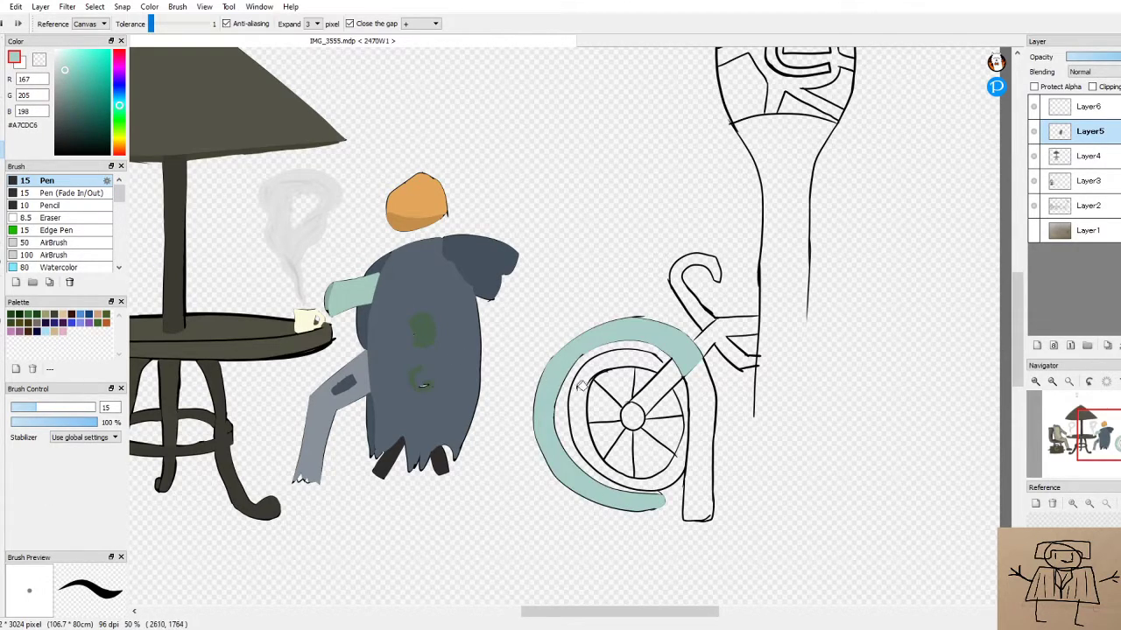
pyautogui.click(704, 408)
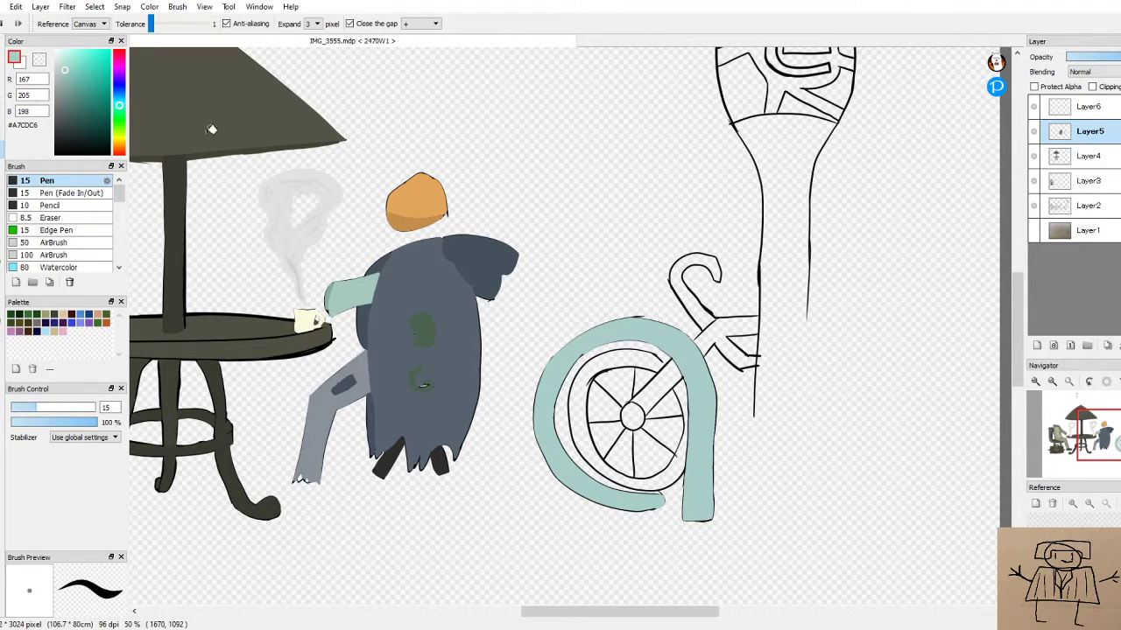
# Choose dark grey-green #505755 and try filling the handle of the tall object bearing the letter e
pyautogui.click(57, 126)
pyautogui.moveTo(58, 126); pyautogui.dragTo(58, 118)
pyautogui.click(842, 261)
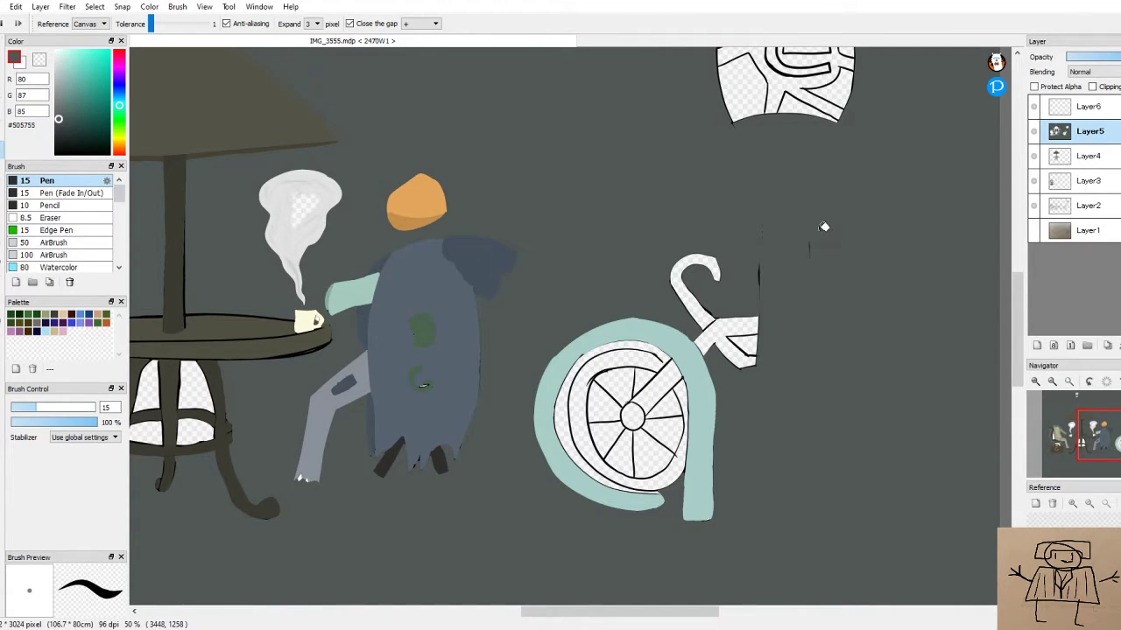
pyautogui.hotkey('ctrl', 'z')
# Draw a curved Pen stroke that closes the open lower end of the tall object's handle
pyautogui.press('b')
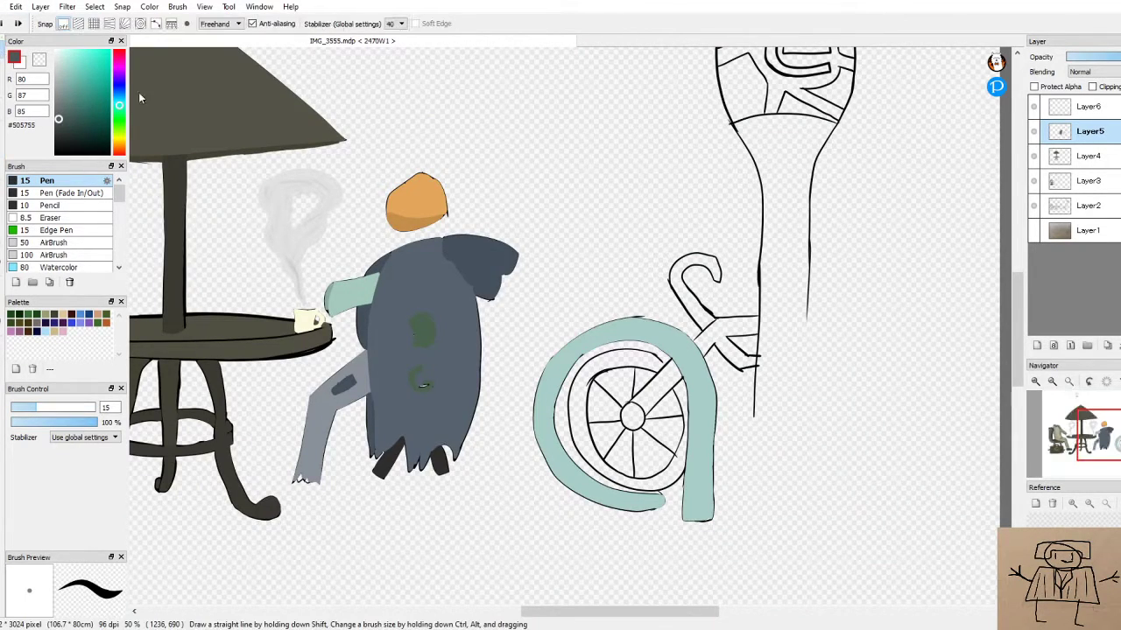
pyautogui.scroll(3, 760, 420)
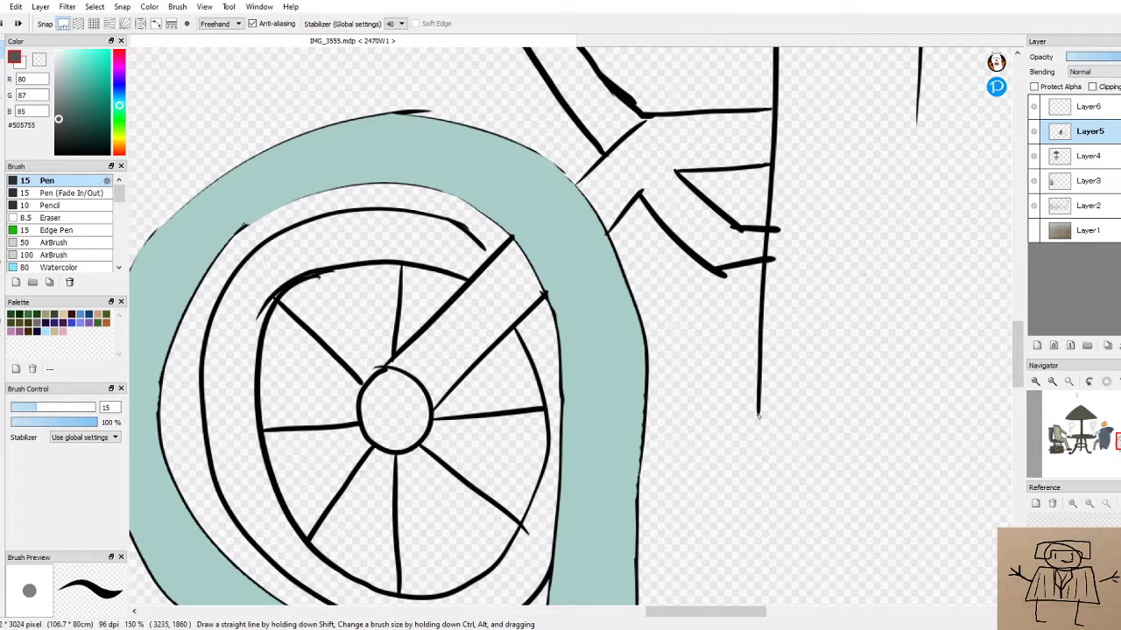
pyautogui.moveTo(788, 391)
pyautogui.mouseDown()
pyautogui.moveTo(906, 267)
pyautogui.moveTo(930, 175)
pyautogui.moveTo(918, 30)
pyautogui.mouseUp()
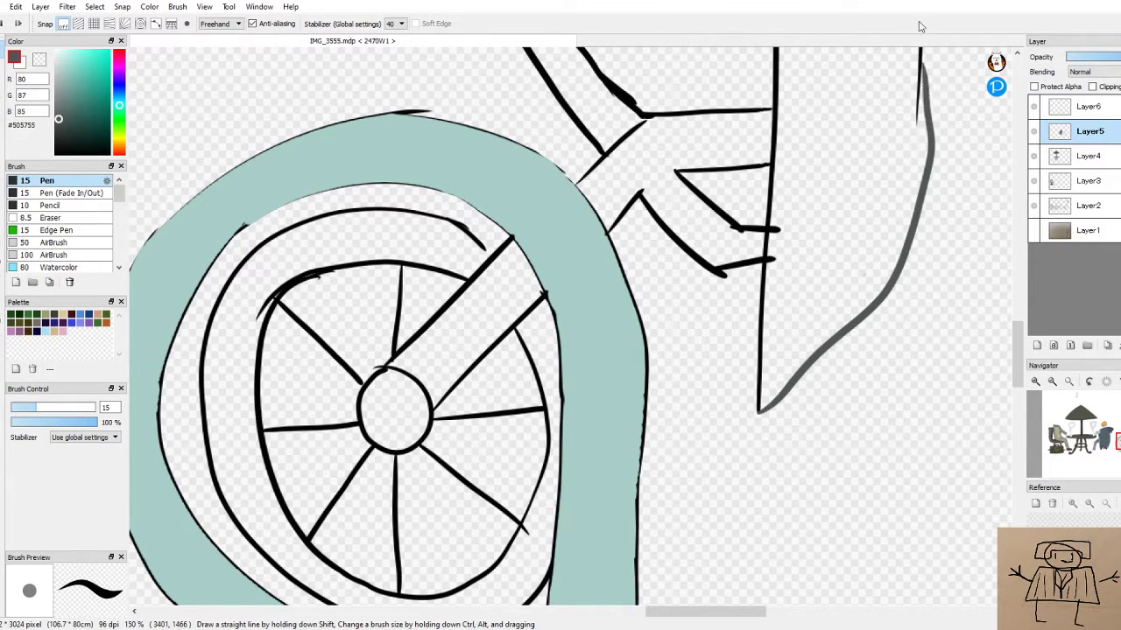
pyautogui.hotkey('ctrl', 'z')
pyautogui.moveTo(912, 119); pyautogui.dragTo(907, 259)
pyautogui.hotkey('ctrl', 'z')
pyautogui.hotkey('ctrl', 'z')
pyautogui.moveTo(917, 128)
pyautogui.mouseDown()
pyautogui.moveTo(904, 207)
pyautogui.moveTo(842, 333)
pyautogui.moveTo(757, 424)
pyautogui.mouseUp()
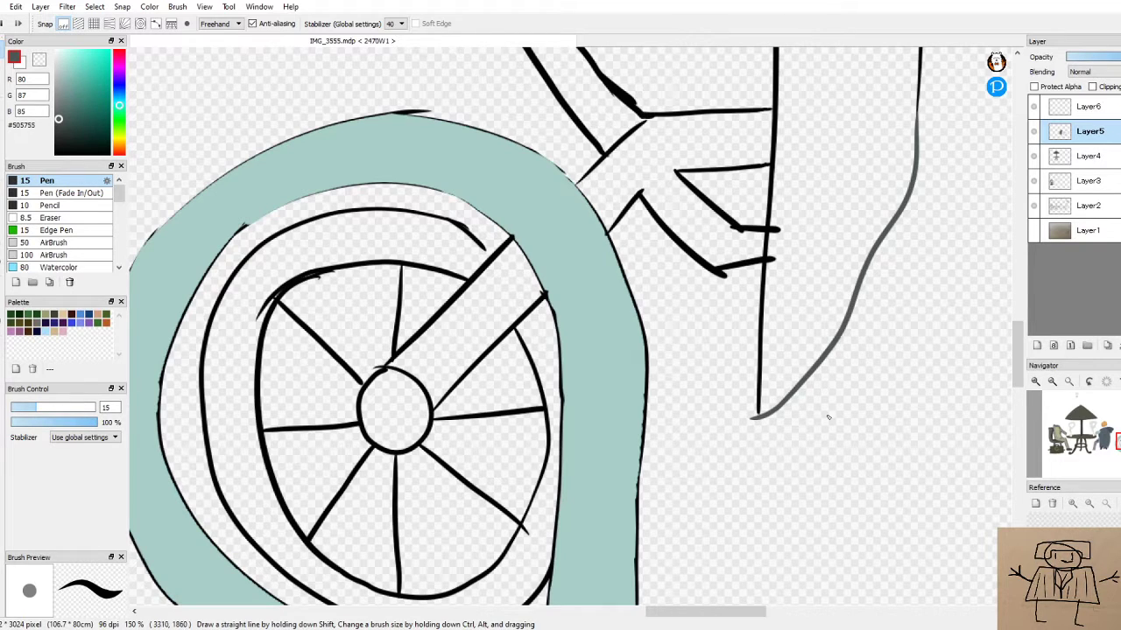
# Fill the closed handle of the tall object with dark grey-green #505755
pyautogui.scroll(-4, 830, 417)
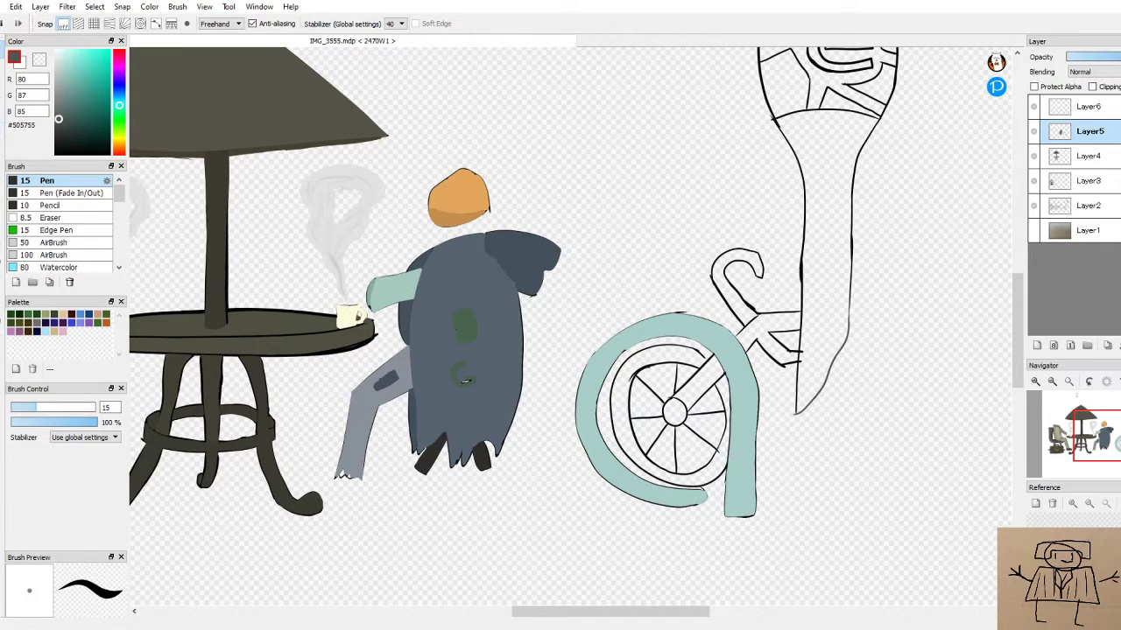
pyautogui.press('g')
pyautogui.click(846, 165)
pyautogui.scroll(-1, 846, 166)
pyautogui.scroll(-1, 845, 165)
# Draw a curved Pen outline closing the open tip above the patterned head with the letter e
pyautogui.scroll(3, 859, 70)
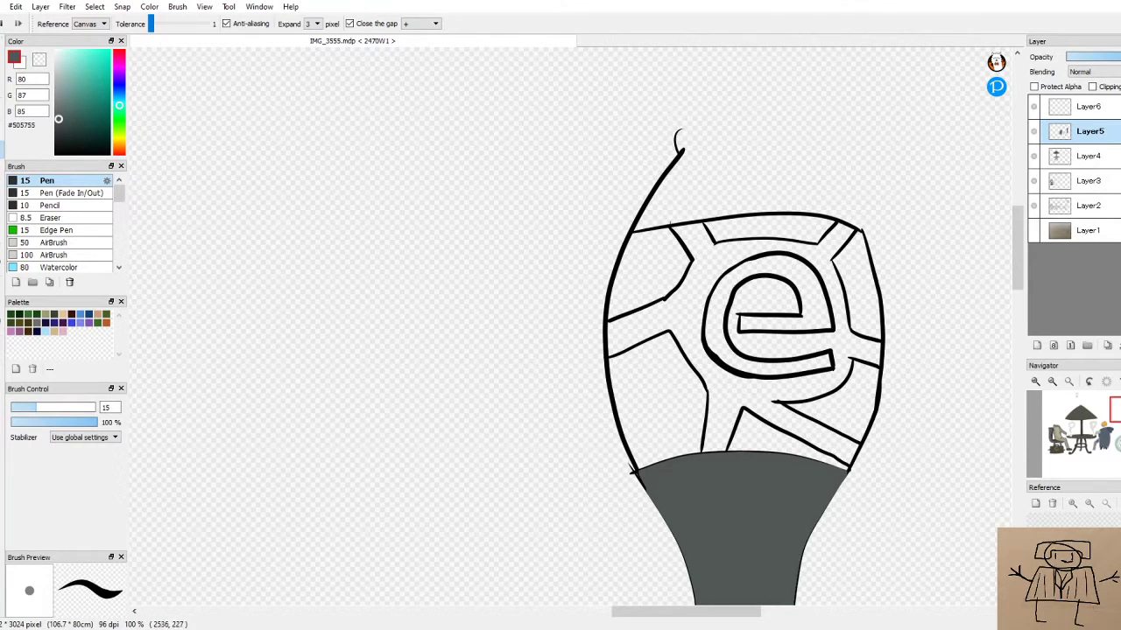
pyautogui.press('b')
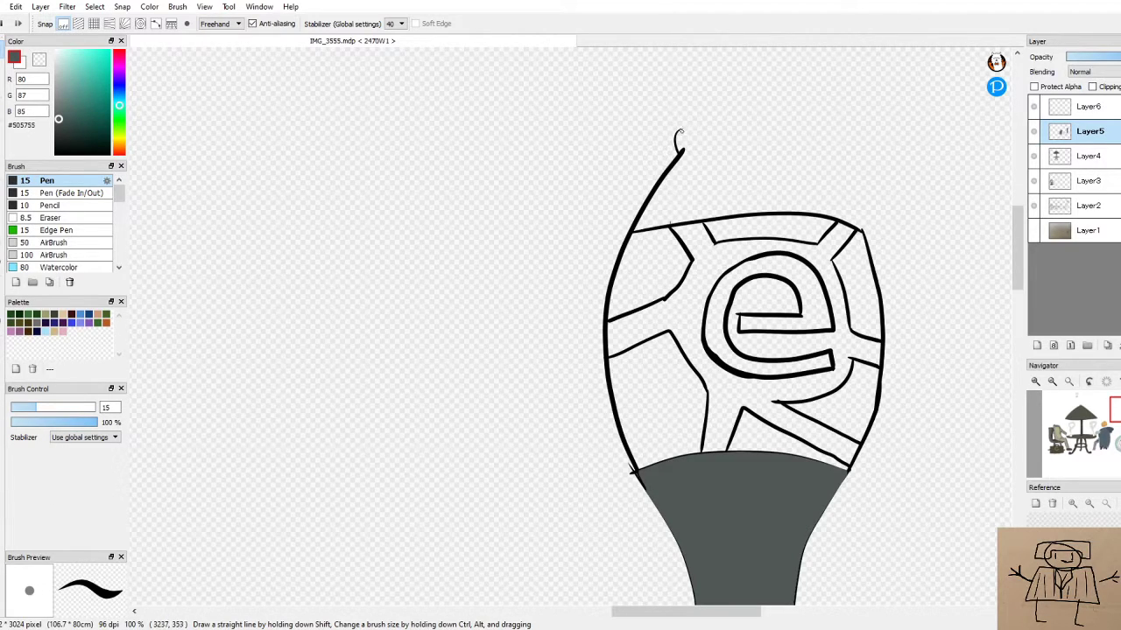
pyautogui.moveTo(760, 136); pyautogui.dragTo(831, 163)
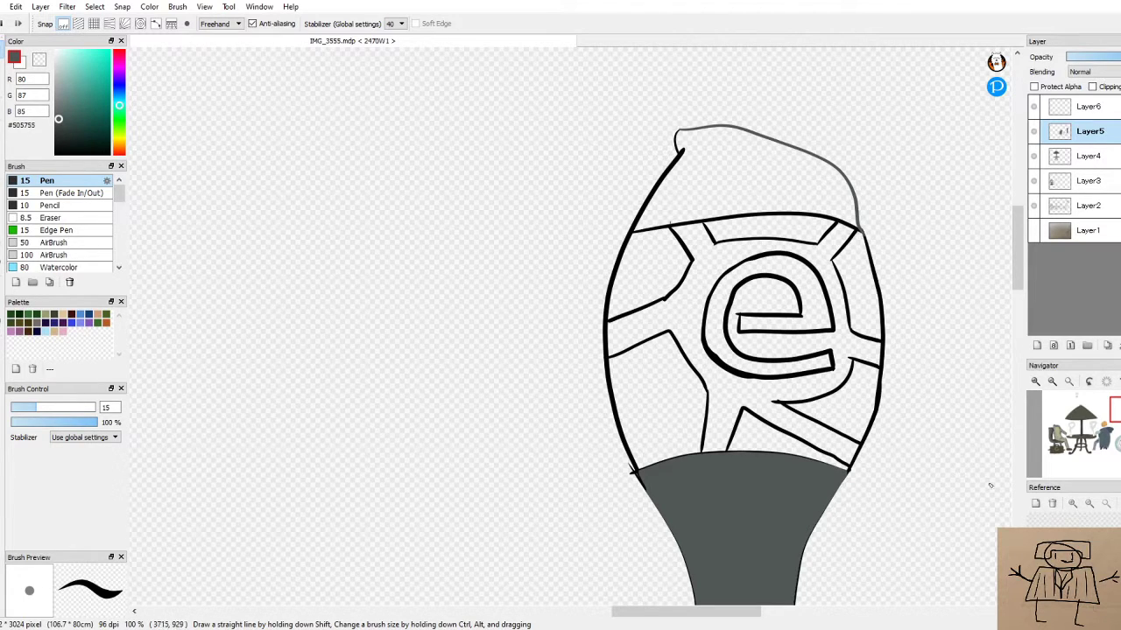
pyautogui.scroll(-3, 989, 491)
pyautogui.scroll(2, 902, 461)
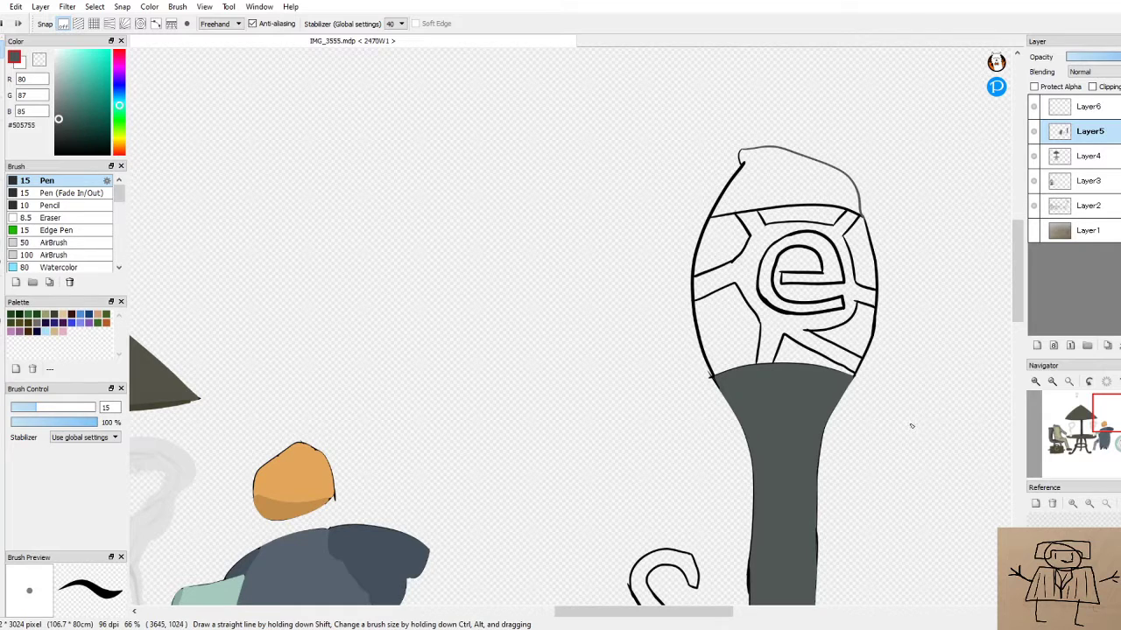
pyautogui.scroll(-4, 908, 412)
pyautogui.scroll(2, 906, 390)
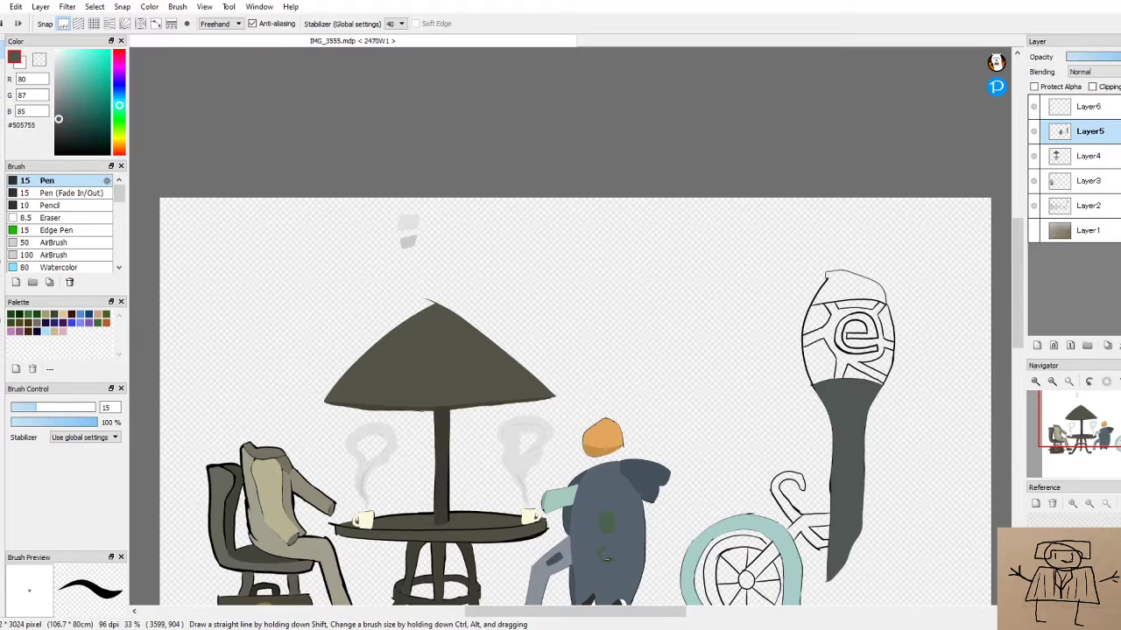
# Fill the closed tip above the patterned head with dark grey-green #505755
pyautogui.press('g')
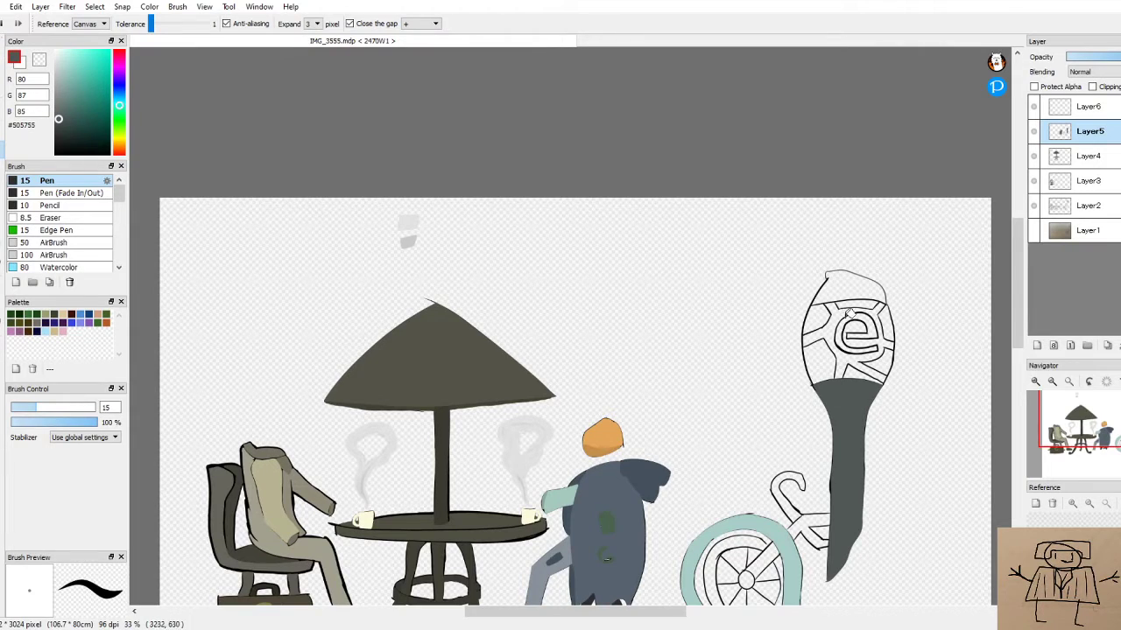
pyautogui.click(858, 285)
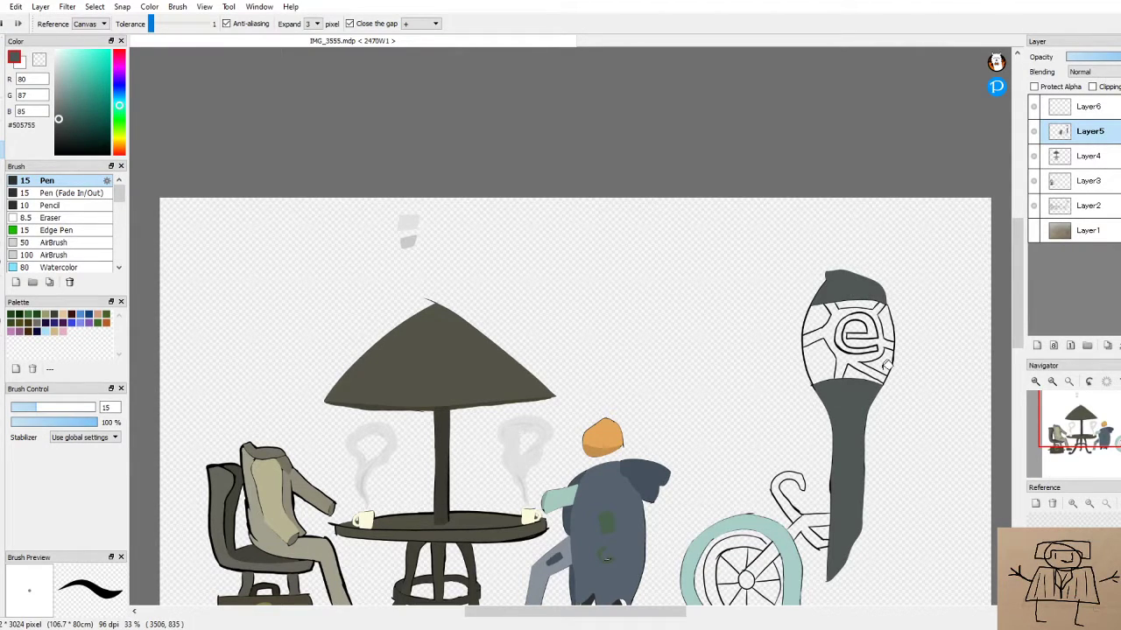
# Try filling the web-like pattern around the letter e with orange-brown #C5822F, then undo the fill
pyautogui.scroll(-1, 887, 367)
pyautogui.scroll(2, 895, 390)
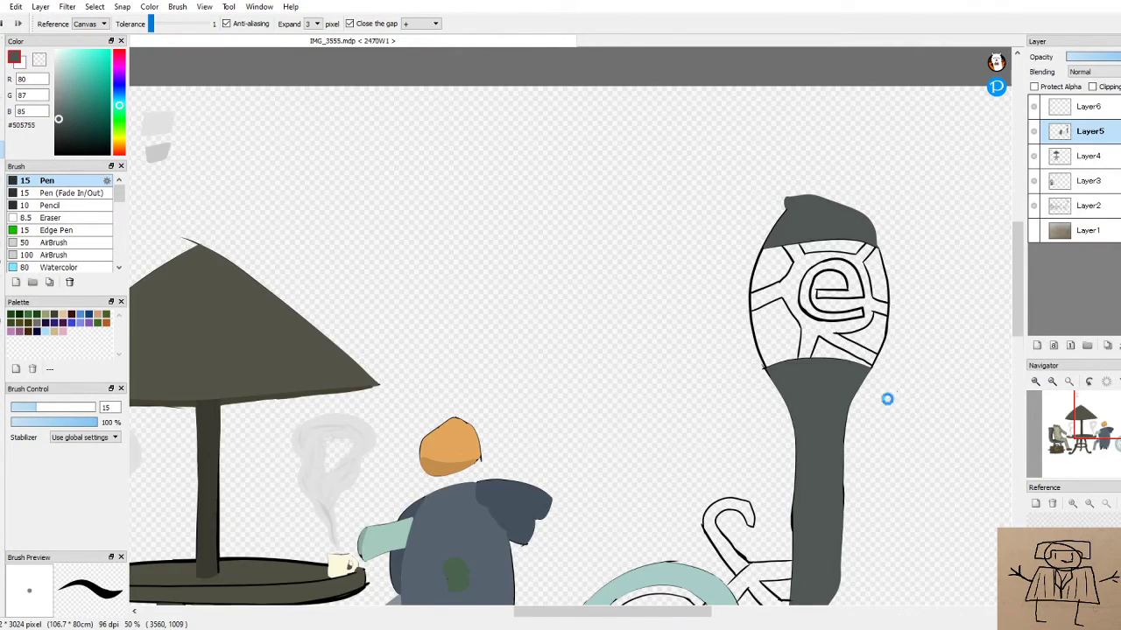
pyautogui.scroll(-2, 892, 394)
pyautogui.scroll(1, 1013, 293)
pyautogui.scroll(-1, 1012, 293)
pyautogui.scroll(3, 846, 321)
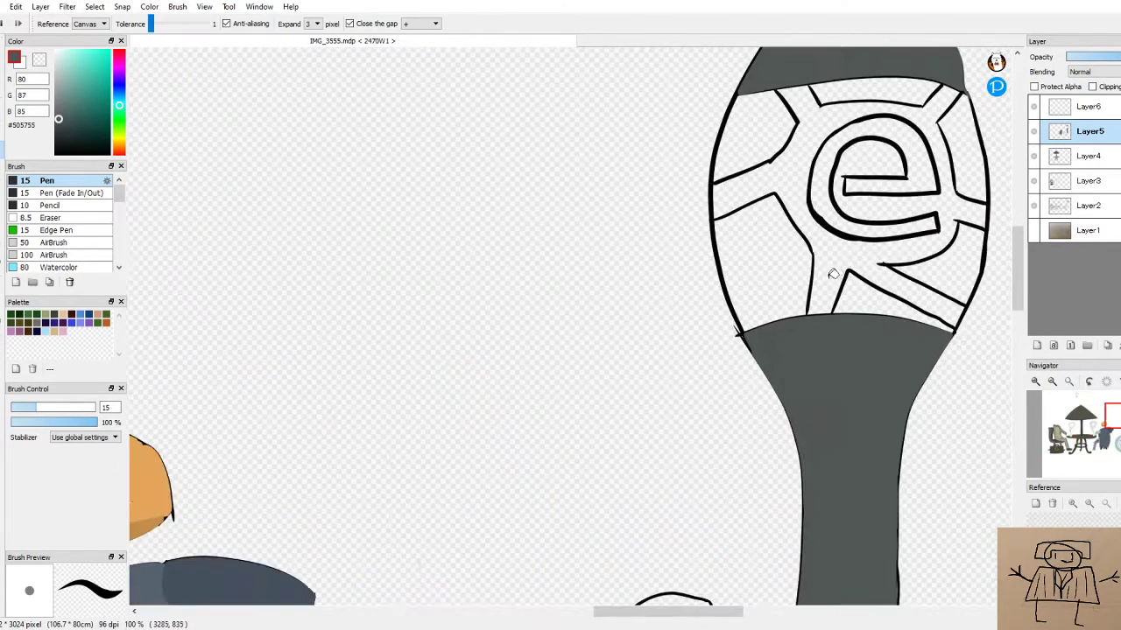
pyautogui.click(120, 147)
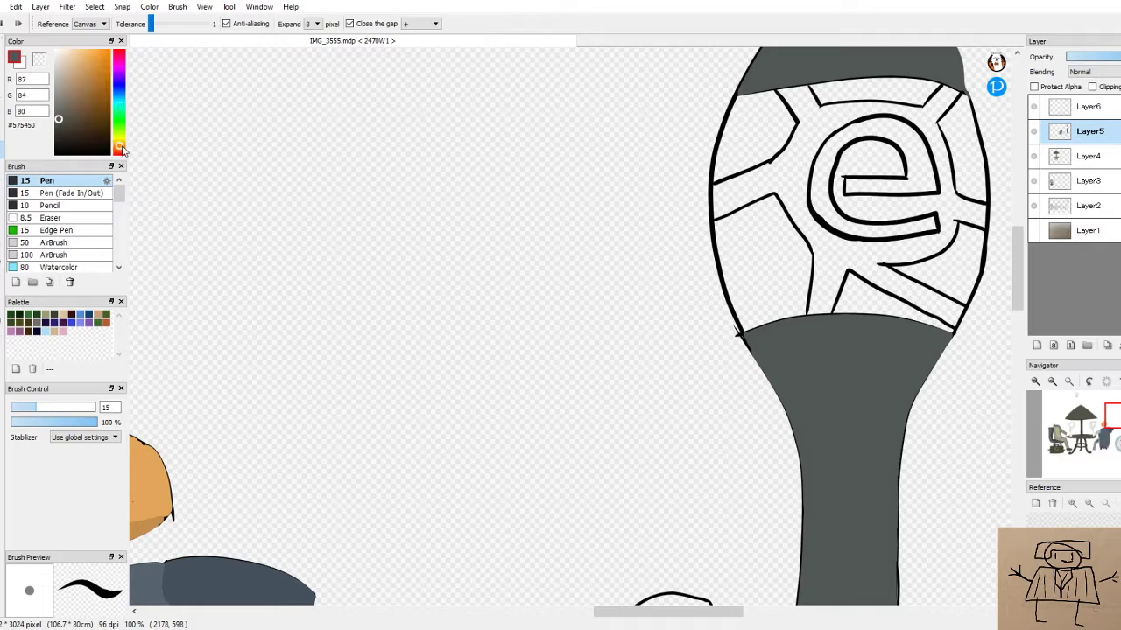
pyautogui.moveTo(52, 103)
pyautogui.mouseDown()
pyautogui.moveTo(69, 78)
pyautogui.moveTo(77, 99)
pyautogui.moveTo(87, 89)
pyautogui.mouseUp()
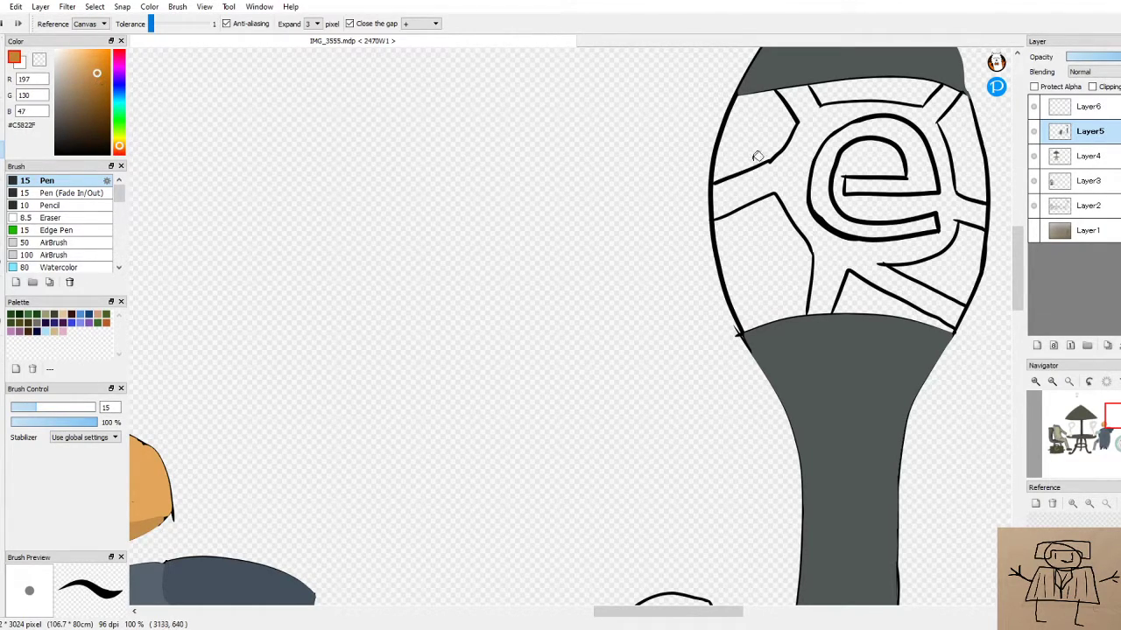
pyautogui.click(804, 154)
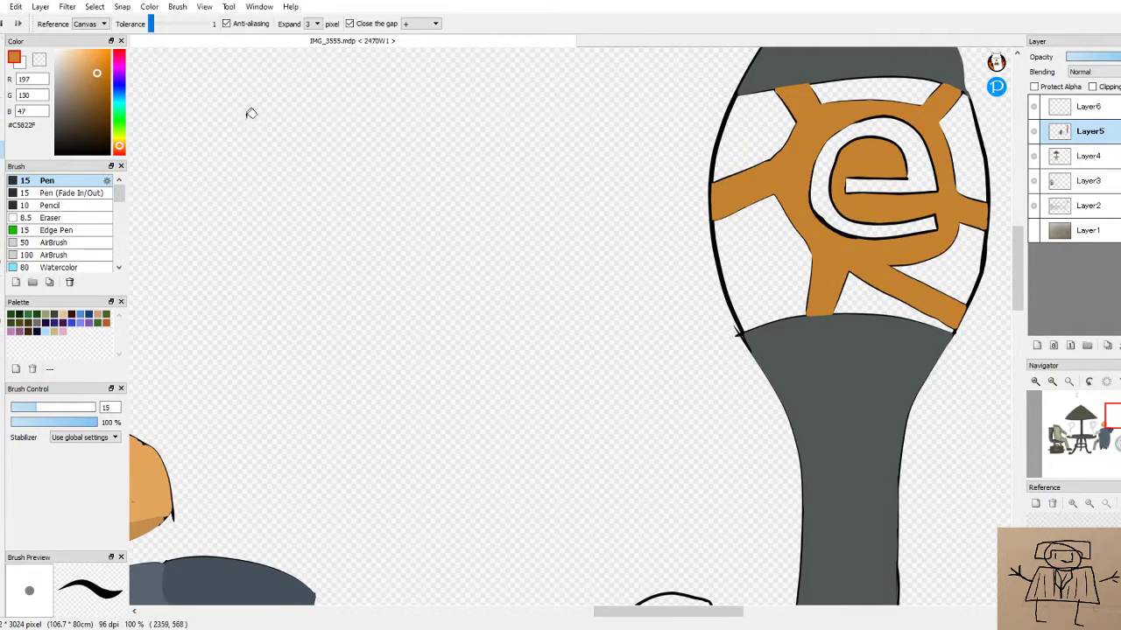
pyautogui.hotkey('ctrl', 'z')
# Choose muted tan #BE935E and fill the web-like pattern around and inside the letter e
pyautogui.click(75, 87)
pyautogui.moveTo(75, 86); pyautogui.dragTo(82, 76)
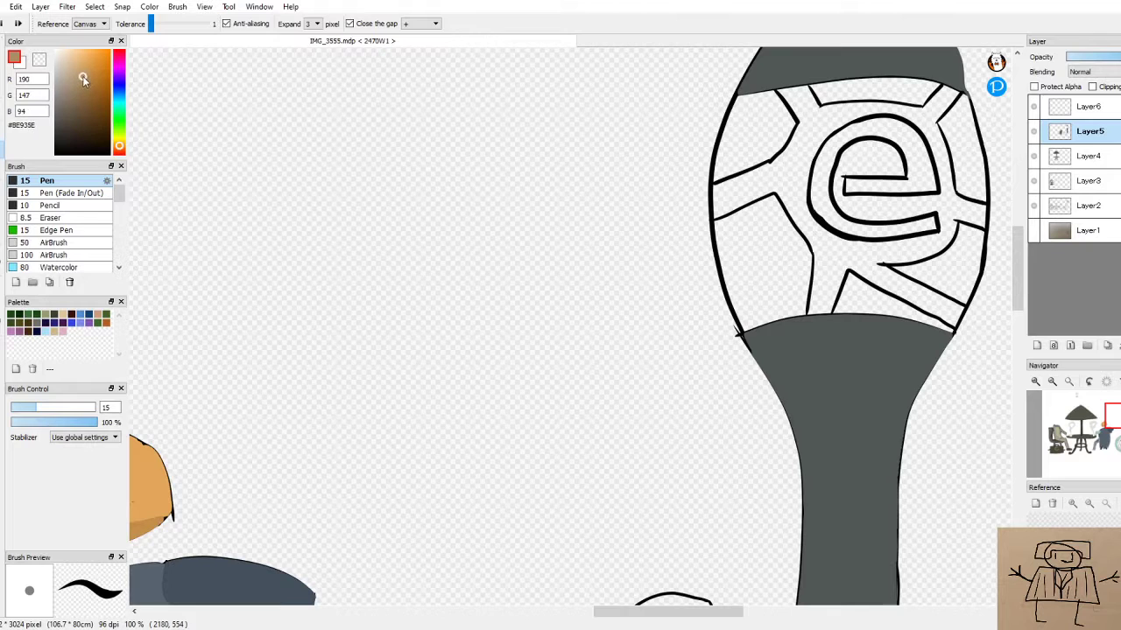
pyautogui.click(806, 171)
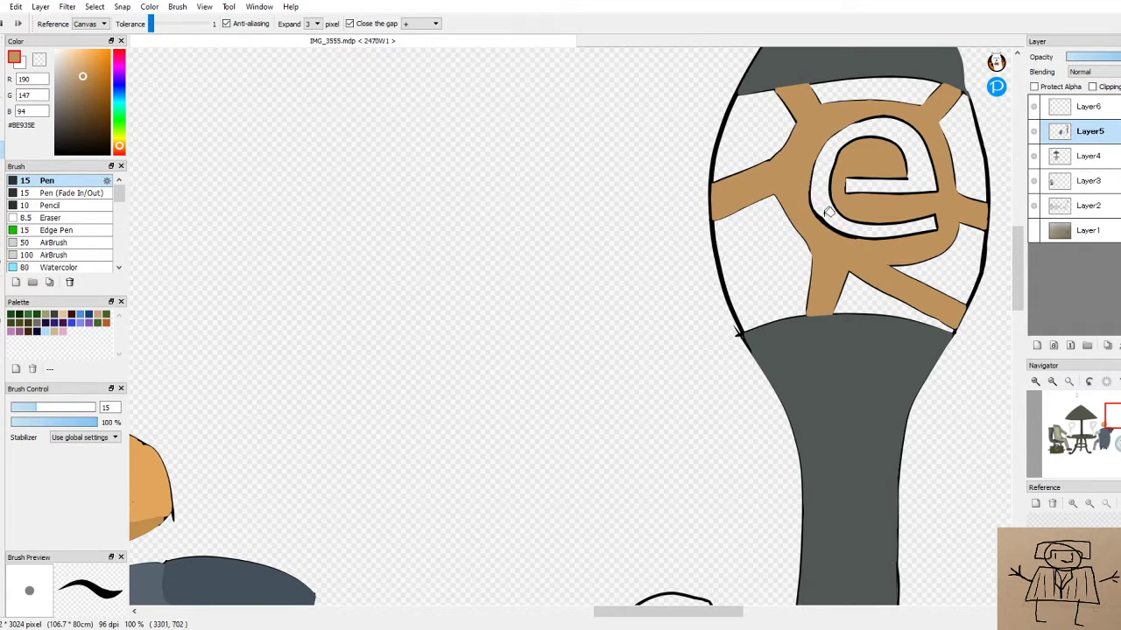
# Try filling the letter e with dark grey-green #505755 sampled from the handle, then undo the fill
pyautogui.scroll(-3, 830, 201)
pyautogui.scroll(-1, 839, 222)
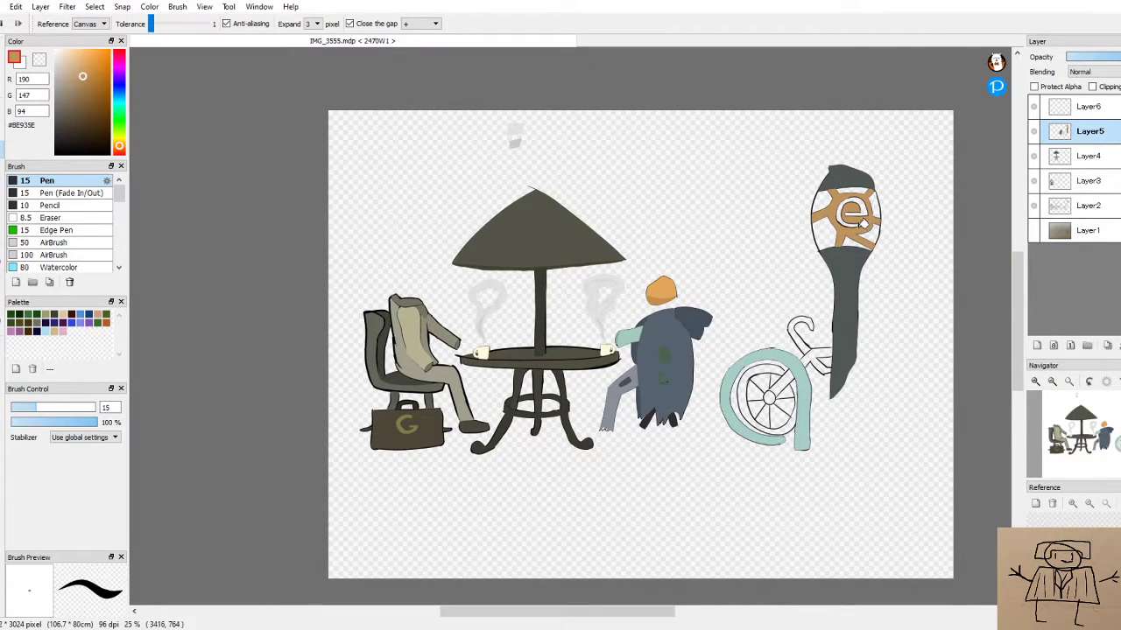
pyautogui.scroll(6, 863, 223)
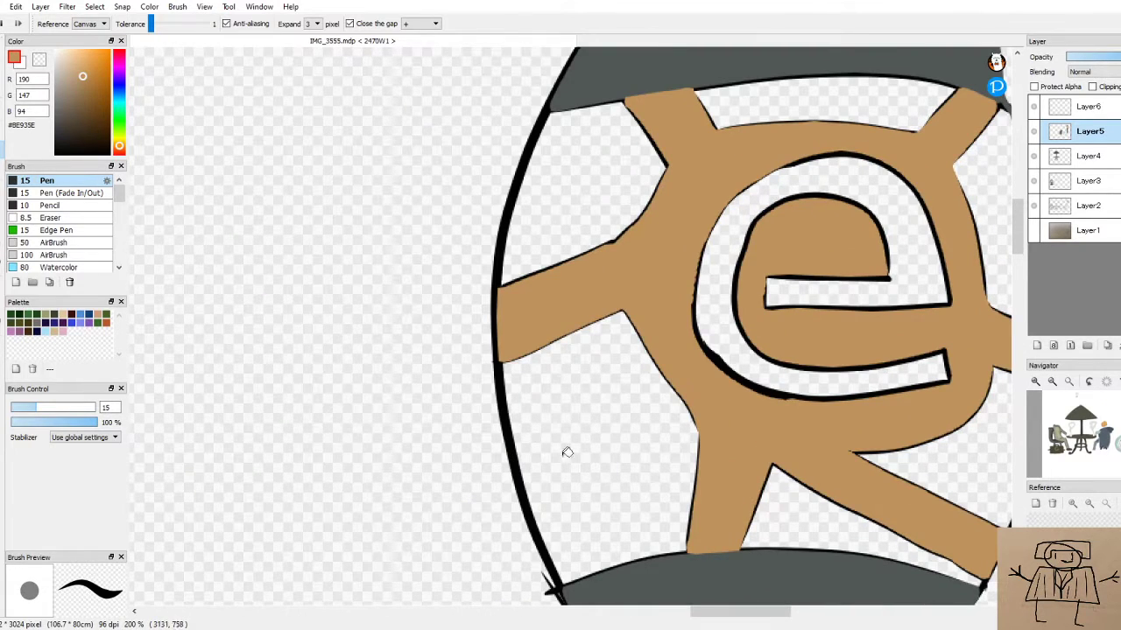
pyautogui.keyDown('alt'); pyautogui.click(703, 579); pyautogui.keyUp('alt')
pyautogui.click(712, 257)
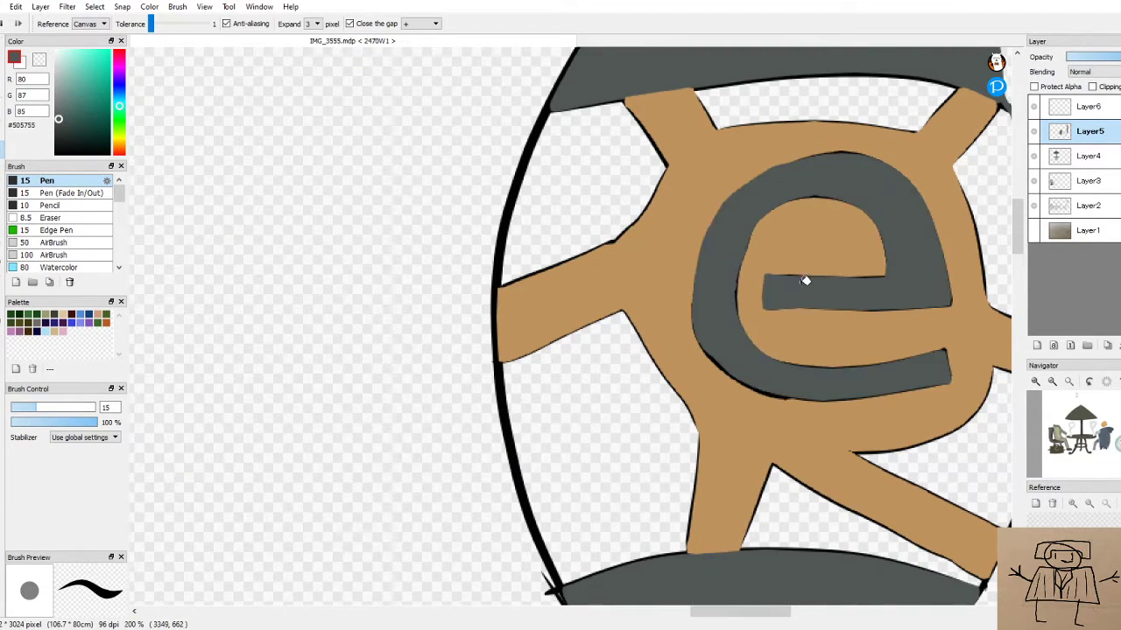
pyautogui.scroll(-6, 804, 281)
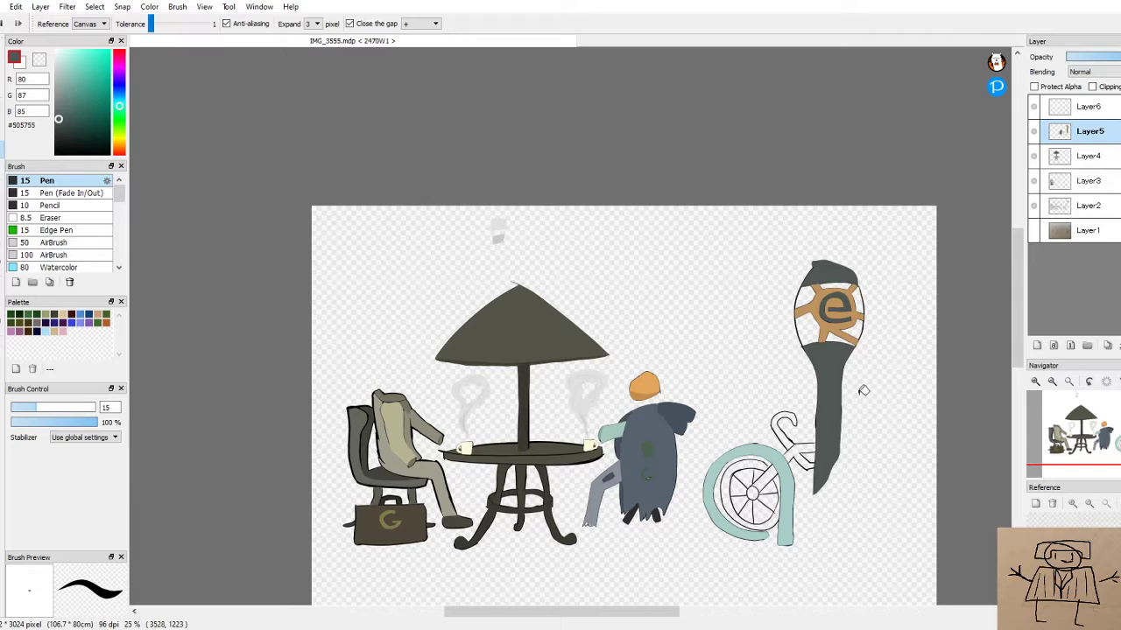
pyautogui.hotkey('ctrl', 'z')
# Try several yellow fills on the patterned head, ending with pale yellow #E8E69E on the letter e
pyautogui.scroll(2, 799, 315)
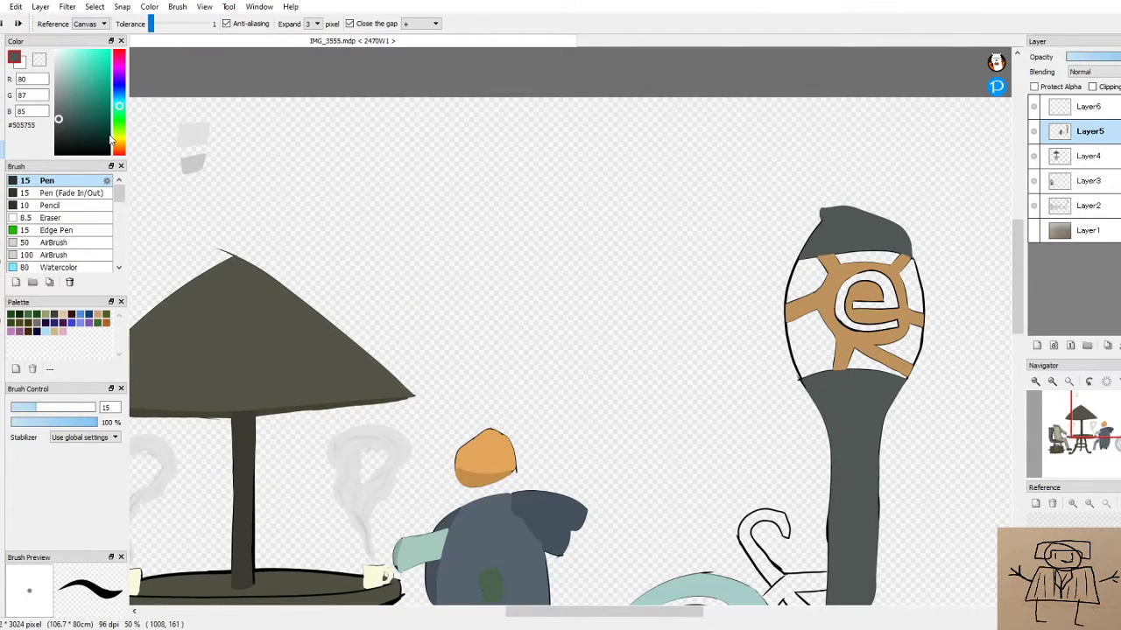
pyautogui.click(119, 138)
pyautogui.moveTo(63, 109); pyautogui.dragTo(74, 76)
pyautogui.click(849, 307)
pyautogui.hotkey('ctrl', 'z')
pyautogui.click(72, 60)
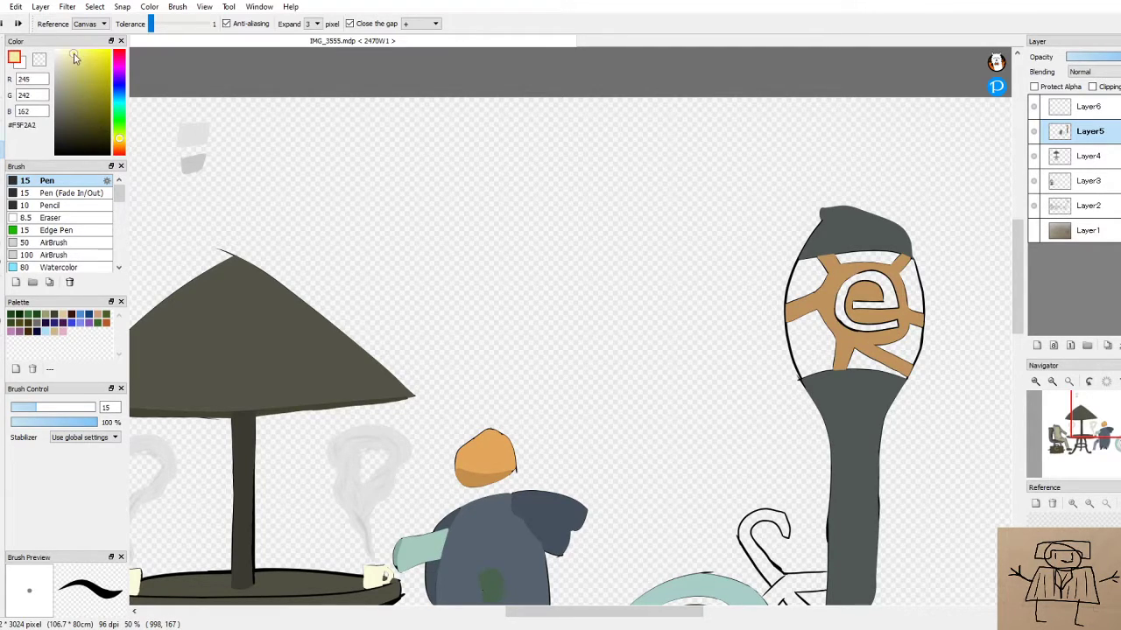
pyautogui.click(815, 324)
pyautogui.hotkey('ctrl', 'z')
pyautogui.click(846, 292)
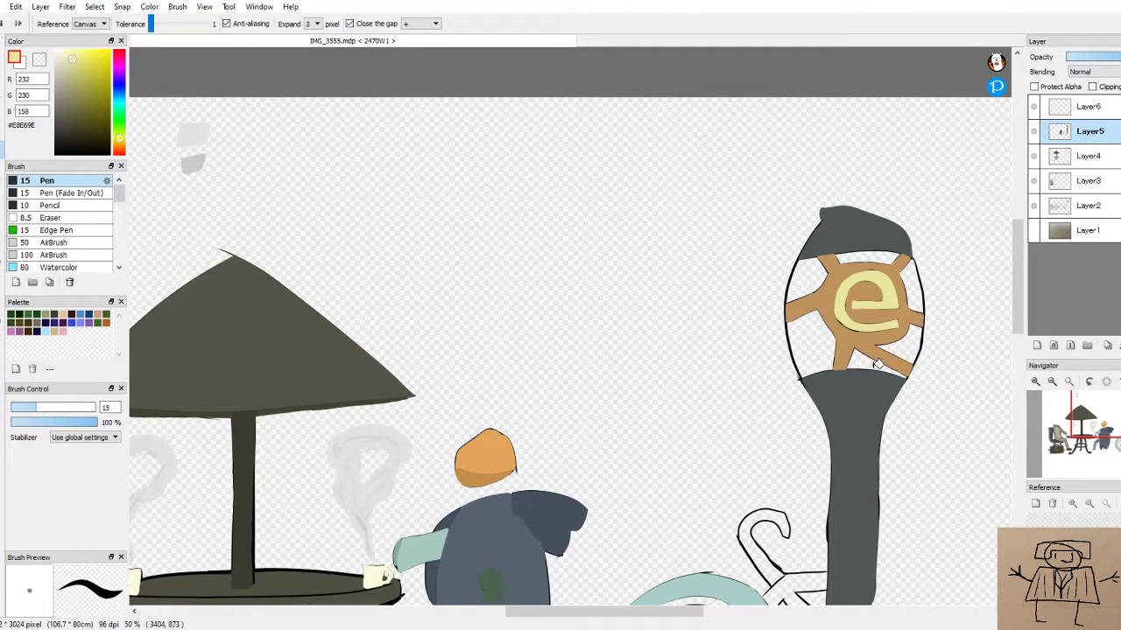
# Choose yellow #E3E078 and fill all the gaps between the tan bands of the patterned head, plus the letter e
pyautogui.click(80, 62)
pyautogui.click(814, 343)
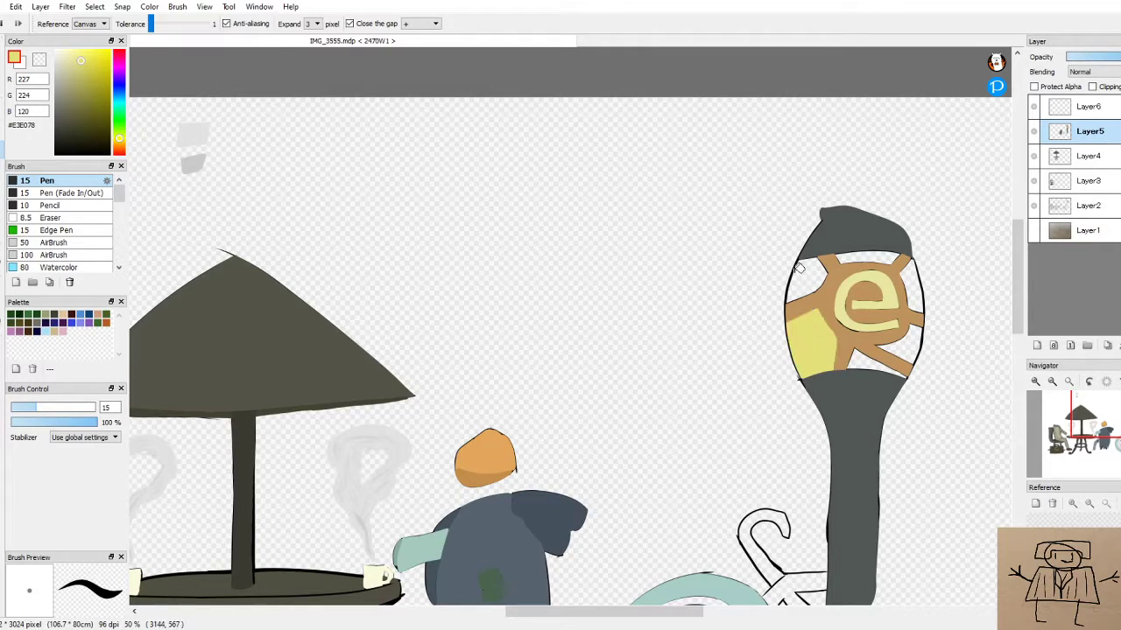
pyautogui.click(798, 267)
pyautogui.click(916, 298)
pyautogui.click(911, 345)
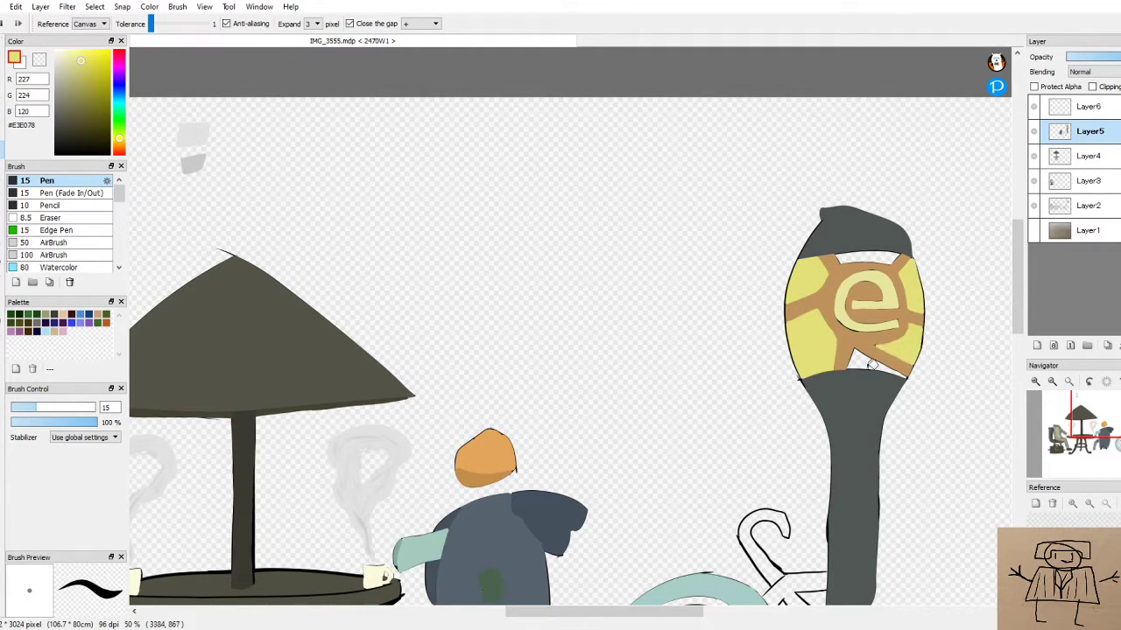
pyautogui.click(863, 366)
pyautogui.click(863, 257)
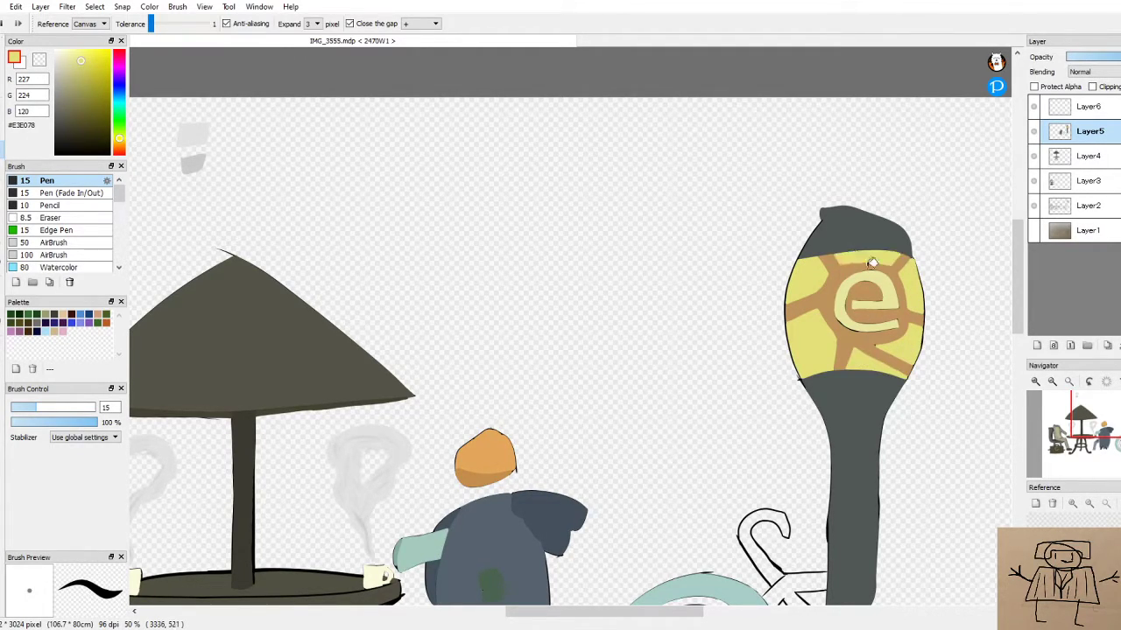
pyautogui.click(849, 298)
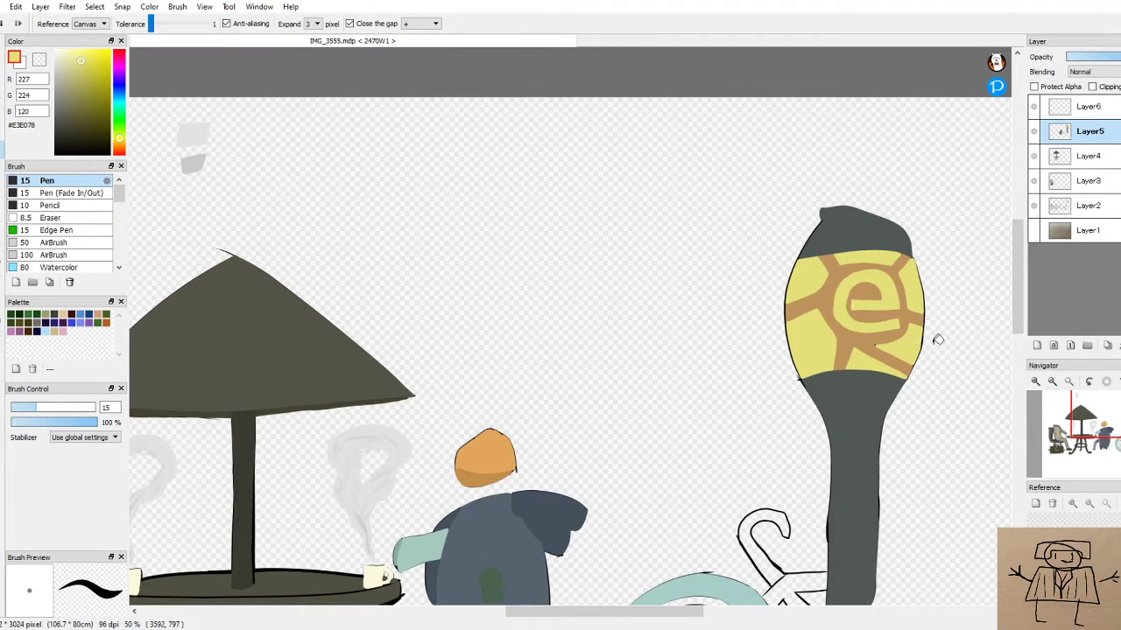
# Examine the right figure's coat and torn trouser leg, the wheeled object and the whole scene for areas still needing colour
pyautogui.scroll(-3, 942, 347)
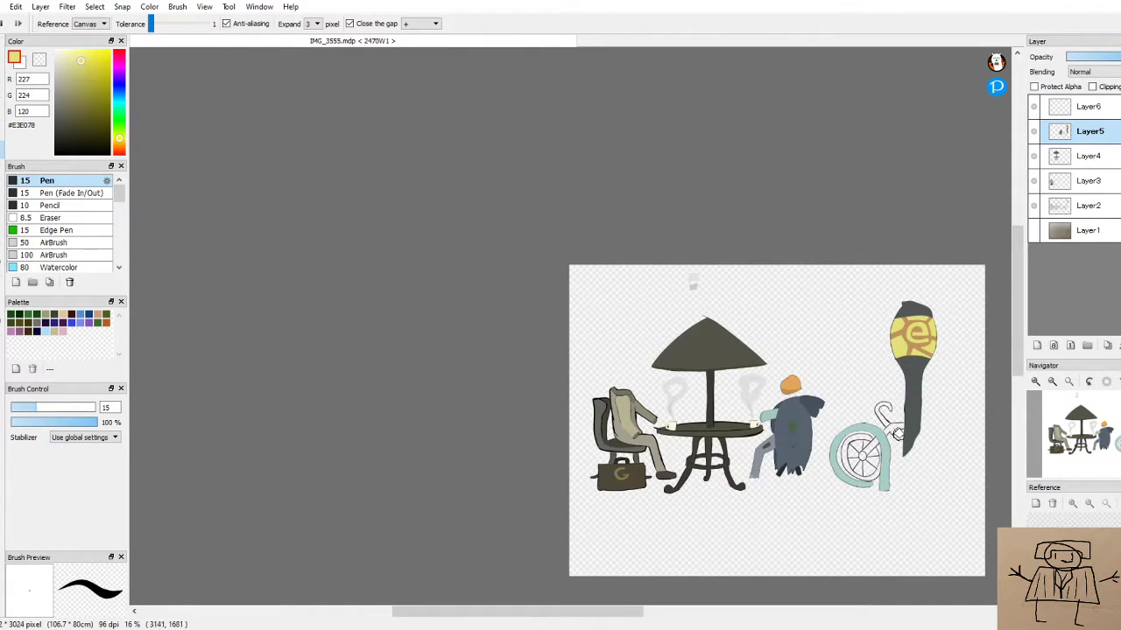
pyautogui.scroll(3, 896, 335)
pyautogui.scroll(-3, 959, 331)
pyautogui.scroll(3, 918, 331)
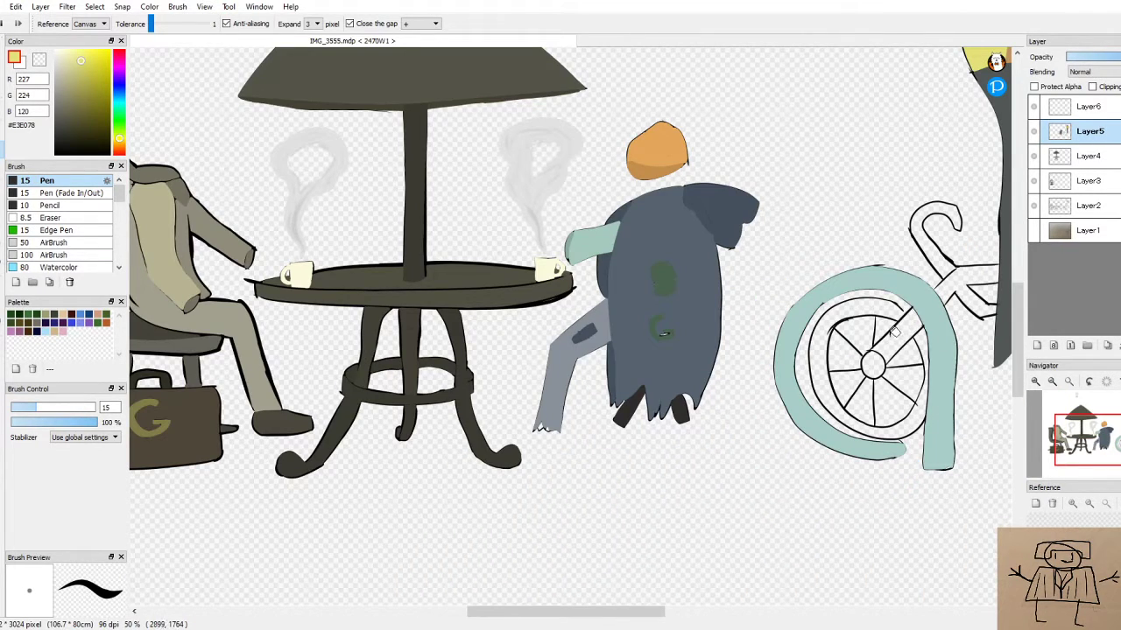
pyautogui.scroll(2, 874, 326)
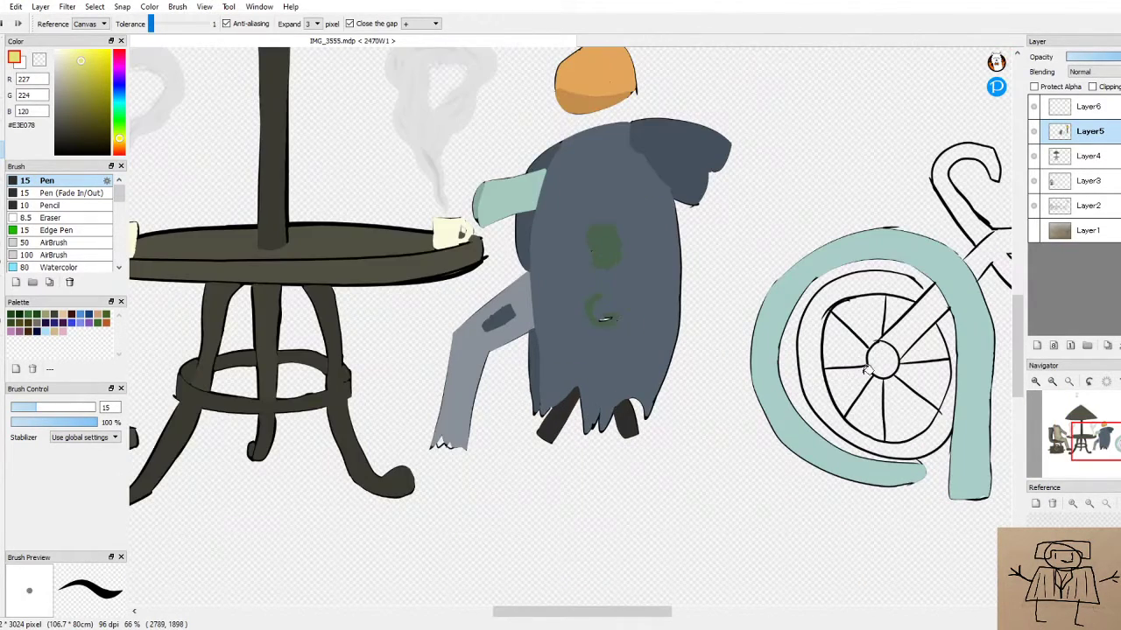
pyautogui.scroll(1, 877, 342)
pyautogui.scroll(-2, 872, 341)
pyautogui.scroll(1, 502, 319)
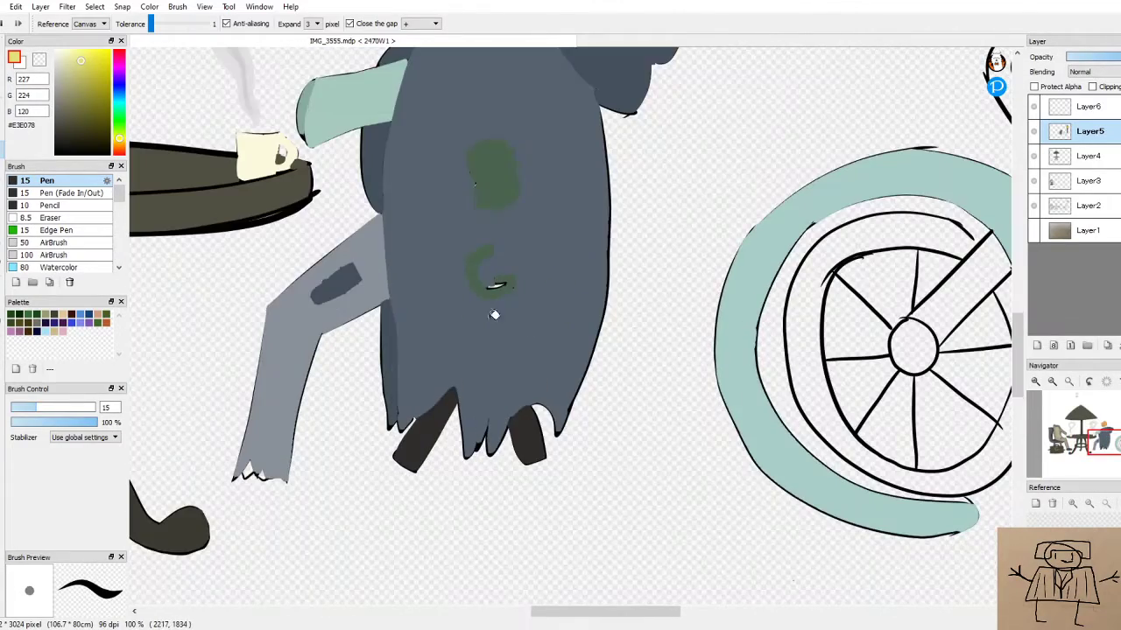
pyautogui.scroll(1, 839, 343)
pyautogui.scroll(-2, 819, 331)
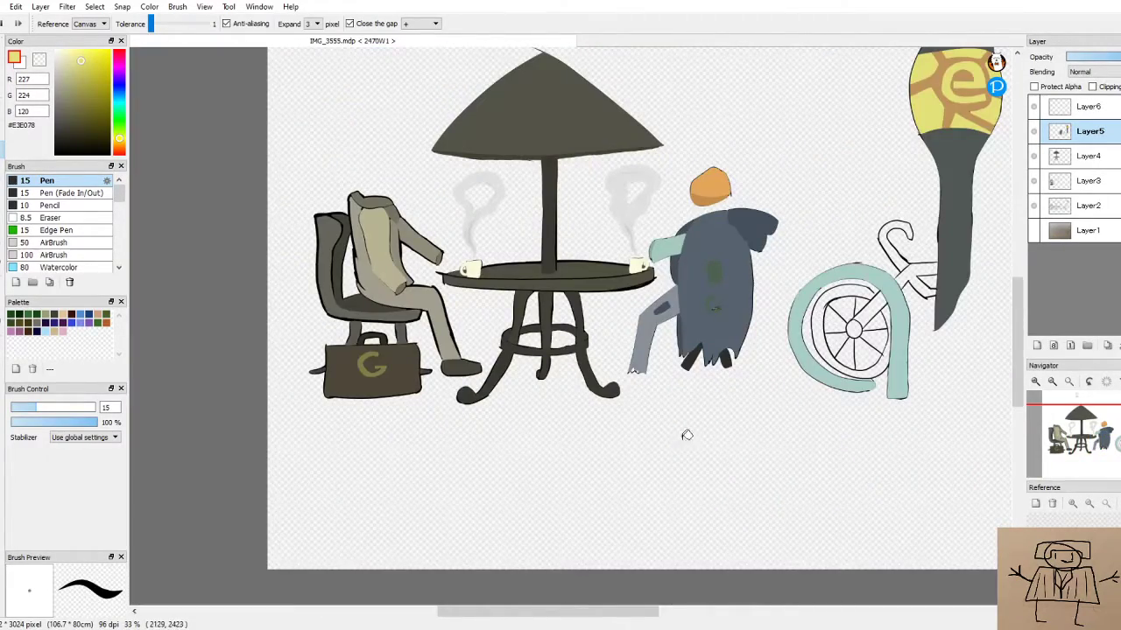
pyautogui.scroll(1, 632, 359)
pyautogui.scroll(3, 678, 258)
pyautogui.scroll(-2, 682, 257)
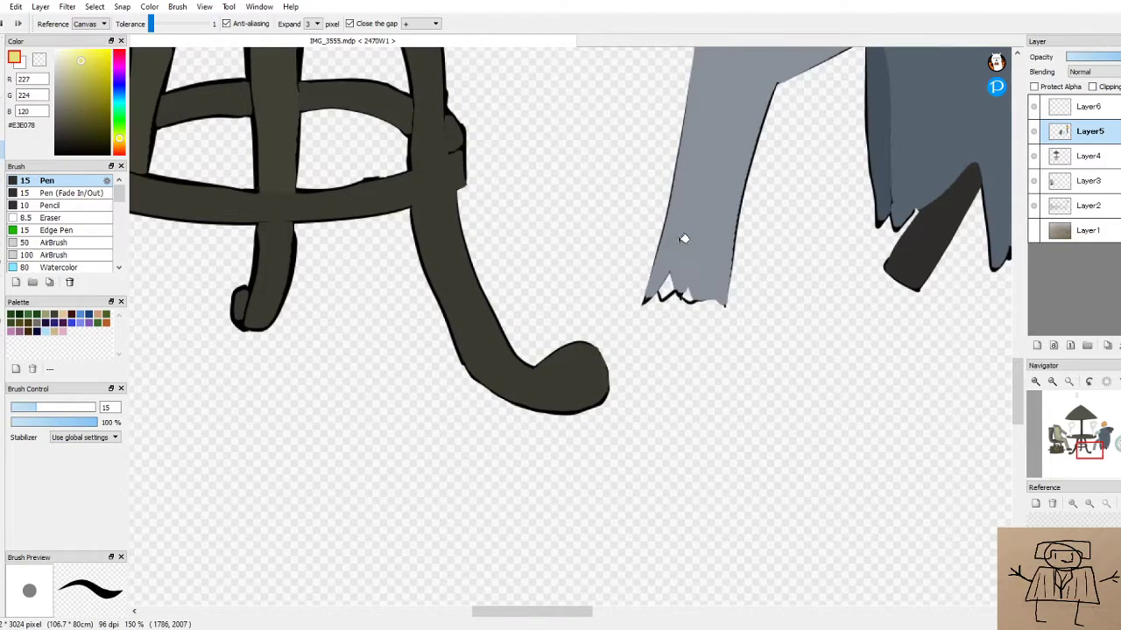
pyautogui.scroll(-4, 817, 268)
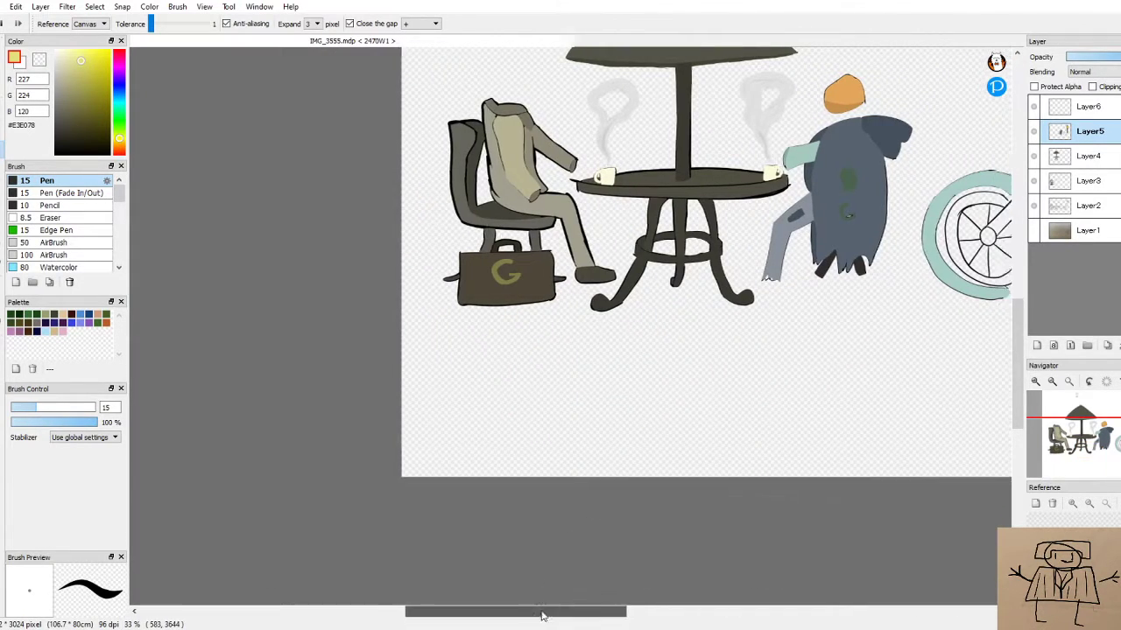
pyautogui.moveTo(538, 618); pyautogui.dragTo(581, 605)
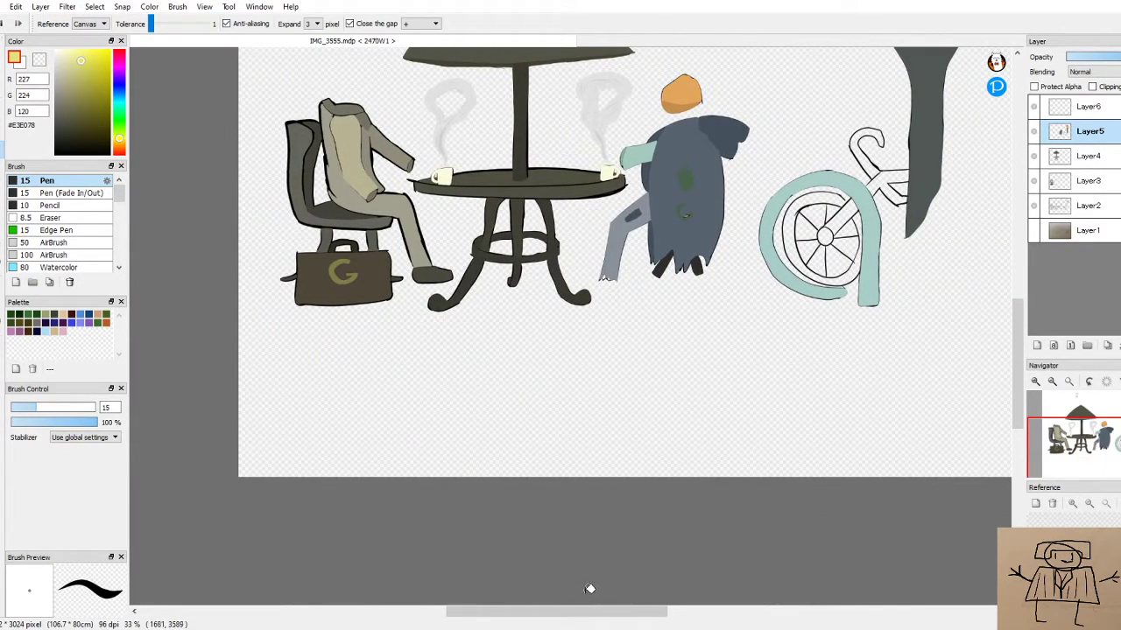
pyautogui.scroll(-3, 589, 588)
pyautogui.scroll(3, 708, 525)
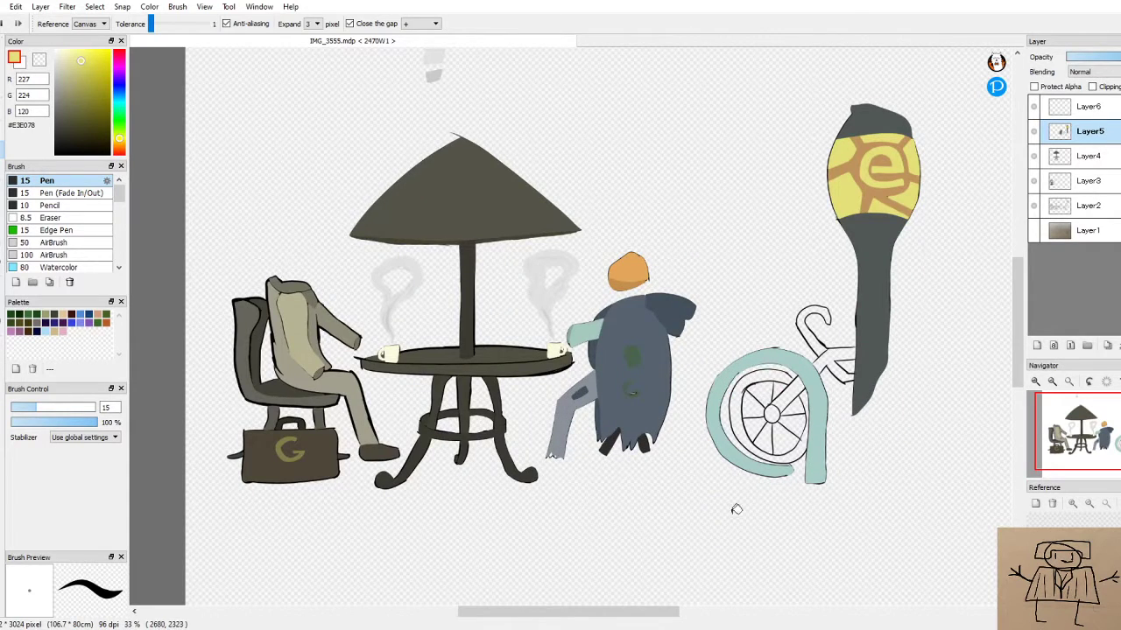
# Try filling the wheel's tyre with near-black #2F2D2C sampled from the right figure's dark leg, then undo the fill
pyautogui.scroll(3, 760, 495)
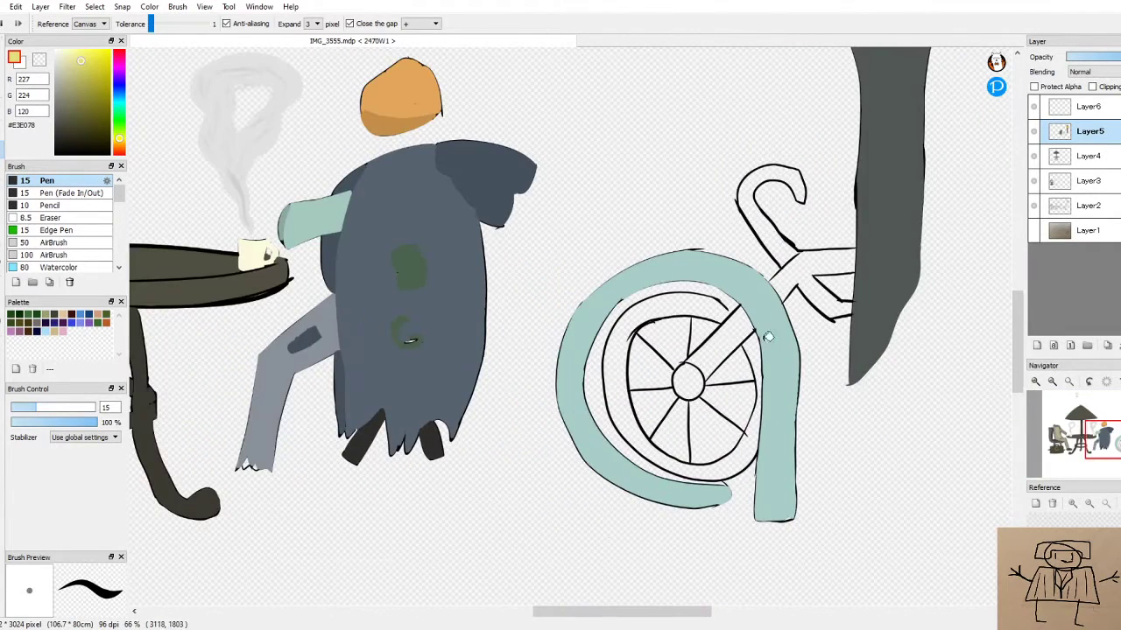
pyautogui.click(66, 138)
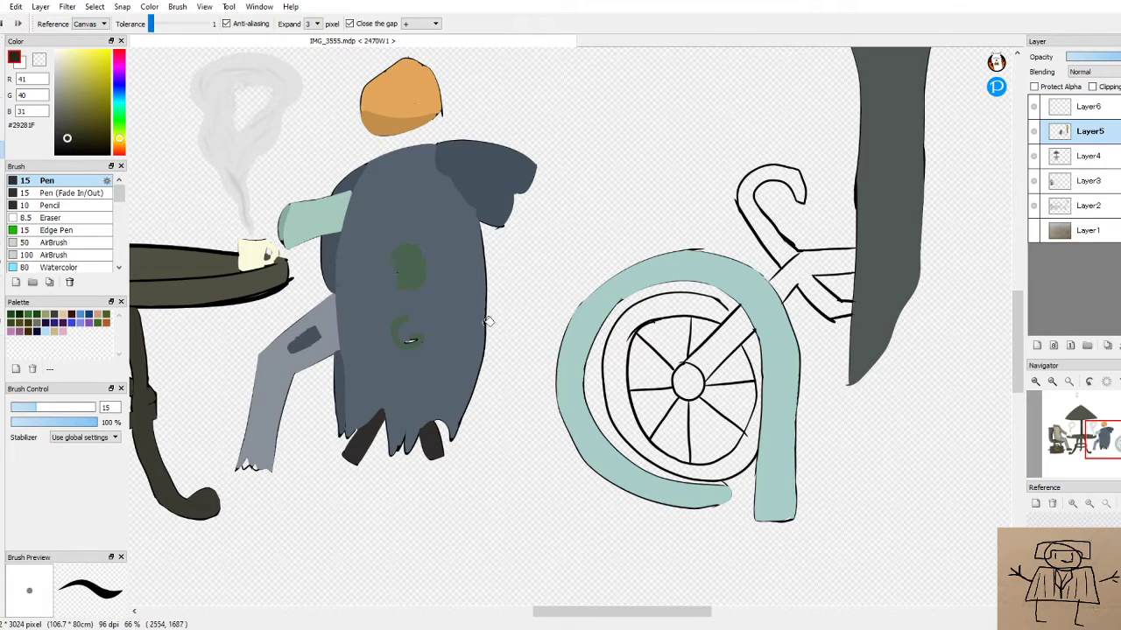
pyautogui.keyDown('alt'); pyautogui.click(386, 441); pyautogui.keyUp('alt')
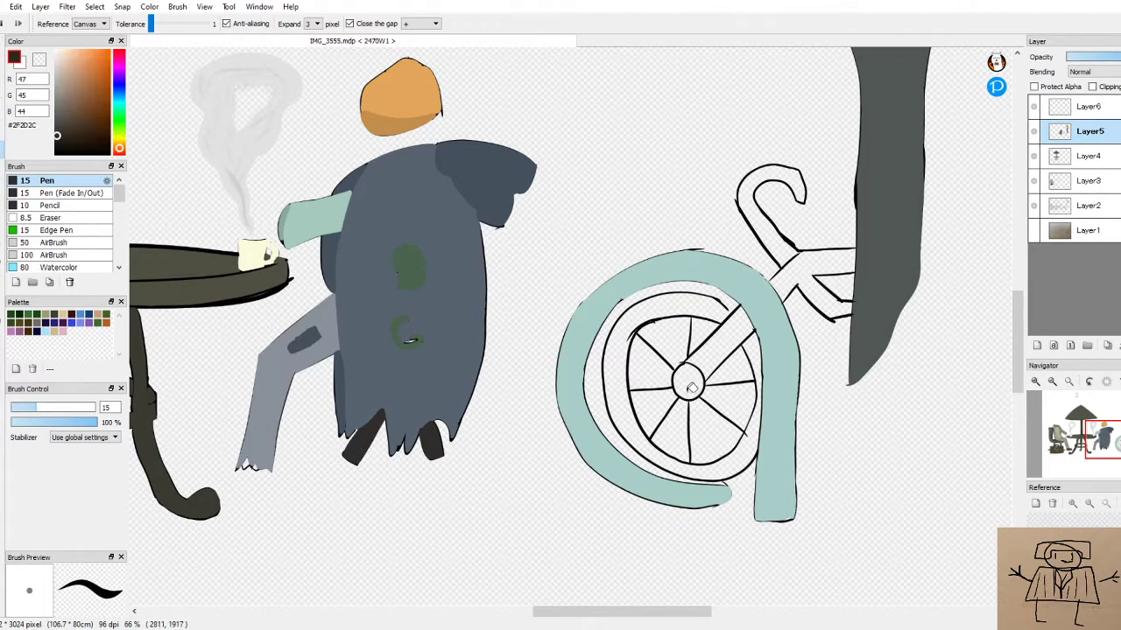
pyautogui.click(619, 346)
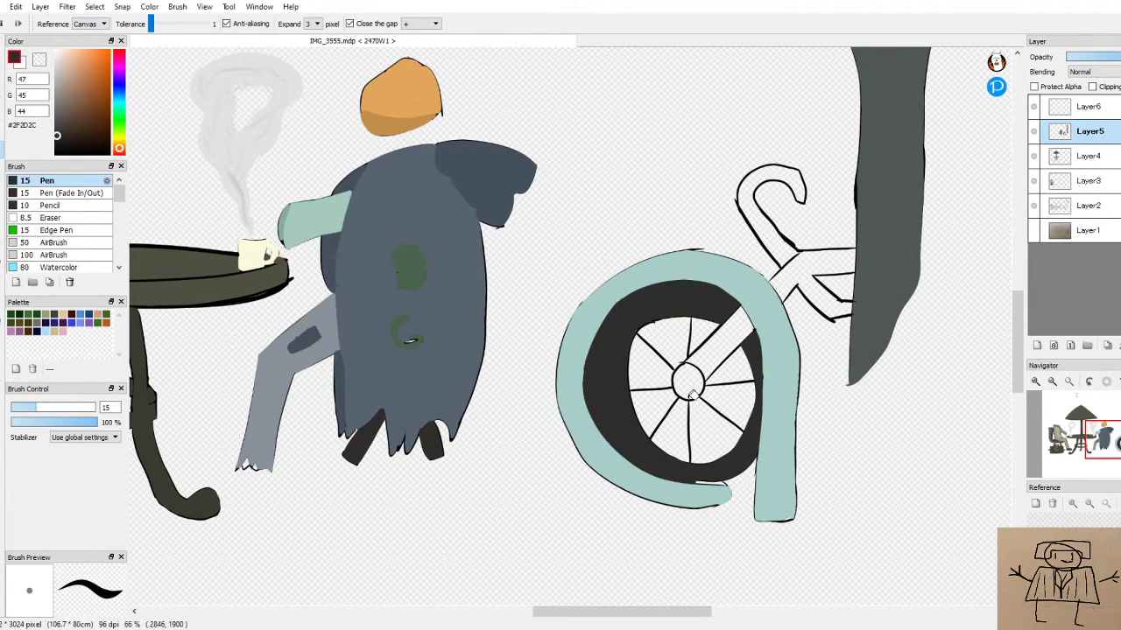
pyautogui.hotkey('ctrl', 'z')
# Close the gap between the tyre's outer outline and the upper fork line with a short near-black pen stroke
pyautogui.scroll(1, 717, 411)
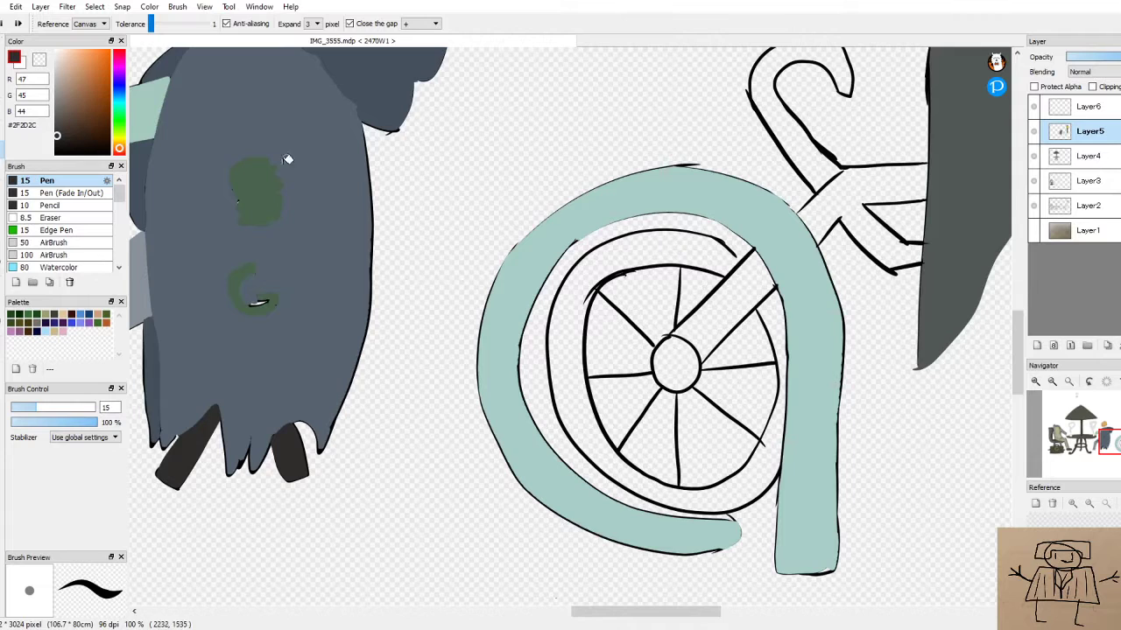
pyautogui.press('b')
pyautogui.scroll(2, 705, 224)
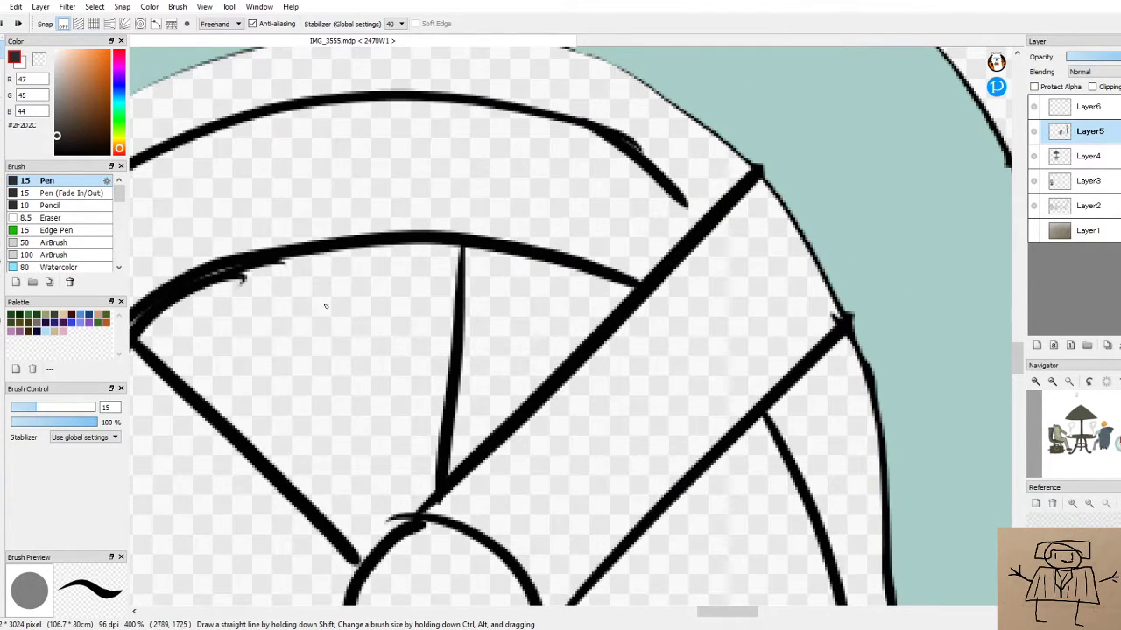
pyautogui.moveTo(680, 195); pyautogui.dragTo(698, 233)
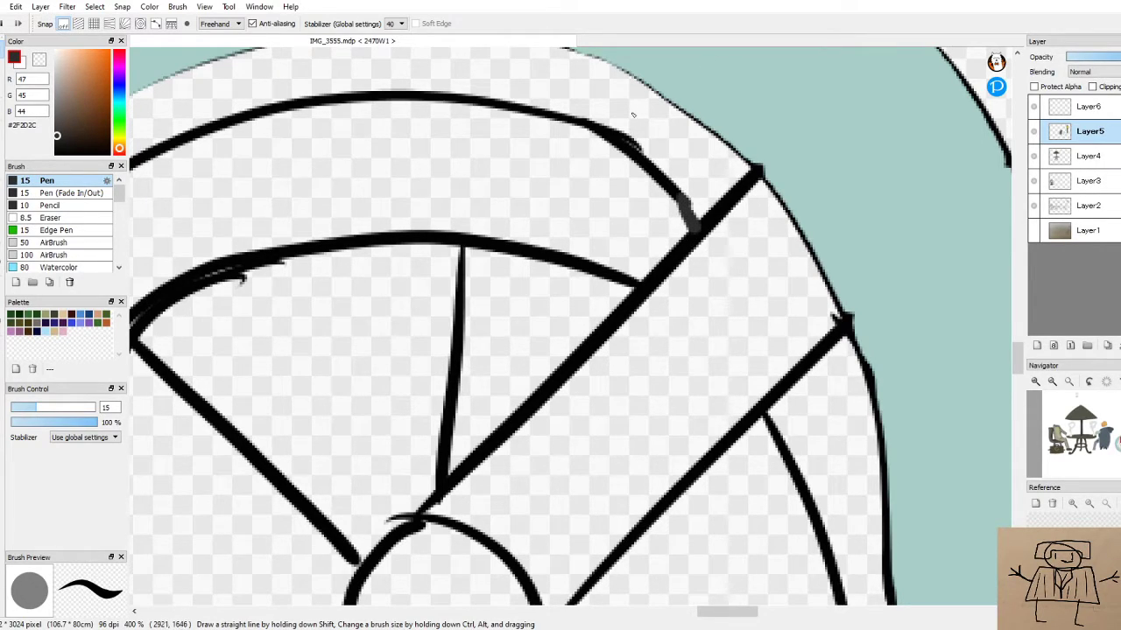
pyautogui.hotkey('ctrl', 'z')
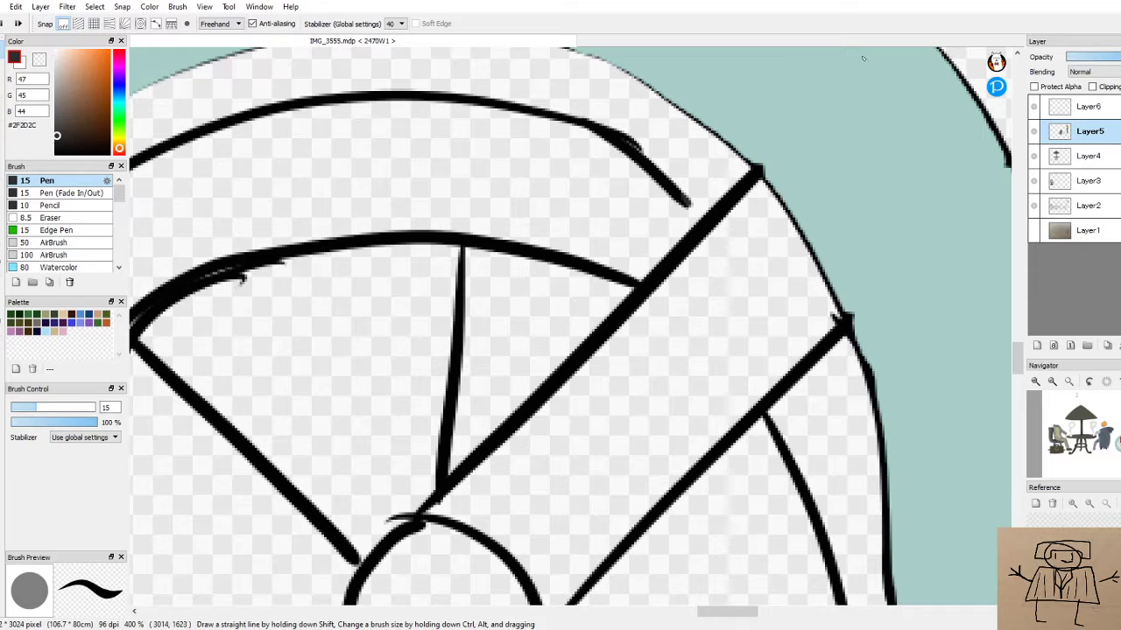
pyautogui.moveTo(676, 189); pyautogui.dragTo(711, 217)
pyautogui.scroll(-3, 644, 252)
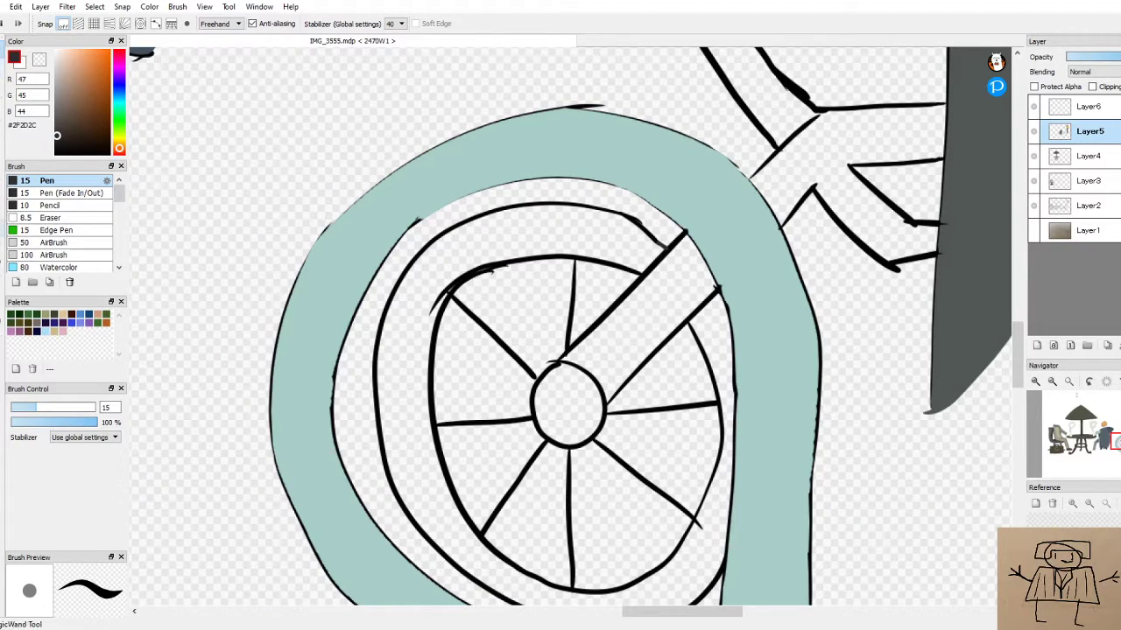
# Fill the wheel's tyre with near-black #2F2D2C
pyautogui.press('g')
pyautogui.click(436, 286)
pyautogui.scroll(-3, 443, 288)
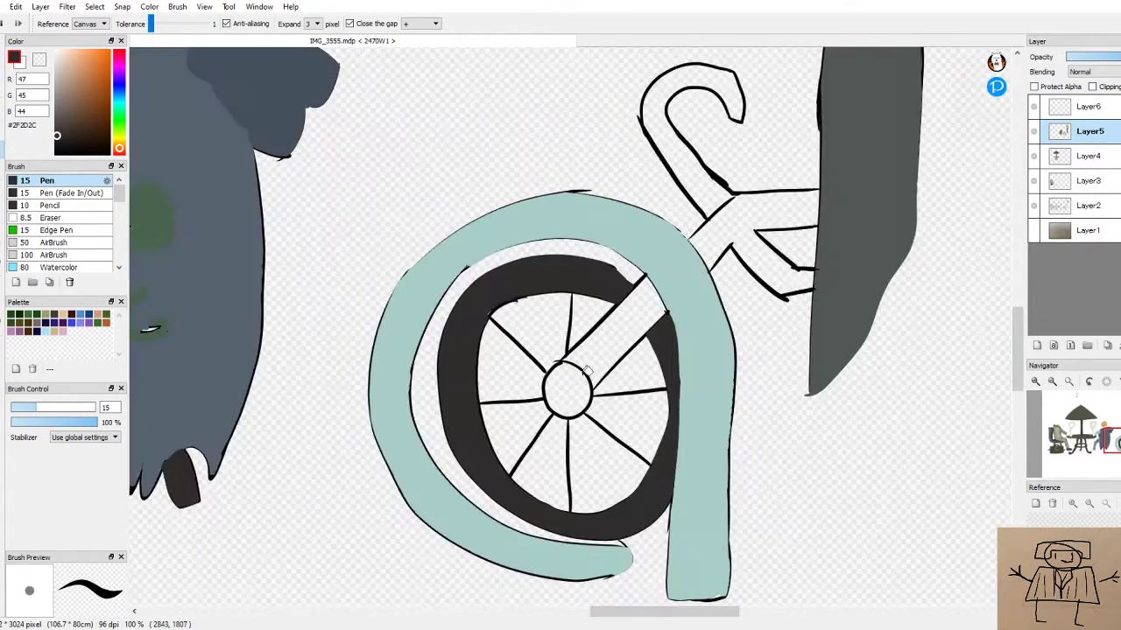
pyautogui.scroll(5, 626, 362)
pyautogui.hotkey('ctrl', 'z')
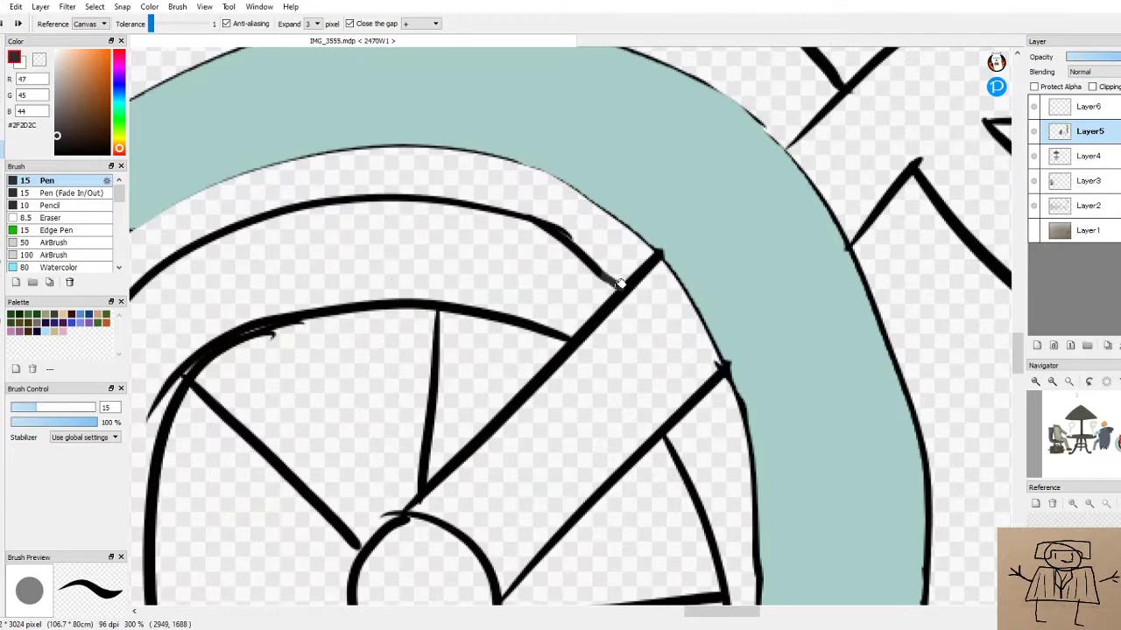
pyautogui.click(512, 279)
pyautogui.scroll(-5, 513, 277)
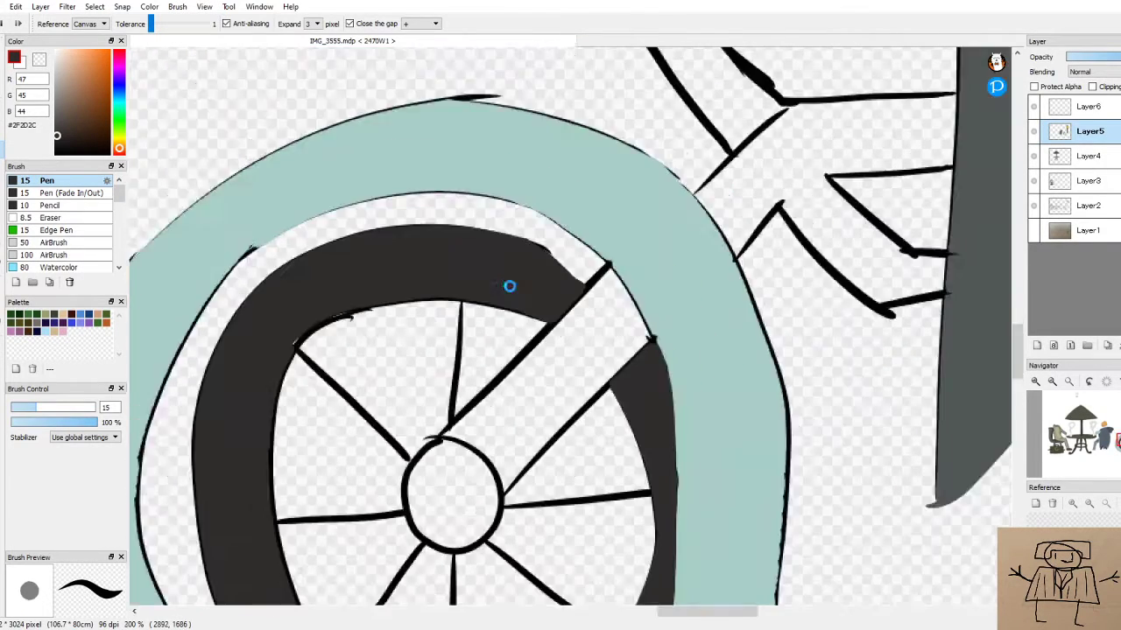
# Smooth the tyre's outer edge where it meets the fork with short near-black pen strokes
pyautogui.scroll(3, 527, 286)
pyautogui.scroll(2, 527, 286)
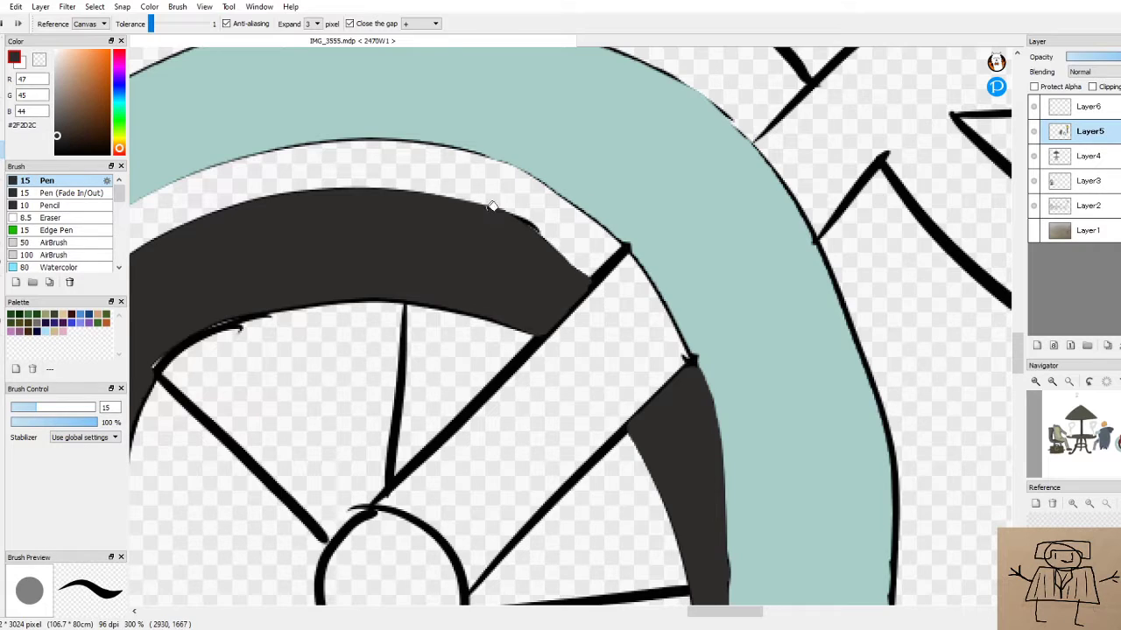
pyautogui.click(3, 57)
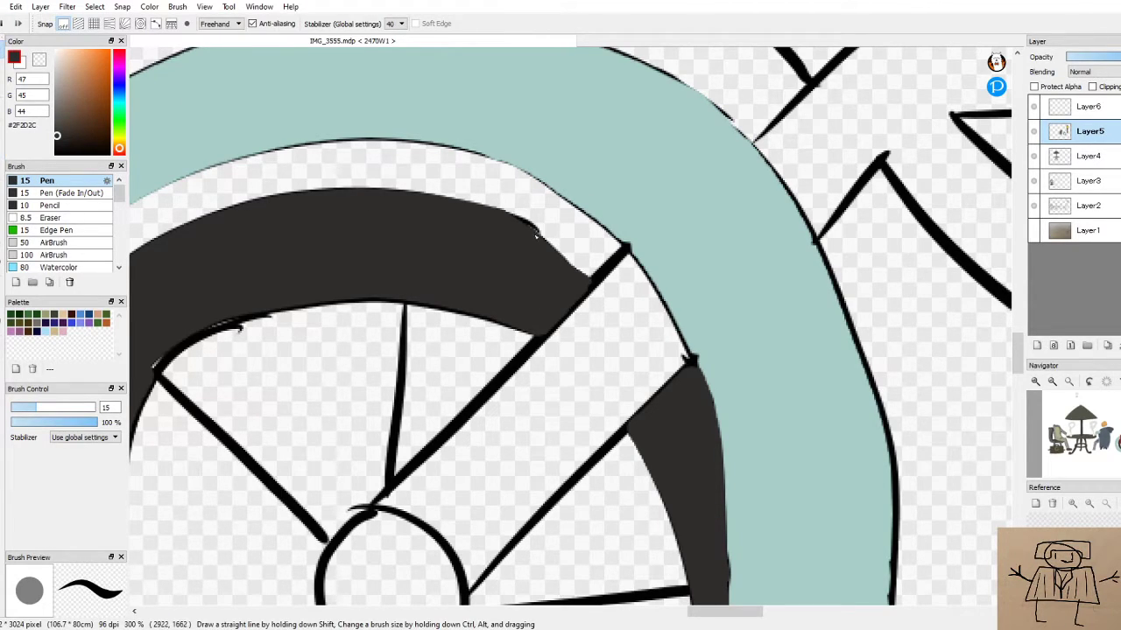
pyautogui.moveTo(550, 242); pyautogui.dragTo(581, 271)
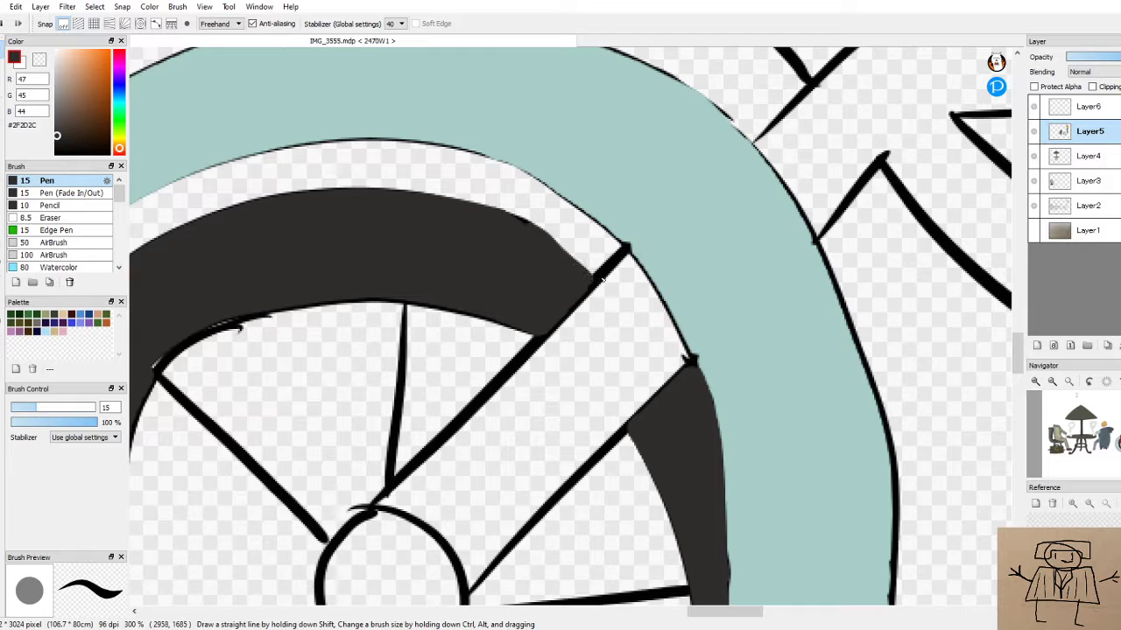
pyautogui.scroll(-5, 716, 456)
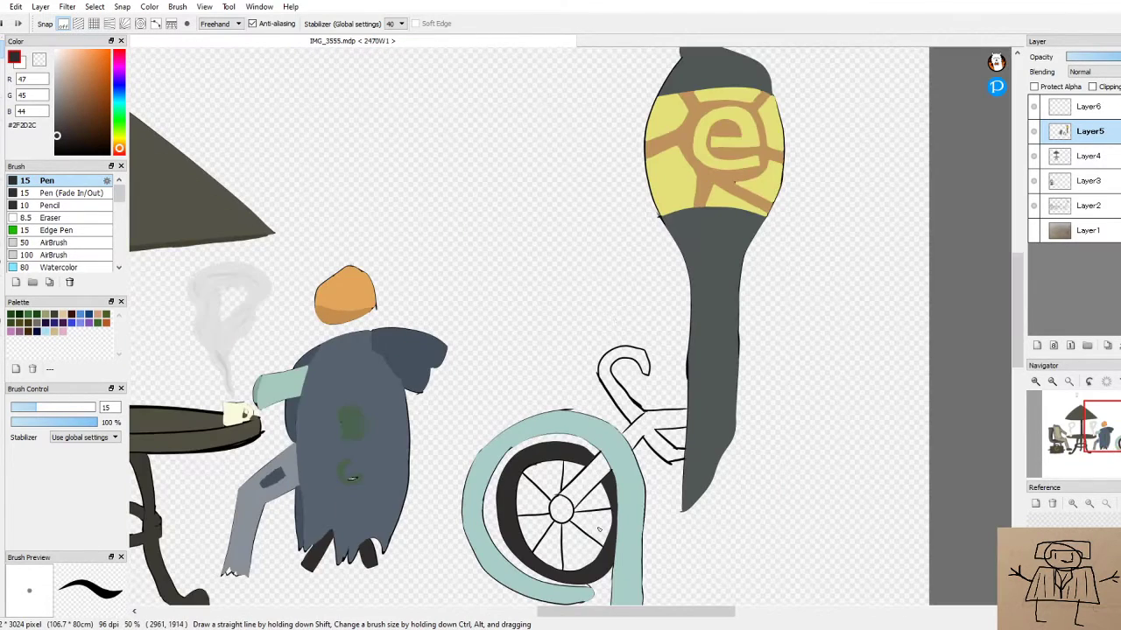
pyautogui.scroll(5, 598, 529)
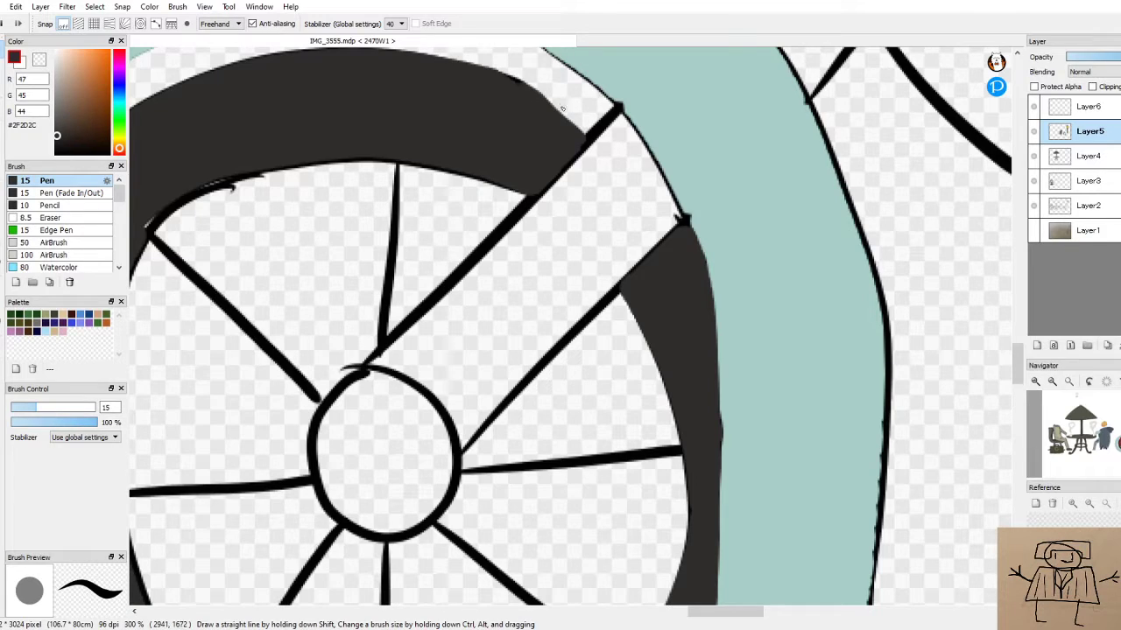
pyautogui.moveTo(561, 111); pyautogui.dragTo(591, 134)
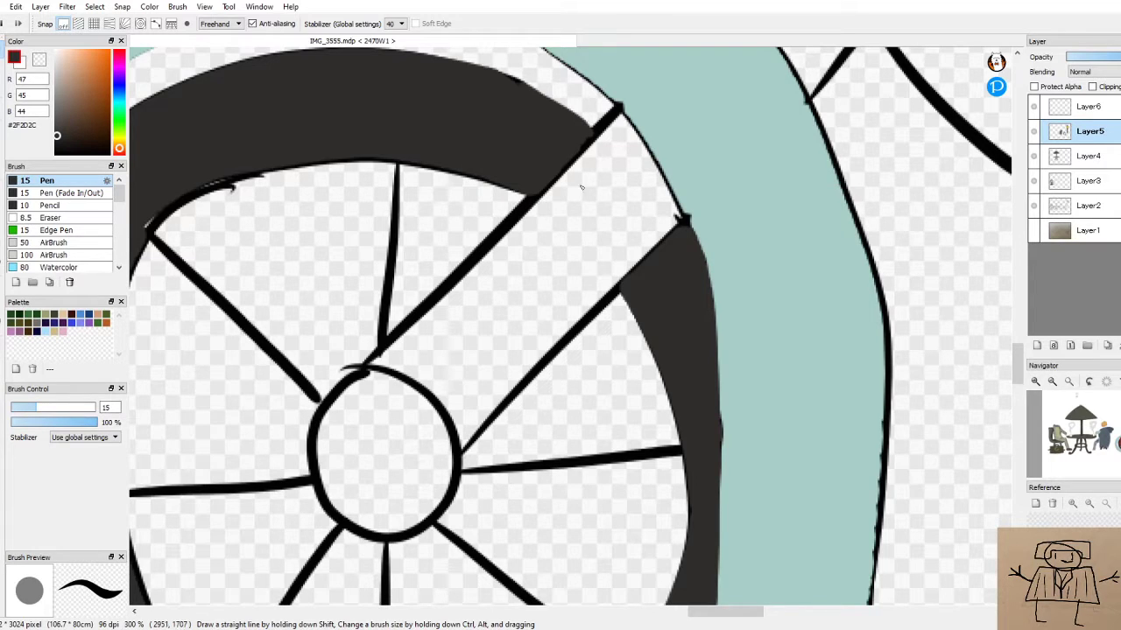
# Examine the tyre's inner and outer edges, the spokes and the hub for flaws or areas still needing colour
pyautogui.scroll(-3, 585, 164)
pyautogui.scroll(4, 444, 298)
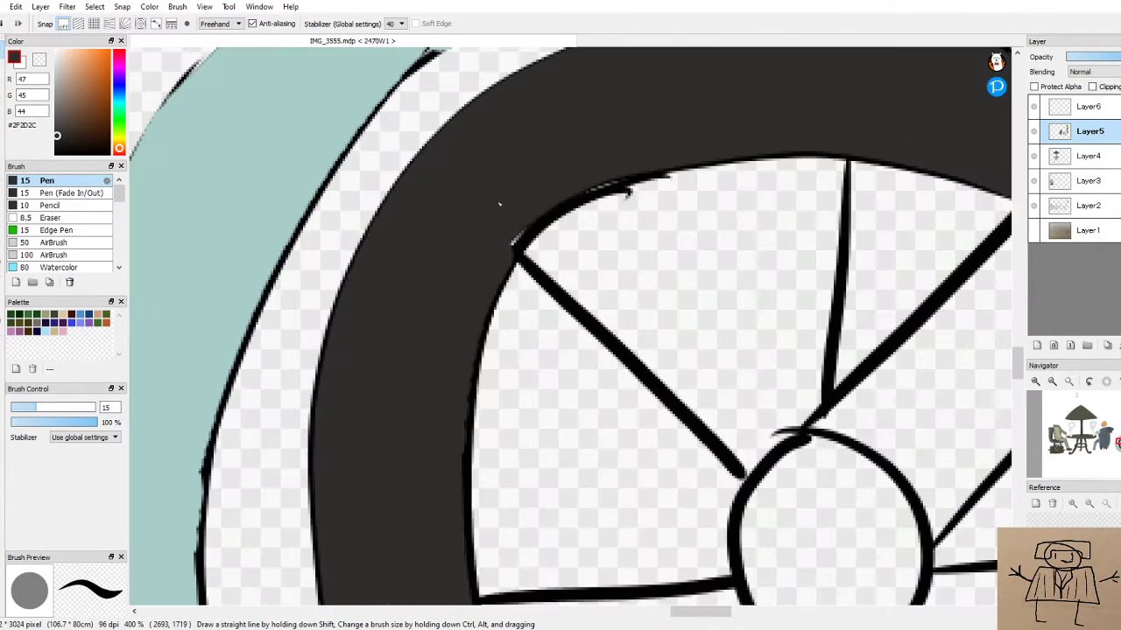
pyautogui.scroll(-4, 515, 200)
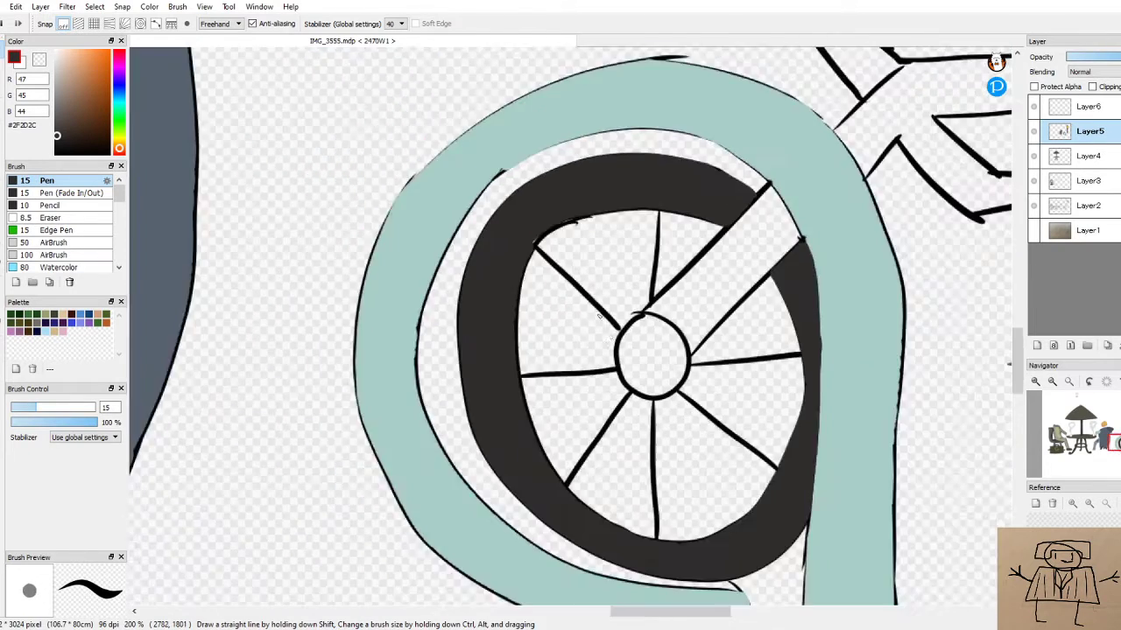
pyautogui.scroll(1, 711, 435)
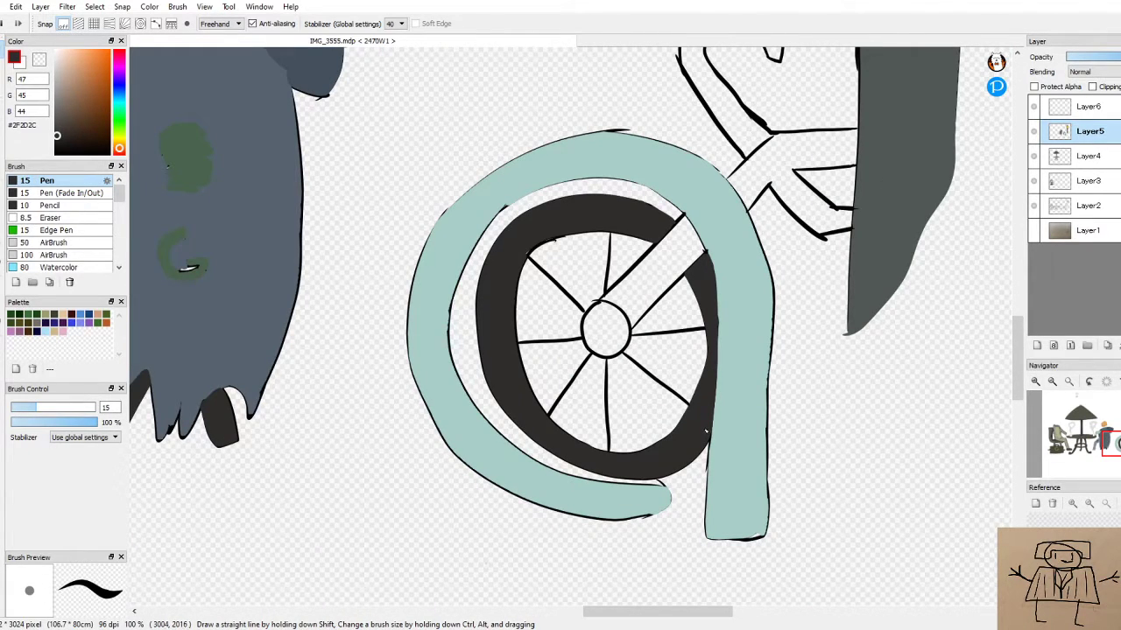
pyautogui.scroll(3, 684, 410)
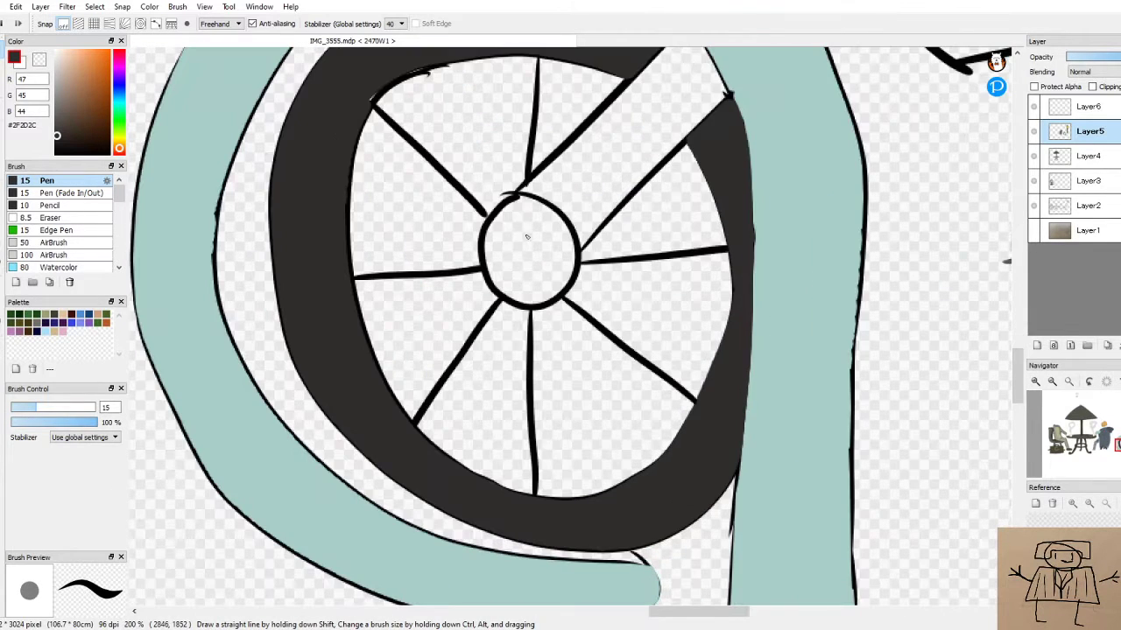
pyautogui.scroll(-2, 527, 232)
pyautogui.scroll(1, 526, 232)
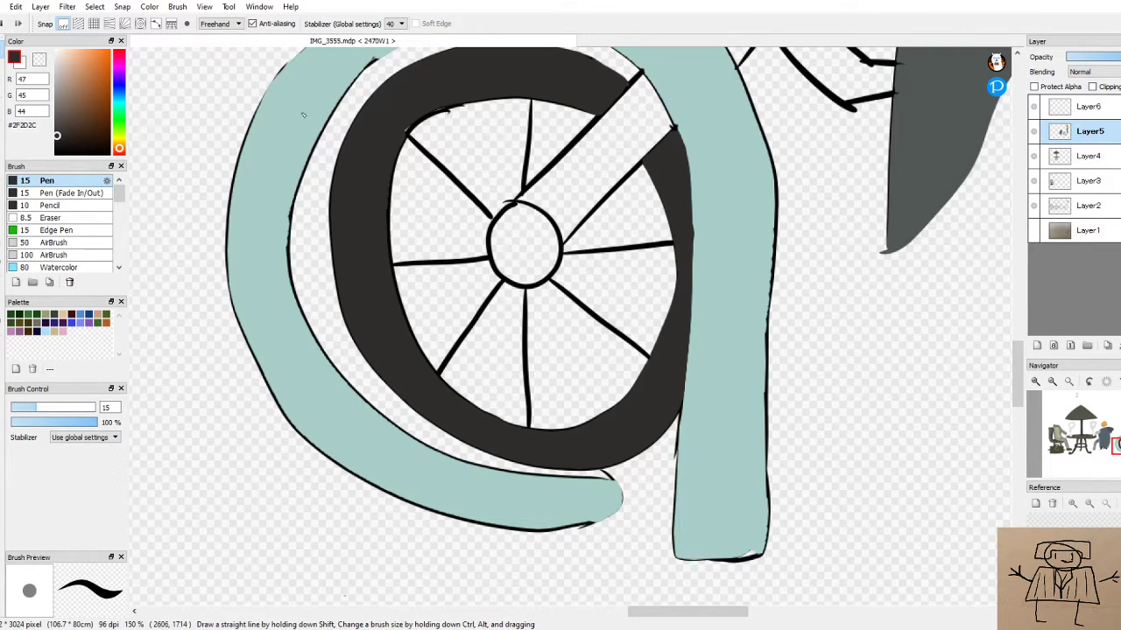
pyautogui.scroll(-3, 394, 127)
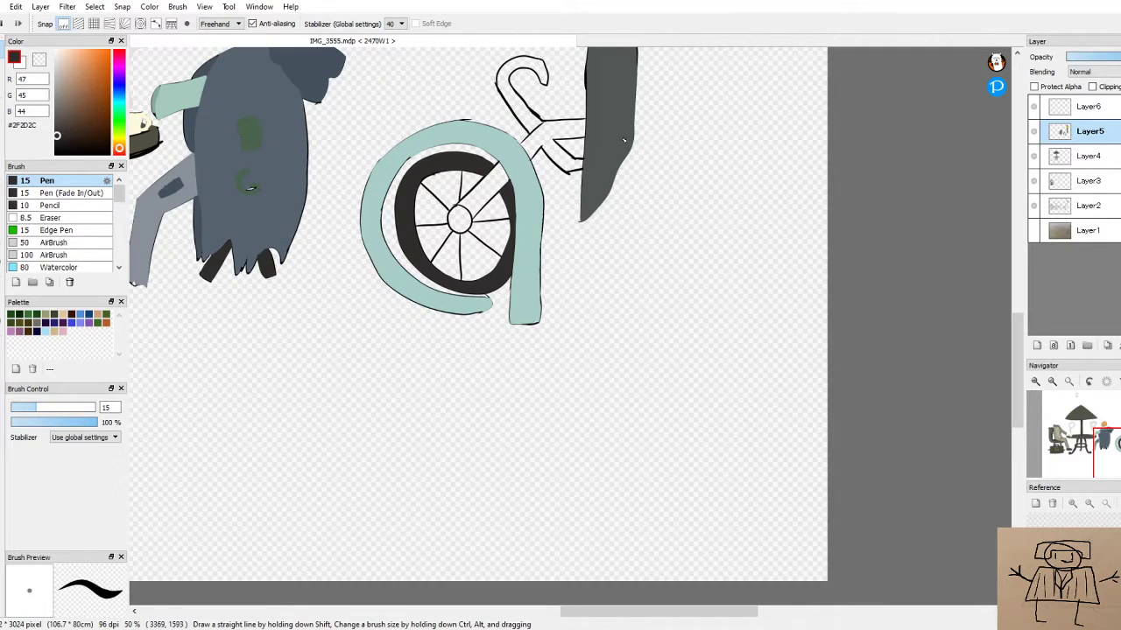
# Fill the wheel's hub with dark grey #505755 sampled from the e-marked object's handle
pyautogui.keyDown('alt'); pyautogui.click(624, 140); pyautogui.keyUp('alt')
pyautogui.scroll(4, 476, 206)
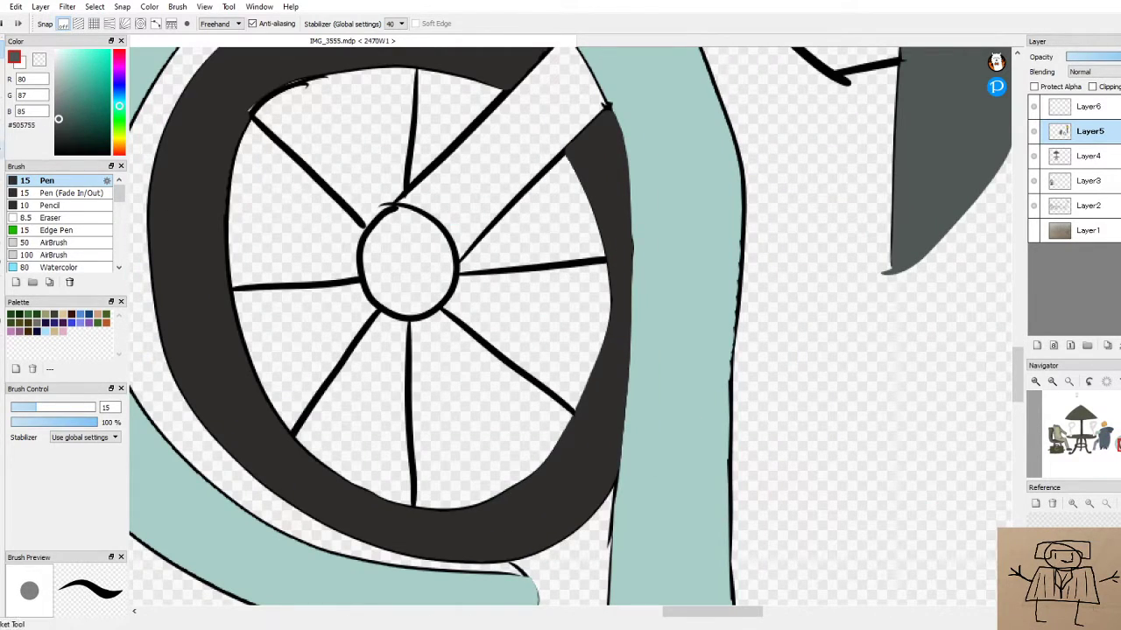
pyautogui.press('g')
pyautogui.click(410, 249)
pyautogui.scroll(-4, 397, 173)
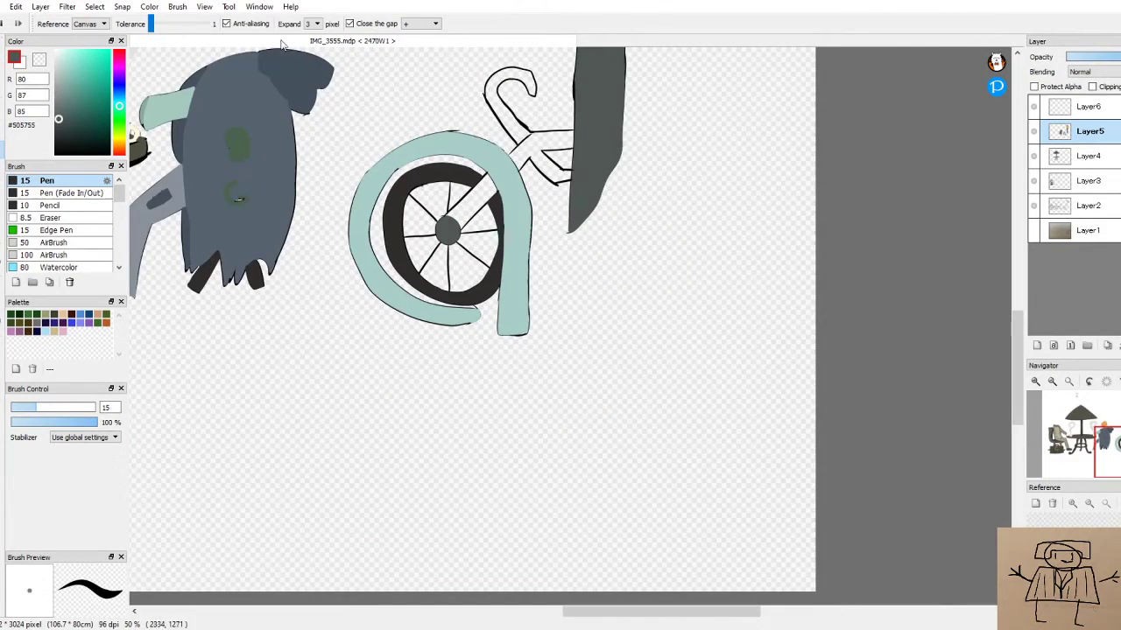
# Choose muted teal #547870 and fill the wheel's fork, the frame bars and the curved handlebar
pyautogui.scroll(-3, 399, 171)
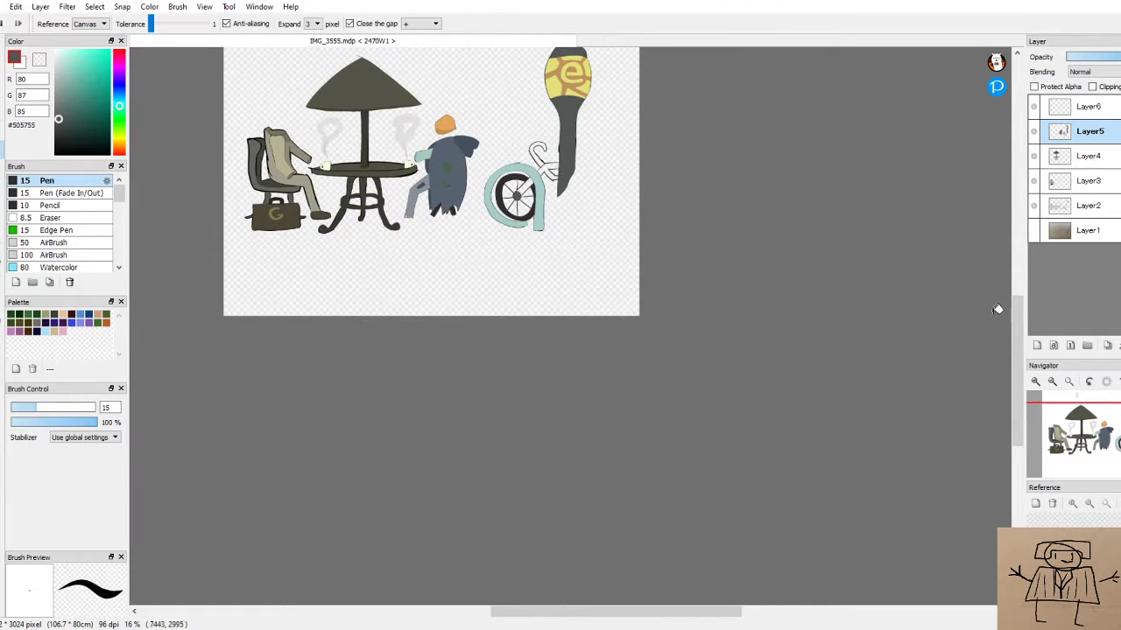
pyautogui.scroll(3, 762, 245)
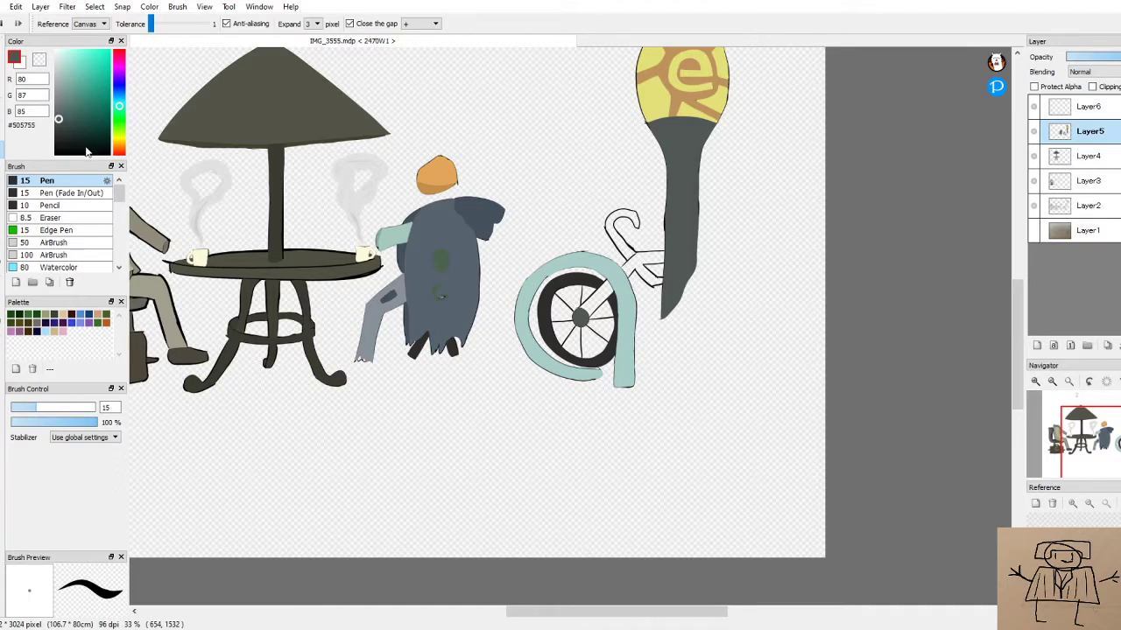
pyautogui.click(71, 107)
pyautogui.click(634, 263)
pyautogui.click(595, 301)
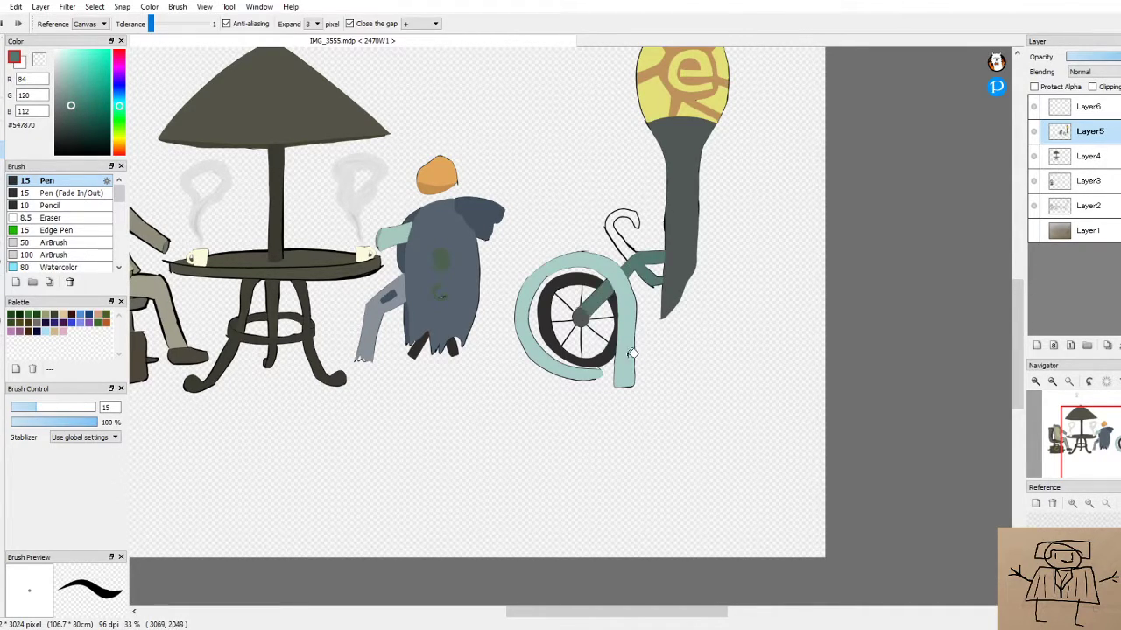
pyautogui.click(627, 247)
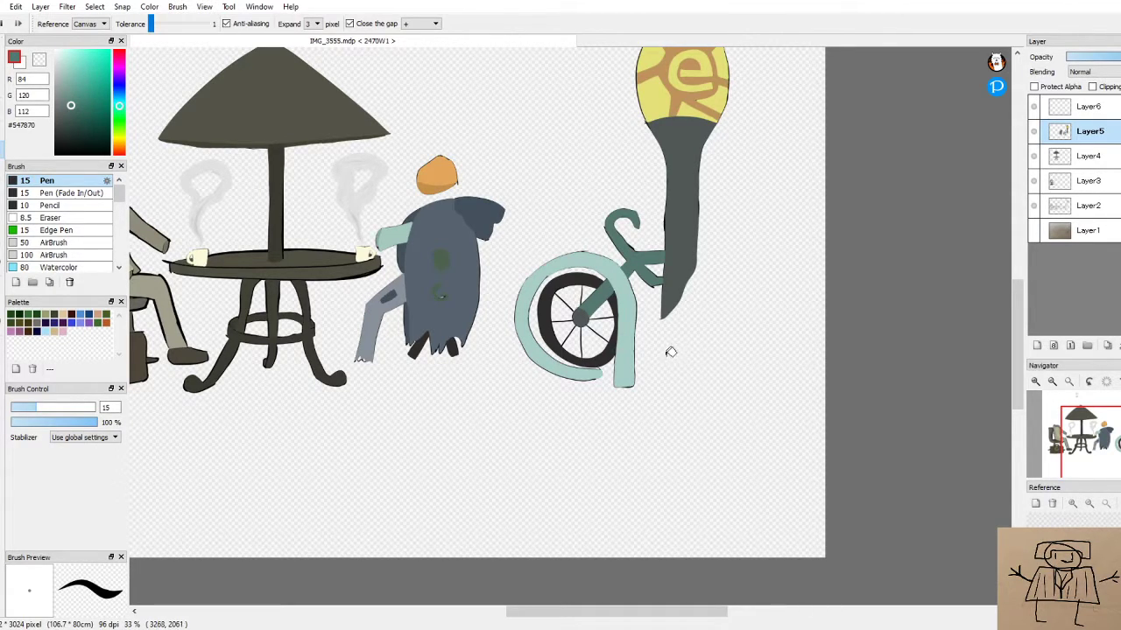
# Examine the coloured wheel and frame, the table group and the whole scene for areas still needing colour
pyautogui.scroll(-2, 605, 350)
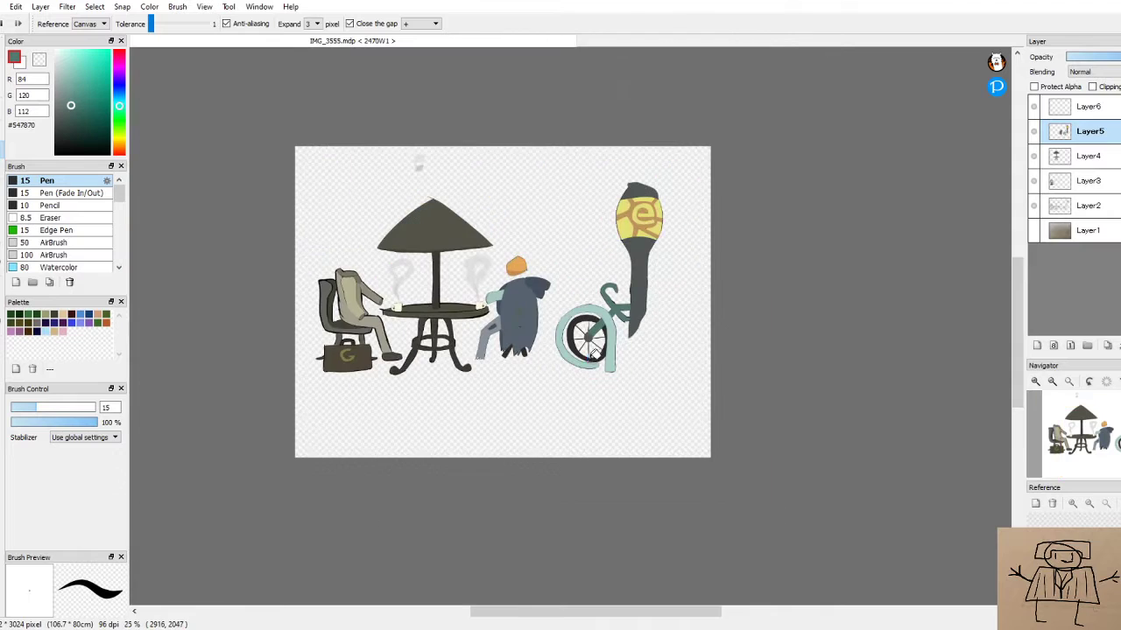
pyautogui.scroll(-1, 579, 407)
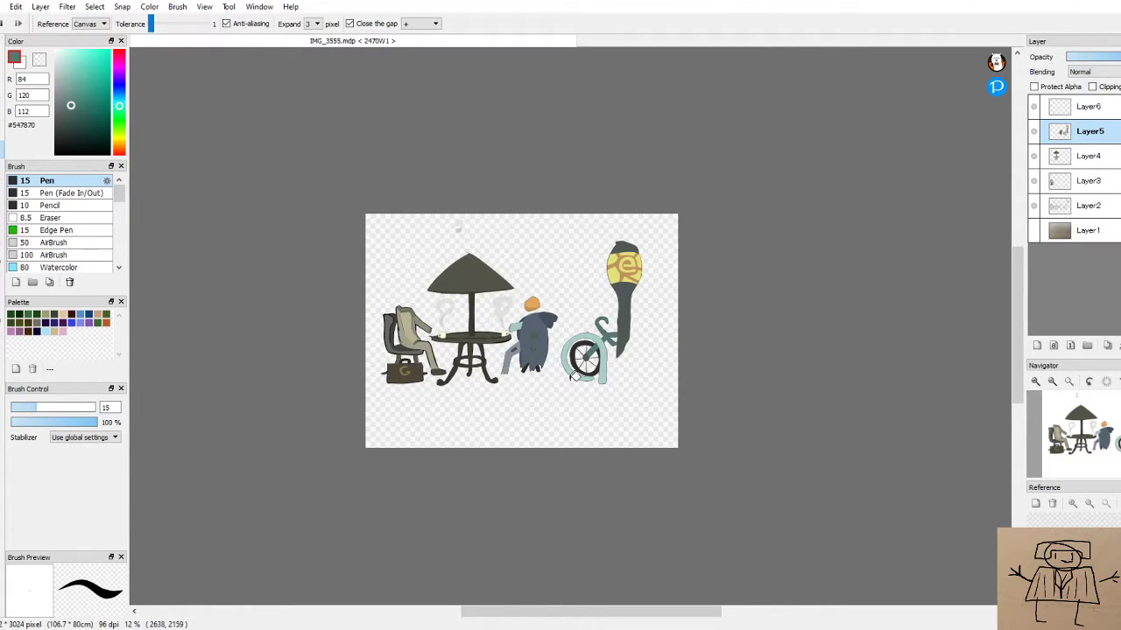
pyautogui.scroll(4, 571, 375)
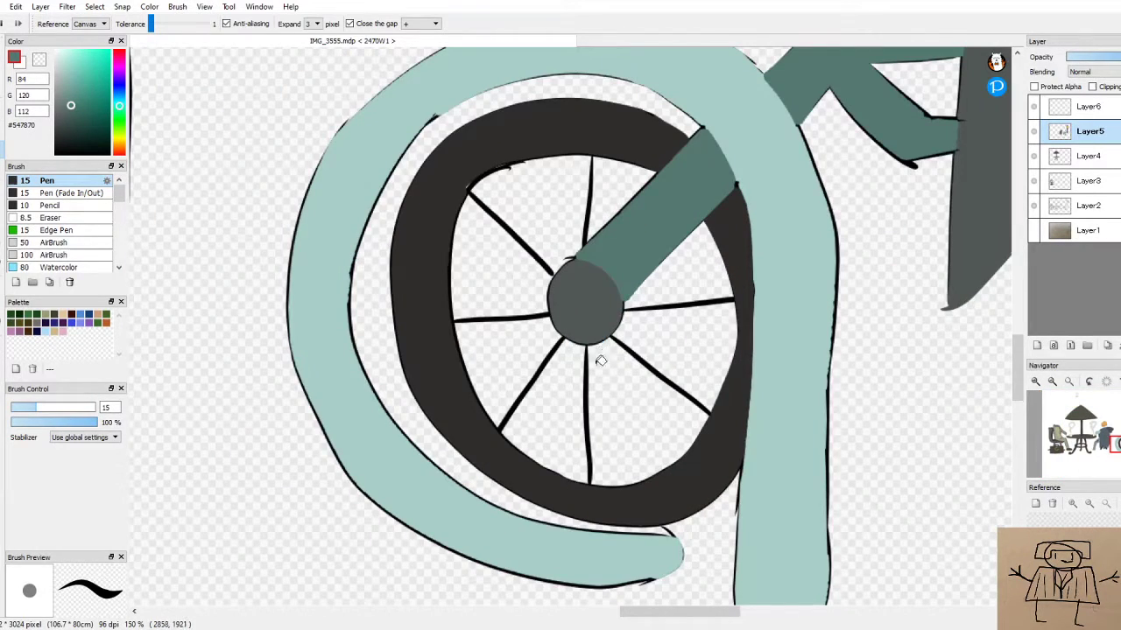
pyautogui.scroll(-2, 601, 358)
pyautogui.scroll(-3, 590, 371)
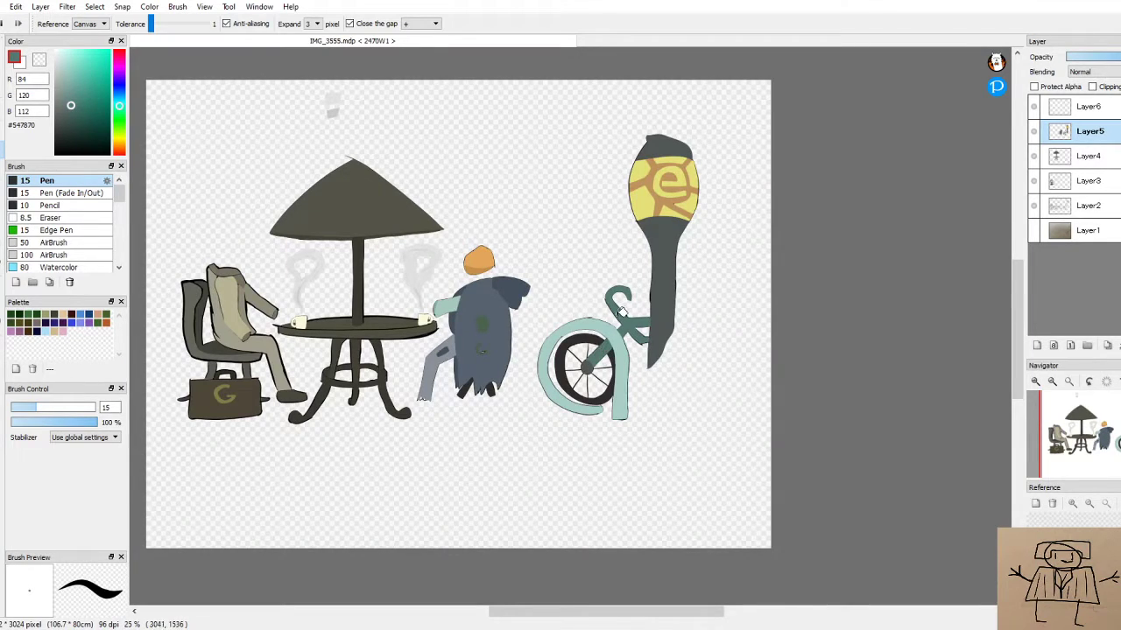
pyautogui.scroll(-1, 626, 293)
pyautogui.scroll(1, 619, 289)
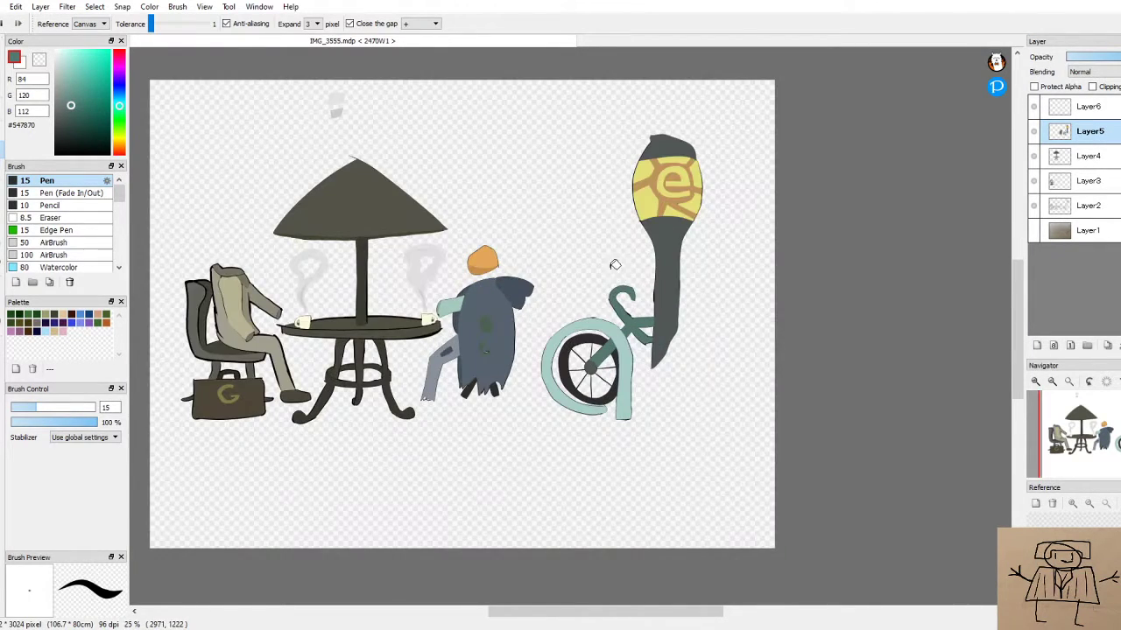
pyautogui.scroll(-2, 610, 260)
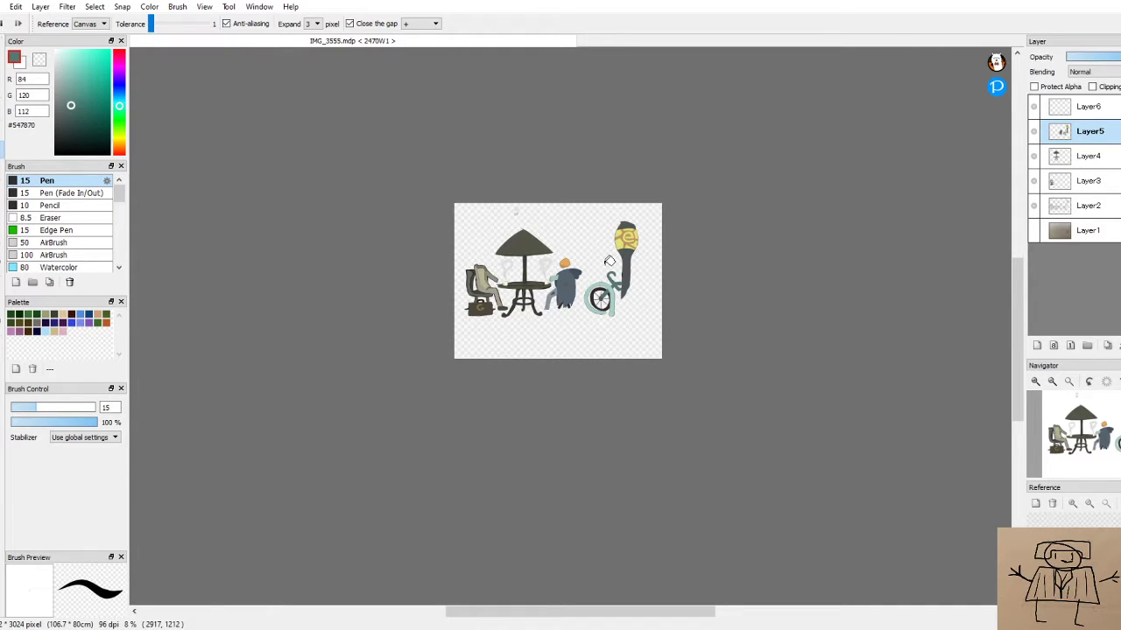
pyautogui.scroll(4, 585, 273)
pyautogui.scroll(1, 249, 195)
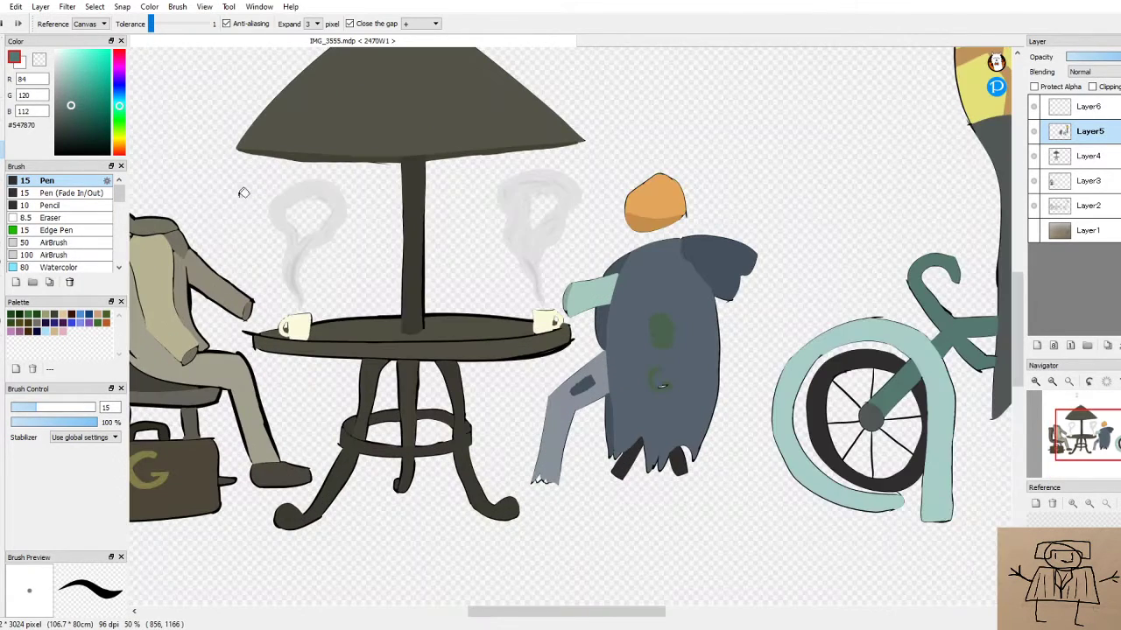
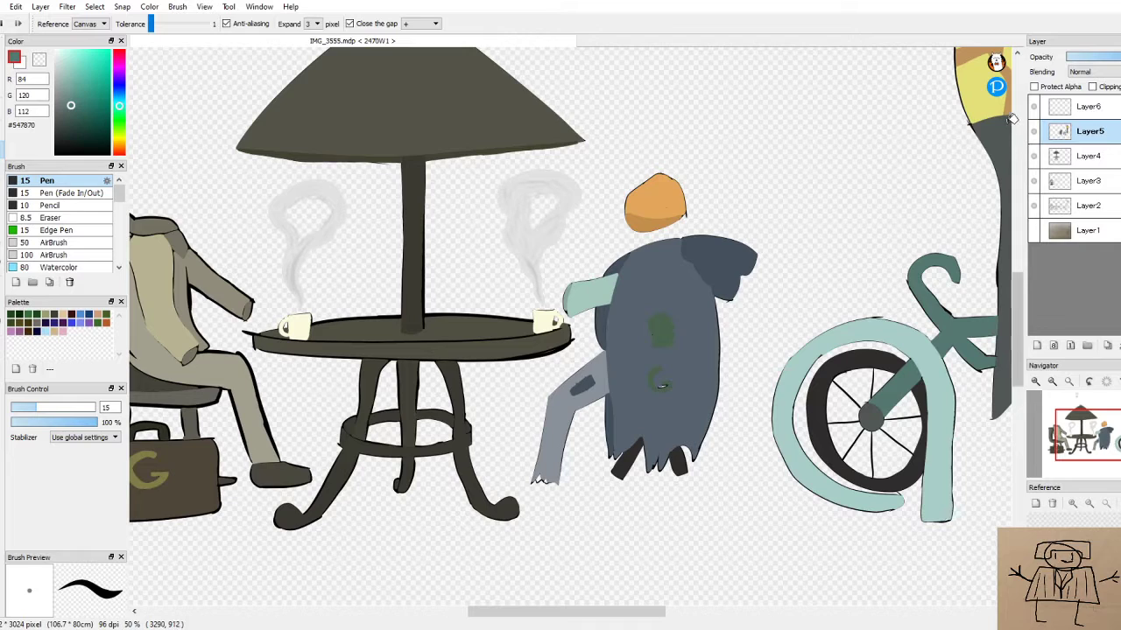
pyautogui.scroll(-1, 825, 179)
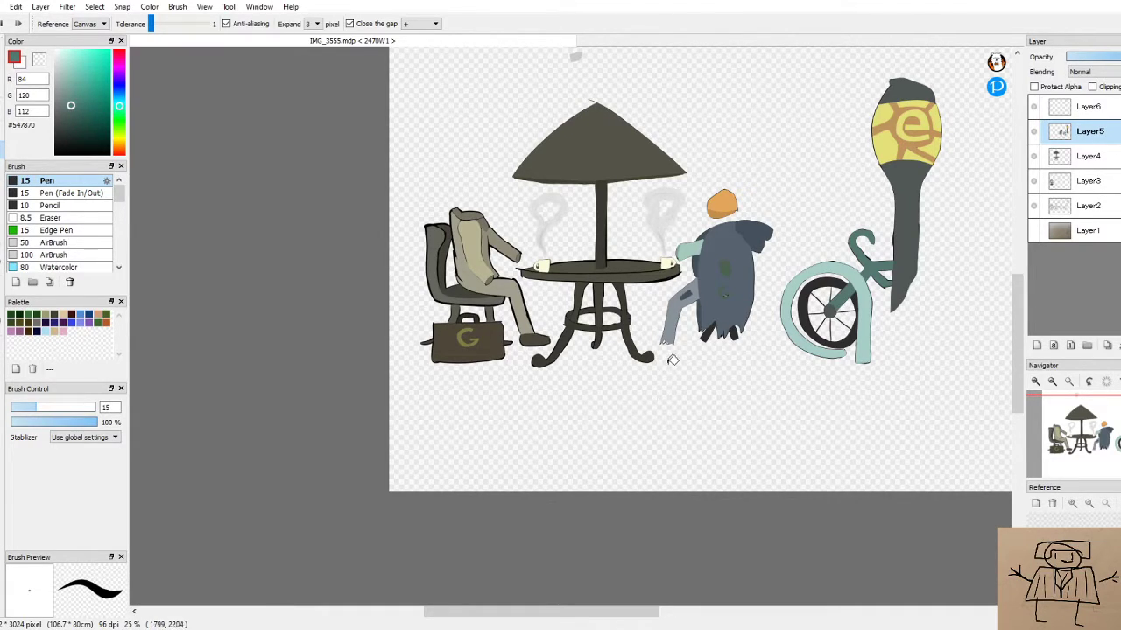
# Check the flat colours of both seated figures and the table for gaps with the Layer2 line art hidden
pyautogui.click(1033, 205)
pyautogui.click(1034, 204)
pyautogui.scroll(-1, 690, 204)
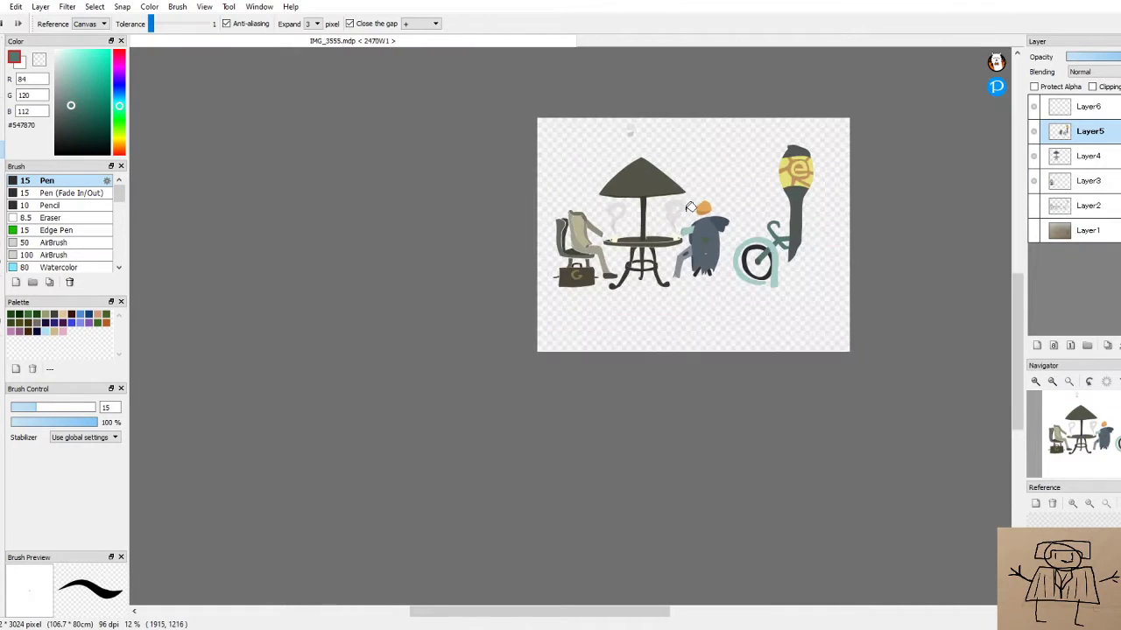
pyautogui.scroll(3, 690, 204)
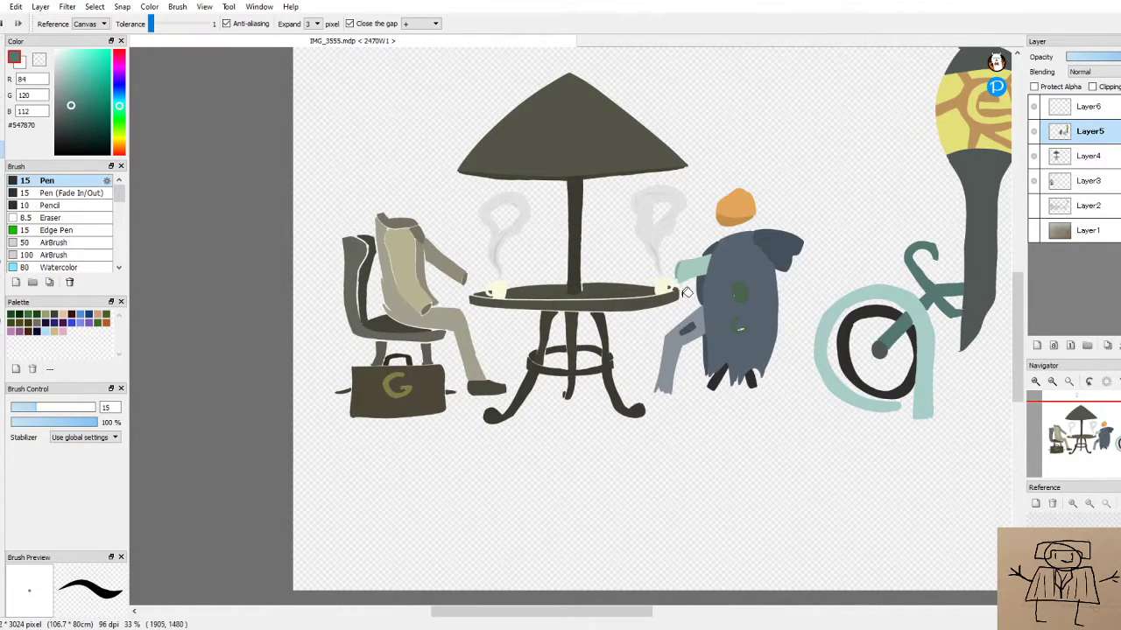
pyautogui.scroll(2, 473, 253)
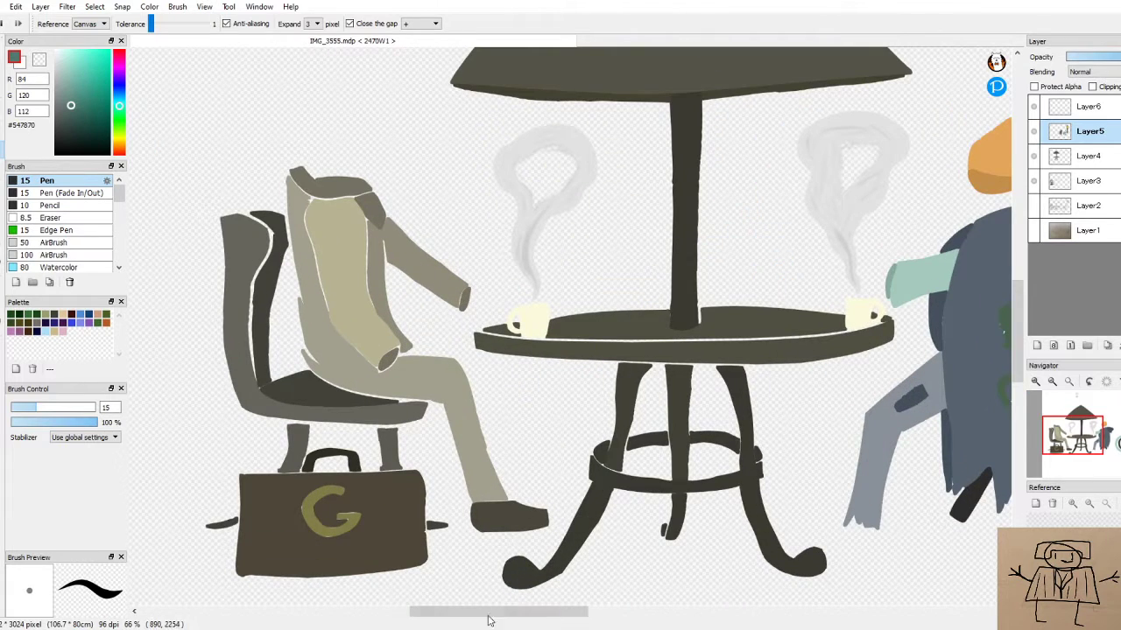
pyautogui.moveTo(480, 615); pyautogui.dragTo(453, 613)
pyautogui.scroll(3, 453, 328)
pyautogui.keyDown('alt'); pyautogui.click(451, 338); pyautogui.keyUp('alt')
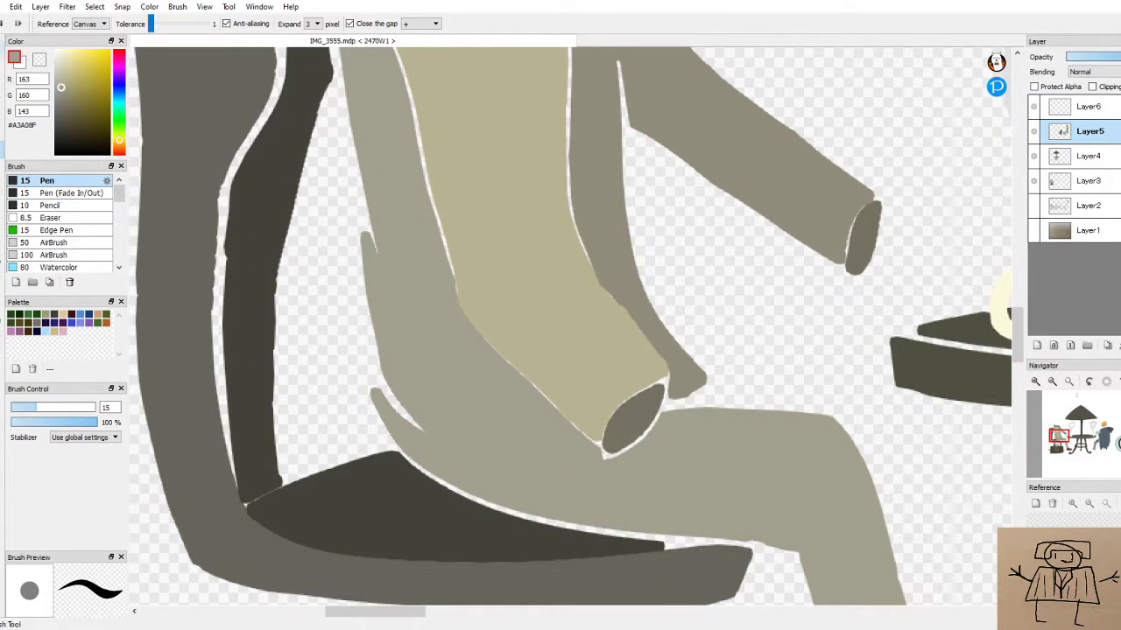
pyautogui.moveTo(452, 616); pyautogui.dragTo(617, 587)
pyautogui.scroll(-3, 616, 586)
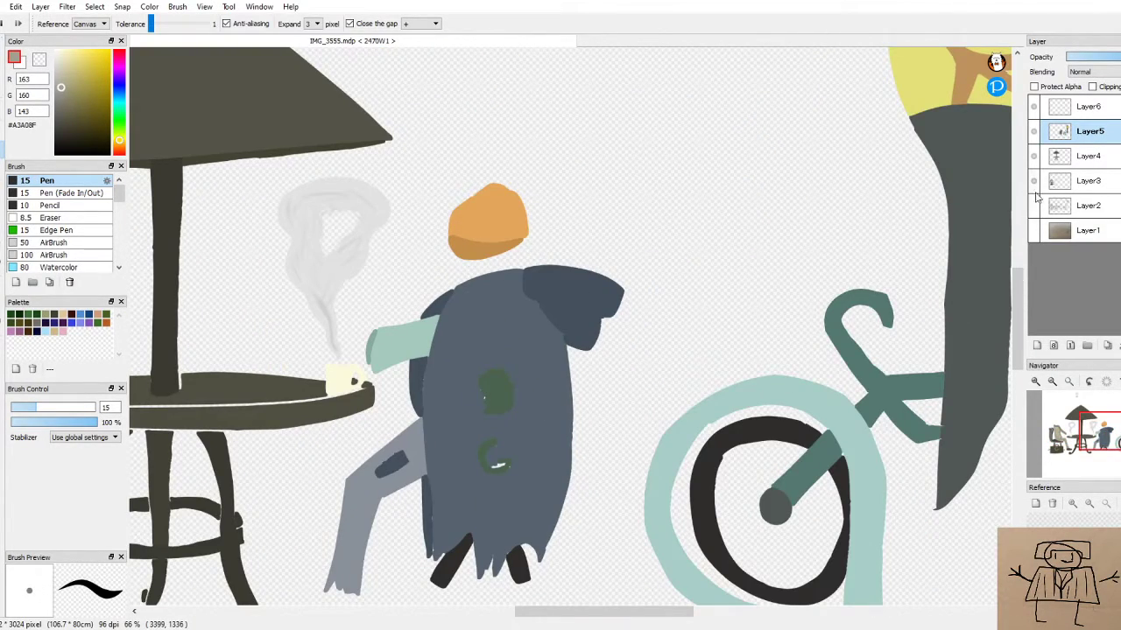
# Show the Layer2 line art and fill the ragged hem of the caped figure's trousers with darker blue-grey #69717C
pyautogui.click(1036, 201)
pyautogui.rightClick(351, 541)
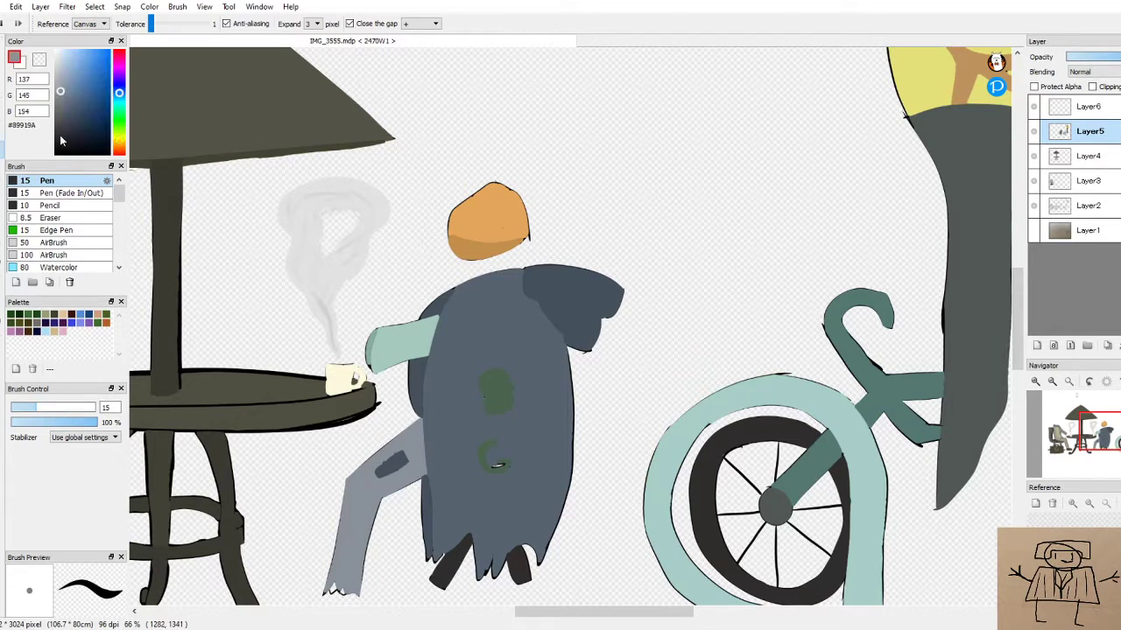
pyautogui.moveTo(62, 95); pyautogui.dragTo(62, 103)
pyautogui.scroll(3, 346, 584)
pyautogui.scroll(4, 359, 578)
pyautogui.scroll(-2, 412, 573)
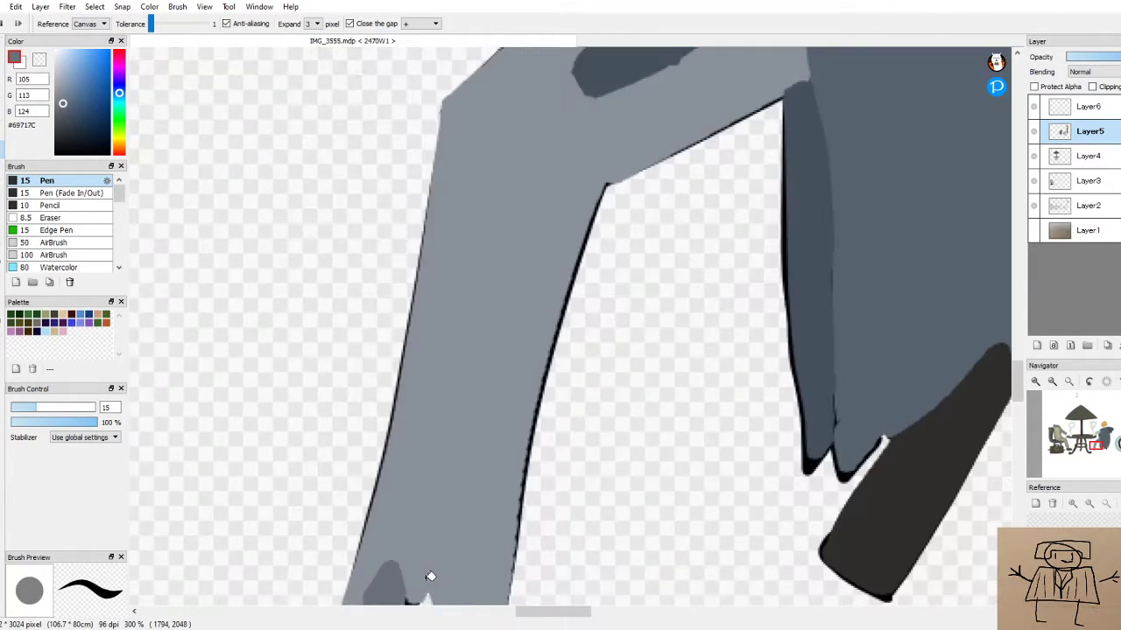
pyautogui.scroll(1, 434, 587)
pyautogui.scroll(1, 433, 597)
pyautogui.scroll(-3, 412, 588)
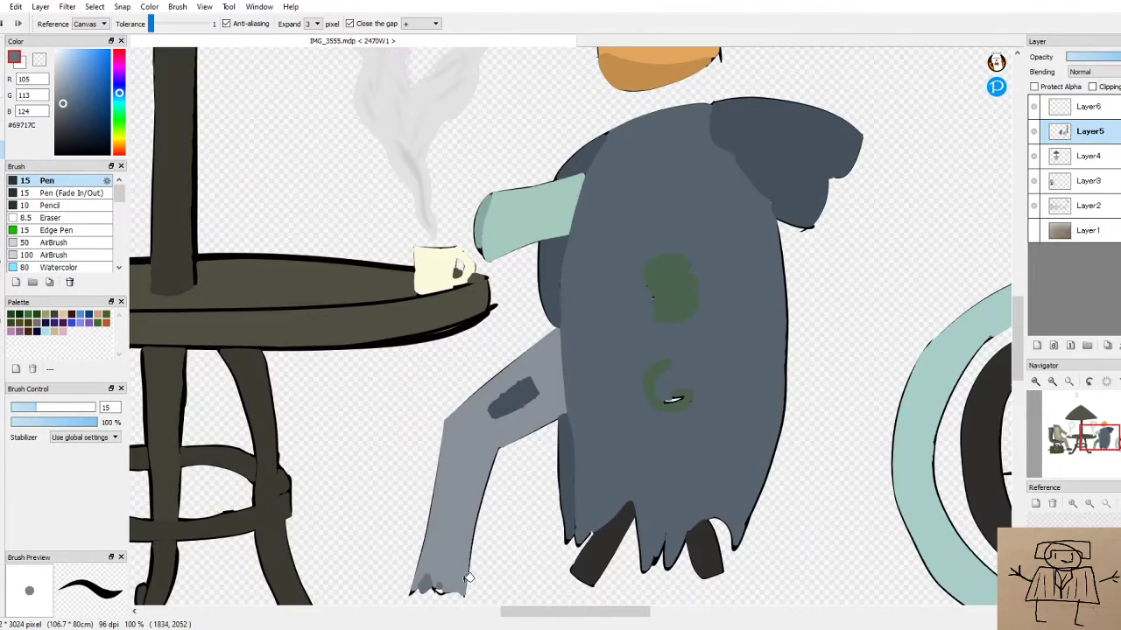
pyautogui.scroll(5, 488, 589)
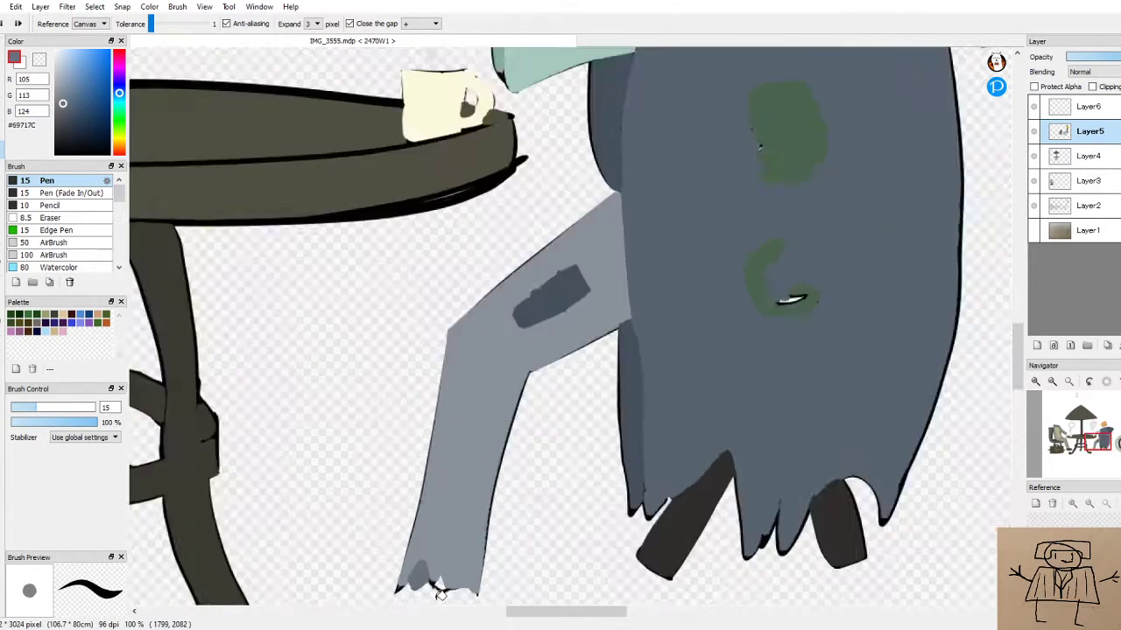
pyautogui.moveTo(453, 513); pyautogui.dragTo(462, 474)
# Hide the Layer2 line art and examine the whole scene for white gaps between the flat colours
pyautogui.scroll(-3, 512, 500)
pyautogui.scroll(-5, 512, 500)
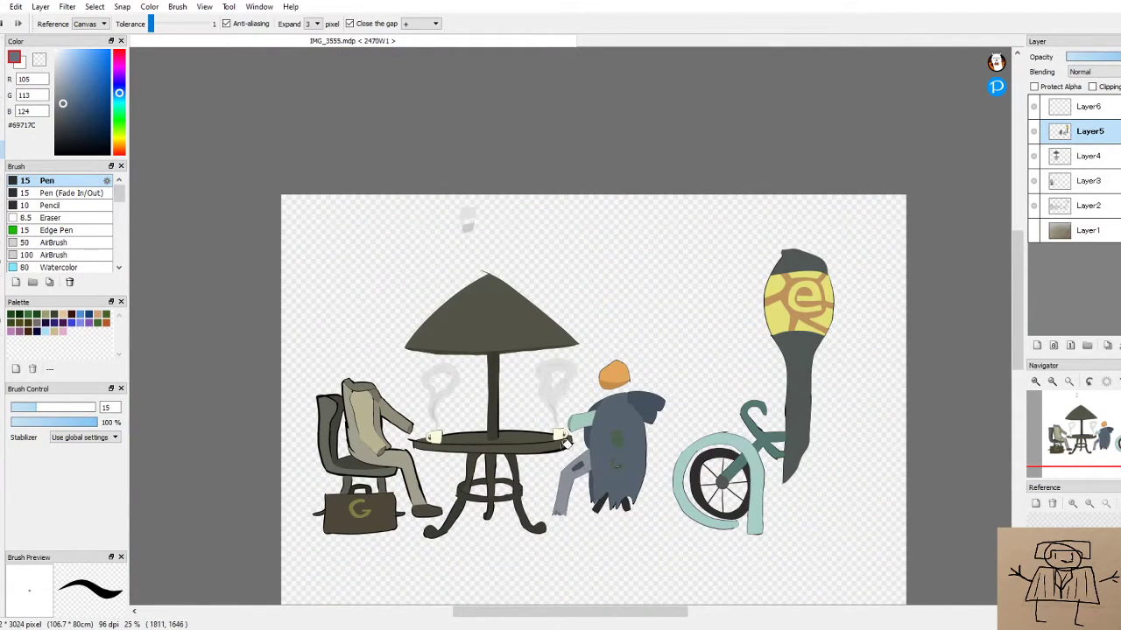
pyautogui.scroll(1, 567, 445)
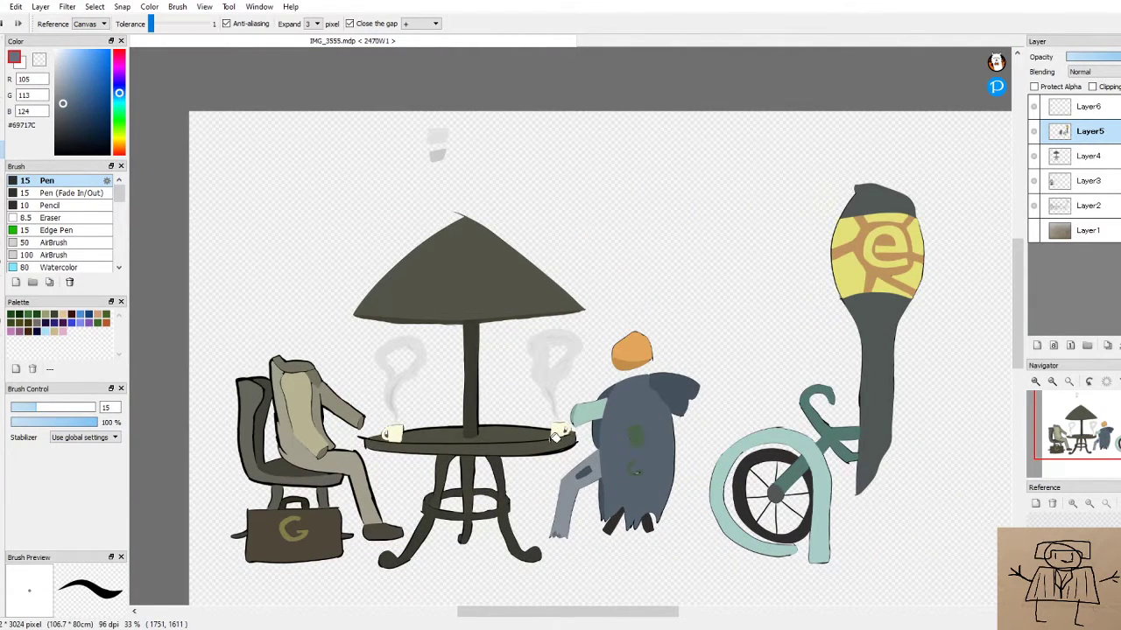
pyautogui.click(1034, 206)
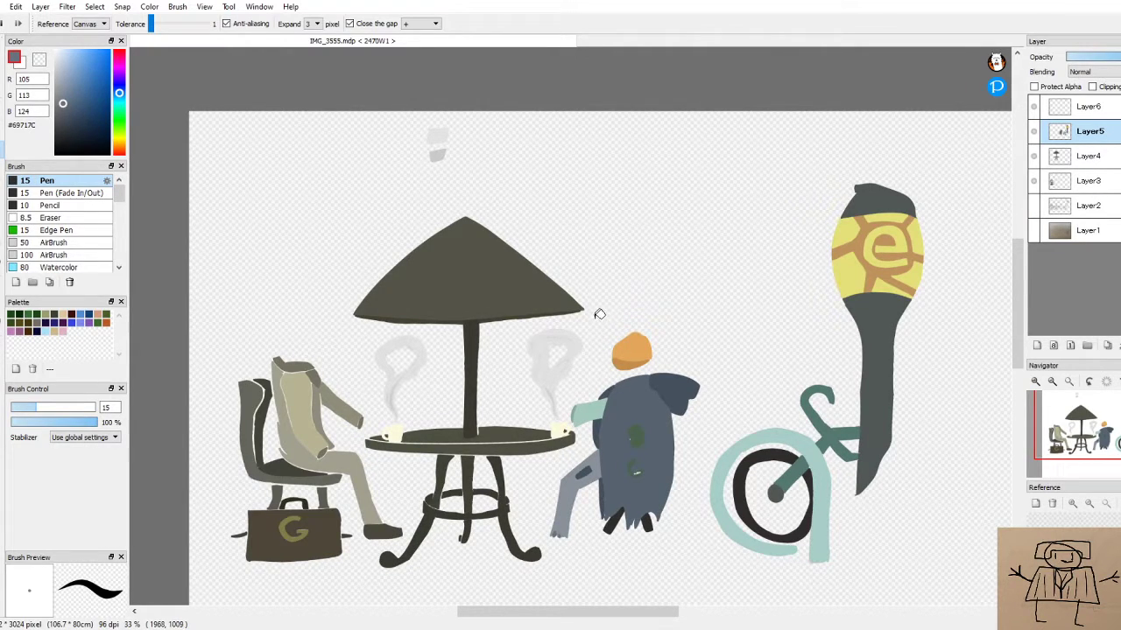
pyautogui.scroll(2, 420, 332)
pyautogui.scroll(-2, 470, 423)
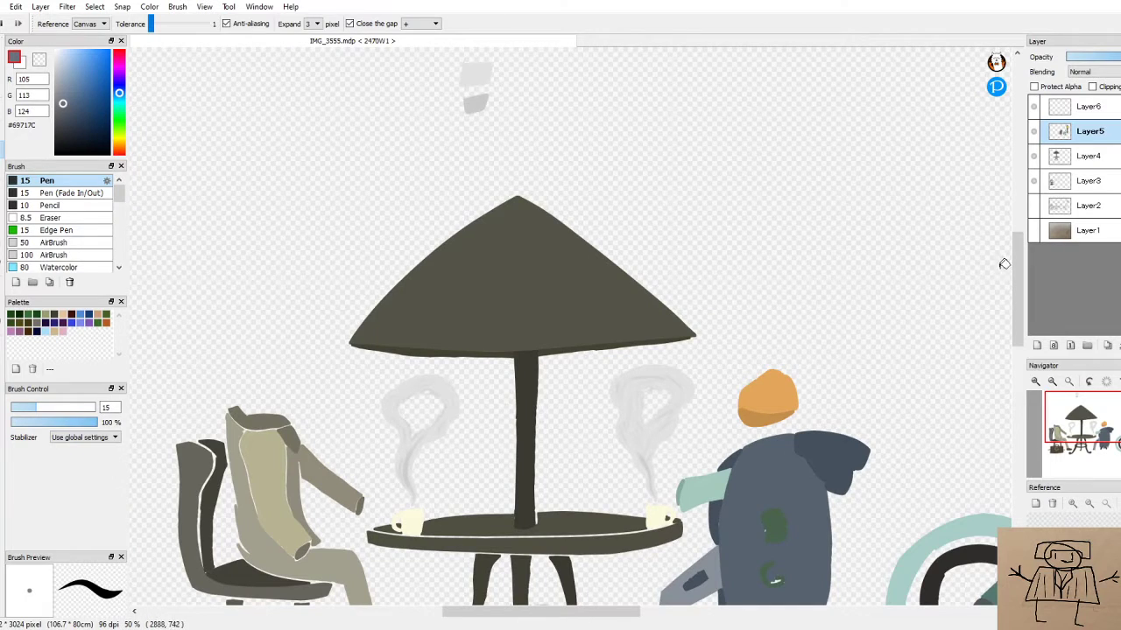
pyautogui.scroll(5, 308, 371)
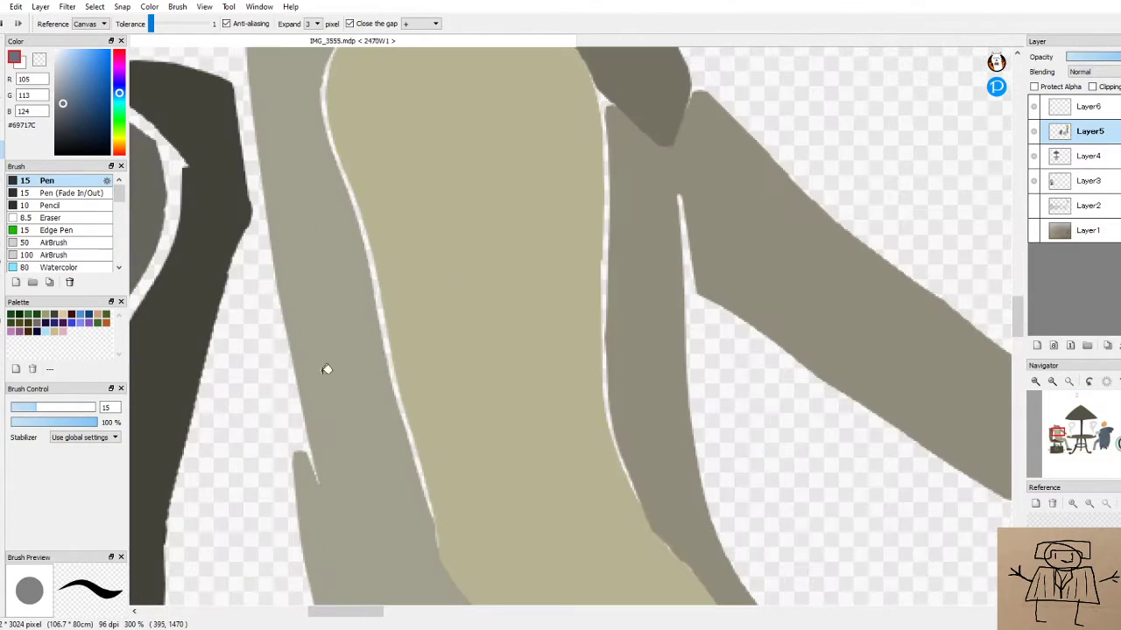
# Sample tan #B8B393 from the seated suit's near sleeve and switch to the 15 px Pen for freehand painting
pyautogui.keyDown('alt'); pyautogui.click(462, 327); pyautogui.keyUp('alt')
pyautogui.scroll(-4, 423, 329)
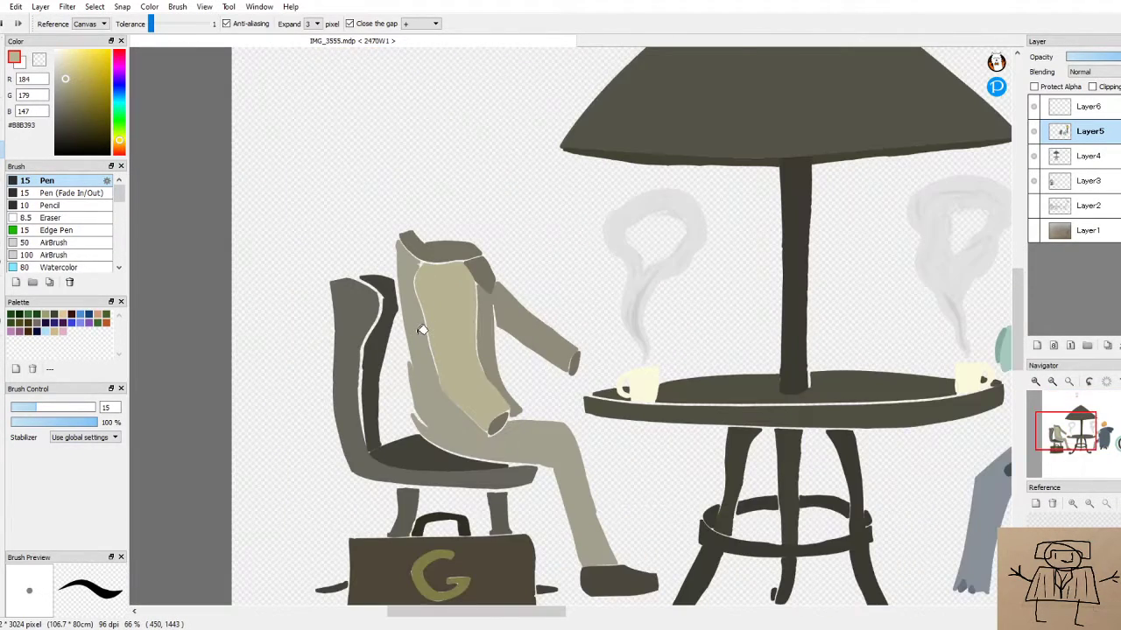
pyautogui.scroll(2, 421, 329)
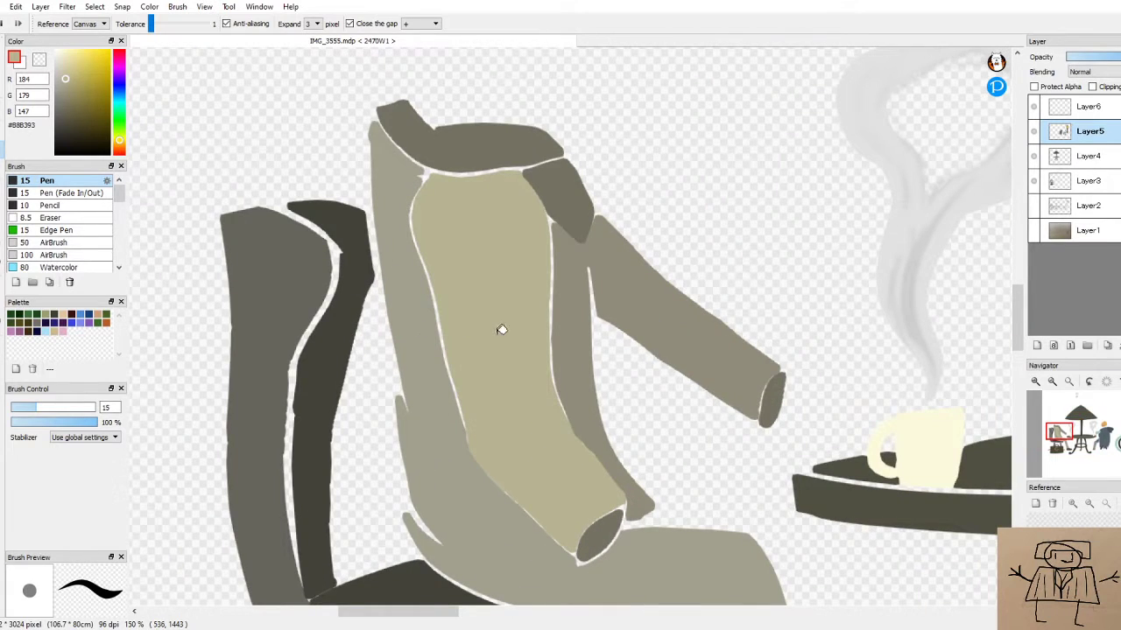
pyautogui.scroll(-4, 498, 337)
pyautogui.scroll(3, 480, 355)
pyautogui.scroll(-1, 543, 356)
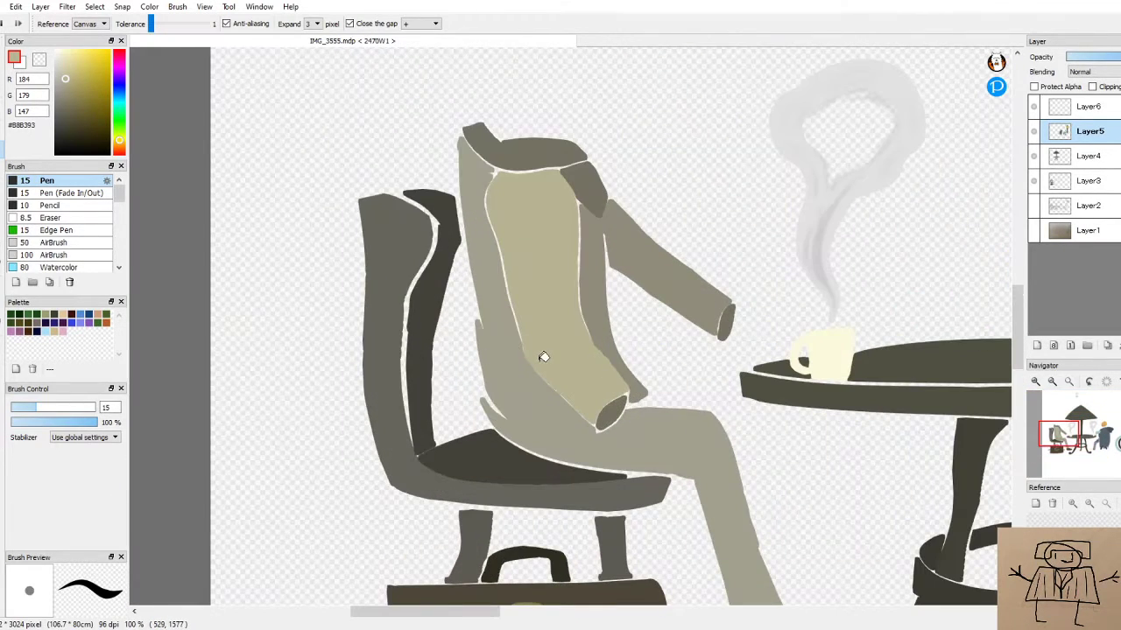
pyautogui.scroll(1, 535, 378)
pyautogui.press('b')
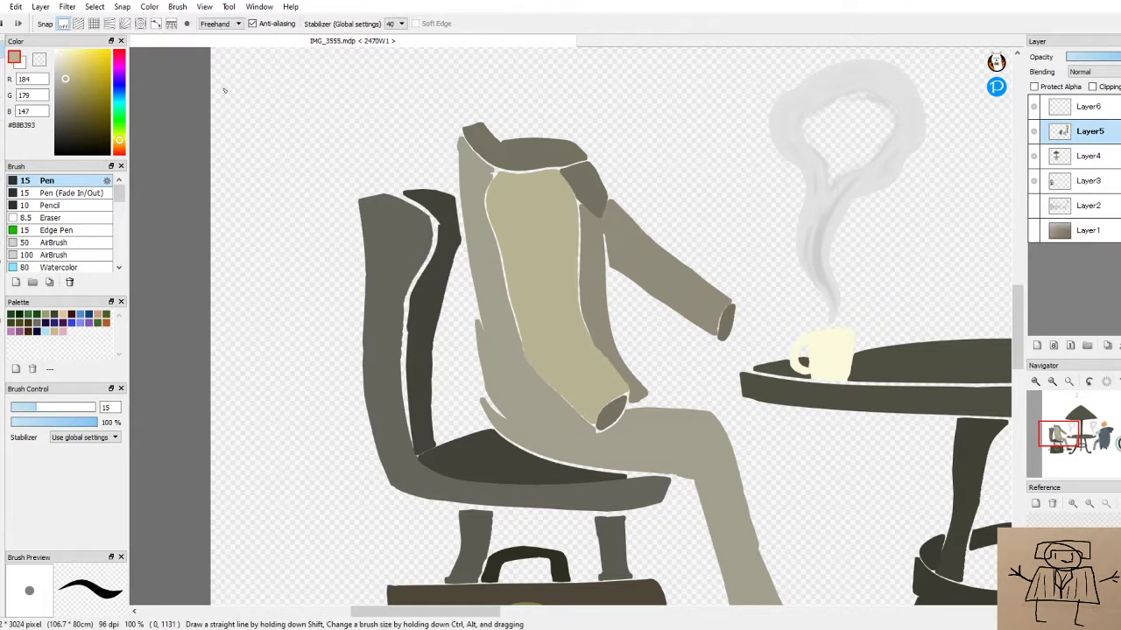
# Paint over the white gap between the upper part of the tan sleeve and the suit's back
pyautogui.scroll(3, 471, 187)
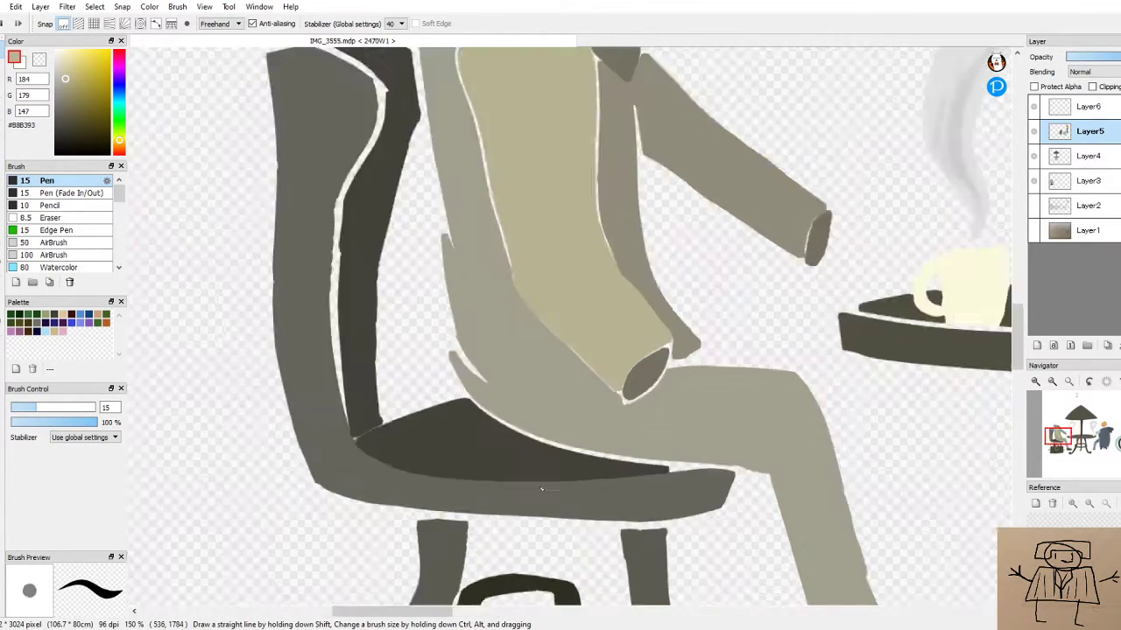
pyautogui.scroll(-2, 361, 177)
pyautogui.moveTo(1018, 359); pyautogui.dragTo(1017, 317)
pyautogui.scroll(2, 370, 175)
pyautogui.scroll(1, 369, 175)
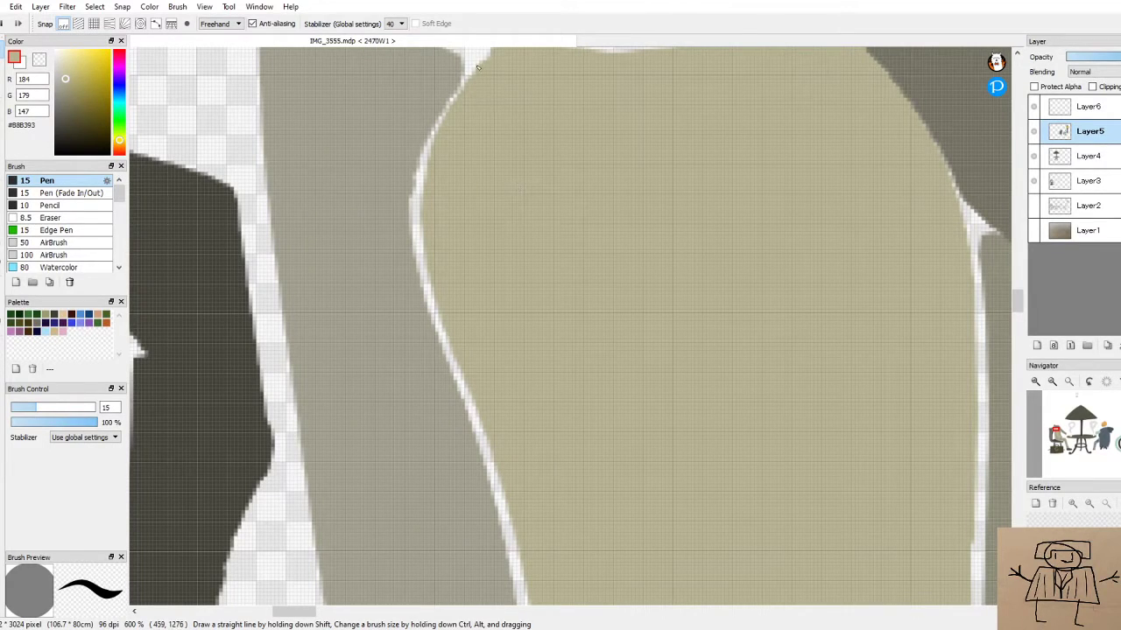
pyautogui.moveTo(484, 57)
pyautogui.mouseDown()
pyautogui.moveTo(433, 131)
pyautogui.moveTo(418, 200)
pyautogui.moveTo(418, 225)
pyautogui.moveTo(440, 166)
pyautogui.moveTo(424, 163)
pyautogui.moveTo(420, 235)
pyautogui.moveTo(466, 398)
pyautogui.mouseUp()
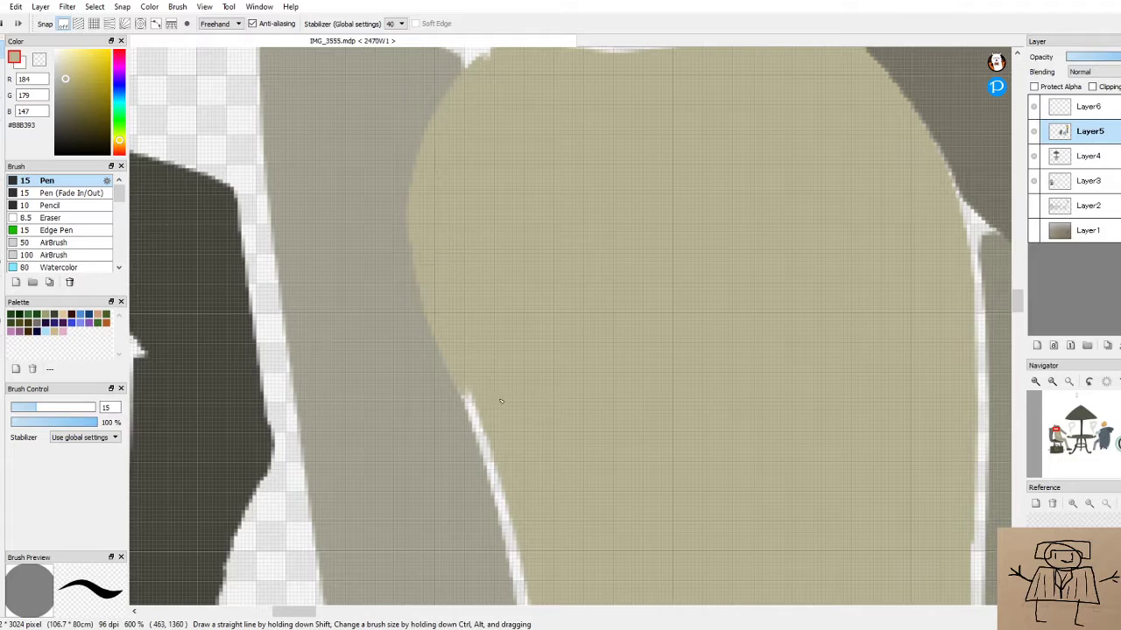
pyautogui.moveTo(457, 375)
pyautogui.mouseDown()
pyautogui.moveTo(494, 464)
pyautogui.moveTo(552, 547)
pyautogui.mouseUp()
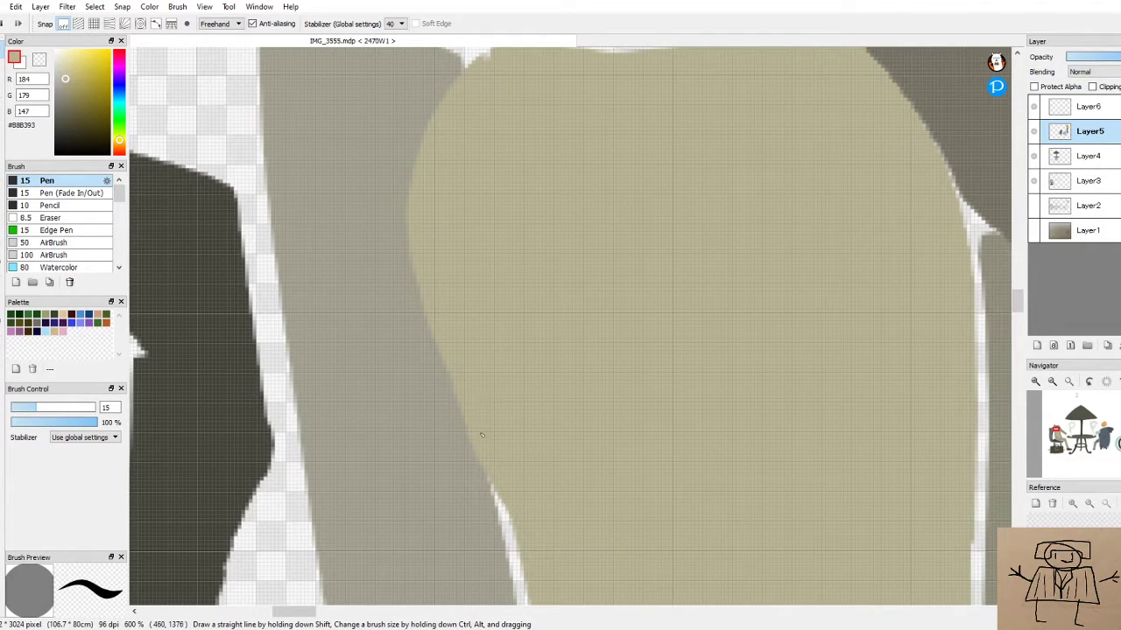
pyautogui.moveTo(505, 478); pyautogui.dragTo(530, 570)
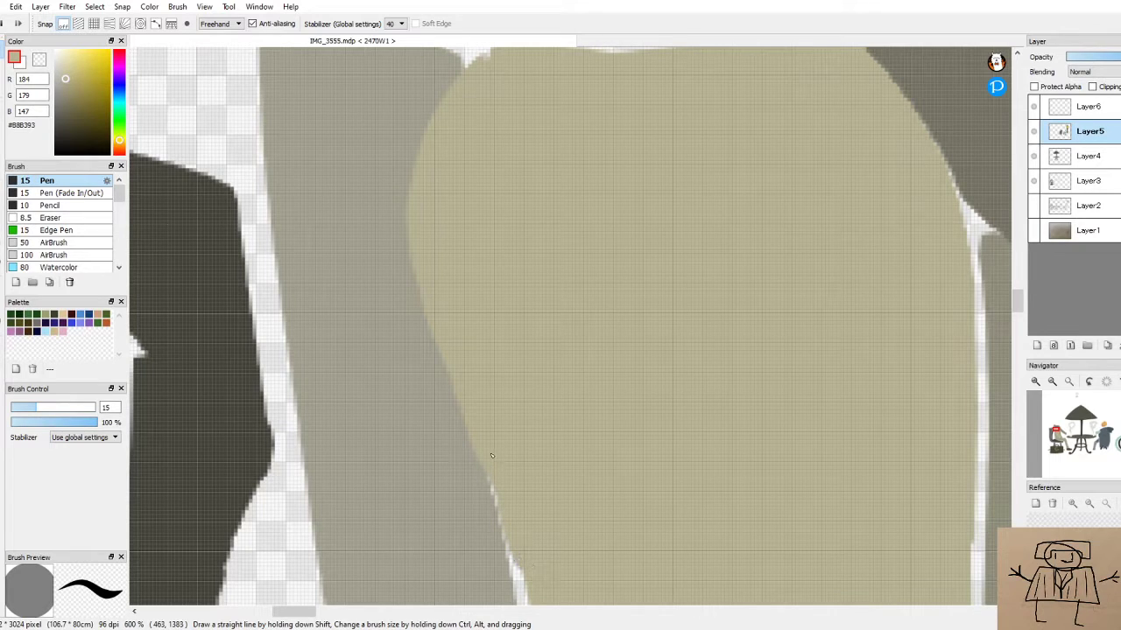
pyautogui.moveTo(502, 500); pyautogui.dragTo(529, 584)
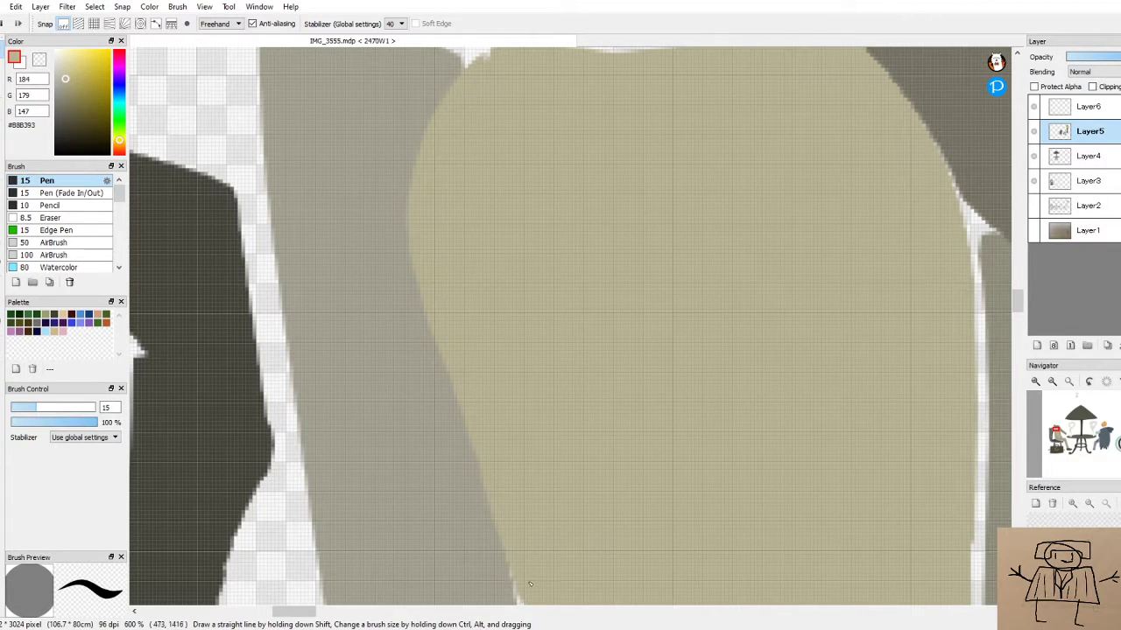
# Extend the tan down the sleeve's back edge towards the elbow, covering the white gap and smoothing the uneven edge
pyautogui.scroll(-4, 530, 584)
pyautogui.scroll(-5, 505, 265)
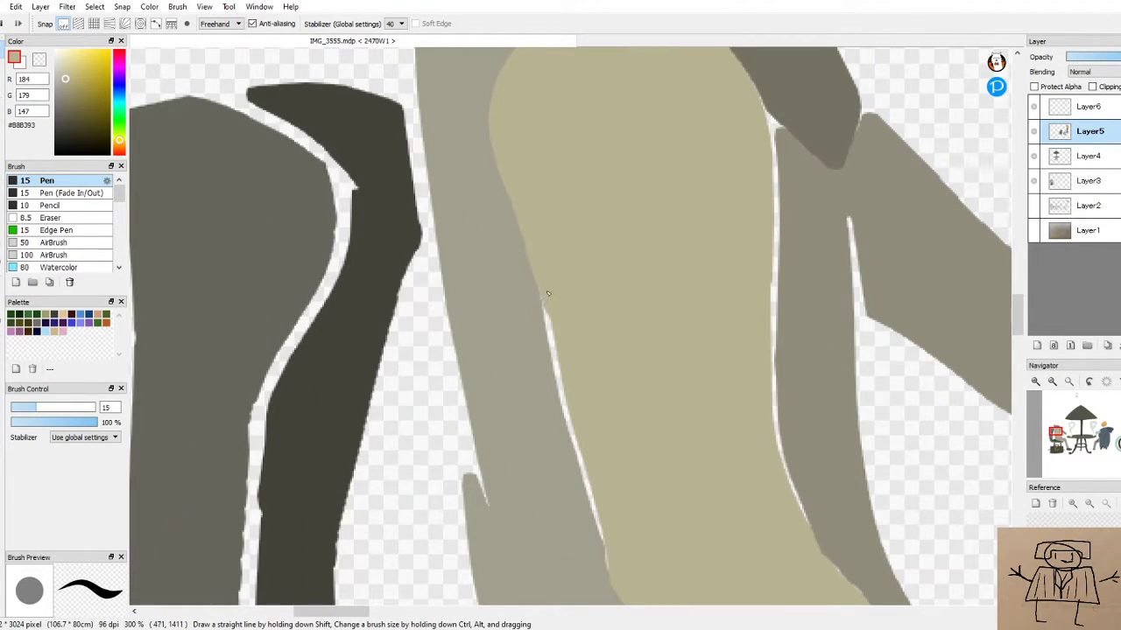
pyautogui.moveTo(547, 308)
pyautogui.mouseDown()
pyautogui.moveTo(574, 449)
pyautogui.moveTo(599, 527)
pyautogui.mouseUp()
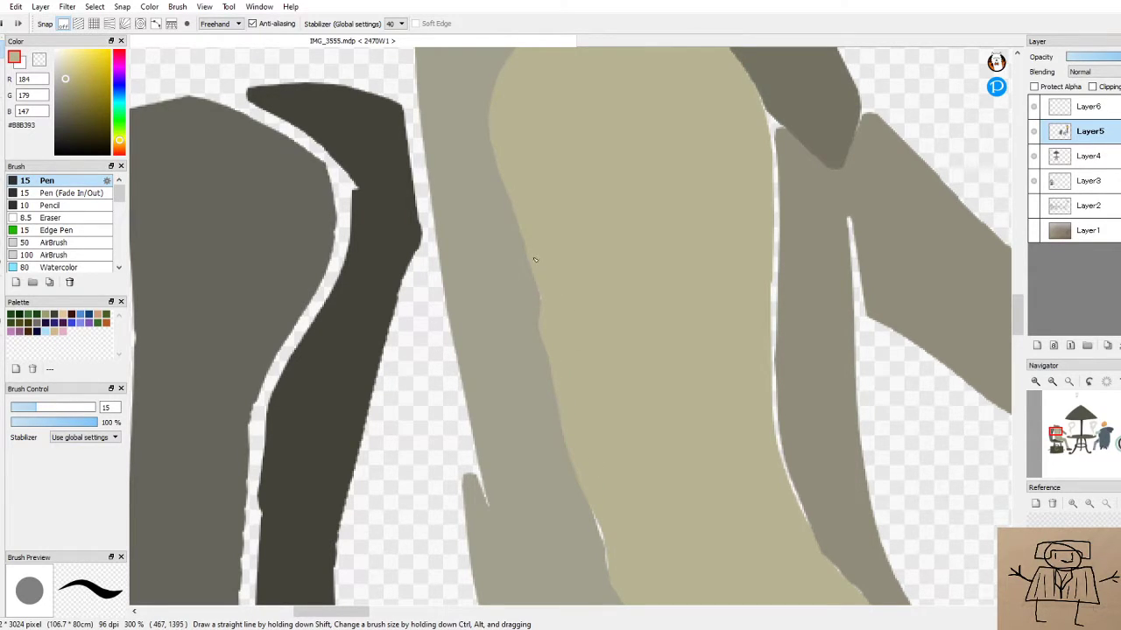
pyautogui.moveTo(527, 242); pyautogui.dragTo(533, 280)
pyautogui.hotkey('ctrl', 'z')
pyautogui.moveTo(527, 245); pyautogui.dragTo(543, 323)
# Paint over the remaining white sliver at the elbow of the tan sleeve
pyautogui.moveTo(1016, 317); pyautogui.dragTo(1016, 342)
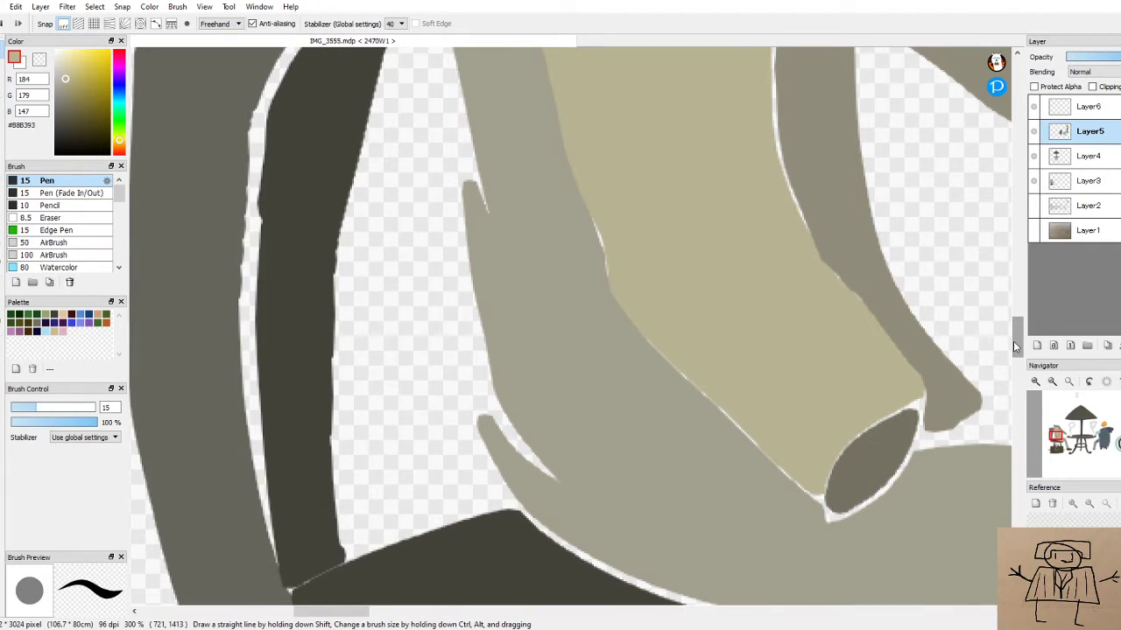
pyautogui.scroll(2, 431, 106)
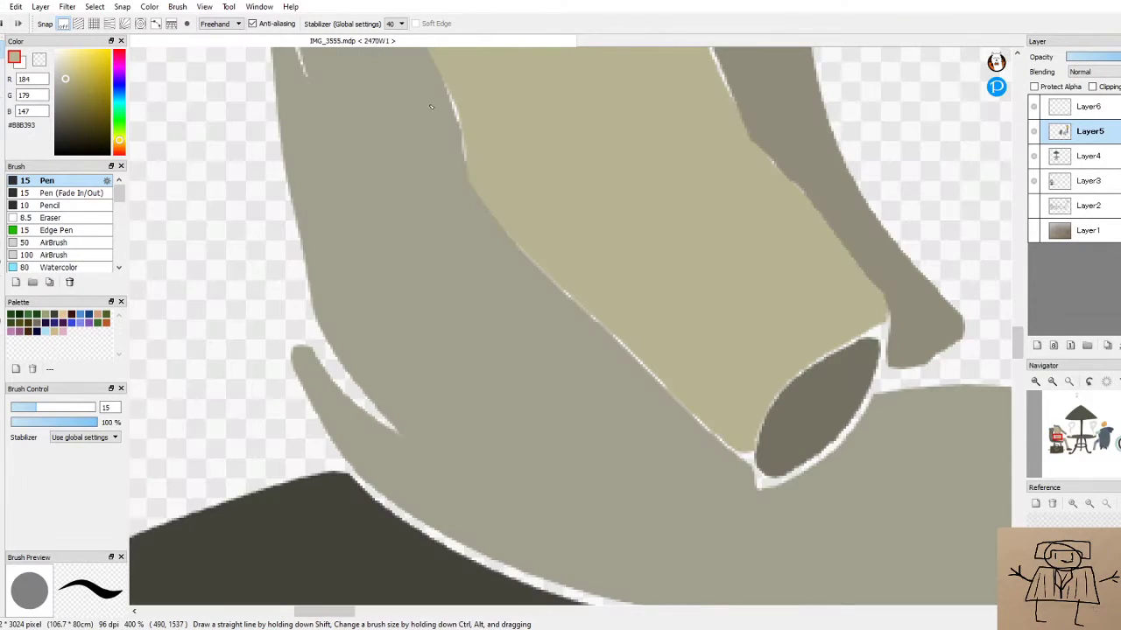
pyautogui.moveTo(1015, 344); pyautogui.dragTo(1016, 332)
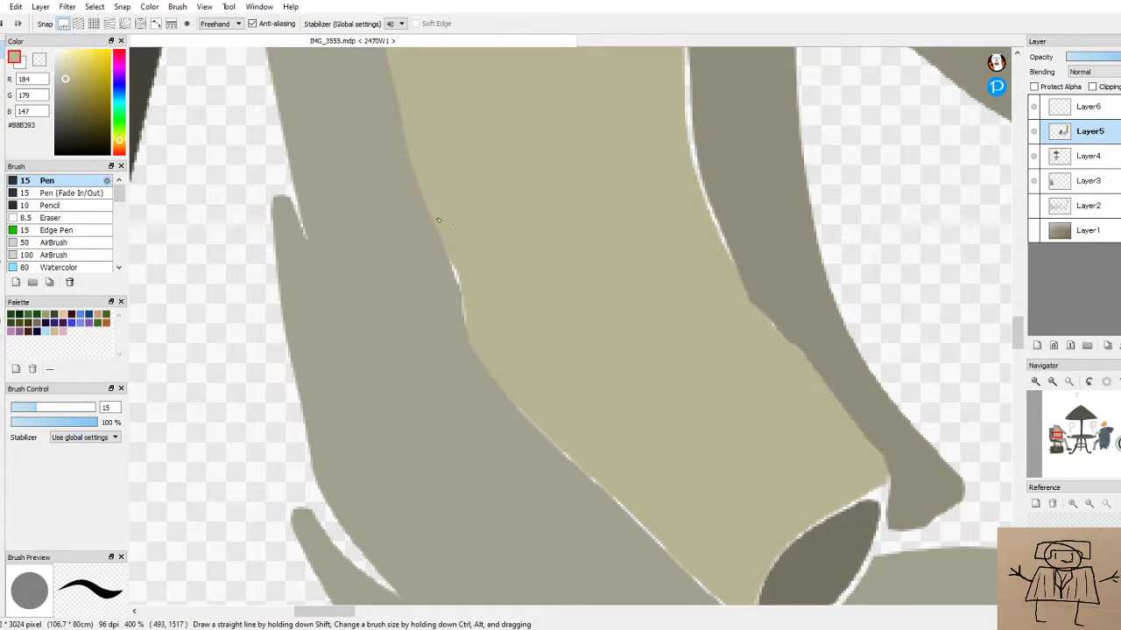
pyautogui.moveTo(440, 230)
pyautogui.mouseDown()
pyautogui.moveTo(489, 360)
pyautogui.moveTo(443, 239)
pyautogui.mouseUp()
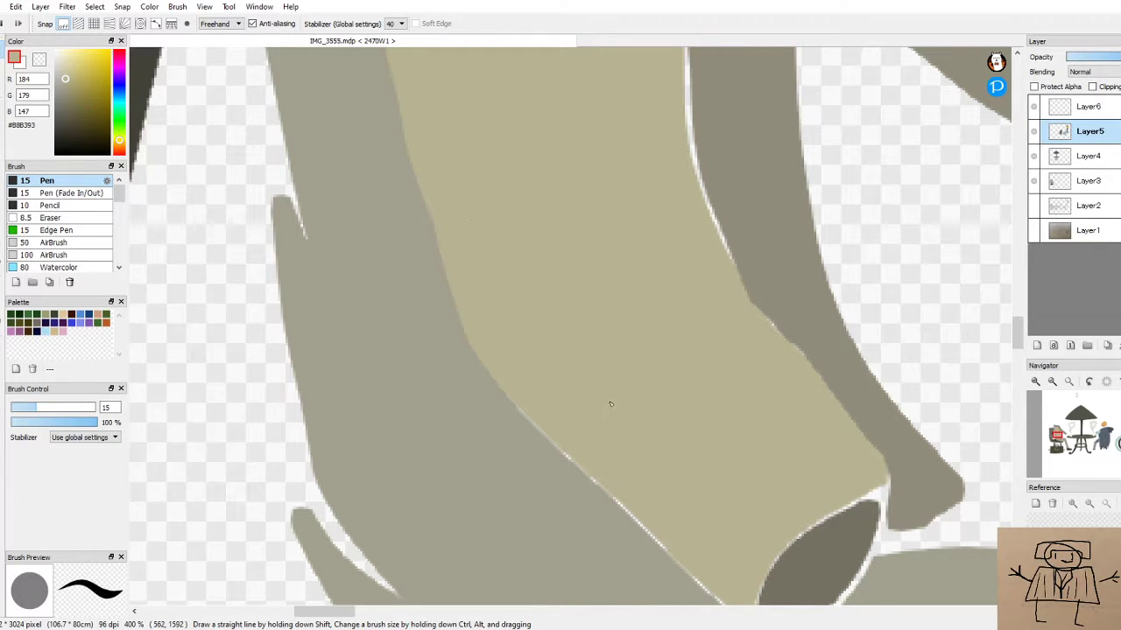
pyautogui.scroll(-5, 636, 398)
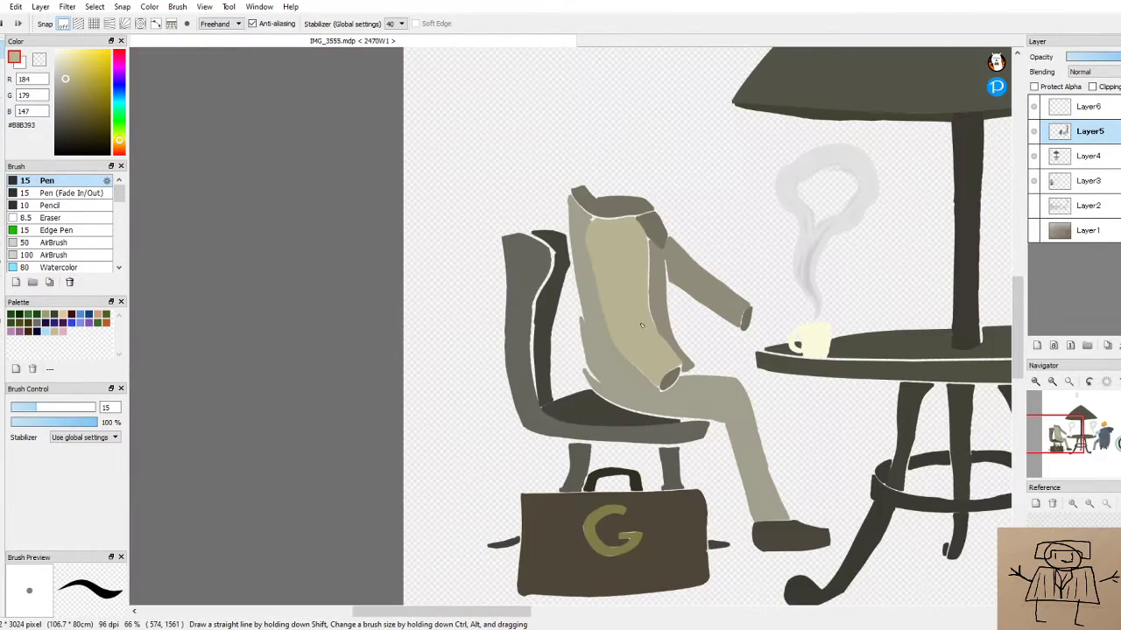
# Save the drawing and examine the suit's collar, sleeve and cuff for remaining white gaps
pyautogui.scroll(3, 645, 160)
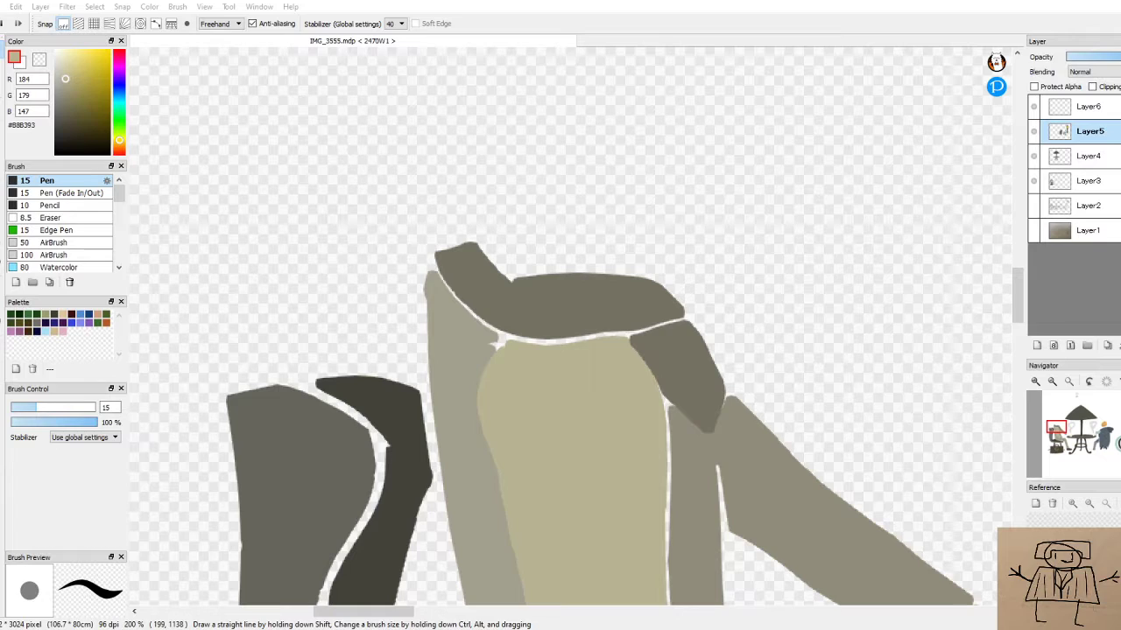
pyautogui.hotkey('ctrl', 's')
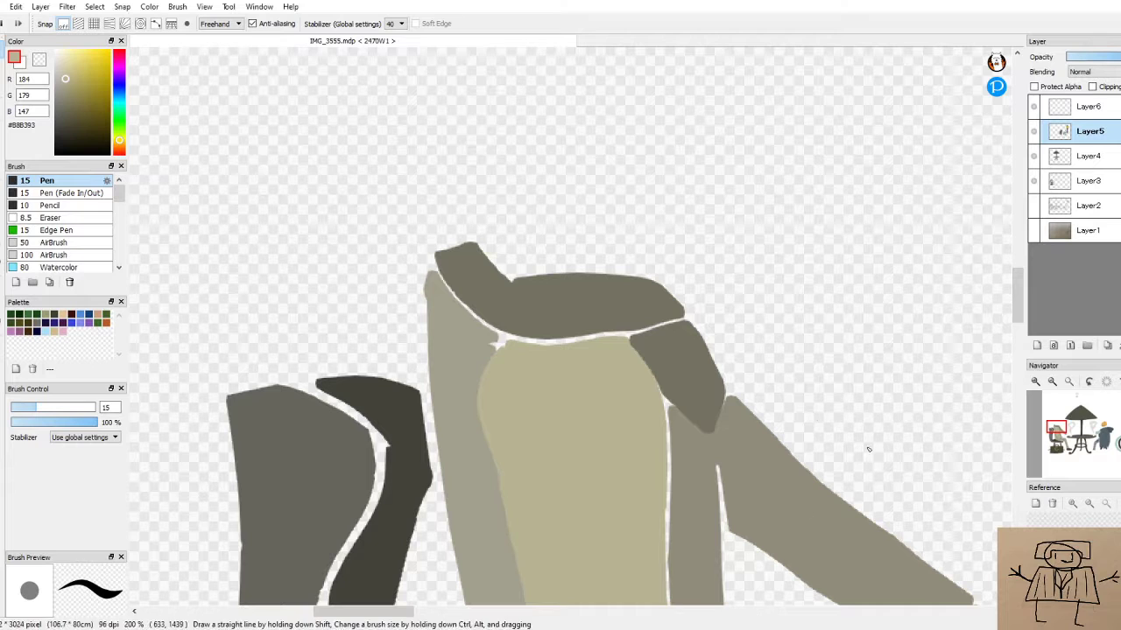
pyautogui.scroll(2, 552, 408)
pyautogui.scroll(-3, 553, 408)
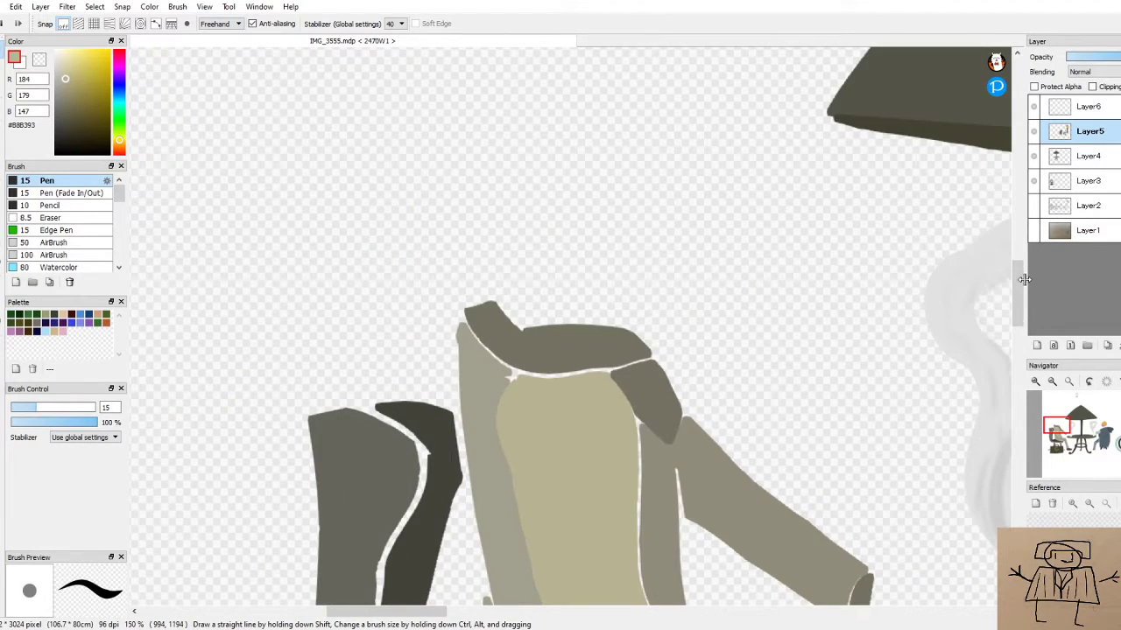
pyautogui.scroll(1, 581, 375)
pyautogui.scroll(1, 581, 375)
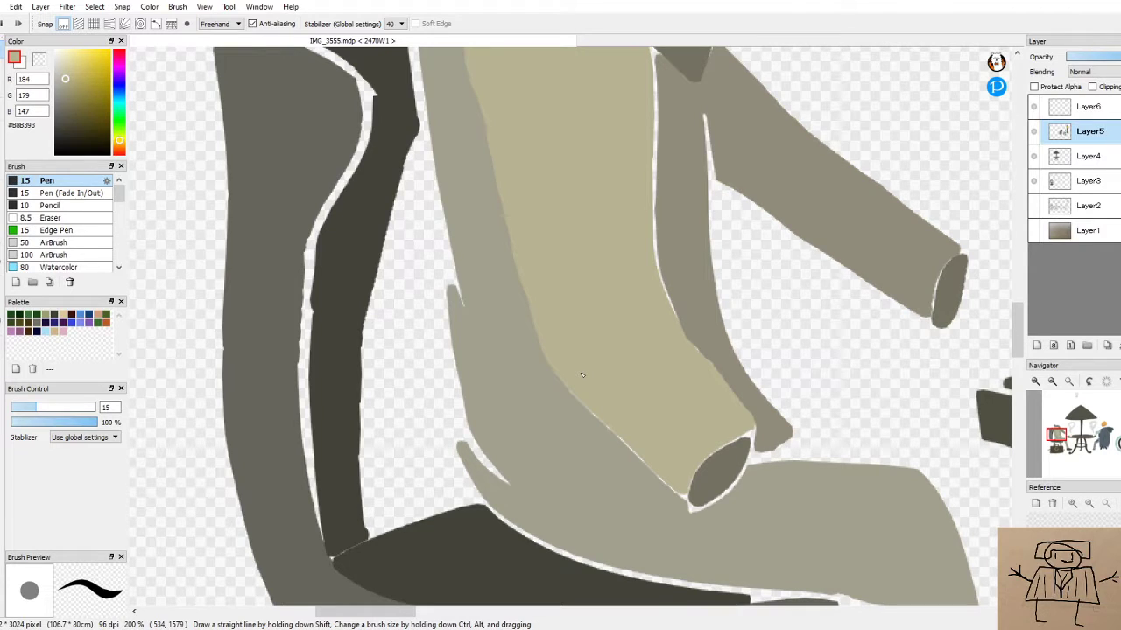
# Extend the tan along the lower edge of the sleeve's forearm, covering the white gap towards the cuff and smoothing the elbow edge
pyautogui.scroll(2, 511, 344)
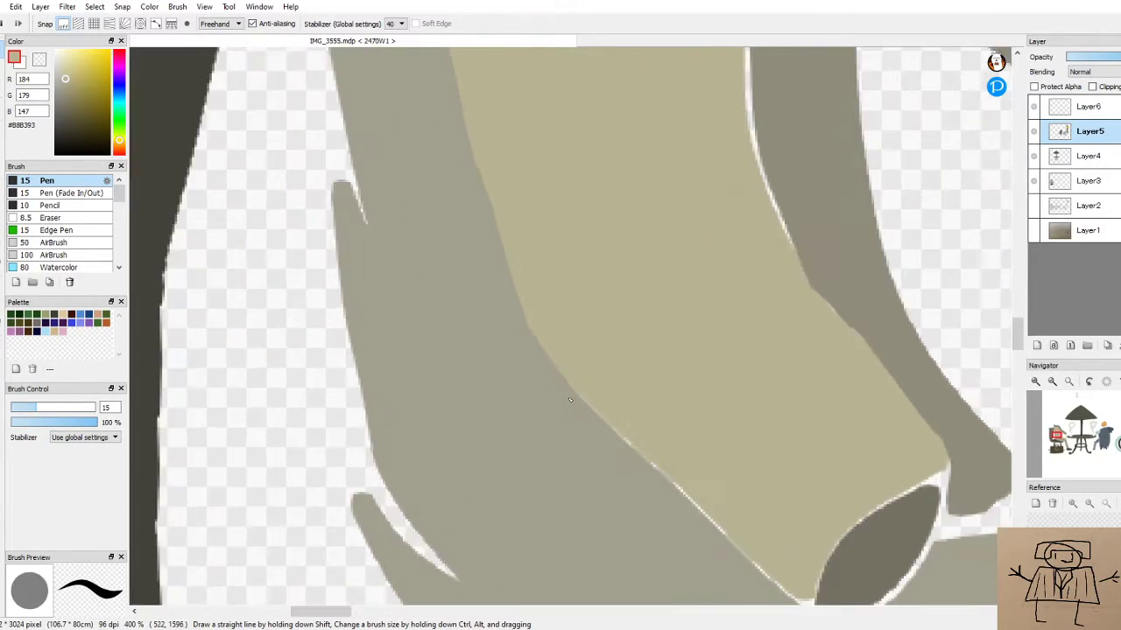
pyautogui.moveTo(322, 612); pyautogui.dragTo(336, 611)
pyautogui.moveTo(1018, 337); pyautogui.dragTo(1018, 355)
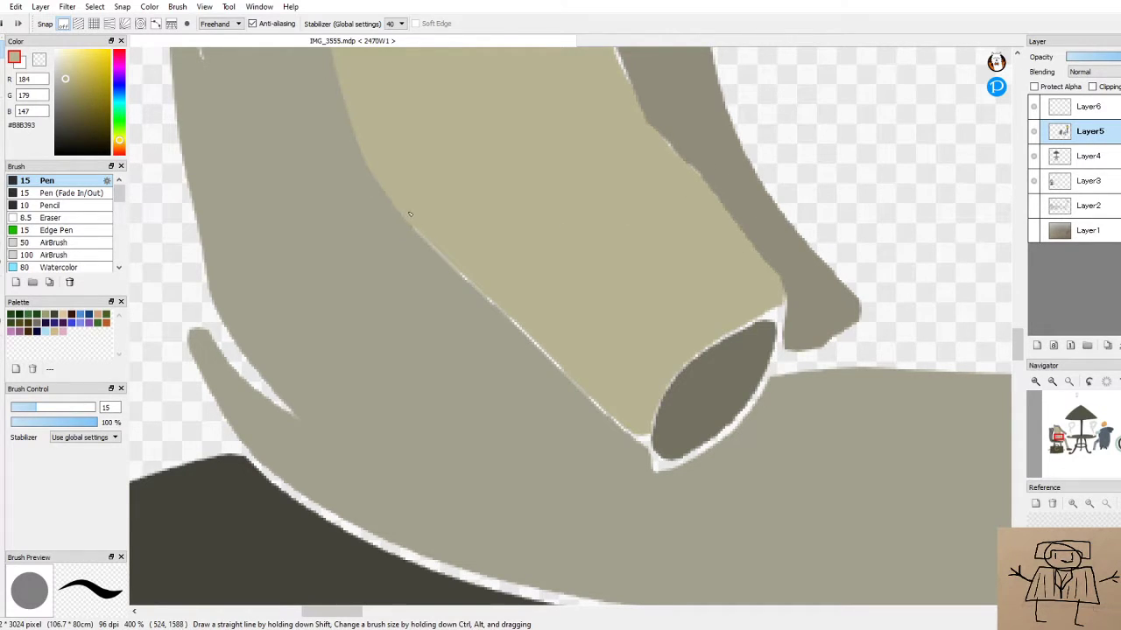
pyautogui.moveTo(427, 235)
pyautogui.mouseDown()
pyautogui.moveTo(457, 279)
pyautogui.moveTo(646, 438)
pyautogui.mouseUp()
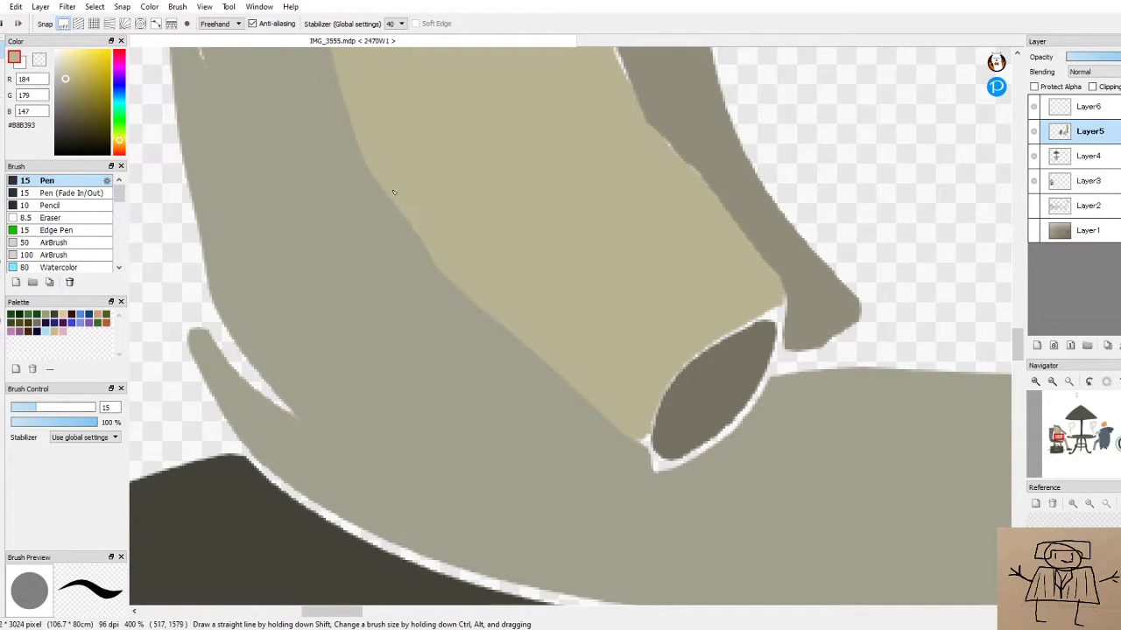
pyautogui.moveTo(393, 198); pyautogui.dragTo(442, 269)
# Paint a tan rim around the near sleeve's dark cuff opening, covering the white gap and undoing stray strokes
pyautogui.moveTo(634, 438)
pyautogui.mouseDown()
pyautogui.moveTo(673, 470)
pyautogui.moveTo(664, 464)
pyautogui.mouseUp()
pyautogui.click(644, 451)
pyautogui.moveTo(649, 448)
pyautogui.mouseDown()
pyautogui.moveTo(670, 389)
pyautogui.moveTo(655, 420)
pyautogui.moveTo(683, 374)
pyautogui.moveTo(744, 333)
pyautogui.mouseUp()
pyautogui.hotkey('ctrl', 'z')
pyautogui.moveTo(666, 405)
pyautogui.mouseDown()
pyautogui.moveTo(718, 334)
pyautogui.moveTo(770, 313)
pyautogui.moveTo(742, 349)
pyautogui.moveTo(774, 358)
pyautogui.moveTo(792, 383)
pyautogui.moveTo(815, 354)
pyautogui.moveTo(808, 317)
pyautogui.moveTo(783, 290)
pyautogui.moveTo(785, 345)
pyautogui.moveTo(779, 285)
pyautogui.moveTo(779, 351)
pyautogui.moveTo(753, 399)
pyautogui.moveTo(692, 445)
pyautogui.moveTo(646, 451)
pyautogui.moveTo(673, 462)
pyautogui.moveTo(750, 402)
pyautogui.moveTo(797, 311)
pyautogui.moveTo(781, 298)
pyautogui.moveTo(776, 372)
pyautogui.moveTo(729, 430)
pyautogui.moveTo(661, 461)
pyautogui.mouseUp()
pyautogui.hotkey('ctrl', 'z')
pyautogui.hotkey('ctrl', 'z')
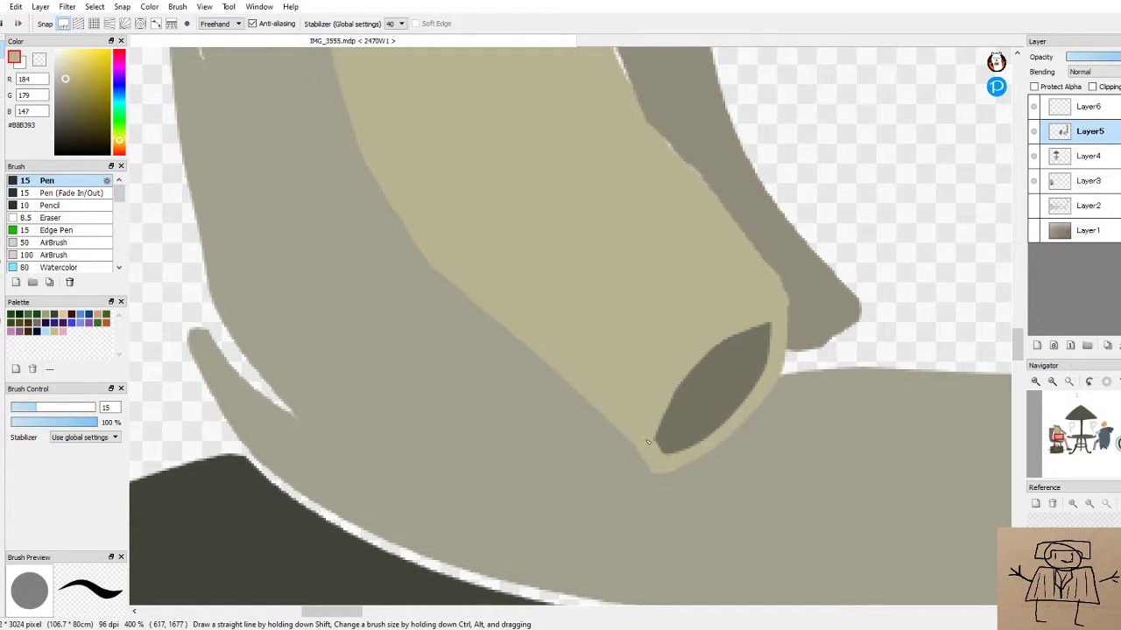
pyautogui.scroll(-4, 739, 560)
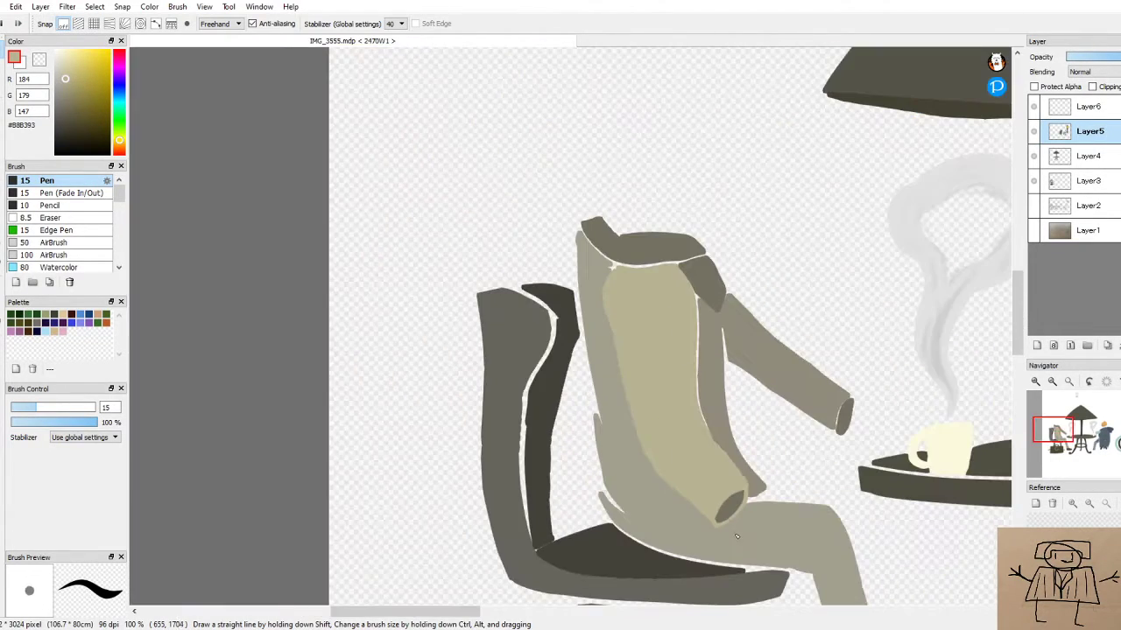
# Sample the grey-brown #908D7B and paint over the white gap between the tan sleeve's upper front edge and the jacket front
pyautogui.scroll(2, 705, 339)
pyautogui.keyDown('alt'); pyautogui.click(709, 359); pyautogui.keyUp('alt')
pyautogui.scroll(2, 714, 350)
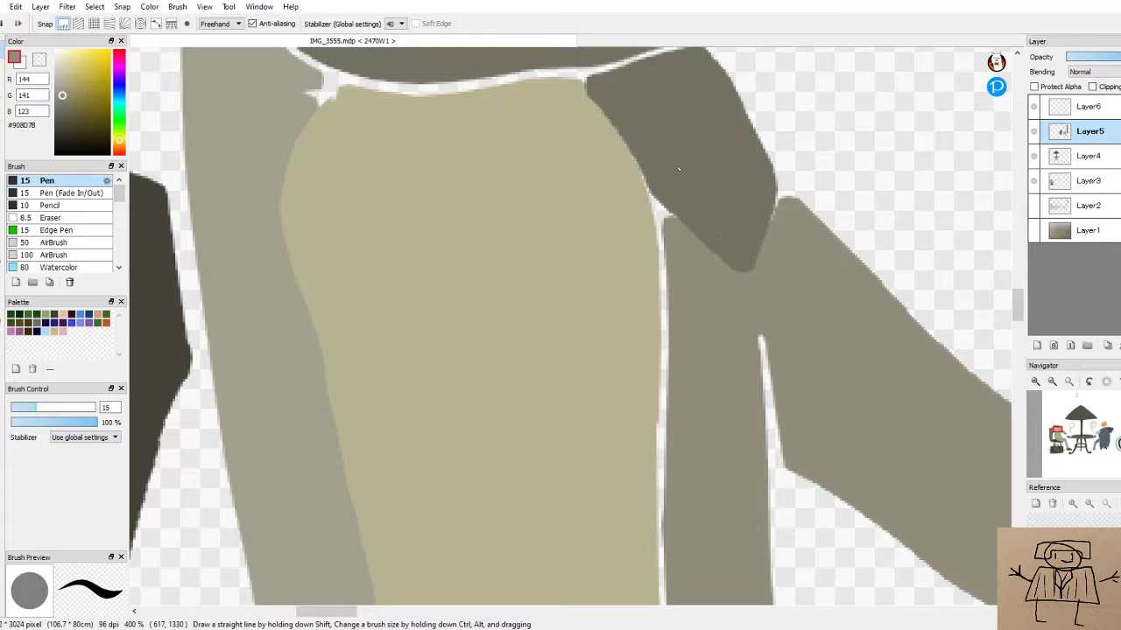
pyautogui.moveTo(650, 197); pyautogui.dragTo(663, 278)
pyautogui.moveTo(651, 202); pyautogui.dragTo(662, 341)
pyautogui.moveTo(663, 271); pyautogui.dragTo(666, 427)
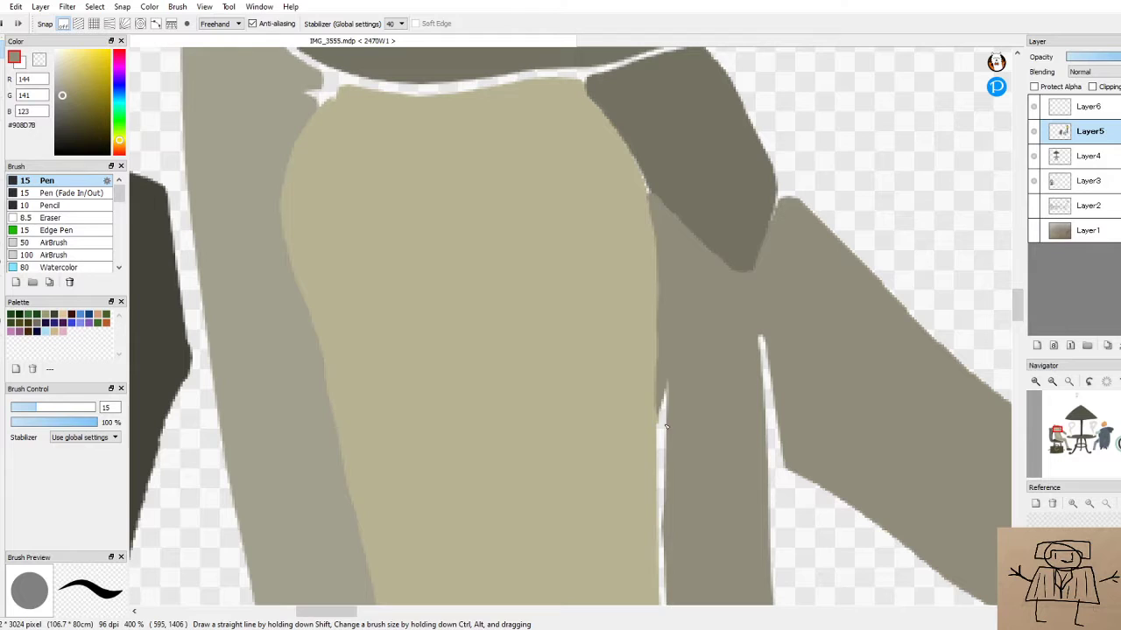
# Continue the grey-brown down the middle of the tan sleeve's front edge, covering the white gap beside the jacket front
pyautogui.scroll(-1, 666, 427)
pyautogui.moveTo(1017, 302); pyautogui.dragTo(1017, 321)
pyautogui.scroll(1, 741, 261)
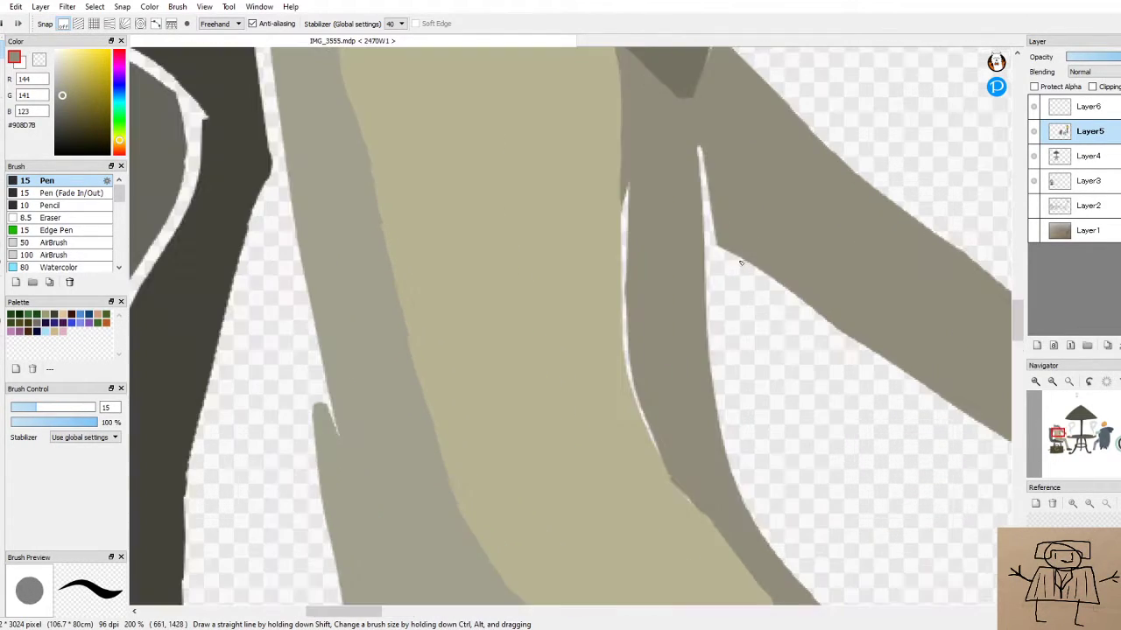
pyautogui.moveTo(717, 253); pyautogui.dragTo(611, 173)
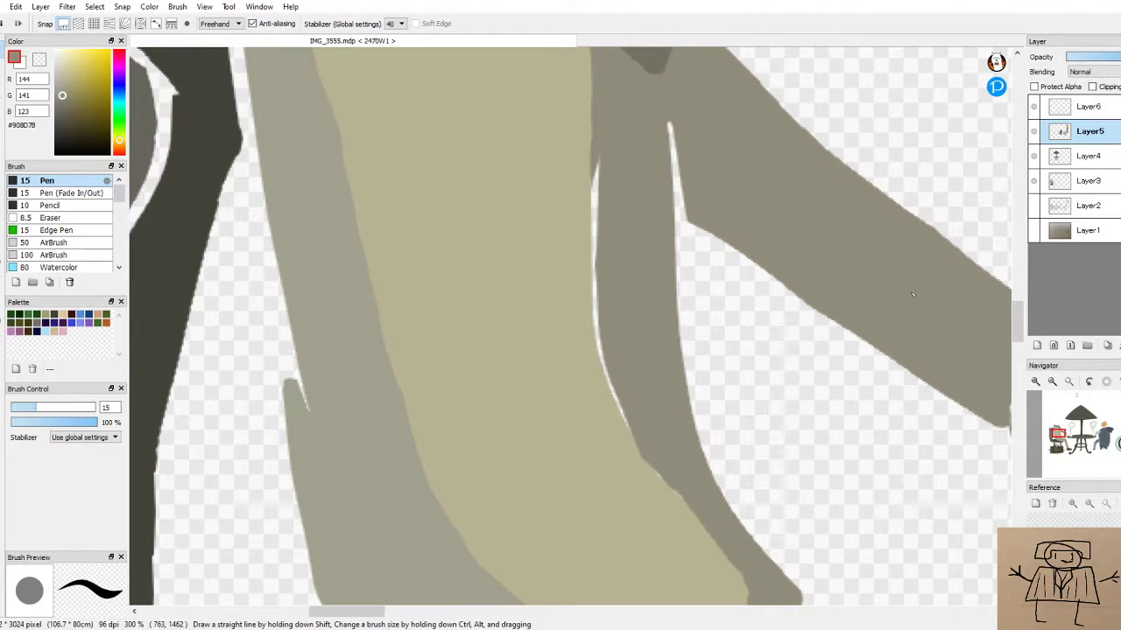
pyautogui.scroll(1, 788, 271)
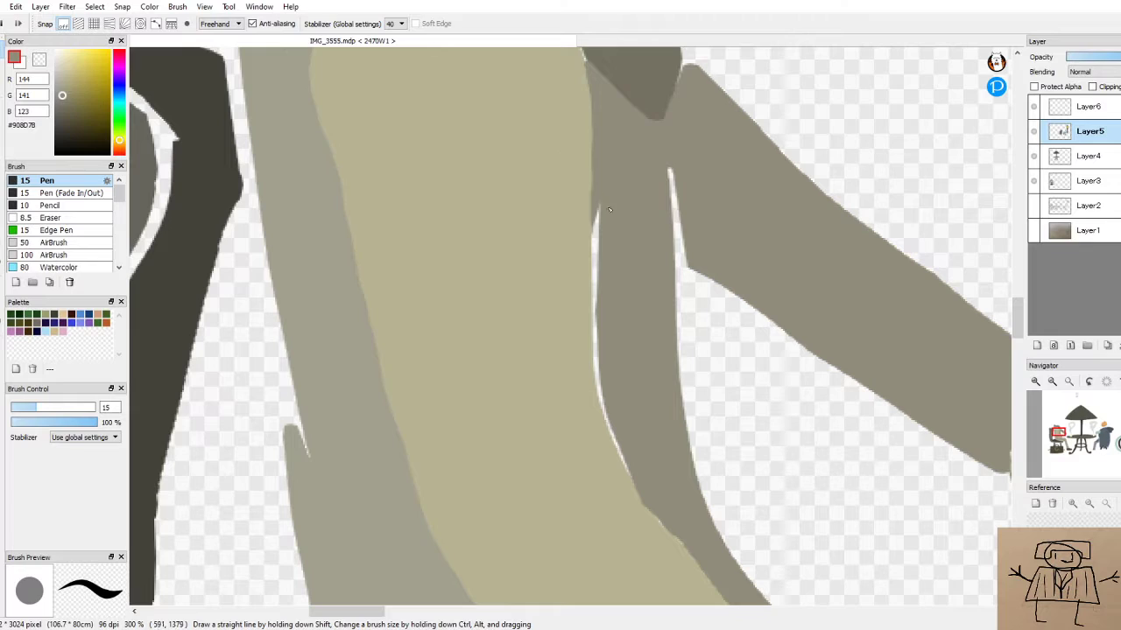
pyautogui.moveTo(600, 194); pyautogui.dragTo(594, 284)
pyautogui.moveTo(602, 237)
pyautogui.mouseDown()
pyautogui.moveTo(597, 324)
pyautogui.moveTo(592, 275)
pyautogui.moveTo(624, 417)
pyautogui.mouseUp()
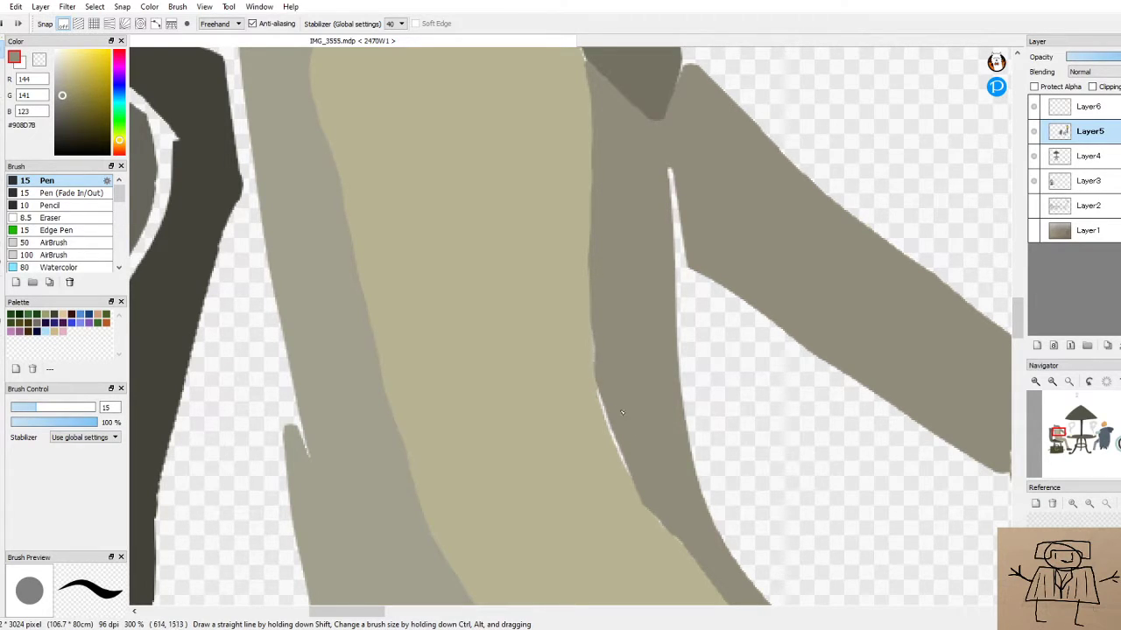
# Cover the remaining white sliver down to the sleeve's inner elbow and smooth the grey-brown edge along the forearm
pyautogui.moveTo(598, 359); pyautogui.dragTo(622, 448)
pyautogui.moveTo(600, 392); pyautogui.dragTo(623, 460)
pyautogui.moveTo(1018, 320); pyautogui.dragTo(1024, 352)
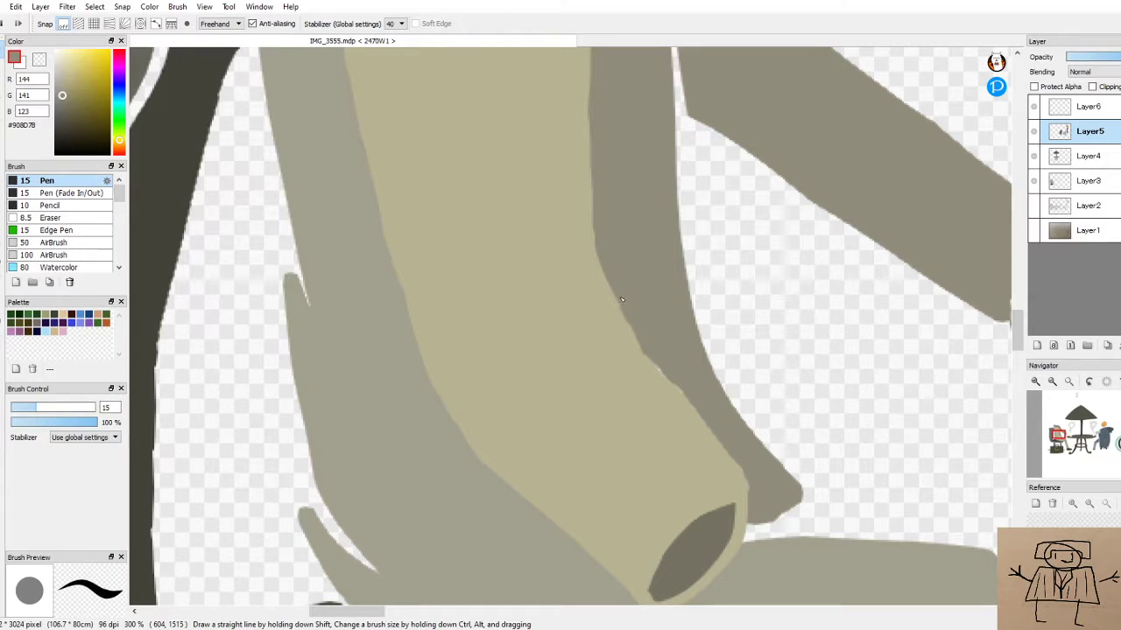
pyautogui.moveTo(653, 355); pyautogui.dragTo(758, 450)
pyautogui.scroll(-2, 806, 342)
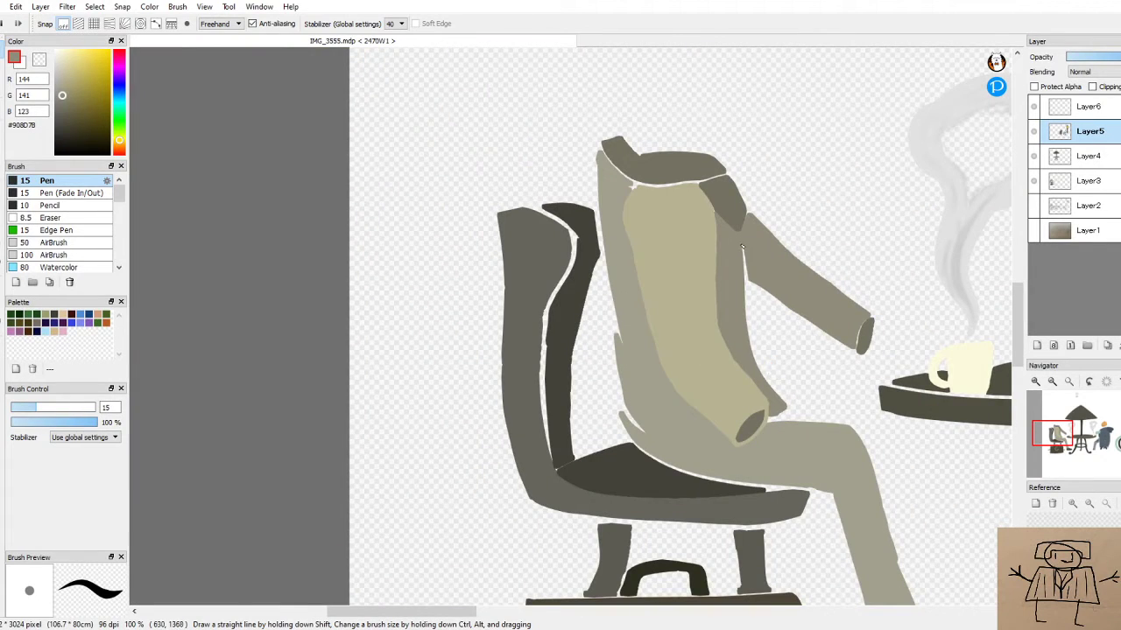
# Sample the dark lapel colour #757264 and paint over the white gap between the lapel and the tan sleeve's shoulder
pyautogui.scroll(5, 741, 249)
pyautogui.keyDown('alt'); pyautogui.click(707, 333); pyautogui.keyUp('alt')
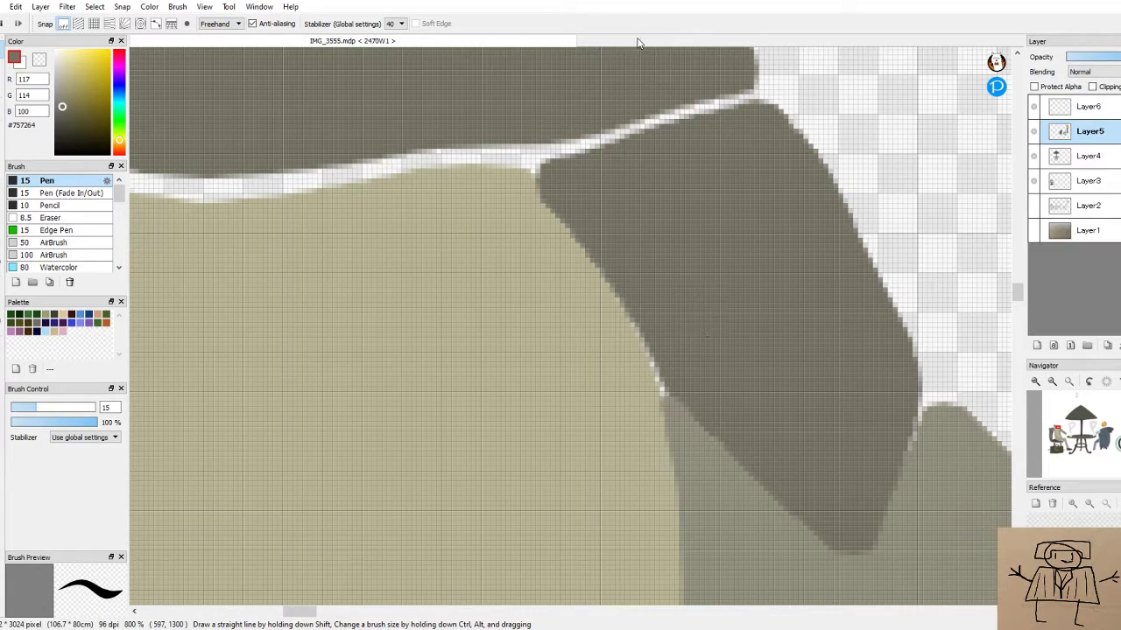
pyautogui.moveTo(673, 396)
pyautogui.mouseDown()
pyautogui.moveTo(648, 323)
pyautogui.moveTo(670, 398)
pyautogui.moveTo(626, 304)
pyautogui.moveTo(511, 190)
pyautogui.moveTo(521, 199)
pyautogui.moveTo(534, 189)
pyautogui.moveTo(561, 230)
pyautogui.moveTo(536, 166)
pyautogui.mouseUp()
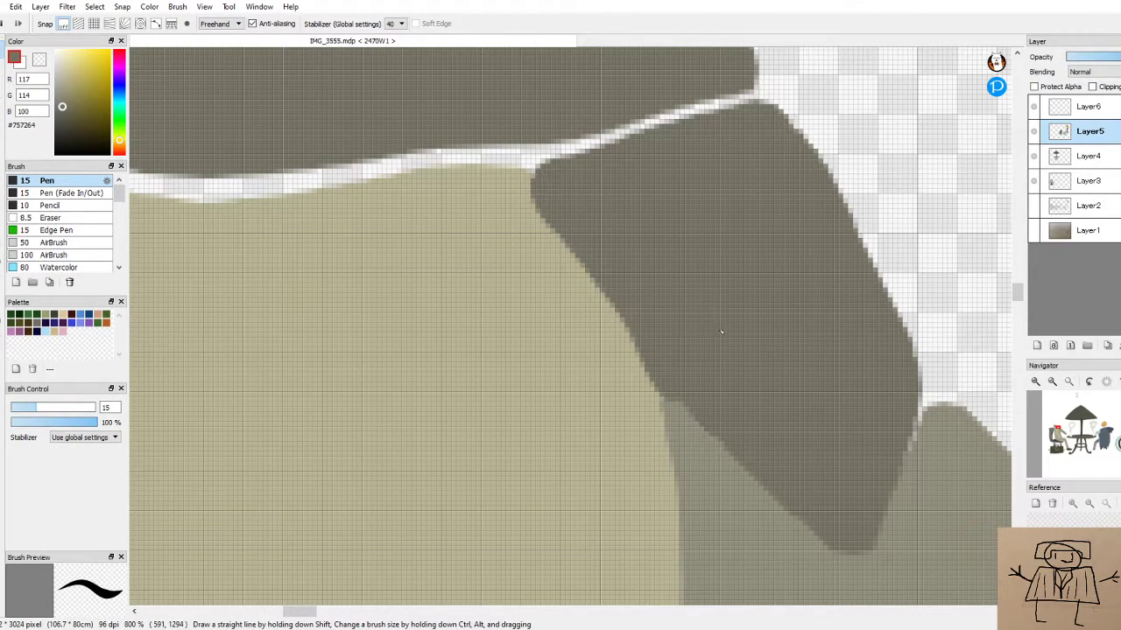
pyautogui.scroll(-4, 892, 341)
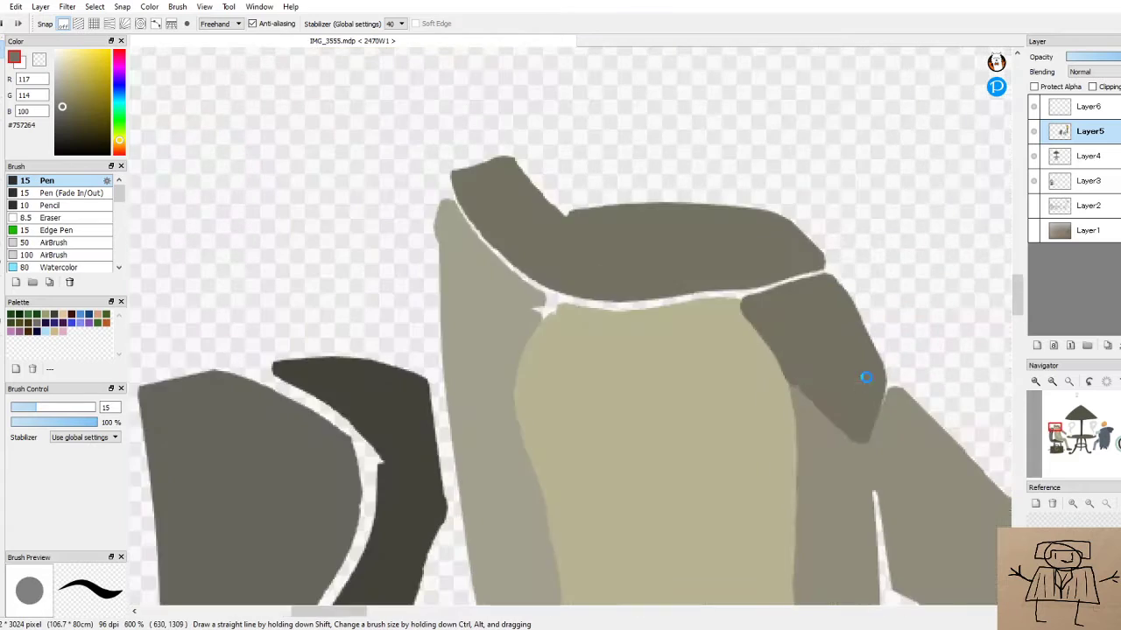
# Try to cover the white gap between the dark lapel and the far sleeve's shoulder with #757264
pyautogui.scroll(4, 891, 385)
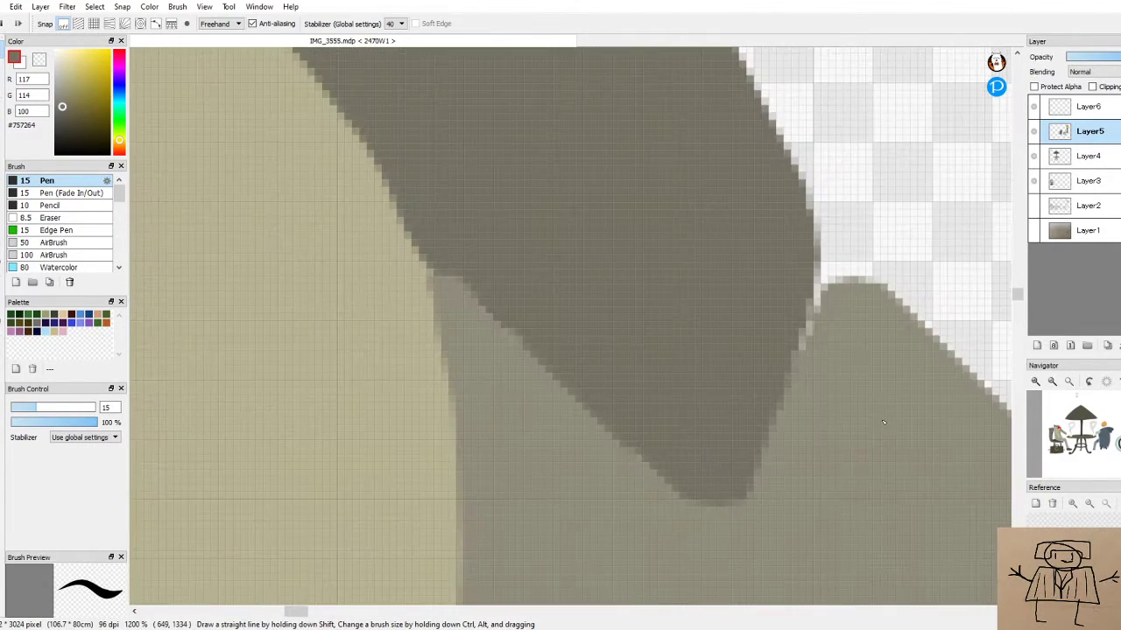
pyautogui.scroll(-2, 871, 411)
pyautogui.scroll(1, 865, 430)
pyautogui.keyDown('alt'); pyautogui.click(865, 430); pyautogui.keyUp('alt')
pyautogui.scroll(3, 834, 357)
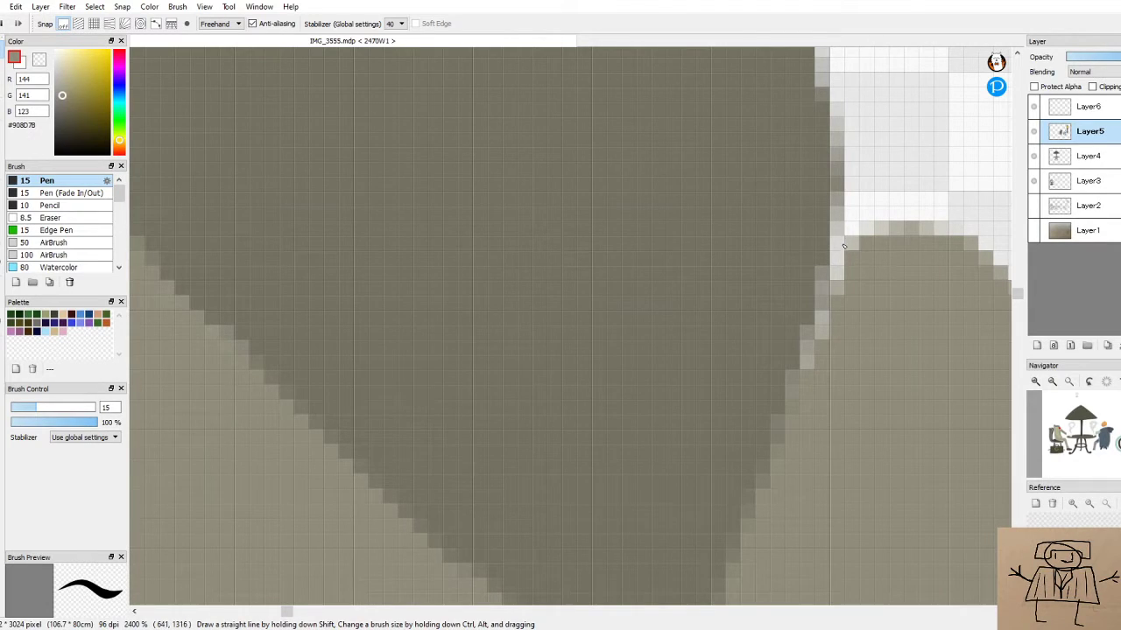
pyautogui.keyDown('alt'); pyautogui.click(755, 288); pyautogui.keyUp('alt')
pyautogui.moveTo(795, 371)
pyautogui.mouseDown()
pyautogui.moveTo(873, 252)
pyautogui.moveTo(814, 308)
pyautogui.moveTo(847, 249)
pyautogui.mouseUp()
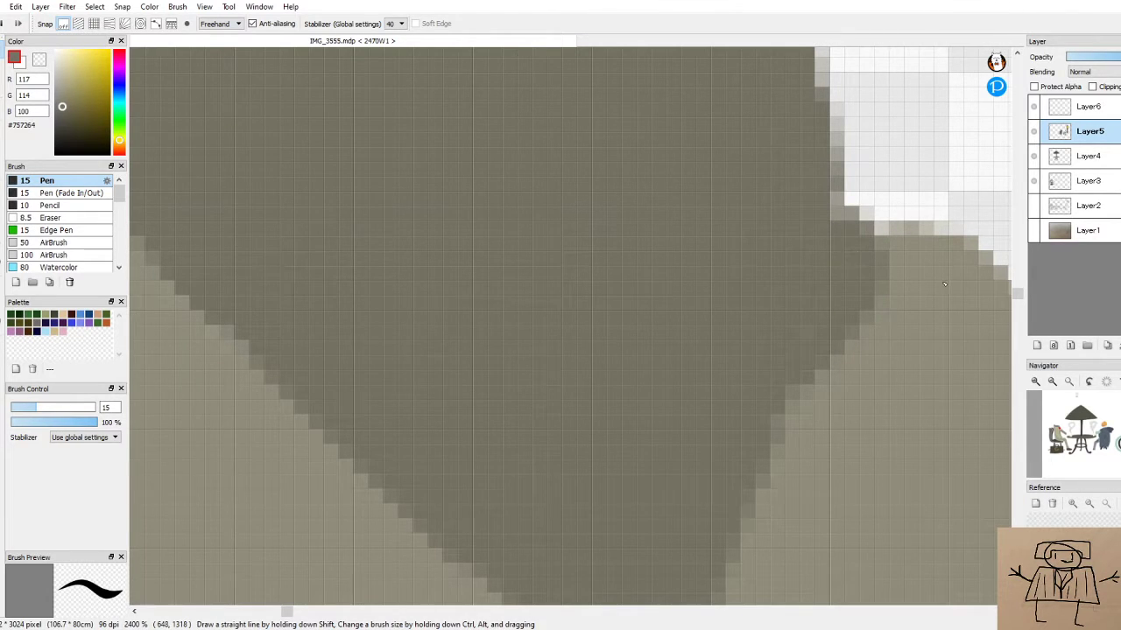
pyautogui.scroll(-9, 944, 284)
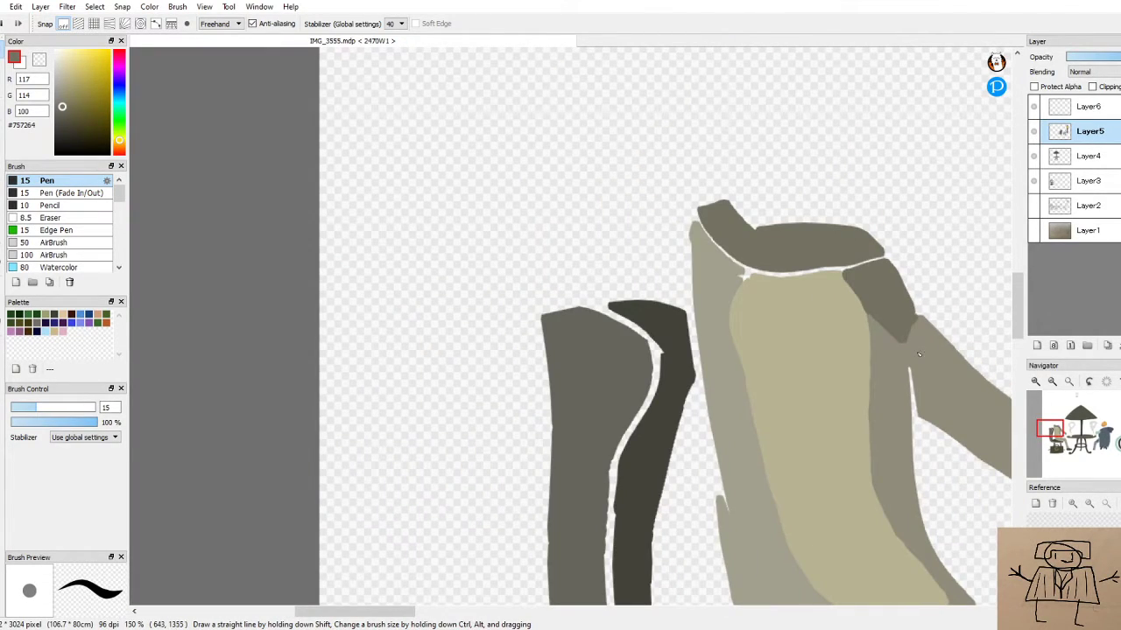
# Paint a narrow strip of #757264 over the white gap between the lapel and the far sleeve, and touch up the lapel's outer edge
pyautogui.scroll(6, 918, 353)
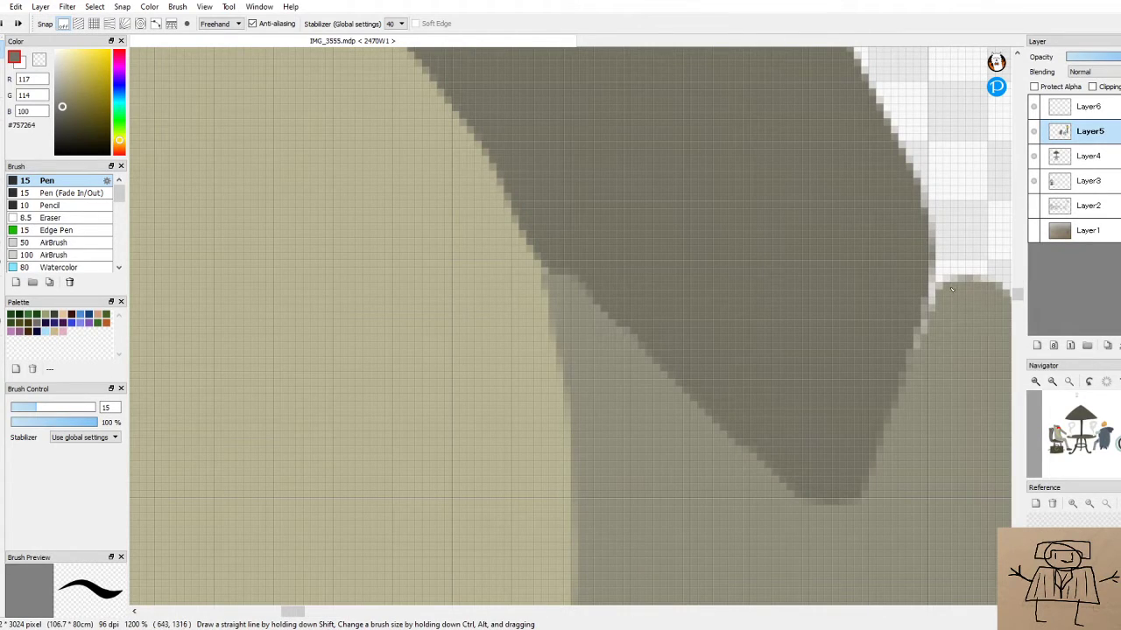
pyautogui.moveTo(940, 282)
pyautogui.mouseDown()
pyautogui.moveTo(898, 361)
pyautogui.moveTo(938, 289)
pyautogui.mouseUp()
pyautogui.moveTo(881, 400)
pyautogui.mouseDown()
pyautogui.moveTo(932, 262)
pyautogui.moveTo(932, 217)
pyautogui.moveTo(943, 259)
pyautogui.moveTo(933, 223)
pyautogui.moveTo(929, 294)
pyautogui.mouseUp()
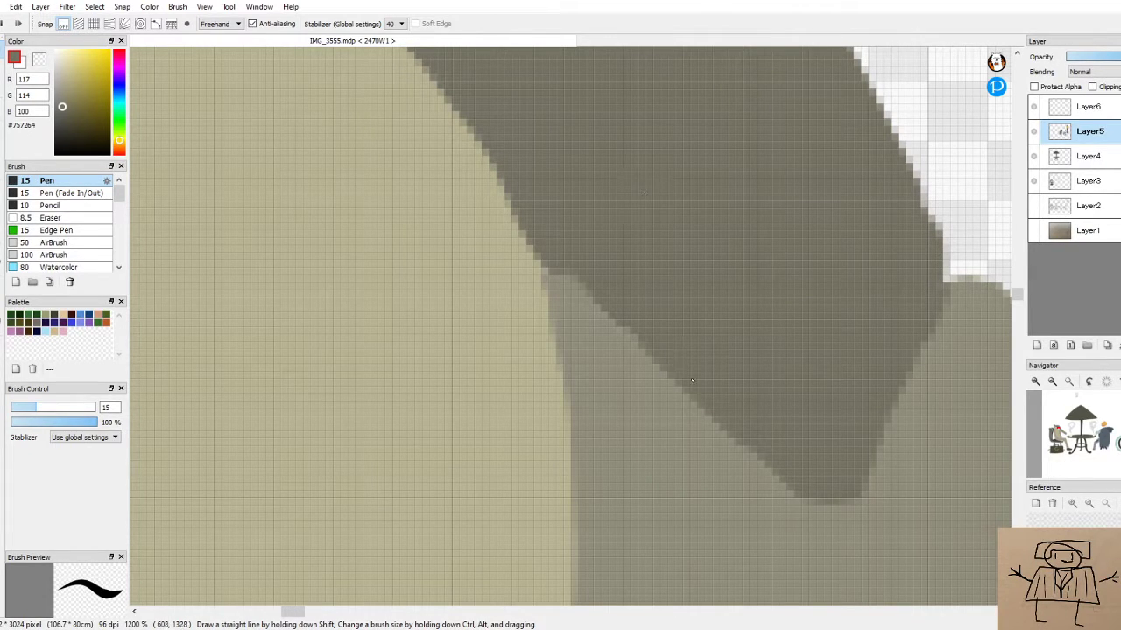
pyautogui.scroll(-4, 692, 383)
pyautogui.scroll(5, 722, 333)
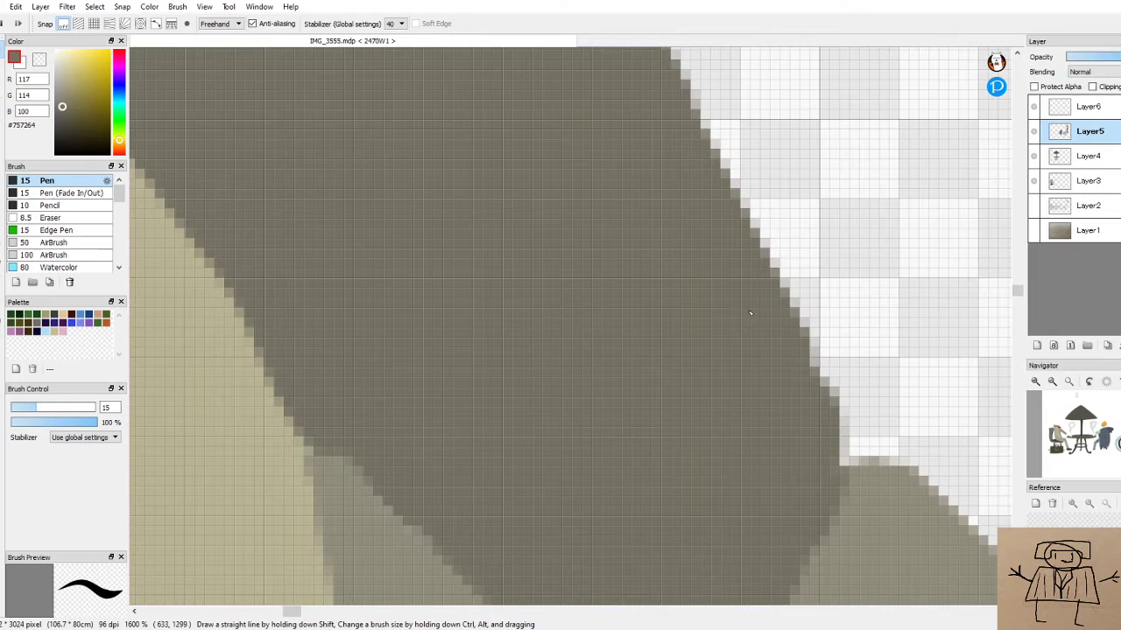
pyautogui.moveTo(802, 355)
pyautogui.mouseDown()
pyautogui.moveTo(817, 378)
pyautogui.moveTo(814, 337)
pyautogui.mouseUp()
pyautogui.scroll(-6, 825, 337)
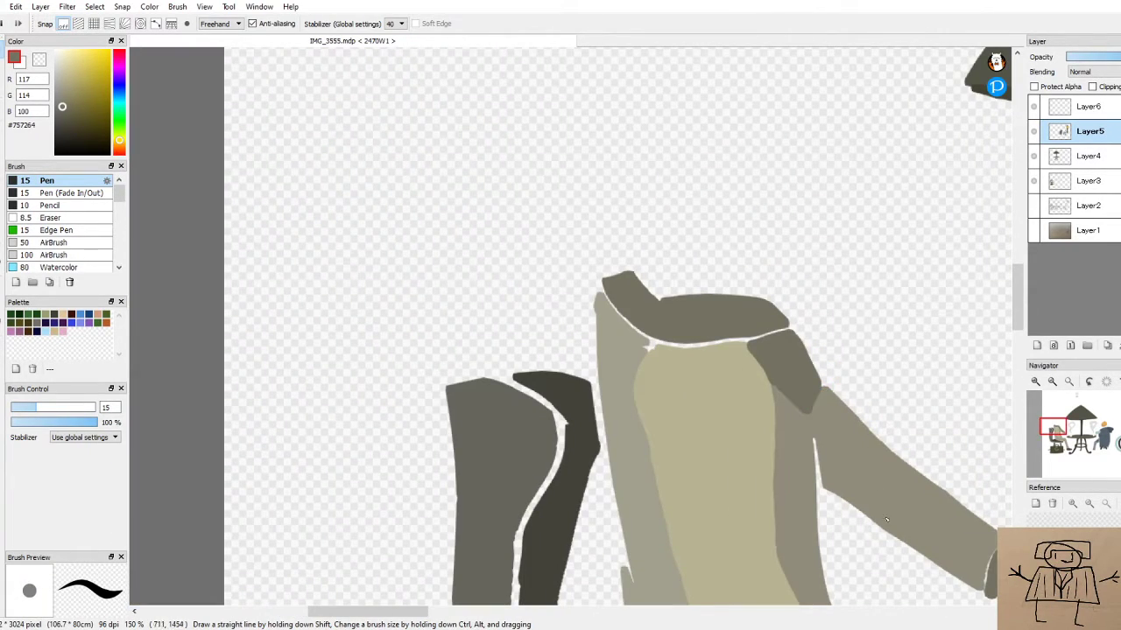
# Sample #908D7B from the far sleeve and paint over the white gap along its dark cuff opening, rounding off the lower corner
pyautogui.moveTo(1020, 308); pyautogui.dragTo(1026, 342)
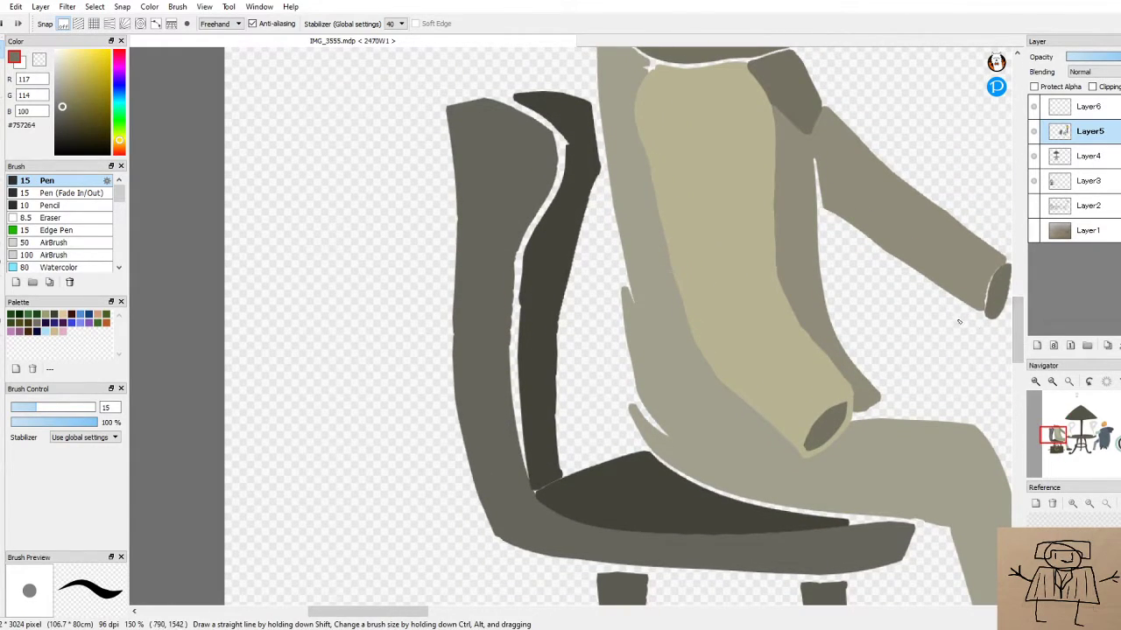
pyautogui.scroll(6, 986, 291)
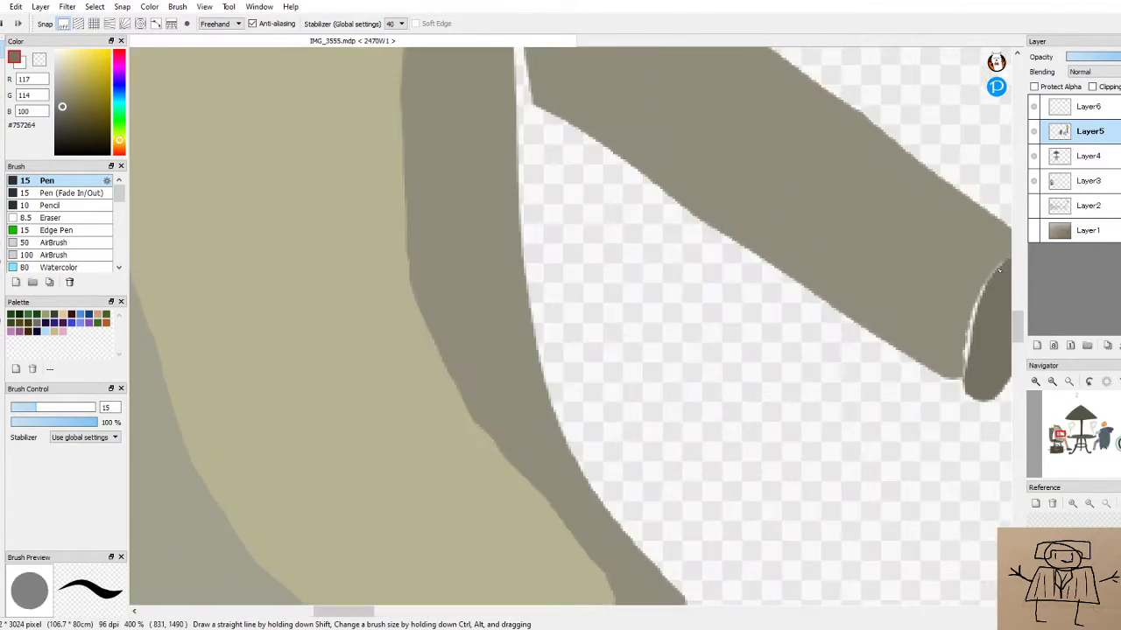
pyautogui.keyDown('alt'); pyautogui.click(873, 318); pyautogui.keyUp('alt')
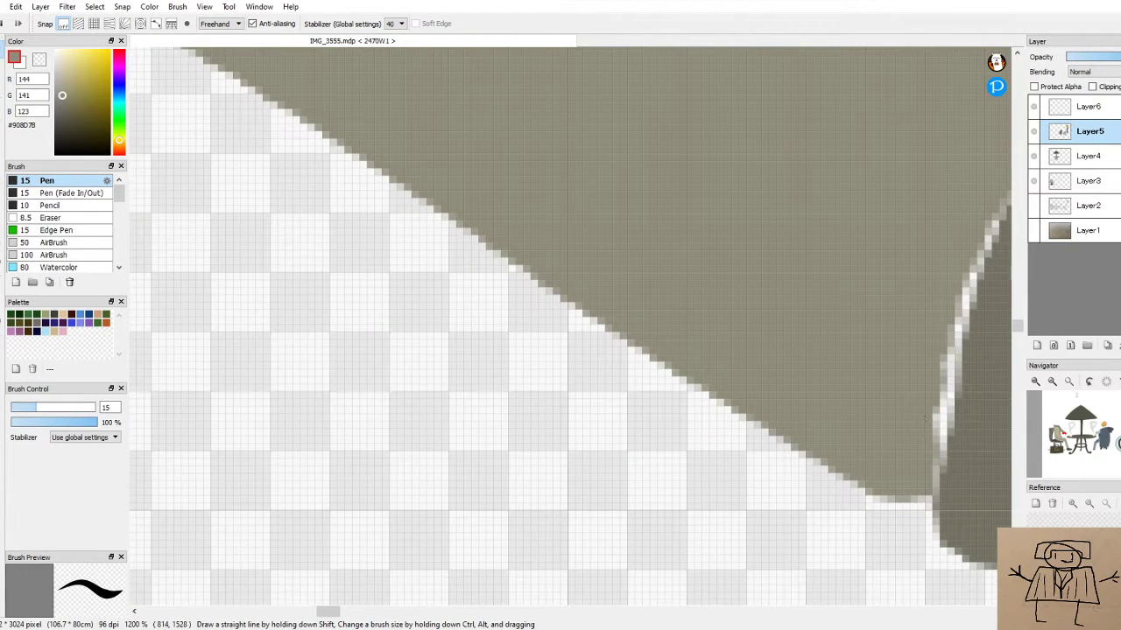
pyautogui.moveTo(330, 611); pyautogui.dragTo(343, 616)
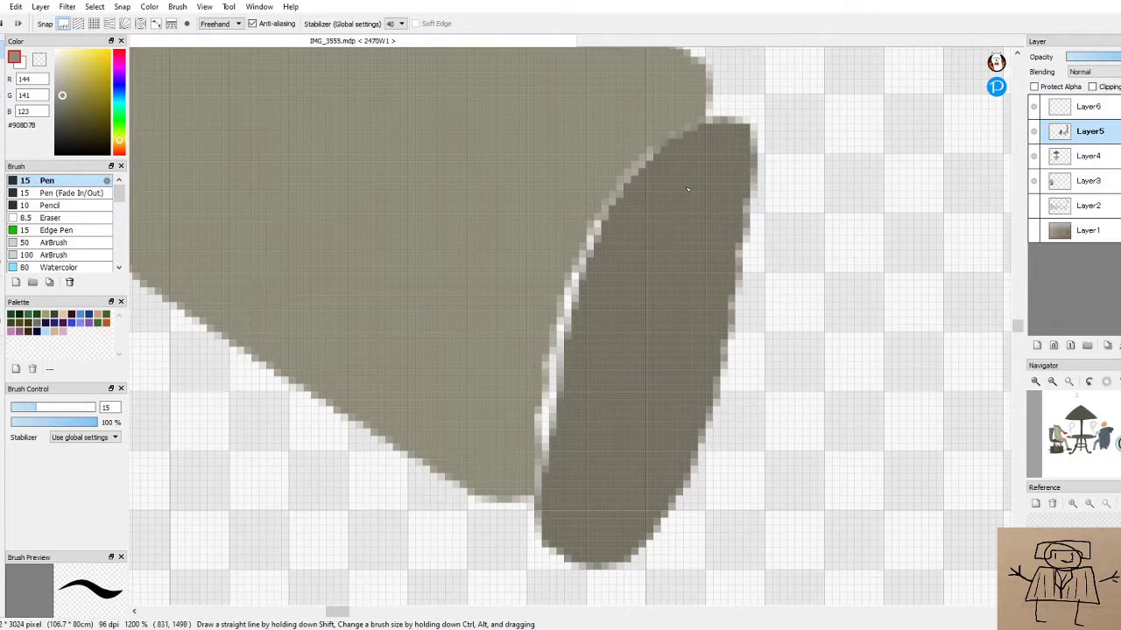
pyautogui.moveTo(675, 138)
pyautogui.mouseDown()
pyautogui.moveTo(634, 166)
pyautogui.moveTo(576, 267)
pyautogui.moveTo(533, 500)
pyautogui.moveTo(602, 277)
pyautogui.moveTo(539, 484)
pyautogui.moveTo(535, 455)
pyautogui.mouseUp()
pyautogui.hotkey('ctrl', 'z')
pyautogui.moveTo(473, 478)
pyautogui.mouseDown()
pyautogui.moveTo(548, 536)
pyautogui.moveTo(534, 493)
pyautogui.mouseUp()
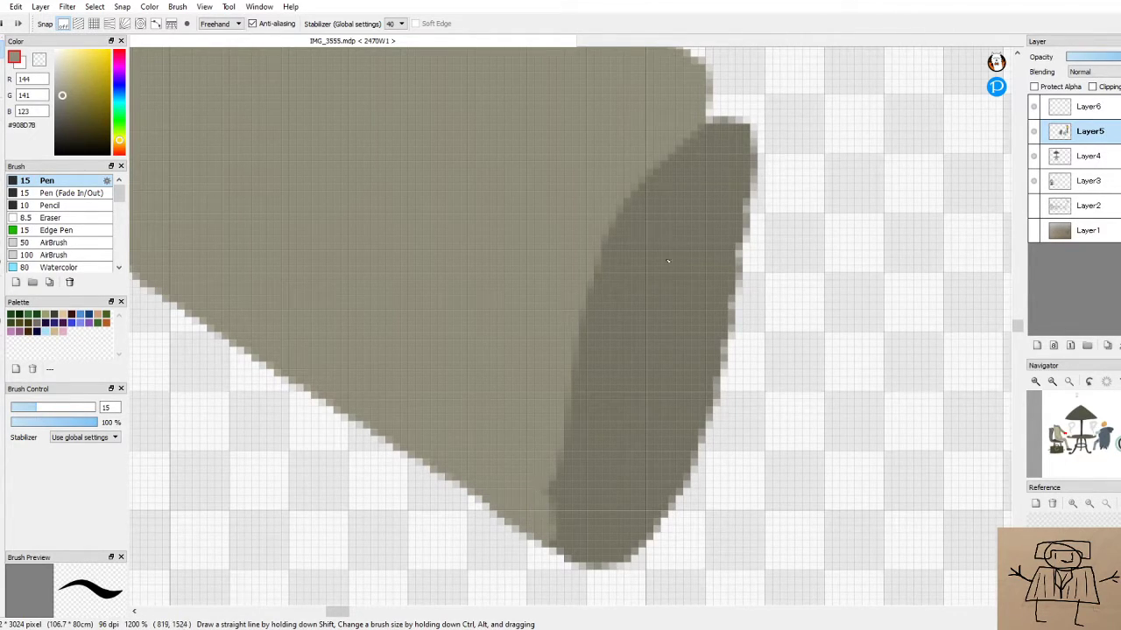
# Extend the far sleeve's upper corner over the top of the cuff opening and undo the last extra stroke
pyautogui.moveTo(698, 69)
pyautogui.mouseDown()
pyautogui.moveTo(730, 100)
pyautogui.moveTo(712, 108)
pyautogui.mouseUp()
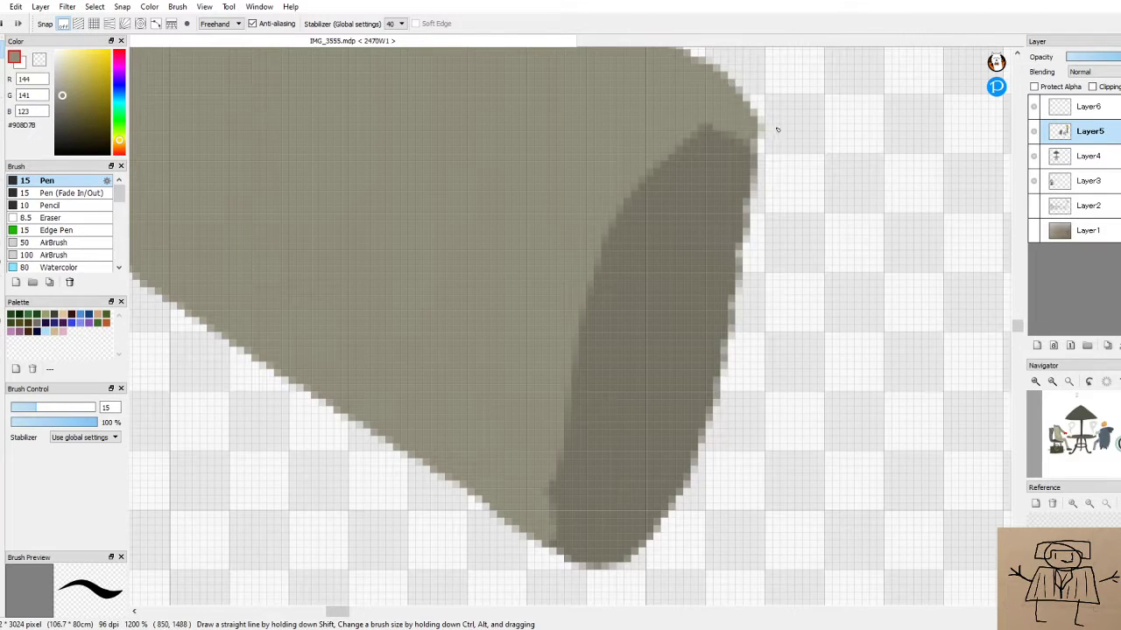
pyautogui.moveTo(662, 159)
pyautogui.mouseDown()
pyautogui.moveTo(690, 138)
pyautogui.moveTo(752, 134)
pyautogui.mouseUp()
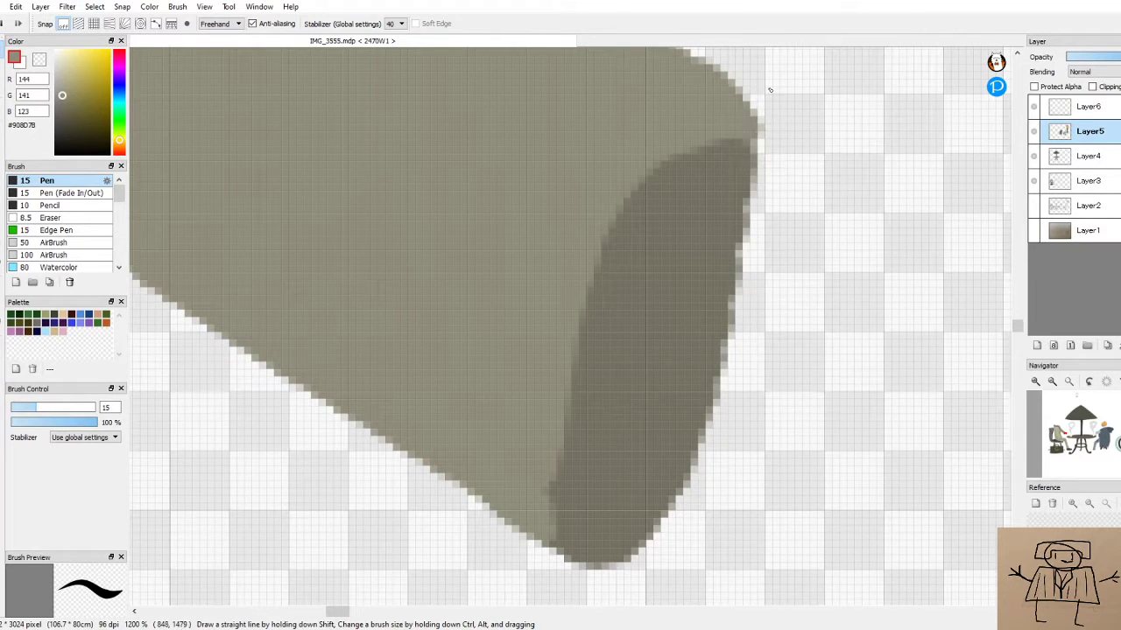
pyautogui.hotkey('ctrl', 'z')
pyautogui.scroll(-7, 779, 280)
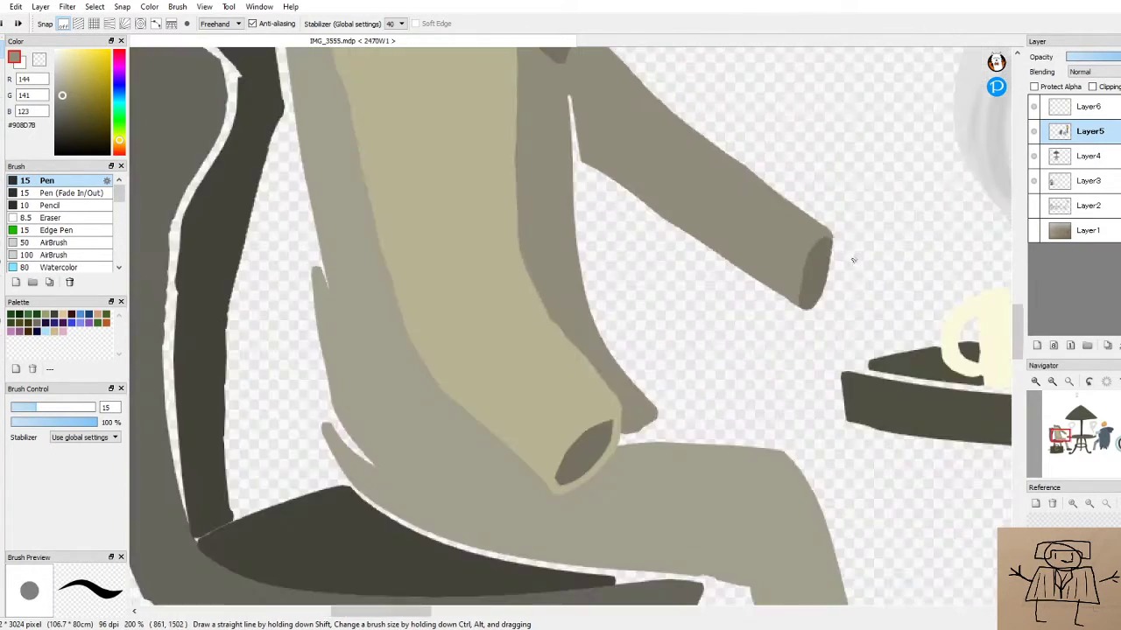
# Look over the seated suit figure for remaining white gaps and save the drawing
pyautogui.scroll(-1, 798, 118)
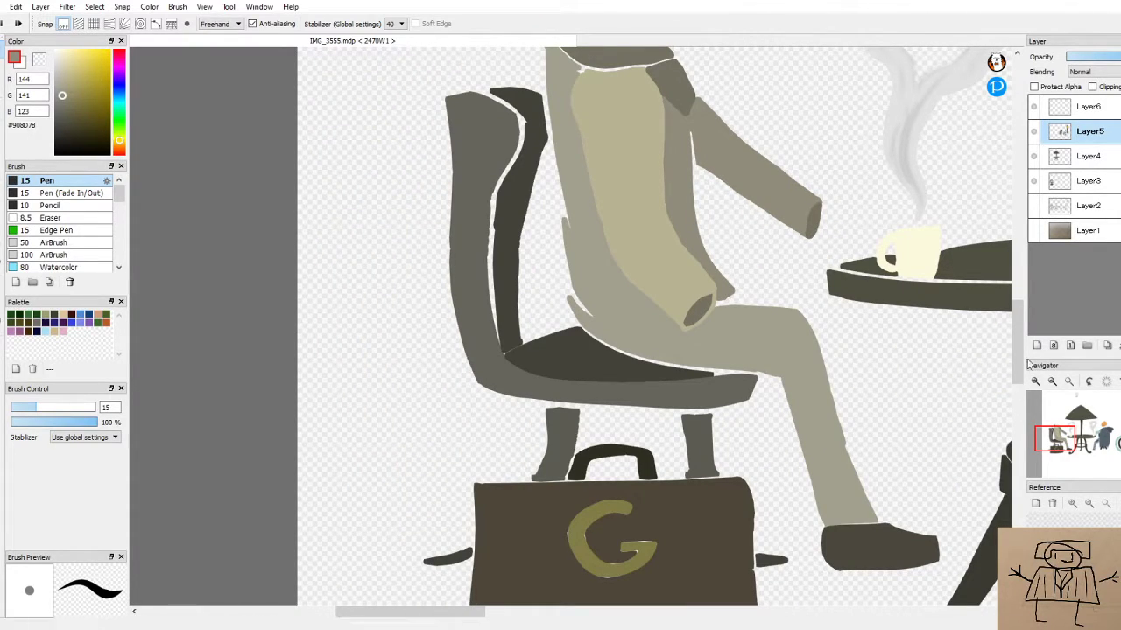
pyautogui.scroll(3, 1020, 373)
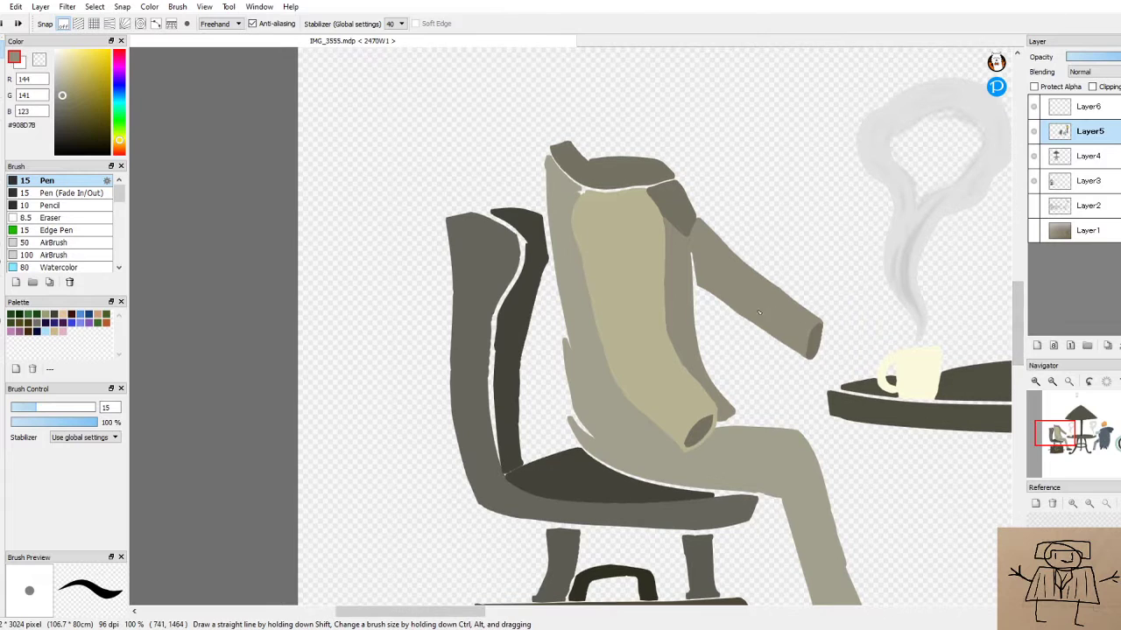
pyautogui.moveTo(457, 611); pyautogui.dragTo(452, 573)
pyautogui.hotkey('ctrl', 's')
pyautogui.scroll(-2, 550, 267)
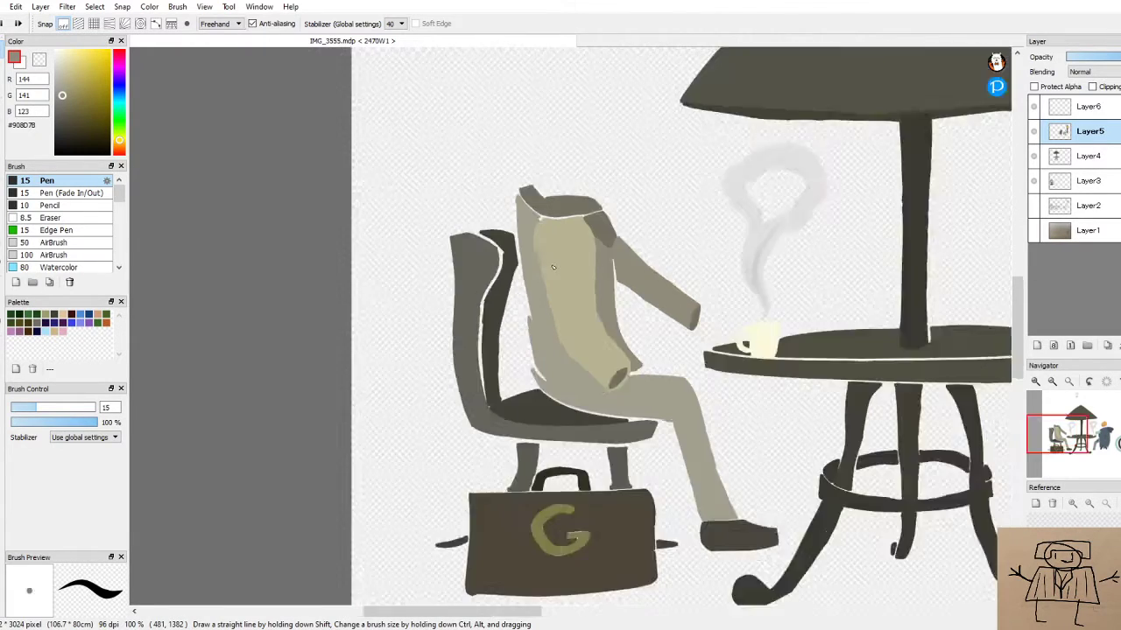
# Sample #A3A08F from the jacket's shoulder and extend its upper tip over the white gap beside the collar's raised back end
pyautogui.scroll(1, 568, 280)
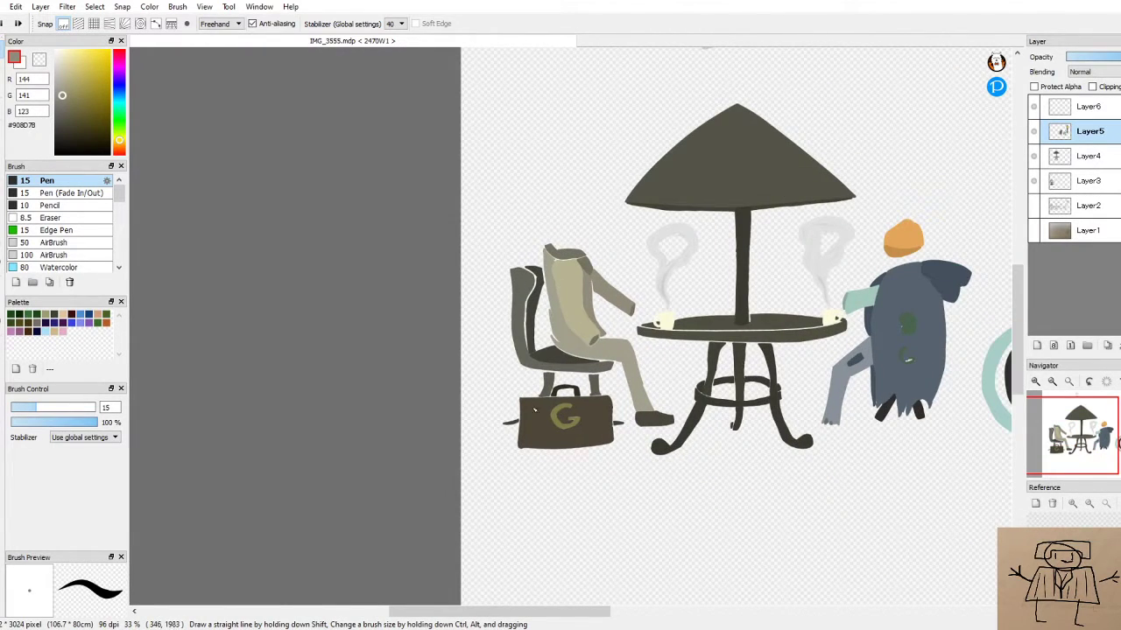
pyautogui.scroll(3, 534, 408)
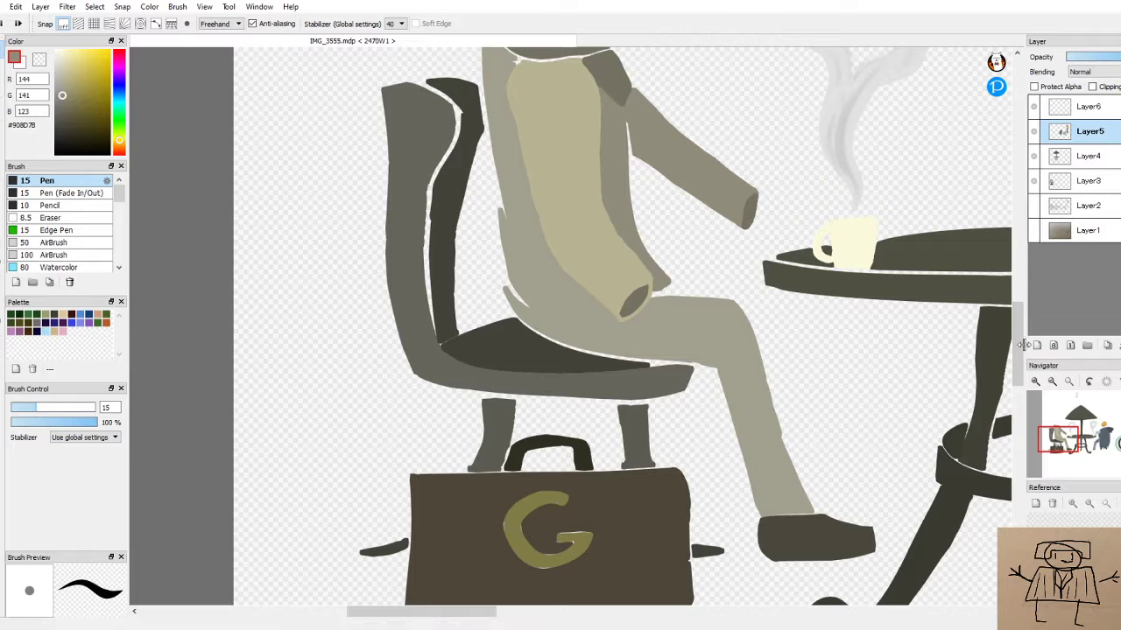
pyautogui.scroll(2, 713, 250)
pyautogui.scroll(4, 542, 132)
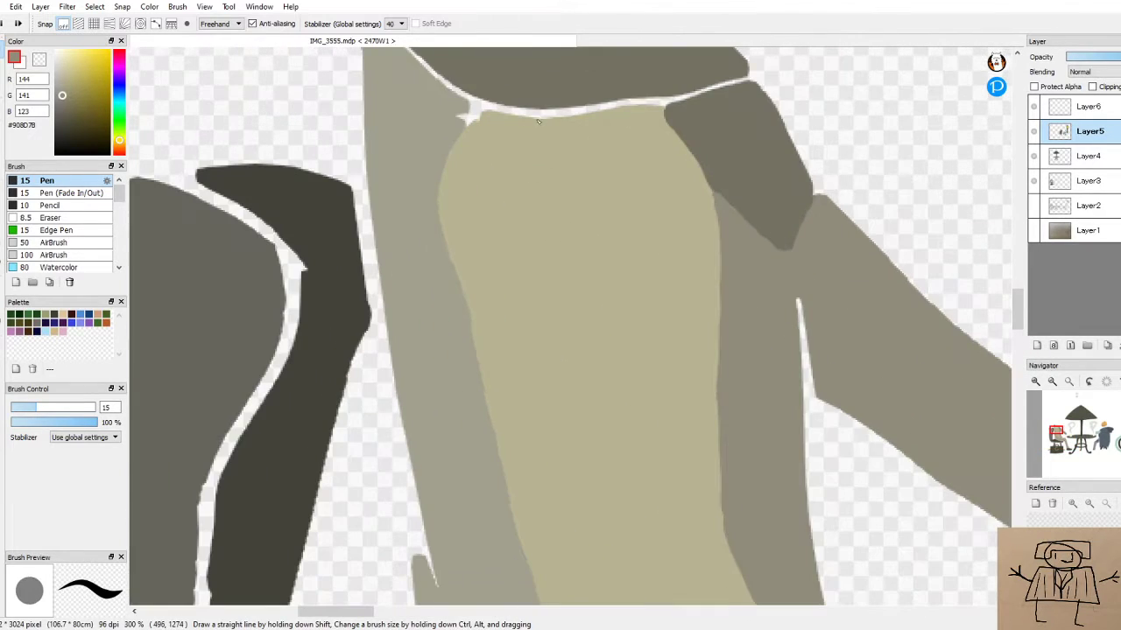
pyautogui.scroll(3, 778, 265)
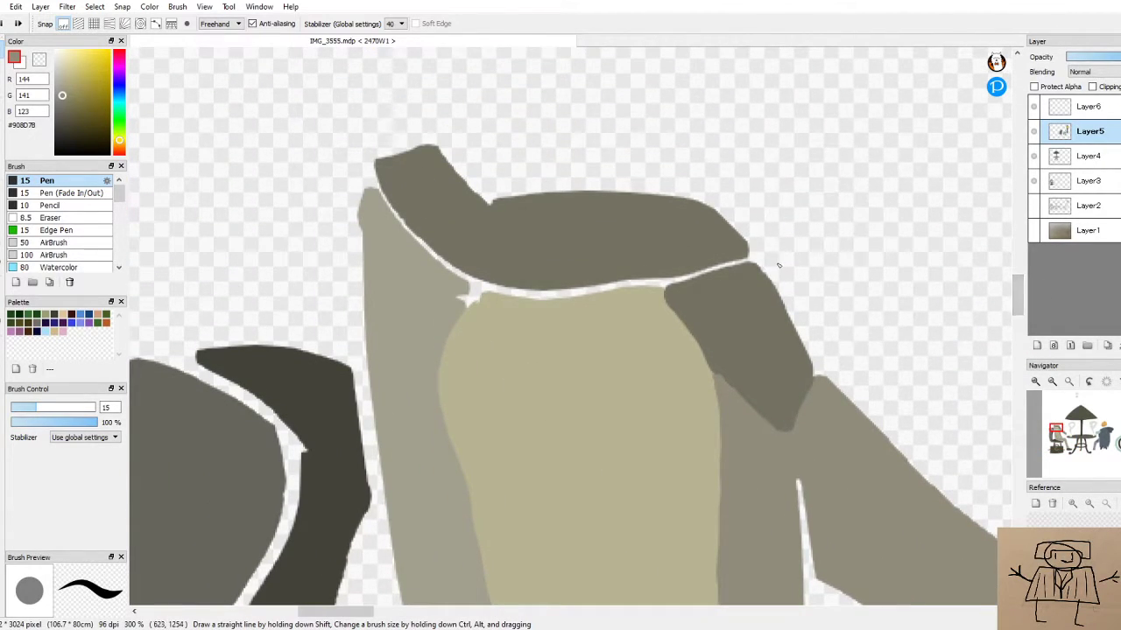
pyautogui.scroll(2, 457, 238)
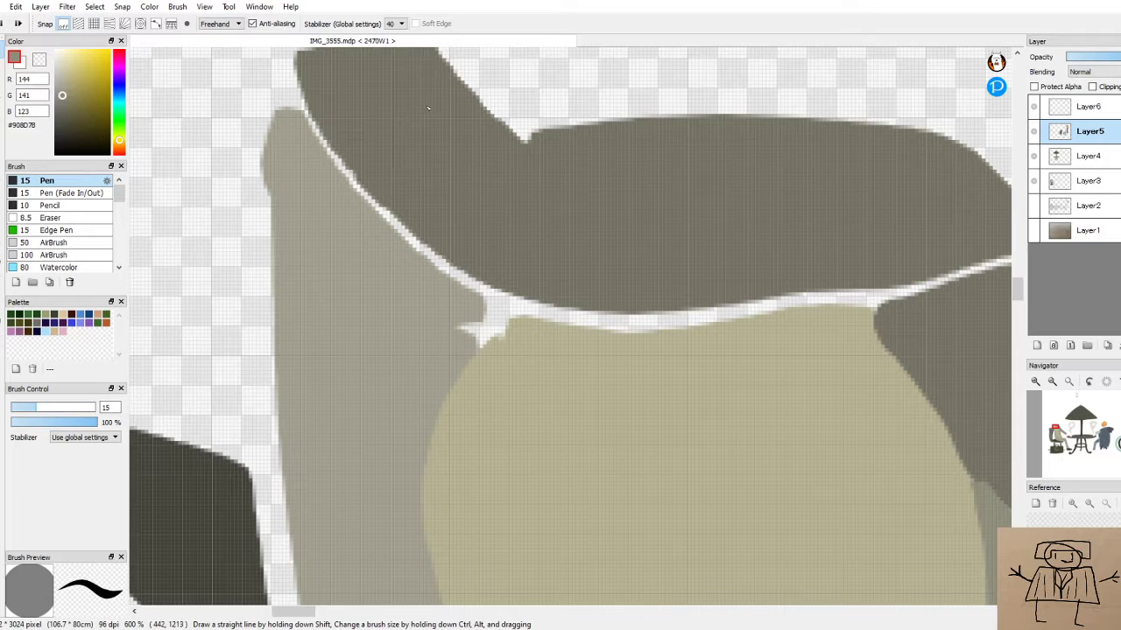
pyautogui.keyDown('alt'); pyautogui.click(363, 332); pyautogui.keyUp('alt')
pyautogui.moveTo(279, 109)
pyautogui.mouseDown()
pyautogui.moveTo(298, 58)
pyautogui.moveTo(311, 122)
pyautogui.moveTo(348, 174)
pyautogui.mouseUp()
pyautogui.moveTo(290, 100); pyautogui.dragTo(292, 85)
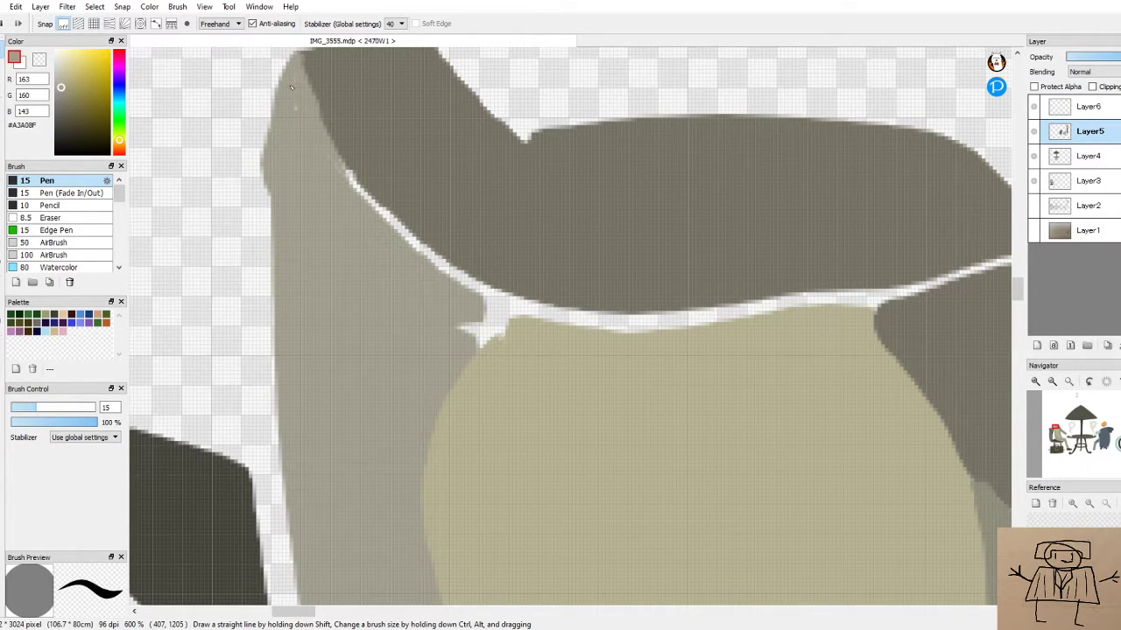
# Paint #A3A08F over the white gap along the collar's rear curve, down to the upper corner of the near sleeve
pyautogui.moveTo(332, 158)
pyautogui.mouseDown()
pyautogui.moveTo(355, 191)
pyautogui.moveTo(329, 147)
pyautogui.moveTo(382, 205)
pyautogui.mouseUp()
pyautogui.hotkey('ctrl', 'z')
pyautogui.moveTo(359, 187); pyautogui.dragTo(409, 236)
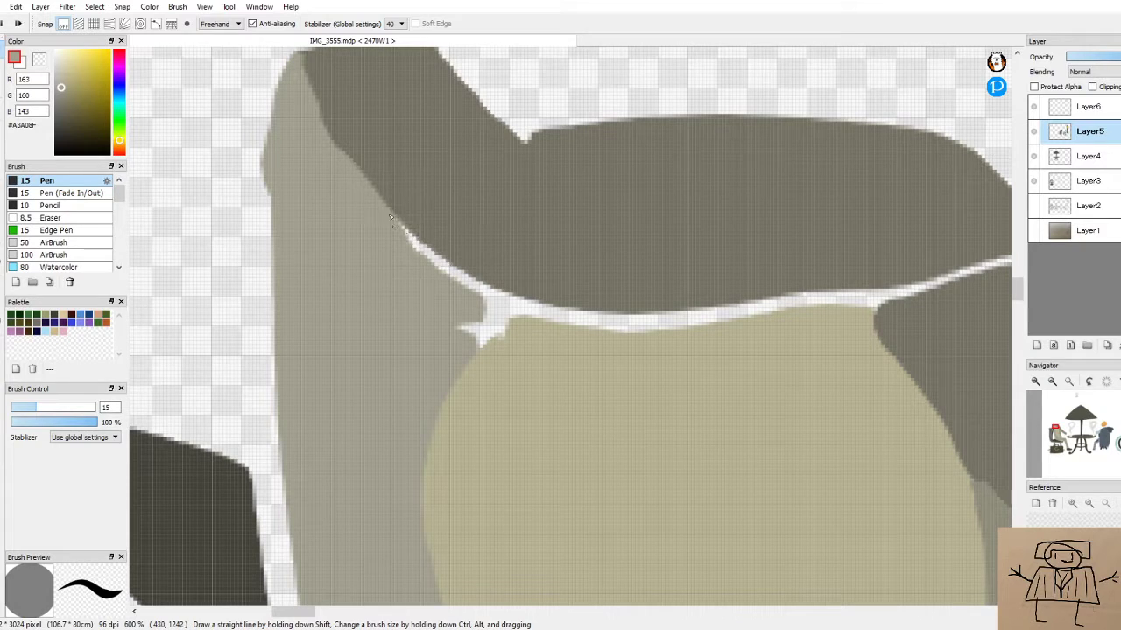
pyautogui.moveTo(394, 215)
pyautogui.mouseDown()
pyautogui.moveTo(464, 278)
pyautogui.moveTo(531, 299)
pyautogui.moveTo(450, 331)
pyautogui.moveTo(477, 346)
pyautogui.moveTo(512, 317)
pyautogui.moveTo(492, 348)
pyautogui.moveTo(526, 318)
pyautogui.mouseUp()
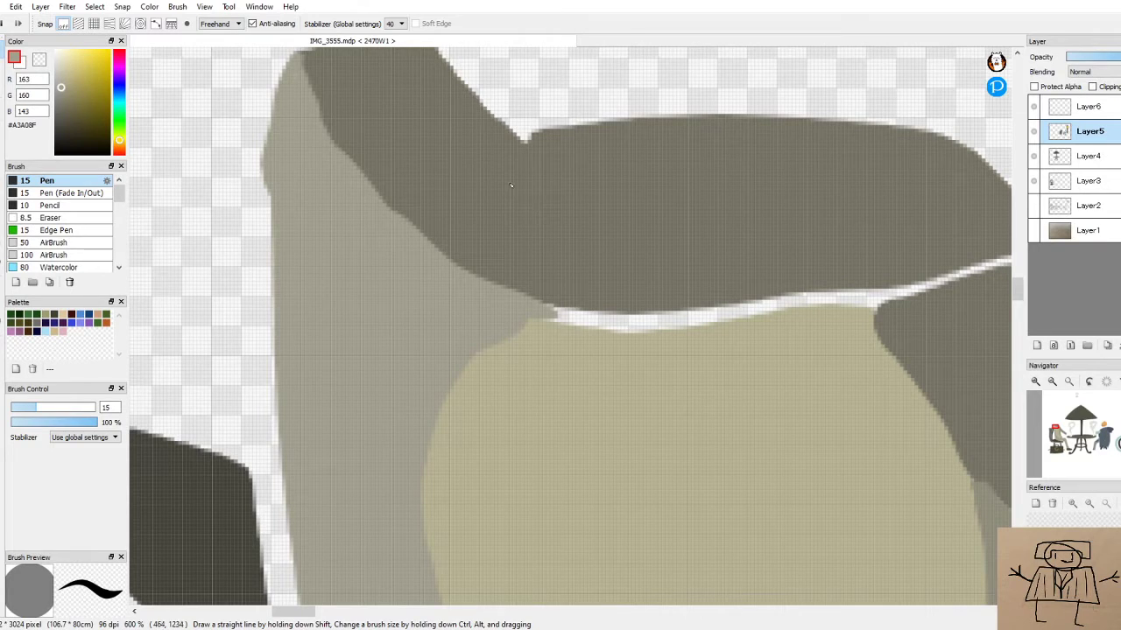
# Continue the #A3A08F strip under the collar, covering the white gap above the near sleeve up to the start of the lapel
pyautogui.moveTo(524, 315); pyautogui.dragTo(763, 328)
pyautogui.hotkey('ctrl', 'z')
pyautogui.moveTo(526, 313); pyautogui.dragTo(609, 320)
pyautogui.moveTo(728, 325)
pyautogui.mouseDown()
pyautogui.moveTo(771, 322)
pyautogui.moveTo(556, 315)
pyautogui.moveTo(676, 324)
pyautogui.moveTo(891, 296)
pyautogui.mouseUp()
pyautogui.moveTo(663, 320)
pyautogui.mouseDown()
pyautogui.moveTo(797, 294)
pyautogui.moveTo(845, 297)
pyautogui.mouseUp()
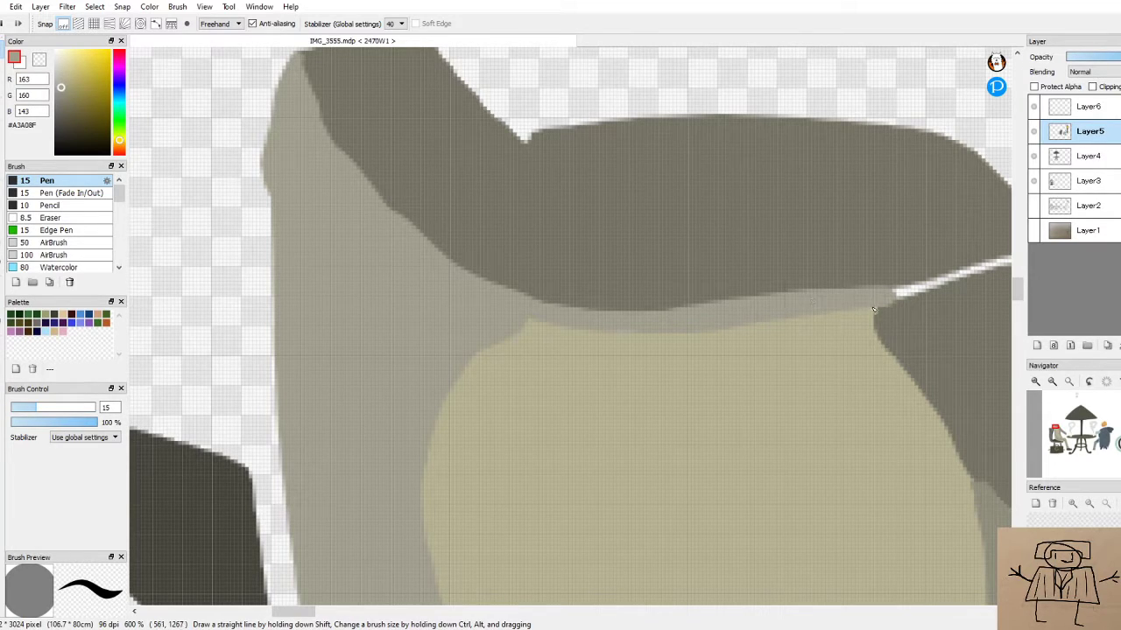
pyautogui.moveTo(879, 304); pyautogui.dragTo(936, 278)
pyautogui.moveTo(871, 304); pyautogui.dragTo(935, 279)
# Resample #A3A08F from the strip and cover the remaining white gap between the collar and the dark lapel with it
pyautogui.scroll(-2, 909, 270)
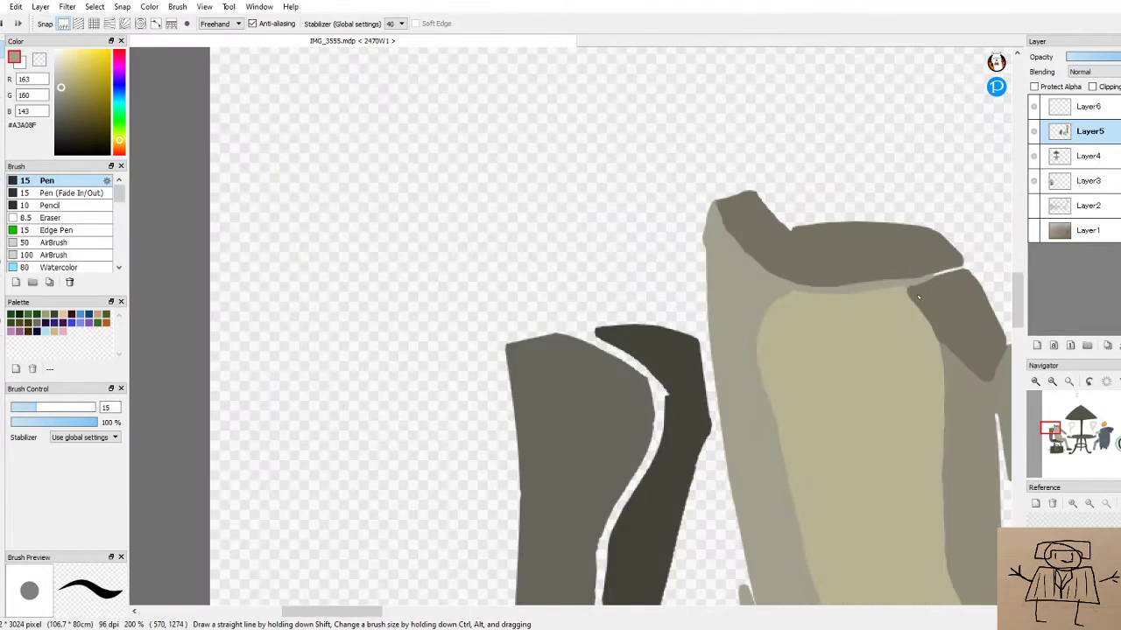
pyautogui.scroll(2, 934, 259)
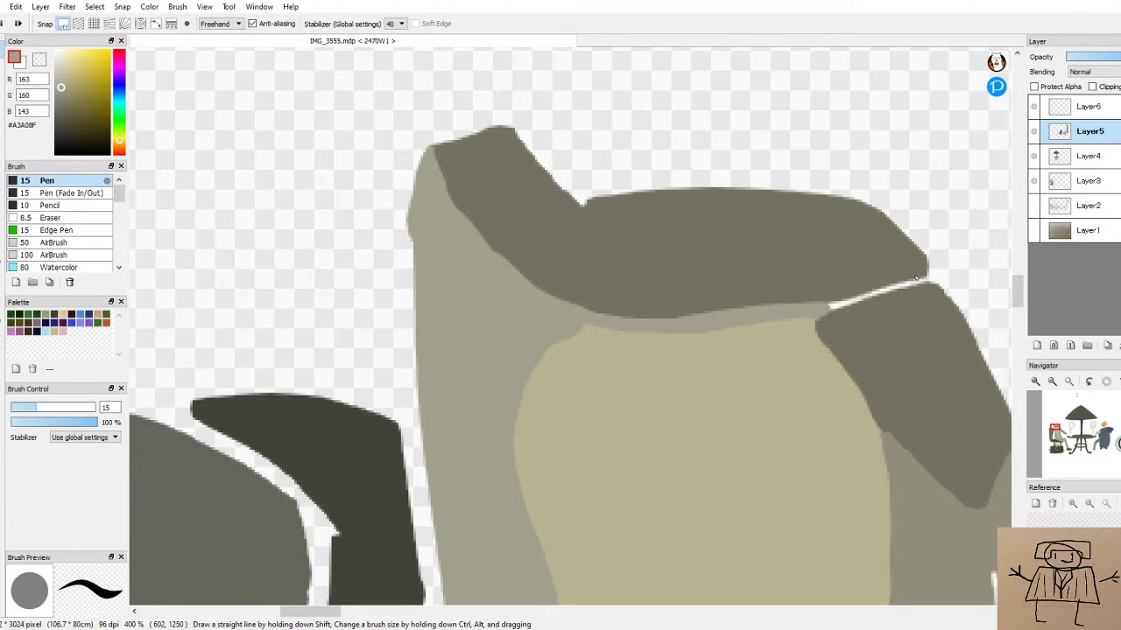
pyautogui.keyDown('alt'); pyautogui.click(878, 334); pyautogui.keyUp('alt')
pyautogui.scroll(3, 876, 284)
pyautogui.scroll(-4, 889, 291)
pyautogui.scroll(-2, 890, 291)
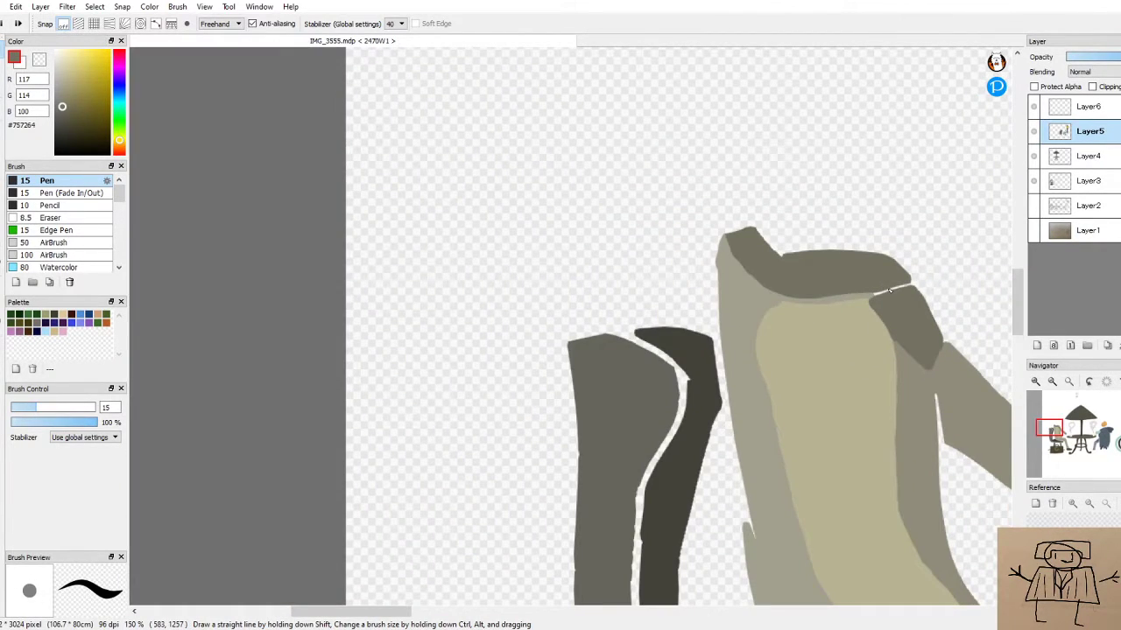
pyautogui.scroll(4, 913, 292)
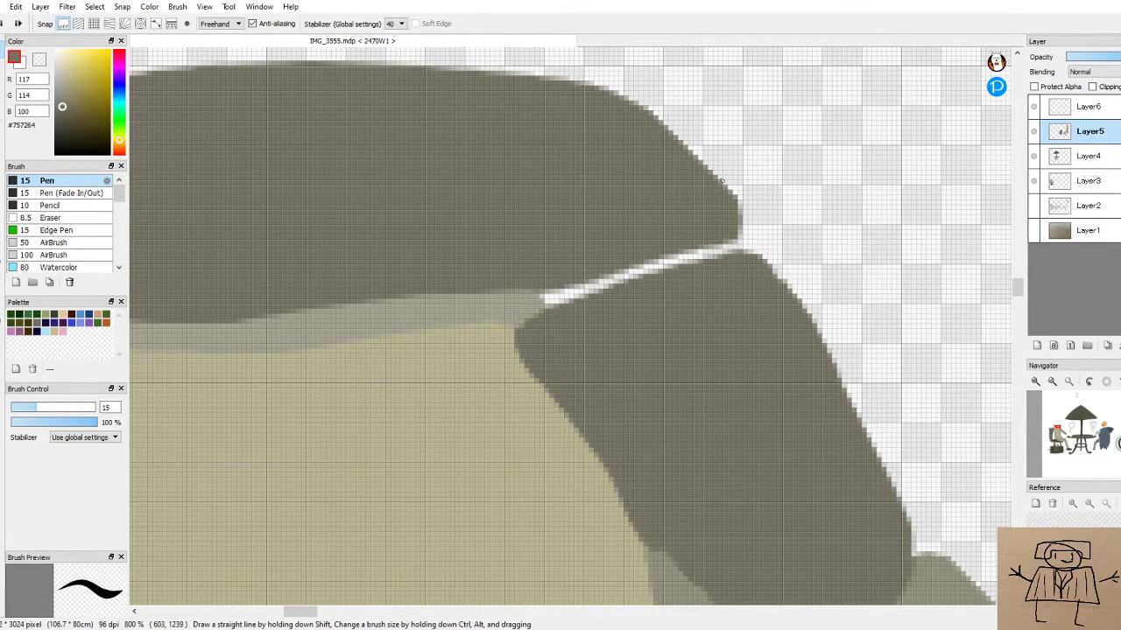
pyautogui.keyDown('alt'); pyautogui.click(493, 300); pyautogui.keyUp('alt')
pyautogui.moveTo(553, 301); pyautogui.dragTo(718, 250)
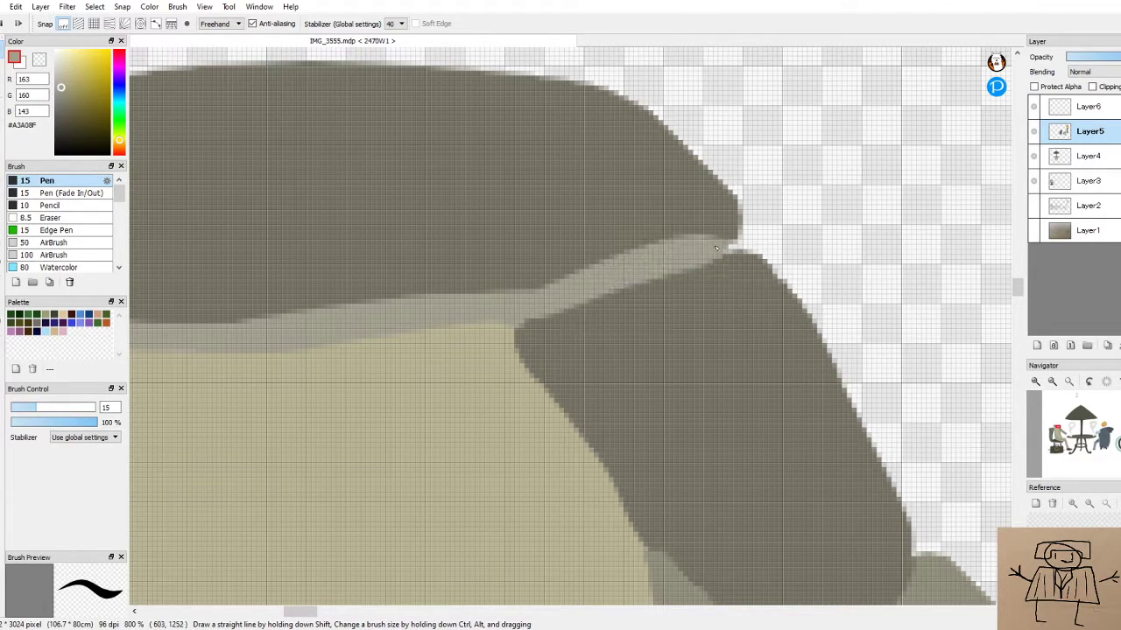
pyautogui.moveTo(487, 320)
pyautogui.mouseDown()
pyautogui.moveTo(676, 256)
pyautogui.moveTo(740, 249)
pyautogui.moveTo(697, 247)
pyautogui.moveTo(752, 248)
pyautogui.mouseUp()
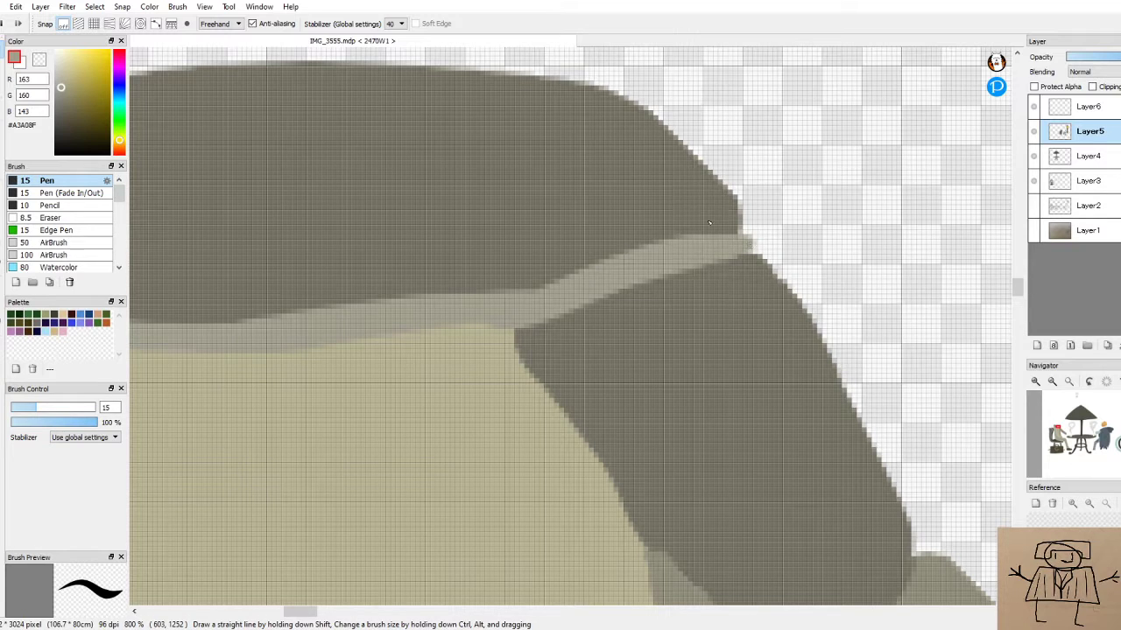
# Round off the outer end of the strip with a short #A3A08F stroke around the collar's front corner
pyautogui.scroll(-8, 709, 222)
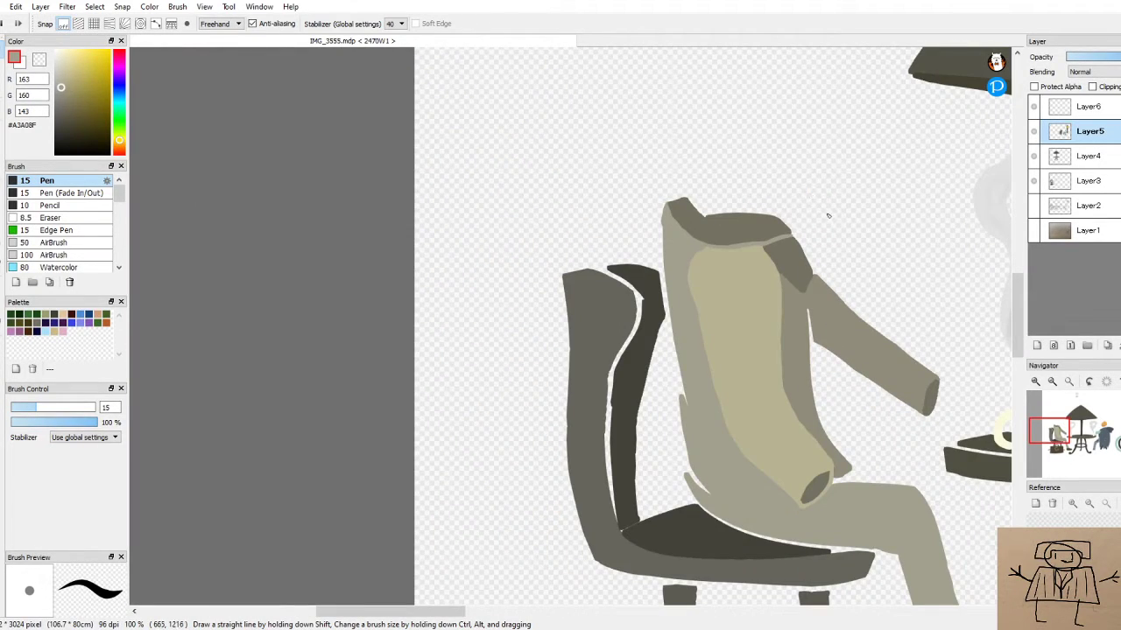
pyautogui.scroll(10, 825, 214)
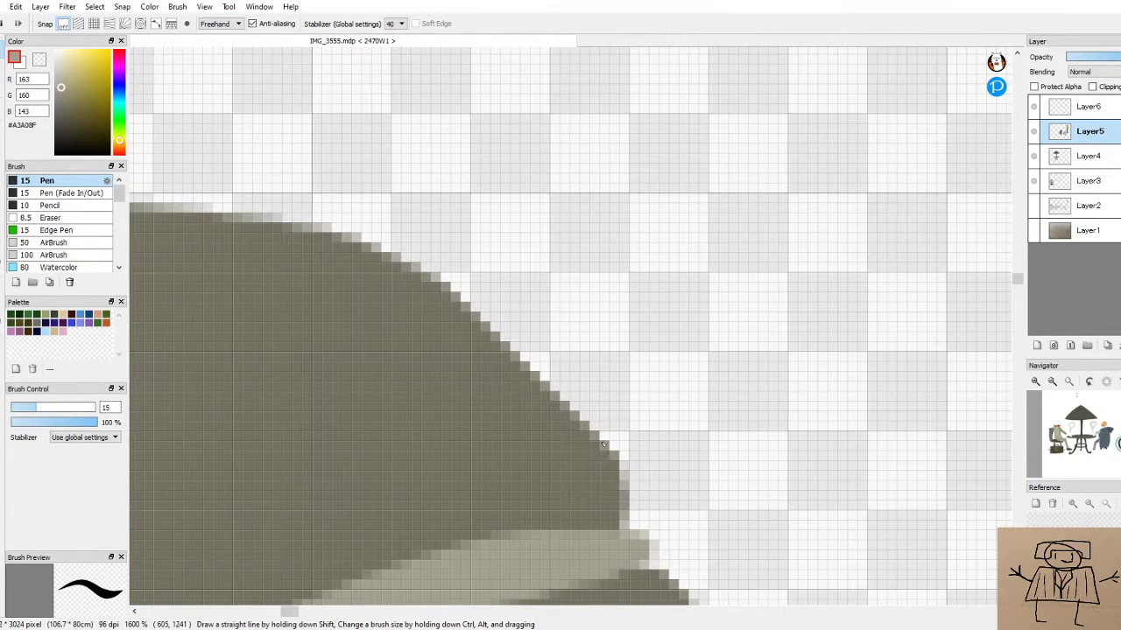
pyautogui.moveTo(604, 444)
pyautogui.mouseDown()
pyautogui.moveTo(621, 530)
pyautogui.moveTo(620, 496)
pyautogui.moveTo(649, 525)
pyautogui.moveTo(630, 557)
pyautogui.moveTo(683, 598)
pyautogui.mouseUp()
pyautogui.scroll(-12, 662, 489)
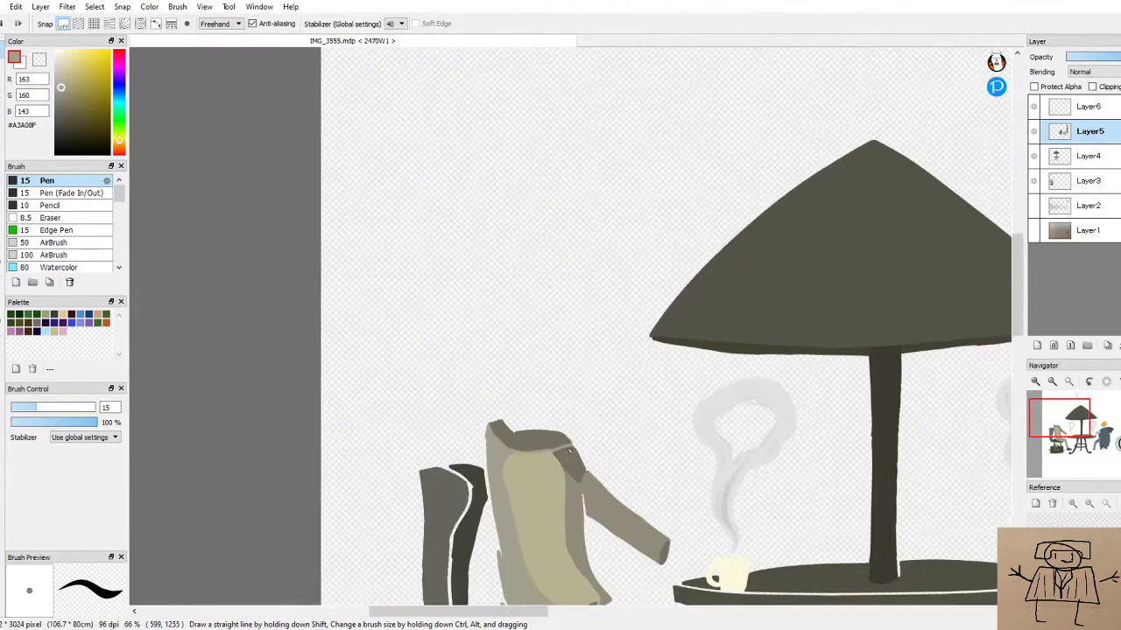
# Smooth the notch in the front edge of the suit figure's lower trouser leg with a #A3A08F stroke
pyautogui.scroll(4, 554, 535)
pyautogui.scroll(-2, 543, 532)
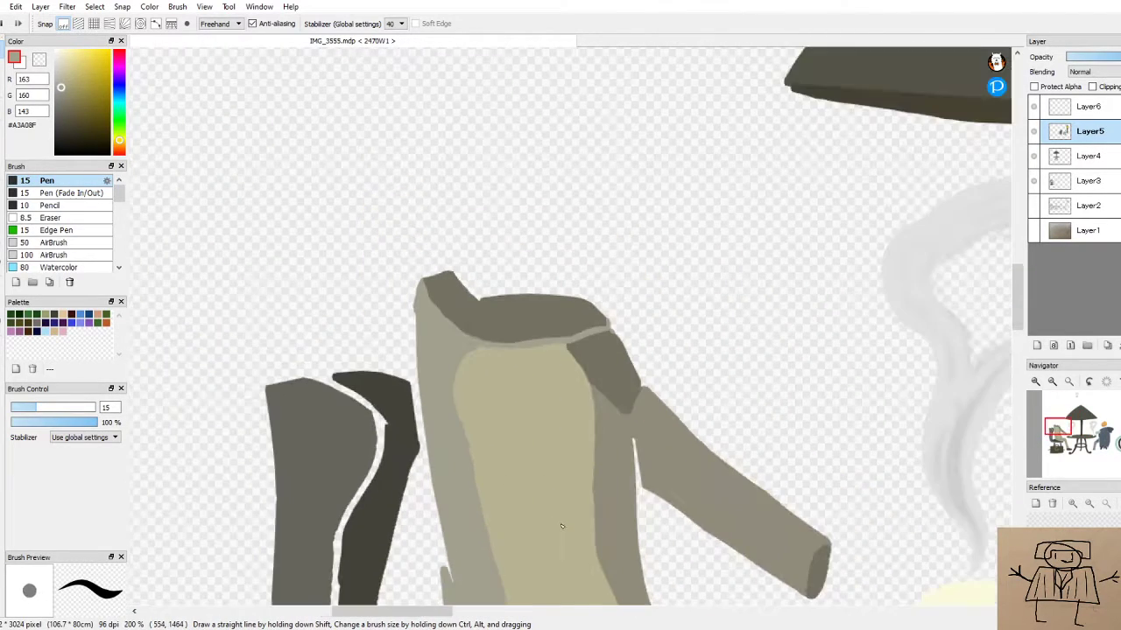
pyautogui.scroll(1, 613, 508)
pyautogui.scroll(-2, 734, 477)
pyautogui.scroll(-1, 734, 477)
pyautogui.moveTo(1013, 308); pyautogui.dragTo(1018, 361)
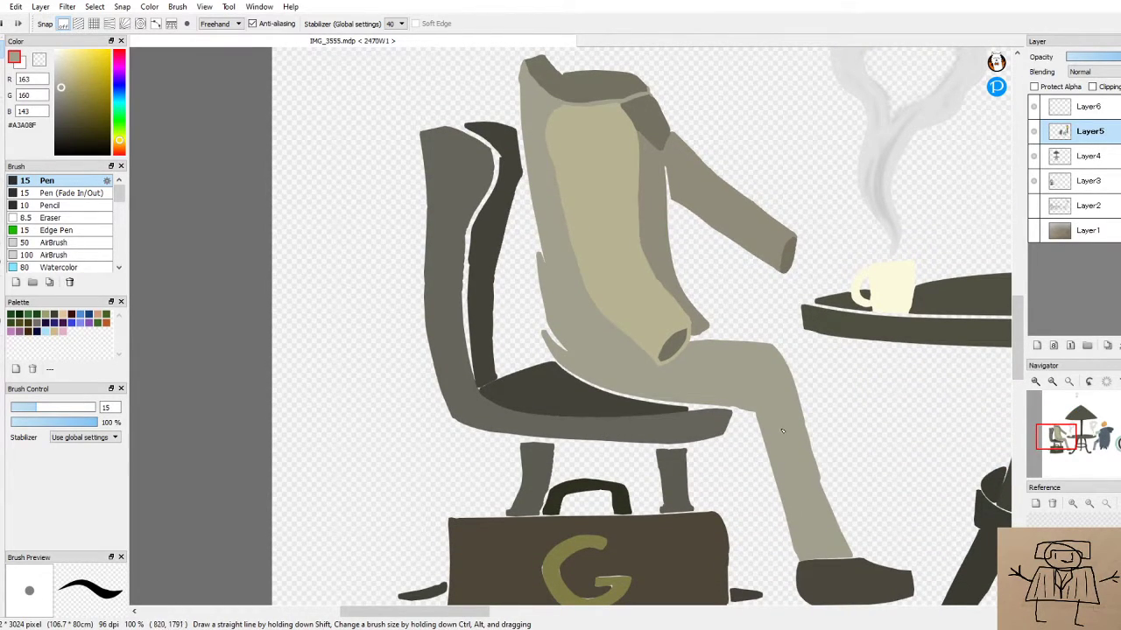
pyautogui.scroll(3, 782, 429)
pyautogui.scroll(-2, 793, 434)
pyautogui.scroll(1, 801, 438)
pyautogui.scroll(2, 808, 442)
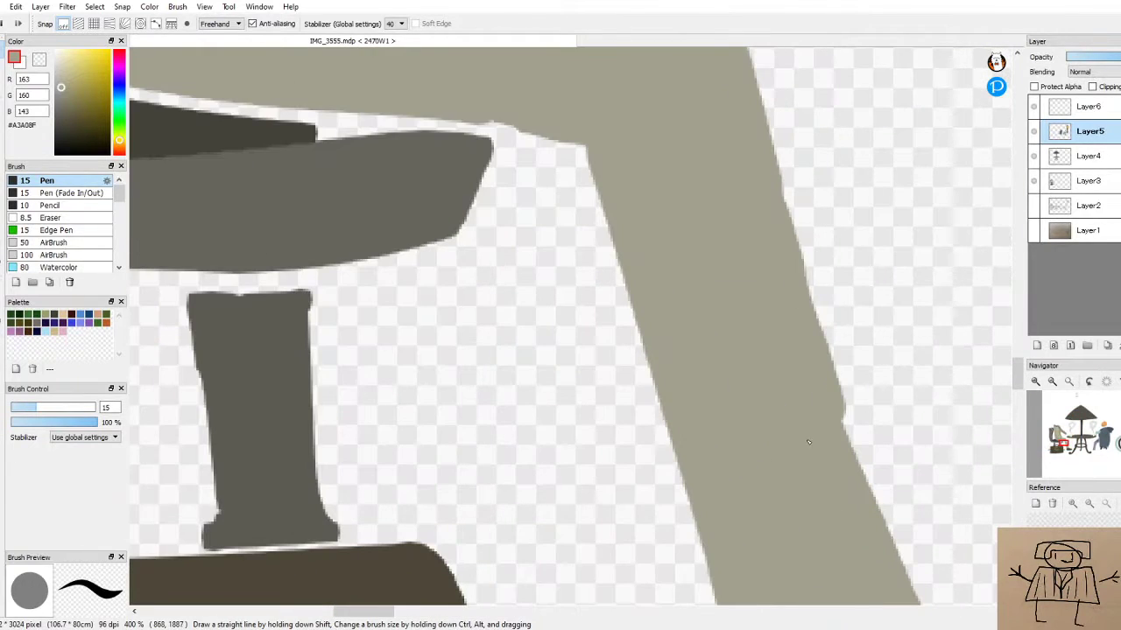
pyautogui.scroll(3, 808, 442)
pyautogui.scroll(-1, 880, 386)
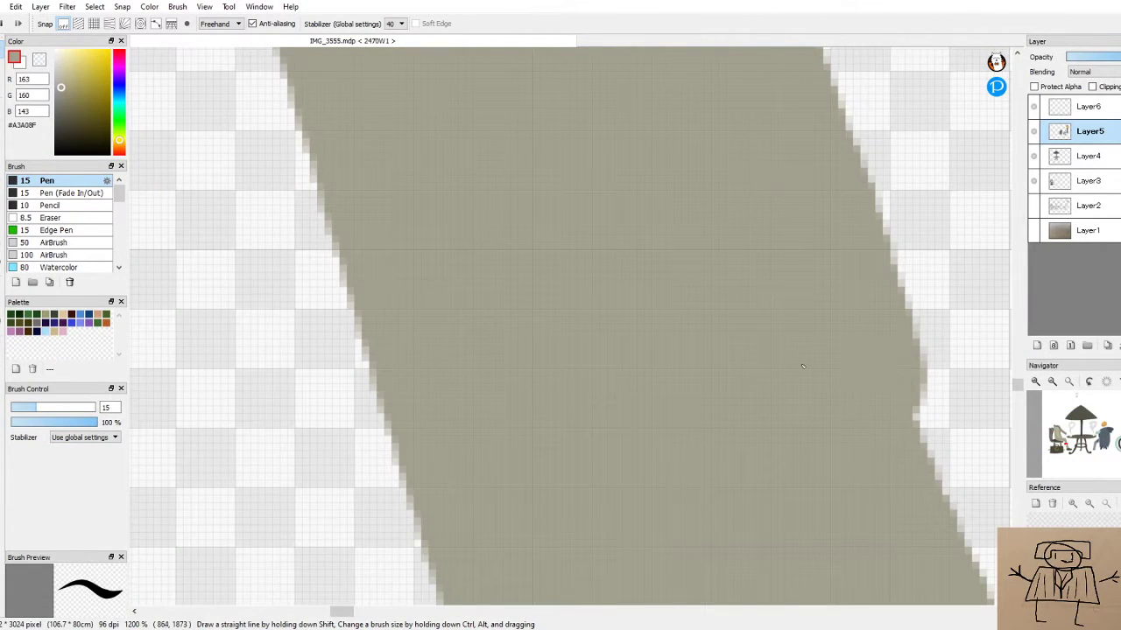
pyautogui.moveTo(913, 375)
pyautogui.mouseDown()
pyautogui.moveTo(928, 475)
pyautogui.moveTo(891, 412)
pyautogui.moveTo(882, 325)
pyautogui.moveTo(947, 554)
pyautogui.moveTo(894, 361)
pyautogui.moveTo(947, 521)
pyautogui.moveTo(899, 369)
pyautogui.moveTo(963, 531)
pyautogui.mouseUp()
pyautogui.scroll(-8, 893, 486)
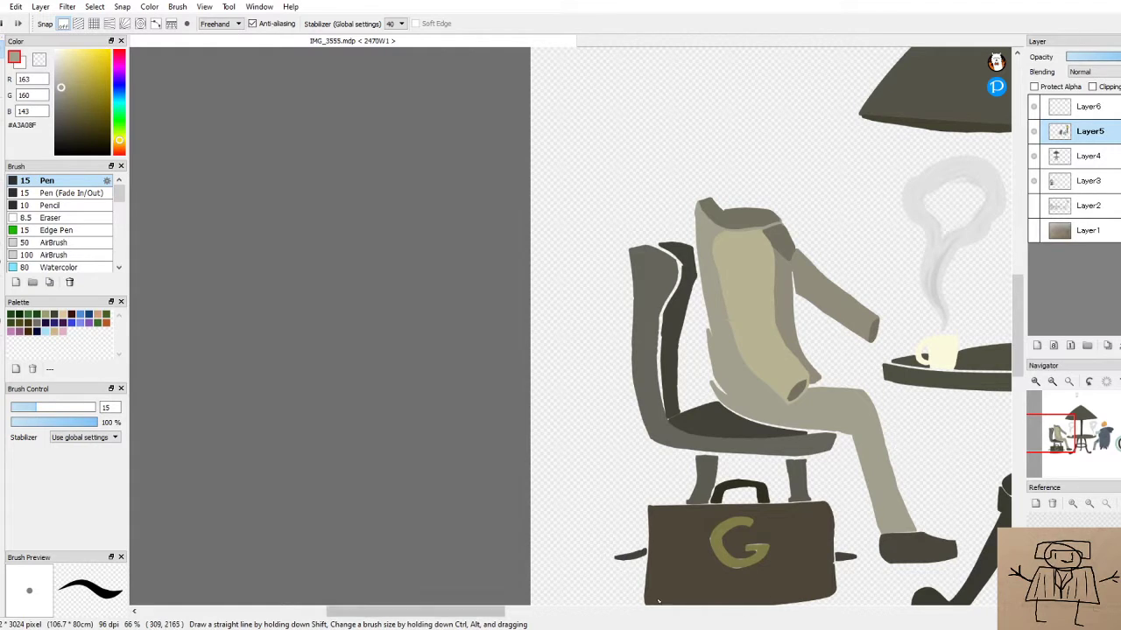
# Paint the far sleeve's dark cuff opening above the seated figure's thigh, using the dark sleeve-opening colour #757264
pyautogui.moveTo(502, 612); pyautogui.dragTo(534, 612)
pyautogui.scroll(2, 643, 432)
pyautogui.rightClick(666, 433)
pyautogui.scroll(5, 688, 436)
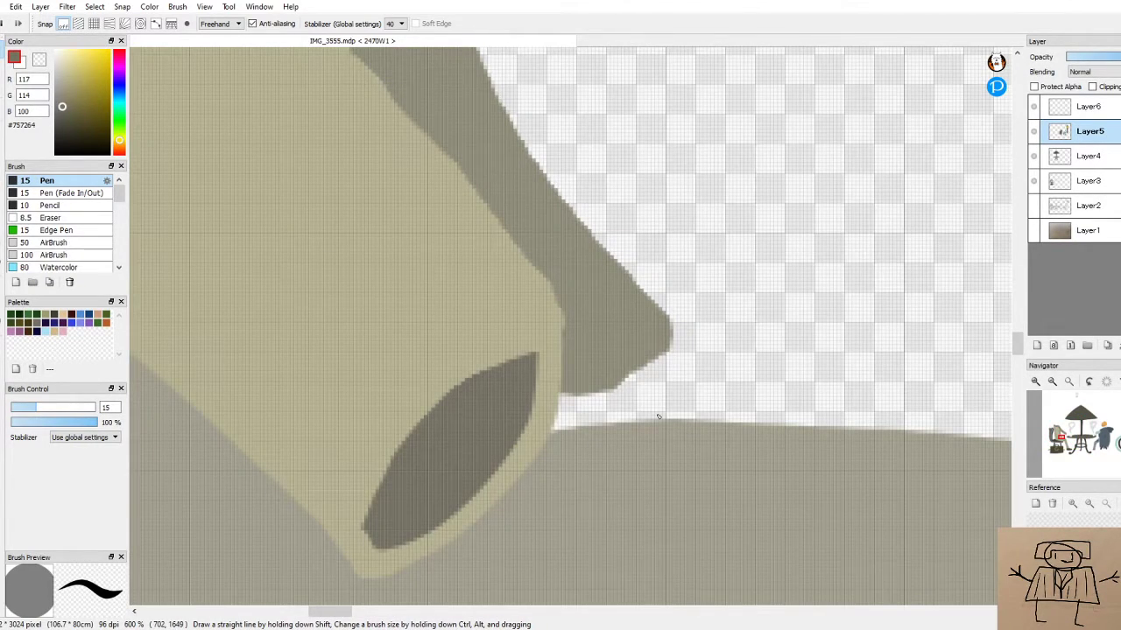
pyautogui.moveTo(638, 366)
pyautogui.mouseDown()
pyautogui.moveTo(625, 378)
pyautogui.moveTo(687, 359)
pyautogui.moveTo(645, 370)
pyautogui.moveTo(681, 355)
pyautogui.moveTo(667, 403)
pyautogui.mouseUp()
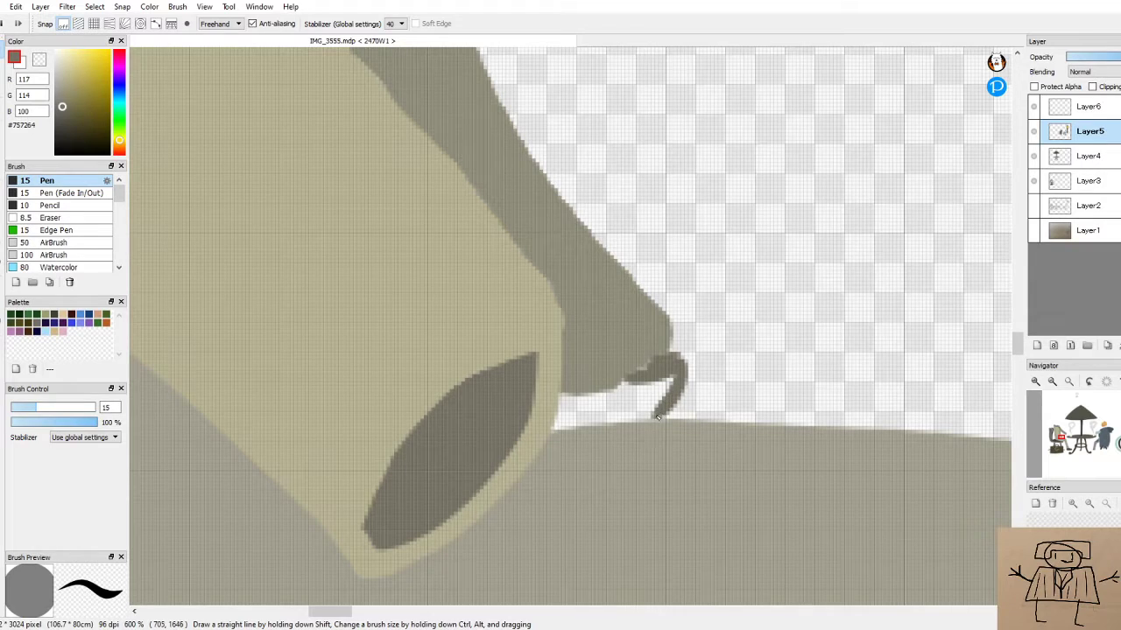
pyautogui.moveTo(560, 400)
pyautogui.mouseDown()
pyautogui.moveTo(631, 389)
pyautogui.moveTo(656, 375)
pyautogui.moveTo(612, 396)
pyautogui.moveTo(662, 358)
pyautogui.moveTo(668, 364)
pyautogui.moveTo(621, 409)
pyautogui.moveTo(584, 414)
pyautogui.moveTo(562, 401)
pyautogui.moveTo(552, 434)
pyautogui.moveTo(636, 410)
pyautogui.moveTo(677, 376)
pyautogui.moveTo(648, 422)
pyautogui.moveTo(657, 415)
pyautogui.moveTo(577, 426)
pyautogui.moveTo(623, 391)
pyautogui.mouseUp()
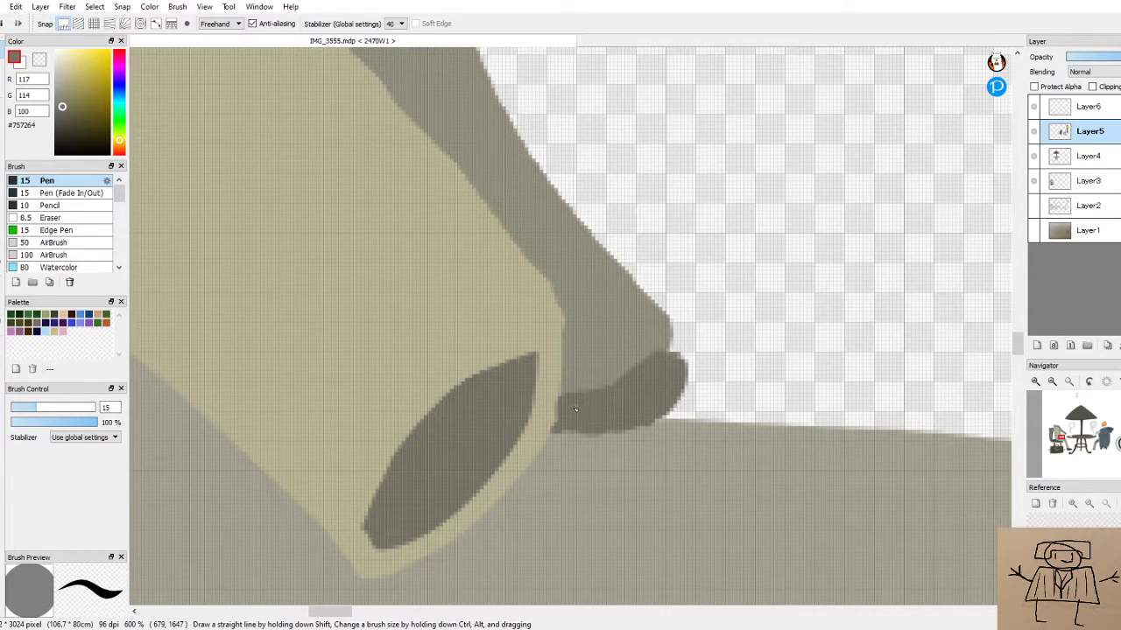
pyautogui.moveTo(562, 413); pyautogui.dragTo(559, 421)
pyautogui.moveTo(659, 355)
pyautogui.mouseDown()
pyautogui.moveTo(686, 343)
pyautogui.moveTo(690, 361)
pyautogui.moveTo(673, 375)
pyautogui.mouseUp()
# Fill the notch between the far sleeve's edge and its dark cuff with the sleeve colour #908D7B
pyautogui.scroll(-5, 651, 357)
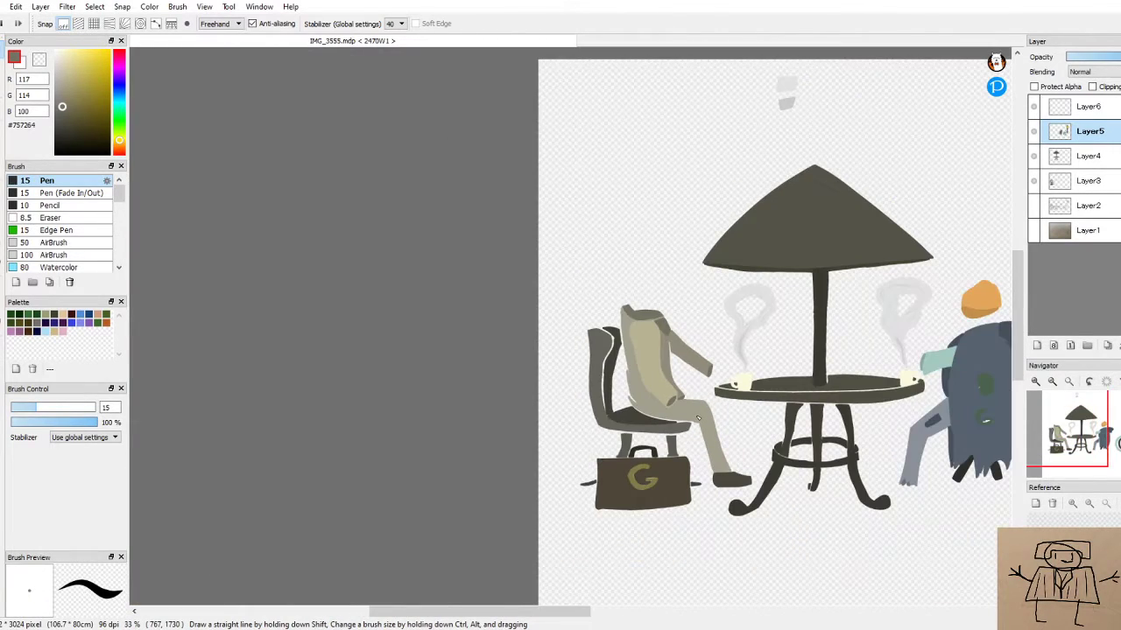
pyautogui.scroll(3, 661, 343)
pyautogui.scroll(7, 661, 343)
pyautogui.keyDown('alt'); pyautogui.click(663, 354); pyautogui.keyUp('alt')
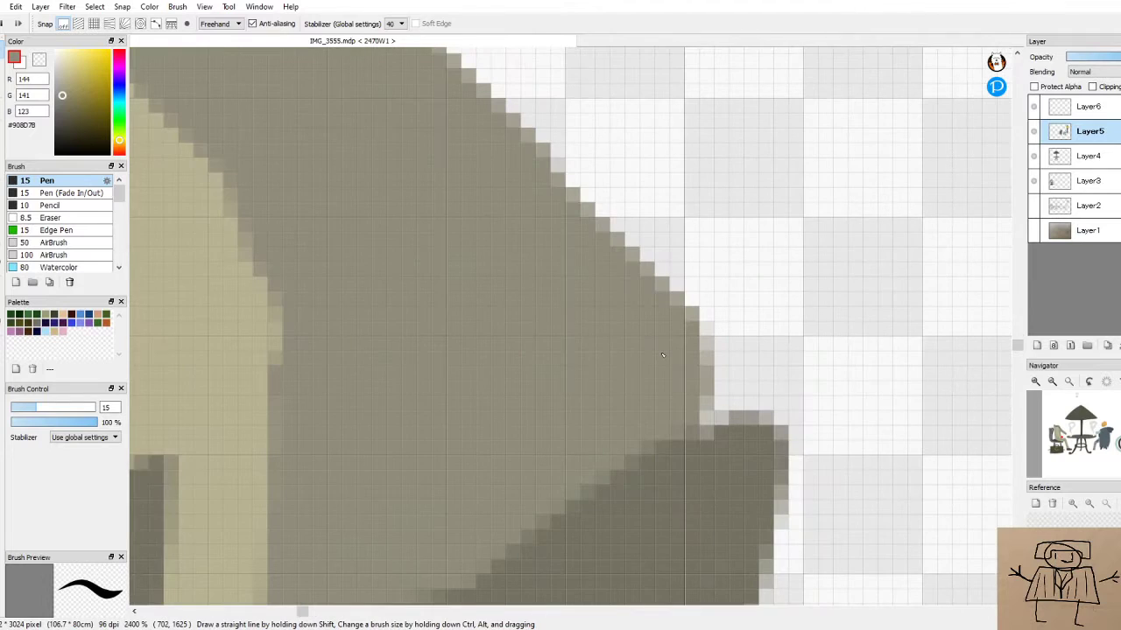
pyautogui.moveTo(677, 366)
pyautogui.mouseDown()
pyautogui.moveTo(739, 394)
pyautogui.moveTo(686, 352)
pyautogui.mouseUp()
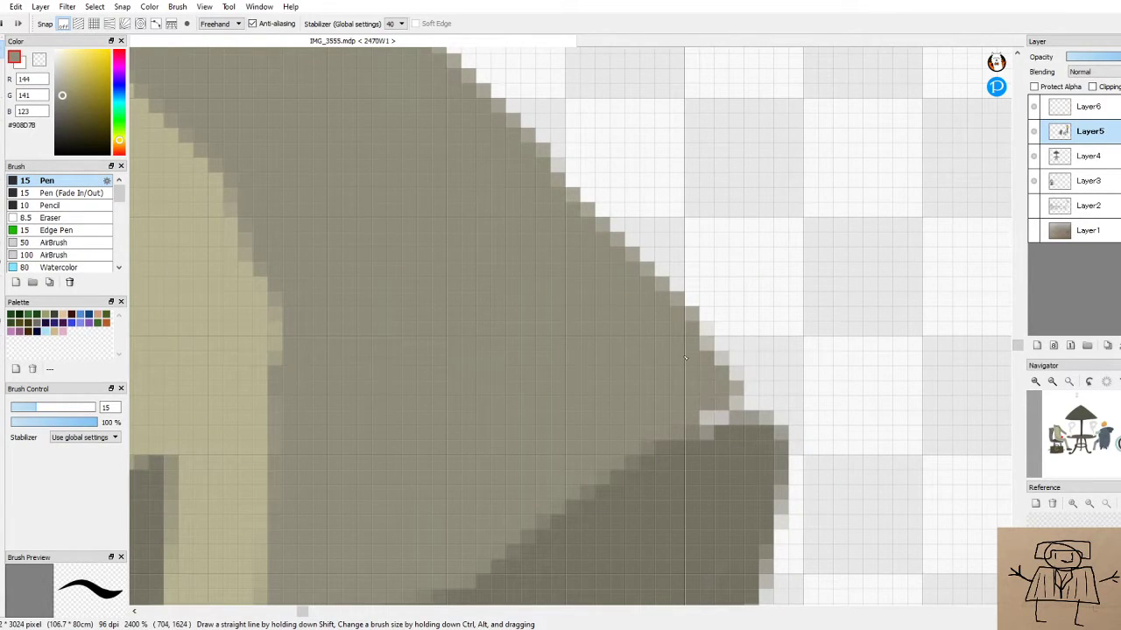
pyautogui.moveTo(726, 400)
pyautogui.mouseDown()
pyautogui.moveTo(704, 418)
pyautogui.moveTo(713, 409)
pyautogui.mouseUp()
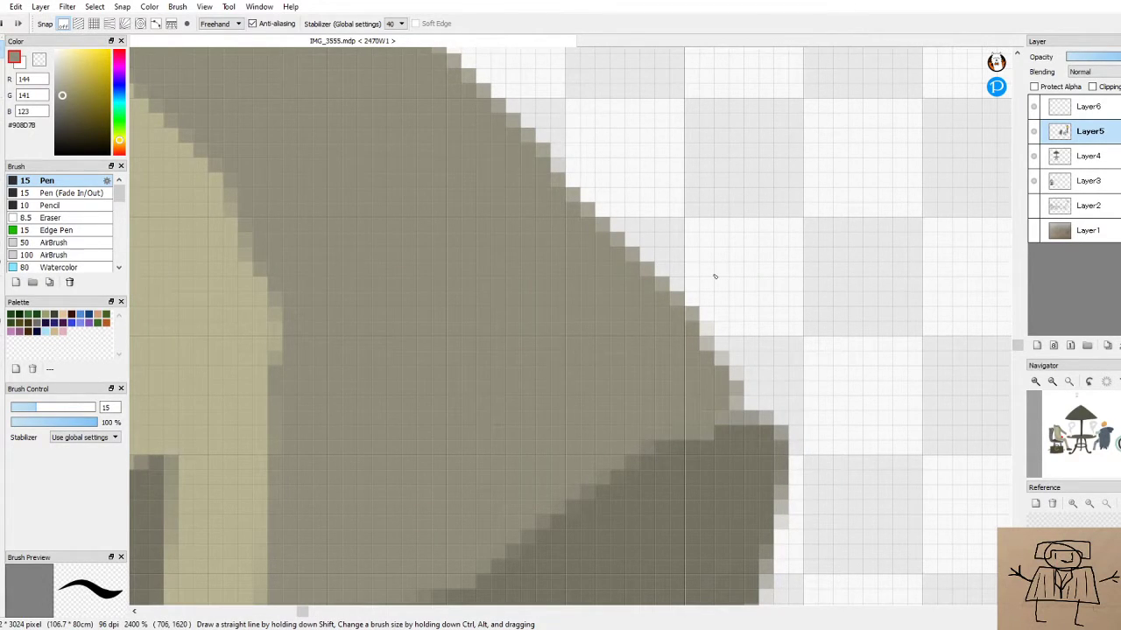
pyautogui.scroll(-10, 715, 277)
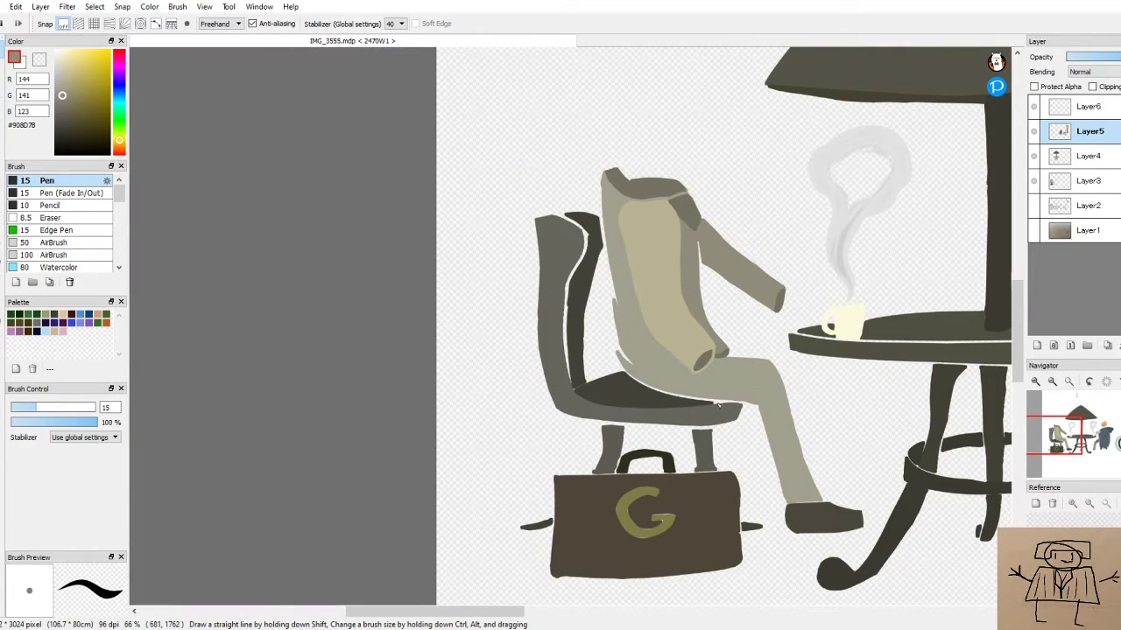
# Fill the gap between the trouser leg's hem and the shoe with the trouser colour #A3A08F
pyautogui.scroll(3, 720, 430)
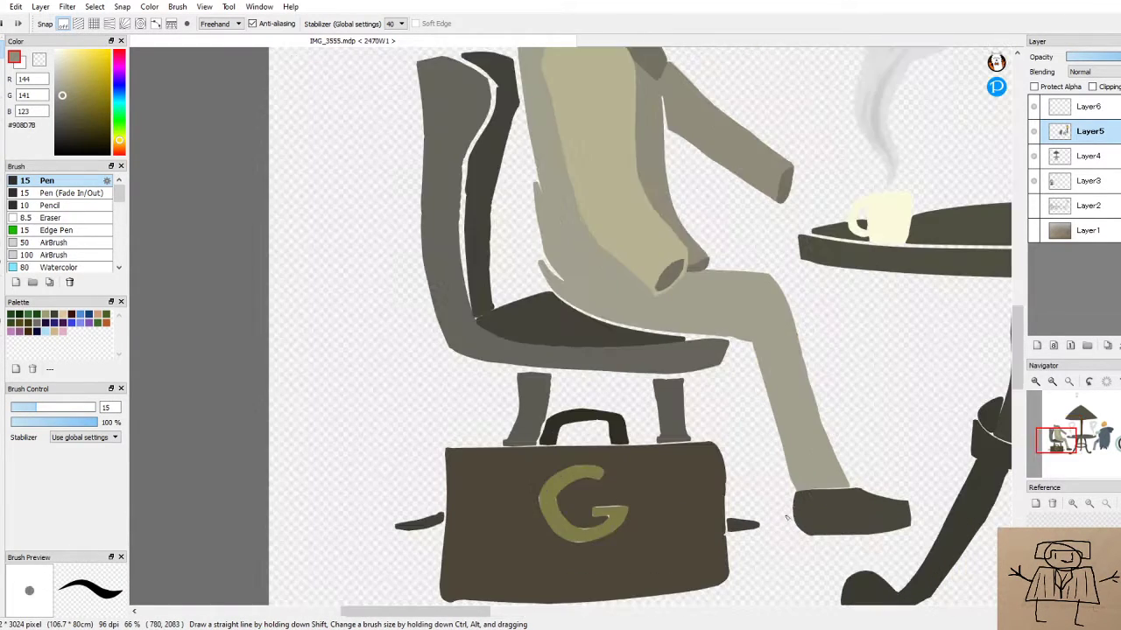
pyautogui.keyDown('alt'); pyautogui.click(830, 394); pyautogui.keyUp('alt')
pyautogui.scroll(2, 830, 394)
pyautogui.scroll(-1, 830, 394)
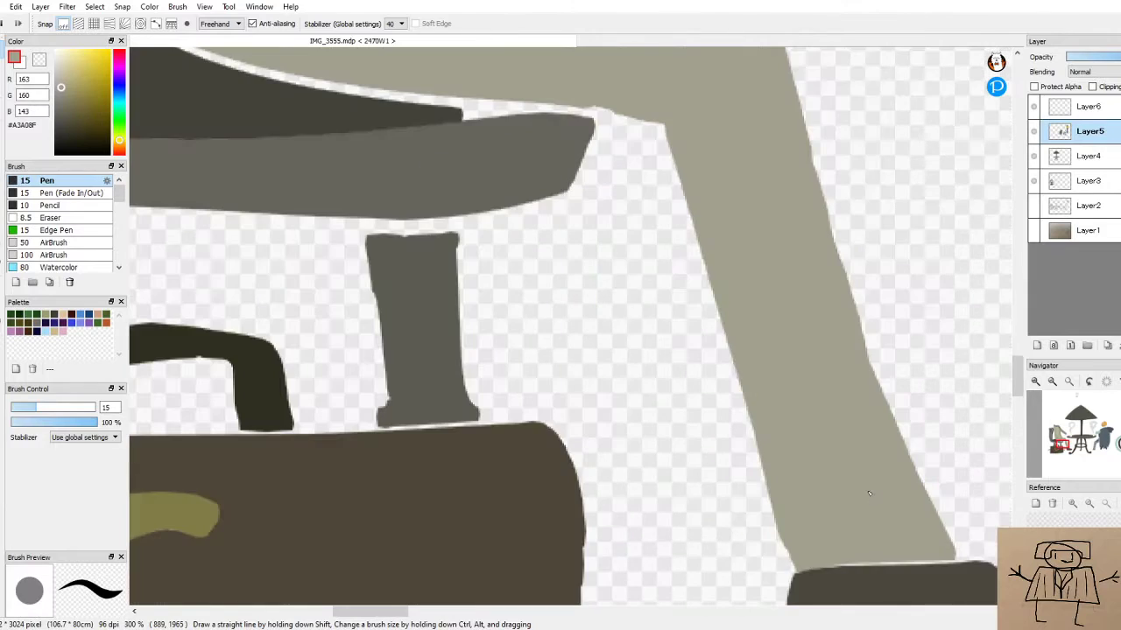
pyautogui.moveTo(1020, 396); pyautogui.dragTo(1020, 406)
pyautogui.scroll(1, 932, 425)
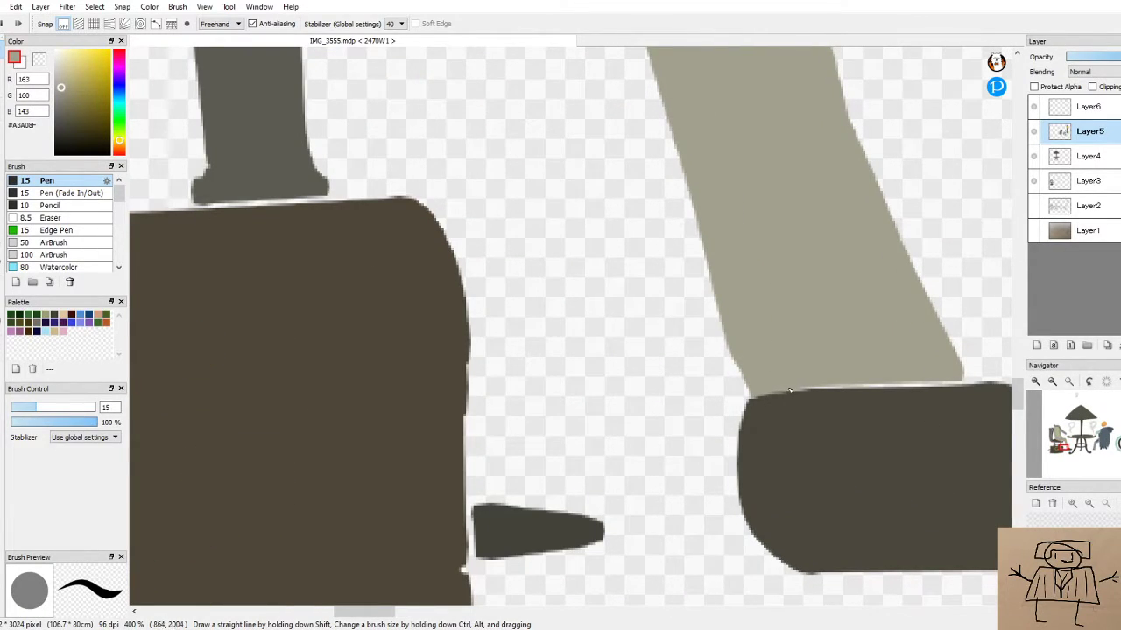
pyautogui.moveTo(786, 390); pyautogui.dragTo(965, 379)
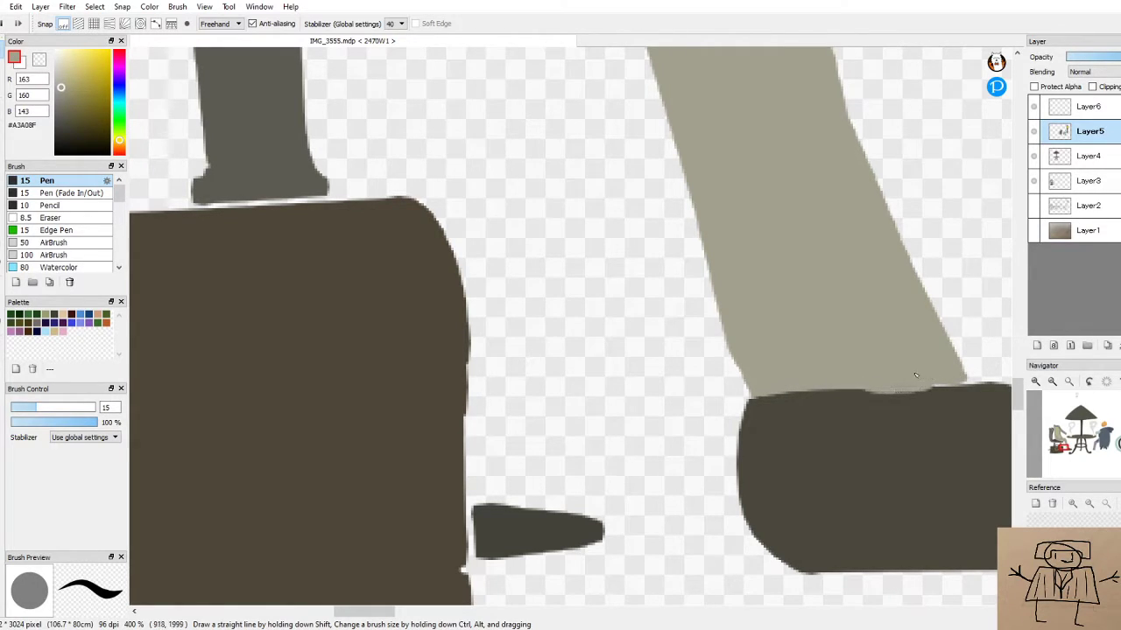
pyautogui.moveTo(868, 390); pyautogui.dragTo(932, 378)
pyautogui.scroll(-3, 818, 378)
pyautogui.scroll(4, 511, 219)
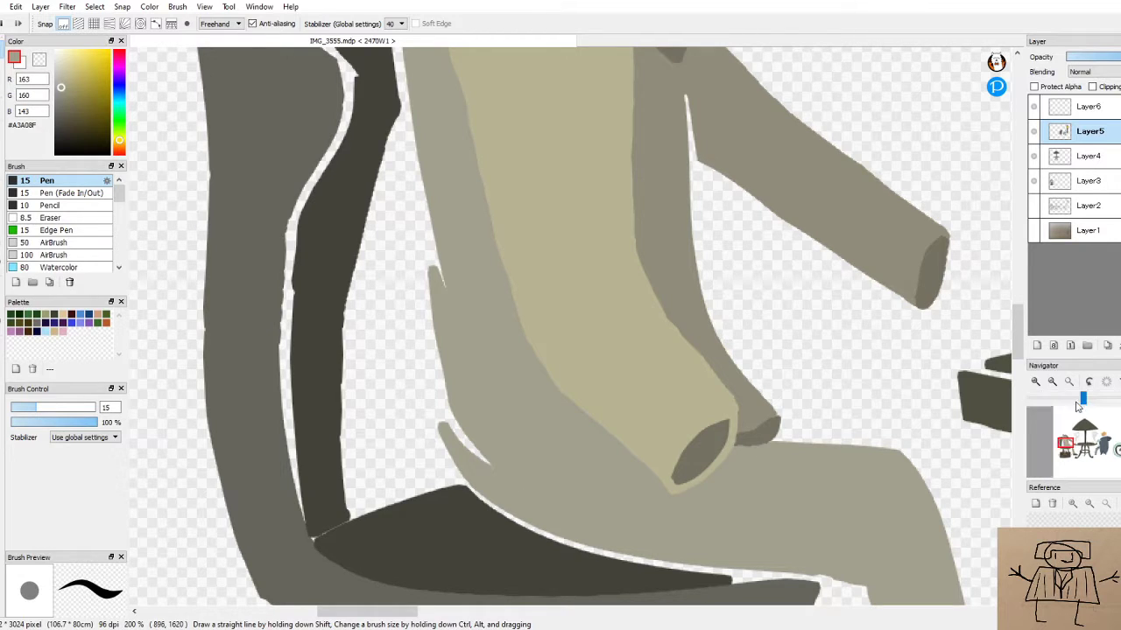
pyautogui.moveTo(1021, 342); pyautogui.dragTo(1022, 360)
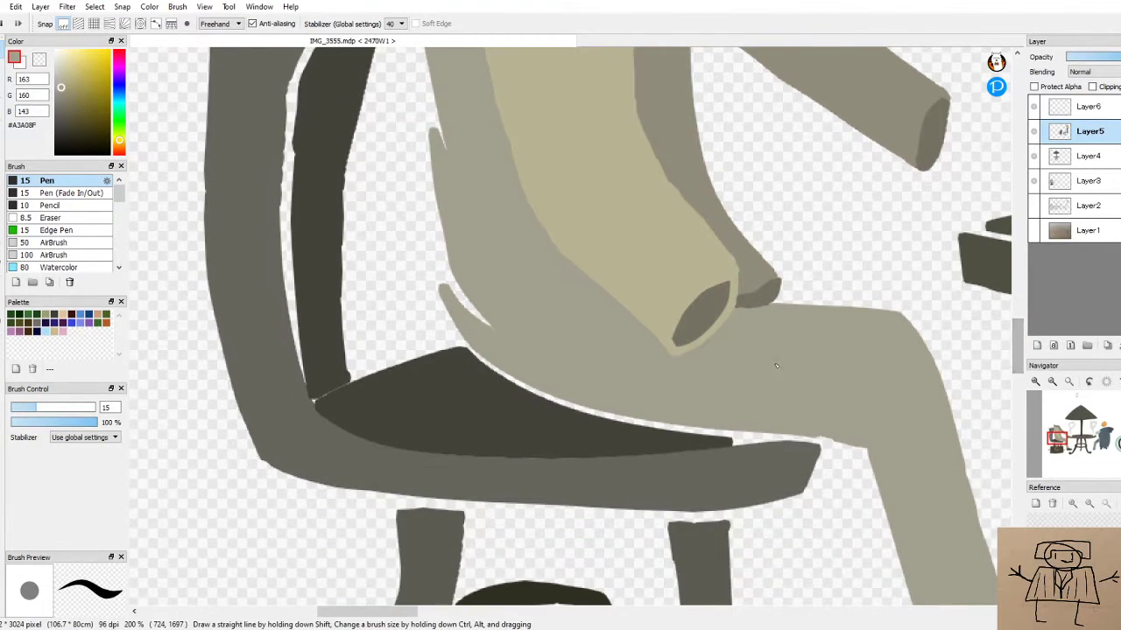
pyautogui.scroll(-4, 754, 371)
pyautogui.scroll(4, 754, 371)
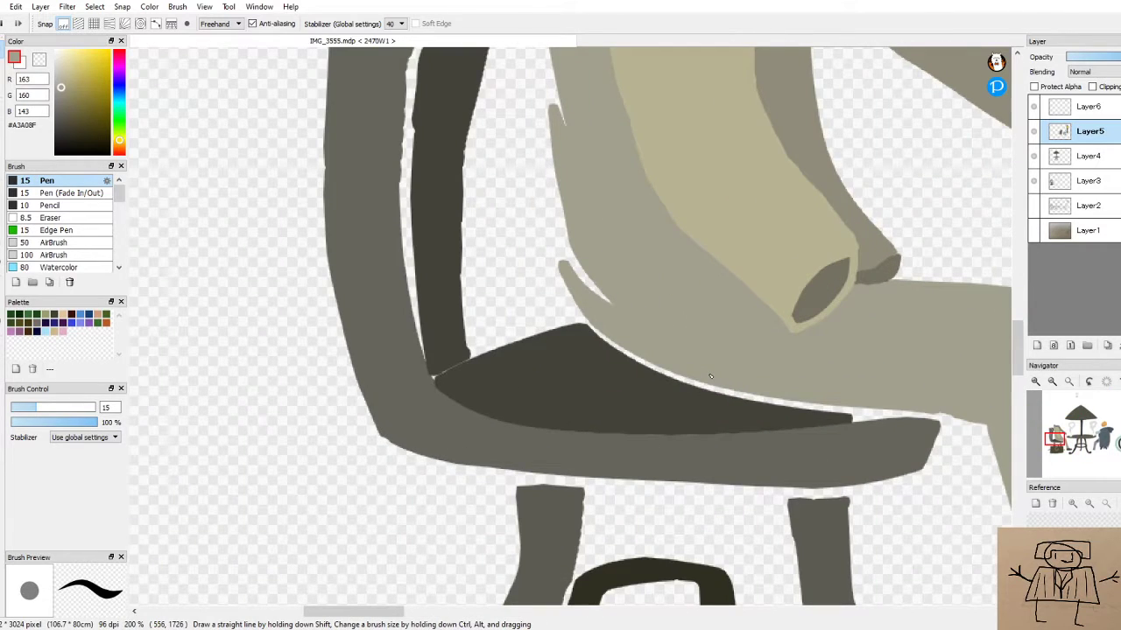
pyautogui.keyDown('alt'); pyautogui.click(630, 402); pyautogui.keyUp('alt')
pyautogui.scroll(3, 688, 396)
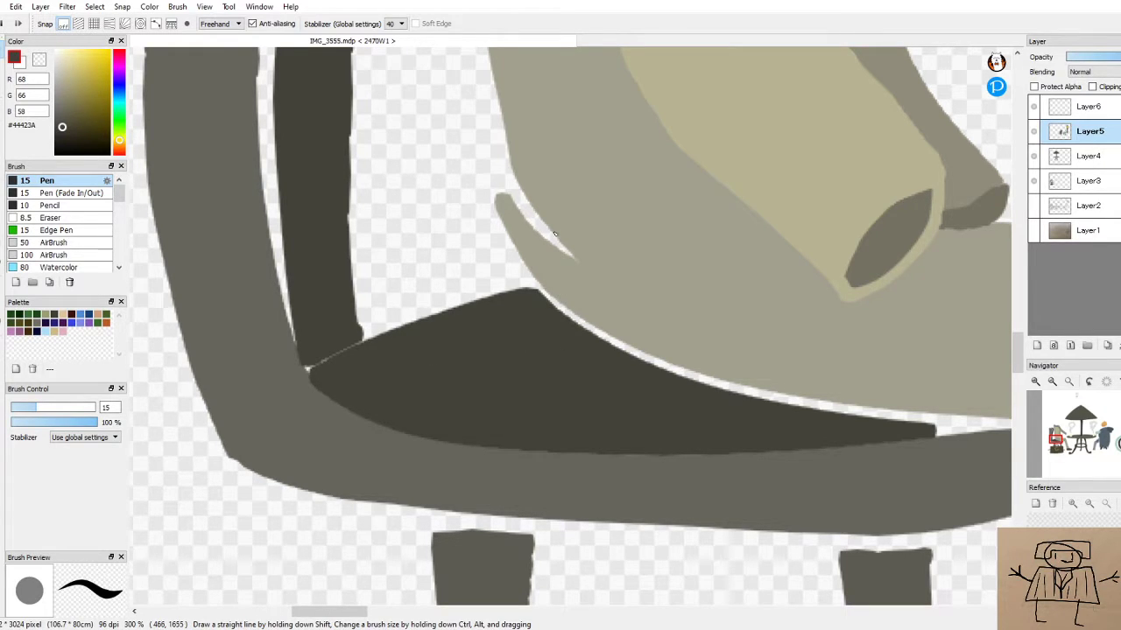
pyautogui.scroll(-4, 554, 233)
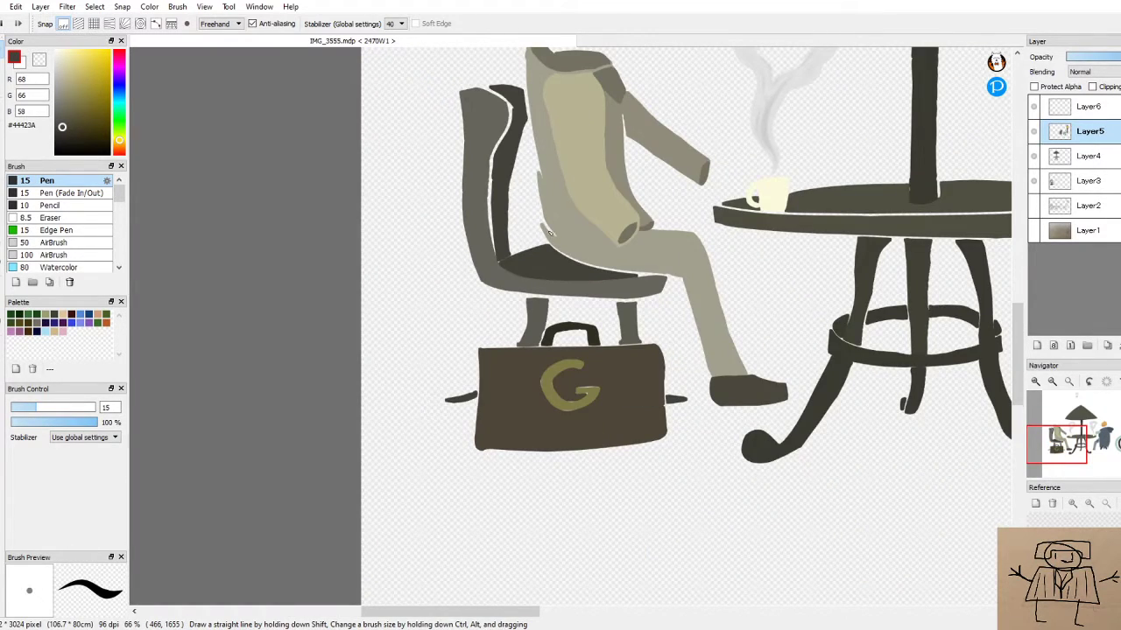
# Fill the gap between the figure's thigh and the dark chair seat with the trouser colour #A3A08F
pyautogui.scroll(3, 553, 233)
pyautogui.keyDown('alt'); pyautogui.click(644, 254); pyautogui.keyUp('alt')
pyautogui.scroll(3, 546, 304)
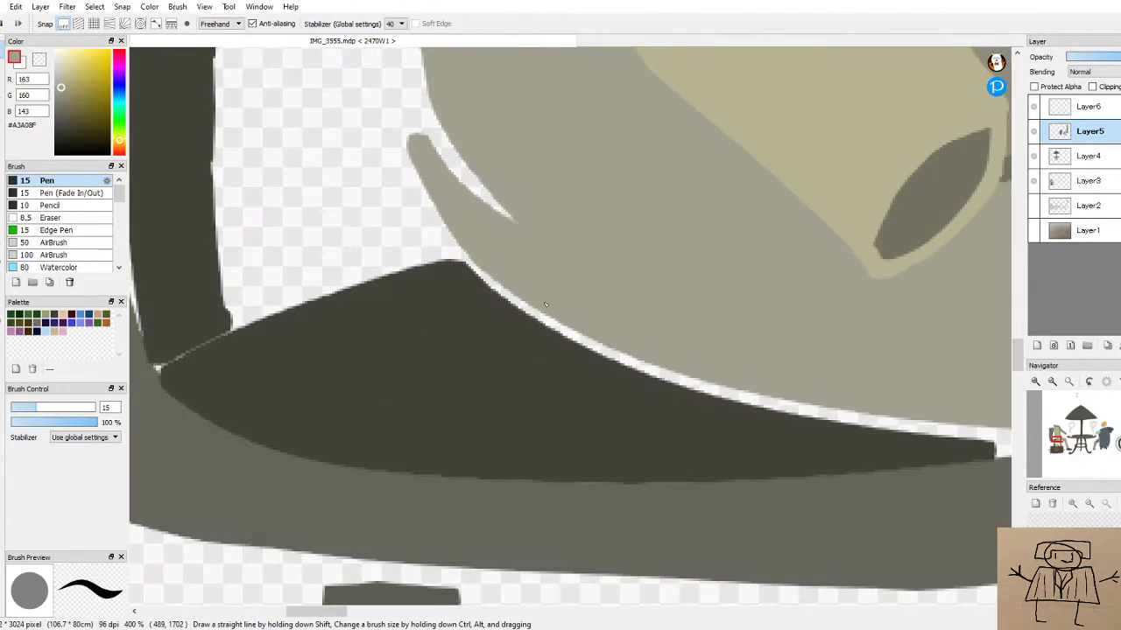
pyautogui.moveTo(469, 265)
pyautogui.mouseDown()
pyautogui.moveTo(515, 309)
pyautogui.moveTo(649, 368)
pyautogui.mouseUp()
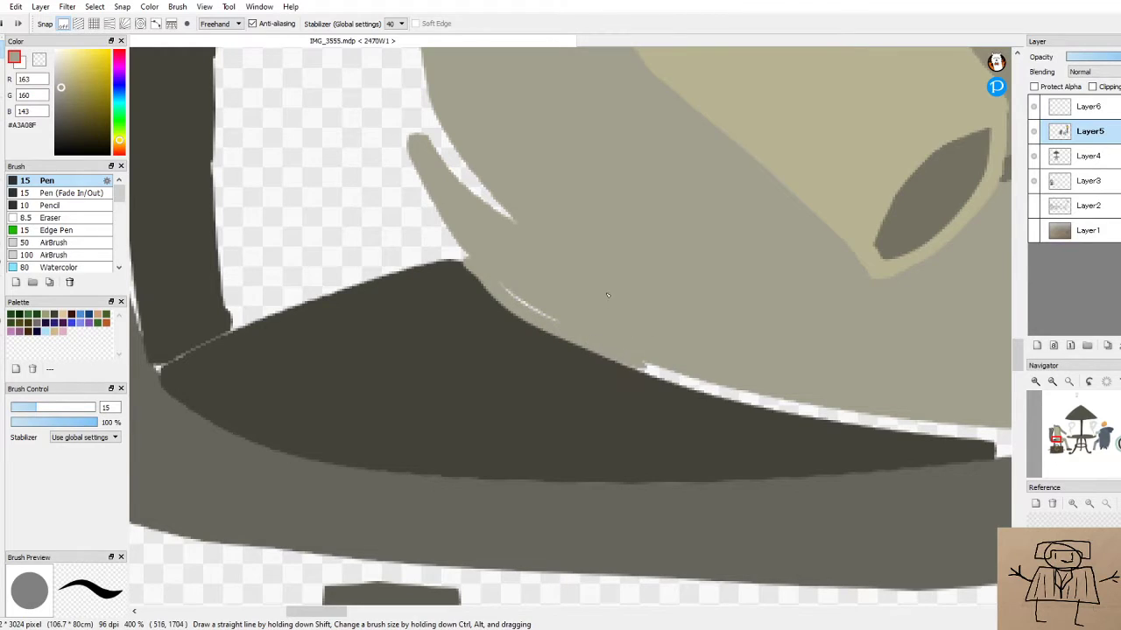
pyautogui.moveTo(506, 289); pyautogui.dragTo(549, 317)
pyautogui.moveTo(643, 366)
pyautogui.mouseDown()
pyautogui.moveTo(827, 425)
pyautogui.moveTo(933, 435)
pyautogui.mouseUp()
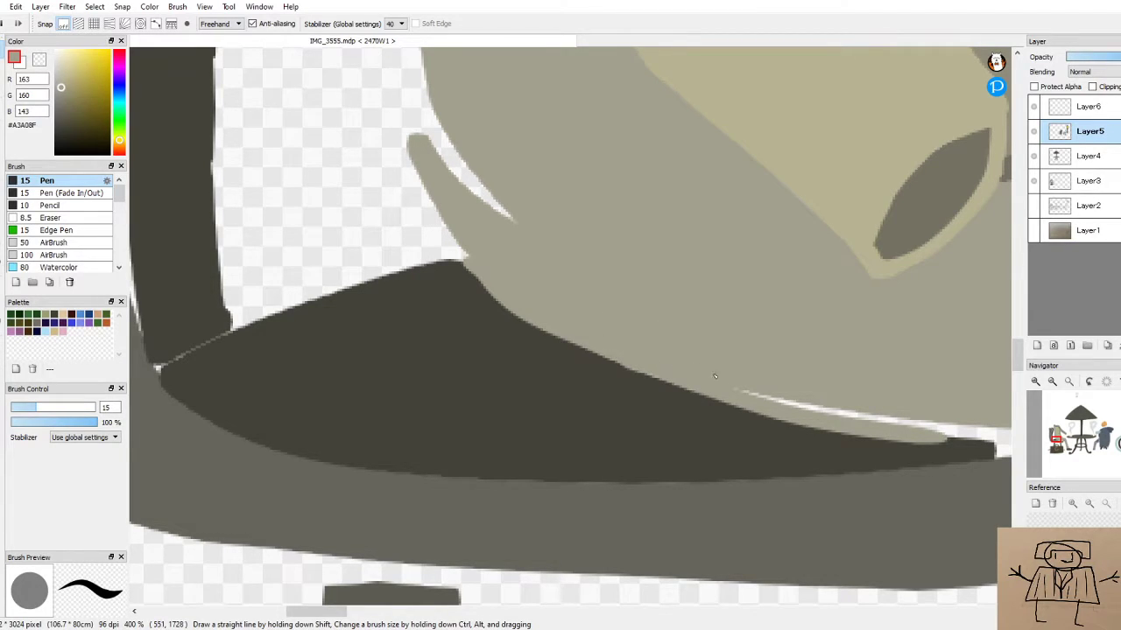
pyautogui.moveTo(744, 391); pyautogui.dragTo(954, 432)
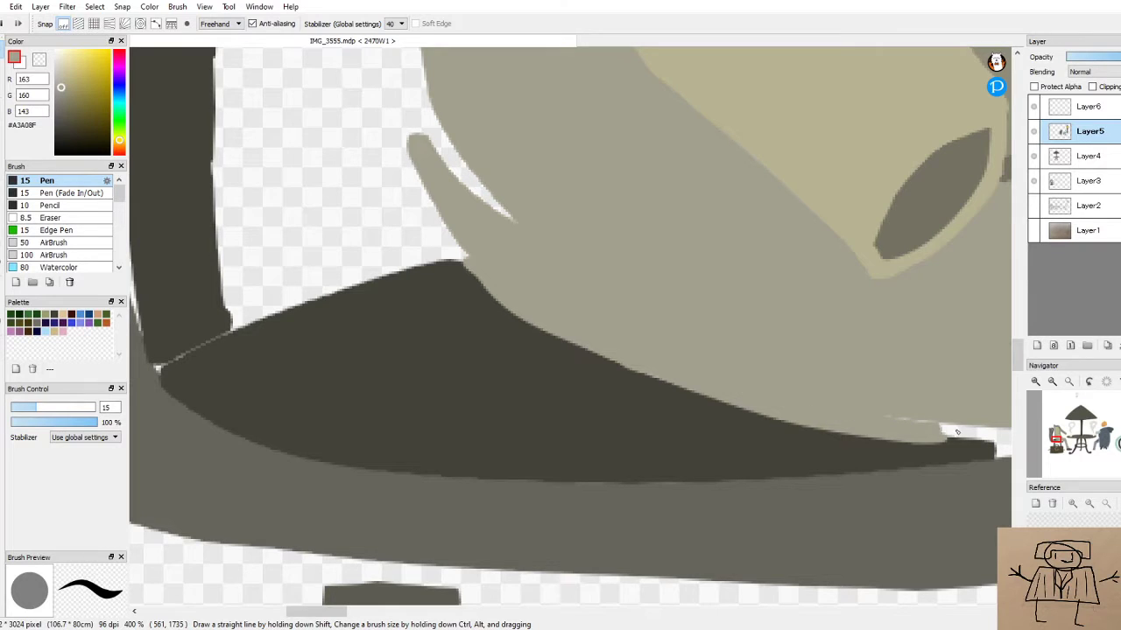
# Extend the thigh's underside down to the chair's front edge and back of the knee, covering the remaining gaps in #A3A08F
pyautogui.scroll(-3, 954, 432)
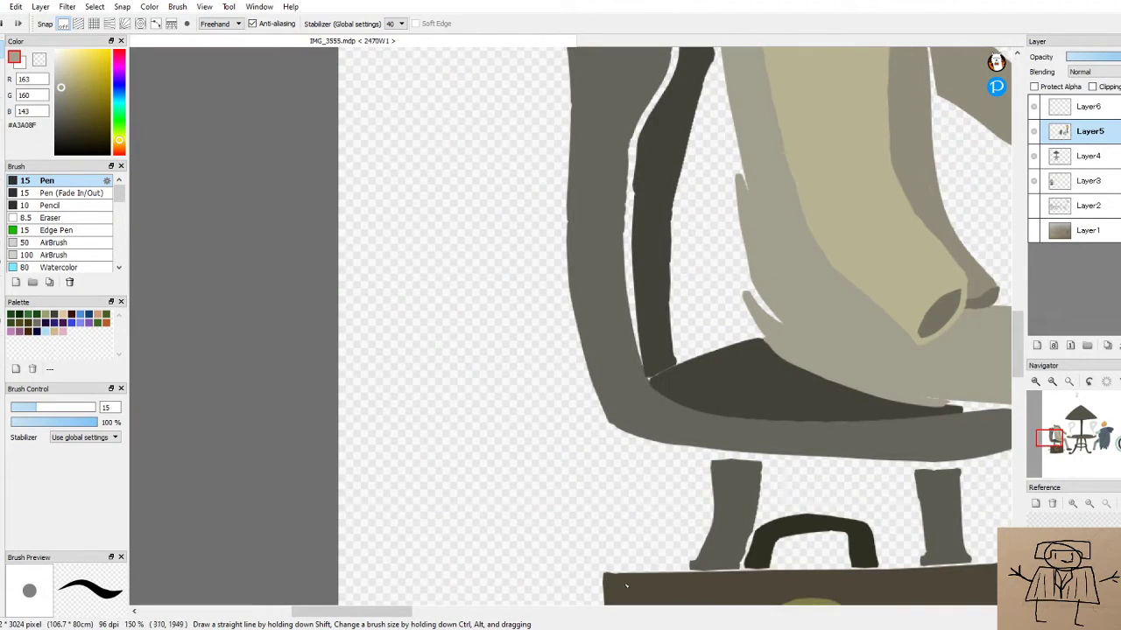
pyautogui.moveTo(350, 611); pyautogui.dragTo(450, 608)
pyautogui.scroll(1, 569, 388)
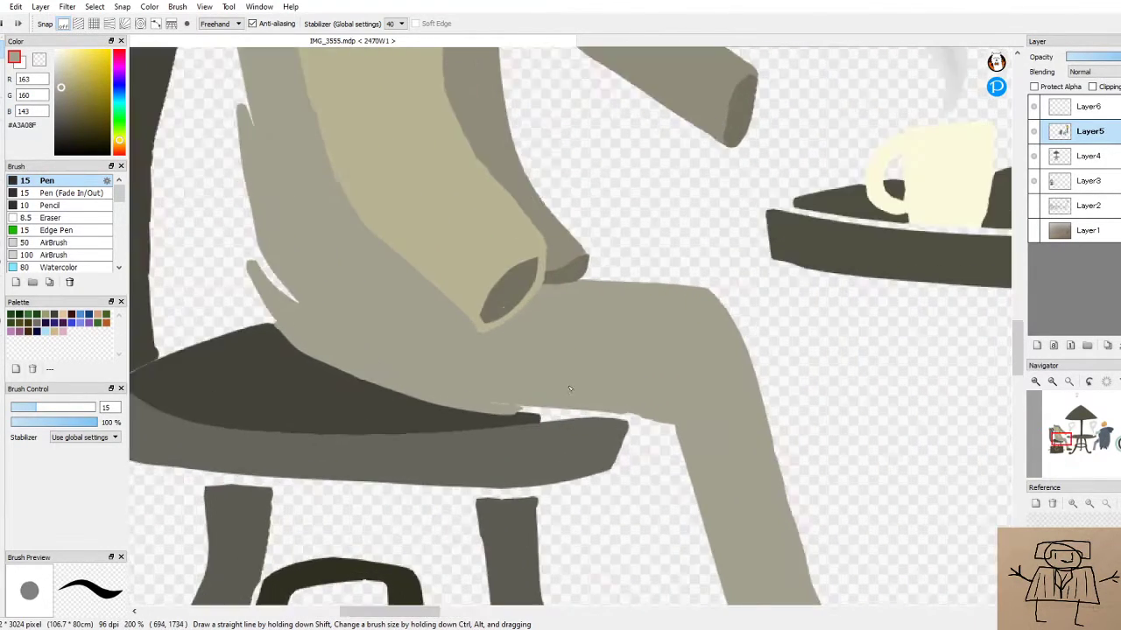
pyautogui.scroll(1, 569, 388)
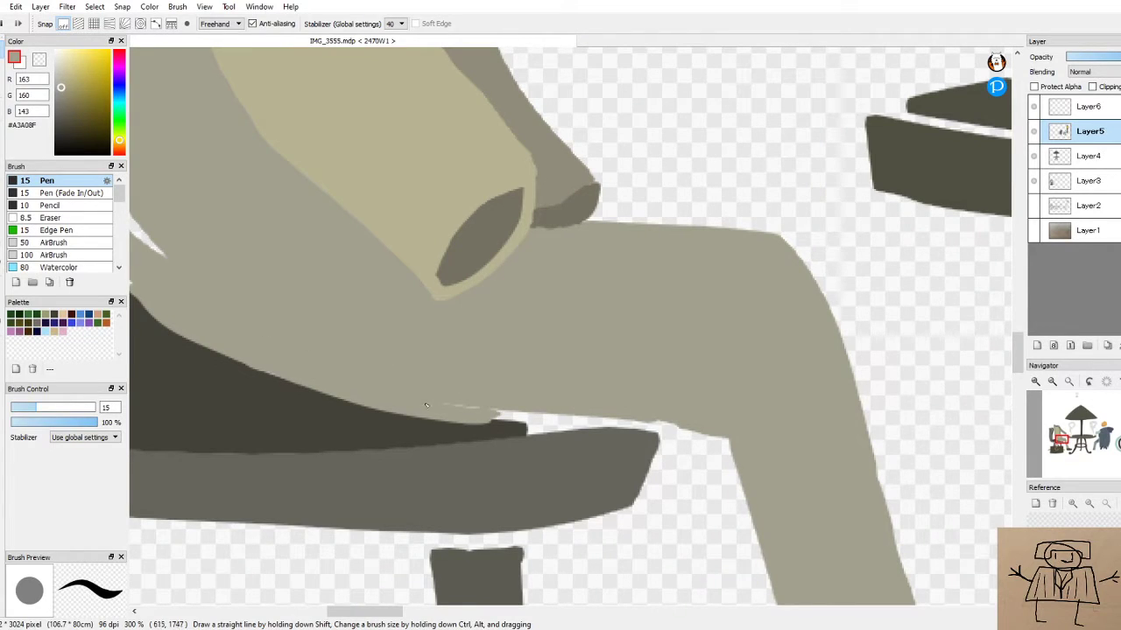
pyautogui.moveTo(487, 408)
pyautogui.mouseDown()
pyautogui.moveTo(637, 422)
pyautogui.moveTo(608, 421)
pyautogui.mouseUp()
pyautogui.moveTo(476, 420)
pyautogui.mouseDown()
pyautogui.moveTo(657, 427)
pyautogui.moveTo(731, 446)
pyautogui.mouseUp()
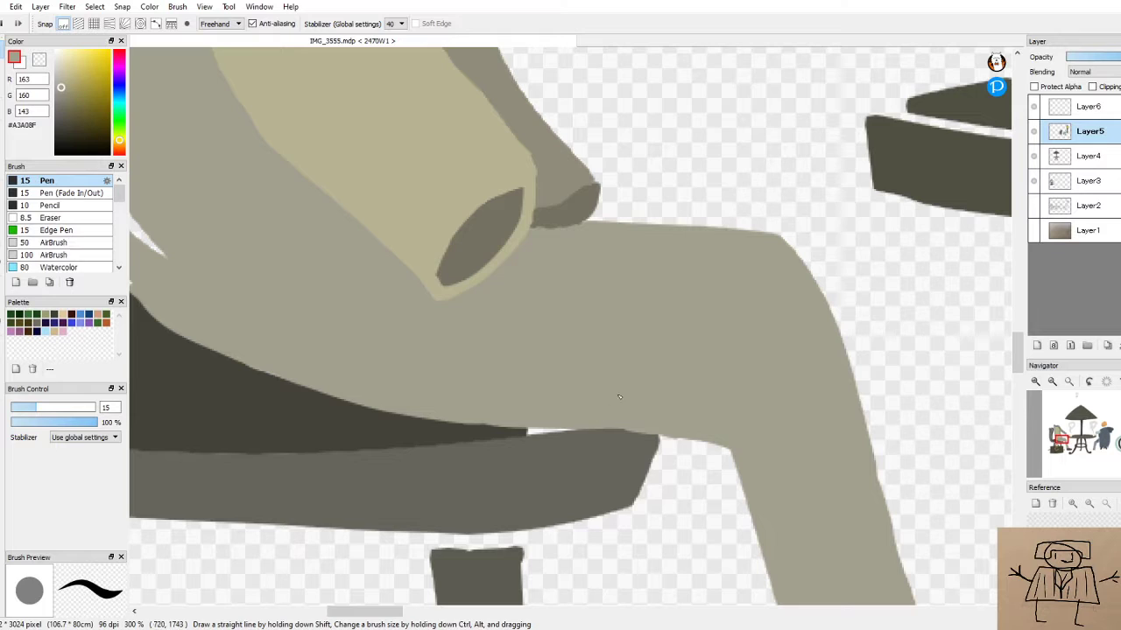
# Fill the sliver between the thigh and the chair's front edge with the dark seat colour #44423A
pyautogui.keyDown('alt'); pyautogui.click(403, 426); pyautogui.keyUp('alt')
pyautogui.scroll(4, 574, 416)
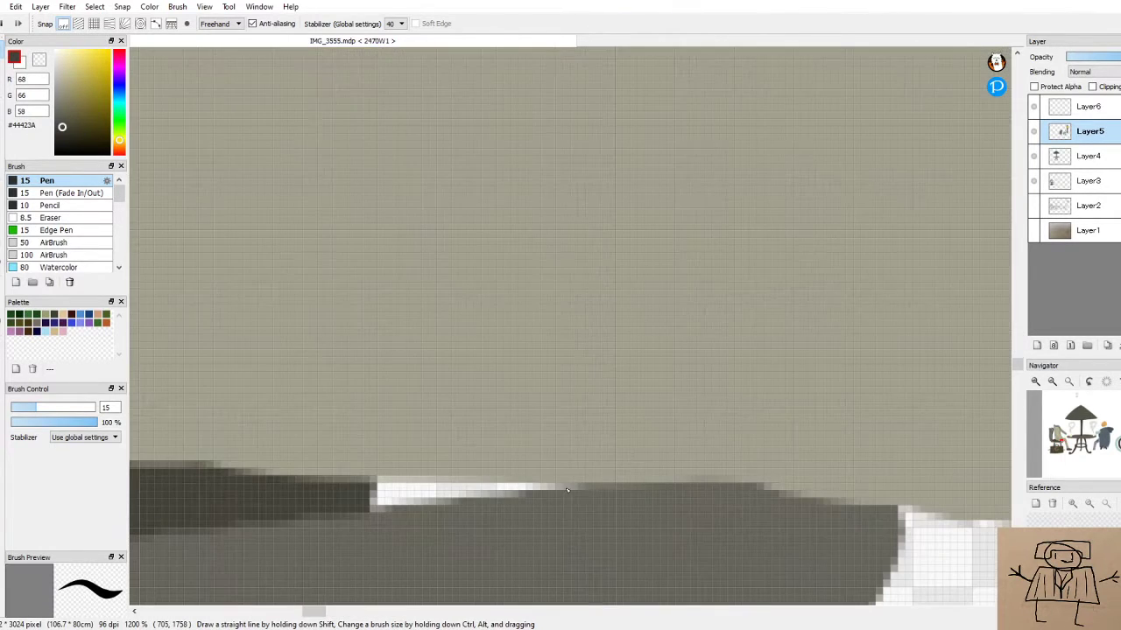
pyautogui.moveTo(354, 499)
pyautogui.mouseDown()
pyautogui.moveTo(464, 484)
pyautogui.moveTo(335, 516)
pyautogui.moveTo(465, 490)
pyautogui.mouseUp()
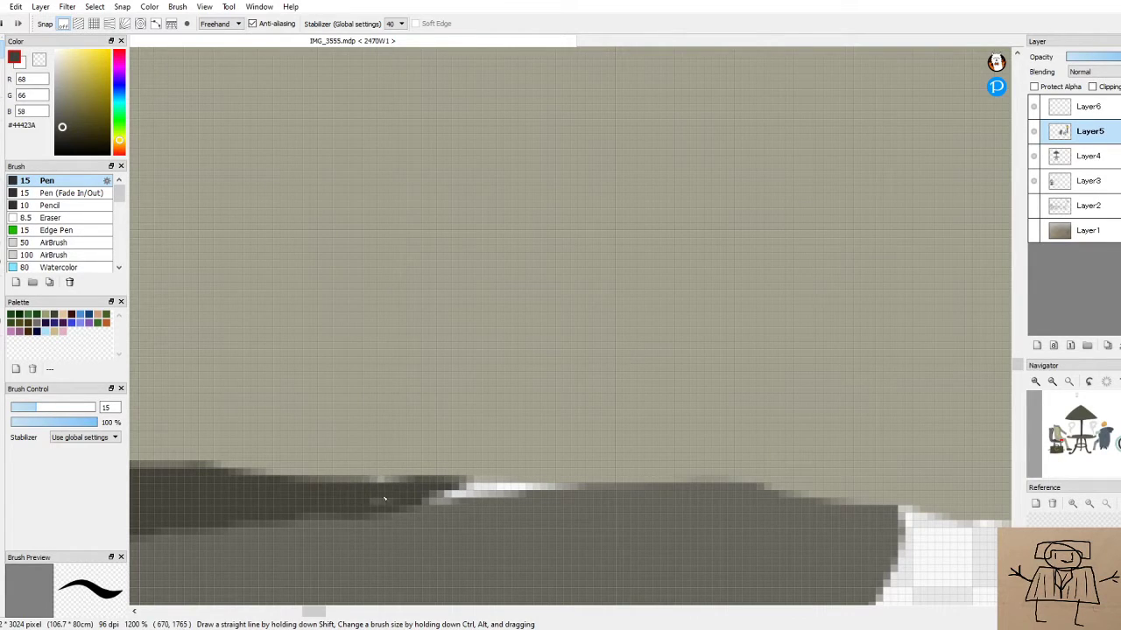
pyautogui.moveTo(368, 481)
pyautogui.mouseDown()
pyautogui.moveTo(468, 484)
pyautogui.moveTo(411, 499)
pyautogui.moveTo(502, 487)
pyautogui.mouseUp()
pyautogui.moveTo(429, 499)
pyautogui.mouseDown()
pyautogui.moveTo(525, 487)
pyautogui.moveTo(497, 481)
pyautogui.moveTo(571, 489)
pyautogui.mouseUp()
pyautogui.moveTo(450, 481); pyautogui.dragTo(484, 478)
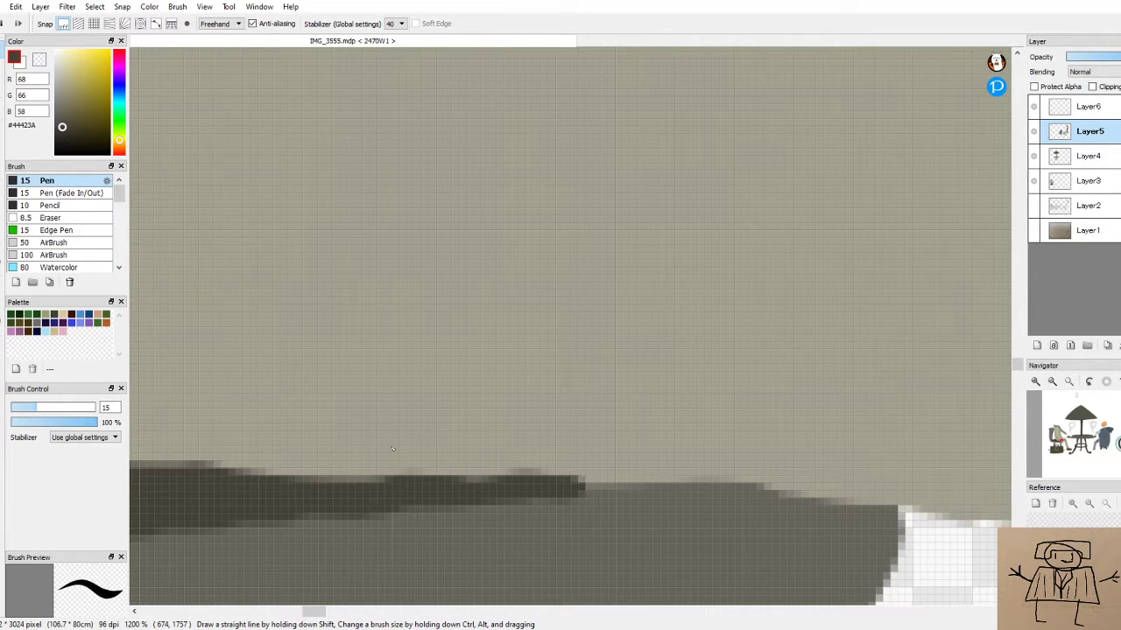
# Paint over the seam and small corner gap between the dark inner backrest and the seat in #44423A
pyautogui.scroll(-6, 393, 449)
pyautogui.moveTo(443, 616); pyautogui.dragTo(408, 615)
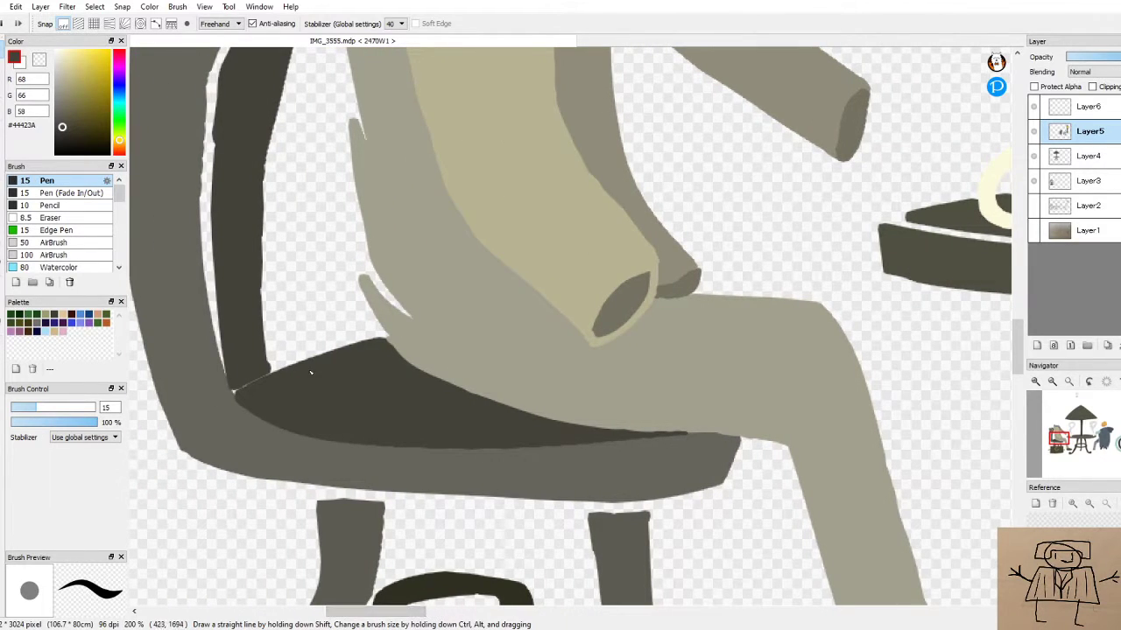
pyautogui.scroll(3, 224, 389)
pyautogui.scroll(3, 226, 376)
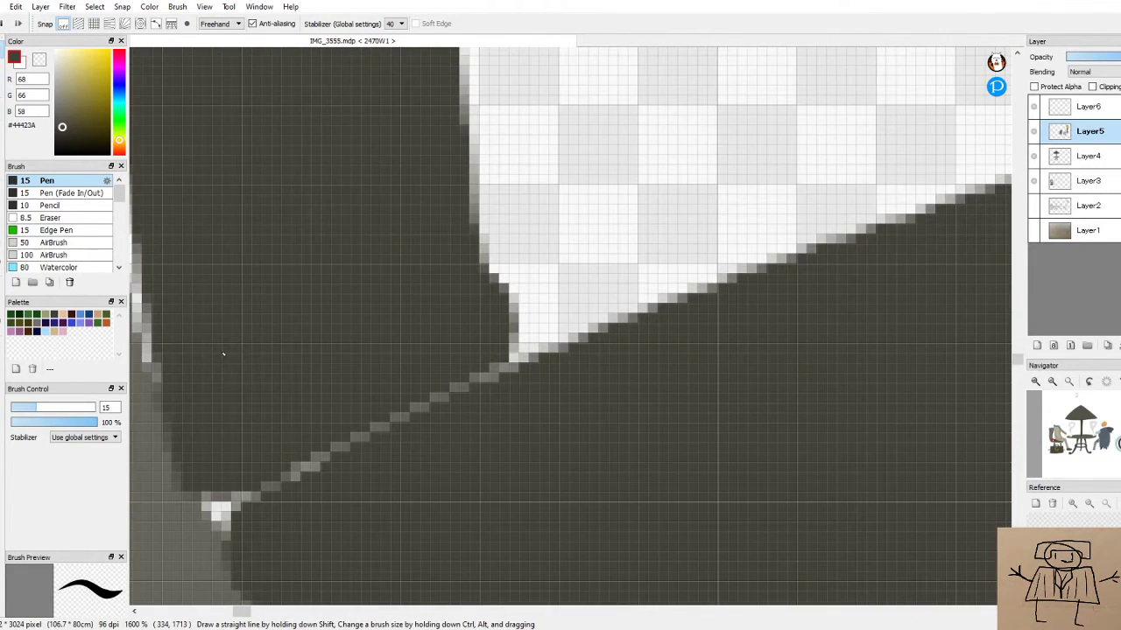
pyautogui.moveTo(489, 352)
pyautogui.mouseDown()
pyautogui.moveTo(321, 487)
pyautogui.moveTo(287, 481)
pyautogui.moveTo(243, 516)
pyautogui.moveTo(241, 536)
pyautogui.moveTo(201, 487)
pyautogui.mouseUp()
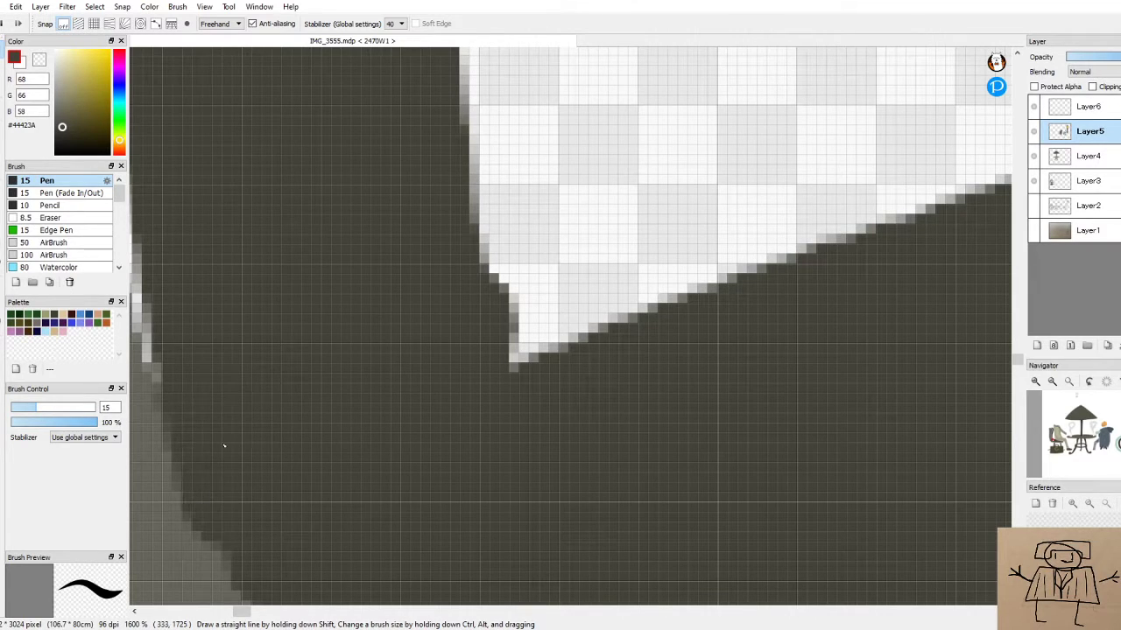
# Bridge the open upper end of the gap between the backrest's two panels with a thin #44423A stroke
pyautogui.scroll(-3, 224, 446)
pyautogui.scroll(-2, 206, 325)
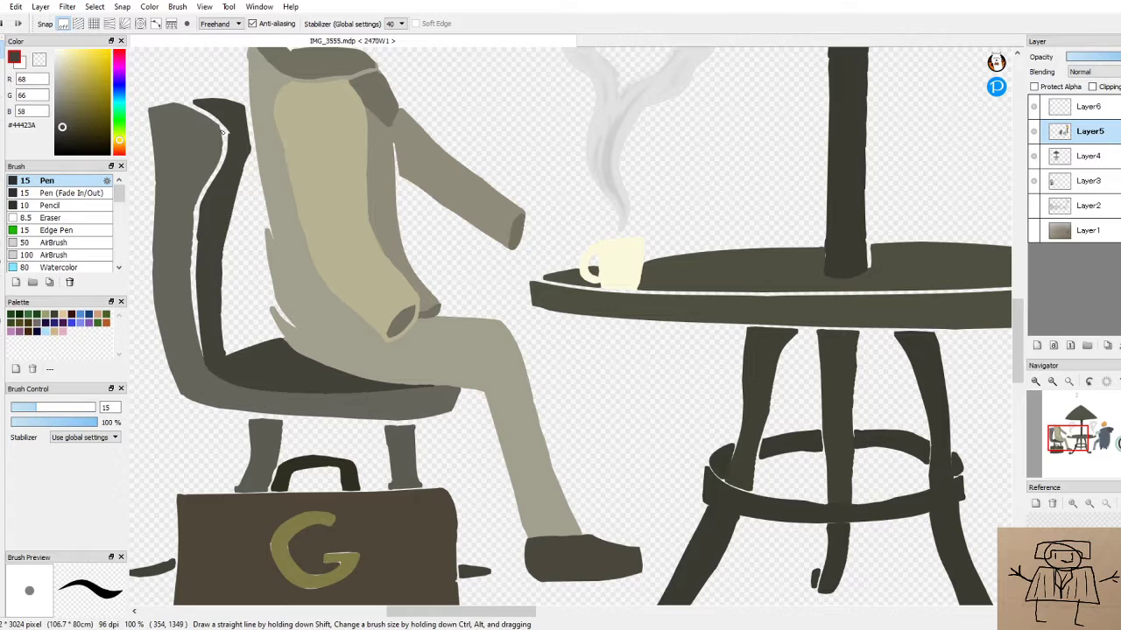
pyautogui.scroll(3, 217, 119)
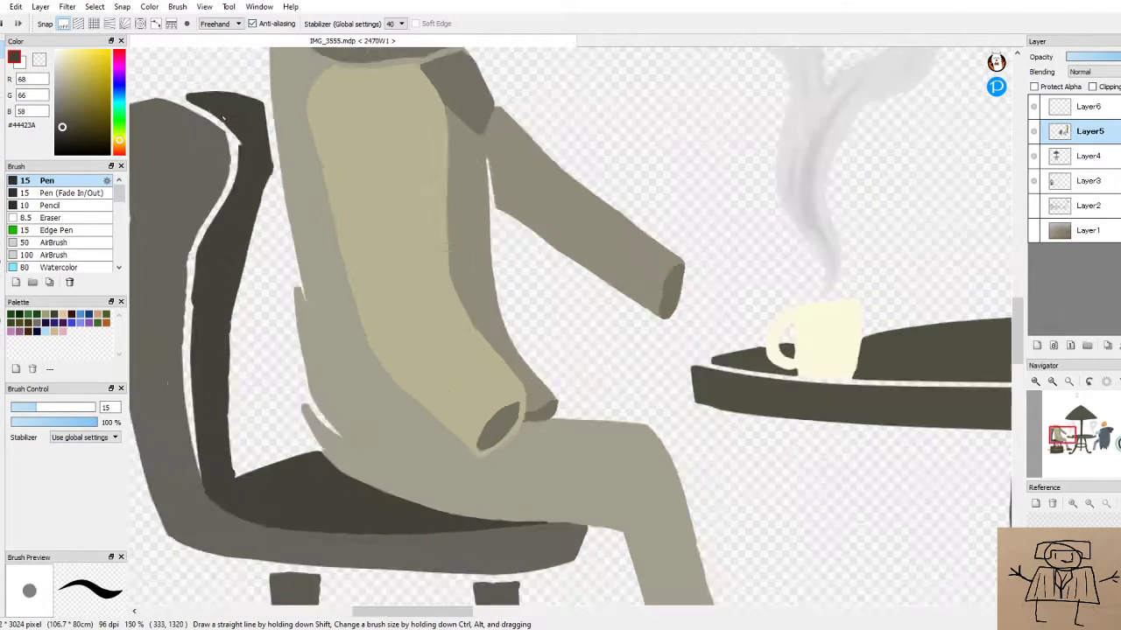
pyautogui.scroll(-2, 184, 109)
pyautogui.scroll(4, 179, 107)
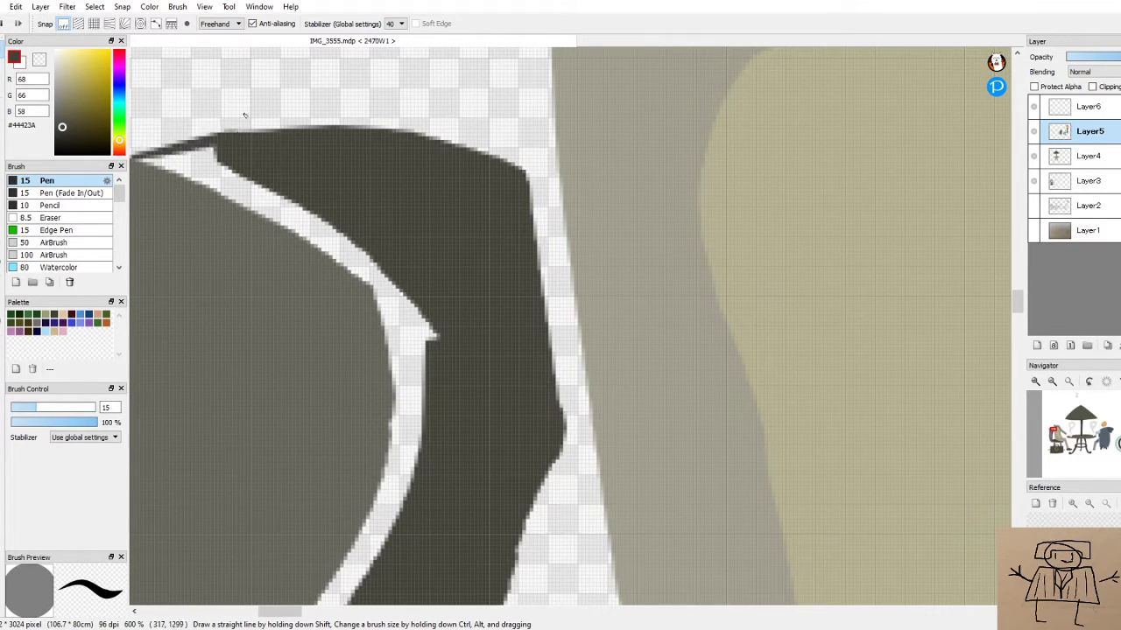
pyautogui.scroll(-3, 250, 93)
pyautogui.scroll(4, 189, 98)
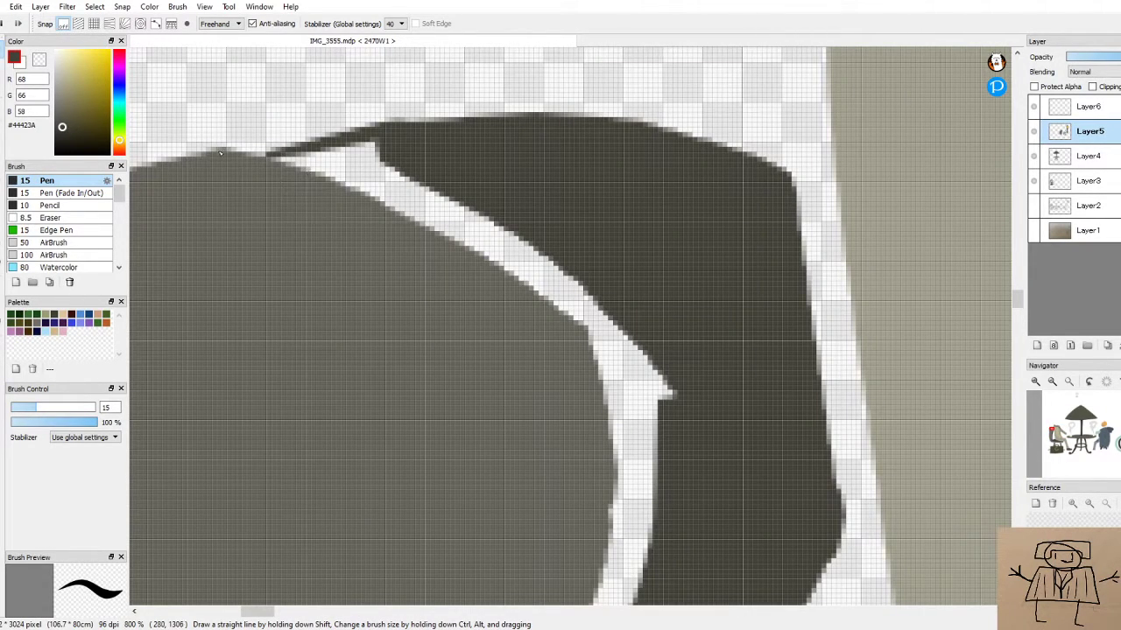
pyautogui.moveTo(213, 153); pyautogui.dragTo(418, 111)
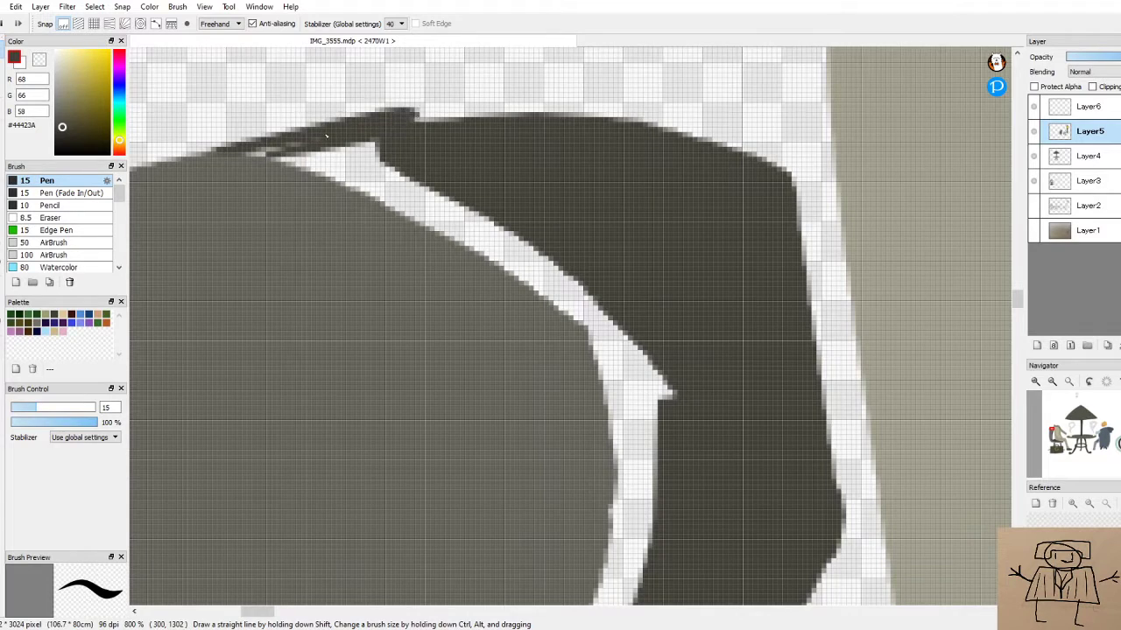
pyautogui.hotkey('ctrl', 'z')
pyautogui.moveTo(217, 152); pyautogui.dragTo(411, 121)
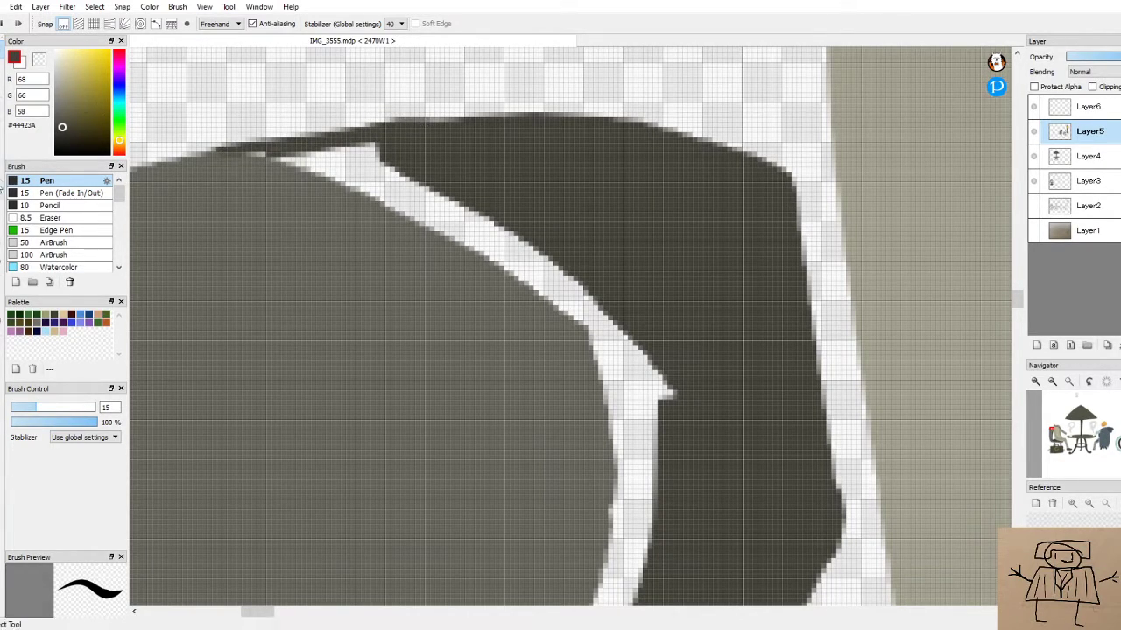
pyautogui.press('g')
pyautogui.click(358, 164)
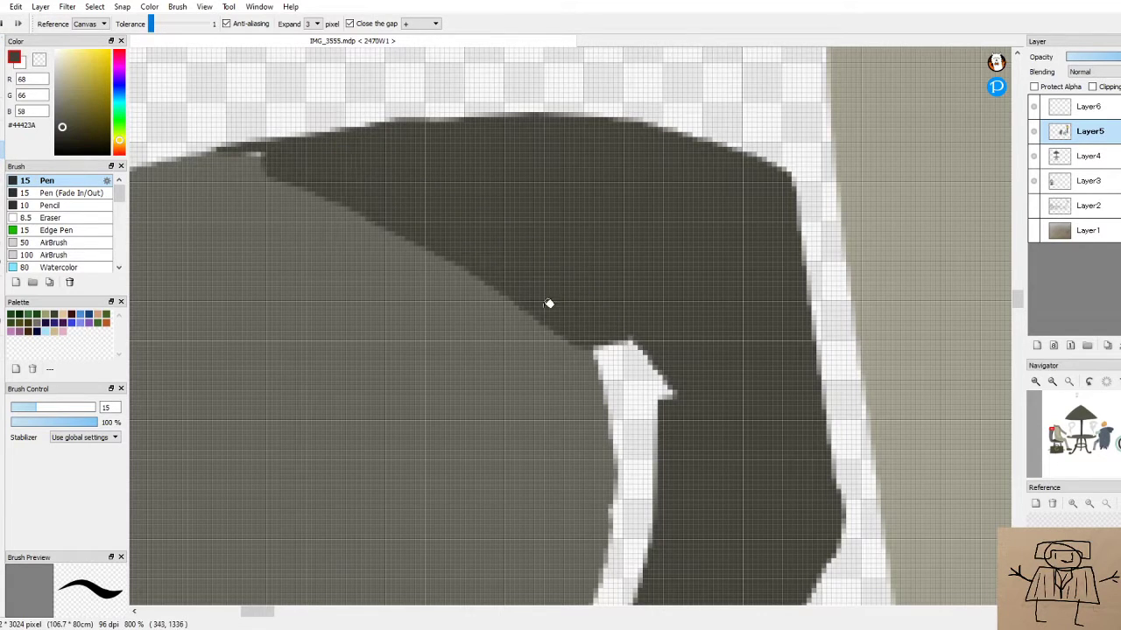
pyautogui.click(644, 398)
pyautogui.scroll(-4, 663, 361)
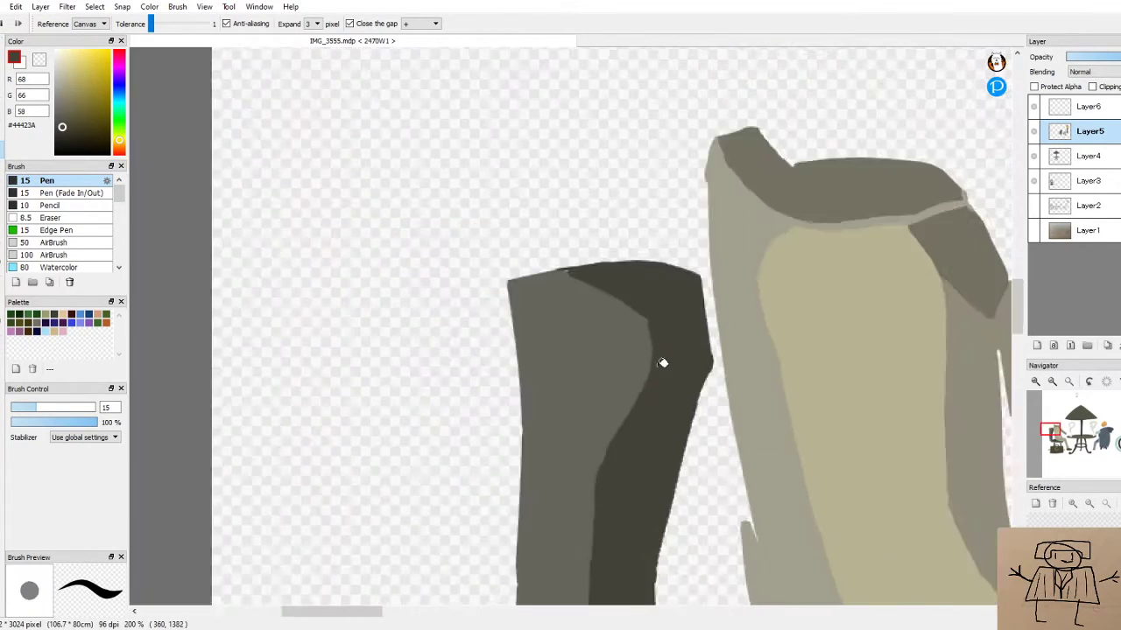
pyautogui.scroll(-3, 663, 360)
pyautogui.moveTo(1015, 309); pyautogui.dragTo(1014, 330)
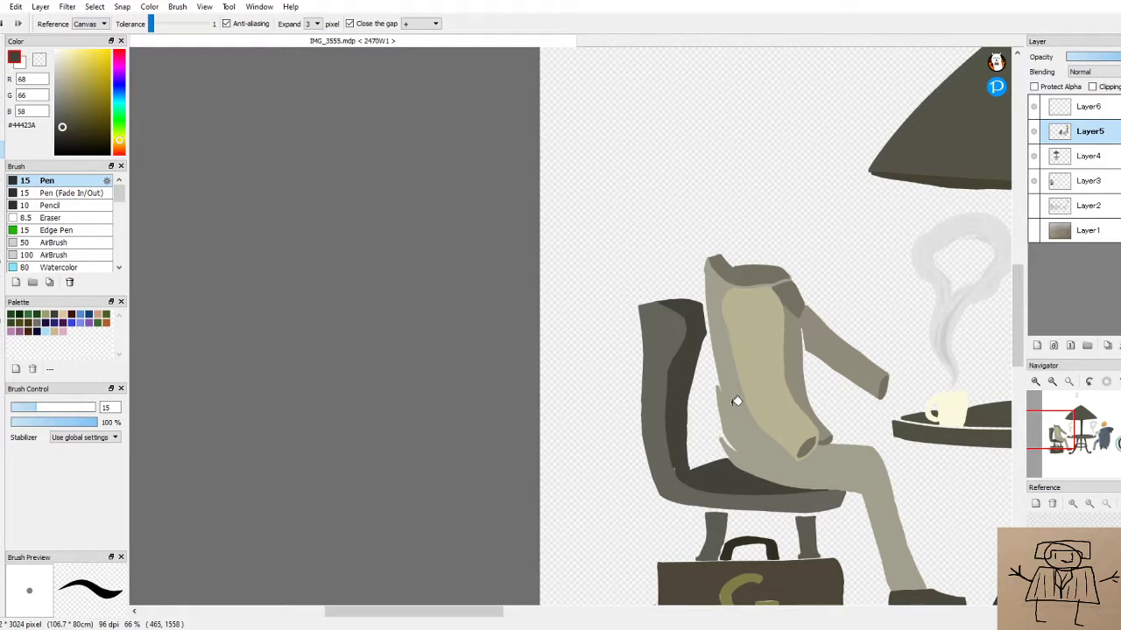
pyautogui.hotkey('ctrl', 'z')
pyautogui.hotkey('ctrl', 'z')
# Fill the gap between the two backrest panels with the lighter chair colour #66645C sampled from the outer panel
pyautogui.scroll(3, 736, 401)
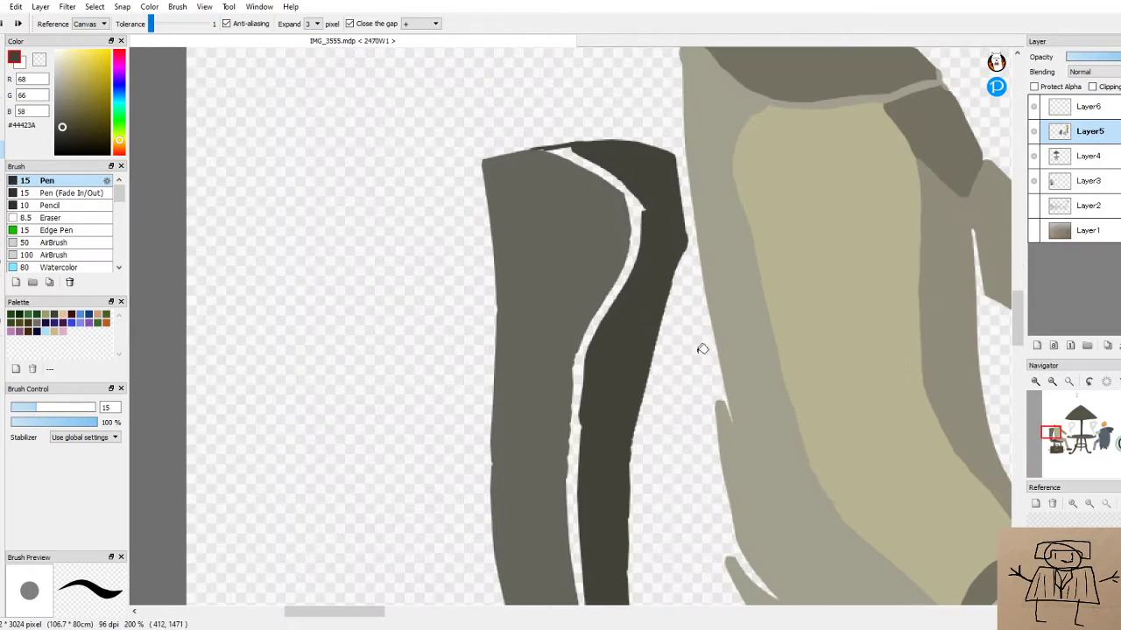
pyautogui.scroll(2, 626, 219)
pyautogui.press('e')
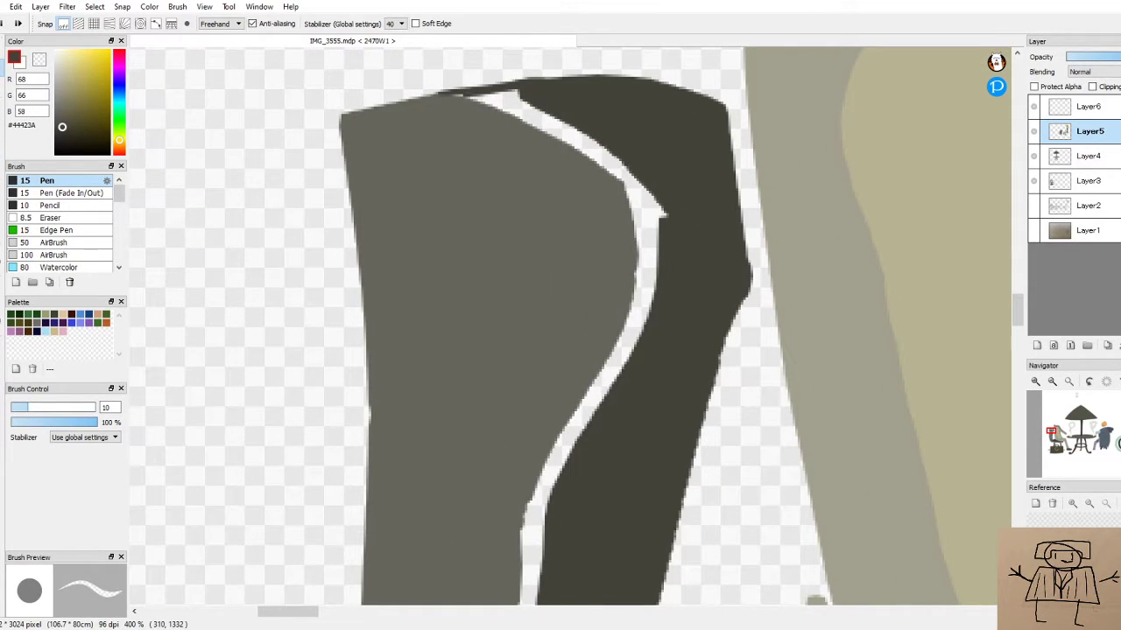
pyautogui.press('b')
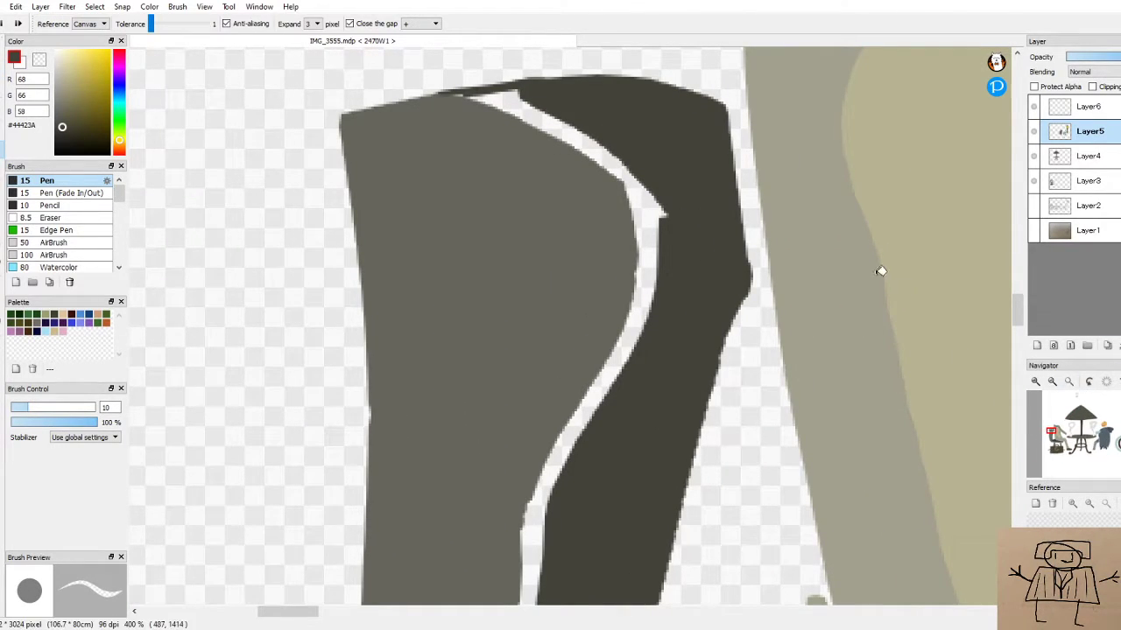
pyautogui.keyDown('alt'); pyautogui.click(525, 292); pyautogui.keyUp('alt')
pyautogui.click(648, 204)
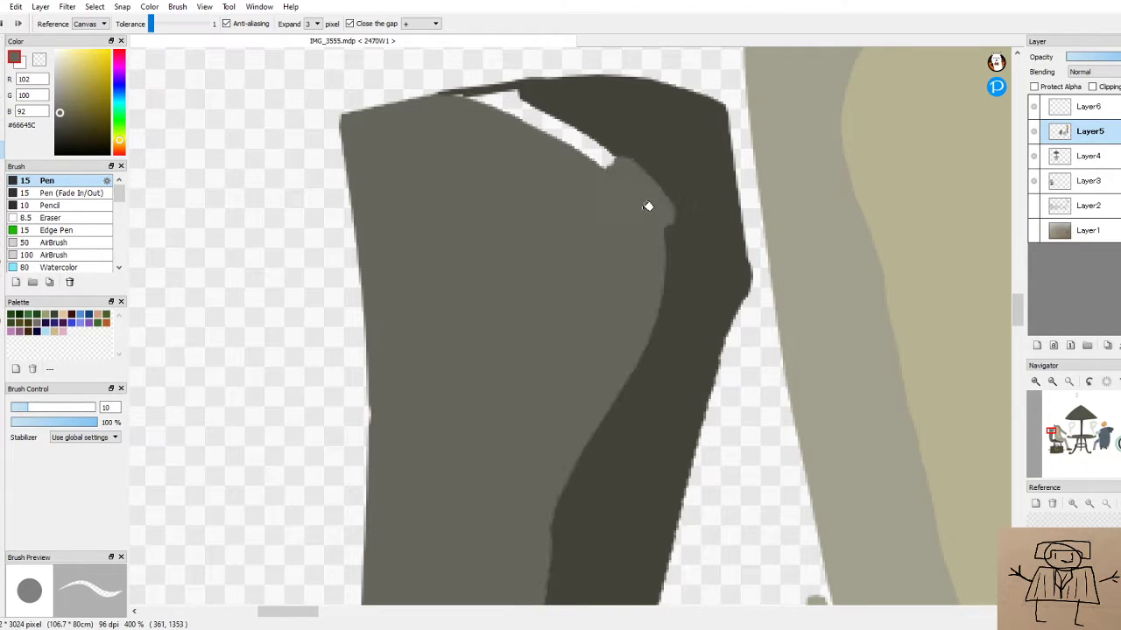
pyautogui.click(550, 112)
pyautogui.scroll(-5, 656, 213)
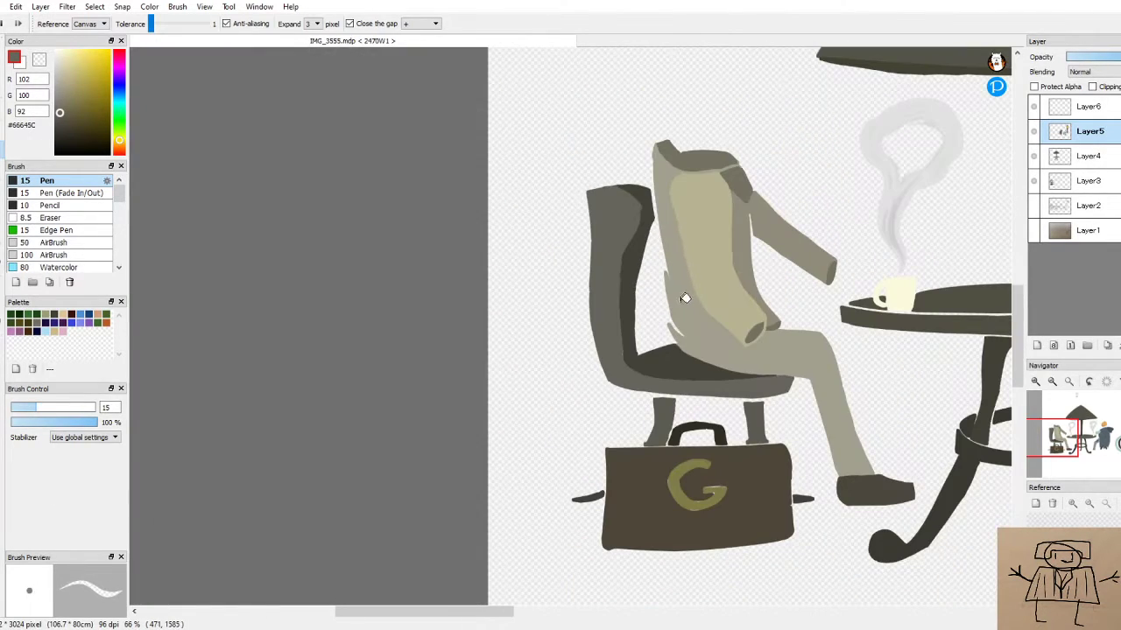
# Save the illustration and paint over the dark remnant and pale pixels along the outer backrest's upper edge in #66645C
pyautogui.scroll(5, 576, 166)
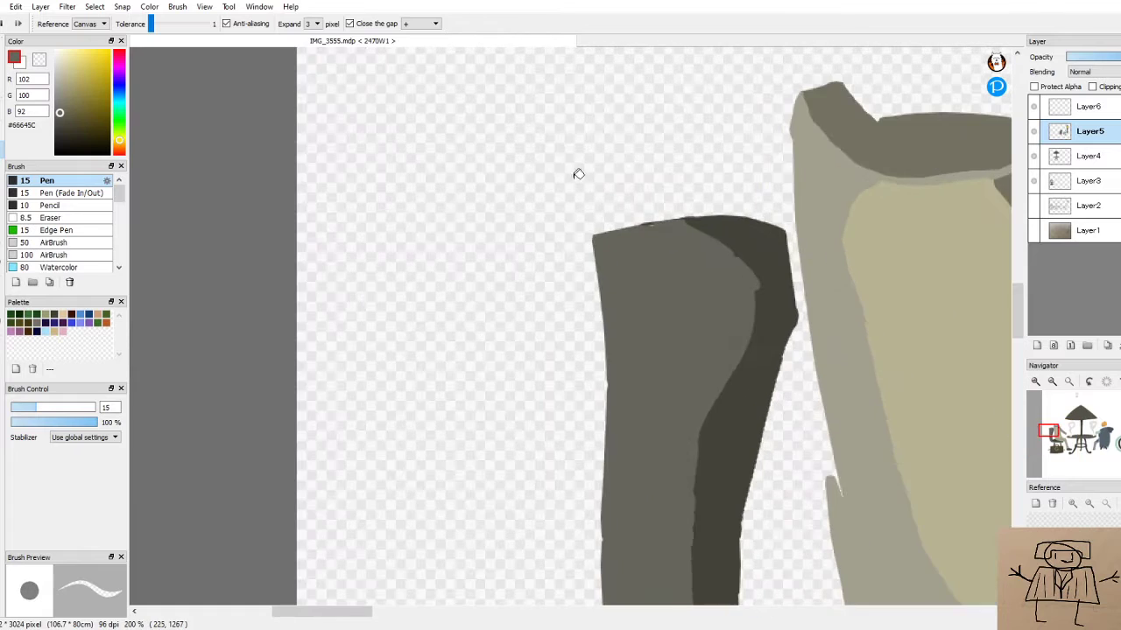
pyautogui.scroll(2, 744, 287)
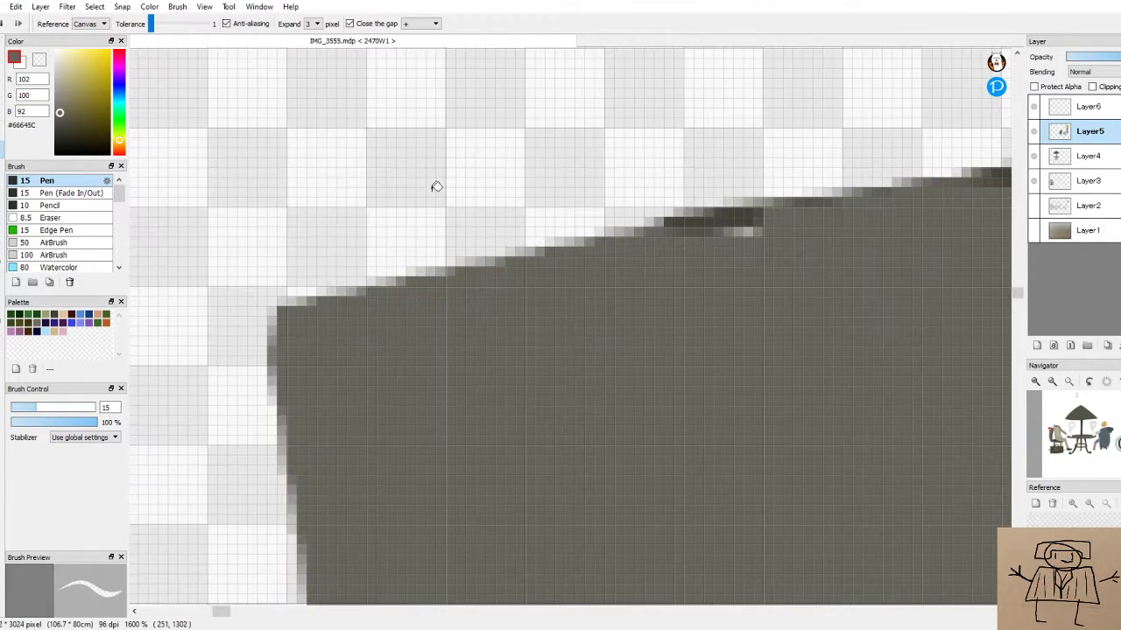
pyautogui.press('b')
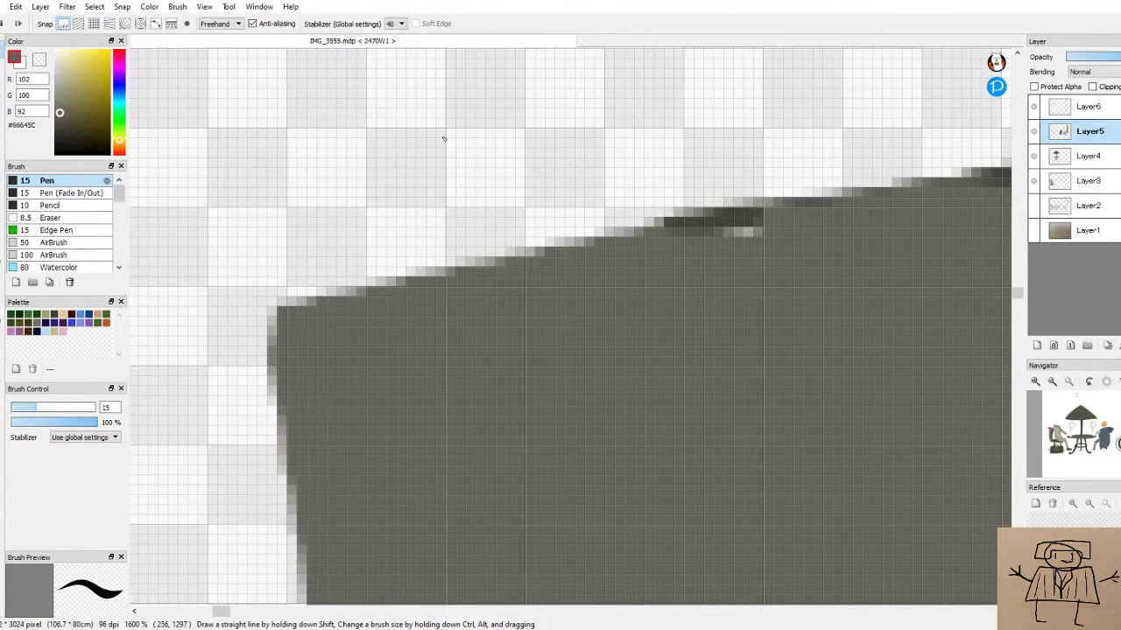
pyautogui.hotkey('ctrl', 's')
pyautogui.moveTo(662, 246); pyautogui.dragTo(819, 216)
pyautogui.moveTo(620, 242); pyautogui.dragTo(828, 181)
pyautogui.hotkey('ctrl', 'z')
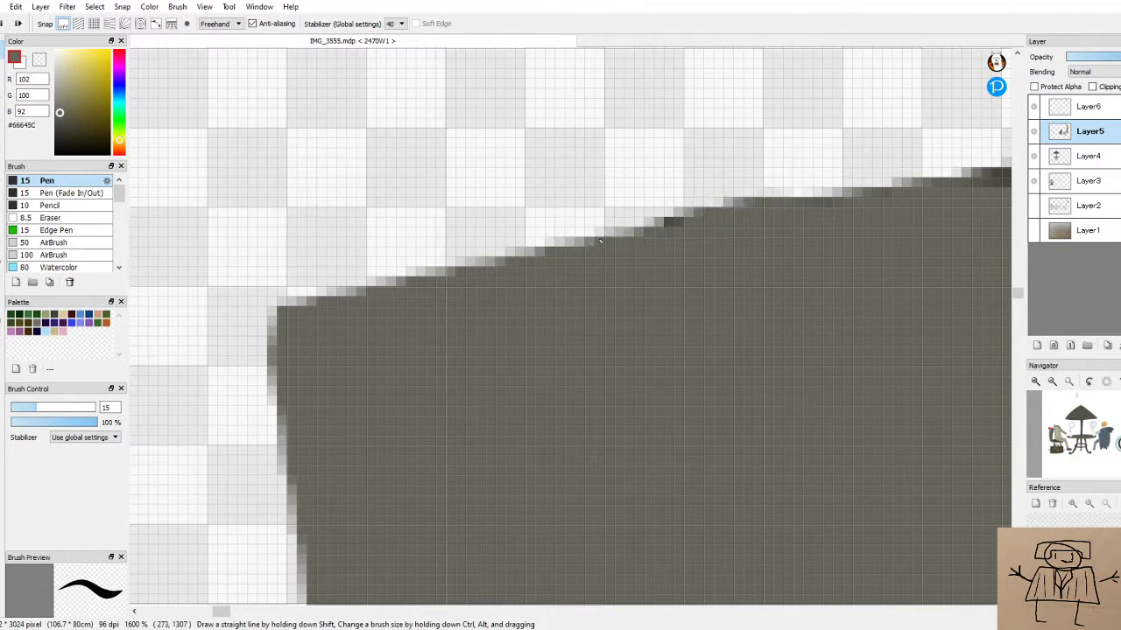
pyautogui.moveTo(683, 239)
pyautogui.mouseDown()
pyautogui.moveTo(802, 195)
pyautogui.moveTo(893, 179)
pyautogui.mouseUp()
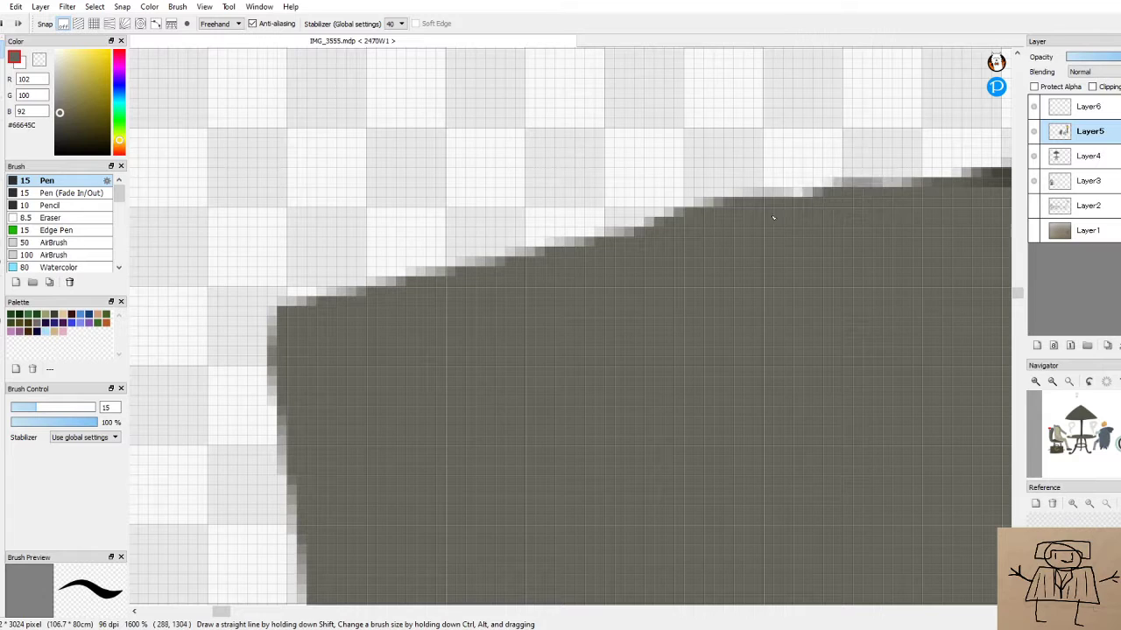
# Smooth the upper end of the boundary between the light and dark backrest panels with #66645C strokes
pyautogui.scroll(-5, 920, 239)
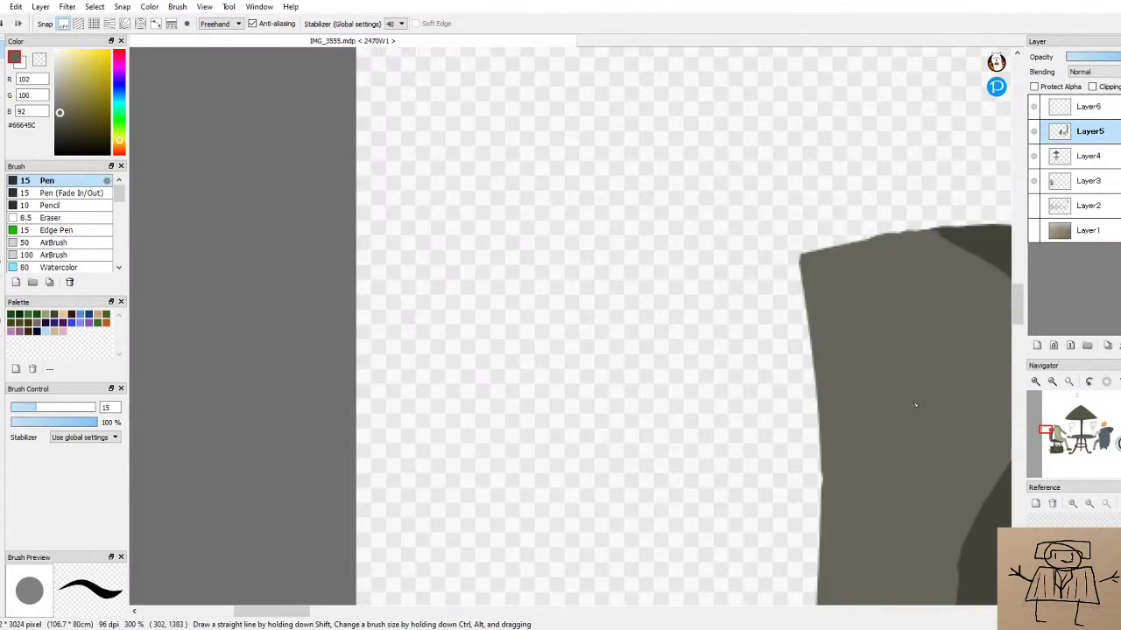
pyautogui.moveTo(271, 611); pyautogui.dragTo(289, 611)
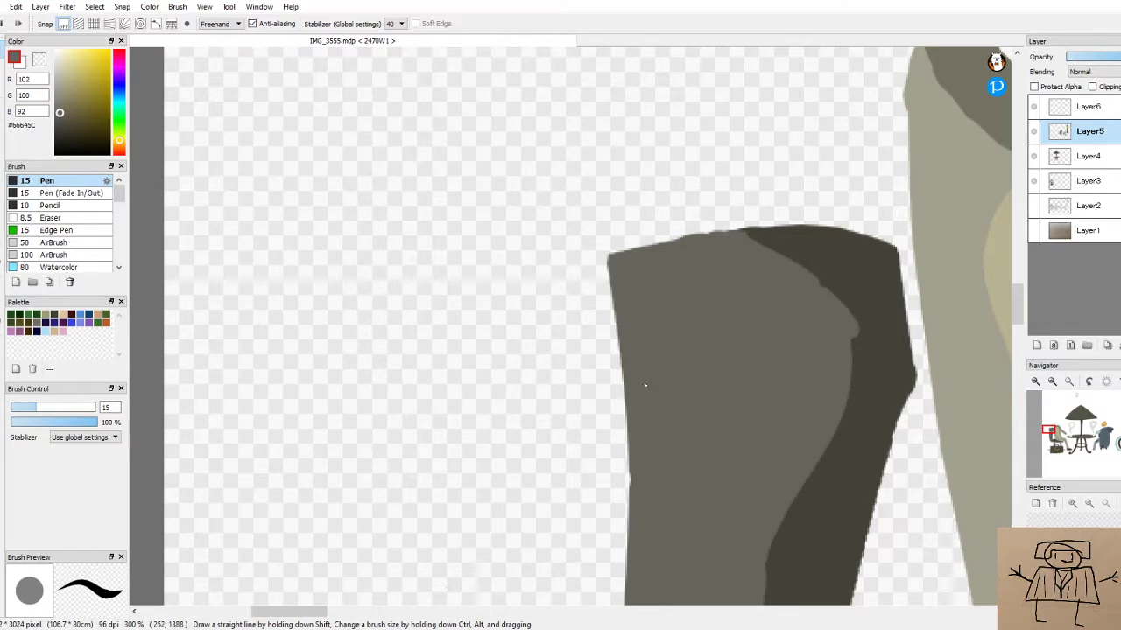
pyautogui.scroll(4, 776, 185)
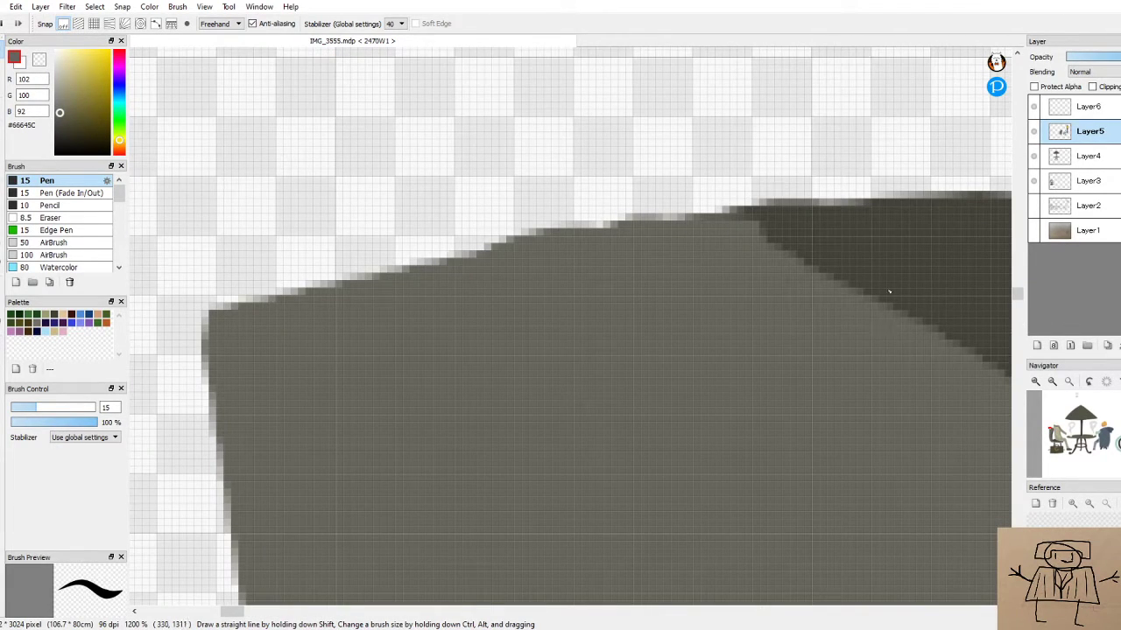
pyautogui.moveTo(745, 231); pyautogui.dragTo(821, 301)
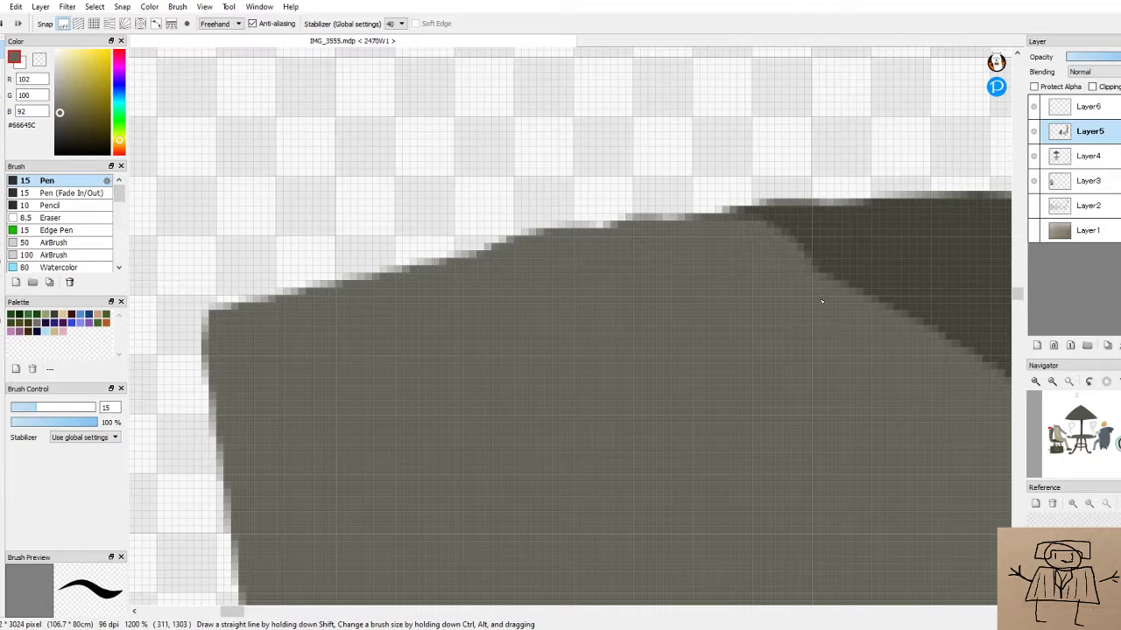
pyautogui.moveTo(805, 263); pyautogui.dragTo(902, 333)
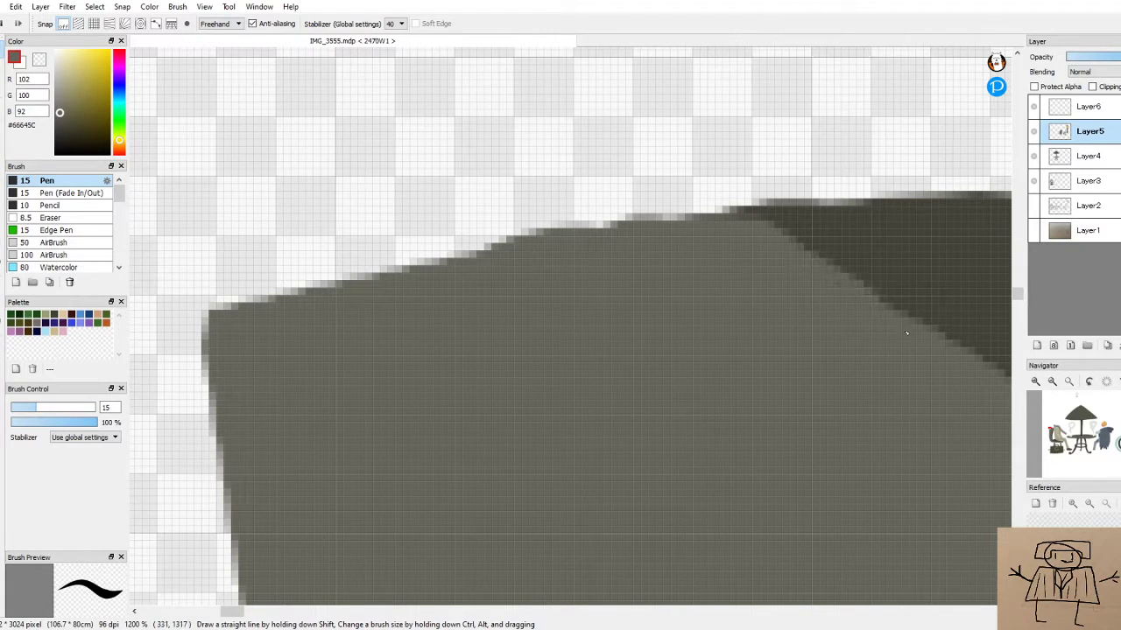
# Round off the notch where the lighter backrest panel bulges furthest into the dark one, using #66645C
pyautogui.scroll(-6, 950, 302)
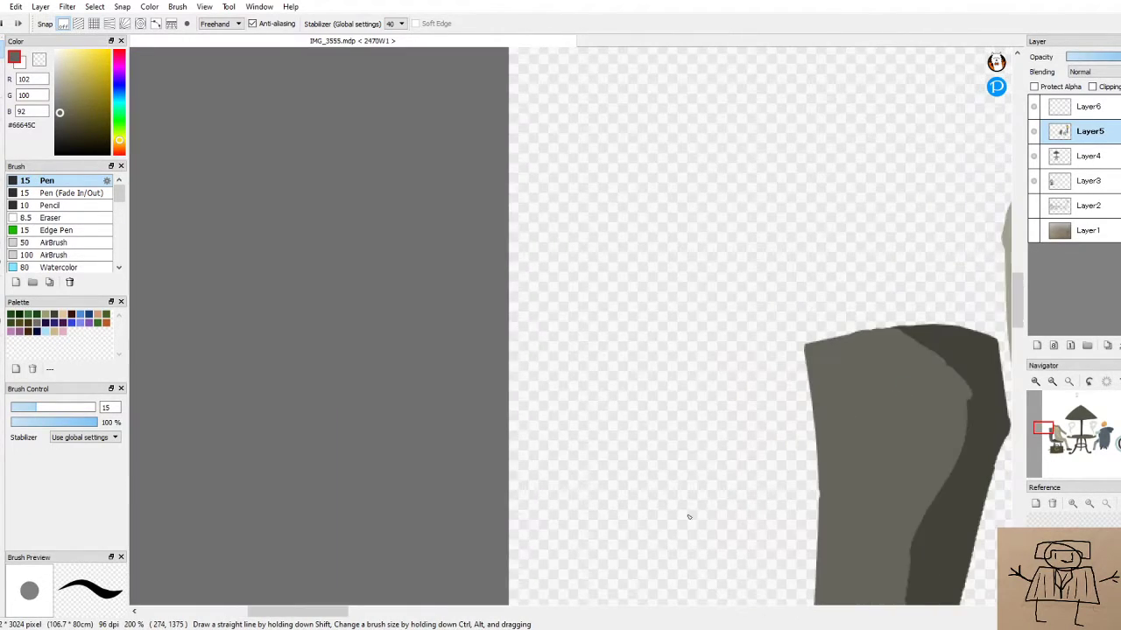
pyautogui.moveTo(302, 612); pyautogui.dragTo(327, 612)
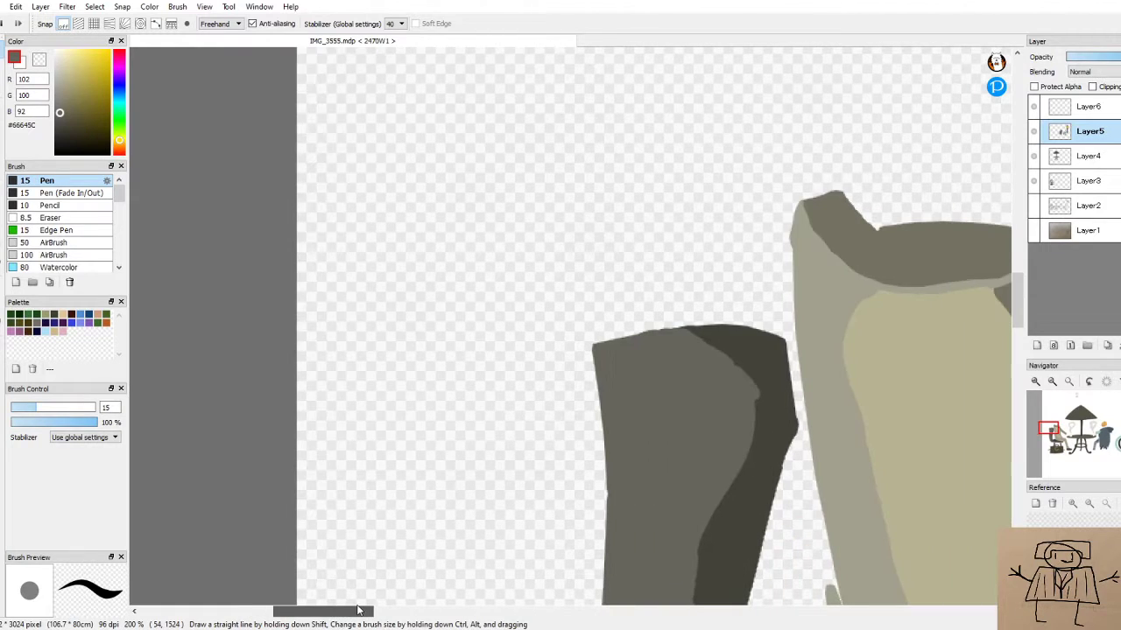
pyautogui.scroll(4, 782, 343)
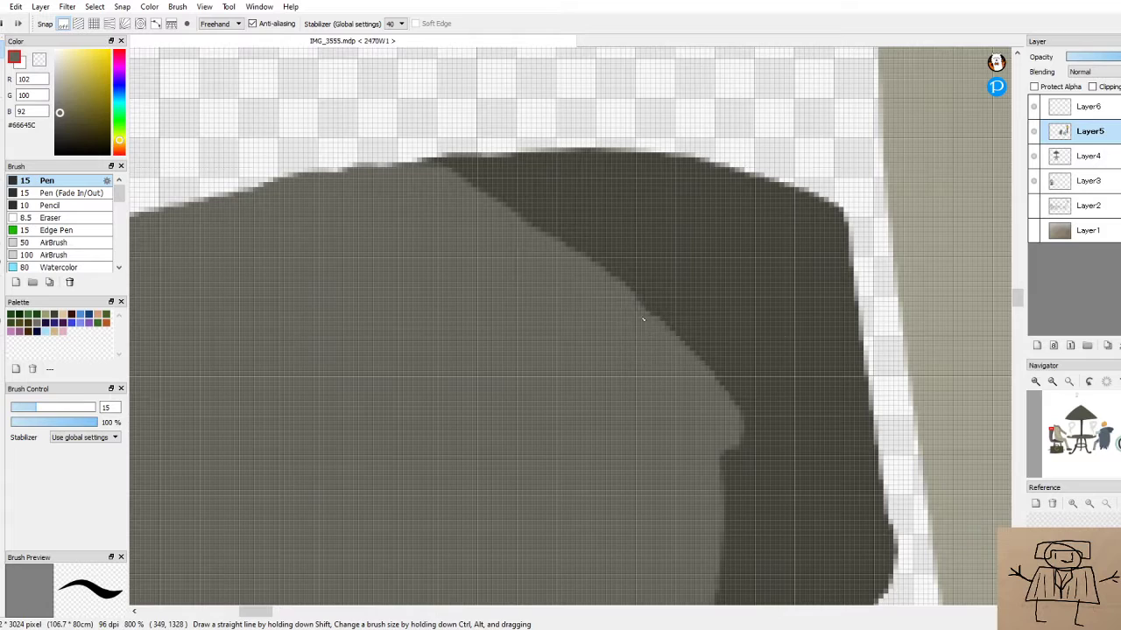
pyautogui.moveTo(655, 320); pyautogui.dragTo(691, 401)
pyautogui.moveTo(735, 421)
pyautogui.mouseDown()
pyautogui.moveTo(722, 524)
pyautogui.moveTo(730, 450)
pyautogui.moveTo(714, 496)
pyautogui.mouseUp()
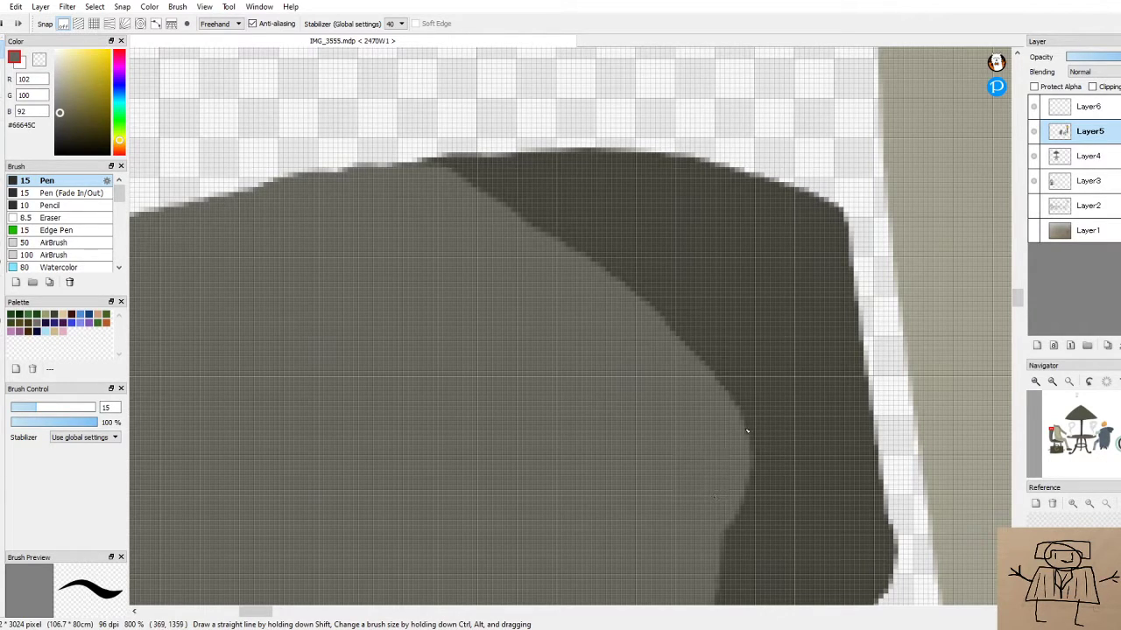
# Smooth the panel boundary just below the backrest's bulge into a continuous curve in #66645C
pyautogui.scroll(-5, 747, 431)
pyautogui.scroll(5, 767, 420)
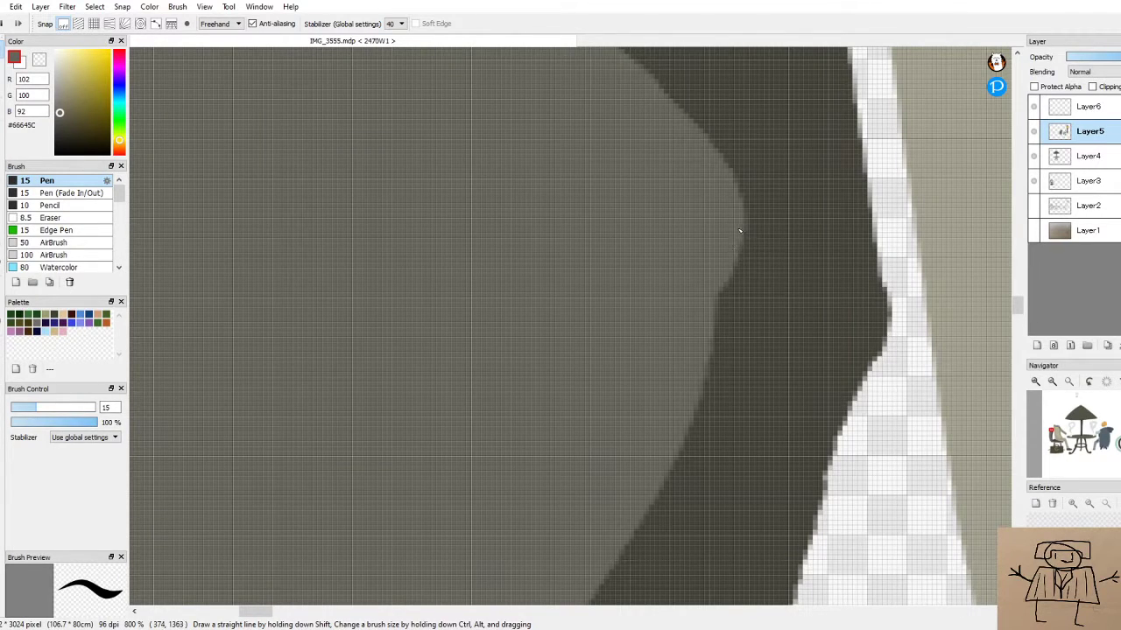
pyautogui.moveTo(735, 261)
pyautogui.mouseDown()
pyautogui.moveTo(709, 373)
pyautogui.moveTo(650, 467)
pyautogui.mouseUp()
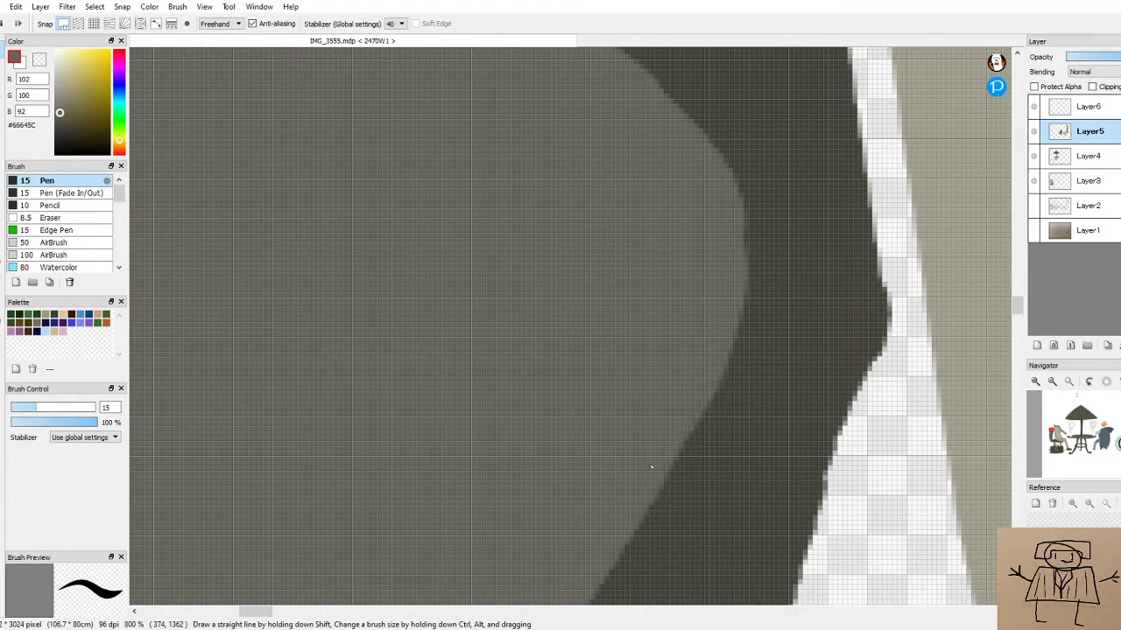
pyautogui.moveTo(745, 235); pyautogui.dragTo(743, 257)
pyautogui.hotkey('ctrl', 'z')
# Smooth the jagged lower stretch of the boundary between the light and dark backrest panels in #66645C
pyautogui.scroll(-4, 737, 302)
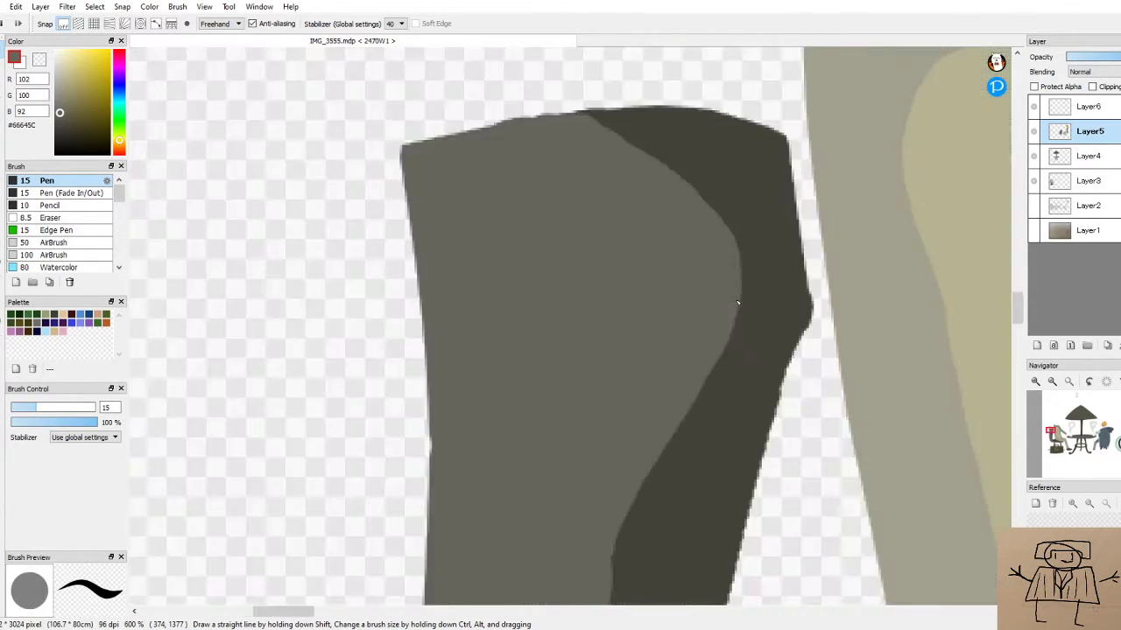
pyautogui.scroll(3, 710, 467)
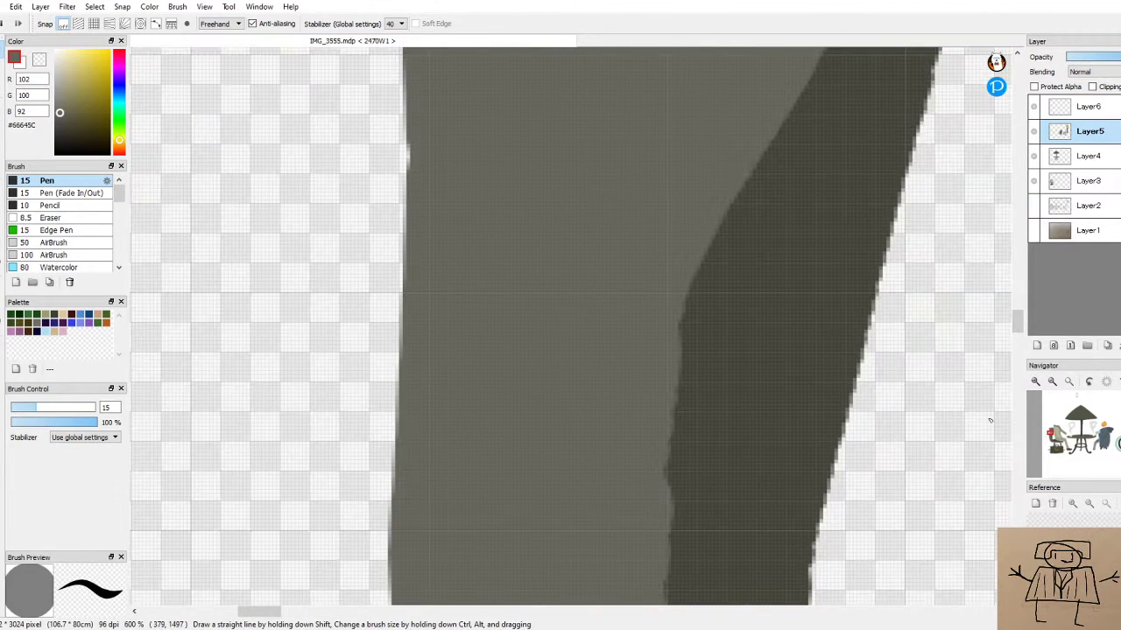
pyautogui.moveTo(1019, 317); pyautogui.dragTo(1020, 327)
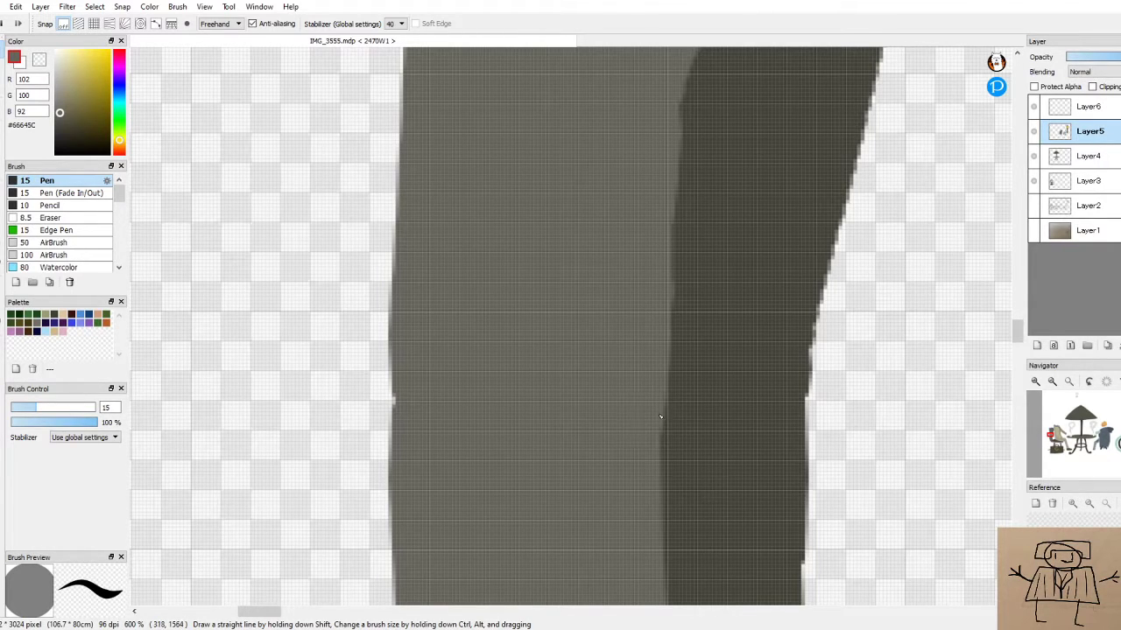
pyautogui.moveTo(657, 413); pyautogui.dragTo(651, 550)
pyautogui.scroll(-5, 691, 485)
# Round the bend where the backrest's panel boundary turns downward and continue it as a clean edge in #66645C
pyautogui.scroll(4, 688, 351)
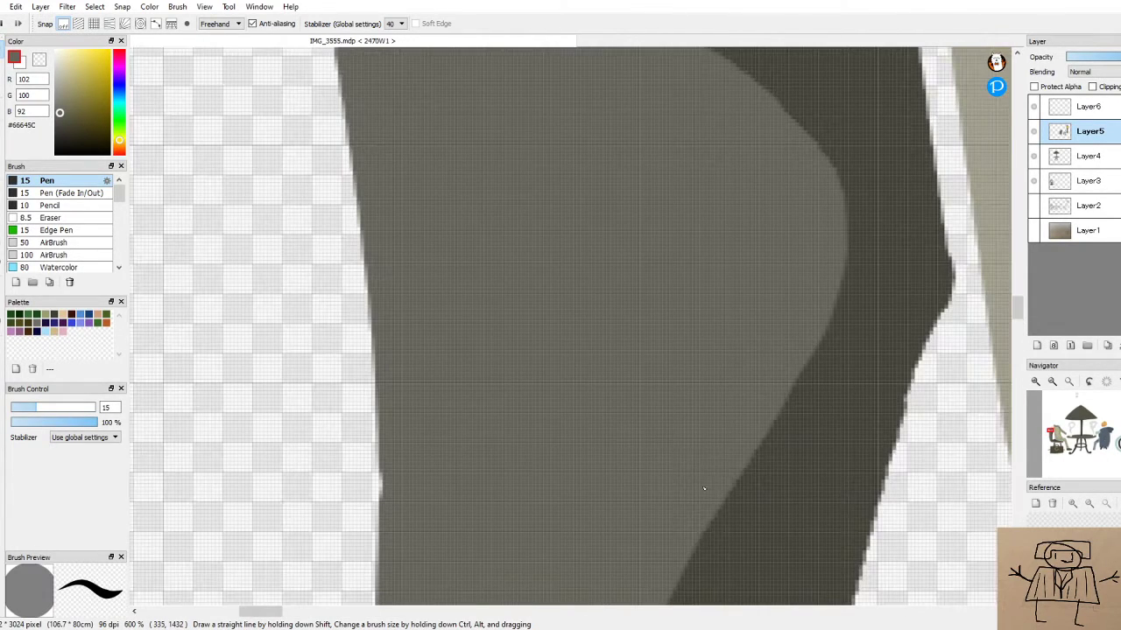
pyautogui.moveTo(1016, 308); pyautogui.dragTo(1018, 326)
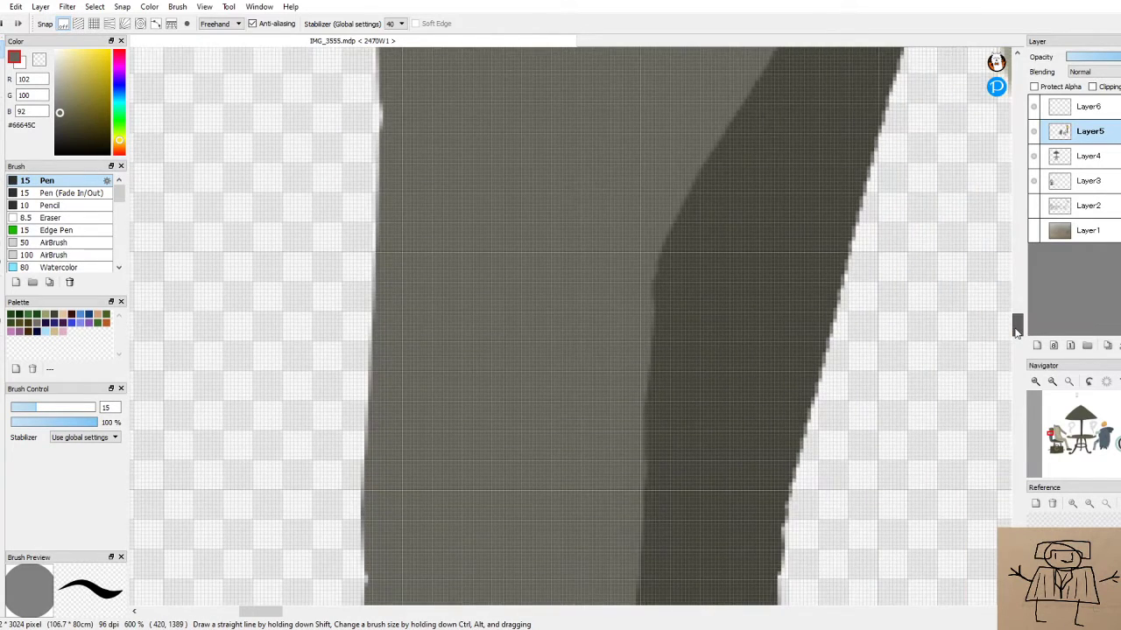
pyautogui.moveTo(669, 227); pyautogui.dragTo(654, 374)
pyautogui.moveTo(654, 318); pyautogui.dragTo(633, 524)
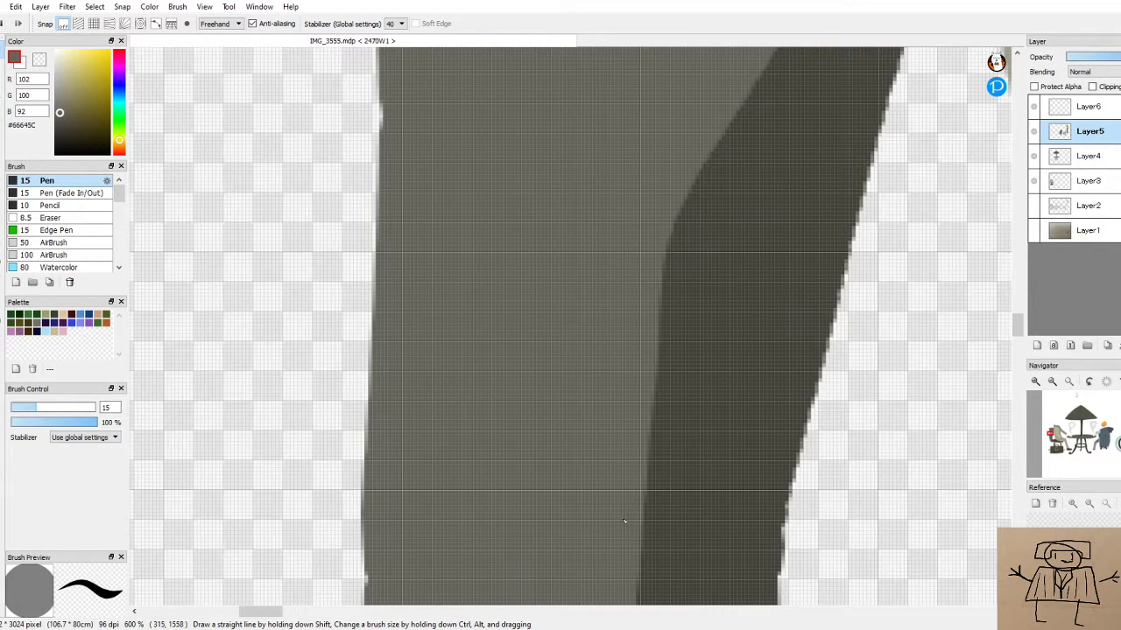
# Fill the small notches along the backrest's outer left edge with #66645C strokes
pyautogui.scroll(-3, 623, 522)
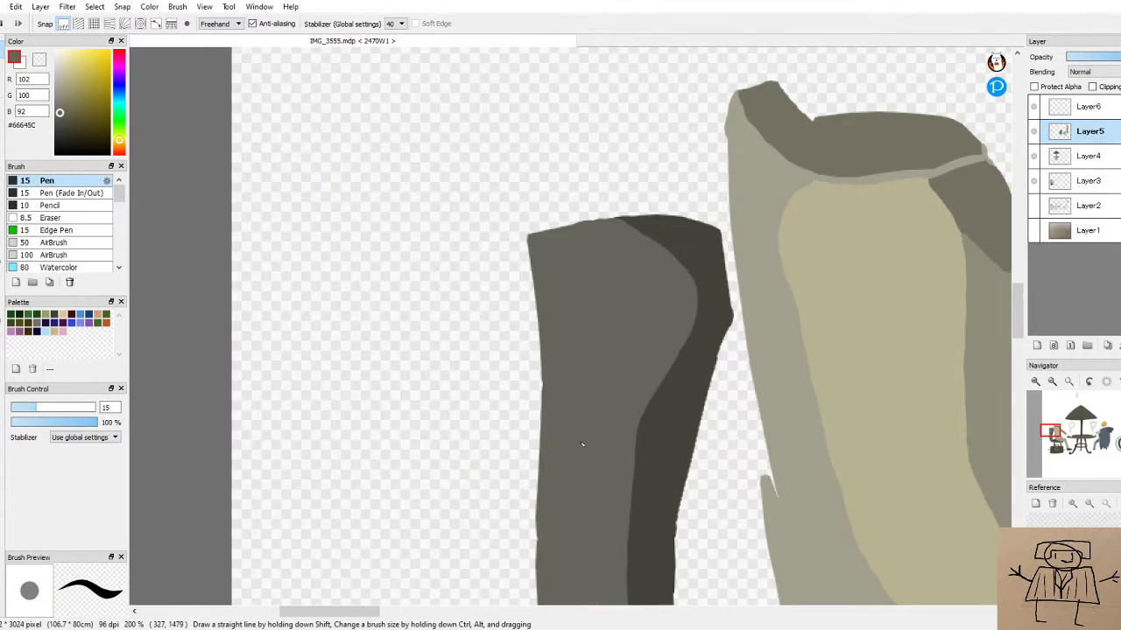
pyautogui.scroll(3, 590, 445)
pyautogui.moveTo(546, 354)
pyautogui.mouseDown()
pyautogui.moveTo(541, 413)
pyautogui.moveTo(539, 379)
pyautogui.mouseUp()
pyautogui.scroll(-2, 616, 230)
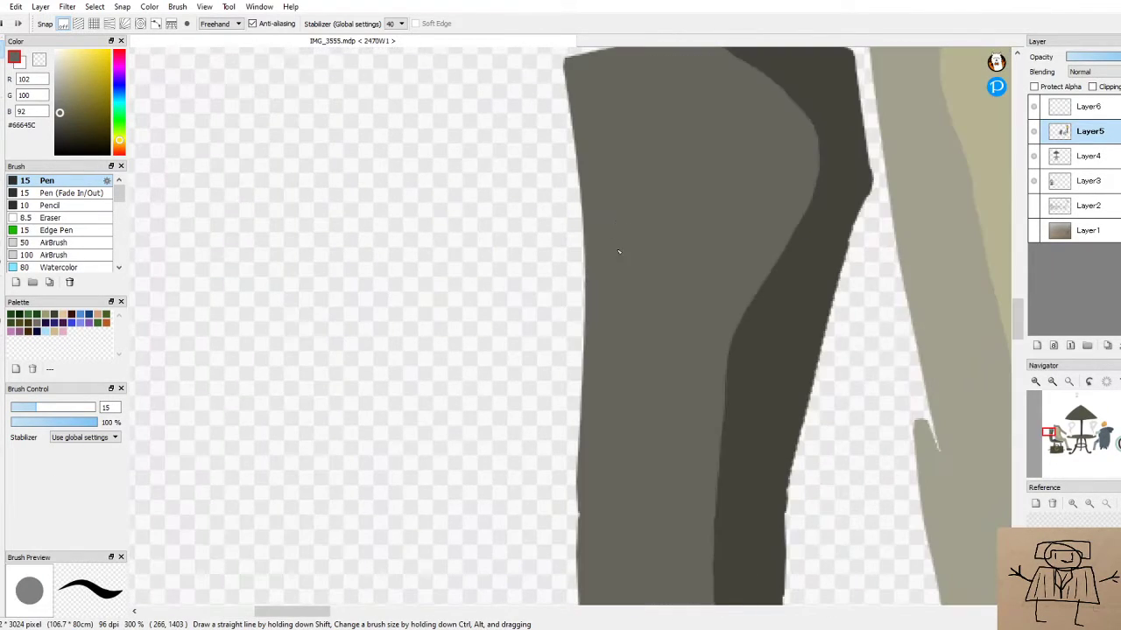
pyautogui.scroll(2, 618, 547)
pyautogui.moveTo(536, 450); pyautogui.dragTo(534, 480)
pyautogui.scroll(-2, 563, 422)
# Cover the pale gap on the panel boundary where the backrest curves into the seat, using #66645C
pyautogui.scroll(2, 593, 508)
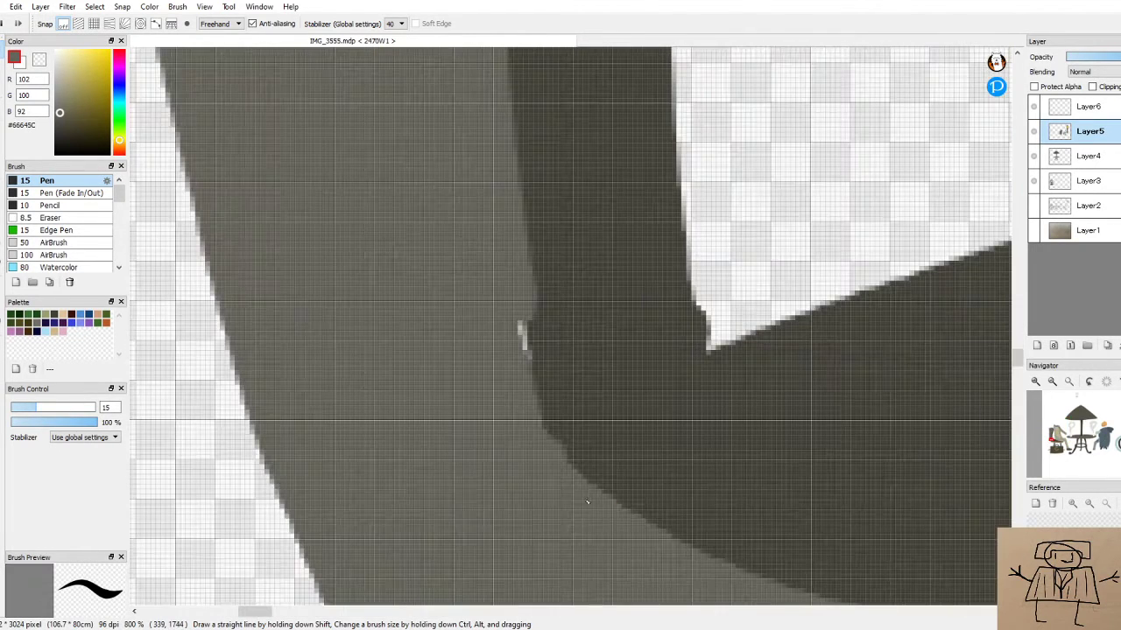
pyautogui.moveTo(529, 319)
pyautogui.mouseDown()
pyautogui.moveTo(537, 377)
pyautogui.moveTo(511, 288)
pyautogui.moveTo(569, 482)
pyautogui.mouseUp()
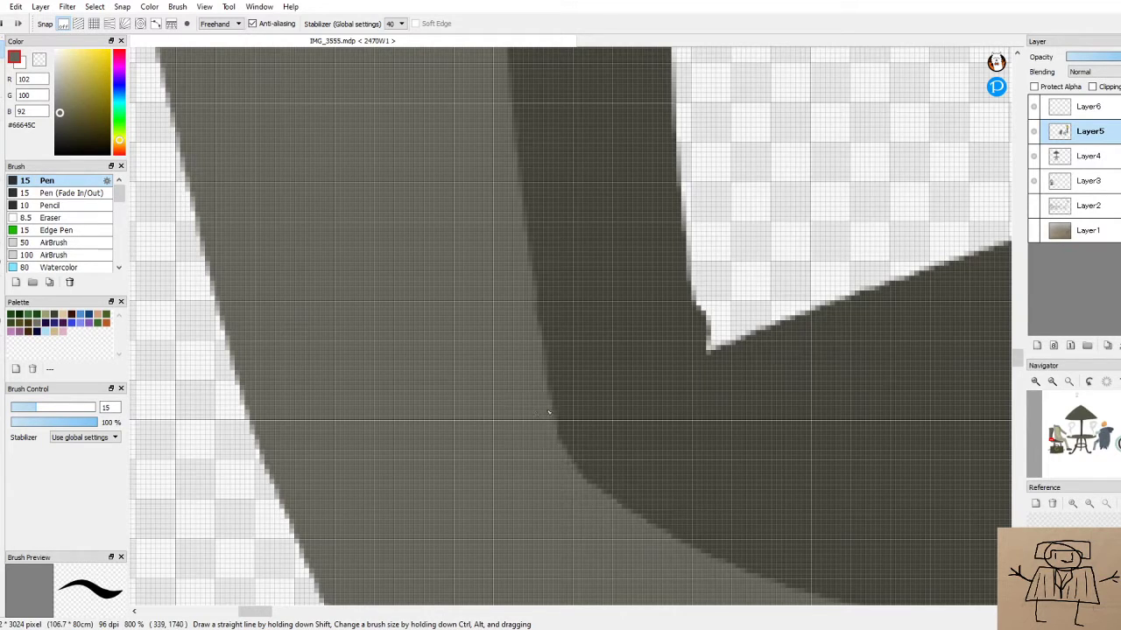
pyautogui.scroll(-5, 594, 286)
# Sample the dark panel colour #44423A and smooth the inner corner between the backrest and the seat
pyautogui.scroll(6, 592, 245)
pyautogui.keyDown('alt'); pyautogui.click(718, 474); pyautogui.keyUp('alt')
pyautogui.moveTo(597, 415)
pyautogui.mouseDown()
pyautogui.moveTo(634, 450)
pyautogui.moveTo(601, 416)
pyautogui.moveTo(613, 439)
pyautogui.moveTo(641, 449)
pyautogui.moveTo(601, 436)
pyautogui.moveTo(625, 471)
pyautogui.mouseUp()
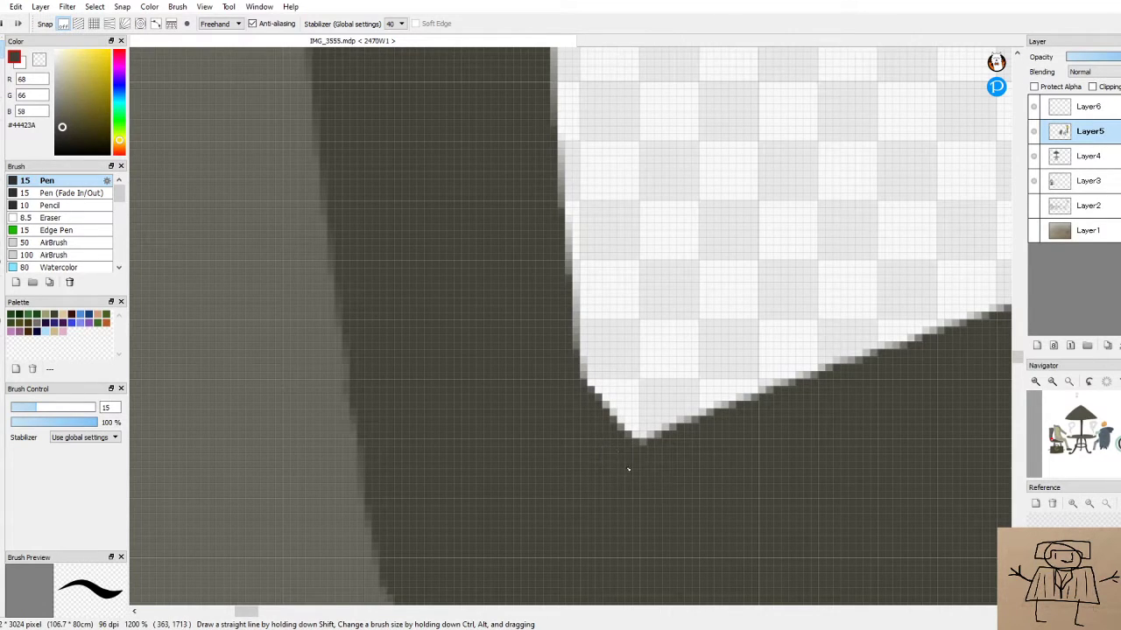
pyautogui.scroll(-10, 654, 364)
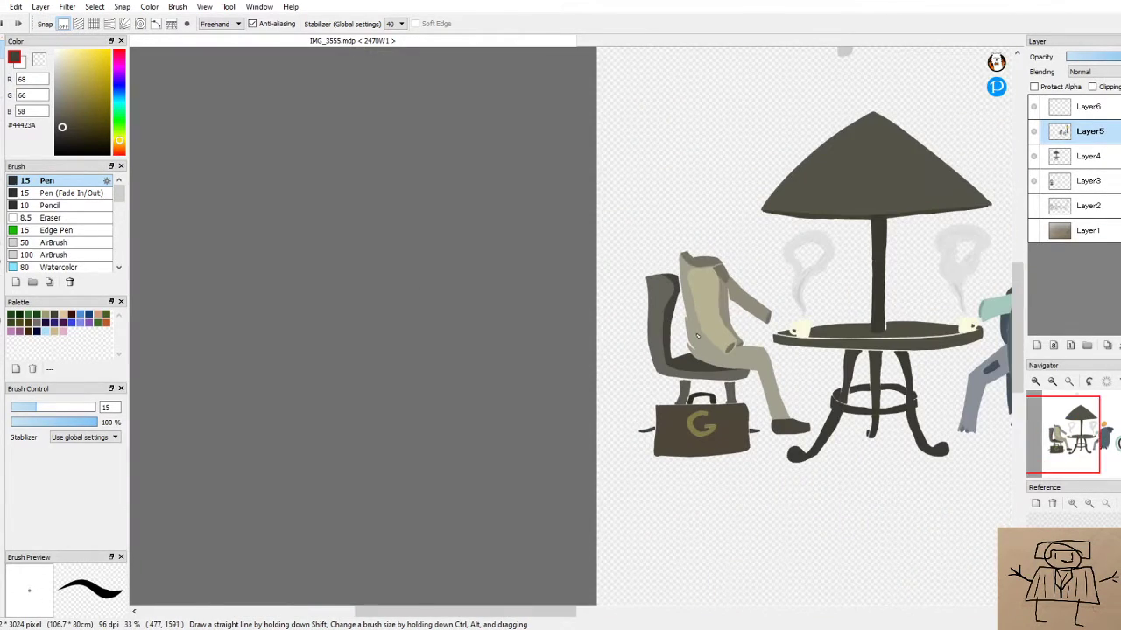
# Sample the leg colour #5D5B52 and extend the left chair leg up to the seat, filling the gap
pyautogui.scroll(6, 714, 416)
pyautogui.keyDown('alt'); pyautogui.click(604, 308); pyautogui.keyUp('alt')
pyautogui.scroll(2, 609, 263)
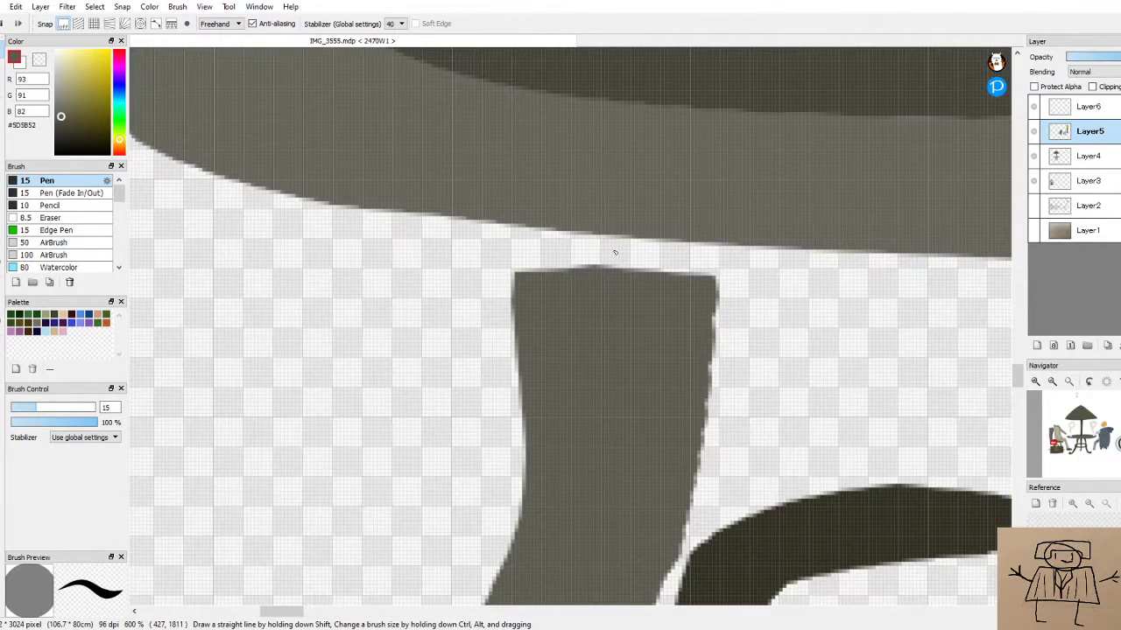
pyautogui.moveTo(522, 231); pyautogui.dragTo(517, 286)
pyautogui.moveTo(510, 231)
pyautogui.mouseDown()
pyautogui.moveTo(550, 246)
pyautogui.moveTo(716, 251)
pyautogui.moveTo(710, 263)
pyautogui.mouseUp()
pyautogui.moveTo(520, 227); pyautogui.dragTo(637, 241)
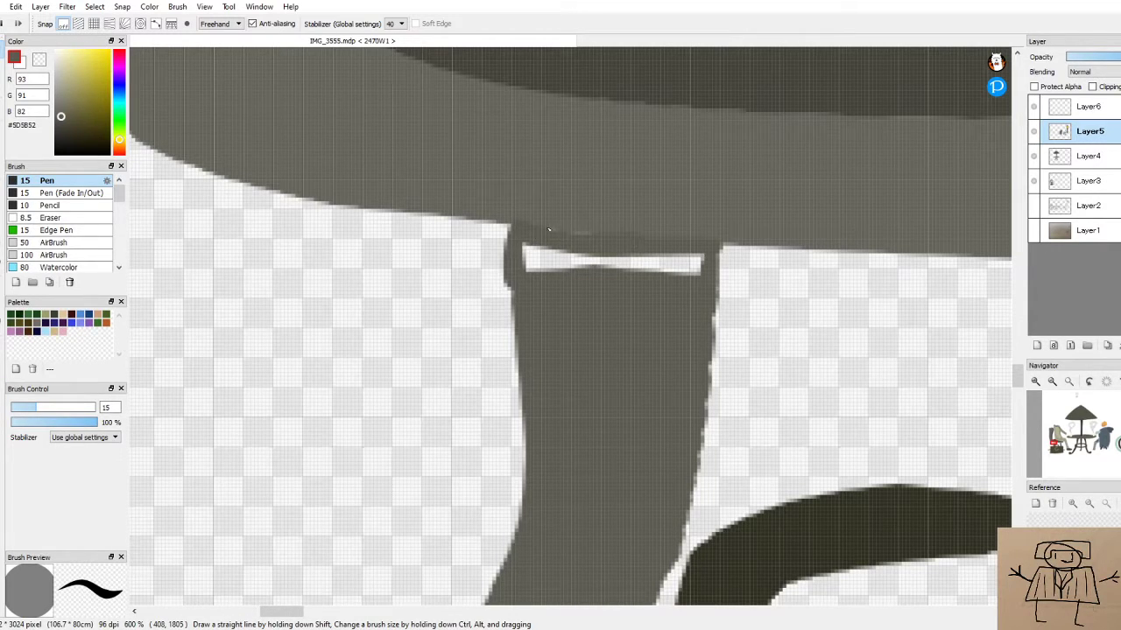
pyautogui.moveTo(526, 240)
pyautogui.mouseDown()
pyautogui.moveTo(521, 278)
pyautogui.moveTo(538, 245)
pyautogui.moveTo(534, 277)
pyautogui.moveTo(556, 249)
pyautogui.moveTo(562, 279)
pyautogui.moveTo(595, 255)
pyautogui.moveTo(539, 273)
pyautogui.moveTo(640, 252)
pyautogui.moveTo(706, 260)
pyautogui.moveTo(700, 275)
pyautogui.moveTo(579, 265)
pyautogui.moveTo(662, 271)
pyautogui.mouseUp()
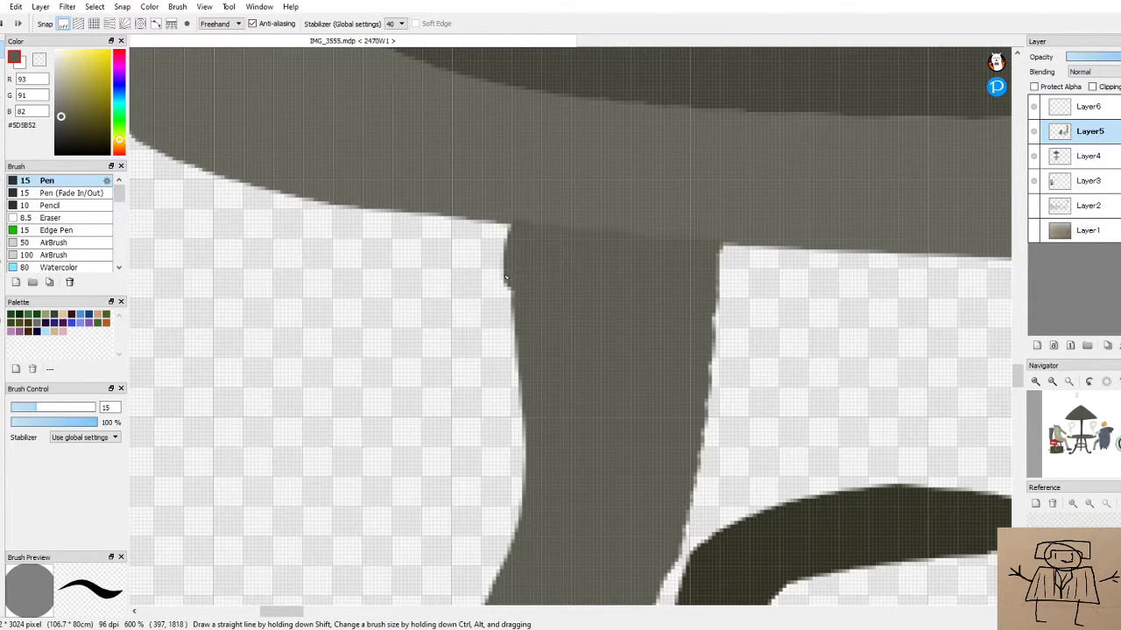
# Undo the last leg stroke, touch up the leg's outer edge below the seat, and sample the seat colour #66645C
pyautogui.hotkey('ctrl', 'z')
pyautogui.moveTo(512, 280); pyautogui.dragTo(509, 302)
pyautogui.keyDown('alt'); pyautogui.click(638, 191); pyautogui.keyUp('alt')
pyautogui.scroll(-5, 692, 229)
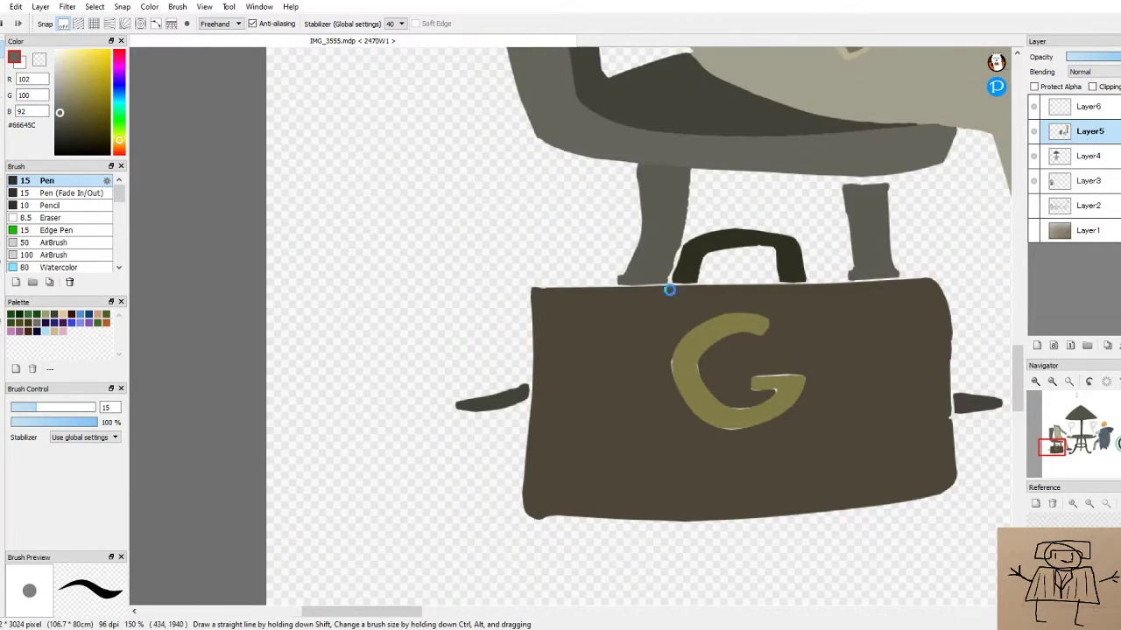
# Sample the left chair leg's colour #5D5B52 and save the illustration
pyautogui.scroll(4, 724, 232)
pyautogui.keyDown('alt'); pyautogui.click(597, 236); pyautogui.keyUp('alt')
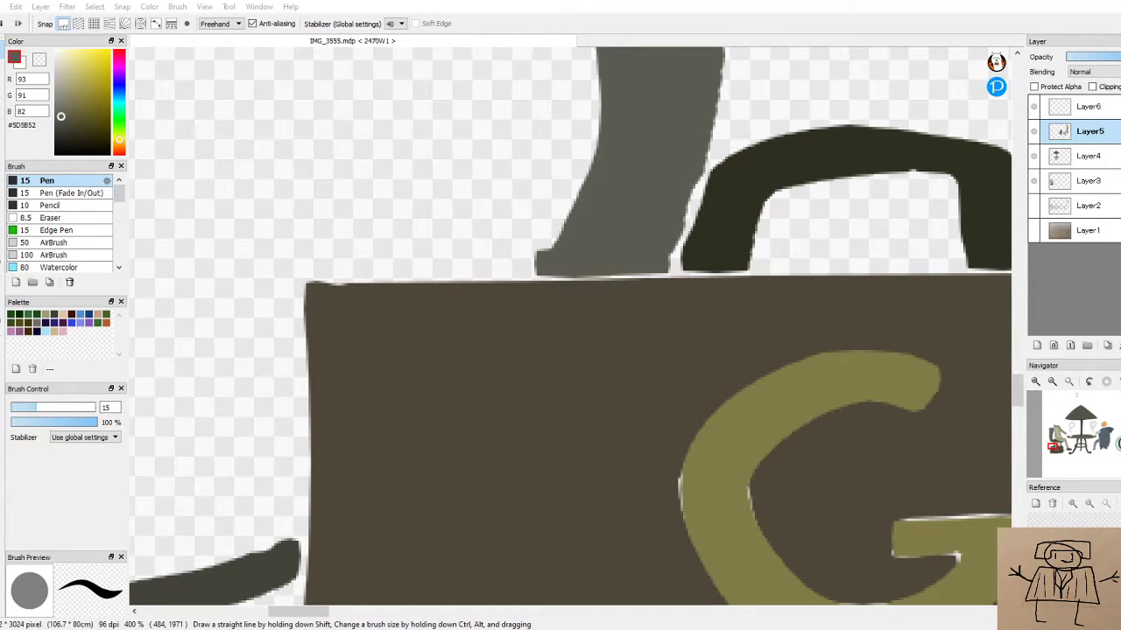
pyautogui.hotkey('ctrl', 's')
pyautogui.click(398, 191)
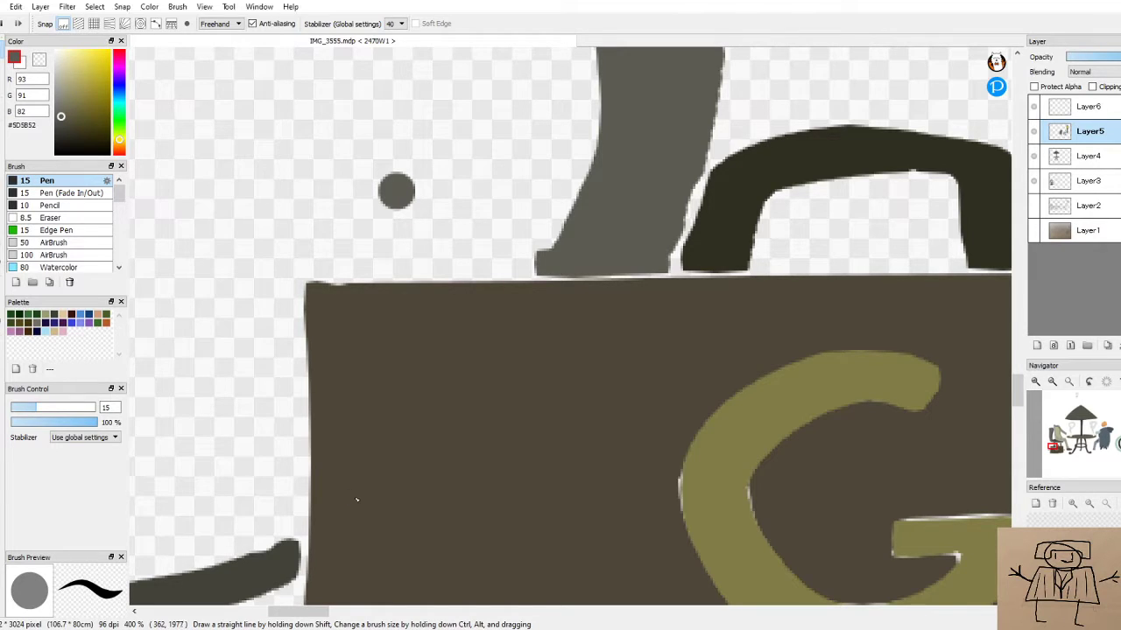
pyautogui.hotkey('ctrl', 'z')
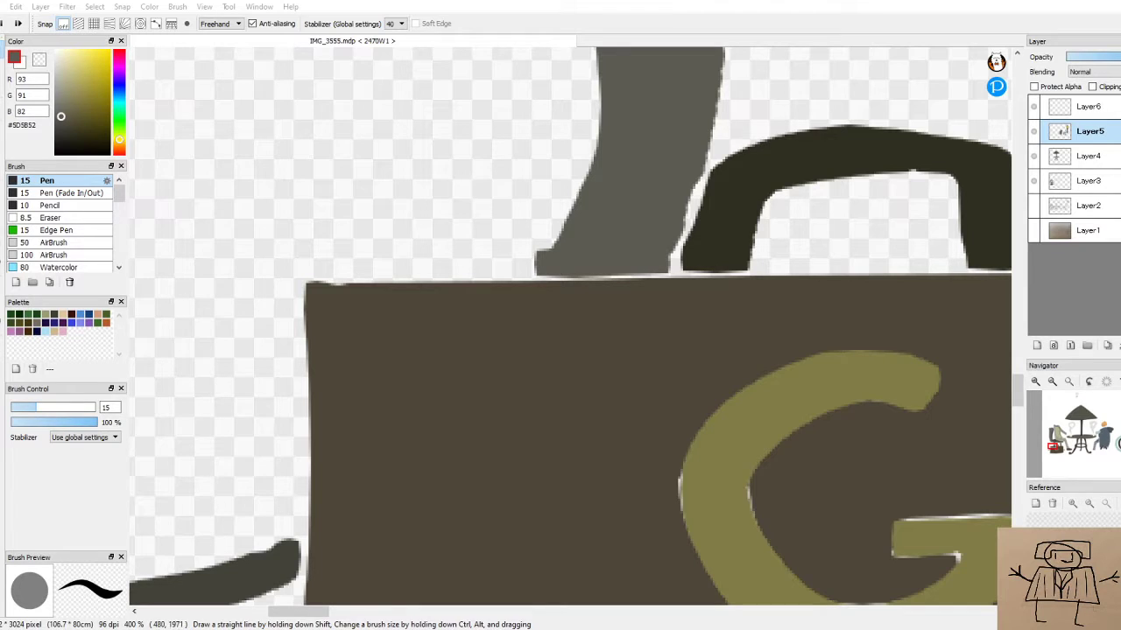
pyautogui.click(403, 195)
pyautogui.hotkey('ctrl', 'z')
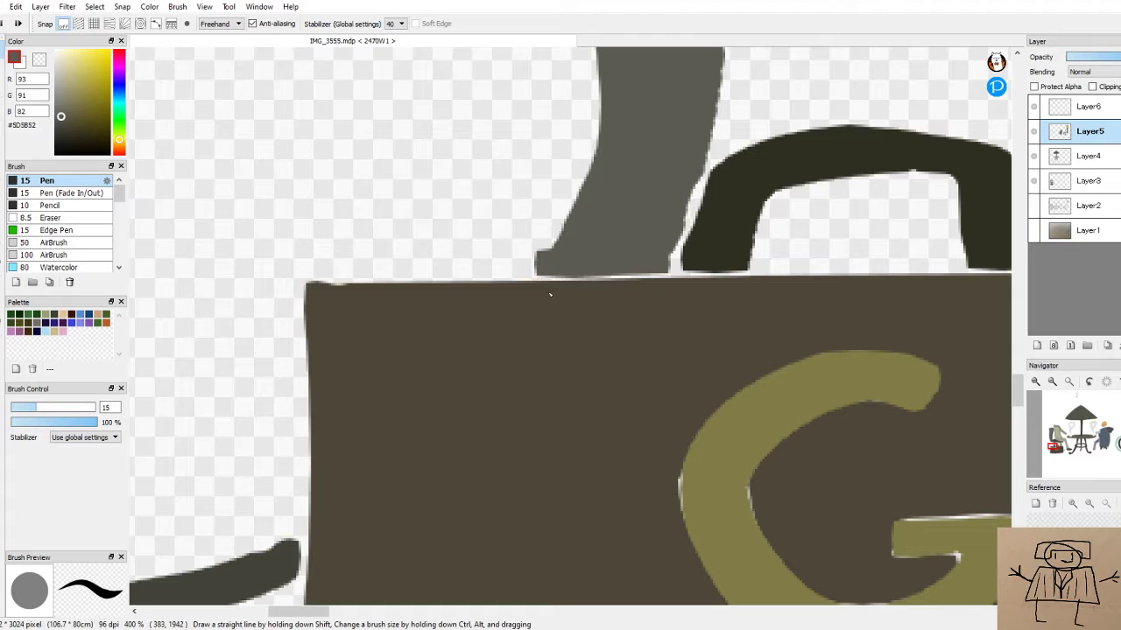
# Extend the outer corner of the left chair leg's foot down toward the briefcase in #5D5B52
pyautogui.scroll(1, 549, 306)
pyautogui.scroll(-2, 554, 311)
pyautogui.scroll(-1, 554, 312)
pyautogui.scroll(3, 578, 313)
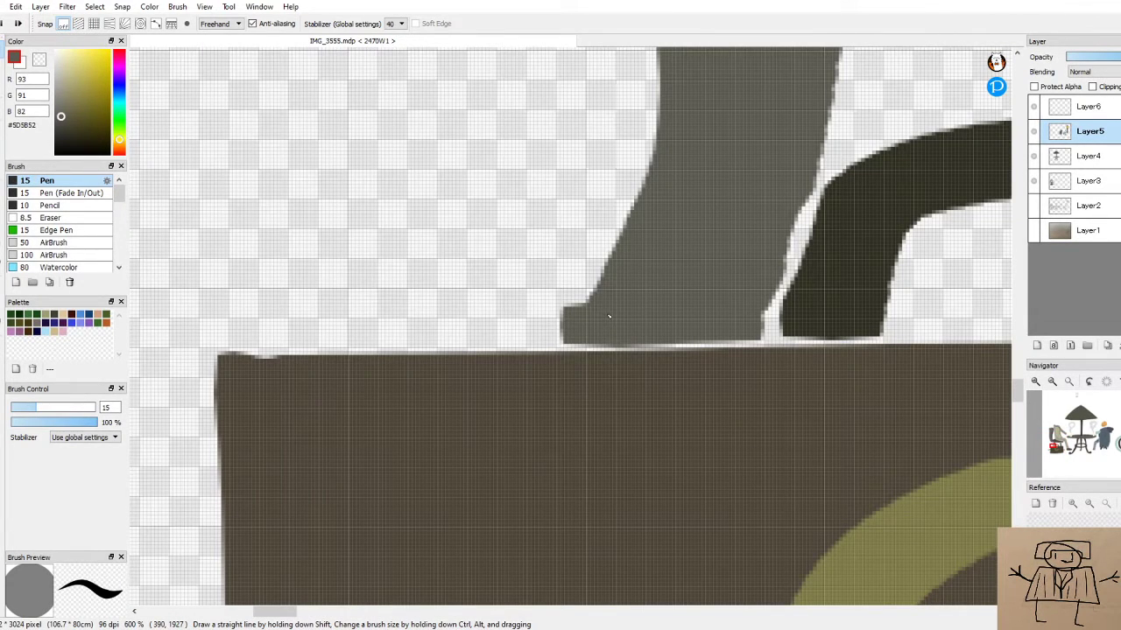
pyautogui.moveTo(569, 334); pyautogui.dragTo(560, 346)
pyautogui.scroll(-5, 565, 342)
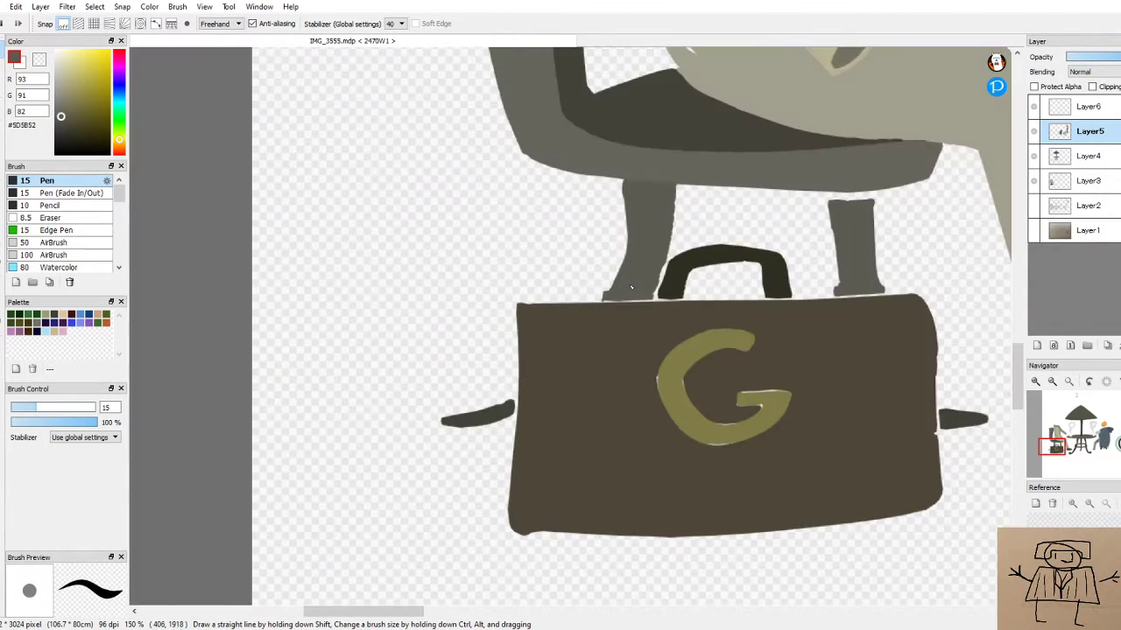
# Move Layer6 below Layer5 and paint the left leg's outer foot corner down to the briefcase on it
pyautogui.scroll(-1, 630, 287)
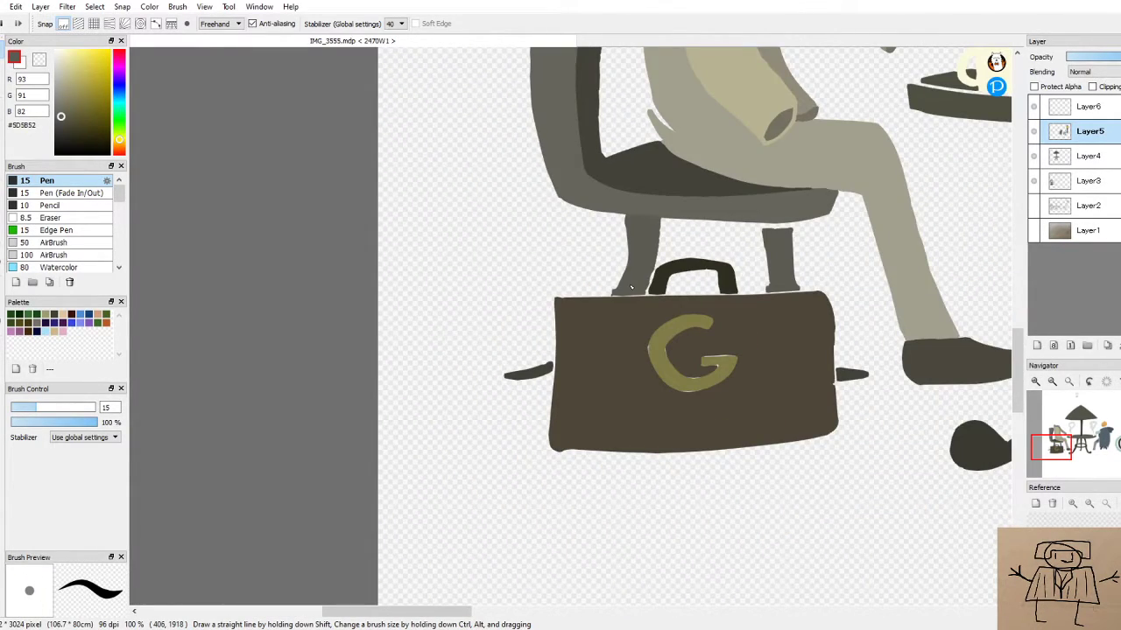
pyautogui.moveTo(1088, 106); pyautogui.dragTo(1079, 149)
pyautogui.scroll(4, 618, 302)
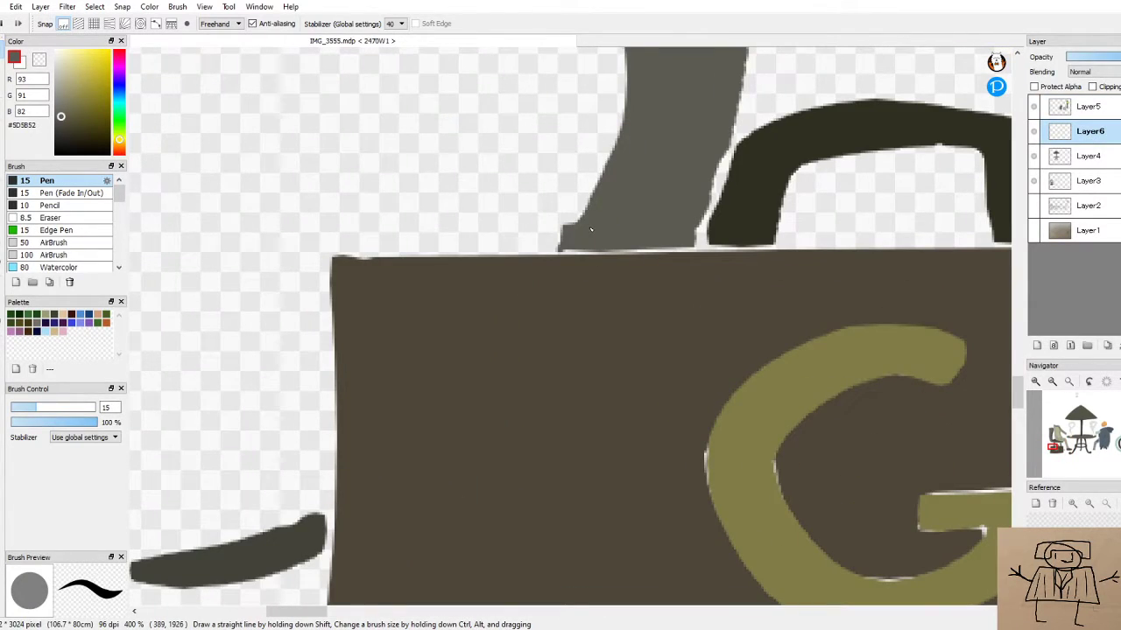
pyautogui.moveTo(551, 268); pyautogui.dragTo(585, 246)
# Reorder the layers so Layer3 is on top, followed by Layer6 and Layer5, and make Layer6 active
pyautogui.moveTo(1093, 108)
pyautogui.mouseDown()
pyautogui.moveTo(1099, 164)
pyautogui.moveTo(1094, 102)
pyautogui.mouseUp()
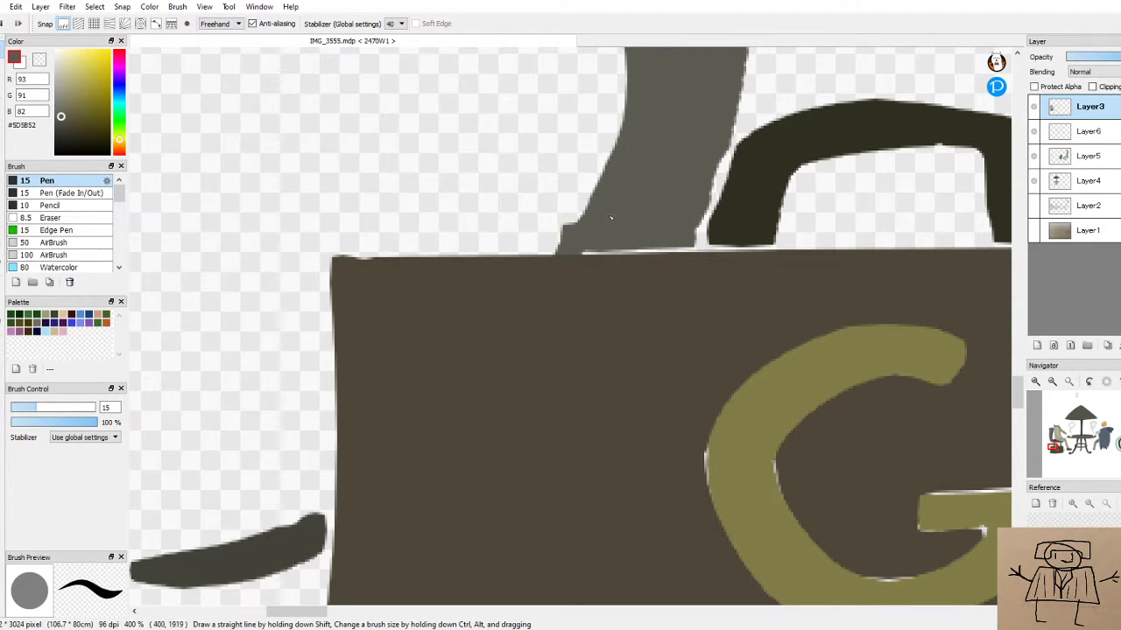
pyautogui.moveTo(576, 281)
pyautogui.mouseDown()
pyautogui.moveTo(610, 230)
pyautogui.moveTo(578, 259)
pyautogui.mouseUp()
pyautogui.hotkey('ctrl', 'z')
pyautogui.click(1088, 132)
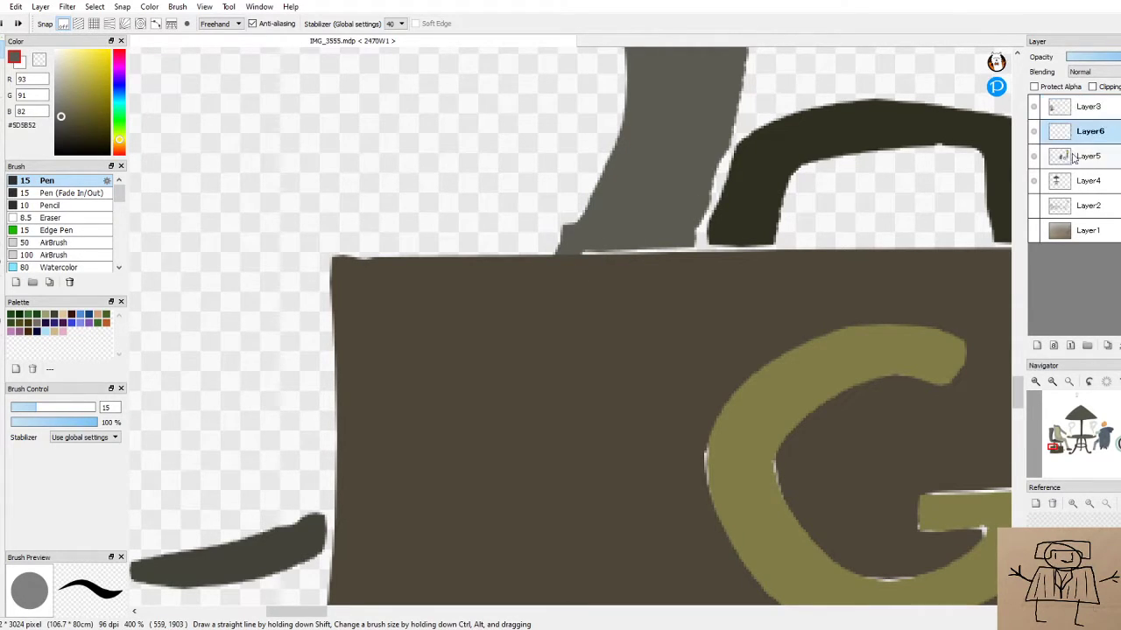
# Fill the gaps between the left chair leg, the briefcase top and the briefcase handle with #5D5B52 on Layer6
pyautogui.click(576, 270)
pyautogui.moveTo(585, 273)
pyautogui.mouseDown()
pyautogui.moveTo(642, 213)
pyautogui.moveTo(602, 281)
pyautogui.moveTo(662, 209)
pyautogui.moveTo(619, 282)
pyautogui.moveTo(668, 216)
pyautogui.moveTo(660, 253)
pyautogui.moveTo(649, 268)
pyautogui.moveTo(669, 234)
pyautogui.moveTo(636, 268)
pyautogui.moveTo(661, 242)
pyautogui.moveTo(659, 266)
pyautogui.moveTo(685, 233)
pyautogui.moveTo(674, 273)
pyautogui.moveTo(696, 249)
pyautogui.mouseUp()
pyautogui.moveTo(720, 167)
pyautogui.mouseDown()
pyautogui.moveTo(676, 269)
pyautogui.moveTo(705, 215)
pyautogui.moveTo(691, 263)
pyautogui.moveTo(703, 238)
pyautogui.moveTo(739, 99)
pyautogui.moveTo(729, 165)
pyautogui.mouseUp()
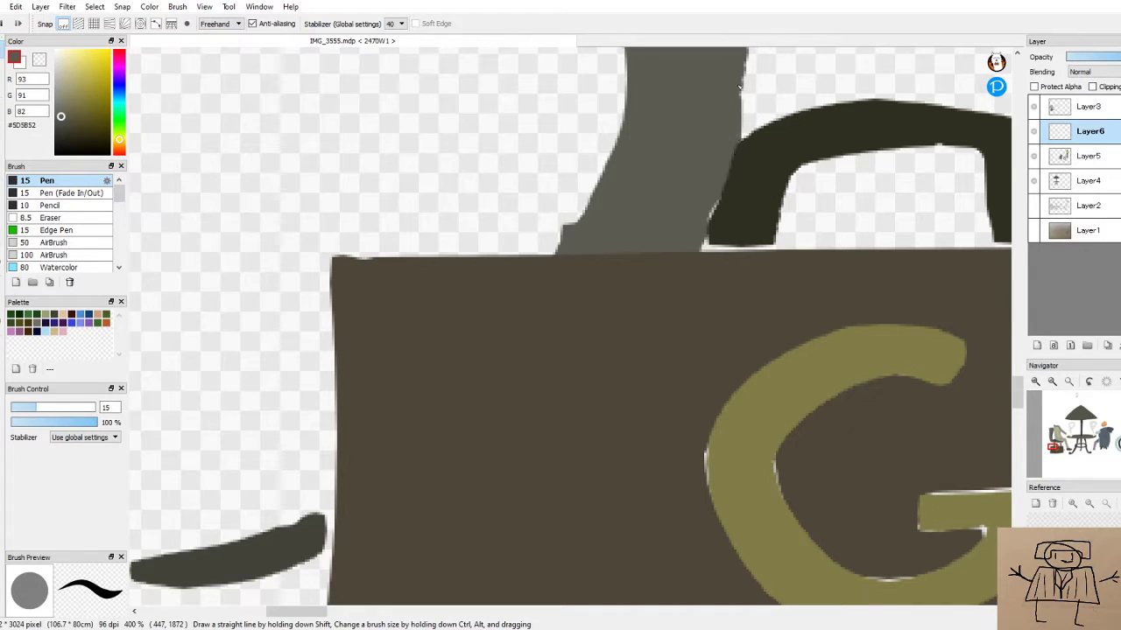
pyautogui.moveTo(712, 212); pyautogui.dragTo(704, 244)
pyautogui.scroll(-4, 694, 247)
# Smooth the left chair leg's inner edge from below the seat down to the briefcase handle in #5D5B52
pyautogui.scroll(4, 766, 269)
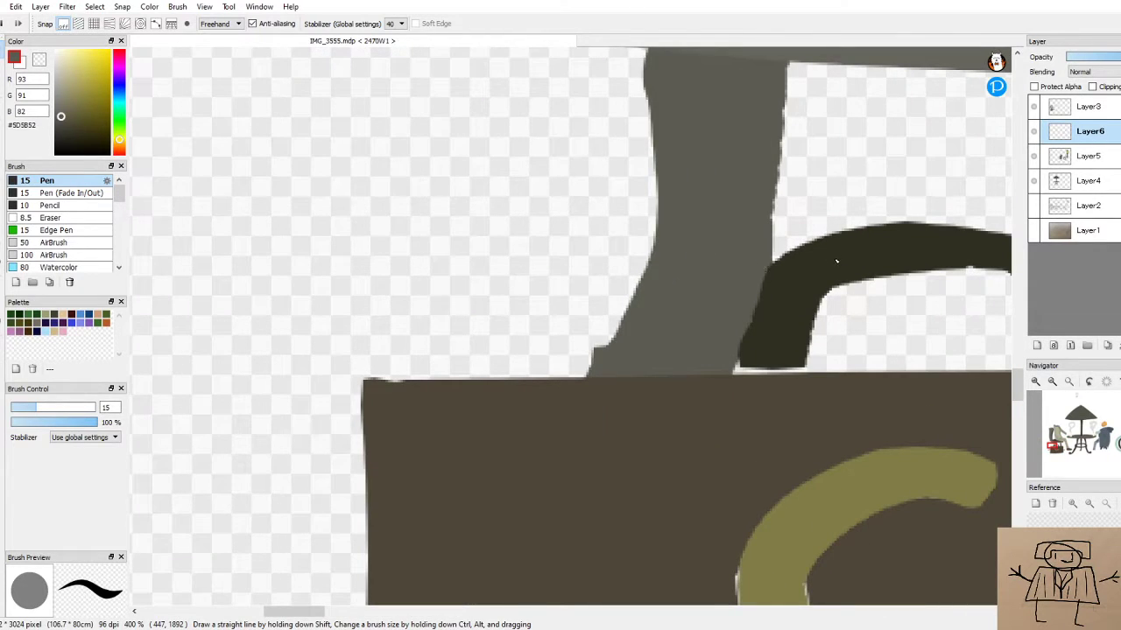
pyautogui.moveTo(781, 110)
pyautogui.mouseDown()
pyautogui.moveTo(819, 107)
pyautogui.moveTo(778, 116)
pyautogui.moveTo(764, 290)
pyautogui.mouseUp()
pyautogui.hotkey('ctrl', 'z')
pyautogui.moveTo(772, 195); pyautogui.dragTo(765, 301)
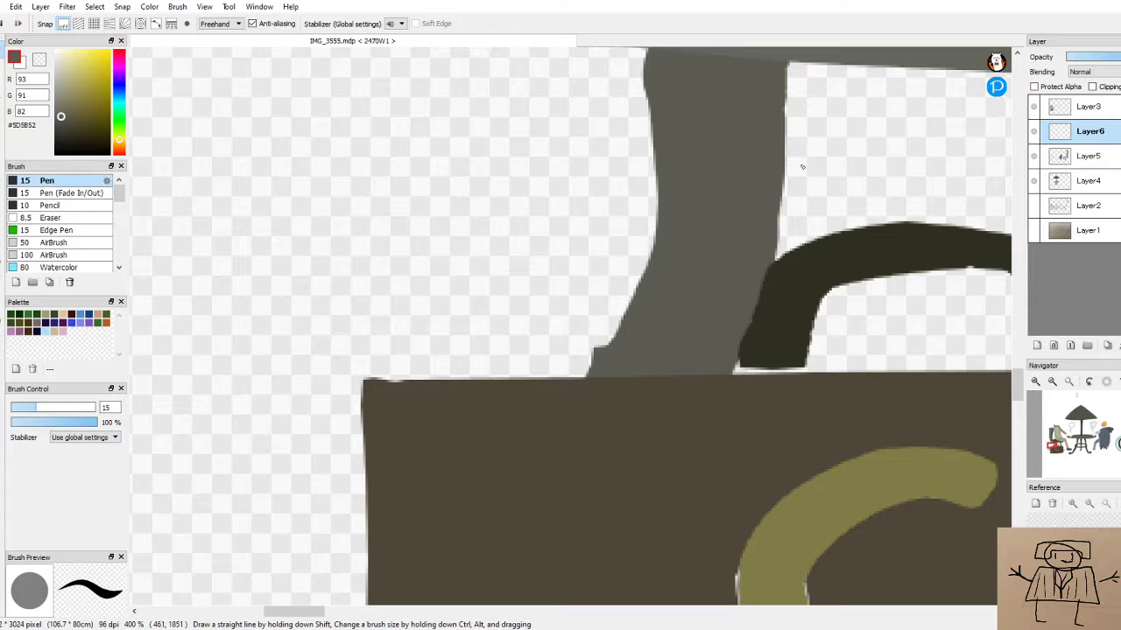
pyautogui.scroll(1, 660, 222)
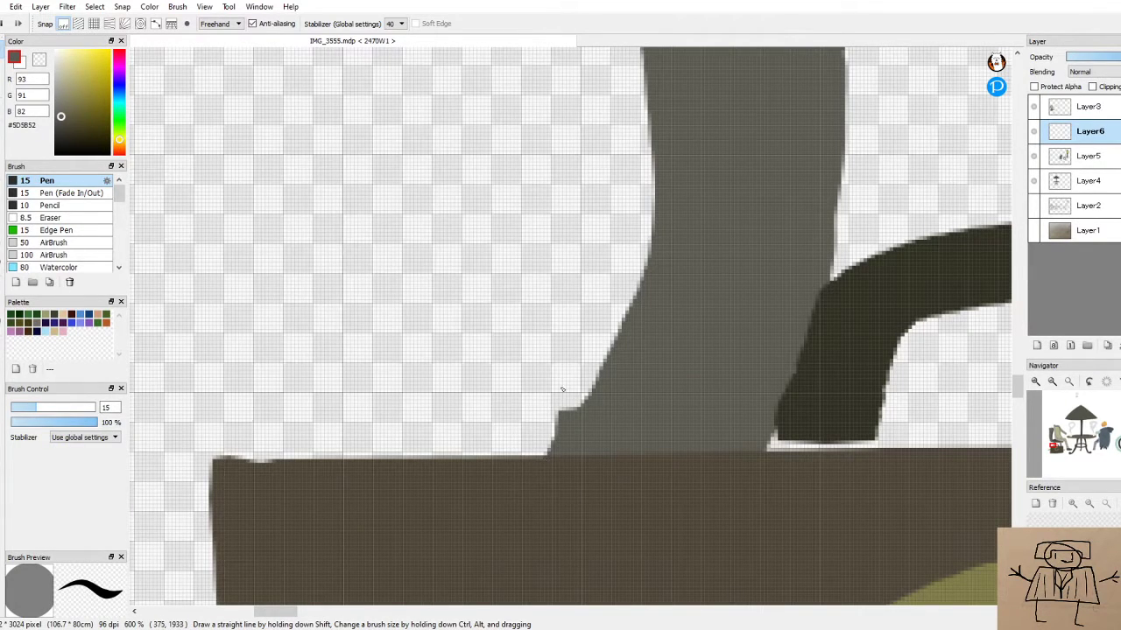
# Sample #44423A and extend the dark chair foot left of the briefcase to its side with a smooth upper edge
pyautogui.scroll(-2, 388, 578)
pyautogui.scroll(3, 388, 579)
pyautogui.keyDown('alt'); pyautogui.click(487, 530); pyautogui.keyUp('alt')
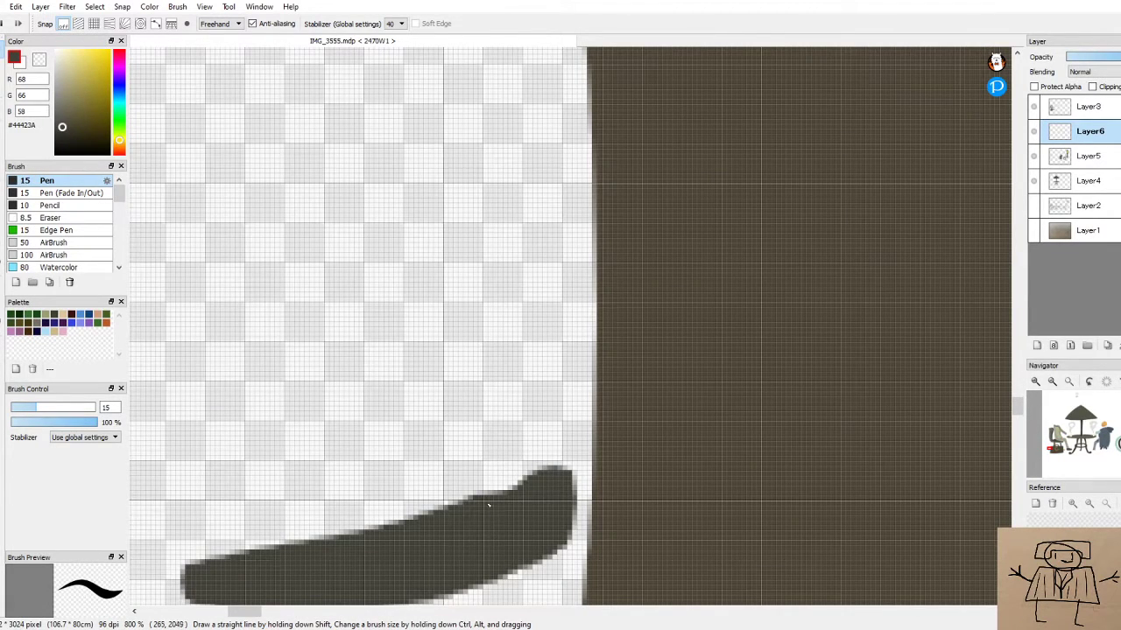
pyautogui.moveTo(527, 494)
pyautogui.mouseDown()
pyautogui.moveTo(598, 448)
pyautogui.moveTo(544, 503)
pyautogui.moveTo(547, 516)
pyautogui.moveTo(599, 466)
pyautogui.moveTo(545, 512)
pyautogui.moveTo(601, 478)
pyautogui.moveTo(549, 537)
pyautogui.moveTo(611, 481)
pyautogui.moveTo(544, 545)
pyautogui.moveTo(595, 509)
pyautogui.mouseUp()
pyautogui.moveTo(557, 550)
pyautogui.mouseDown()
pyautogui.moveTo(600, 514)
pyautogui.moveTo(567, 529)
pyautogui.mouseUp()
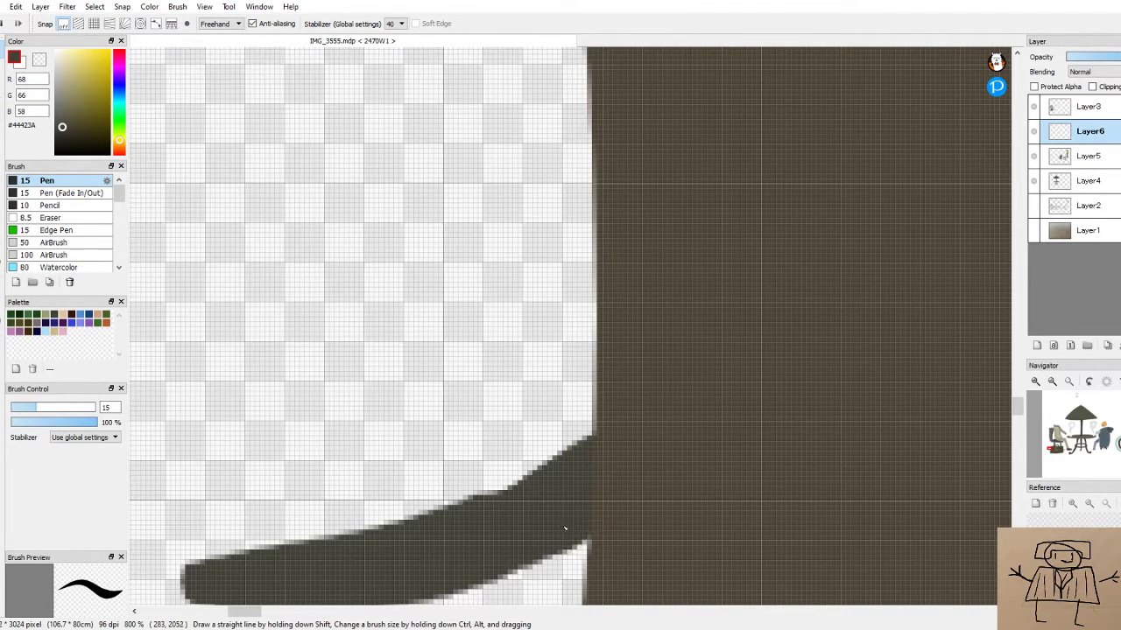
pyautogui.moveTo(484, 503); pyautogui.dragTo(604, 425)
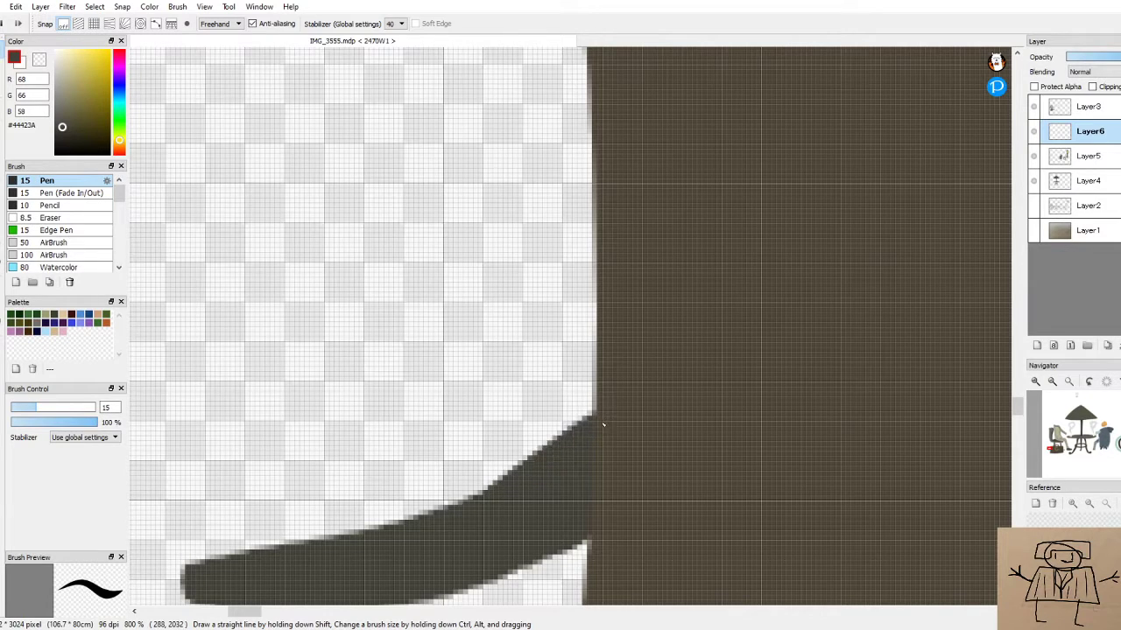
pyautogui.scroll(-6, 615, 367)
# Sample #5D5B52, close the gap between the right chair leg's foot and the briefcase top, and fill the notch in the leg's inner edge
pyautogui.scroll(3, 912, 228)
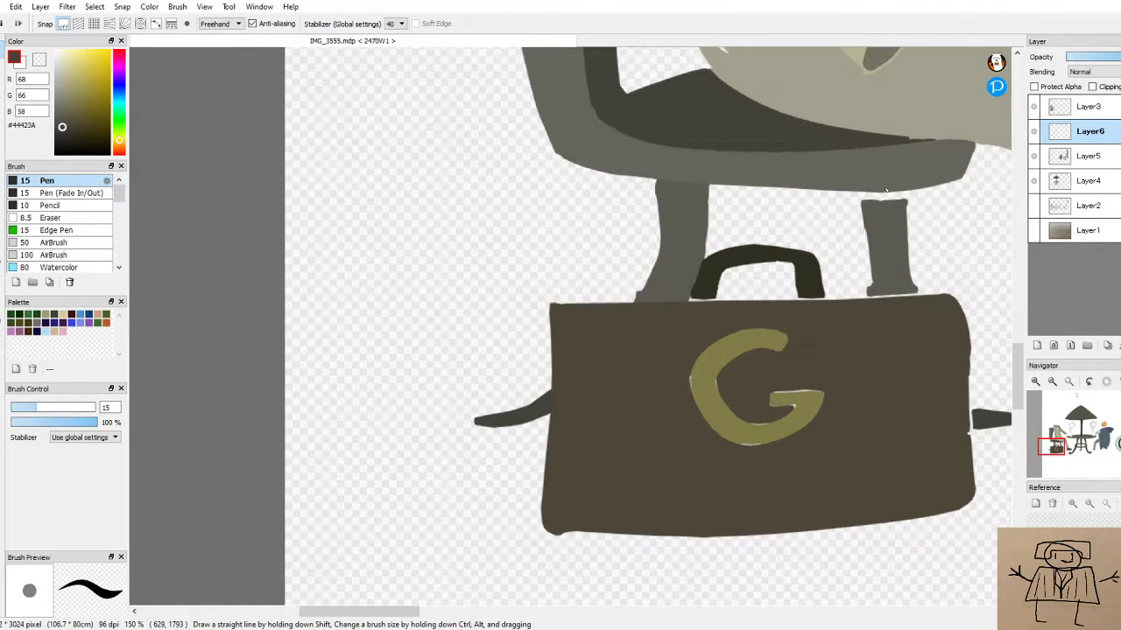
pyautogui.scroll(1, 876, 223)
pyautogui.keyDown('alt'); pyautogui.click(855, 219); pyautogui.keyUp('alt')
pyautogui.scroll(1, 862, 175)
pyautogui.scroll(-1, 876, 157)
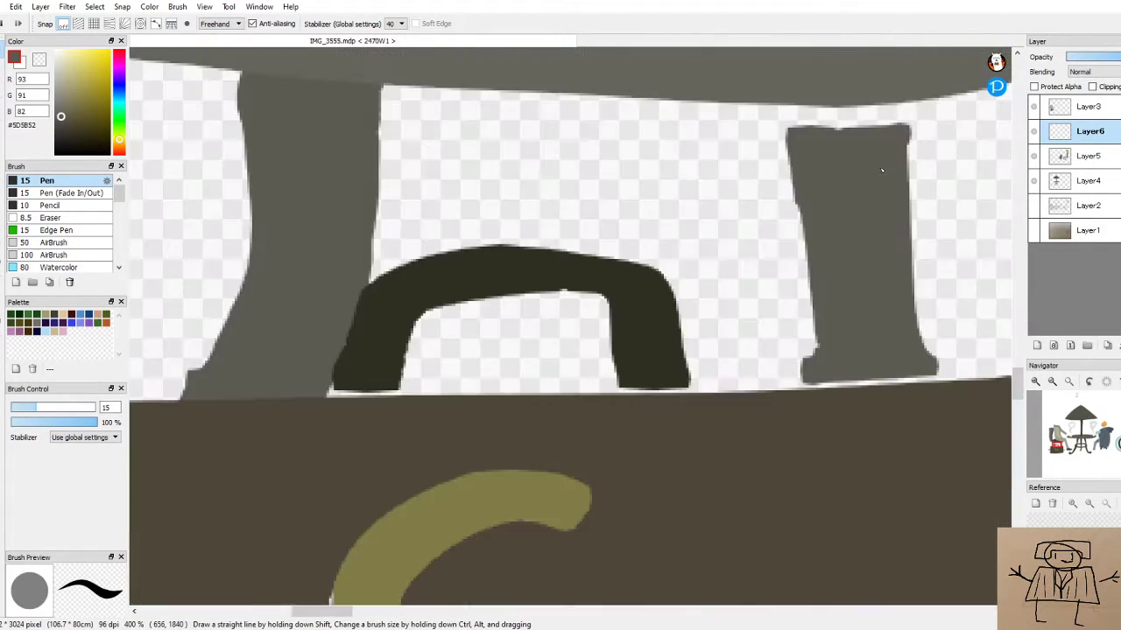
pyautogui.scroll(3, 920, 377)
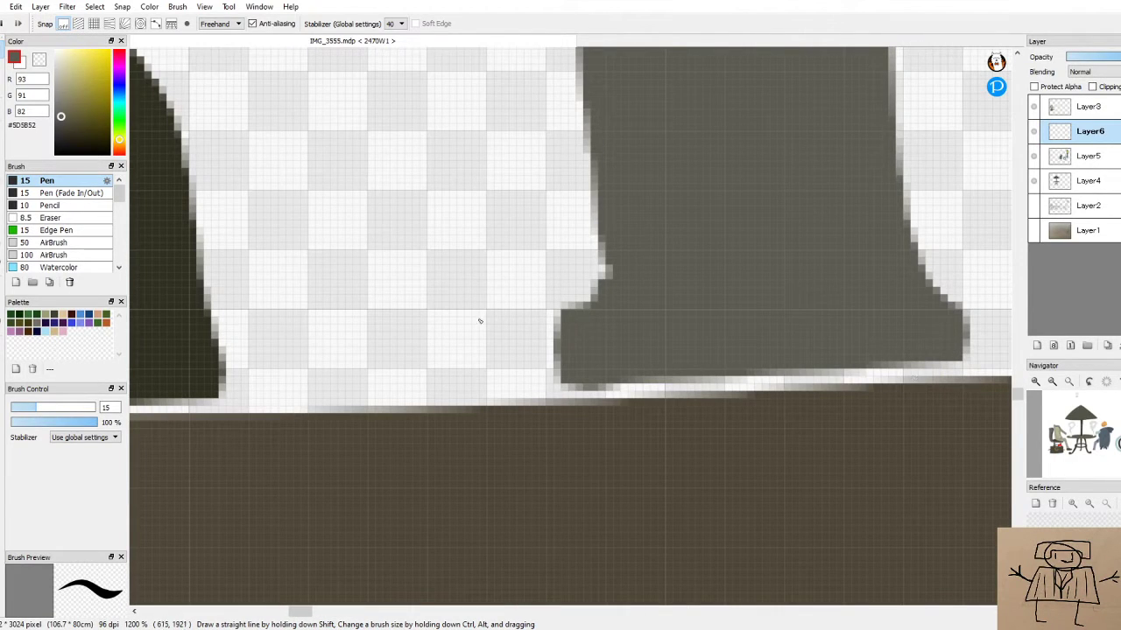
pyautogui.moveTo(598, 157)
pyautogui.mouseDown()
pyautogui.moveTo(585, 254)
pyautogui.moveTo(621, 373)
pyautogui.mouseUp()
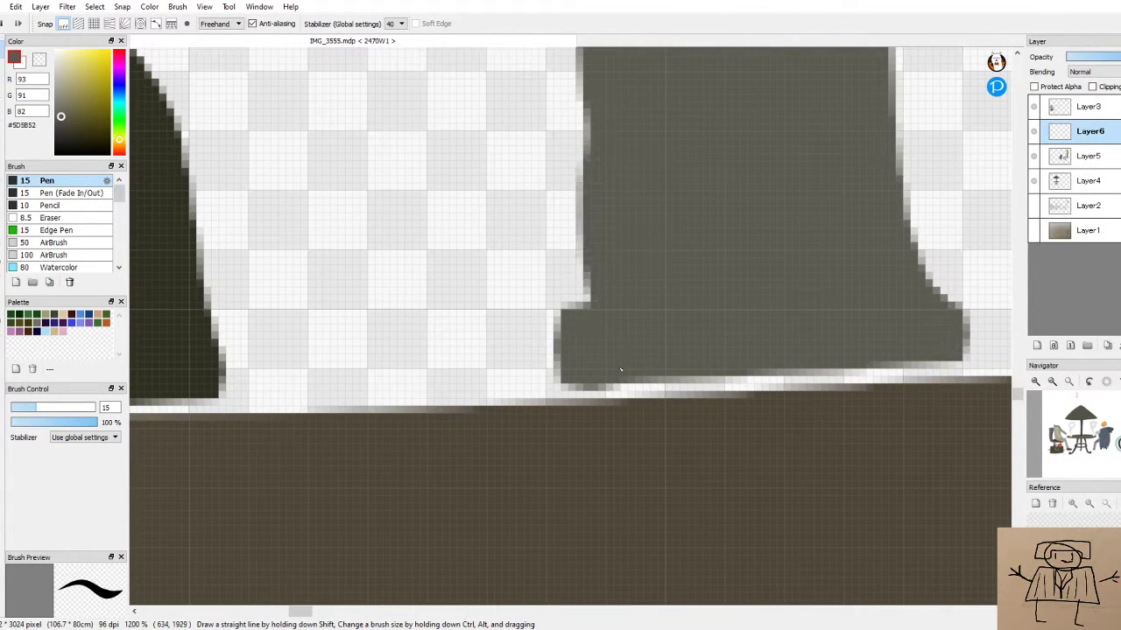
pyautogui.moveTo(615, 306)
pyautogui.mouseDown()
pyautogui.moveTo(601, 425)
pyautogui.moveTo(614, 290)
pyautogui.moveTo(650, 427)
pyautogui.moveTo(632, 359)
pyautogui.moveTo(643, 345)
pyautogui.moveTo(720, 414)
pyautogui.moveTo(644, 380)
pyautogui.moveTo(639, 390)
pyautogui.moveTo(823, 360)
pyautogui.moveTo(963, 375)
pyautogui.mouseUp()
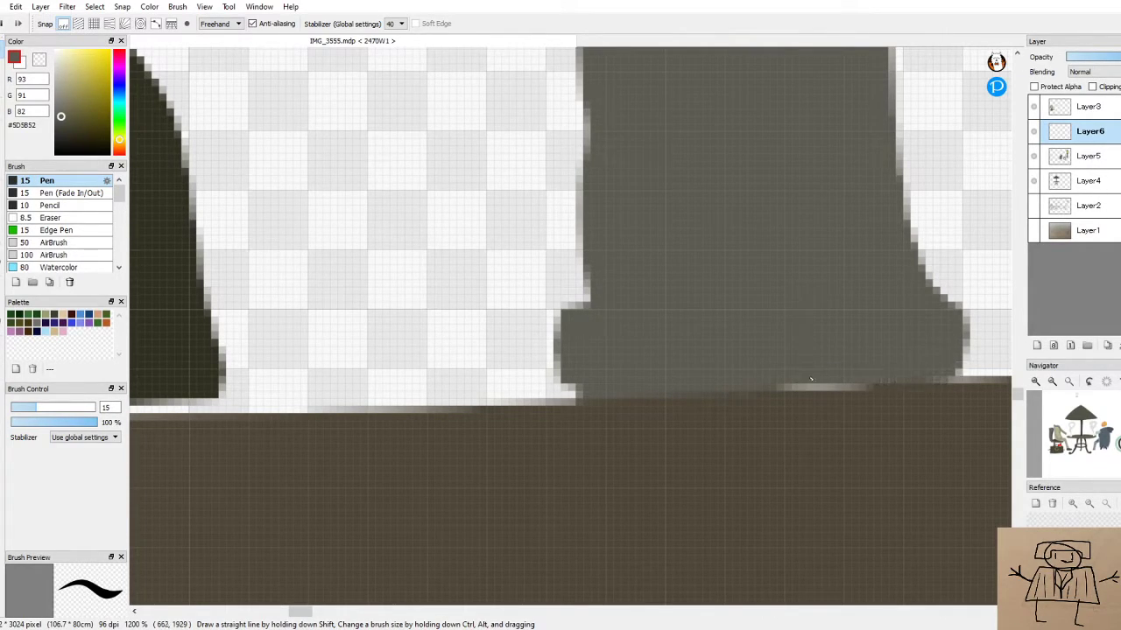
pyautogui.moveTo(761, 382)
pyautogui.mouseDown()
pyautogui.moveTo(930, 370)
pyautogui.moveTo(975, 382)
pyautogui.moveTo(955, 331)
pyautogui.moveTo(982, 372)
pyautogui.mouseUp()
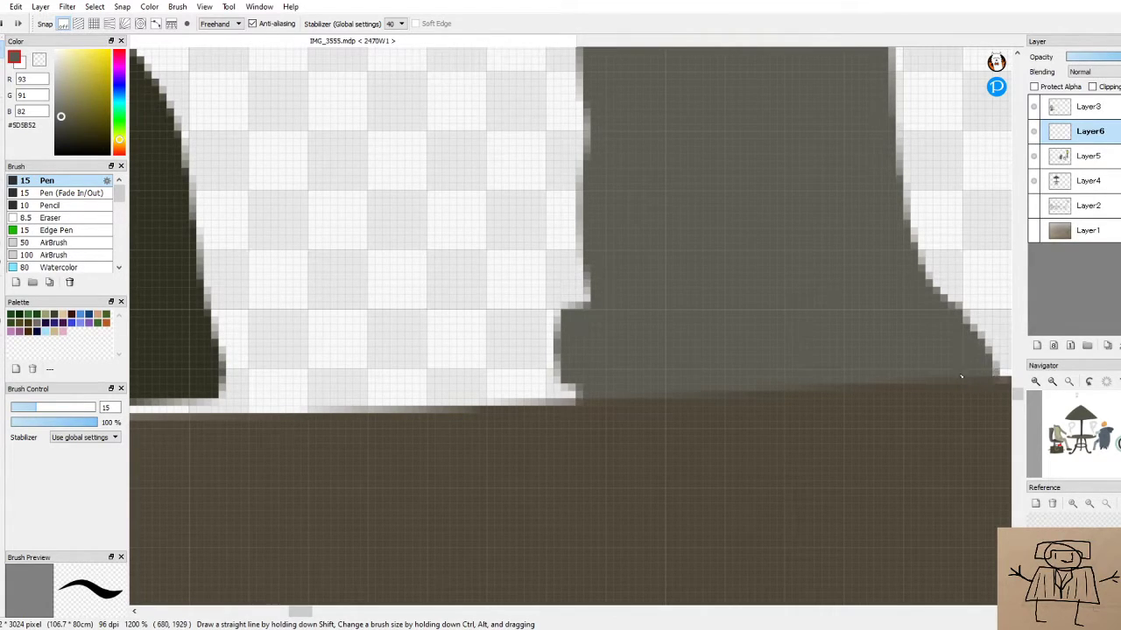
# Fill the gap between the top of the right chair leg and the underside of the seat in #5D5B52
pyautogui.scroll(-5, 992, 327)
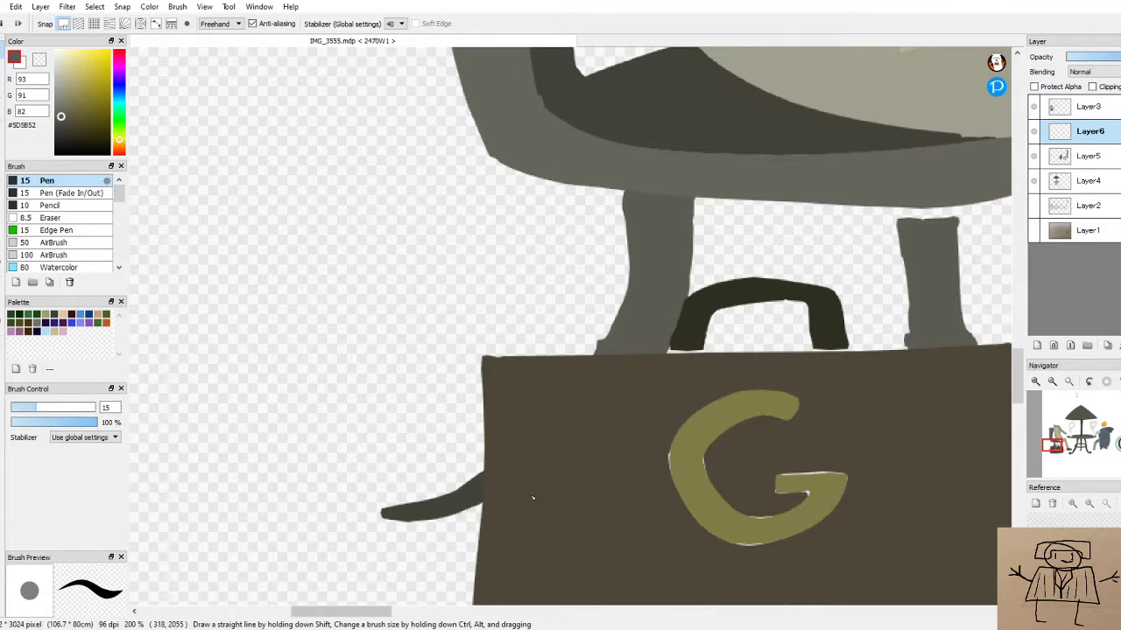
pyautogui.scroll(2, 821, 239)
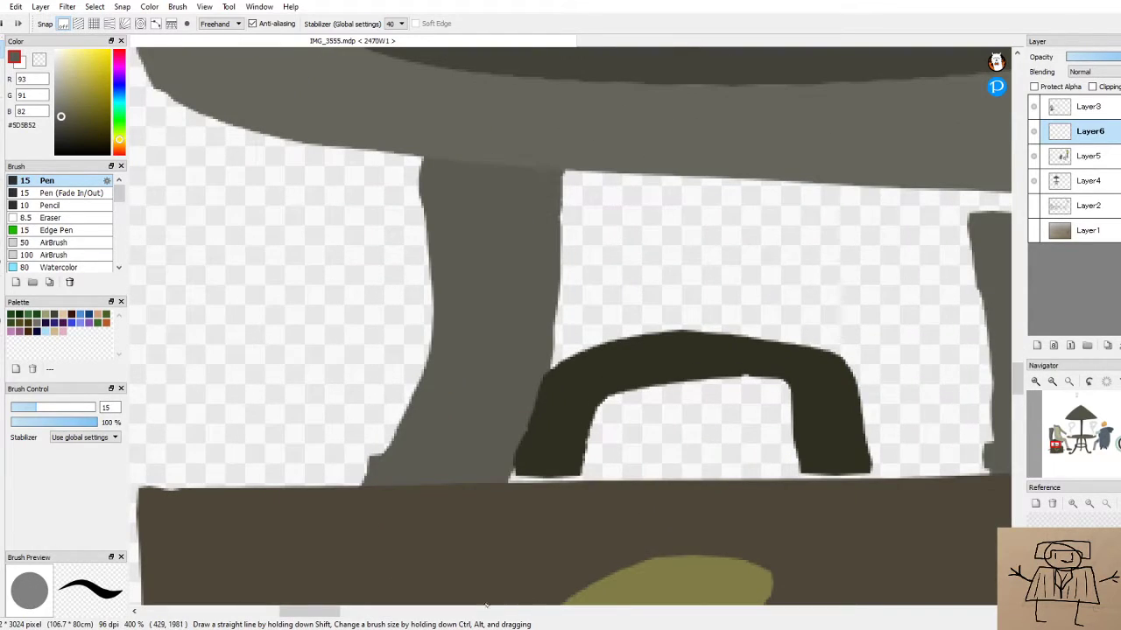
pyautogui.moveTo(333, 611); pyautogui.dragTo(376, 611)
pyautogui.scroll(1, 236, 181)
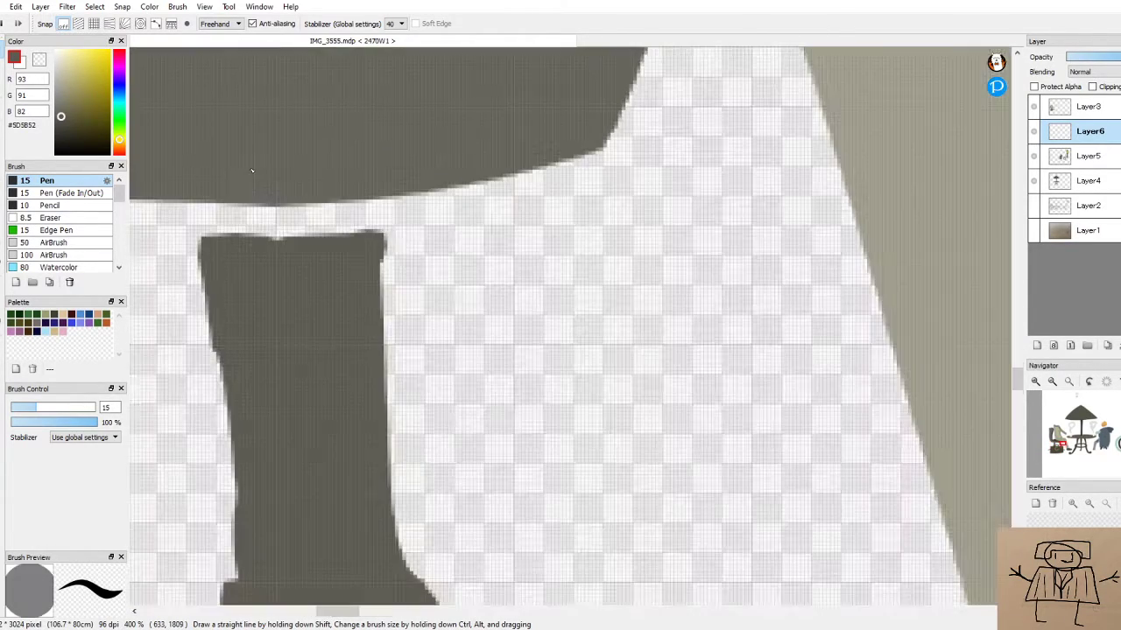
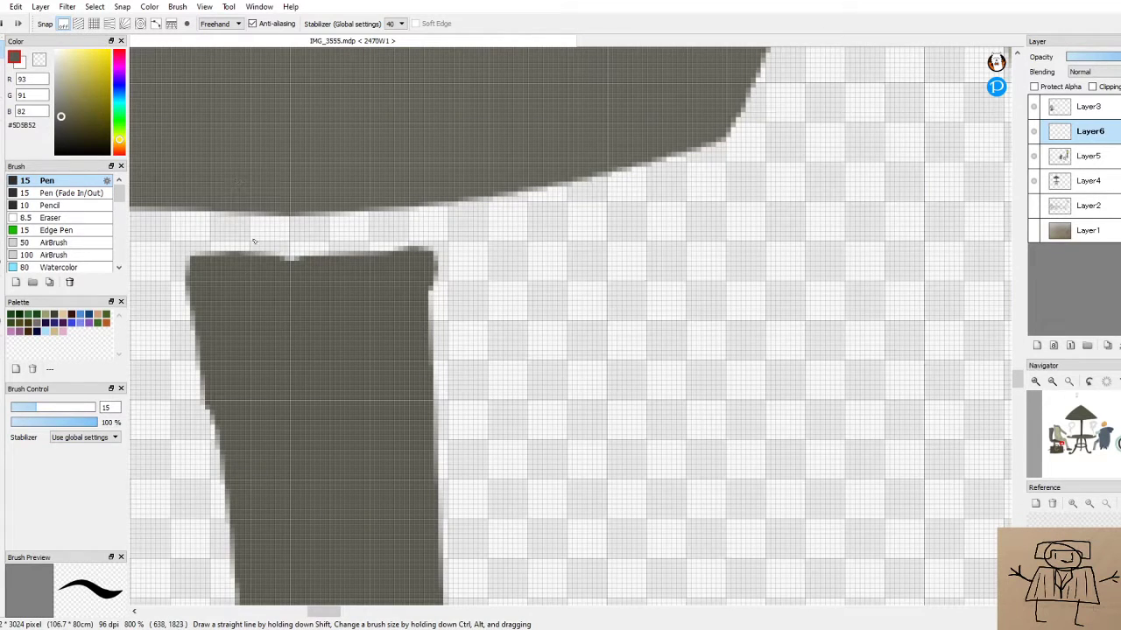
pyautogui.moveTo(197, 235)
pyautogui.mouseDown()
pyautogui.moveTo(407, 226)
pyautogui.moveTo(410, 244)
pyautogui.mouseUp()
pyautogui.moveTo(289, 258)
pyautogui.mouseDown()
pyautogui.moveTo(394, 252)
pyautogui.moveTo(425, 229)
pyautogui.mouseUp()
pyautogui.moveTo(315, 219)
pyautogui.mouseDown()
pyautogui.moveTo(403, 212)
pyautogui.moveTo(425, 223)
pyautogui.moveTo(436, 265)
pyautogui.mouseUp()
pyautogui.moveTo(196, 238)
pyautogui.mouseDown()
pyautogui.moveTo(204, 267)
pyautogui.moveTo(199, 236)
pyautogui.moveTo(209, 222)
pyautogui.moveTo(324, 216)
pyautogui.mouseUp()
pyautogui.moveTo(219, 216)
pyautogui.mouseDown()
pyautogui.moveTo(315, 233)
pyautogui.moveTo(347, 220)
pyautogui.mouseUp()
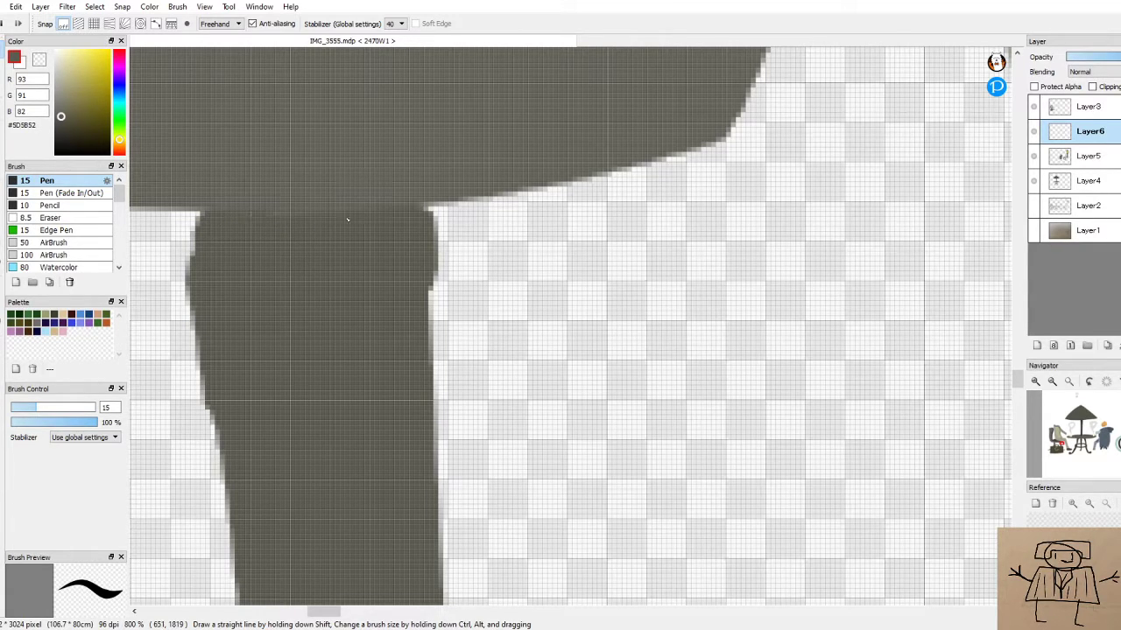
# Sample #44423A and extend the dark chair foot right of the briefcase to meet the briefcase's side
pyautogui.scroll(-6, 347, 220)
pyautogui.scroll(5, 388, 308)
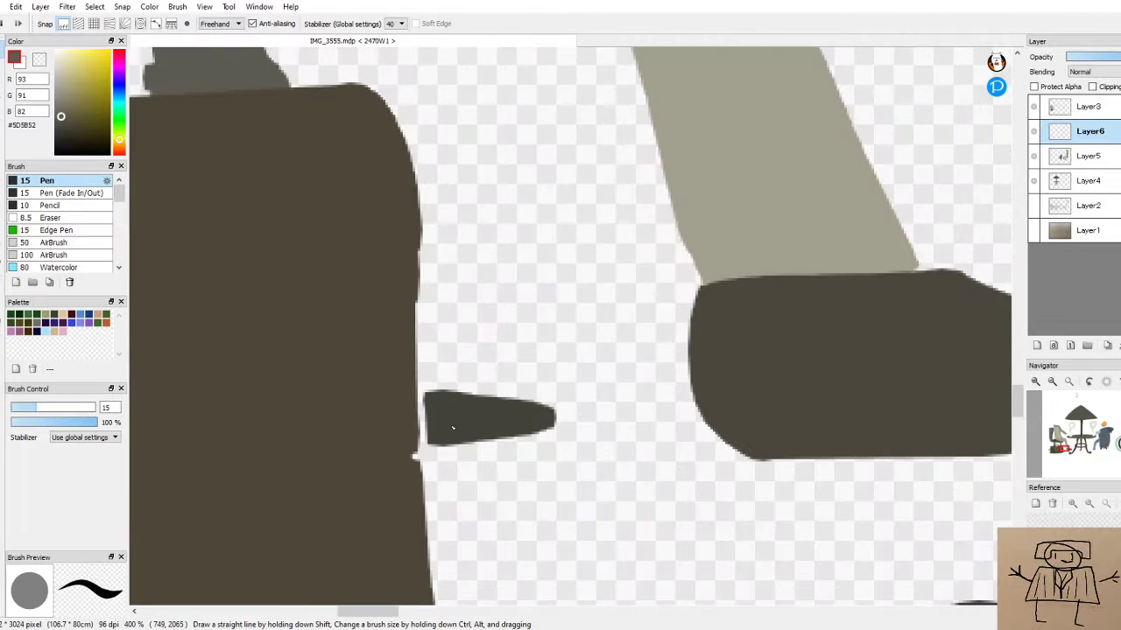
pyautogui.keyDown('alt'); pyautogui.click(450, 430); pyautogui.keyUp('alt')
pyautogui.scroll(1, 444, 428)
pyautogui.moveTo(405, 390)
pyautogui.mouseDown()
pyautogui.moveTo(358, 355)
pyautogui.moveTo(432, 396)
pyautogui.moveTo(361, 393)
pyautogui.moveTo(425, 429)
pyautogui.moveTo(369, 426)
pyautogui.moveTo(413, 447)
pyautogui.moveTo(362, 430)
pyautogui.moveTo(404, 449)
pyautogui.mouseUp()
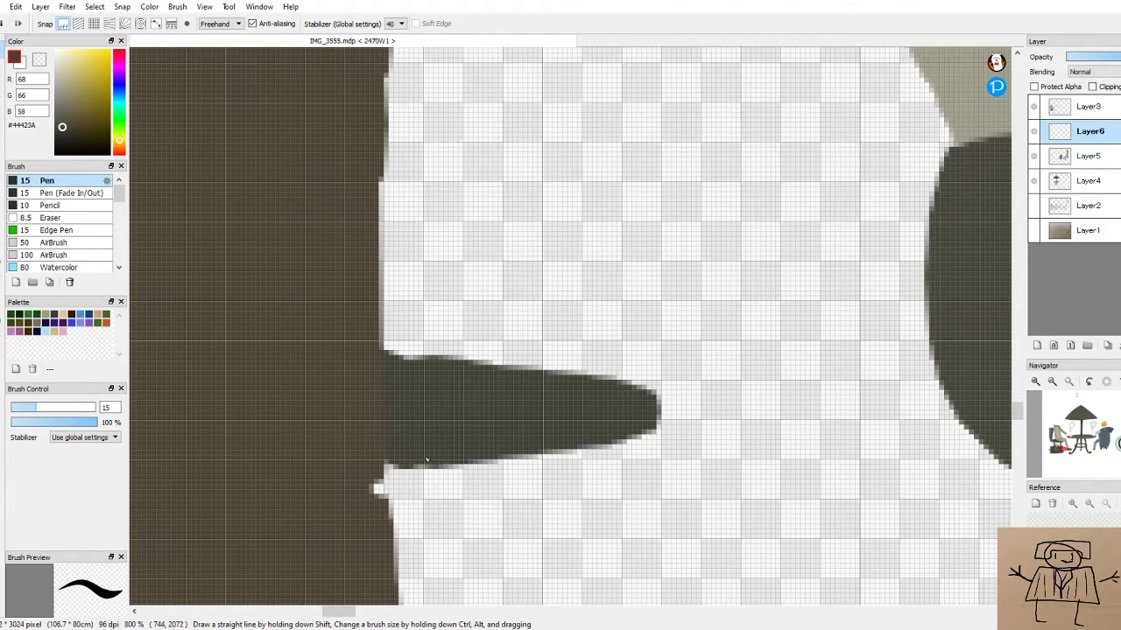
# Touch up the upper edge of the right dark chair foot where it meets the briefcase in #44423A
pyautogui.scroll(-4, 479, 341)
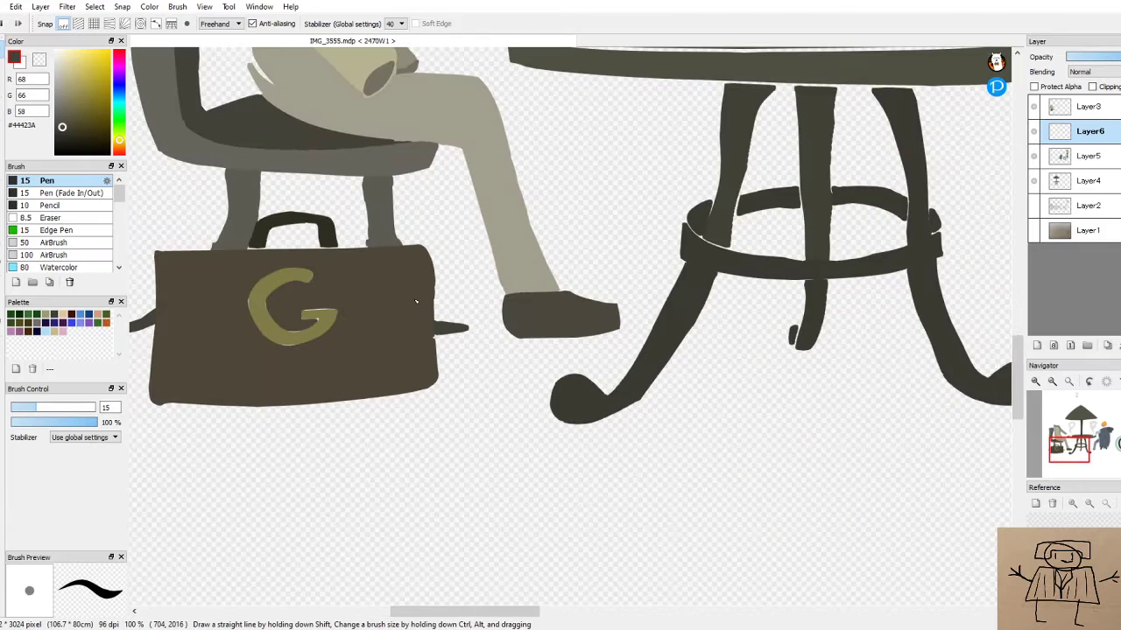
pyautogui.scroll(3, 418, 300)
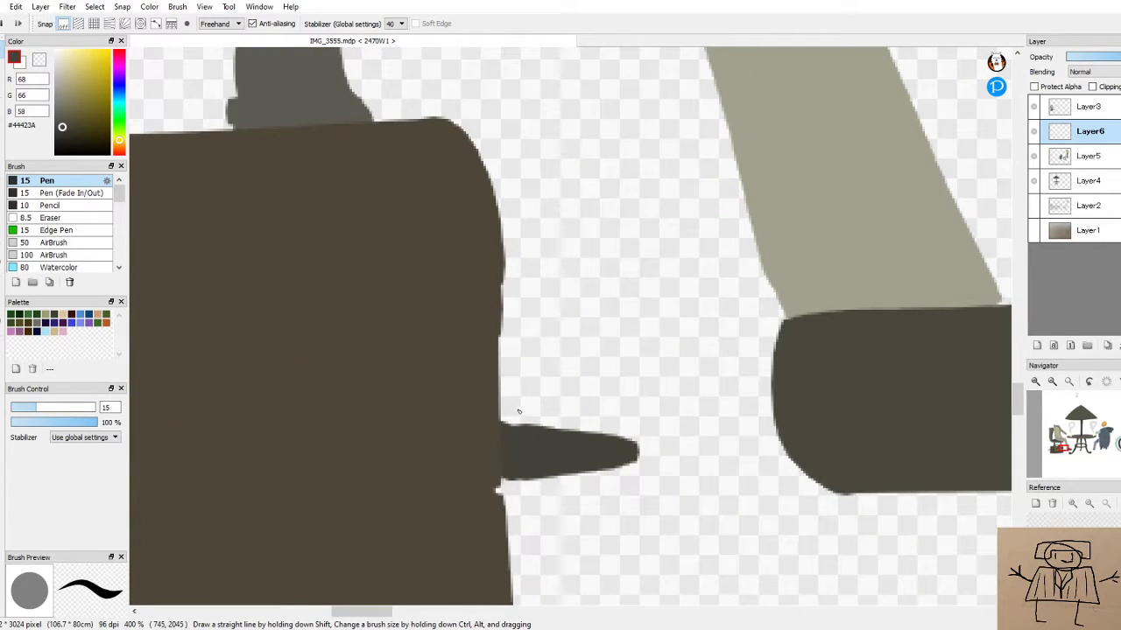
pyautogui.moveTo(511, 424); pyautogui.dragTo(527, 426)
pyautogui.hotkey('ctrl', 'z')
pyautogui.moveTo(508, 427); pyautogui.dragTo(541, 440)
# Activate Layer3, sample the briefcase brown #4E4639 and fill the small notch in the briefcase's right edge below the chair foot
pyautogui.scroll(-5, 549, 427)
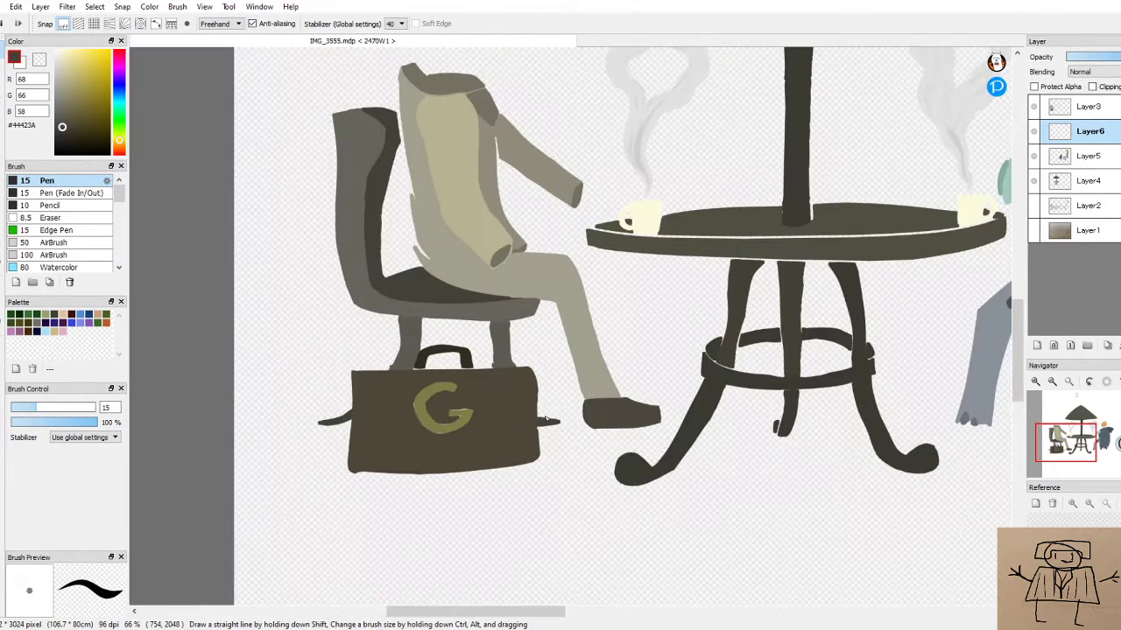
pyautogui.scroll(5, 531, 455)
pyautogui.scroll(-6, 538, 400)
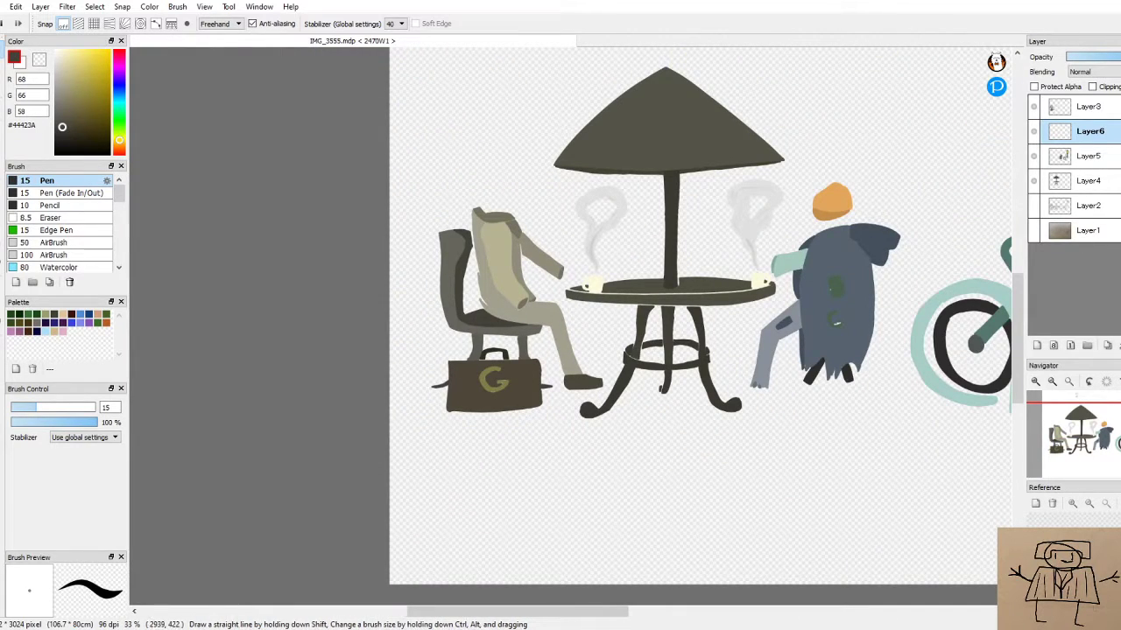
pyautogui.click(1092, 107)
pyautogui.scroll(5, 525, 412)
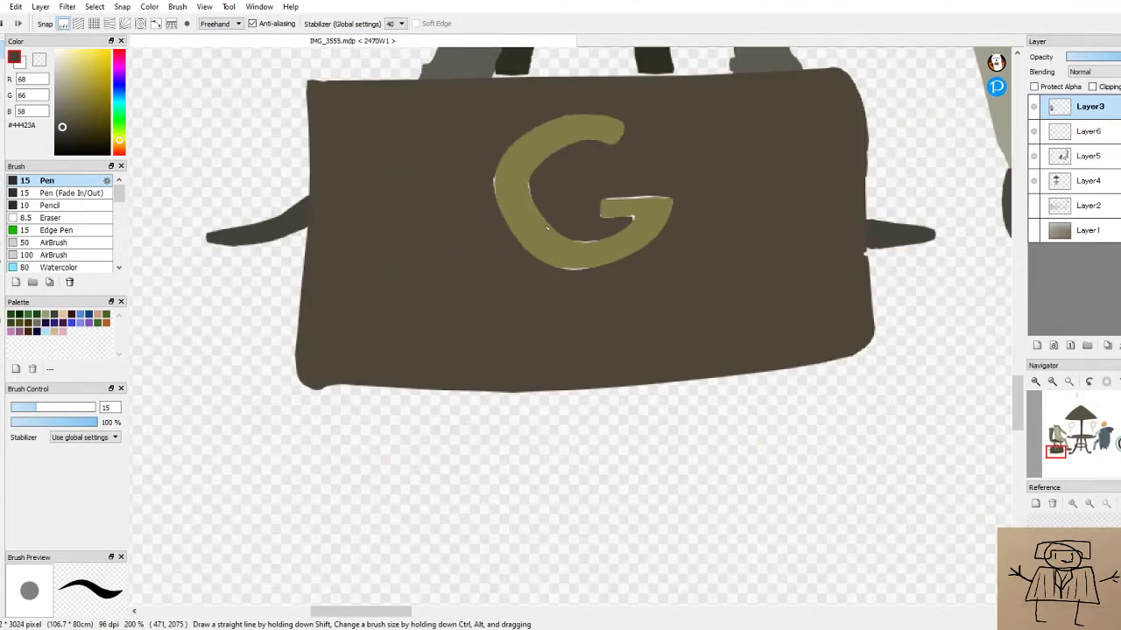
pyautogui.keyDown('alt'); pyautogui.click(552, 229); pyautogui.keyUp('alt')
pyautogui.scroll(4, 553, 228)
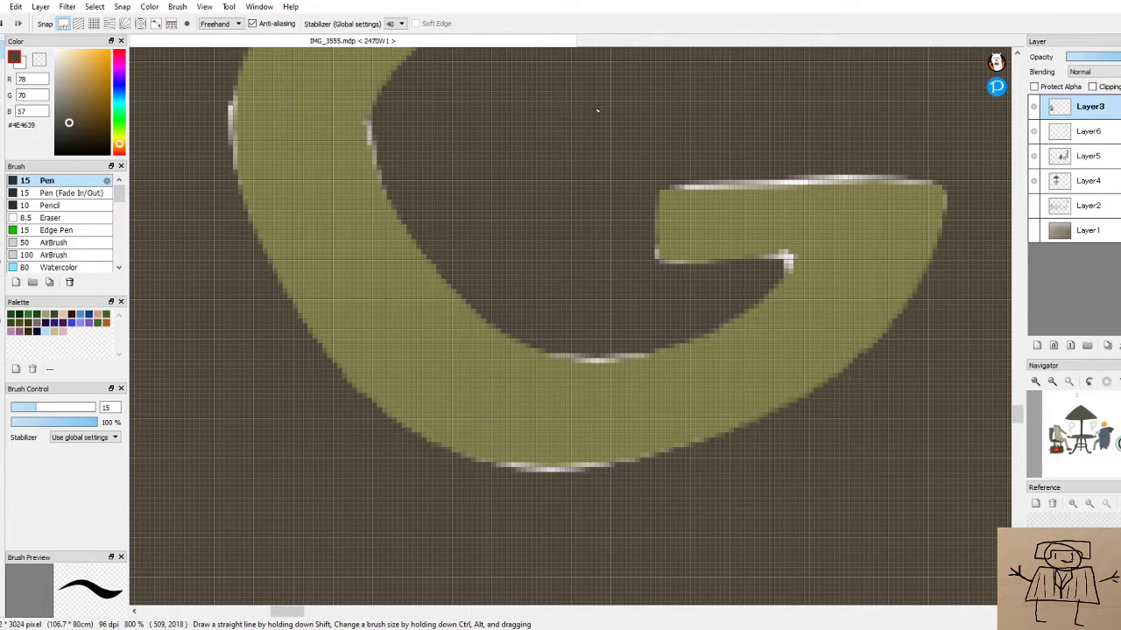
pyautogui.scroll(-4, 597, 110)
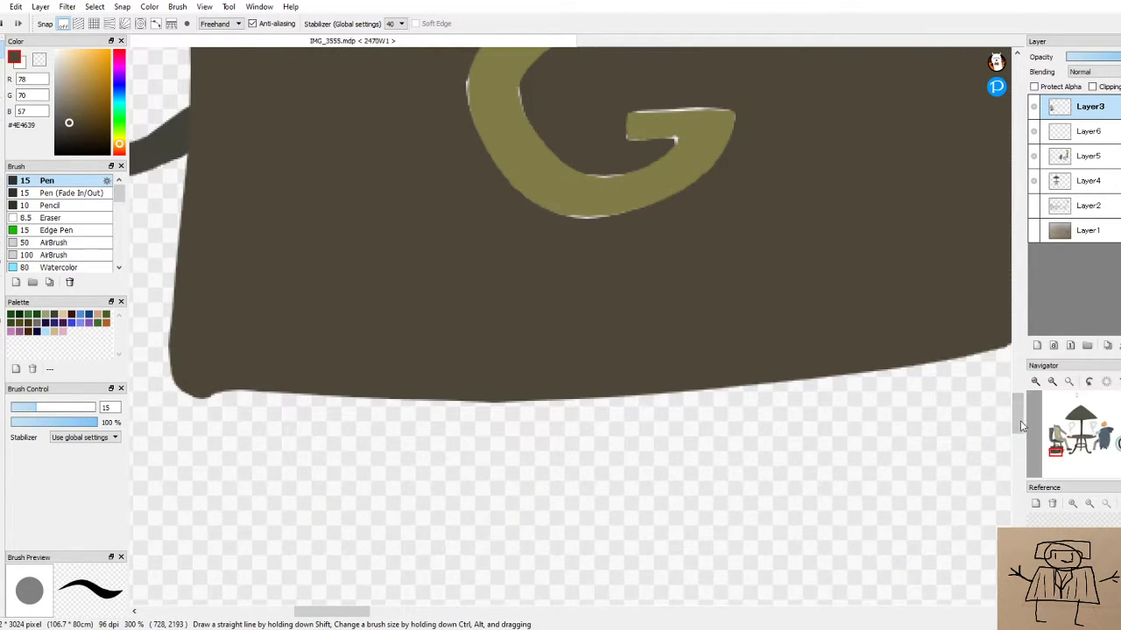
pyautogui.moveTo(1022, 427); pyautogui.dragTo(1020, 403)
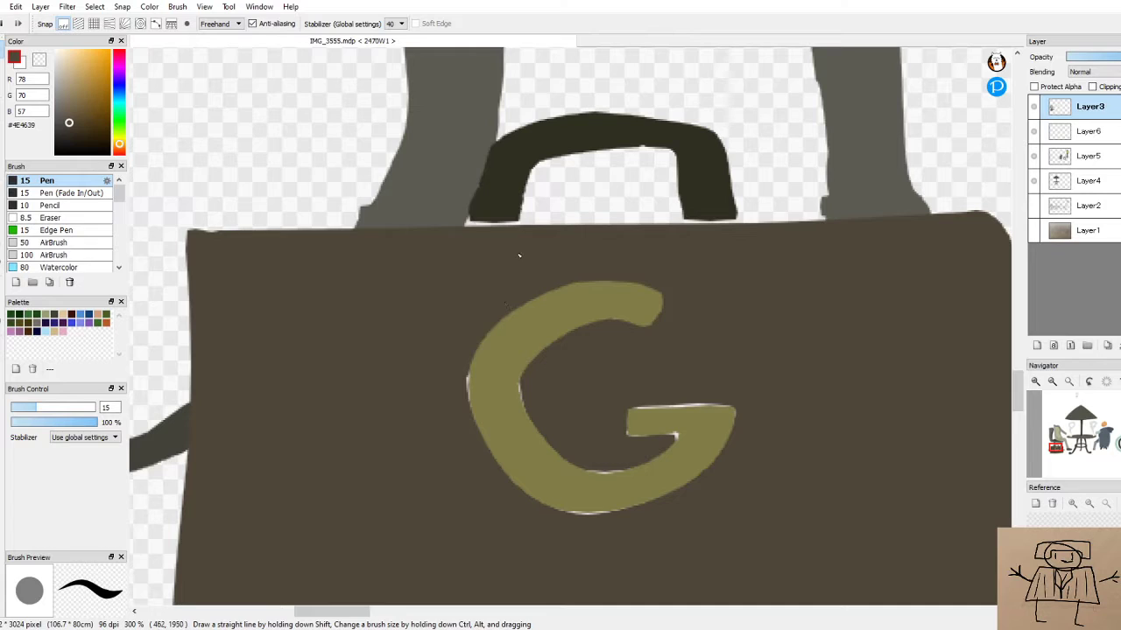
pyautogui.scroll(-2, 560, 368)
pyautogui.hscroll(5, 478, 559)
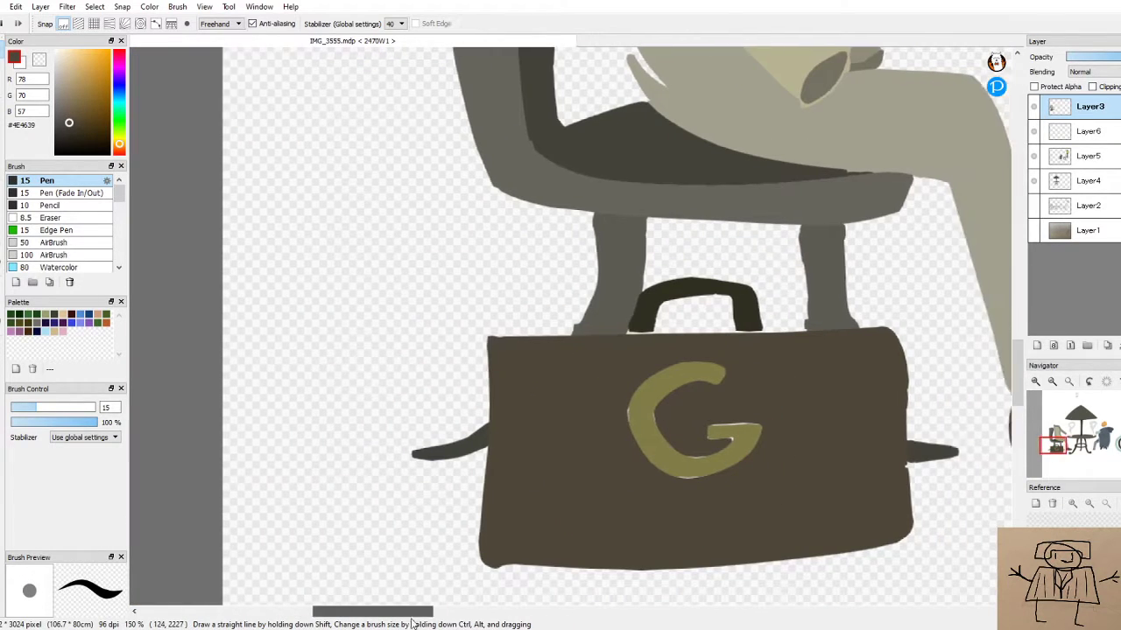
pyautogui.scroll(5, 478, 470)
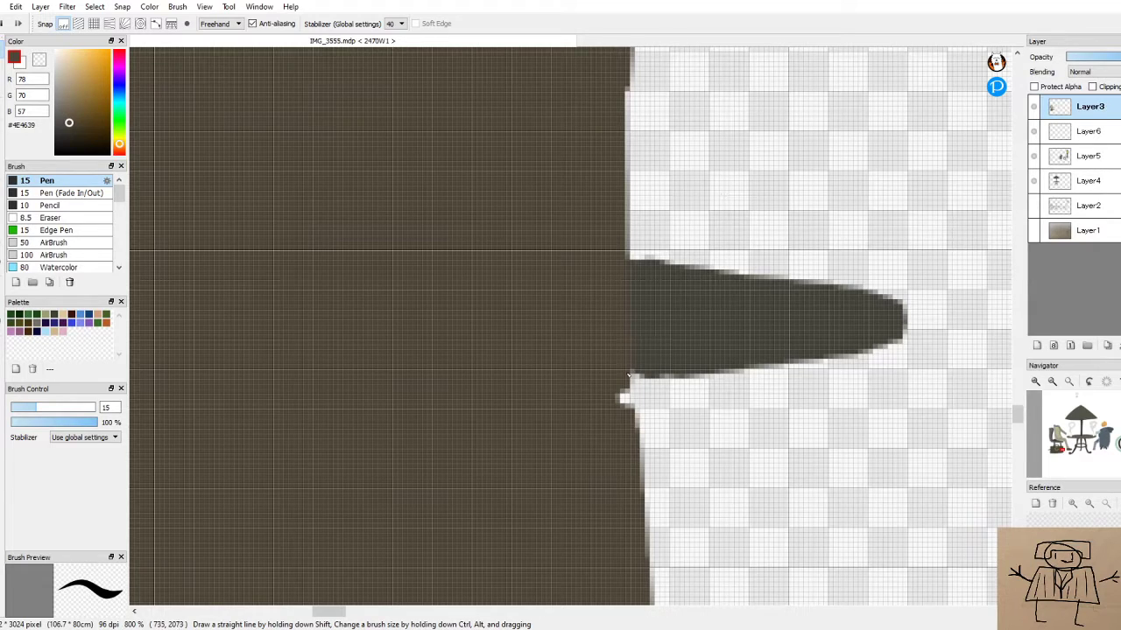
pyautogui.moveTo(624, 387); pyautogui.dragTo(625, 408)
# Cover the white gaps along the outer and inner edges of the G's left curve with #4E4639
pyautogui.hscroll(-5, 542, 595)
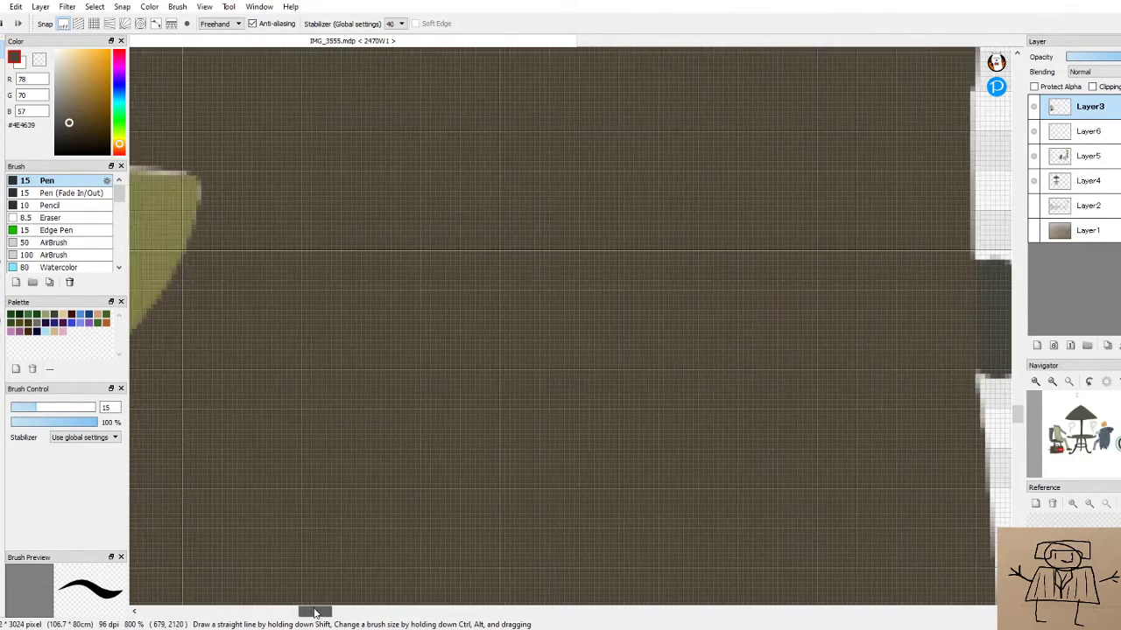
pyautogui.scroll(-2, 305, 310)
pyautogui.hscroll(-5, 350, 350)
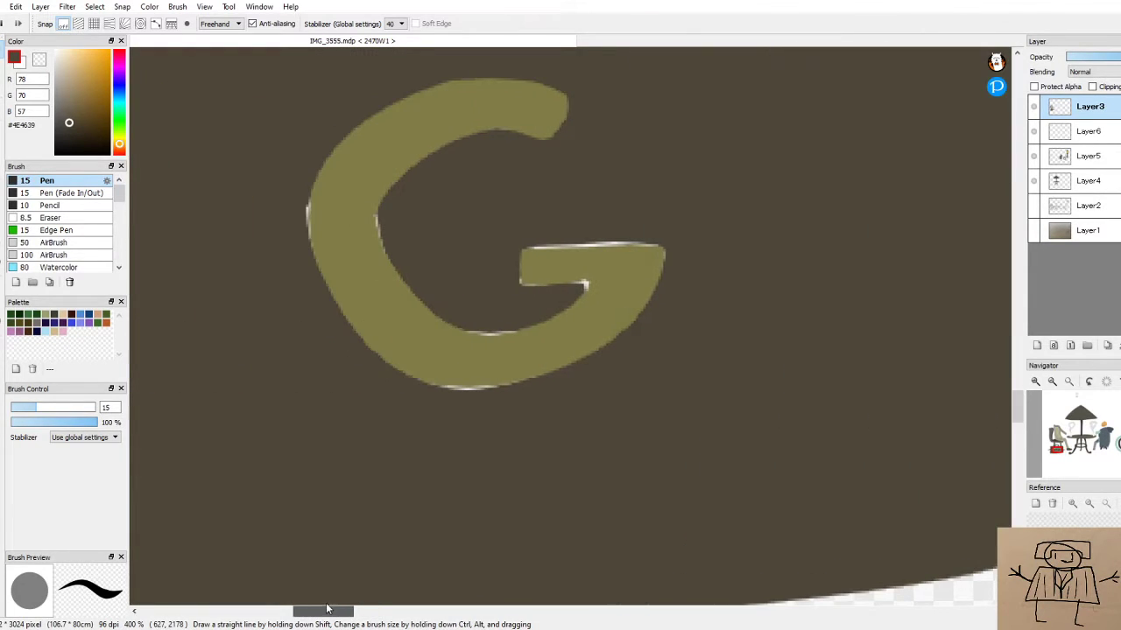
pyautogui.scroll(1, 338, 195)
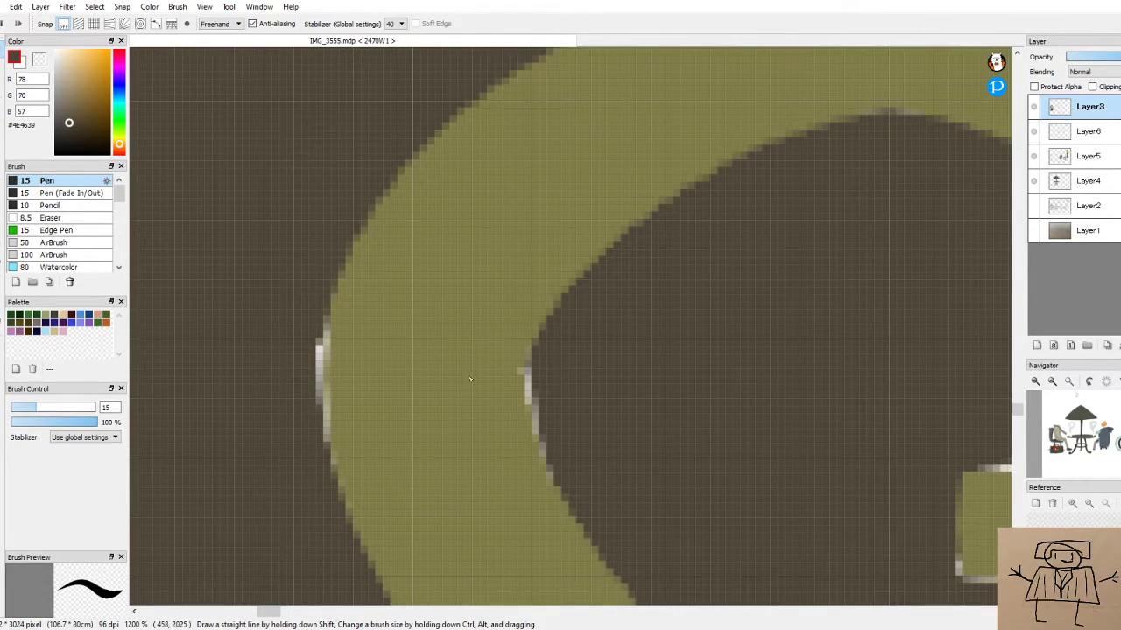
pyautogui.moveTo(320, 318); pyautogui.dragTo(338, 478)
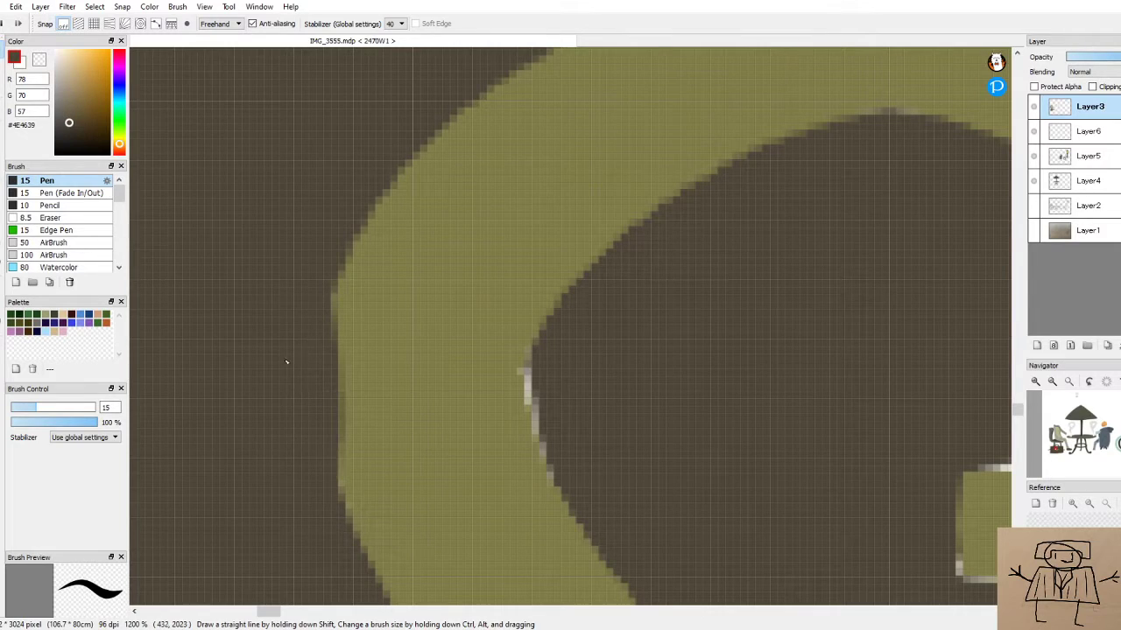
pyautogui.moveTo(540, 387); pyautogui.dragTo(536, 418)
pyautogui.moveTo(525, 352); pyautogui.dragTo(562, 494)
pyautogui.moveTo(527, 355); pyautogui.dragTo(555, 311)
# Cover the white gaps around the end and underside of the G's crossbar and along its inner lower curve with #4E4639
pyautogui.scroll(-6, 614, 251)
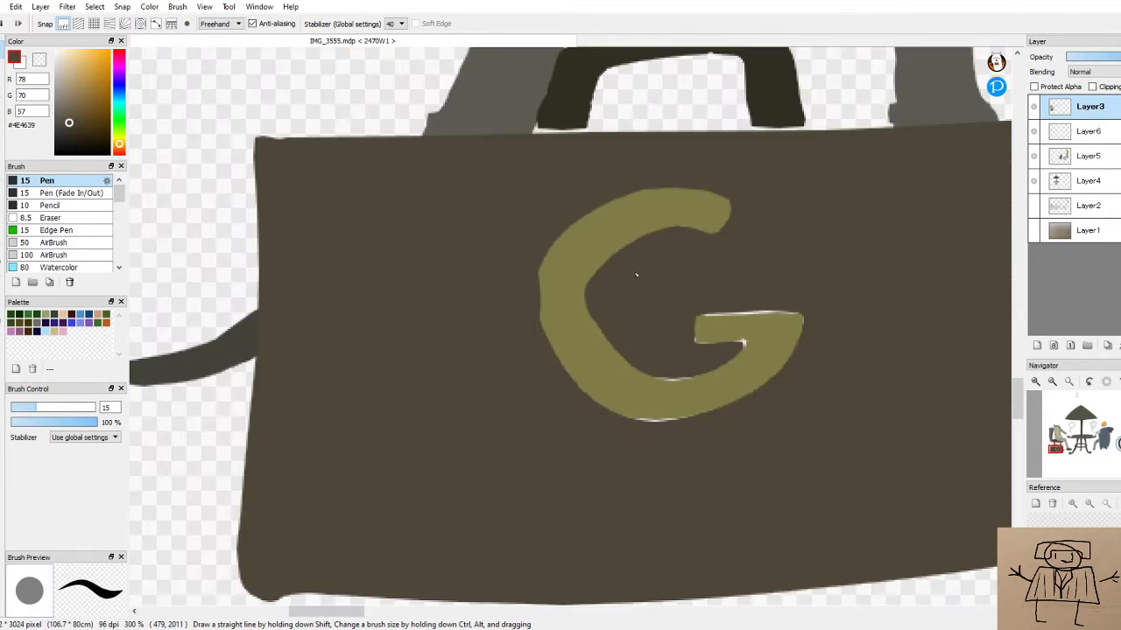
pyautogui.scroll(4, 777, 343)
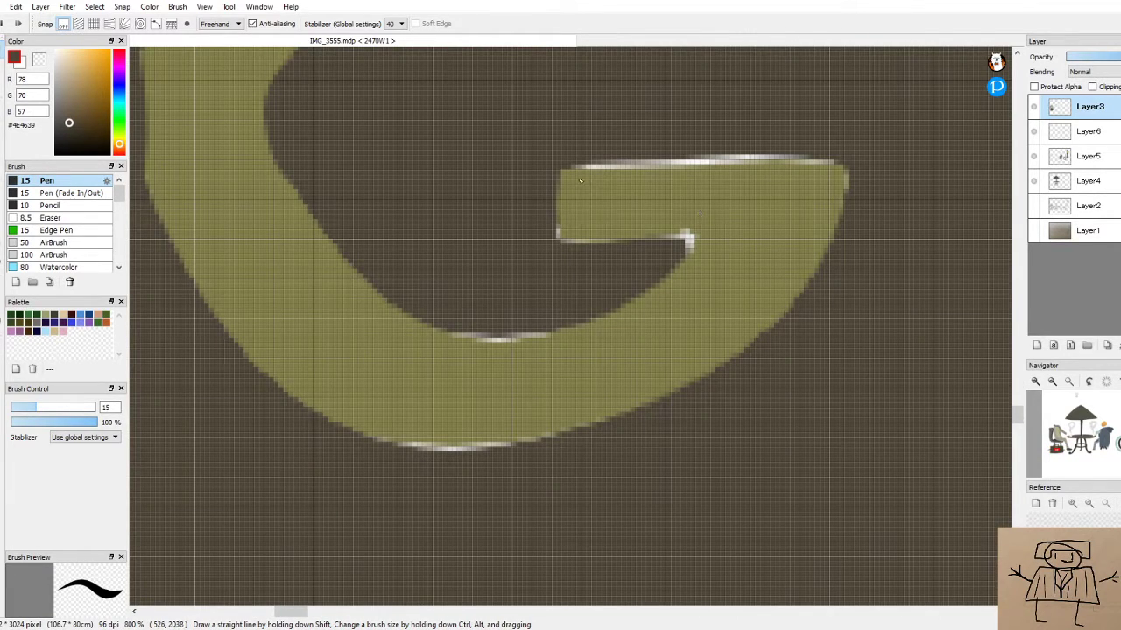
pyautogui.moveTo(557, 187)
pyautogui.mouseDown()
pyautogui.moveTo(561, 282)
pyautogui.moveTo(563, 245)
pyautogui.moveTo(688, 242)
pyautogui.moveTo(658, 249)
pyautogui.moveTo(646, 248)
pyautogui.moveTo(688, 238)
pyautogui.moveTo(633, 244)
pyautogui.moveTo(695, 235)
pyautogui.moveTo(684, 261)
pyautogui.moveTo(657, 269)
pyautogui.moveTo(685, 236)
pyautogui.moveTo(624, 235)
pyautogui.mouseUp()
pyautogui.moveTo(455, 328)
pyautogui.mouseDown()
pyautogui.moveTo(497, 333)
pyautogui.moveTo(524, 321)
pyautogui.mouseUp()
pyautogui.moveTo(434, 320)
pyautogui.mouseDown()
pyautogui.moveTo(460, 337)
pyautogui.moveTo(588, 309)
pyautogui.mouseUp()
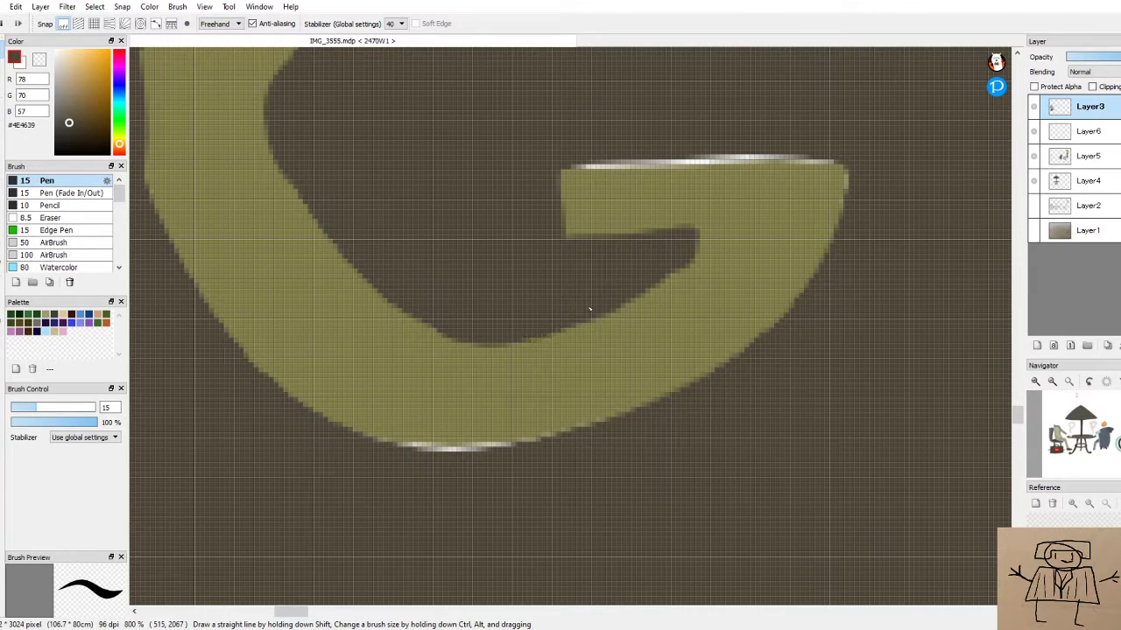
# Paint over the white gap above the G's crossbar in #4E4639, straightening its top edge and trimming its outer right edge
pyautogui.moveTo(570, 165)
pyautogui.mouseDown()
pyautogui.moveTo(679, 163)
pyautogui.moveTo(641, 156)
pyautogui.mouseUp()
pyautogui.moveTo(574, 163)
pyautogui.mouseDown()
pyautogui.moveTo(820, 154)
pyautogui.moveTo(784, 162)
pyautogui.mouseUp()
pyautogui.hotkey('ctrl', 'z')
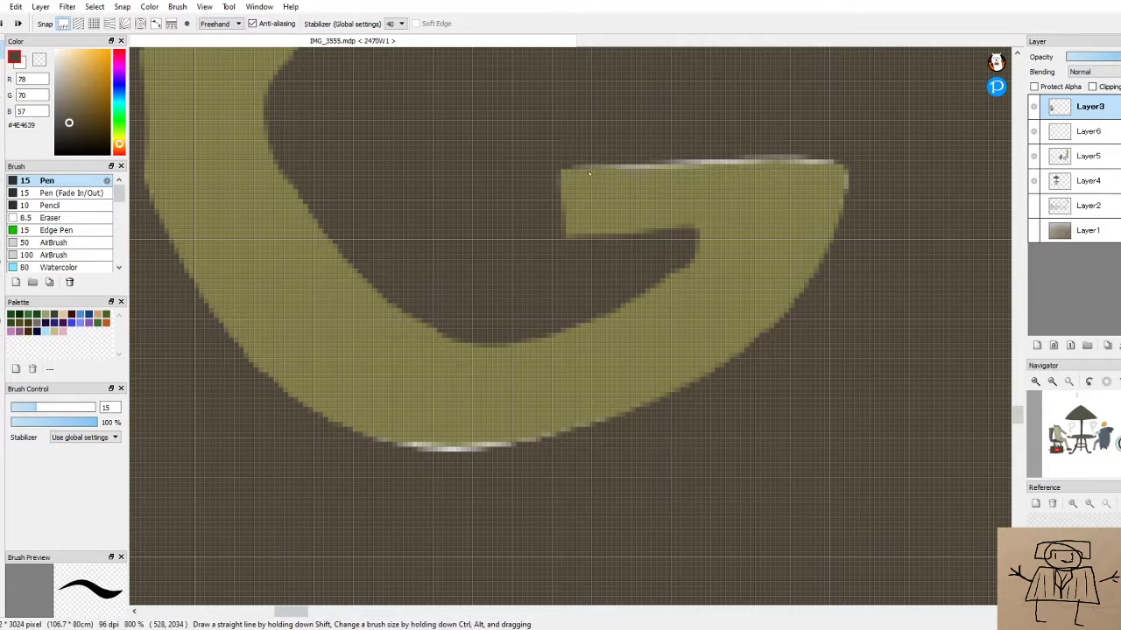
pyautogui.moveTo(570, 164)
pyautogui.mouseDown()
pyautogui.moveTo(809, 151)
pyautogui.moveTo(719, 149)
pyautogui.moveTo(597, 159)
pyautogui.moveTo(894, 165)
pyautogui.moveTo(847, 177)
pyautogui.moveTo(837, 252)
pyautogui.moveTo(805, 292)
pyautogui.mouseUp()
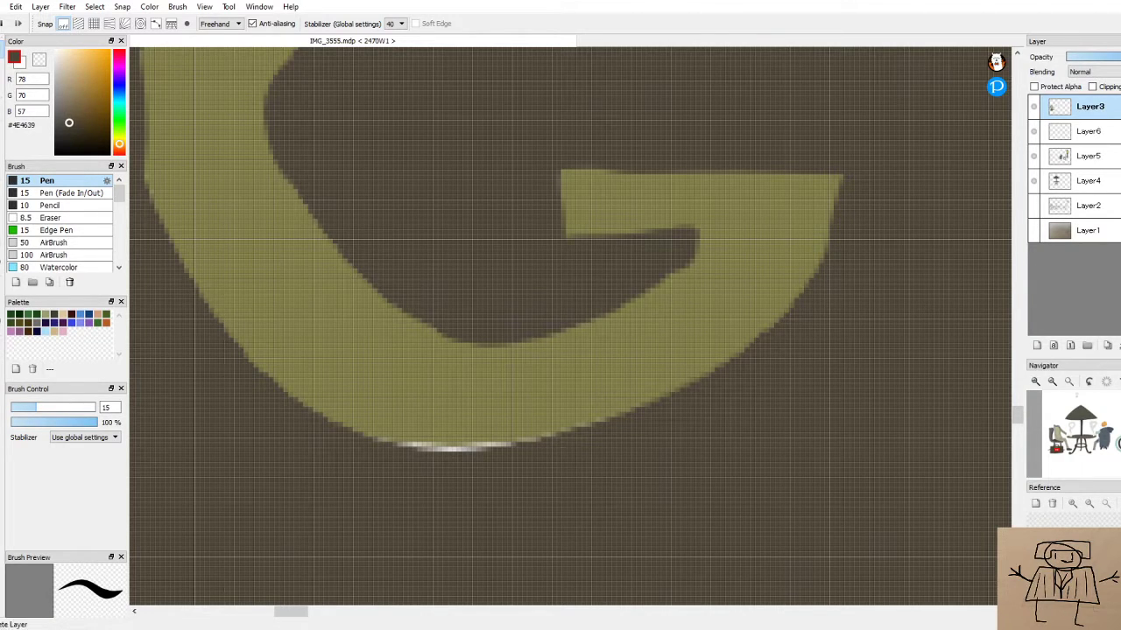
pyautogui.hotkey('ctrl', '-')
pyautogui.hotkey('ctrl', '+')
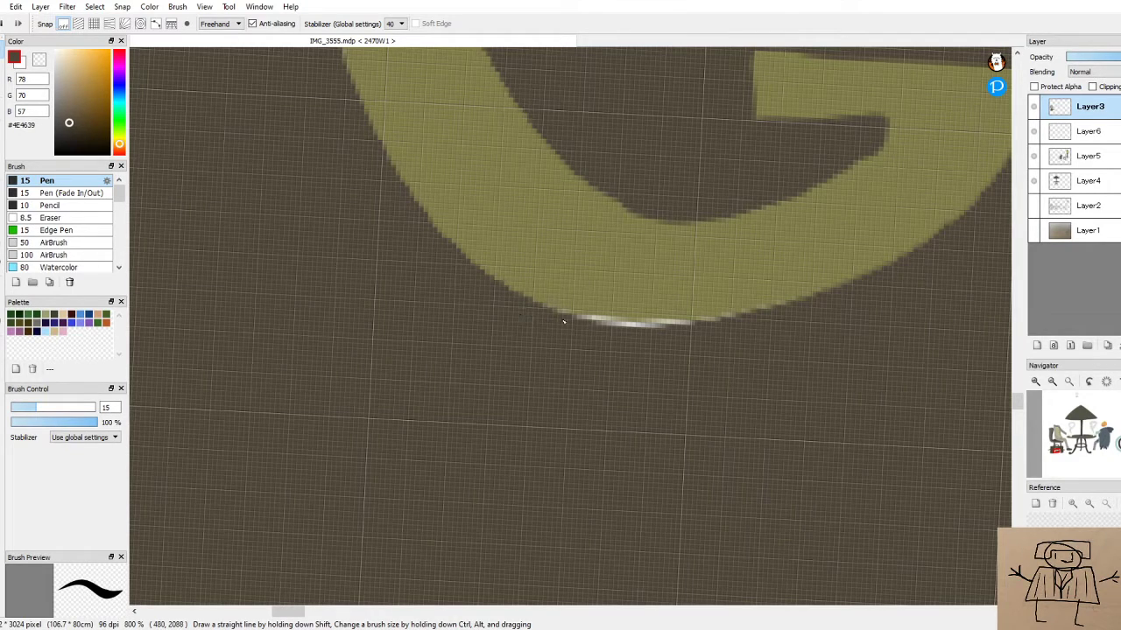
pyautogui.moveTo(562, 322); pyautogui.dragTo(707, 325)
pyautogui.moveTo(583, 326)
pyautogui.mouseDown()
pyautogui.moveTo(698, 339)
pyautogui.moveTo(739, 332)
pyautogui.moveTo(605, 328)
pyautogui.moveTo(772, 317)
pyautogui.mouseUp()
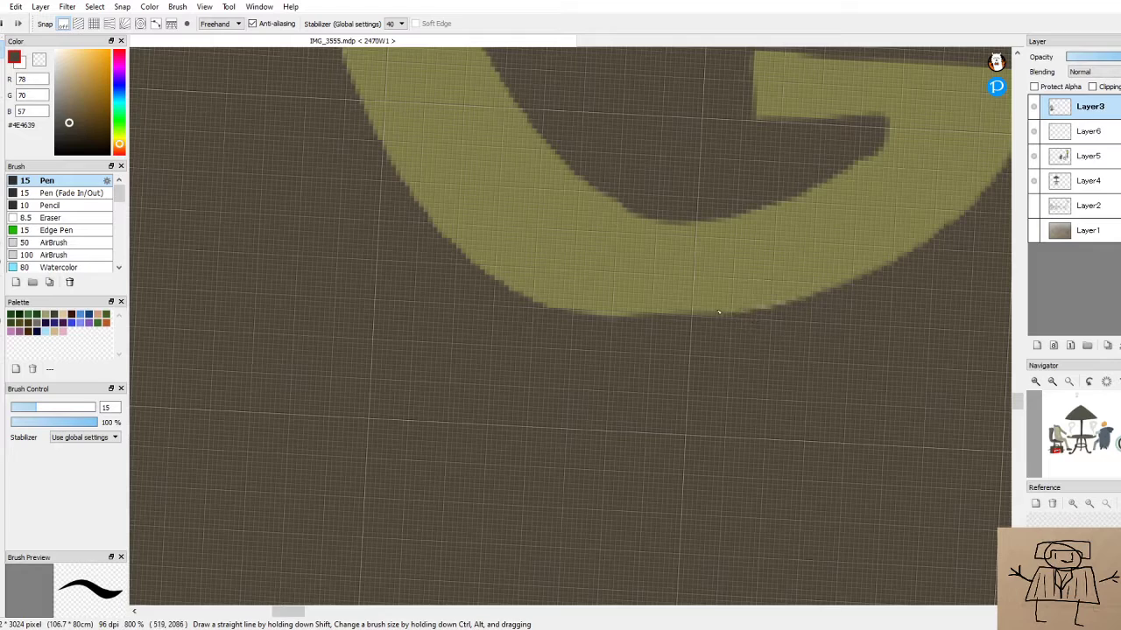
pyautogui.hotkey('ctrl', 'z')
pyautogui.hotkey('ctrl', 'z')
pyautogui.hotkey('ctrl', 'z')
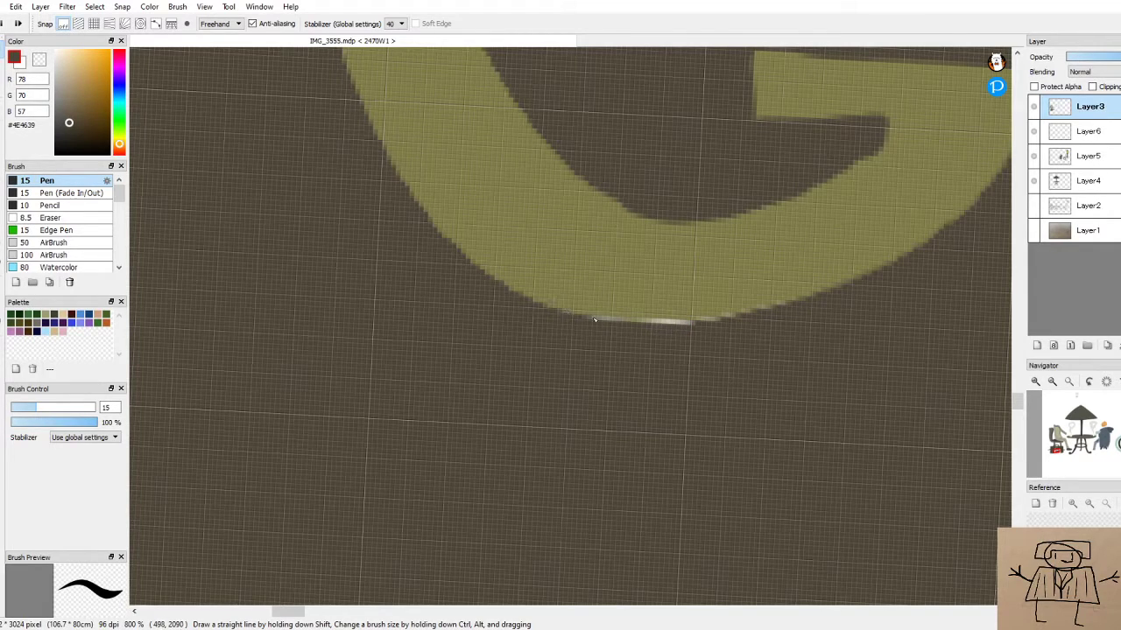
# Cover the white gap beneath the G's bottom curve with #4E4639, following the curve's outer edge
pyautogui.moveTo(548, 305)
pyautogui.mouseDown()
pyautogui.moveTo(618, 325)
pyautogui.moveTo(725, 332)
pyautogui.moveTo(804, 310)
pyautogui.mouseUp()
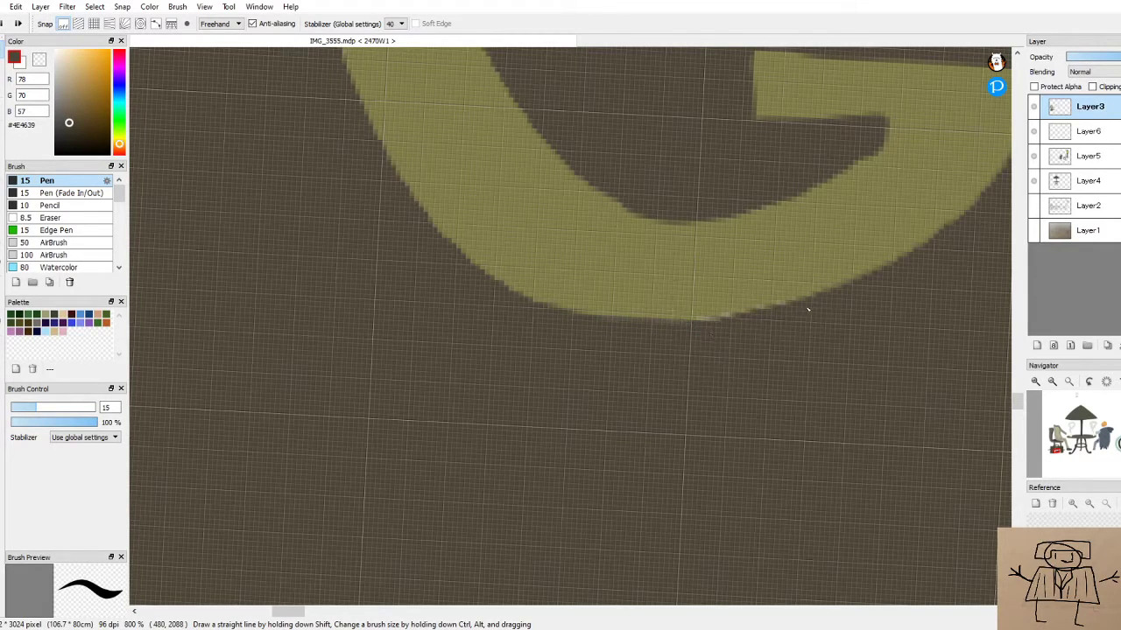
pyautogui.moveTo(723, 327)
pyautogui.mouseDown()
pyautogui.moveTo(815, 305)
pyautogui.moveTo(829, 273)
pyautogui.mouseUp()
pyautogui.scroll(-2, 570, 320)
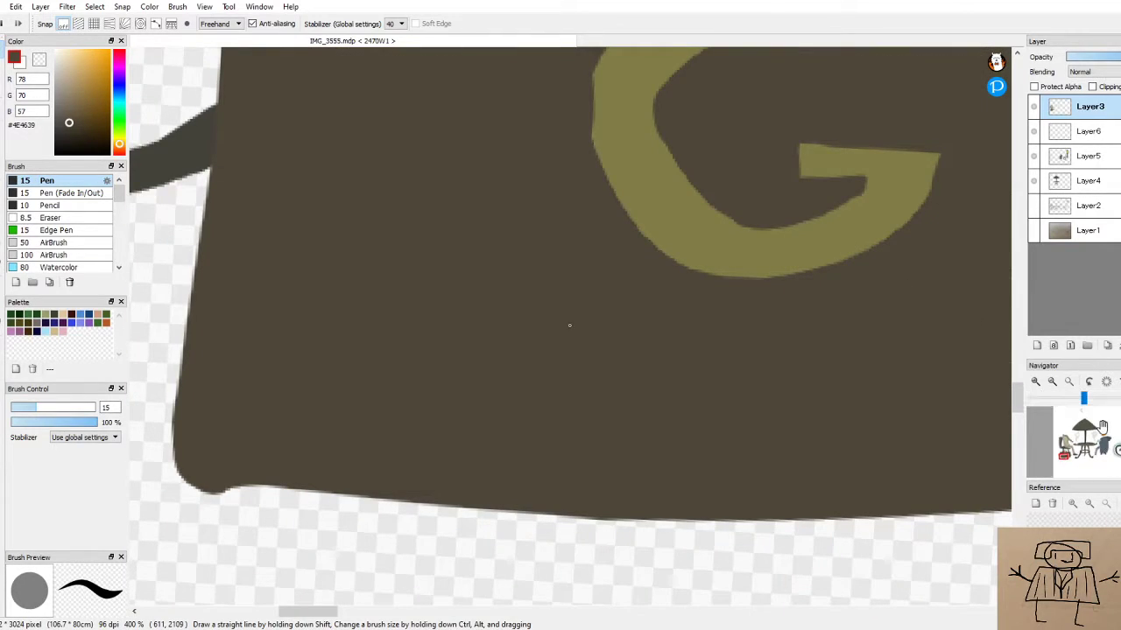
# Examine the briefcase's lower edge and the surrounding artwork for leftover gaps
pyautogui.click(1102, 427)
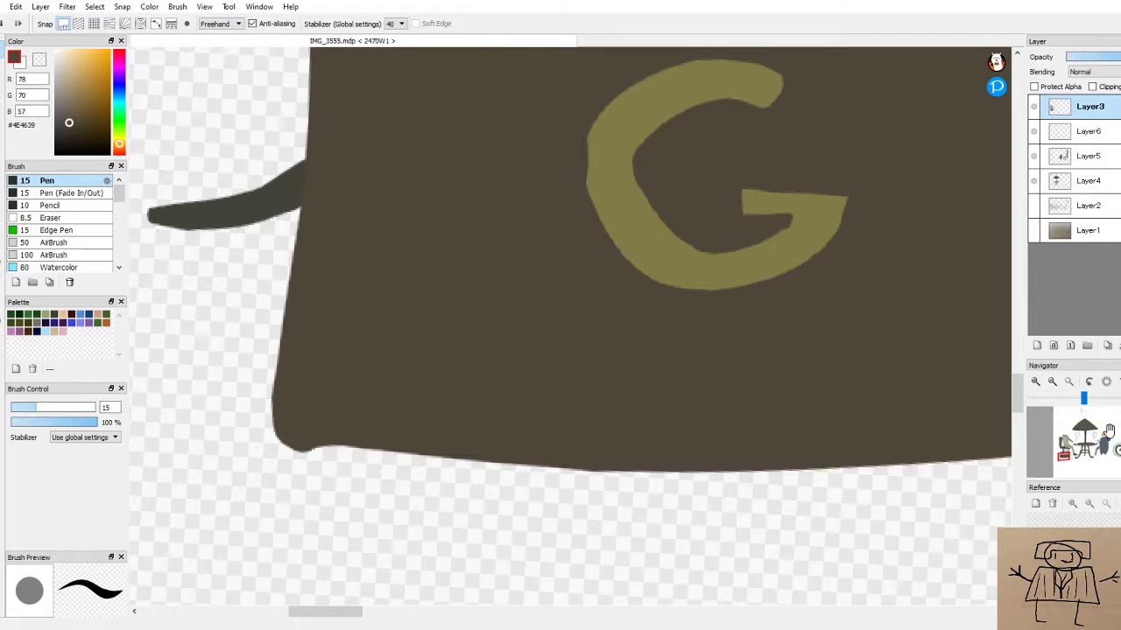
pyautogui.press('e')
pyautogui.press('e')
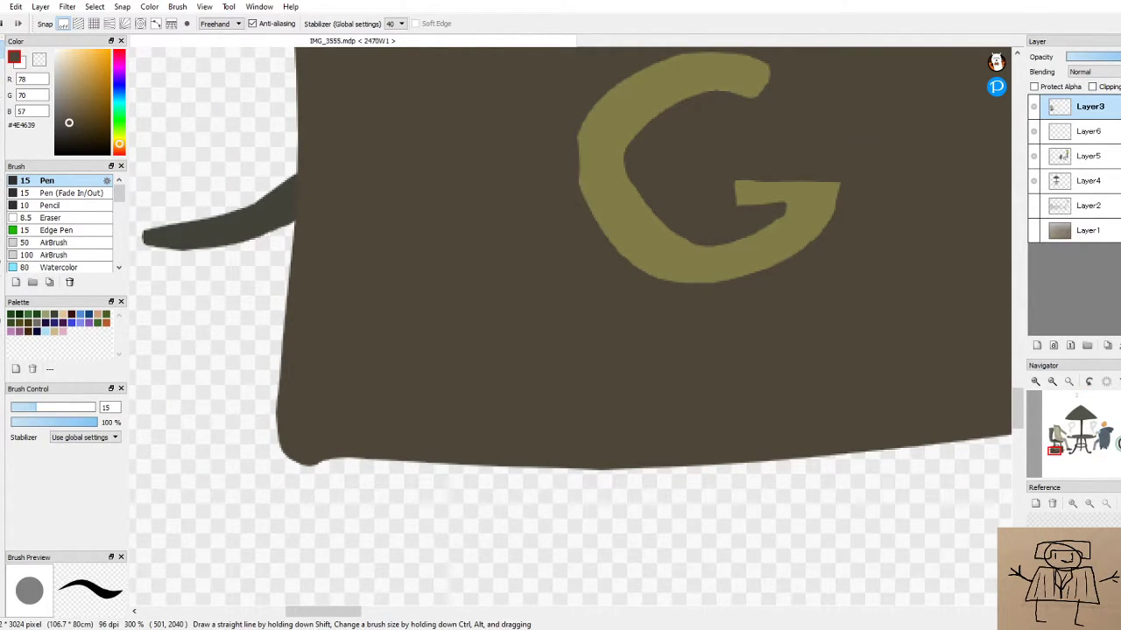
pyautogui.scroll(-3, 570, 325)
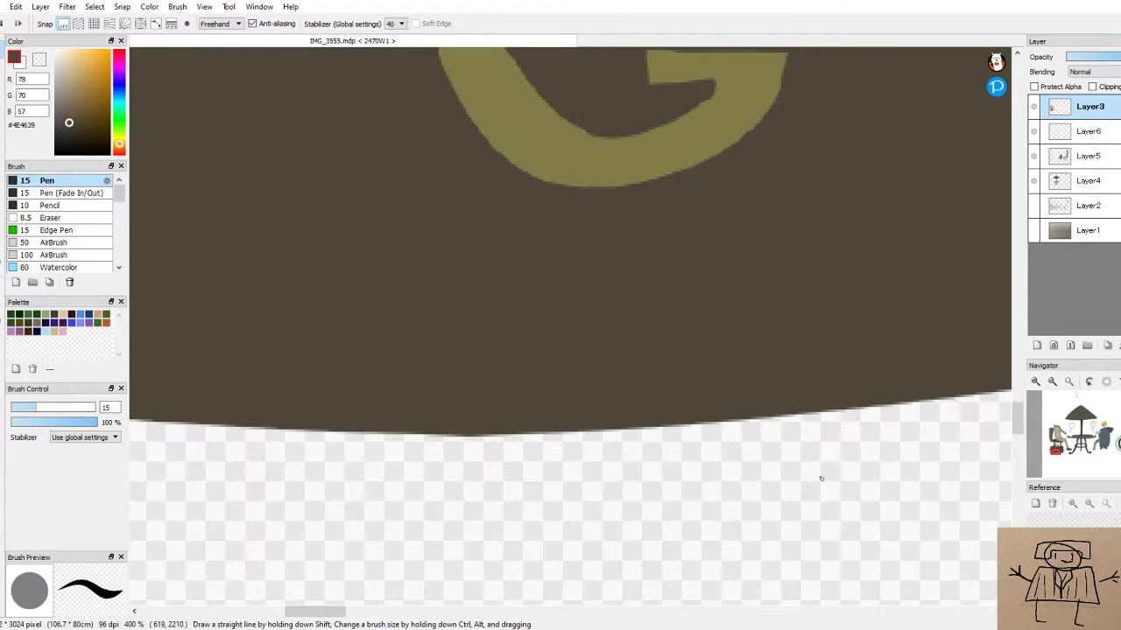
pyautogui.scroll(-2, 511, 260)
pyautogui.scroll(-5, 511, 259)
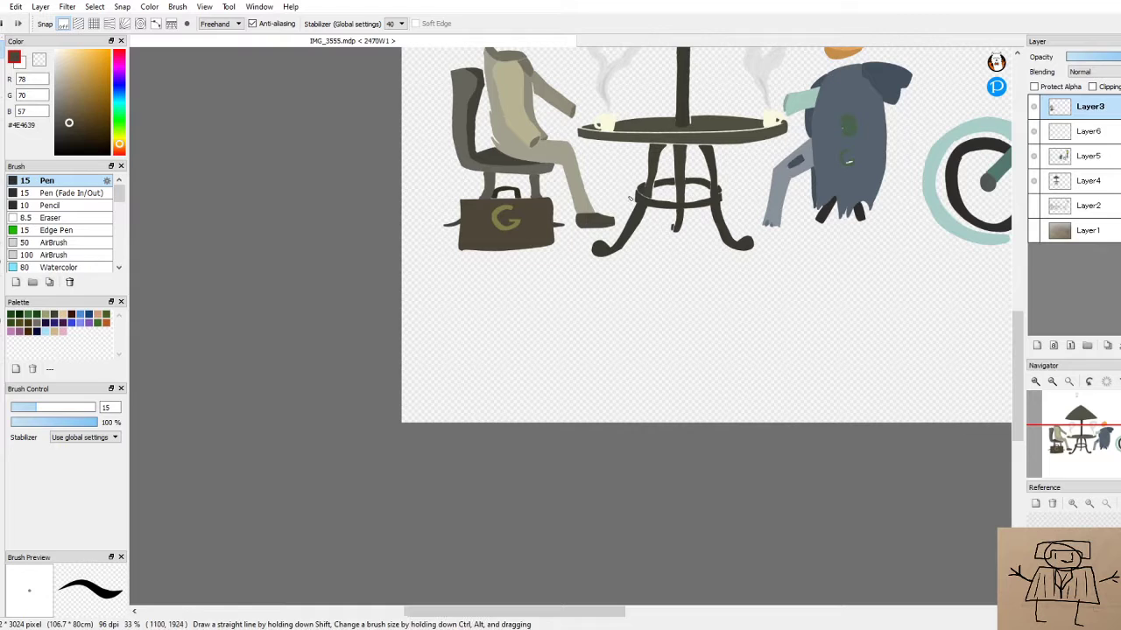
pyautogui.scroll(6, 464, 219)
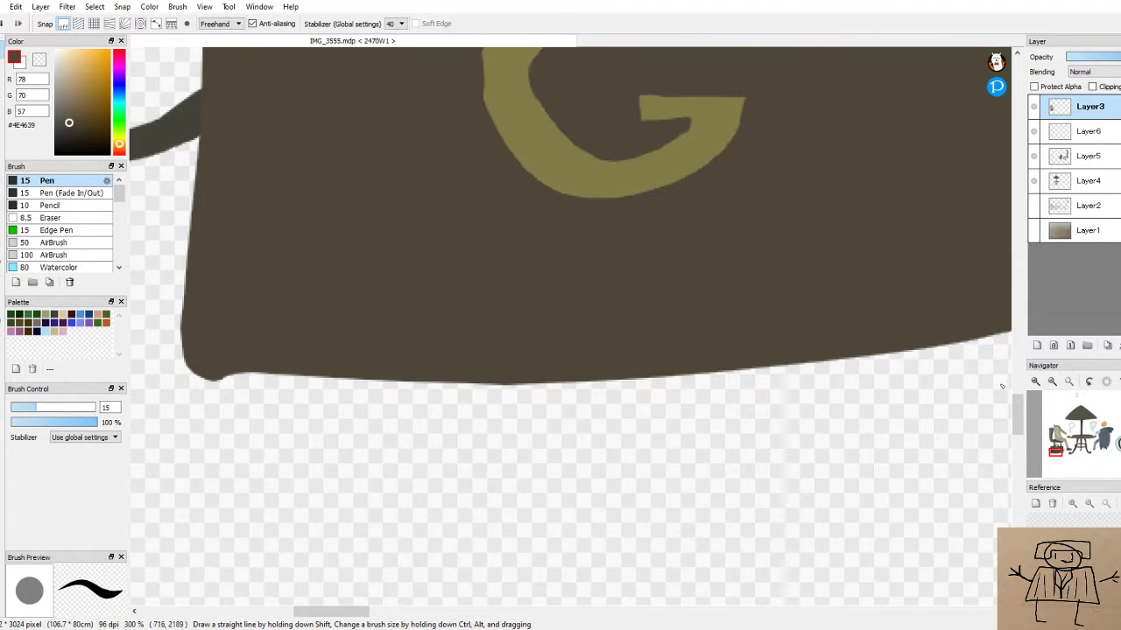
# Sample the handle's dark colour #302F22 and fill the white gap between the handle's left end and the briefcase
pyautogui.moveTo(1023, 416); pyautogui.dragTo(1014, 381)
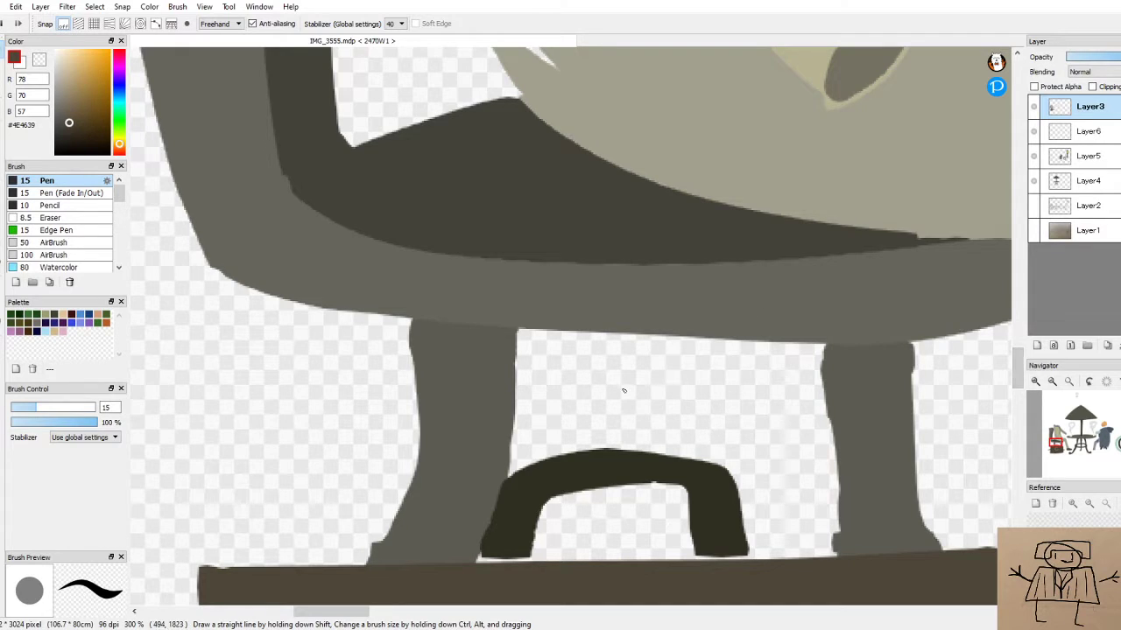
pyautogui.scroll(2, 610, 412)
pyautogui.keyDown('alt'); pyautogui.click(634, 500); pyautogui.keyUp('alt')
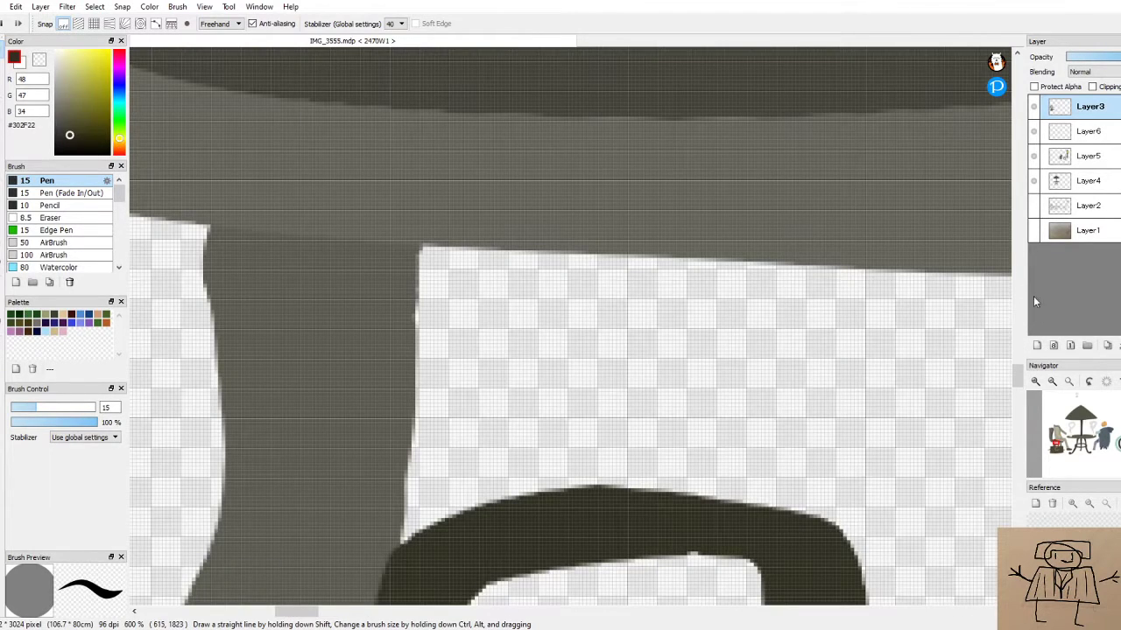
pyautogui.moveTo(1017, 376); pyautogui.dragTo(1023, 398)
pyautogui.scroll(4, 370, 254)
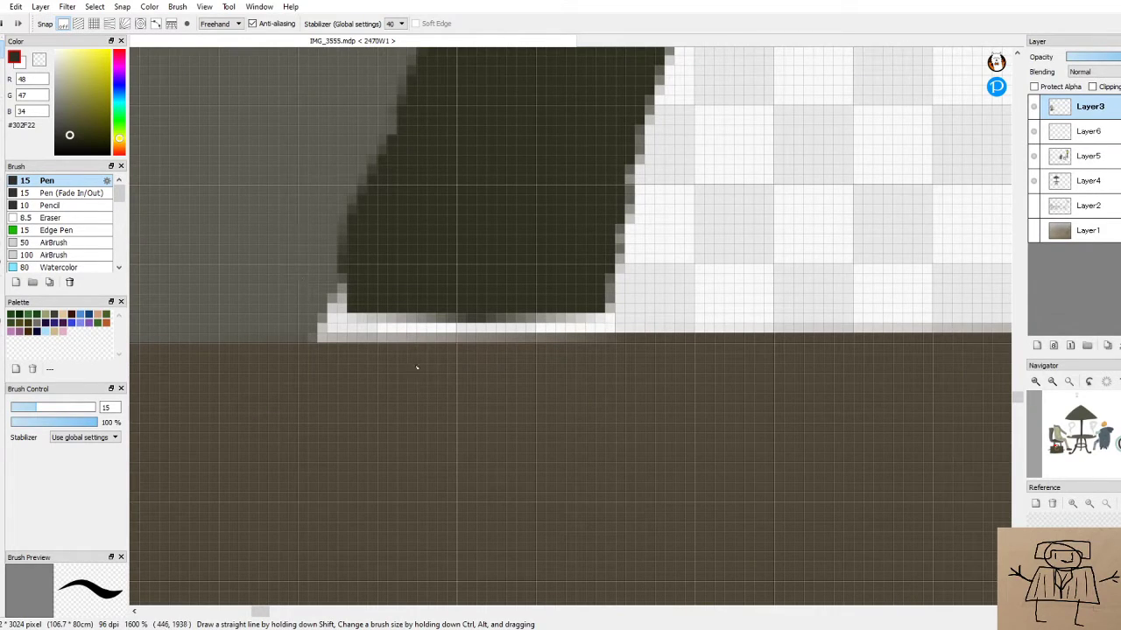
pyautogui.moveTo(354, 286)
pyautogui.mouseDown()
pyautogui.moveTo(334, 304)
pyautogui.moveTo(342, 317)
pyautogui.moveTo(398, 335)
pyautogui.moveTo(592, 322)
pyautogui.moveTo(577, 325)
pyautogui.mouseUp()
pyautogui.moveTo(442, 324); pyautogui.dragTo(548, 325)
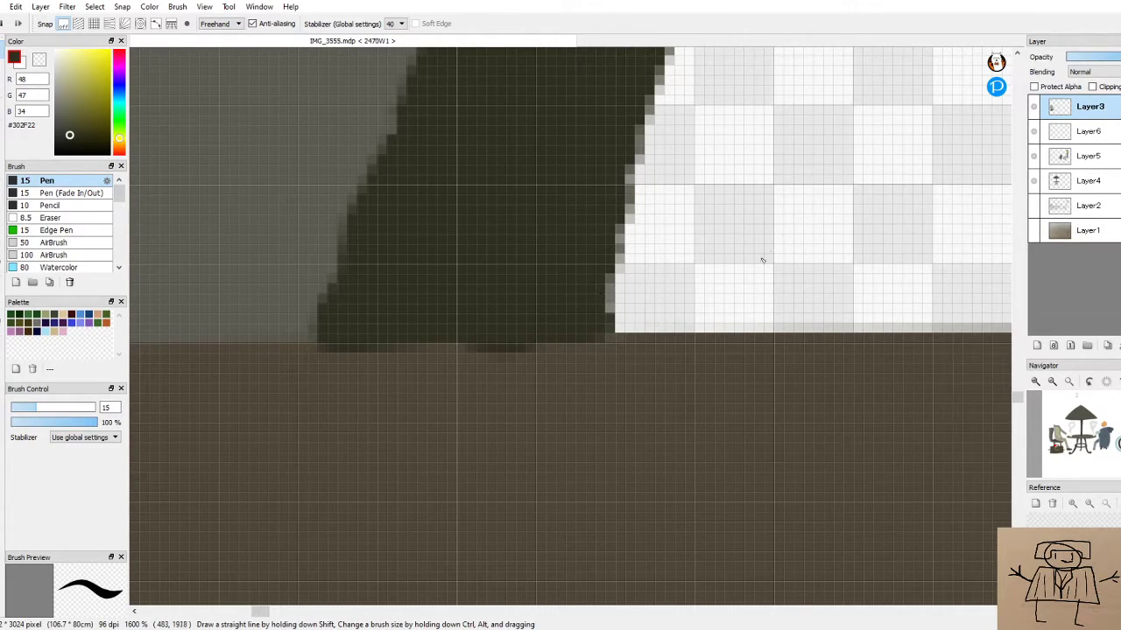
pyautogui.scroll(-4, 771, 253)
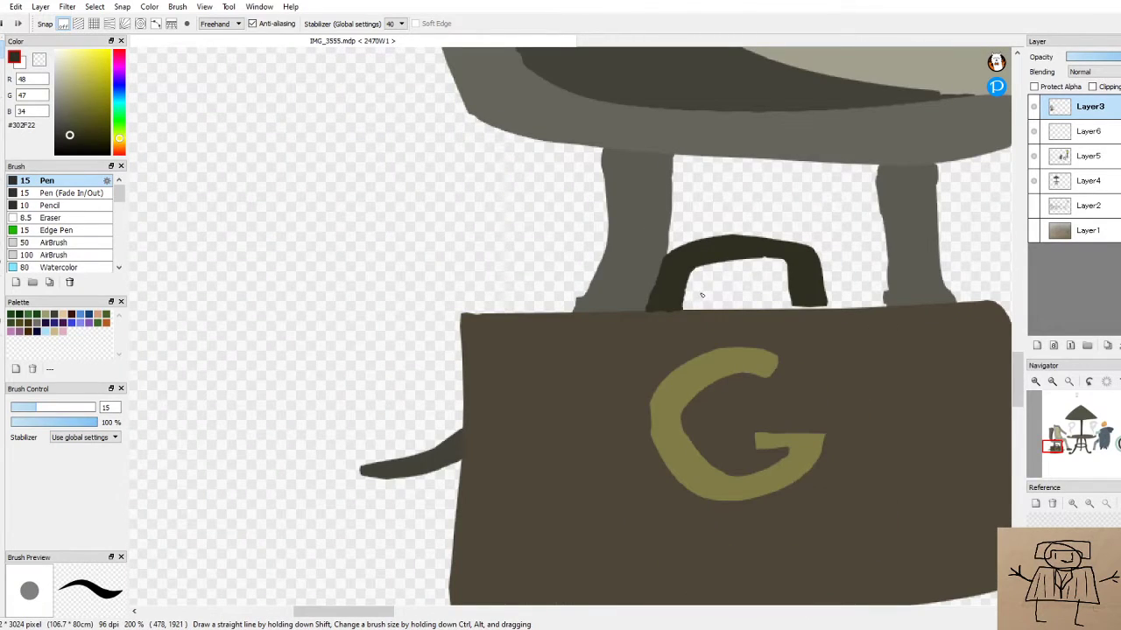
# Extend the right end of the briefcase handle down to the briefcase's top edge in #302F22
pyautogui.scroll(5, 786, 308)
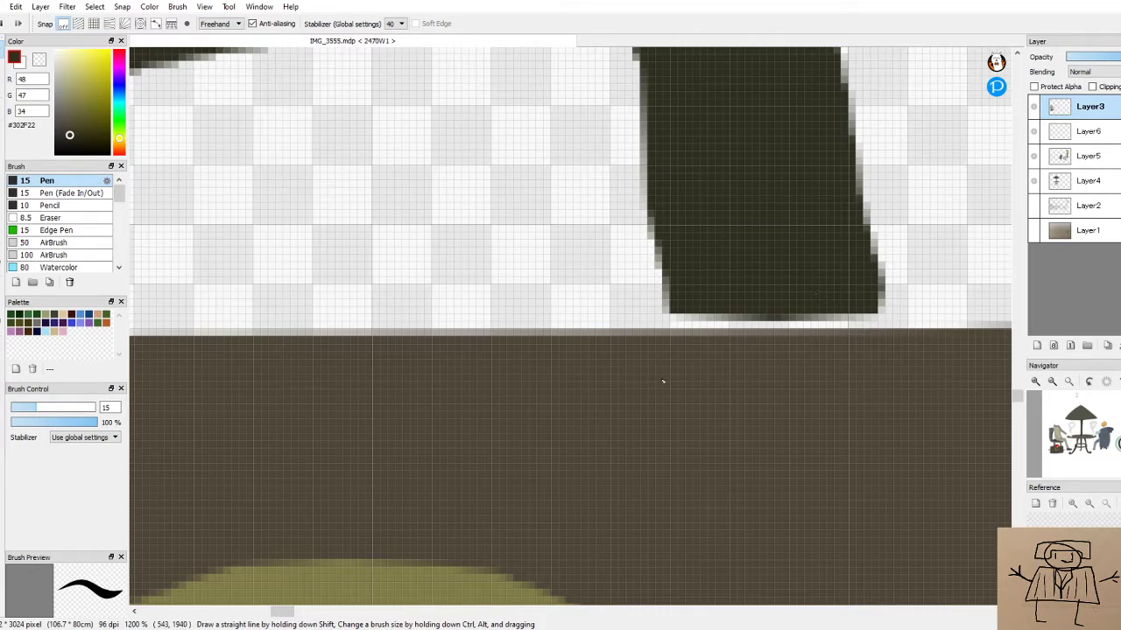
pyautogui.moveTo(688, 315)
pyautogui.mouseDown()
pyautogui.moveTo(813, 321)
pyautogui.moveTo(763, 314)
pyautogui.moveTo(842, 309)
pyautogui.mouseUp()
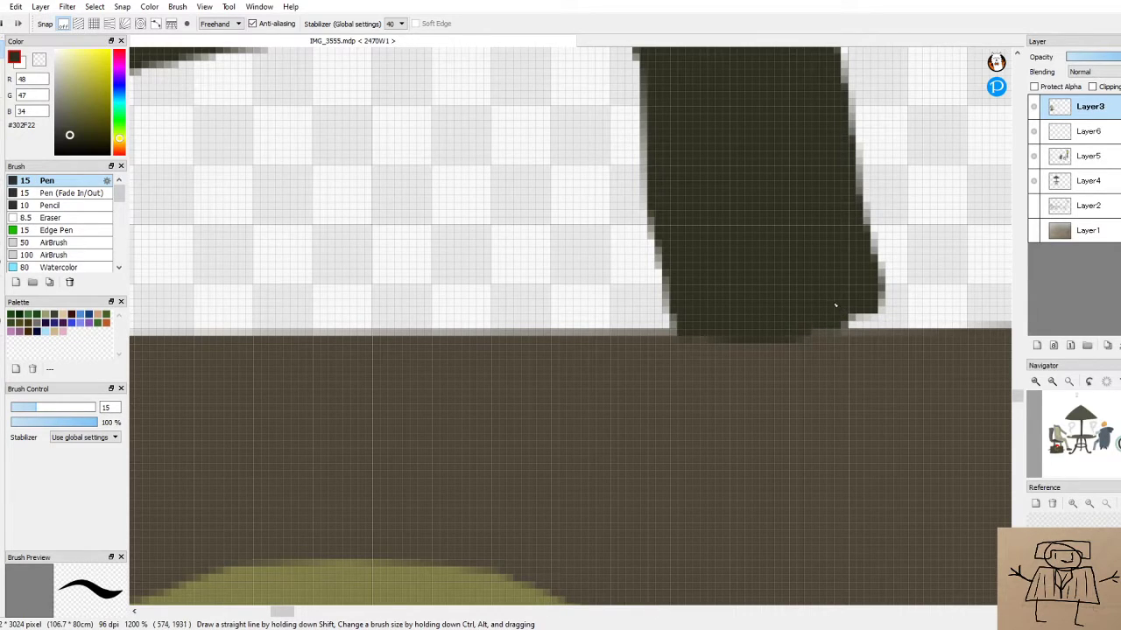
pyautogui.moveTo(794, 327); pyautogui.dragTo(868, 320)
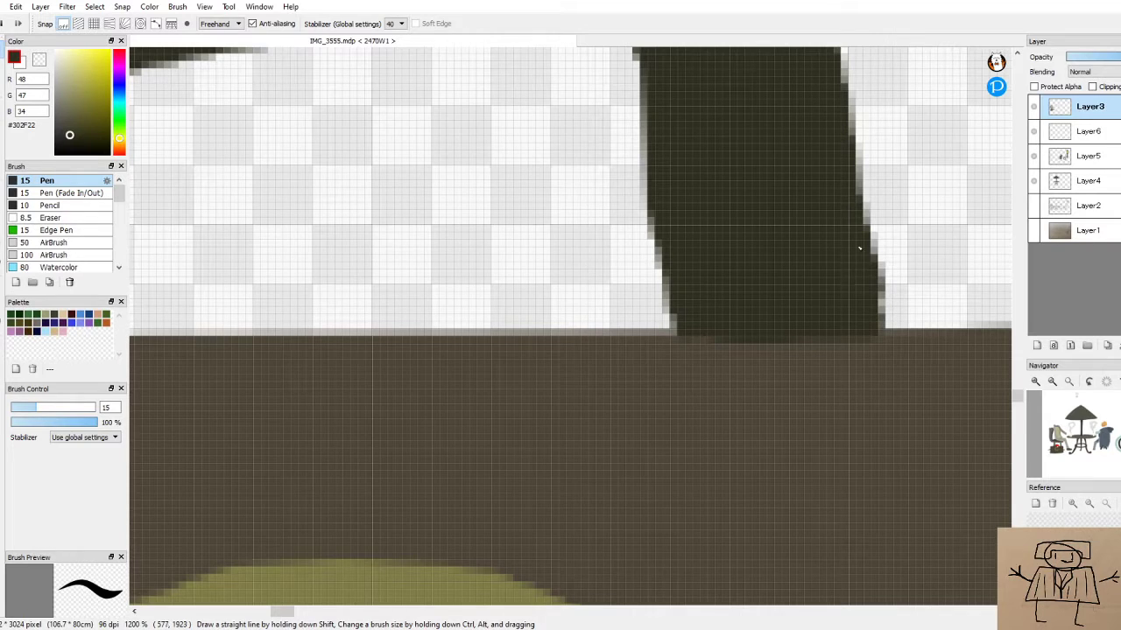
# Fill the small notch in the handle's inner upper edge with #302F22
pyautogui.scroll(-4, 859, 253)
pyautogui.scroll(5, 639, 94)
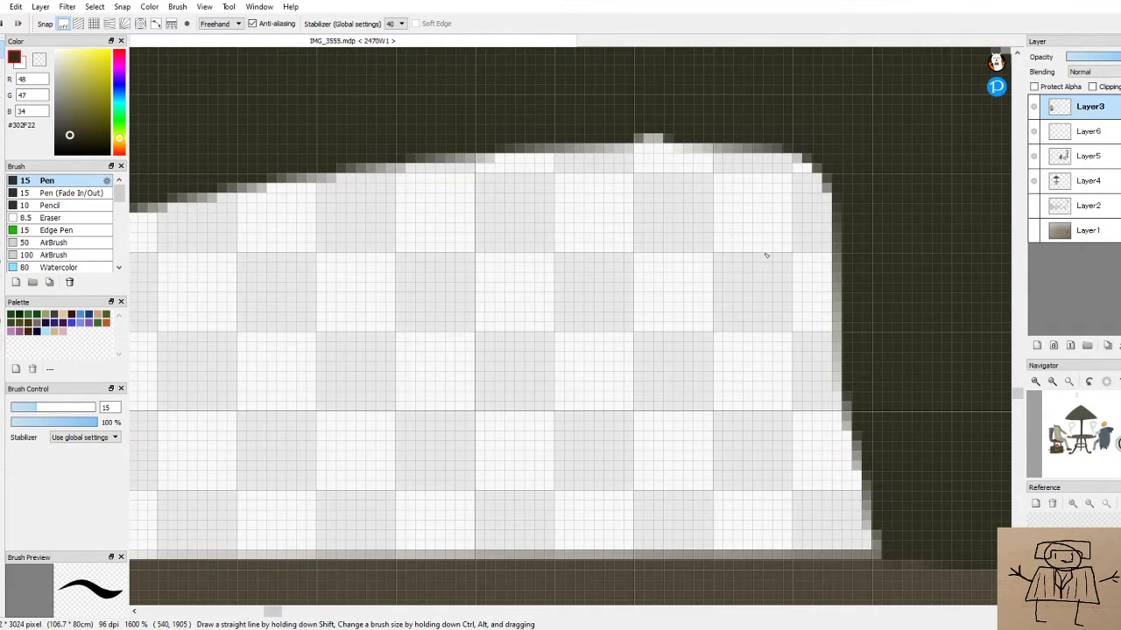
pyautogui.moveTo(626, 146)
pyautogui.mouseDown()
pyautogui.moveTo(696, 146)
pyautogui.moveTo(616, 130)
pyautogui.moveTo(656, 142)
pyautogui.moveTo(692, 133)
pyautogui.mouseUp()
pyautogui.hotkey('ctrl', 'z')
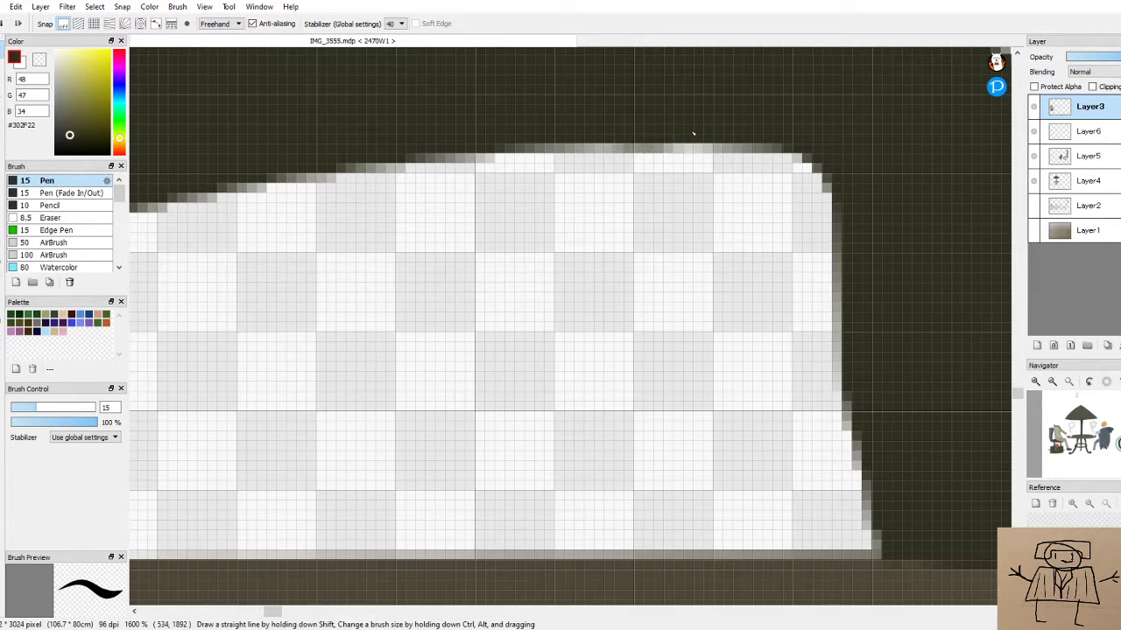
# Sample the briefcase brown #4E4639 and straighten the briefcase's top edge under the handle's left end
pyautogui.scroll(-6, 700, 140)
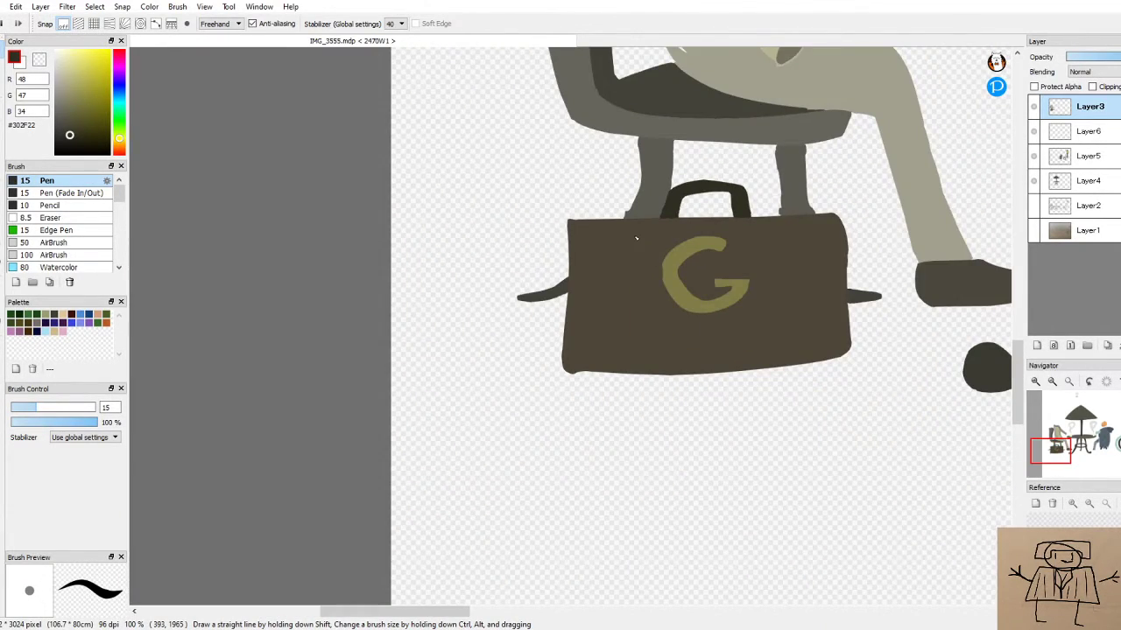
pyautogui.keyDown('alt'); pyautogui.click(637, 238); pyautogui.keyUp('alt')
pyautogui.scroll(6, 637, 238)
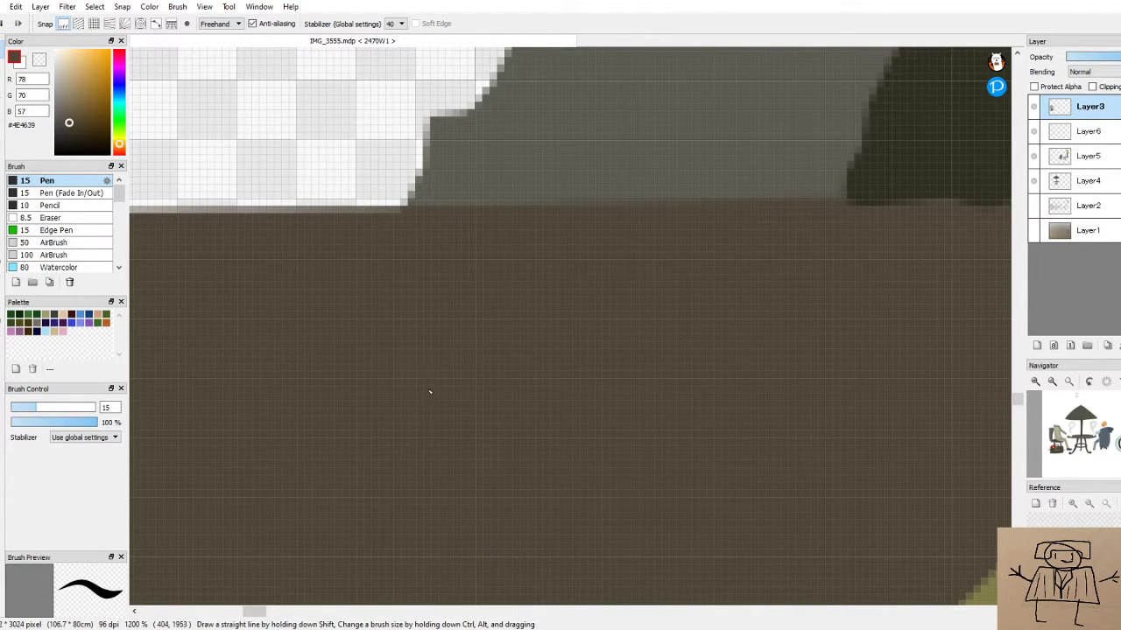
pyautogui.moveTo(253, 611); pyautogui.dragTo(269, 611)
pyautogui.moveTo(453, 209); pyautogui.dragTo(627, 208)
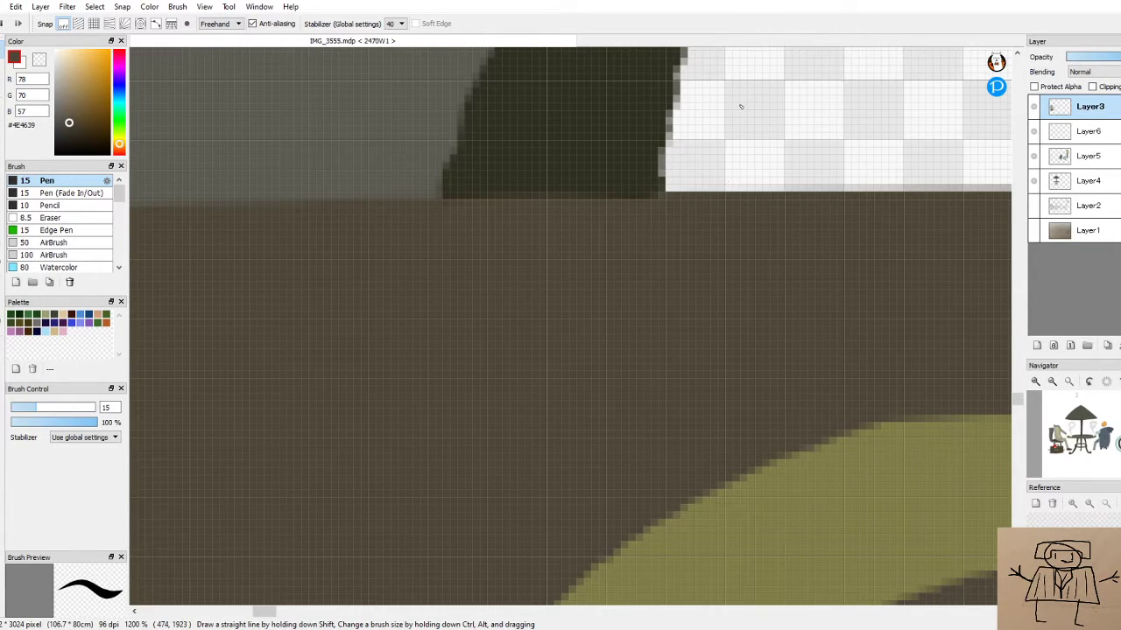
pyautogui.moveTo(507, 598); pyautogui.dragTo(508, 601)
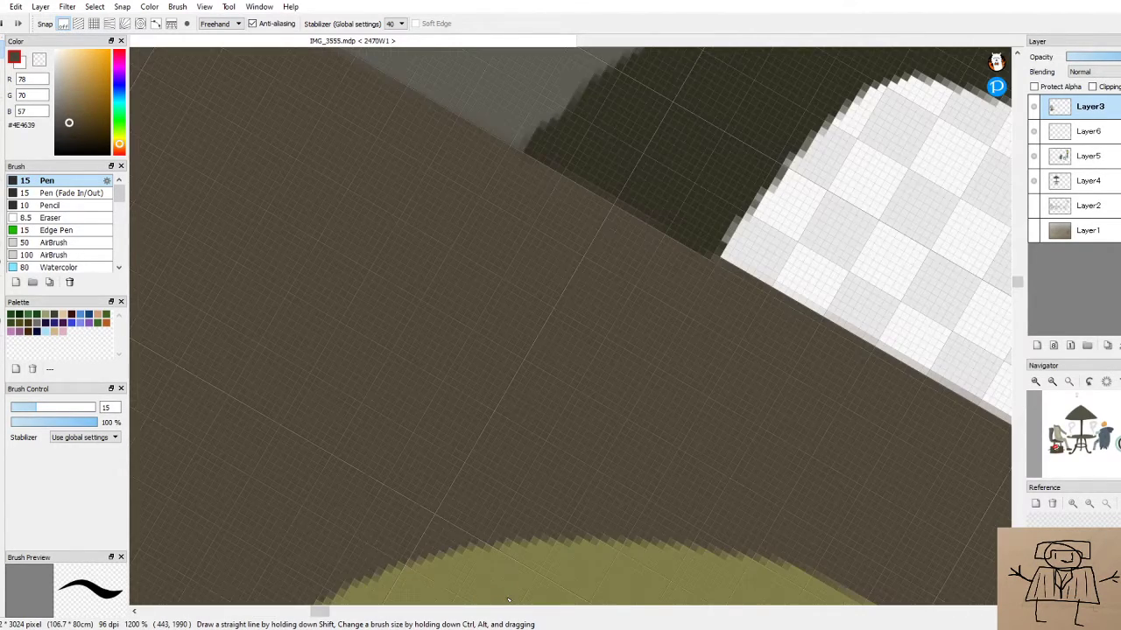
pyautogui.press('Home')
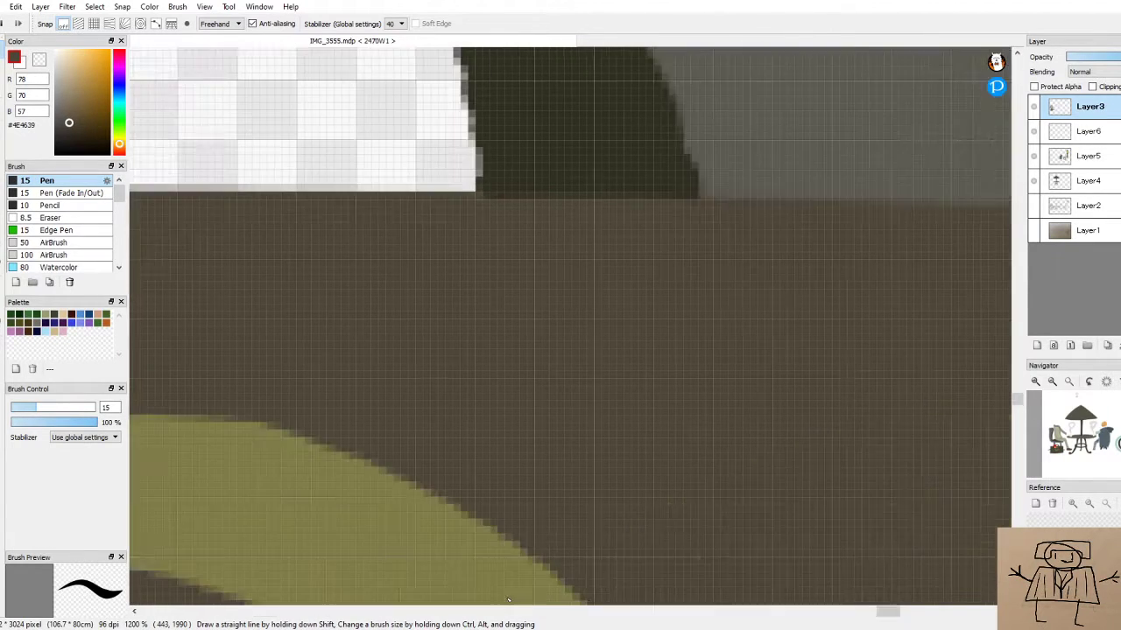
pyautogui.press('h')
pyautogui.press('h')
pyautogui.press('h')
pyautogui.press('h')
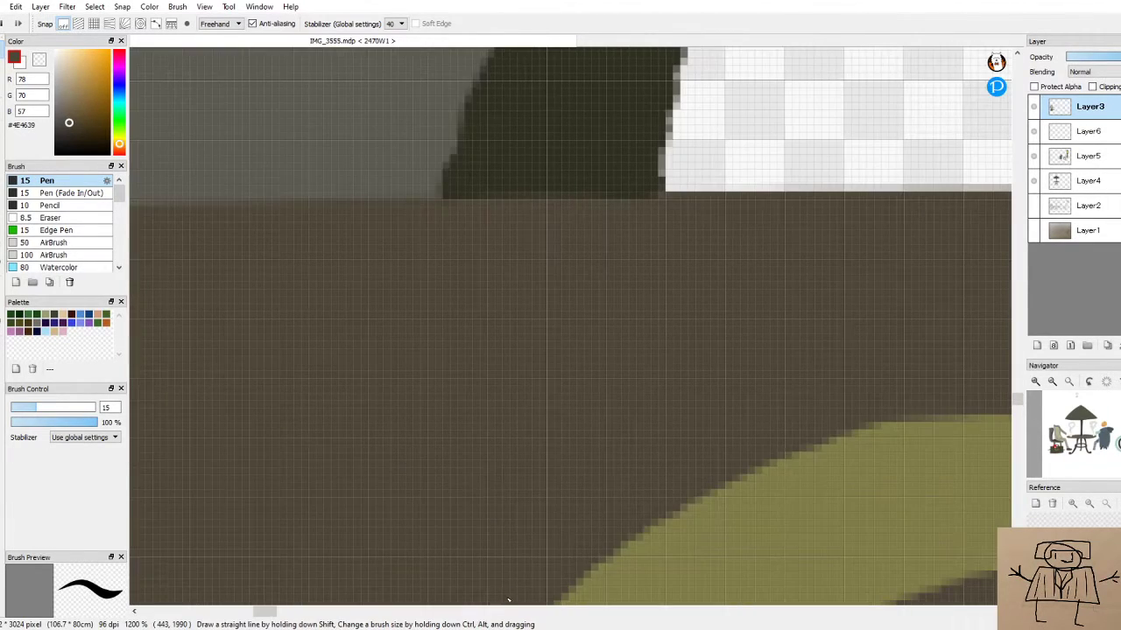
# Erase the small protruding step at the foot of the chair's left leg with a size 10 eraser
pyautogui.scroll(-3, 508, 600)
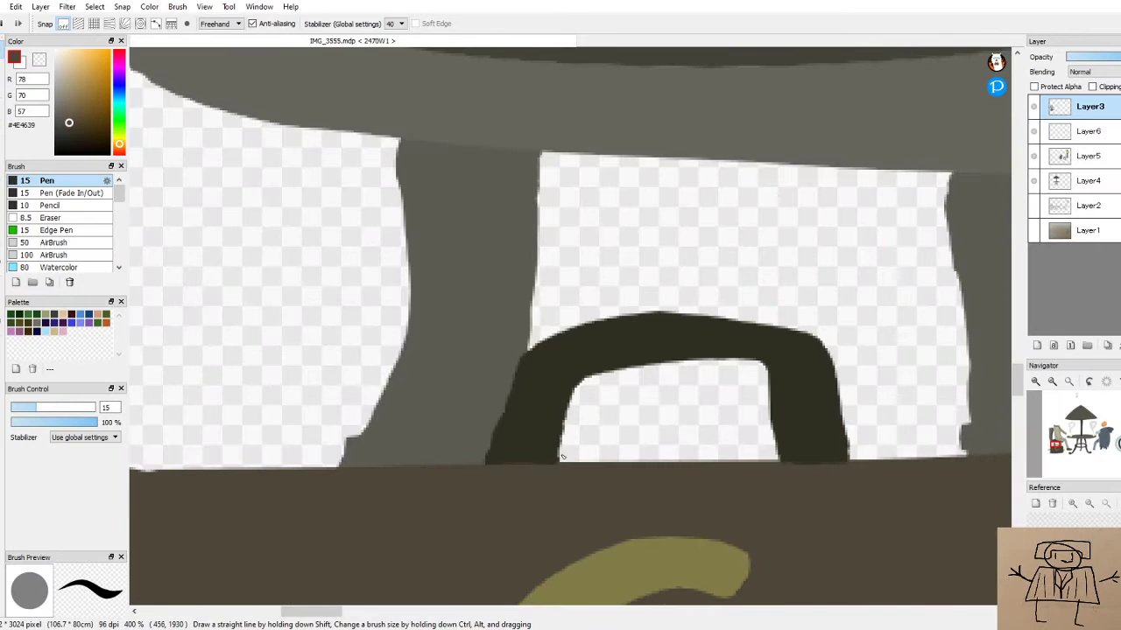
pyautogui.scroll(3, 918, 523)
pyautogui.scroll(-6, 834, 533)
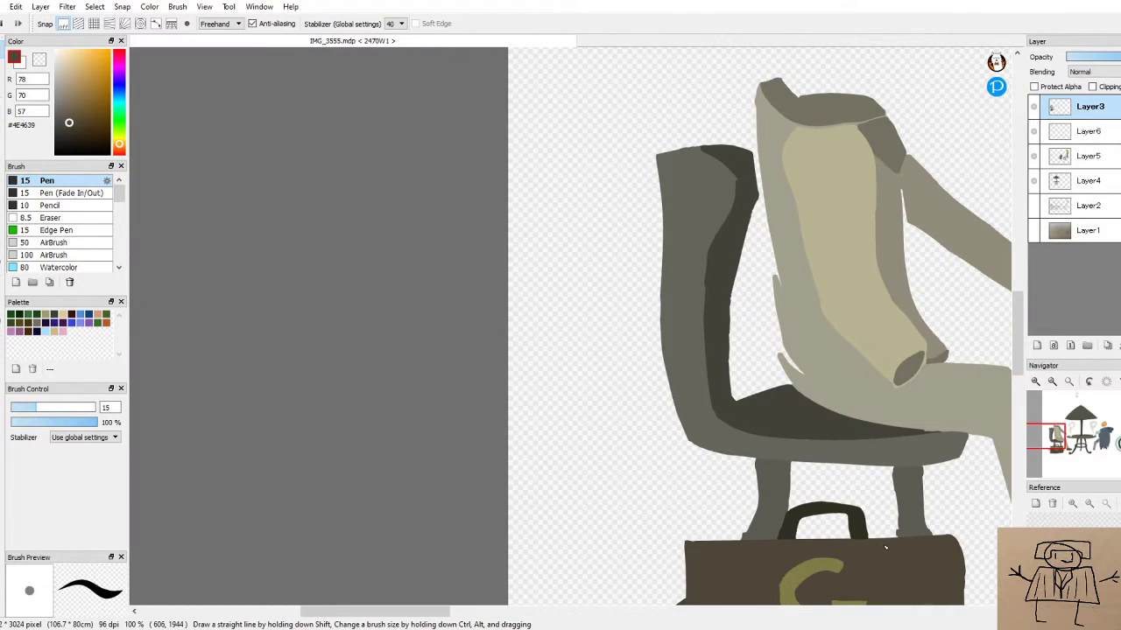
pyautogui.scroll(2, 885, 548)
pyautogui.scroll(-3, 883, 546)
pyautogui.scroll(3, 872, 550)
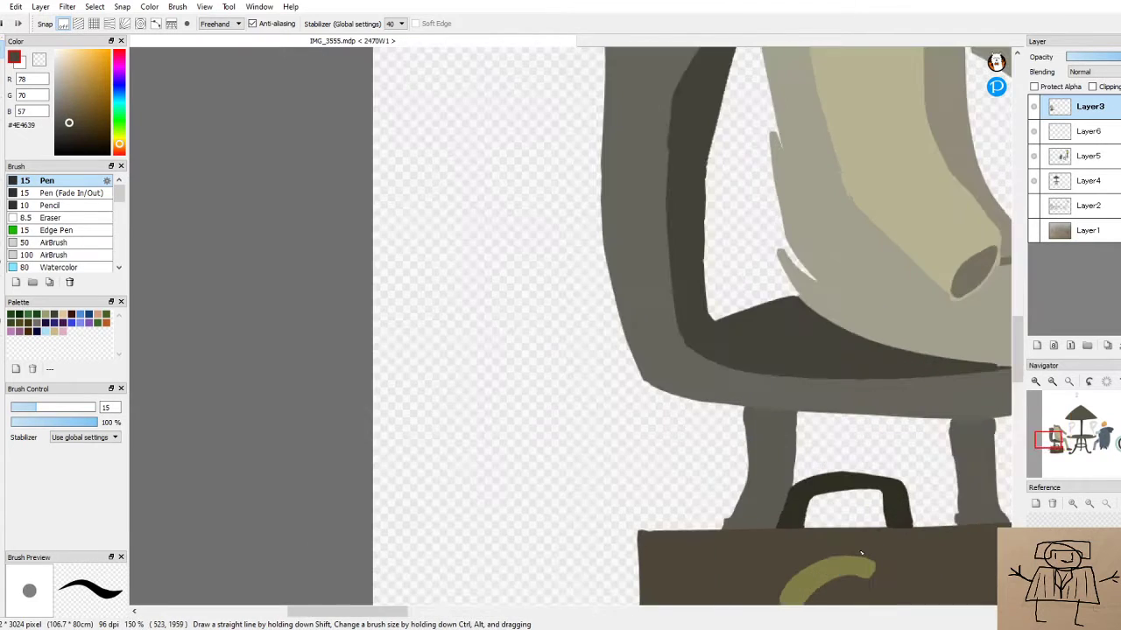
pyautogui.scroll(4, 775, 531)
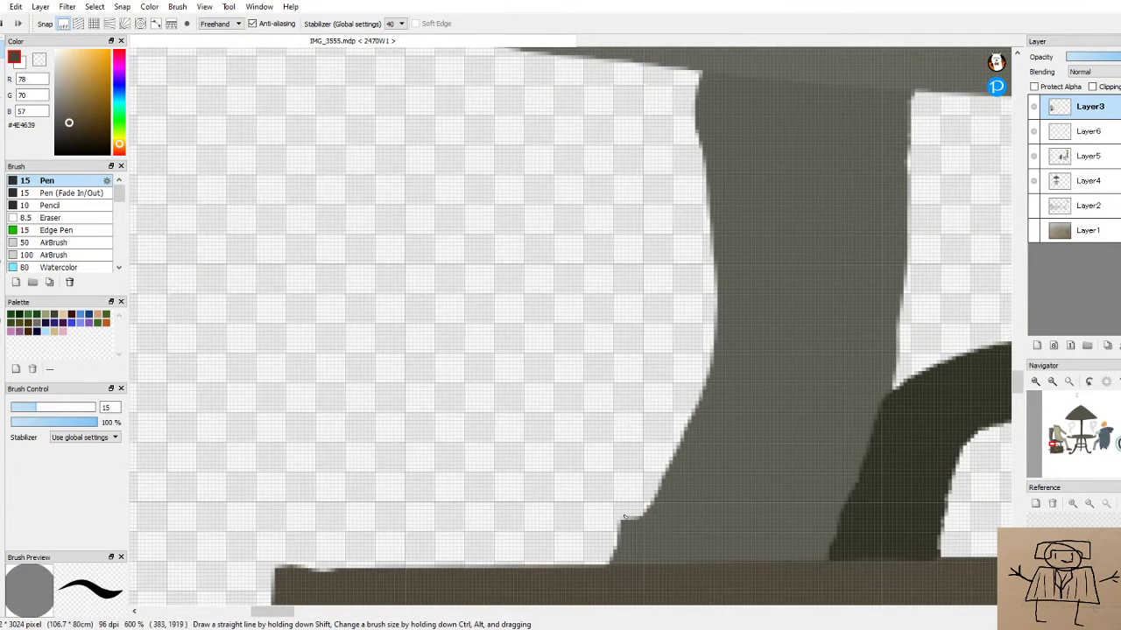
pyautogui.press('[')
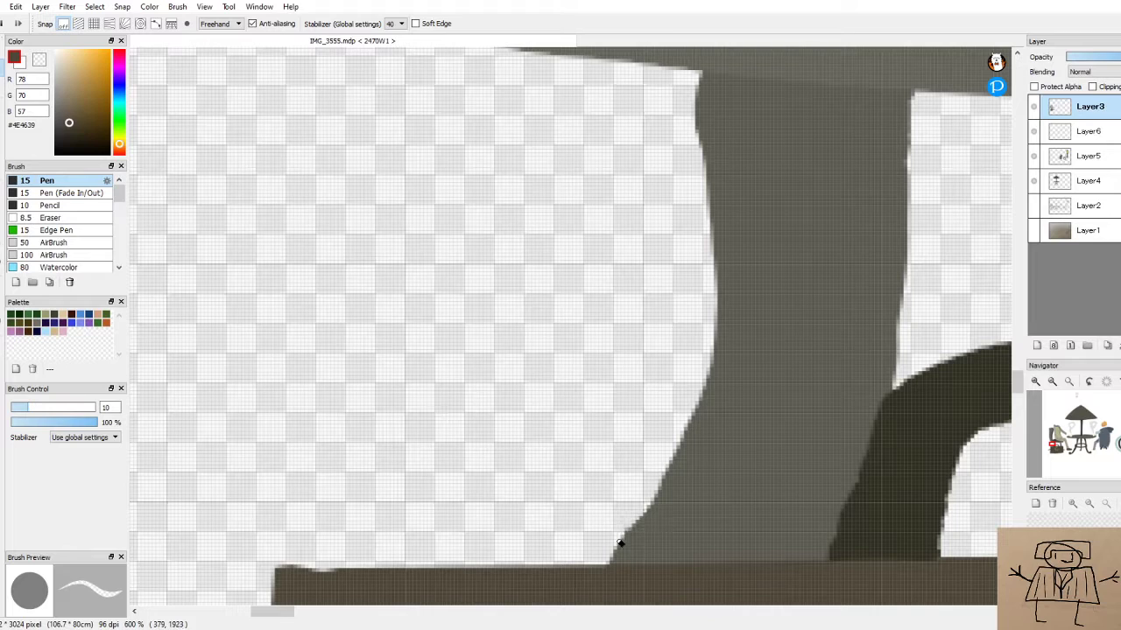
pyautogui.scroll(-4, 783, 458)
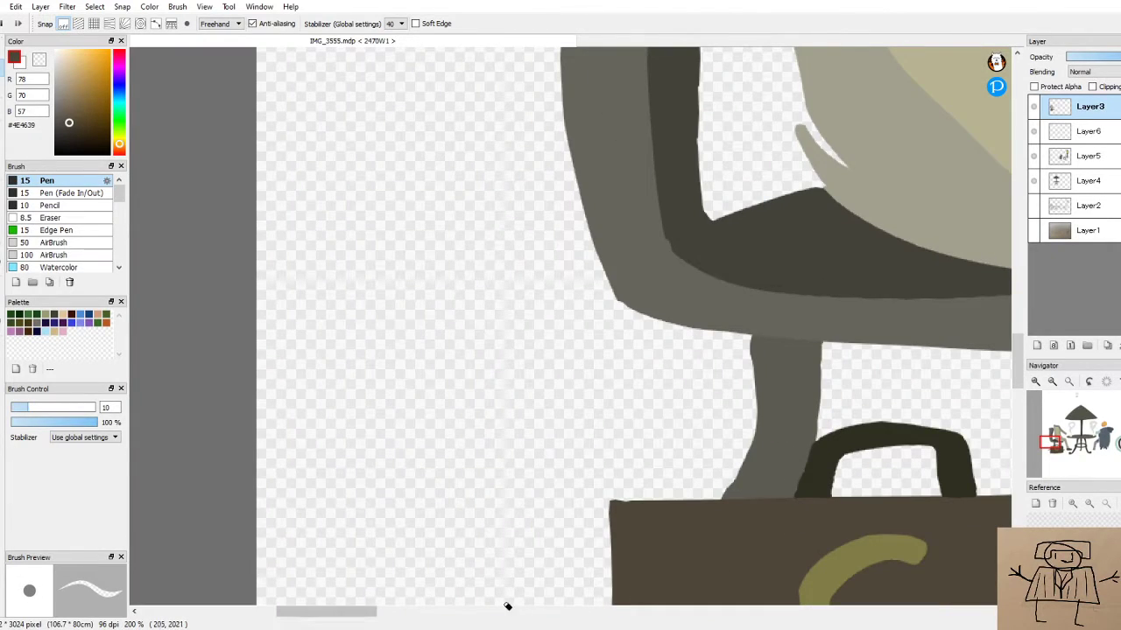
# Erase the bumps at the foot of the chair's right leg, just above the briefcase
pyautogui.moveTo(365, 612); pyautogui.dragTo(403, 612)
pyautogui.scroll(2, 546, 513)
pyautogui.moveTo(493, 435)
pyautogui.mouseDown()
pyautogui.moveTo(512, 441)
pyautogui.moveTo(506, 465)
pyautogui.moveTo(517, 469)
pyautogui.moveTo(604, 459)
pyautogui.moveTo(505, 458)
pyautogui.mouseUp()
pyautogui.hotkey('ctrl', 'z')
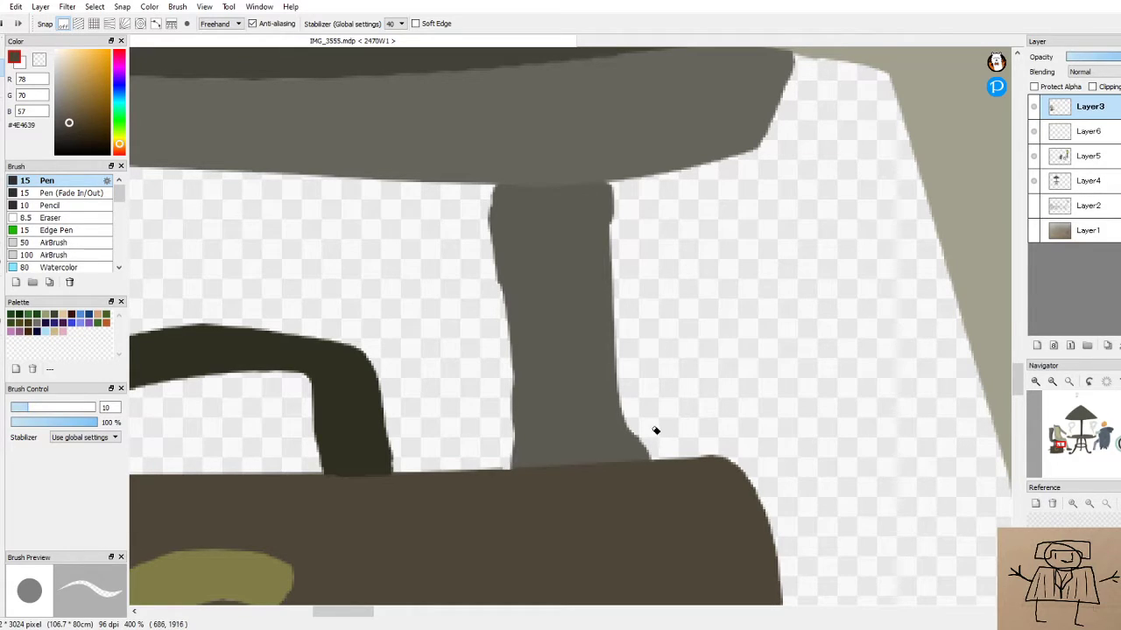
# Sample the chair leg grey #5D5B52 and smooth the flare at the right leg's foot with the size 15 Pen
pyautogui.scroll(-4, 656, 431)
pyautogui.scroll(1, 624, 442)
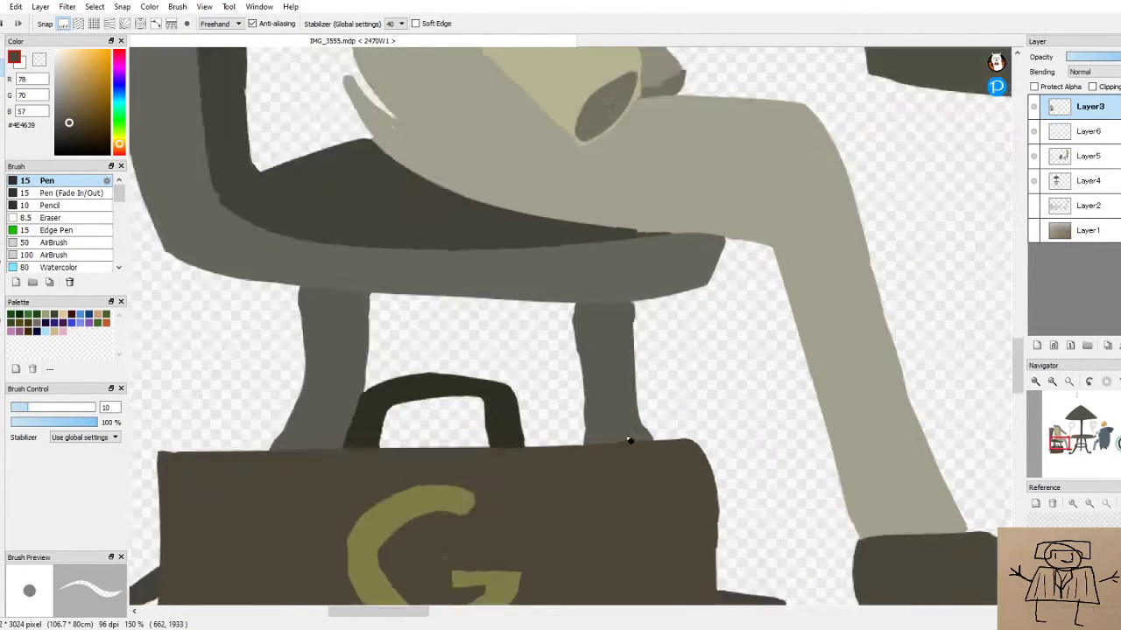
pyautogui.scroll(3, 629, 443)
pyautogui.keyDown('alt'); pyautogui.click(628, 415); pyautogui.keyUp('alt')
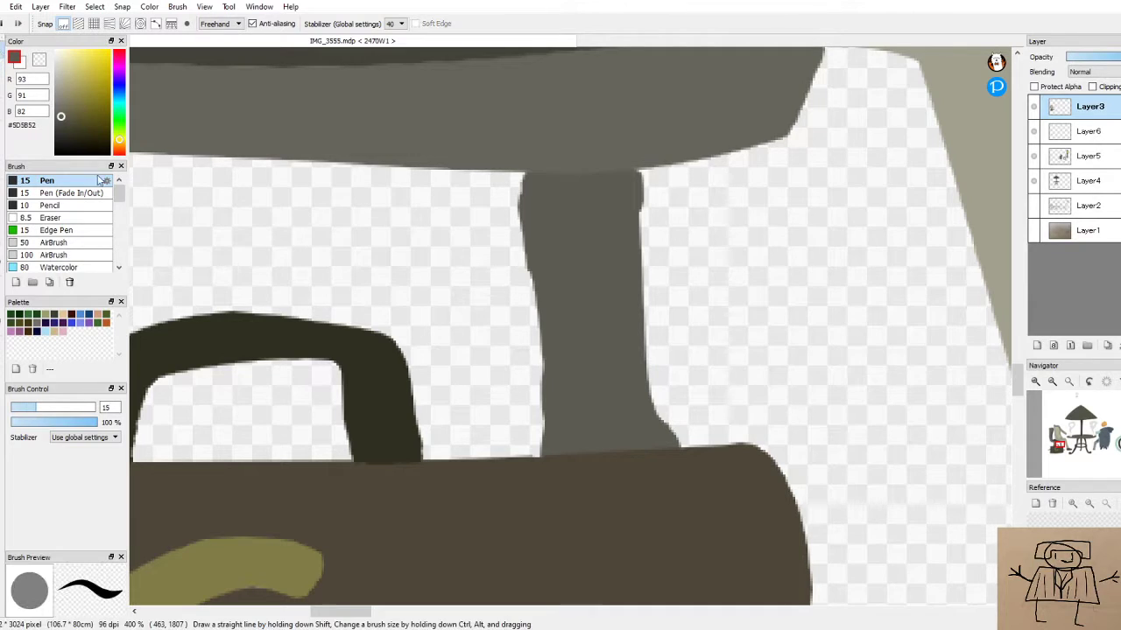
pyautogui.scroll(2, 342, 333)
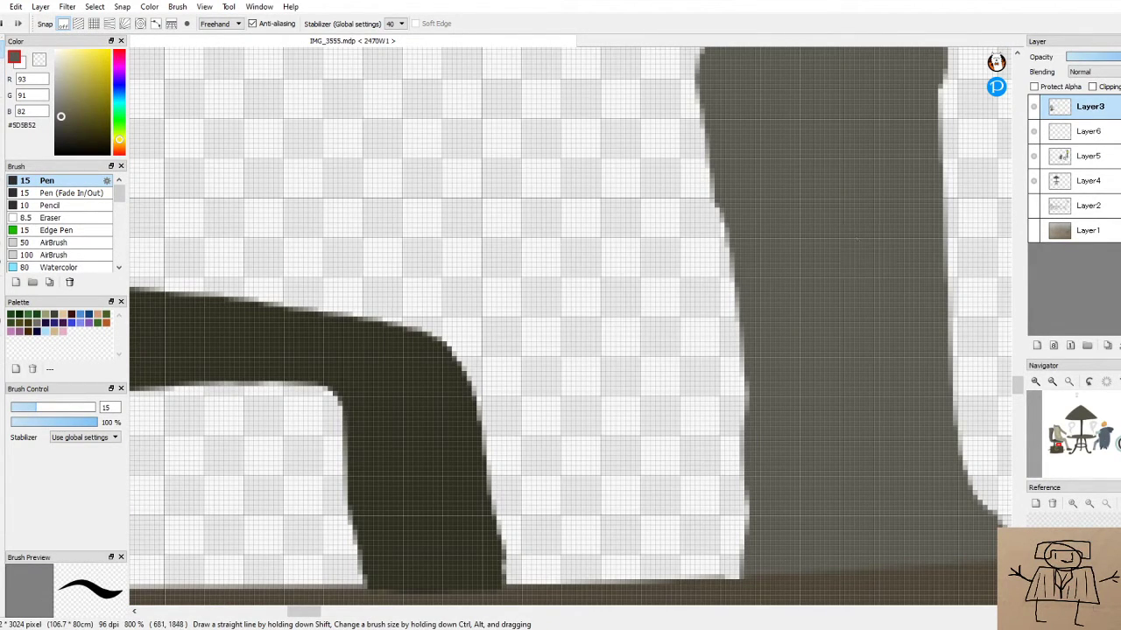
pyautogui.moveTo(299, 610); pyautogui.dragTo(313, 610)
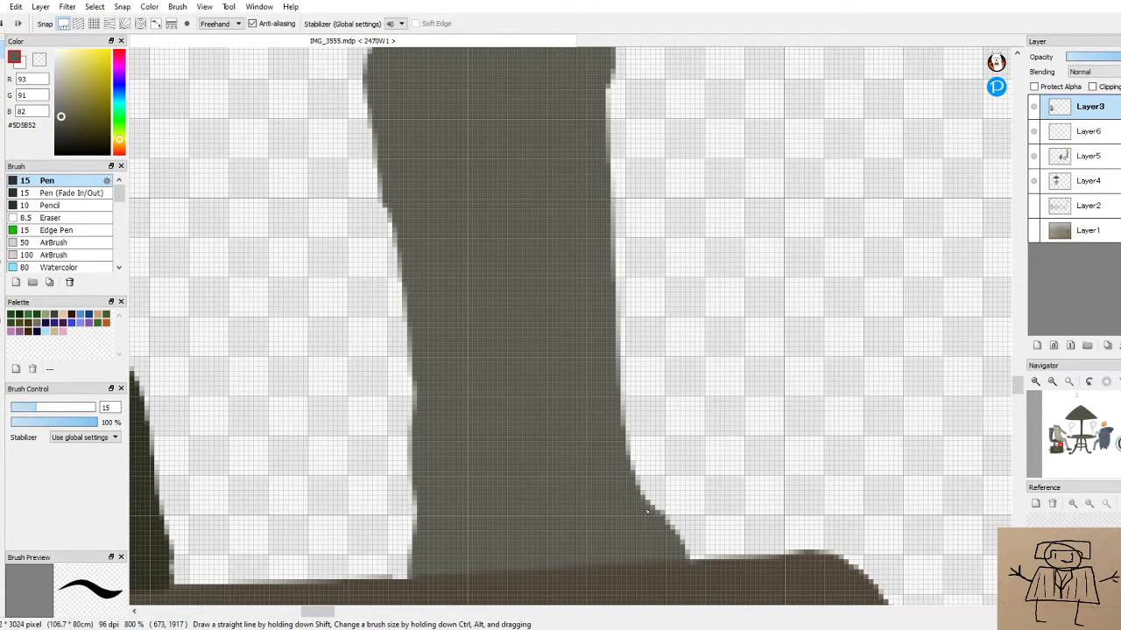
pyautogui.moveTo(684, 549); pyautogui.dragTo(667, 531)
pyautogui.scroll(-7, 713, 473)
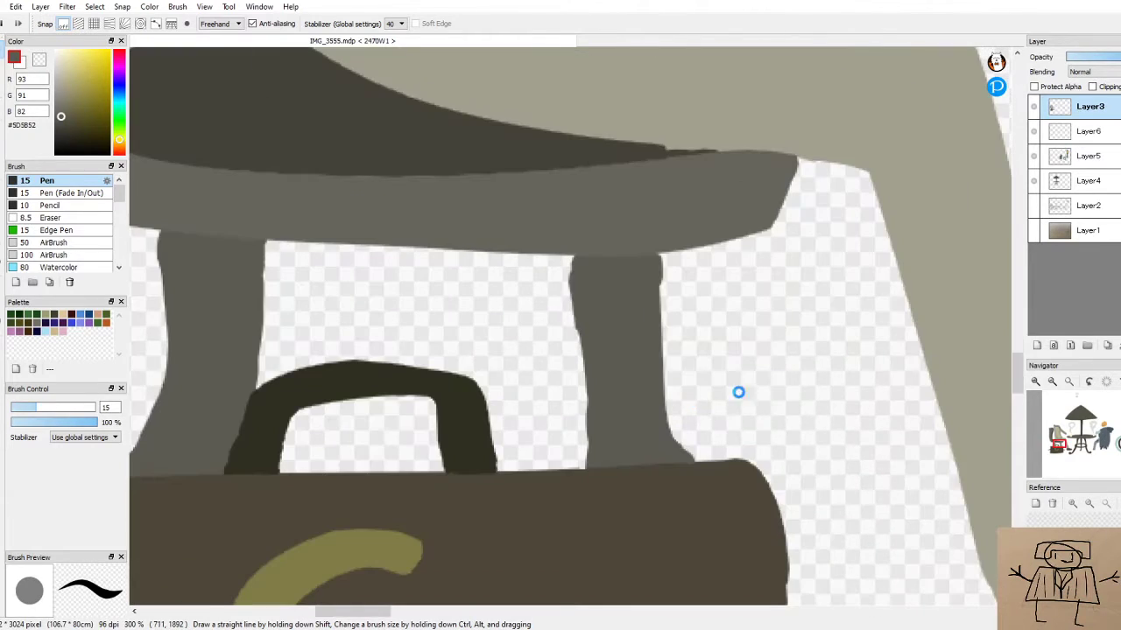
# Smooth the outer edge of the chair's right leg from the seat down to the briefcase with #5D5B52
pyautogui.scroll(4, 611, 413)
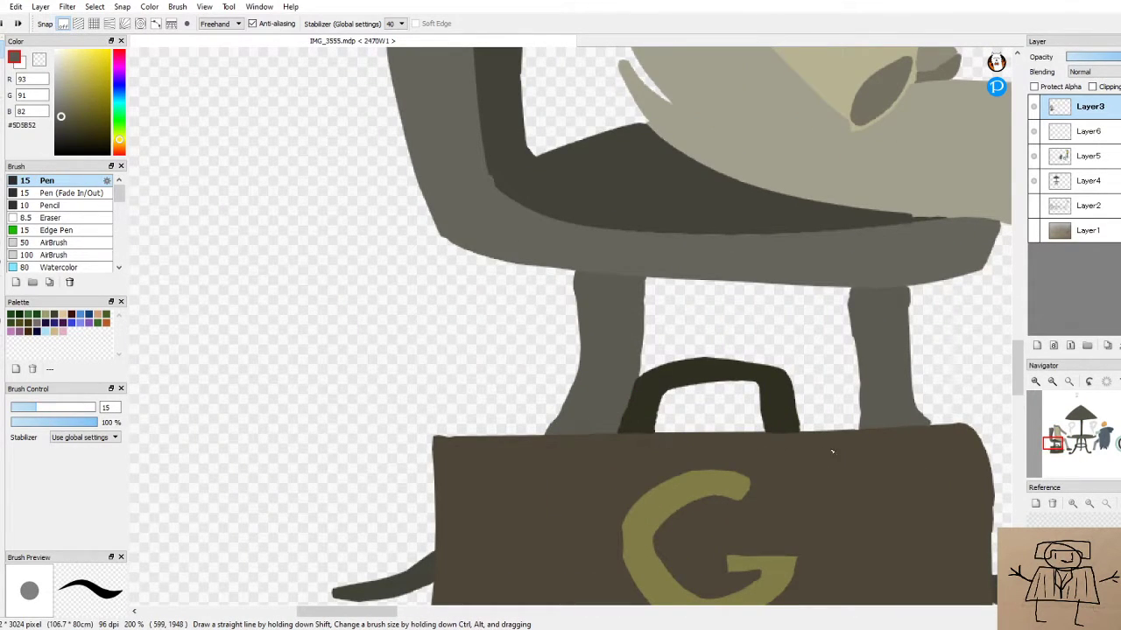
pyautogui.scroll(-3, 824, 451)
pyautogui.scroll(8, 912, 472)
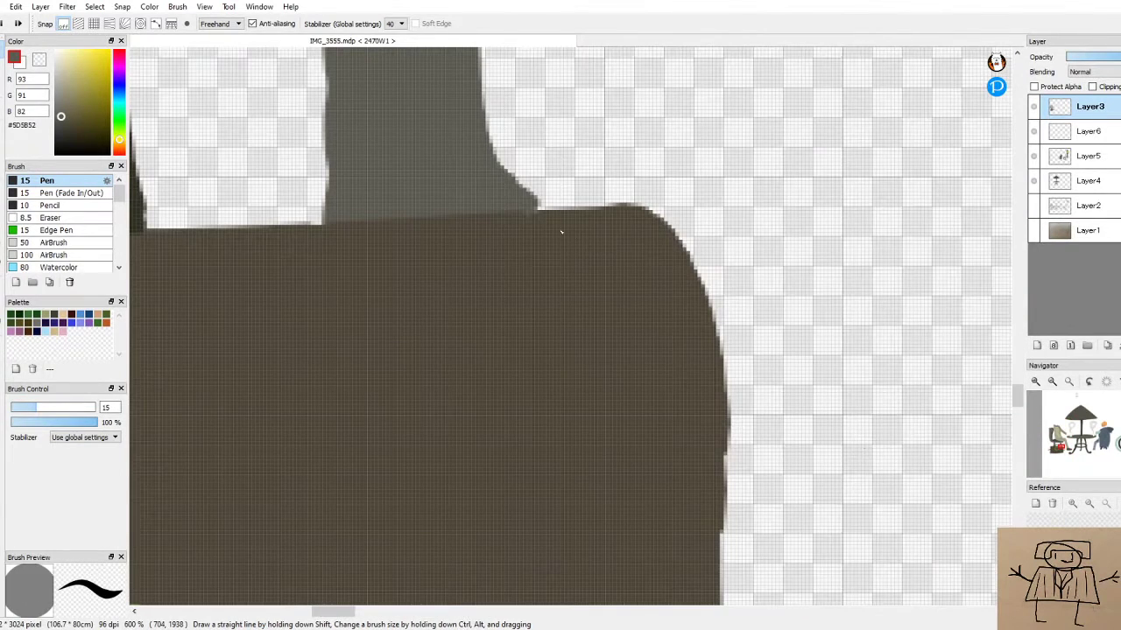
pyautogui.scroll(-9, 595, 254)
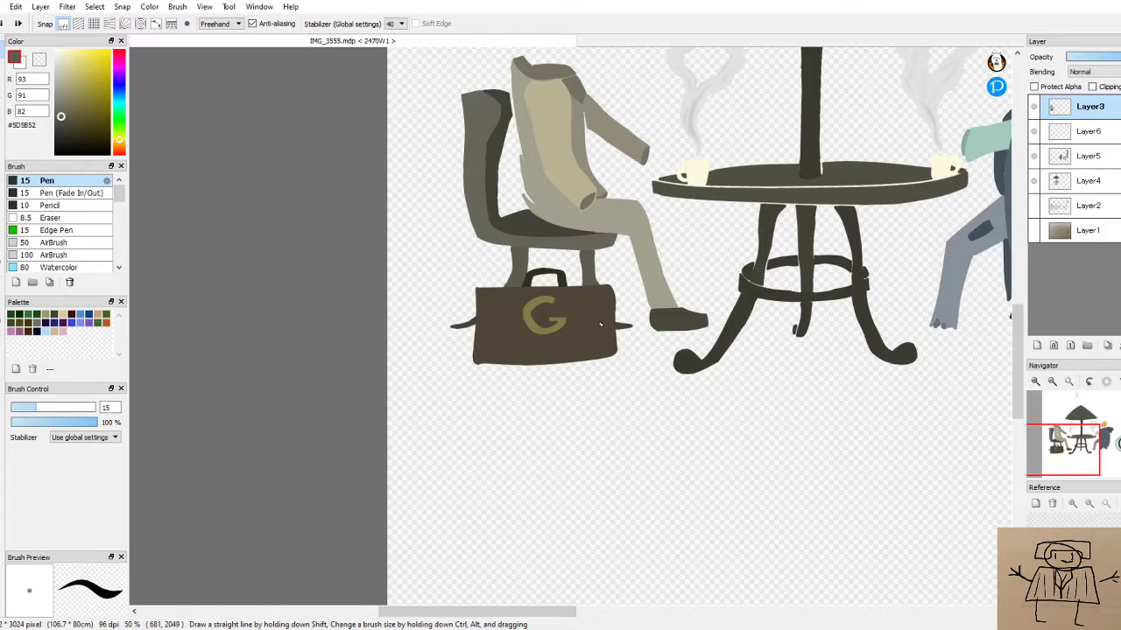
pyautogui.scroll(3, 600, 324)
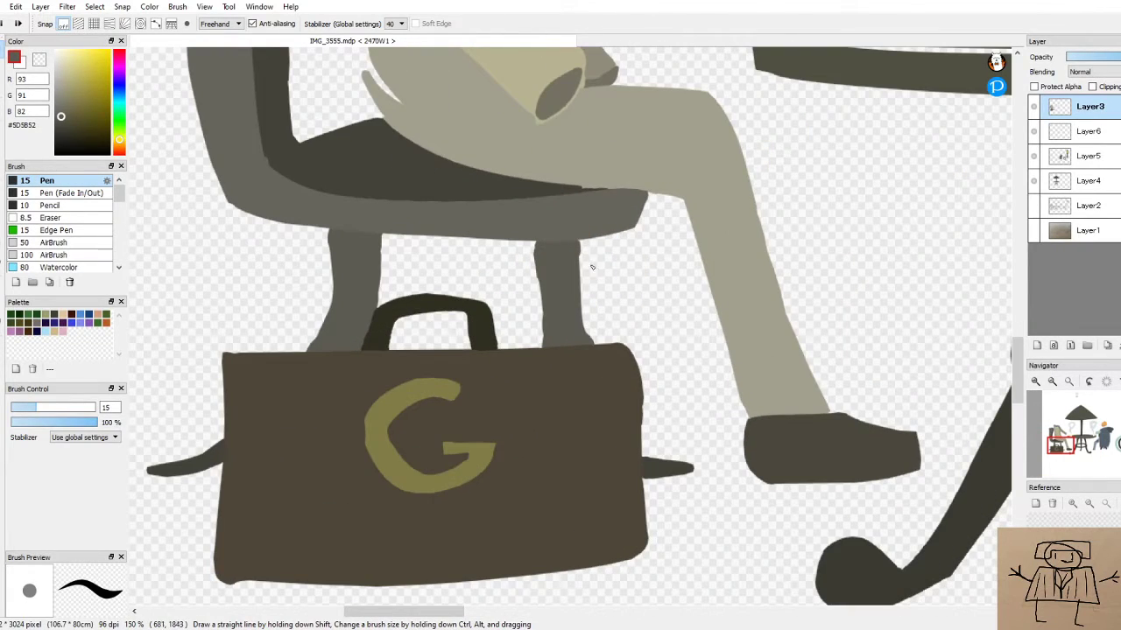
pyautogui.scroll(1, 592, 267)
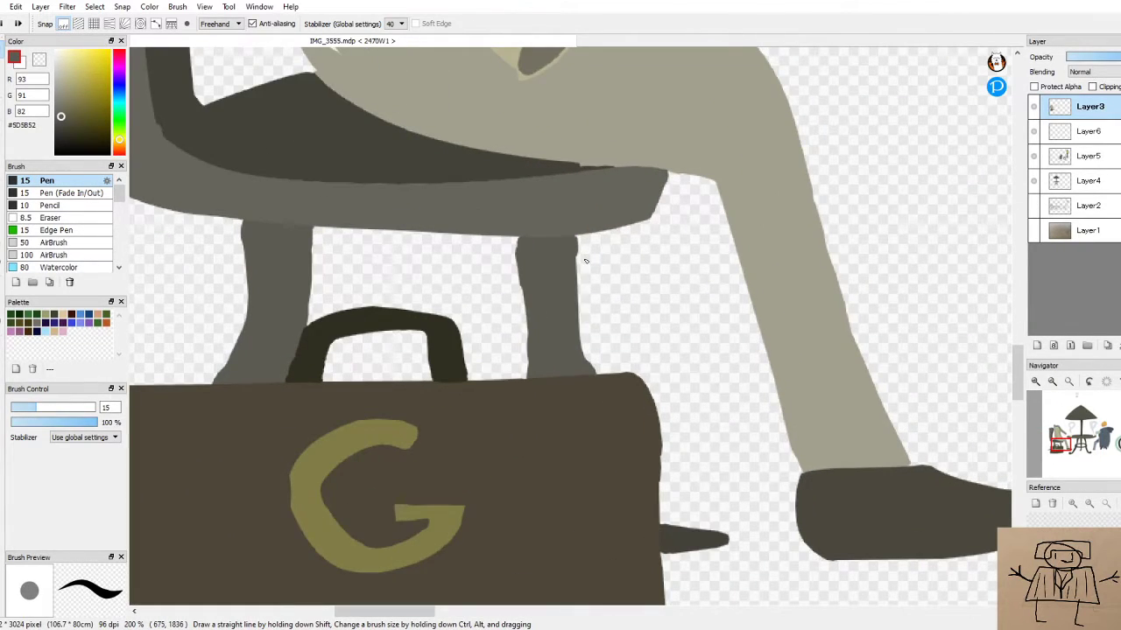
pyautogui.scroll(3, 752, 351)
pyautogui.scroll(-1, 656, 333)
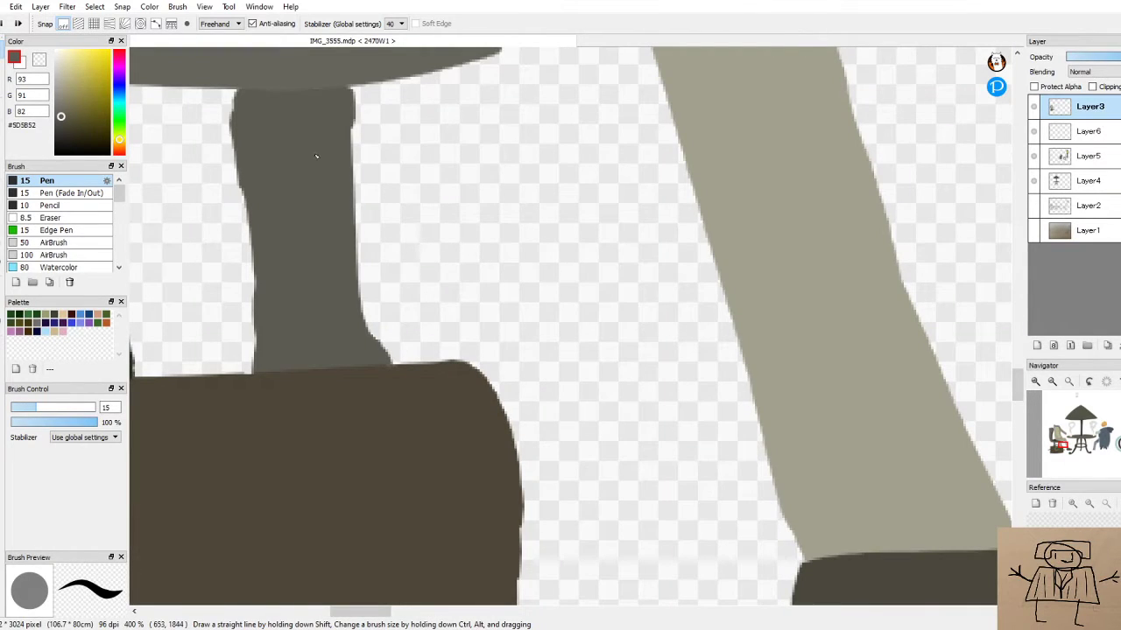
pyautogui.moveTo(355, 138)
pyautogui.mouseDown()
pyautogui.moveTo(368, 328)
pyautogui.moveTo(381, 357)
pyautogui.mouseUp()
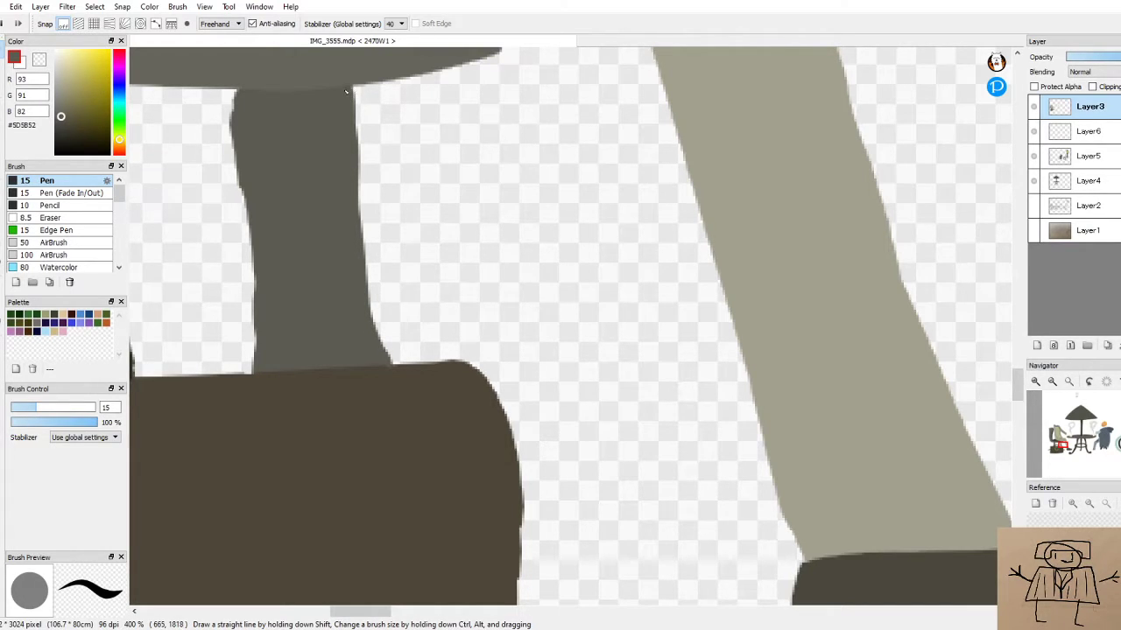
# Sample the tabletop colour #504F42 and fill the vertical gap between the umbrella pole's right side and the tabletop
pyautogui.scroll(-8, 346, 91)
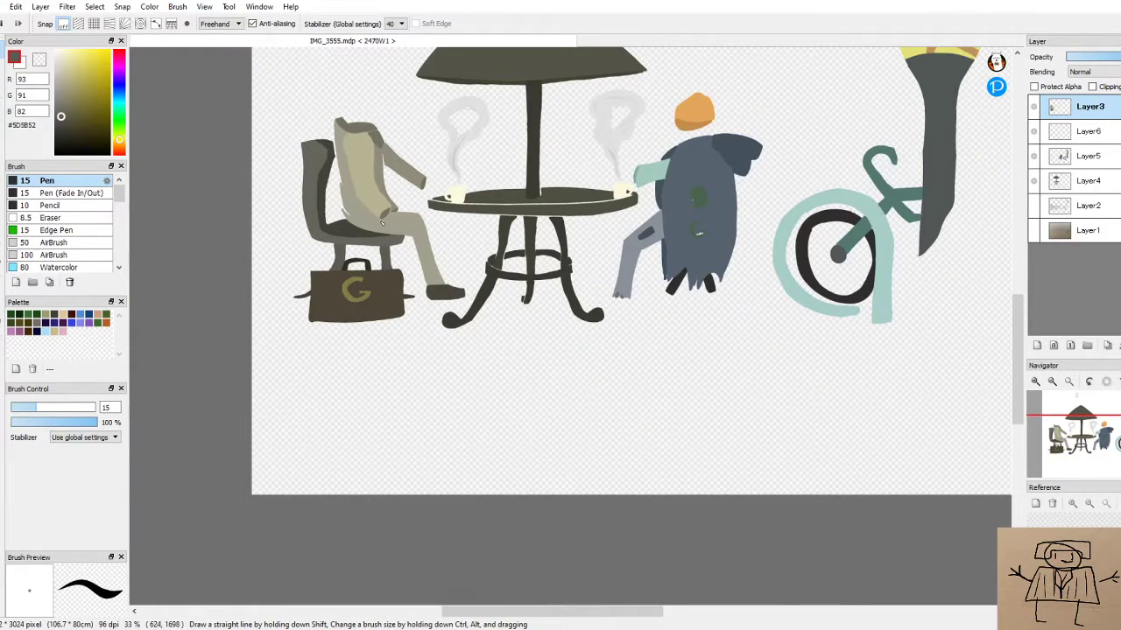
pyautogui.scroll(-1, 382, 223)
pyautogui.scroll(-1, 451, 54)
pyautogui.scroll(5, 400, 131)
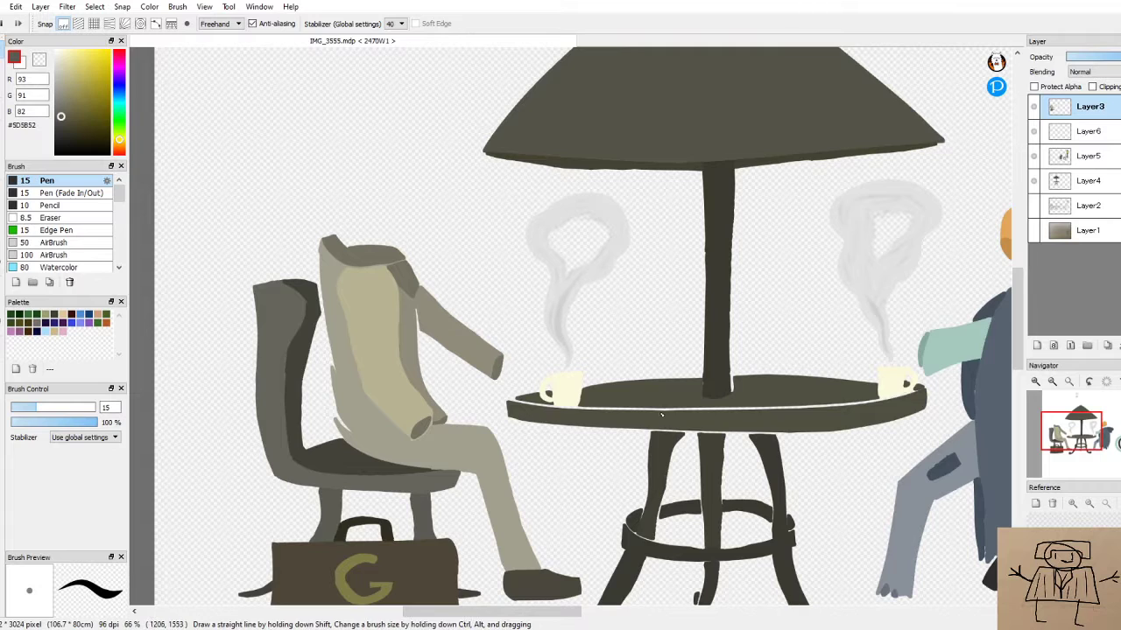
pyautogui.keyDown('alt'); pyautogui.click(771, 390); pyautogui.keyUp('alt')
pyautogui.scroll(5, 771, 390)
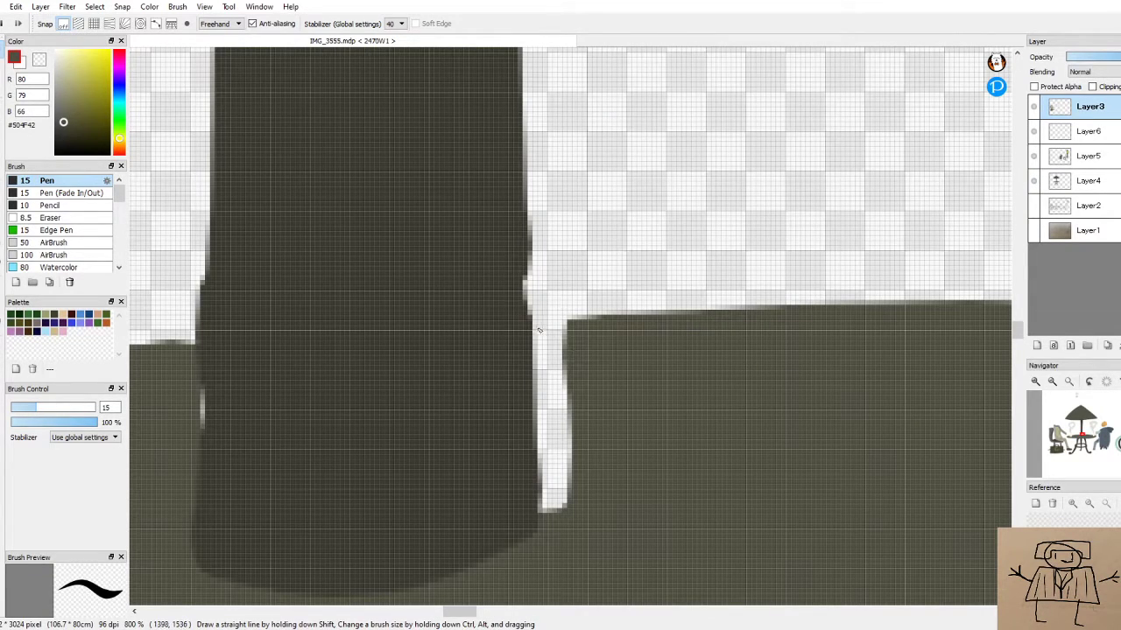
pyautogui.moveTo(537, 326); pyautogui.dragTo(620, 312)
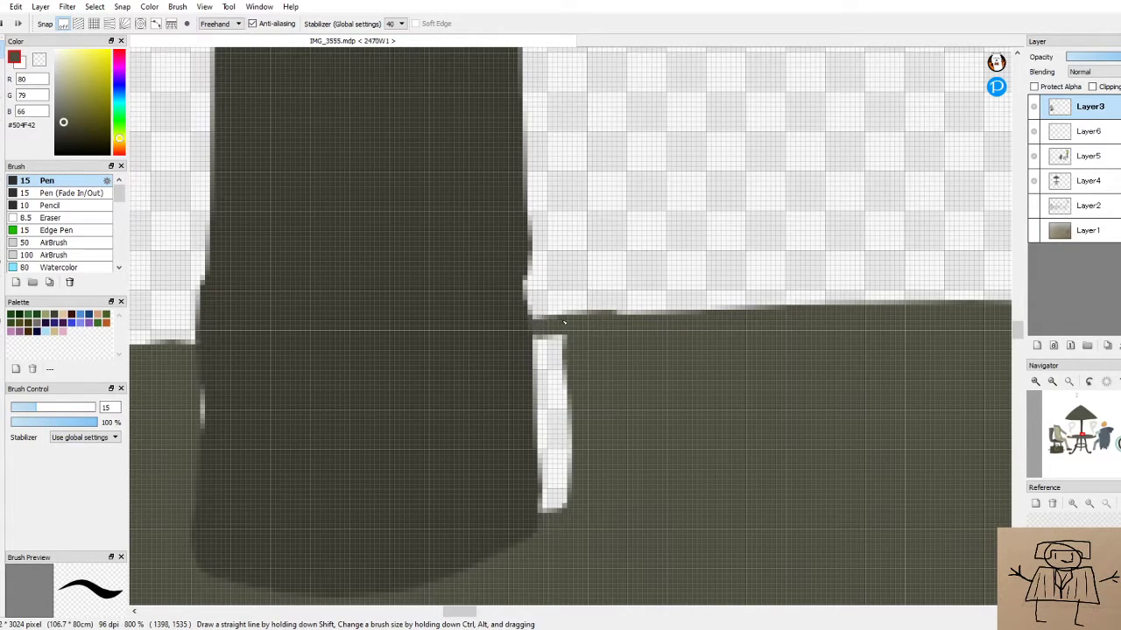
pyautogui.moveTo(559, 336)
pyautogui.mouseDown()
pyautogui.moveTo(567, 401)
pyautogui.moveTo(560, 338)
pyautogui.moveTo(565, 351)
pyautogui.mouseUp()
pyautogui.moveTo(564, 399)
pyautogui.mouseDown()
pyautogui.moveTo(562, 522)
pyautogui.moveTo(561, 365)
pyautogui.moveTo(548, 338)
pyautogui.moveTo(551, 539)
pyautogui.mouseUp()
pyautogui.moveTo(544, 480)
pyautogui.mouseDown()
pyautogui.moveTo(544, 408)
pyautogui.moveTo(553, 352)
pyautogui.moveTo(561, 358)
pyautogui.moveTo(546, 376)
pyautogui.moveTo(526, 347)
pyautogui.moveTo(523, 367)
pyautogui.moveTo(545, 383)
pyautogui.moveTo(542, 360)
pyautogui.moveTo(543, 455)
pyautogui.mouseUp()
pyautogui.moveTo(543, 526); pyautogui.dragTo(543, 539)
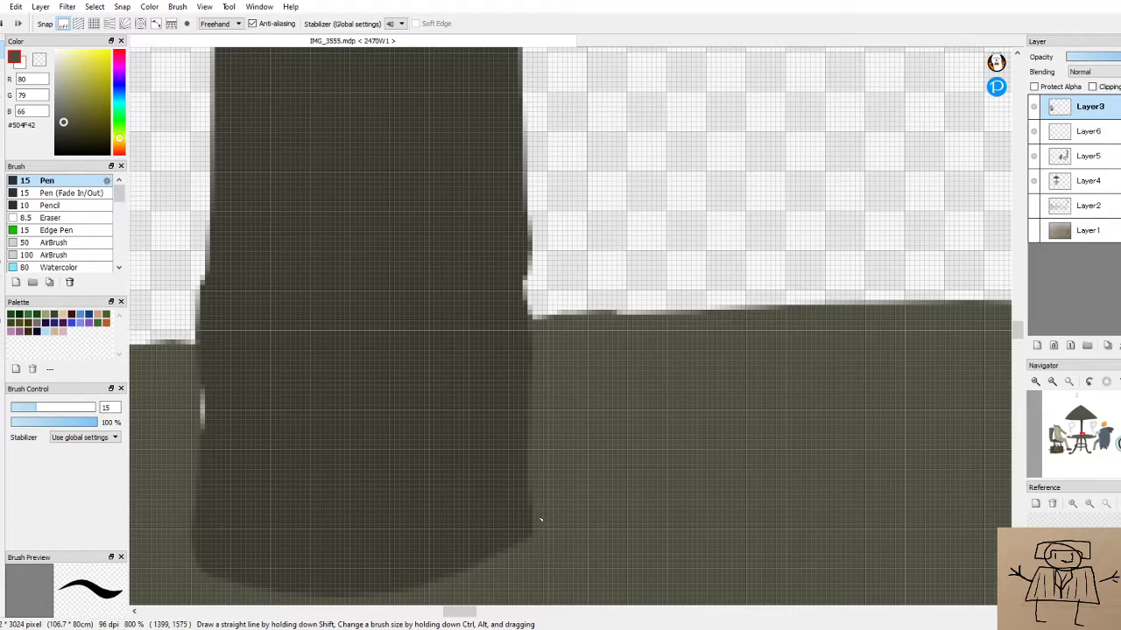
pyautogui.moveTo(202, 416)
pyautogui.mouseDown()
pyautogui.moveTo(196, 379)
pyautogui.moveTo(195, 481)
pyautogui.moveTo(195, 340)
pyautogui.mouseUp()
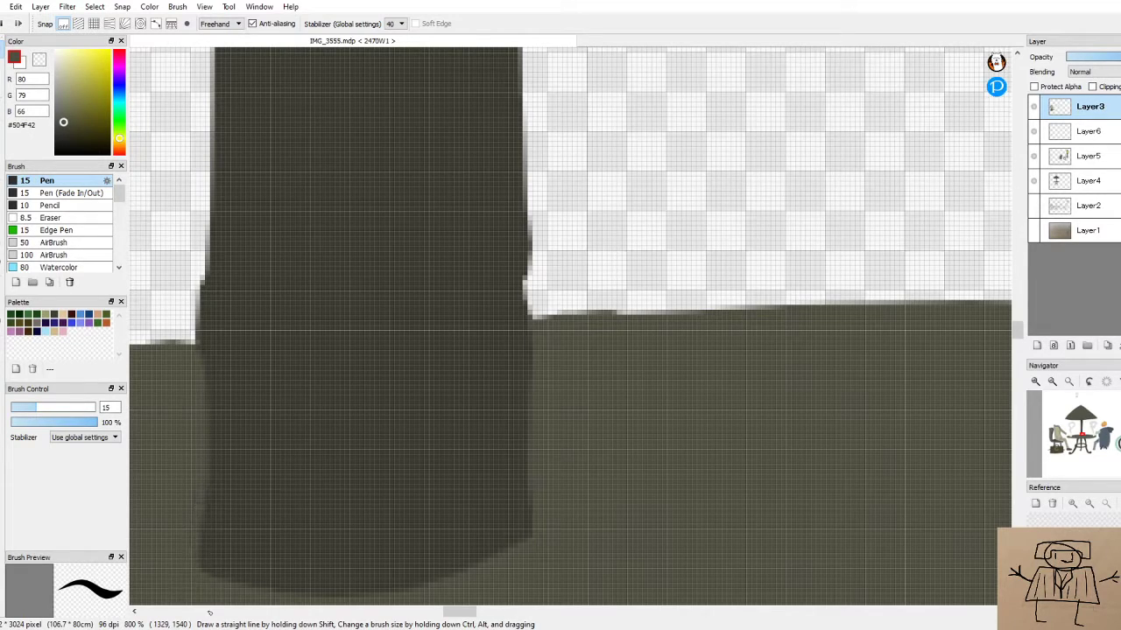
pyautogui.moveTo(209, 557); pyautogui.dragTo(276, 541)
pyautogui.hotkey('ctrl', 'z')
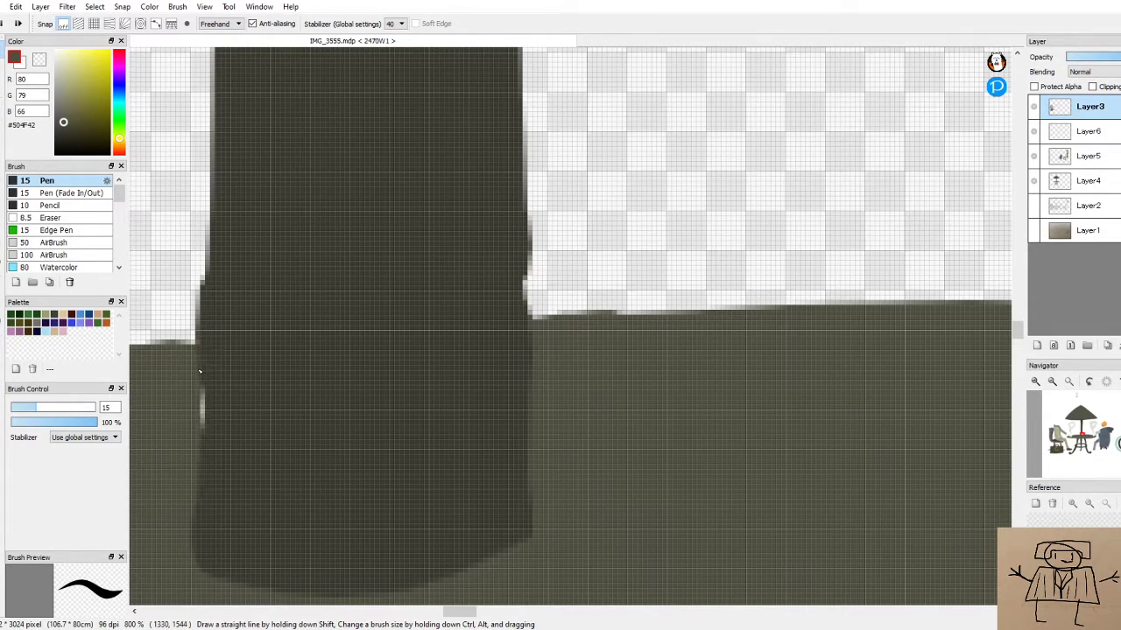
# Fill the pale sliver between the umbrella pole's left side and the tabletop with #504F42
pyautogui.moveTo(202, 359); pyautogui.dragTo(190, 567)
pyautogui.moveTo(202, 391); pyautogui.dragTo(202, 428)
pyautogui.scroll(1, 171, 456)
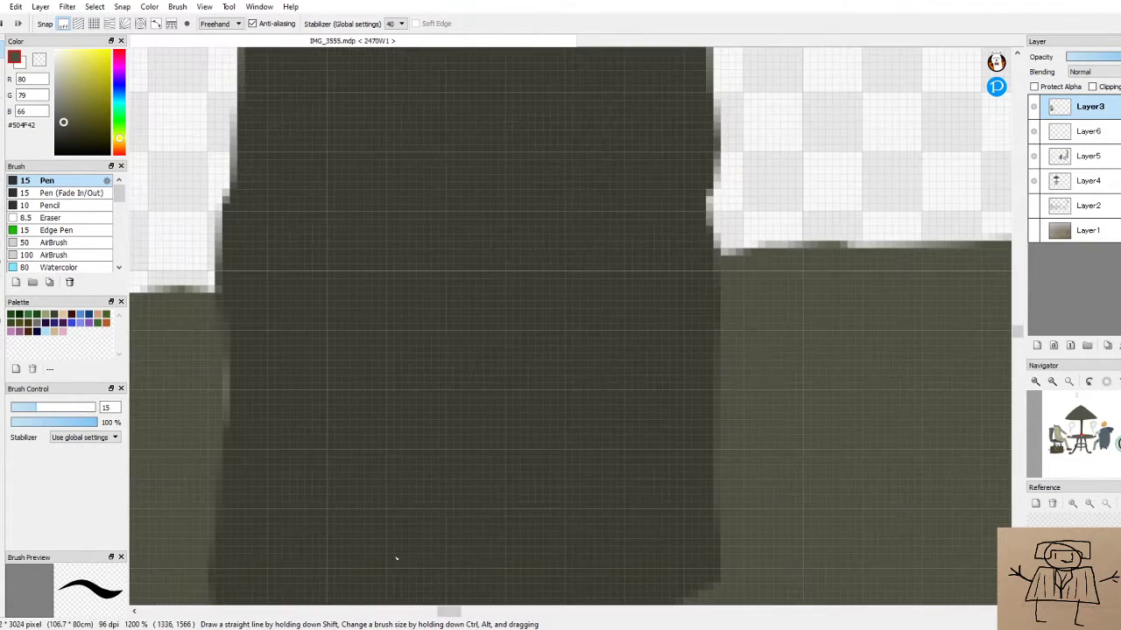
pyautogui.scroll(1, 144, 394)
pyautogui.moveTo(245, 264); pyautogui.dragTo(217, 521)
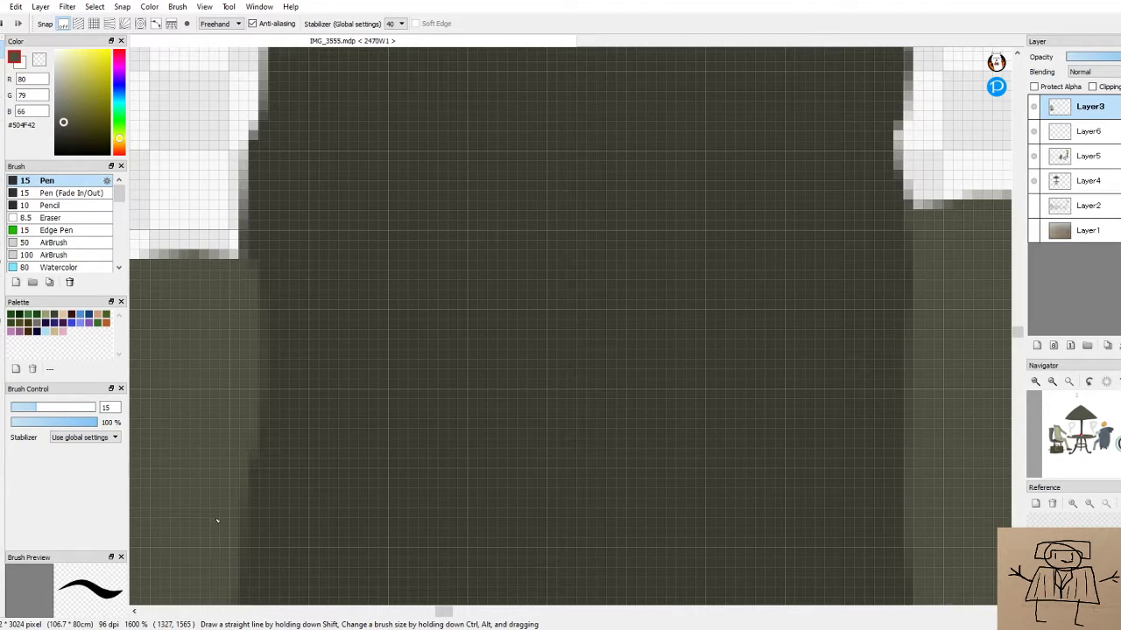
# Sample the pole's dark #3B3A31 and straighten both sides of the pole's base over the tabletop
pyautogui.scroll(-4, 217, 521)
pyautogui.scroll(3, 233, 408)
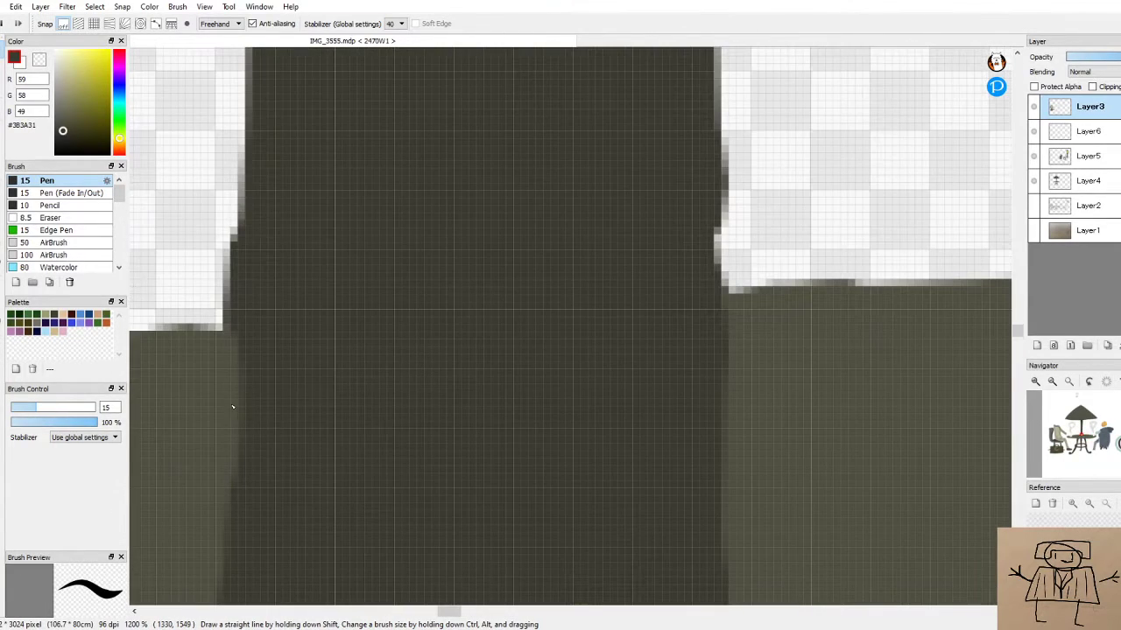
pyautogui.moveTo(242, 359); pyautogui.dragTo(222, 529)
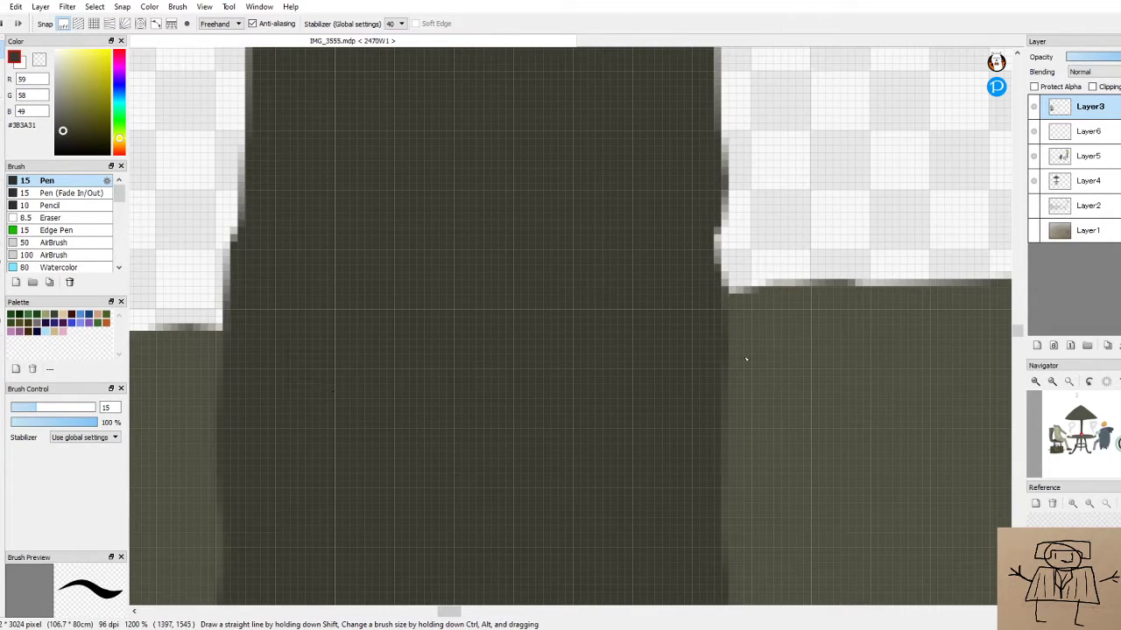
pyautogui.moveTo(722, 221); pyautogui.dragTo(716, 371)
pyautogui.scroll(-3, 601, 370)
pyautogui.scroll(3, 515, 398)
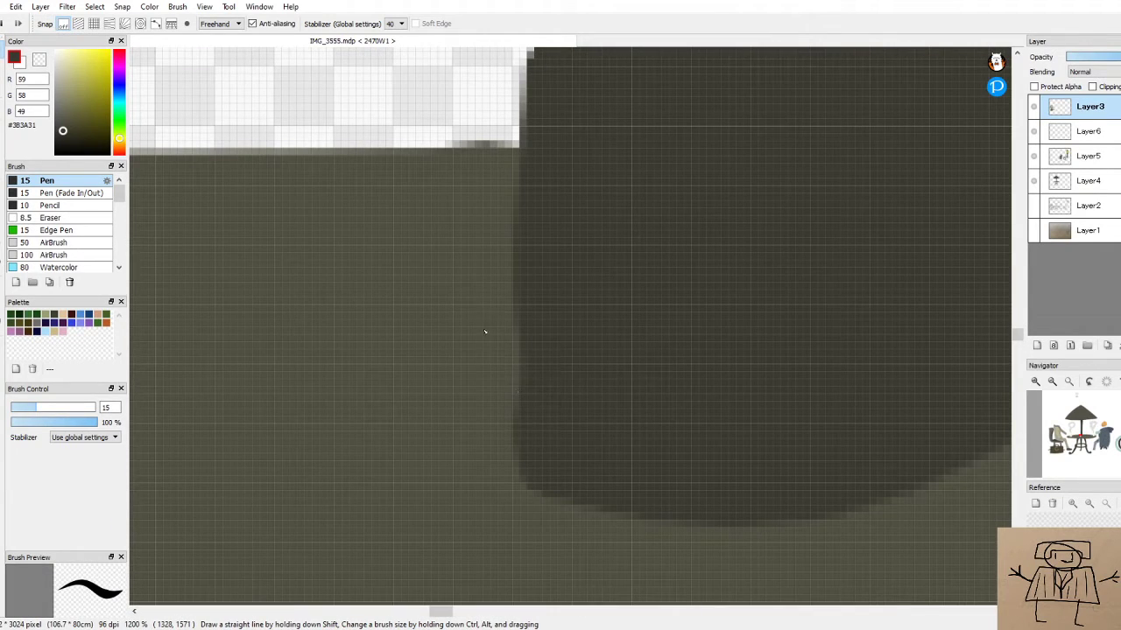
pyautogui.moveTo(526, 330)
pyautogui.mouseDown()
pyautogui.moveTo(520, 445)
pyautogui.moveTo(525, 412)
pyautogui.mouseUp()
pyautogui.moveTo(540, 272)
pyautogui.mouseDown()
pyautogui.moveTo(535, 442)
pyautogui.moveTo(528, 339)
pyautogui.moveTo(529, 315)
pyautogui.moveTo(536, 493)
pyautogui.mouseUp()
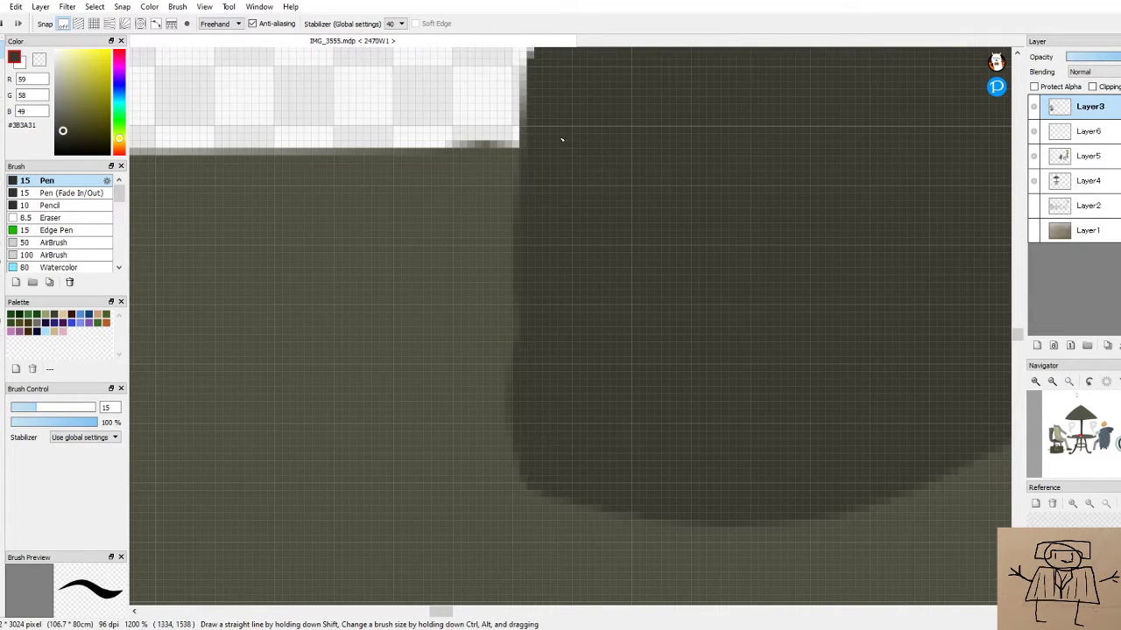
# Fill the notches in the left and right edges of the umbrella pole's upper part with #3B3A31
pyautogui.scroll(-6, 600, 118)
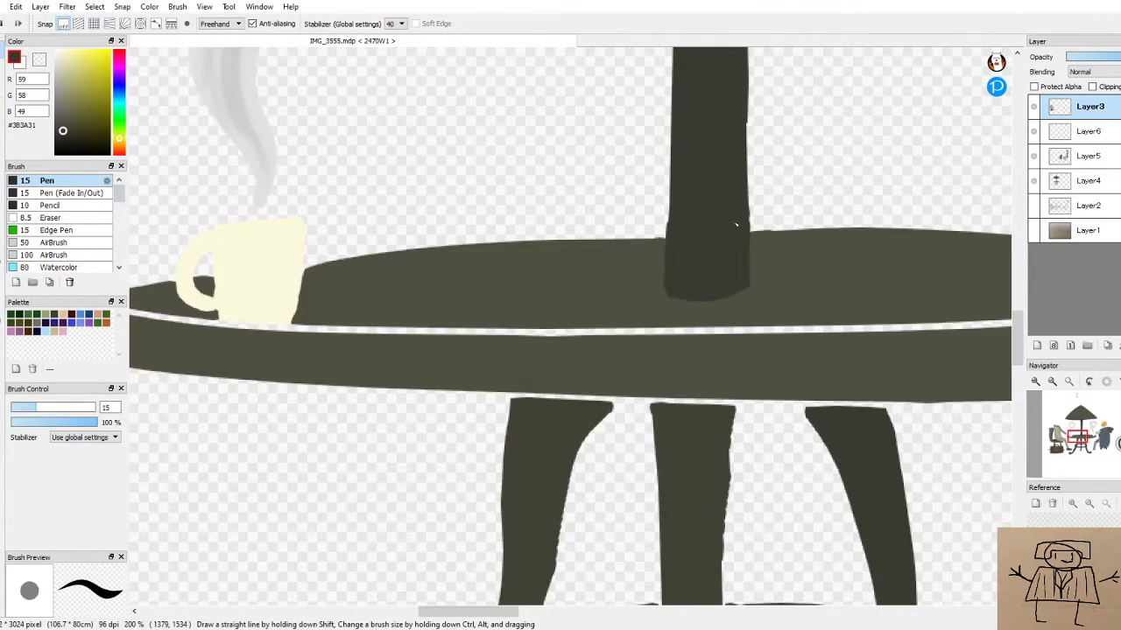
pyautogui.scroll(-3, 954, 239)
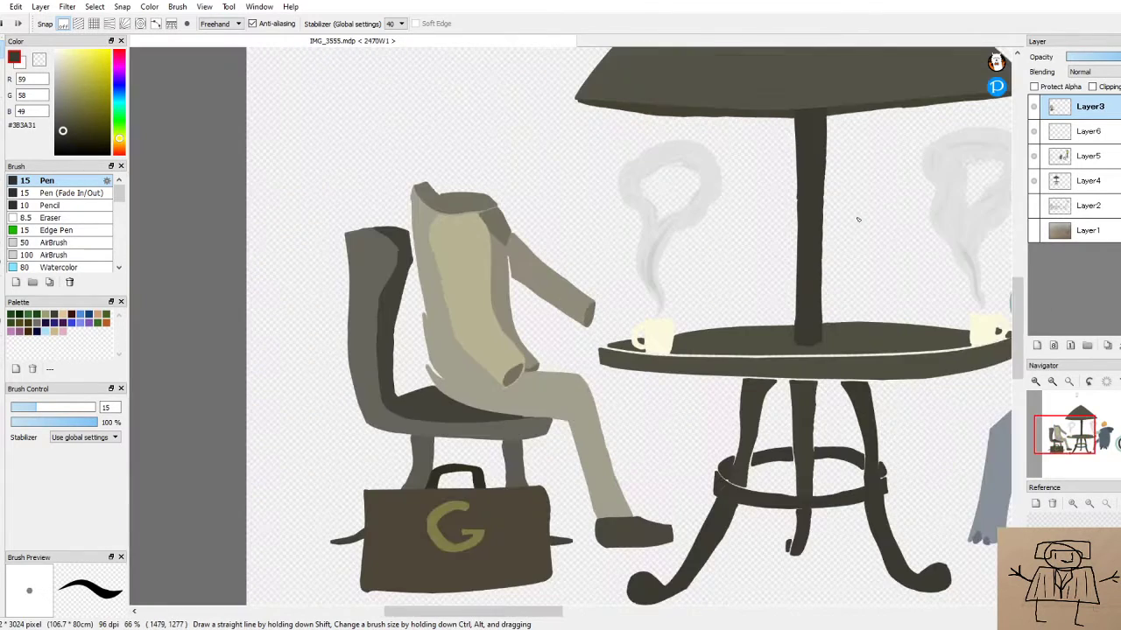
pyautogui.scroll(5, 813, 143)
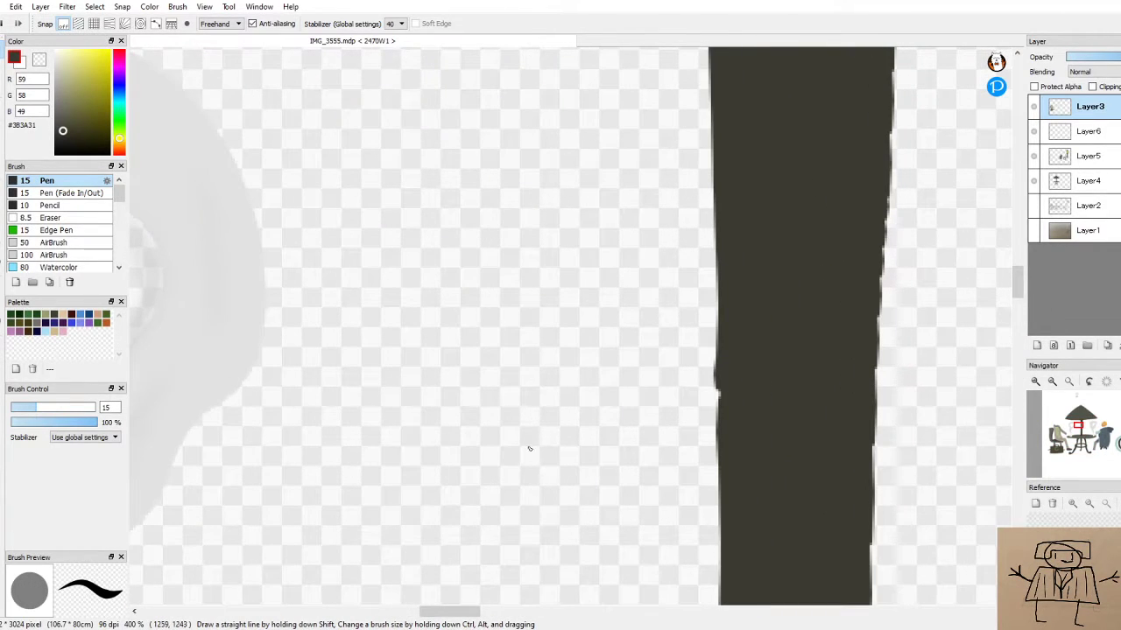
pyautogui.moveTo(722, 388)
pyautogui.mouseDown()
pyautogui.moveTo(720, 413)
pyautogui.moveTo(719, 378)
pyautogui.mouseUp()
pyautogui.moveTo(892, 61); pyautogui.dragTo(886, 154)
pyautogui.scroll(-6, 873, 230)
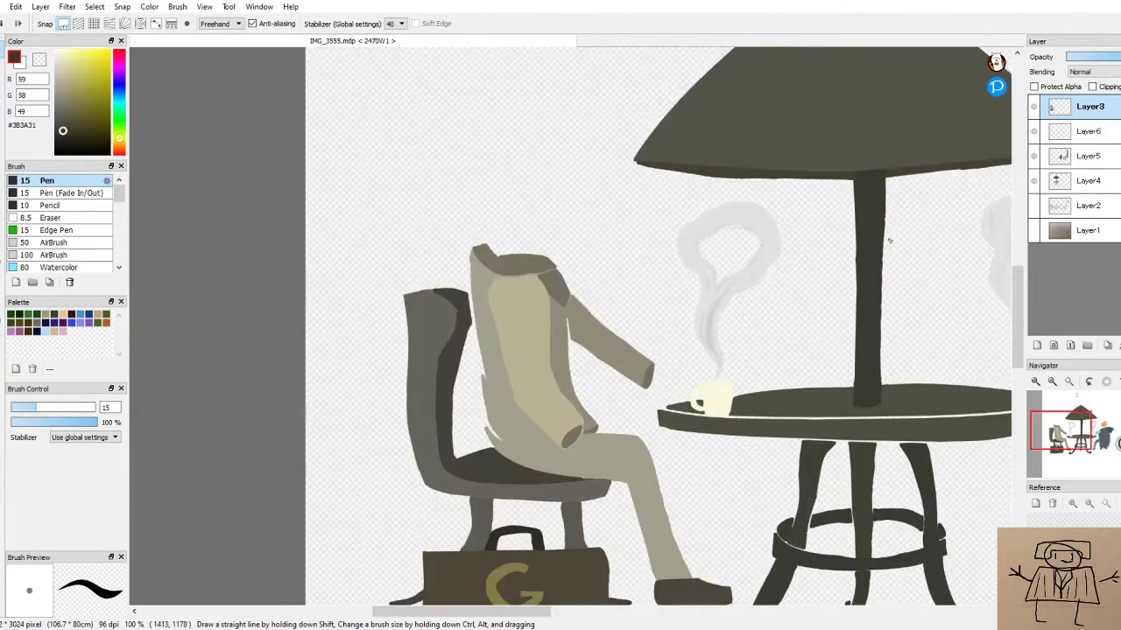
# Smooth the stepped notches along the right edge of the pole's lower part with #3B3A31
pyautogui.scroll(5, 859, 270)
pyautogui.scroll(5, 641, 396)
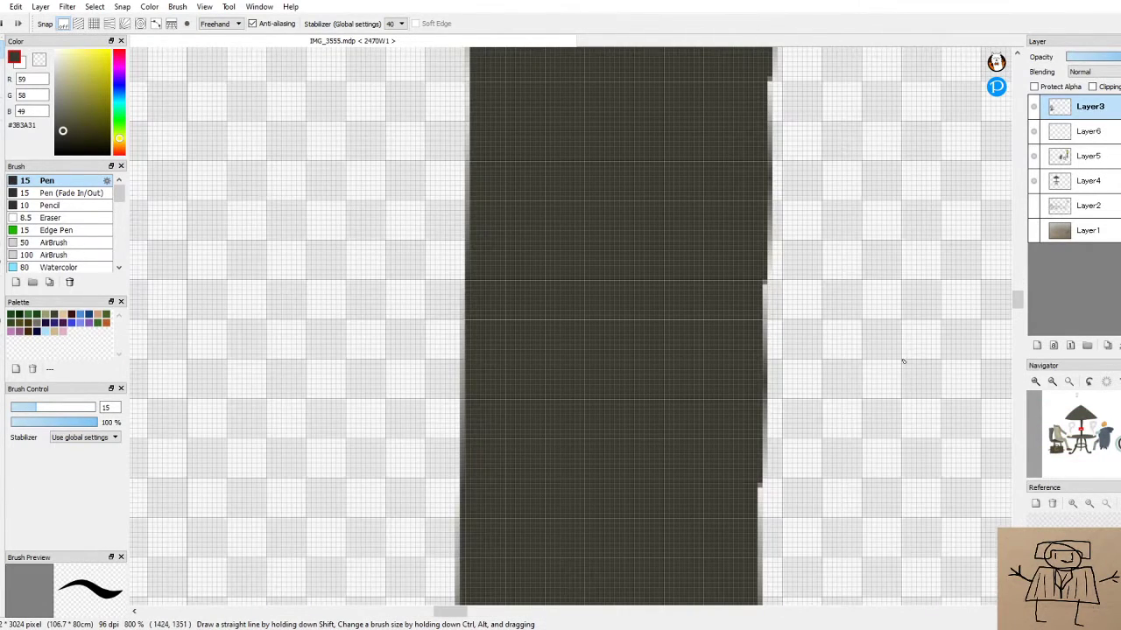
pyautogui.moveTo(759, 293)
pyautogui.mouseDown()
pyautogui.moveTo(754, 332)
pyautogui.moveTo(755, 294)
pyautogui.mouseUp()
pyautogui.moveTo(758, 490); pyautogui.dragTo(759, 513)
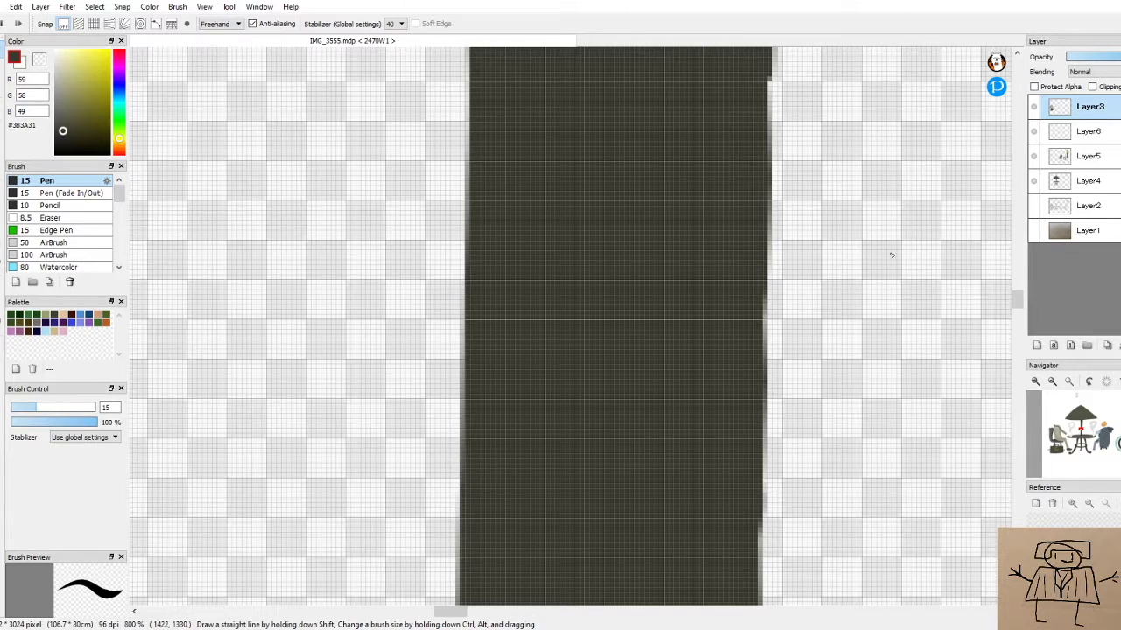
# Paint #3B3A31 over the pale gap between the tabletop and its rim, midway between the left mug and the pole
pyautogui.scroll(-8, 703, 388)
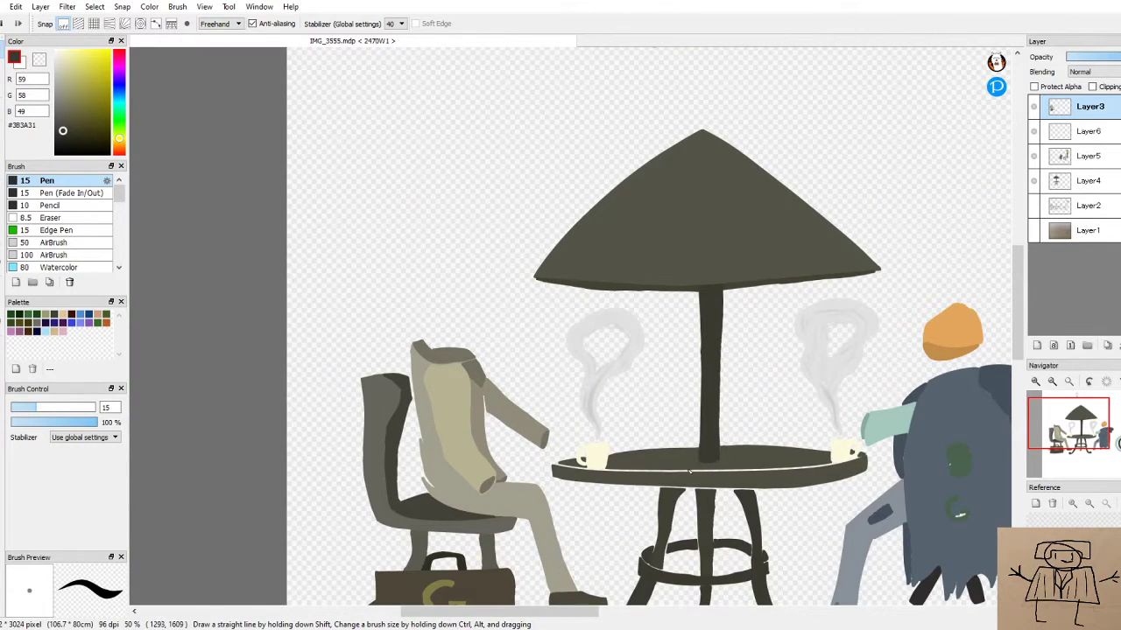
pyautogui.scroll(5, 670, 470)
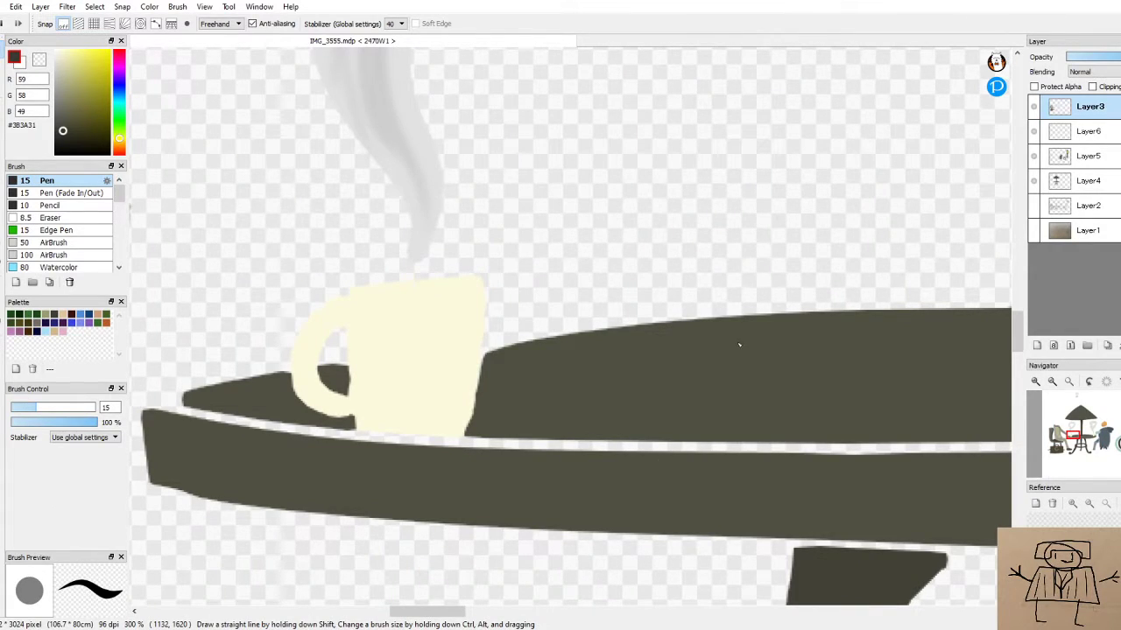
pyautogui.moveTo(714, 450); pyautogui.dragTo(934, 456)
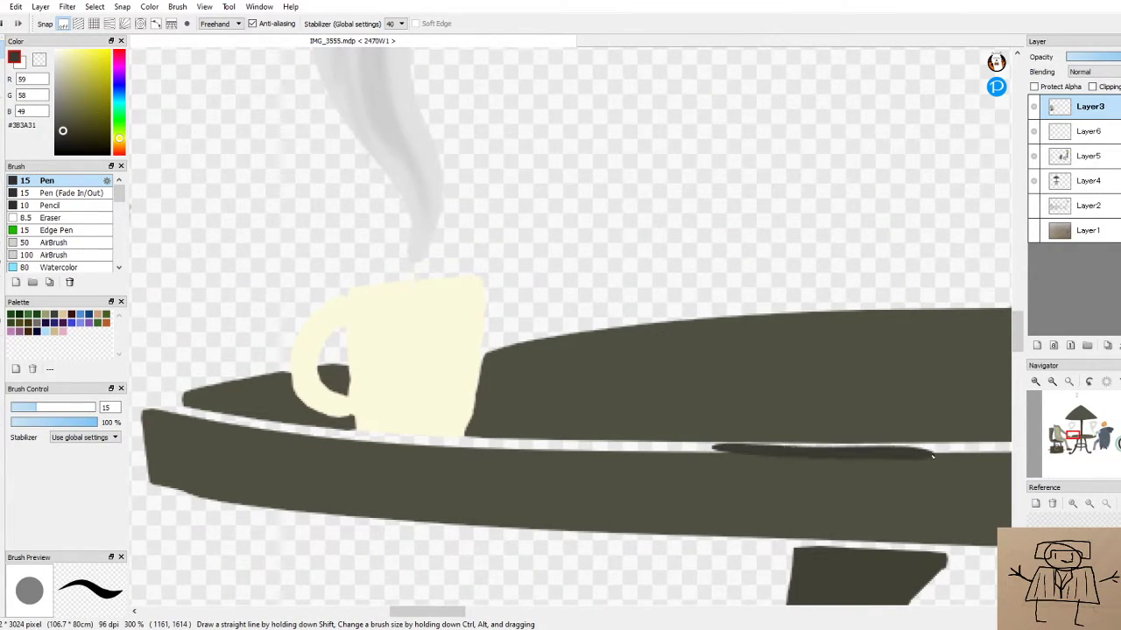
pyautogui.moveTo(667, 445)
pyautogui.mouseDown()
pyautogui.moveTo(914, 459)
pyautogui.moveTo(949, 450)
pyautogui.mouseUp()
pyautogui.moveTo(696, 450); pyautogui.dragTo(974, 447)
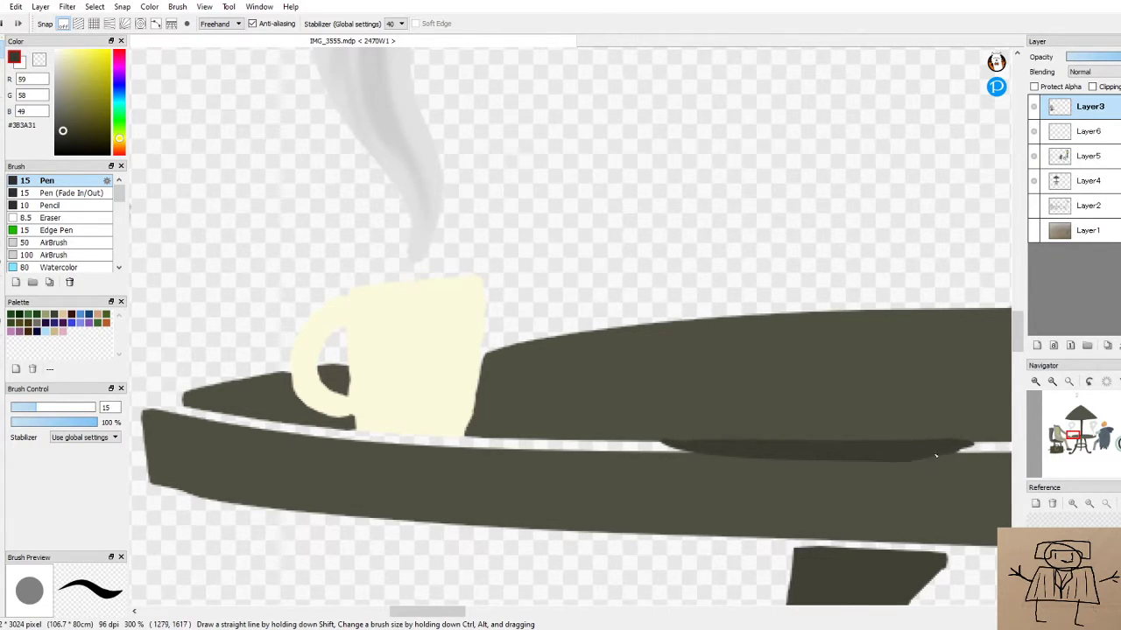
# Fill the rest of the pale gap above the table rim with #3B3A31, from the right tip under the right mug to below the pole
pyautogui.scroll(-7, 935, 456)
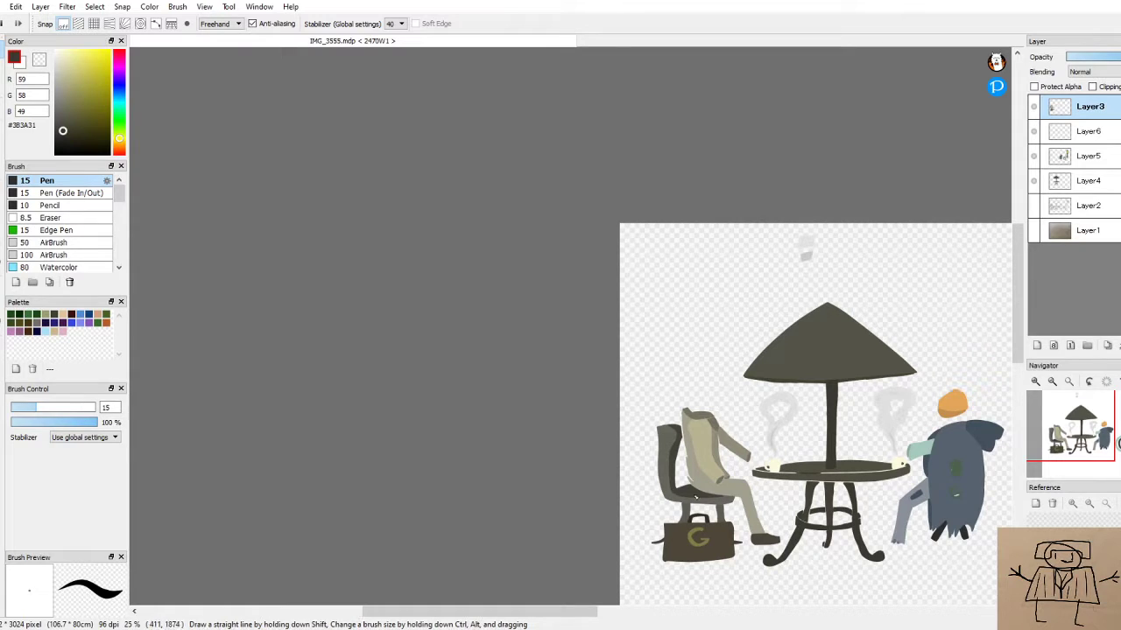
pyautogui.scroll(7, 906, 475)
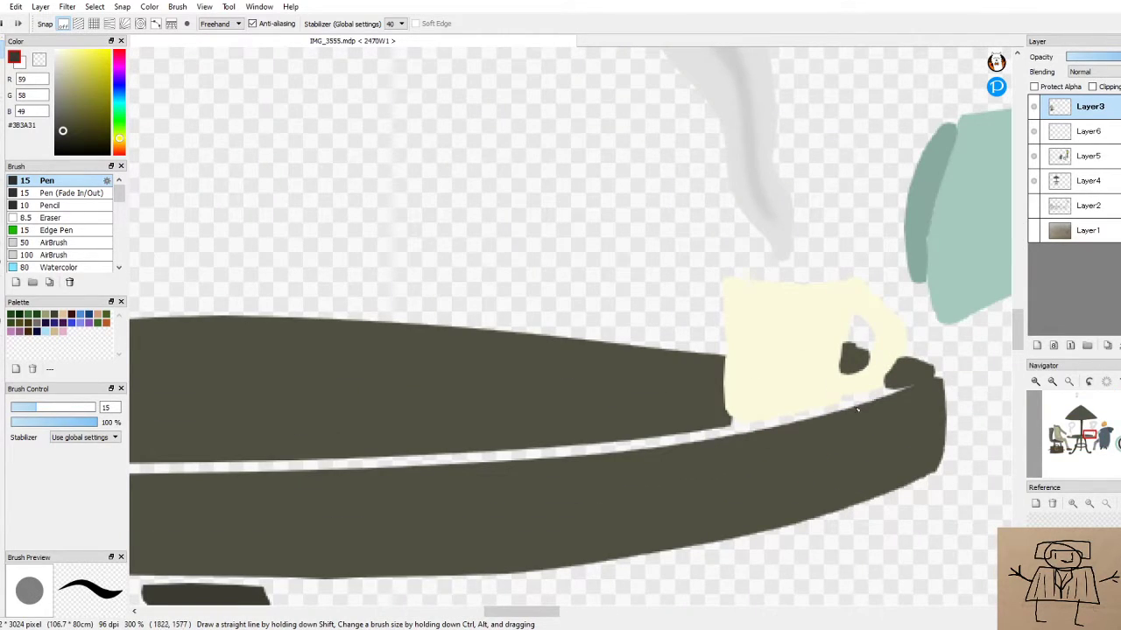
pyautogui.moveTo(906, 386)
pyautogui.mouseDown()
pyautogui.moveTo(689, 440)
pyautogui.moveTo(546, 457)
pyautogui.moveTo(507, 454)
pyautogui.mouseUp()
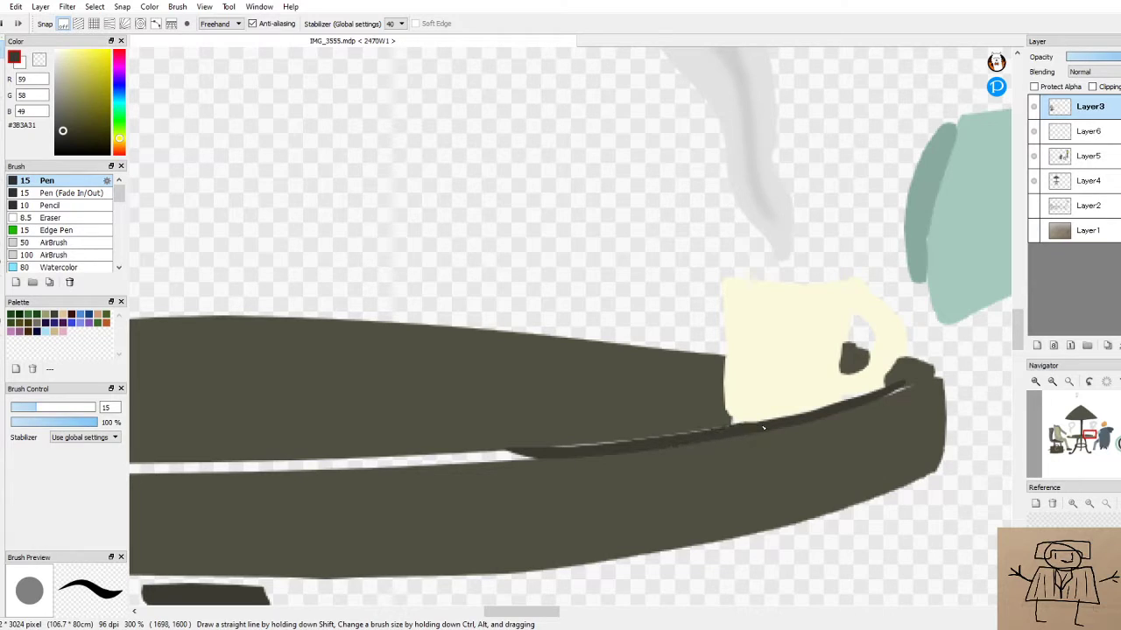
pyautogui.moveTo(914, 382)
pyautogui.mouseDown()
pyautogui.moveTo(870, 400)
pyautogui.moveTo(937, 370)
pyautogui.moveTo(886, 395)
pyautogui.mouseUp()
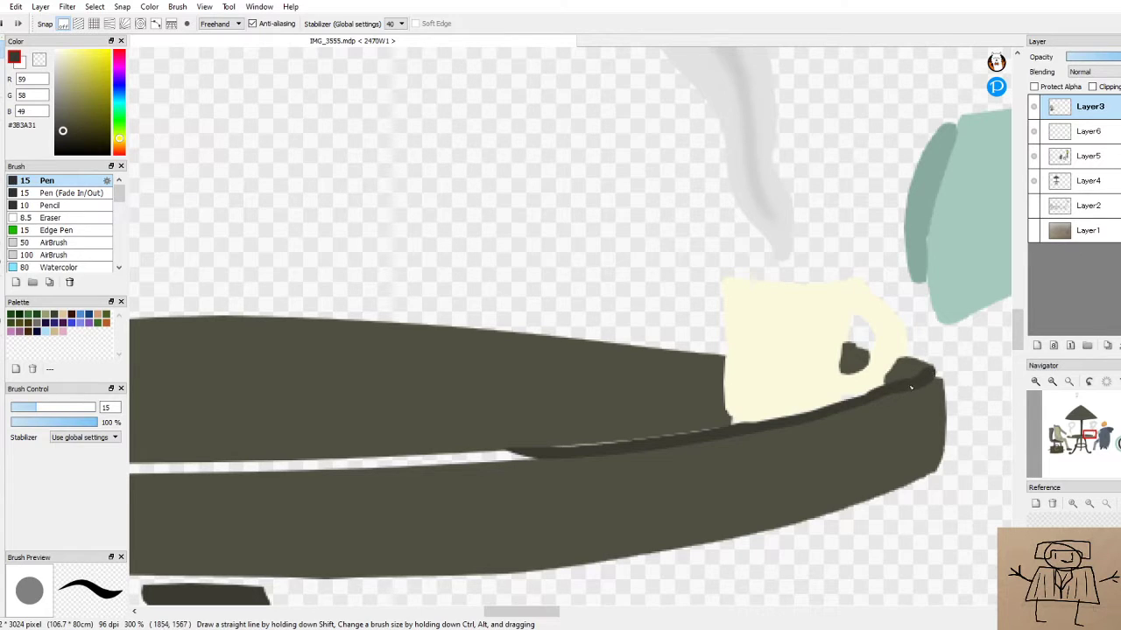
pyautogui.moveTo(932, 371); pyautogui.dragTo(907, 385)
pyautogui.moveTo(544, 450)
pyautogui.mouseDown()
pyautogui.moveTo(767, 423)
pyautogui.moveTo(730, 417)
pyautogui.moveTo(772, 423)
pyautogui.mouseUp()
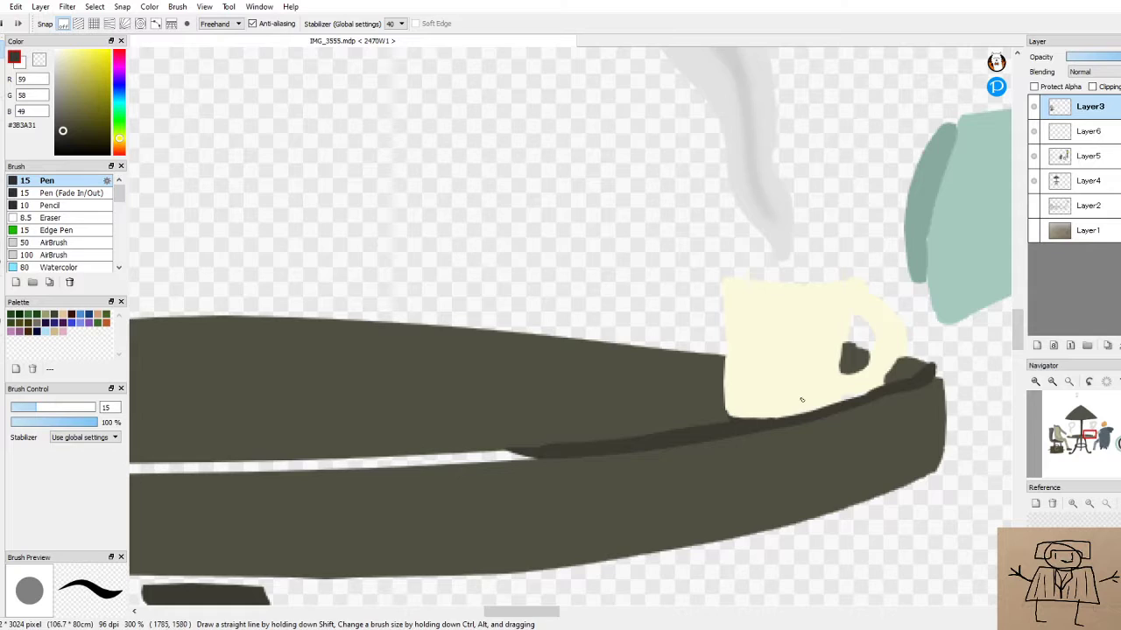
pyautogui.moveTo(845, 398)
pyautogui.mouseDown()
pyautogui.moveTo(863, 393)
pyautogui.moveTo(854, 400)
pyautogui.mouseUp()
pyautogui.moveTo(867, 391); pyautogui.dragTo(885, 387)
pyautogui.moveTo(523, 613); pyautogui.dragTo(489, 604)
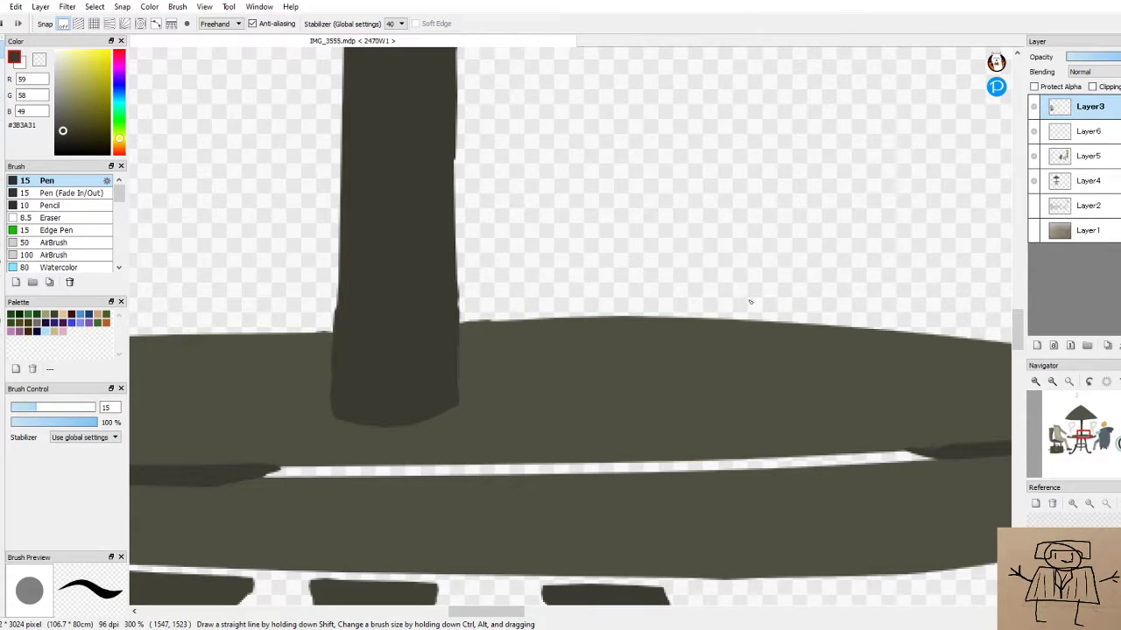
pyautogui.moveTo(924, 457)
pyautogui.mouseDown()
pyautogui.moveTo(189, 486)
pyautogui.moveTo(421, 467)
pyautogui.moveTo(968, 456)
pyautogui.moveTo(910, 460)
pyautogui.mouseUp()
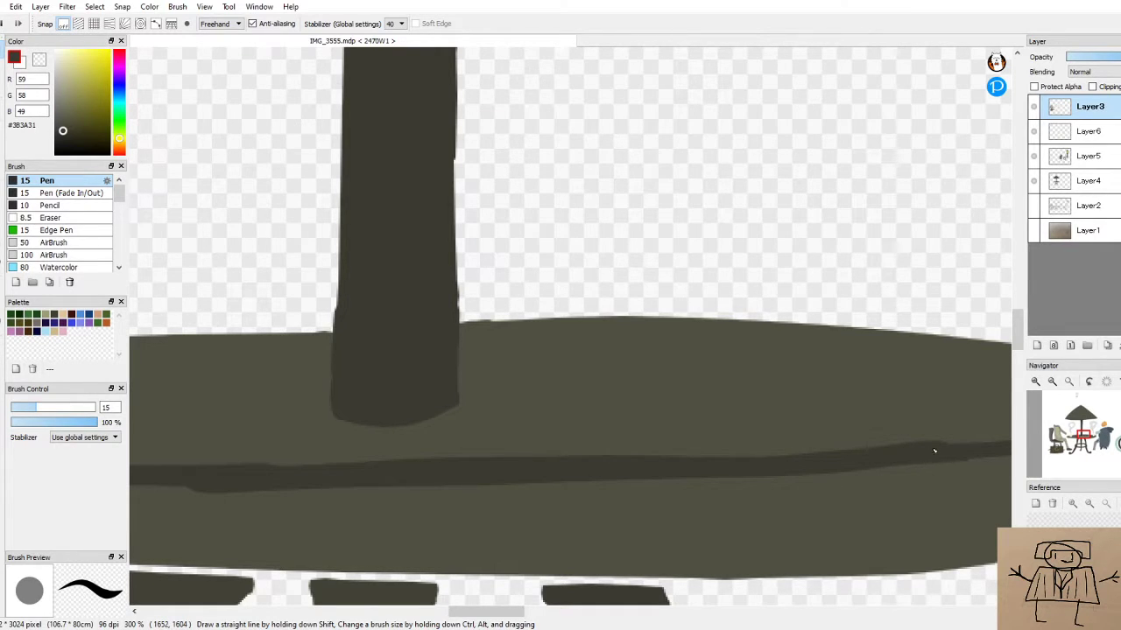
# Fill the pale gap from the table's left tip under the left mug with #3B3A31, joining it to the dark rim line
pyautogui.scroll(-3, 978, 460)
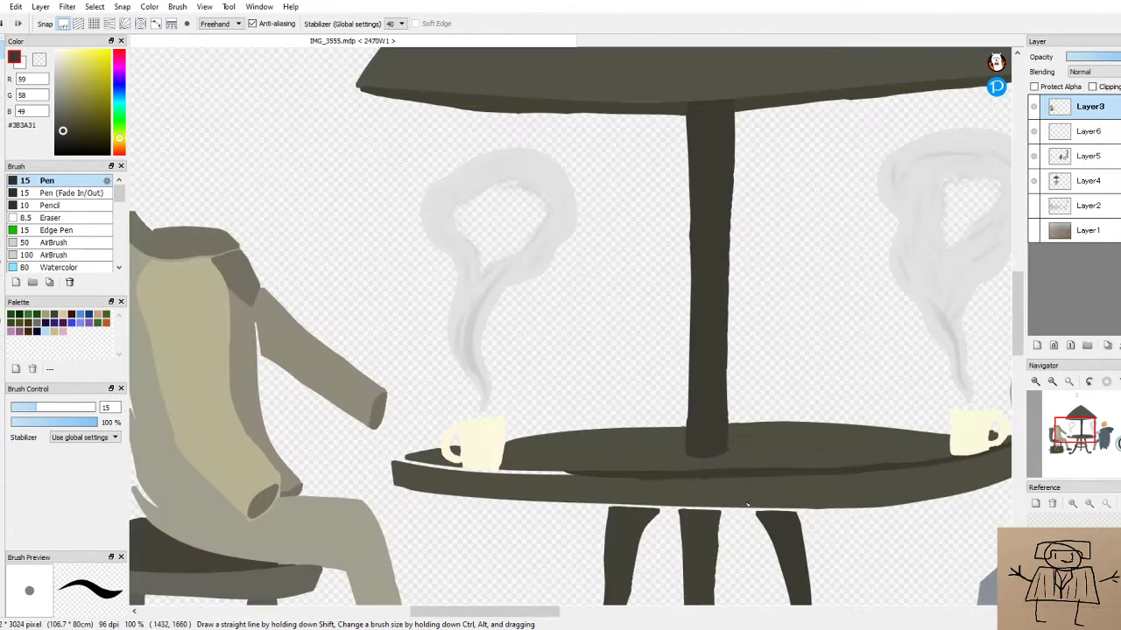
pyautogui.scroll(1, 439, 452)
pyautogui.scroll(2, 439, 452)
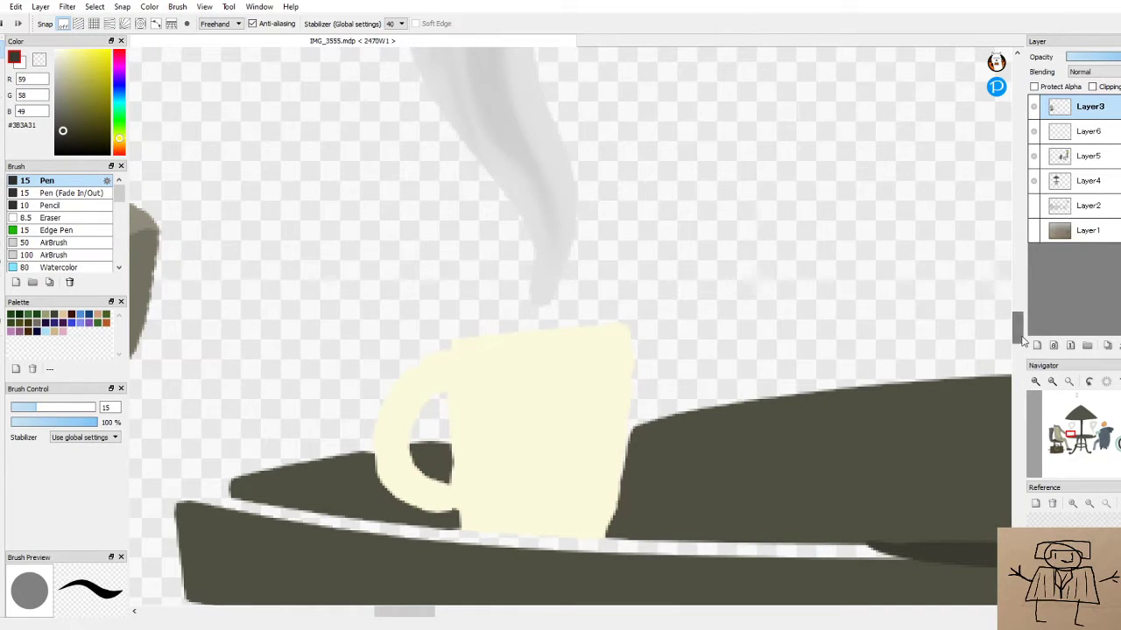
pyautogui.moveTo(1020, 347); pyautogui.dragTo(1022, 344)
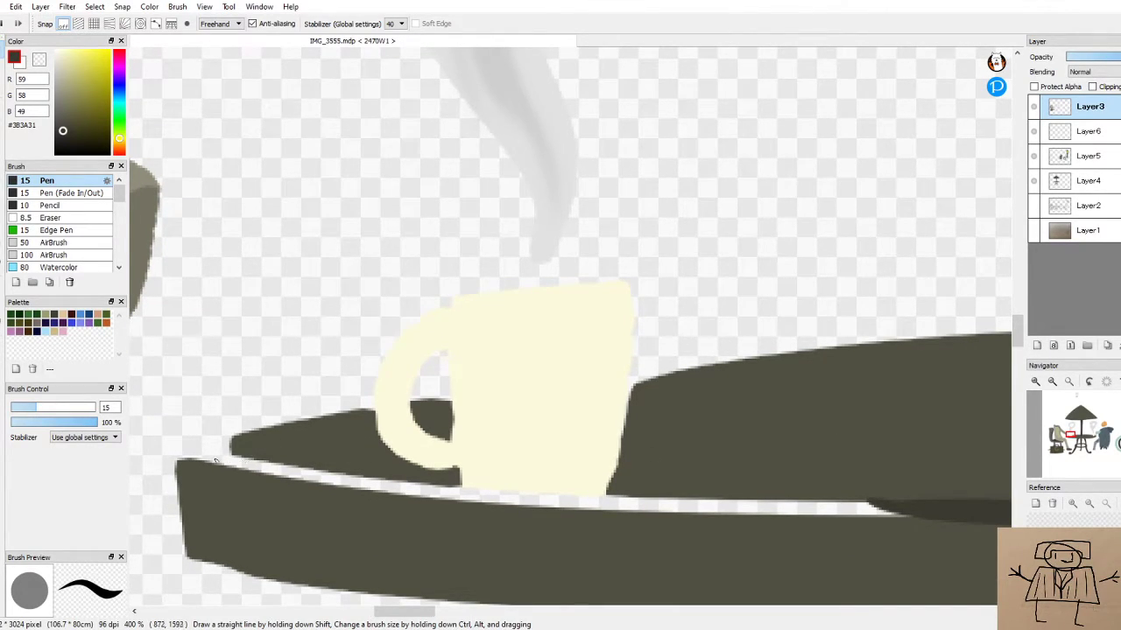
pyautogui.moveTo(181, 460)
pyautogui.mouseDown()
pyautogui.moveTo(231, 436)
pyautogui.moveTo(204, 453)
pyautogui.moveTo(228, 446)
pyautogui.moveTo(254, 466)
pyautogui.moveTo(224, 441)
pyautogui.moveTo(213, 452)
pyautogui.moveTo(226, 452)
pyautogui.moveTo(219, 443)
pyautogui.moveTo(224, 453)
pyautogui.moveTo(185, 459)
pyautogui.moveTo(229, 448)
pyautogui.moveTo(210, 461)
pyautogui.moveTo(267, 469)
pyautogui.moveTo(229, 442)
pyautogui.moveTo(243, 463)
pyautogui.moveTo(278, 472)
pyautogui.moveTo(237, 466)
pyautogui.moveTo(313, 472)
pyautogui.moveTo(288, 462)
pyautogui.moveTo(296, 476)
pyautogui.moveTo(439, 494)
pyautogui.moveTo(882, 516)
pyautogui.mouseUp()
pyautogui.hotkey('ctrl', 'z')
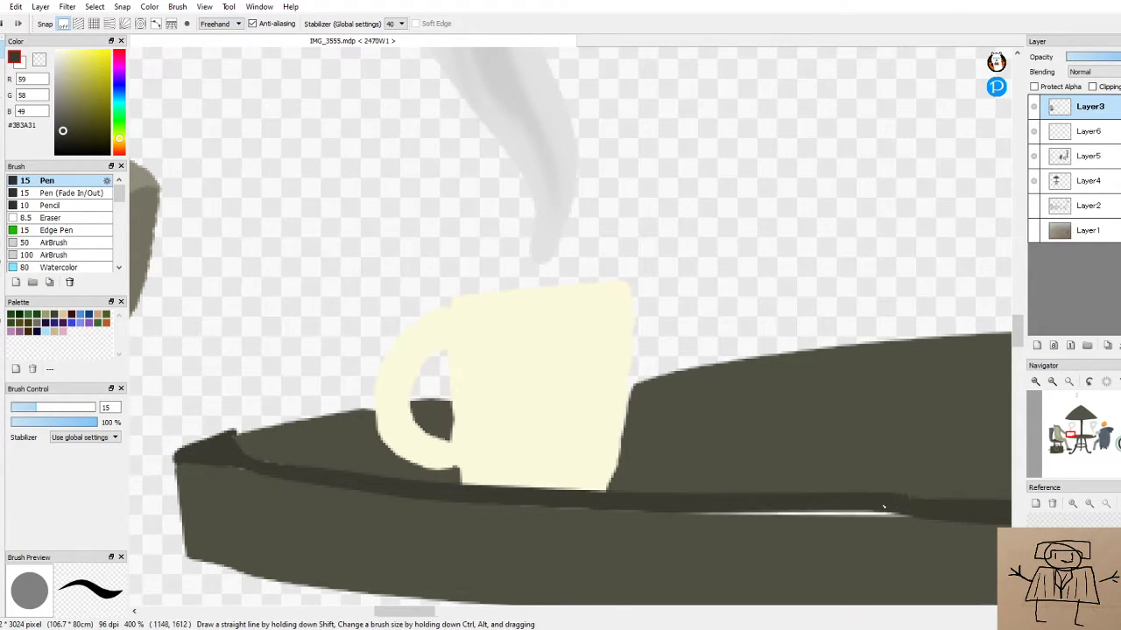
pyautogui.moveTo(696, 513); pyautogui.dragTo(954, 525)
pyautogui.moveTo(511, 502); pyautogui.dragTo(691, 515)
# Even out the #3B3A31 rim line between the table's left tip and the left mug's handle
pyautogui.moveTo(239, 467); pyautogui.dragTo(329, 469)
pyautogui.hotkey('ctrl', 'z')
pyautogui.moveTo(233, 452); pyautogui.dragTo(387, 476)
pyautogui.moveTo(230, 456); pyautogui.dragTo(329, 485)
pyautogui.hotkey('ctrl', 'z')
pyautogui.moveTo(234, 464); pyautogui.dragTo(382, 489)
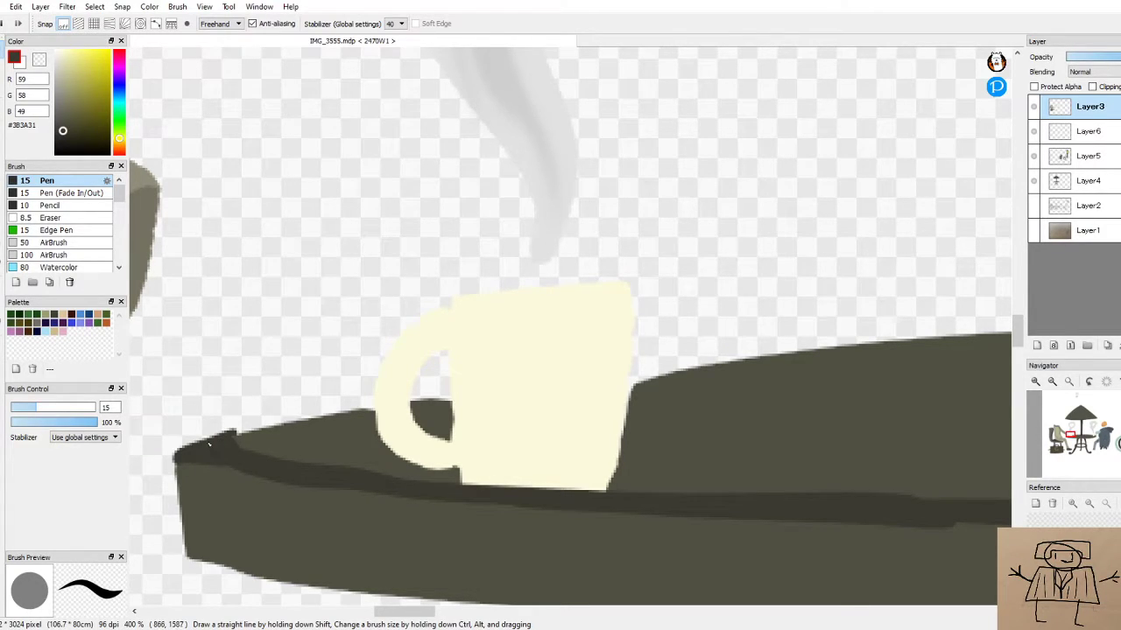
# Sample the tabletop's #504F42 and paint back the excess dark area at the table's left tip
pyautogui.keyDown('alt'); pyautogui.click(242, 445); pyautogui.keyUp('alt')
pyautogui.scroll(3, 245, 438)
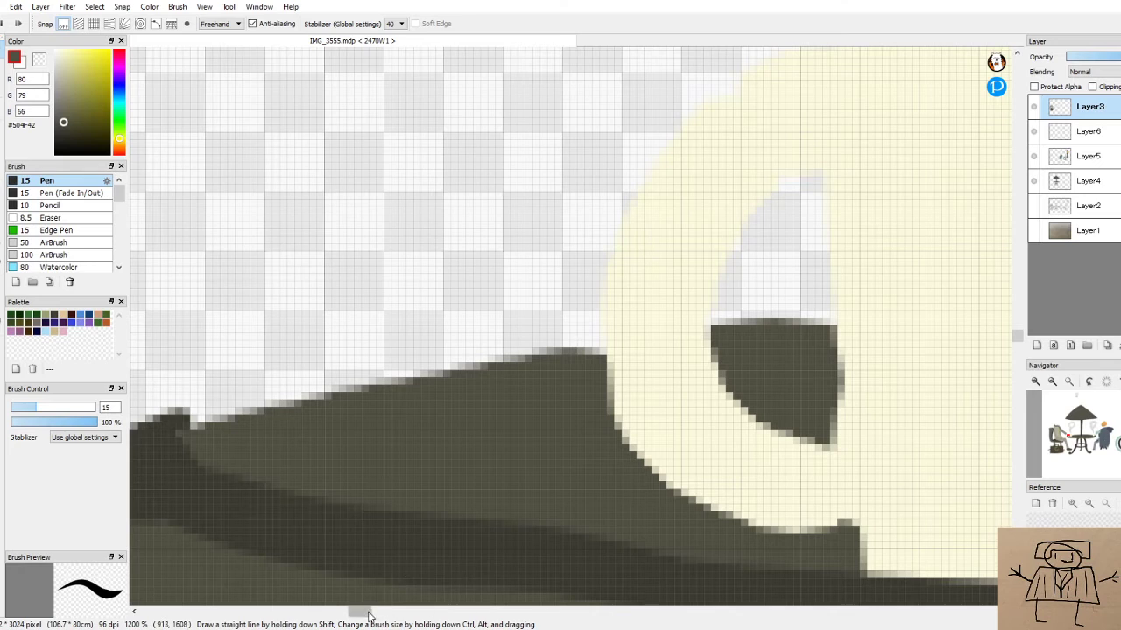
pyautogui.moveTo(377, 613); pyautogui.dragTo(359, 616)
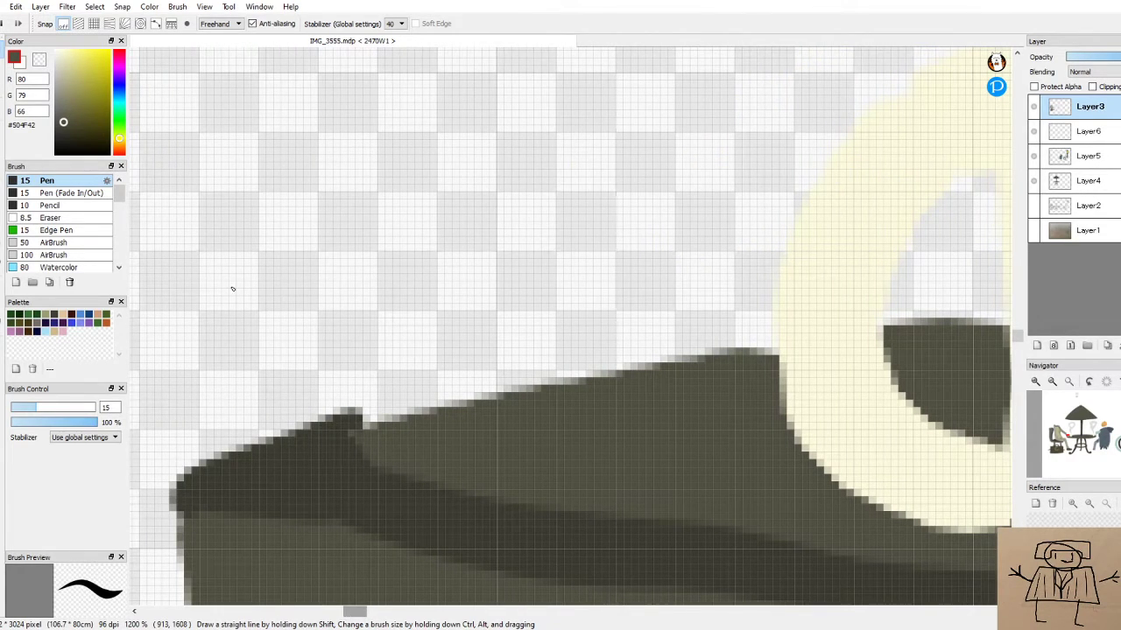
pyautogui.moveTo(356, 436)
pyautogui.mouseDown()
pyautogui.moveTo(299, 474)
pyautogui.moveTo(386, 463)
pyautogui.moveTo(323, 472)
pyautogui.mouseUp()
pyautogui.moveTo(406, 466)
pyautogui.mouseDown()
pyautogui.moveTo(393, 475)
pyautogui.moveTo(508, 490)
pyautogui.mouseUp()
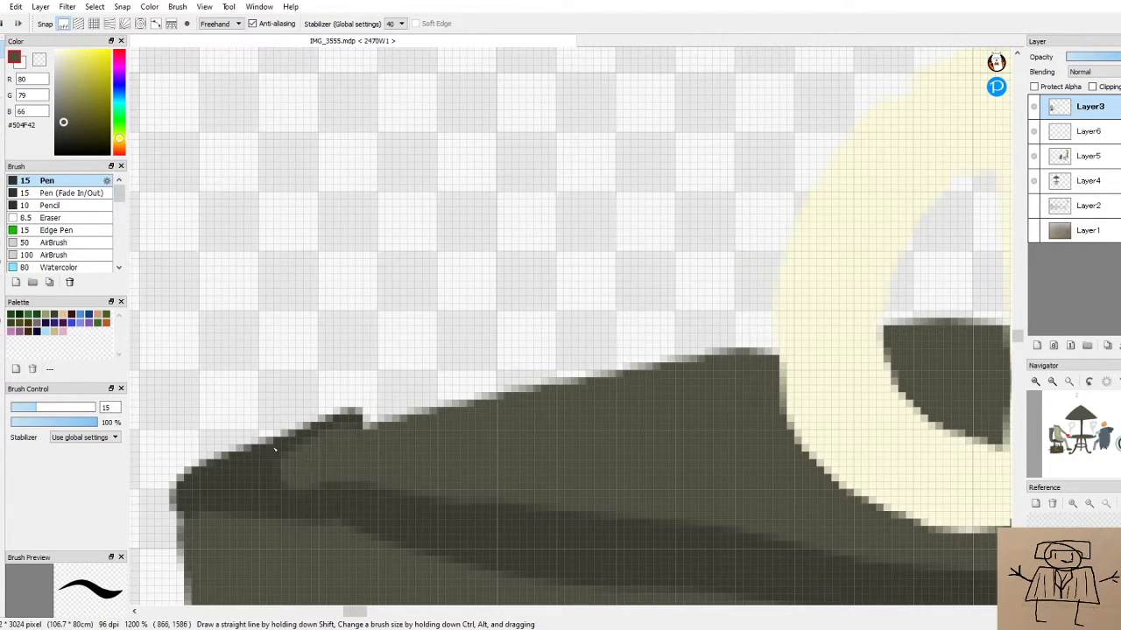
# Smooth the tabletop's upper edge between the left tip and the left mug's handle with #504F42, covering the dark bump
pyautogui.moveTo(272, 443)
pyautogui.mouseDown()
pyautogui.moveTo(297, 456)
pyautogui.moveTo(386, 404)
pyautogui.moveTo(507, 400)
pyautogui.moveTo(701, 354)
pyautogui.mouseUp()
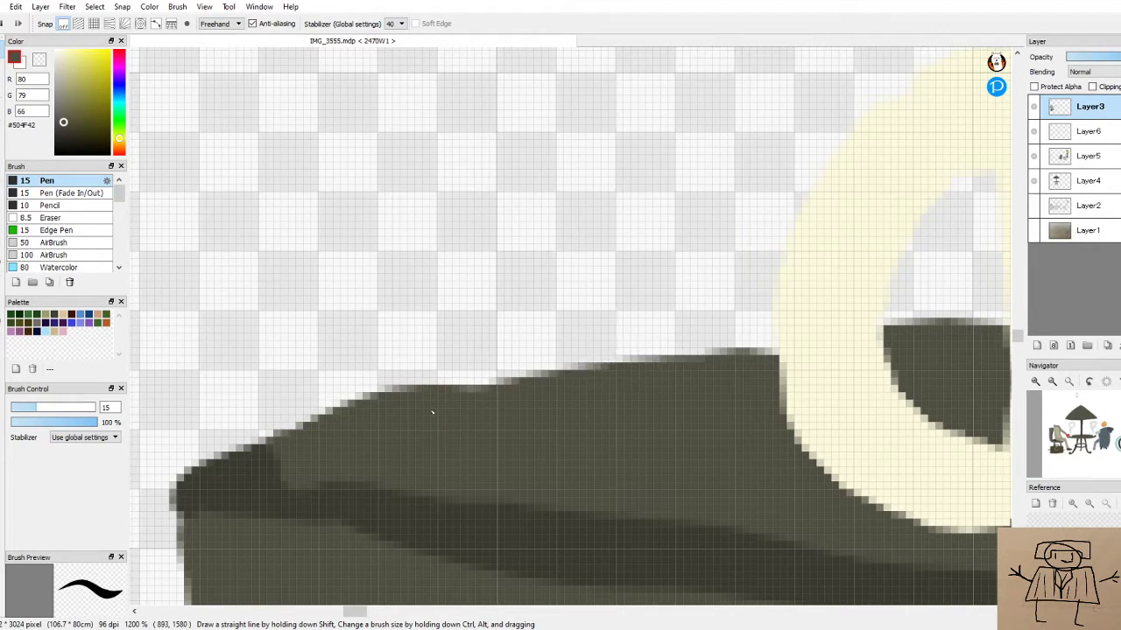
pyautogui.moveTo(490, 386)
pyautogui.mouseDown()
pyautogui.moveTo(718, 344)
pyautogui.moveTo(740, 350)
pyautogui.mouseUp()
pyautogui.hotkey('ctrl', 'z')
pyautogui.hotkey('ctrl', 'z')
pyautogui.hotkey('ctrl', 'z')
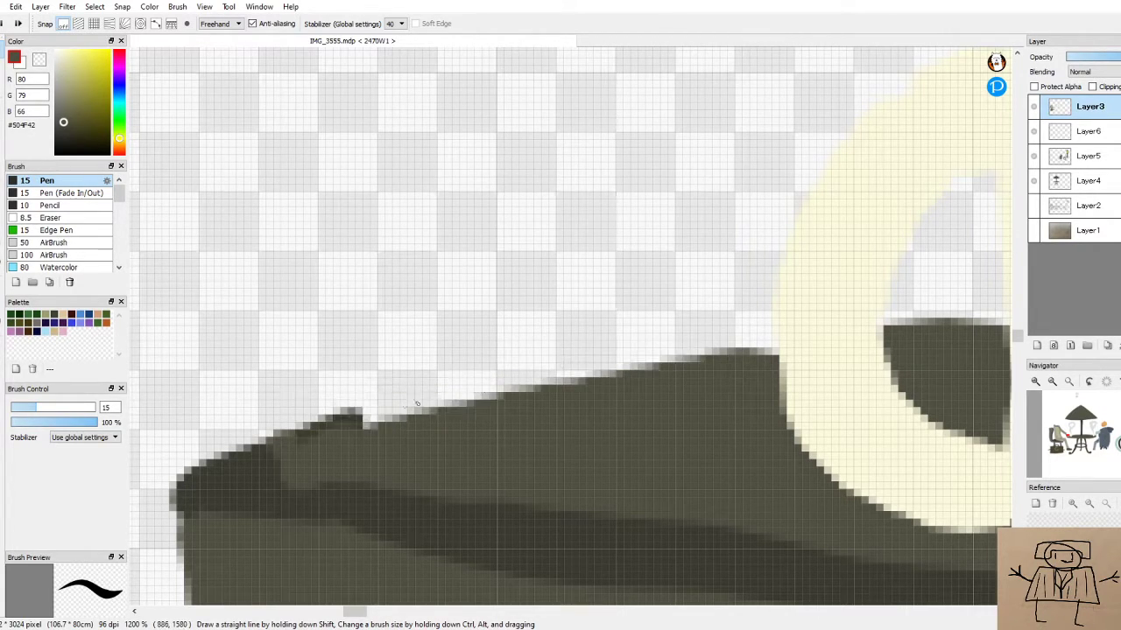
pyautogui.click(17, 23)
pyautogui.click(17, 22)
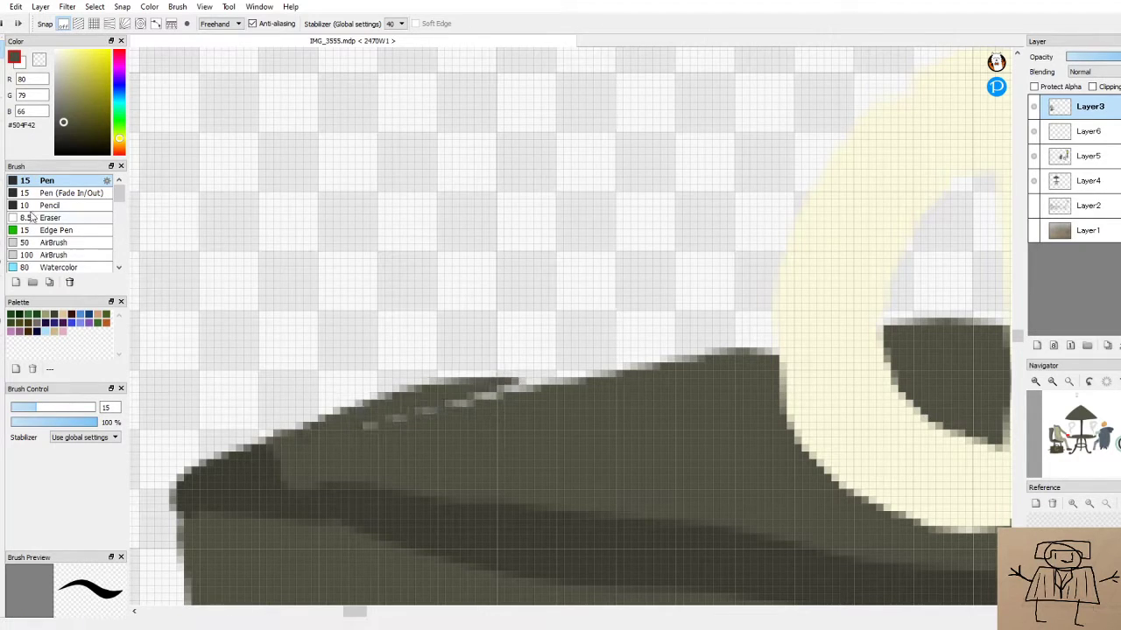
pyautogui.moveTo(445, 385)
pyautogui.mouseDown()
pyautogui.moveTo(536, 354)
pyautogui.moveTo(667, 334)
pyautogui.mouseUp()
pyautogui.hotkey('ctrl', 'z')
pyautogui.moveTo(474, 394)
pyautogui.mouseDown()
pyautogui.moveTo(613, 357)
pyautogui.moveTo(713, 348)
pyautogui.mouseUp()
pyautogui.moveTo(381, 435); pyautogui.dragTo(504, 396)
pyautogui.moveTo(396, 418); pyautogui.dragTo(362, 425)
# Sample the rim line's #3B3A31 and fill the dip in its upper edge near the table's left tip
pyautogui.scroll(-5, 489, 373)
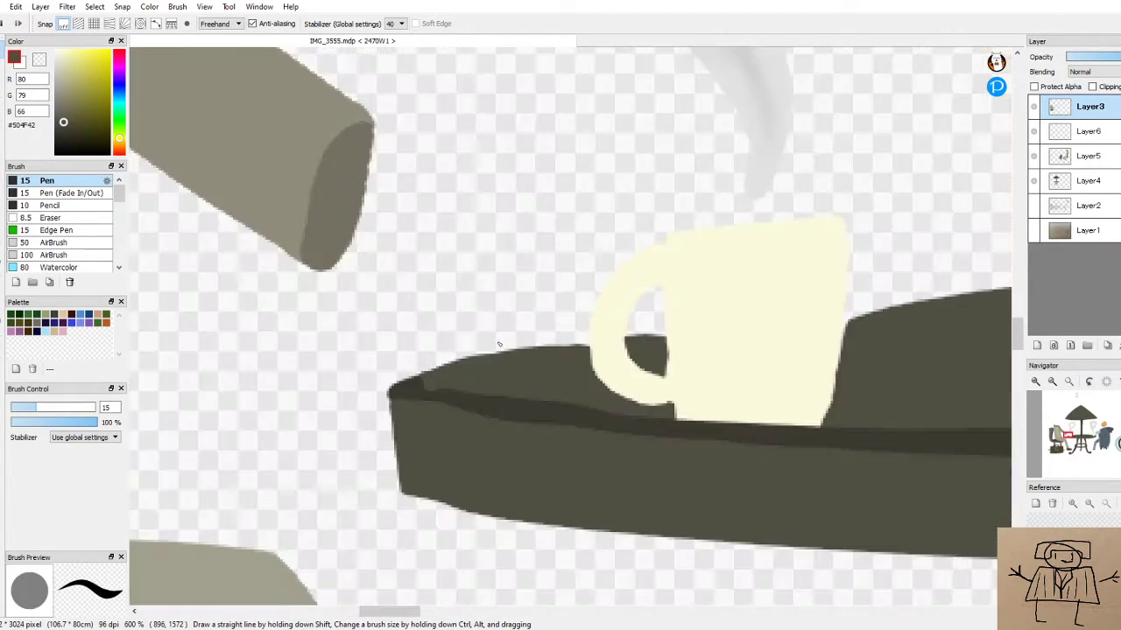
pyautogui.scroll(6, 455, 366)
pyautogui.keyDown('alt'); pyautogui.click(459, 365); pyautogui.keyUp('alt')
pyautogui.scroll(1, 512, 363)
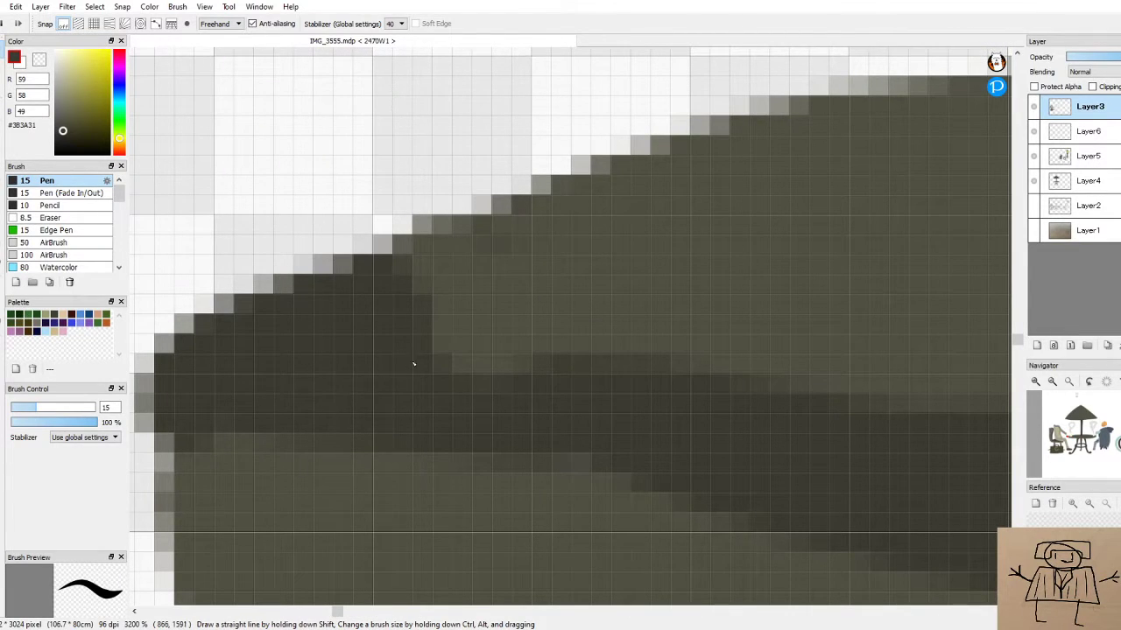
pyautogui.moveTo(413, 366); pyautogui.dragTo(588, 365)
# Sample #504F42 and trim the lower side of the dark rim line so it tapers toward the table's left tip
pyautogui.keyDown('alt'); pyautogui.click(762, 290); pyautogui.keyUp('alt')
pyautogui.moveTo(186, 386)
pyautogui.mouseDown()
pyautogui.moveTo(259, 423)
pyautogui.moveTo(414, 456)
pyautogui.mouseUp()
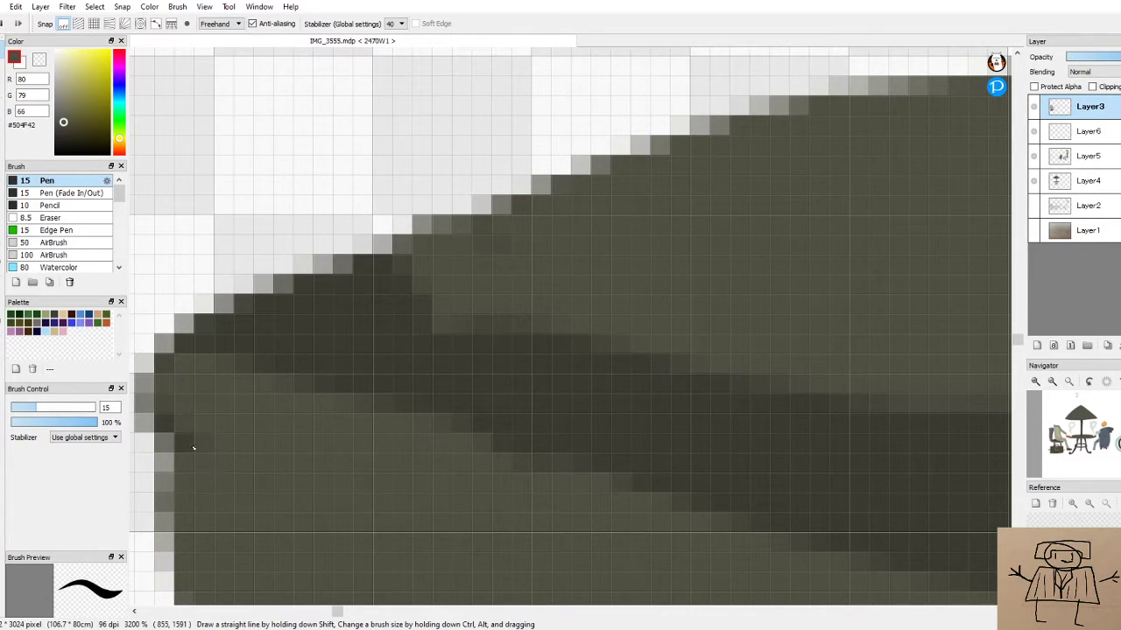
pyautogui.moveTo(192, 444); pyautogui.dragTo(172, 473)
pyautogui.moveTo(238, 330); pyautogui.dragTo(227, 409)
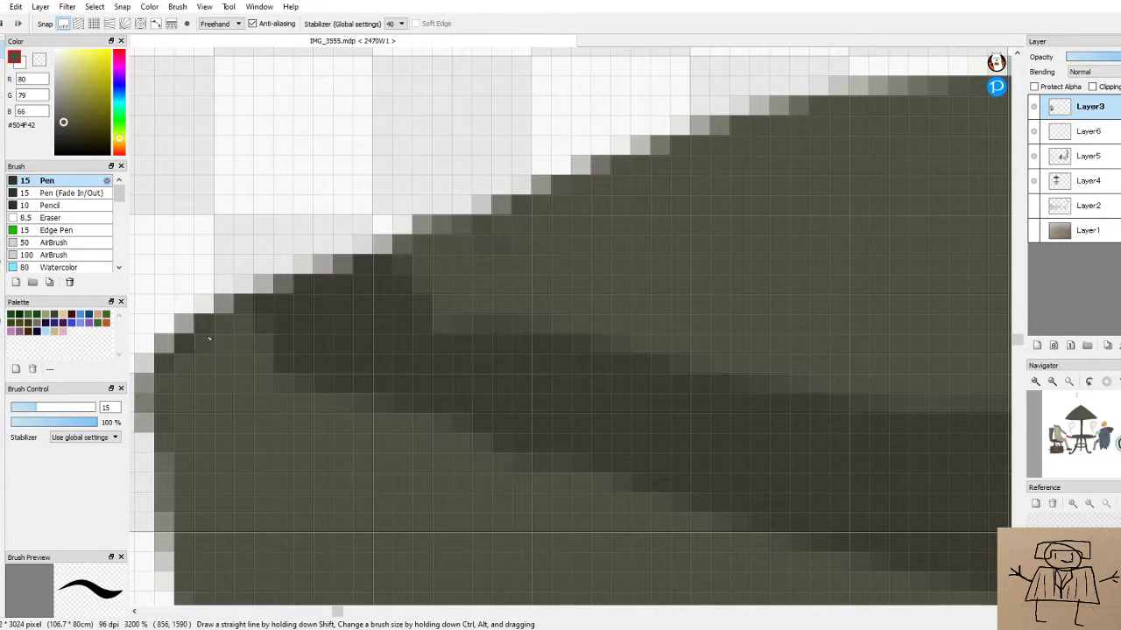
pyautogui.moveTo(207, 370)
pyautogui.mouseDown()
pyautogui.moveTo(180, 388)
pyautogui.moveTo(211, 422)
pyautogui.mouseUp()
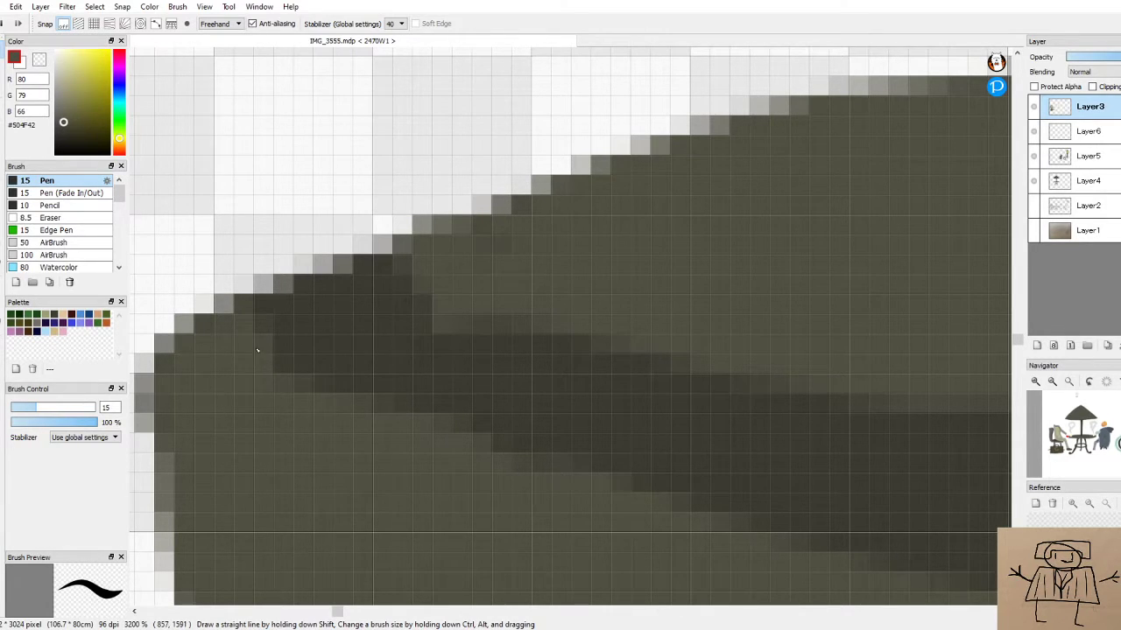
pyautogui.moveTo(255, 348)
pyautogui.mouseDown()
pyautogui.moveTo(441, 461)
pyautogui.moveTo(657, 534)
pyautogui.mouseUp()
# Sample #3B3A31 and round off the stepped corner on the rim line's upper edge at the table's left tip
pyautogui.scroll(-6, 657, 535)
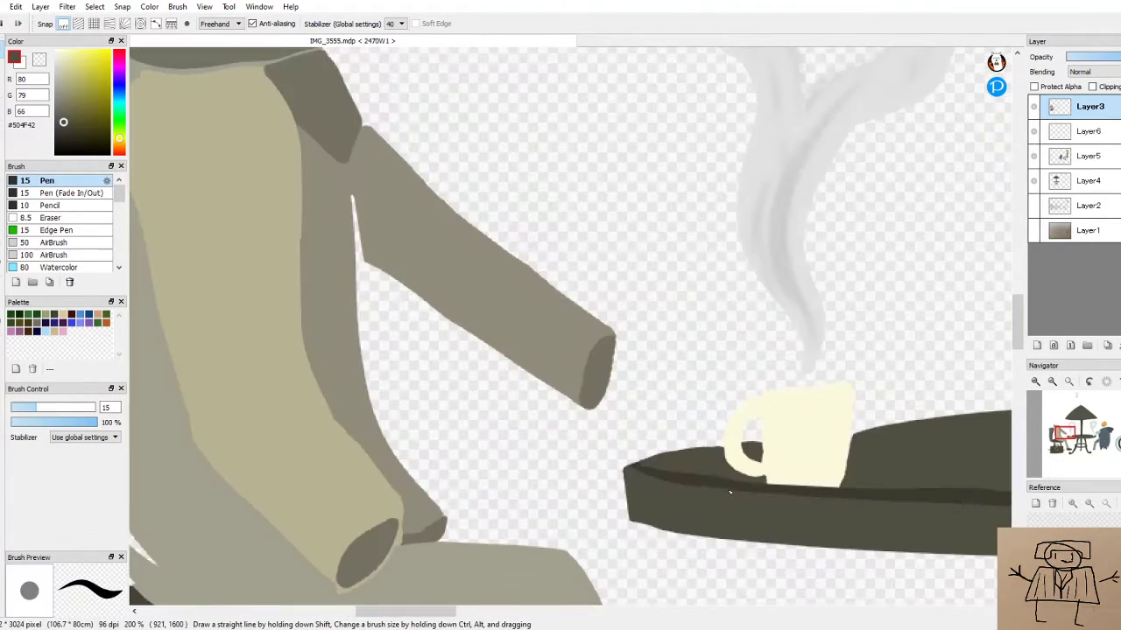
pyautogui.scroll(4, 613, 446)
pyautogui.scroll(4, 565, 446)
pyautogui.keyDown('alt'); pyautogui.click(527, 427); pyautogui.keyUp('alt')
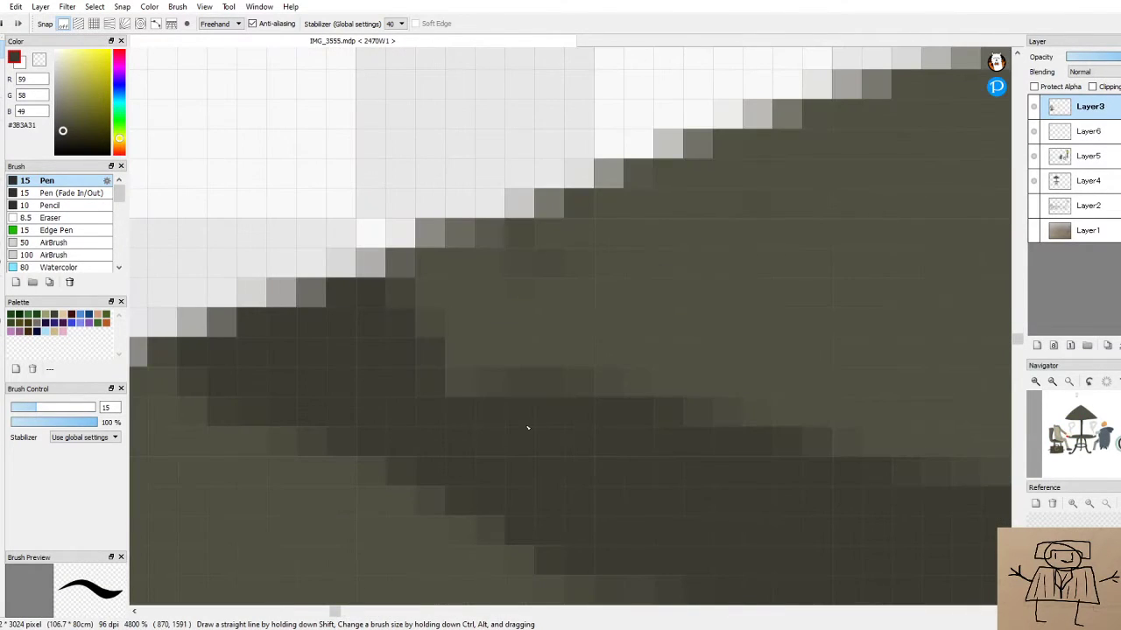
pyautogui.moveTo(425, 385); pyautogui.dragTo(395, 350)
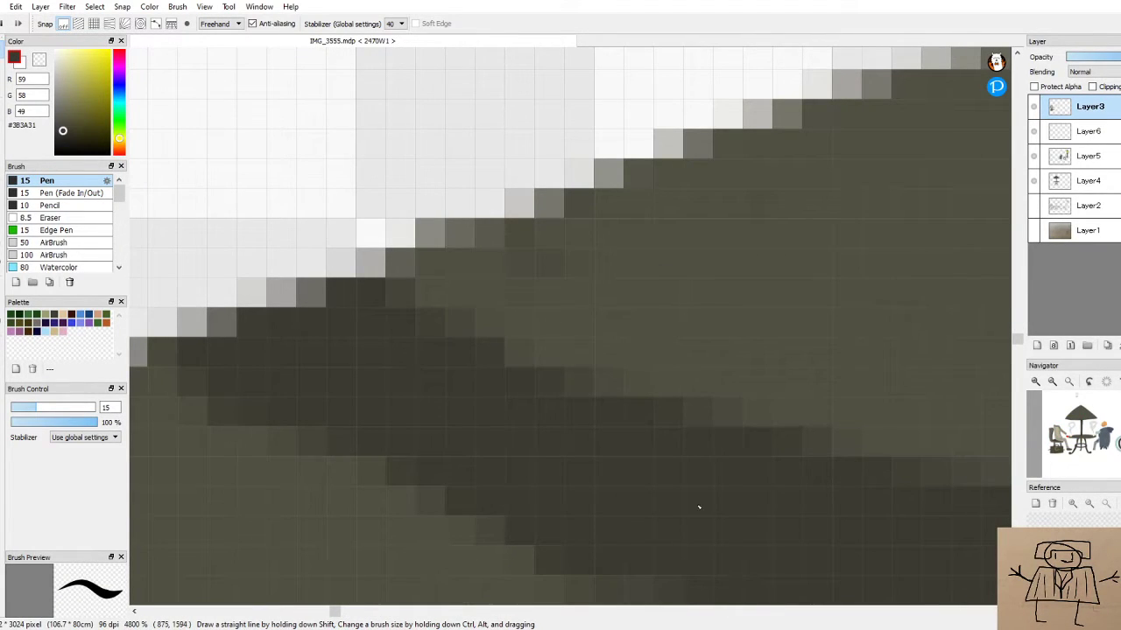
# Sample #504F42 and trim the bumps along the rim line's lower edge between the left mug and the umbrella pole
pyautogui.scroll(-5, 701, 506)
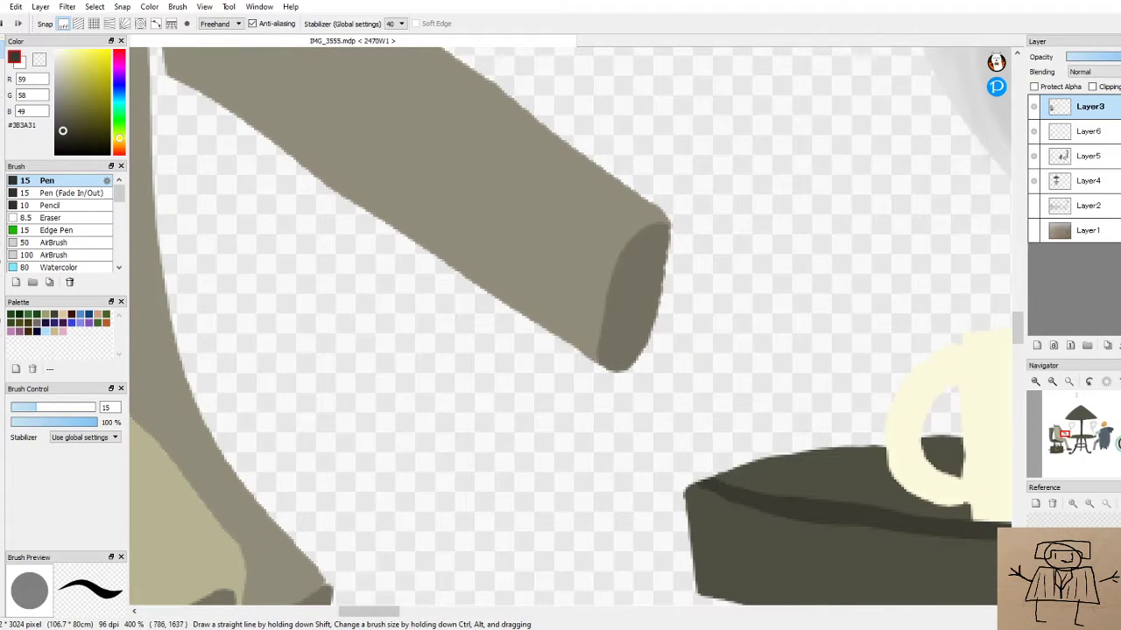
pyautogui.scroll(-3, 524, 445)
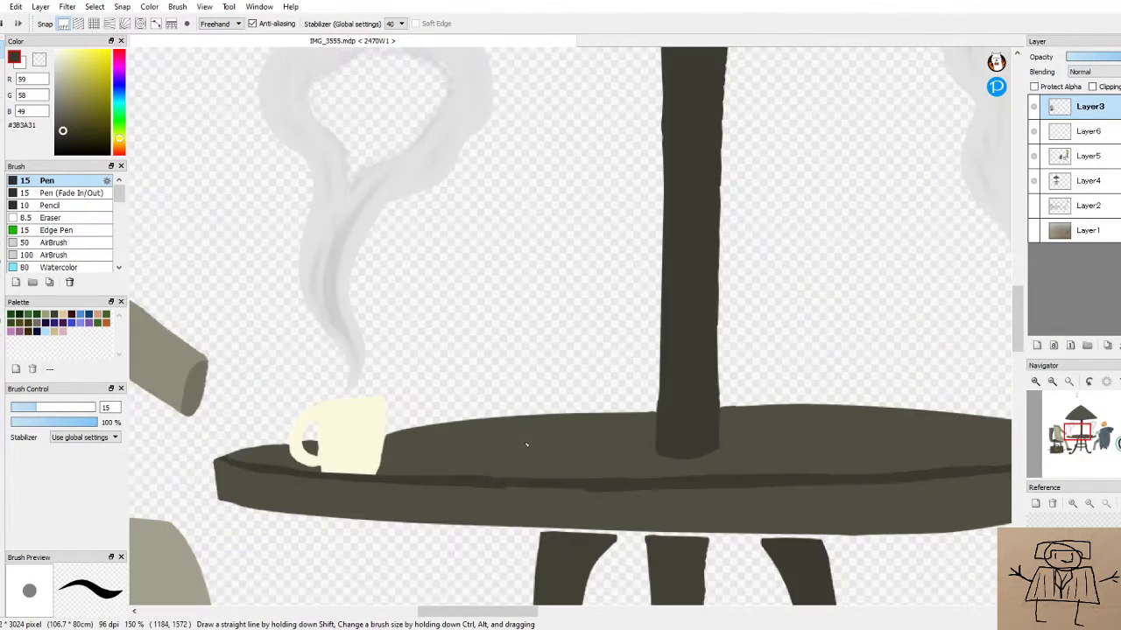
pyautogui.scroll(-2, 610, 500)
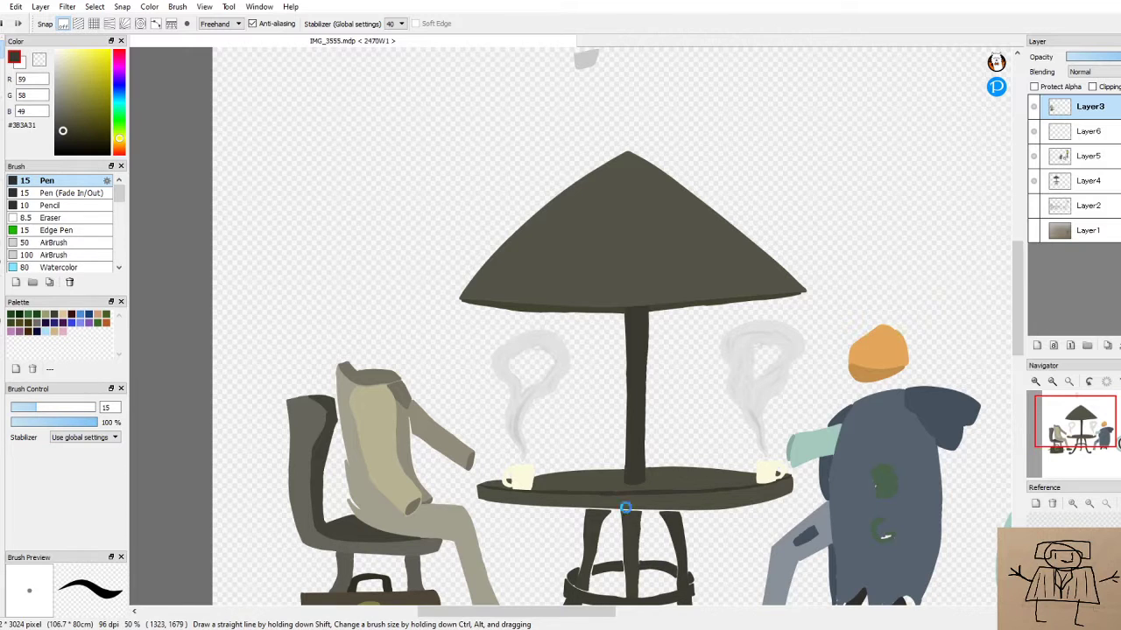
pyautogui.scroll(5, 625, 513)
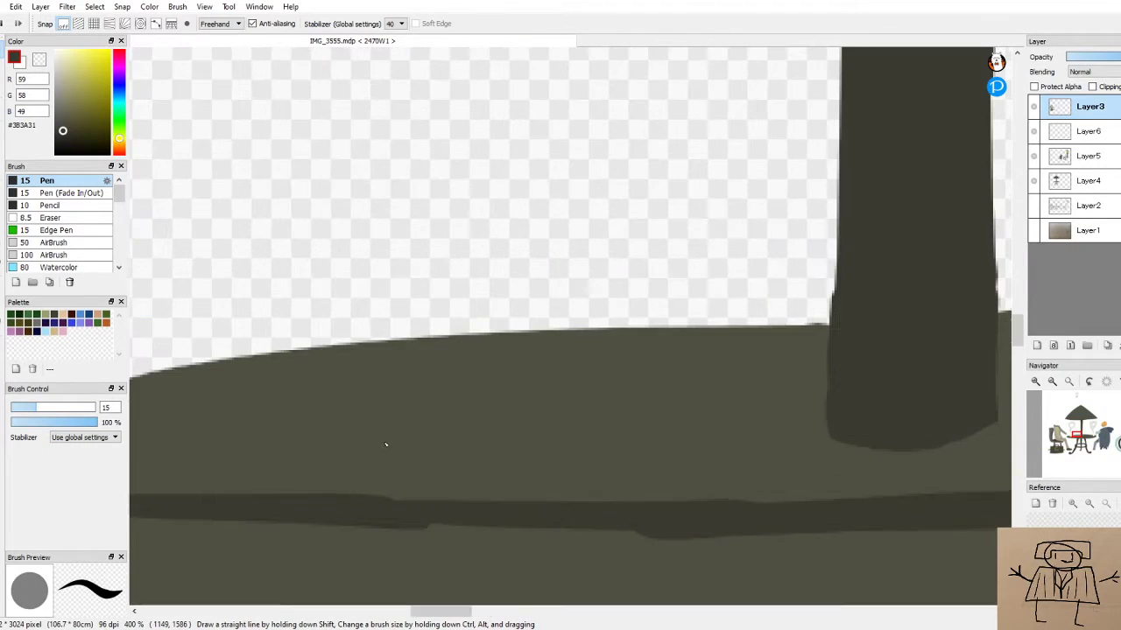
pyautogui.keyDown('alt'); pyautogui.click(414, 459); pyautogui.keyUp('alt')
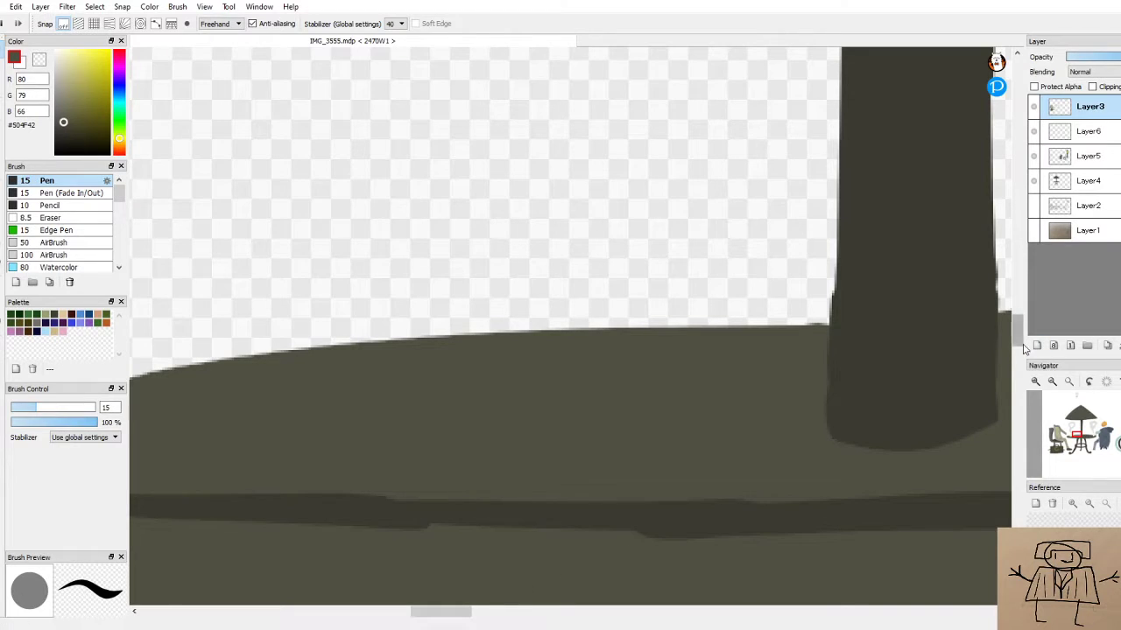
pyautogui.scroll(-3, 453, 250)
pyautogui.scroll(1, 454, 249)
pyautogui.scroll(2, 423, 257)
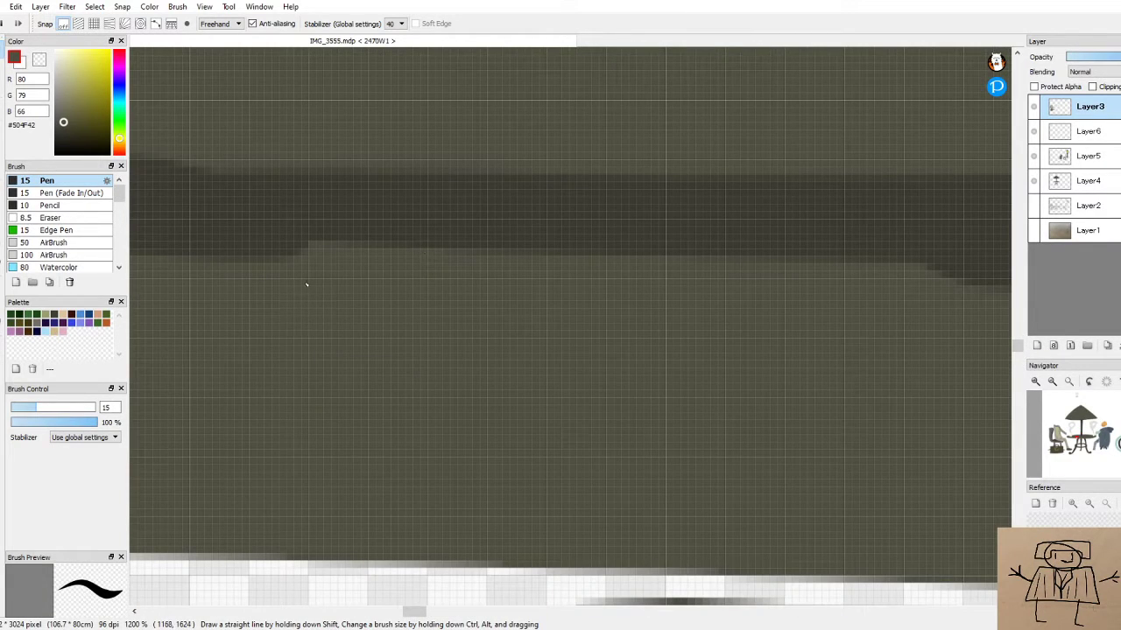
pyautogui.moveTo(177, 261); pyautogui.dragTo(490, 270)
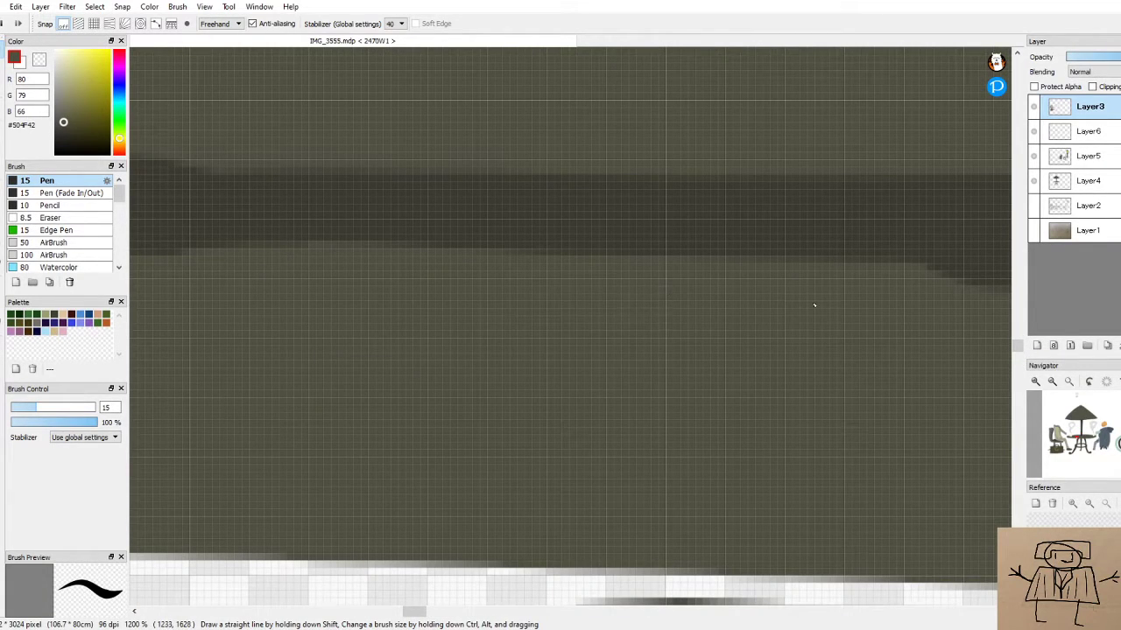
pyautogui.moveTo(1030, 289); pyautogui.dragTo(1085, 274)
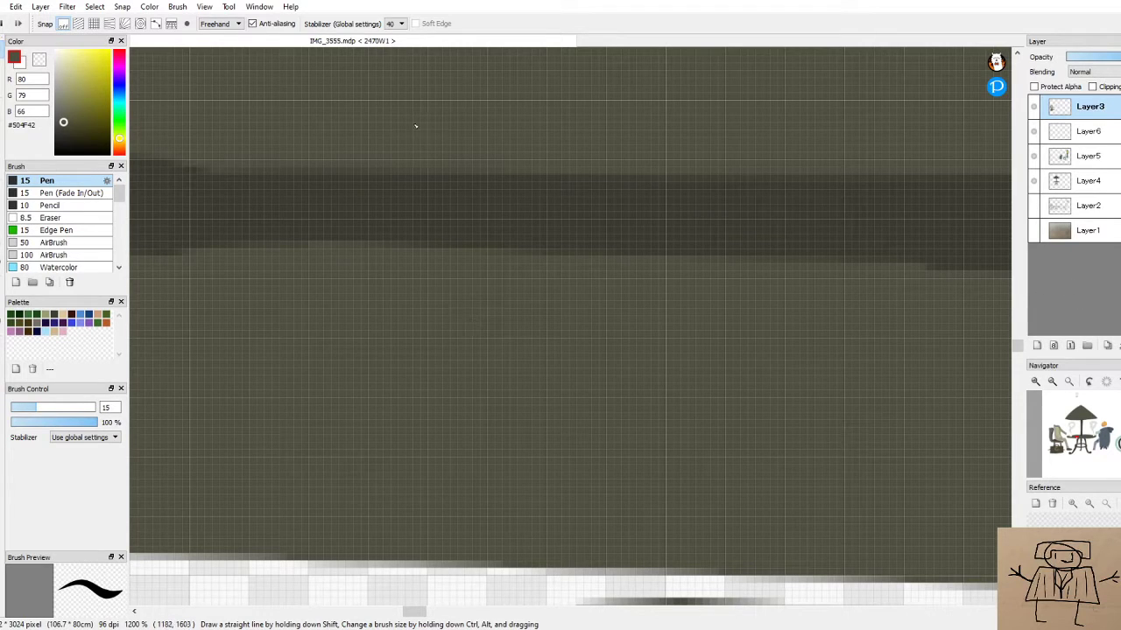
pyautogui.scroll(-2, 412, 578)
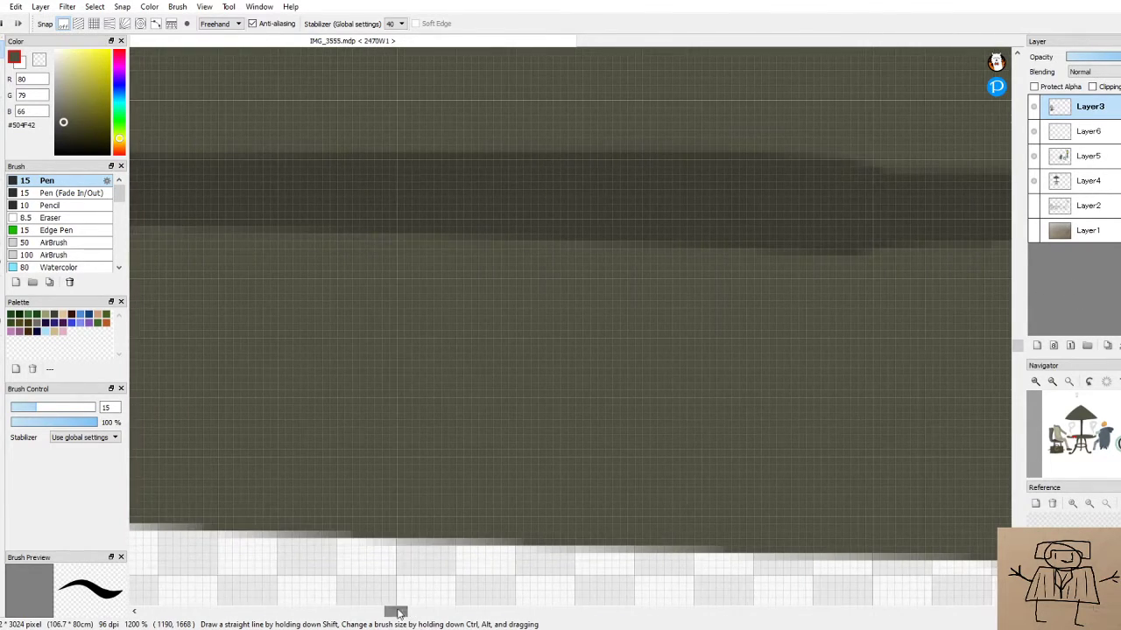
pyautogui.moveTo(525, 248); pyautogui.dragTo(925, 271)
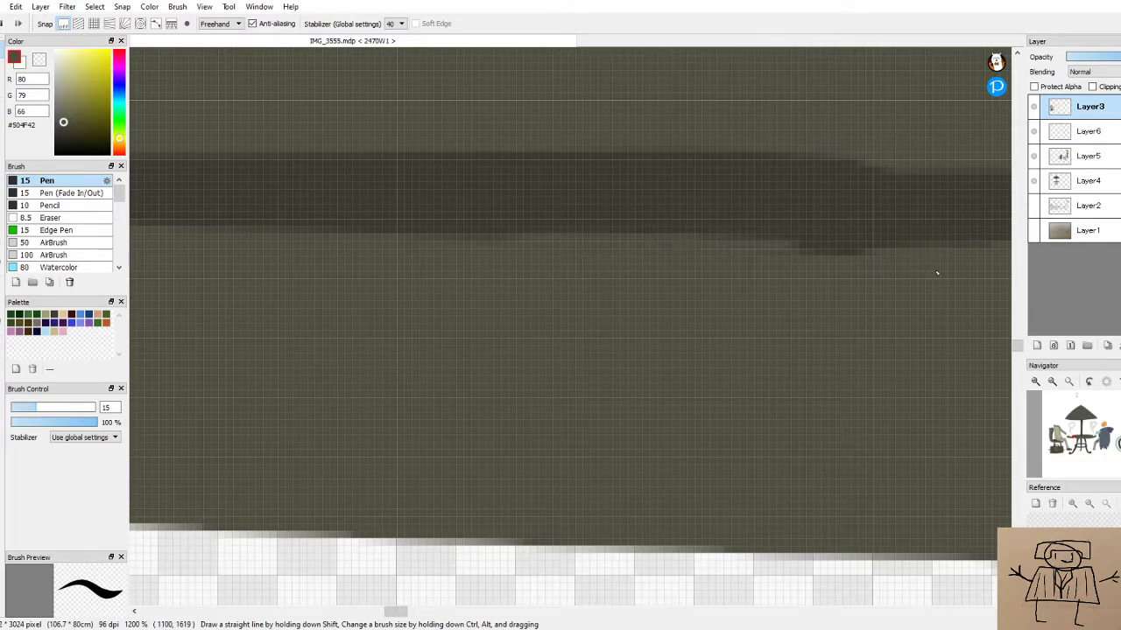
# Smooth the rim line's upper edge just right of the left mug with #504F42, levelling the step in the dark band
pyautogui.moveTo(260, 151); pyautogui.dragTo(936, 179)
pyautogui.hotkey('ctrl', 'z')
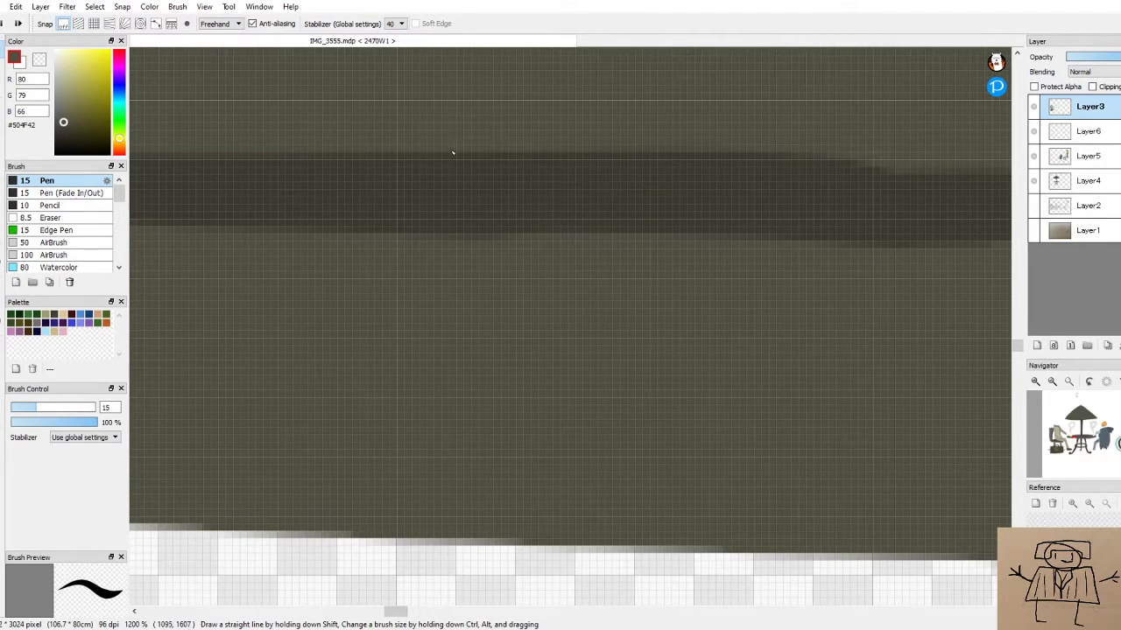
pyautogui.moveTo(465, 151)
pyautogui.mouseDown()
pyautogui.moveTo(806, 145)
pyautogui.moveTo(993, 158)
pyautogui.moveTo(850, 163)
pyautogui.mouseUp()
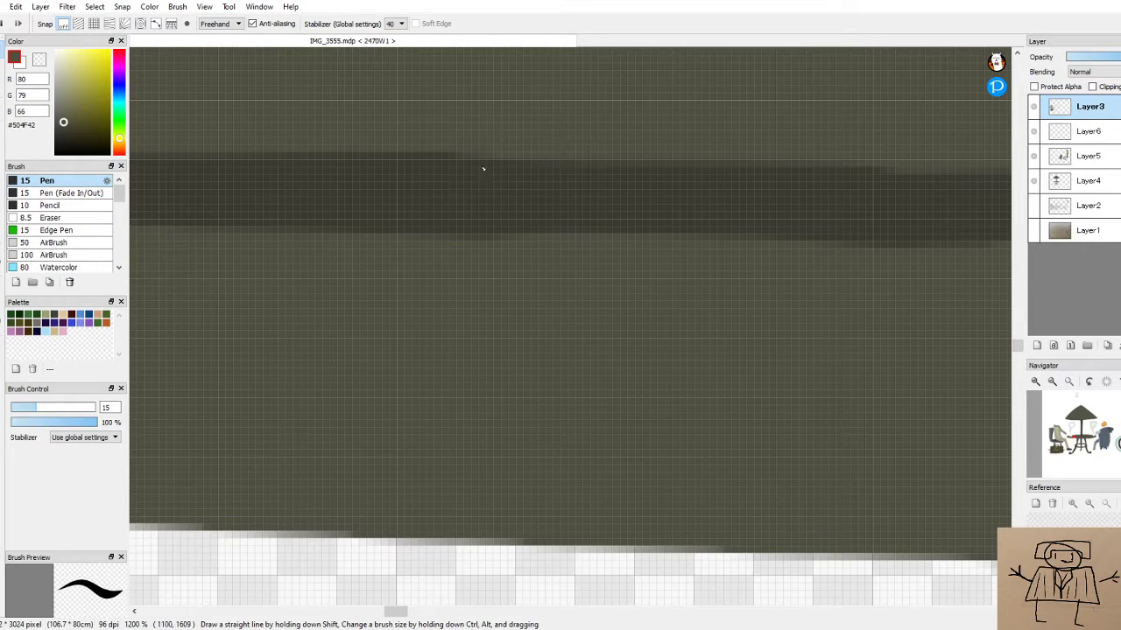
pyautogui.moveTo(432, 156); pyautogui.dragTo(928, 170)
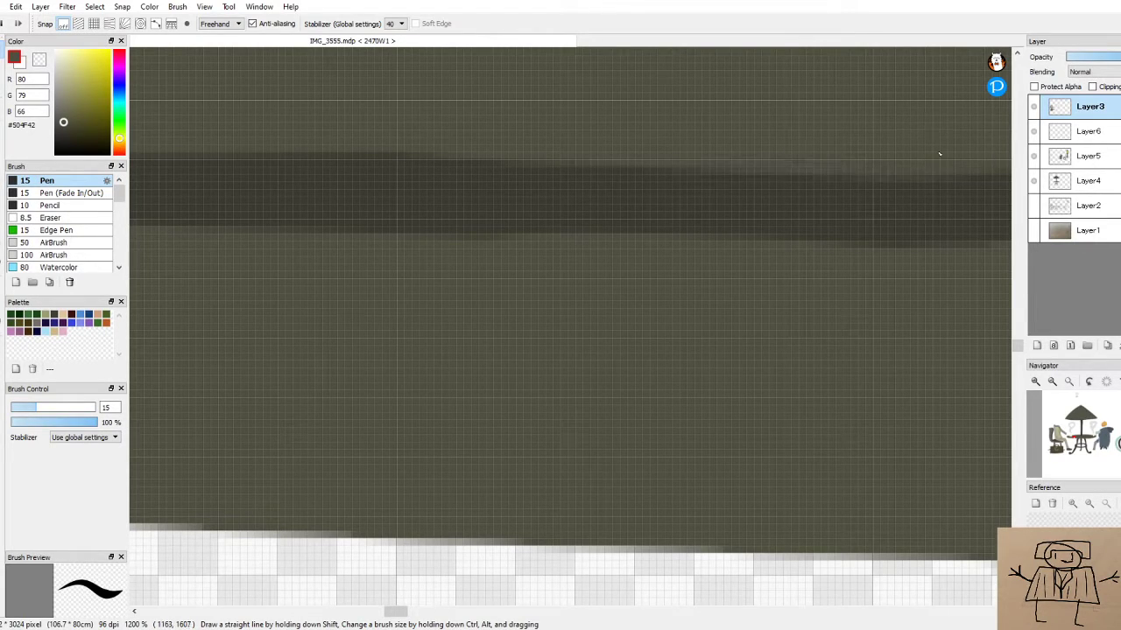
pyautogui.scroll(-2, 916, 162)
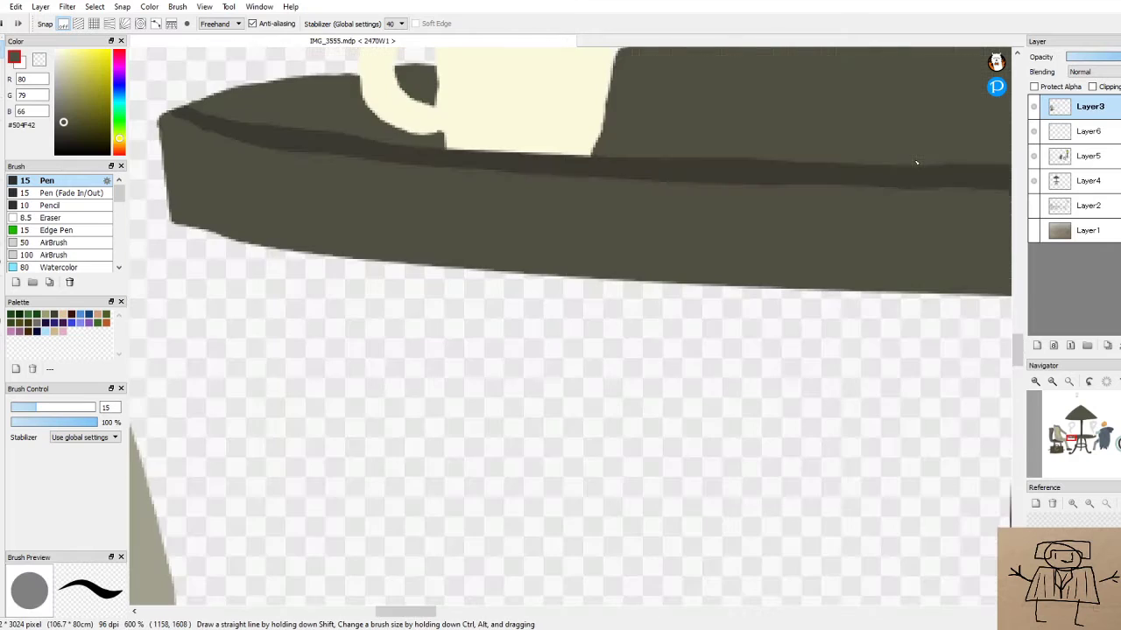
pyautogui.scroll(-2, 529, 137)
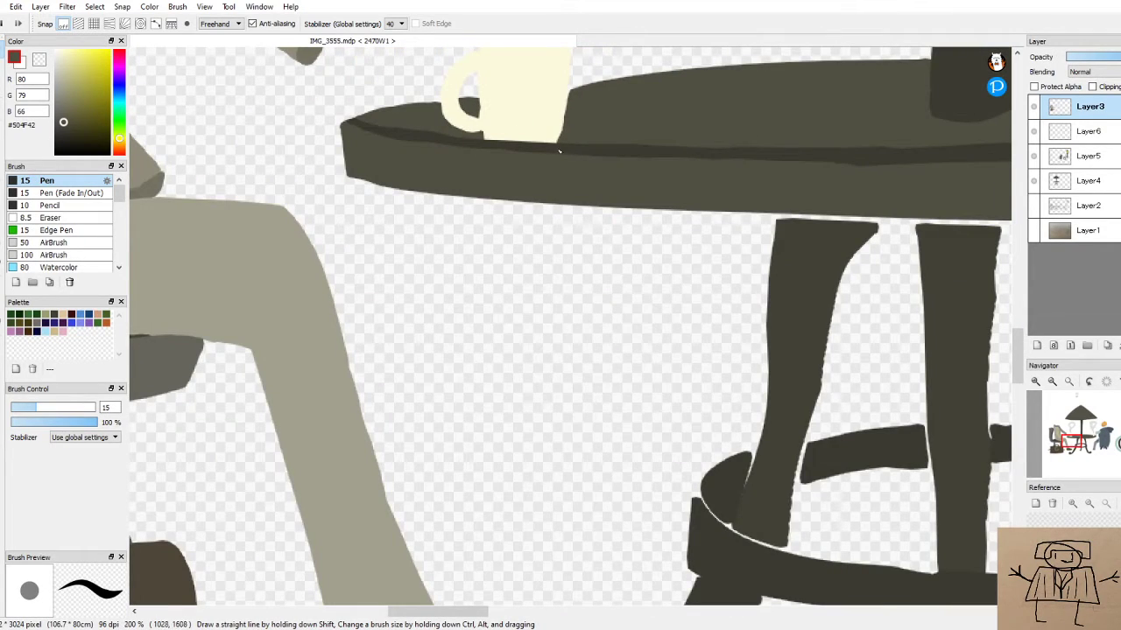
# Extend the dark rim line in #3B3A31 to the table's left tip and fill the gap inside the tip
pyautogui.scroll(5, 393, 155)
pyautogui.scroll(1, 393, 155)
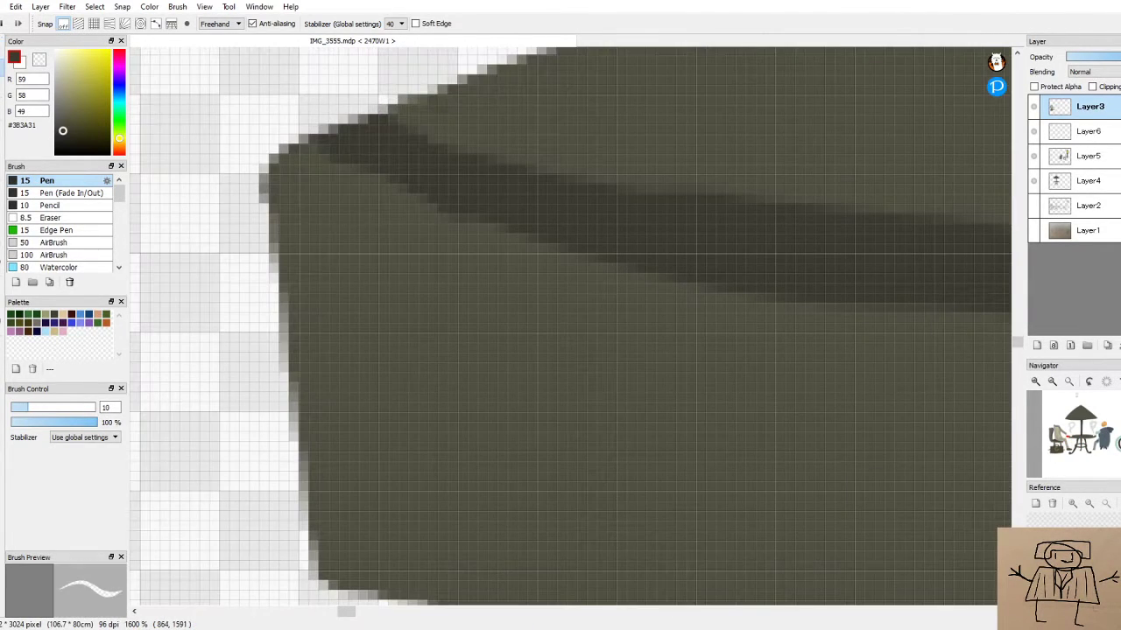
pyautogui.press('b')
pyautogui.moveTo(269, 197); pyautogui.dragTo(590, 245)
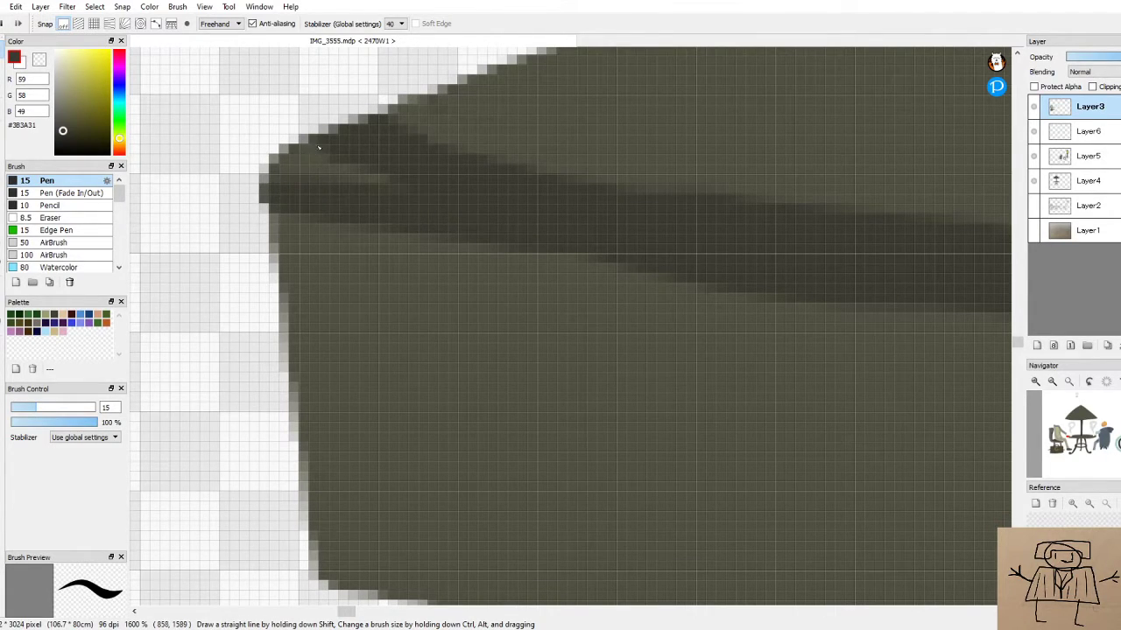
pyautogui.moveTo(318, 143); pyautogui.dragTo(385, 181)
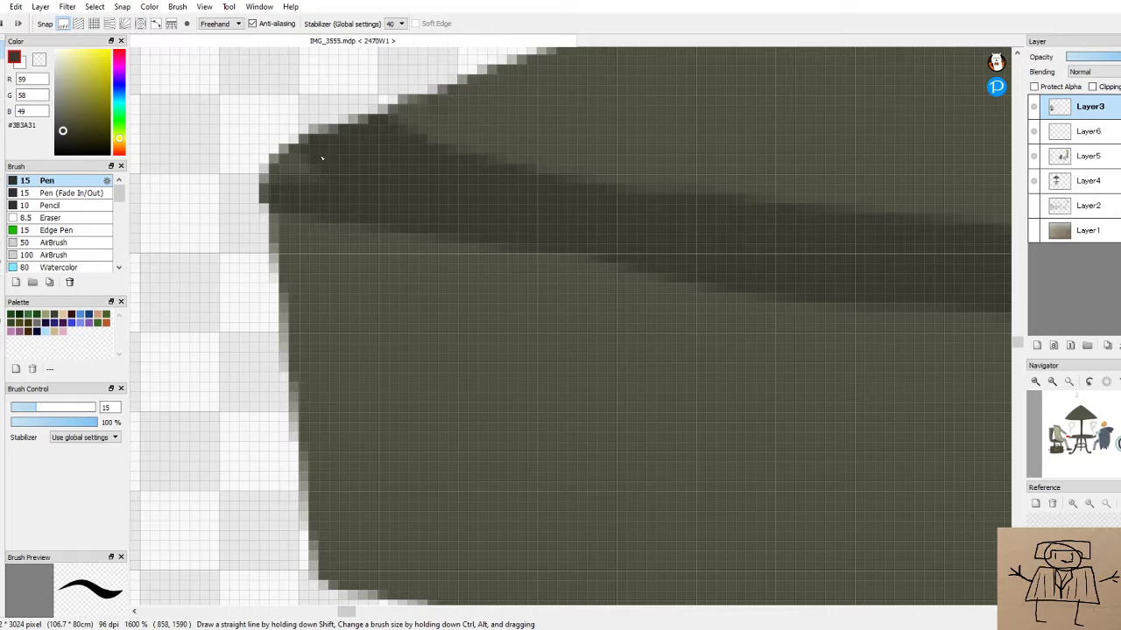
pyautogui.moveTo(299, 156)
pyautogui.mouseDown()
pyautogui.moveTo(328, 179)
pyautogui.moveTo(283, 175)
pyautogui.mouseUp()
# Sample #504F42 and thin the rim line from above between the table's left tip and the left mug
pyautogui.keyDown('alt'); pyautogui.click(607, 106); pyautogui.keyUp('alt')
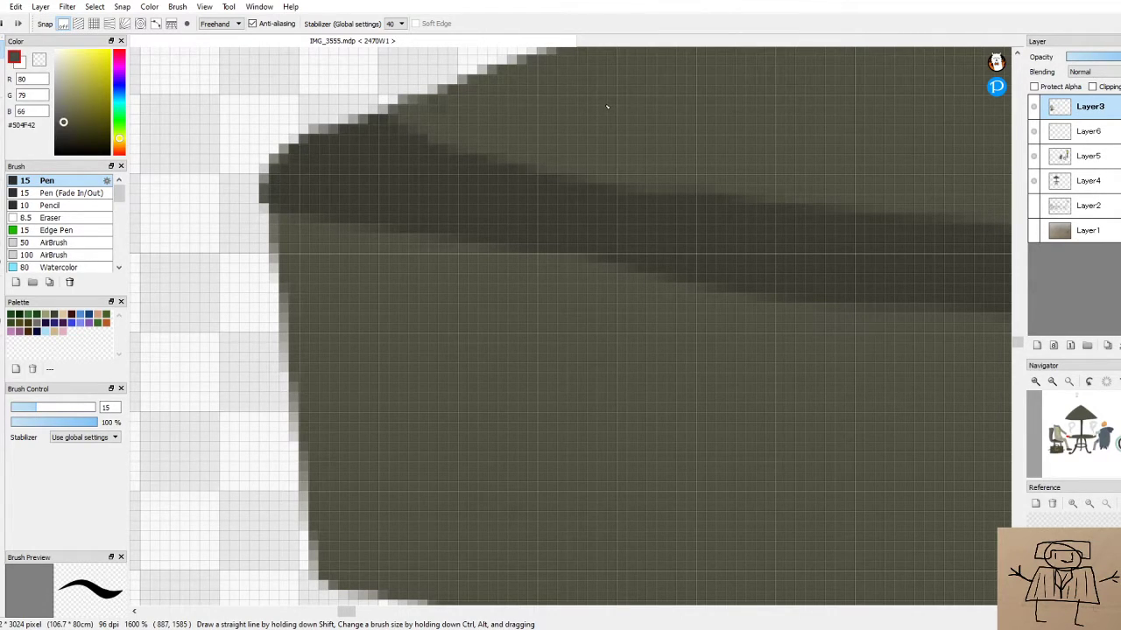
pyautogui.moveTo(392, 128)
pyautogui.mouseDown()
pyautogui.moveTo(367, 138)
pyautogui.moveTo(345, 132)
pyautogui.moveTo(321, 154)
pyautogui.moveTo(513, 160)
pyautogui.moveTo(591, 174)
pyautogui.moveTo(439, 158)
pyautogui.moveTo(664, 203)
pyautogui.moveTo(902, 228)
pyautogui.mouseUp()
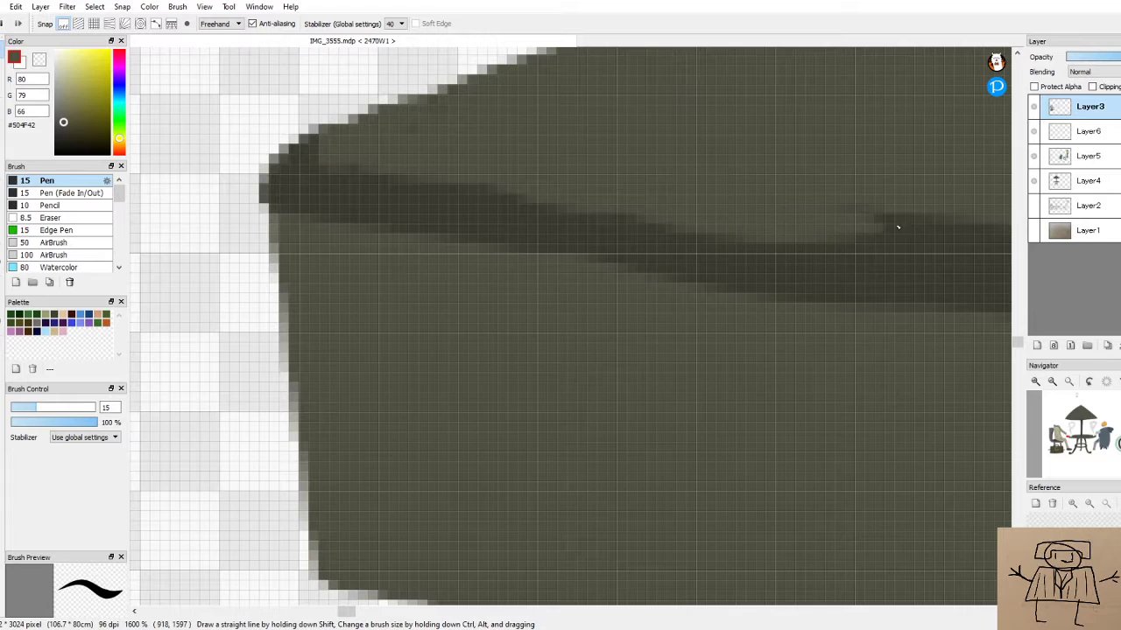
pyautogui.hotkey('ctrl', 'z')
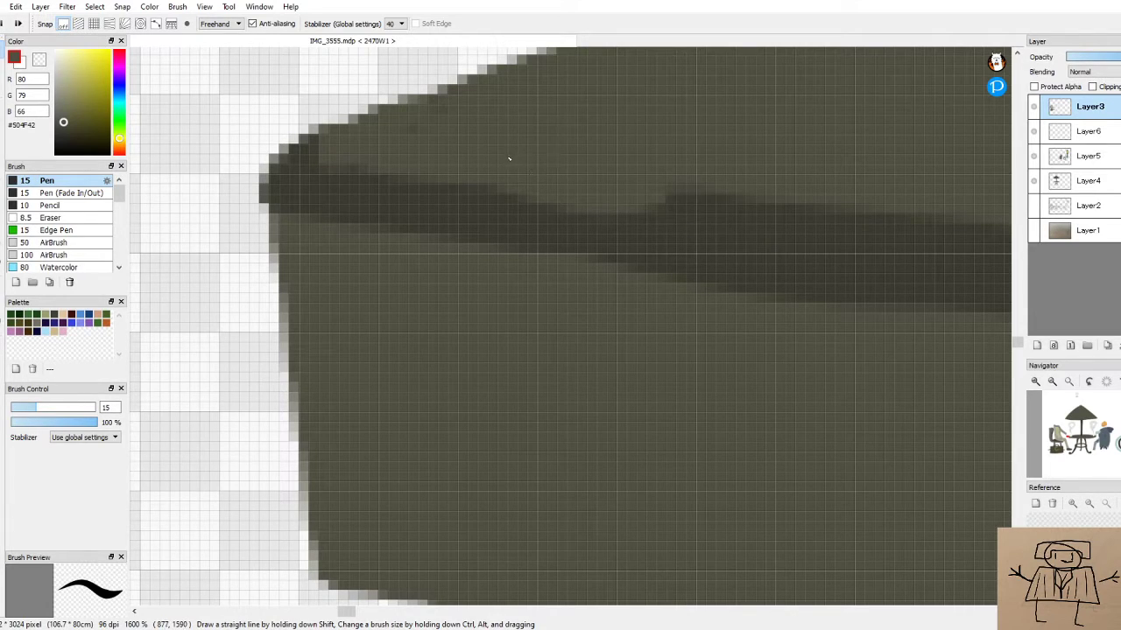
pyautogui.moveTo(508, 167); pyautogui.dragTo(905, 220)
pyautogui.moveTo(545, 176); pyautogui.dragTo(605, 185)
pyautogui.moveTo(526, 185); pyautogui.dragTo(672, 199)
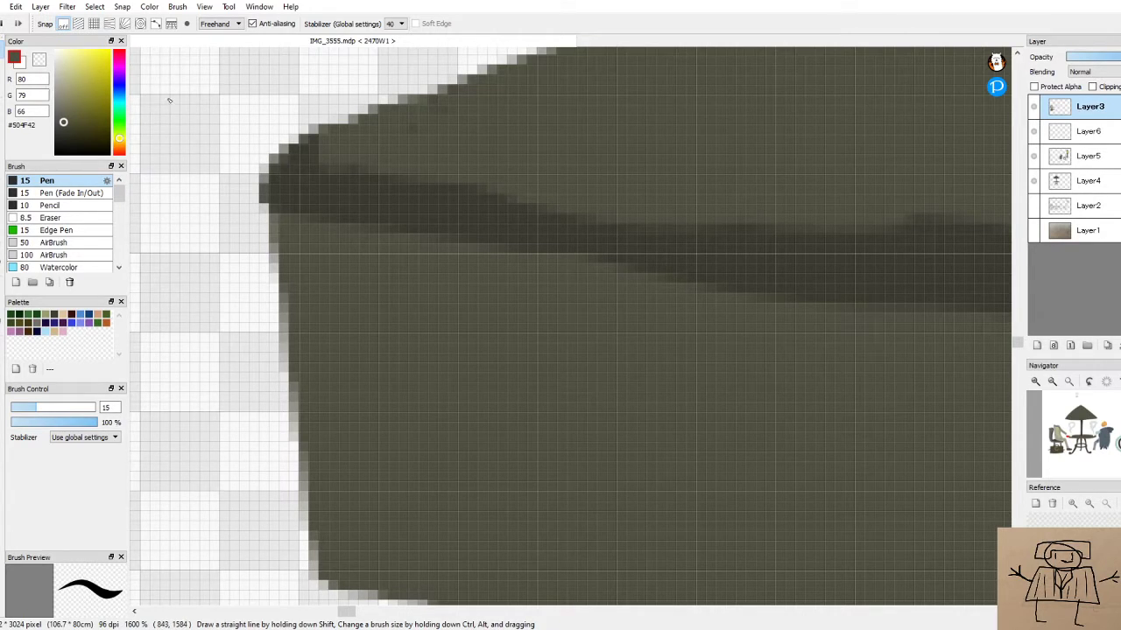
# Sample #3B3A31 and fill the dip in the rim line's lower edge near the table's left tip
pyautogui.keyDown('alt'); pyautogui.click(461, 192); pyautogui.keyUp('alt')
pyautogui.moveTo(564, 249); pyautogui.dragTo(699, 271)
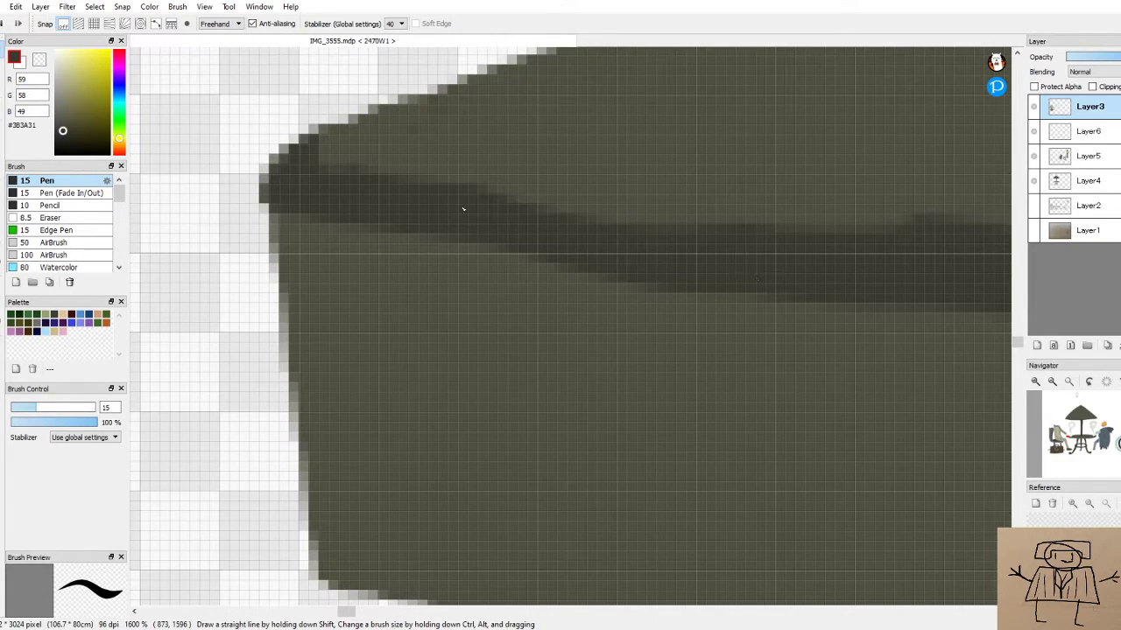
pyautogui.hotkey('ctrl', 'z')
pyautogui.moveTo(531, 252)
pyautogui.mouseDown()
pyautogui.moveTo(583, 248)
pyautogui.moveTo(837, 290)
pyautogui.mouseUp()
# Sample #504F42 and shave the remaining bumps off the rim line's upper edge from the left tip toward the mug's handle
pyautogui.keyDown('alt'); pyautogui.click(547, 155); pyautogui.keyUp('alt')
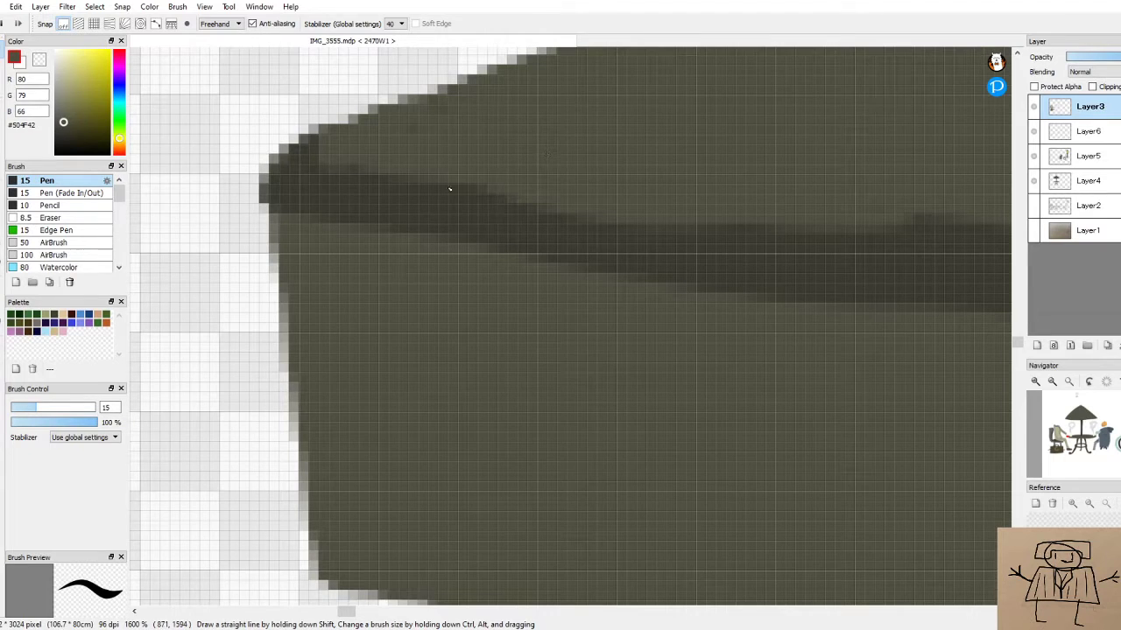
pyautogui.moveTo(474, 188); pyautogui.dragTo(439, 163)
pyautogui.scroll(-5, 493, 113)
pyautogui.scroll(5, 533, 255)
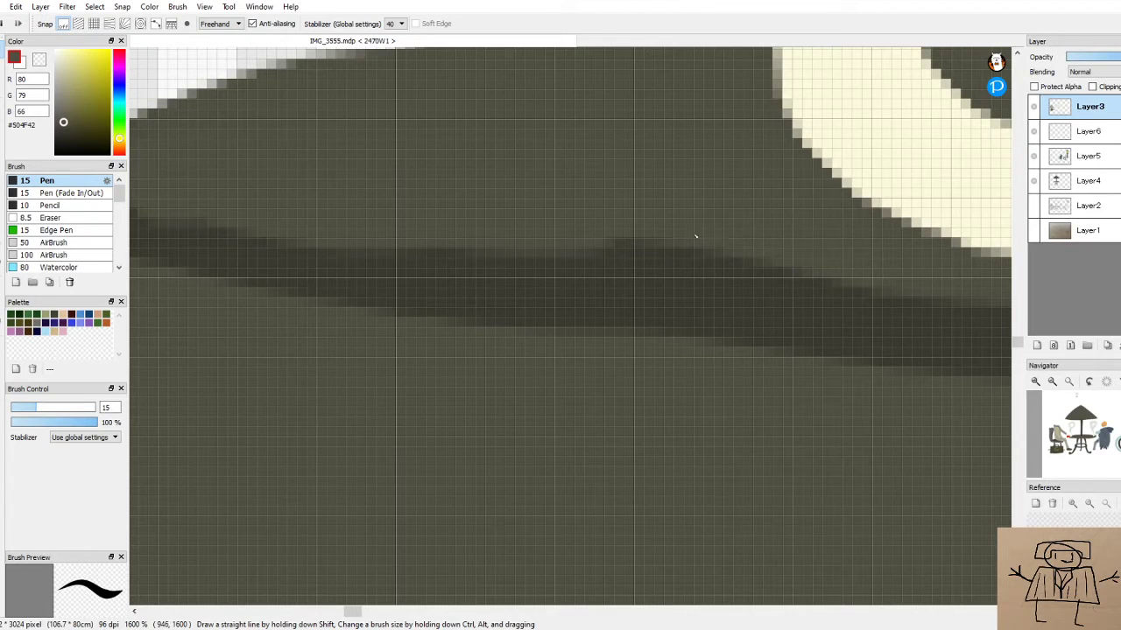
pyautogui.moveTo(920, 302); pyautogui.dragTo(582, 234)
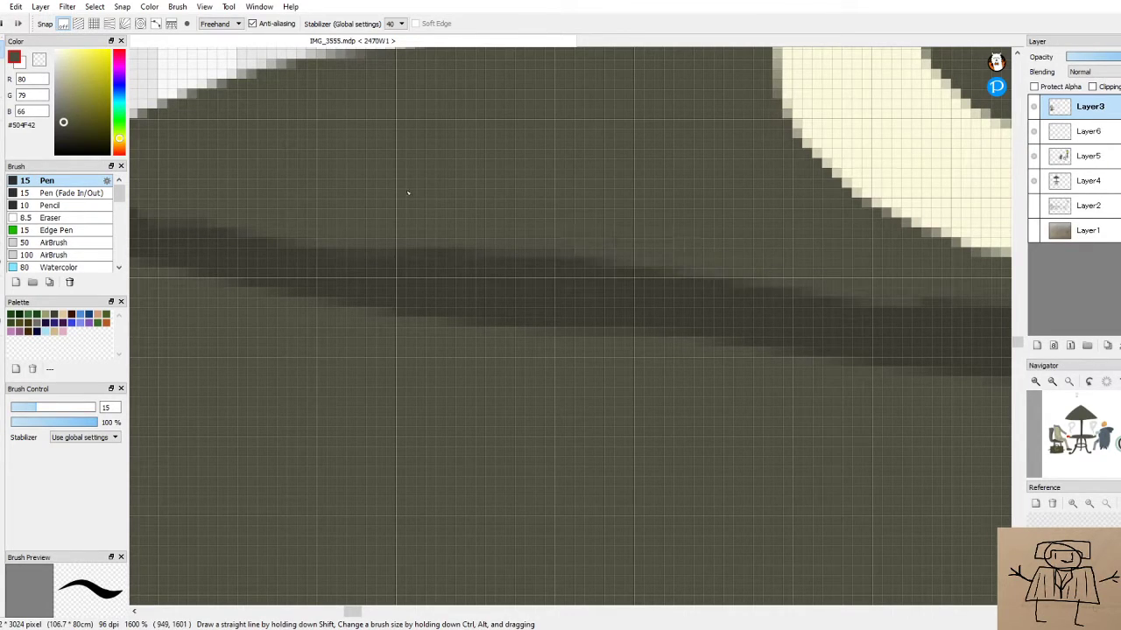
# Sample #3B3A31 and thicken the rim line's lower edge just left of the left mug's handle
pyautogui.keyDown('alt'); pyautogui.click(739, 307); pyautogui.keyUp('alt')
pyautogui.moveTo(497, 308)
pyautogui.mouseDown()
pyautogui.moveTo(841, 355)
pyautogui.moveTo(957, 355)
pyautogui.mouseUp()
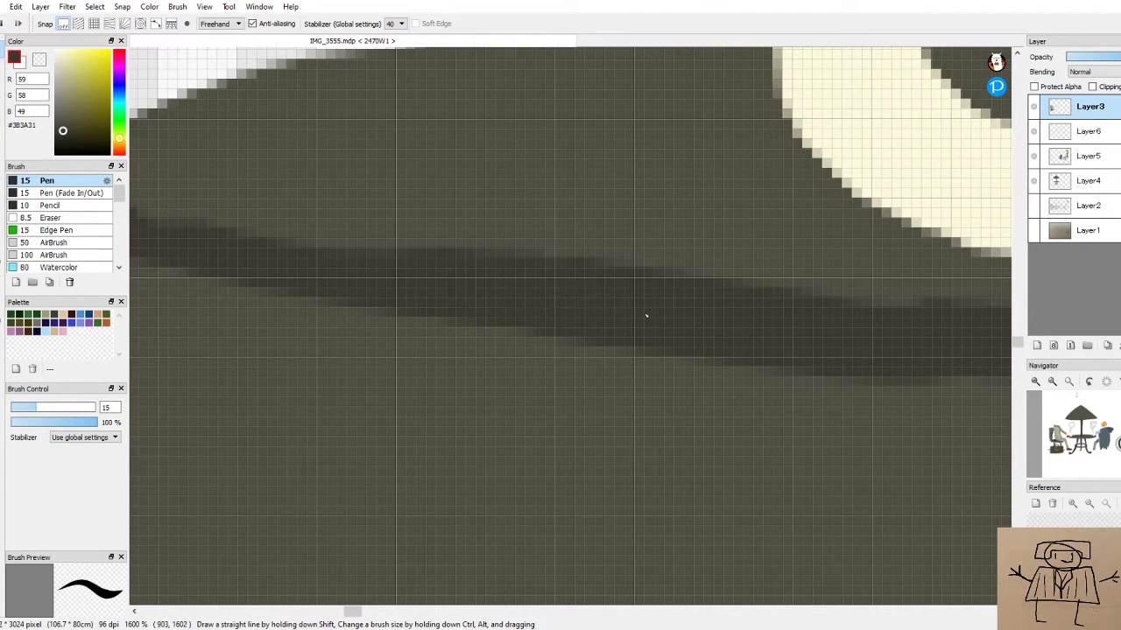
pyautogui.scroll(-5, 832, 315)
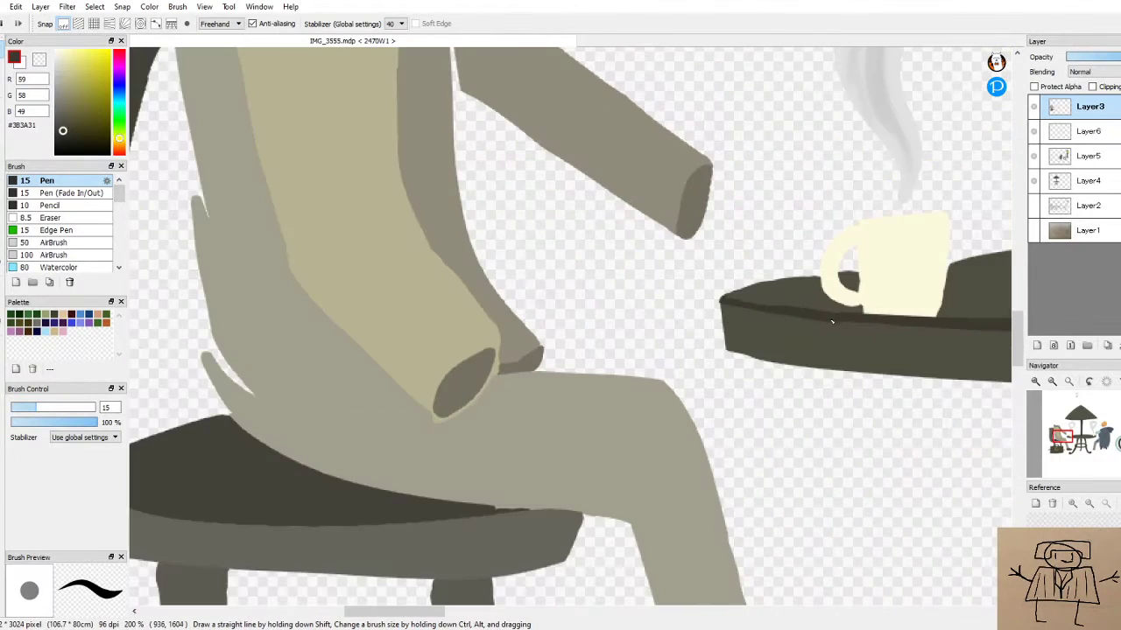
# Sample #504F42 and even out the rim line's upper edge up to and beneath the left mug's handle
pyautogui.scroll(5, 782, 293)
pyautogui.keyDown('alt'); pyautogui.click(782, 293); pyautogui.keyUp('alt')
pyautogui.scroll(1, 709, 349)
pyautogui.scroll(-2, 709, 349)
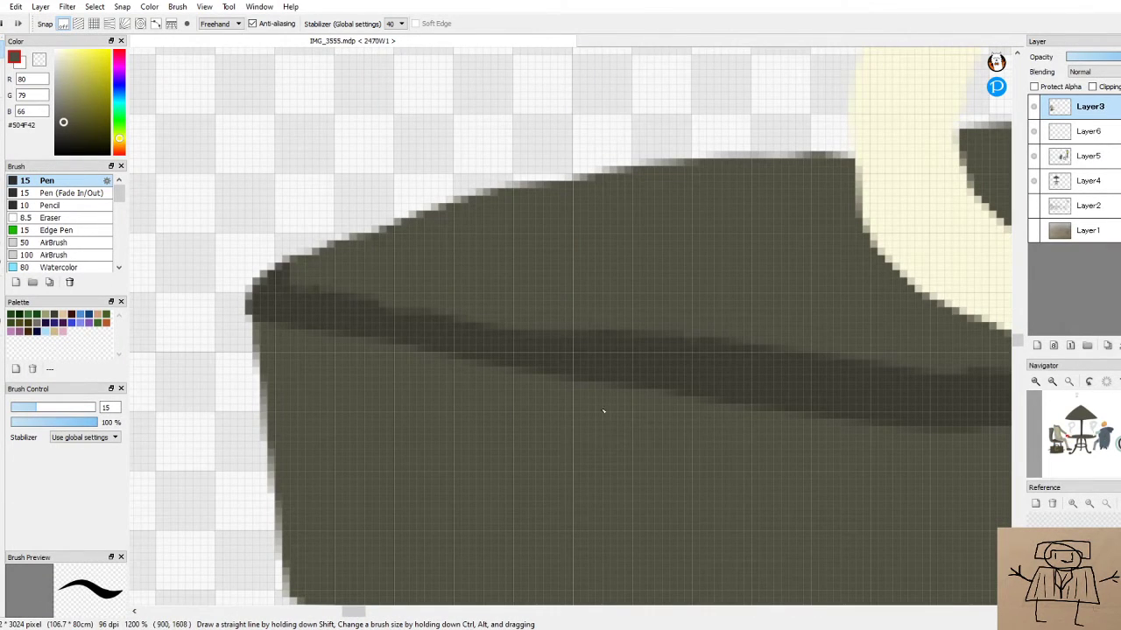
pyautogui.moveTo(554, 328); pyautogui.dragTo(977, 375)
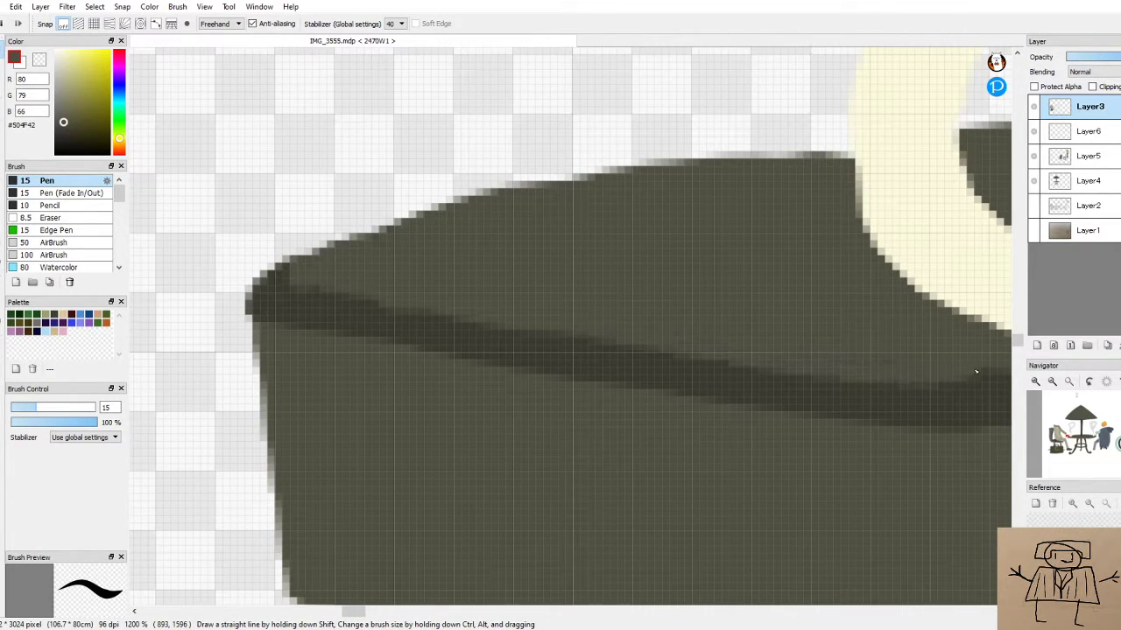
pyautogui.hscroll(6, 485, 593)
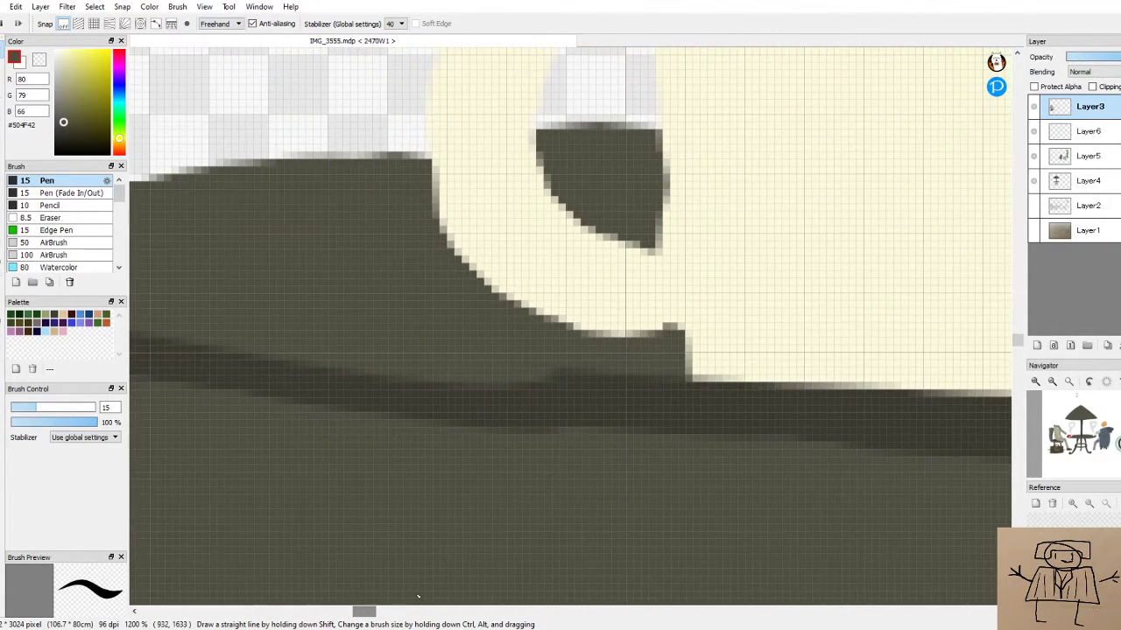
pyautogui.moveTo(545, 370)
pyautogui.mouseDown()
pyautogui.moveTo(627, 376)
pyautogui.moveTo(493, 378)
pyautogui.moveTo(596, 386)
pyautogui.mouseUp()
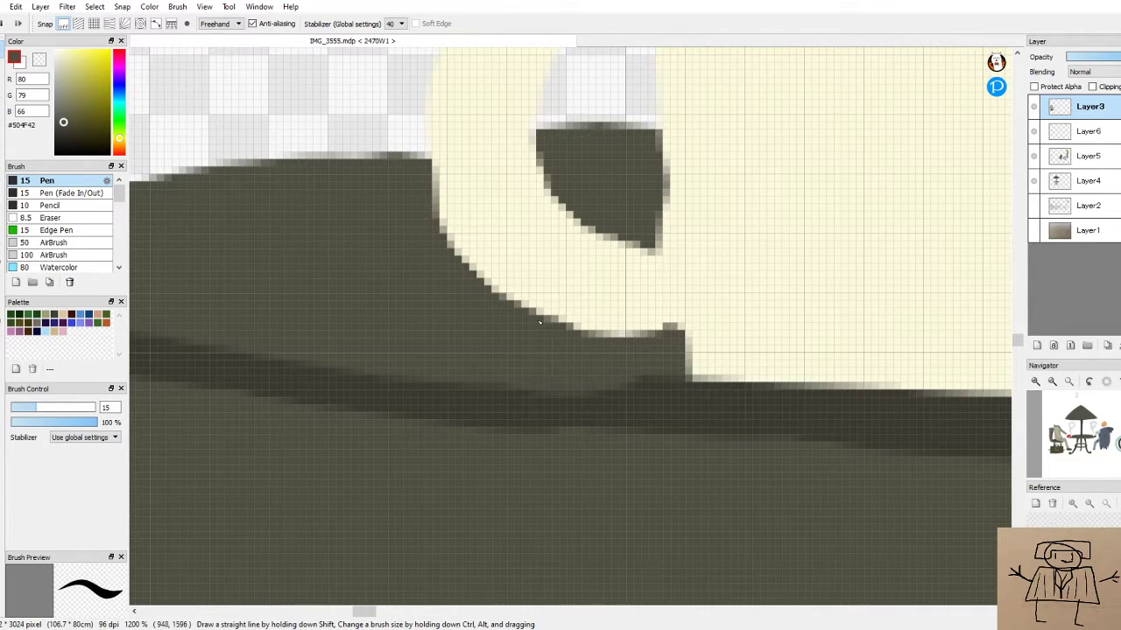
# Sample #3B3A31 and paint a dark shadow beneath the left mug's handle, joining it to the rim line
pyautogui.keyDown('alt'); pyautogui.click(687, 386); pyautogui.keyUp('alt')
pyautogui.moveTo(458, 265)
pyautogui.mouseDown()
pyautogui.moveTo(488, 324)
pyautogui.moveTo(470, 301)
pyautogui.moveTo(525, 342)
pyautogui.mouseUp()
pyautogui.moveTo(476, 285)
pyautogui.mouseDown()
pyautogui.moveTo(577, 346)
pyautogui.moveTo(533, 330)
pyautogui.moveTo(621, 357)
pyautogui.moveTo(597, 349)
pyautogui.moveTo(672, 338)
pyautogui.moveTo(654, 346)
pyautogui.moveTo(674, 346)
pyautogui.moveTo(672, 388)
pyautogui.moveTo(683, 349)
pyautogui.moveTo(672, 354)
pyautogui.moveTo(673, 335)
pyautogui.moveTo(659, 371)
pyautogui.moveTo(590, 399)
pyautogui.moveTo(640, 354)
pyautogui.moveTo(551, 371)
pyautogui.moveTo(476, 317)
pyautogui.moveTo(497, 312)
pyautogui.moveTo(491, 327)
pyautogui.moveTo(460, 288)
pyautogui.moveTo(512, 377)
pyautogui.mouseUp()
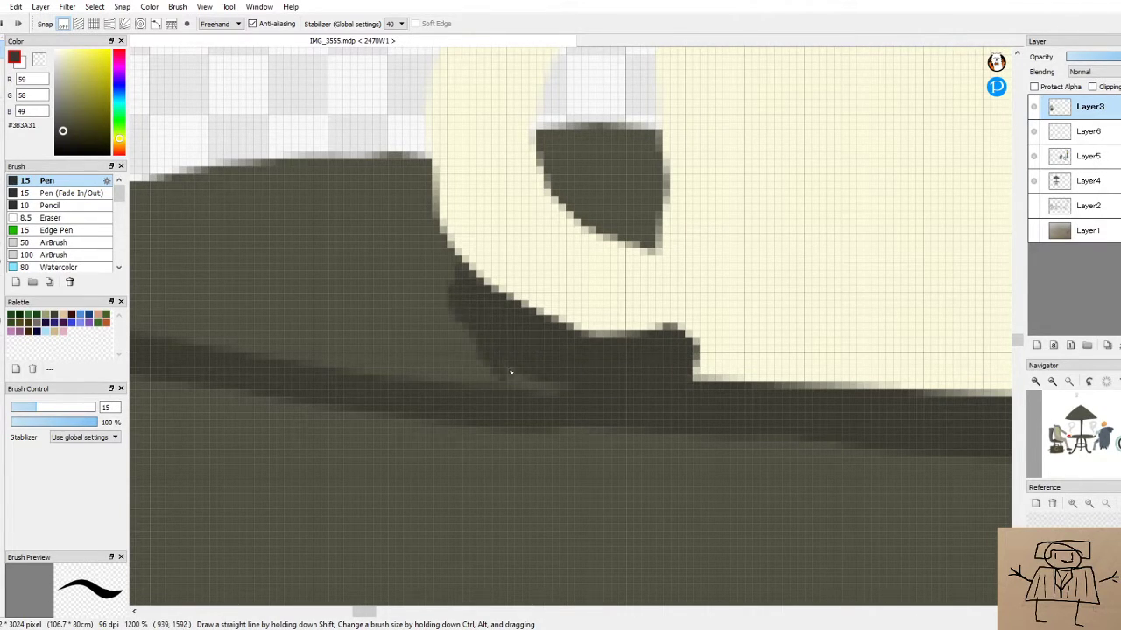
pyautogui.moveTo(457, 279)
pyautogui.mouseDown()
pyautogui.moveTo(443, 255)
pyautogui.moveTo(464, 316)
pyautogui.moveTo(443, 266)
pyautogui.mouseUp()
pyautogui.moveTo(491, 335)
pyautogui.mouseDown()
pyautogui.moveTo(538, 386)
pyautogui.moveTo(533, 356)
pyautogui.moveTo(573, 378)
pyautogui.mouseUp()
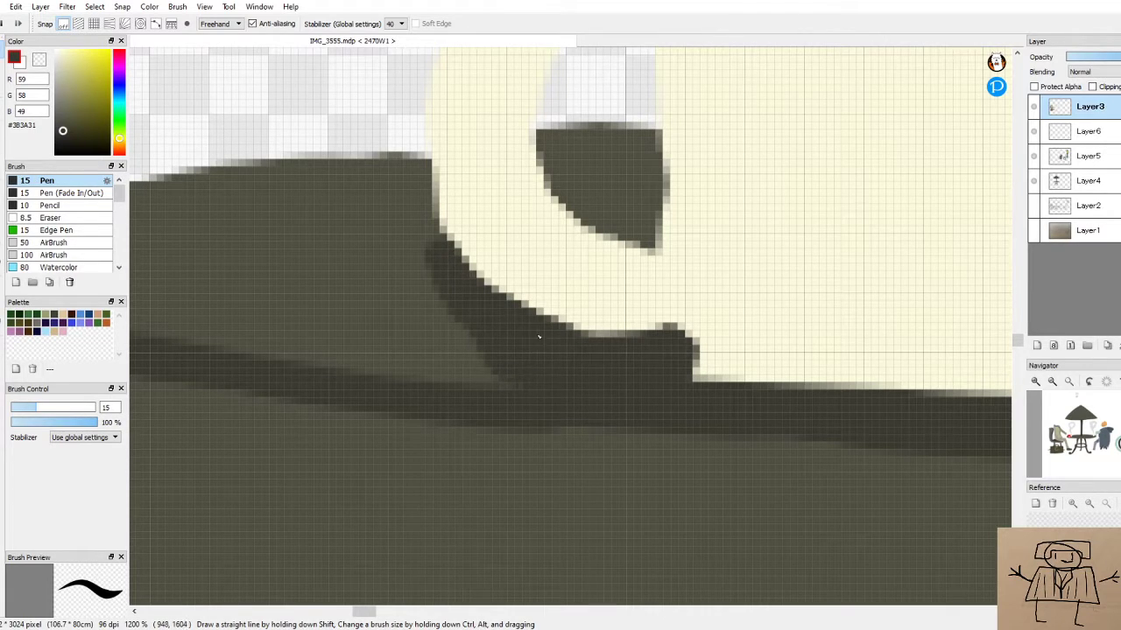
pyautogui.scroll(-5, 555, 318)
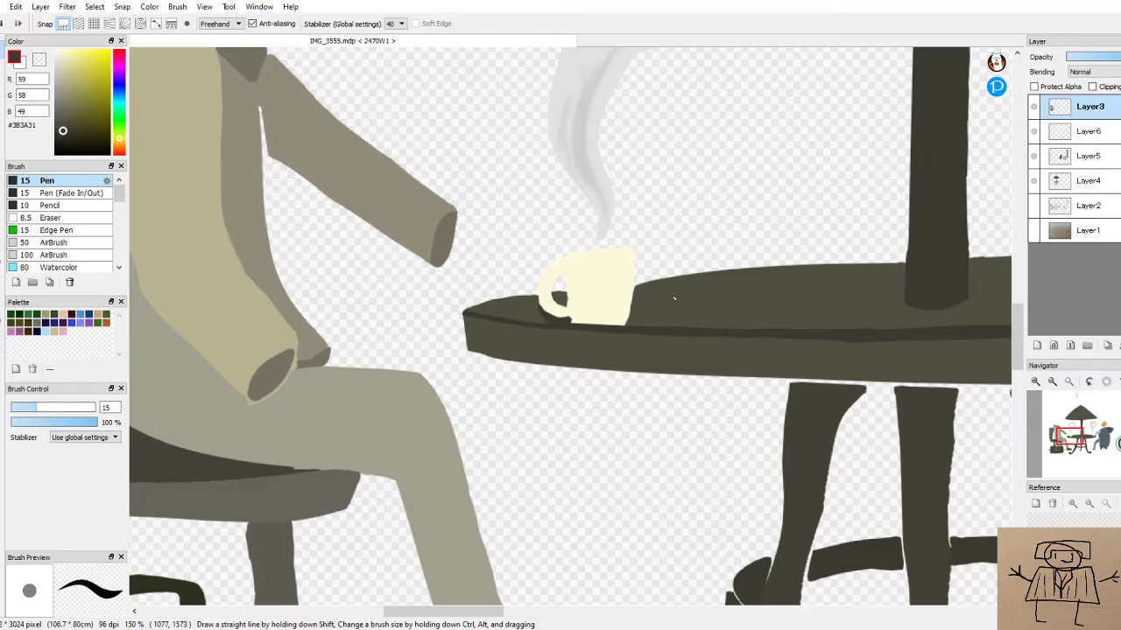
# Save the drawing with the rim line and left mug's shadow touched up
pyautogui.scroll(-3, 673, 298)
pyautogui.scroll(-1, 710, 346)
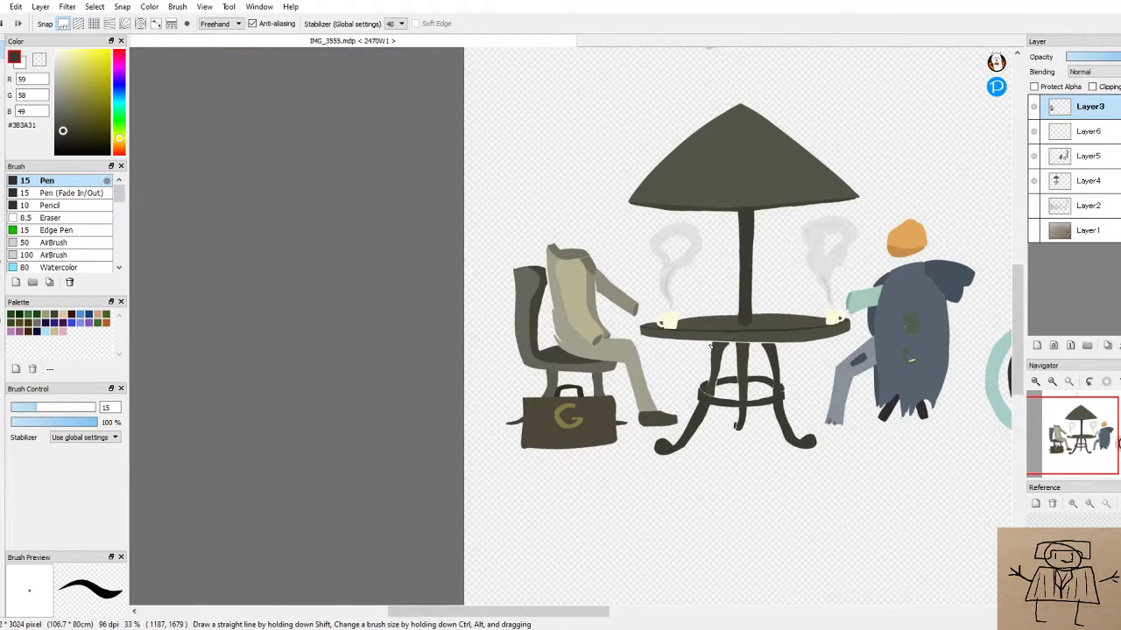
pyautogui.hotkey('ctrl', 's')
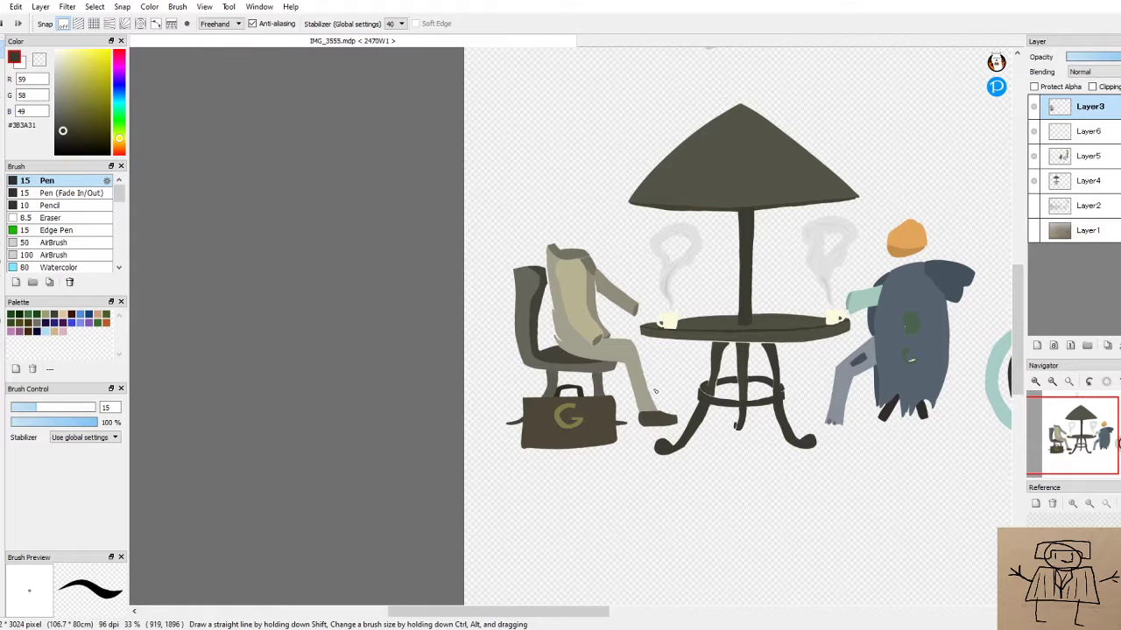
# Sample #504F42 and fill the notch at the tabletop's right tip, rounding its outline beside the right mug's handle
pyautogui.scroll(3, 744, 317)
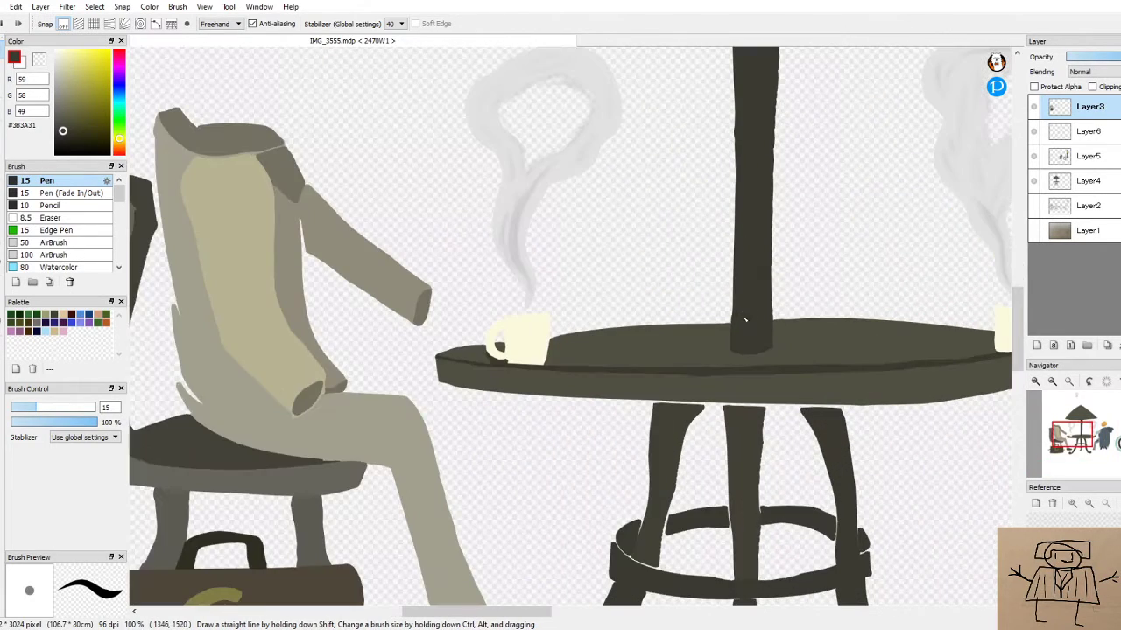
pyautogui.scroll(-3, 744, 316)
pyautogui.scroll(5, 998, 417)
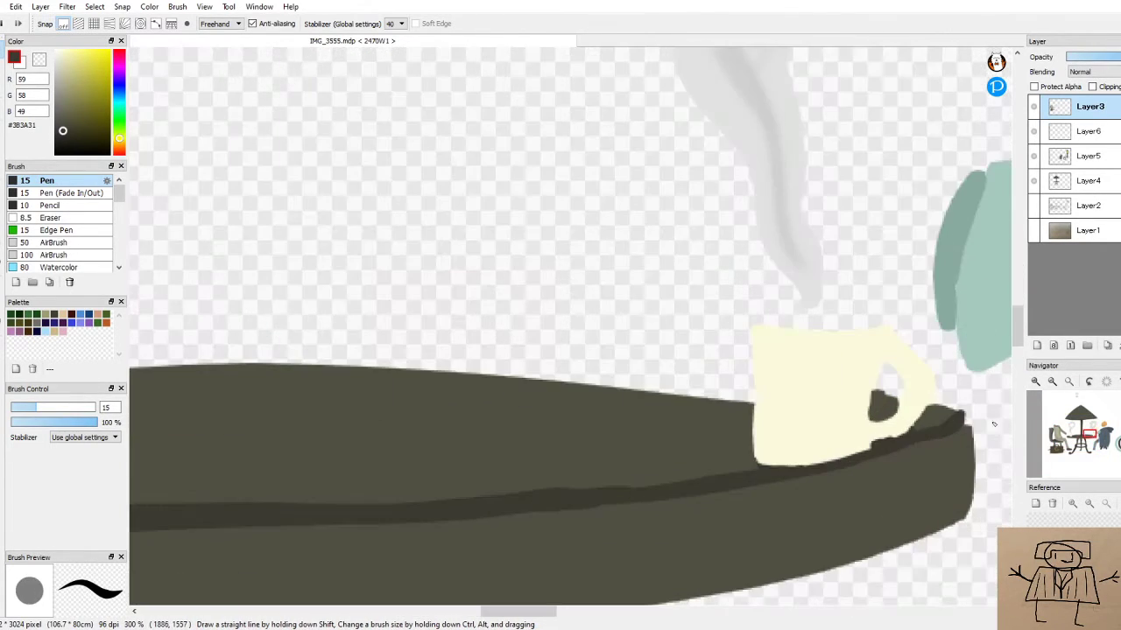
pyautogui.scroll(5, 997, 417)
pyautogui.keyDown('alt'); pyautogui.click(914, 409); pyautogui.keyUp('alt')
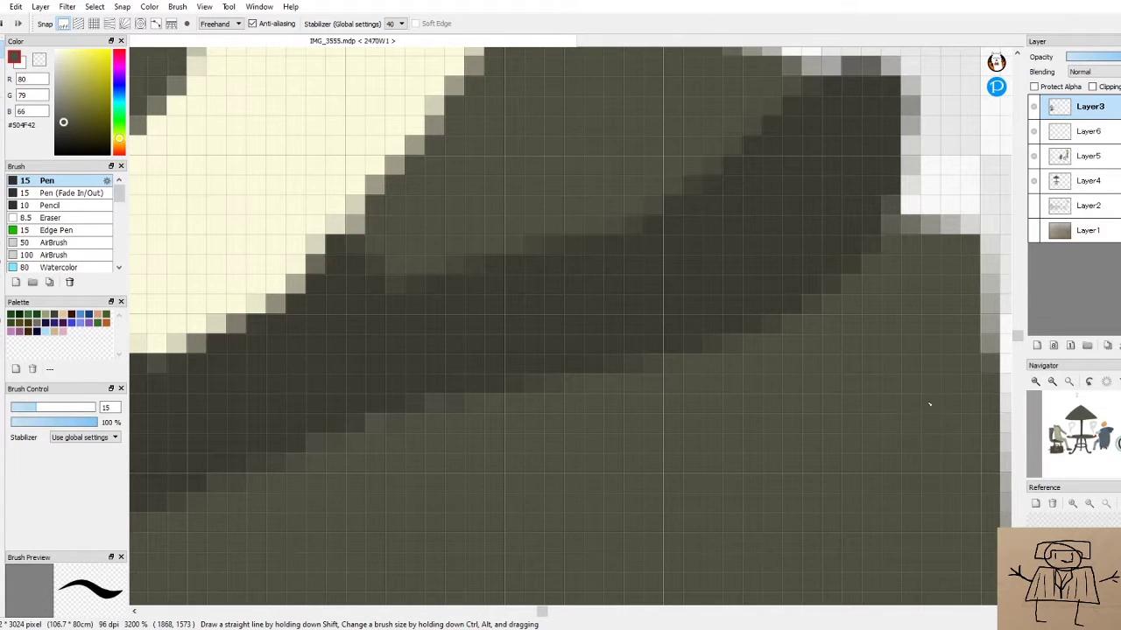
pyautogui.moveTo(1016, 335)
pyautogui.mouseDown()
pyautogui.moveTo(1017, 347)
pyautogui.moveTo(1017, 333)
pyautogui.mouseUp()
pyautogui.moveTo(920, 408)
pyautogui.mouseDown()
pyautogui.moveTo(950, 464)
pyautogui.moveTo(946, 525)
pyautogui.moveTo(927, 512)
pyautogui.moveTo(952, 525)
pyautogui.moveTo(972, 477)
pyautogui.moveTo(989, 508)
pyautogui.mouseUp()
pyautogui.moveTo(786, 375)
pyautogui.mouseDown()
pyautogui.moveTo(789, 362)
pyautogui.moveTo(807, 371)
pyautogui.mouseUp()
pyautogui.scroll(-5, 881, 358)
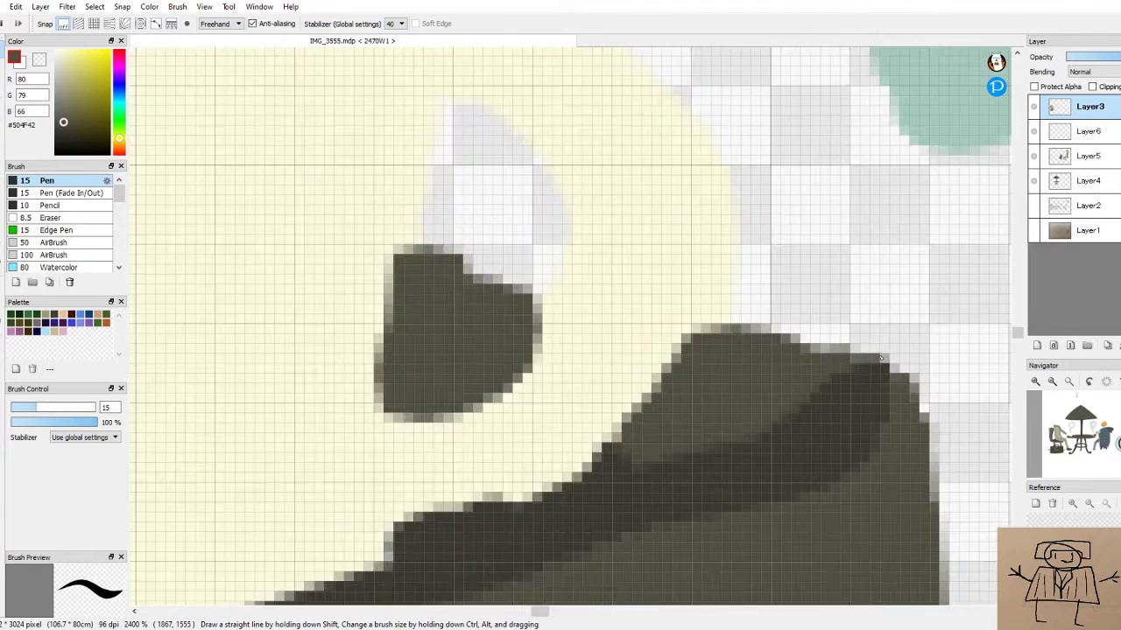
pyautogui.press('[')
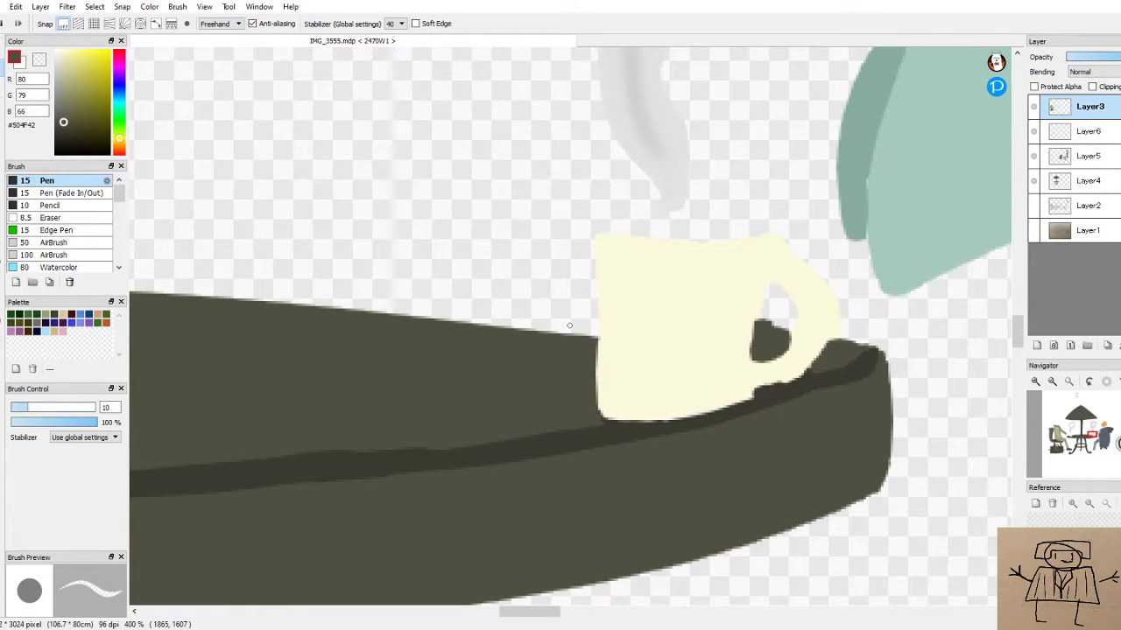
pyautogui.press(']')
pyautogui.scroll(-5, 749, 484)
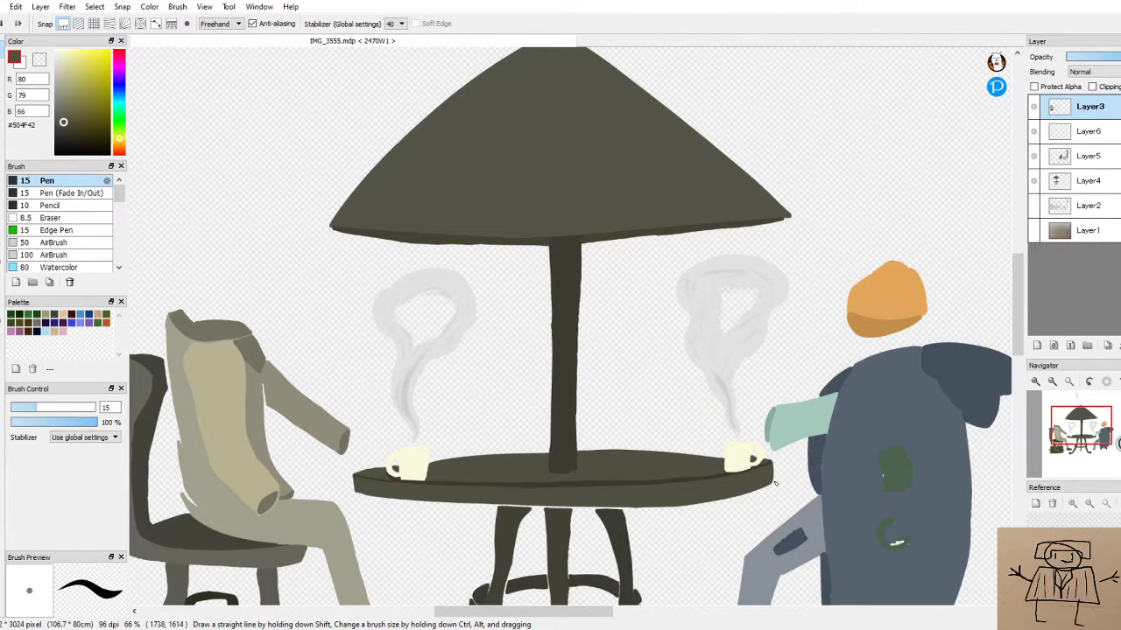
# Save the drawing with the tabletop's right tip cleaned up
pyautogui.scroll(-1, 573, 526)
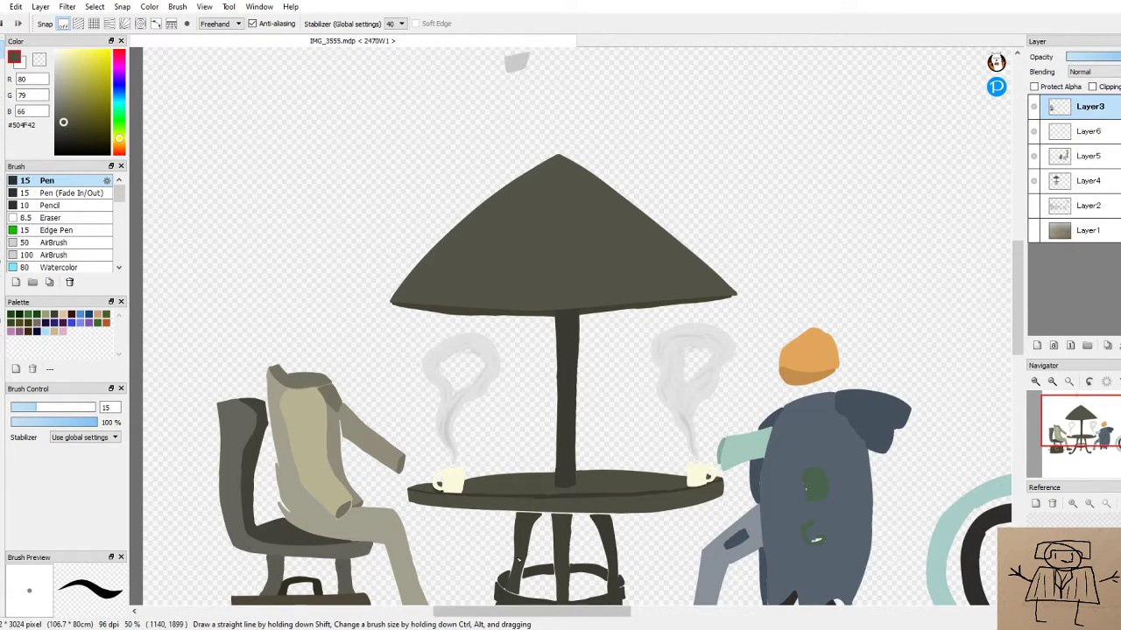
pyautogui.scroll(-3, 510, 571)
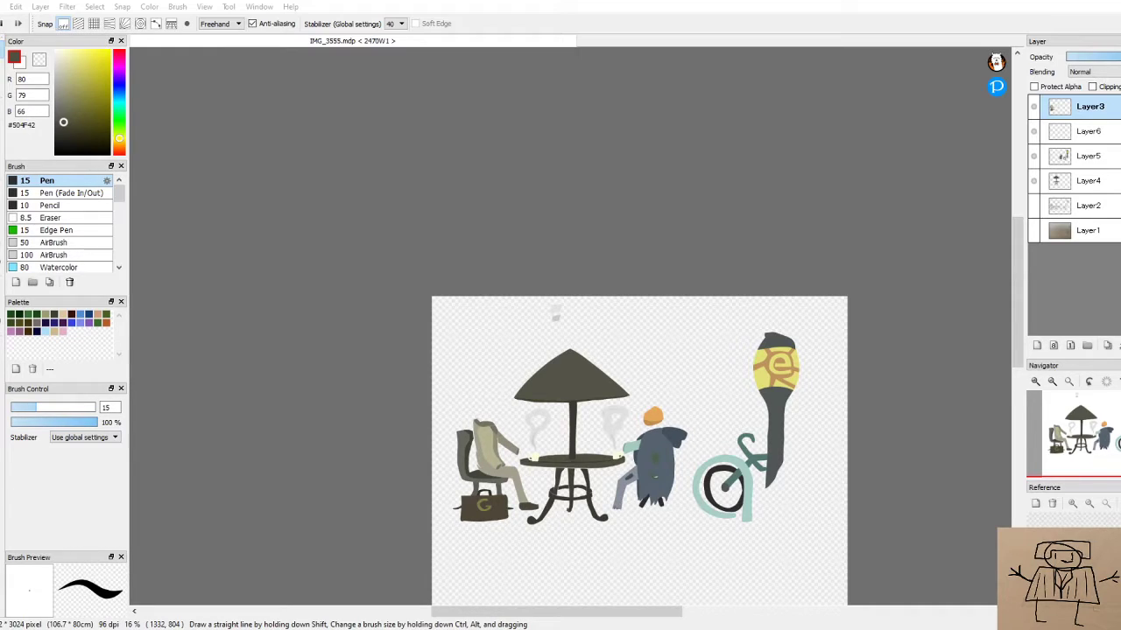
pyautogui.hotkey('ctrl', 's')
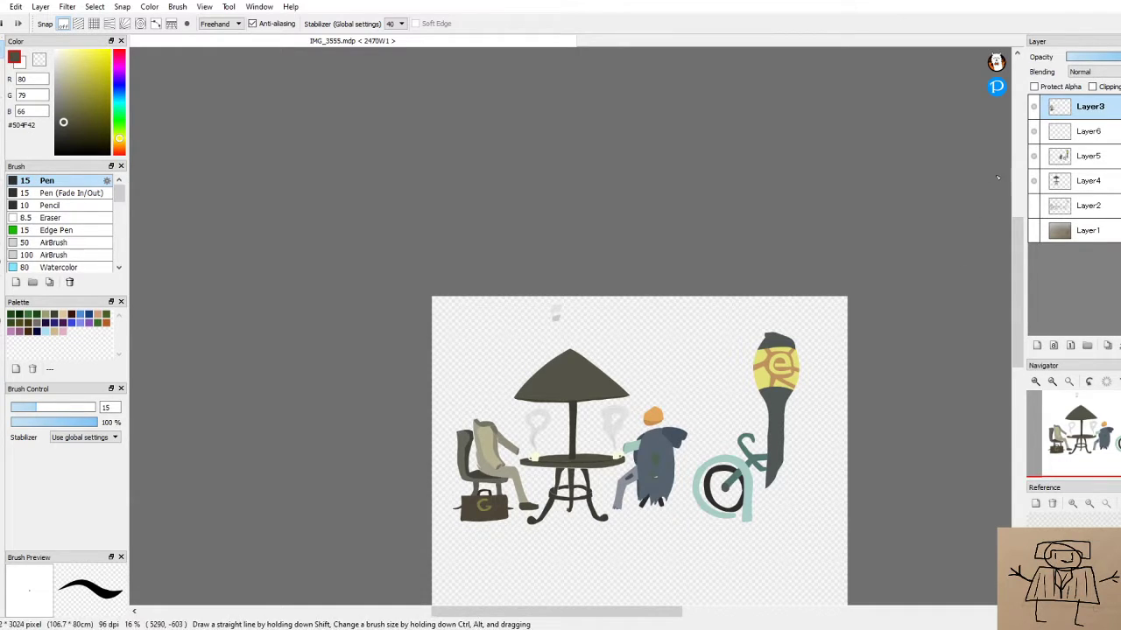
# Try to merge Layer3 into Layer6 below it
pyautogui.moveTo(1018, 238); pyautogui.dragTo(1019, 258)
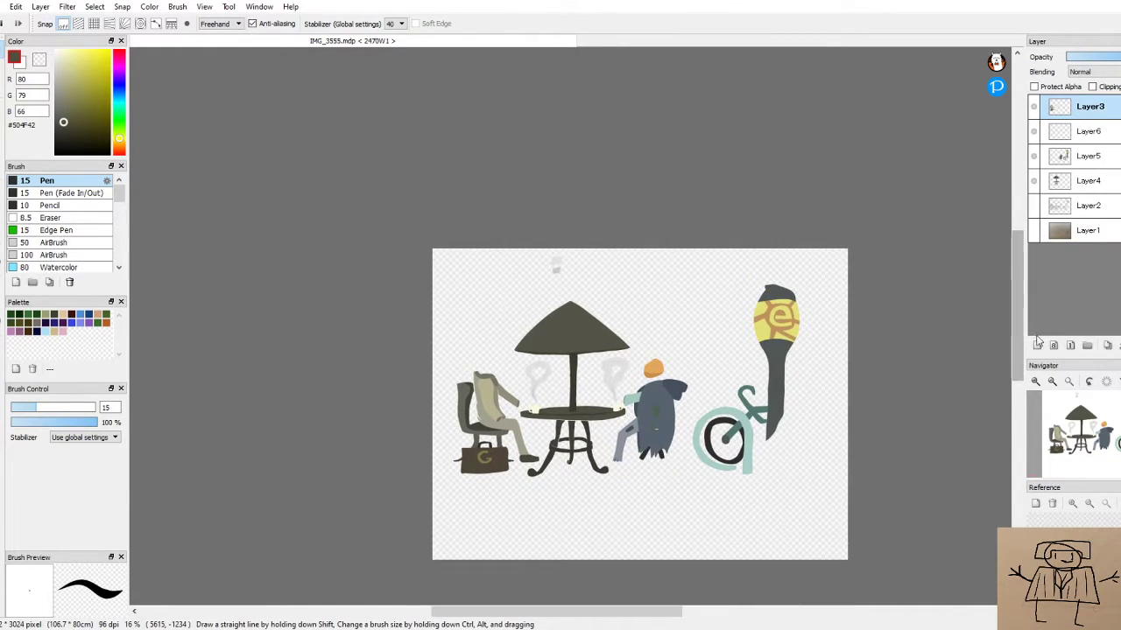
pyautogui.click(1117, 346)
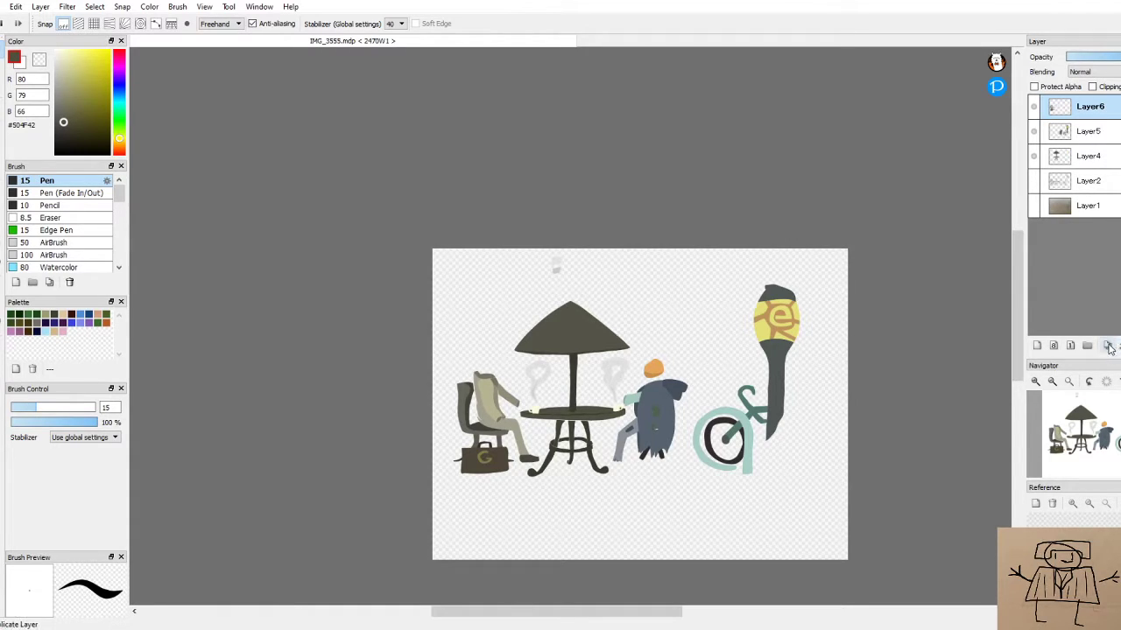
pyautogui.hotkey('ctrl', 'z')
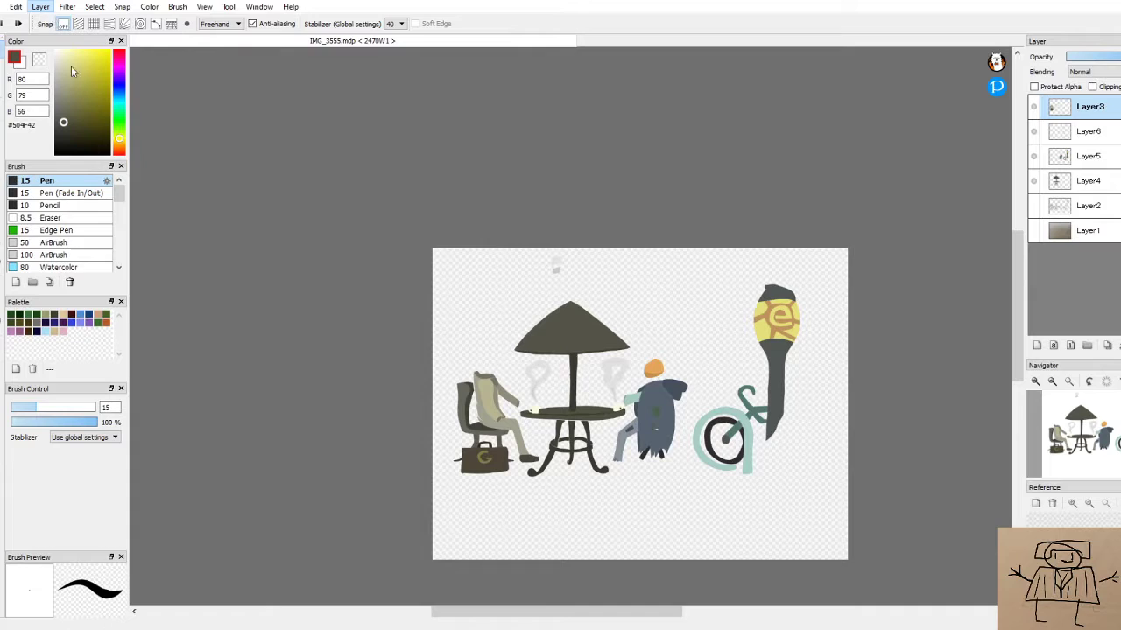
# Add an empty layer above Layer3 and open the photo happiness-within.jpg as a separate document
pyautogui.click(1037, 345)
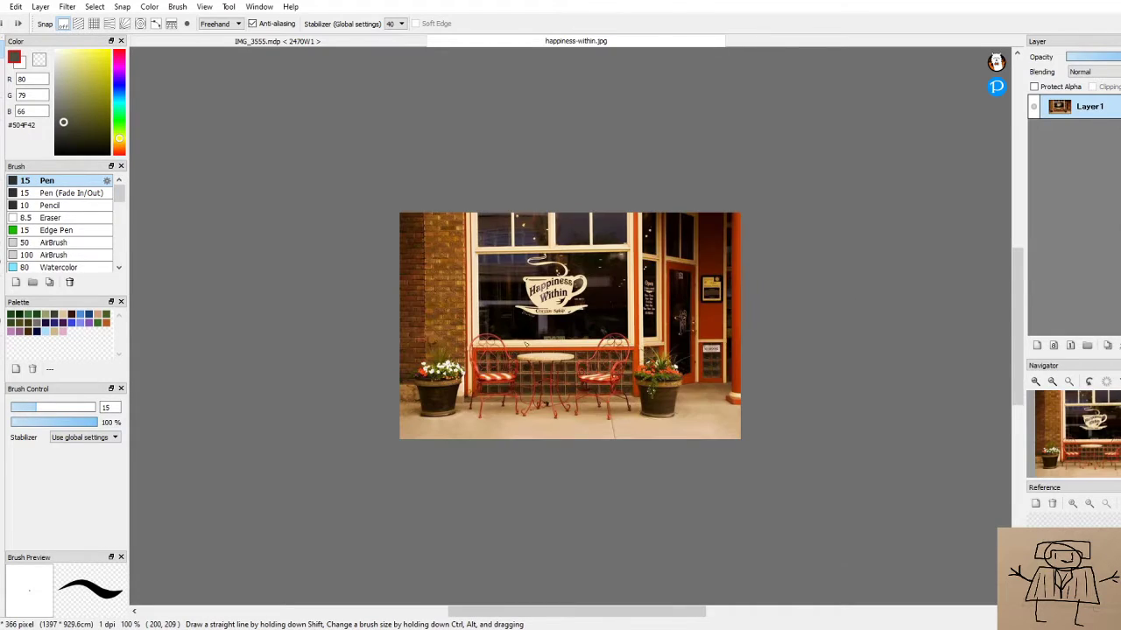
pyautogui.click(263, 41)
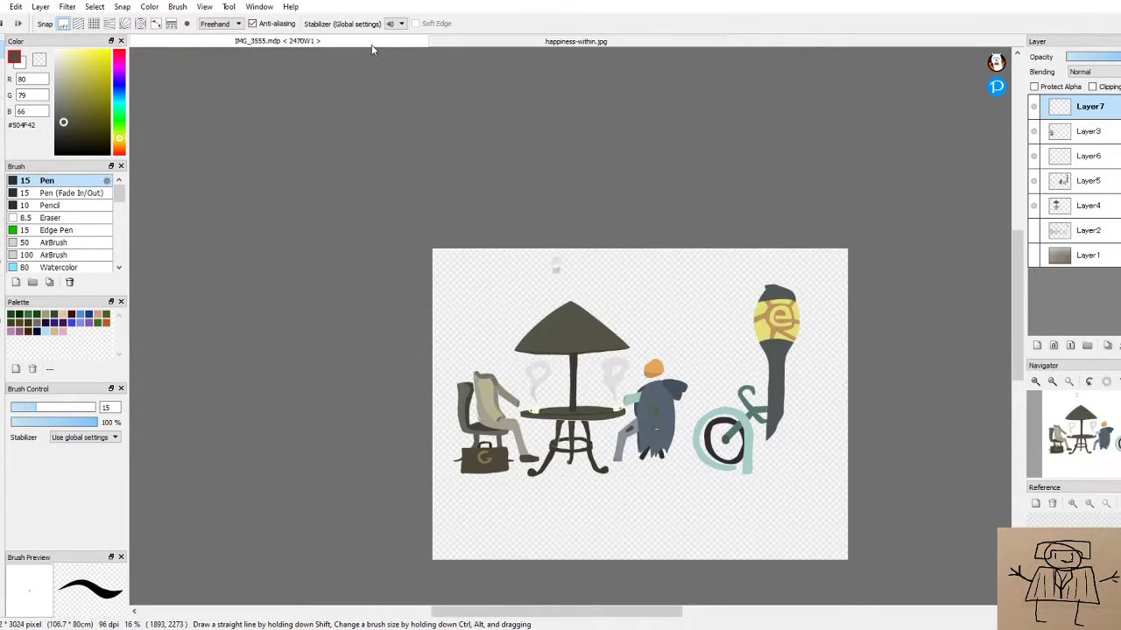
# Try to copy the happiness-within.jpg photo into IMG_3555.mdp as a new layer
pyautogui.click(625, 42)
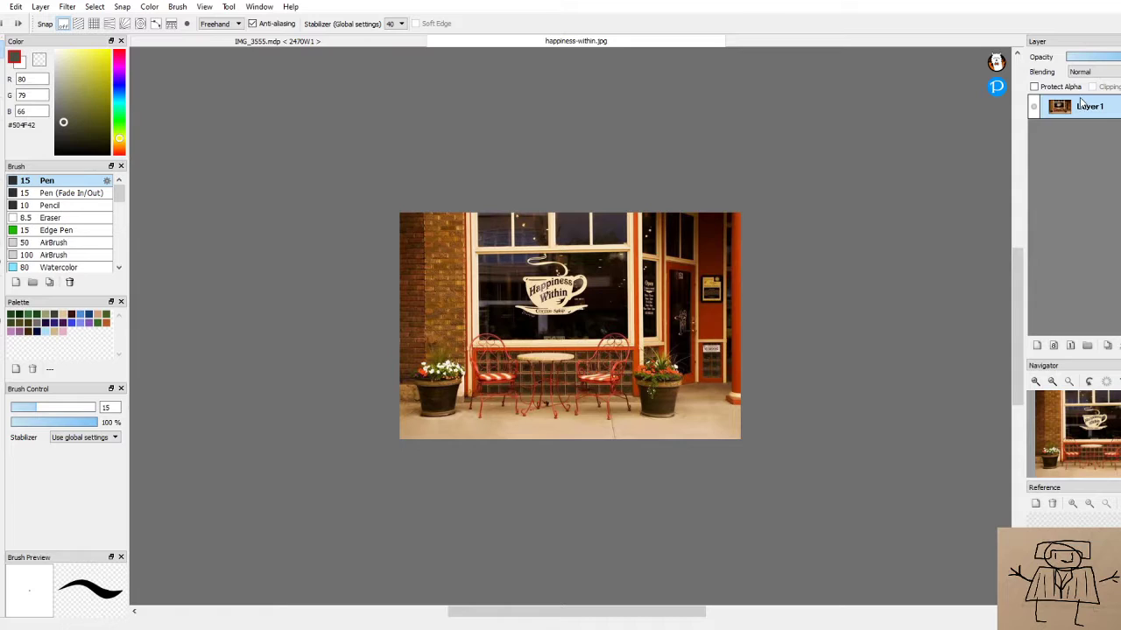
pyautogui.click(325, 42)
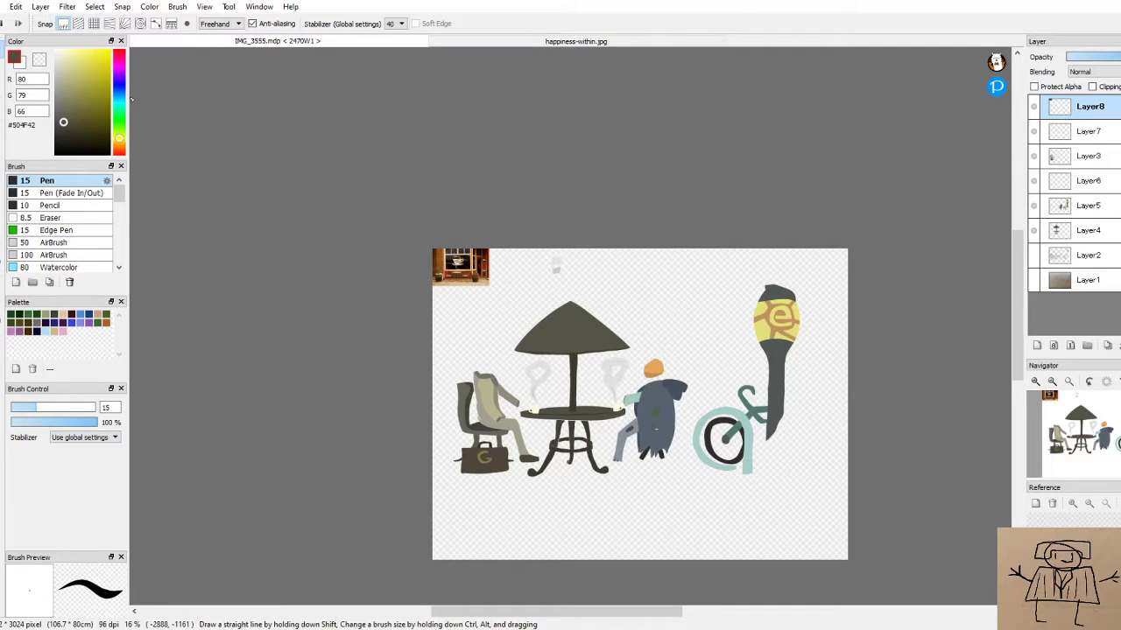
pyautogui.hotkey('ctrl', 'z')
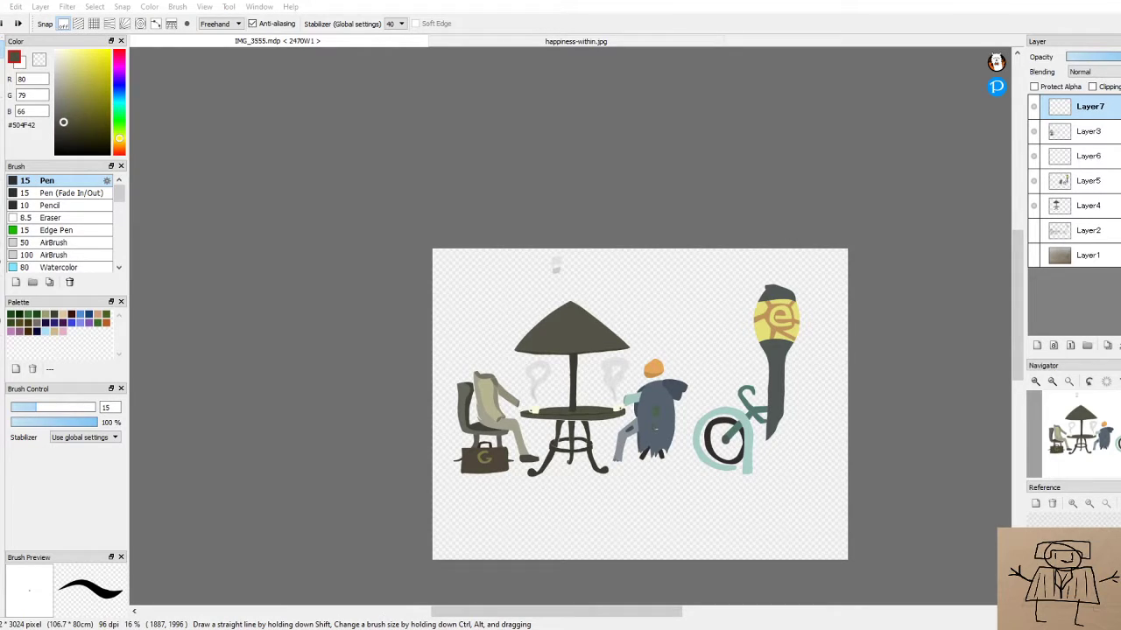
# Try to insert the coffee-shop photo into the drawing as its own layer above Layer7
pyautogui.hotkey('ctrl', 'v')
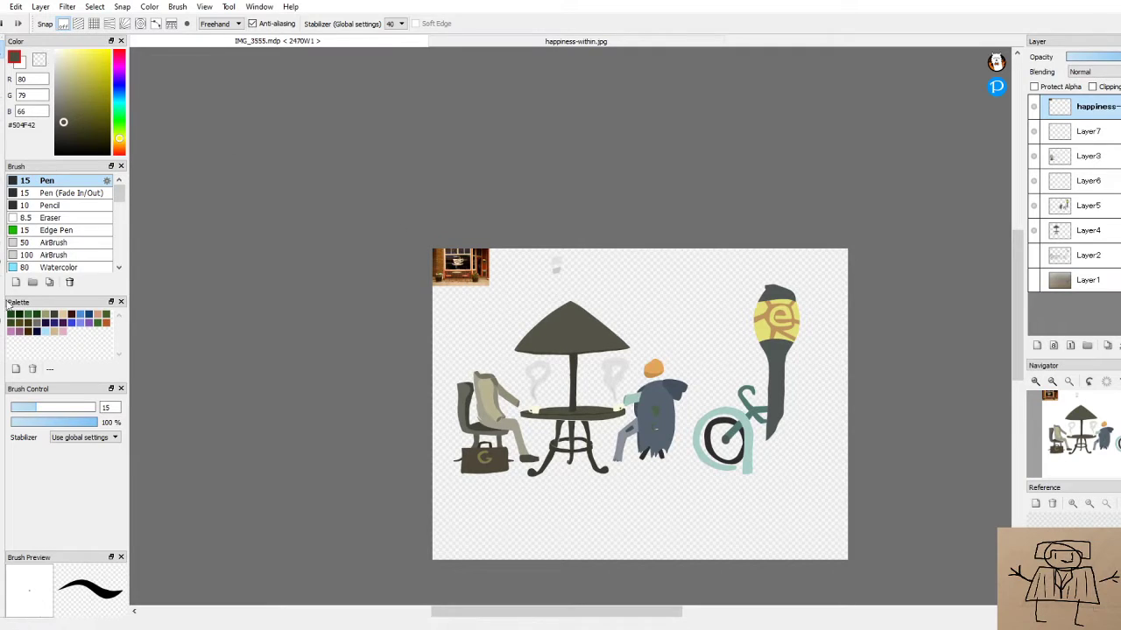
pyautogui.press('v')
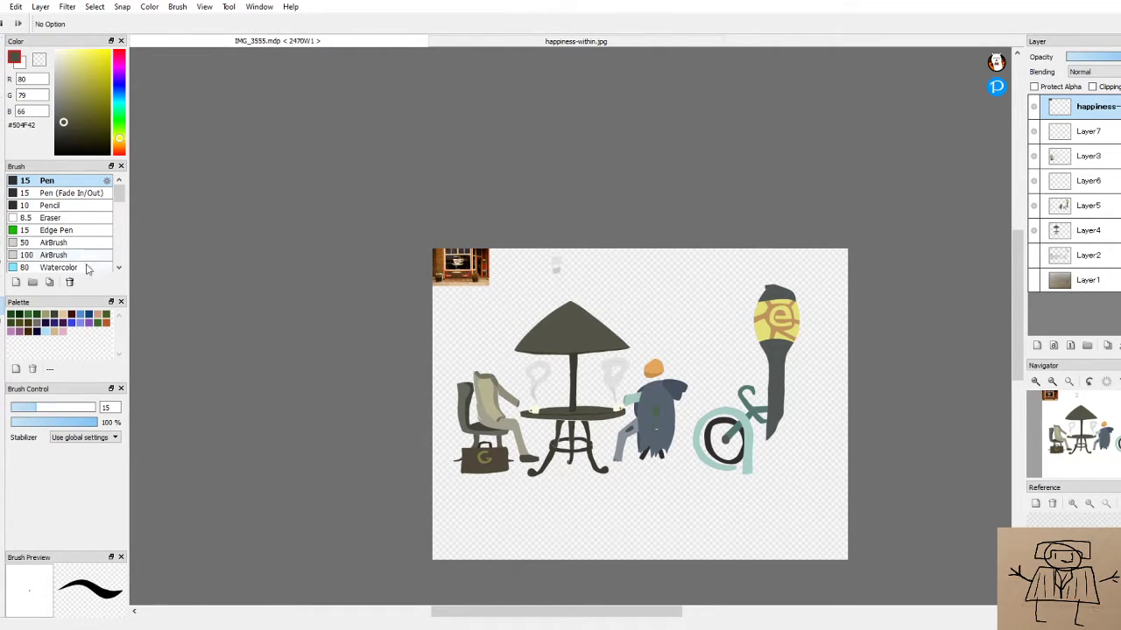
pyautogui.hotkey('ctrl', 'z')
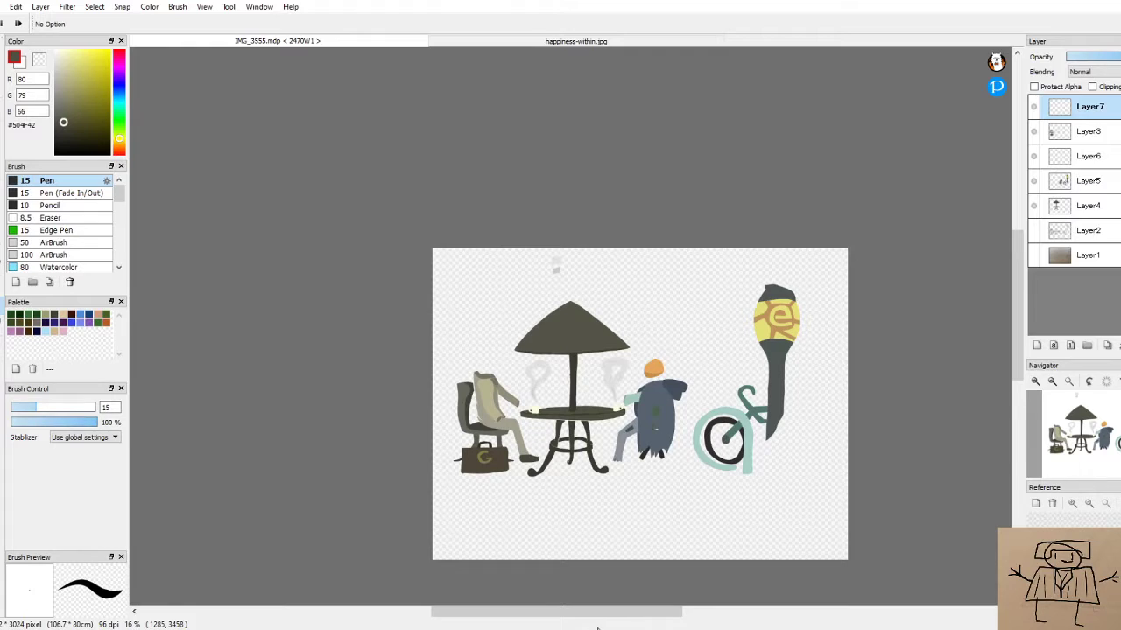
# Try to reinsert the coffee-shop photo and place it between the umbrella and the lamp post, above the orange-capped figure
pyautogui.hotkey('ctrl', 's')
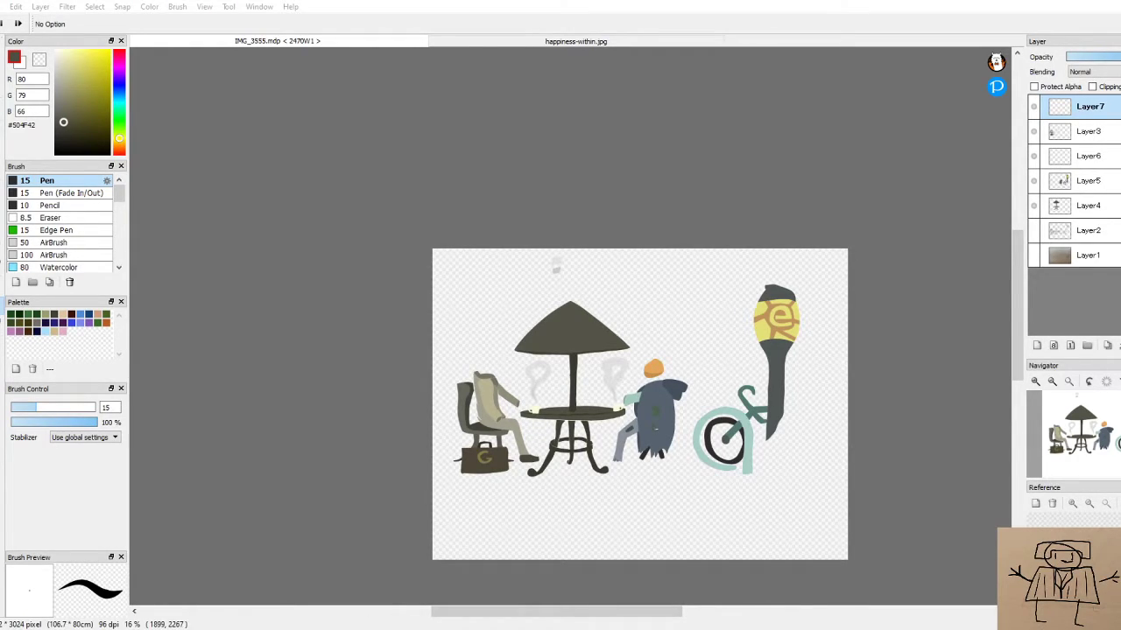
pyautogui.hotkey('ctrl', 'v')
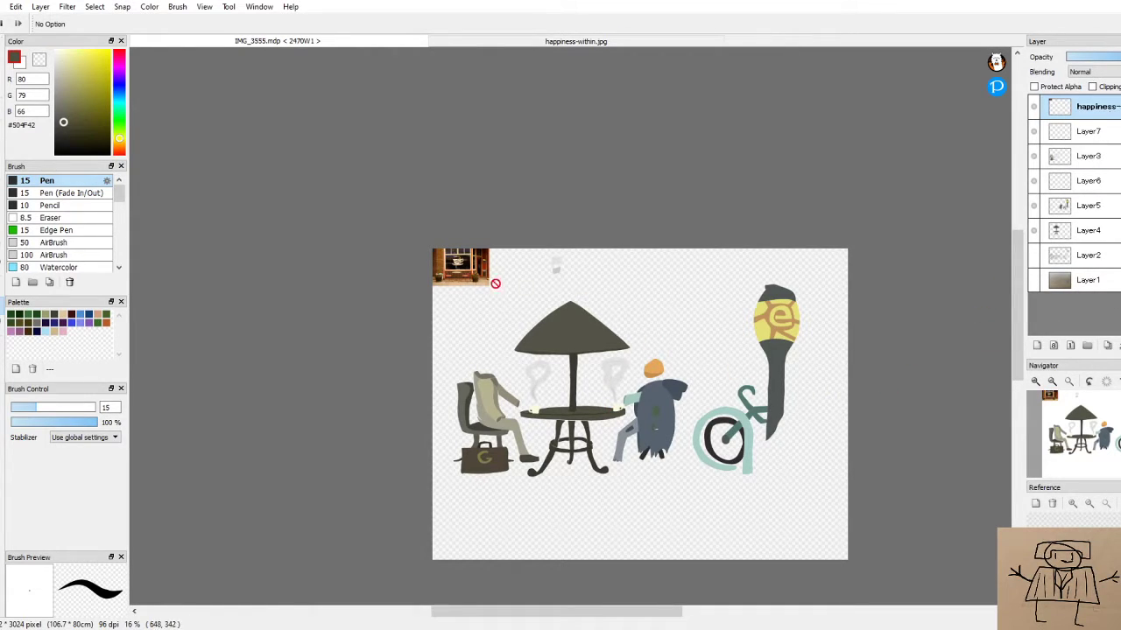
pyautogui.keyDown('alt'); pyautogui.click(460, 260); pyautogui.keyUp('alt')
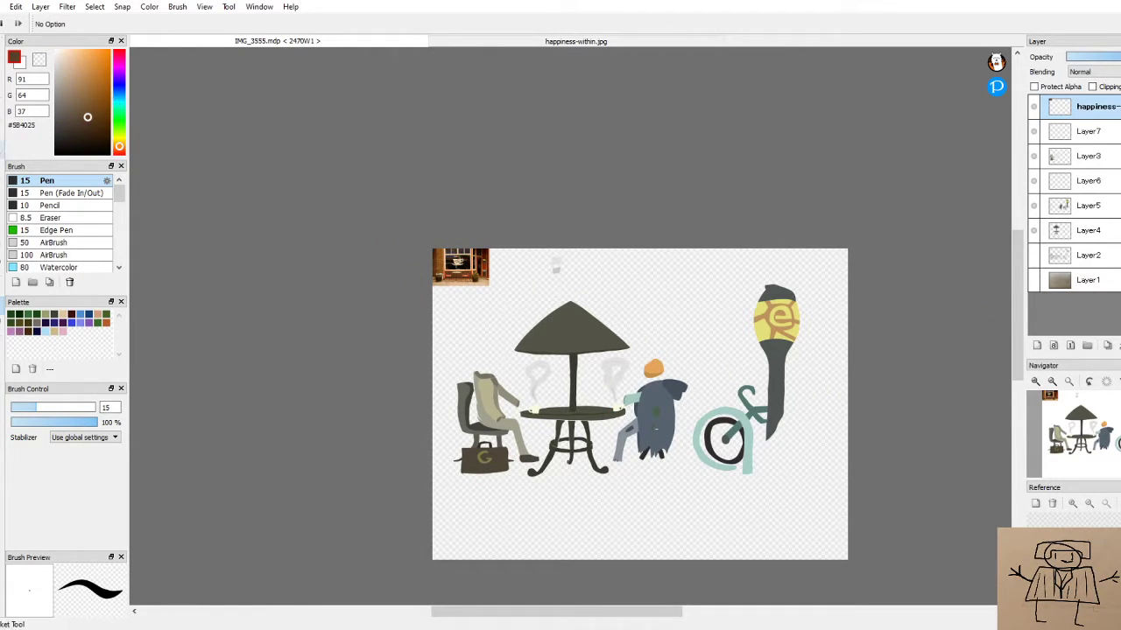
pyautogui.moveTo(466, 263); pyautogui.dragTo(637, 371)
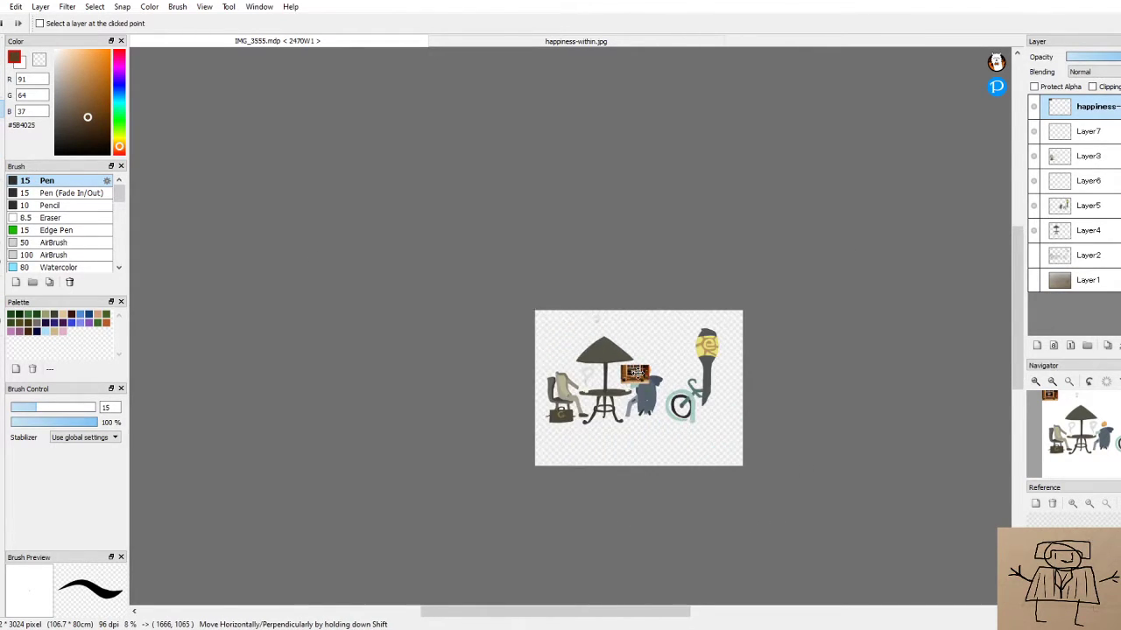
pyautogui.keyDown('alt'); pyautogui.click(631, 371); pyautogui.keyUp('alt')
pyautogui.keyDown('alt'); pyautogui.click(657, 385); pyautogui.keyUp('alt')
pyautogui.moveTo(657, 386); pyautogui.dragTo(669, 327)
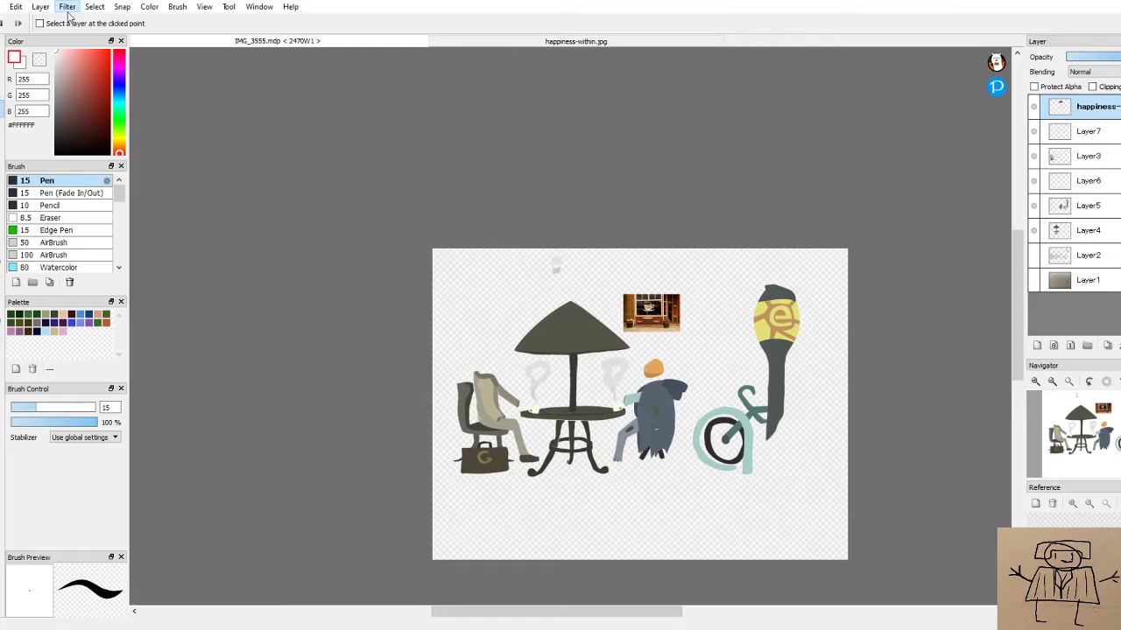
pyautogui.moveTo(677, 308); pyautogui.dragTo(696, 322)
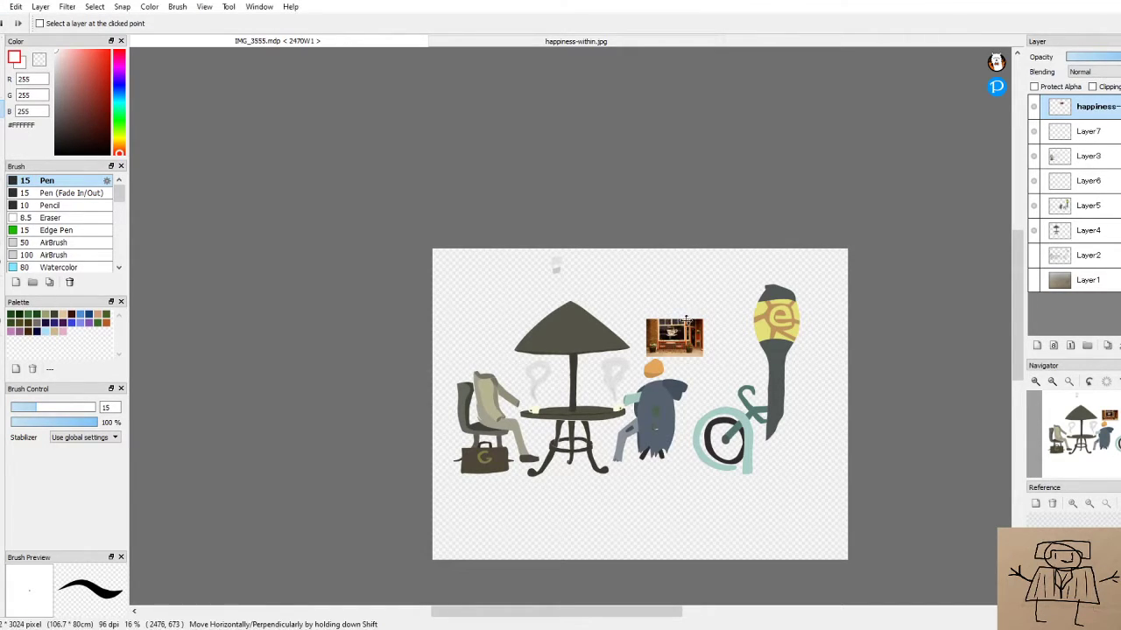
# Undo the moves and the insertion of the coffee-shop photo
pyautogui.hotkey('ctrl', 'z')
pyautogui.moveTo(646, 321); pyautogui.dragTo(640, 324)
pyautogui.hotkey('ctrl', 'z')
pyautogui.hotkey('ctrl', 'z')
pyautogui.hotkey('ctrl', 'z')
pyautogui.hotkey('ctrl', 'z')
pyautogui.hotkey('ctrl', 'z')
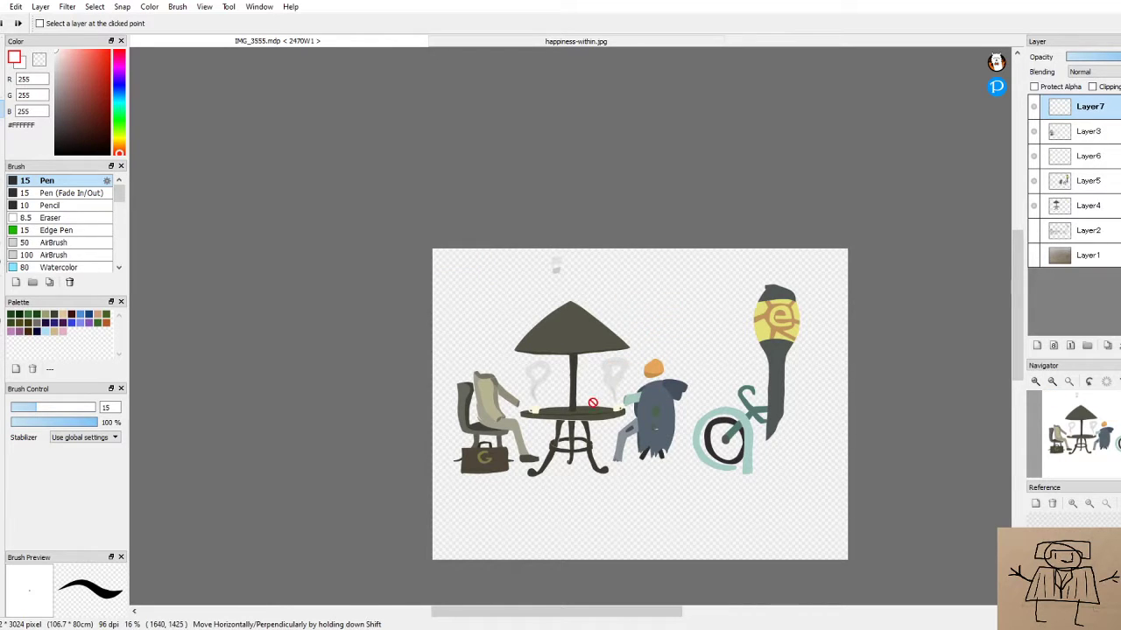
# Sample the table leg colour #424137 and switch from moving layers to the Brush tool
pyautogui.scroll(3, 640, 322)
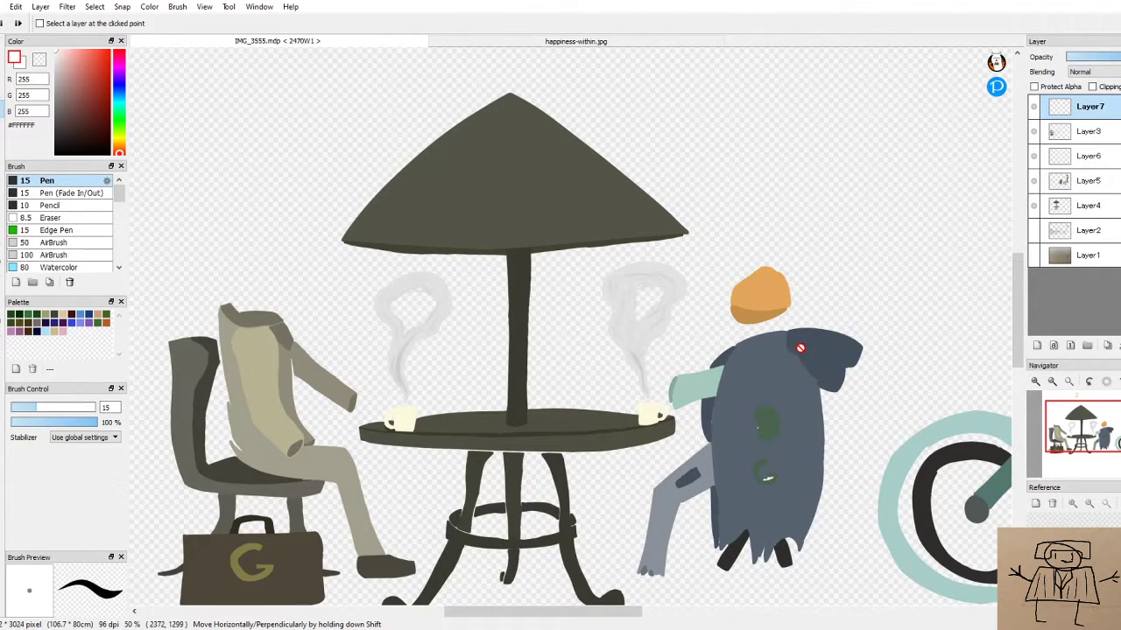
pyautogui.moveTo(1015, 314); pyautogui.dragTo(1016, 350)
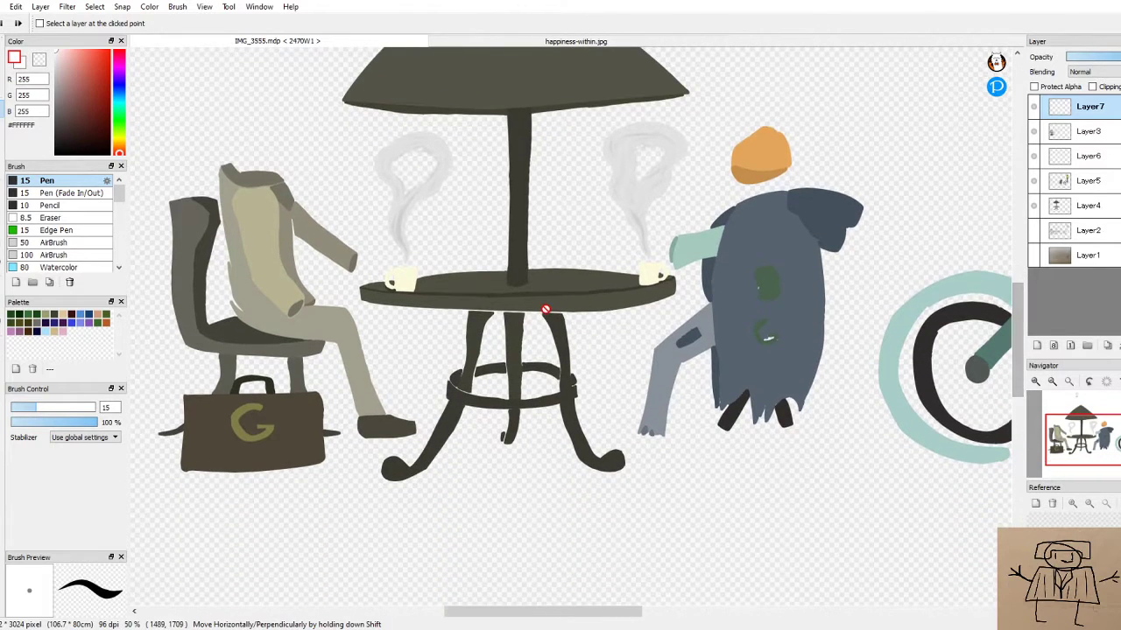
pyautogui.keyDown('alt'); pyautogui.click(552, 298); pyautogui.keyUp('alt')
pyautogui.scroll(5, 523, 295)
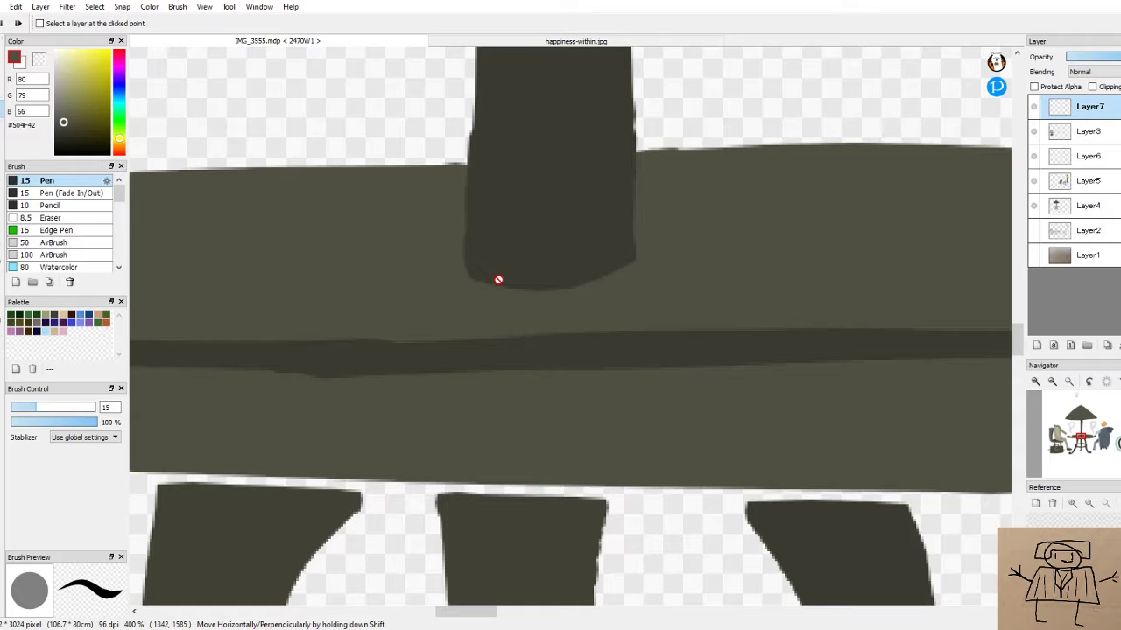
pyautogui.keyDown('alt'); pyautogui.click(596, 561); pyautogui.keyUp('alt')
pyautogui.keyDown('alt'); pyautogui.click(596, 545); pyautogui.keyUp('alt')
pyautogui.moveTo(1015, 344); pyautogui.dragTo(996, 363)
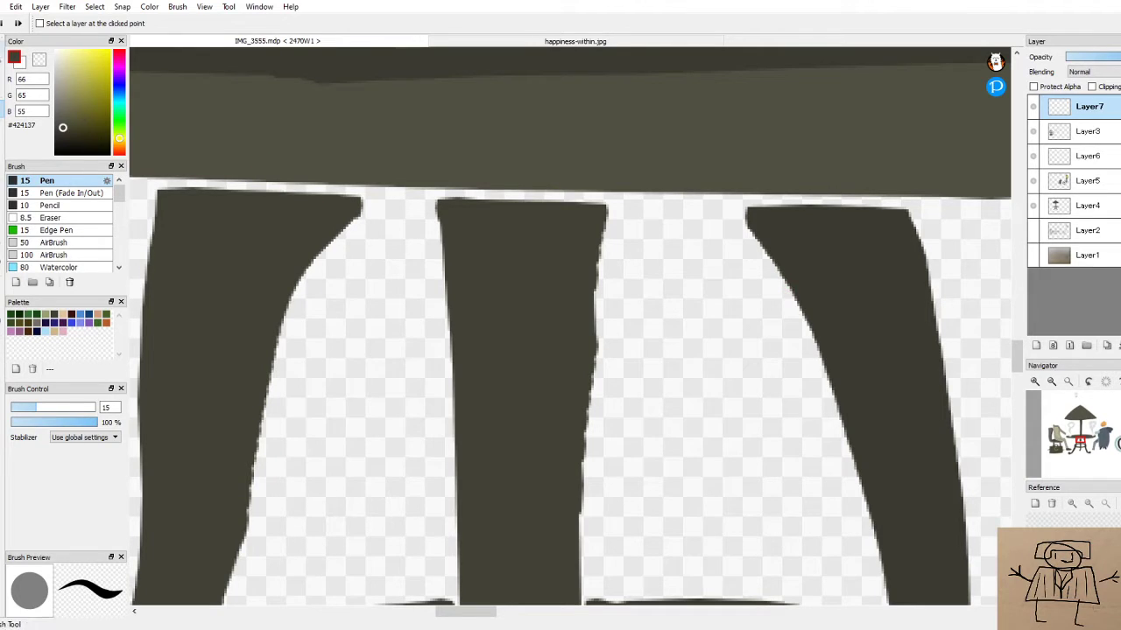
pyautogui.click(3, 53)
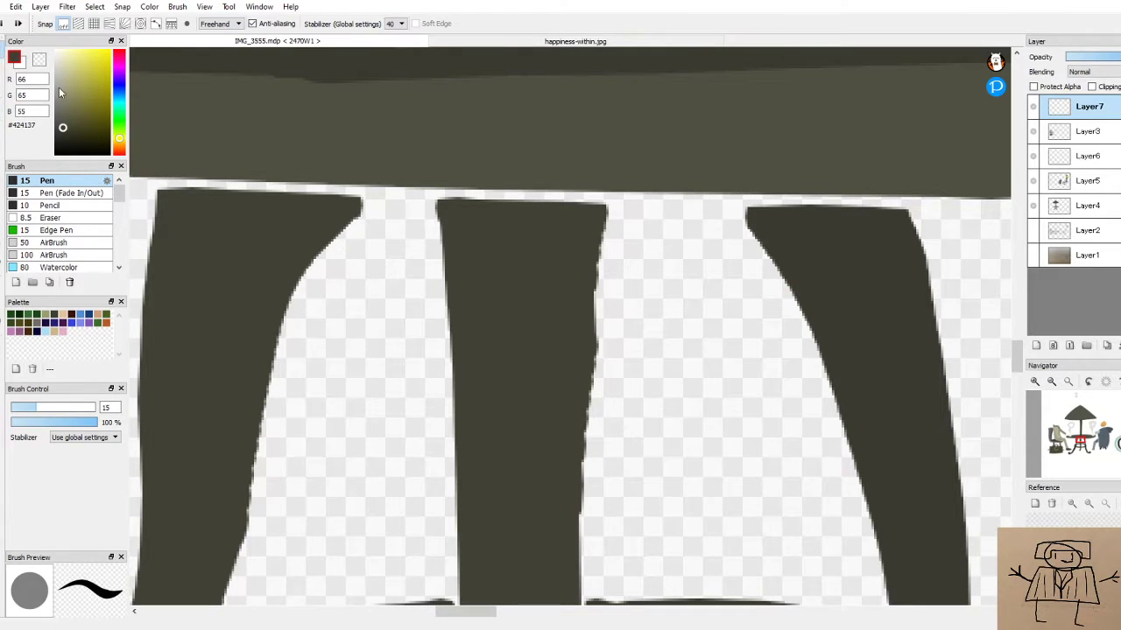
# Sample the right table leg's darker colour #3B3A31 and paint its upper end up to the tabletop on Layer7
pyautogui.click(1035, 107)
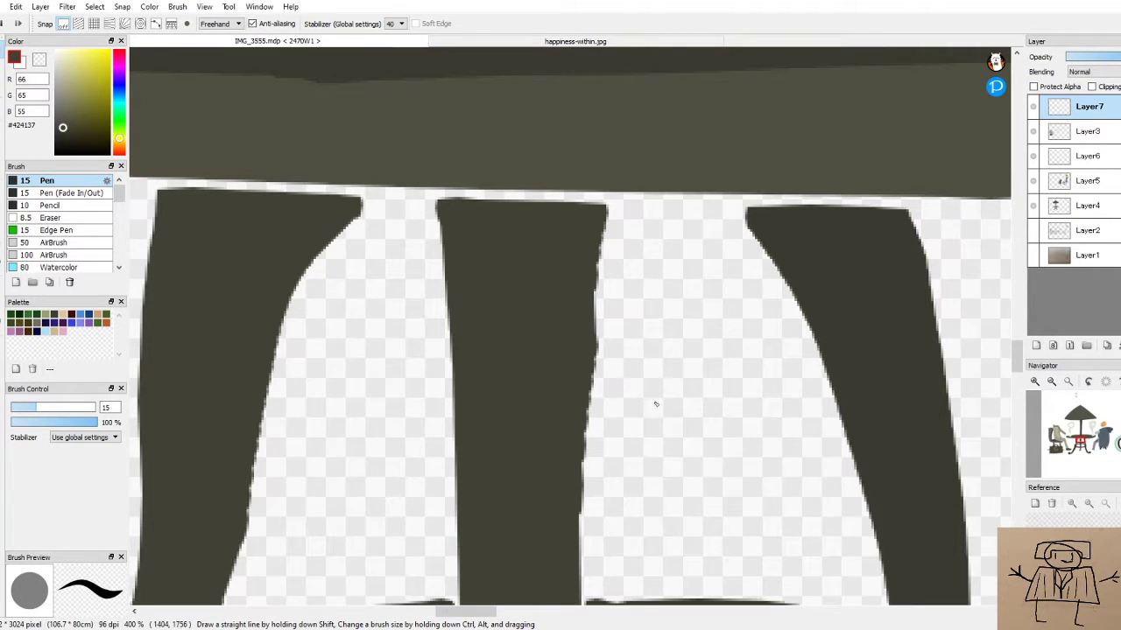
pyautogui.click(1035, 206)
pyautogui.click(1035, 206)
pyautogui.moveTo(752, 211); pyautogui.dragTo(801, 218)
pyautogui.hotkey('ctrl', 'z')
pyautogui.keyDown('alt'); pyautogui.click(846, 246); pyautogui.keyUp('alt')
pyautogui.moveTo(781, 207)
pyautogui.mouseDown()
pyautogui.moveTo(906, 210)
pyautogui.moveTo(905, 201)
pyautogui.moveTo(761, 202)
pyautogui.mouseUp()
pyautogui.moveTo(852, 205)
pyautogui.mouseDown()
pyautogui.moveTo(888, 209)
pyautogui.moveTo(916, 280)
pyautogui.mouseUp()
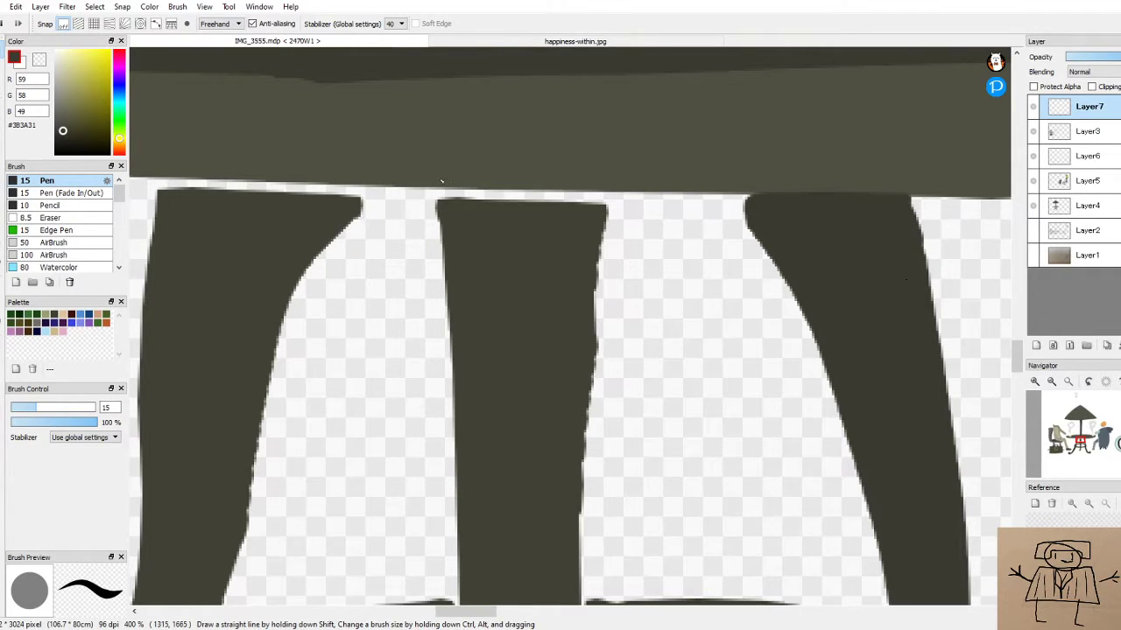
# Fill the gap between the middle table leg and the tabletop with the leg colour #424137
pyautogui.moveTo(440, 200)
pyautogui.mouseDown()
pyautogui.moveTo(575, 204)
pyautogui.moveTo(563, 216)
pyautogui.mouseUp()
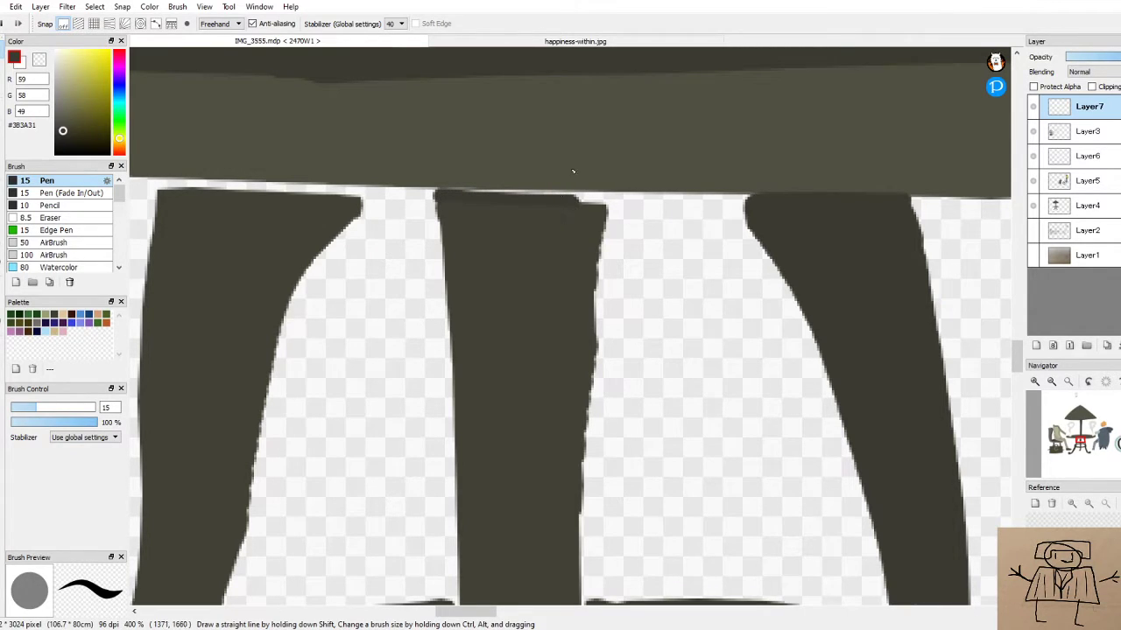
pyautogui.hotkey('ctrl', 'z')
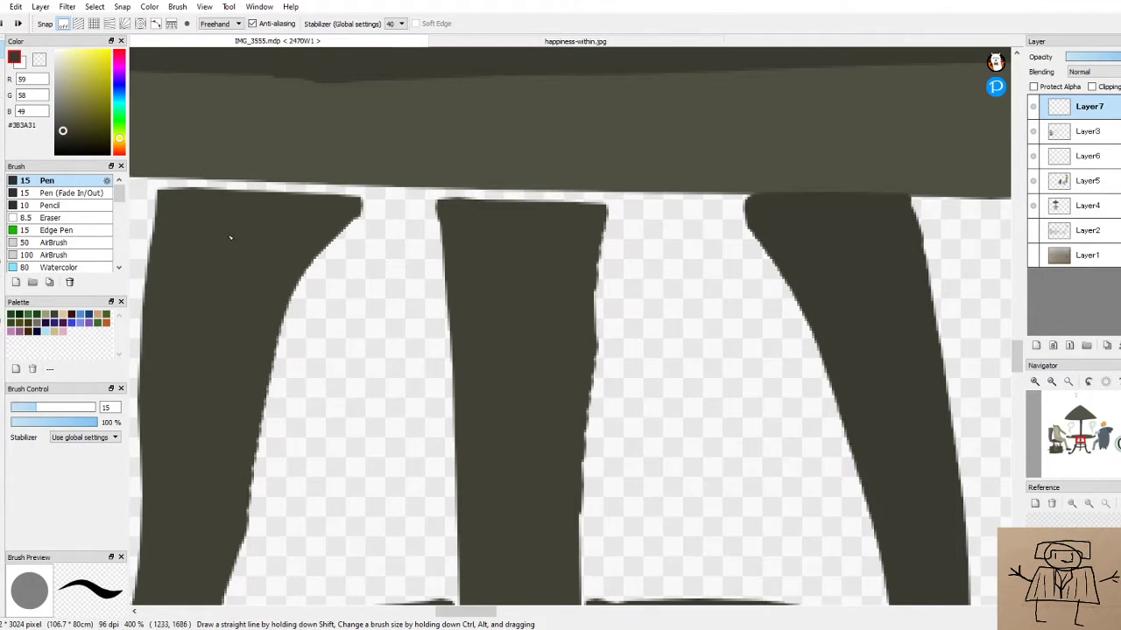
pyautogui.scroll(-1, 358, 204)
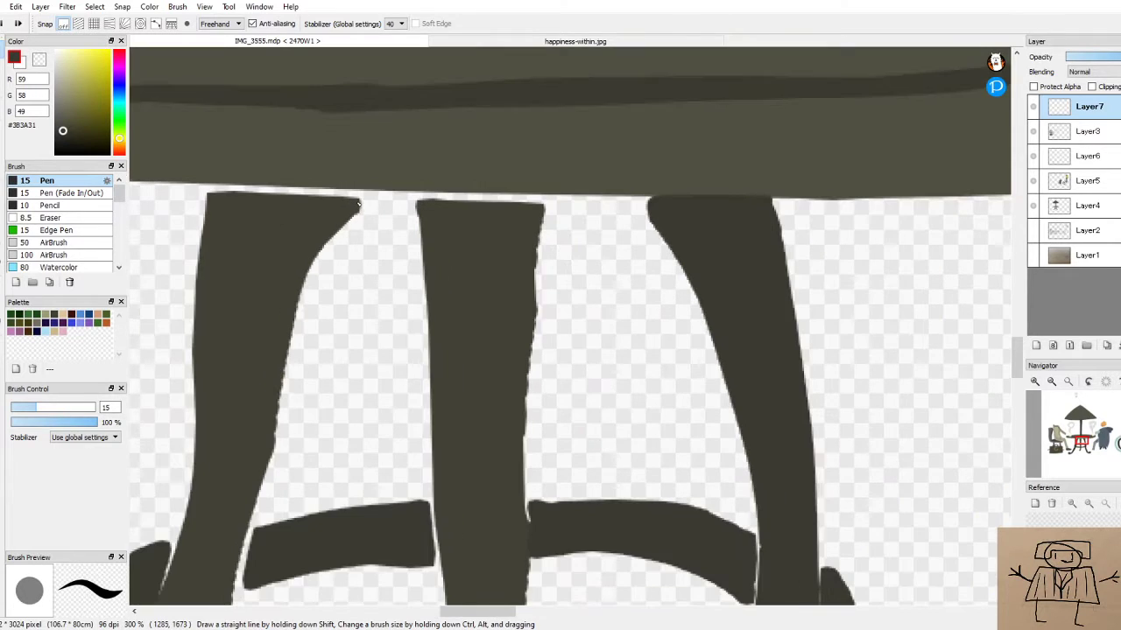
pyautogui.scroll(-4, 571, 285)
pyautogui.scroll(4, 601, 242)
pyautogui.keyDown('alt'); pyautogui.click(600, 243); pyautogui.keyUp('alt')
pyautogui.scroll(3, 608, 125)
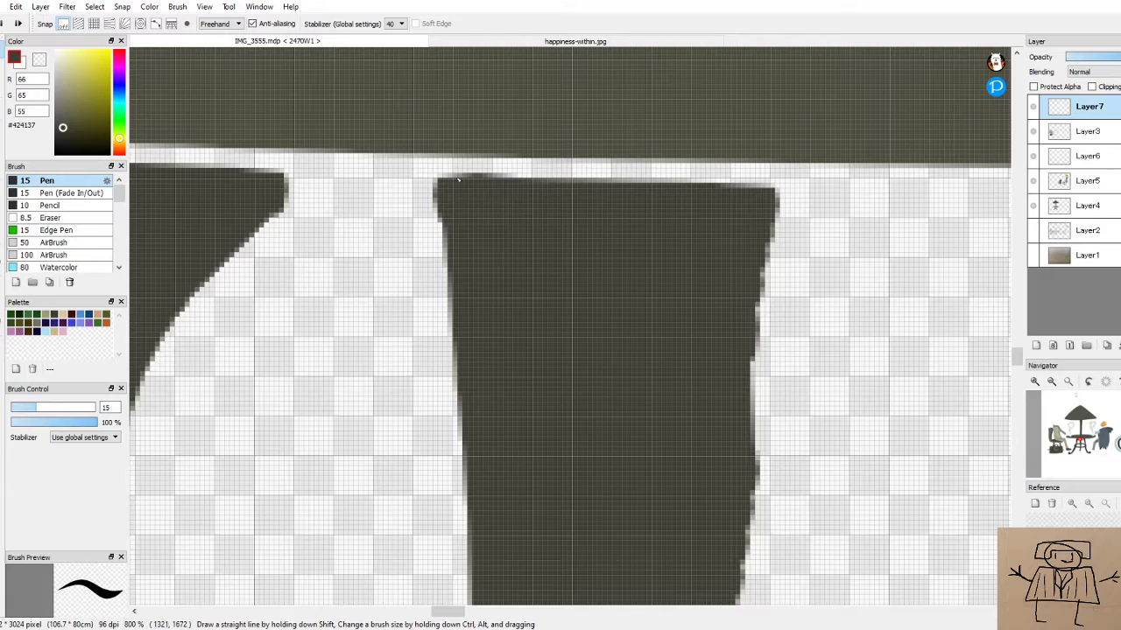
pyautogui.moveTo(444, 185)
pyautogui.mouseDown()
pyautogui.moveTo(445, 165)
pyautogui.moveTo(477, 163)
pyautogui.moveTo(738, 188)
pyautogui.moveTo(776, 175)
pyautogui.moveTo(760, 163)
pyautogui.moveTo(473, 157)
pyautogui.mouseUp()
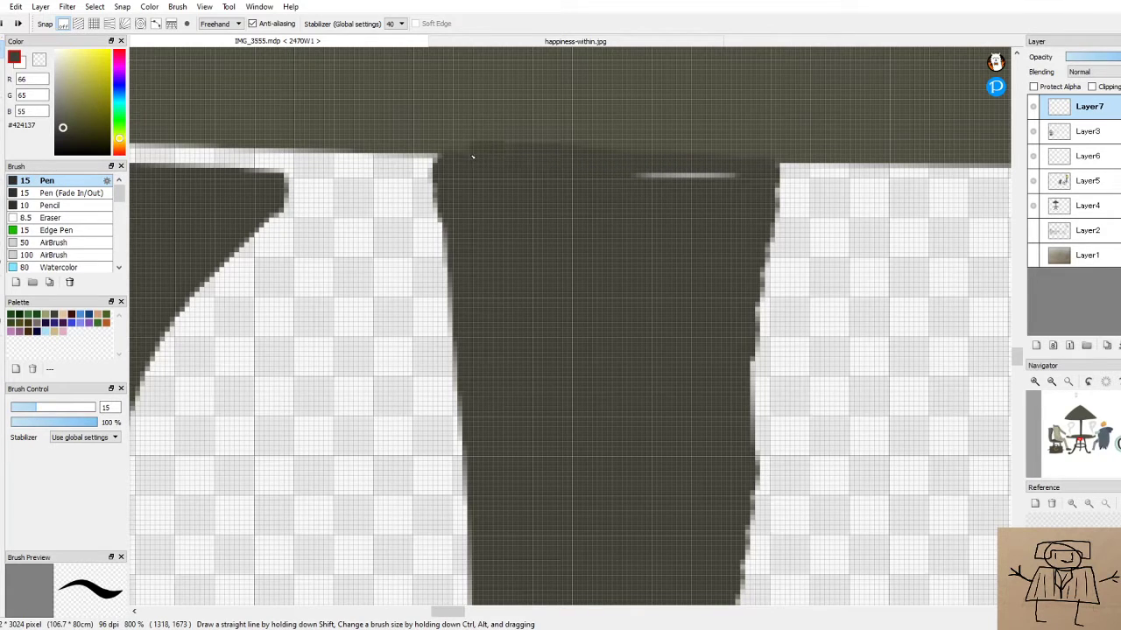
pyautogui.moveTo(564, 169); pyautogui.dragTo(748, 182)
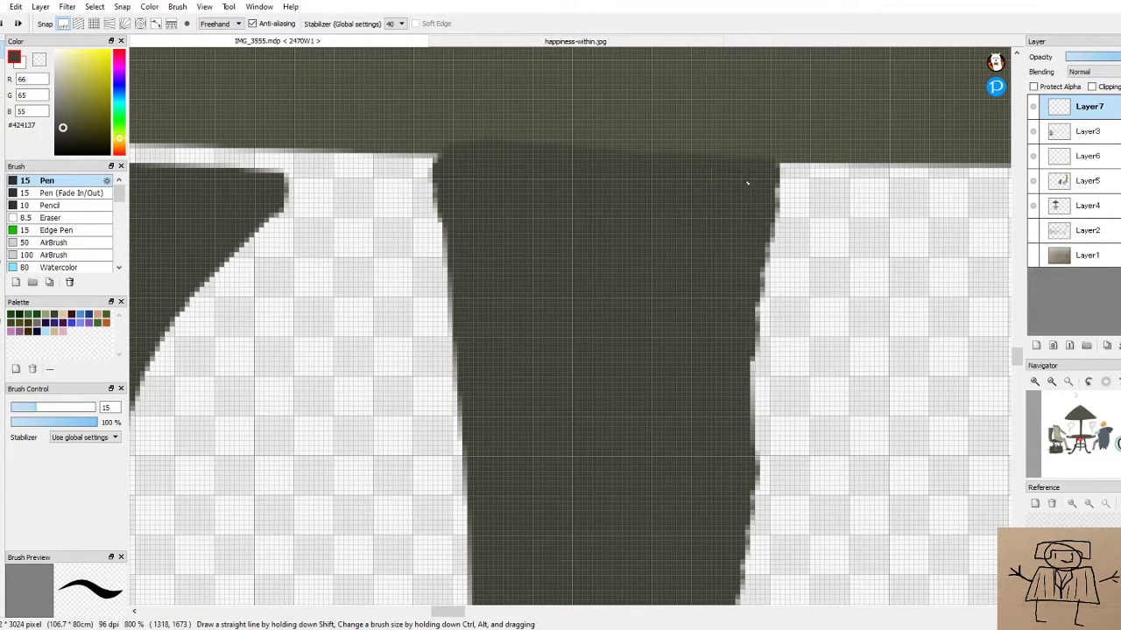
# Extend the left table leg up to the tabletop in #424137 and slant its inner upper corner outward
pyautogui.scroll(-3, 773, 158)
pyautogui.scroll(5, 267, 240)
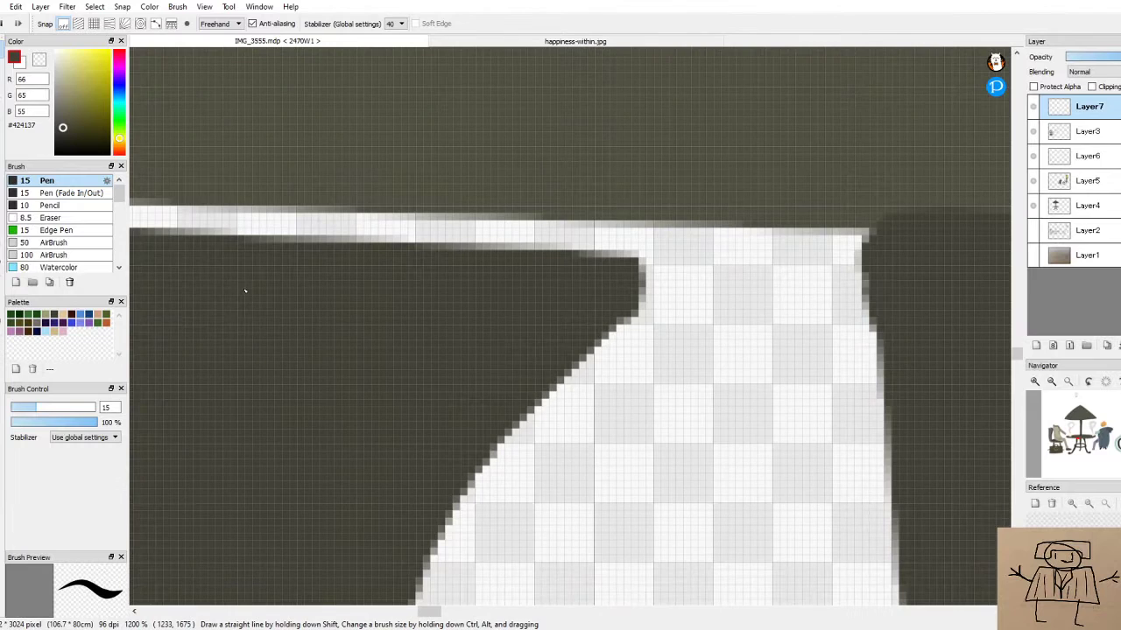
pyautogui.moveTo(429, 611); pyautogui.dragTo(418, 611)
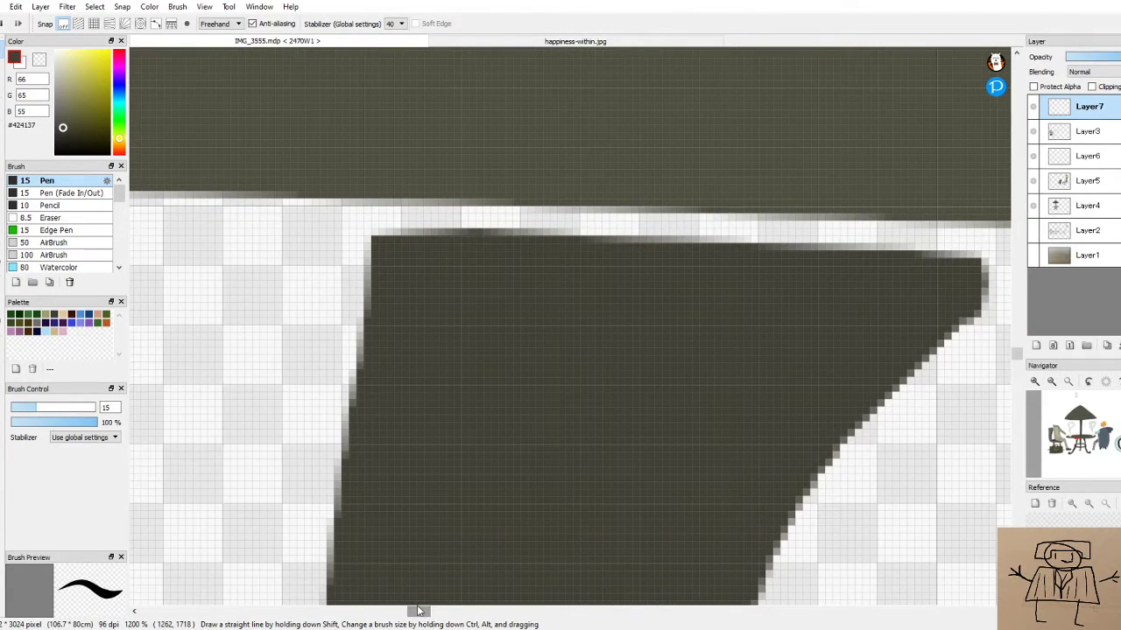
pyautogui.moveTo(388, 220)
pyautogui.mouseDown()
pyautogui.moveTo(713, 213)
pyautogui.moveTo(890, 225)
pyautogui.moveTo(985, 244)
pyautogui.moveTo(960, 253)
pyautogui.moveTo(808, 227)
pyautogui.moveTo(594, 223)
pyautogui.moveTo(857, 249)
pyautogui.mouseUp()
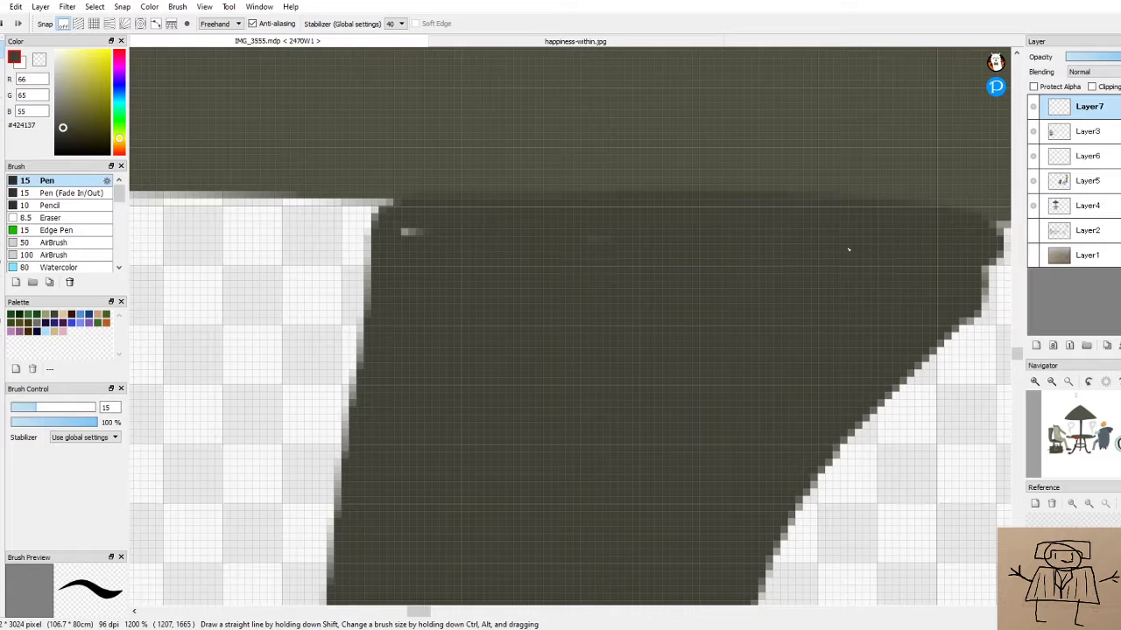
pyautogui.moveTo(424, 232); pyautogui.dragTo(417, 237)
pyautogui.scroll(2, 506, 208)
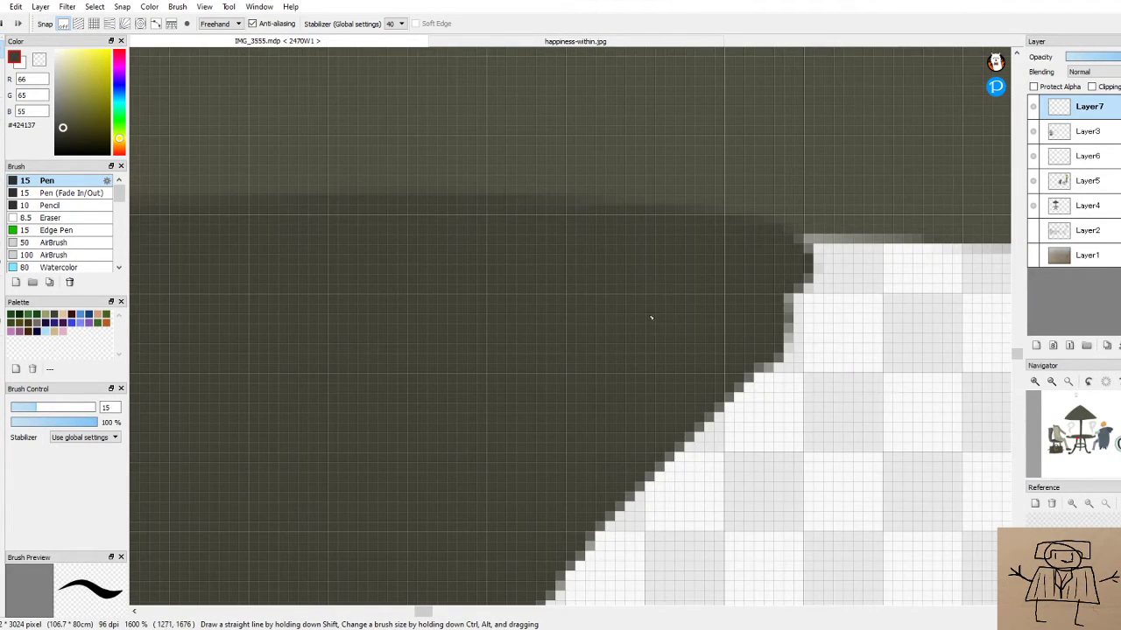
pyautogui.moveTo(761, 347)
pyautogui.mouseDown()
pyautogui.moveTo(849, 260)
pyautogui.moveTo(868, 256)
pyautogui.moveTo(762, 248)
pyautogui.moveTo(845, 255)
pyautogui.mouseUp()
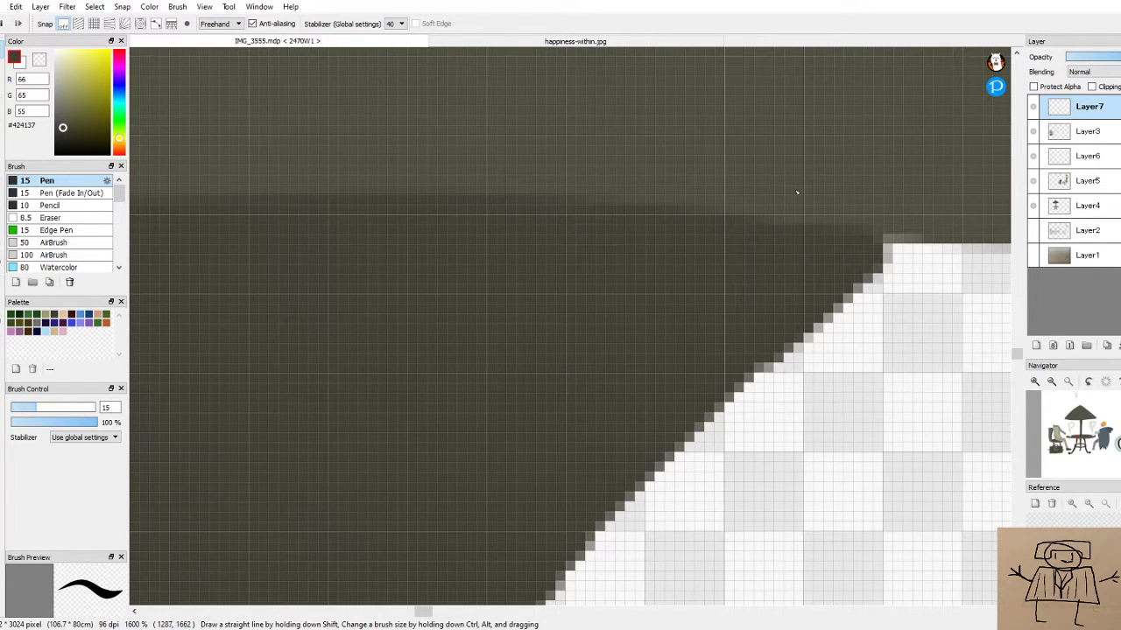
# Sharpen the right table leg's inner upper corner against the tabletop with #3B3A31
pyautogui.scroll(-6, 794, 193)
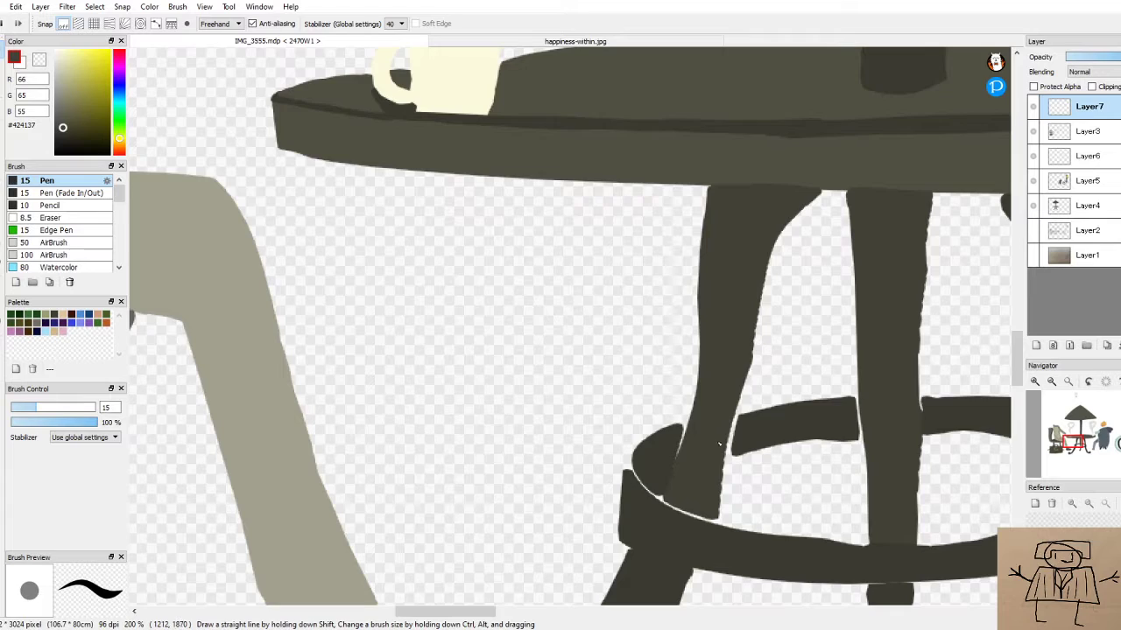
pyautogui.scroll(-2, 720, 445)
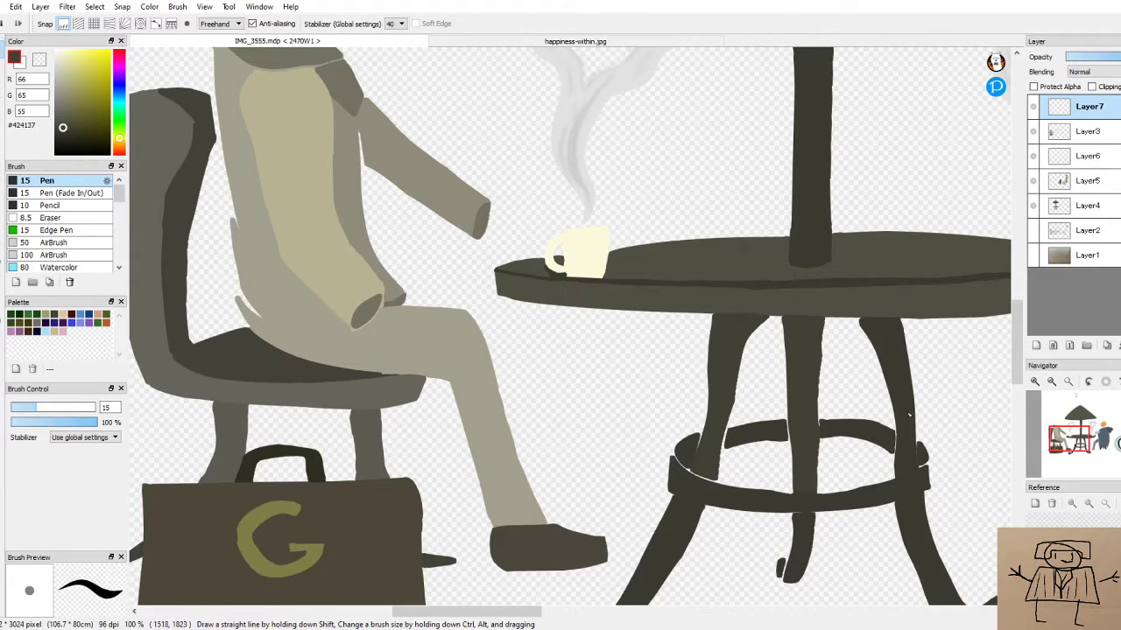
pyautogui.scroll(7, 894, 366)
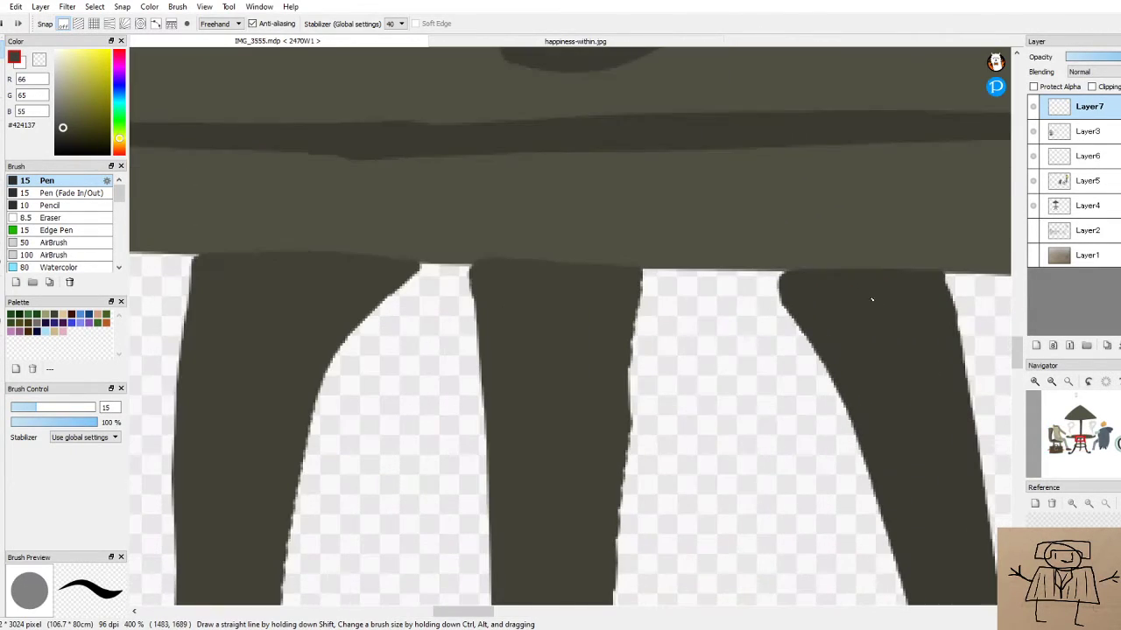
pyautogui.moveTo(647, 223)
pyautogui.mouseDown()
pyautogui.moveTo(676, 269)
pyautogui.moveTo(676, 237)
pyautogui.moveTo(663, 231)
pyautogui.moveTo(708, 232)
pyautogui.moveTo(651, 226)
pyautogui.moveTo(686, 229)
pyautogui.moveTo(669, 246)
pyautogui.moveTo(639, 233)
pyautogui.moveTo(672, 308)
pyautogui.mouseUp()
pyautogui.moveTo(643, 229); pyautogui.dragTo(627, 226)
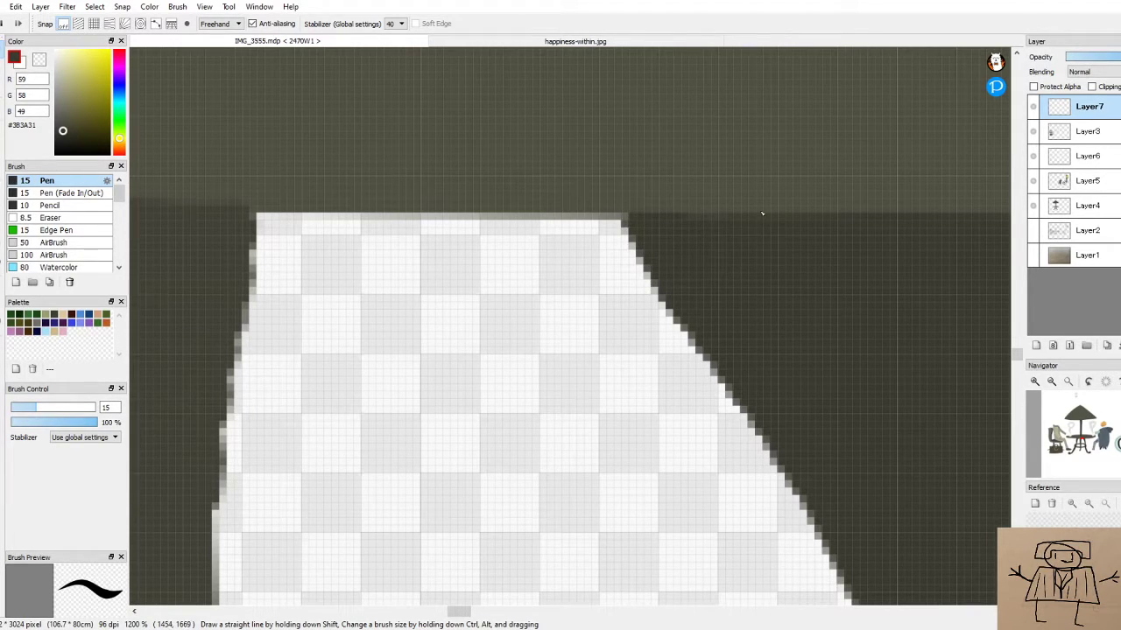
# Touch up the edge pixels where the left table leg's inner corner meets the tabletop, using #424137
pyautogui.scroll(-5, 762, 214)
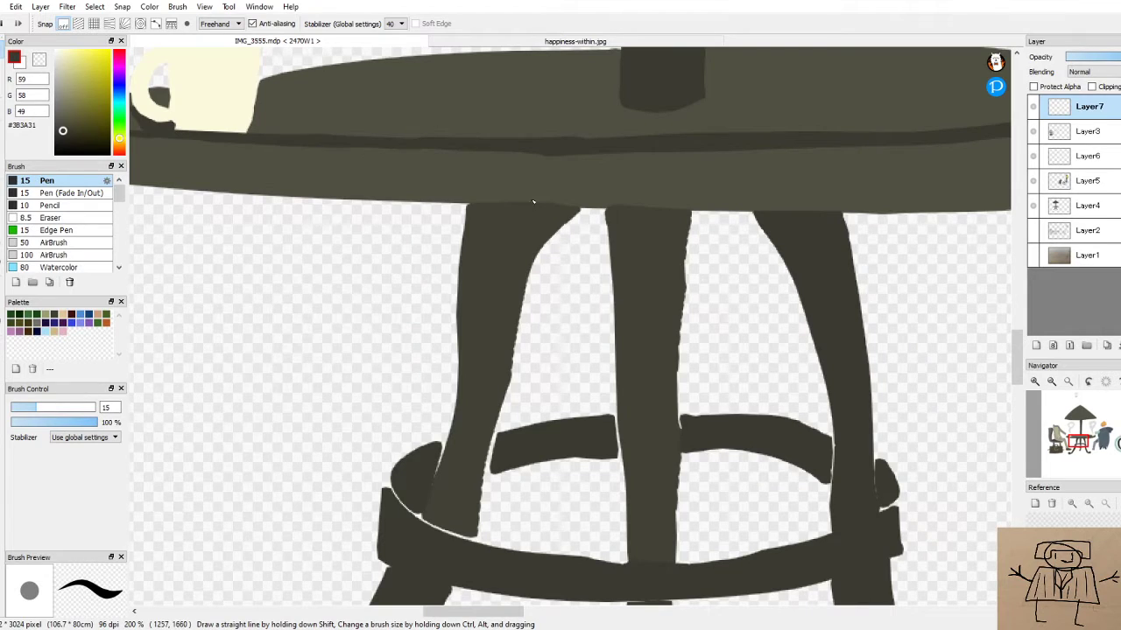
pyautogui.scroll(5, 532, 201)
pyautogui.keyDown('alt'); pyautogui.click(578, 210); pyautogui.keyUp('alt')
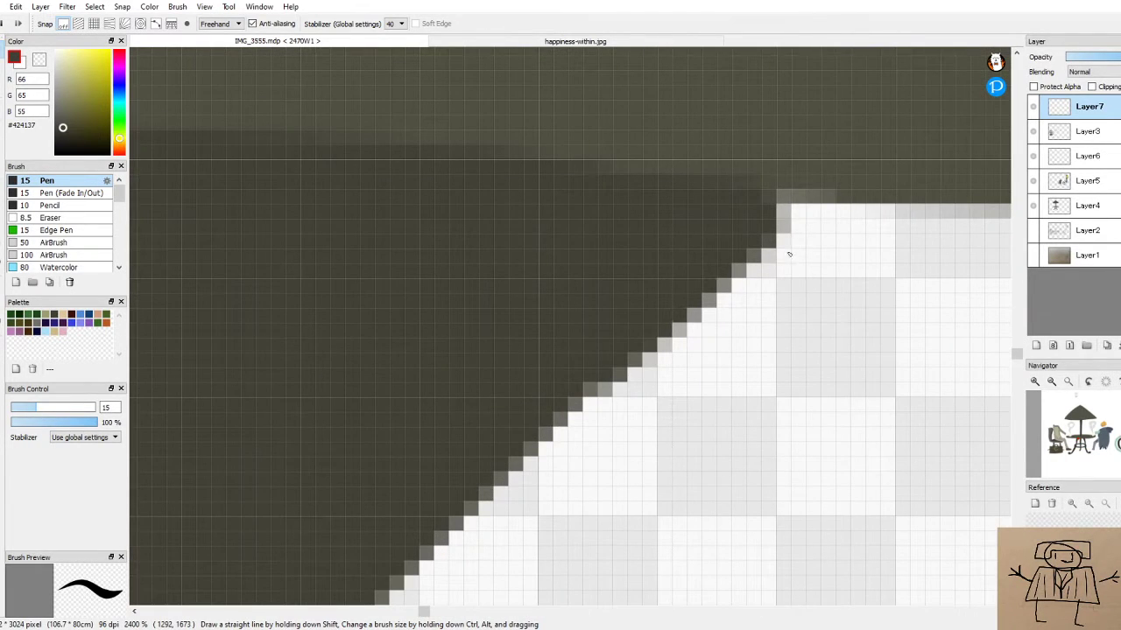
pyautogui.click(783, 223)
pyautogui.click(784, 210)
pyautogui.click(798, 211)
pyautogui.click(796, 198)
# Fill the gap between the left table leg and the ring's outer left piece with #3B3A31
pyautogui.scroll(-5, 805, 218)
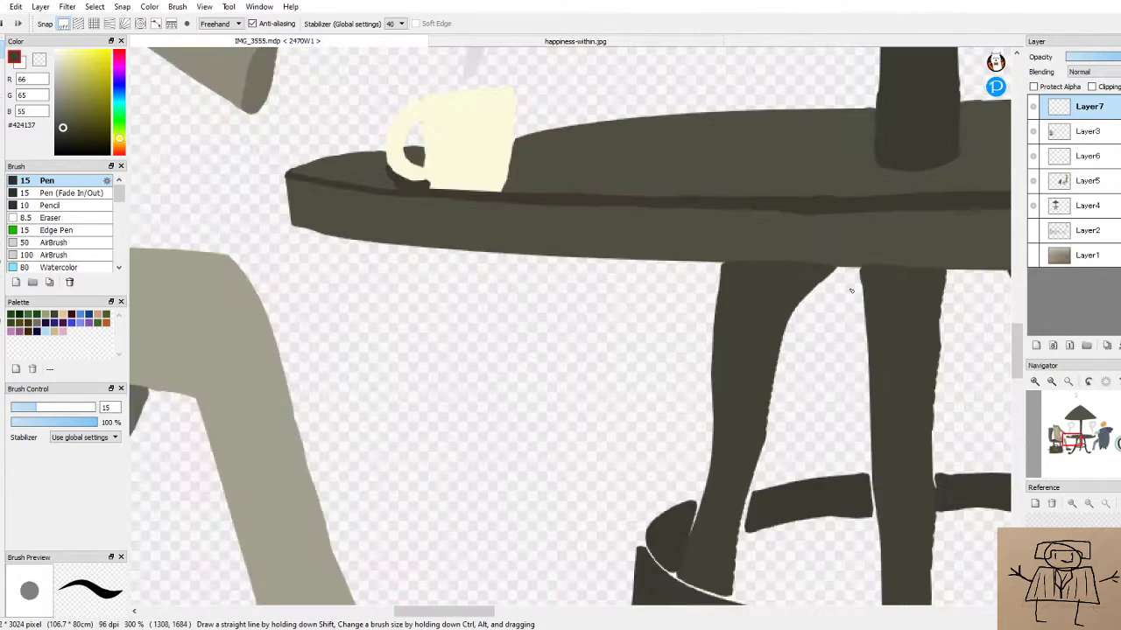
pyautogui.moveTo(460, 610); pyautogui.dragTo(471, 611)
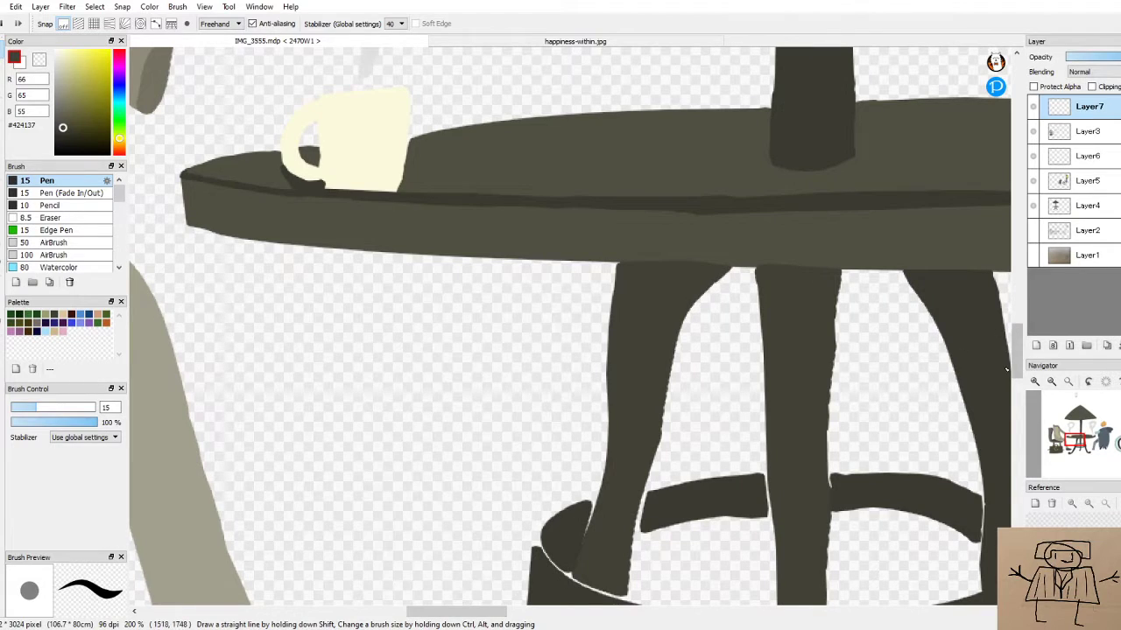
pyautogui.scroll(-3, 1018, 361)
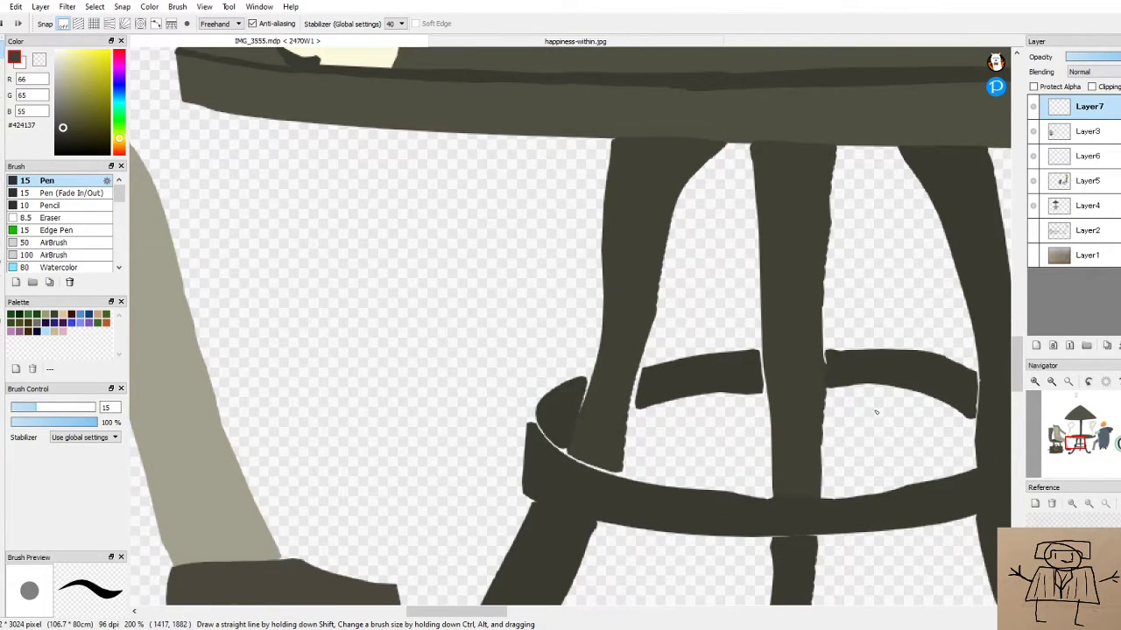
pyautogui.scroll(6, 573, 407)
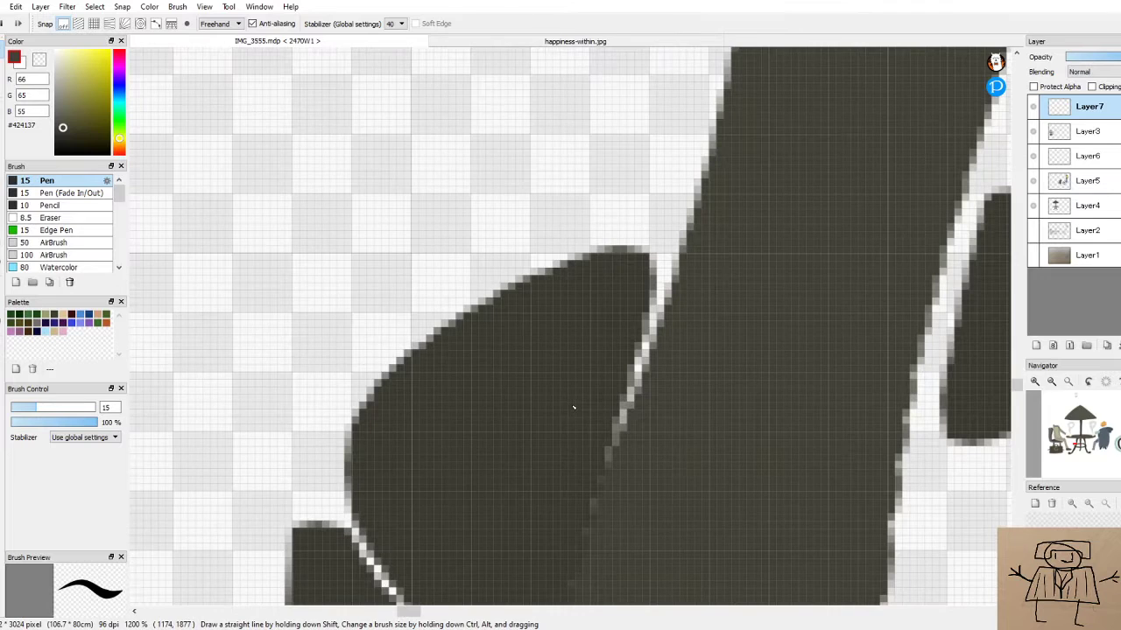
pyautogui.keyDown('alt'); pyautogui.click(665, 383); pyautogui.keyUp('alt')
pyautogui.moveTo(671, 267)
pyautogui.mouseDown()
pyautogui.moveTo(626, 411)
pyautogui.moveTo(569, 531)
pyautogui.mouseUp()
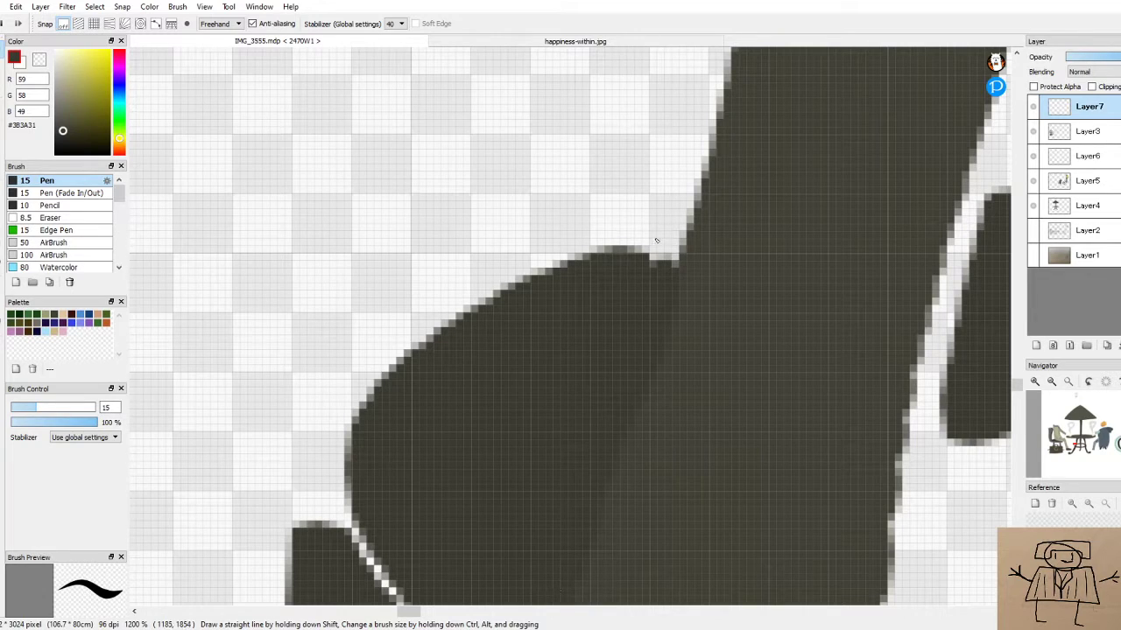
pyautogui.moveTo(624, 262)
pyautogui.mouseDown()
pyautogui.moveTo(661, 238)
pyautogui.moveTo(675, 264)
pyautogui.mouseUp()
# Round the ring's outer left edge and paint over the light seam joining it to the front band
pyautogui.scroll(-5, 661, 235)
pyautogui.scroll(4, 607, 298)
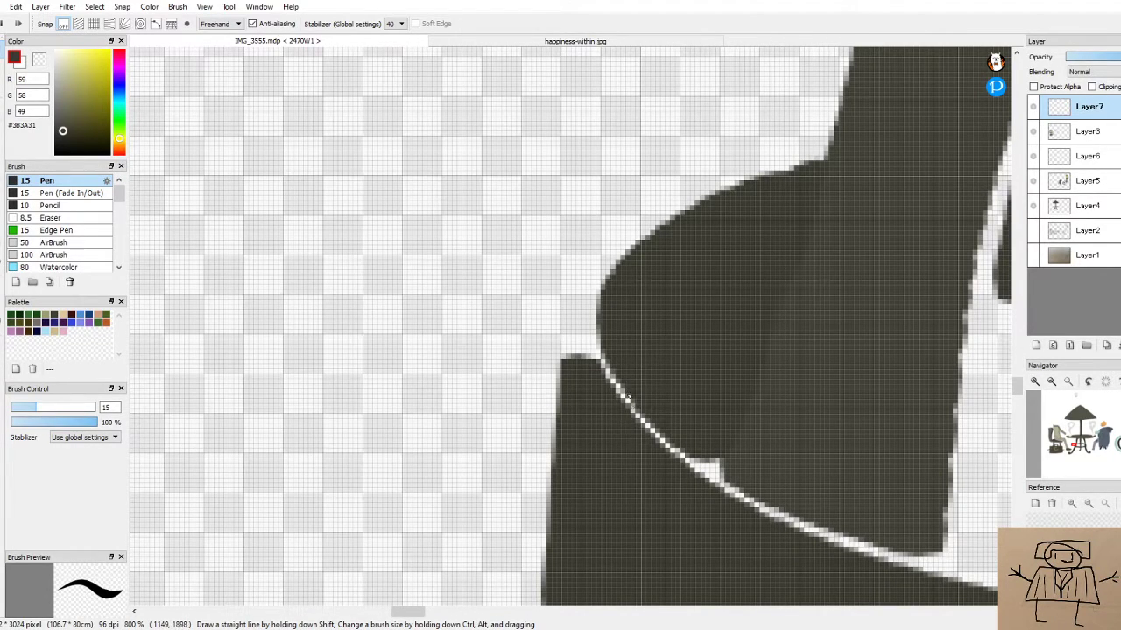
pyautogui.moveTo(611, 304)
pyautogui.mouseDown()
pyautogui.moveTo(598, 309)
pyautogui.moveTo(575, 360)
pyautogui.moveTo(606, 279)
pyautogui.mouseUp()
pyautogui.moveTo(622, 394)
pyautogui.mouseDown()
pyautogui.moveTo(606, 351)
pyautogui.moveTo(666, 425)
pyautogui.moveTo(645, 418)
pyautogui.moveTo(705, 480)
pyautogui.moveTo(702, 450)
pyautogui.moveTo(711, 476)
pyautogui.moveTo(714, 449)
pyautogui.moveTo(715, 477)
pyautogui.moveTo(720, 453)
pyautogui.moveTo(713, 483)
pyautogui.mouseUp()
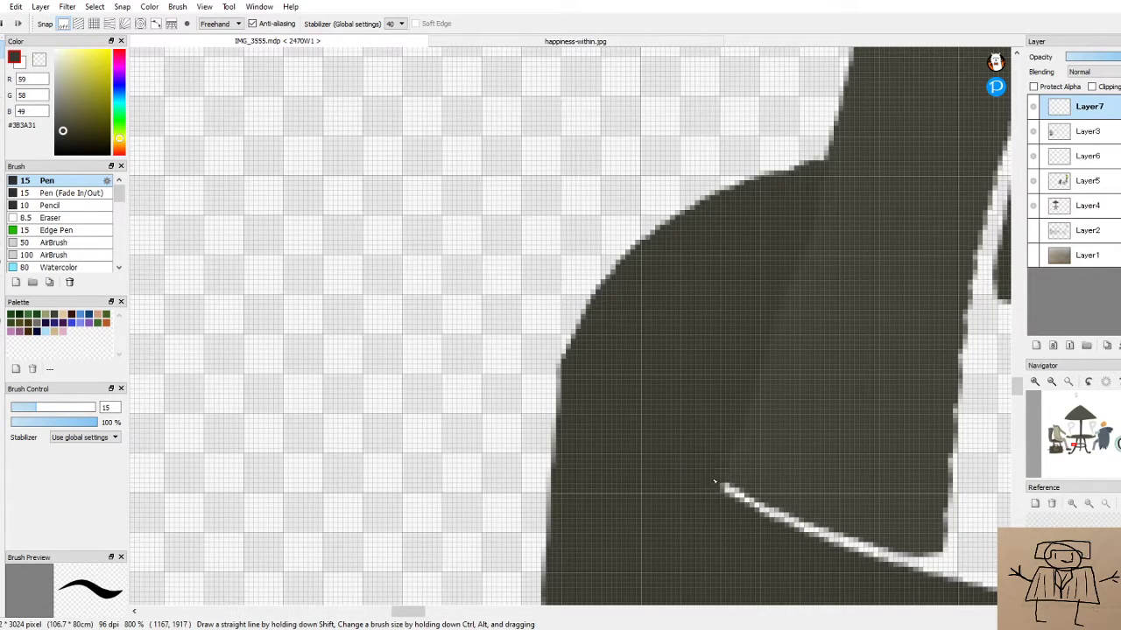
# Fill the gap between the left table leg and the rear section of the ring with #3B3A31
pyautogui.scroll(-8, 744, 454)
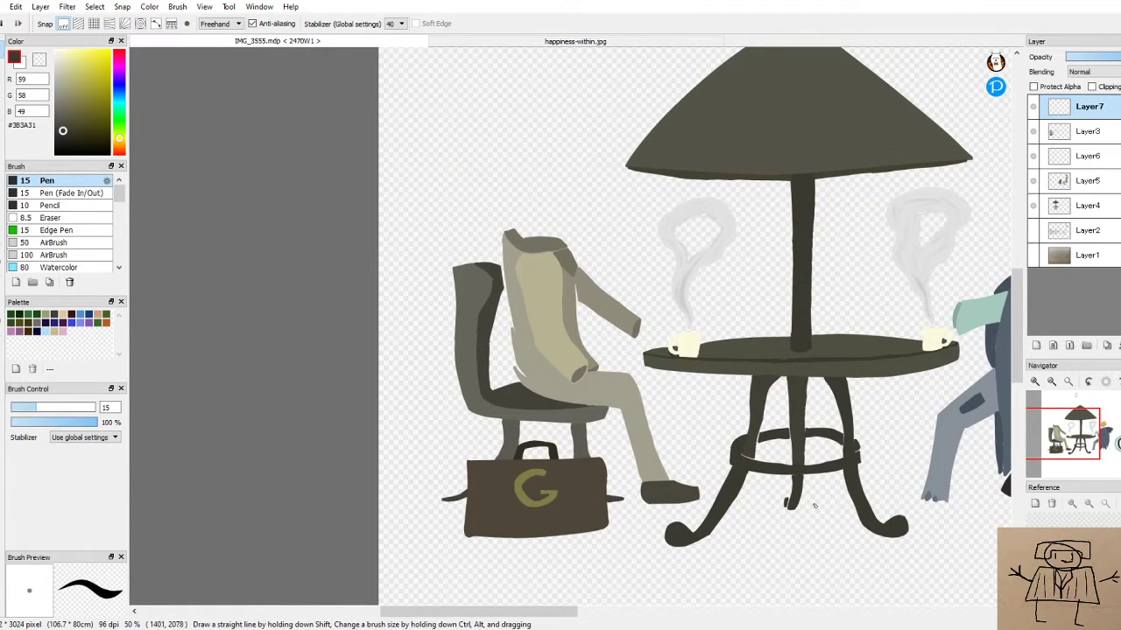
pyautogui.scroll(8, 814, 506)
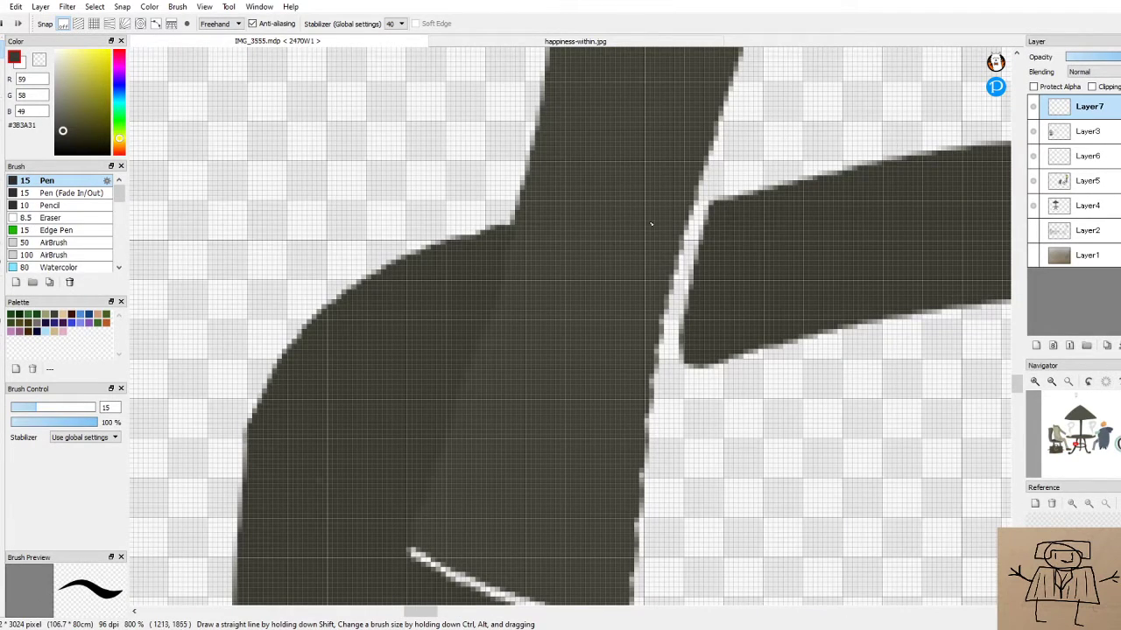
pyautogui.moveTo(709, 208)
pyautogui.mouseDown()
pyautogui.moveTo(660, 362)
pyautogui.moveTo(705, 347)
pyautogui.moveTo(657, 360)
pyautogui.moveTo(674, 322)
pyautogui.mouseUp()
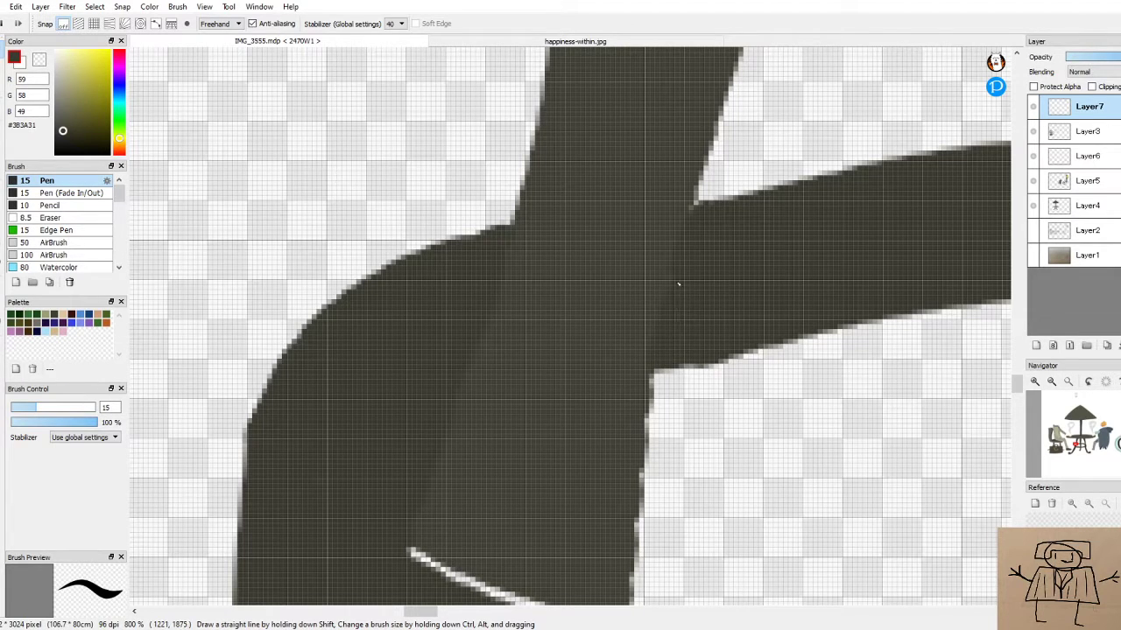
pyautogui.scroll(-4, 731, 188)
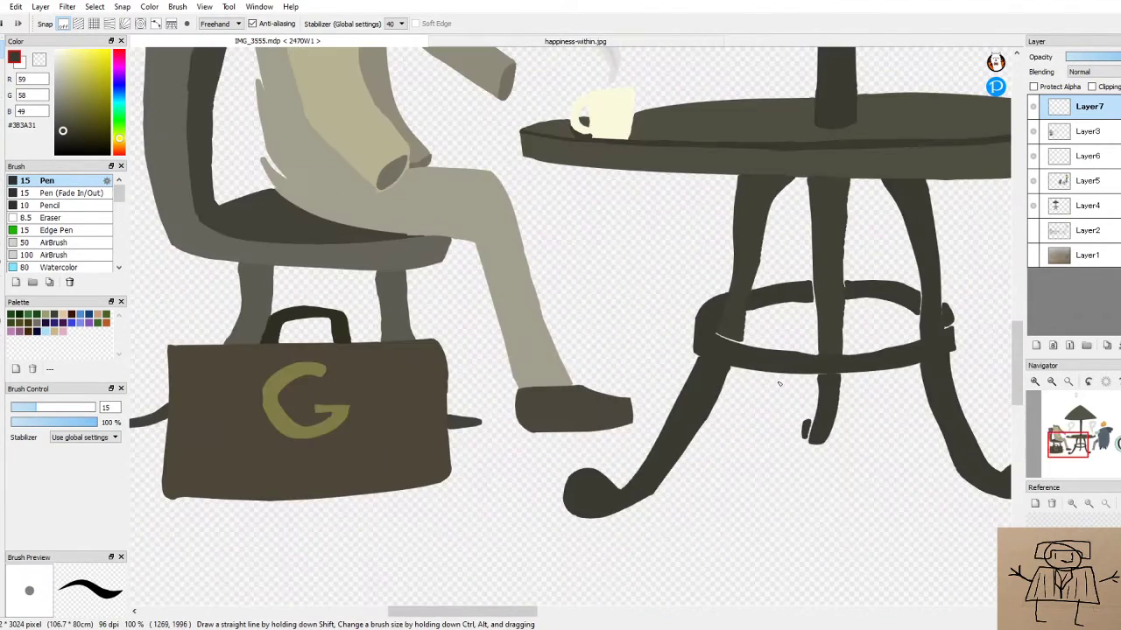
# Smooth the corner where the left table leg's inner edge meets the ring's rear section, using #3B3A31
pyautogui.scroll(3, 753, 293)
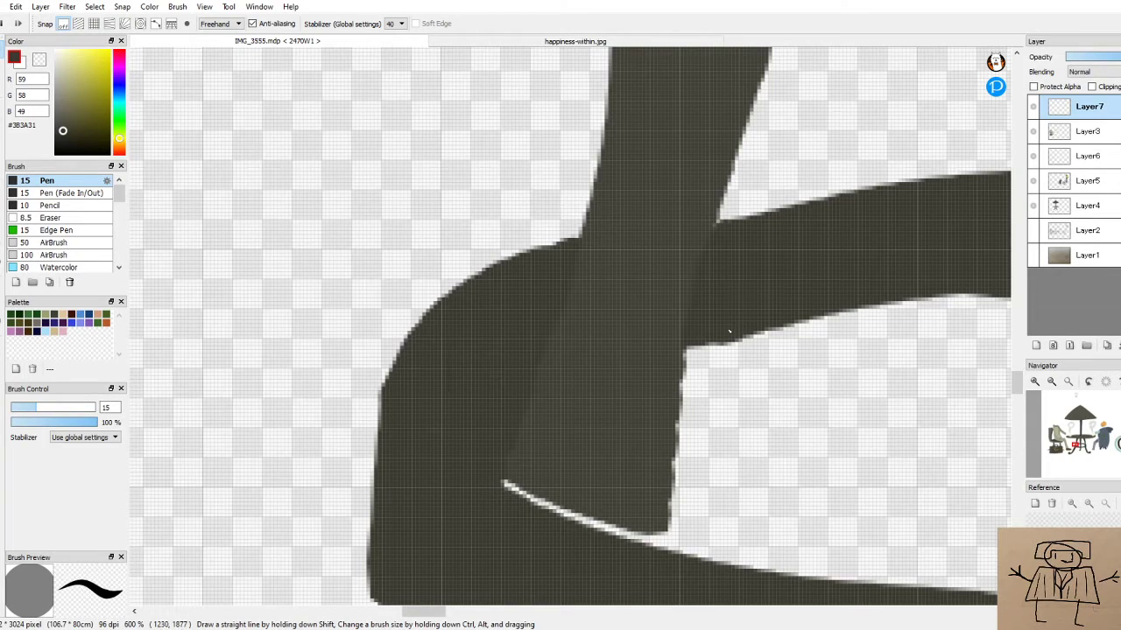
pyautogui.moveTo(718, 337)
pyautogui.mouseDown()
pyautogui.moveTo(686, 366)
pyautogui.moveTo(714, 340)
pyautogui.mouseUp()
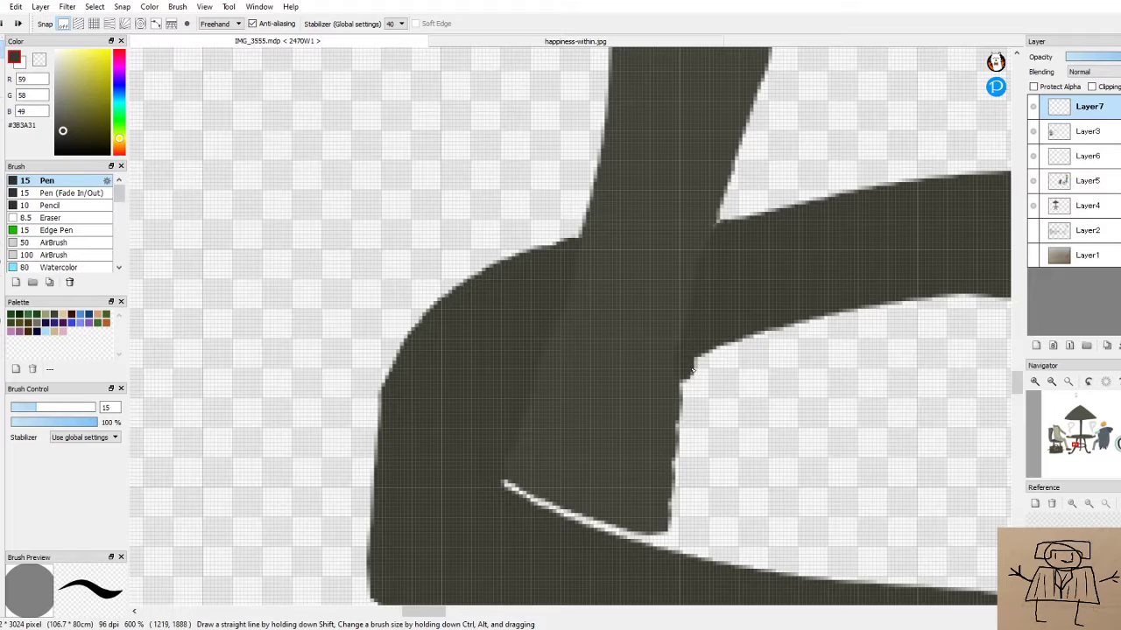
pyautogui.hotkey('ctrl', 'z')
pyautogui.moveTo(728, 343); pyautogui.dragTo(685, 363)
pyautogui.scroll(-1, 747, 305)
pyautogui.scroll(-5, 747, 305)
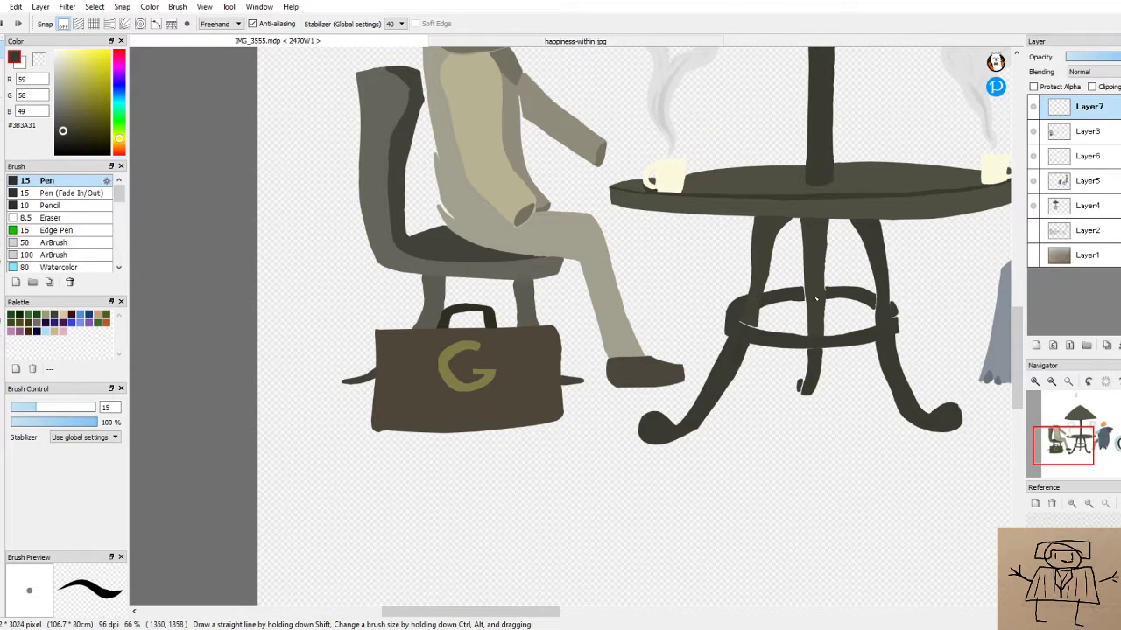
# Pick the left table leg's colour #424137 and paint over the light seam between the leg and the ring's front band
pyautogui.scroll(3, 797, 307)
pyautogui.keyDown('alt'); pyautogui.click(721, 344); pyautogui.keyUp('alt')
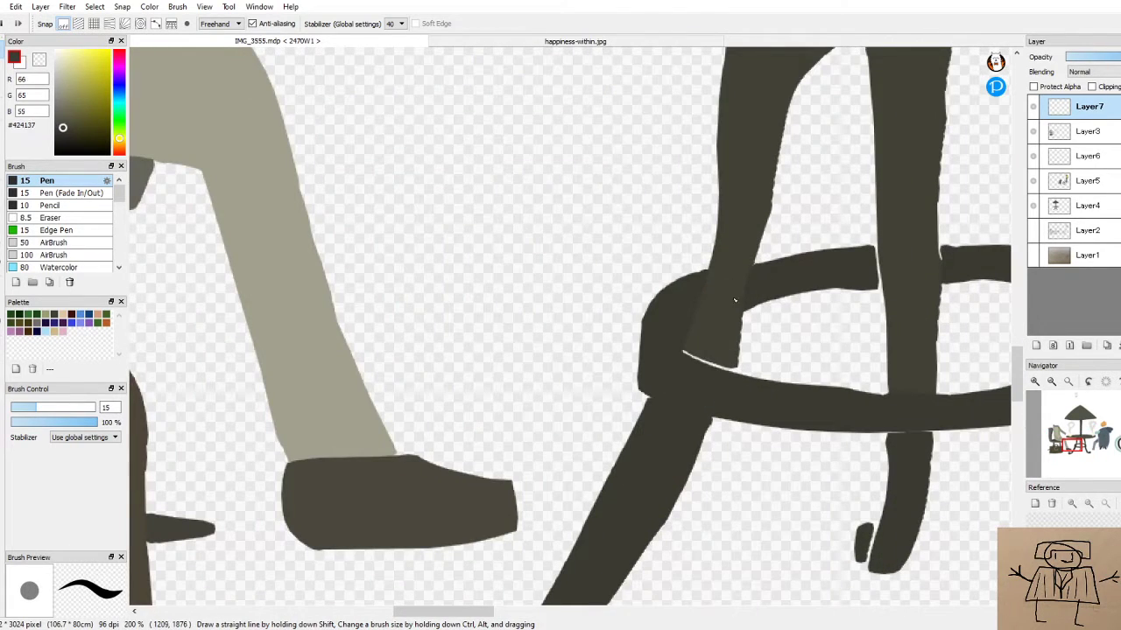
pyautogui.scroll(3, 720, 344)
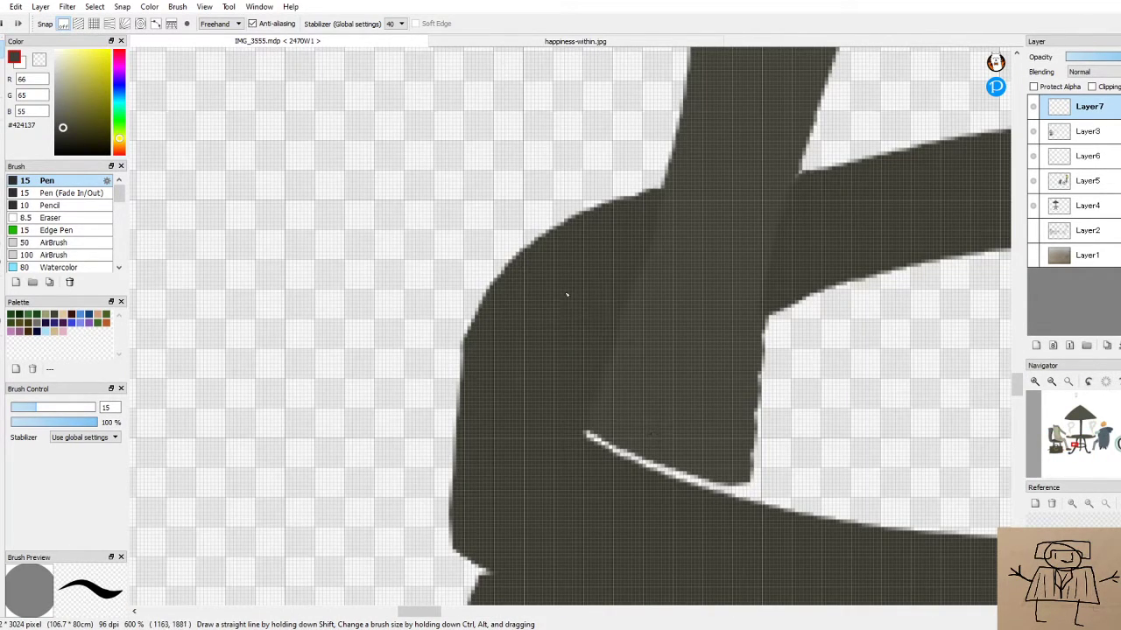
pyautogui.scroll(4, 587, 388)
pyautogui.scroll(-3, 569, 324)
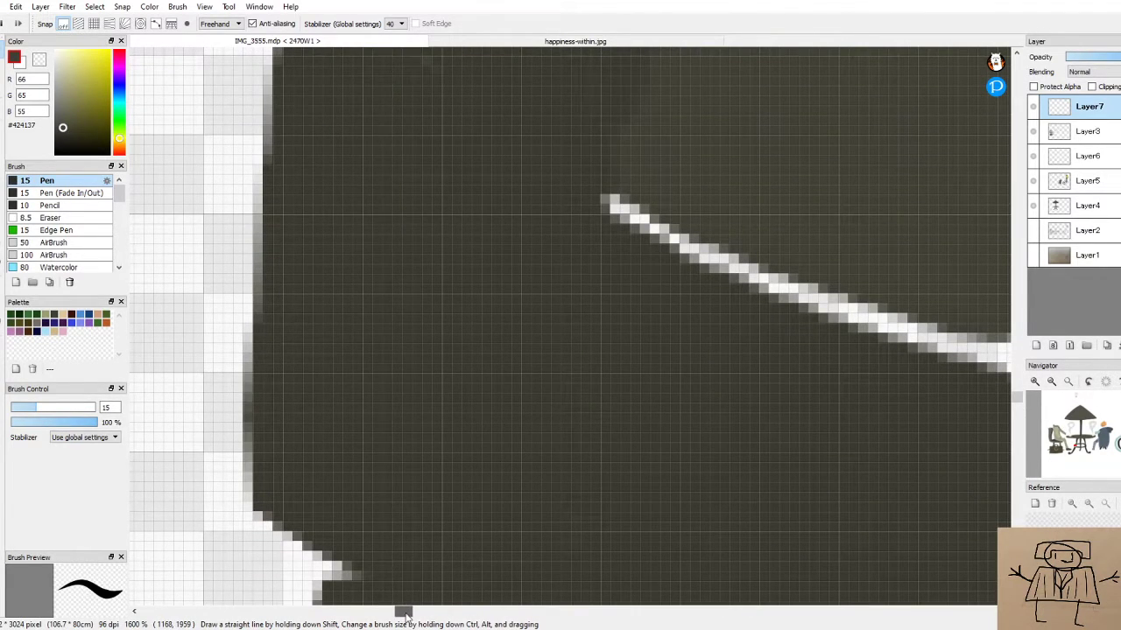
pyautogui.hscroll(3, 408, 617)
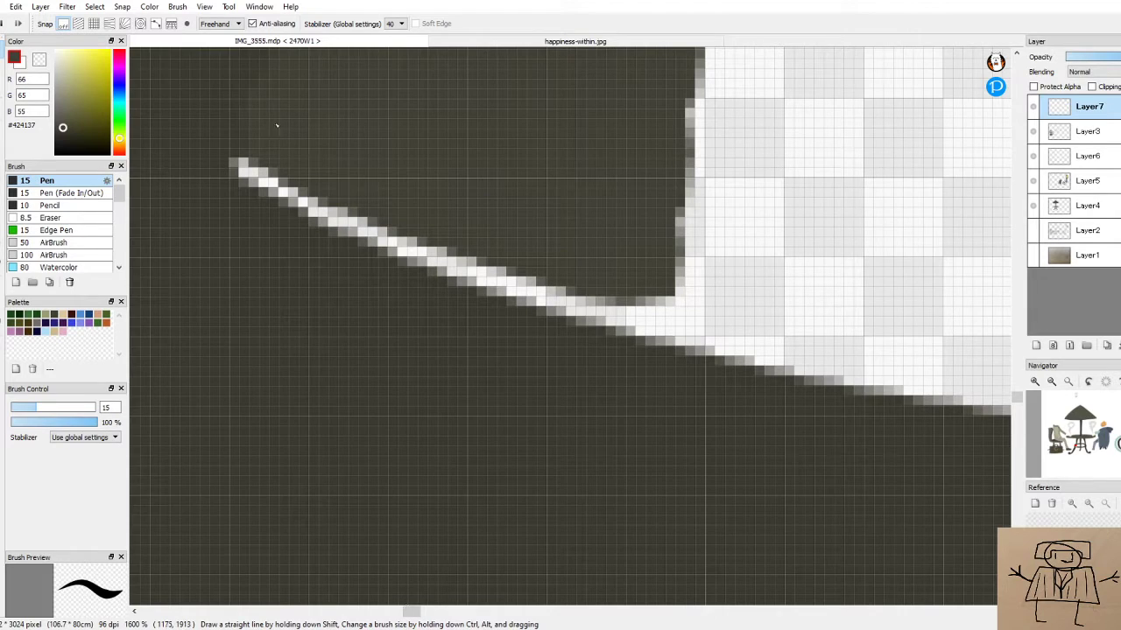
pyautogui.moveTo(233, 151)
pyautogui.mouseDown()
pyautogui.moveTo(363, 232)
pyautogui.moveTo(539, 298)
pyautogui.moveTo(645, 324)
pyautogui.moveTo(657, 306)
pyautogui.moveTo(669, 339)
pyautogui.mouseUp()
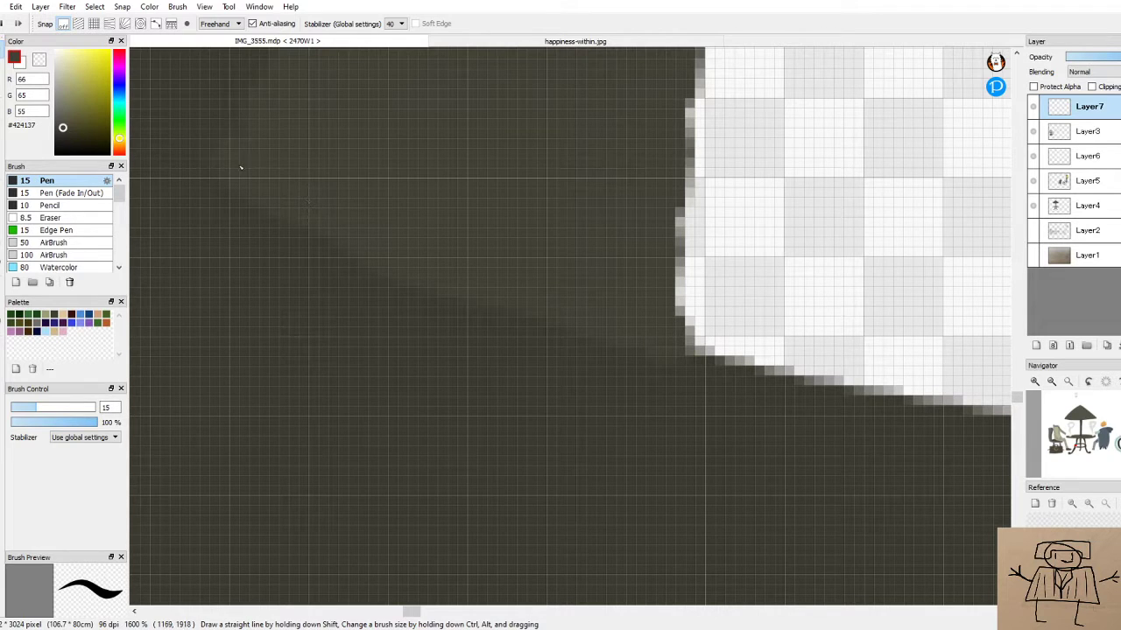
pyautogui.scroll(-7, 323, 83)
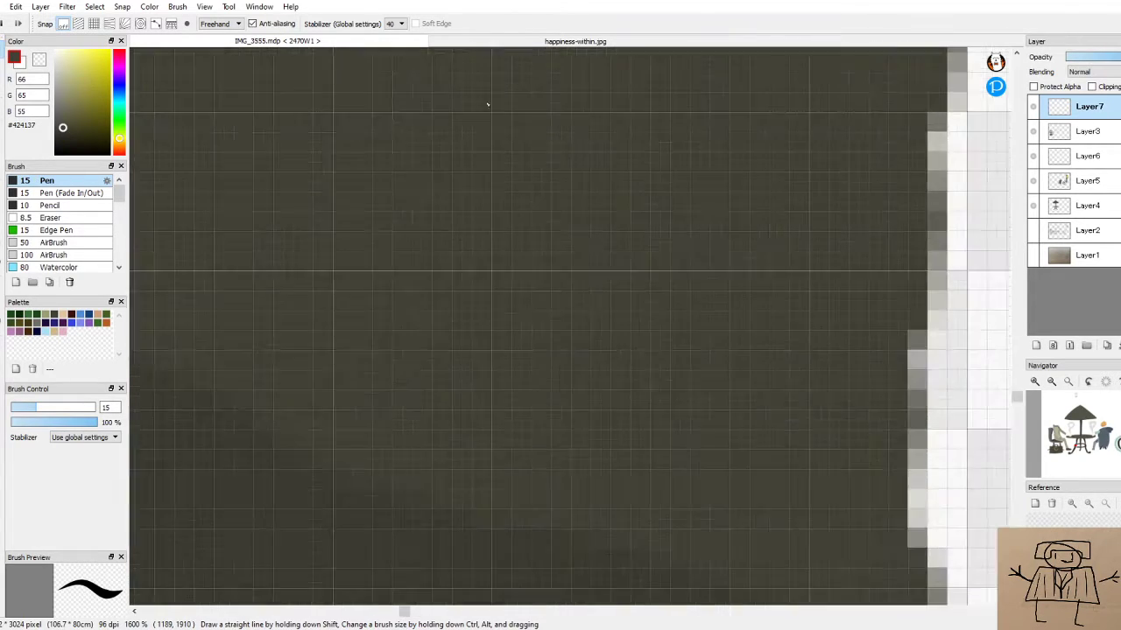
pyautogui.scroll(4, 585, 225)
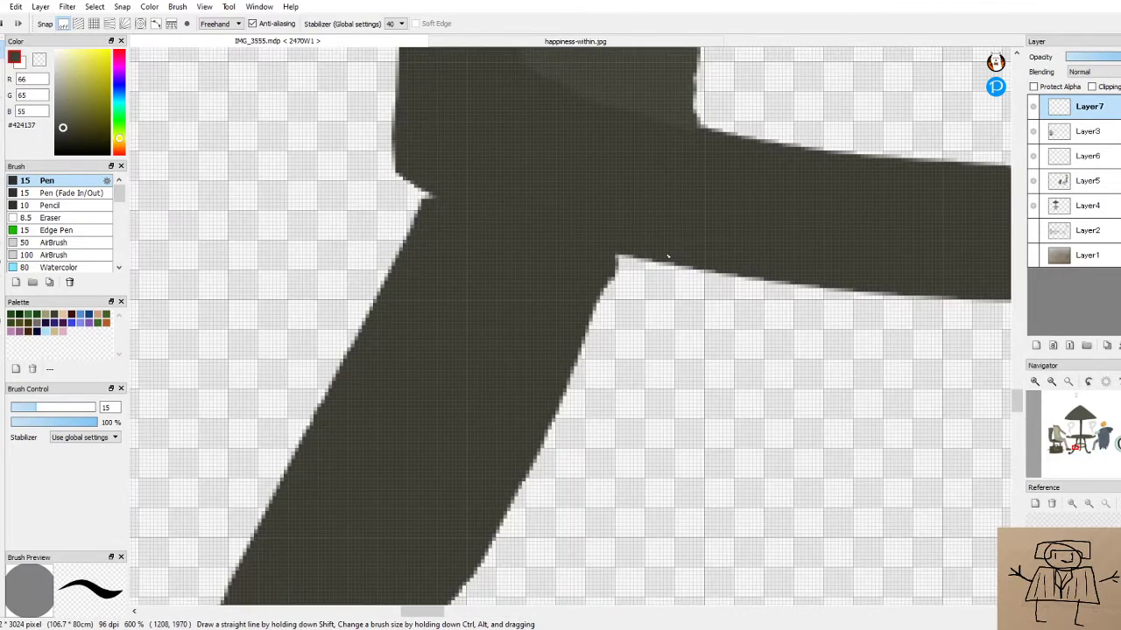
pyautogui.moveTo(667, 268)
pyautogui.mouseDown()
pyautogui.moveTo(571, 350)
pyautogui.moveTo(592, 318)
pyautogui.moveTo(578, 329)
pyautogui.moveTo(647, 275)
pyautogui.moveTo(605, 300)
pyautogui.mouseUp()
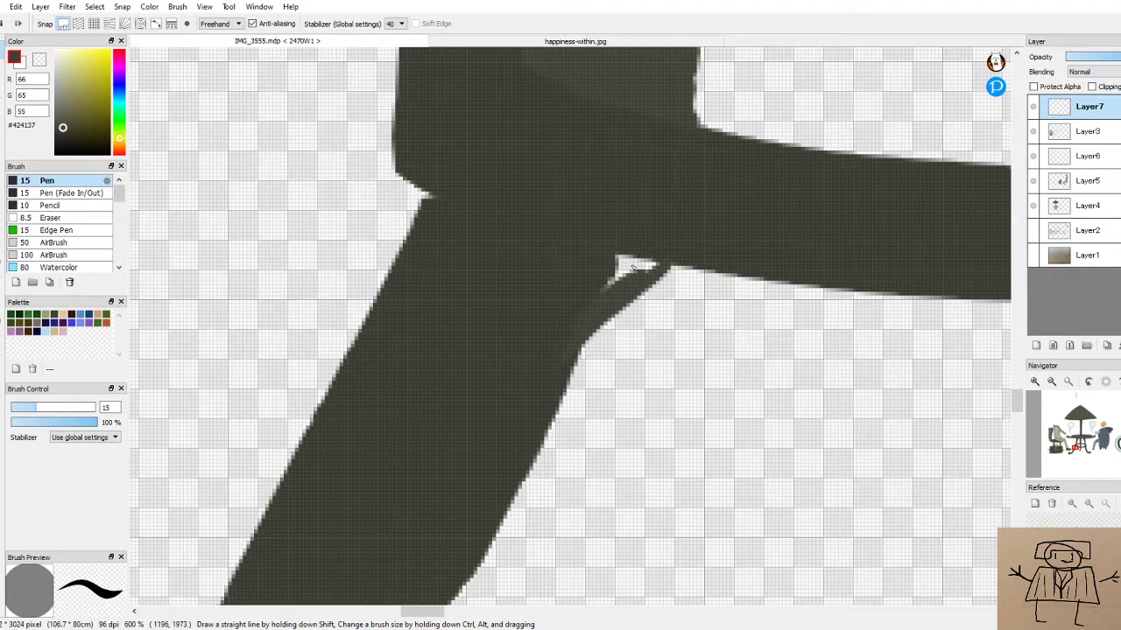
pyautogui.hotkey('ctrl', 'z')
pyautogui.hotkey('ctrl', 'z')
# Smooth the corners where the lower left leg meets the ring's front band with #3B3A31 and save the drawing
pyautogui.keyDown('alt'); pyautogui.click(577, 313); pyautogui.keyUp('alt')
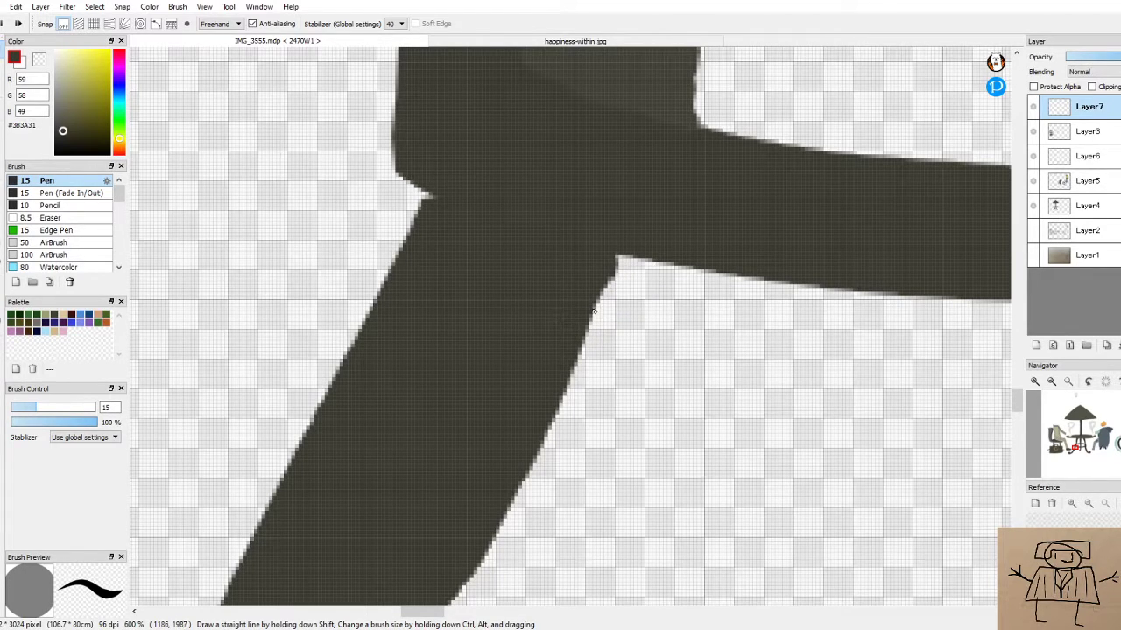
pyautogui.moveTo(563, 392)
pyautogui.mouseDown()
pyautogui.moveTo(614, 313)
pyautogui.moveTo(677, 271)
pyautogui.moveTo(648, 279)
pyautogui.moveTo(579, 346)
pyautogui.moveTo(627, 276)
pyautogui.moveTo(607, 291)
pyautogui.moveTo(618, 258)
pyautogui.moveTo(661, 271)
pyautogui.moveTo(620, 259)
pyautogui.moveTo(651, 265)
pyautogui.moveTo(609, 293)
pyautogui.mouseUp()
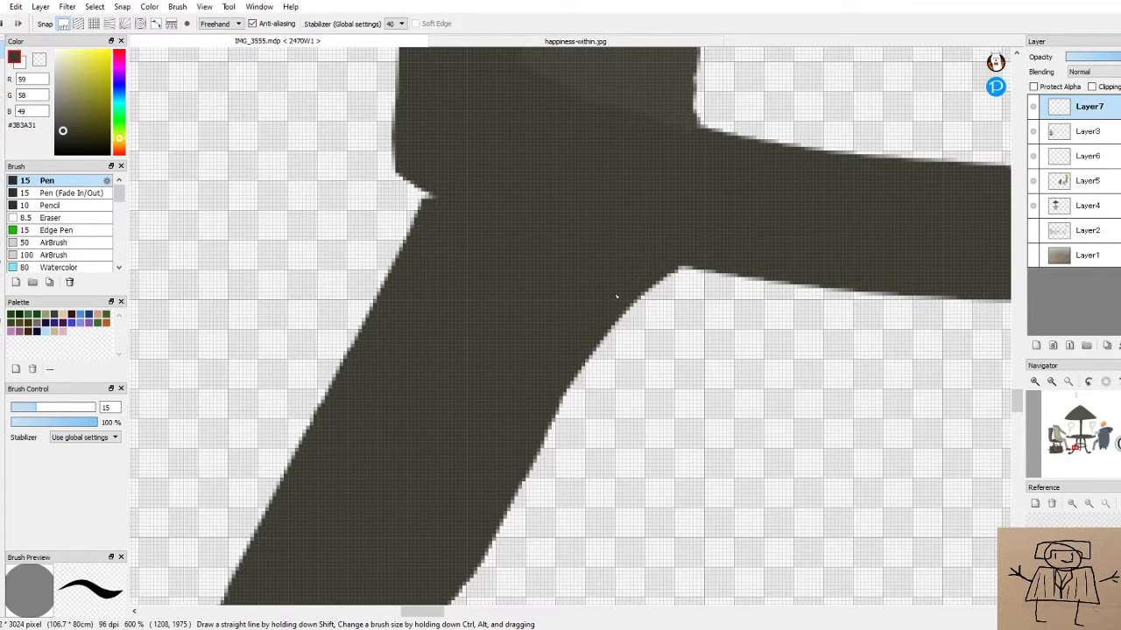
pyautogui.moveTo(425, 204); pyautogui.dragTo(437, 202)
pyautogui.scroll(-5, 587, 381)
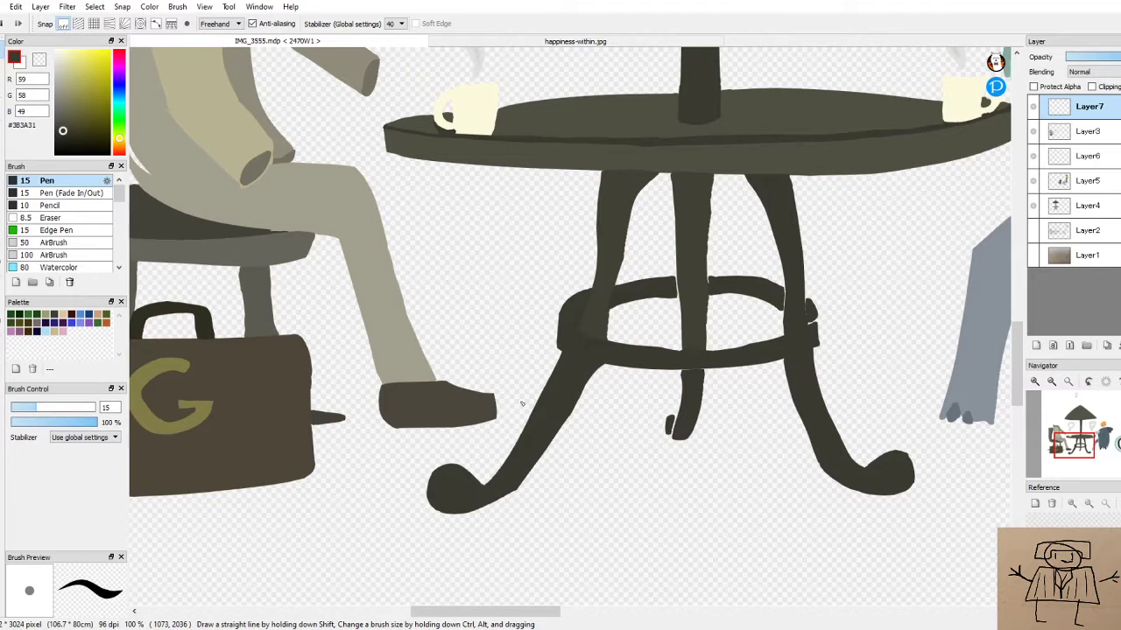
pyautogui.hotkey('ctrl', 's')
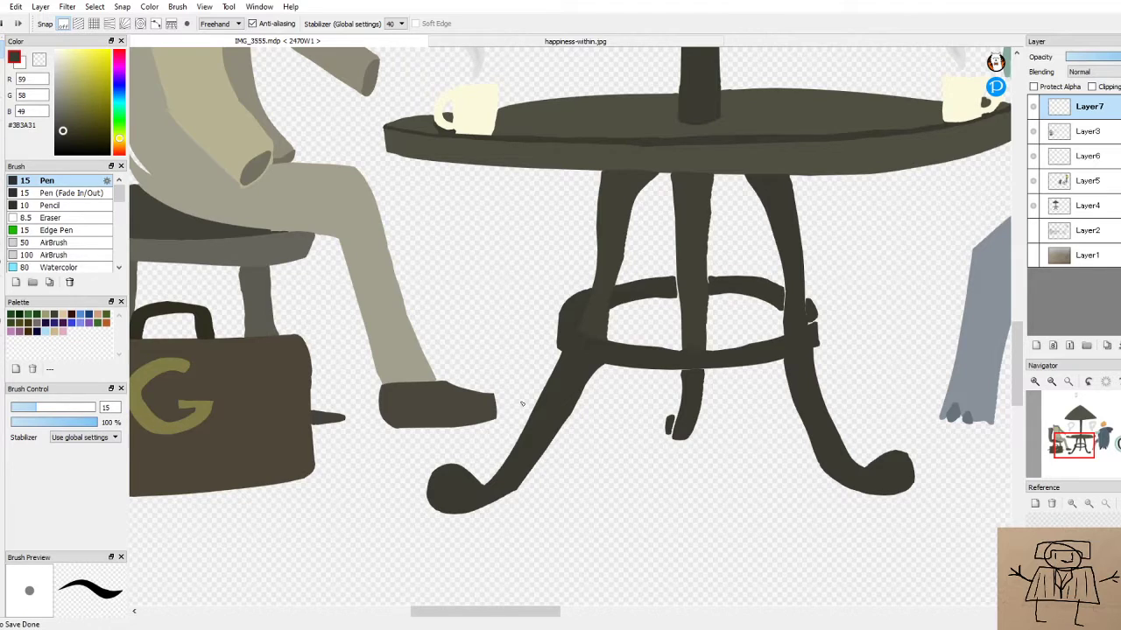
# Close the notch between the ring's outer right piece and the front band, straightening their shared outer edge
pyautogui.scroll(-1, 521, 403)
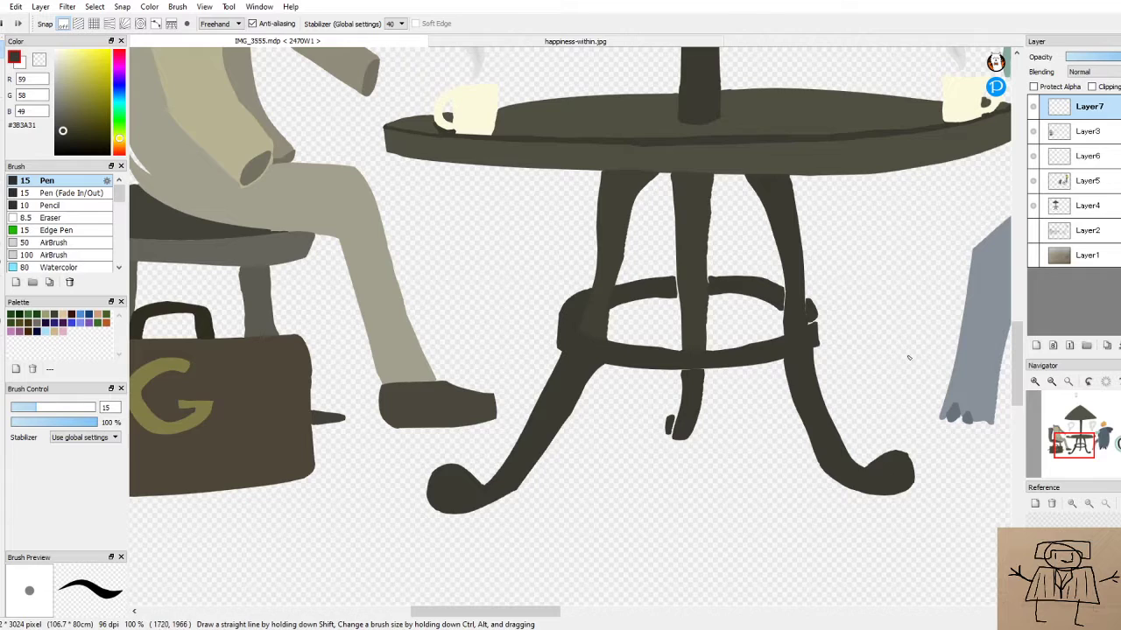
pyautogui.scroll(3, 876, 350)
pyautogui.scroll(4, 838, 261)
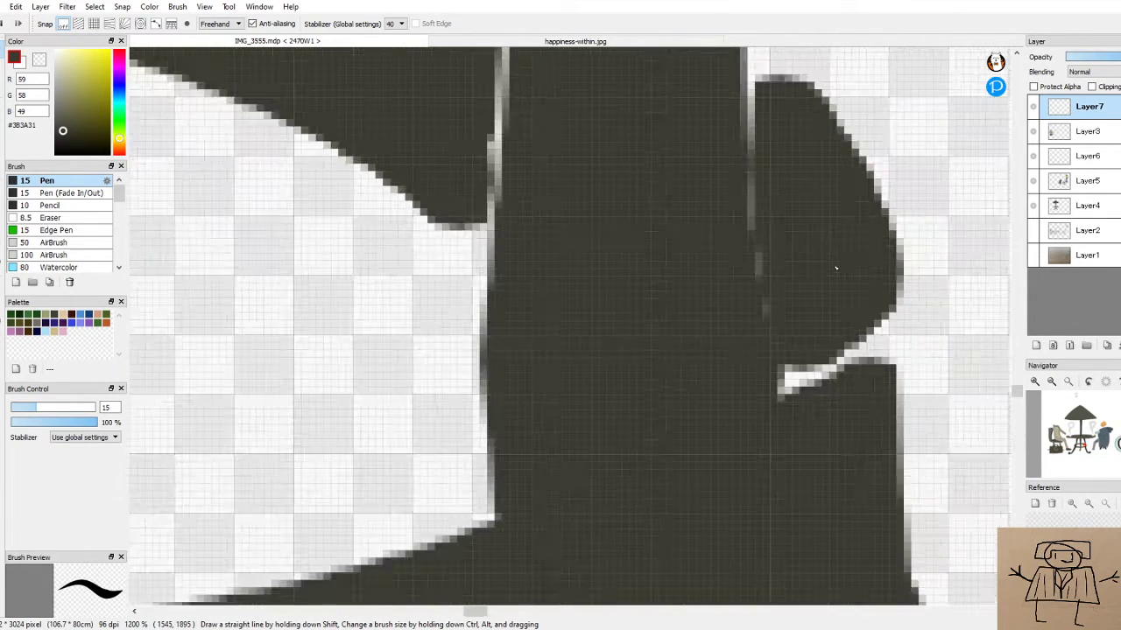
pyautogui.scroll(-1, 836, 269)
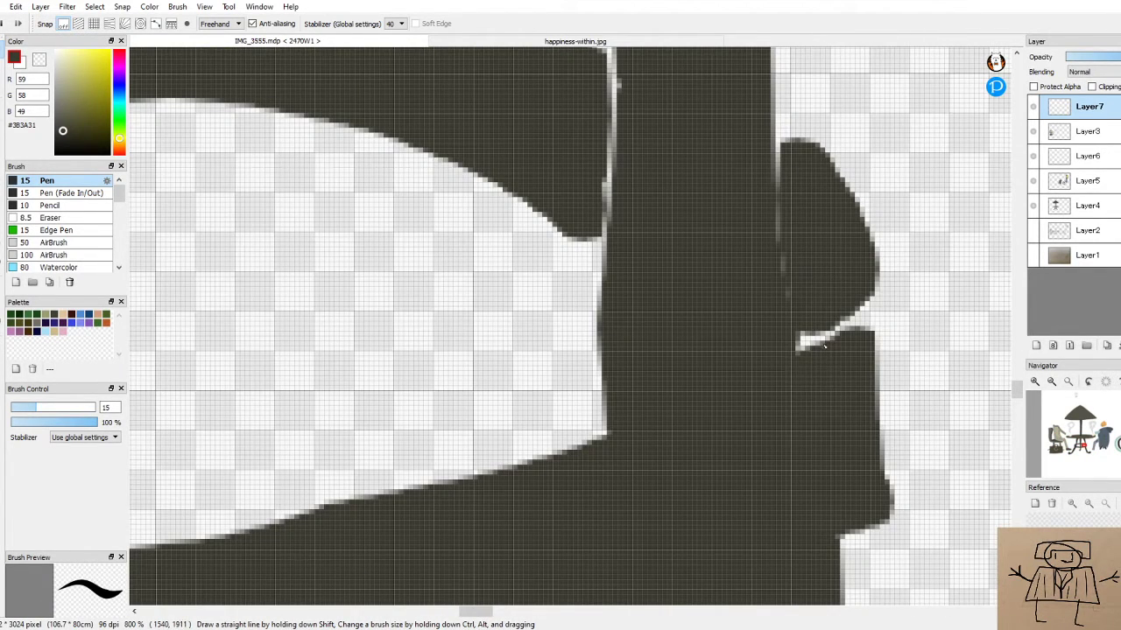
pyautogui.moveTo(872, 287)
pyautogui.mouseDown()
pyautogui.moveTo(861, 348)
pyautogui.moveTo(864, 278)
pyautogui.mouseUp()
pyautogui.moveTo(862, 330)
pyautogui.mouseDown()
pyautogui.moveTo(835, 356)
pyautogui.moveTo(835, 320)
pyautogui.moveTo(809, 366)
pyautogui.moveTo(807, 330)
pyautogui.mouseUp()
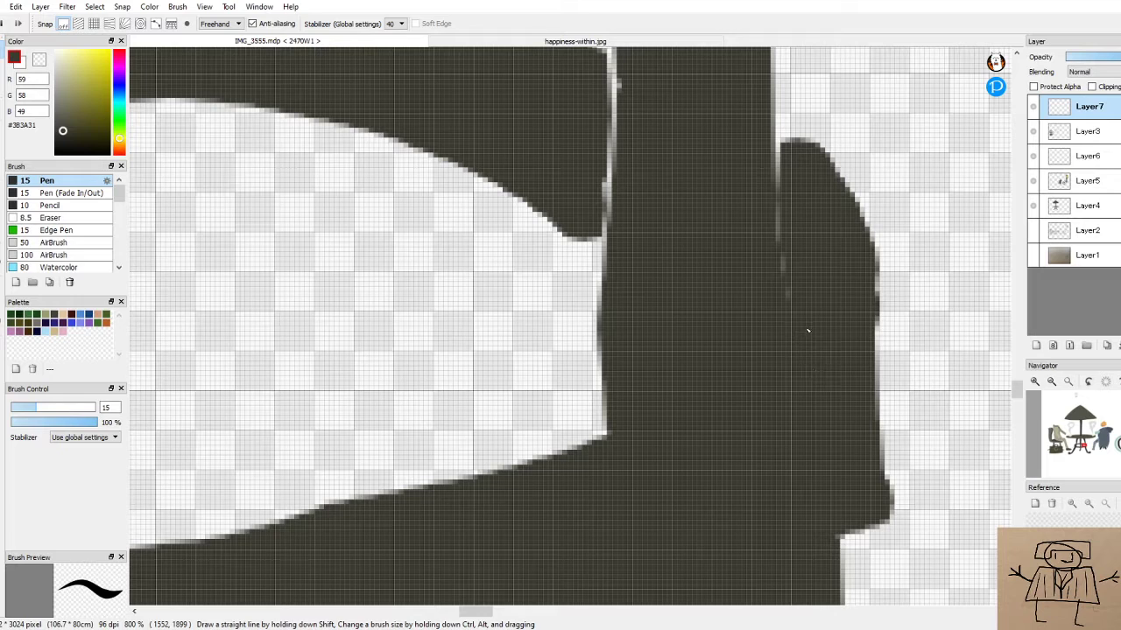
# Paint over the light seam between the right table leg and the ring's outer right piece with #3B3A31
pyautogui.scroll(-5, 823, 294)
pyautogui.scroll(5, 796, 115)
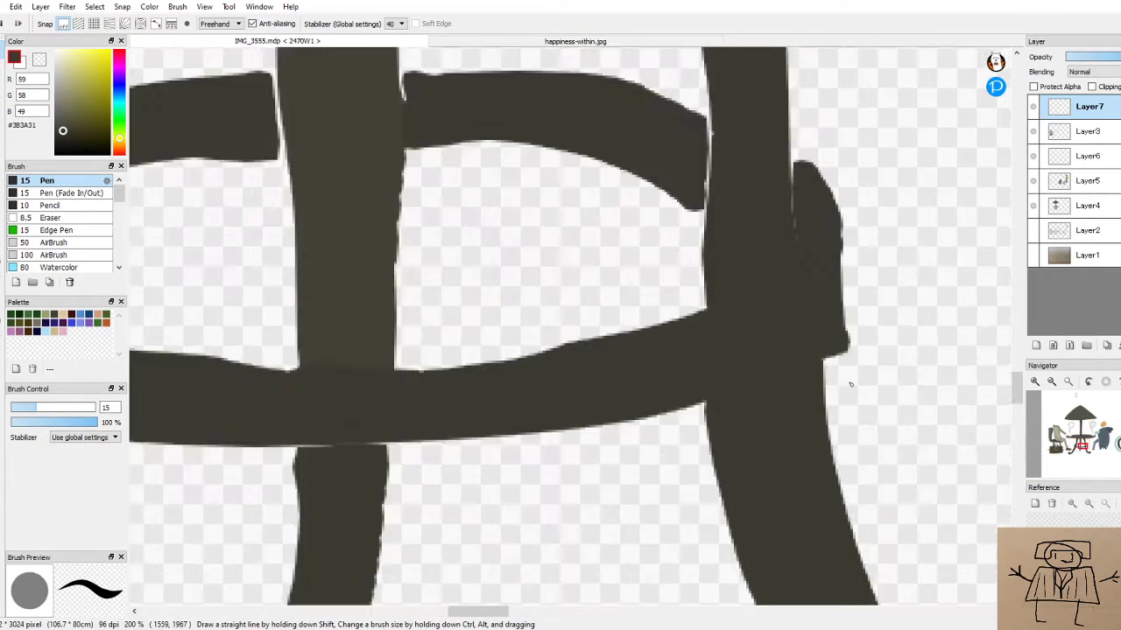
pyautogui.scroll(1, 796, 115)
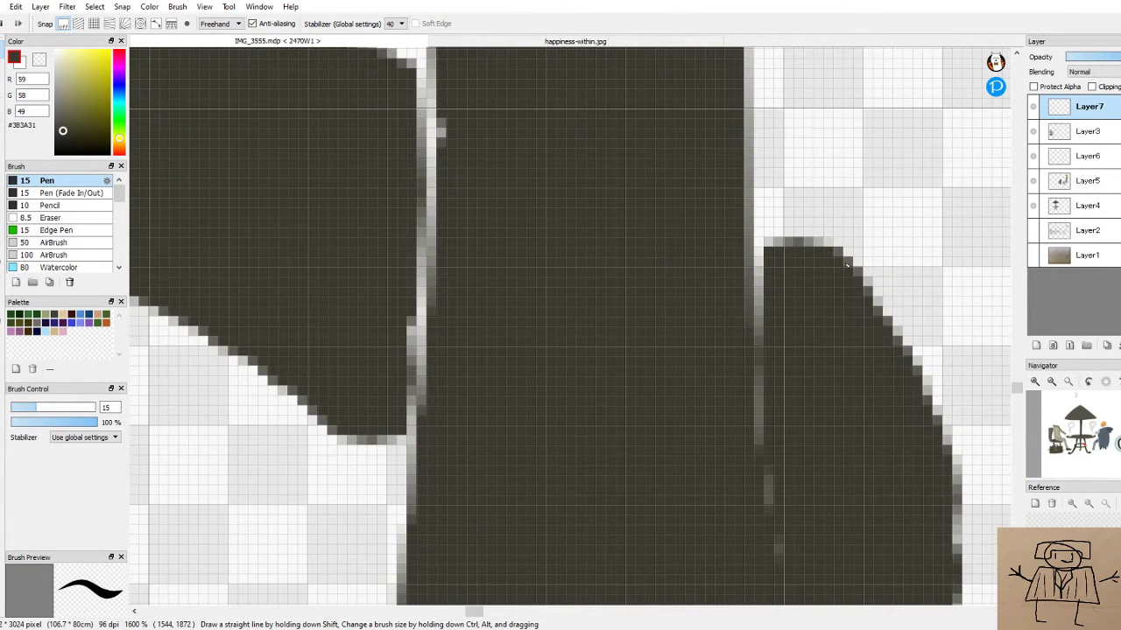
pyautogui.moveTo(769, 260)
pyautogui.mouseDown()
pyautogui.moveTo(763, 412)
pyautogui.moveTo(783, 532)
pyautogui.moveTo(804, 505)
pyautogui.mouseUp()
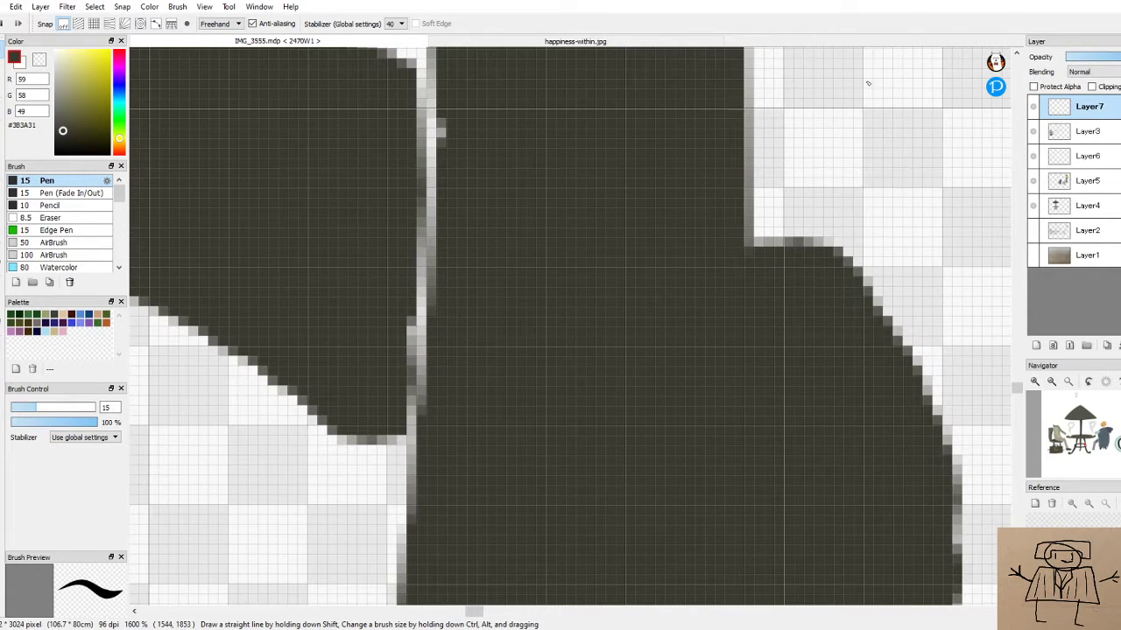
# Fill the gap between the right table leg and the ring's rear section with #3B3A31
pyautogui.scroll(-5, 868, 83)
pyautogui.scroll(4, 788, 123)
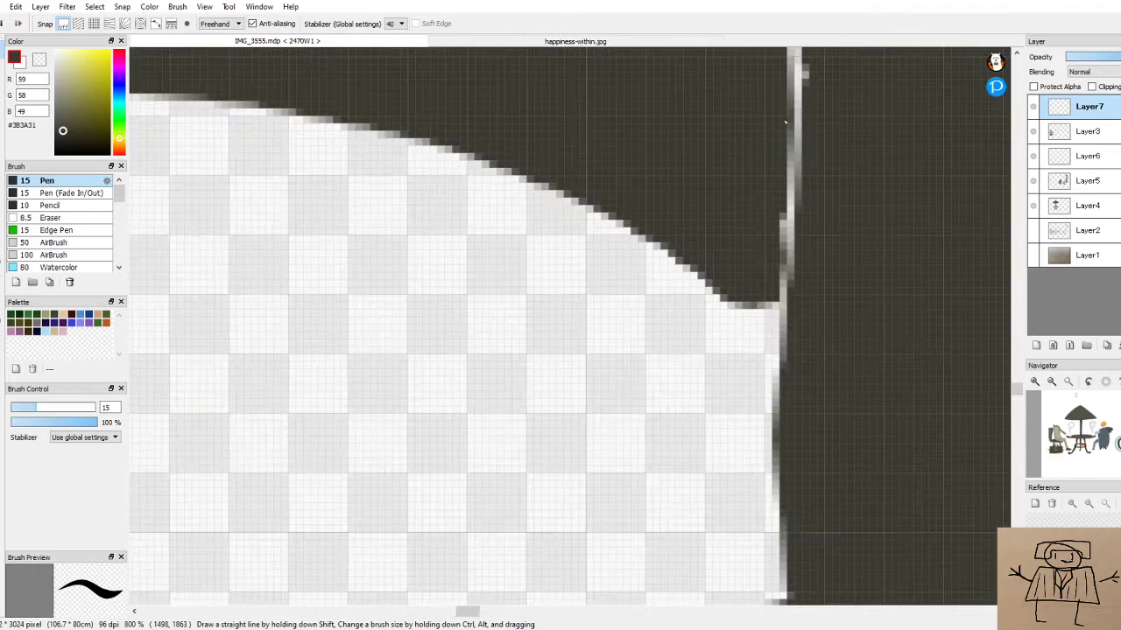
pyautogui.scroll(-2, 786, 123)
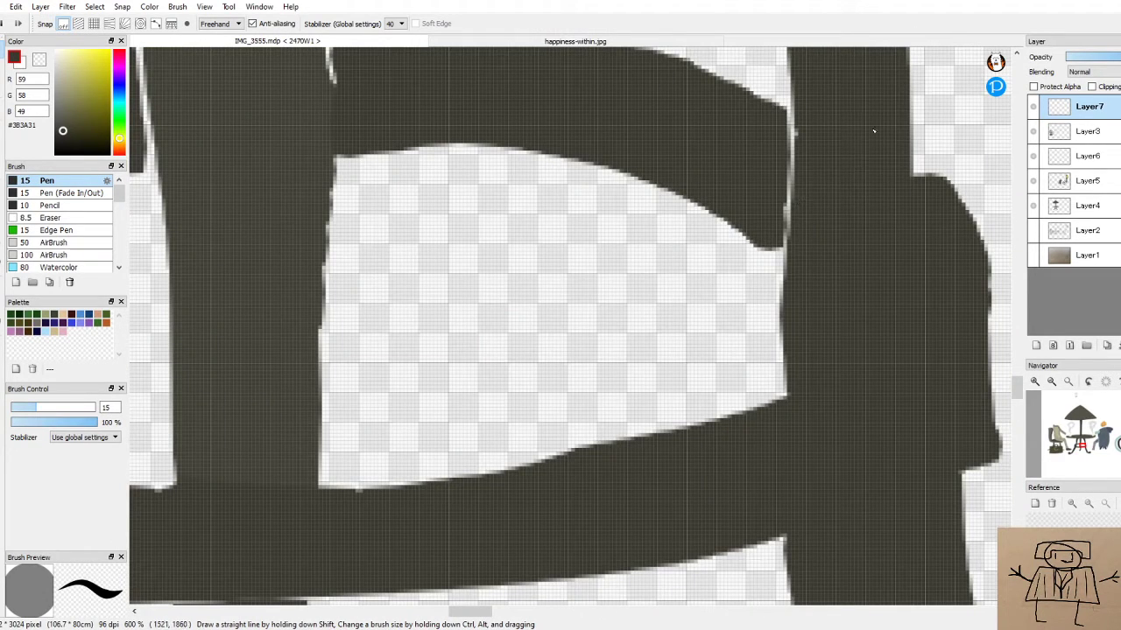
pyautogui.scroll(2, 871, 136)
pyautogui.moveTo(718, 112)
pyautogui.mouseDown()
pyautogui.moveTo(701, 390)
pyautogui.moveTo(717, 371)
pyautogui.moveTo(706, 409)
pyautogui.mouseUp()
pyautogui.moveTo(675, 365); pyautogui.dragTo(704, 426)
# Thicken and even out the right table leg's inner edge inside the ring opening with #3B3A31
pyautogui.scroll(-4, 720, 325)
pyautogui.scroll(2, 748, 391)
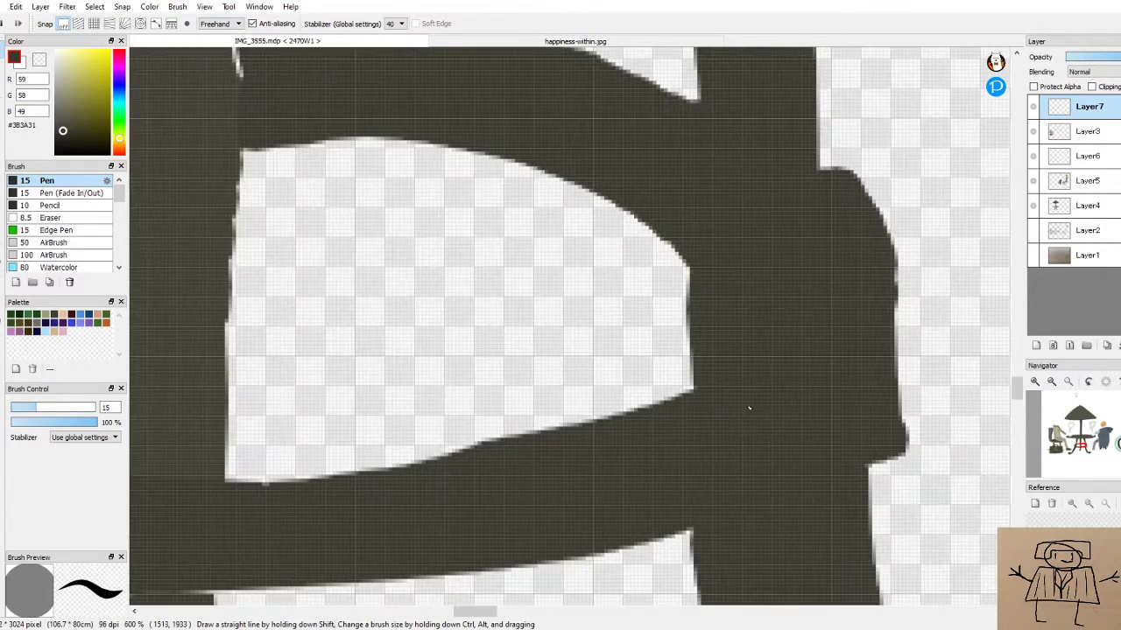
pyautogui.scroll(1, 806, 444)
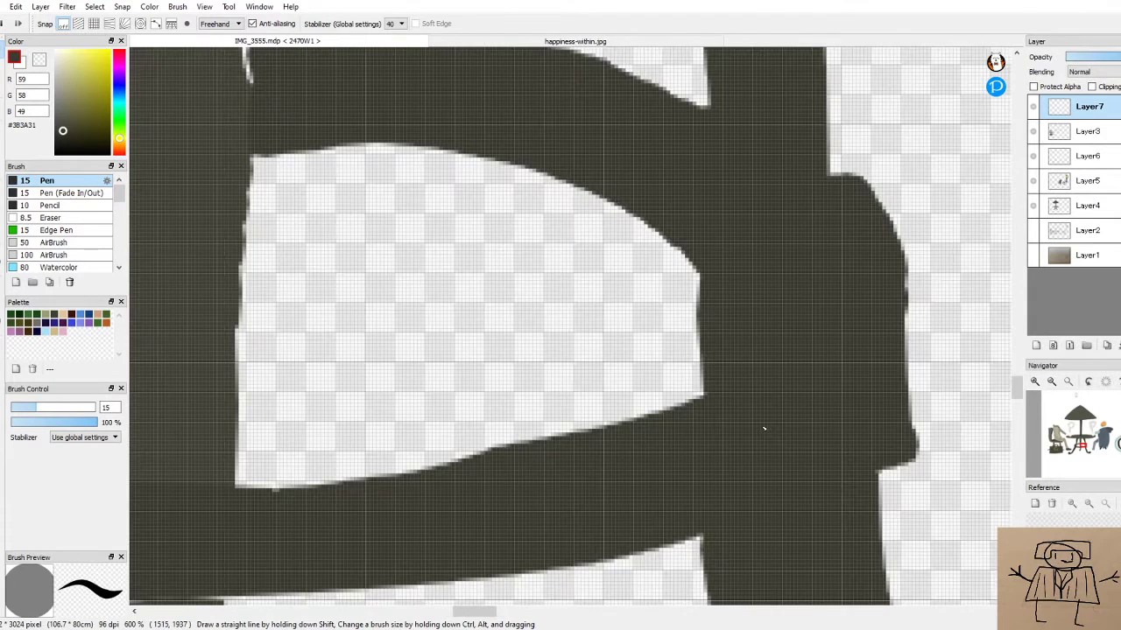
pyautogui.moveTo(697, 401)
pyautogui.mouseDown()
pyautogui.moveTo(709, 353)
pyautogui.moveTo(701, 328)
pyautogui.moveTo(696, 392)
pyautogui.moveTo(691, 262)
pyautogui.mouseUp()
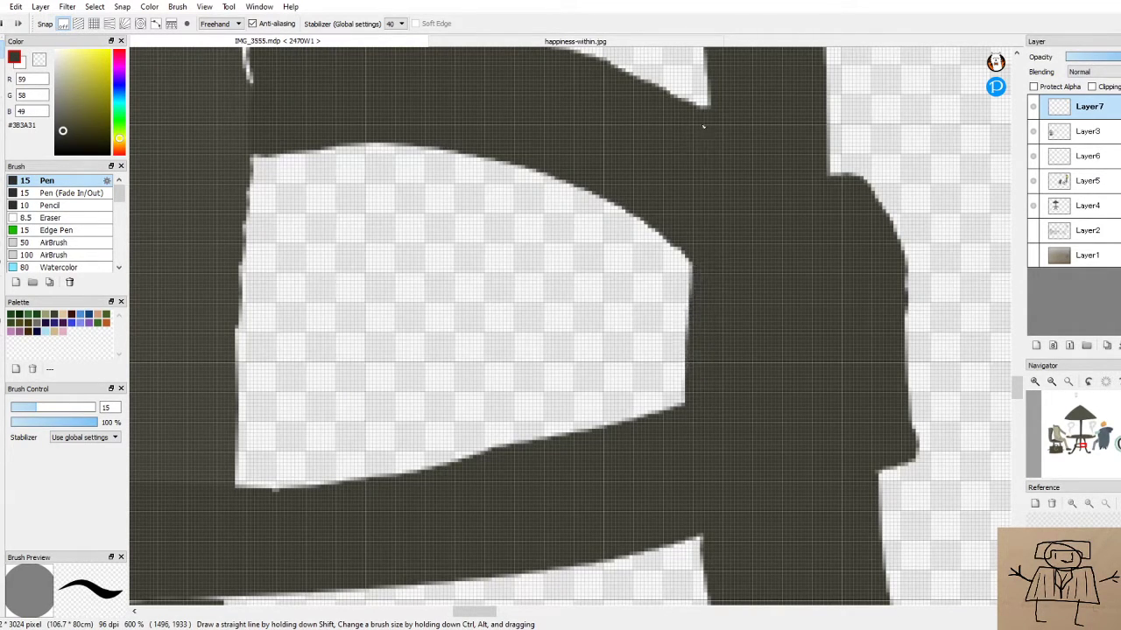
# Fill the notch between the centre table leg and the ring's rear right section, evening the section's upper edge with #3B3A31
pyautogui.scroll(-4, 711, 119)
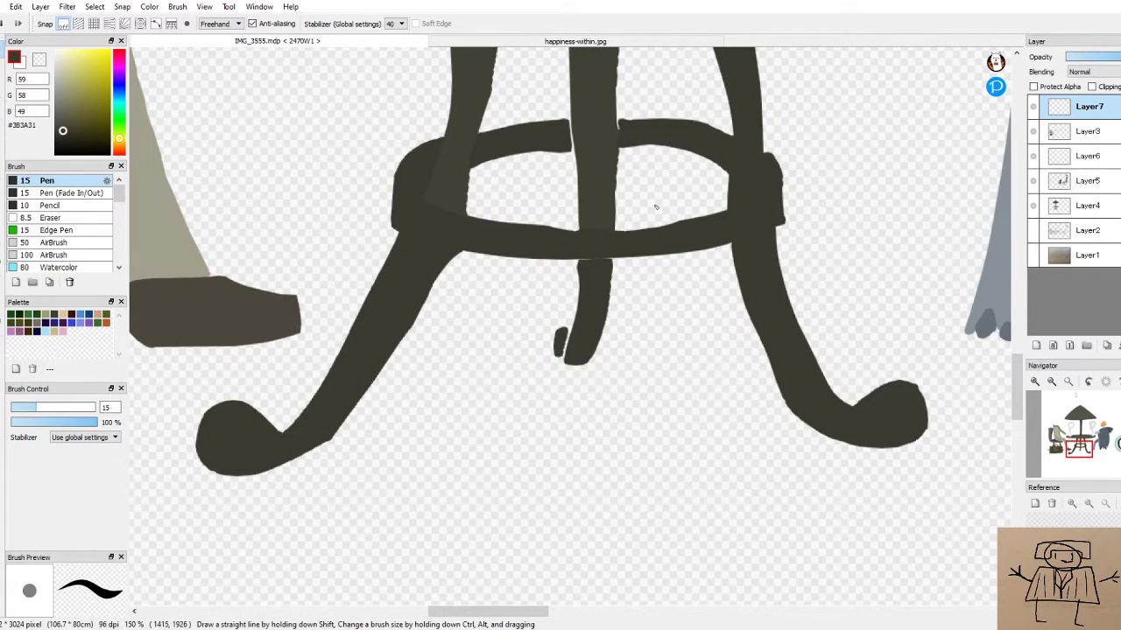
pyautogui.scroll(5, 612, 129)
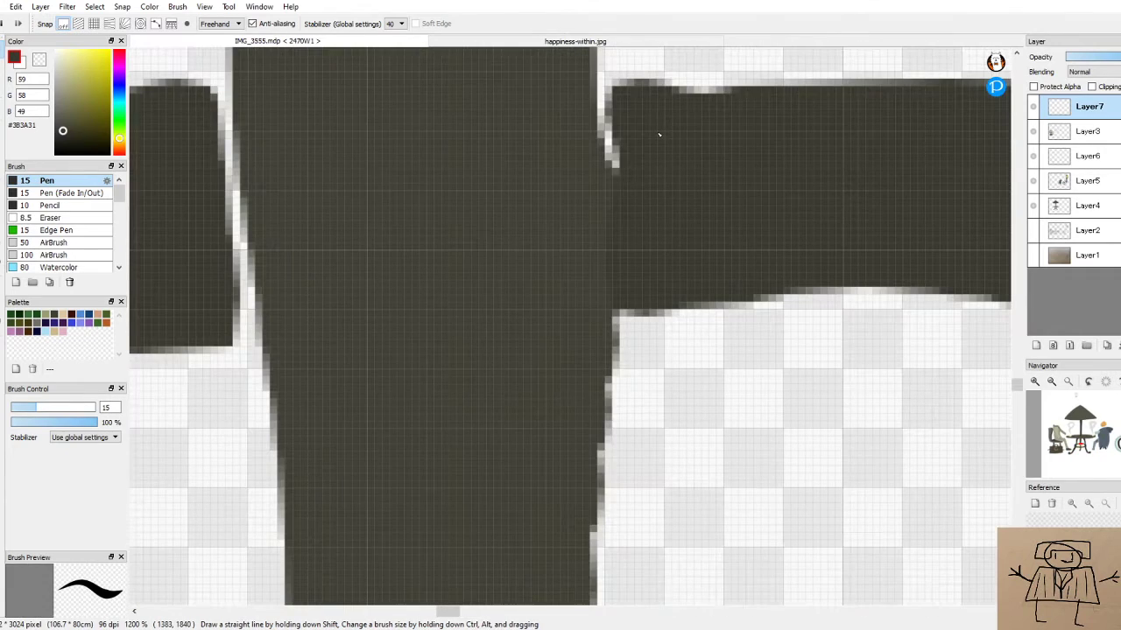
pyautogui.moveTo(606, 101)
pyautogui.mouseDown()
pyautogui.moveTo(626, 210)
pyautogui.moveTo(620, 259)
pyautogui.mouseUp()
pyautogui.moveTo(603, 98)
pyautogui.mouseDown()
pyautogui.moveTo(601, 89)
pyautogui.moveTo(726, 104)
pyautogui.mouseUp()
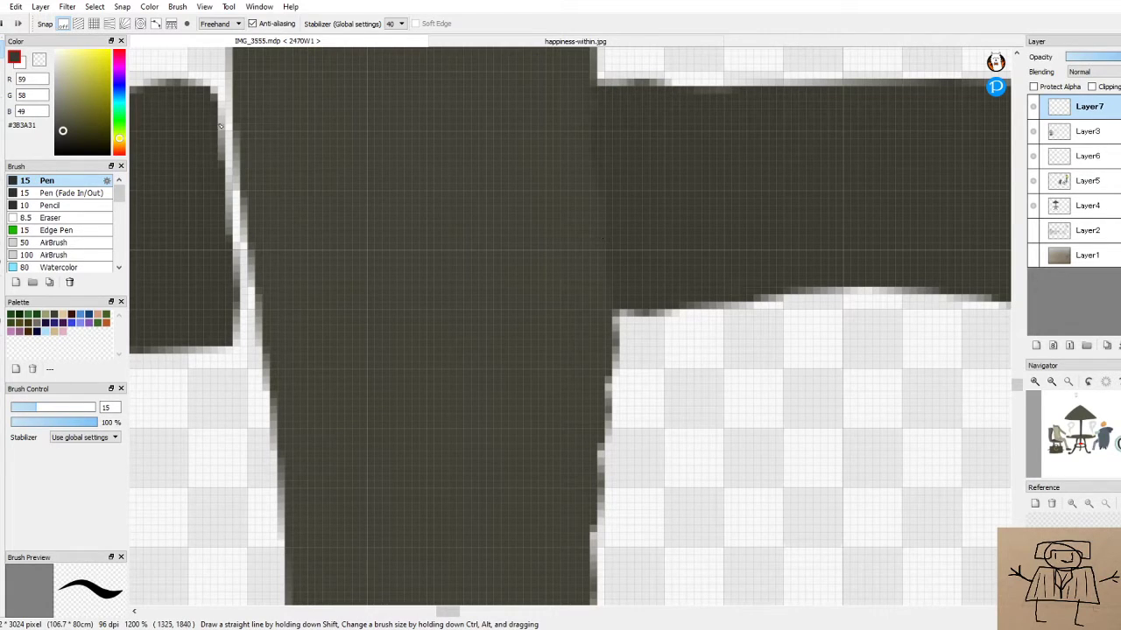
# Fill the gap between the centre table leg and the ring's rear left section with #3B3A31, and pick the colour #424137
pyautogui.moveTo(219, 88)
pyautogui.mouseDown()
pyautogui.moveTo(233, 210)
pyautogui.moveTo(227, 154)
pyautogui.moveTo(256, 304)
pyautogui.moveTo(235, 255)
pyautogui.moveTo(247, 349)
pyautogui.moveTo(244, 299)
pyautogui.moveTo(257, 342)
pyautogui.moveTo(246, 294)
pyautogui.moveTo(230, 340)
pyautogui.mouseUp()
pyautogui.hotkey('ctrl', 'z')
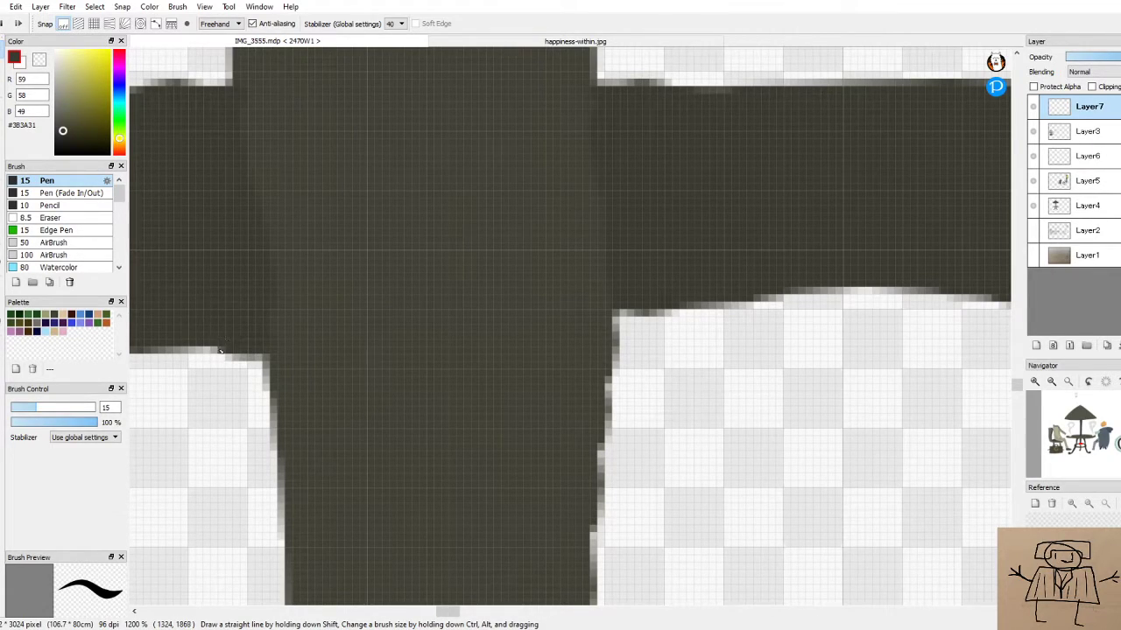
pyautogui.scroll(-6, 214, 292)
pyautogui.keyDown('alt'); pyautogui.click(235, 273); pyautogui.keyUp('alt')
pyautogui.scroll(5, 230, 280)
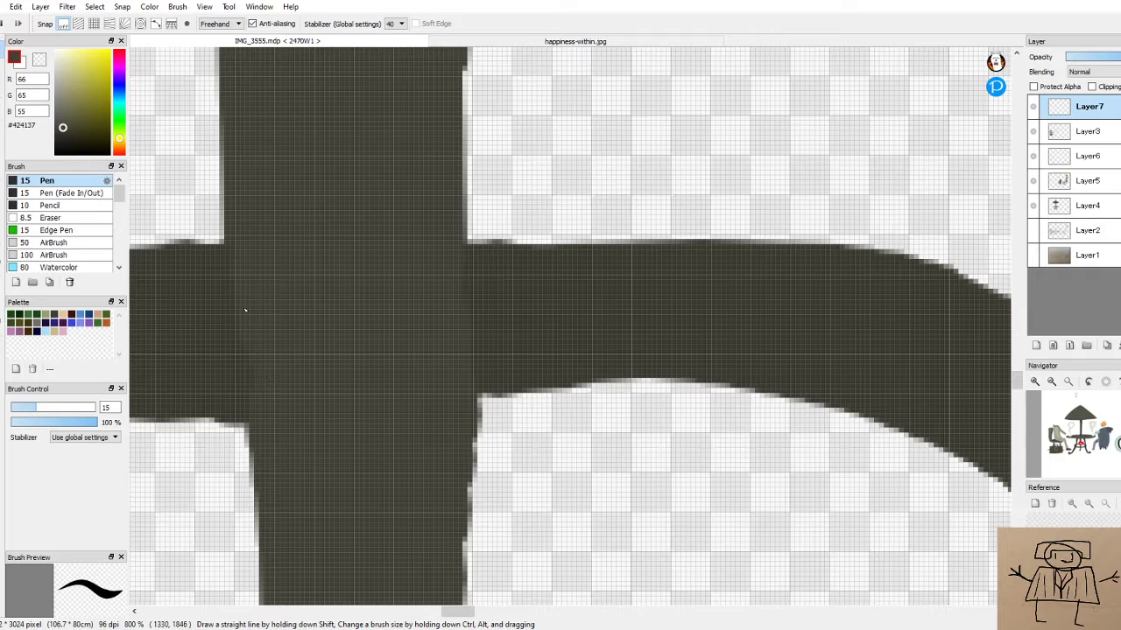
# Fill the gap between the centre table leg's foot and the small piece beside it with the darker #323129
pyautogui.scroll(-7, 321, 401)
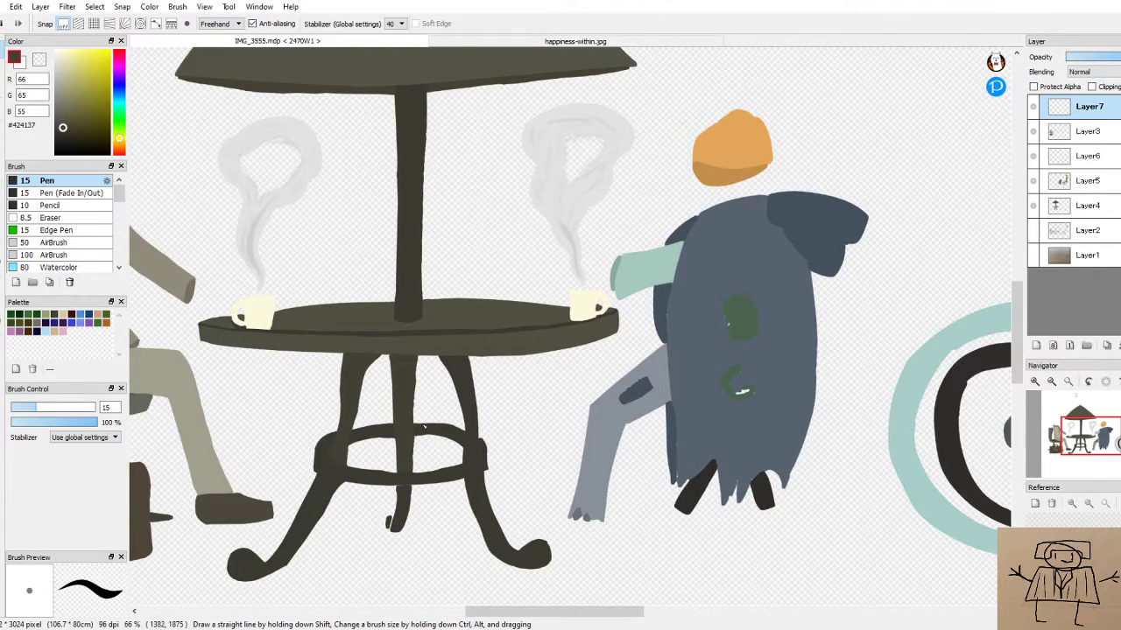
pyautogui.scroll(-2, 543, 385)
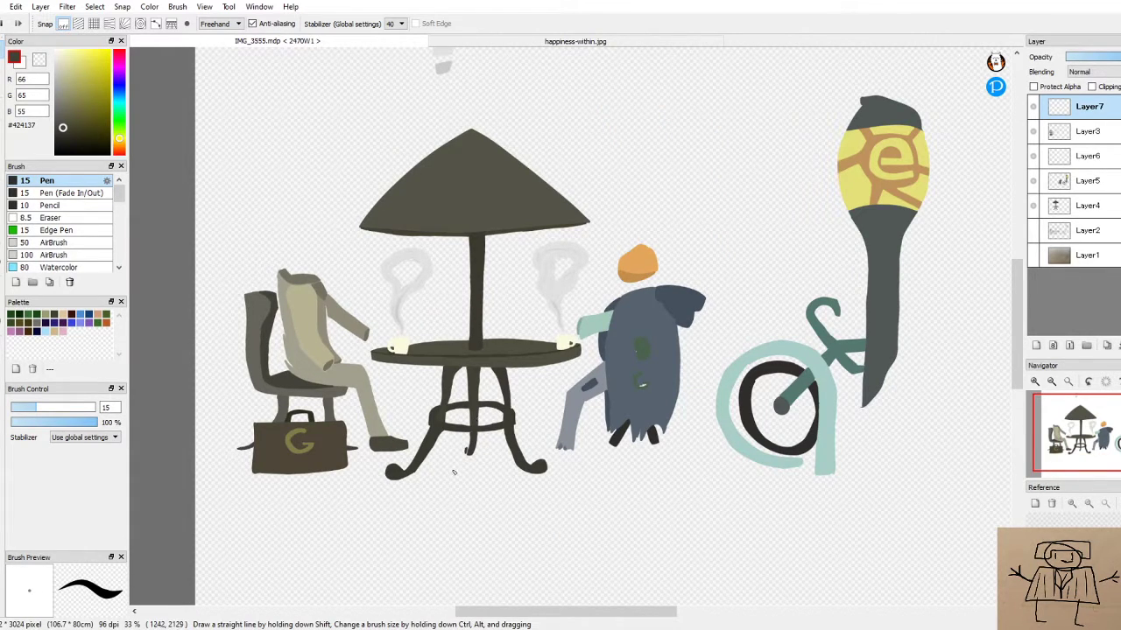
pyautogui.scroll(10, 464, 470)
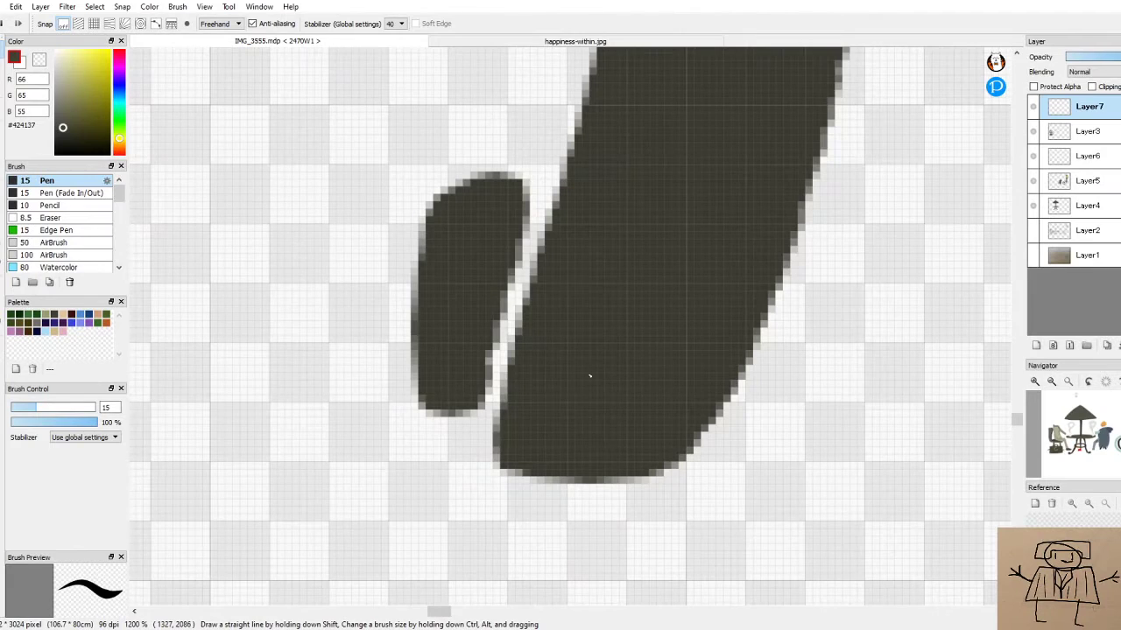
pyautogui.keyDown('alt'); pyautogui.click(594, 374); pyautogui.keyUp('alt')
pyautogui.click(64, 134)
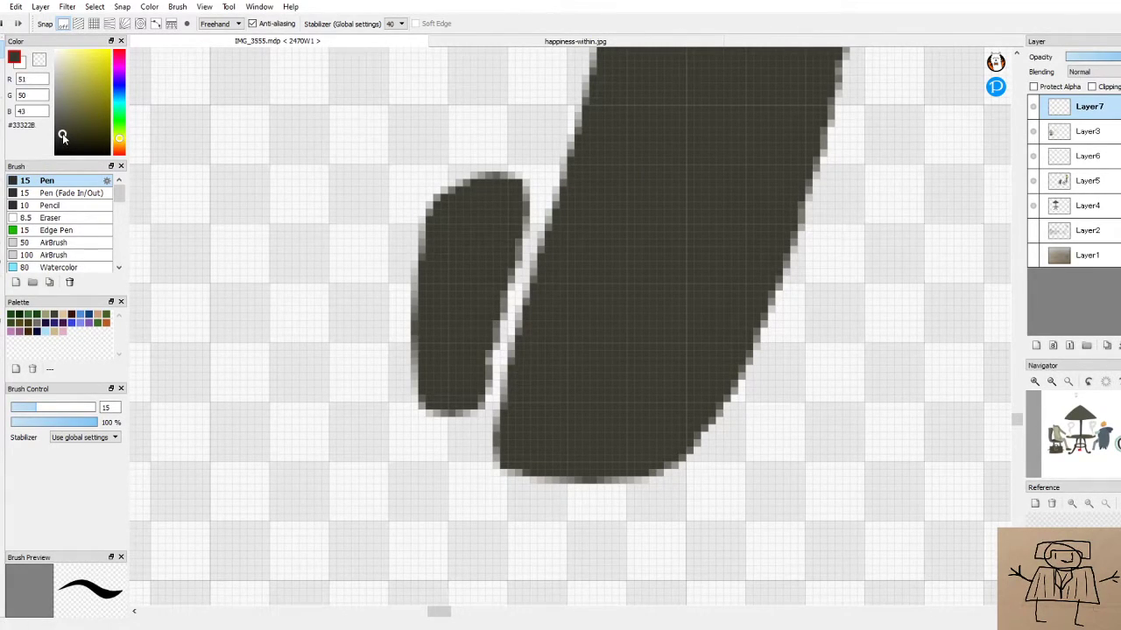
pyautogui.press('g')
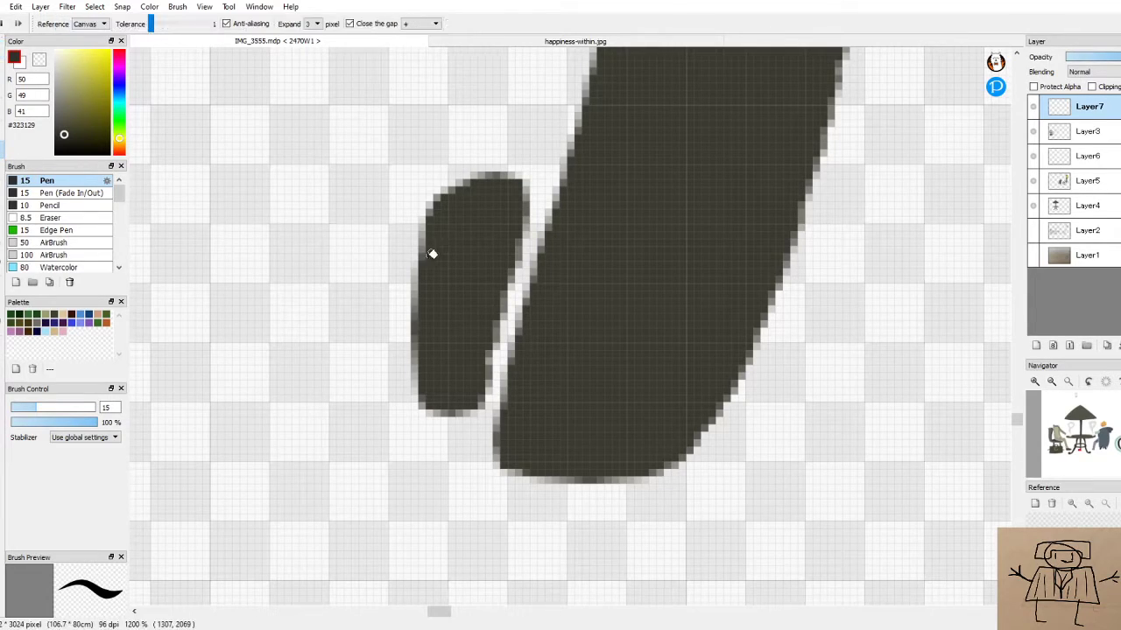
pyautogui.click(528, 398)
# Round off the lower corner of the centre leg's foot and smooth the notch above it with the Pen in #323129
pyautogui.scroll(-4, 543, 403)
pyautogui.scroll(-3, 555, 407)
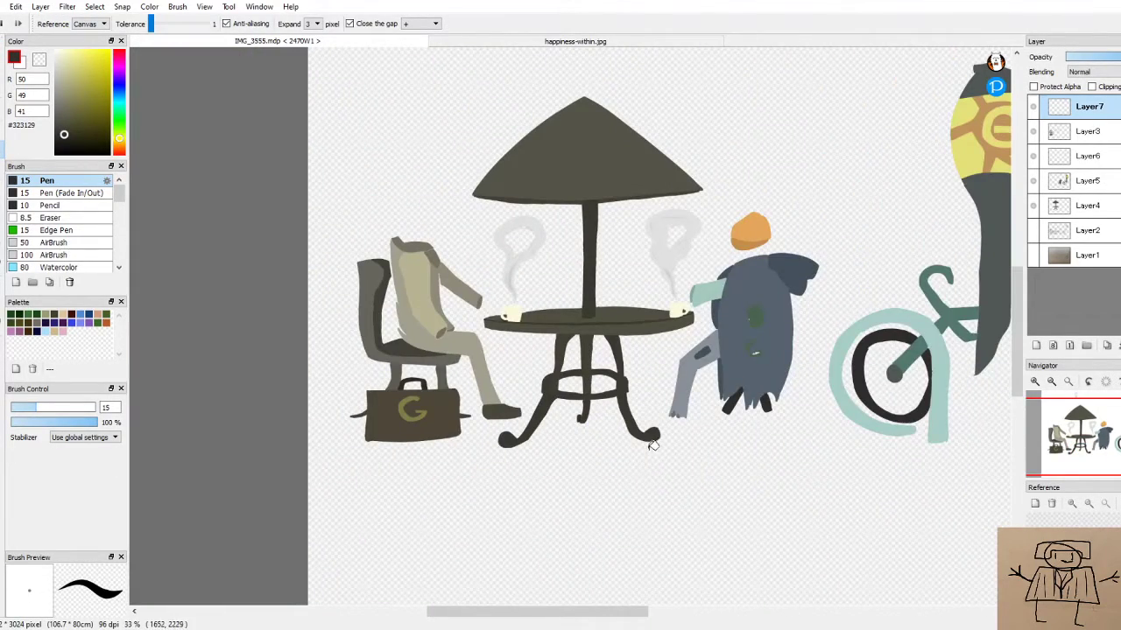
pyautogui.scroll(3, 593, 435)
pyautogui.scroll(2, 307, 254)
pyautogui.moveTo(475, 613); pyautogui.dragTo(442, 611)
pyautogui.scroll(1, 532, 328)
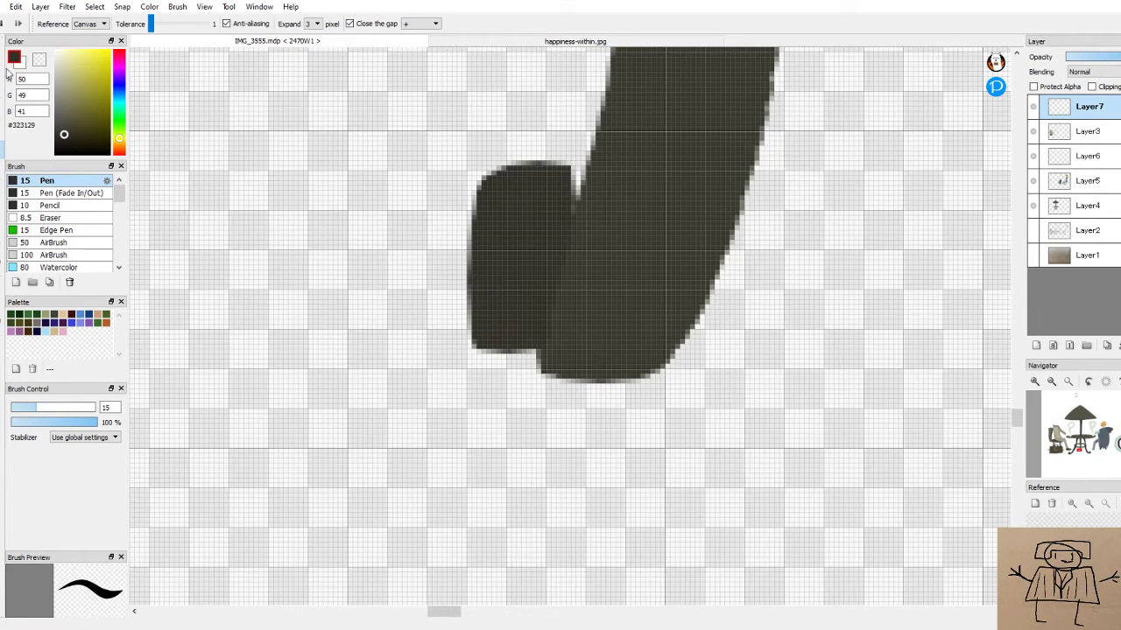
pyautogui.press('b')
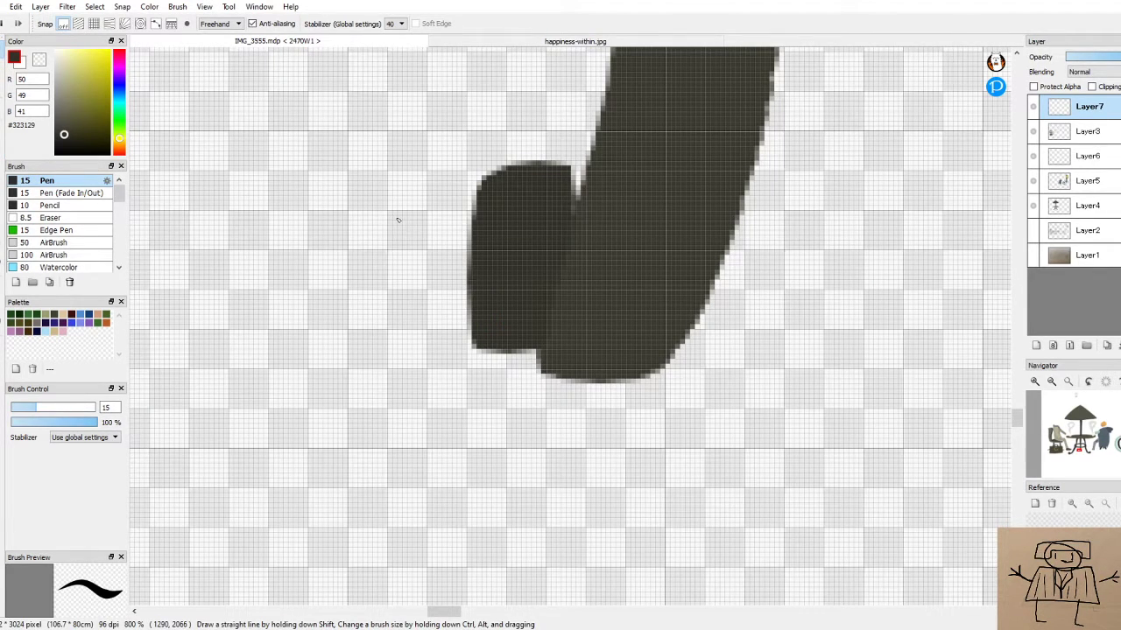
pyautogui.moveTo(479, 338)
pyautogui.mouseDown()
pyautogui.moveTo(488, 354)
pyautogui.moveTo(536, 359)
pyautogui.mouseUp()
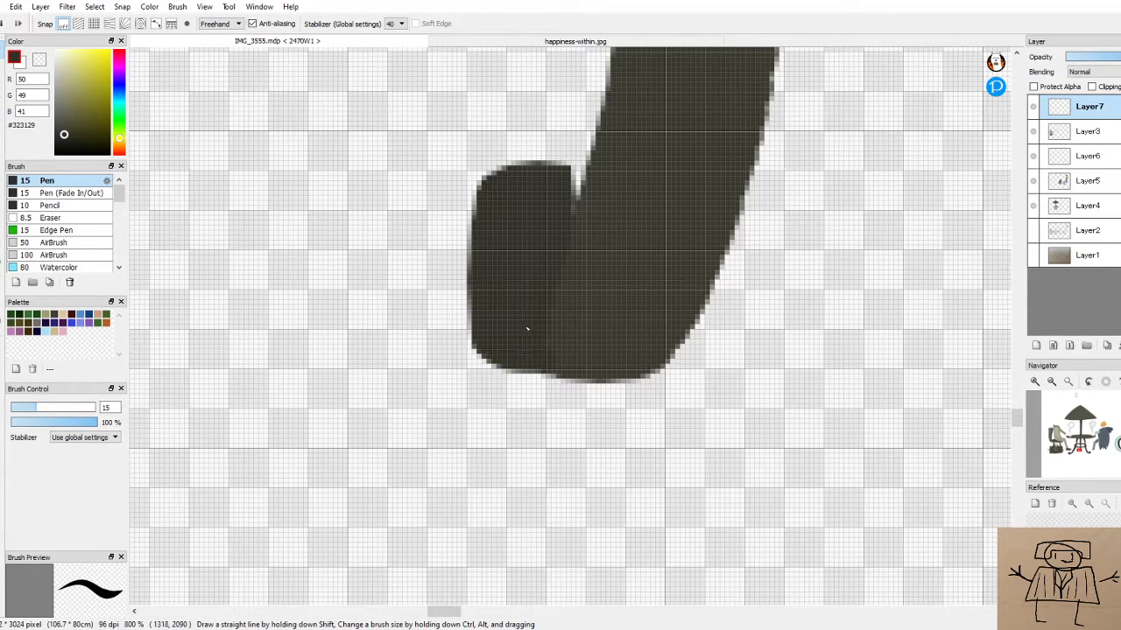
pyautogui.moveTo(573, 211); pyautogui.dragTo(566, 228)
# Check the table, the seated figures and the rest of the café drawing for remaining gaps
pyautogui.scroll(-8, 489, 266)
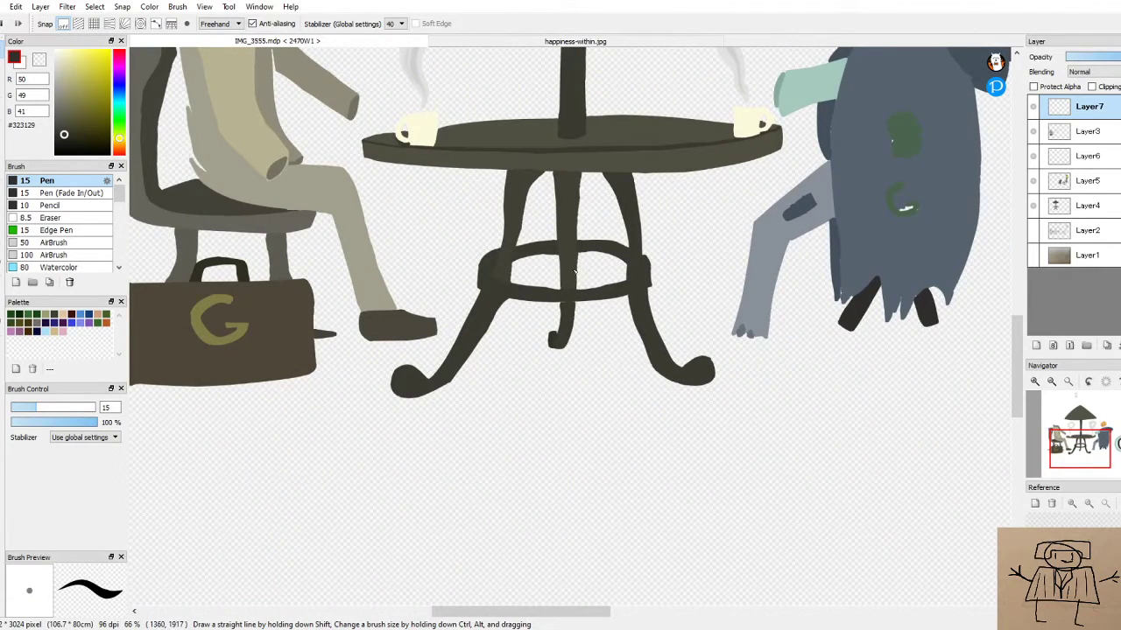
pyautogui.scroll(-3, 574, 273)
pyautogui.scroll(2, 727, 216)
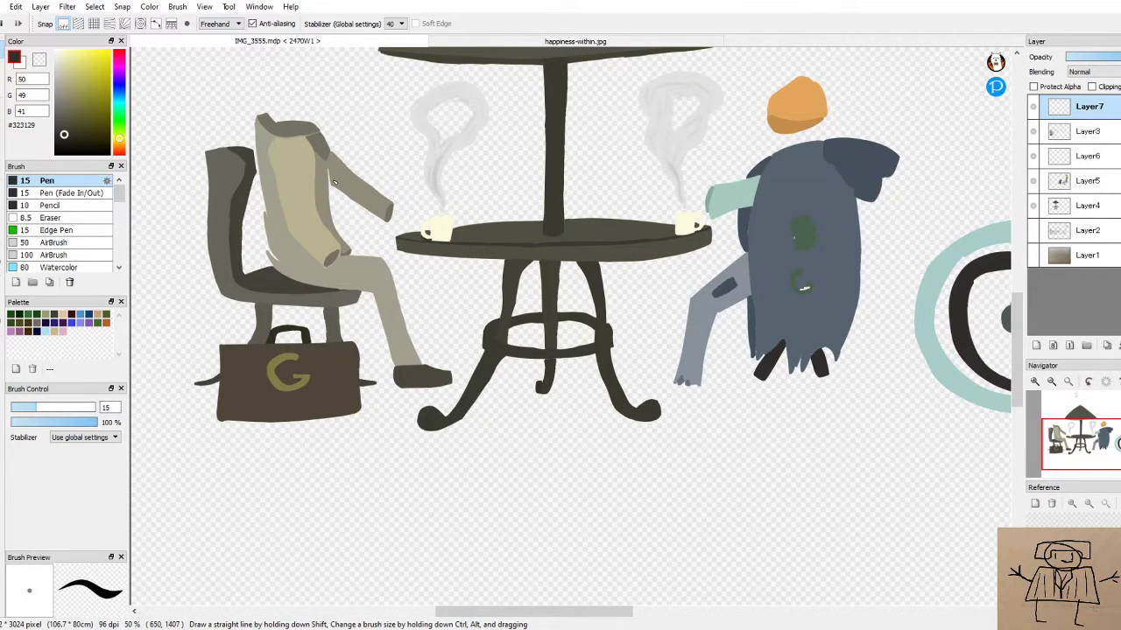
pyautogui.scroll(-4, 558, 267)
pyautogui.scroll(-1, 556, 264)
pyautogui.scroll(1, 543, 266)
pyautogui.scroll(2, 542, 268)
pyautogui.scroll(3, 575, 200)
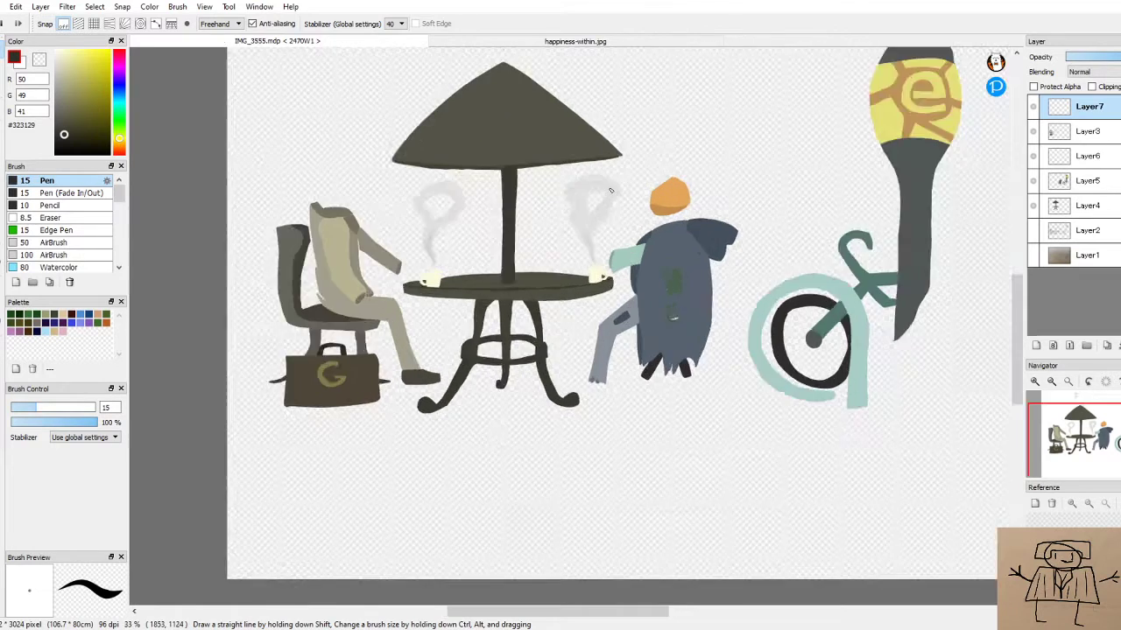
# Touch up the pale edge at the mint sleeve's upper corner against the cloak on Layer5 with #A5C8BC
pyautogui.scroll(2, 727, 277)
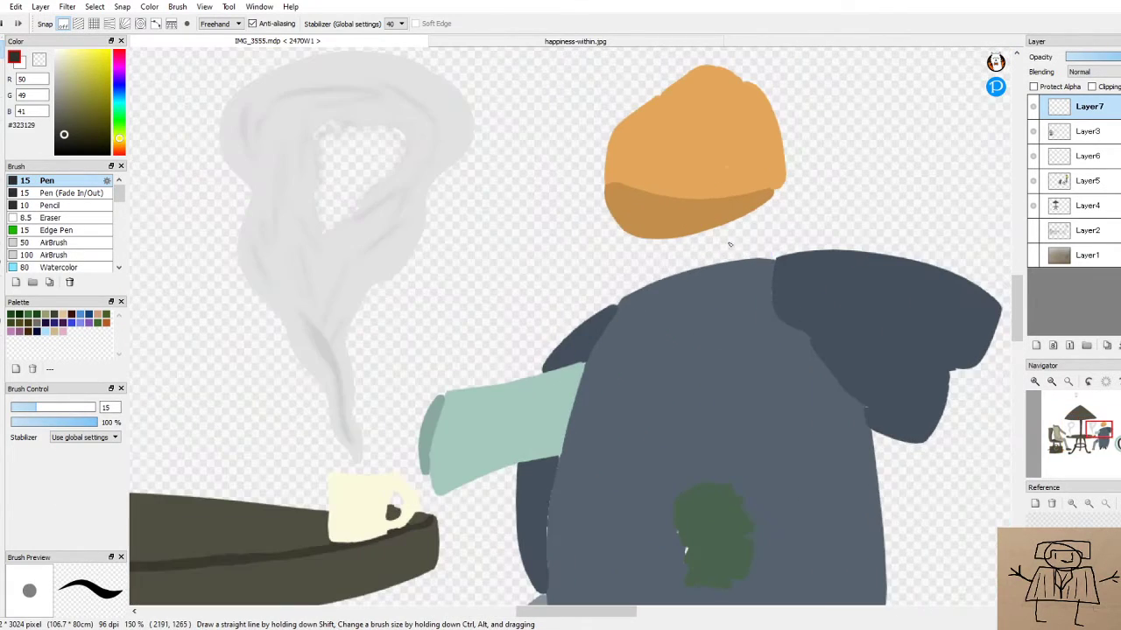
pyautogui.scroll(1, 660, 357)
pyautogui.scroll(1, 659, 357)
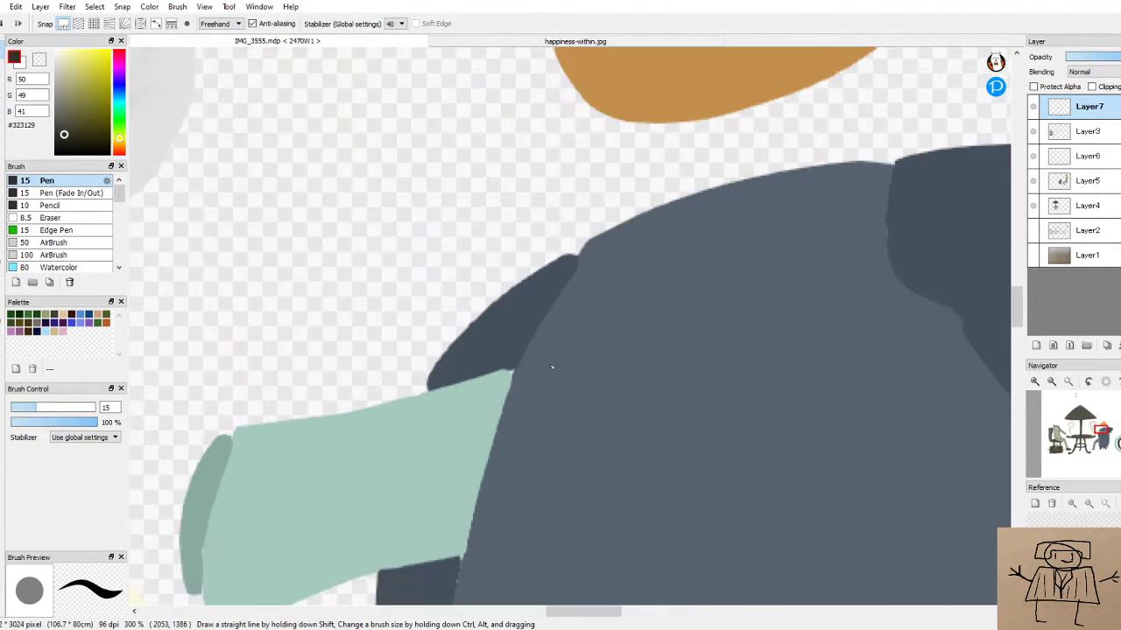
pyautogui.scroll(-3, 552, 368)
pyautogui.keyDown('alt'); pyautogui.click(520, 385); pyautogui.keyUp('alt')
pyautogui.scroll(3, 521, 386)
pyautogui.scroll(1, 527, 287)
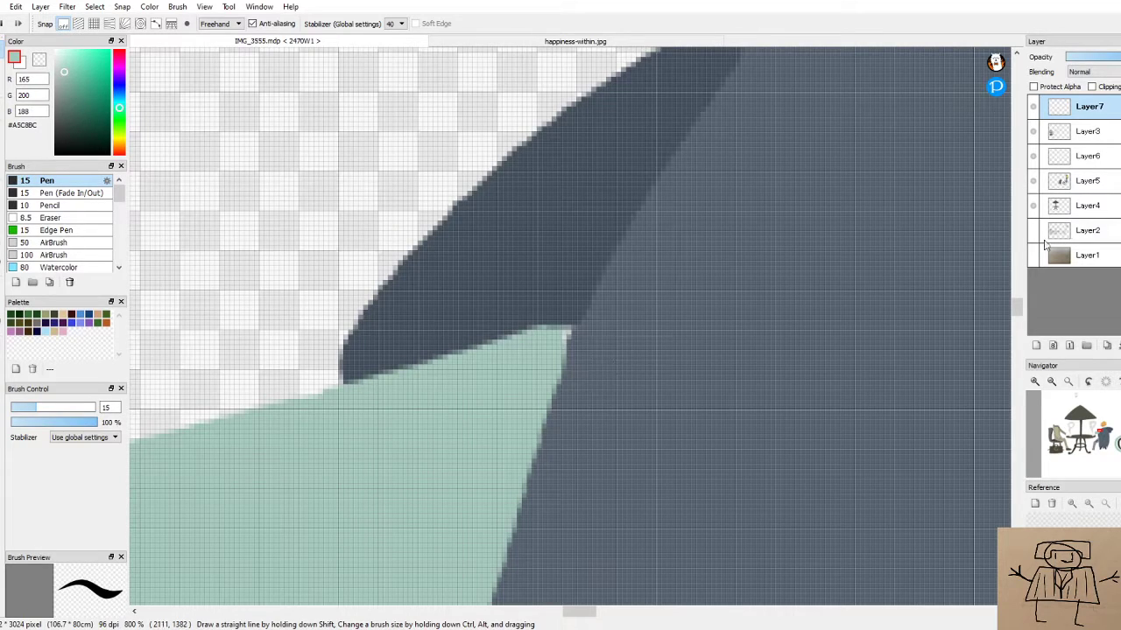
pyautogui.click(1093, 182)
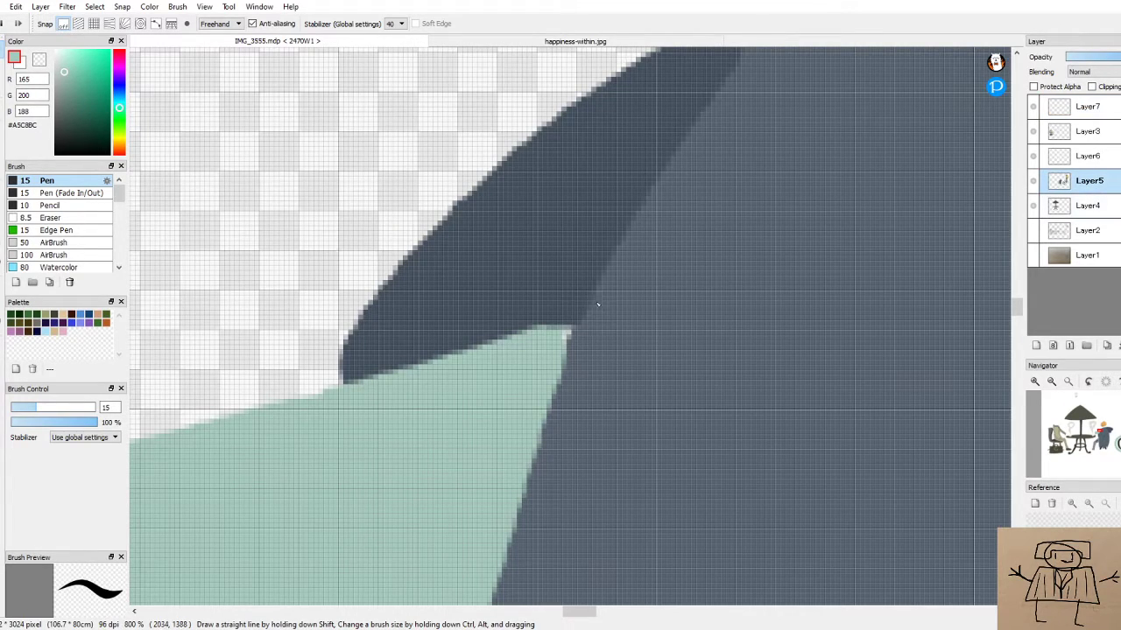
pyautogui.moveTo(561, 349)
pyautogui.mouseDown()
pyautogui.moveTo(543, 337)
pyautogui.moveTo(573, 325)
pyautogui.moveTo(560, 343)
pyautogui.mouseUp()
# Cover the light gaps between the cloak's dark inner side and its main body below the sleeve with #44505D
pyautogui.scroll(-6, 618, 315)
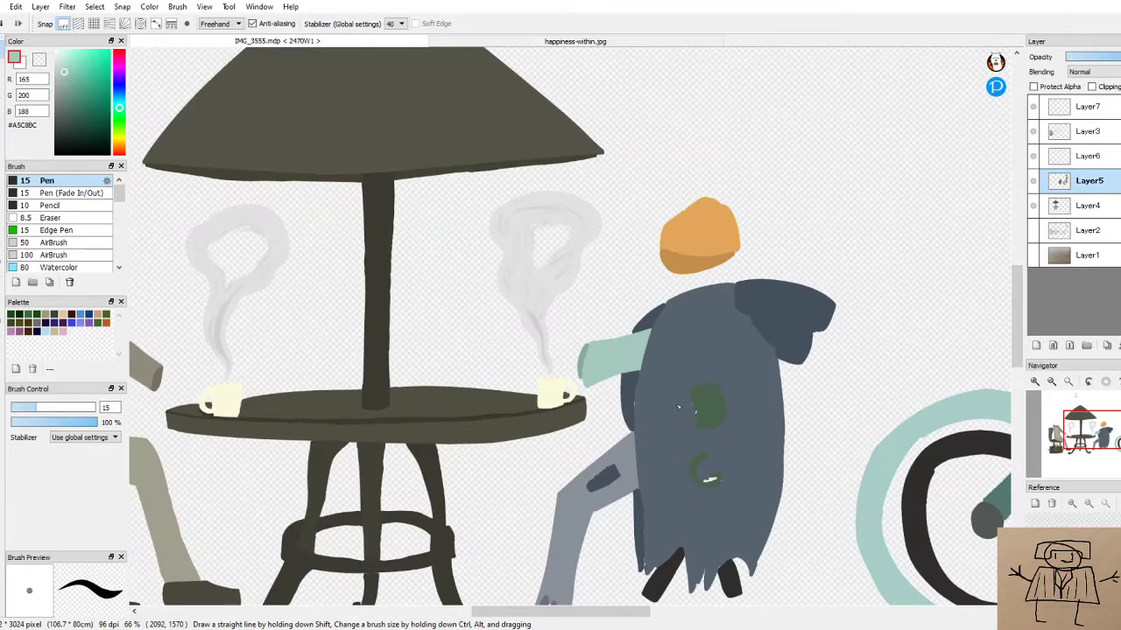
pyautogui.scroll(4, 616, 392)
pyautogui.keyDown('alt'); pyautogui.click(423, 214); pyautogui.keyUp('alt')
pyautogui.scroll(1, 423, 214)
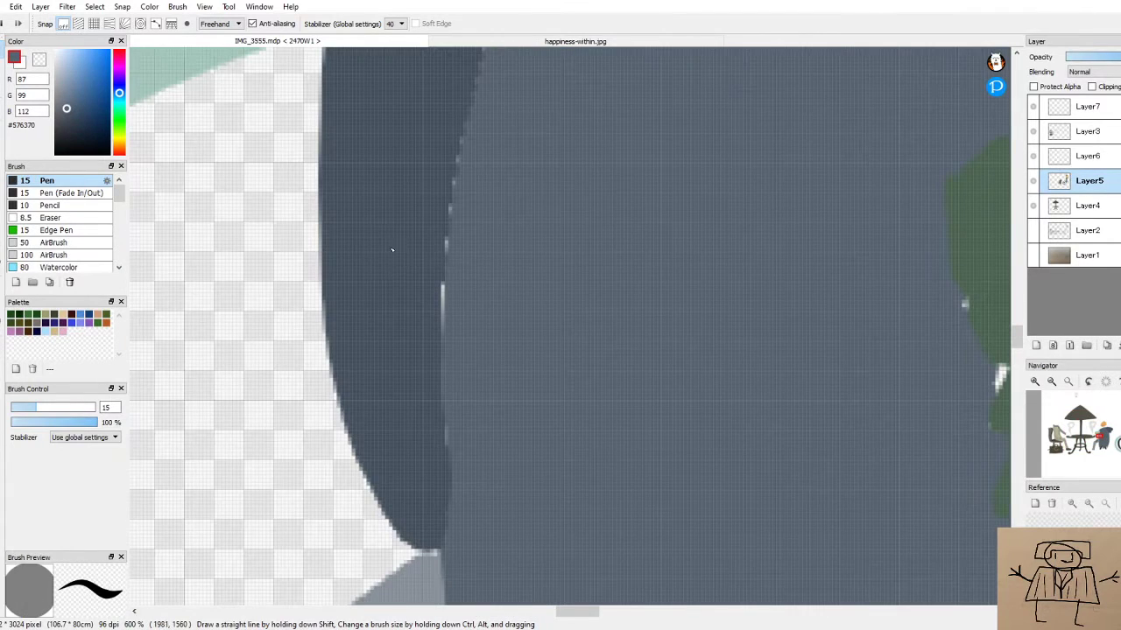
pyautogui.scroll(-2, 403, 188)
pyautogui.scroll(3, 393, 103)
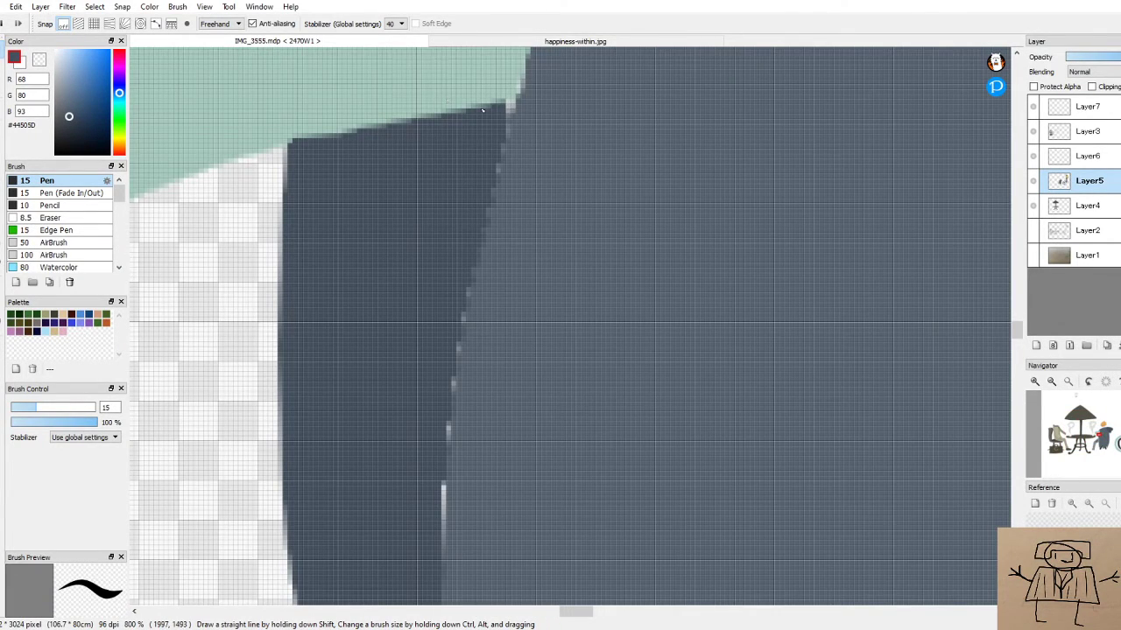
pyautogui.moveTo(513, 105); pyautogui.dragTo(491, 196)
pyautogui.moveTo(476, 284)
pyautogui.mouseDown()
pyautogui.moveTo(433, 508)
pyautogui.moveTo(438, 404)
pyautogui.moveTo(434, 556)
pyautogui.moveTo(430, 506)
pyautogui.mouseUp()
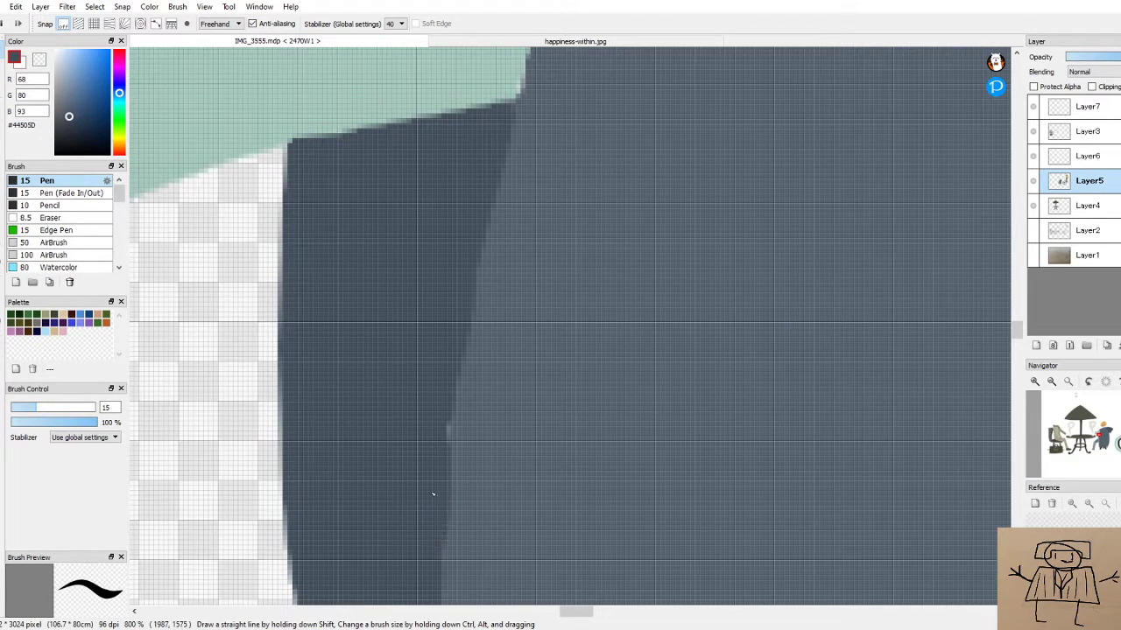
pyautogui.click(443, 427)
pyautogui.scroll(-3, 490, 175)
pyautogui.scroll(2, 479, 275)
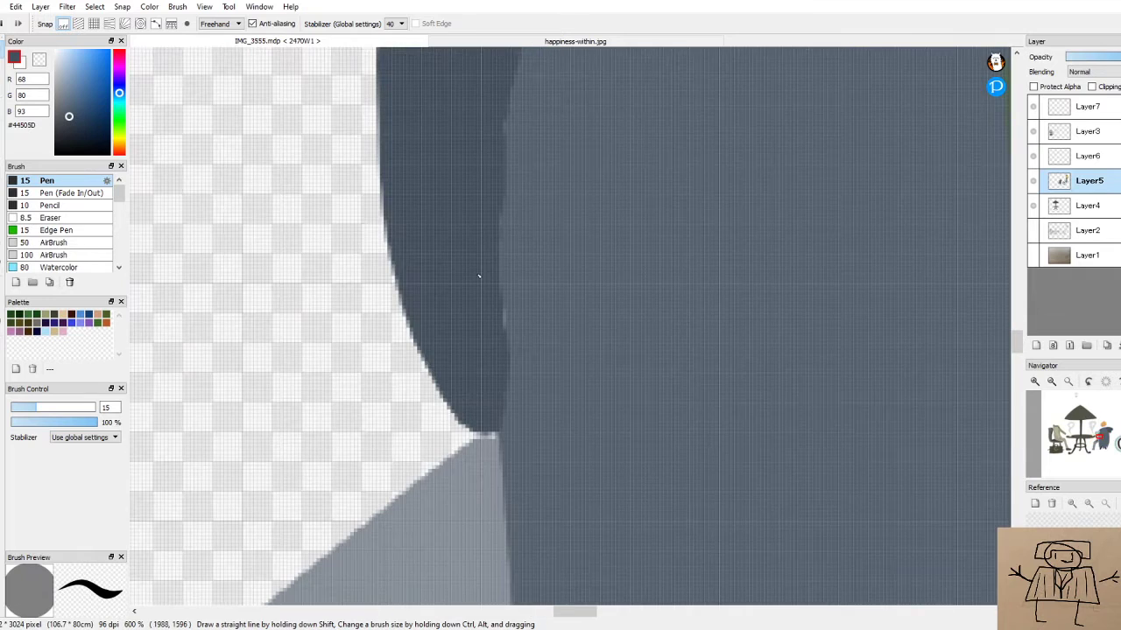
# Smooth the boundary of the dark inner shading above the seated figure's leg with the 15-pixel Pen in #44505D
pyautogui.moveTo(503, 412)
pyautogui.mouseDown()
pyautogui.moveTo(502, 271)
pyautogui.moveTo(536, 270)
pyautogui.mouseUp()
pyautogui.hotkey('ctrl', 'z')
pyautogui.moveTo(502, 357); pyautogui.dragTo(496, 163)
pyautogui.scroll(-3, 669, 230)
pyautogui.scroll(3, 569, 68)
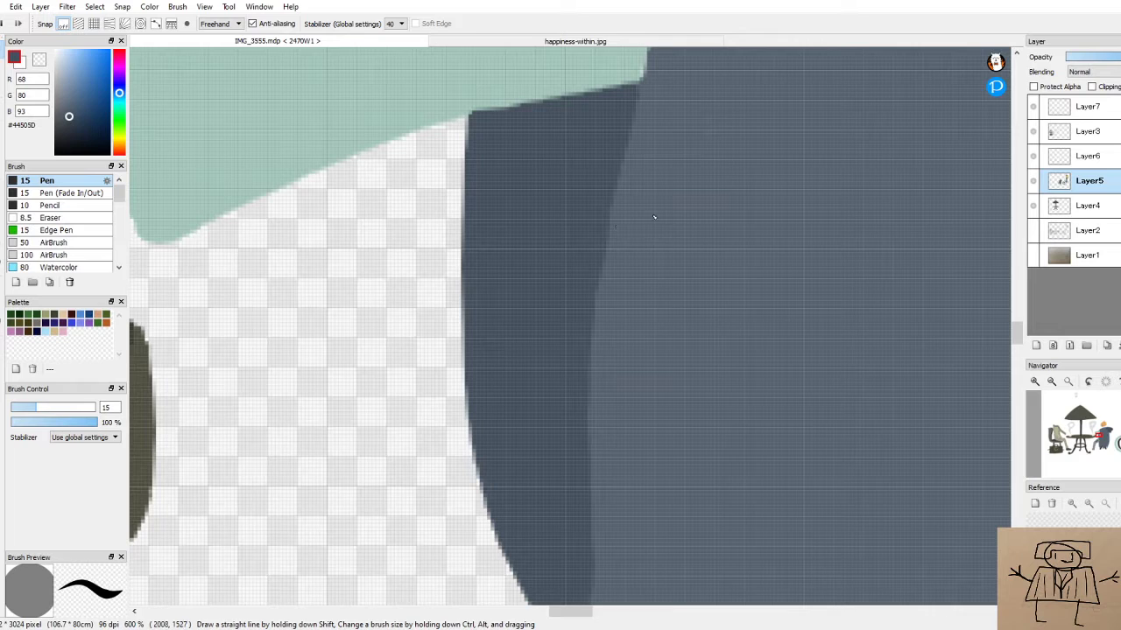
# Sample the cloak colour #576370 and clean up the corner where the mint sleeve meets the cloak
pyautogui.scroll(-3, 653, 216)
pyautogui.scroll(4, 613, 79)
pyautogui.keyDown('alt'); pyautogui.click(654, 84); pyautogui.keyUp('alt')
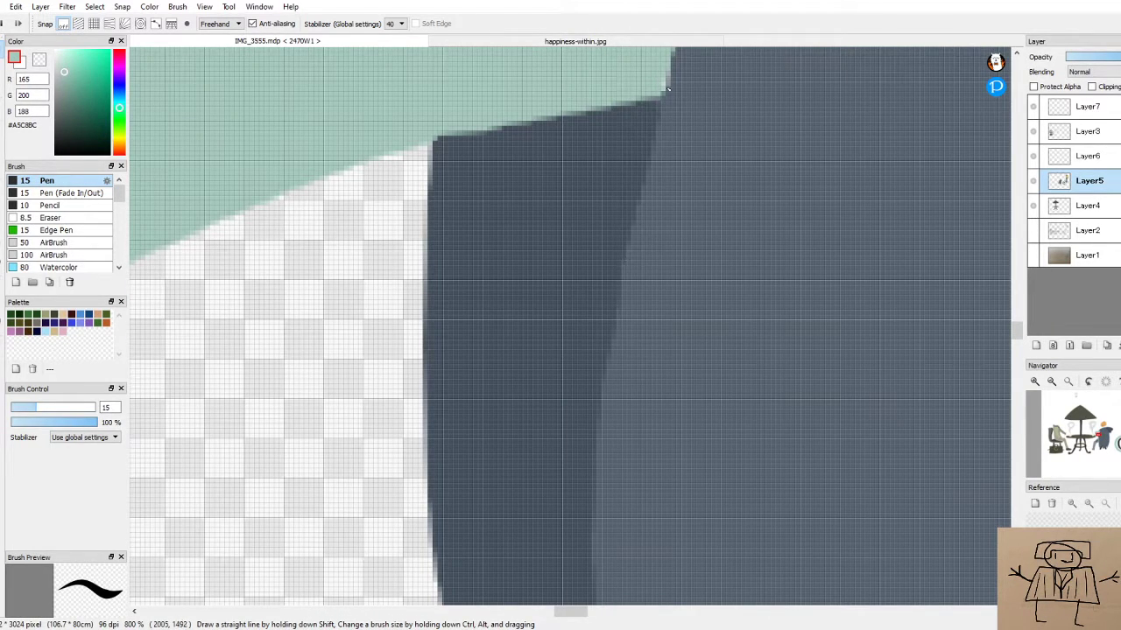
pyautogui.keyDown('alt'); pyautogui.click(740, 127); pyautogui.keyUp('alt')
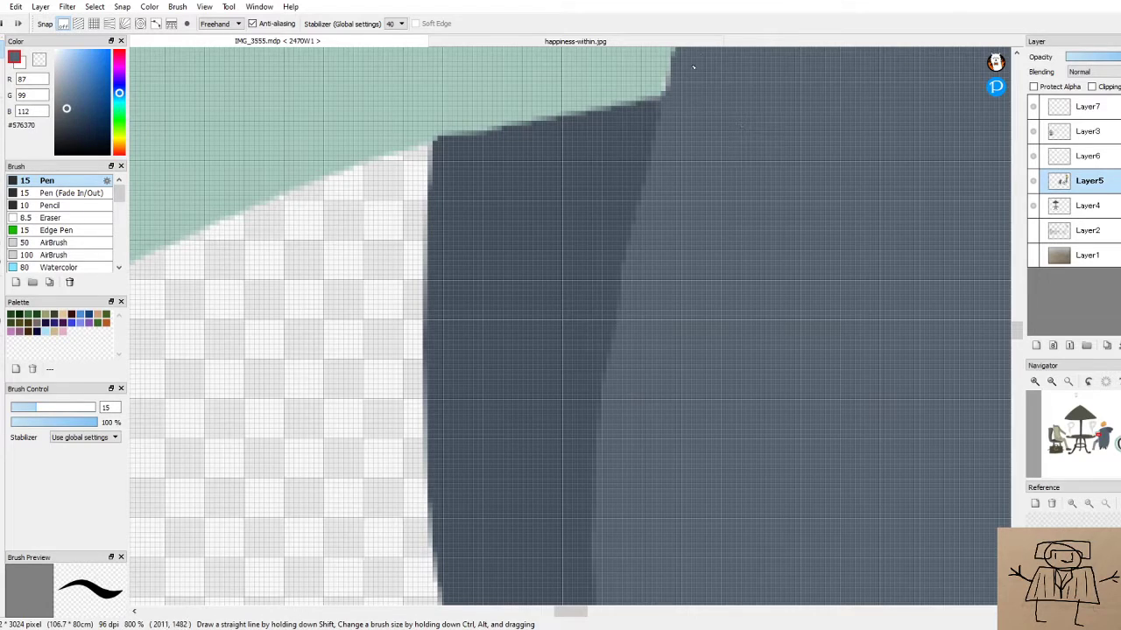
pyautogui.moveTo(665, 88); pyautogui.dragTo(658, 120)
pyautogui.moveTo(665, 80)
pyautogui.mouseDown()
pyautogui.moveTo(671, 118)
pyautogui.moveTo(695, 58)
pyautogui.moveTo(673, 117)
pyautogui.mouseUp()
pyautogui.scroll(-10, 695, 87)
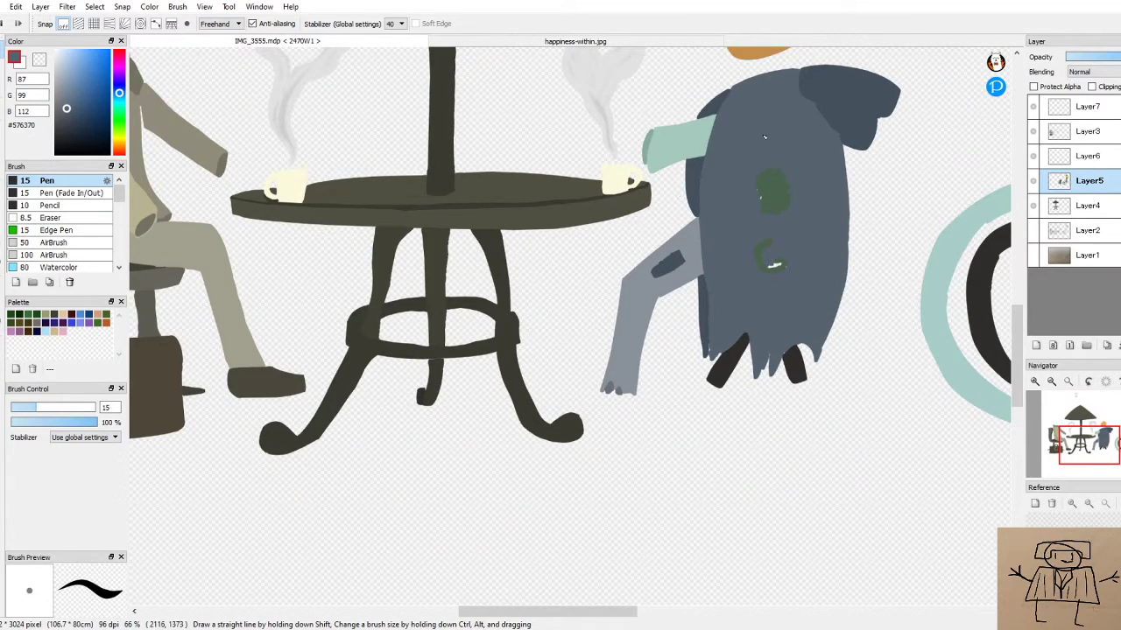
# Fill the white gaps on the lower left edge of the green cloak patch with the cloak colour #576370
pyautogui.scroll(4, 802, 240)
pyautogui.scroll(-2, 802, 240)
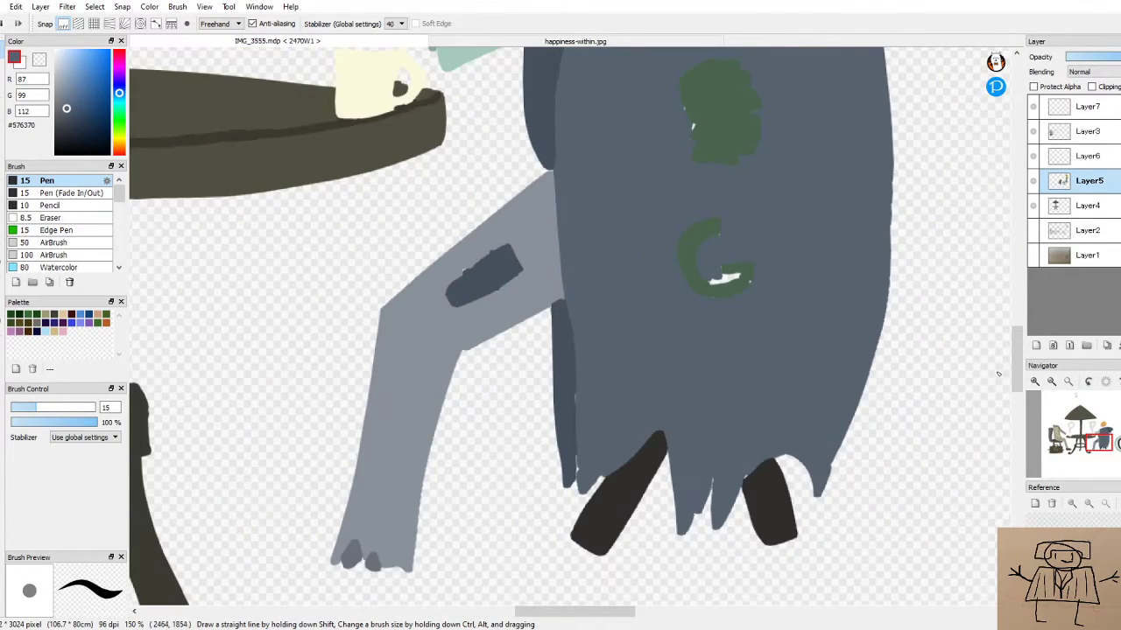
pyautogui.scroll(4, 725, 105)
pyautogui.keyDown('alt'); pyautogui.click(735, 183); pyautogui.keyUp('alt')
pyautogui.scroll(2, 685, 182)
pyautogui.keyDown('alt'); pyautogui.click(590, 260); pyautogui.keyUp('alt')
pyautogui.scroll(2, 602, 301)
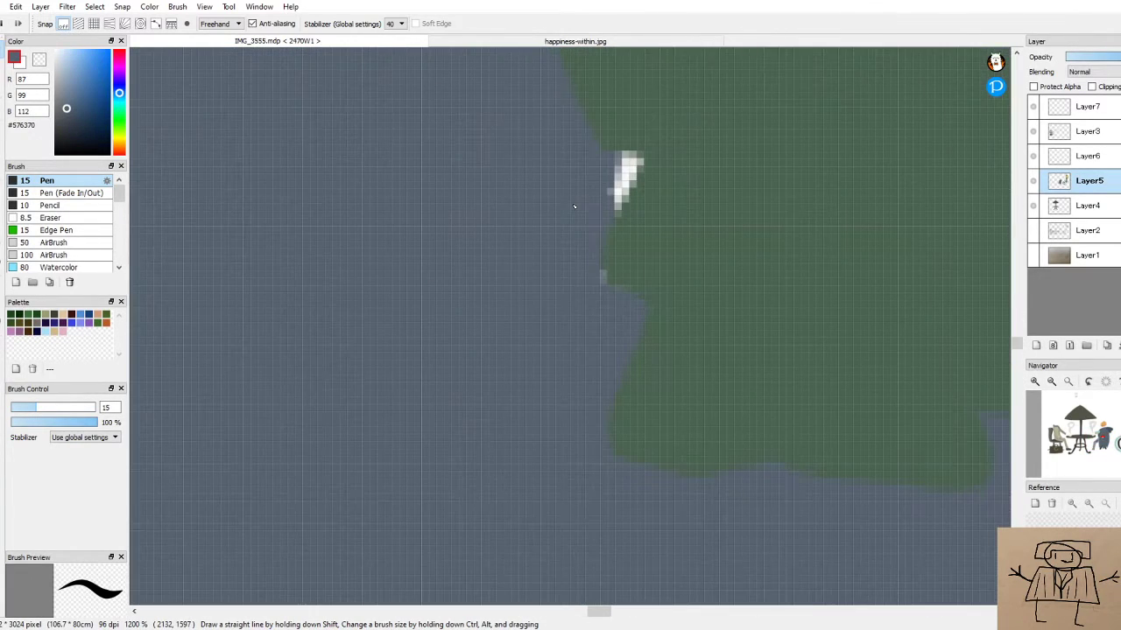
pyautogui.moveTo(598, 279); pyautogui.dragTo(639, 308)
pyautogui.moveTo(616, 163)
pyautogui.mouseDown()
pyautogui.moveTo(626, 154)
pyautogui.moveTo(639, 166)
pyautogui.moveTo(615, 208)
pyautogui.moveTo(618, 169)
pyautogui.mouseUp()
# Cover the remaining pale speck on the upper left edge of the green patch with #576370
pyautogui.scroll(-5, 604, 179)
pyautogui.scroll(4, 594, 178)
pyautogui.scroll(1, 594, 177)
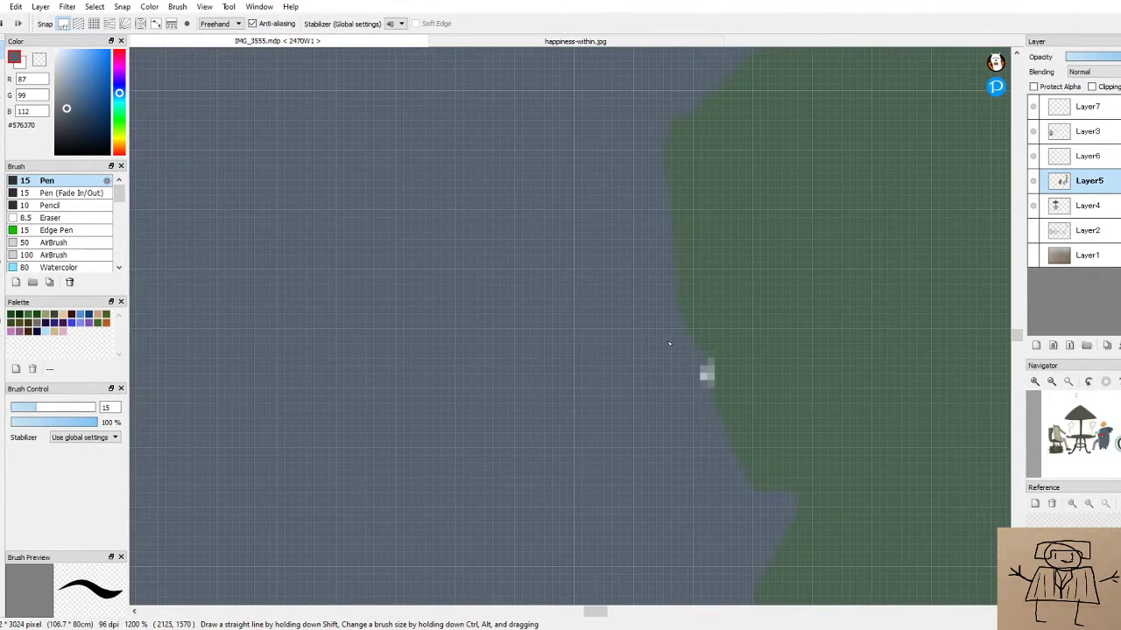
pyautogui.moveTo(699, 366); pyautogui.dragTo(708, 385)
pyautogui.scroll(-3, 739, 348)
pyautogui.scroll(3, 759, 298)
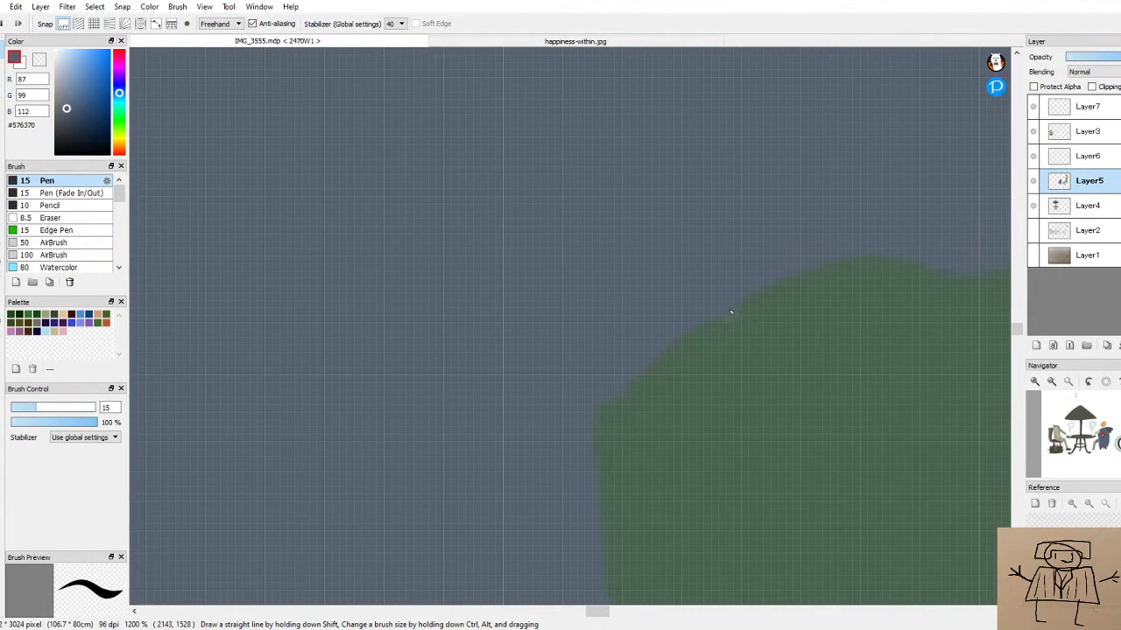
pyautogui.scroll(-5, 744, 294)
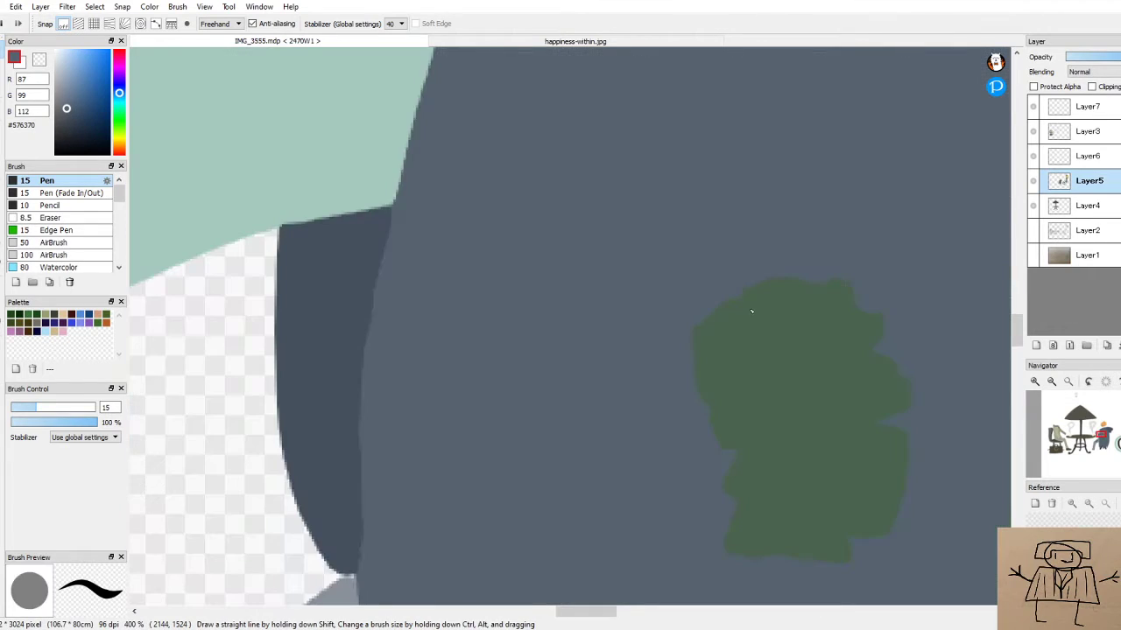
pyautogui.scroll(3, 779, 491)
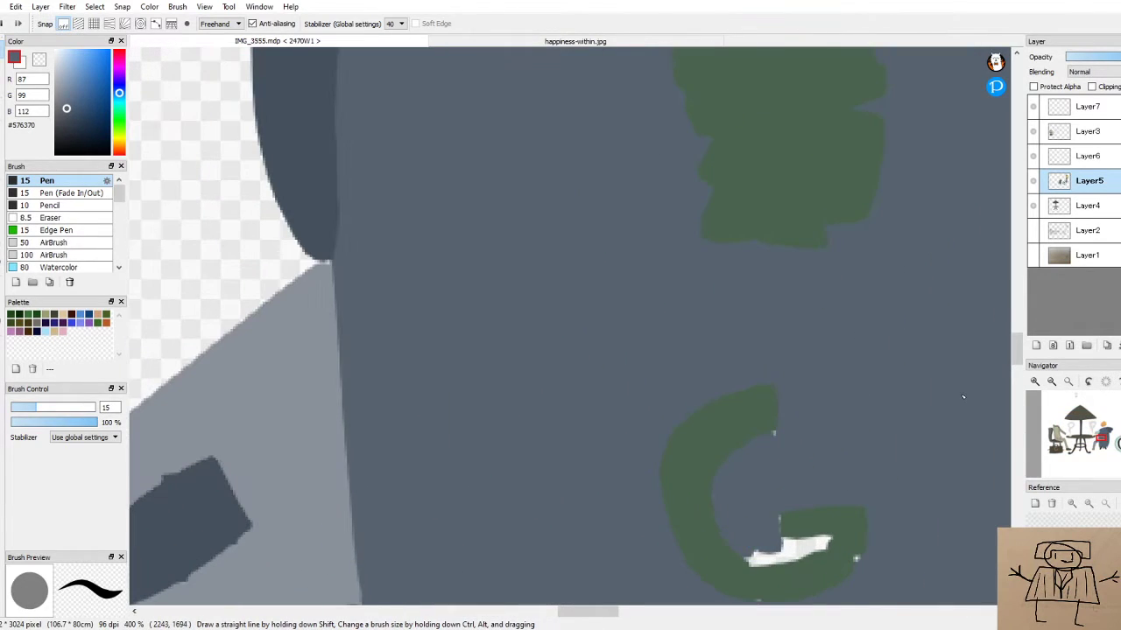
# Fill the white gaps inside and around the green G on the cloak, using #576370 for the cloak areas
pyautogui.moveTo(1015, 346); pyautogui.dragTo(1018, 365)
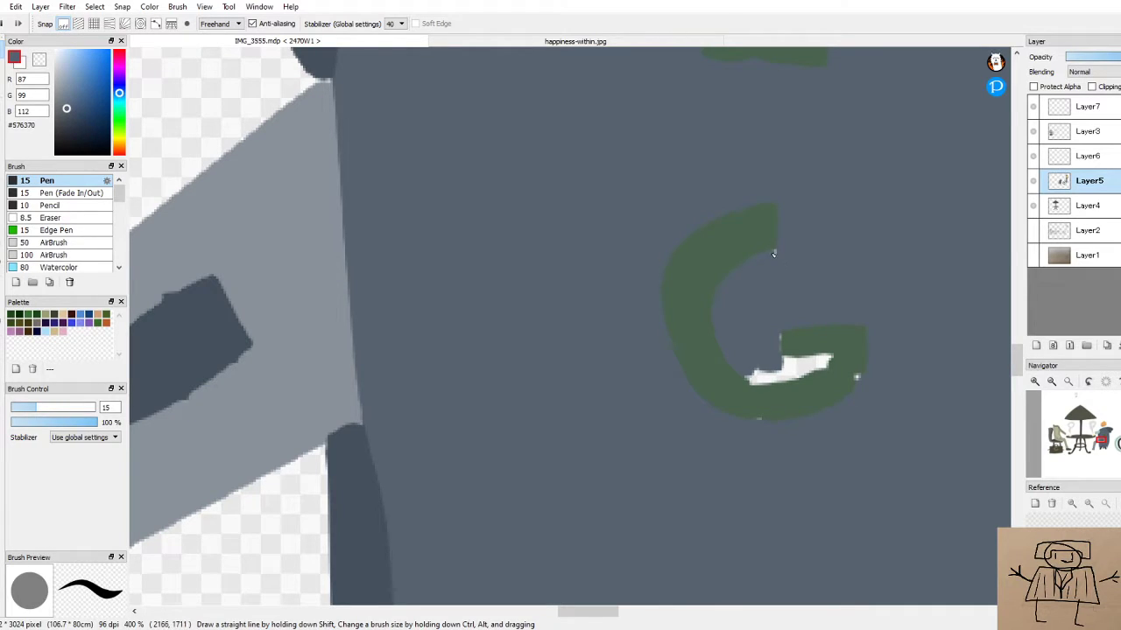
pyautogui.moveTo(748, 373)
pyautogui.mouseDown()
pyautogui.moveTo(779, 322)
pyautogui.moveTo(779, 366)
pyautogui.moveTo(801, 362)
pyautogui.moveTo(774, 356)
pyautogui.moveTo(836, 356)
pyautogui.moveTo(808, 379)
pyautogui.moveTo(747, 385)
pyautogui.moveTo(736, 334)
pyautogui.moveTo(742, 372)
pyautogui.moveTo(826, 361)
pyautogui.mouseUp()
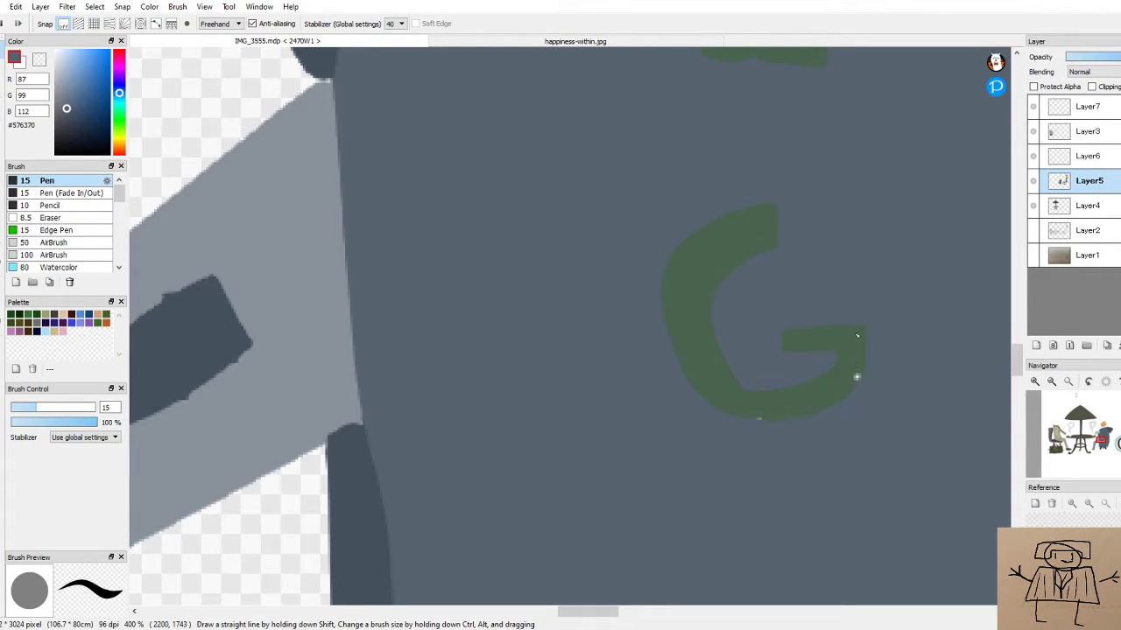
pyautogui.keyDown('alt'); pyautogui.click(858, 355); pyautogui.keyUp('alt')
pyautogui.scroll(2, 857, 376)
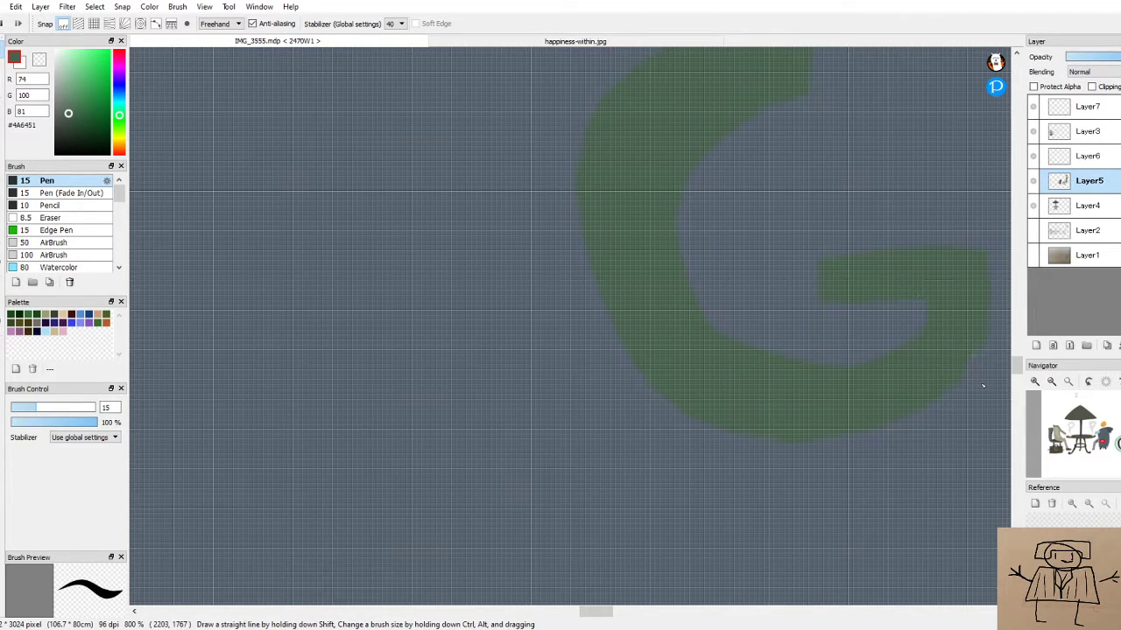
pyautogui.keyDown('alt'); pyautogui.click(991, 366); pyautogui.keyUp('alt')
pyautogui.scroll(2, 990, 366)
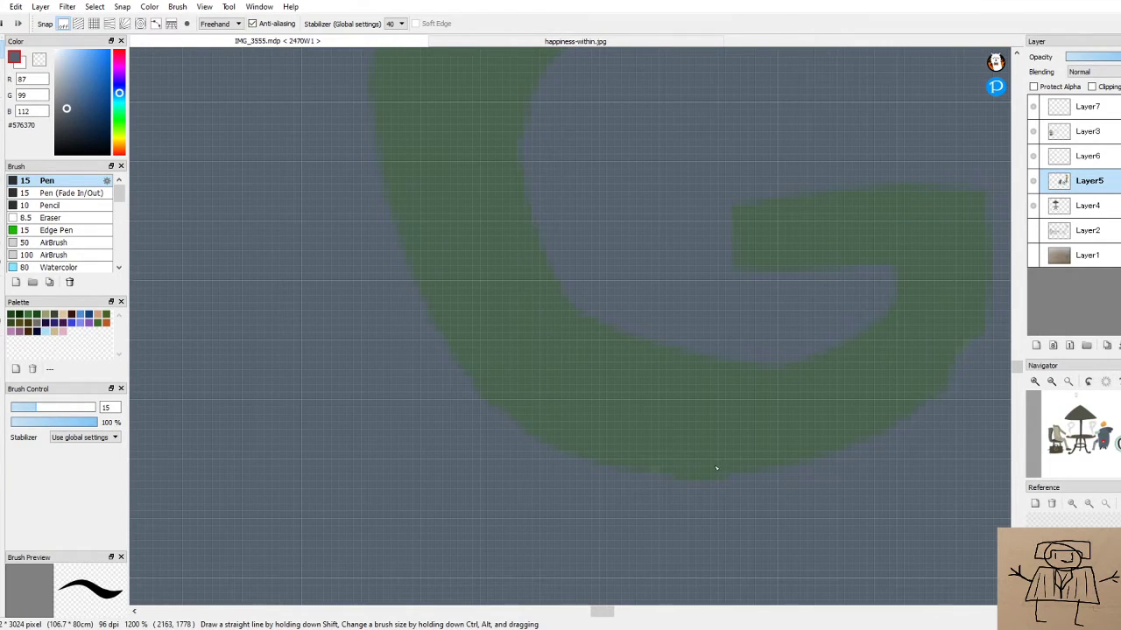
# Sample the letter's green #4A6451 and round out the lower right curve of the G
pyautogui.scroll(-4, 723, 467)
pyautogui.keyDown('alt'); pyautogui.click(806, 420); pyautogui.keyUp('alt')
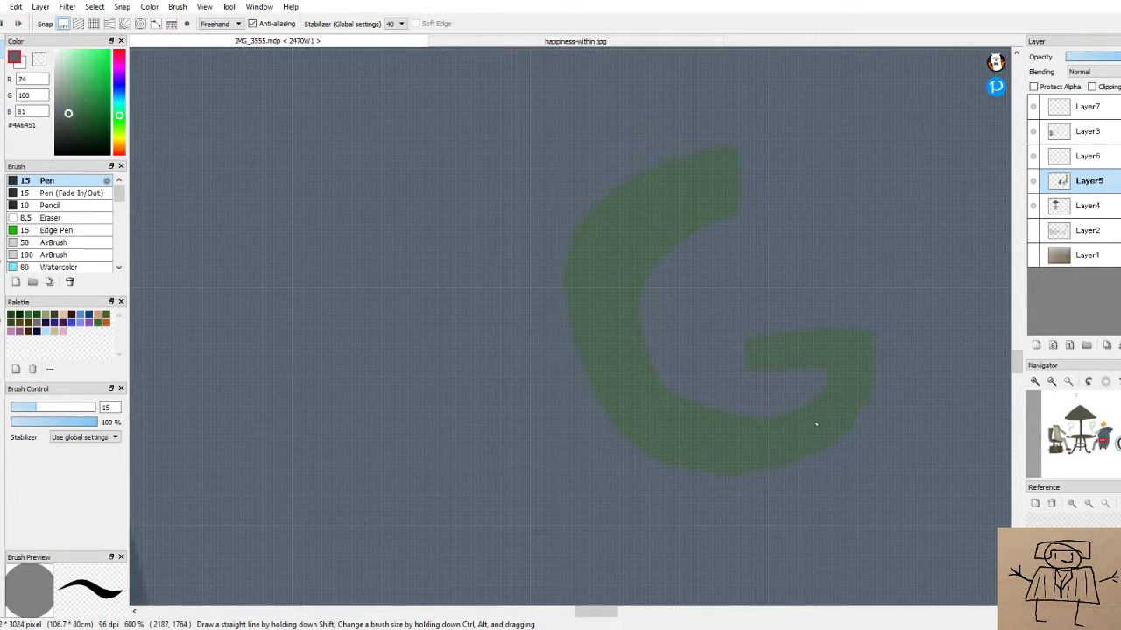
pyautogui.scroll(5, 945, 388)
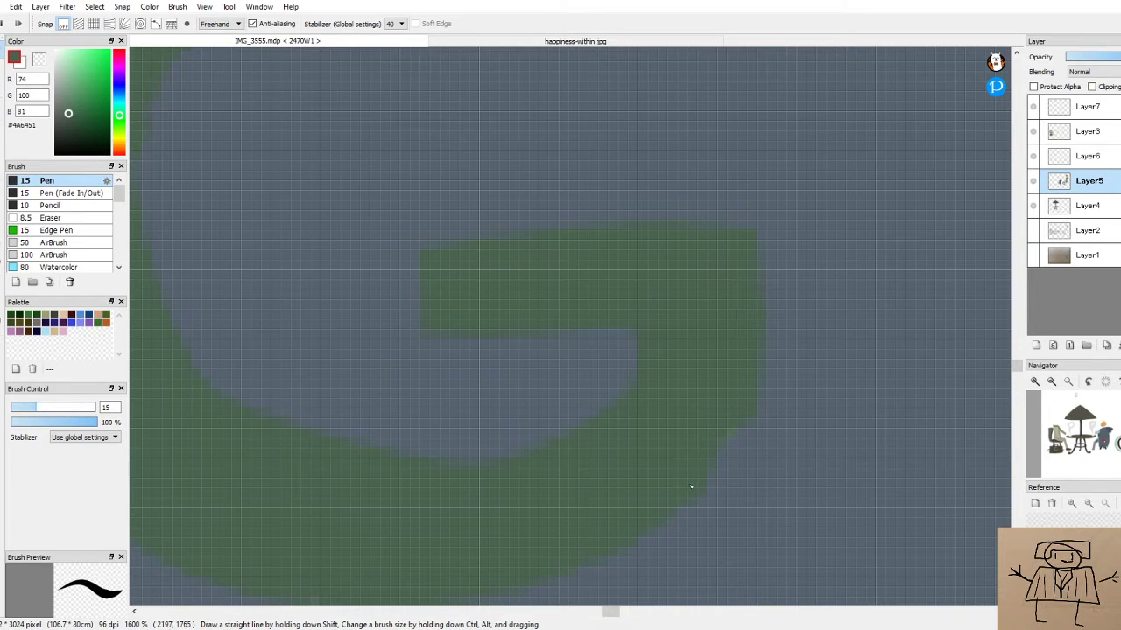
pyautogui.scroll(-3, 580, 393)
pyautogui.scroll(3, 391, 476)
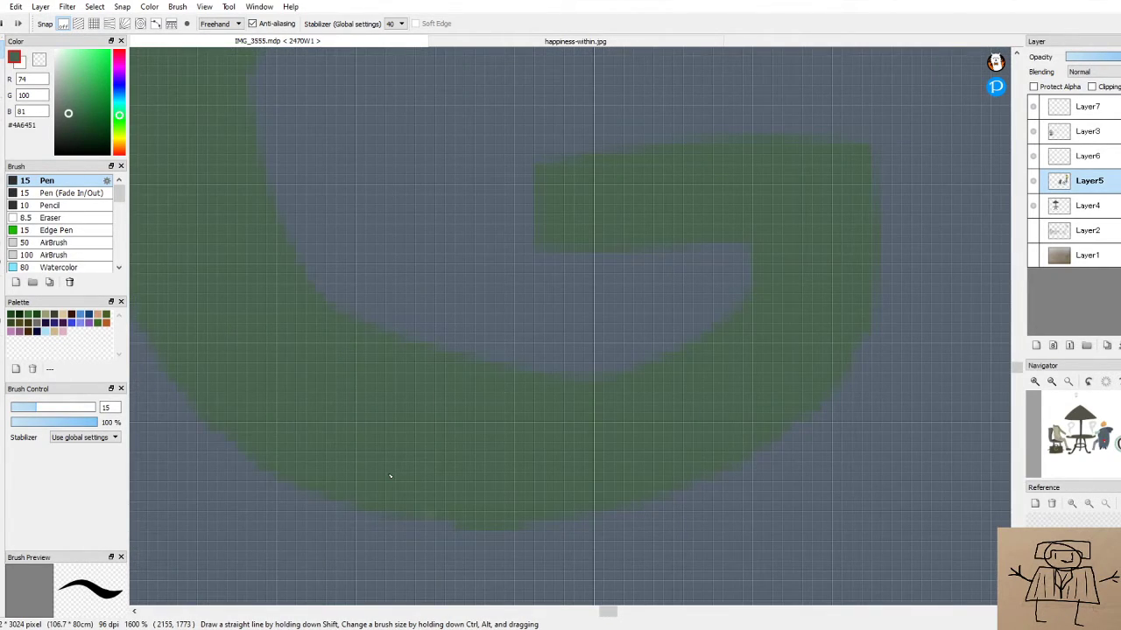
pyautogui.scroll(-5, 455, 433)
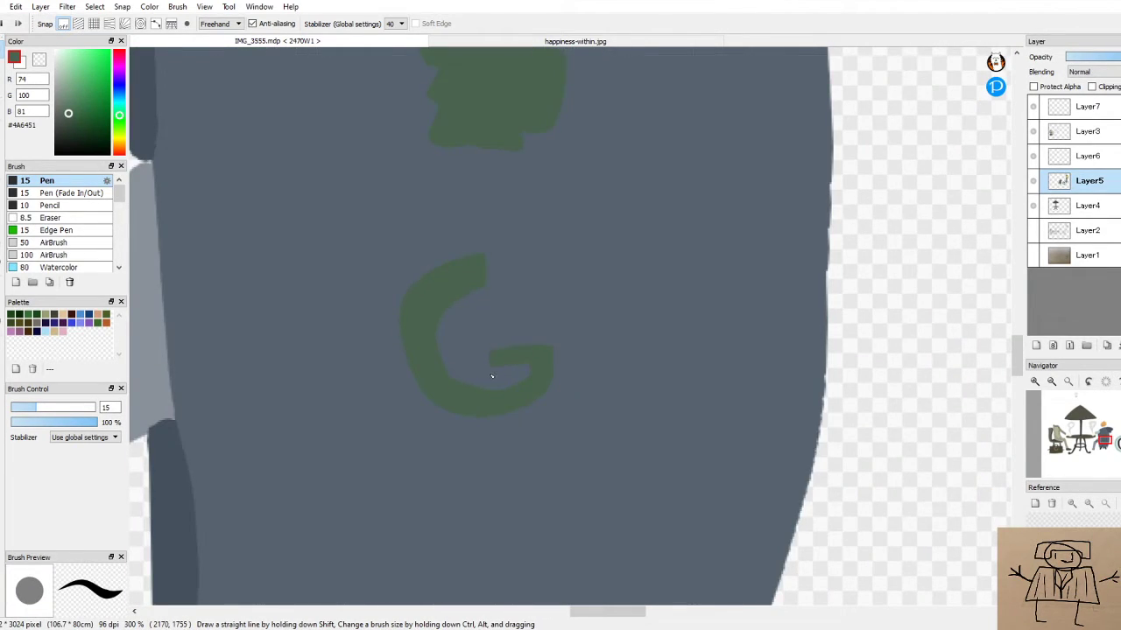
# Examine the whole illustration for remaining gaps and rough edges
pyautogui.scroll(-4, 492, 377)
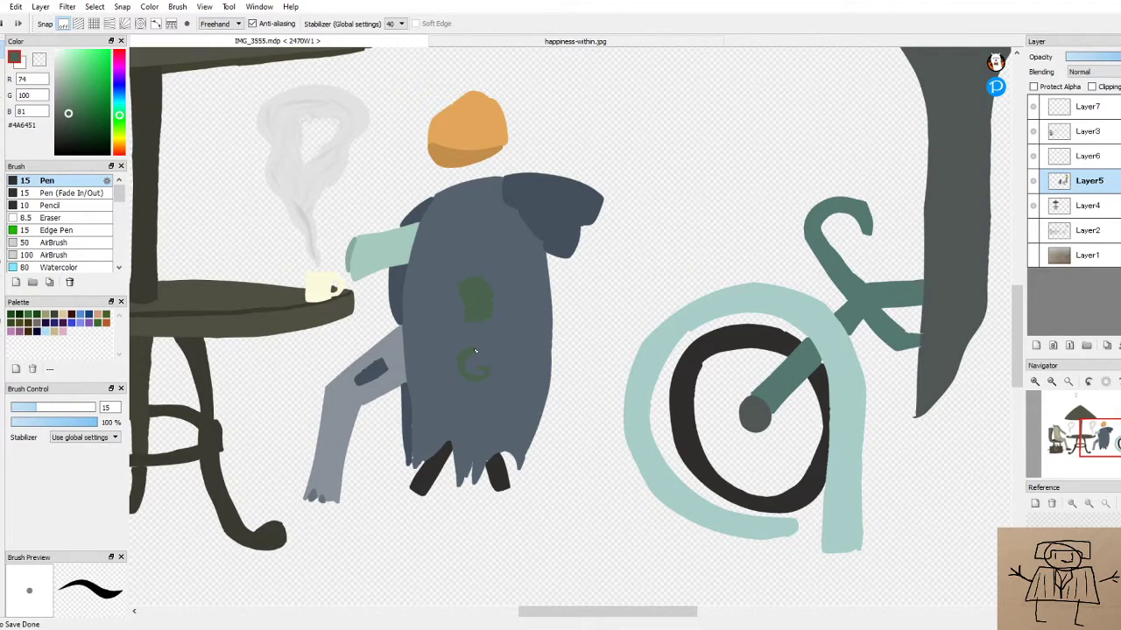
pyautogui.scroll(-4, 475, 351)
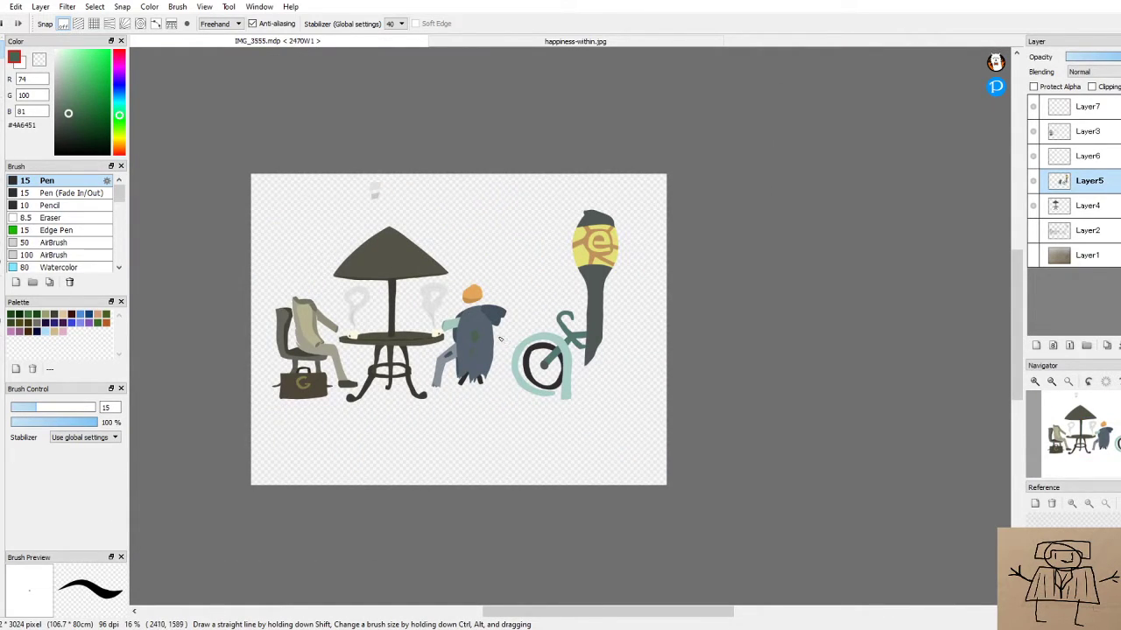
pyautogui.scroll(-2, 471, 330)
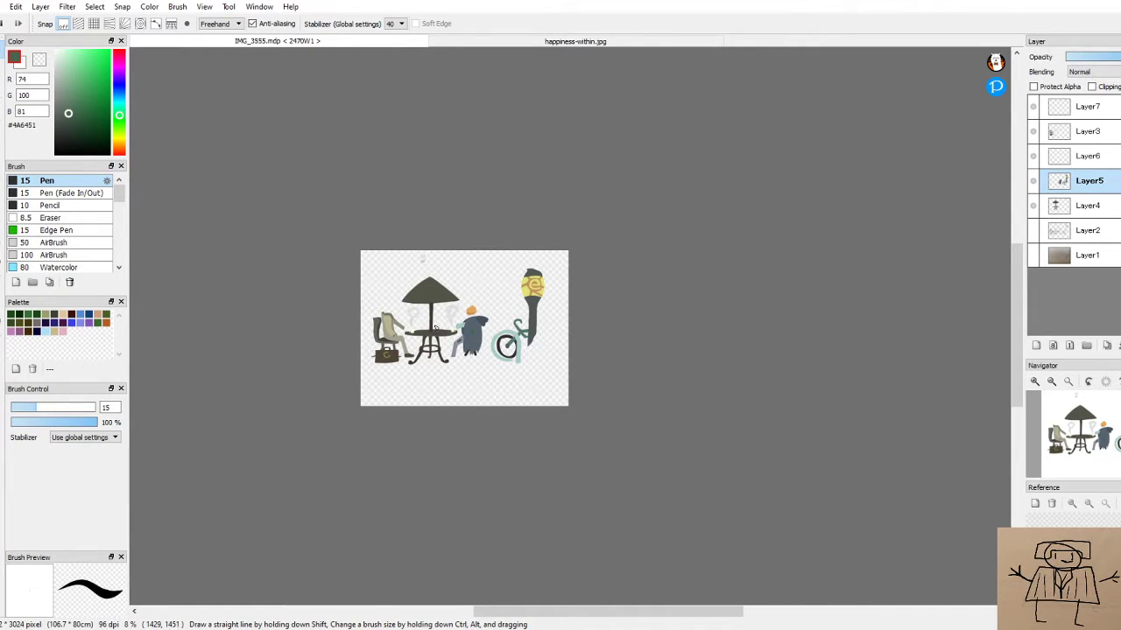
pyautogui.scroll(-1, 435, 330)
pyautogui.scroll(1, 435, 329)
pyautogui.scroll(2, 435, 330)
pyautogui.scroll(1, 413, 333)
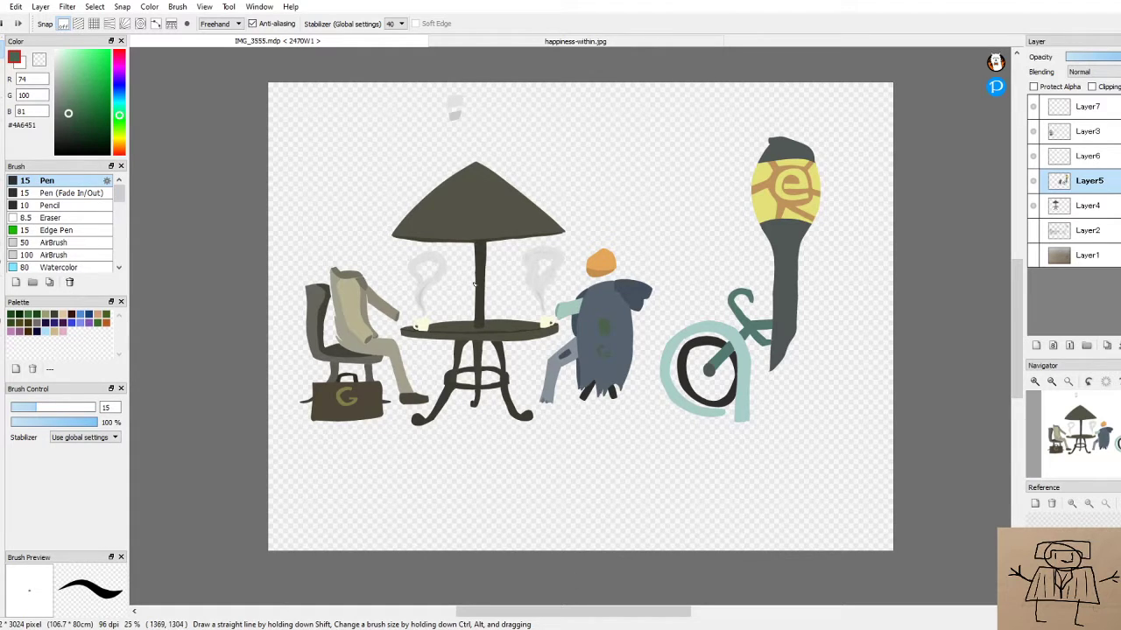
pyautogui.scroll(1, 450, 260)
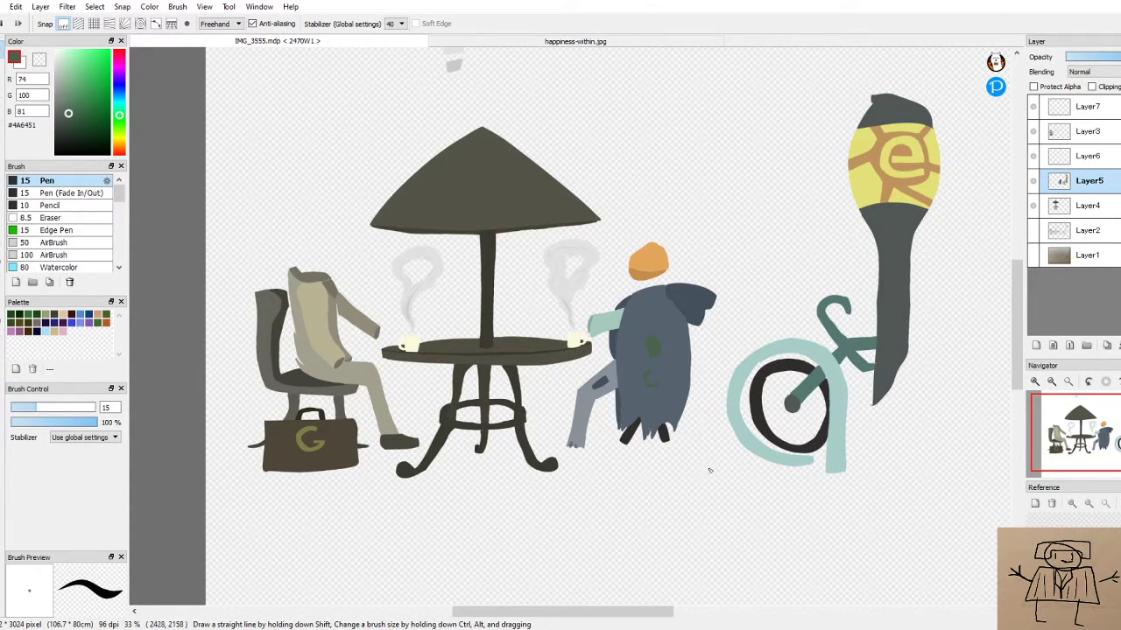
# Fill the gaps beside the right black chair leg and in the neighbouring hem notches with the cloak colour #576370
pyautogui.scroll(4, 731, 495)
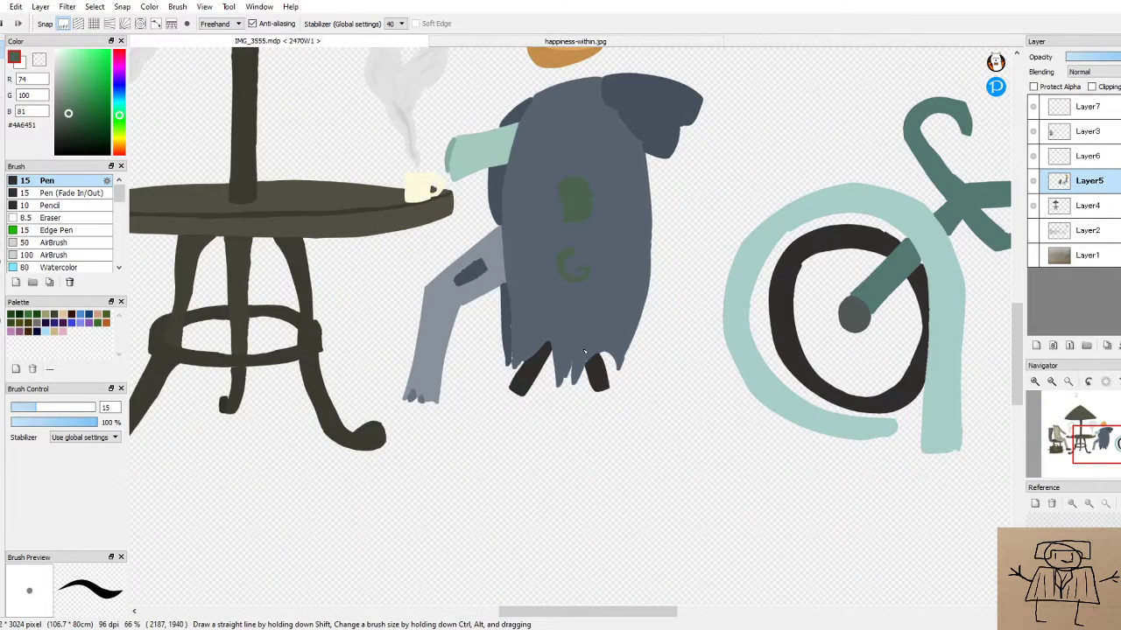
pyautogui.scroll(2, 621, 429)
pyautogui.keyDown('alt'); pyautogui.click(526, 350); pyautogui.keyUp('alt')
pyautogui.scroll(2, 622, 429)
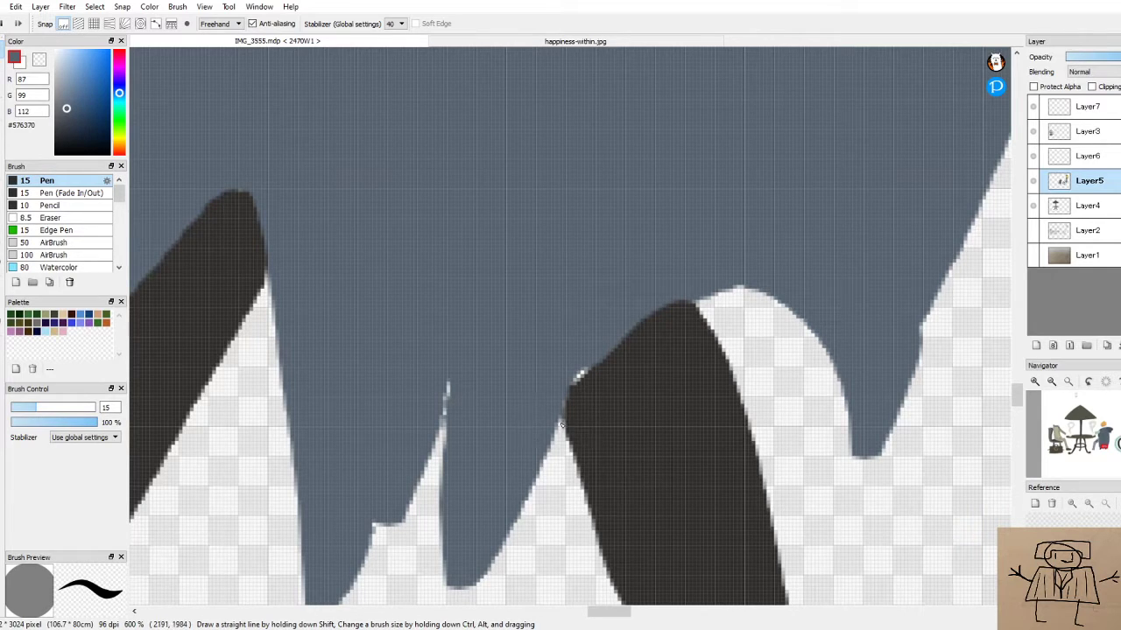
pyautogui.moveTo(564, 410); pyautogui.dragTo(602, 353)
pyautogui.moveTo(443, 410)
pyautogui.mouseDown()
pyautogui.moveTo(459, 356)
pyautogui.moveTo(442, 401)
pyautogui.mouseUp()
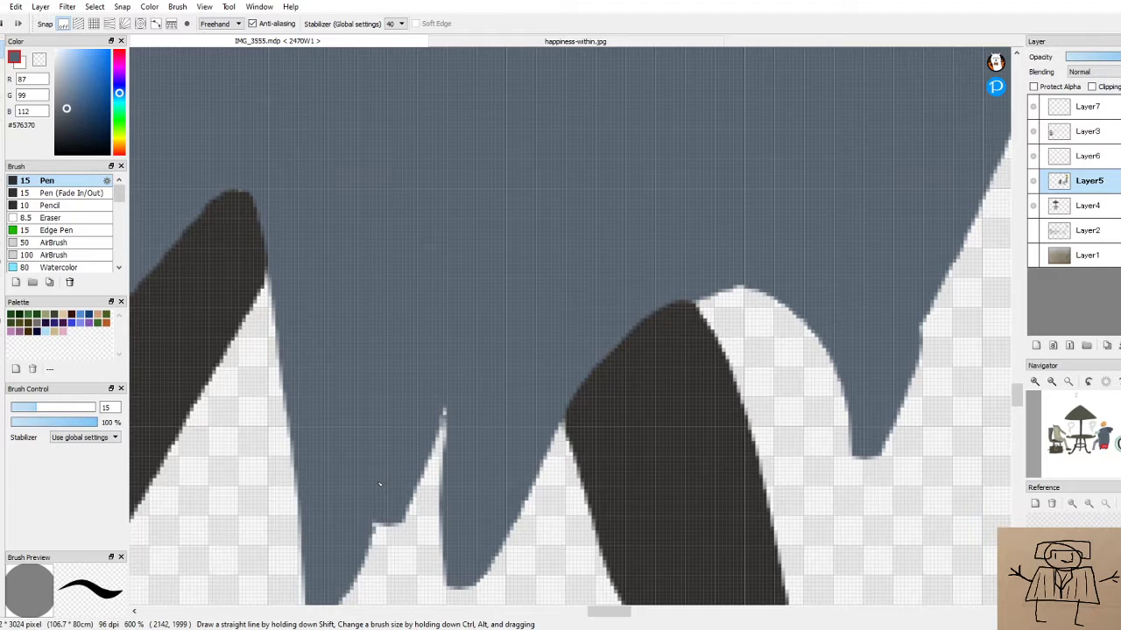
pyautogui.moveTo(372, 528); pyautogui.dragTo(383, 508)
pyautogui.scroll(-5, 377, 535)
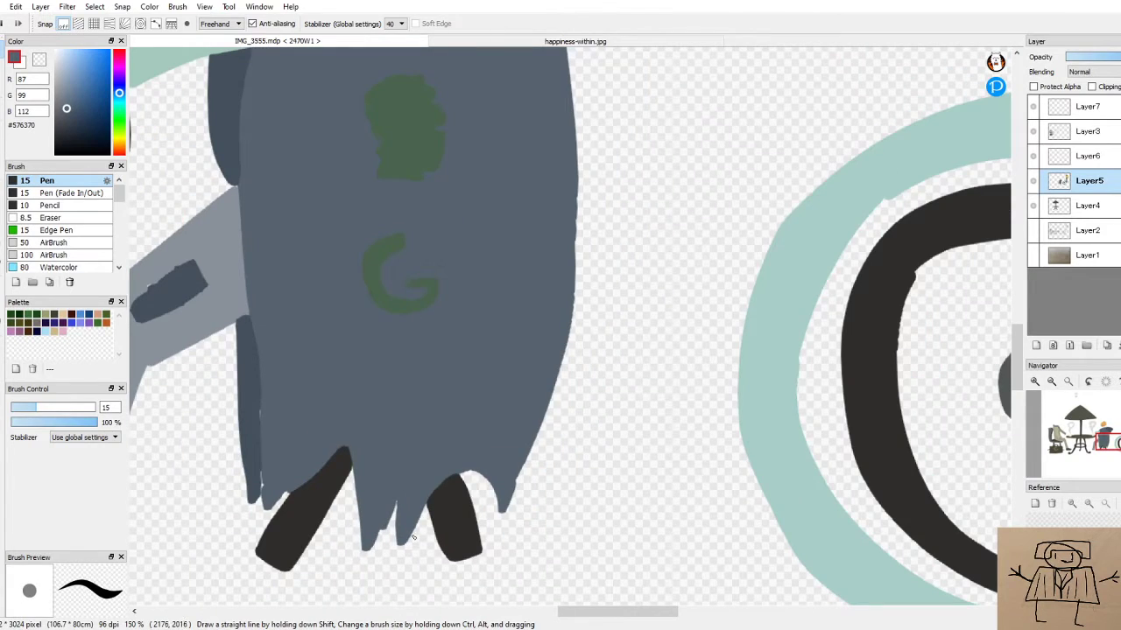
# Smooth the outer edge and tip of the cloak's rightmost ragged point with #576370
pyautogui.scroll(5, 413, 536)
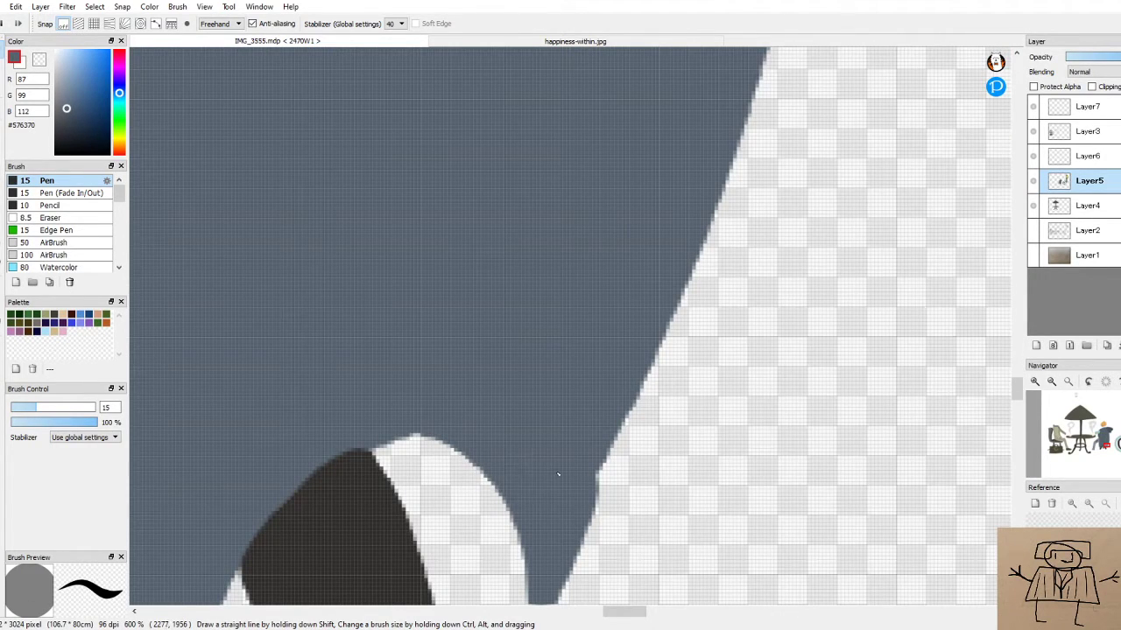
pyautogui.moveTo(592, 512); pyautogui.dragTo(625, 393)
pyautogui.scroll(-4, 603, 324)
pyautogui.scroll(4, 565, 420)
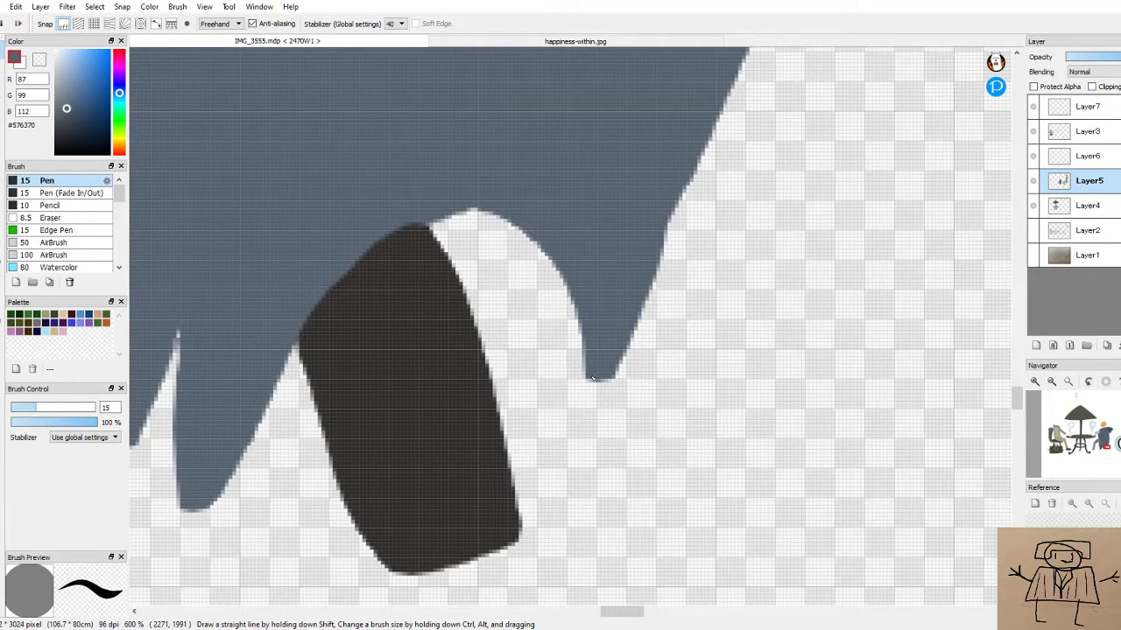
pyautogui.moveTo(599, 384)
pyautogui.mouseDown()
pyautogui.moveTo(601, 394)
pyautogui.moveTo(614, 365)
pyautogui.mouseUp()
pyautogui.scroll(-4, 614, 327)
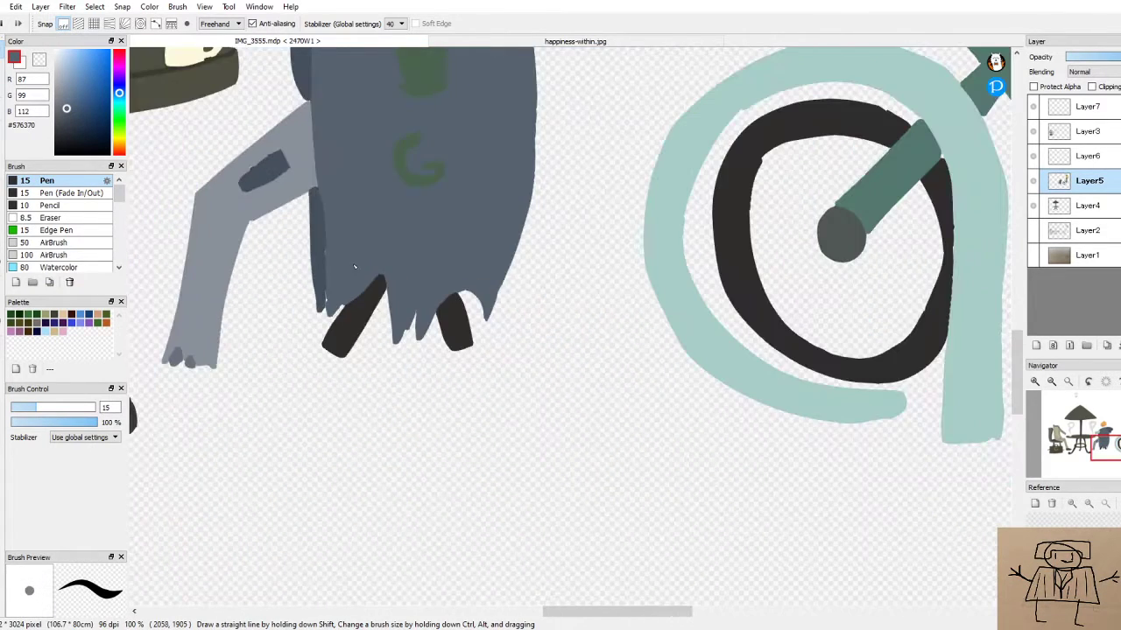
# Sample the dark shading colour #44505D and fill the thin gap between the cloak's left shading strip and its main area
pyautogui.scroll(3, 295, 261)
pyautogui.keyDown('alt'); pyautogui.click(331, 168); pyautogui.keyUp('alt')
pyautogui.scroll(-3, 331, 168)
pyautogui.scroll(1, 438, 187)
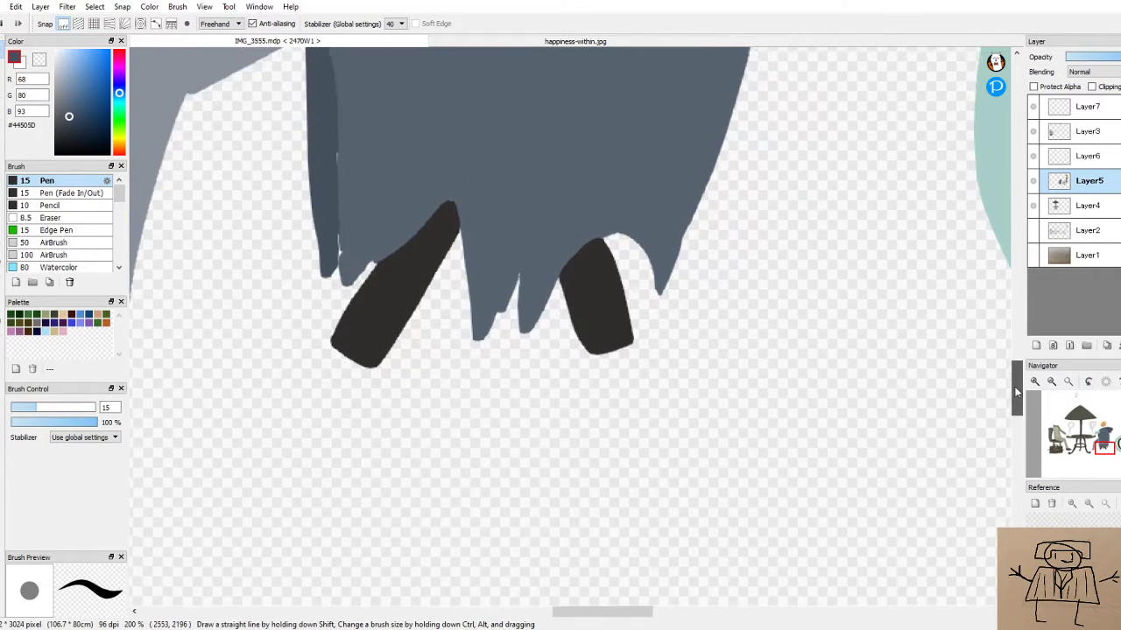
pyautogui.scroll(-2, 439, 187)
pyautogui.scroll(4, 339, 169)
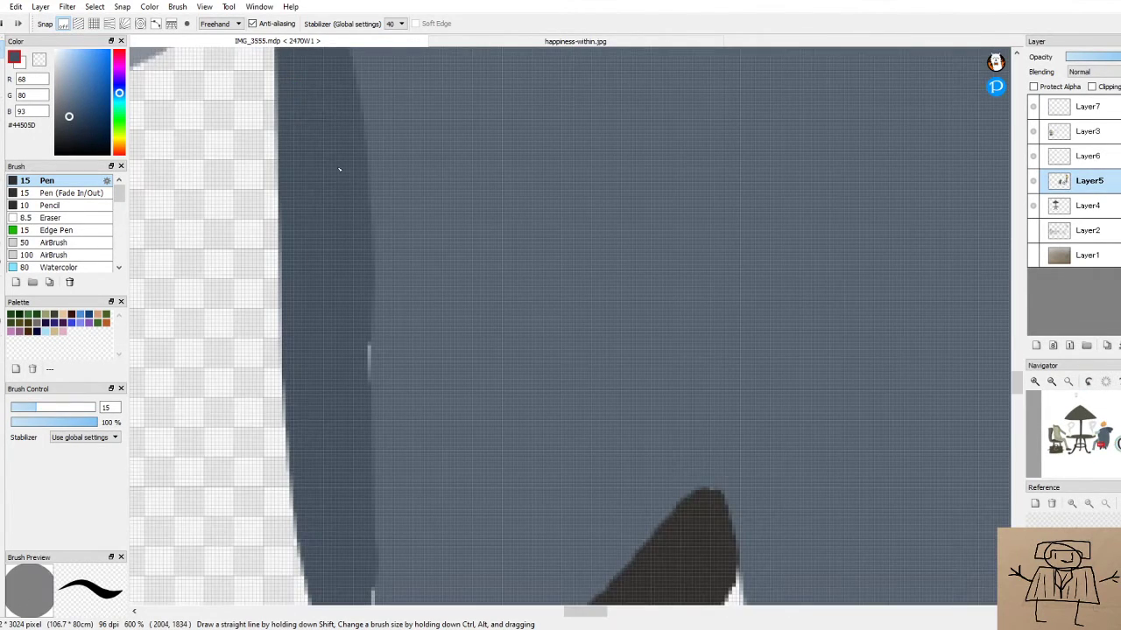
pyautogui.moveTo(367, 340); pyautogui.dragTo(367, 380)
pyautogui.scroll(-3, 1005, 391)
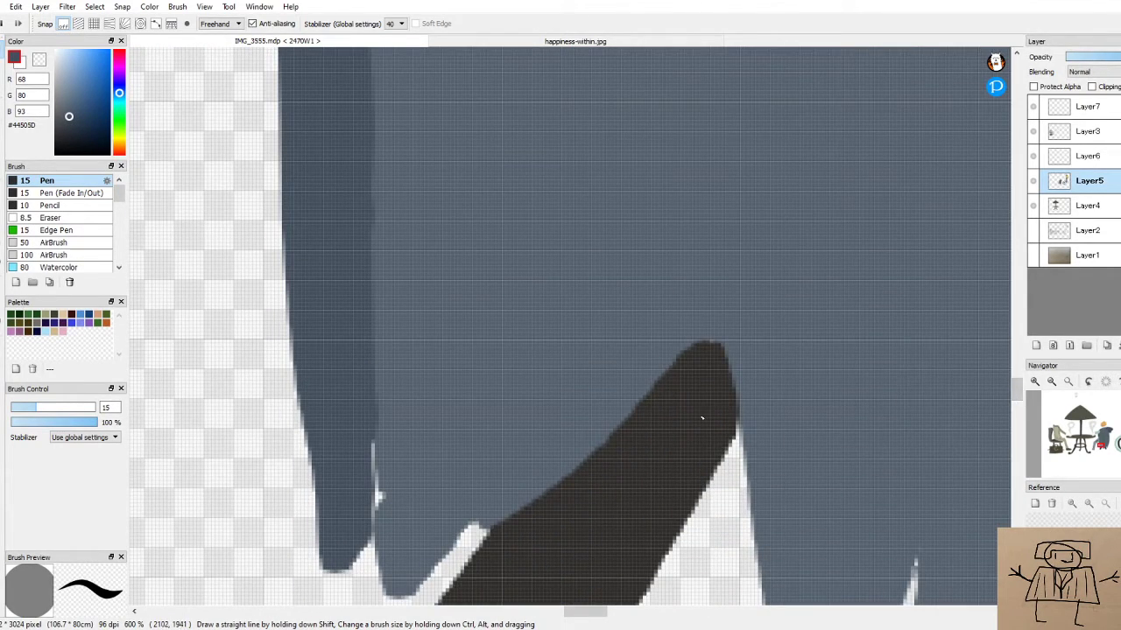
# Fill the gap at the shading strip's lower end with #44505D, and refine its boundary with the cloak colour #576370
pyautogui.moveTo(372, 448); pyautogui.dragTo(370, 540)
pyautogui.moveTo(380, 474); pyautogui.dragTo(383, 510)
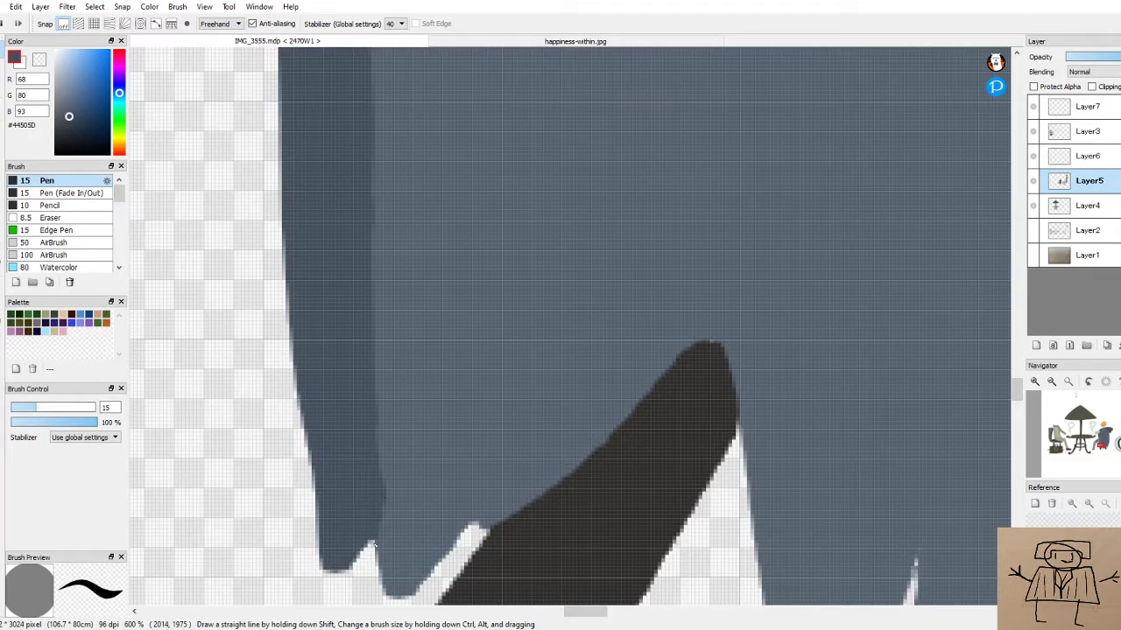
pyautogui.moveTo(361, 557); pyautogui.dragTo(367, 548)
pyautogui.keyDown('alt'); pyautogui.click(513, 382); pyautogui.keyUp('alt')
pyautogui.moveTo(387, 486); pyautogui.dragTo(390, 522)
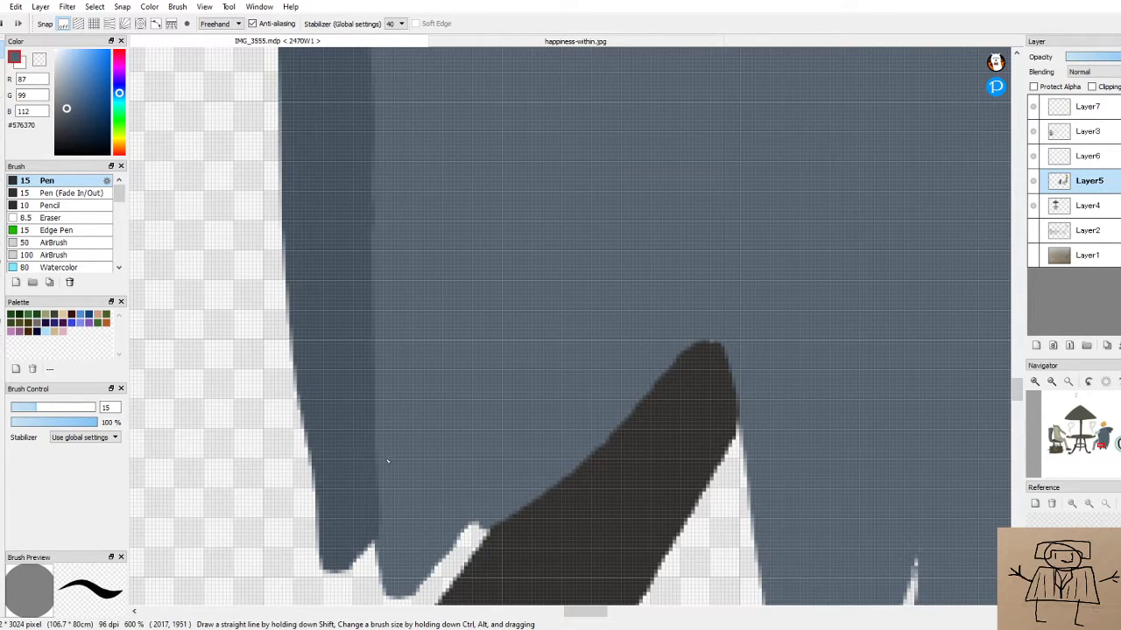
# Sample the dark shading colour #44505D and fill the gap between the cloak's front shading and the top of the grey trouser leg
pyautogui.scroll(-6, 400, 393)
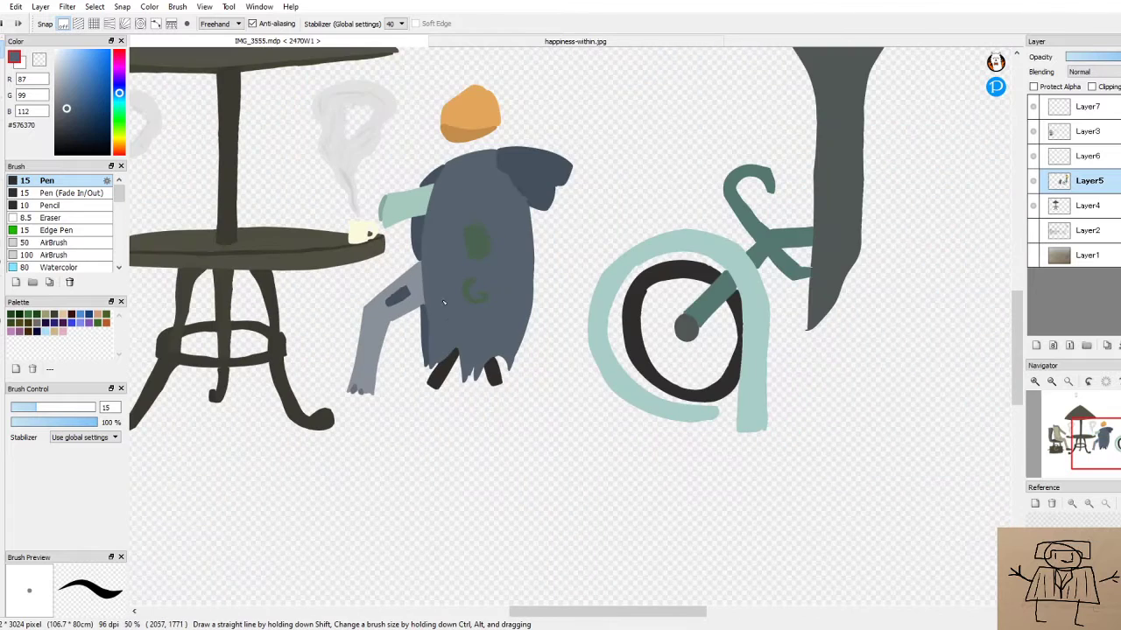
pyautogui.scroll(4, 453, 249)
pyautogui.scroll(1, 424, 220)
pyautogui.keyDown('alt'); pyautogui.click(423, 220); pyautogui.keyUp('alt')
pyautogui.scroll(1, 424, 220)
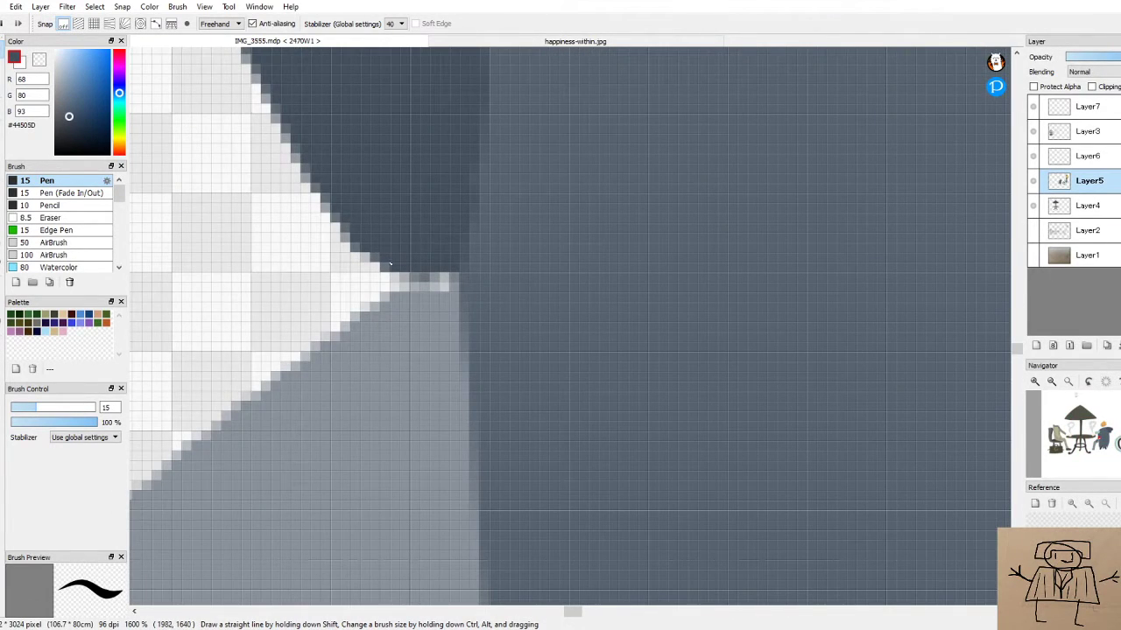
pyautogui.moveTo(397, 266)
pyautogui.mouseDown()
pyautogui.moveTo(411, 285)
pyautogui.moveTo(438, 287)
pyautogui.moveTo(455, 267)
pyautogui.mouseUp()
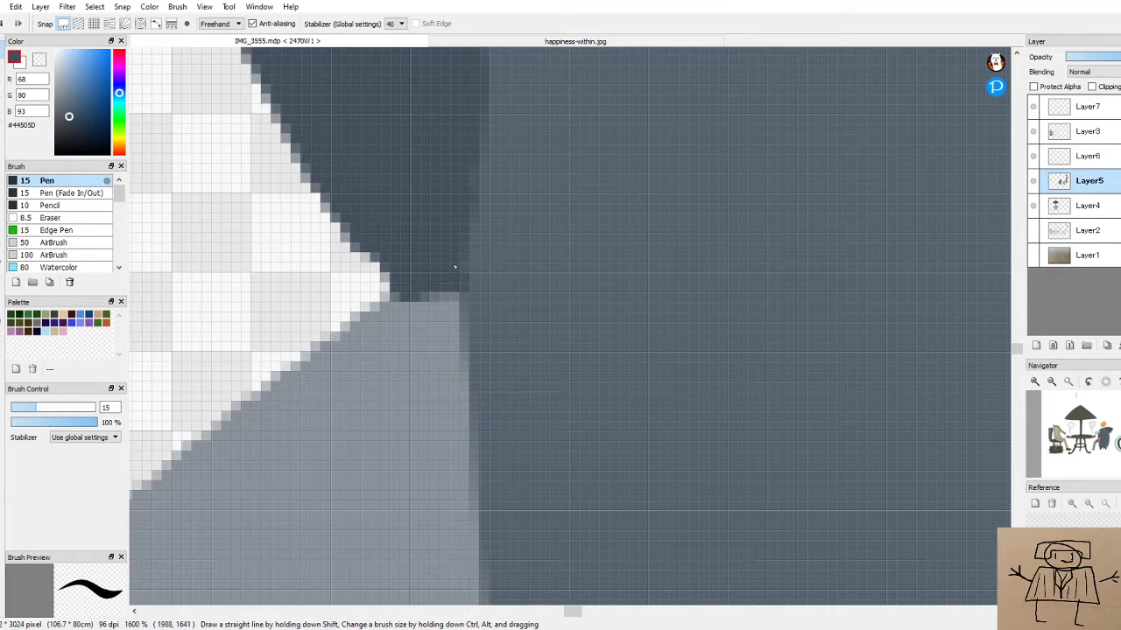
pyautogui.scroll(-5, 482, 238)
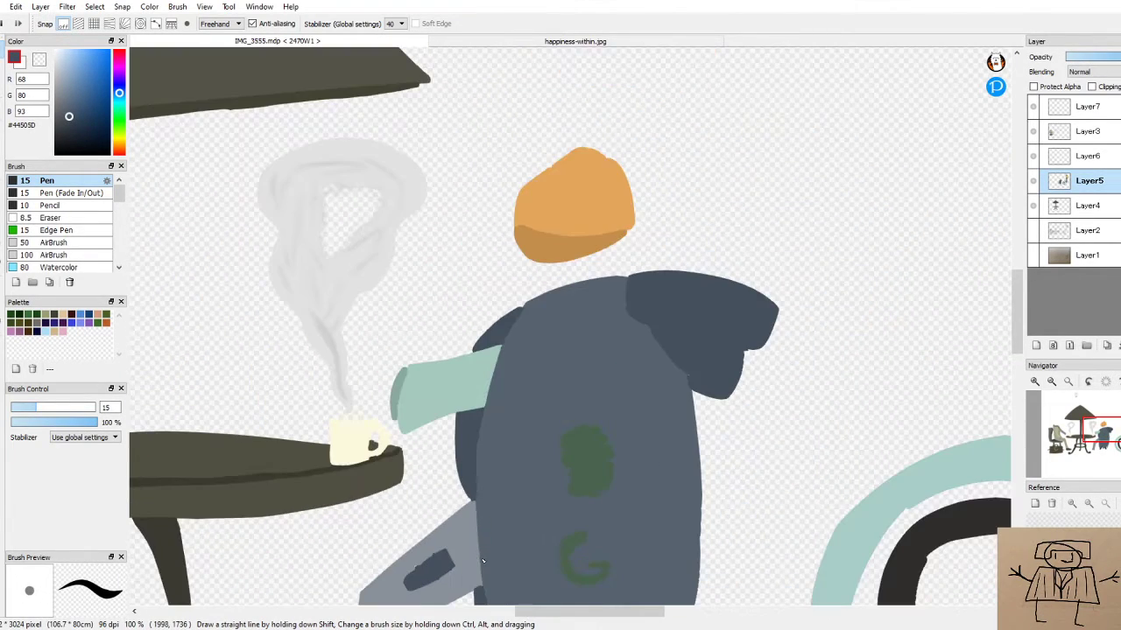
# Cover the pale pixels where the trouser leg's underside meets the cloak's lower shading strip with #44505D
pyautogui.scroll(1, 475, 594)
pyautogui.scroll(6, 475, 594)
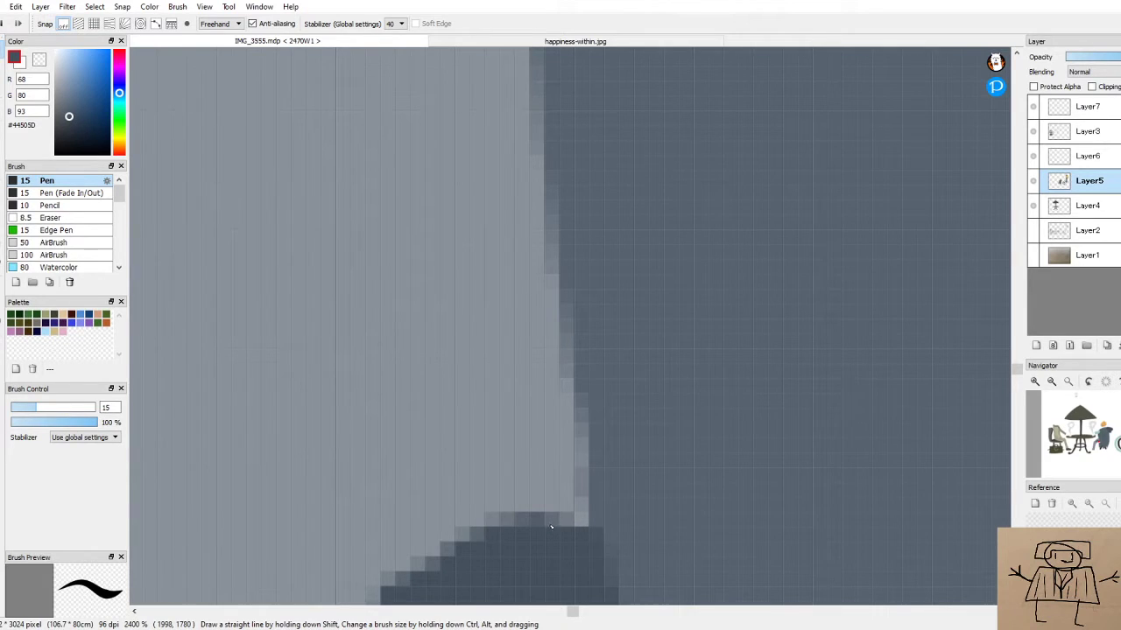
pyautogui.moveTo(548, 522)
pyautogui.mouseDown()
pyautogui.moveTo(583, 503)
pyautogui.moveTo(557, 525)
pyautogui.mouseUp()
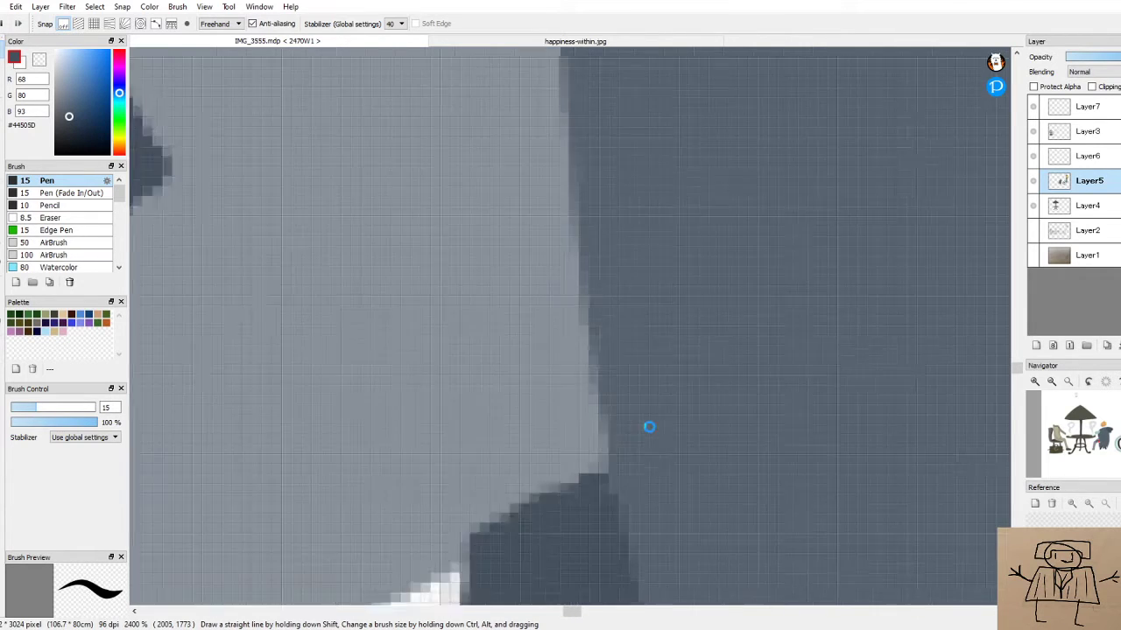
pyautogui.scroll(-12, 650, 429)
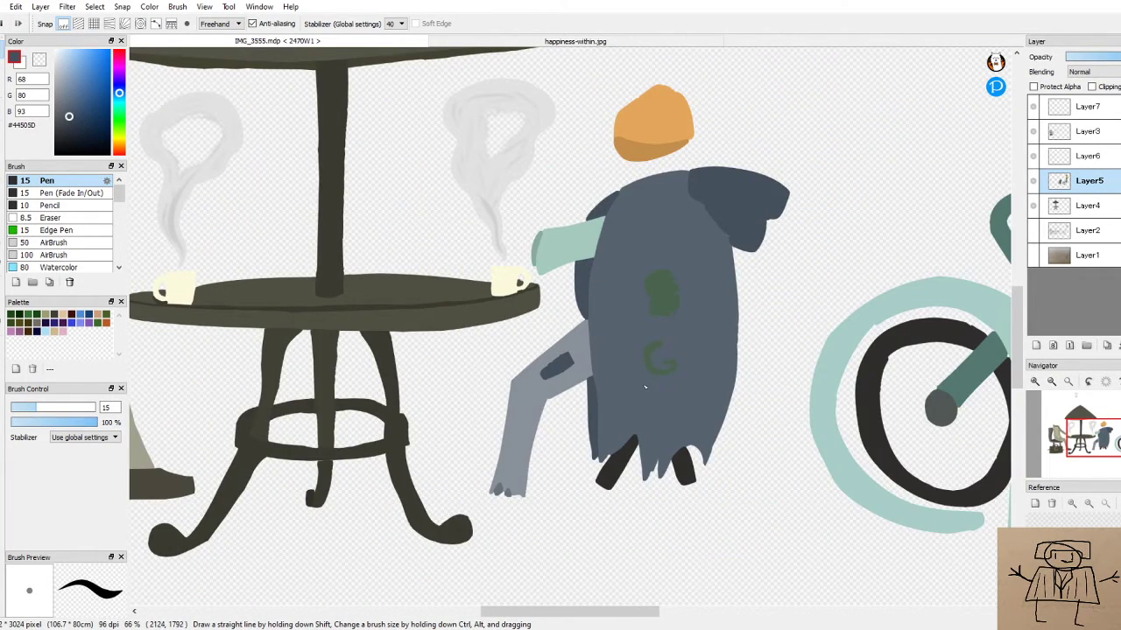
# Sample the trouser colour #89919A and fill the white specks along the dark knee patch's upper edge
pyautogui.scroll(10, 552, 363)
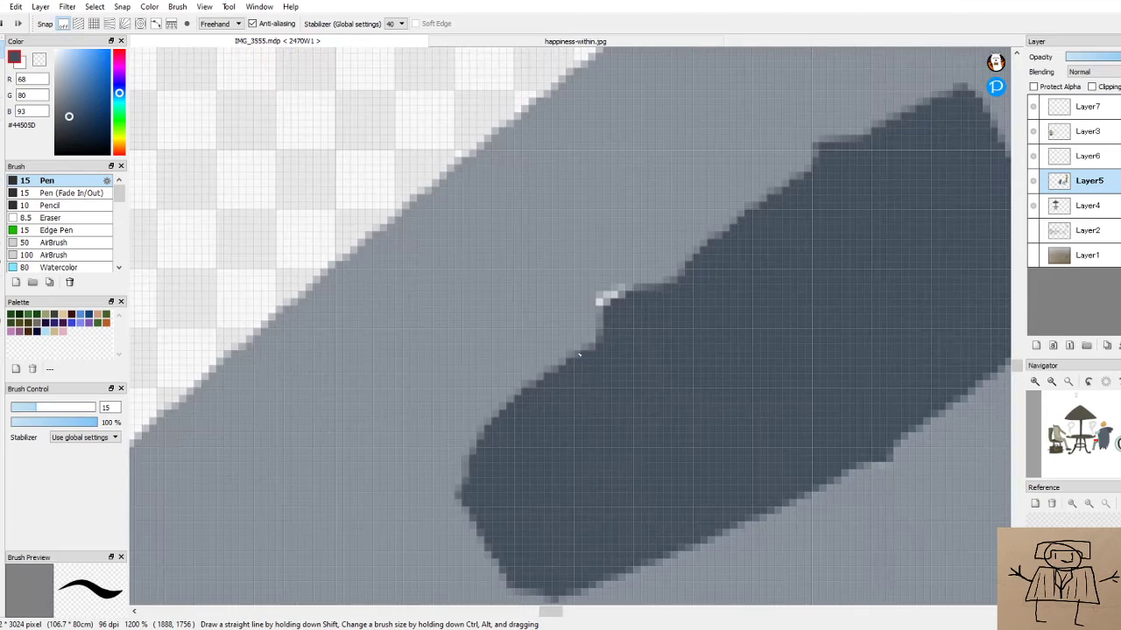
pyautogui.keyDown('alt'); pyautogui.click(586, 332); pyautogui.keyUp('alt')
pyautogui.moveTo(634, 289)
pyautogui.mouseDown()
pyautogui.moveTo(604, 300)
pyautogui.moveTo(583, 327)
pyautogui.mouseUp()
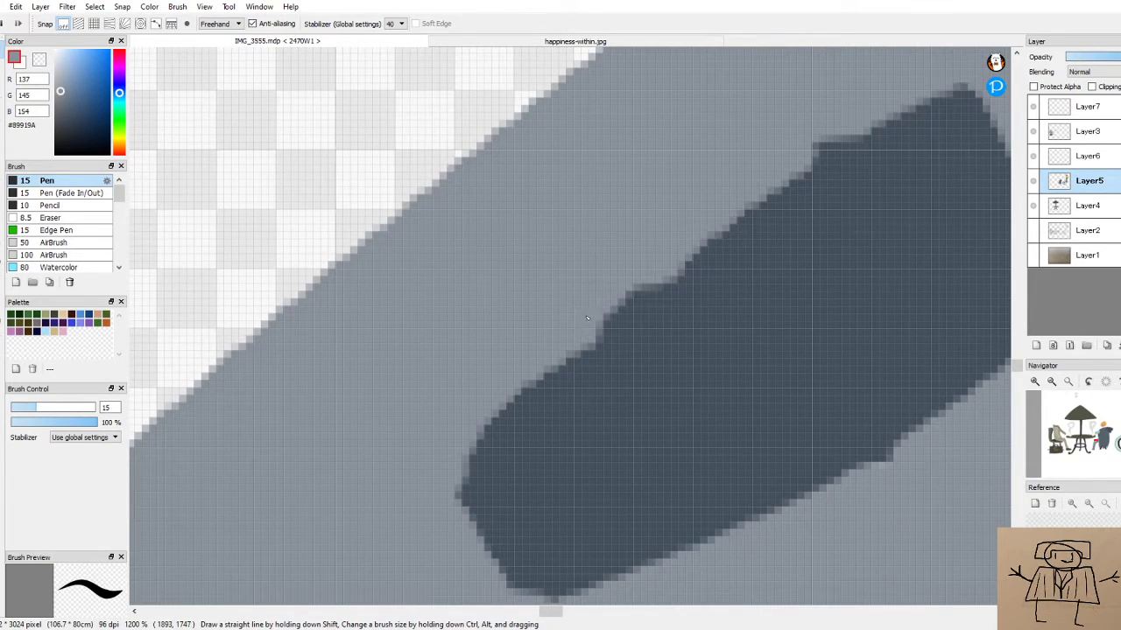
pyautogui.scroll(-10, 594, 308)
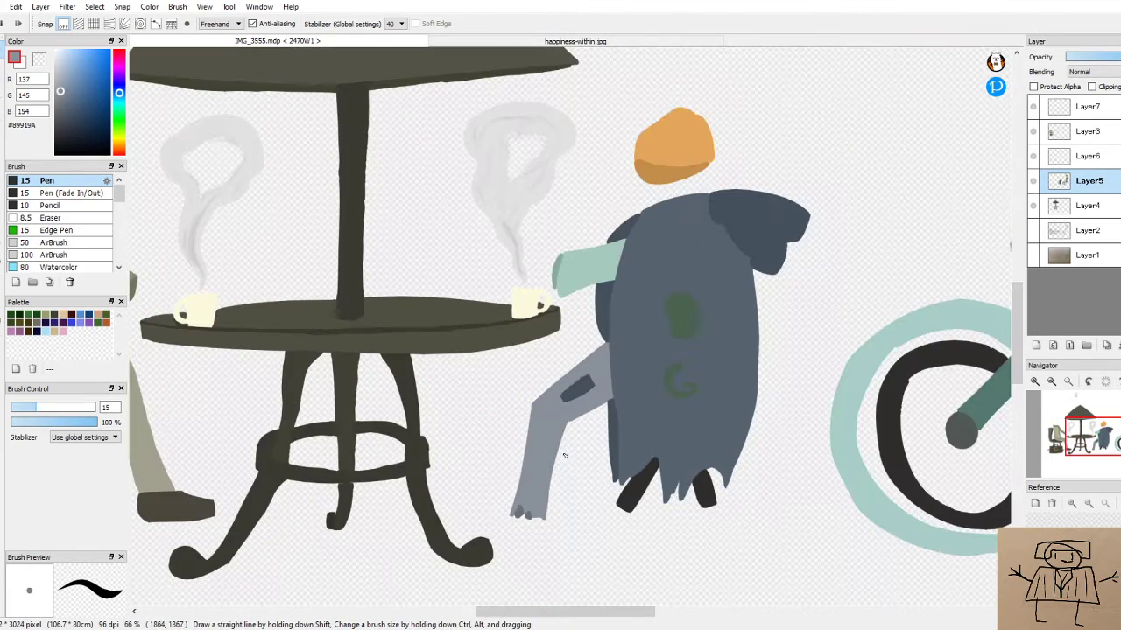
# Fill the notch between the two dark patches at the trouser hem with the leg colour #89919A
pyautogui.scroll(8, 540, 509)
pyautogui.keyDown('alt'); pyautogui.click(470, 465); pyautogui.keyUp('alt')
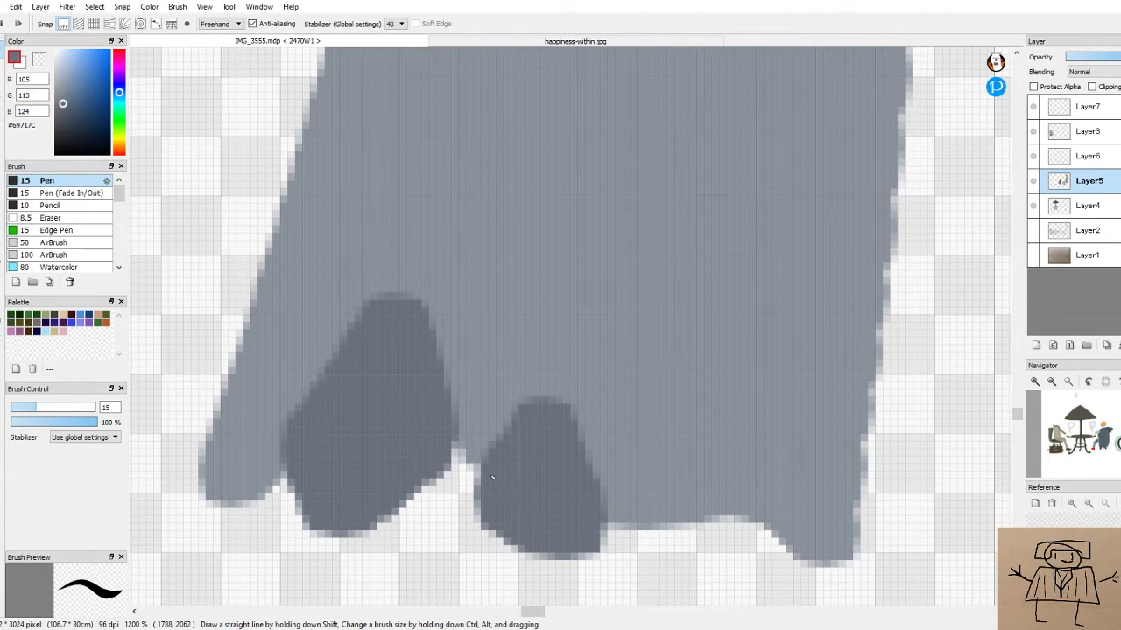
pyautogui.scroll(2, 470, 465)
pyautogui.keyDown('alt'); pyautogui.click(442, 348); pyautogui.keyUp('alt')
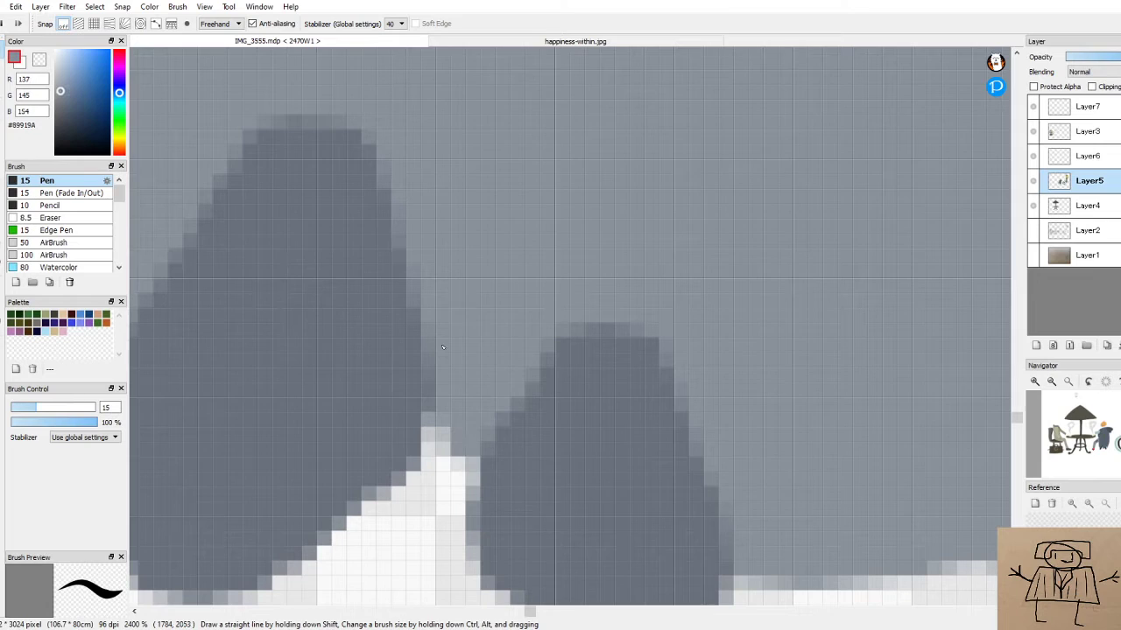
pyautogui.moveTo(432, 382)
pyautogui.mouseDown()
pyautogui.moveTo(432, 478)
pyautogui.moveTo(503, 425)
pyautogui.moveTo(552, 372)
pyautogui.moveTo(490, 420)
pyautogui.moveTo(584, 333)
pyautogui.moveTo(507, 402)
pyautogui.moveTo(479, 338)
pyautogui.mouseUp()
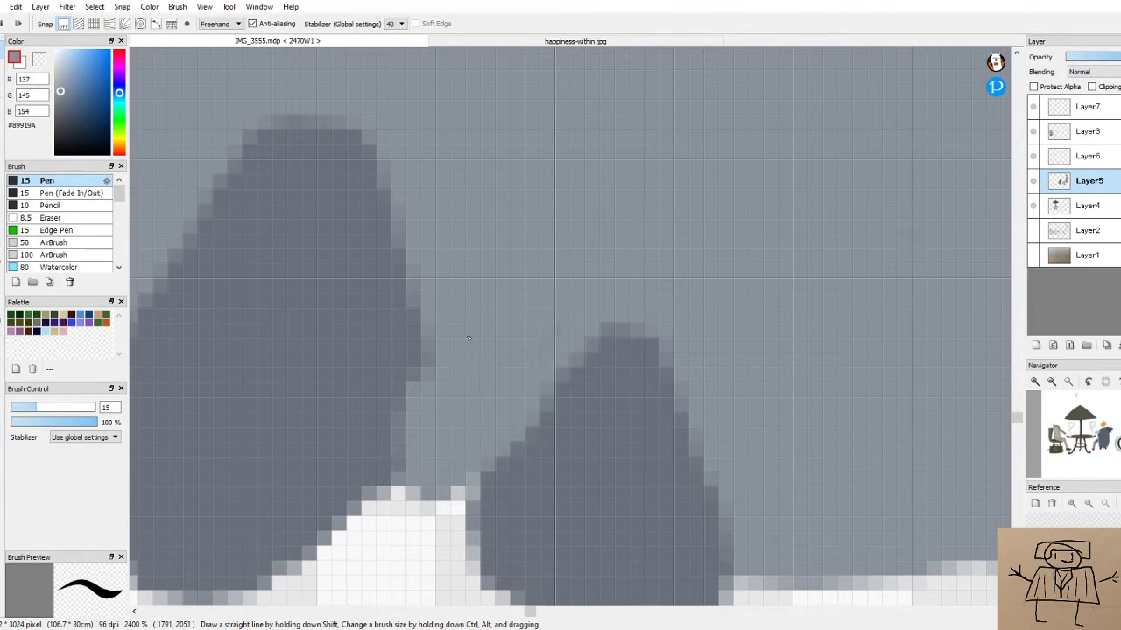
pyautogui.moveTo(328, 137)
pyautogui.mouseDown()
pyautogui.moveTo(416, 227)
pyautogui.moveTo(404, 275)
pyautogui.moveTo(373, 162)
pyautogui.moveTo(421, 307)
pyautogui.moveTo(424, 375)
pyautogui.moveTo(432, 305)
pyautogui.moveTo(590, 242)
pyautogui.moveTo(424, 350)
pyautogui.moveTo(408, 343)
pyautogui.moveTo(411, 394)
pyautogui.mouseUp()
pyautogui.scroll(-8, 404, 396)
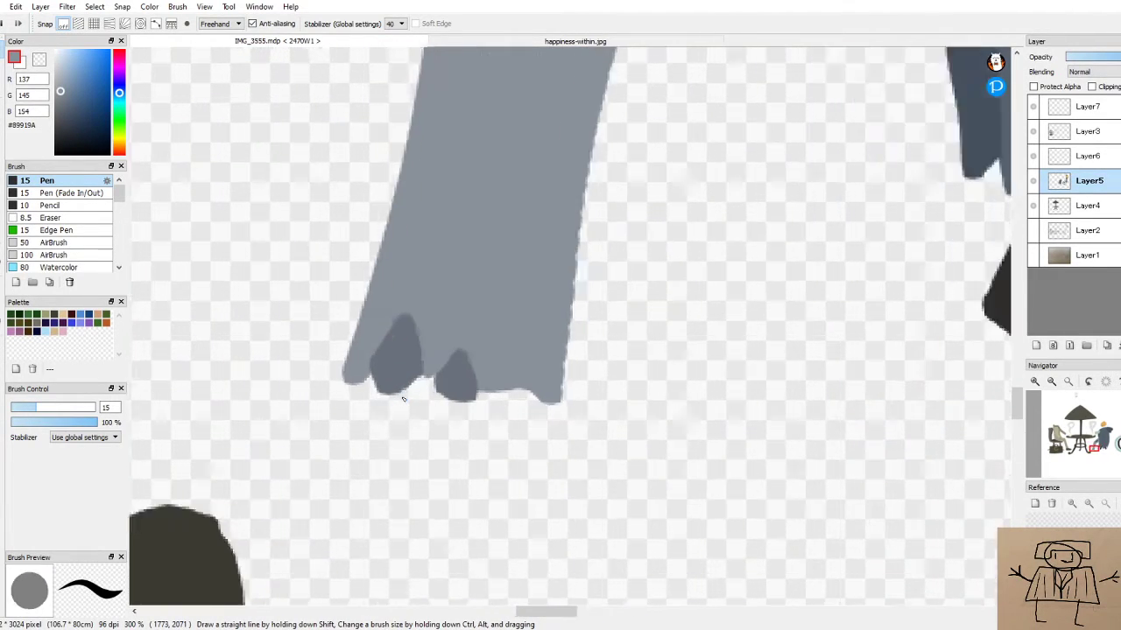
# Sample the hem patch colour #69717C and extend the lower edges of both dark trouser hem patches
pyautogui.scroll(4, 403, 399)
pyautogui.keyDown('alt'); pyautogui.click(361, 328); pyautogui.keyUp('alt')
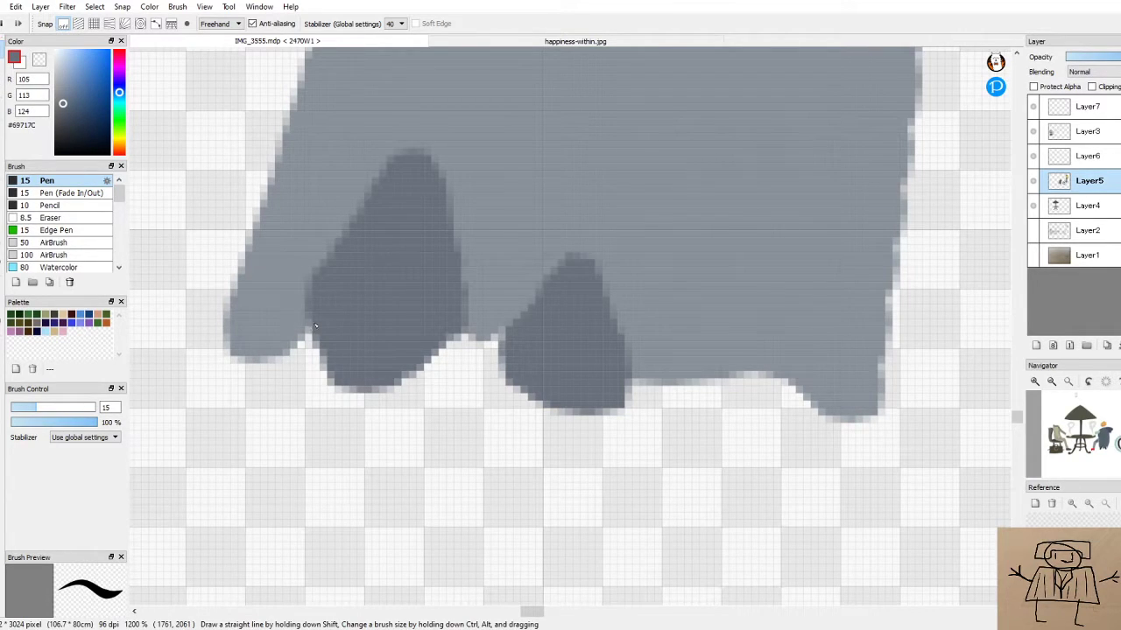
pyautogui.moveTo(307, 303)
pyautogui.mouseDown()
pyautogui.moveTo(331, 375)
pyautogui.moveTo(435, 326)
pyautogui.mouseUp()
pyautogui.moveTo(510, 343)
pyautogui.mouseDown()
pyautogui.moveTo(553, 424)
pyautogui.moveTo(567, 427)
pyautogui.moveTo(628, 374)
pyautogui.mouseUp()
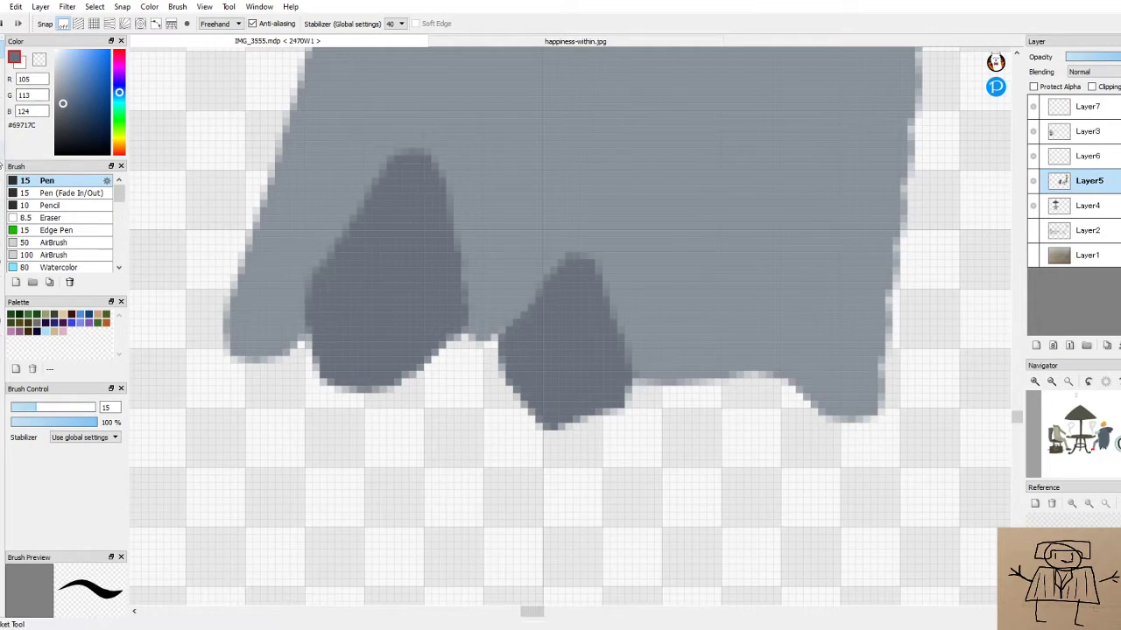
# Erase around the lower ends of the two dark hem patches to shape them into ragged points
pyautogui.press('e')
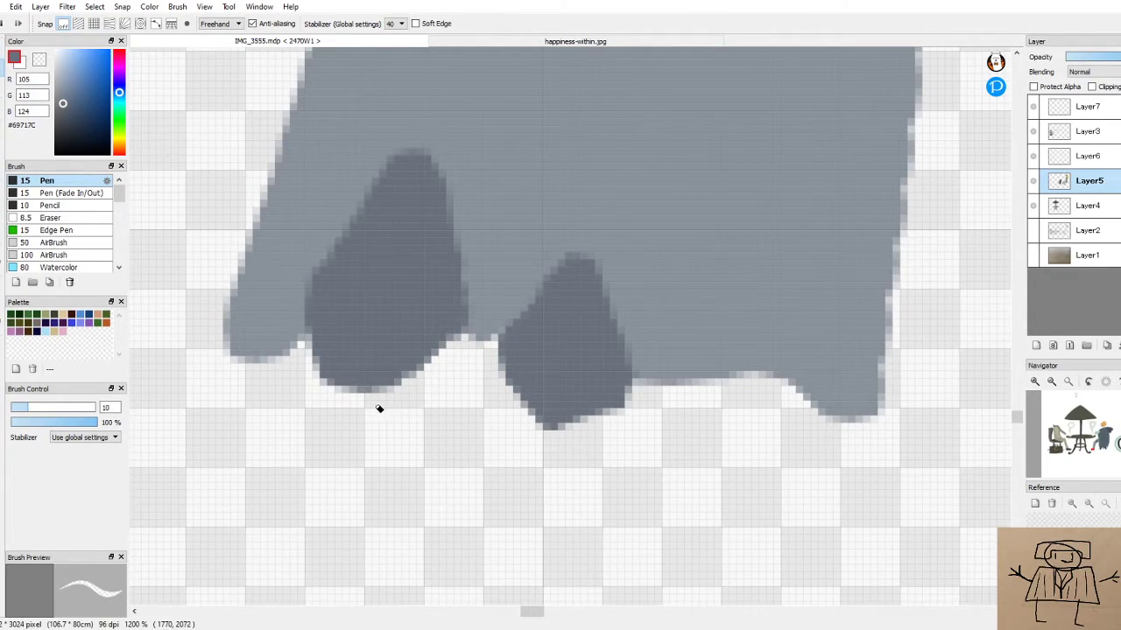
pyautogui.moveTo(410, 380)
pyautogui.mouseDown()
pyautogui.moveTo(463, 348)
pyautogui.moveTo(338, 384)
pyautogui.moveTo(318, 344)
pyautogui.moveTo(324, 361)
pyautogui.mouseUp()
pyautogui.moveTo(505, 358)
pyautogui.mouseDown()
pyautogui.moveTo(529, 427)
pyautogui.moveTo(566, 406)
pyautogui.moveTo(555, 434)
pyautogui.moveTo(625, 365)
pyautogui.moveTo(602, 427)
pyautogui.moveTo(632, 386)
pyautogui.moveTo(613, 413)
pyautogui.moveTo(591, 413)
pyautogui.moveTo(629, 367)
pyautogui.moveTo(618, 412)
pyautogui.mouseUp()
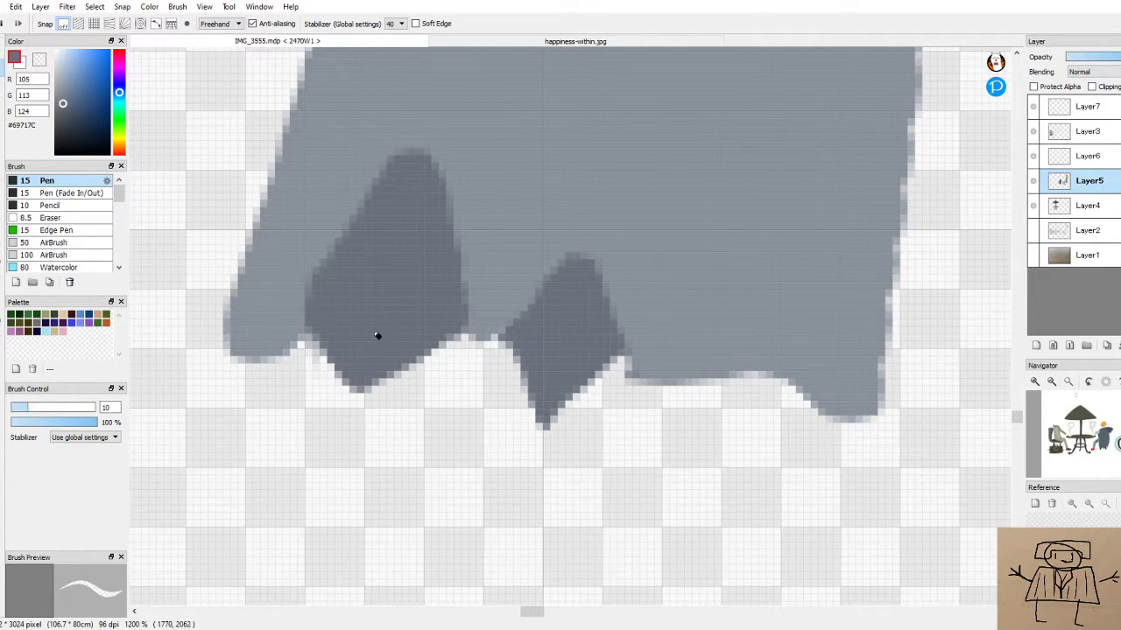
# Try cutting deeper notches into both lower sides of the left dark hem patch with the Eraser
pyautogui.moveTo(316, 302); pyautogui.dragTo(343, 376)
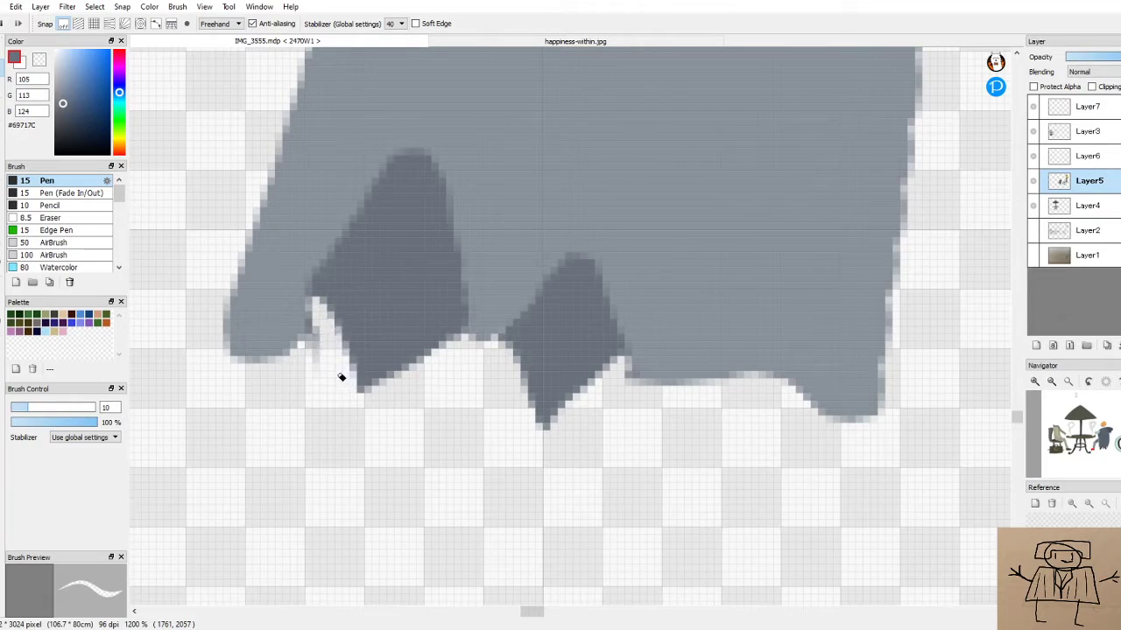
pyautogui.moveTo(318, 332); pyautogui.dragTo(313, 325)
pyautogui.moveTo(370, 383)
pyautogui.mouseDown()
pyautogui.moveTo(459, 328)
pyautogui.moveTo(466, 308)
pyautogui.moveTo(442, 355)
pyautogui.moveTo(453, 325)
pyautogui.mouseUp()
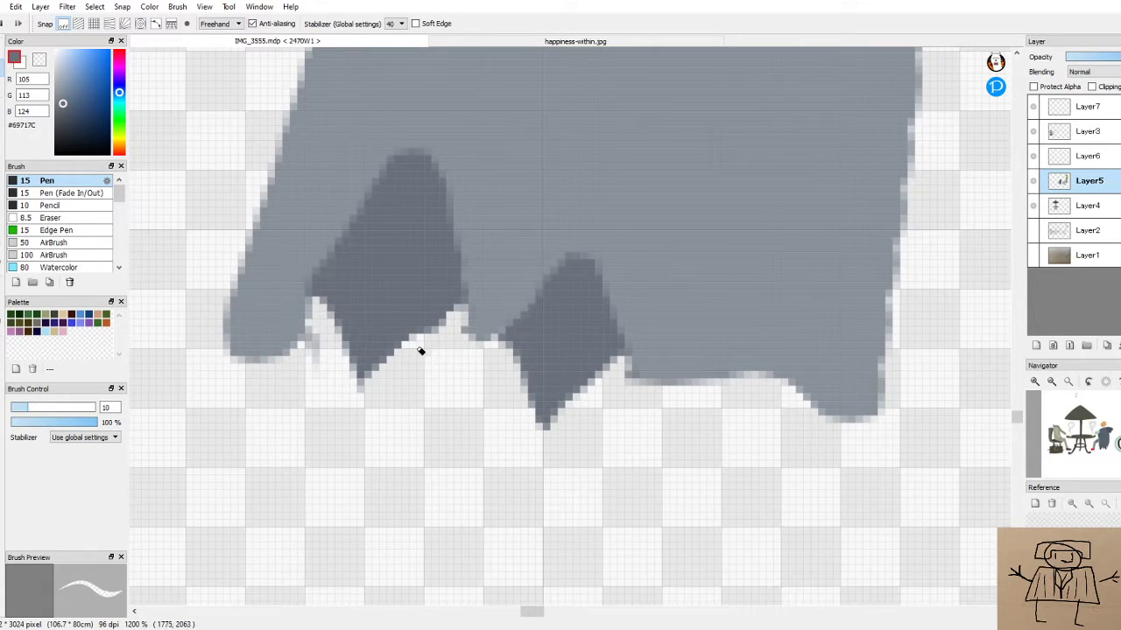
# Try repainting the sides and tip of the left dark hem patch with the Pen in #69717C
pyautogui.press('b')
pyautogui.moveTo(285, 306)
pyautogui.mouseDown()
pyautogui.moveTo(350, 299)
pyautogui.moveTo(308, 301)
pyautogui.moveTo(332, 321)
pyautogui.moveTo(316, 326)
pyautogui.moveTo(360, 362)
pyautogui.moveTo(392, 334)
pyautogui.moveTo(463, 314)
pyautogui.moveTo(366, 368)
pyautogui.moveTo(383, 364)
pyautogui.moveTo(361, 386)
pyautogui.moveTo(404, 360)
pyautogui.moveTo(365, 383)
pyautogui.moveTo(336, 336)
pyautogui.moveTo(361, 365)
pyautogui.mouseUp()
pyautogui.hotkey('ctrl', 'z')
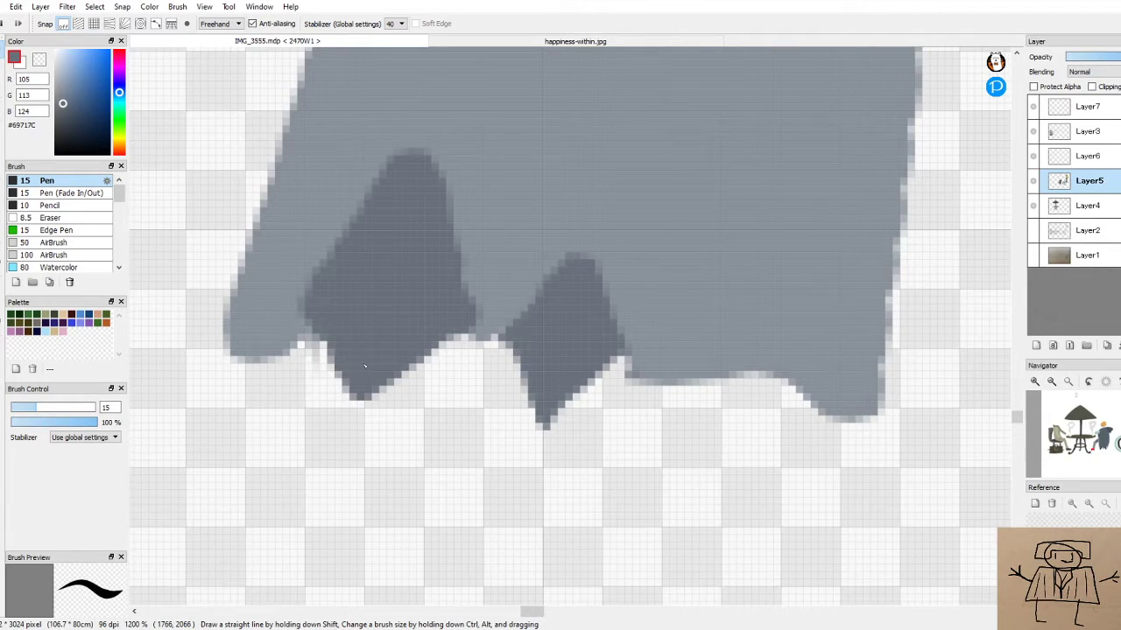
# Try extending the light hem points between and beside the dark patches with the trouser colour #89919A
pyautogui.keyDown('alt'); pyautogui.click(500, 222); pyautogui.keyUp('alt')
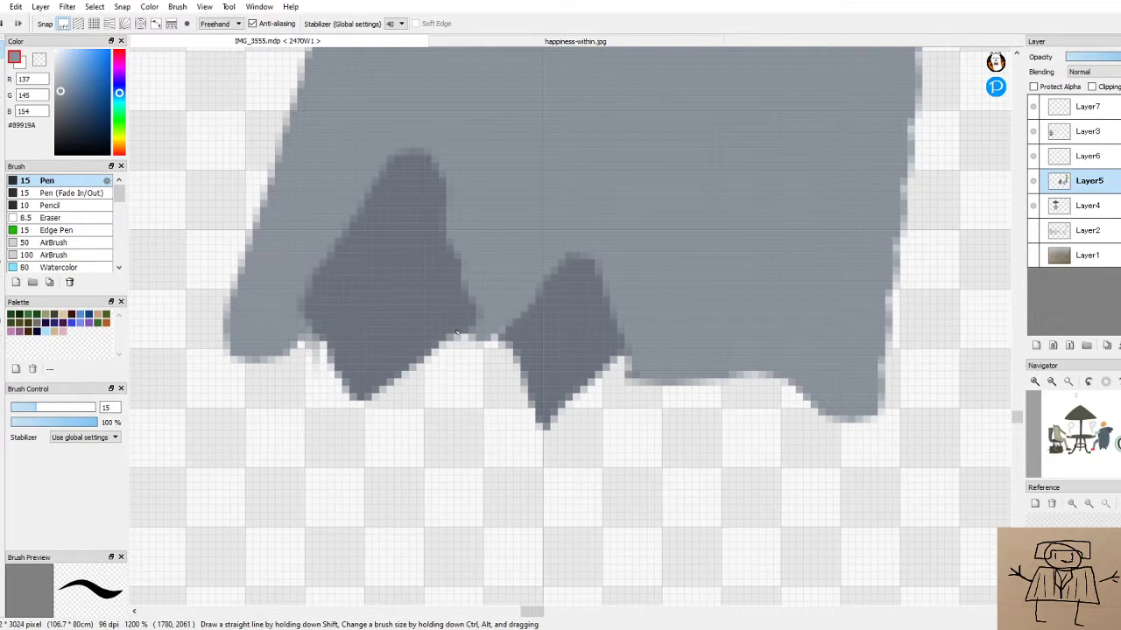
pyautogui.moveTo(478, 295)
pyautogui.mouseDown()
pyautogui.moveTo(487, 357)
pyautogui.moveTo(524, 319)
pyautogui.mouseUp()
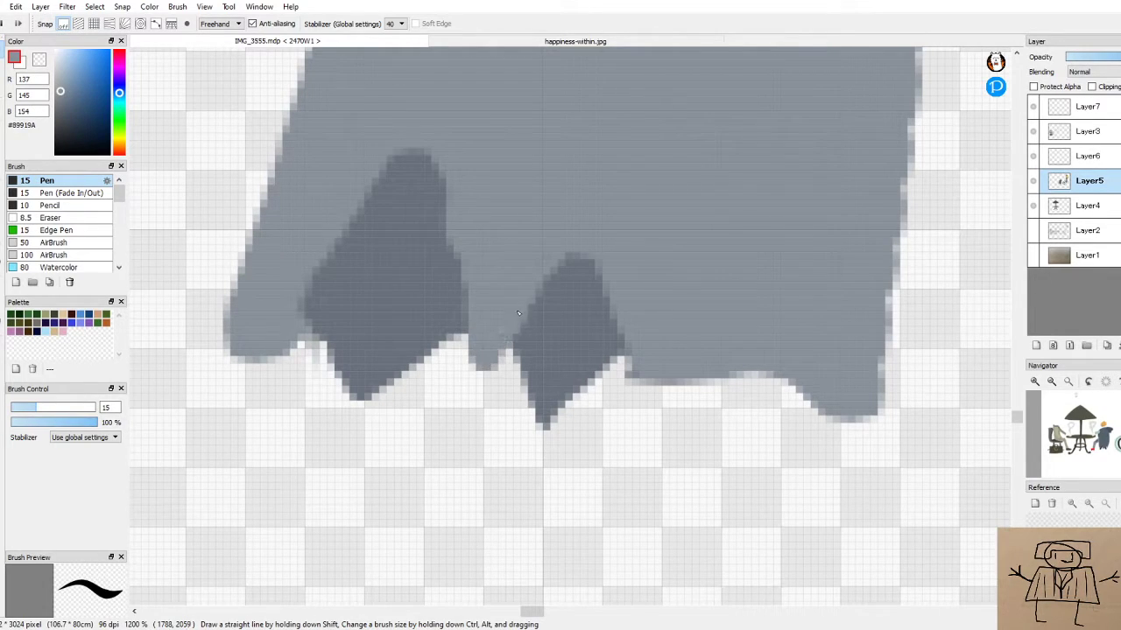
pyautogui.moveTo(638, 346); pyautogui.dragTo(611, 385)
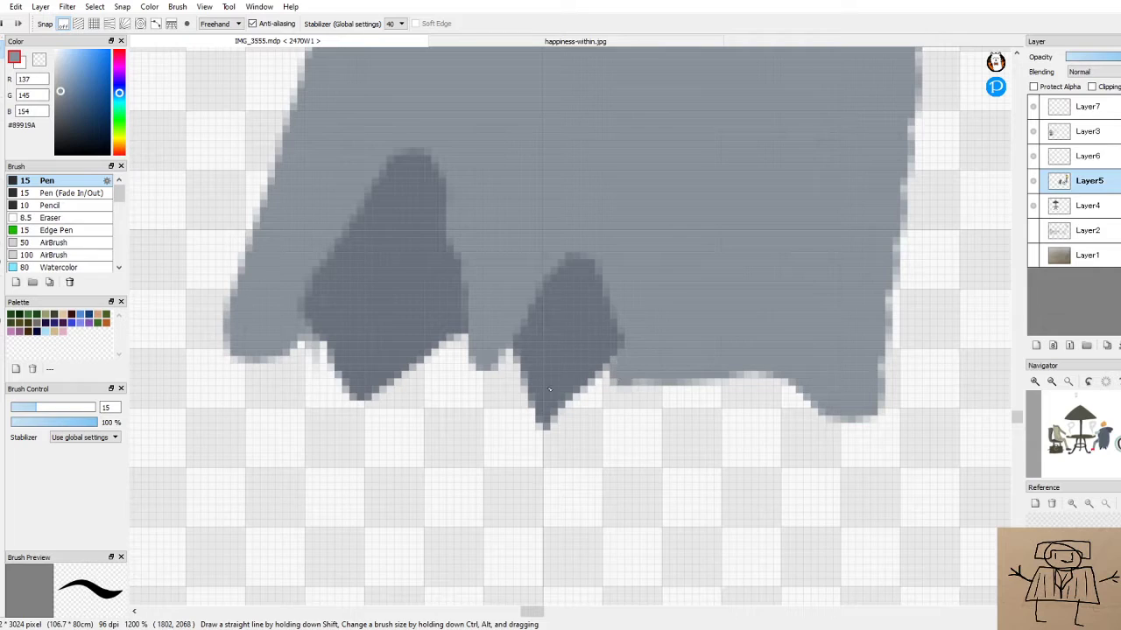
pyautogui.moveTo(289, 325)
pyautogui.mouseDown()
pyautogui.moveTo(278, 354)
pyautogui.moveTo(245, 382)
pyautogui.moveTo(232, 338)
pyautogui.mouseUp()
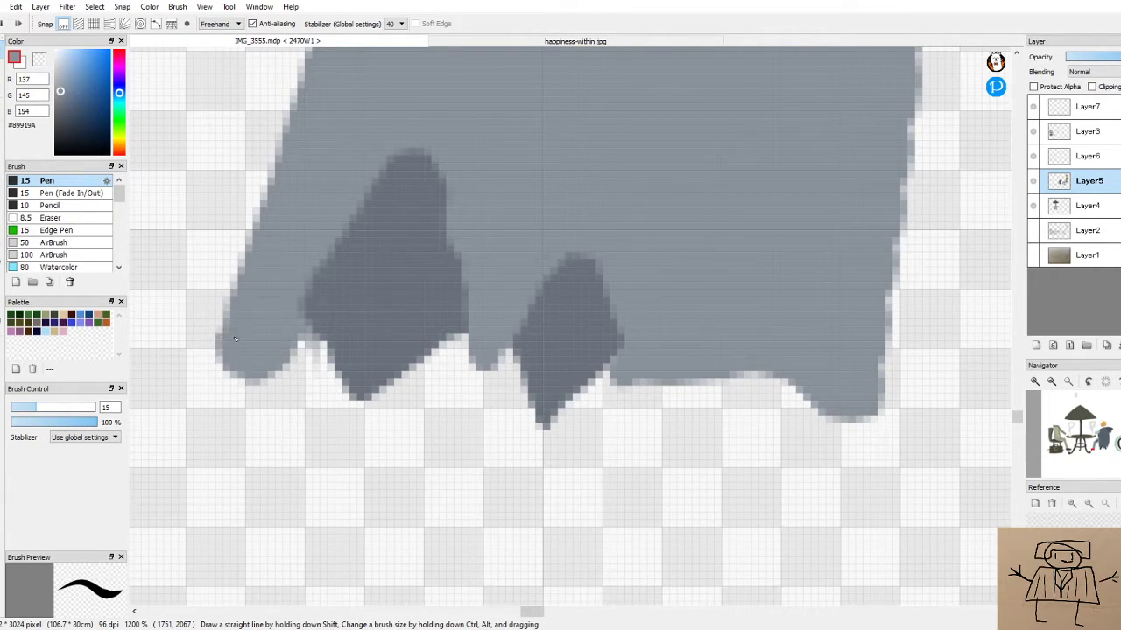
pyautogui.moveTo(245, 368)
pyautogui.mouseDown()
pyautogui.moveTo(252, 390)
pyautogui.moveTo(300, 333)
pyautogui.moveTo(308, 341)
pyautogui.moveTo(306, 326)
pyautogui.moveTo(317, 348)
pyautogui.mouseUp()
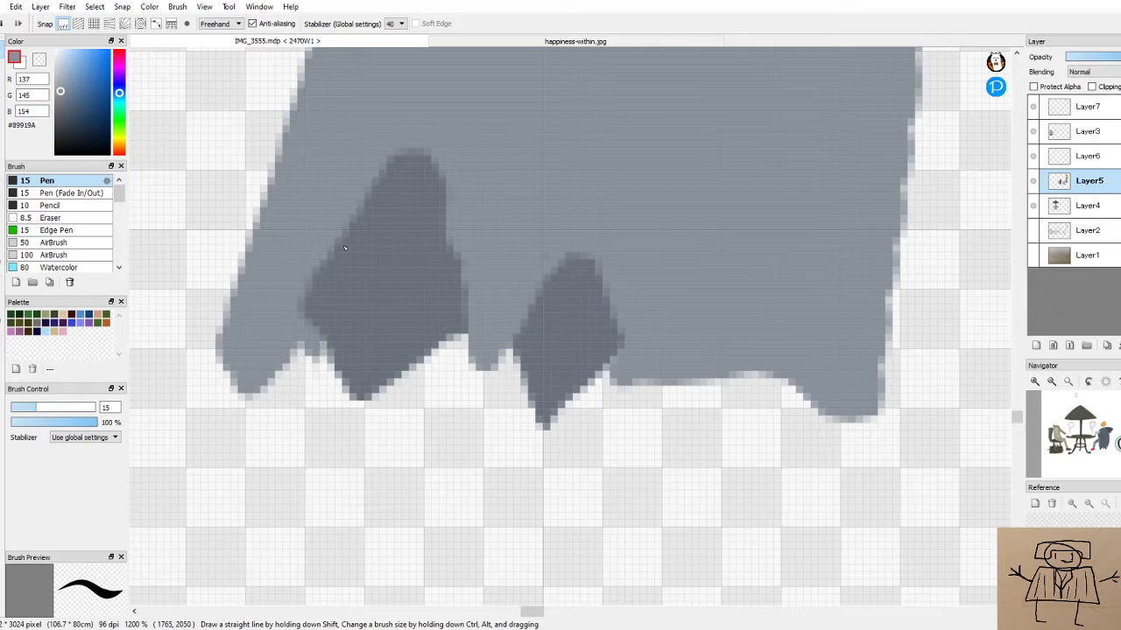
# Undo the recent reshaping of the trouser hem's light points and dark patches
pyautogui.scroll(-10, 344, 248)
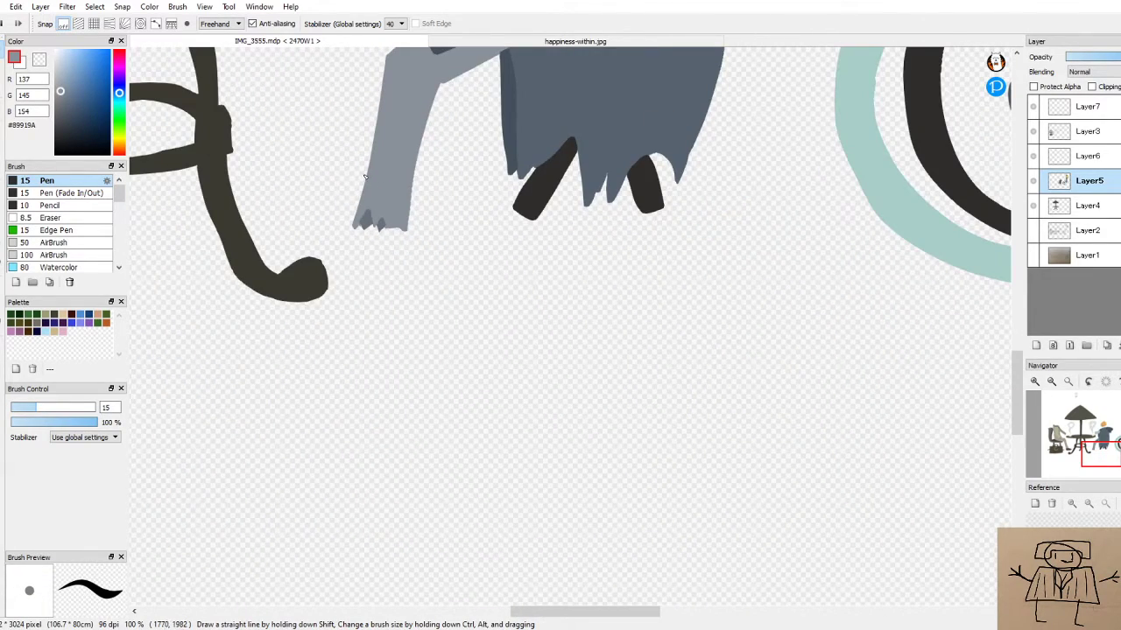
pyautogui.scroll(5, 359, 188)
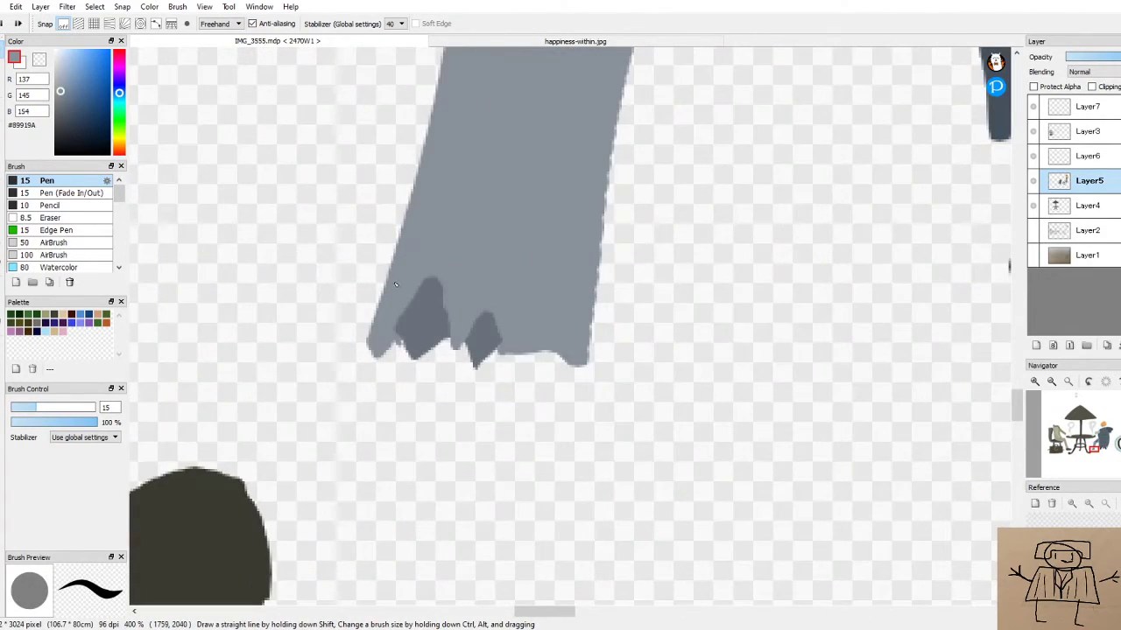
pyautogui.scroll(2, 394, 285)
pyautogui.scroll(-2, 396, 325)
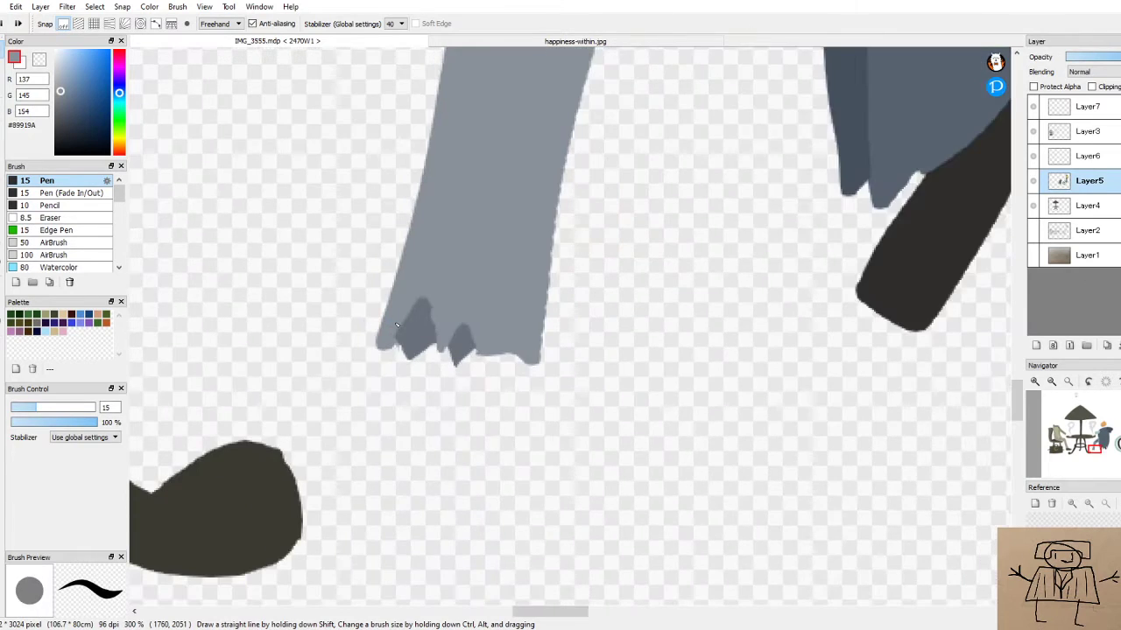
pyautogui.scroll(-1, 396, 325)
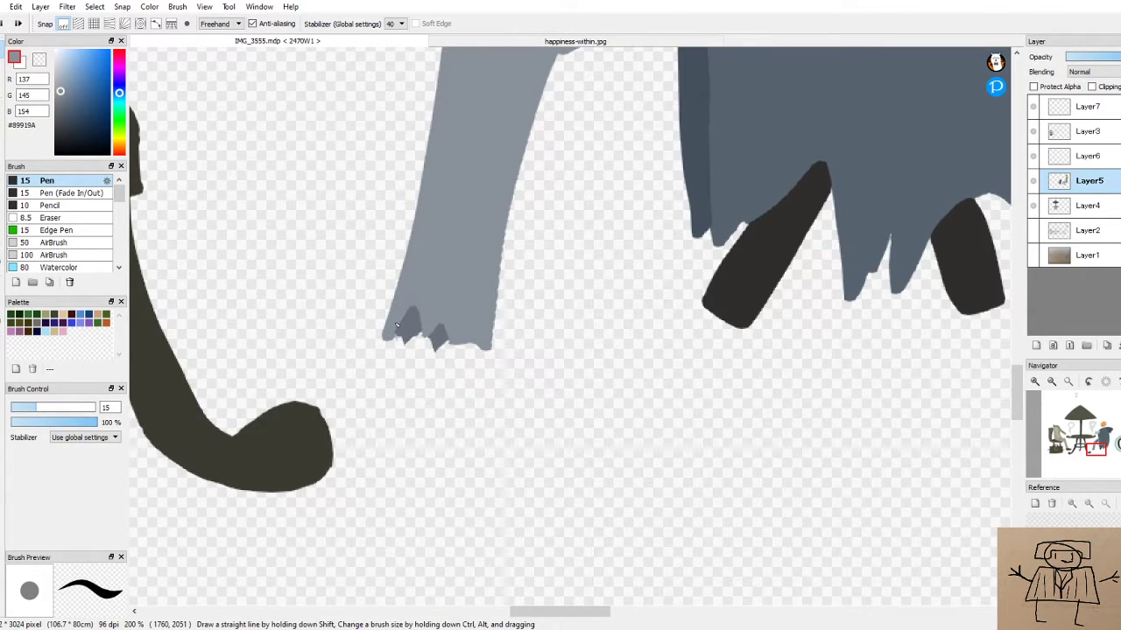
pyautogui.moveTo(396, 326)
pyautogui.mouseDown()
pyautogui.moveTo(409, 343)
pyautogui.moveTo(396, 326)
pyautogui.moveTo(445, 350)
pyautogui.mouseUp()
pyautogui.scroll(-1, 396, 325)
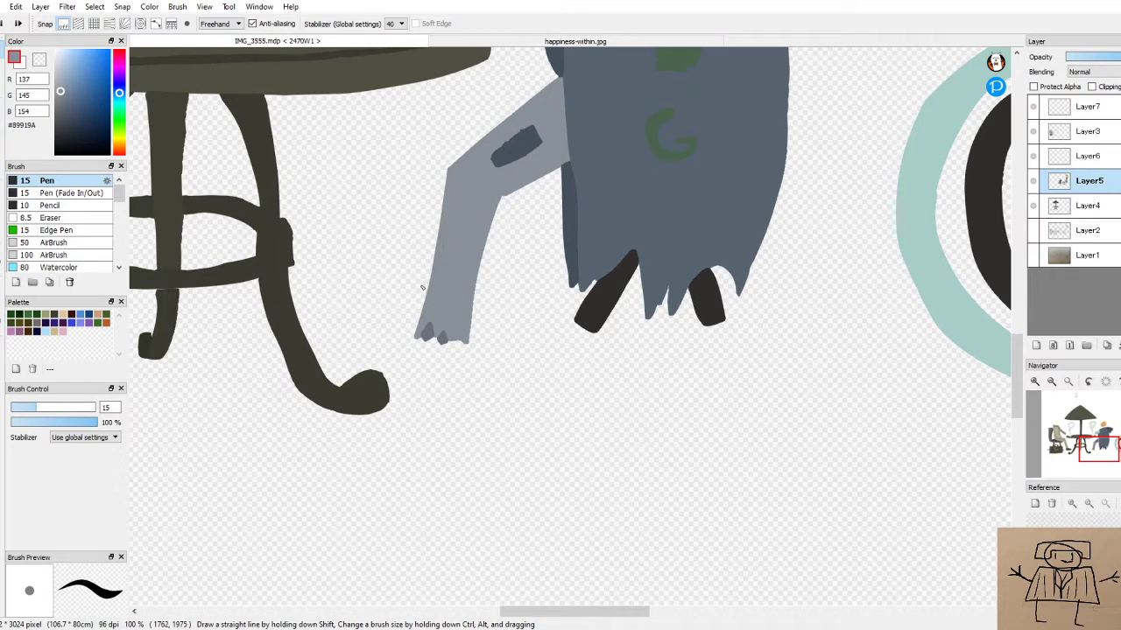
# Taper the upper ends of both dark hem patches into sharp points by painting around them with #89919A
pyautogui.scroll(3, 433, 302)
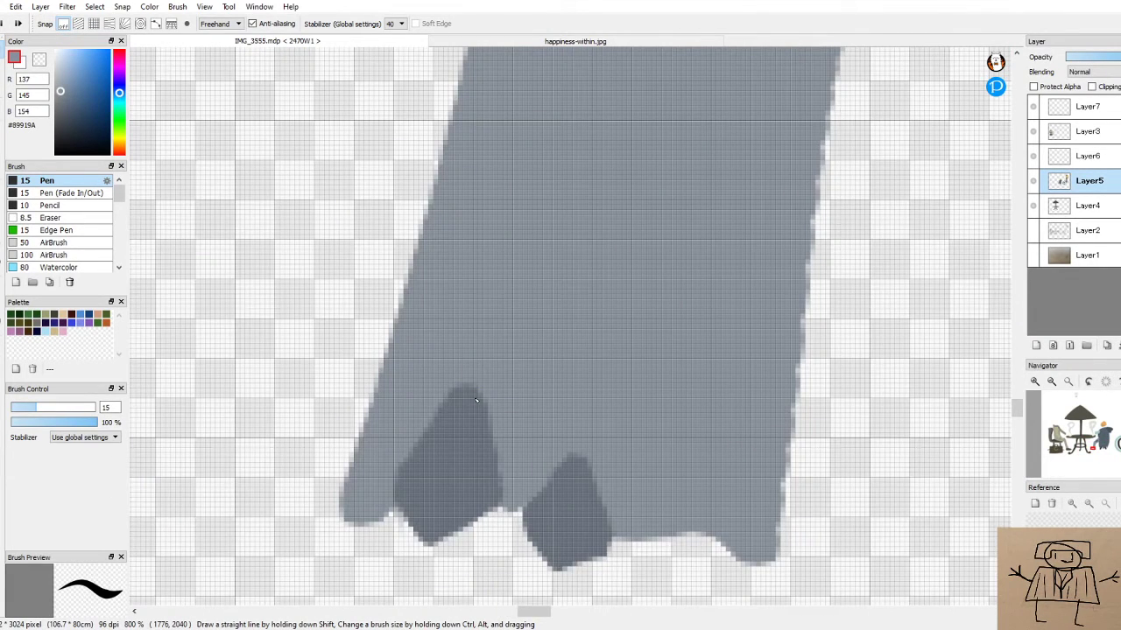
pyautogui.moveTo(400, 464)
pyautogui.mouseDown()
pyautogui.moveTo(468, 377)
pyautogui.moveTo(486, 409)
pyautogui.mouseUp()
pyautogui.moveTo(542, 491)
pyautogui.mouseDown()
pyautogui.moveTo(579, 451)
pyautogui.moveTo(599, 497)
pyautogui.mouseUp()
pyautogui.moveTo(395, 485); pyautogui.dragTo(467, 392)
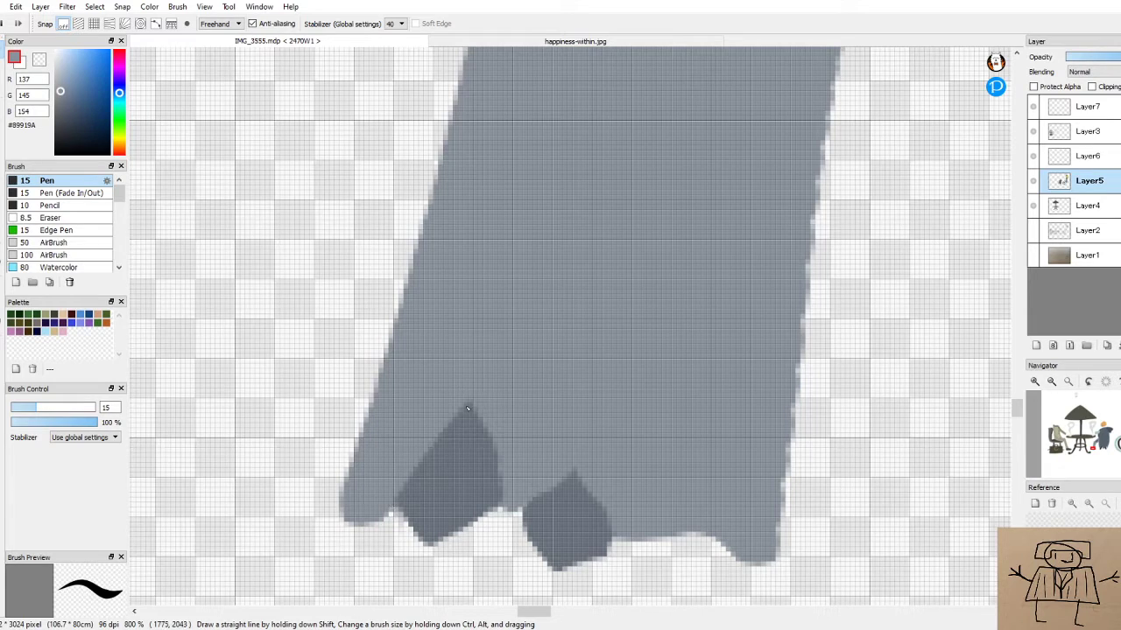
pyautogui.moveTo(521, 515); pyautogui.dragTo(580, 469)
pyautogui.hotkey('ctrl', 'z')
pyautogui.scroll(-10, 625, 417)
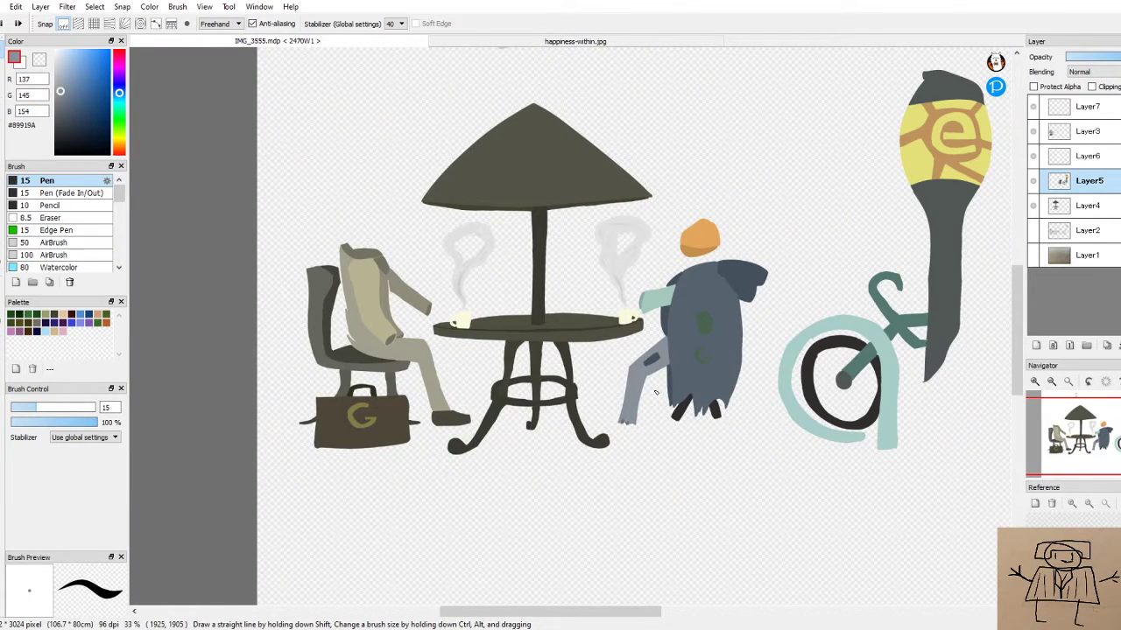
pyautogui.scroll(5, 656, 393)
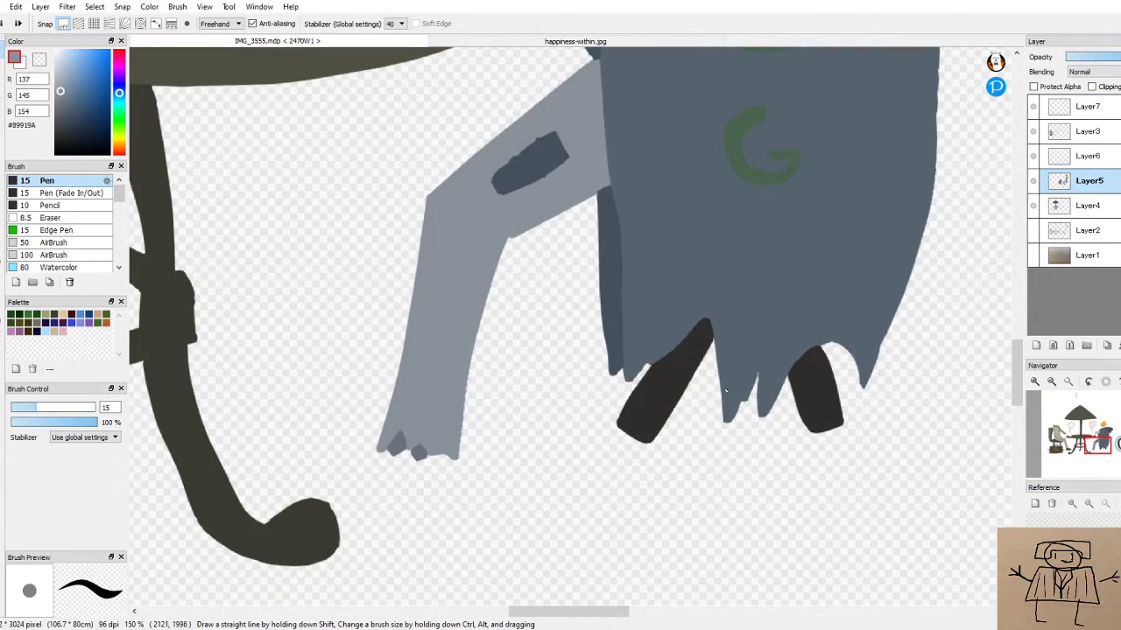
# Fill the notch at the upper tip of the cloak's dark shoulder shading with #44505D so it meets the shoulder outline
pyautogui.scroll(-3, 723, 392)
pyautogui.scroll(6, 632, 339)
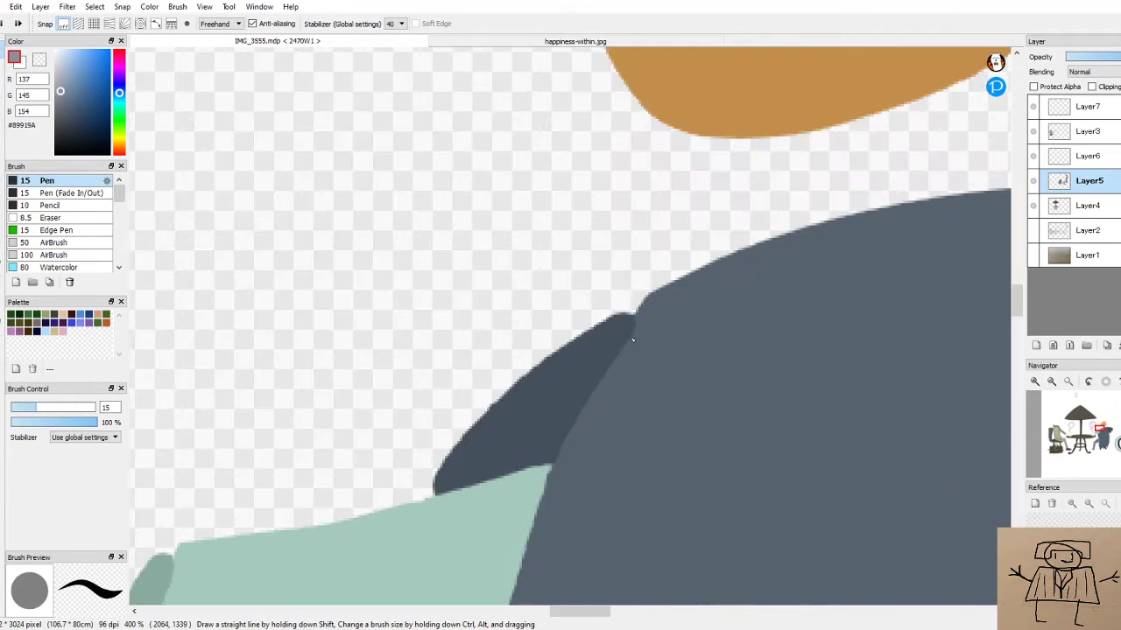
pyautogui.keyDown('alt'); pyautogui.click(615, 345); pyautogui.keyUp('alt')
pyautogui.moveTo(624, 317)
pyautogui.mouseDown()
pyautogui.moveTo(632, 307)
pyautogui.moveTo(622, 317)
pyautogui.moveTo(635, 315)
pyautogui.mouseUp()
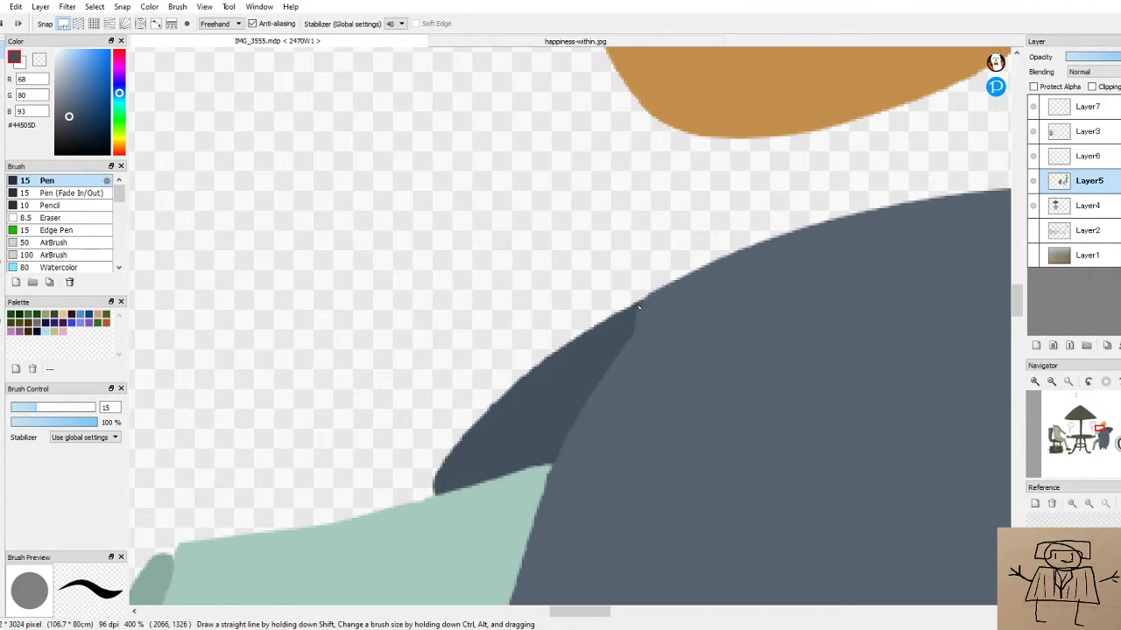
pyautogui.scroll(4, 648, 302)
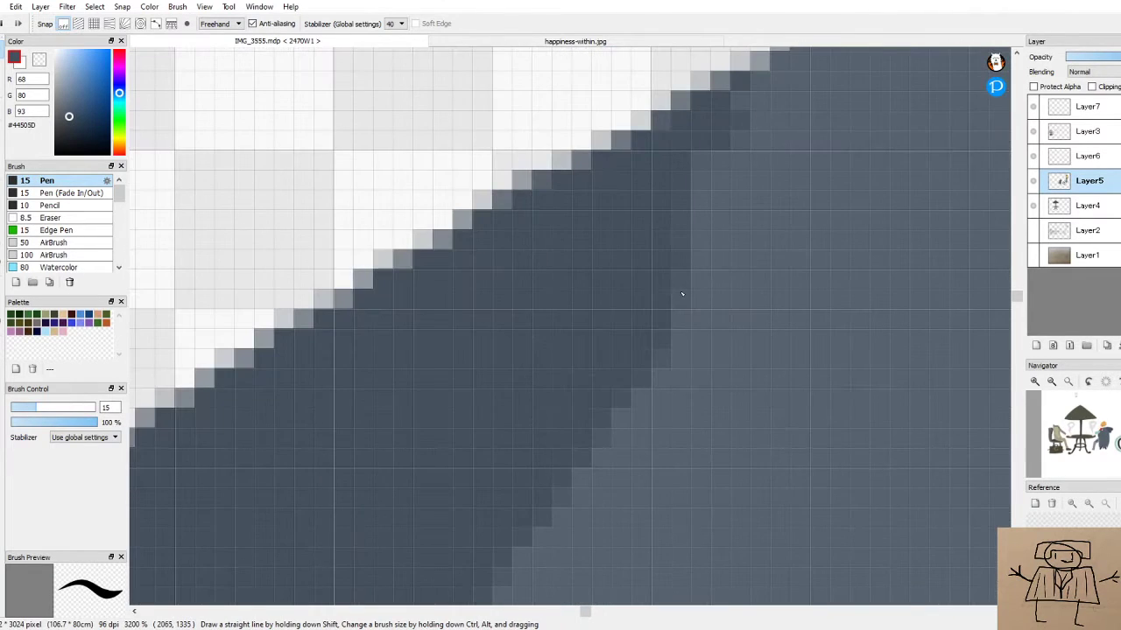
pyautogui.moveTo(721, 125); pyautogui.dragTo(696, 208)
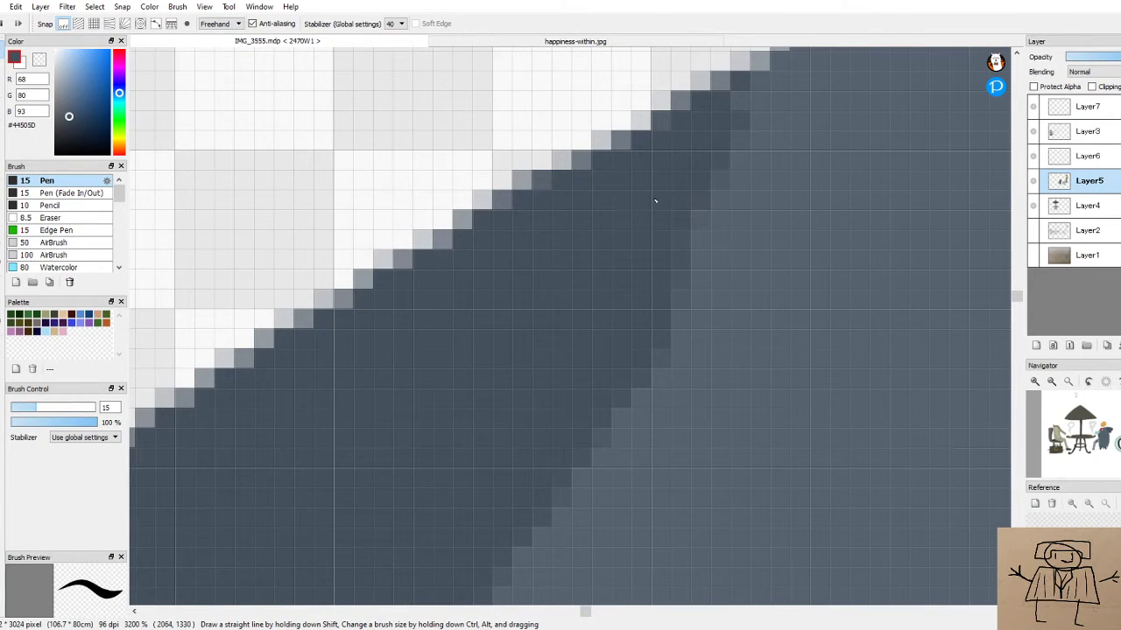
pyautogui.scroll(-4, 792, 140)
pyautogui.scroll(-4, 799, 147)
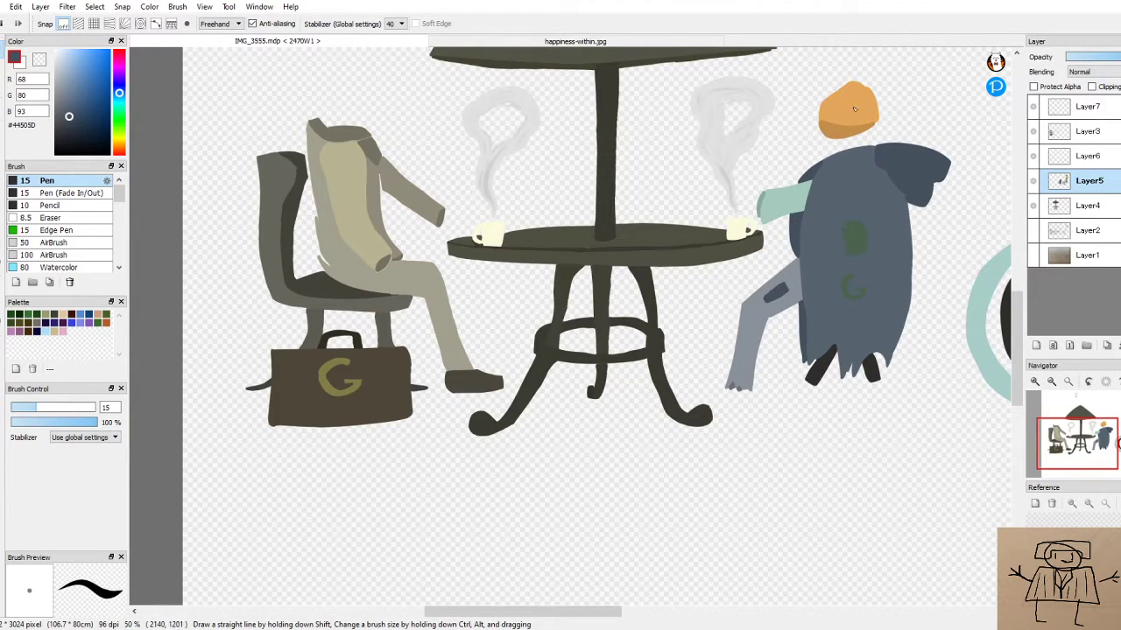
# Extend the orange hat's darker lower band to its right outline with #C48E4C, filling the corner gap
pyautogui.scroll(3, 861, 106)
pyautogui.keyDown('alt'); pyautogui.click(906, 288); pyautogui.keyUp('alt')
pyautogui.scroll(3, 906, 288)
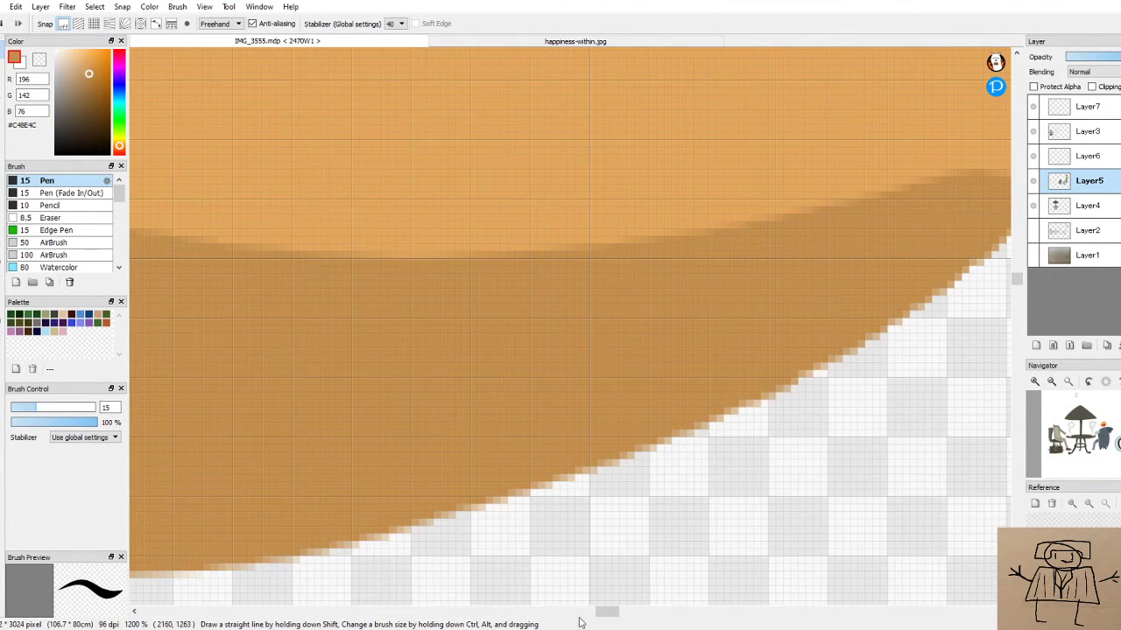
pyautogui.moveTo(604, 611); pyautogui.dragTo(613, 616)
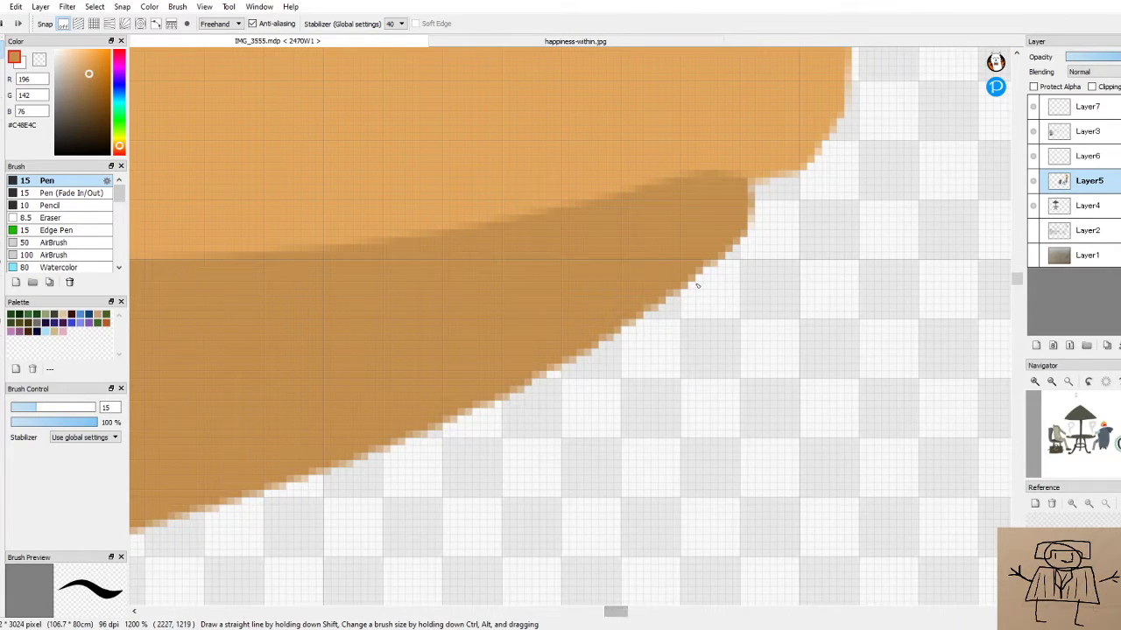
pyautogui.moveTo(754, 206)
pyautogui.mouseDown()
pyautogui.moveTo(744, 225)
pyautogui.moveTo(797, 175)
pyautogui.moveTo(728, 199)
pyautogui.moveTo(748, 185)
pyautogui.mouseUp()
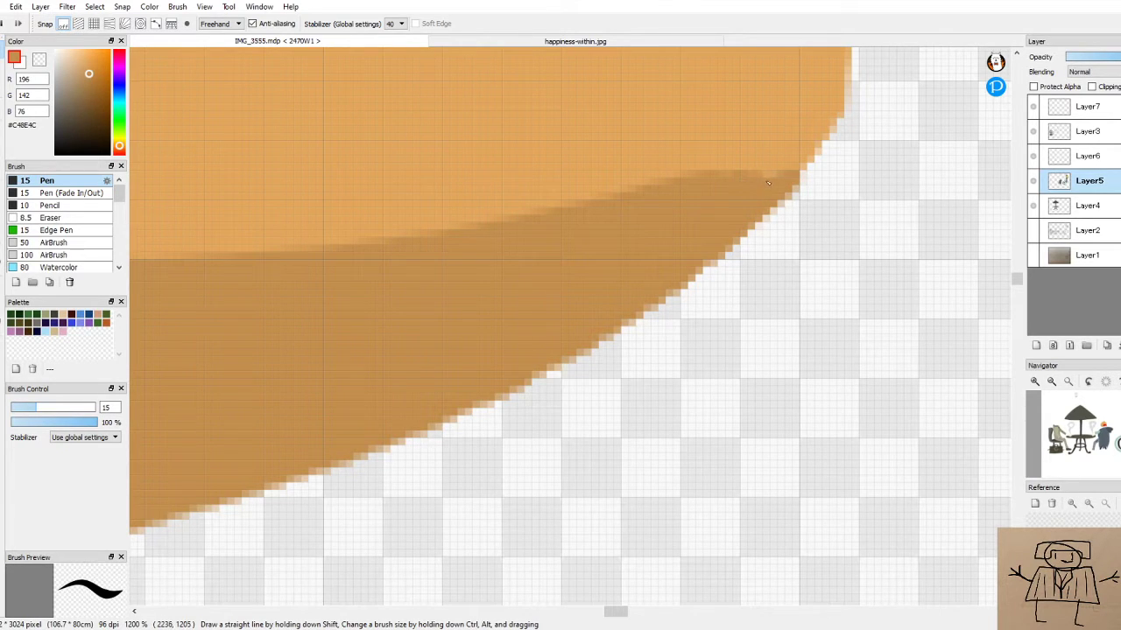
pyautogui.scroll(-5, 797, 153)
# Paint over the stray light streak inside the orange hat with #E3A75C
pyautogui.scroll(6, 312, 145)
pyautogui.keyDown('alt'); pyautogui.click(455, 208); pyautogui.keyUp('alt')
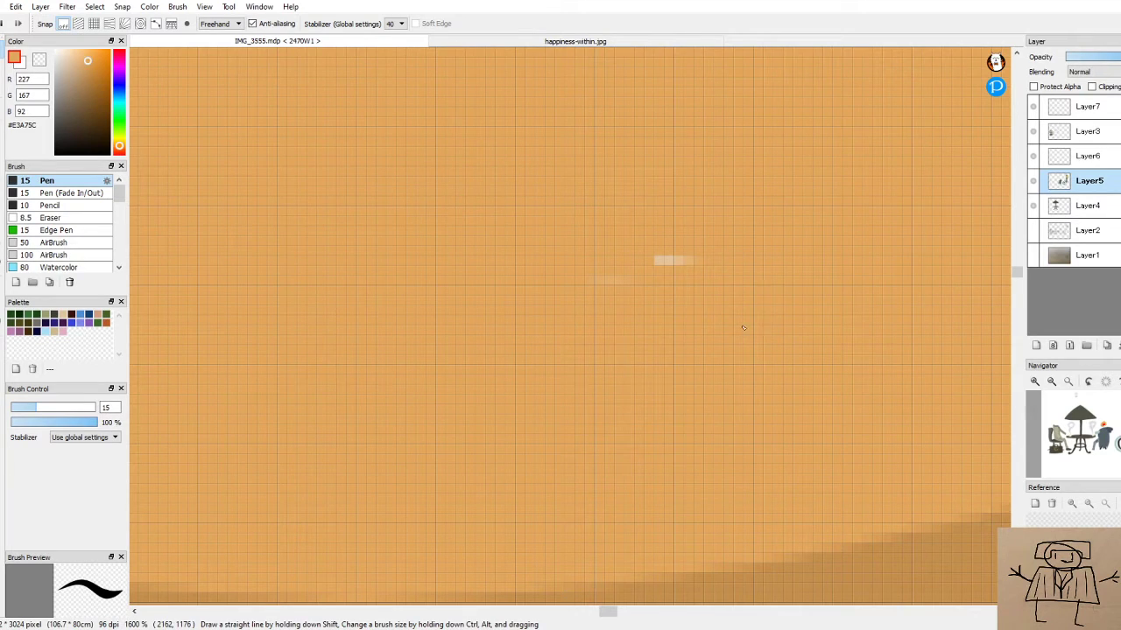
pyautogui.moveTo(662, 261)
pyautogui.mouseDown()
pyautogui.moveTo(692, 260)
pyautogui.moveTo(655, 261)
pyautogui.mouseUp()
pyautogui.scroll(-5, 785, 167)
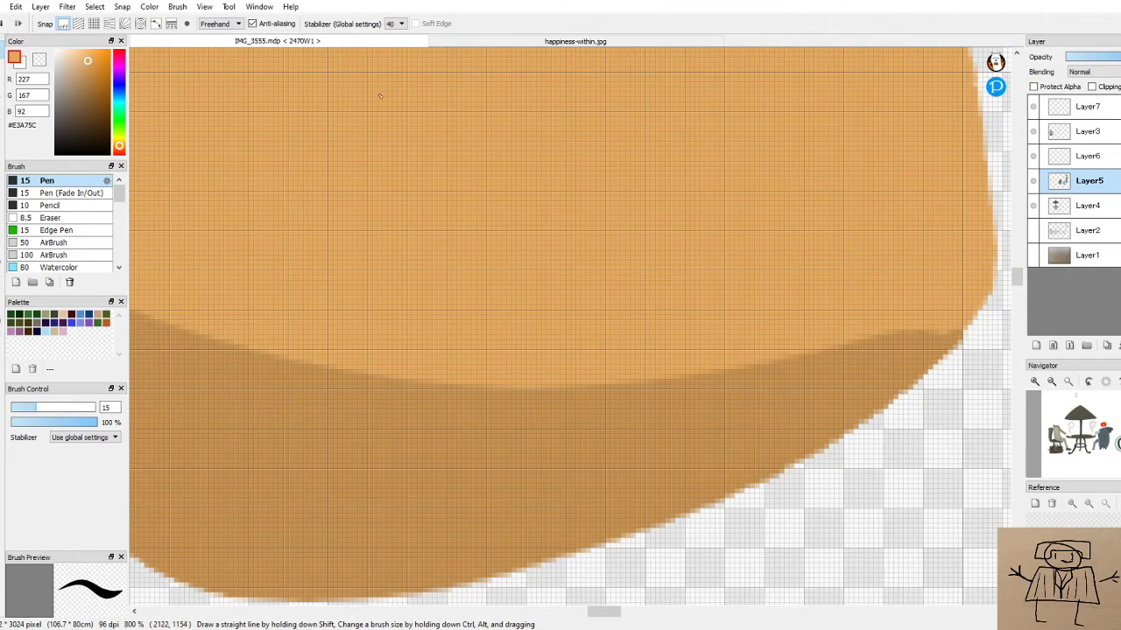
pyautogui.scroll(-5, 385, 115)
pyautogui.hotkey('ctrl', 'Tab')
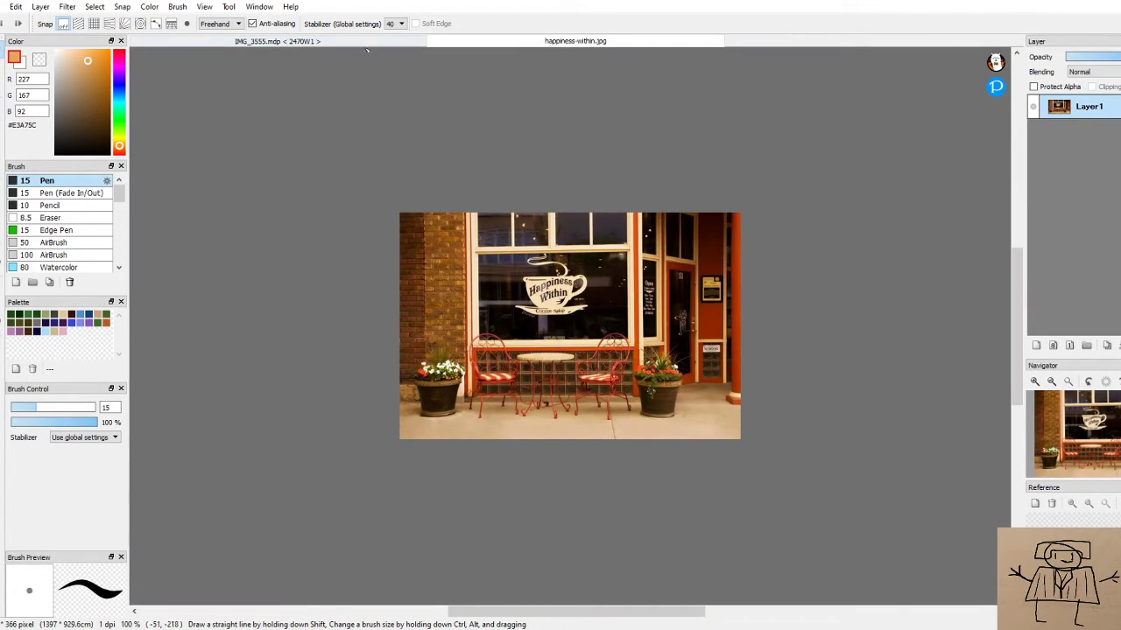
pyautogui.hotkey('ctrl', 'Tab')
pyautogui.scroll(5, 393, 86)
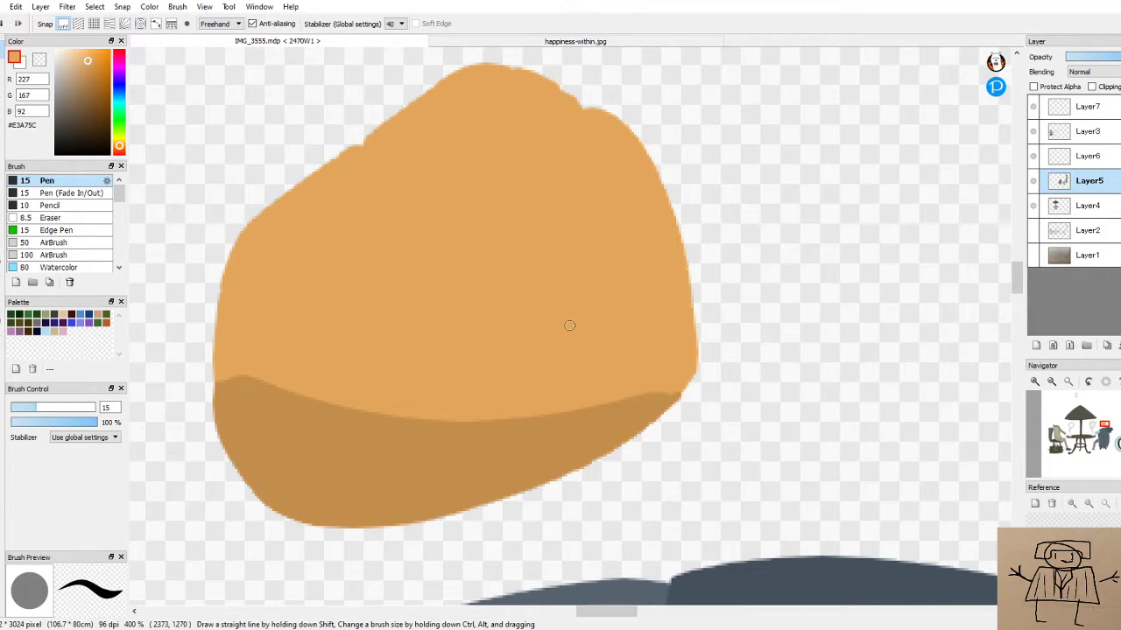
pyautogui.scroll(-6, 694, 534)
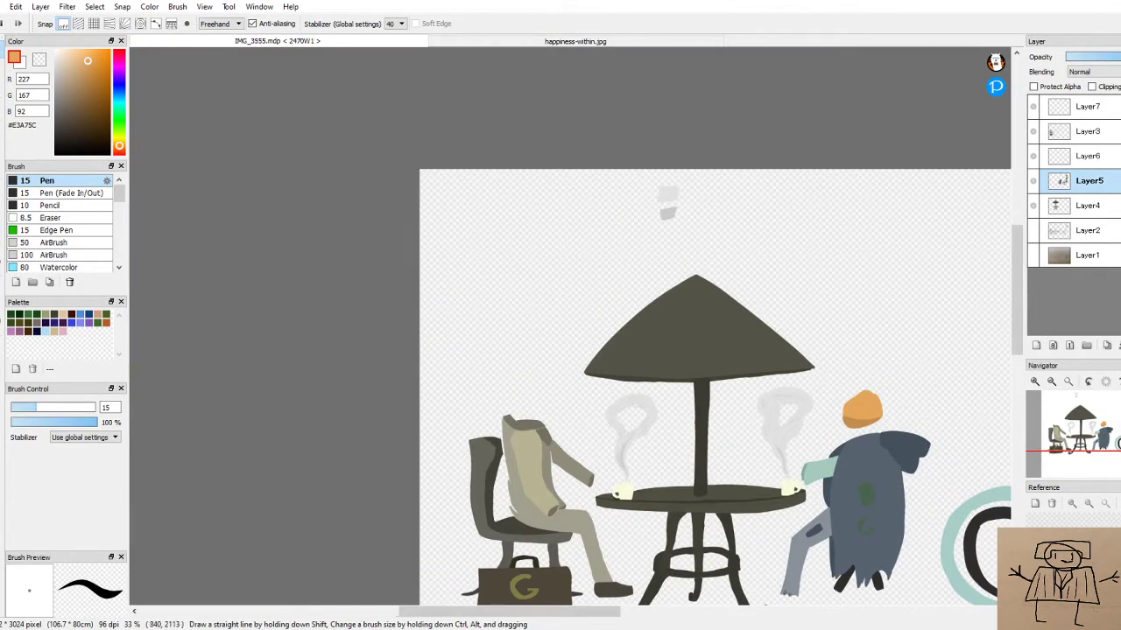
# Fill the gaps and straighten the tall dark grey shape's edge beside the lower green bicycle bar with #505755
pyautogui.moveTo(564, 610); pyautogui.dragTo(670, 610)
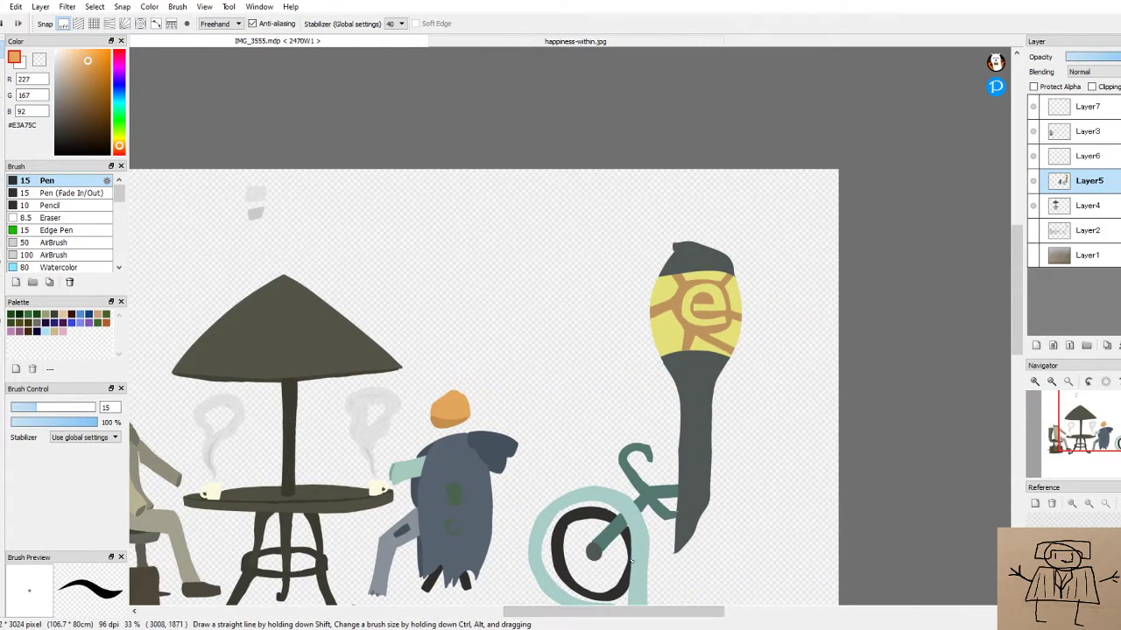
pyautogui.scroll(9, 686, 519)
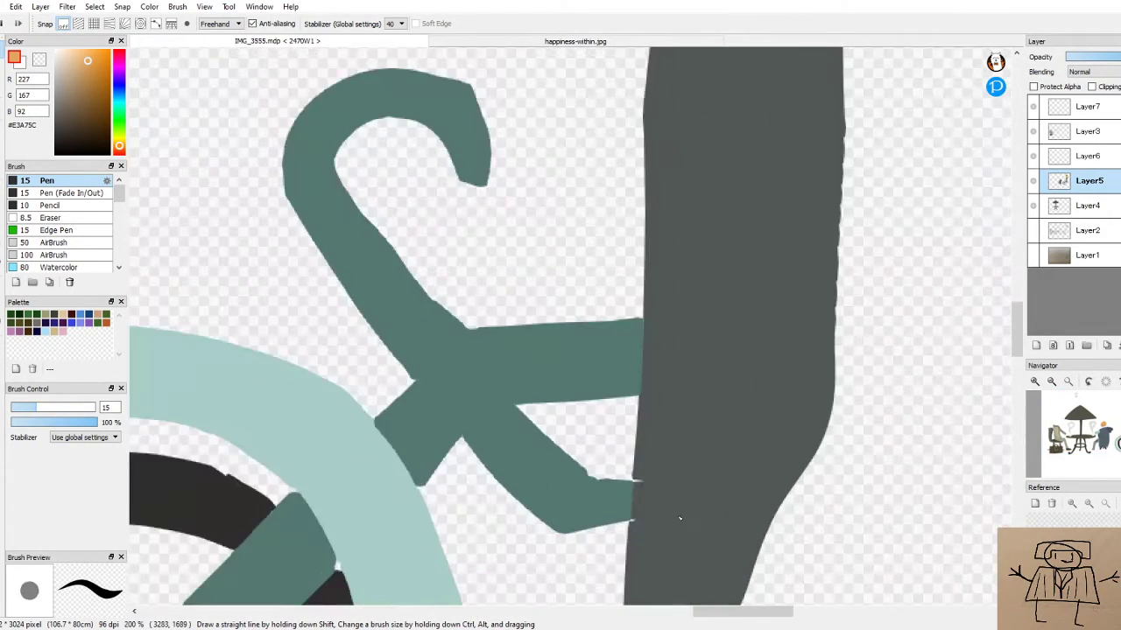
pyautogui.keyDown('alt'); pyautogui.click(610, 469); pyautogui.keyUp('alt')
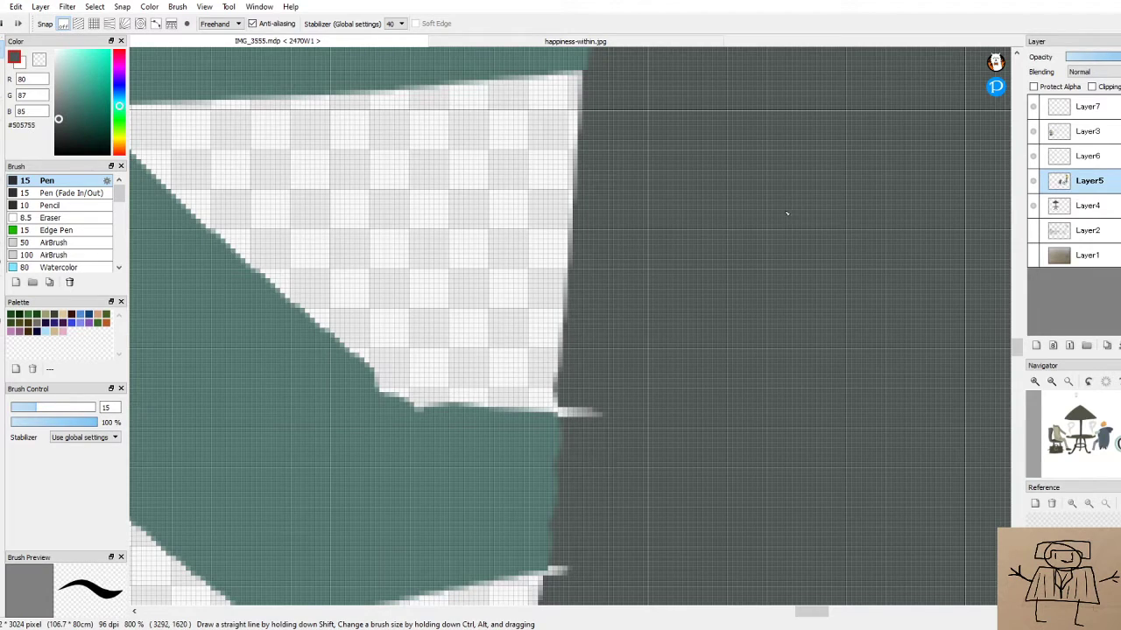
pyautogui.moveTo(577, 409)
pyautogui.mouseDown()
pyautogui.moveTo(574, 437)
pyautogui.moveTo(570, 397)
pyautogui.mouseUp()
pyautogui.moveTo(578, 567)
pyautogui.mouseDown()
pyautogui.moveTo(560, 598)
pyautogui.moveTo(575, 481)
pyautogui.mouseUp()
pyautogui.moveTo(573, 404)
pyautogui.mouseDown()
pyautogui.moveTo(560, 428)
pyautogui.moveTo(568, 495)
pyautogui.mouseUp()
pyautogui.moveTo(597, 428); pyautogui.dragTo(601, 404)
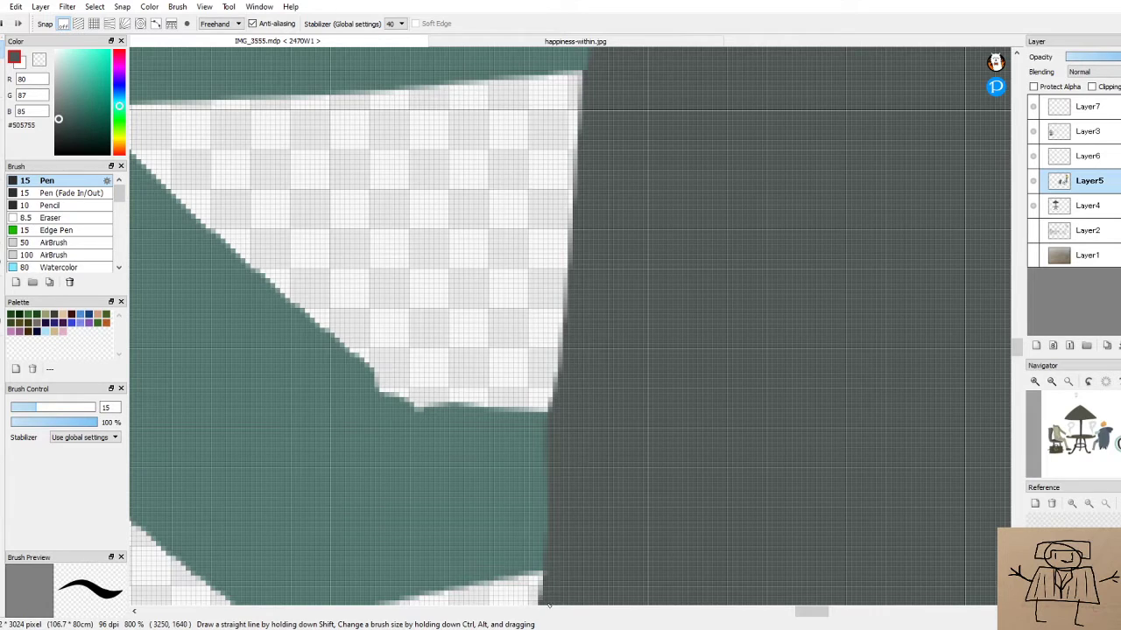
pyautogui.scroll(-8, 569, 546)
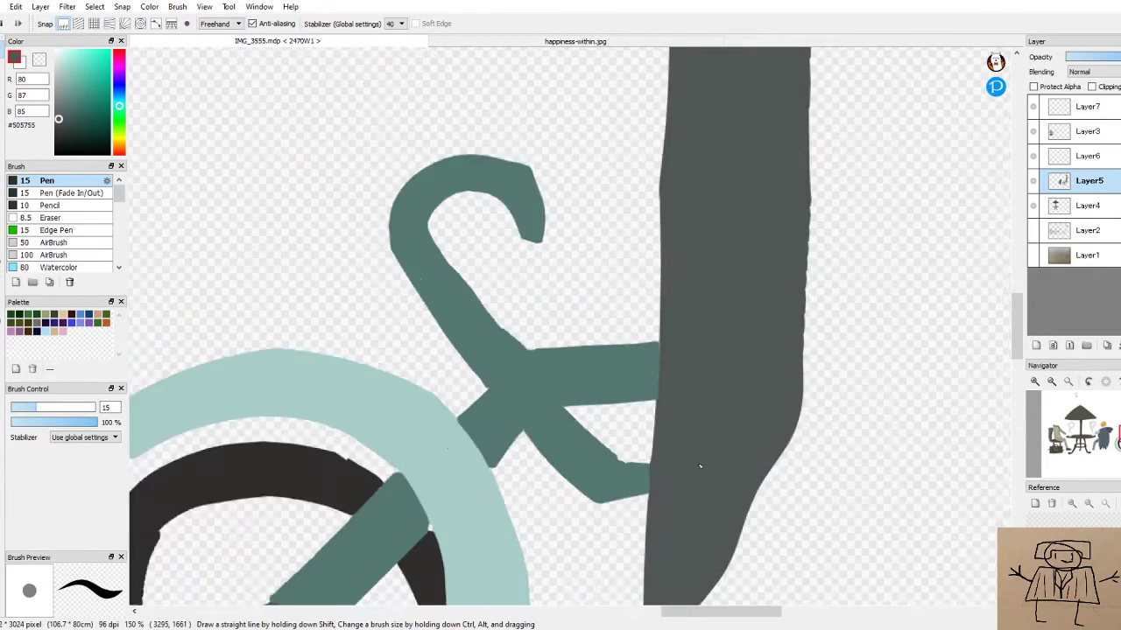
# Extend both corners of the green bicycle bar to meet the outer edge of the light teal wheel arc with #547870
pyautogui.scroll(4, 718, 470)
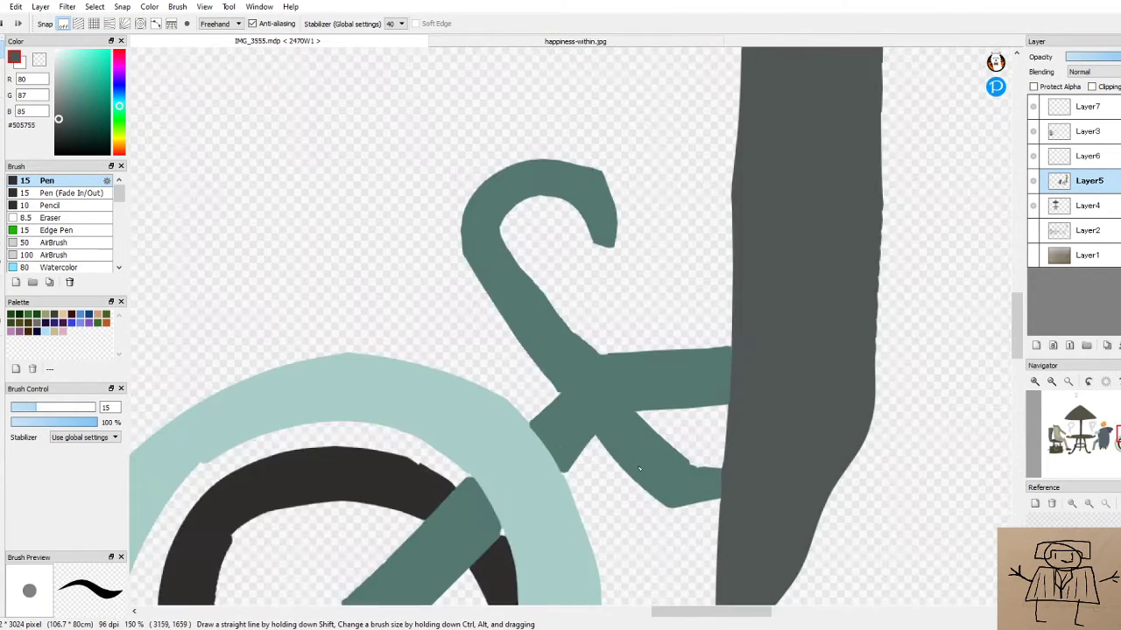
pyautogui.keyDown('alt'); pyautogui.click(575, 450); pyautogui.keyUp('alt')
pyautogui.scroll(2, 569, 464)
pyautogui.scroll(1, 567, 466)
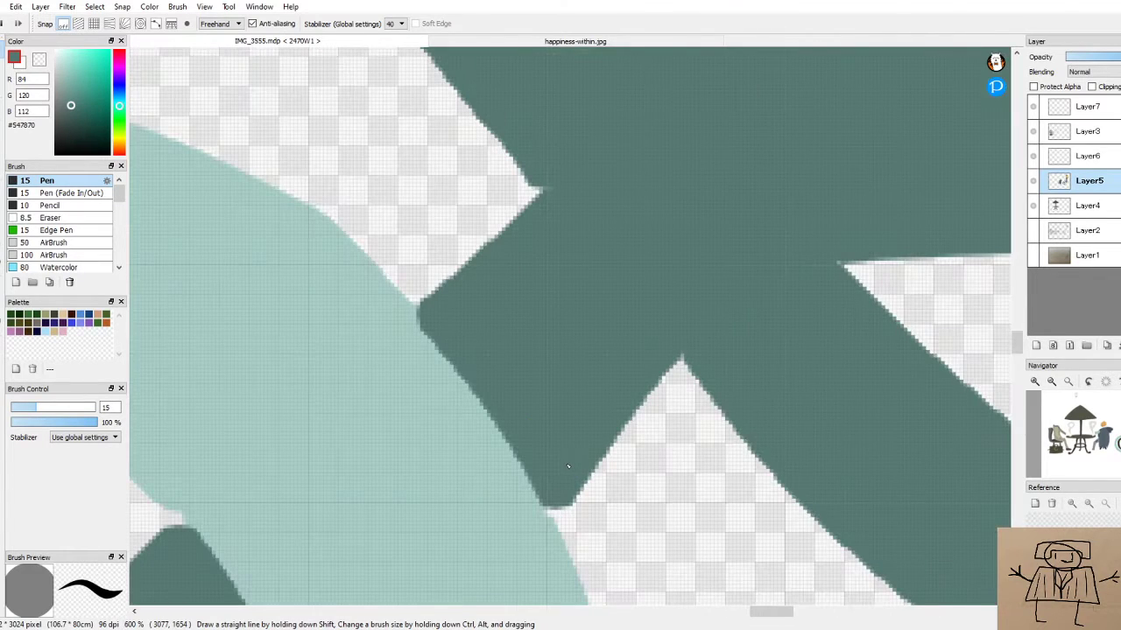
pyautogui.moveTo(547, 497)
pyautogui.mouseDown()
pyautogui.moveTo(557, 520)
pyautogui.moveTo(574, 495)
pyautogui.mouseUp()
pyautogui.moveTo(418, 305)
pyautogui.mouseDown()
pyautogui.moveTo(420, 323)
pyautogui.moveTo(431, 307)
pyautogui.mouseUp()
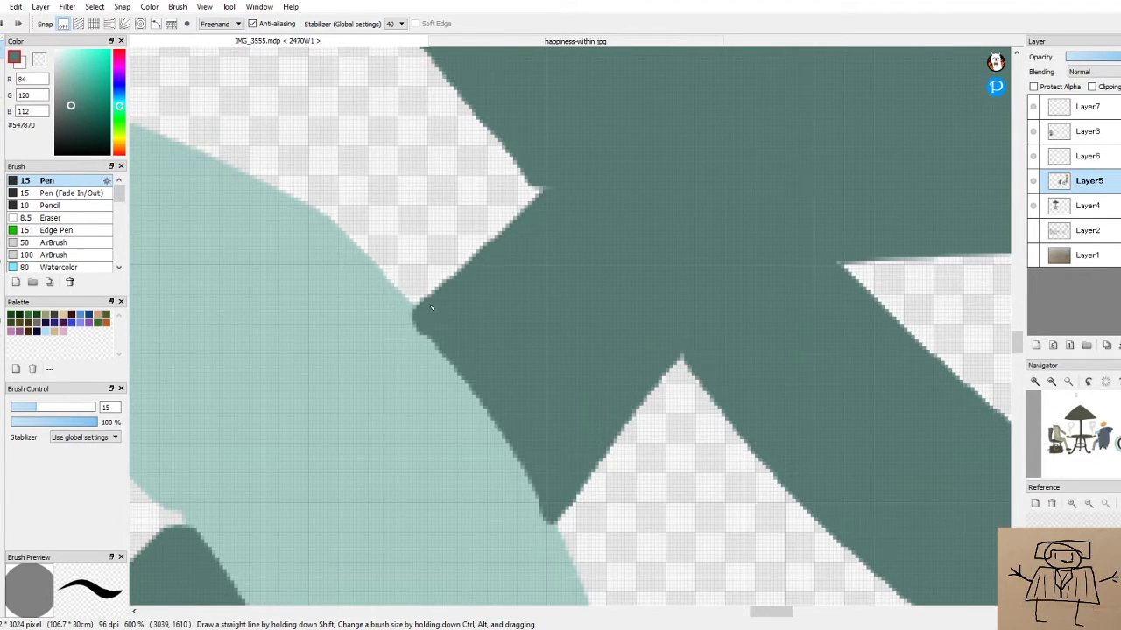
pyautogui.scroll(-5, 503, 299)
# Trim the green overlap at both bar corners by repainting the wheel arc's outer edge with #A7CDC6
pyautogui.scroll(5, 503, 302)
pyautogui.keyDown('alt'); pyautogui.click(500, 309); pyautogui.keyUp('alt')
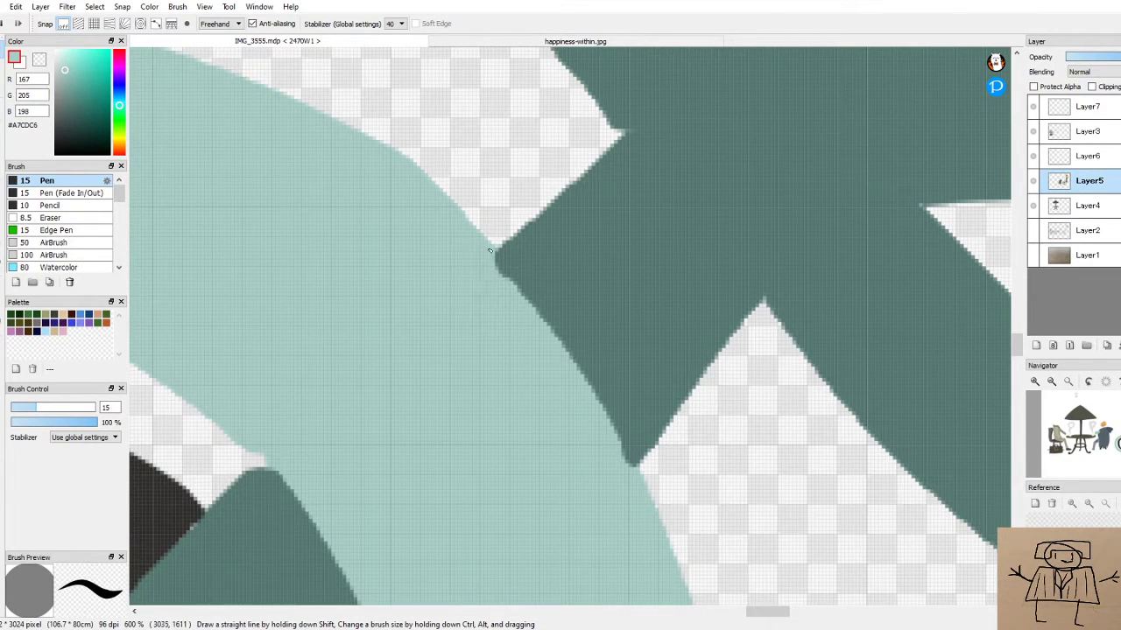
pyautogui.moveTo(492, 266); pyautogui.dragTo(514, 285)
pyautogui.moveTo(620, 447); pyautogui.dragTo(632, 466)
pyautogui.scroll(-4, 637, 465)
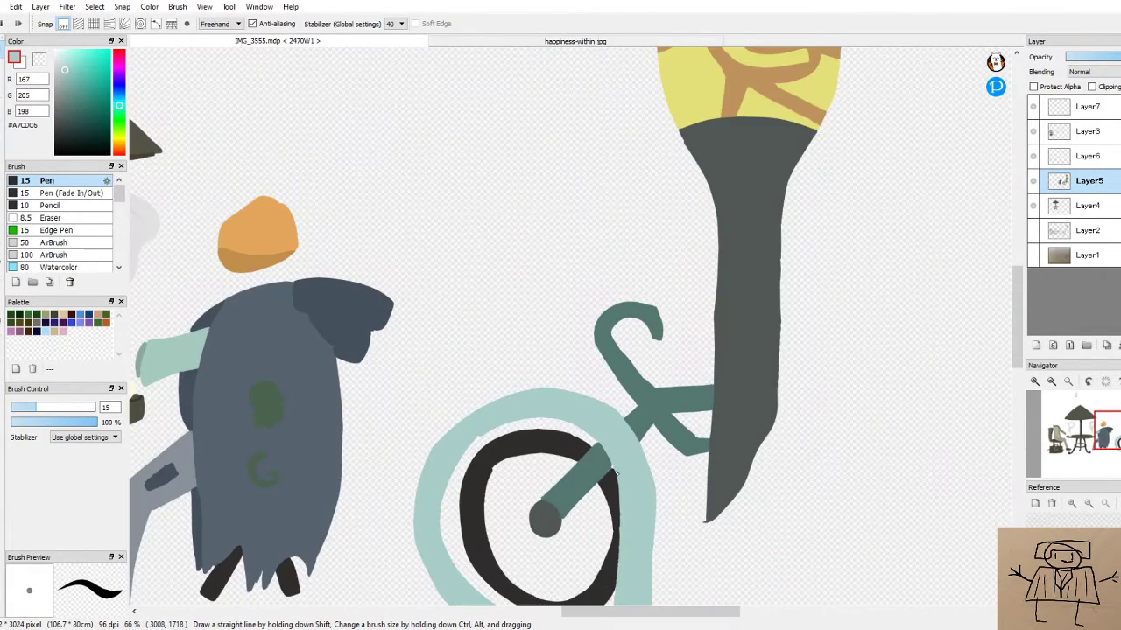
# Smooth the upper edge and inner bend of the lower green bar beside the dark grey shape with #547870
pyautogui.scroll(3, 705, 458)
pyautogui.keyDown('alt'); pyautogui.click(686, 341); pyautogui.keyUp('alt')
pyautogui.scroll(2, 686, 342)
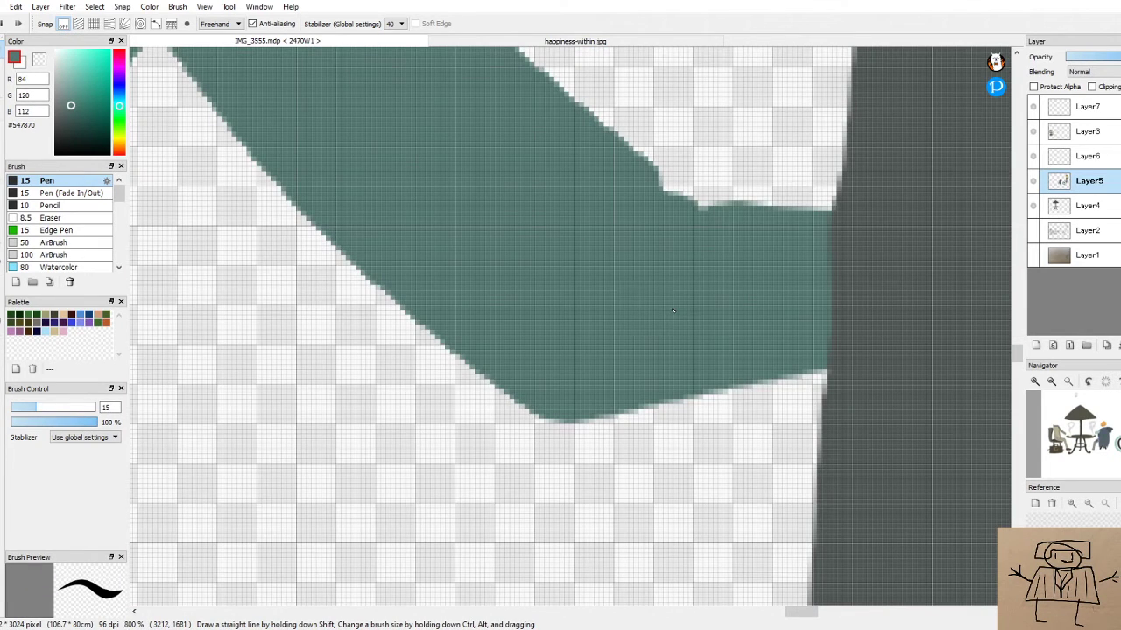
pyautogui.moveTo(658, 182)
pyautogui.mouseDown()
pyautogui.moveTo(696, 225)
pyautogui.moveTo(689, 211)
pyautogui.moveTo(744, 219)
pyautogui.moveTo(701, 207)
pyautogui.moveTo(832, 214)
pyautogui.mouseUp()
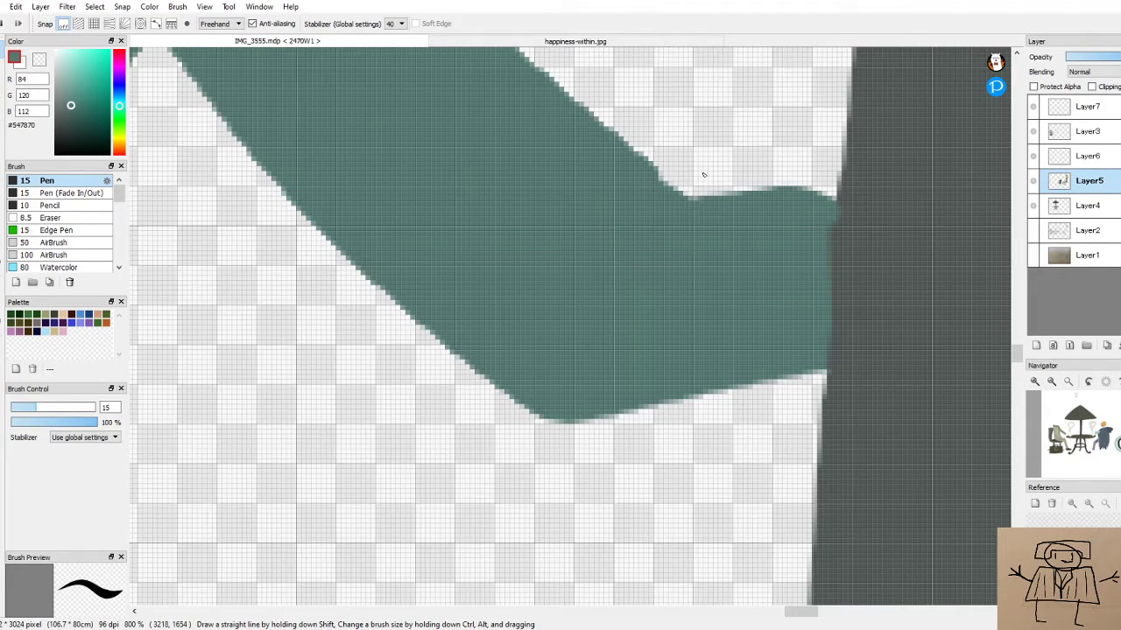
pyautogui.hotkey('ctrl', 'z')
pyautogui.moveTo(832, 217); pyautogui.dragTo(723, 215)
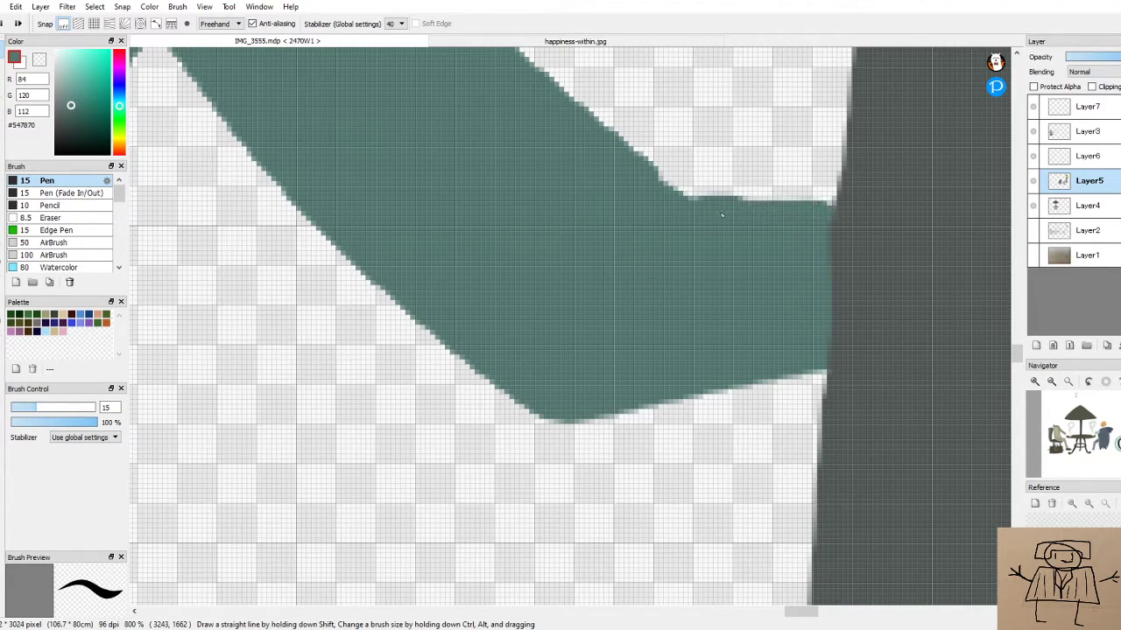
pyautogui.moveTo(653, 170); pyautogui.dragTo(696, 215)
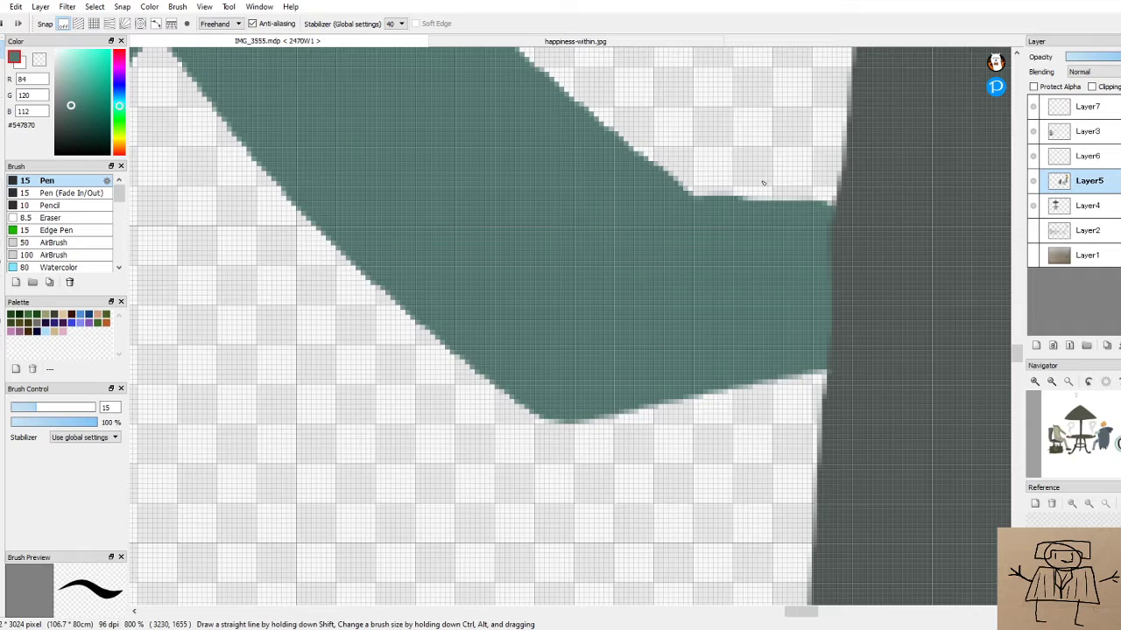
pyautogui.scroll(-7, 793, 175)
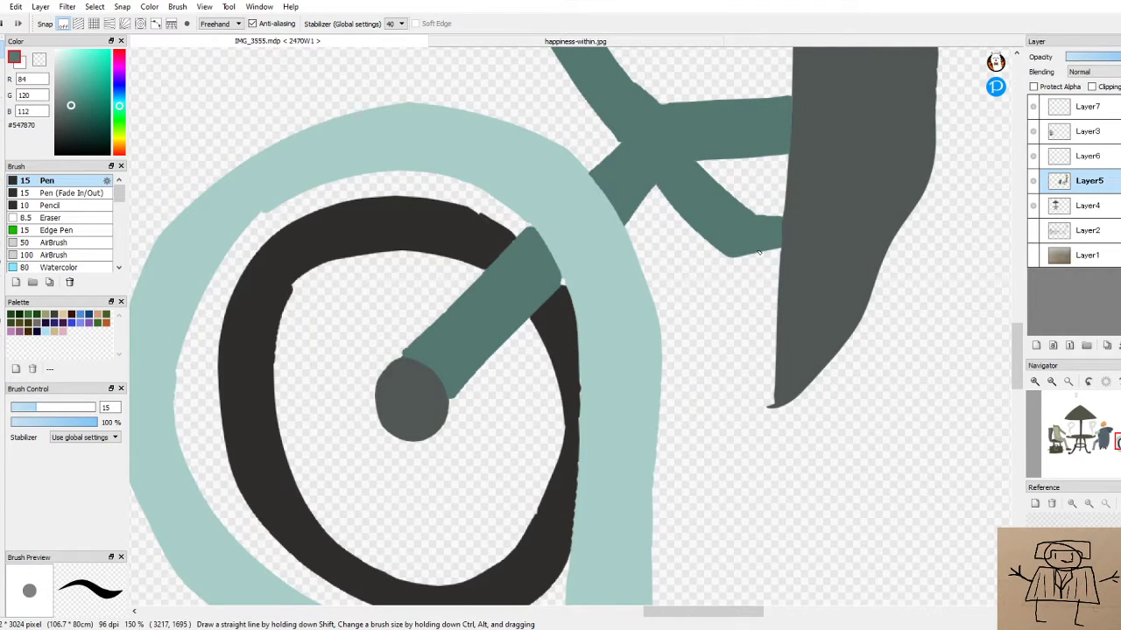
# Examine the bicycle wheel, its frame joints and the cloaked figure for remaining gaps and rough edges
pyautogui.scroll(-1, 758, 252)
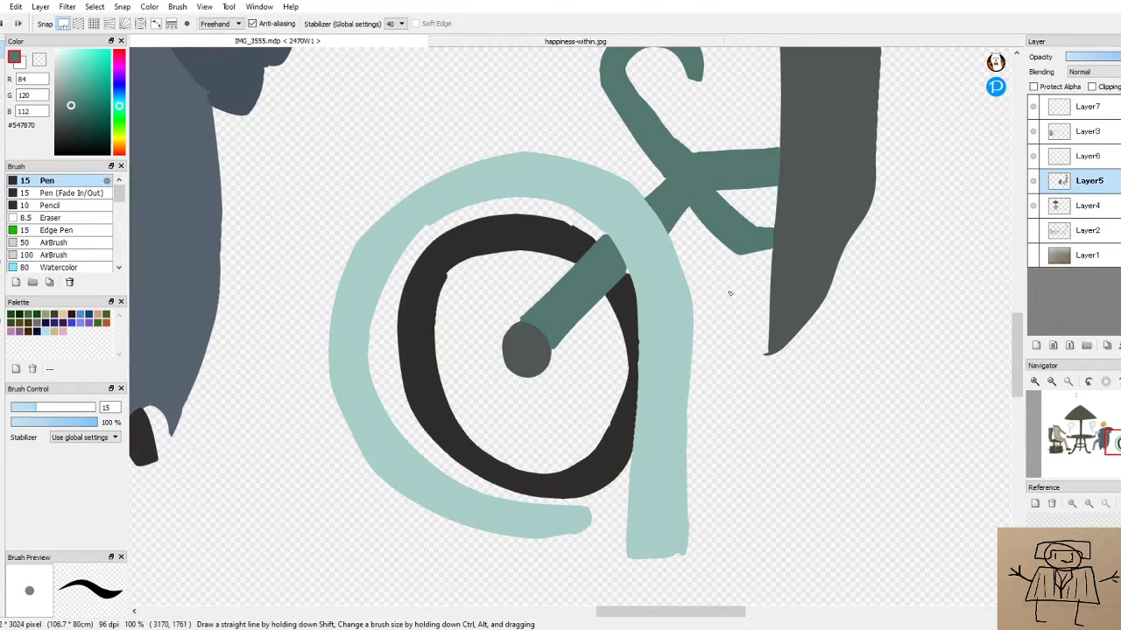
pyautogui.scroll(-1, 725, 298)
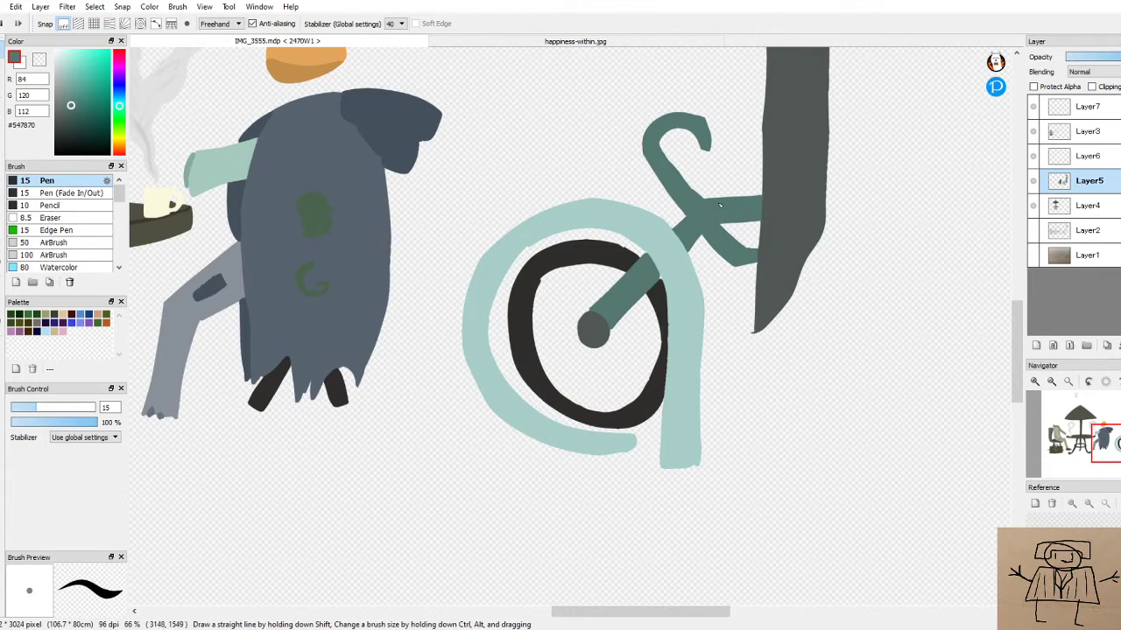
pyautogui.scroll(-4, 720, 204)
pyautogui.scroll(2, 537, 142)
pyautogui.moveTo(555, 607); pyautogui.dragTo(581, 598)
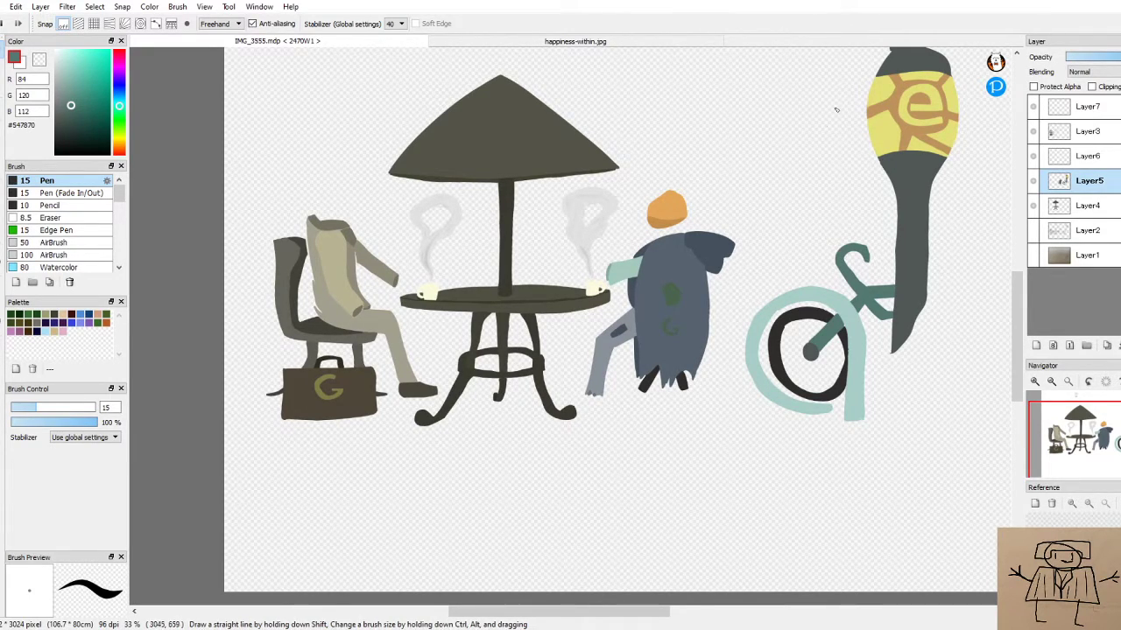
pyautogui.scroll(3, 774, 281)
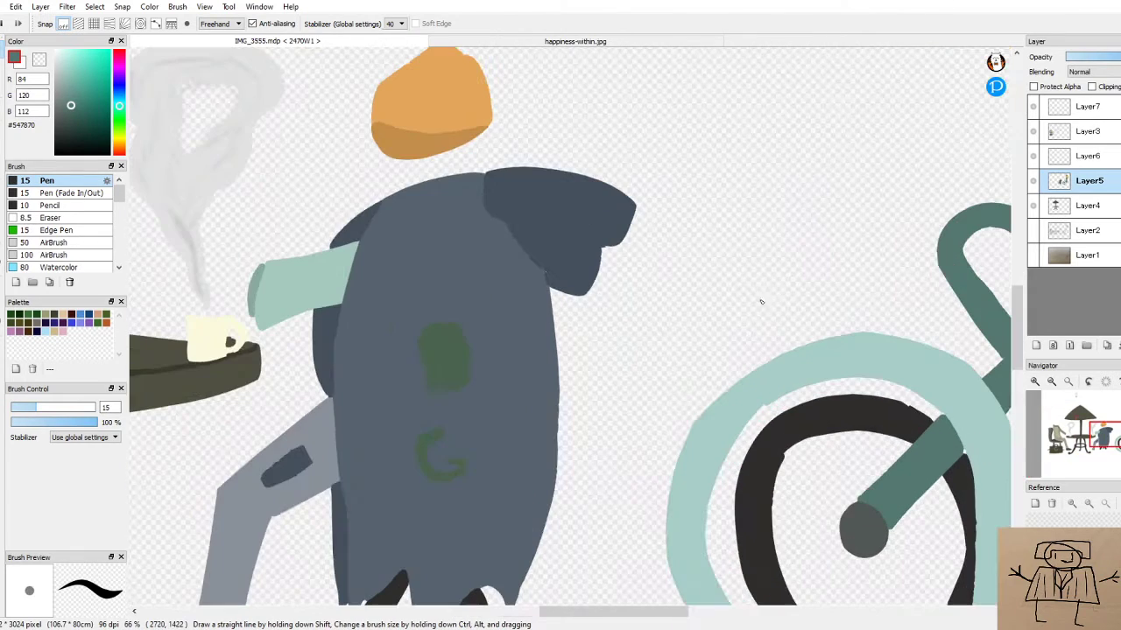
pyautogui.moveTo(627, 613); pyautogui.dragTo(672, 613)
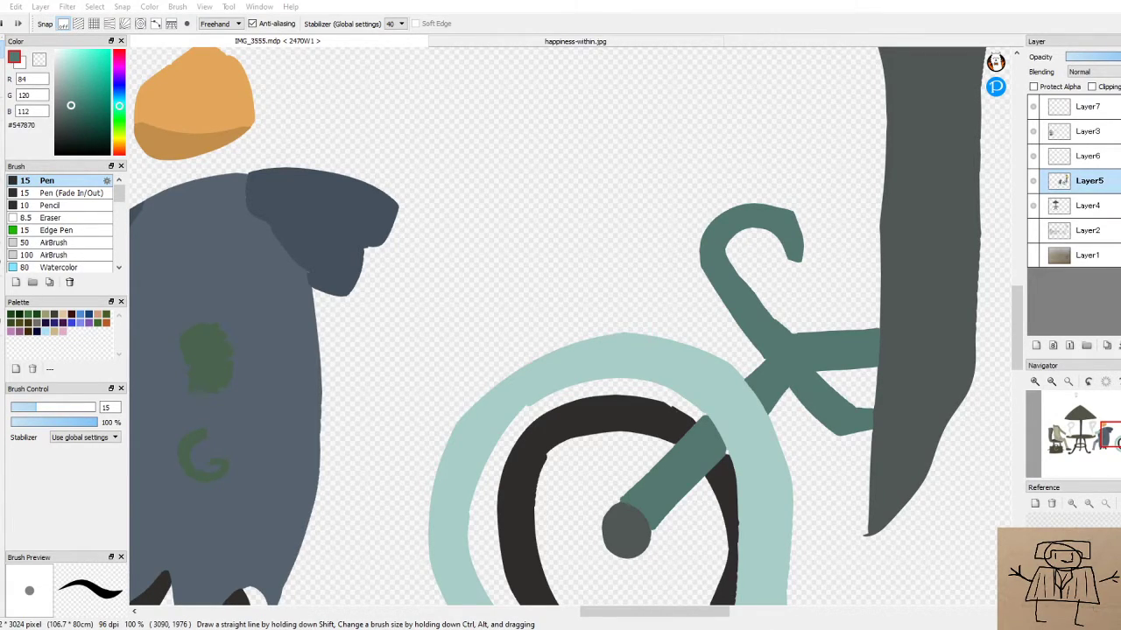
pyautogui.scroll(4, 613, 488)
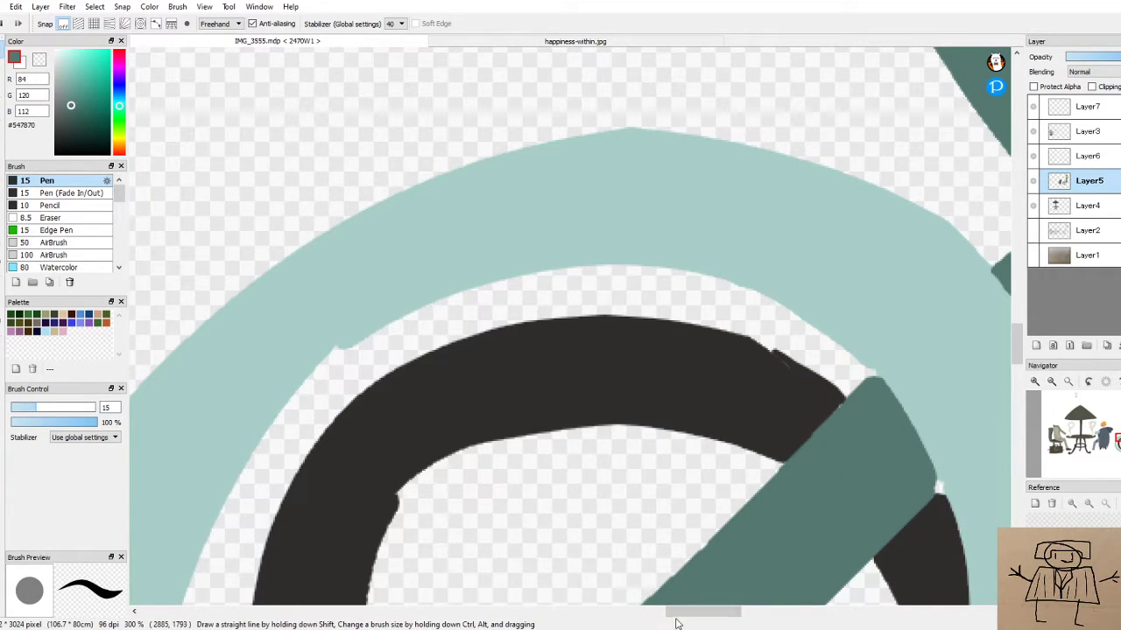
pyautogui.moveTo(676, 623); pyautogui.dragTo(700, 623)
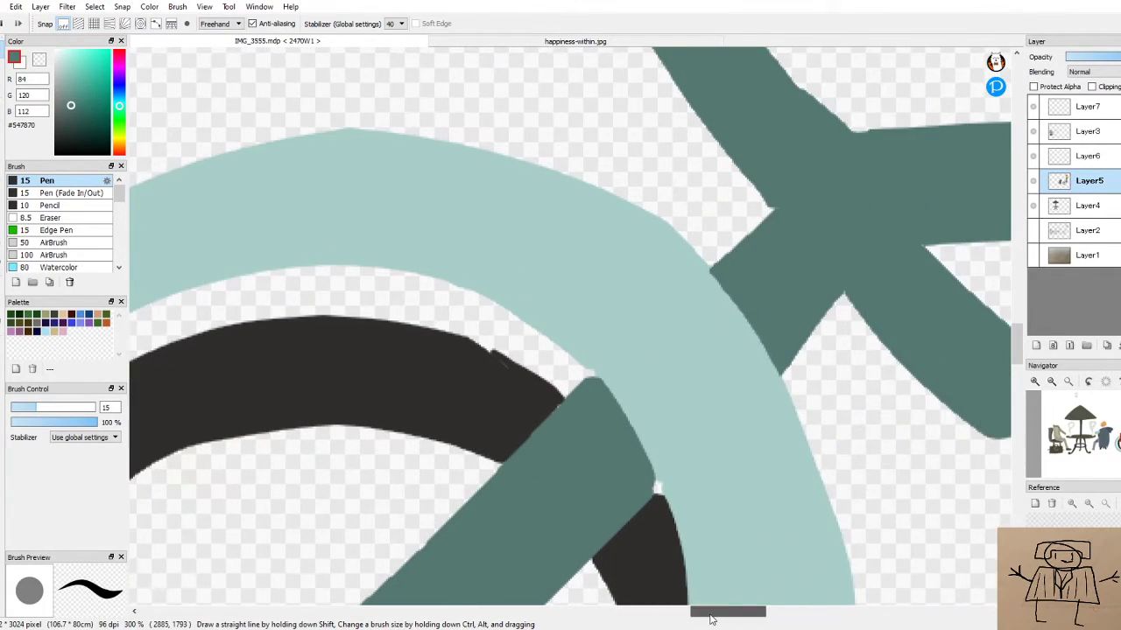
# Fill the gap between the green bar's lower corner, dark inner ring and light teal arc with #2F2D2C, #547870 and #A7CDC6
pyautogui.keyDown('alt'); pyautogui.click(656, 567); pyautogui.keyUp('alt')
pyautogui.scroll(3, 655, 488)
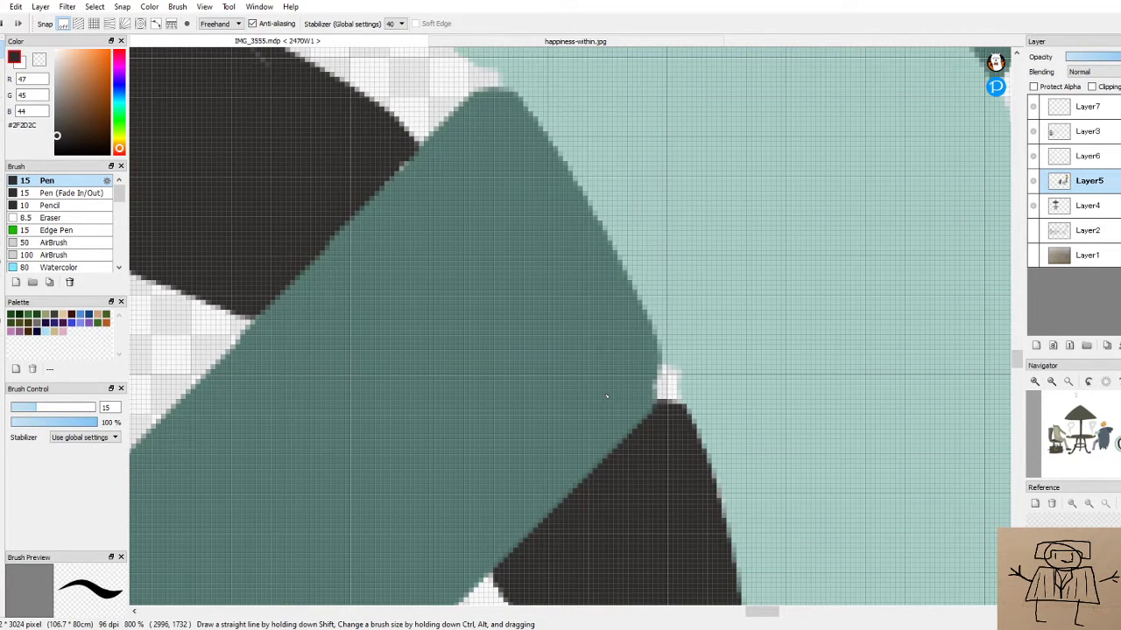
pyautogui.moveTo(661, 400)
pyautogui.mouseDown()
pyautogui.moveTo(691, 427)
pyautogui.moveTo(678, 404)
pyautogui.mouseUp()
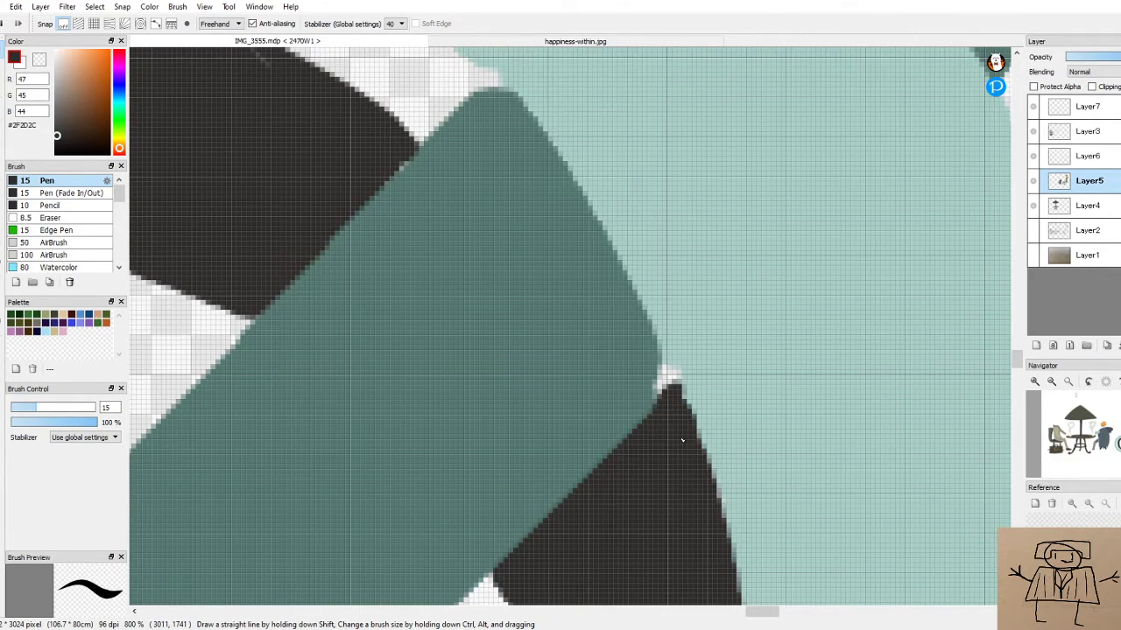
pyautogui.keyDown('alt'); pyautogui.click(623, 391); pyautogui.keyUp('alt')
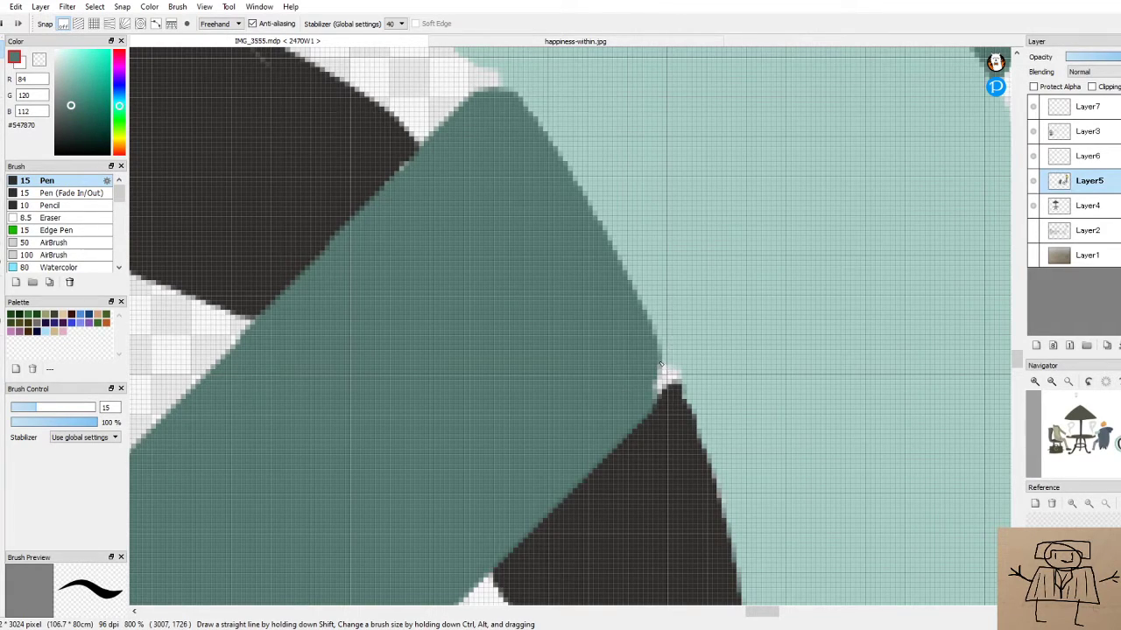
pyautogui.moveTo(665, 375); pyautogui.dragTo(659, 385)
pyautogui.keyDown('alt'); pyautogui.click(689, 356); pyautogui.keyUp('alt')
pyautogui.moveTo(681, 385); pyautogui.dragTo(688, 410)
pyautogui.scroll(-3, 726, 340)
pyautogui.scroll(-2, 719, 335)
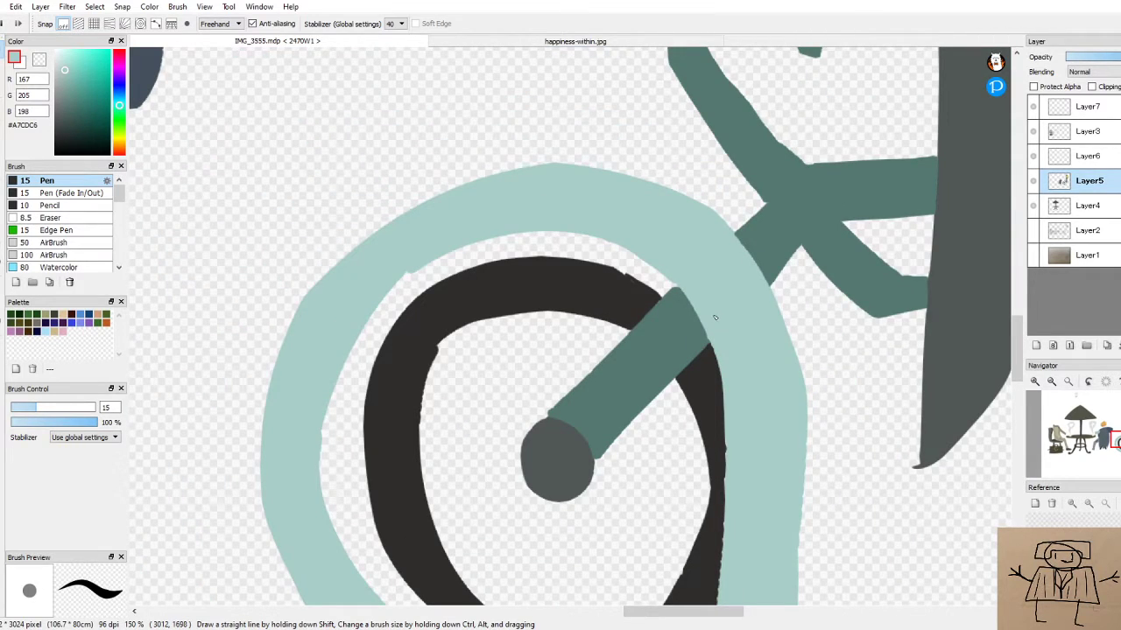
# Smooth the green bar's edge along the teal arc with #547870 and the adjoining dark ring edge with #2F2D2C
pyautogui.scroll(3, 714, 315)
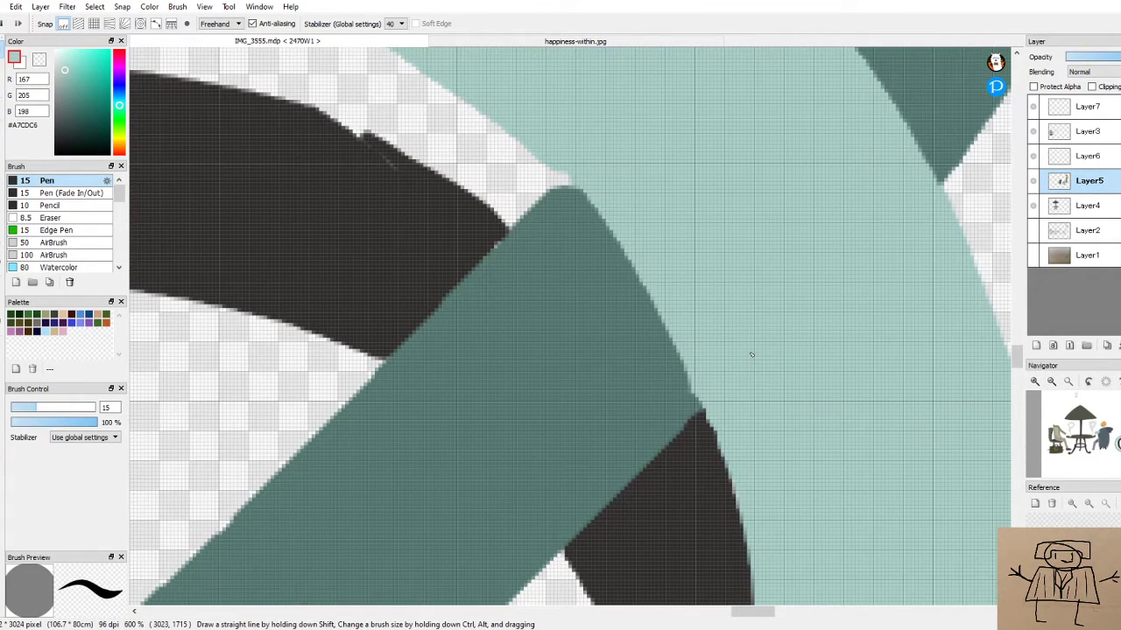
pyautogui.keyDown('alt'); pyautogui.click(701, 386); pyautogui.keyUp('alt')
pyautogui.scroll(4, 736, 404)
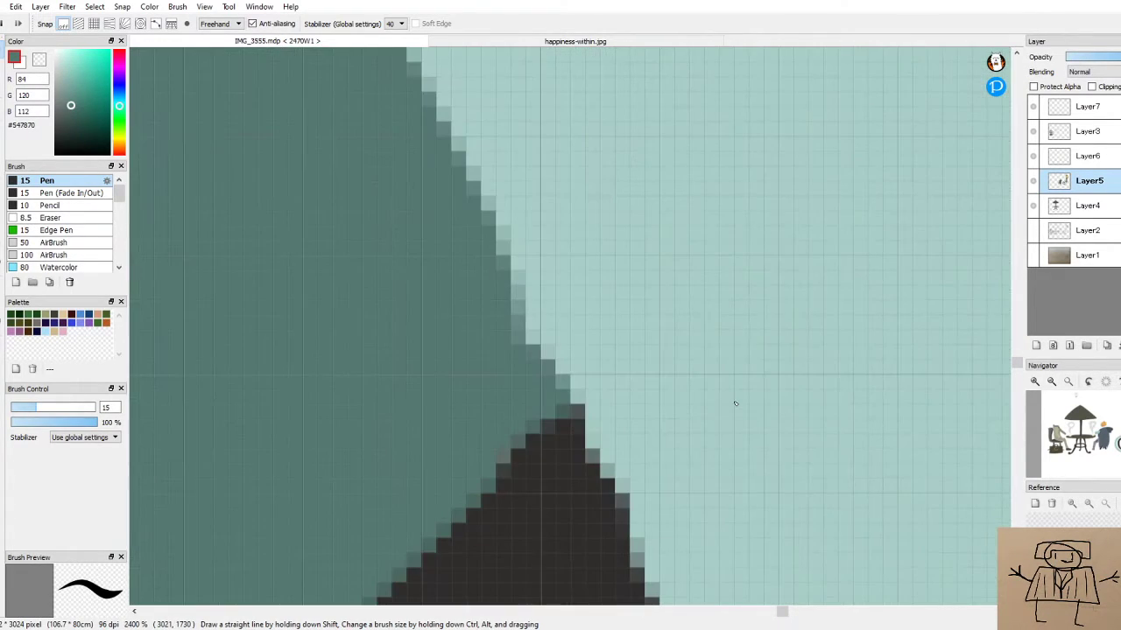
pyautogui.moveTo(514, 340); pyautogui.dragTo(536, 347)
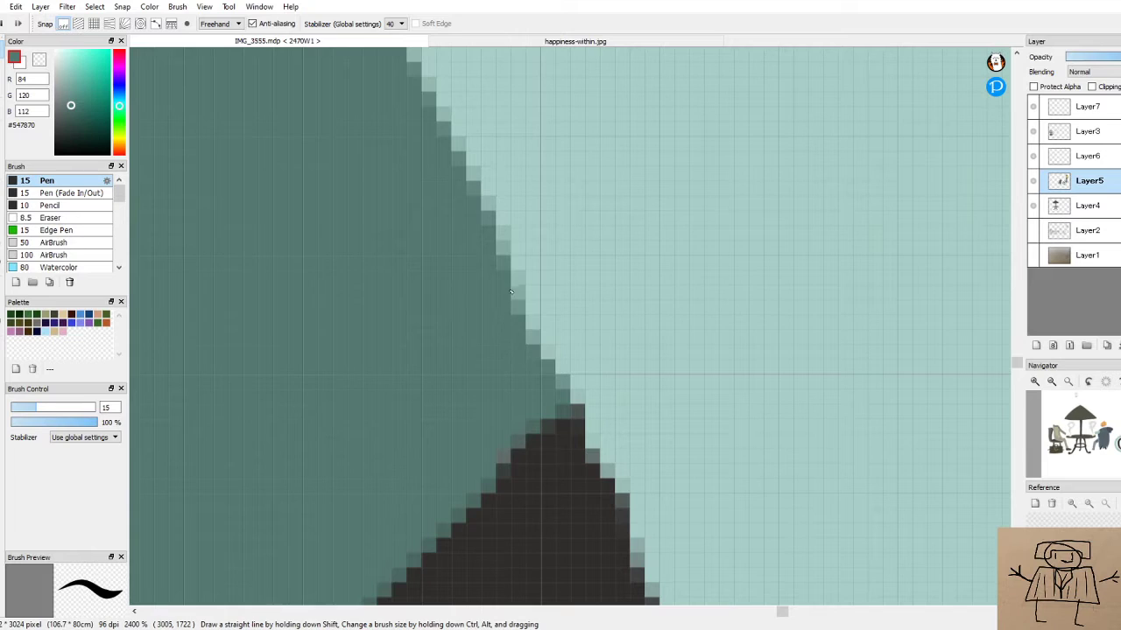
pyautogui.moveTo(521, 289); pyautogui.dragTo(538, 343)
pyautogui.keyDown('alt'); pyautogui.click(563, 523); pyautogui.keyUp('alt')
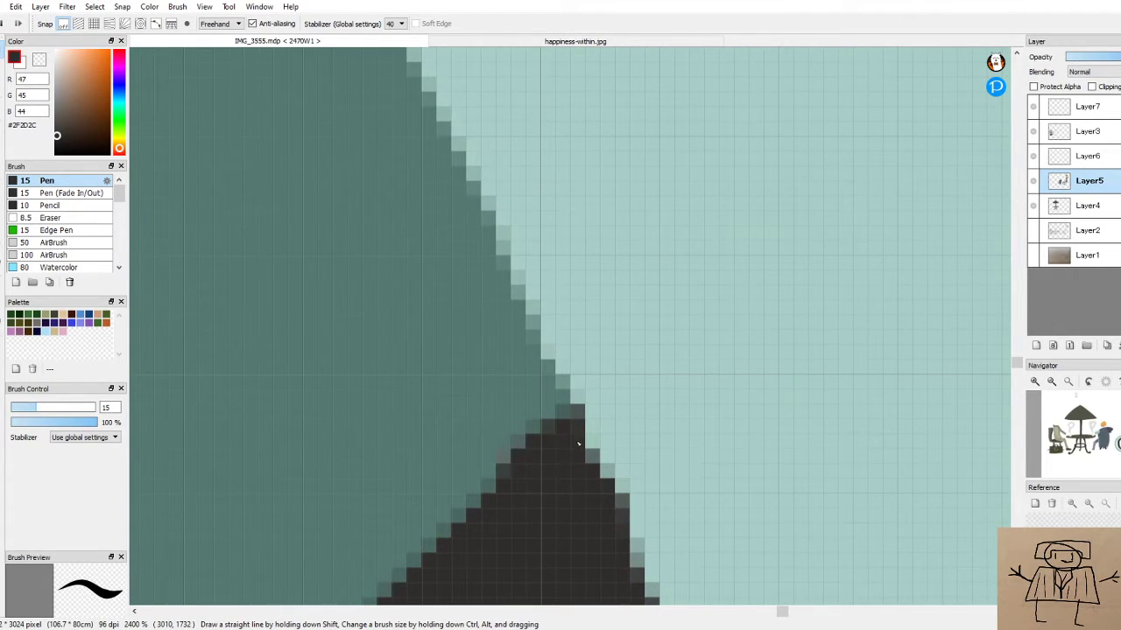
pyautogui.moveTo(578, 444); pyautogui.dragTo(580, 458)
pyautogui.moveTo(617, 496); pyautogui.dragTo(636, 582)
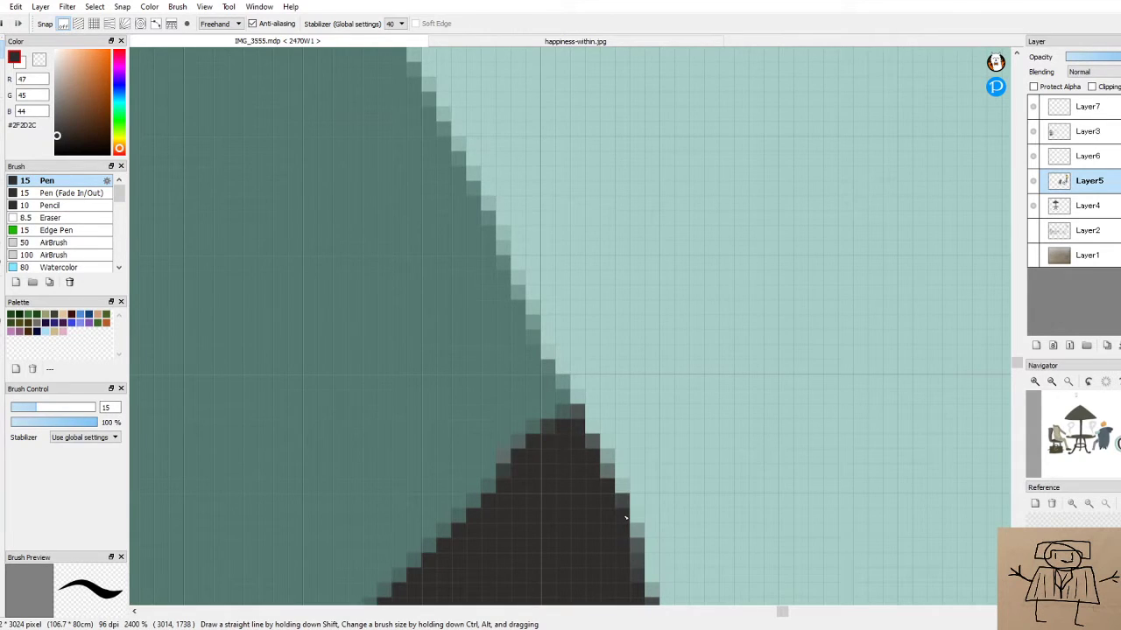
pyautogui.scroll(-12, 686, 456)
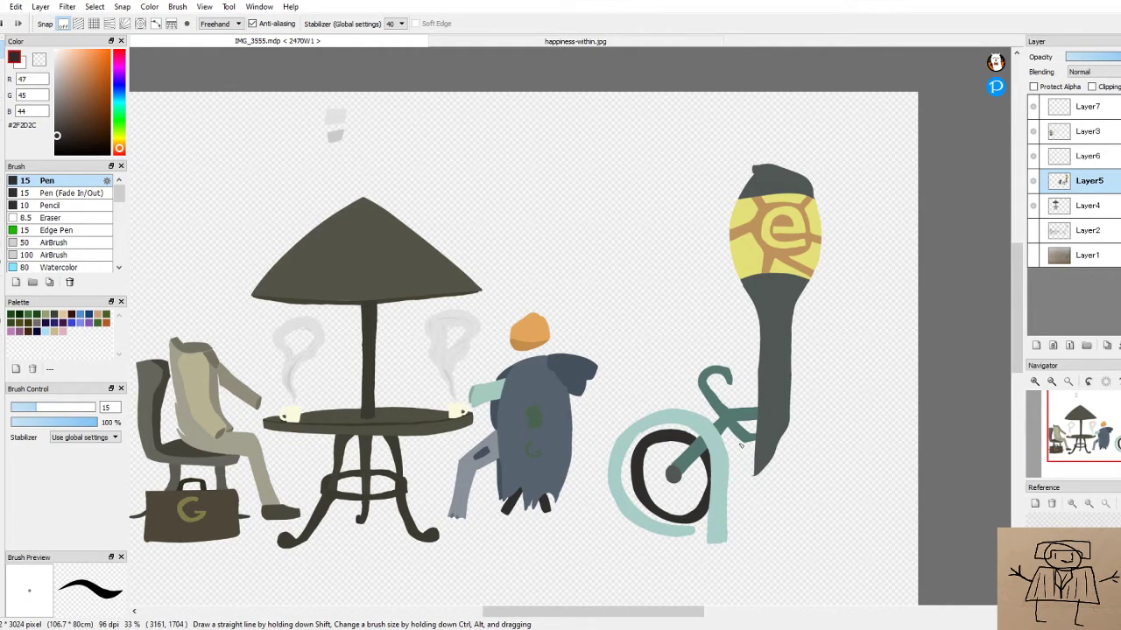
# Even out the dark ring's boundary along the upper side of the green bar with #2F2D2C
pyautogui.scroll(2, 712, 464)
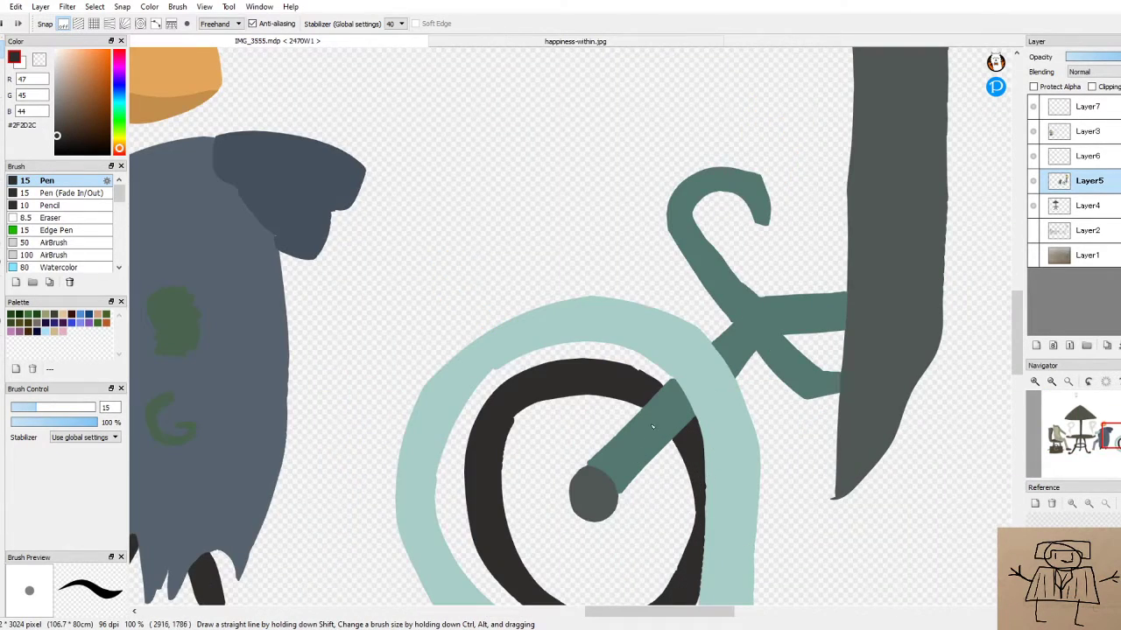
pyautogui.scroll(1, 651, 431)
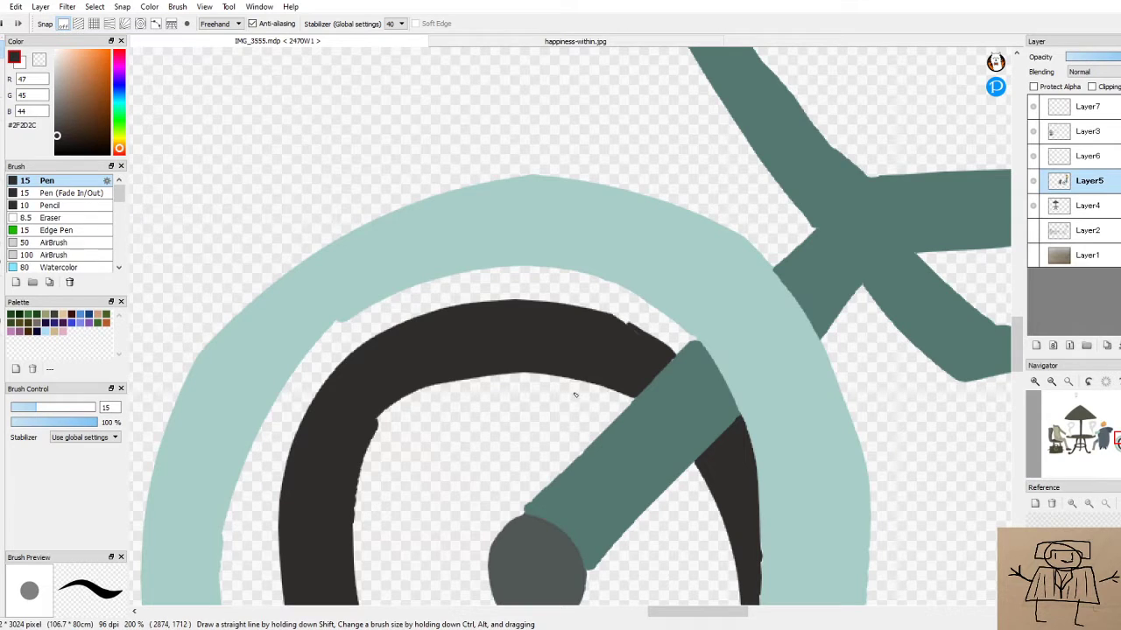
pyautogui.scroll(2, 653, 410)
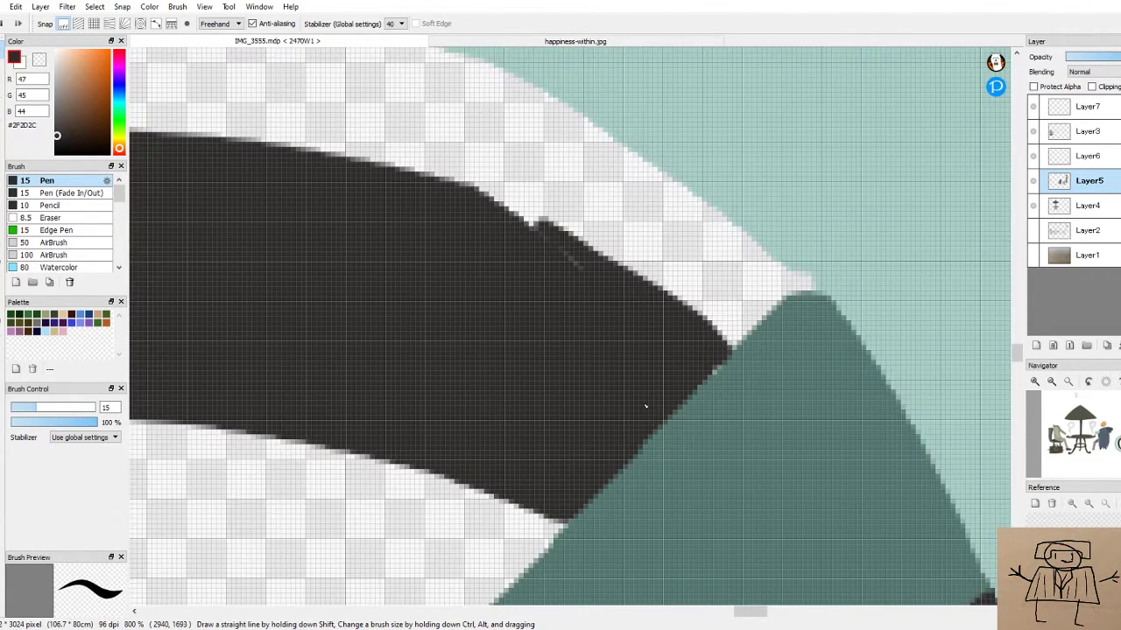
pyautogui.moveTo(730, 356); pyautogui.dragTo(620, 473)
pyautogui.moveTo(555, 524); pyautogui.dragTo(588, 502)
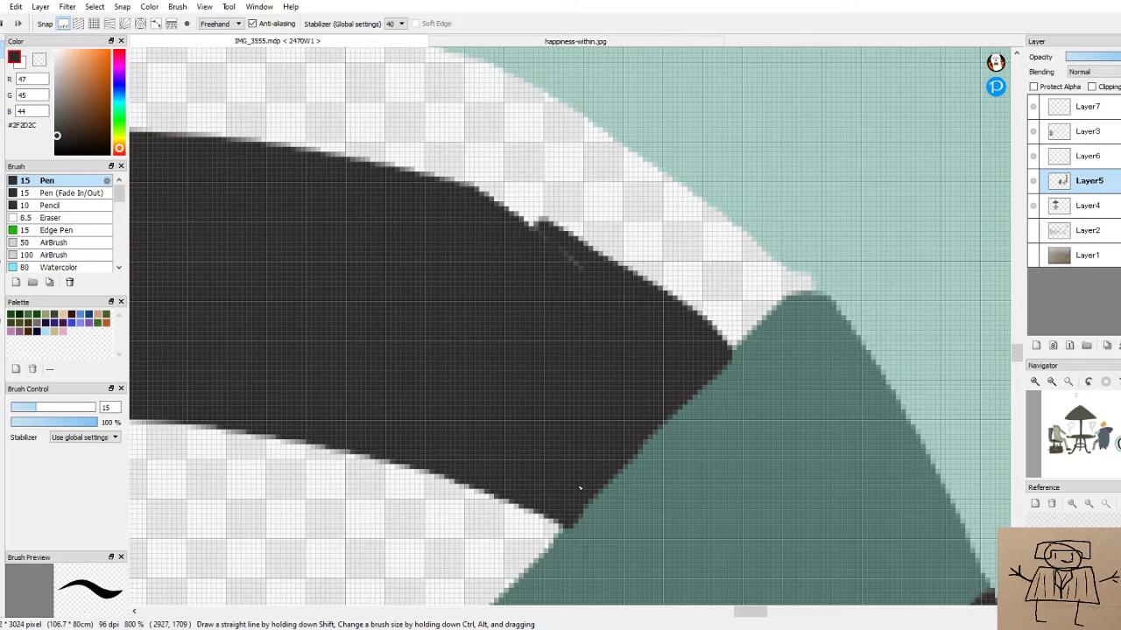
# Extend the green bar's upper corner to the teal arc with #547870 and clean up the arc's inner edge there with #A7CDC6
pyautogui.keyDown('alt'); pyautogui.click(863, 345); pyautogui.keyUp('alt')
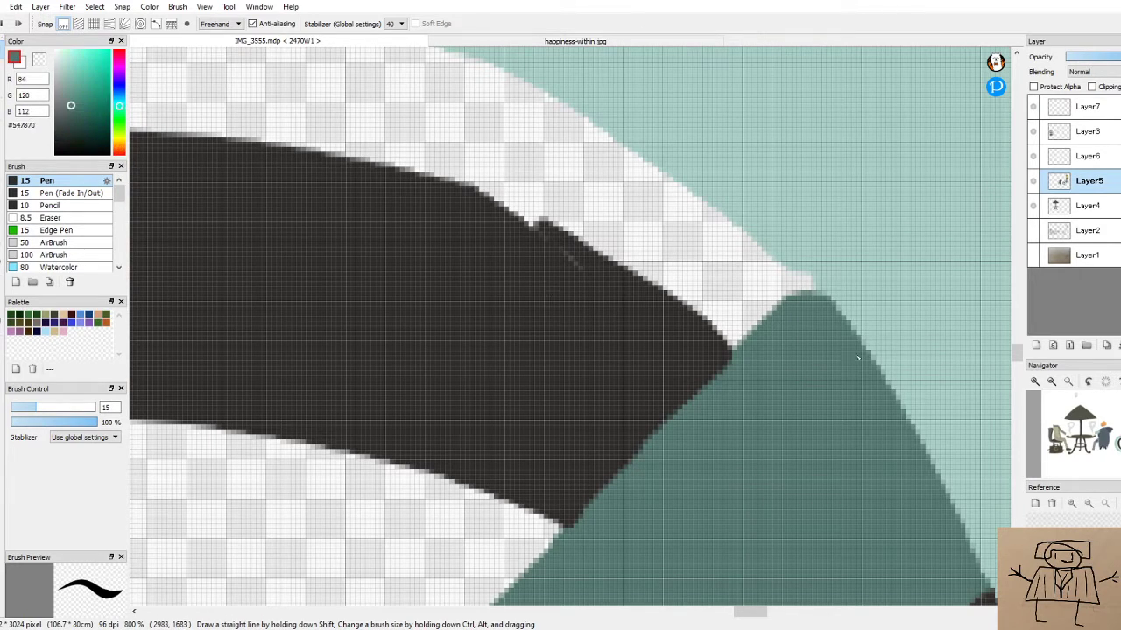
pyautogui.scroll(2, 834, 277)
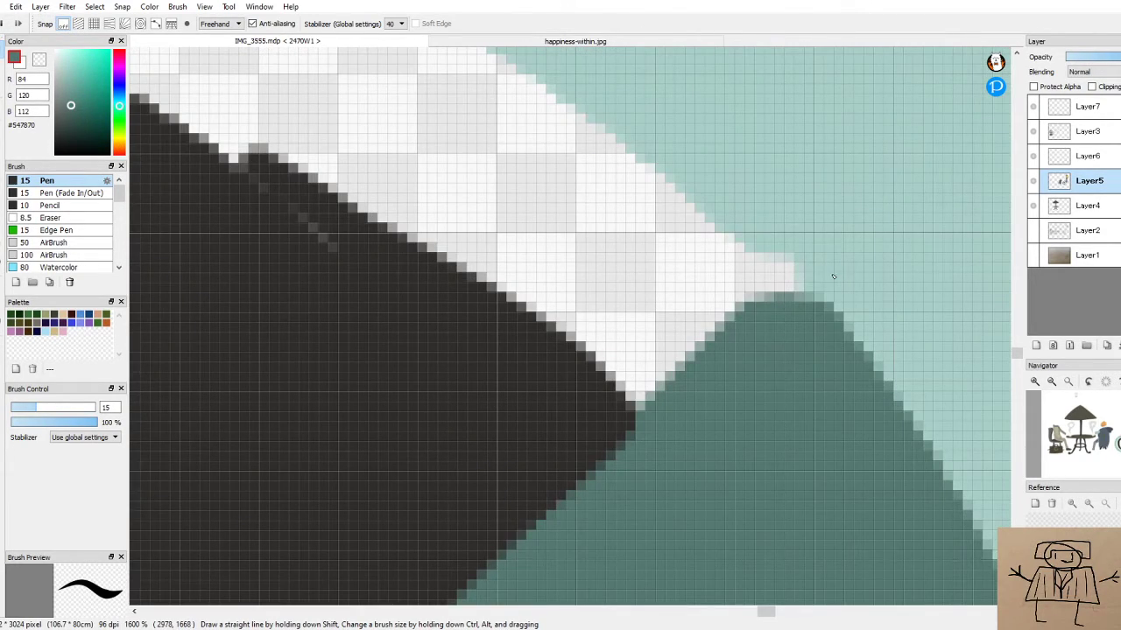
pyautogui.moveTo(745, 324)
pyautogui.mouseDown()
pyautogui.moveTo(801, 277)
pyautogui.moveTo(781, 295)
pyautogui.moveTo(811, 303)
pyautogui.moveTo(789, 300)
pyautogui.mouseUp()
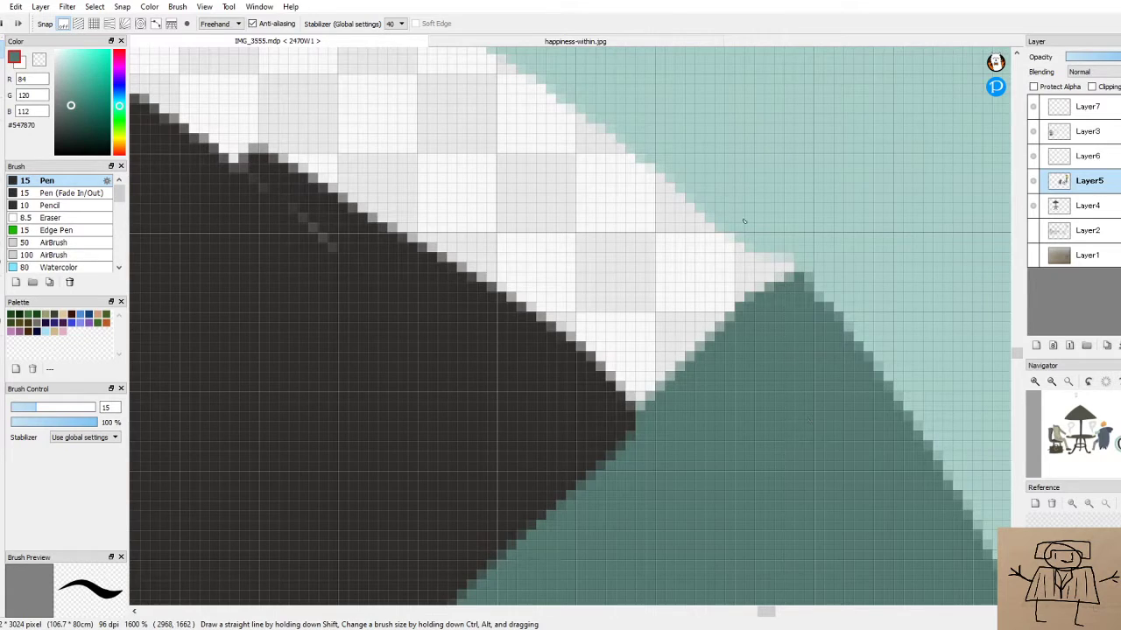
pyautogui.keyDown('alt'); pyautogui.click(822, 187); pyautogui.keyUp('alt')
pyautogui.moveTo(757, 273)
pyautogui.mouseDown()
pyautogui.moveTo(784, 253)
pyautogui.moveTo(815, 274)
pyautogui.mouseUp()
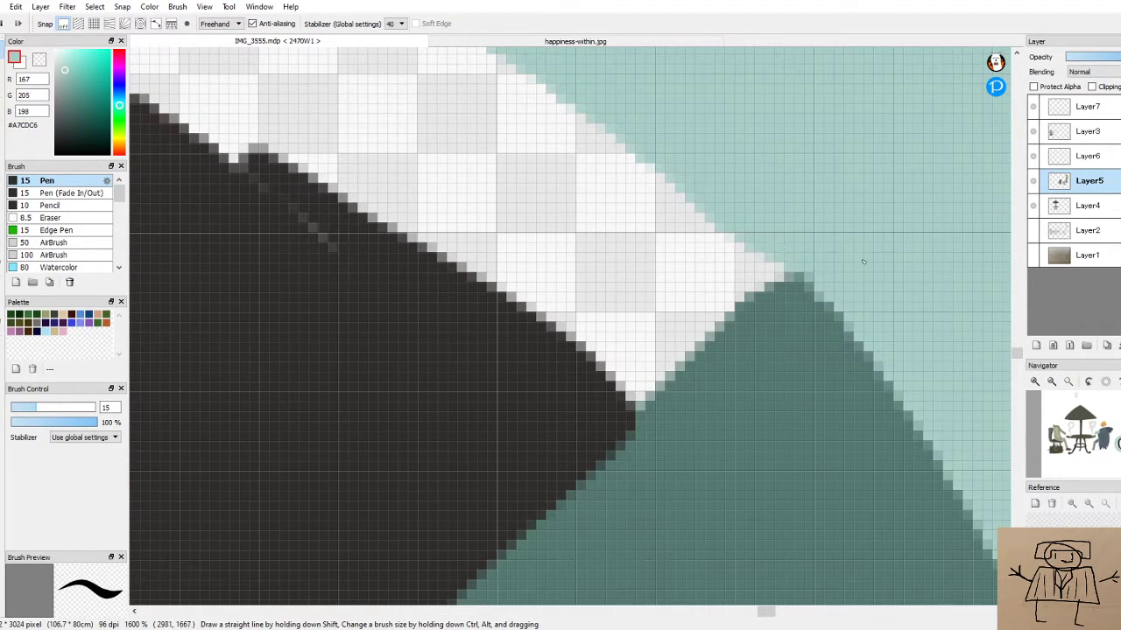
pyautogui.scroll(-3, 863, 260)
pyautogui.scroll(-1, 517, 377)
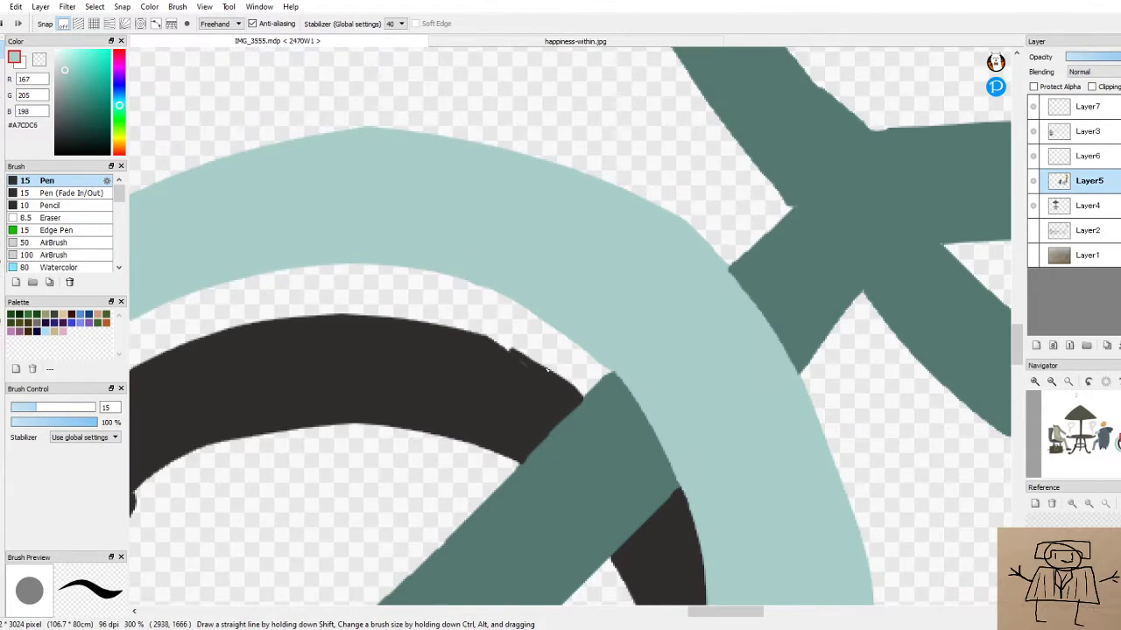
# Fill the pale pixels at the tip of the green bar's upper corner with #547870
pyautogui.scroll(2, 561, 332)
pyautogui.keyDown('alt'); pyautogui.click(567, 315); pyautogui.keyUp('alt')
pyautogui.scroll(2, 568, 314)
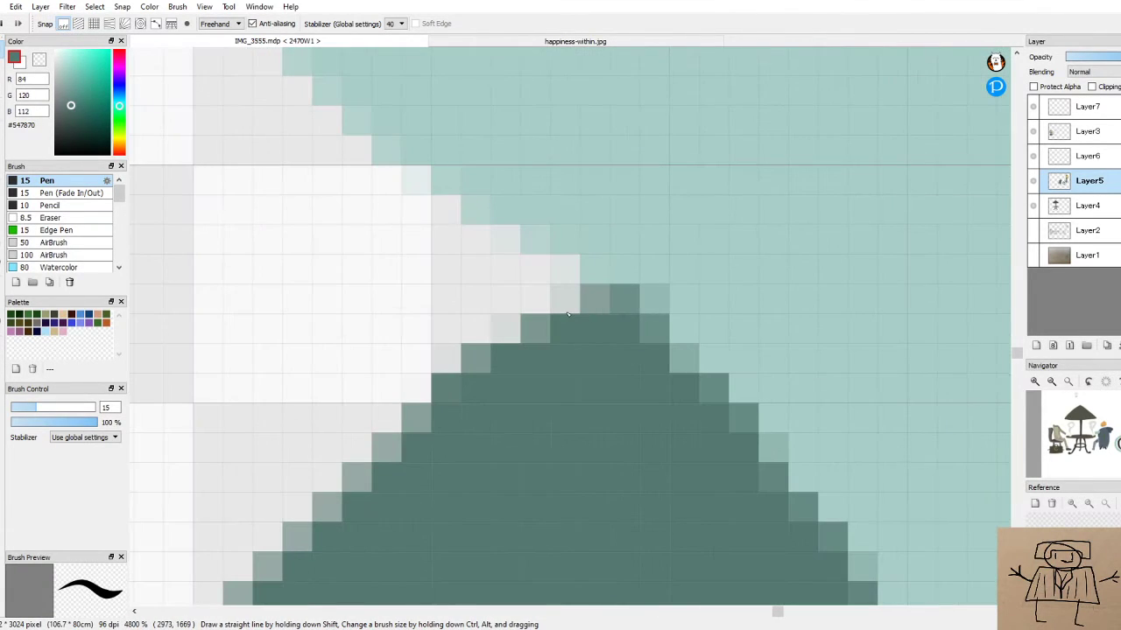
pyautogui.moveTo(563, 330)
pyautogui.mouseDown()
pyautogui.moveTo(578, 299)
pyautogui.moveTo(613, 300)
pyautogui.mouseUp()
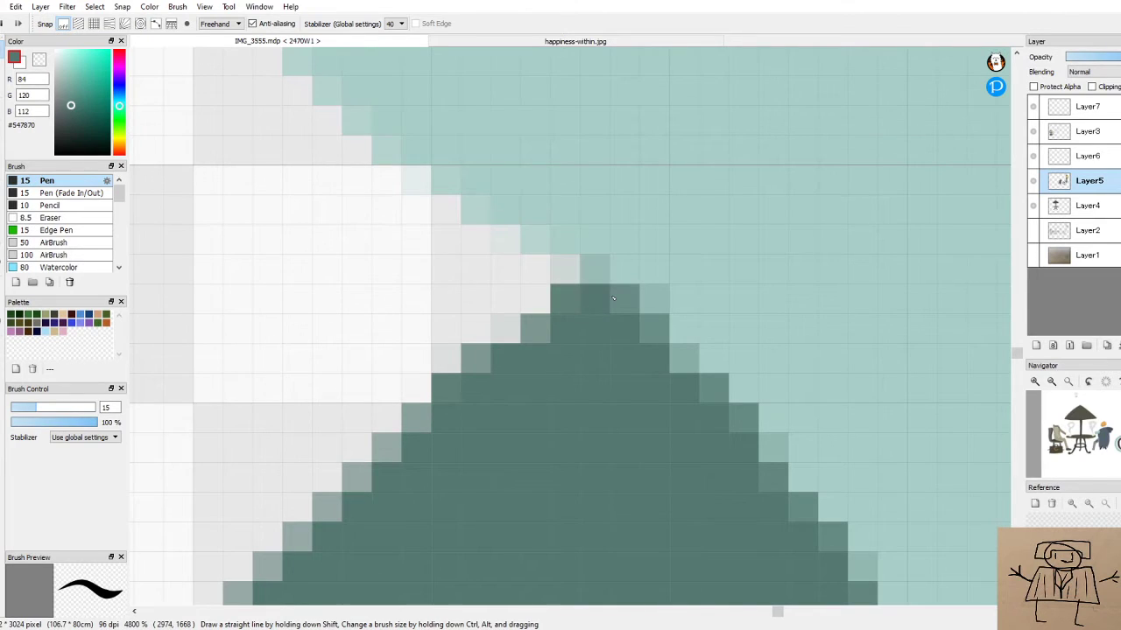
pyautogui.scroll(-4, 613, 299)
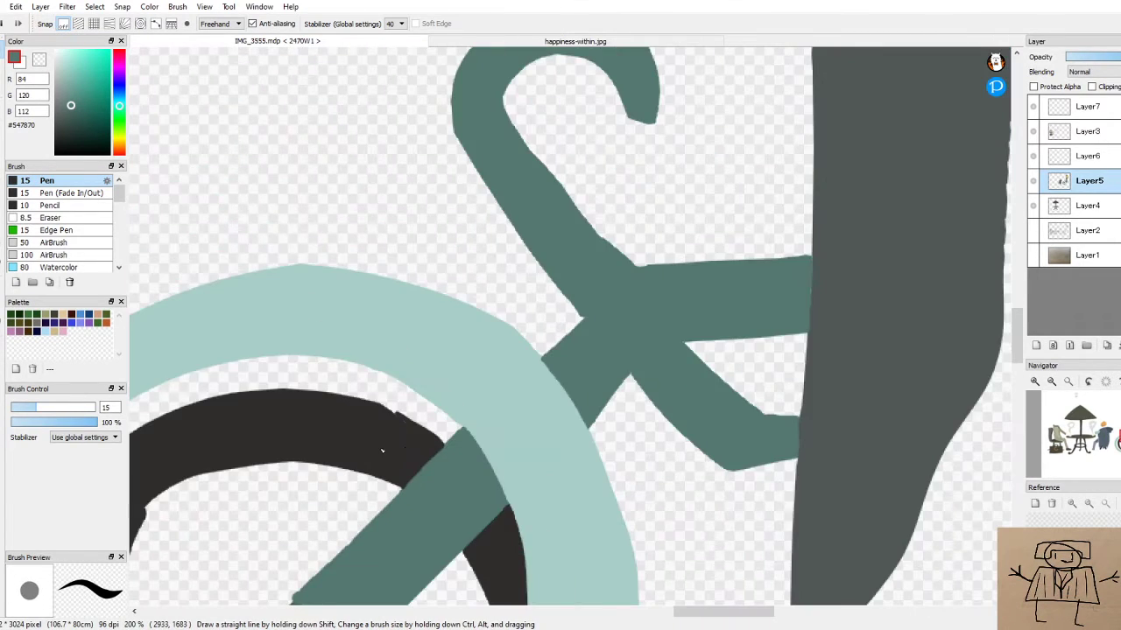
# Cover the notch and stray line on the dark ring's outer edge near the green bar with #2F2D2C
pyautogui.scroll(2, 372, 411)
pyautogui.keyDown('alt'); pyautogui.click(721, 453); pyautogui.keyUp('alt')
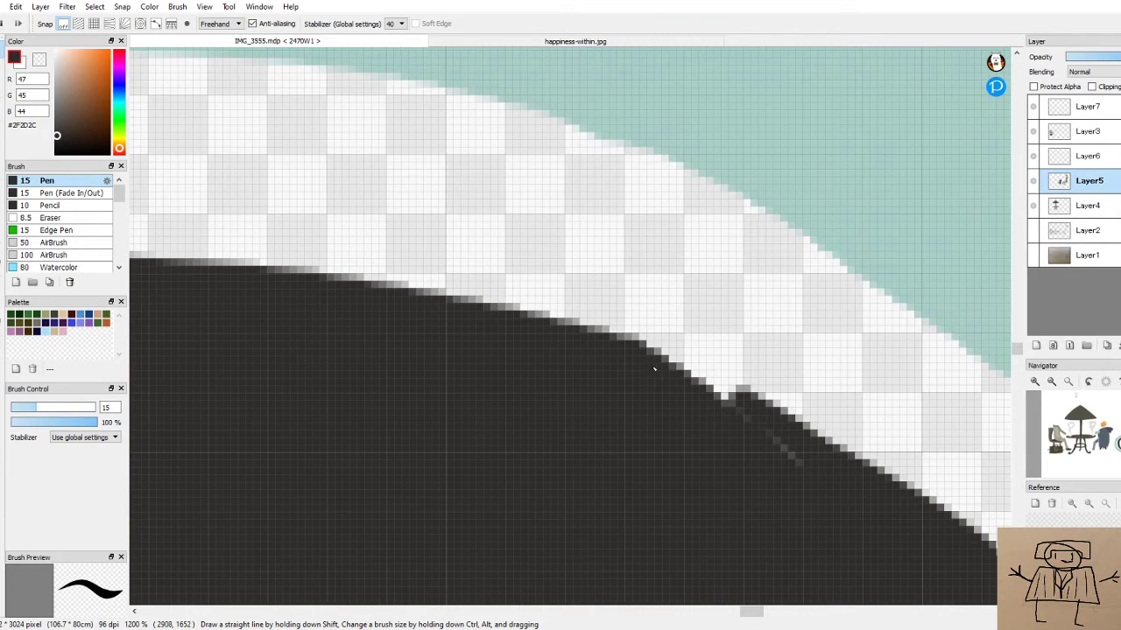
pyautogui.moveTo(666, 367)
pyautogui.mouseDown()
pyautogui.moveTo(790, 432)
pyautogui.moveTo(707, 417)
pyautogui.moveTo(803, 460)
pyautogui.moveTo(830, 489)
pyautogui.mouseUp()
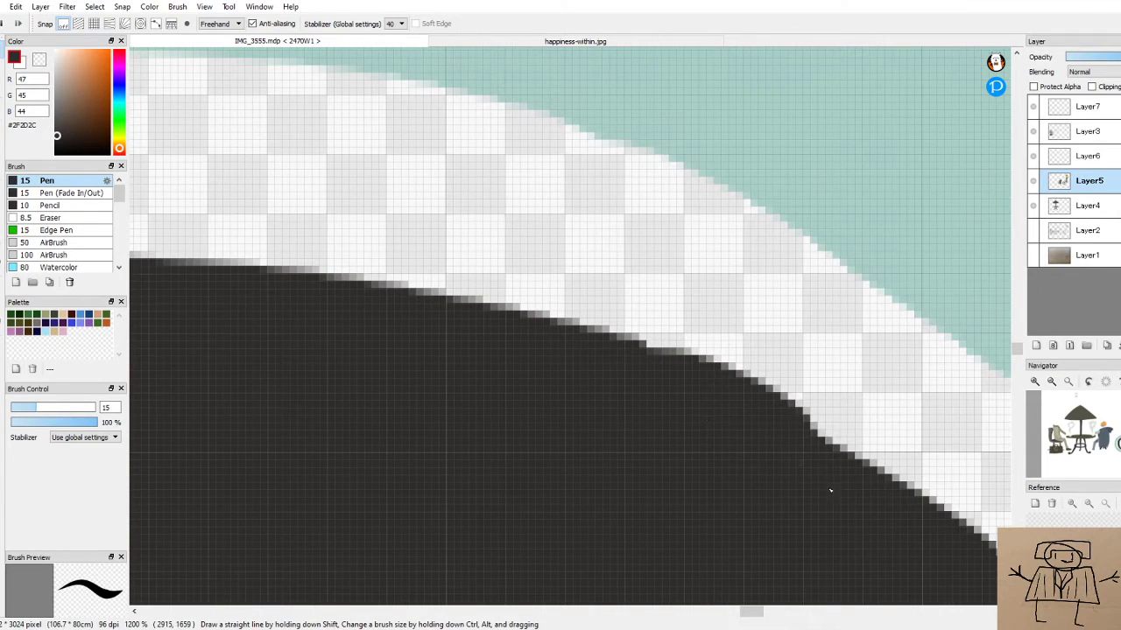
pyautogui.scroll(-6, 874, 389)
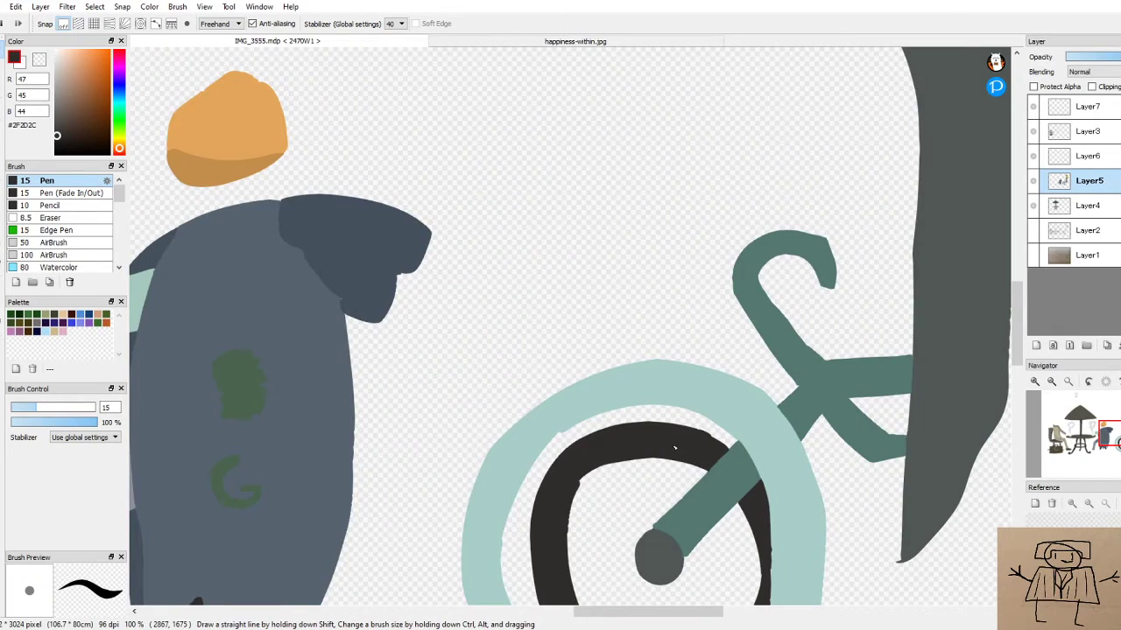
# Smooth the remaining bumps along the dark ring's upper outer curve up to the green bar with #2F2D2C
pyautogui.scroll(5, 674, 448)
pyautogui.scroll(3, 691, 425)
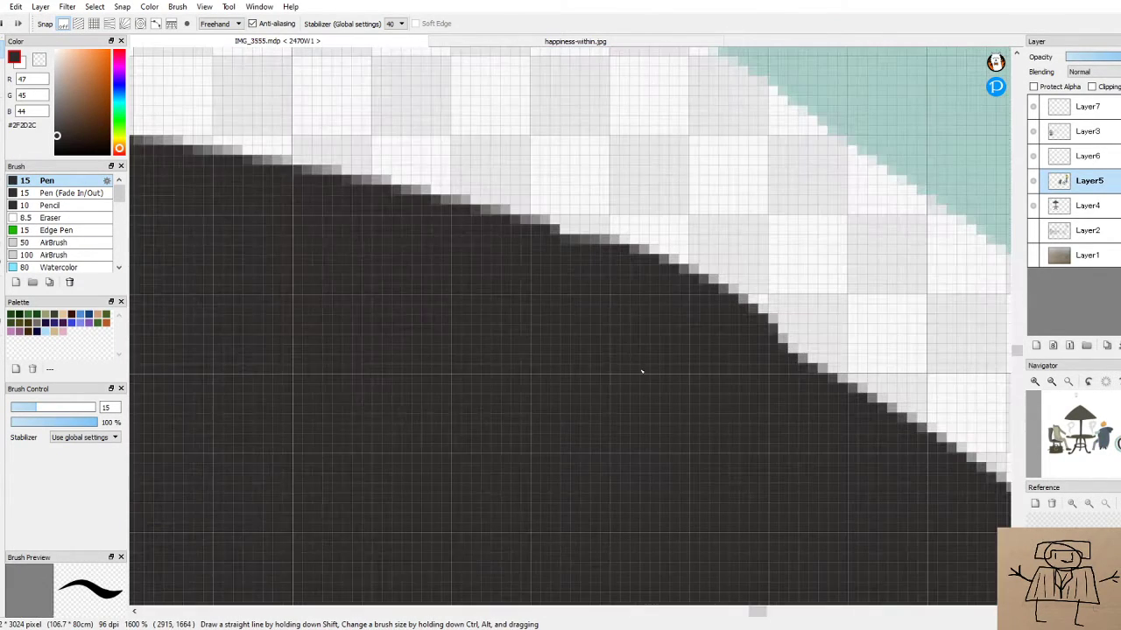
pyautogui.moveTo(526, 243)
pyautogui.mouseDown()
pyautogui.moveTo(581, 258)
pyautogui.moveTo(504, 235)
pyautogui.moveTo(644, 269)
pyautogui.mouseUp()
pyautogui.moveTo(756, 333)
pyautogui.mouseDown()
pyautogui.moveTo(890, 433)
pyautogui.moveTo(946, 499)
pyautogui.mouseUp()
pyautogui.scroll(-8, 978, 462)
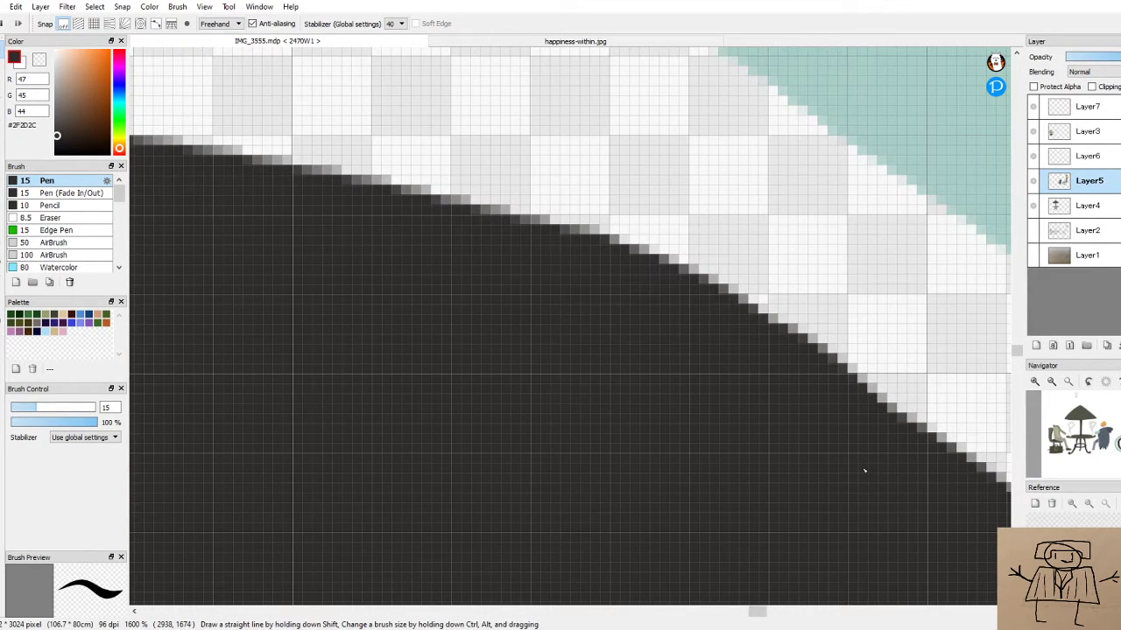
pyautogui.scroll(8, 823, 492)
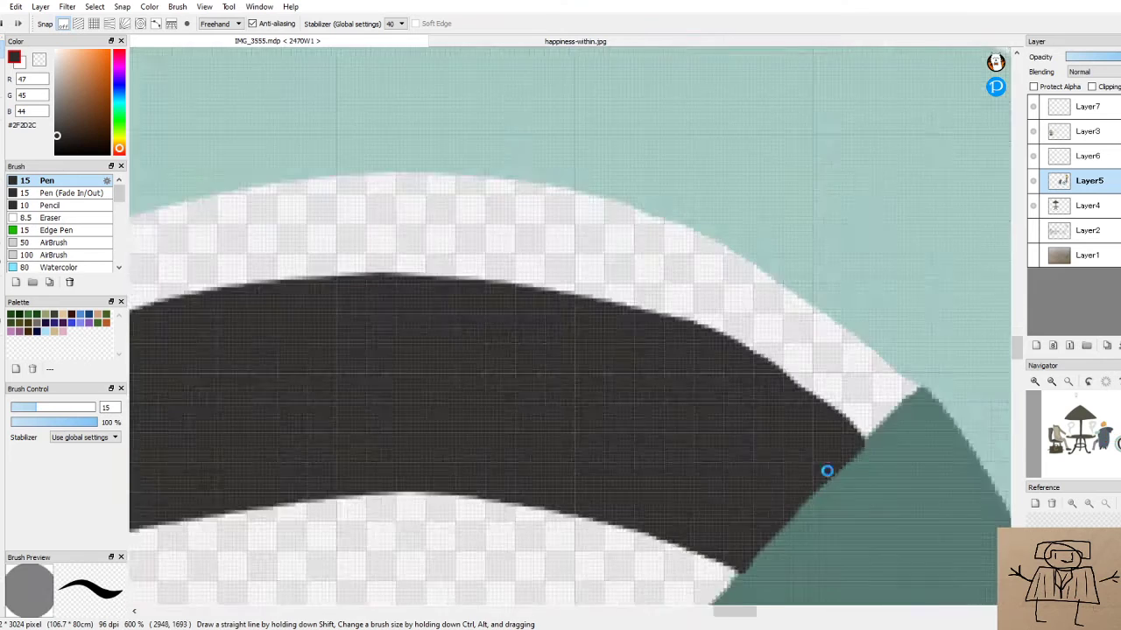
pyautogui.moveTo(701, 308); pyautogui.dragTo(922, 472)
pyautogui.scroll(-6, 986, 407)
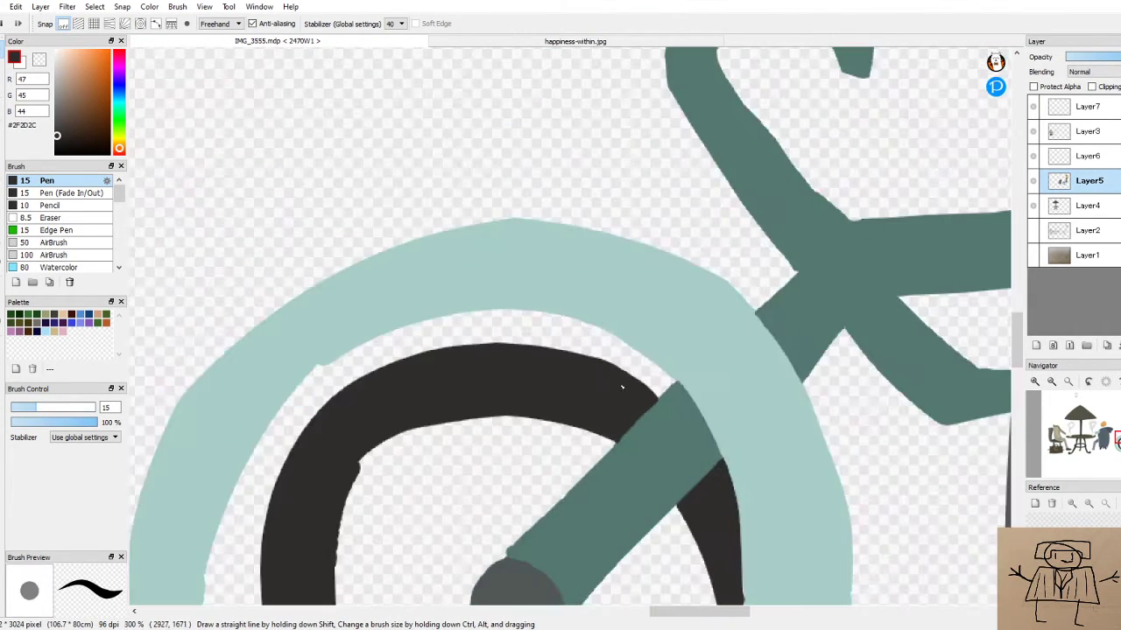
# Fill the notch on the dark ring's upper-left inner edge and blend it into the curve with #2F2D2C
pyautogui.scroll(2, 339, 474)
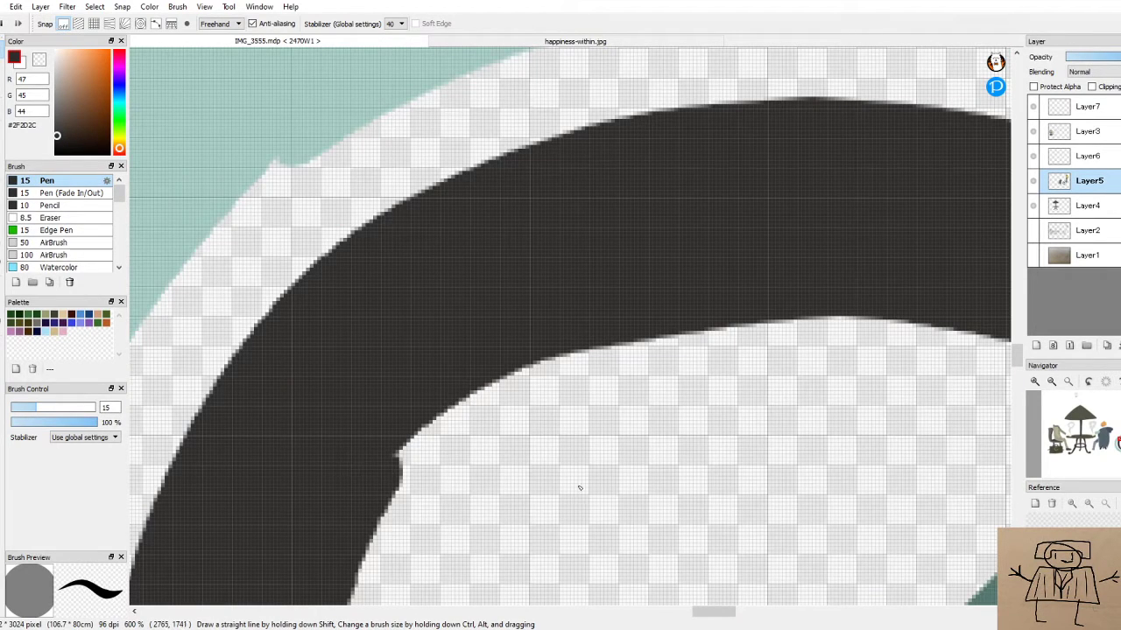
pyautogui.scroll(-5, 590, 493)
pyautogui.scroll(-1, 626, 521)
pyautogui.scroll(4, 526, 473)
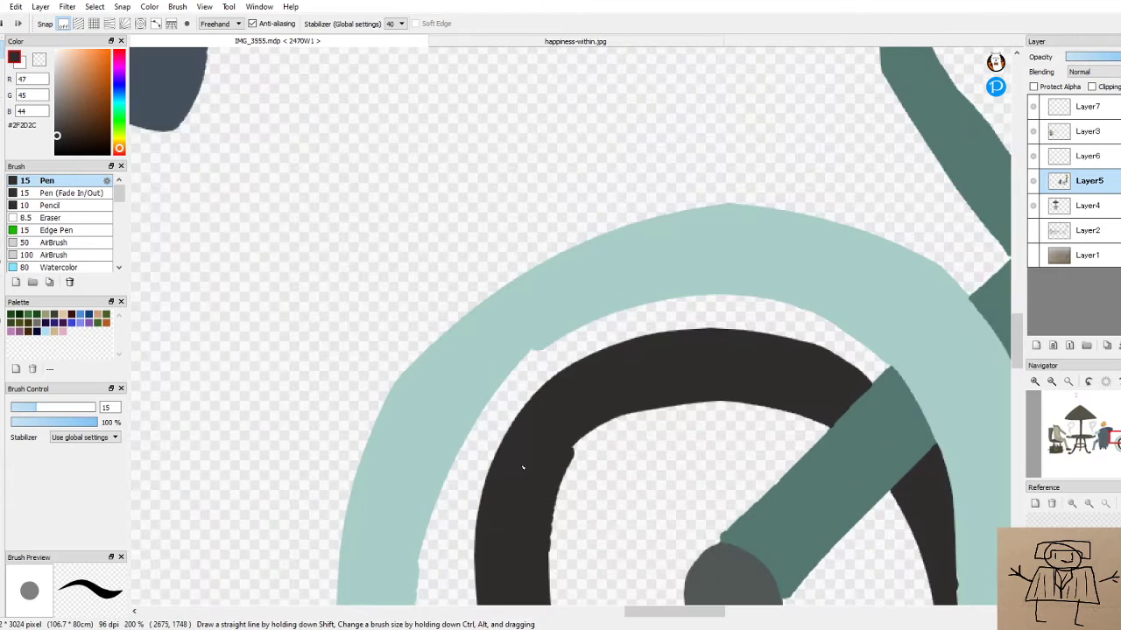
pyautogui.scroll(2, 523, 469)
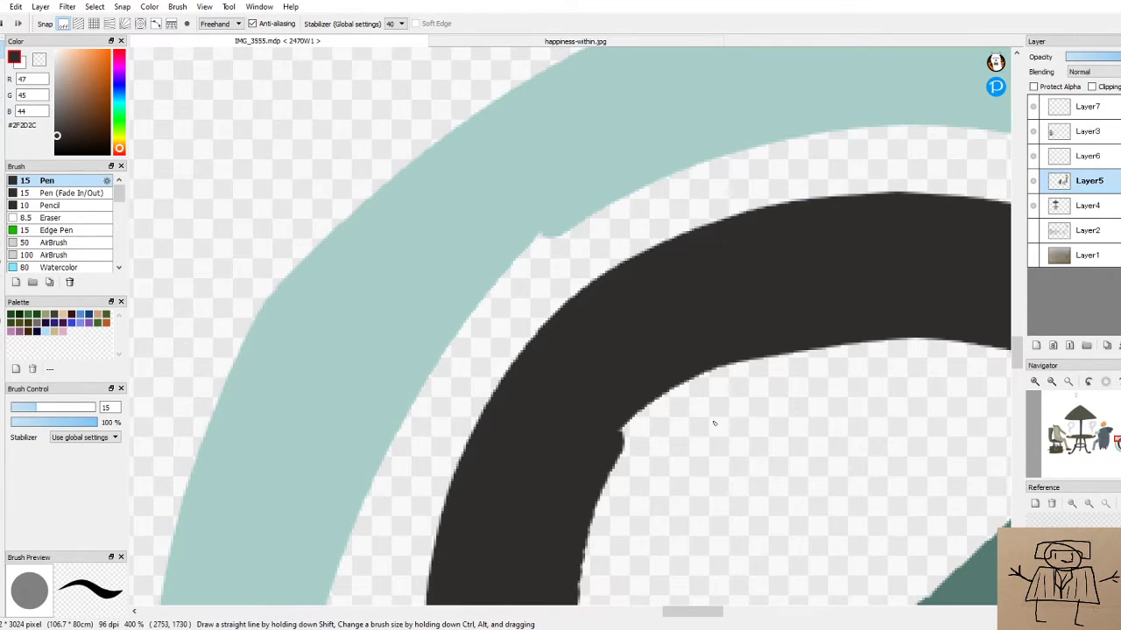
pyautogui.moveTo(619, 449)
pyautogui.mouseDown()
pyautogui.moveTo(707, 357)
pyautogui.moveTo(619, 453)
pyautogui.moveTo(676, 387)
pyautogui.mouseUp()
pyautogui.moveTo(634, 418); pyautogui.dragTo(620, 431)
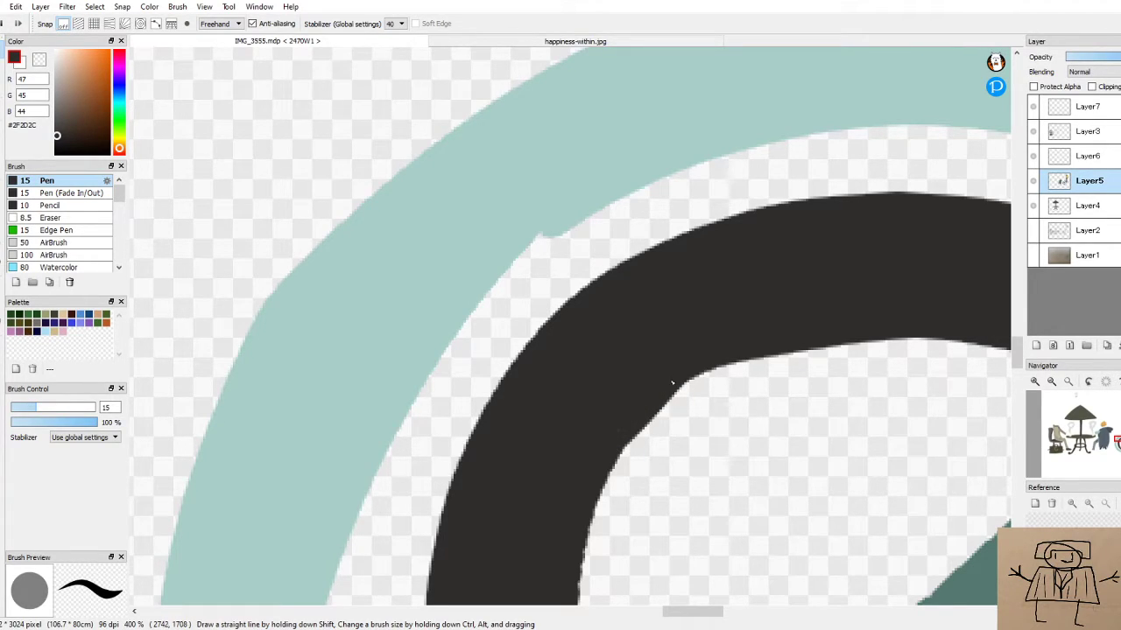
pyautogui.moveTo(676, 386); pyautogui.dragTo(692, 379)
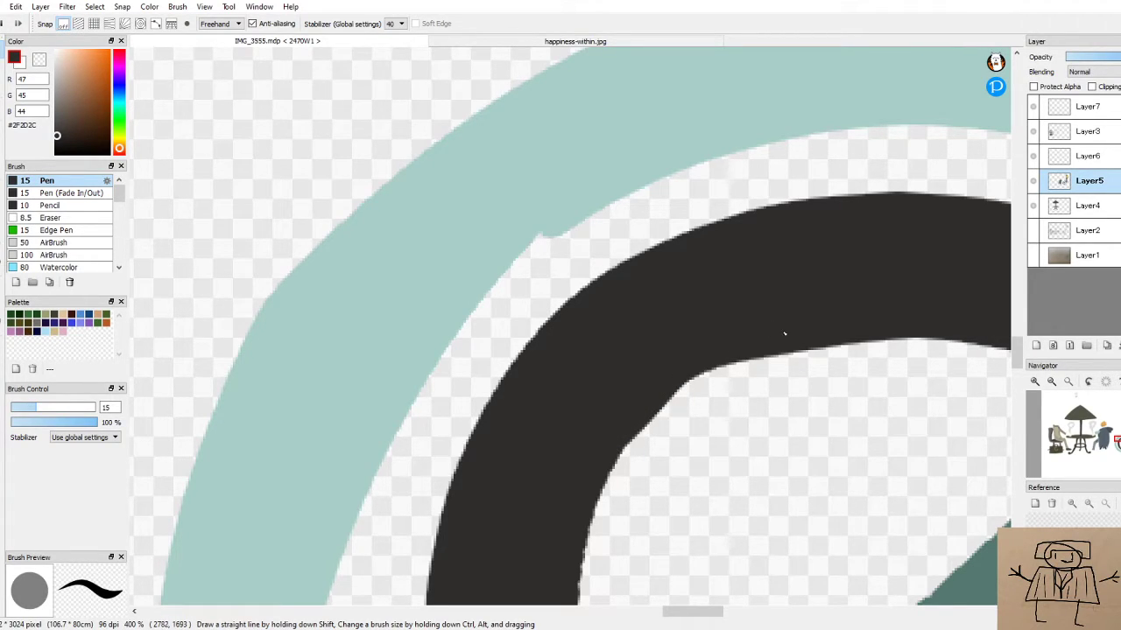
pyautogui.click(2, 131)
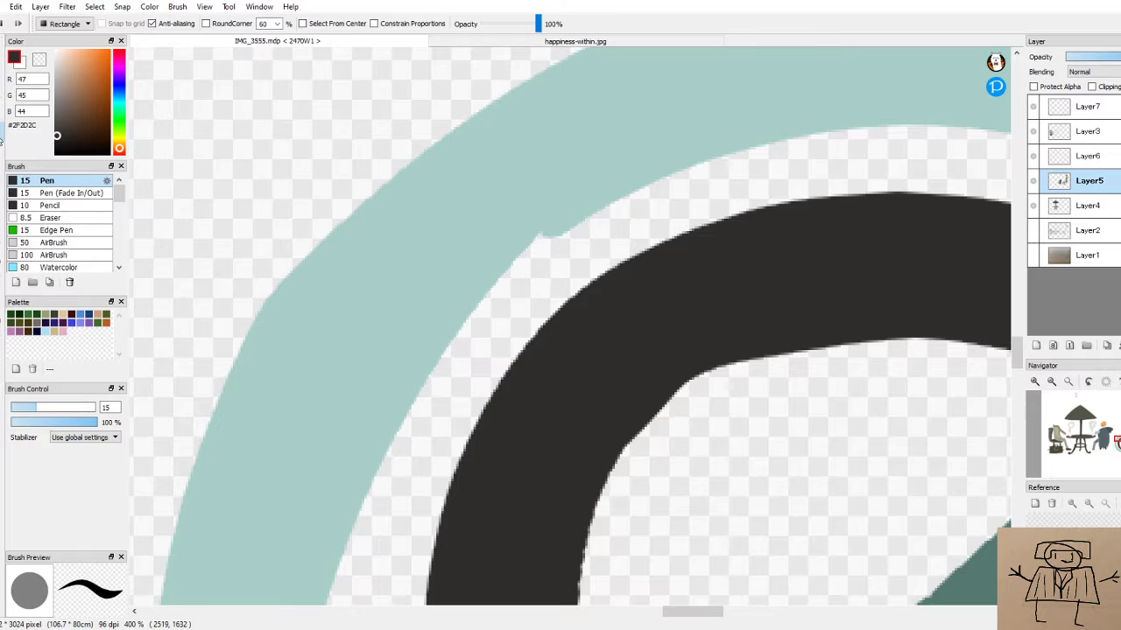
pyautogui.click(65, 23)
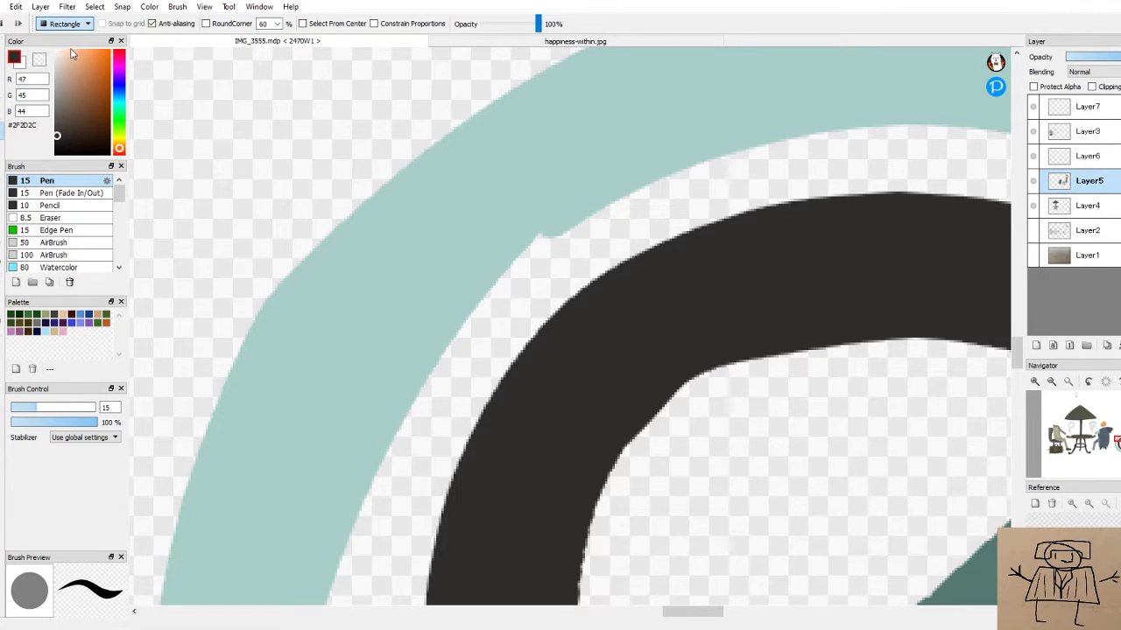
pyautogui.click(71, 48)
pyautogui.moveTo(327, 110); pyautogui.dragTo(691, 353)
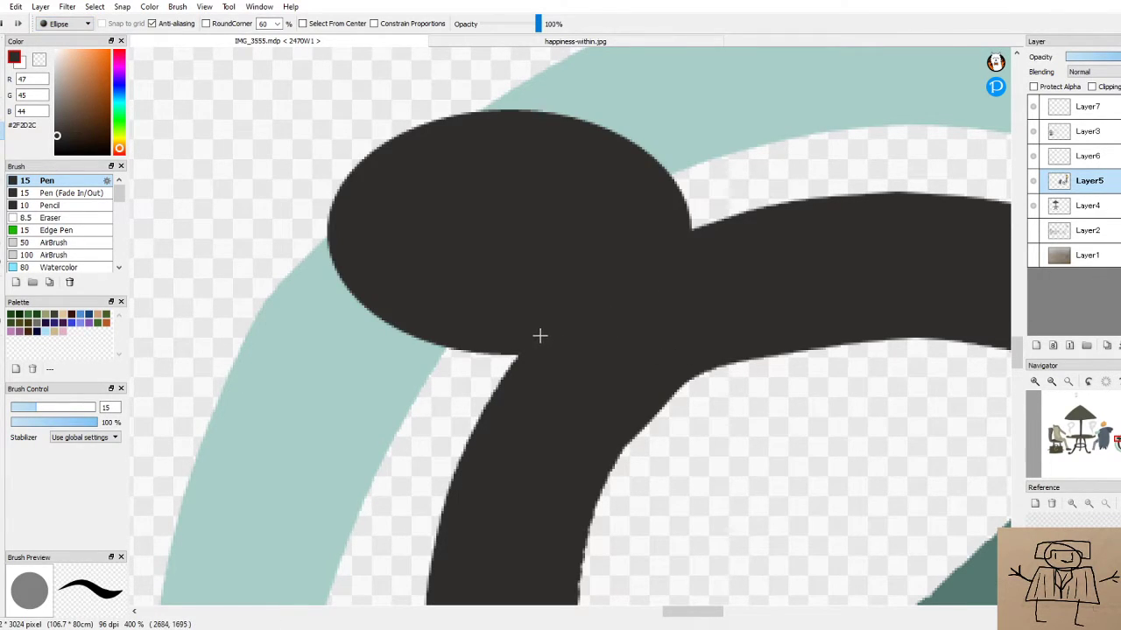
pyautogui.hotkey('ctrl', 'z')
pyautogui.scroll(-2, 582, 376)
pyautogui.scroll(-5, 583, 375)
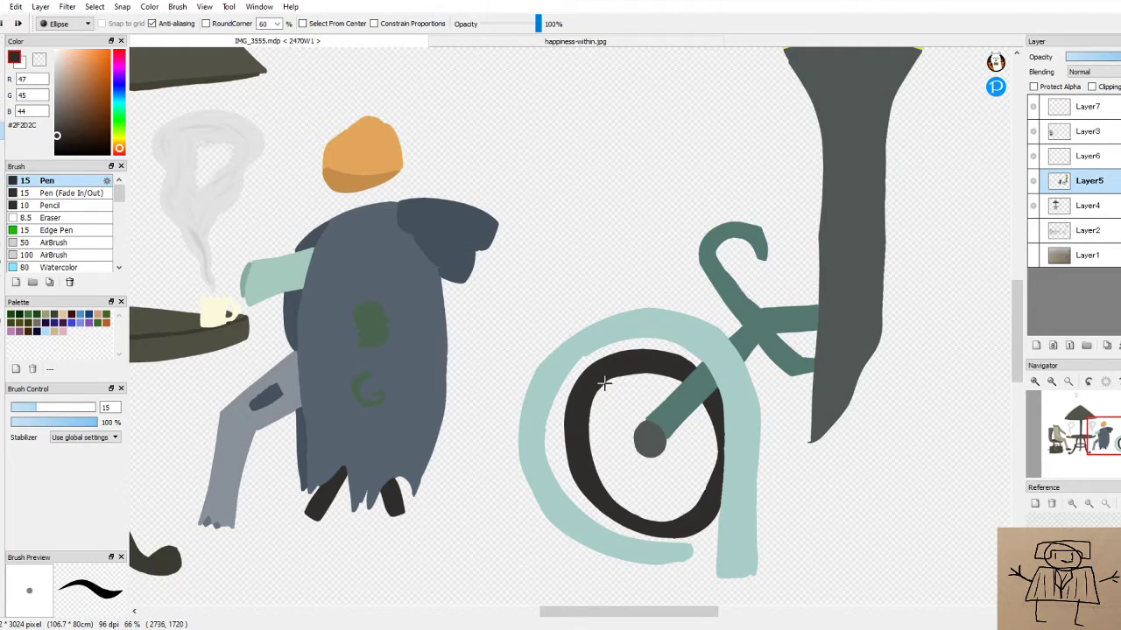
pyautogui.moveTo(585, 375); pyautogui.dragTo(739, 532)
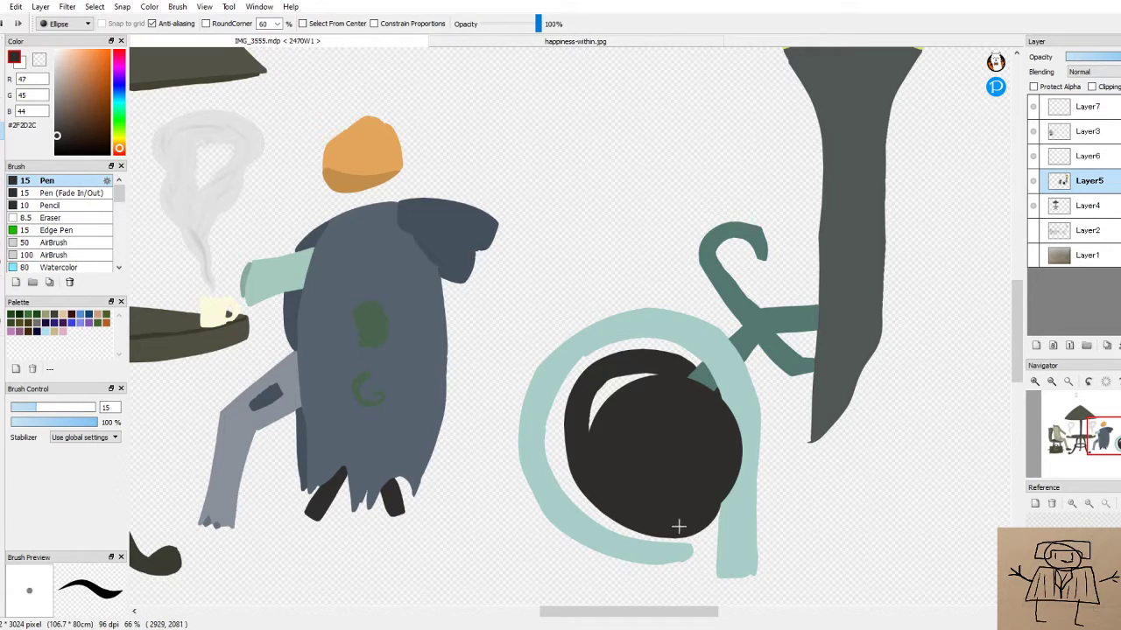
pyautogui.press('Delete')
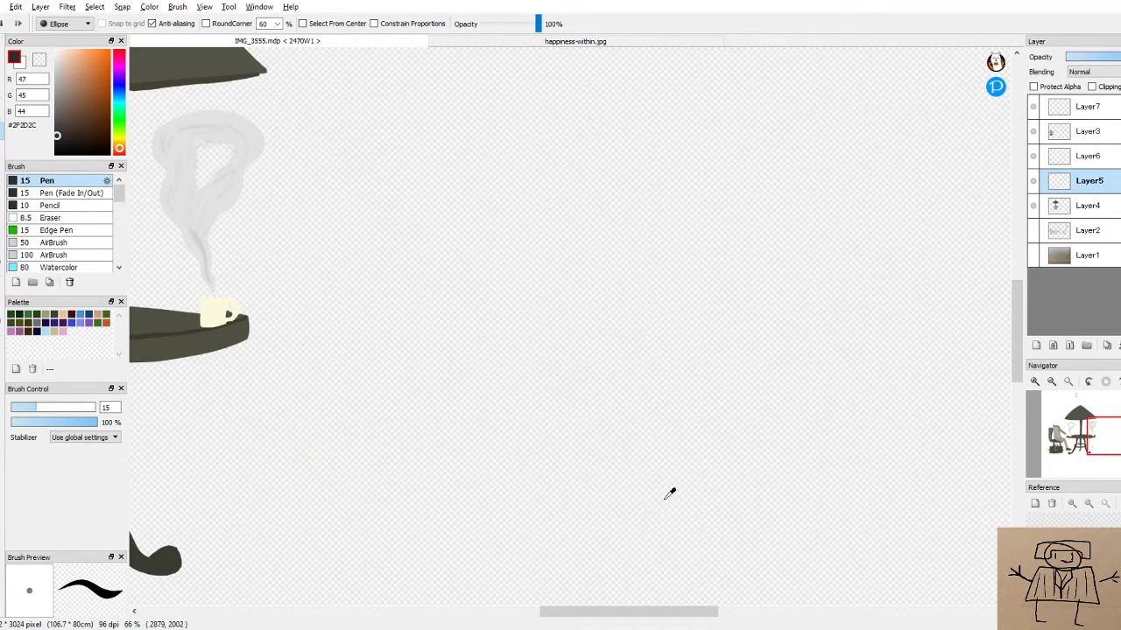
pyautogui.hotkey('ctrl', 'z')
pyautogui.hotkey('ctrl', 'z')
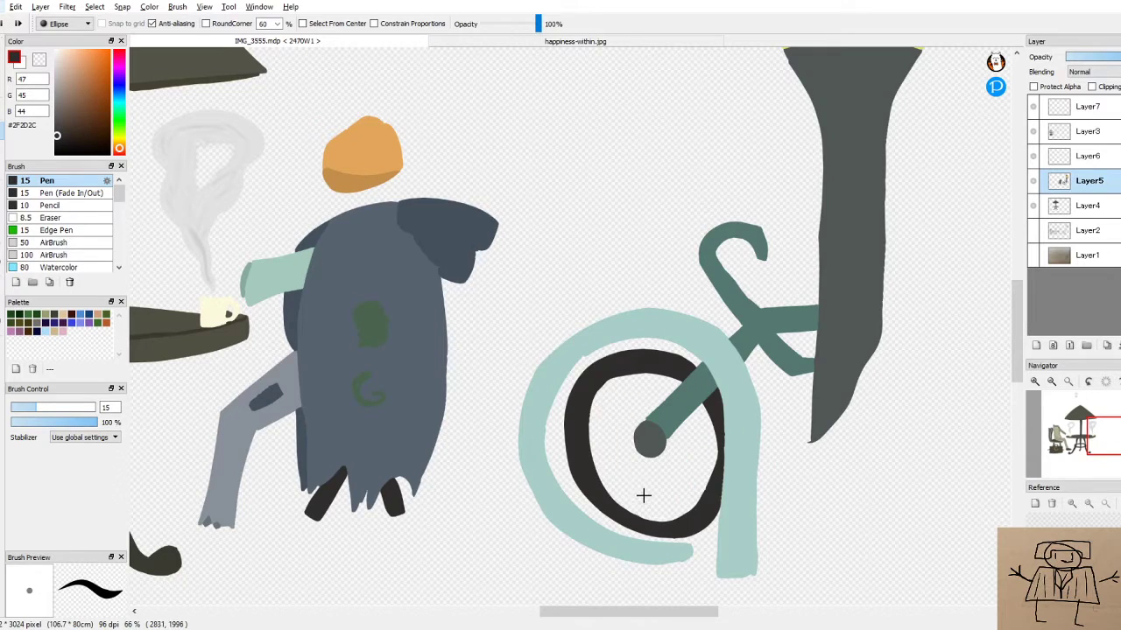
pyautogui.scroll(-6, 626, 481)
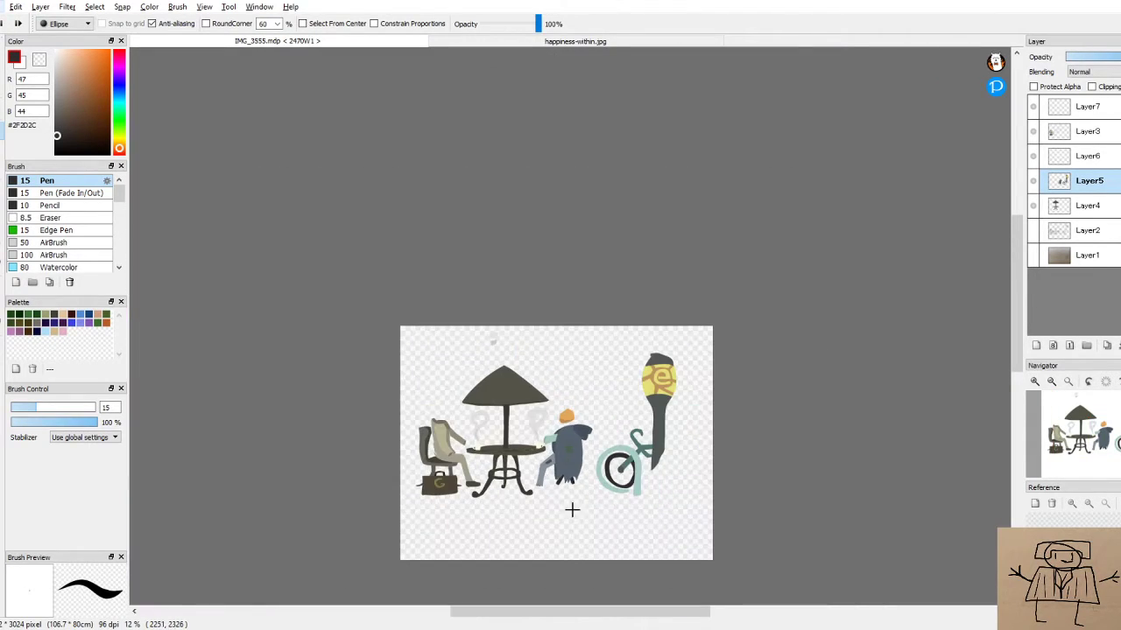
pyautogui.scroll(8, 604, 473)
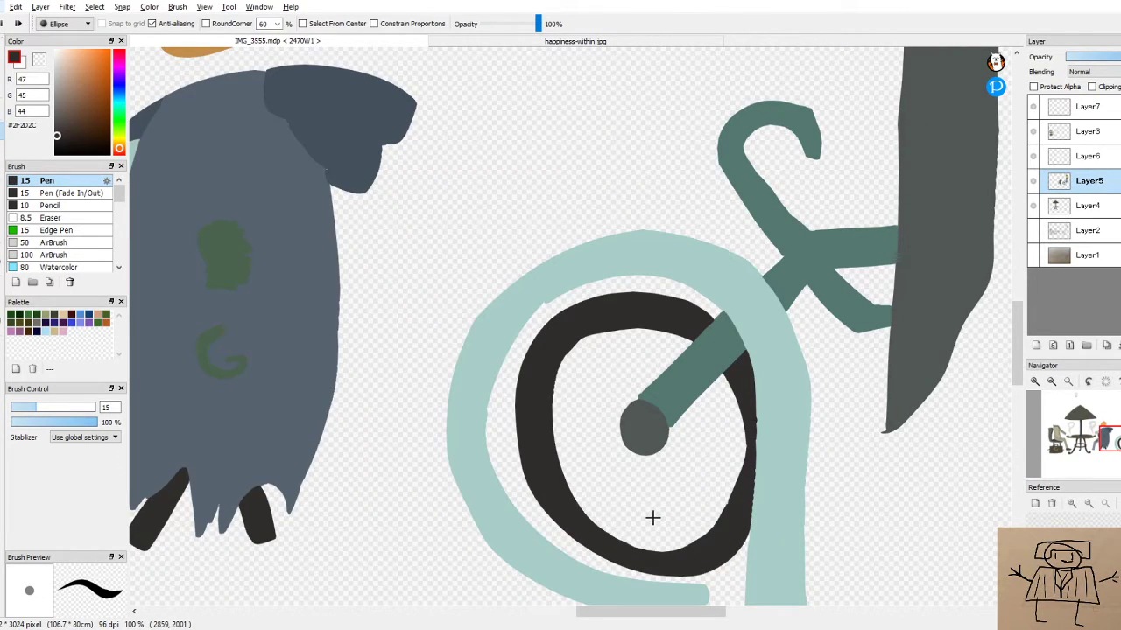
pyautogui.scroll(-2, 615, 534)
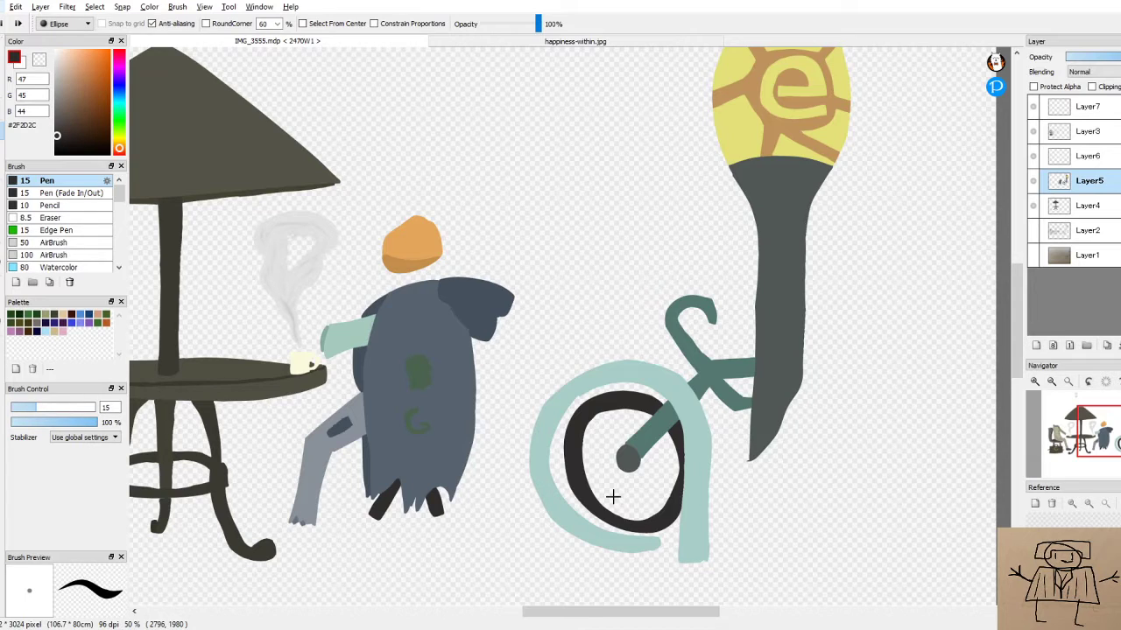
pyautogui.scroll(-4, 593, 408)
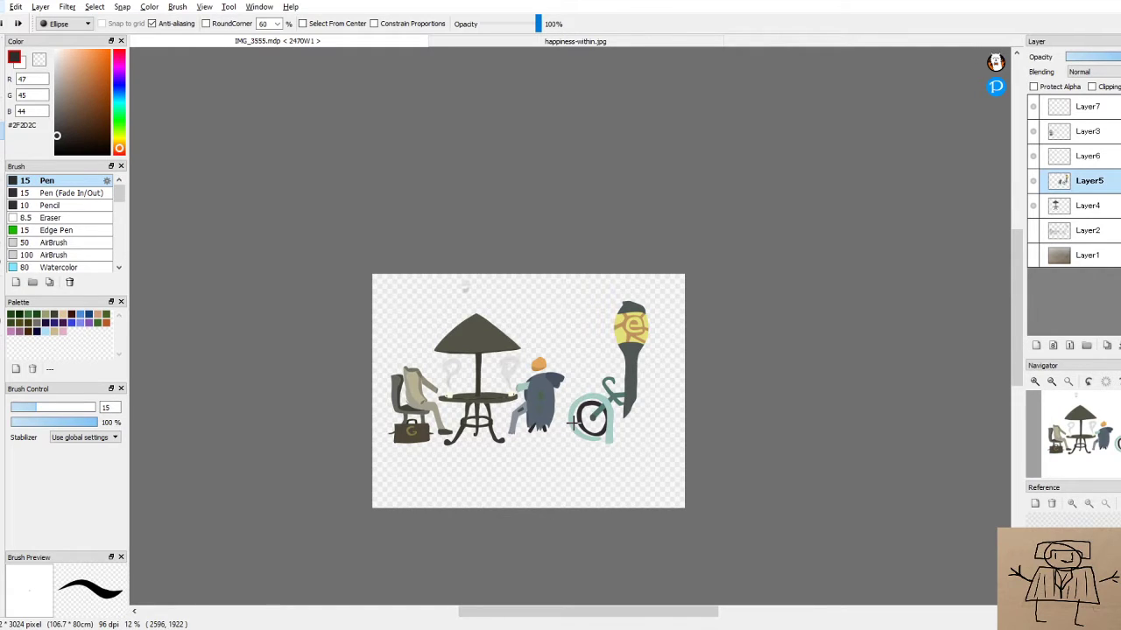
pyautogui.scroll(4, 573, 423)
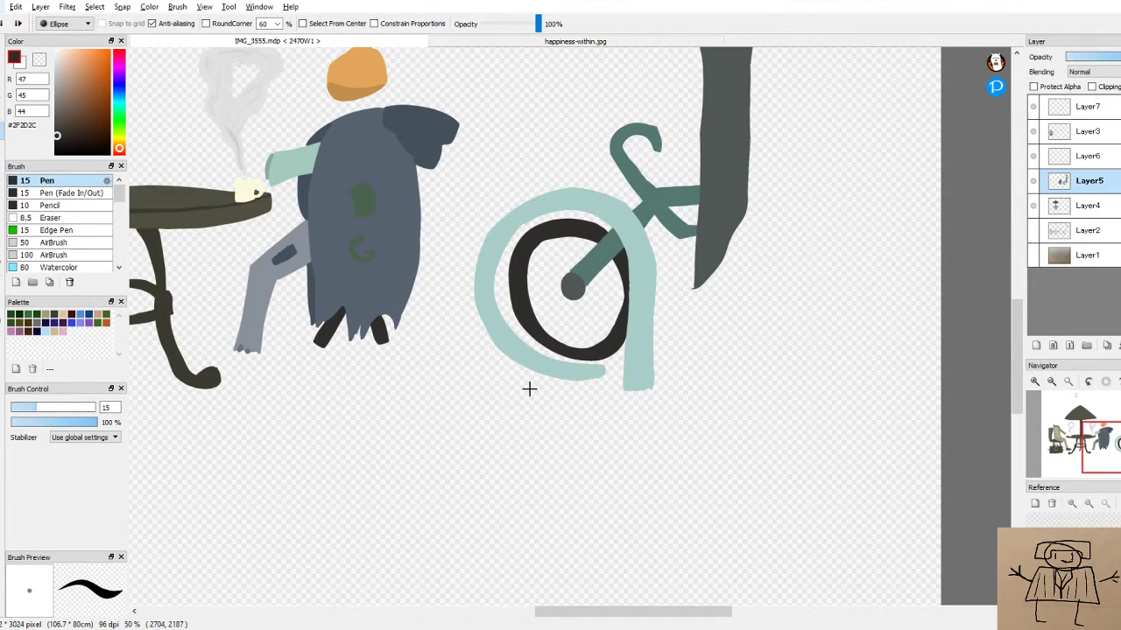
pyautogui.scroll(4, 552, 362)
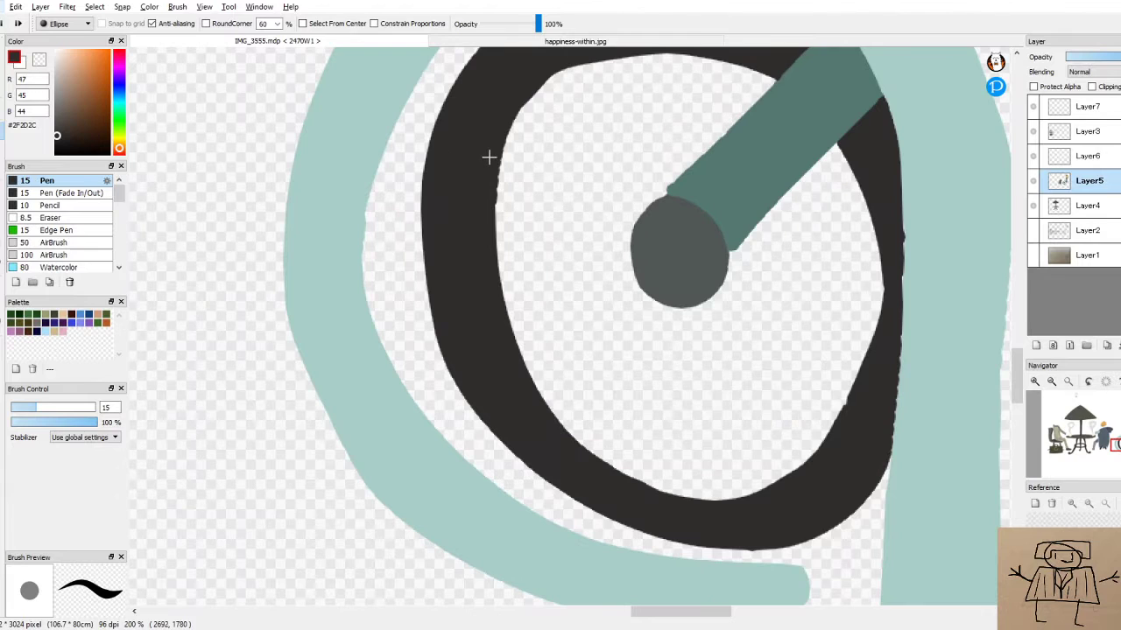
pyautogui.click(3, 54)
# Cover the bump on the dark ring's right outer edge beside the pale teal stem with #A7CDC6
pyautogui.scroll(-4, 449, 271)
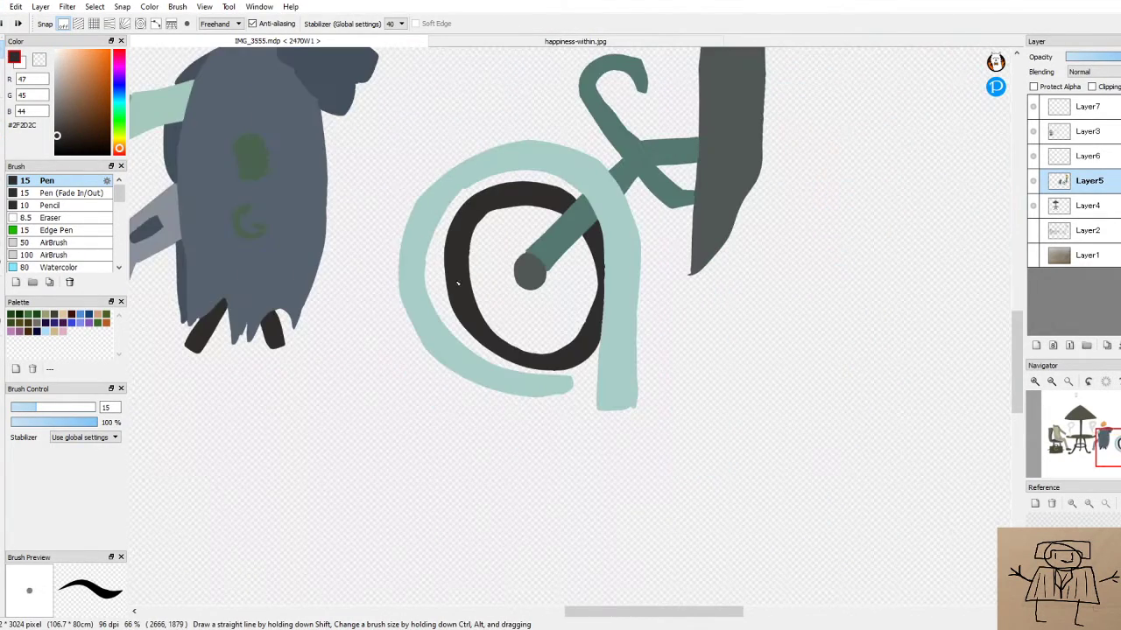
pyautogui.scroll(4, 599, 275)
pyautogui.scroll(2, 600, 275)
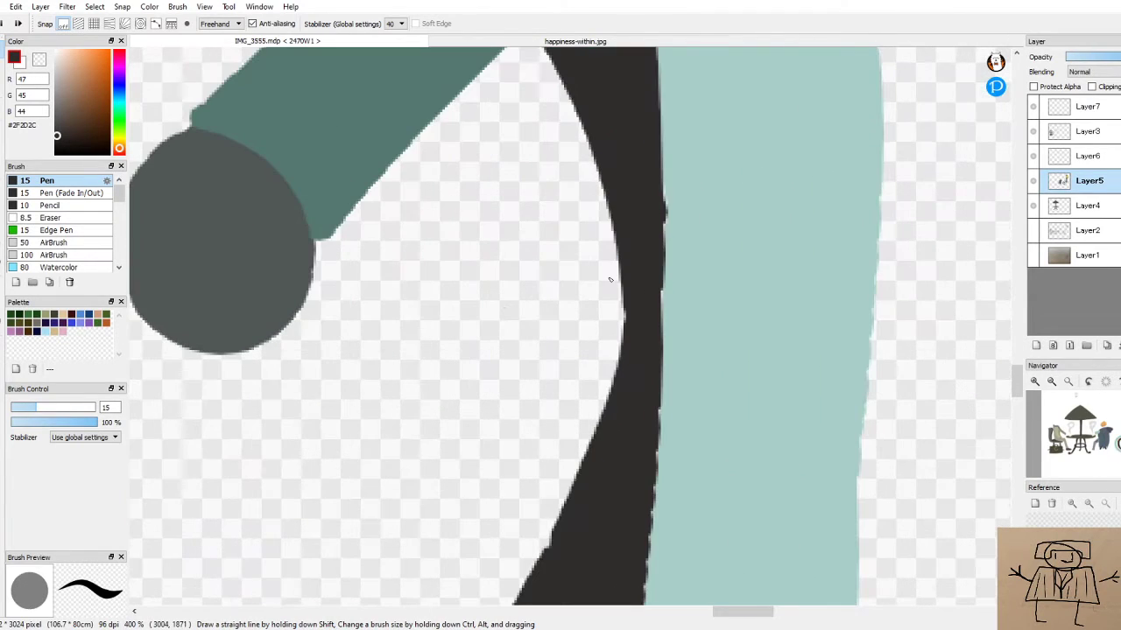
pyautogui.keyDown('alt'); pyautogui.click(700, 206); pyautogui.keyUp('alt')
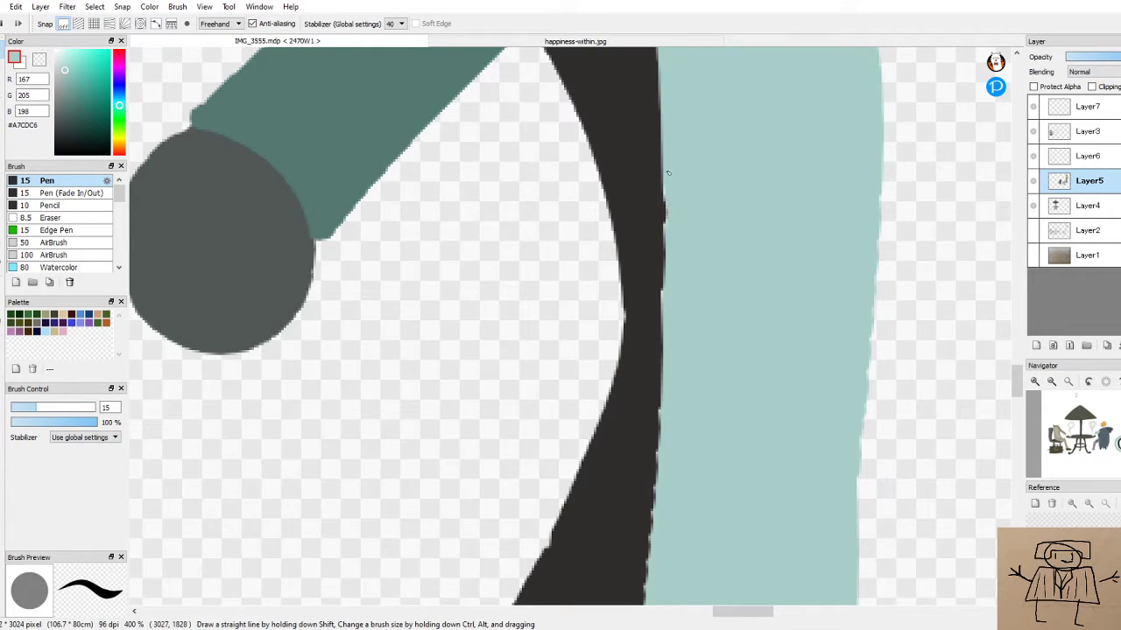
pyautogui.moveTo(671, 206); pyautogui.dragTo(666, 180)
pyautogui.click(672, 219)
pyautogui.moveTo(662, 283); pyautogui.dragTo(671, 175)
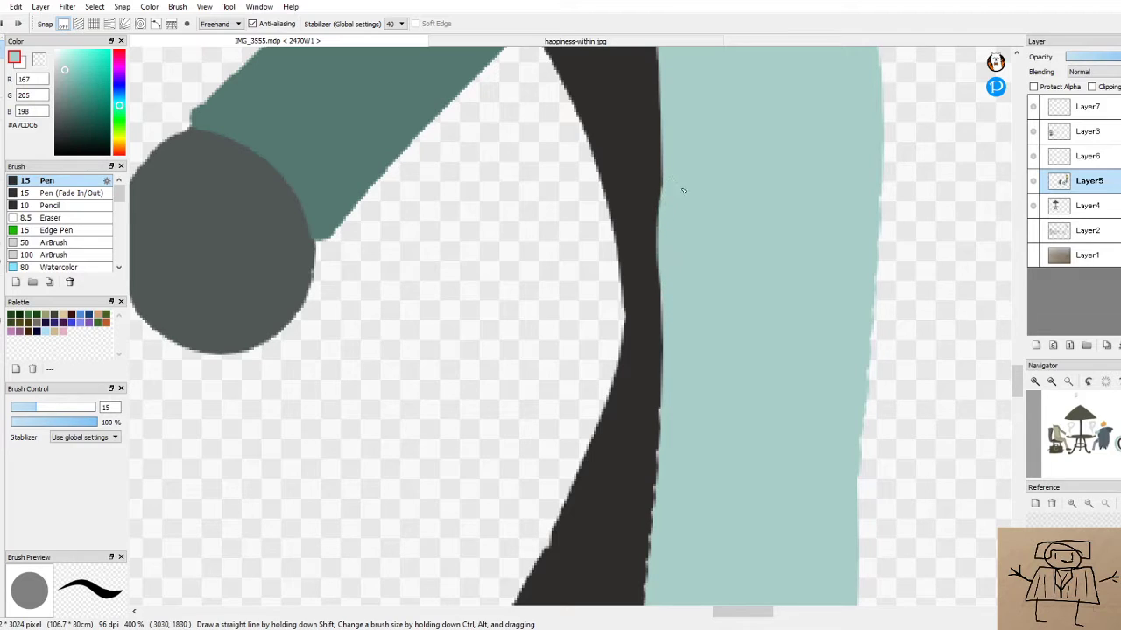
pyautogui.hotkey('ctrl', 'z')
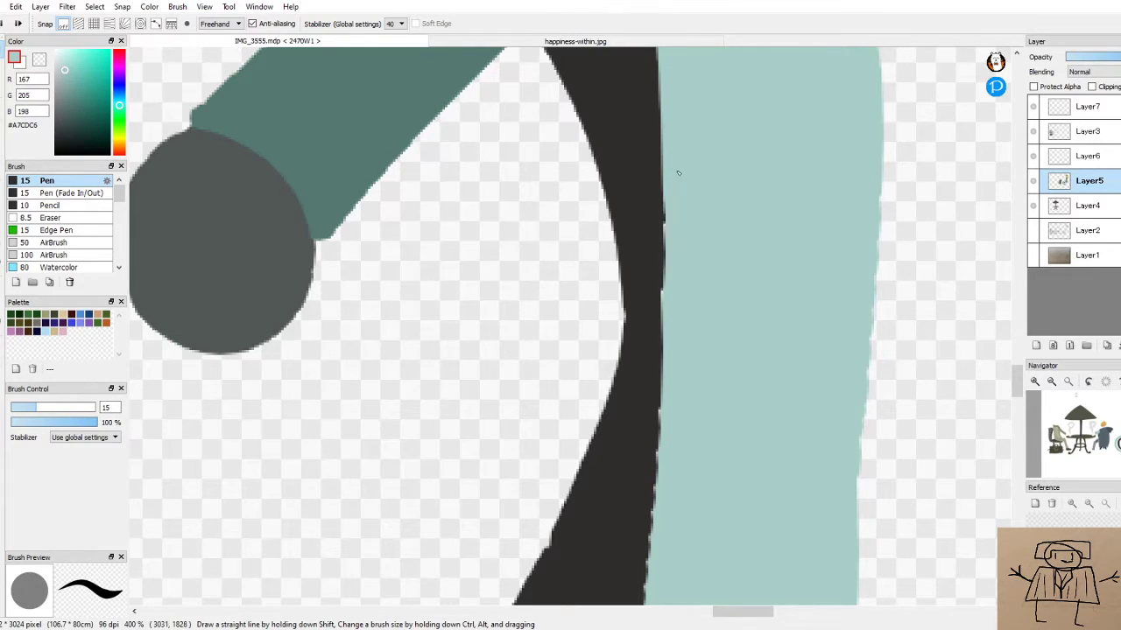
pyautogui.moveTo(672, 237); pyautogui.dragTo(665, 281)
pyautogui.moveTo(669, 210)
pyautogui.mouseDown()
pyautogui.moveTo(666, 317)
pyautogui.moveTo(681, 177)
pyautogui.mouseUp()
# Smooth the pale teal stem's jagged inner edge along the dark ring's lower right side with #A7CDC6
pyautogui.scroll(-3, 745, 268)
pyautogui.scroll(2, 671, 383)
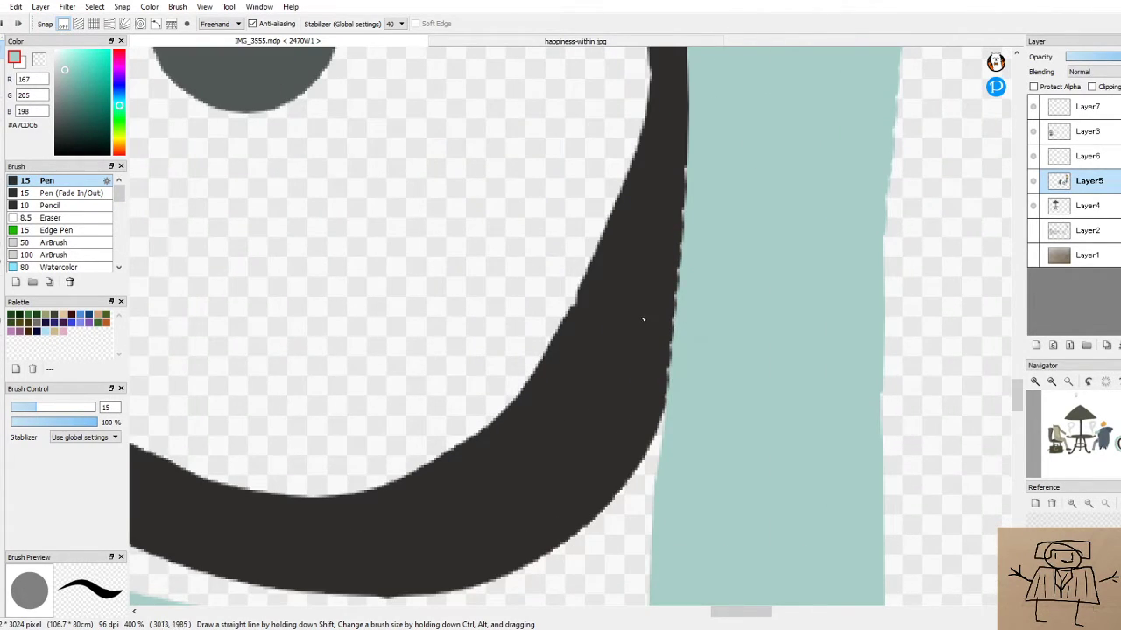
pyautogui.moveTo(671, 404); pyautogui.dragTo(713, 147)
pyautogui.moveTo(680, 362); pyautogui.dragTo(691, 104)
pyautogui.hotkey('ctrl', 'z')
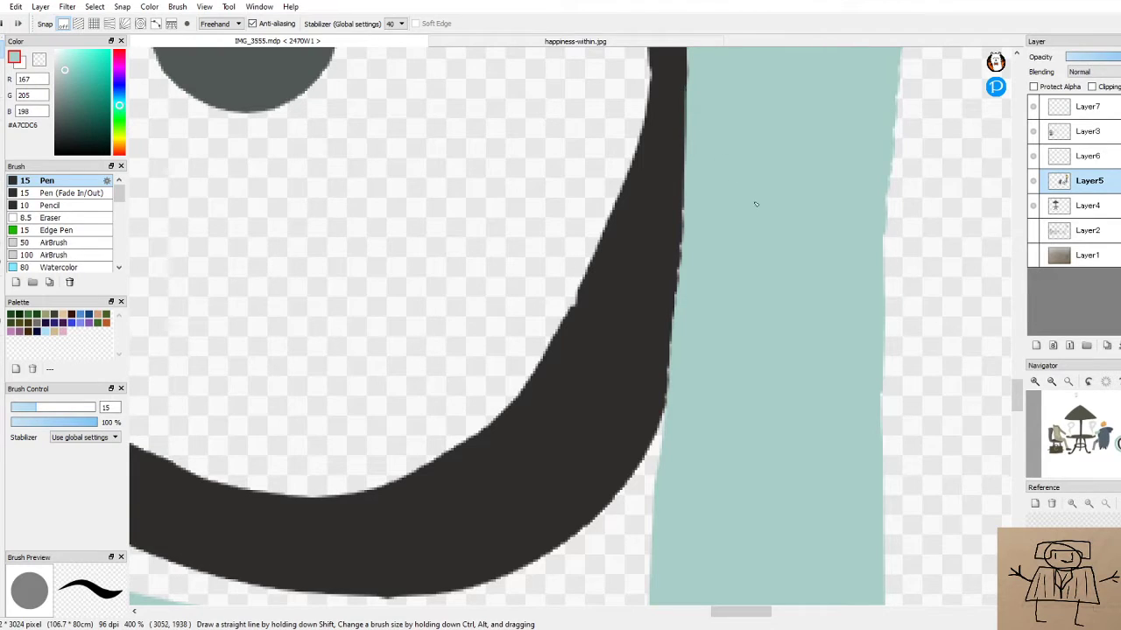
# Fill the small dents in the dark ring's lower right outer edge against the pale teal stem with #2F2D2C
pyautogui.keyDown('alt'); pyautogui.click(651, 285); pyautogui.keyUp('alt')
pyautogui.scroll(2, 700, 302)
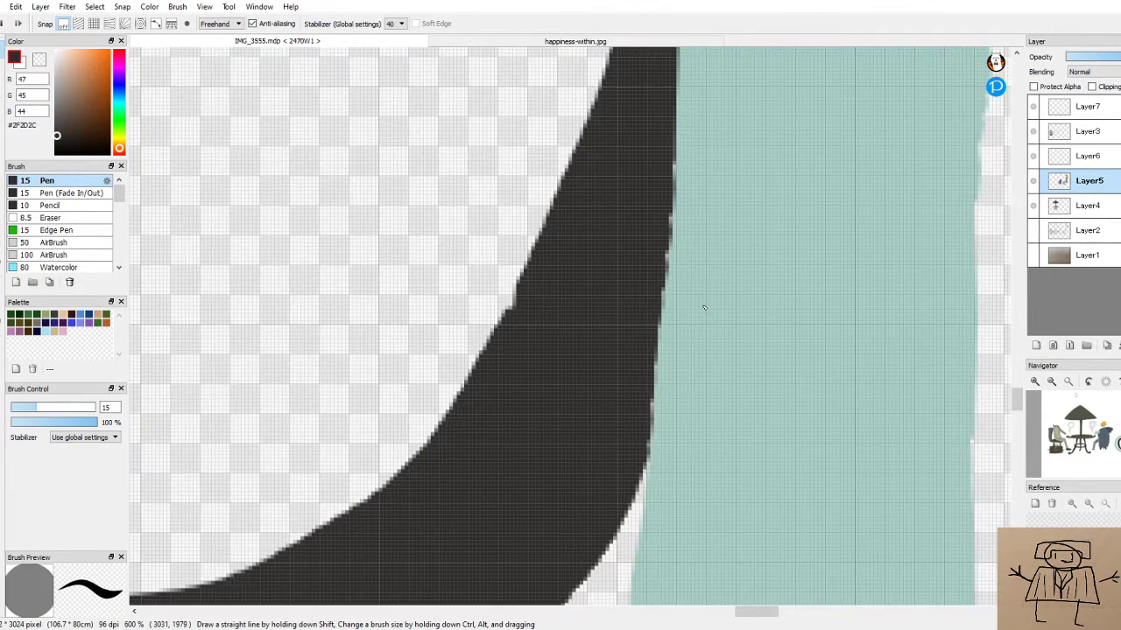
pyautogui.moveTo(674, 144); pyautogui.dragTo(649, 424)
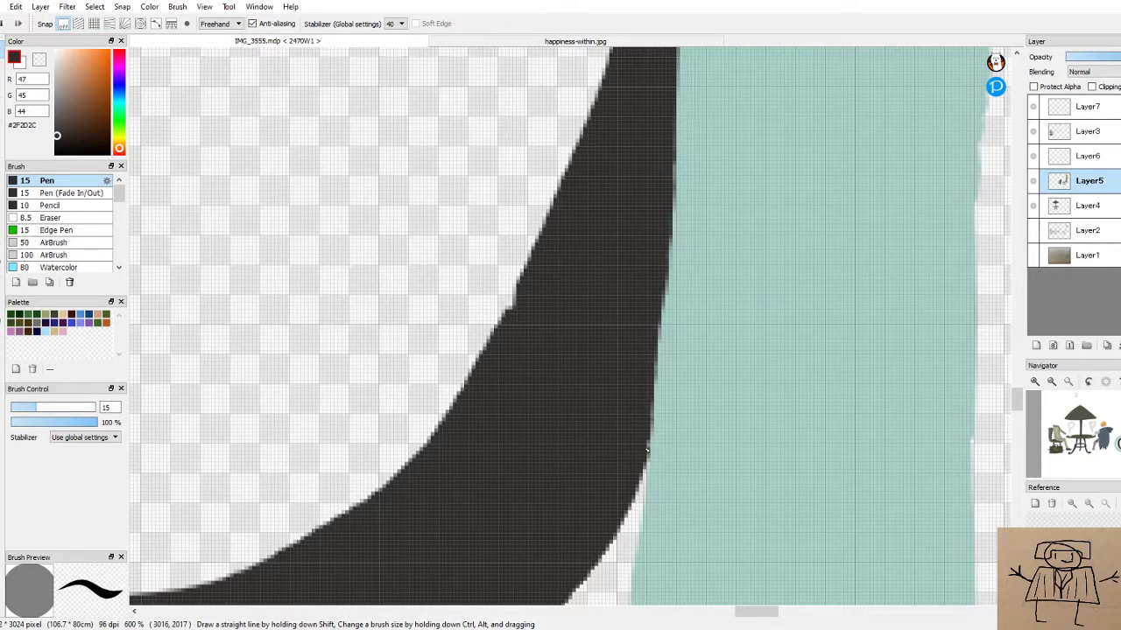
# Fill the notch on the dark ring's lower right inner edge and round the kink at its narrowest point with #2F2D2C
pyautogui.scroll(-5, 638, 376)
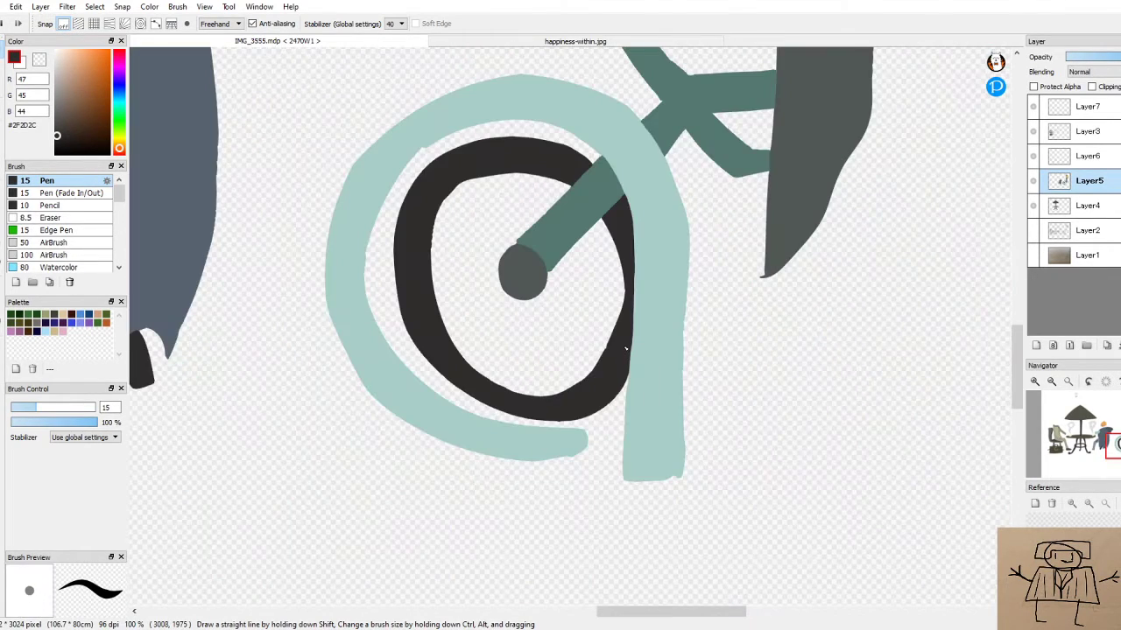
pyautogui.scroll(5, 570, 338)
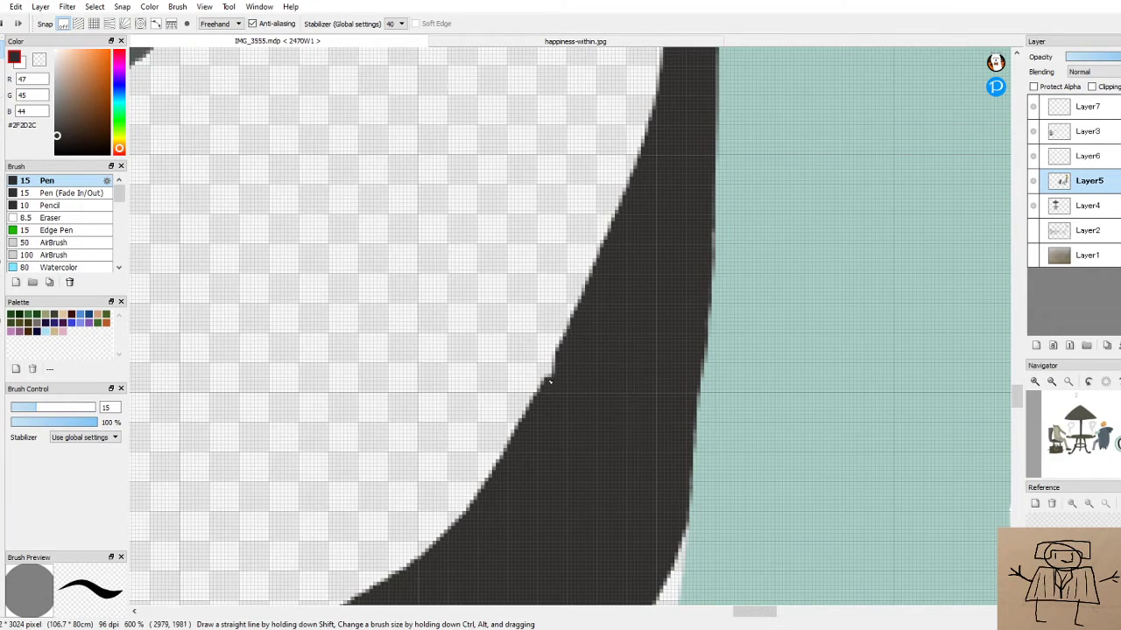
pyautogui.hotkey('ctrl', 'z')
pyautogui.moveTo(558, 356)
pyautogui.mouseDown()
pyautogui.moveTo(547, 402)
pyautogui.moveTo(552, 371)
pyautogui.mouseUp()
pyautogui.scroll(-3, 552, 321)
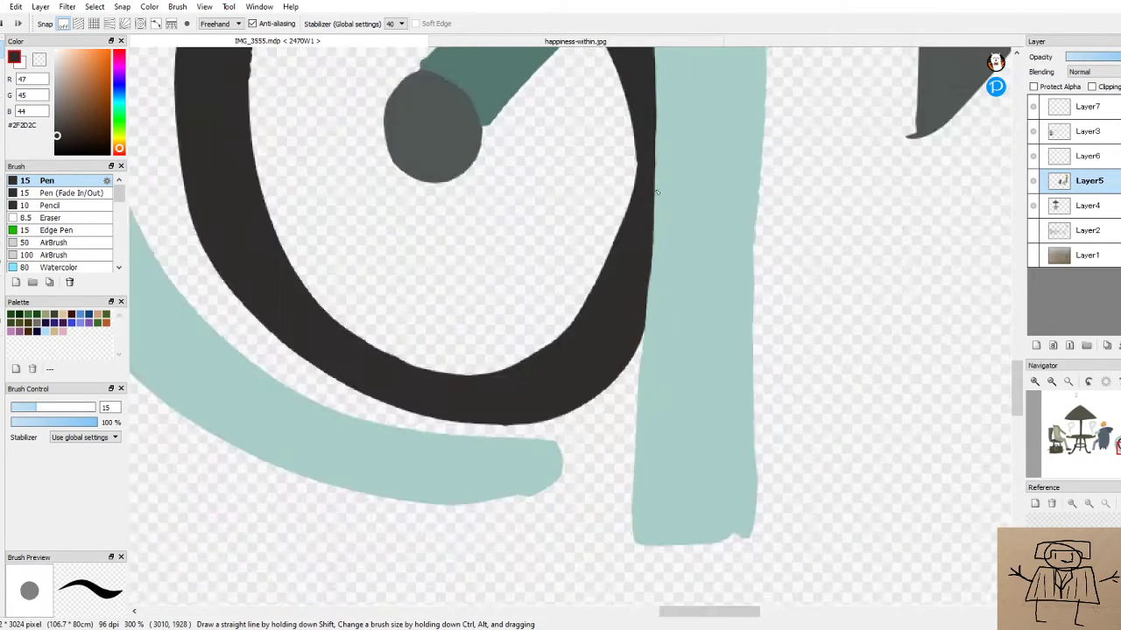
pyautogui.scroll(4, 646, 174)
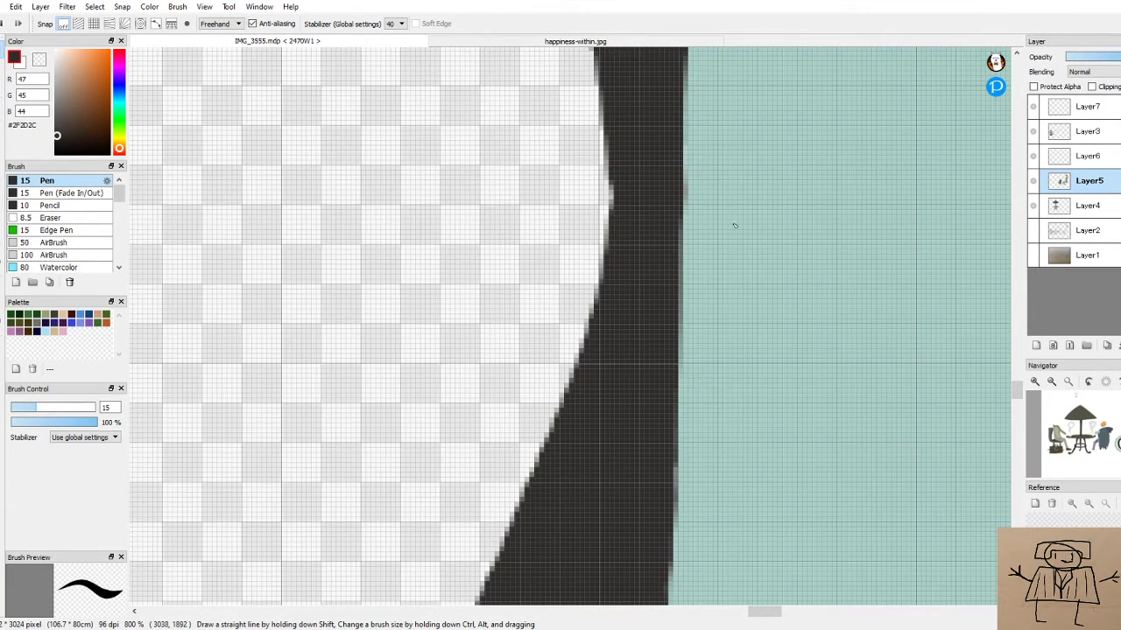
pyautogui.moveTo(611, 181); pyautogui.dragTo(610, 209)
pyautogui.scroll(-8, 592, 254)
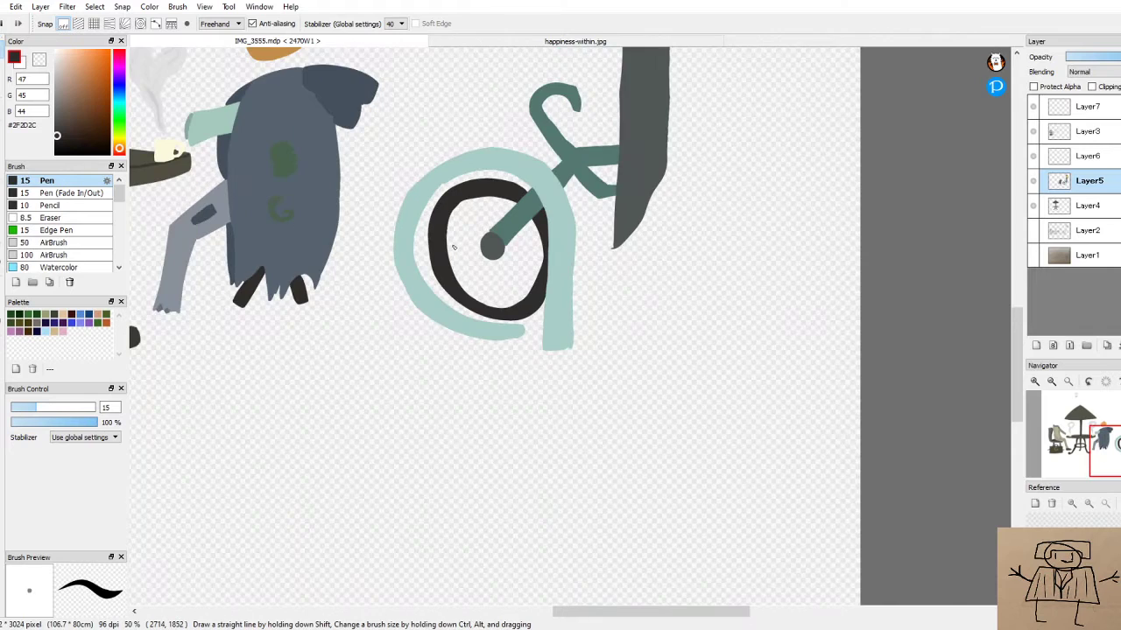
pyautogui.scroll(5, 454, 248)
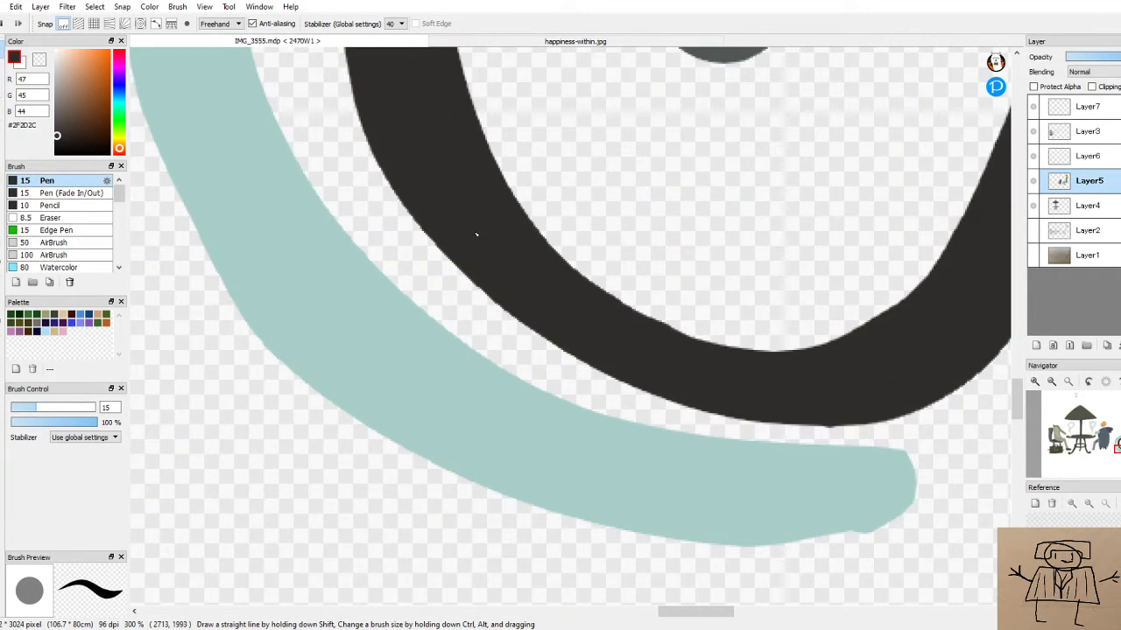
pyautogui.moveTo(403, 198)
pyautogui.mouseDown()
pyautogui.moveTo(443, 277)
pyautogui.moveTo(531, 359)
pyautogui.mouseUp()
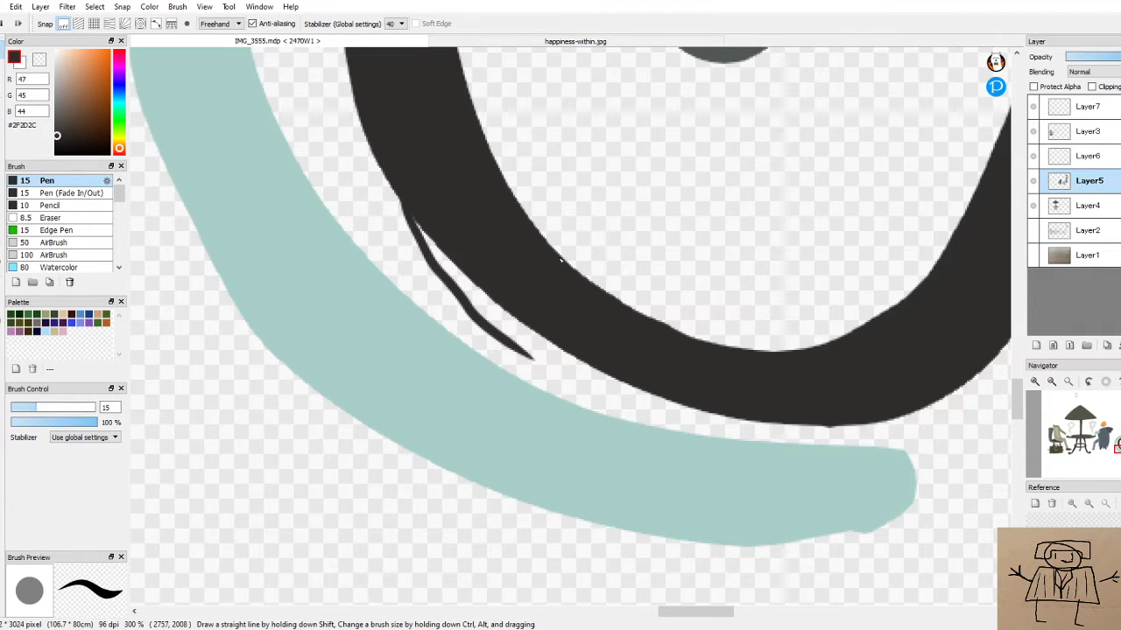
pyautogui.hotkey('ctrl', 'z')
pyautogui.moveTo(418, 226)
pyautogui.mouseDown()
pyautogui.moveTo(493, 314)
pyautogui.moveTo(577, 377)
pyautogui.mouseUp()
pyautogui.hotkey('ctrl', 'z')
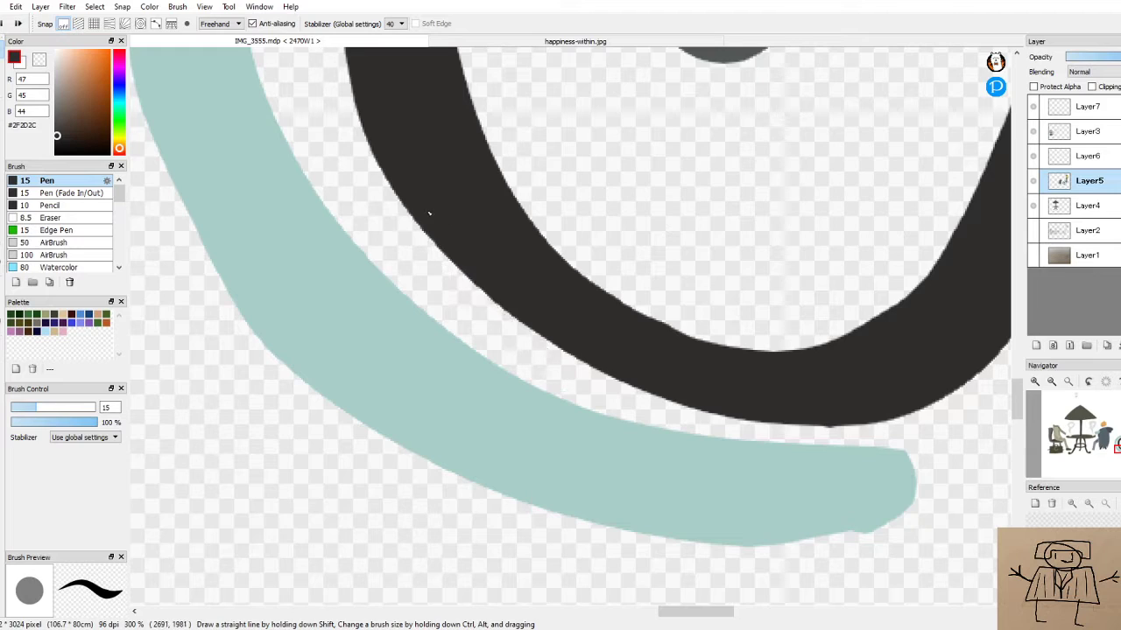
pyautogui.moveTo(436, 230); pyautogui.dragTo(499, 319)
pyautogui.hotkey('ctrl', 'z')
# Smooth the dark ring's bottom outer edge and cover the thin pale sliver inside it with #2F2D2C
pyautogui.moveTo(481, 282)
pyautogui.mouseDown()
pyautogui.moveTo(545, 343)
pyautogui.moveTo(641, 399)
pyautogui.moveTo(732, 417)
pyautogui.mouseUp()
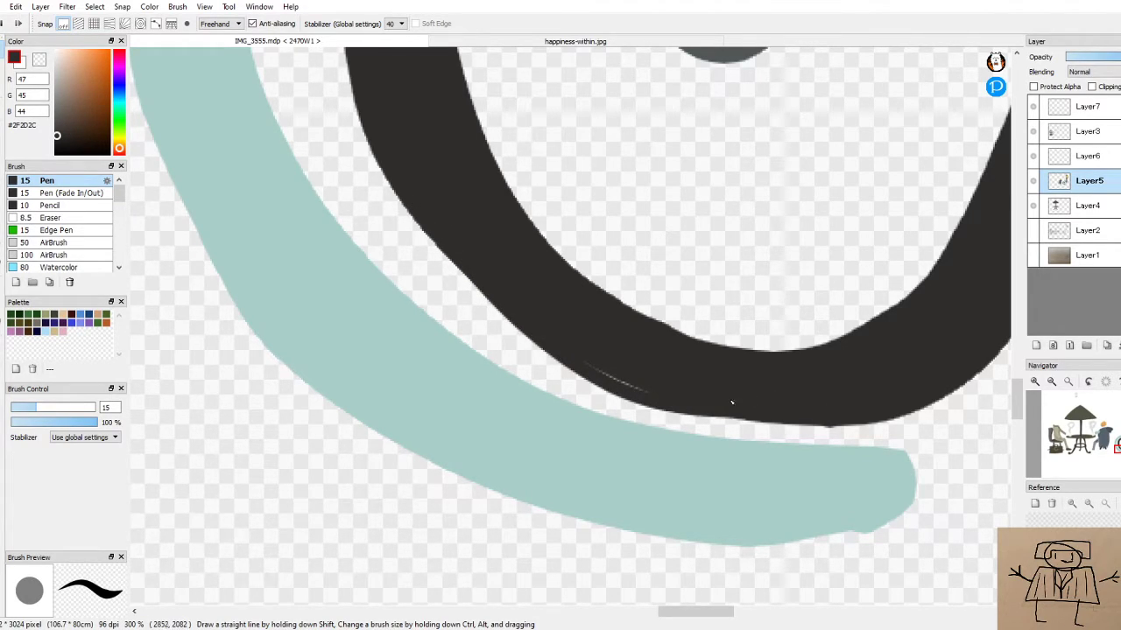
pyautogui.moveTo(659, 406)
pyautogui.mouseDown()
pyautogui.moveTo(767, 419)
pyautogui.moveTo(886, 411)
pyautogui.mouseUp()
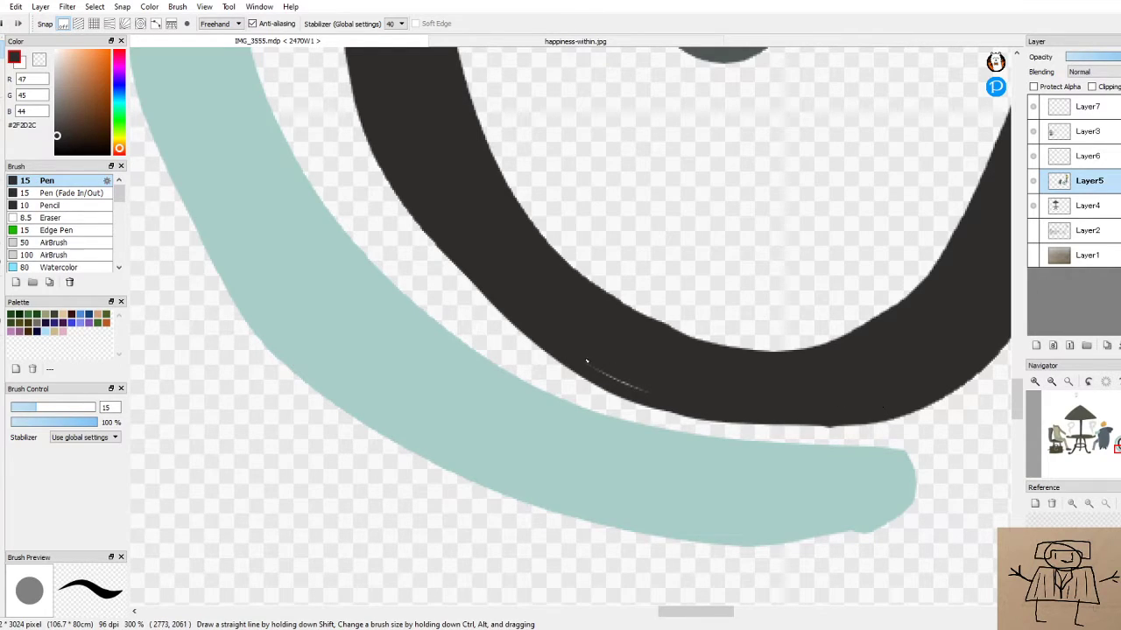
pyautogui.moveTo(560, 344); pyautogui.dragTo(649, 403)
# Fill out the flattened stretch of the dark ring's lower left outer edge with #2F2D2C using the 15 px Pen
pyautogui.scroll(-5, 710, 372)
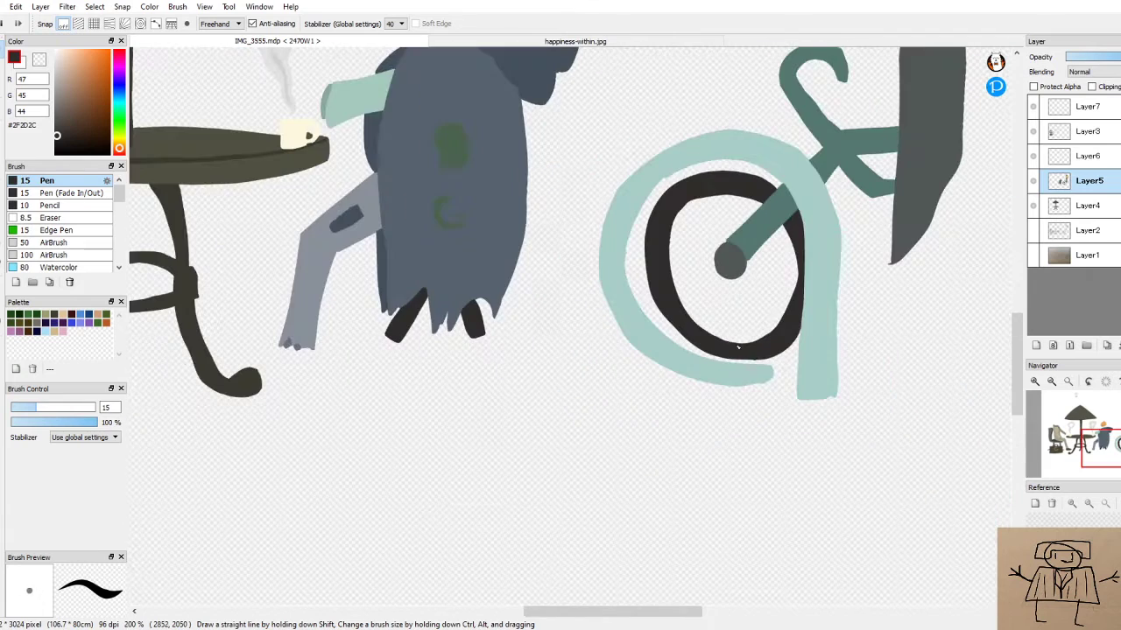
pyautogui.scroll(4, 689, 320)
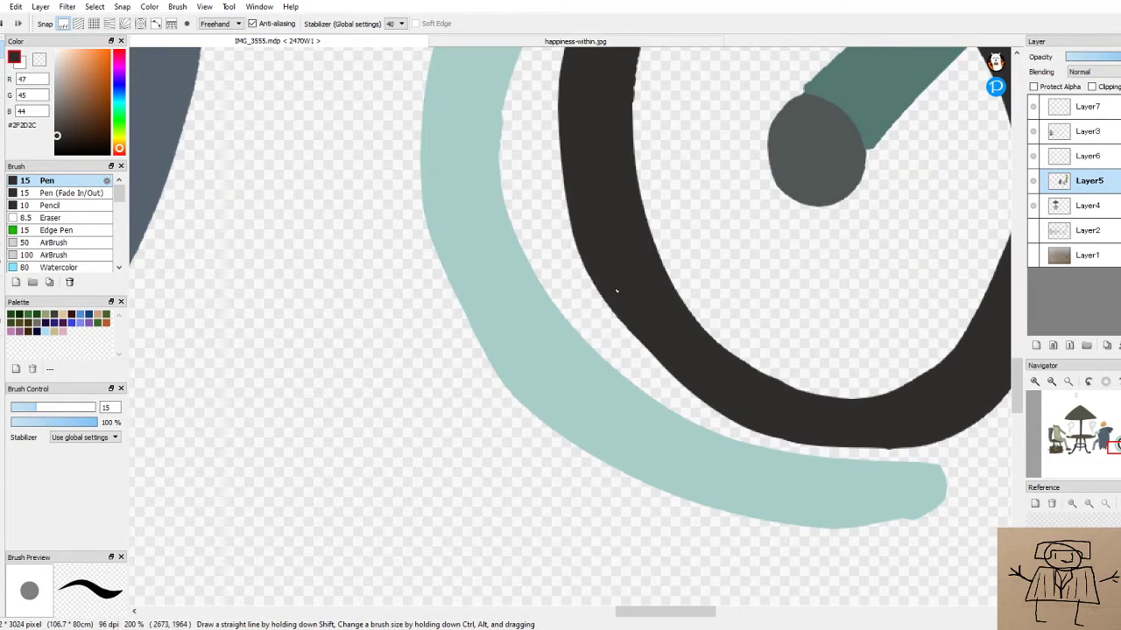
pyautogui.moveTo(588, 269); pyautogui.dragTo(636, 357)
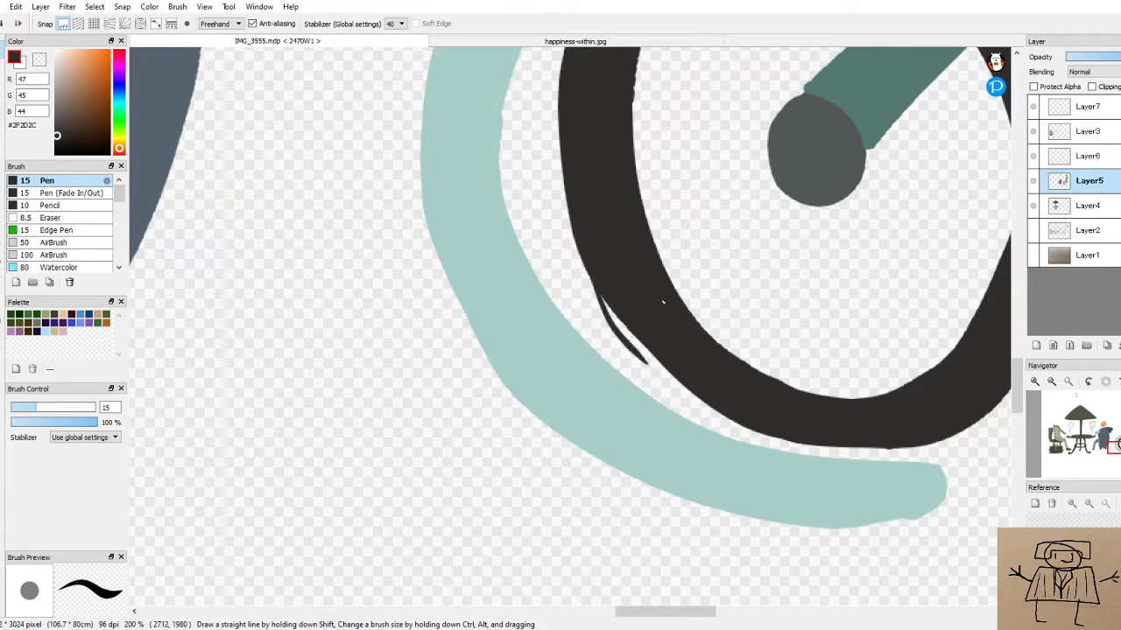
pyautogui.hotkey('ctrl', 'z')
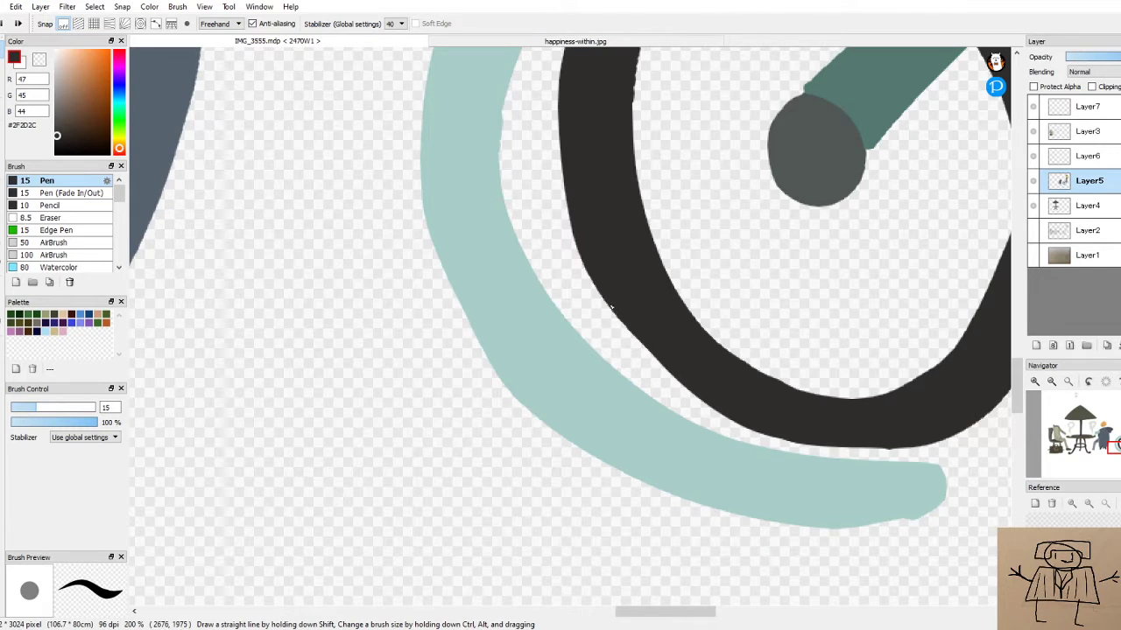
pyautogui.moveTo(604, 298)
pyautogui.mouseDown()
pyautogui.moveTo(654, 361)
pyautogui.moveTo(755, 420)
pyautogui.mouseUp()
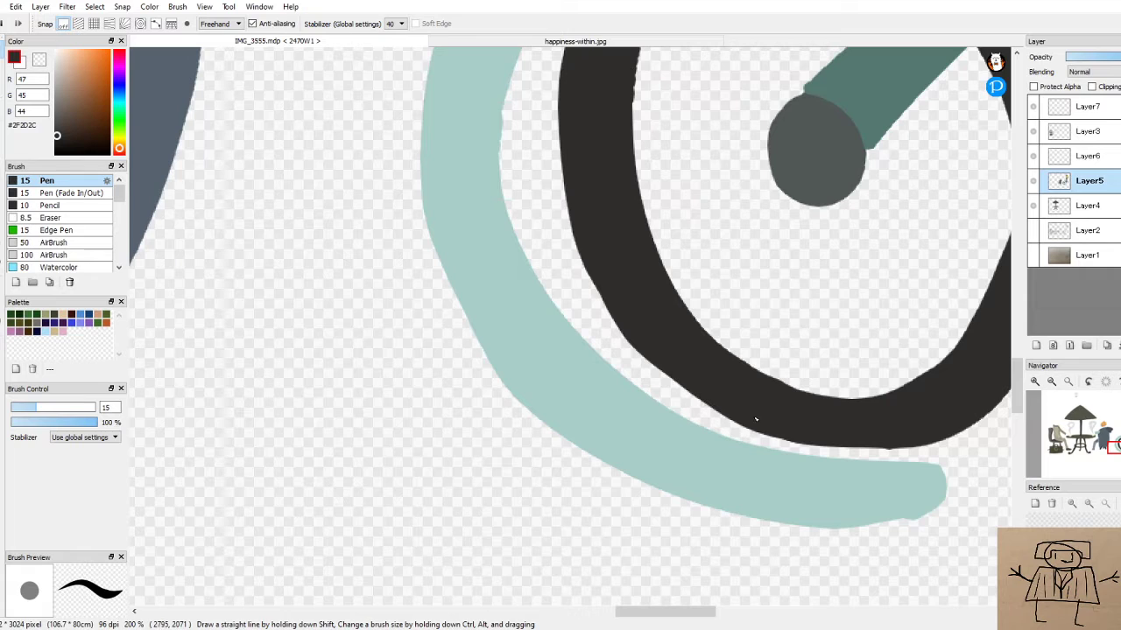
# Smooth the remaining kink on the dark ring's lower left outer edge with #2F2D2C and save the file
pyautogui.scroll(-3, 755, 408)
pyautogui.scroll(5, 713, 376)
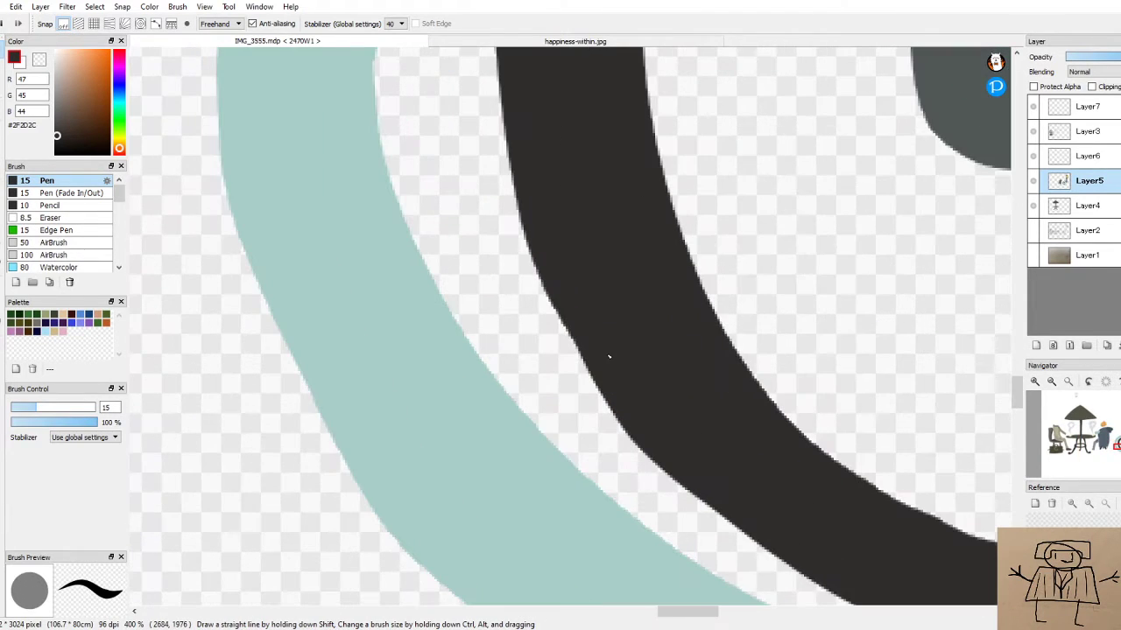
pyautogui.moveTo(562, 315); pyautogui.dragTo(622, 429)
pyautogui.hotkey('ctrl', 'z')
pyautogui.moveTo(571, 337); pyautogui.dragTo(606, 401)
pyautogui.moveTo(552, 301)
pyautogui.mouseDown()
pyautogui.moveTo(598, 396)
pyautogui.moveTo(627, 435)
pyautogui.mouseUp()
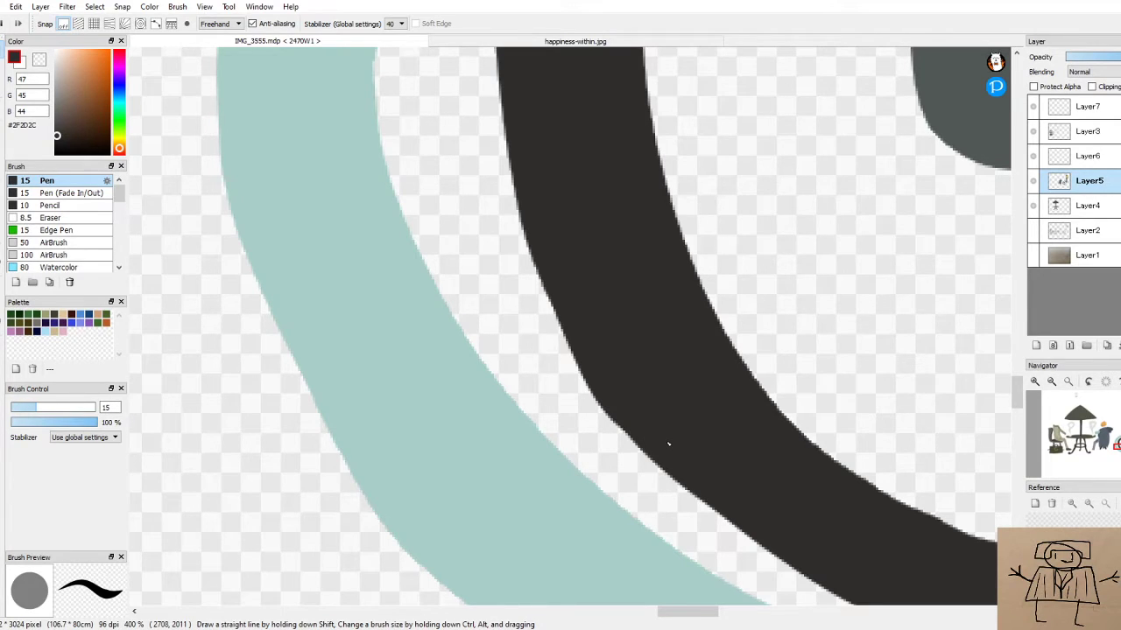
pyautogui.hotkey('ctrl', 's')
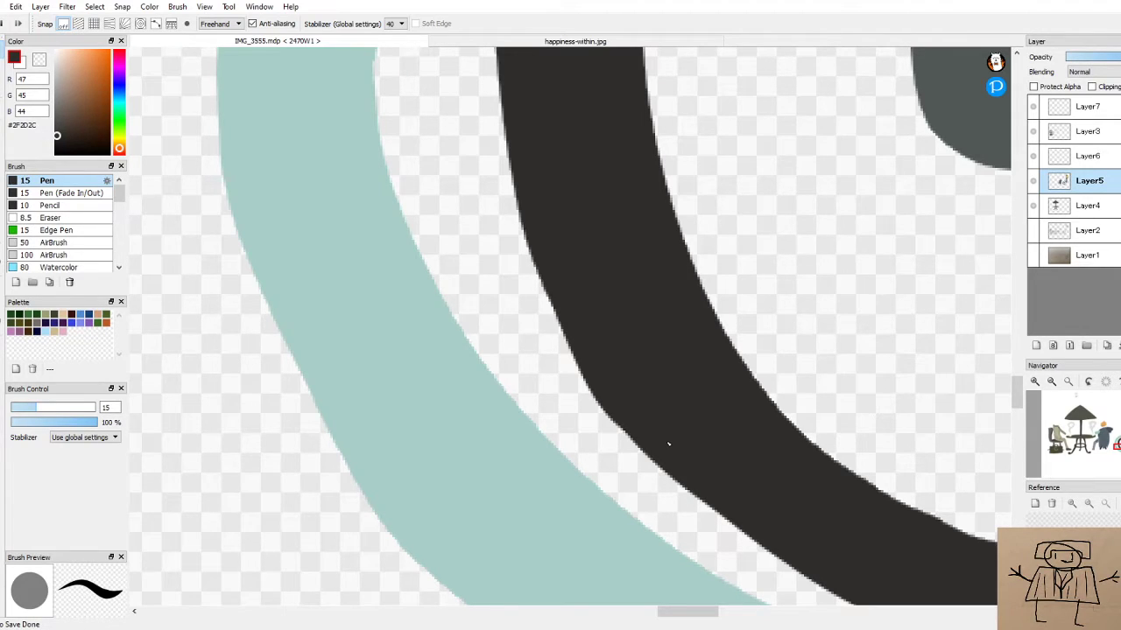
# Smooth the jagged left inner edge of the dark ring with a #2F2D2C stroke
pyautogui.scroll(-4, 743, 387)
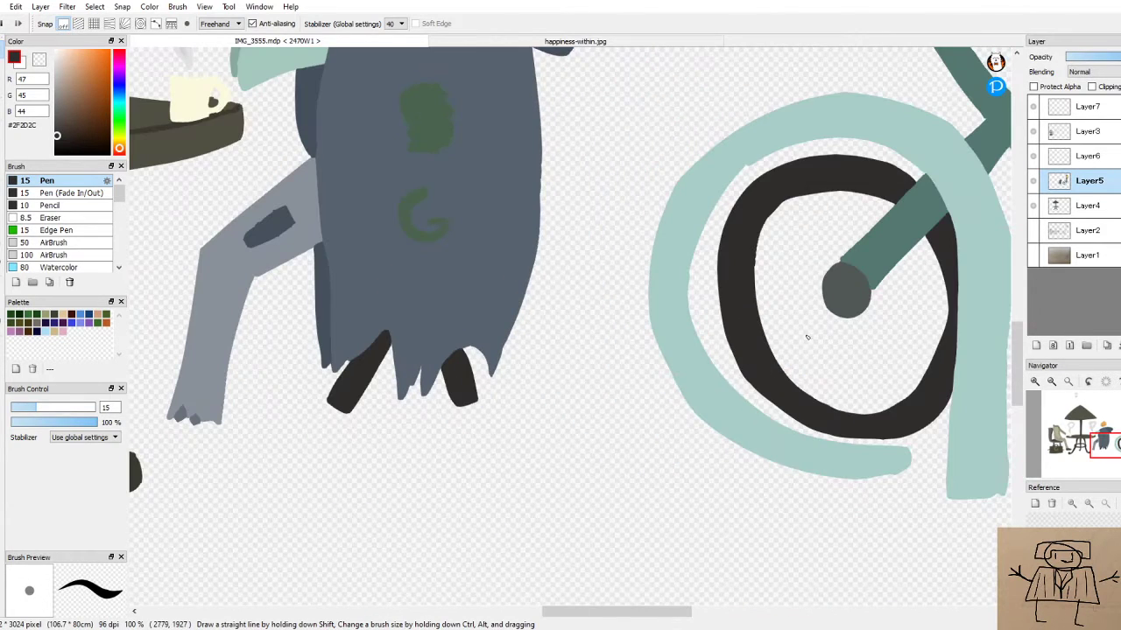
pyautogui.scroll(-2, 806, 364)
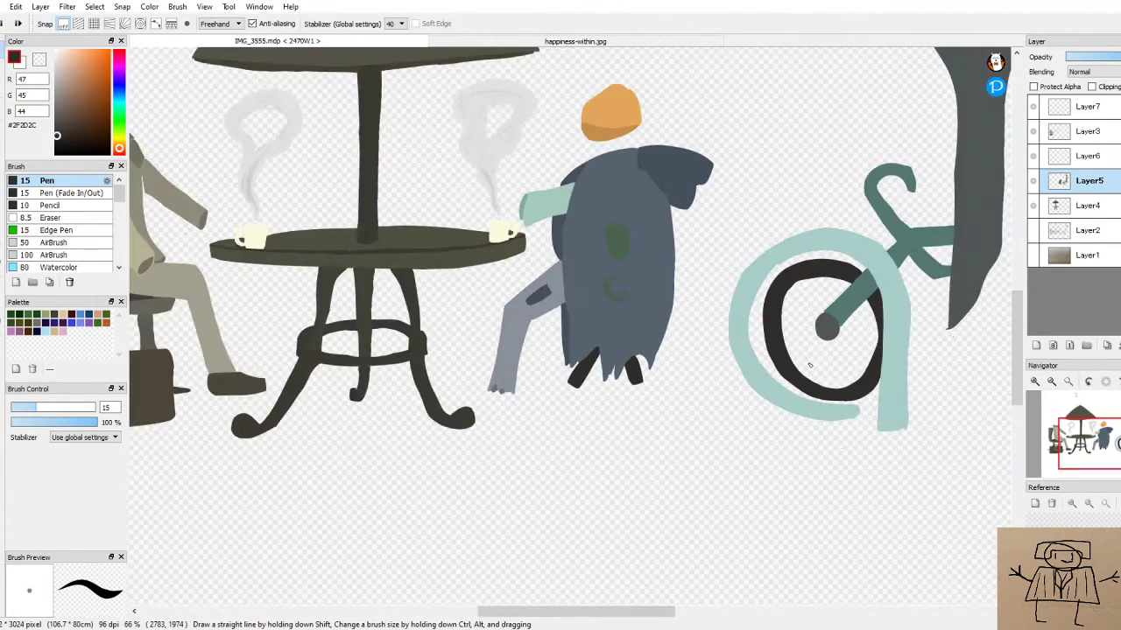
pyautogui.scroll(4, 810, 359)
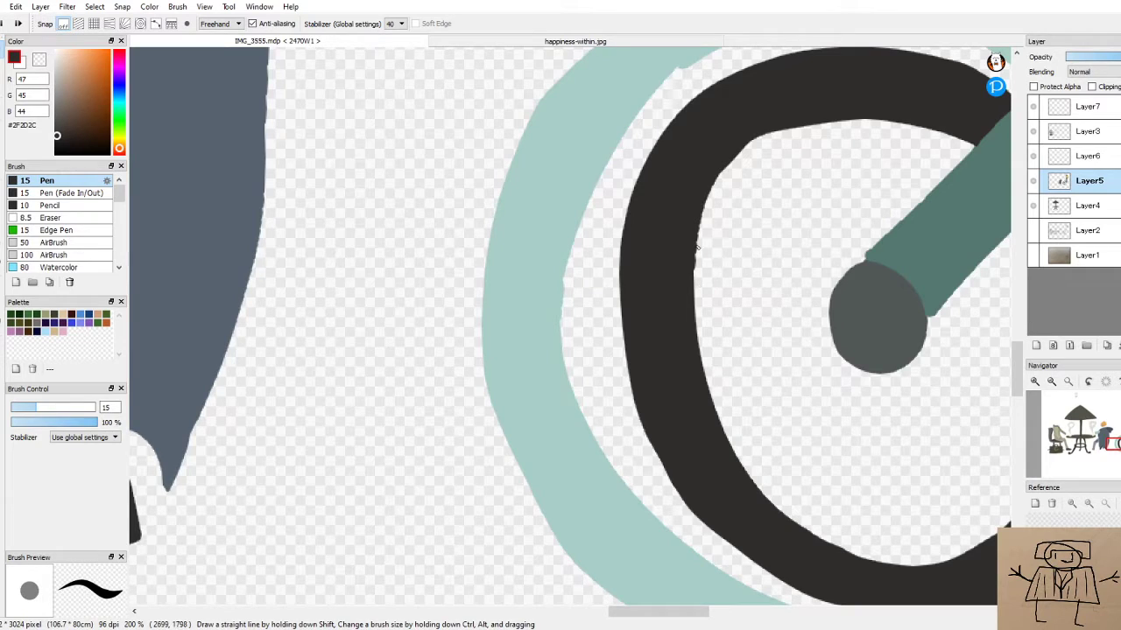
pyautogui.scroll(1, 691, 239)
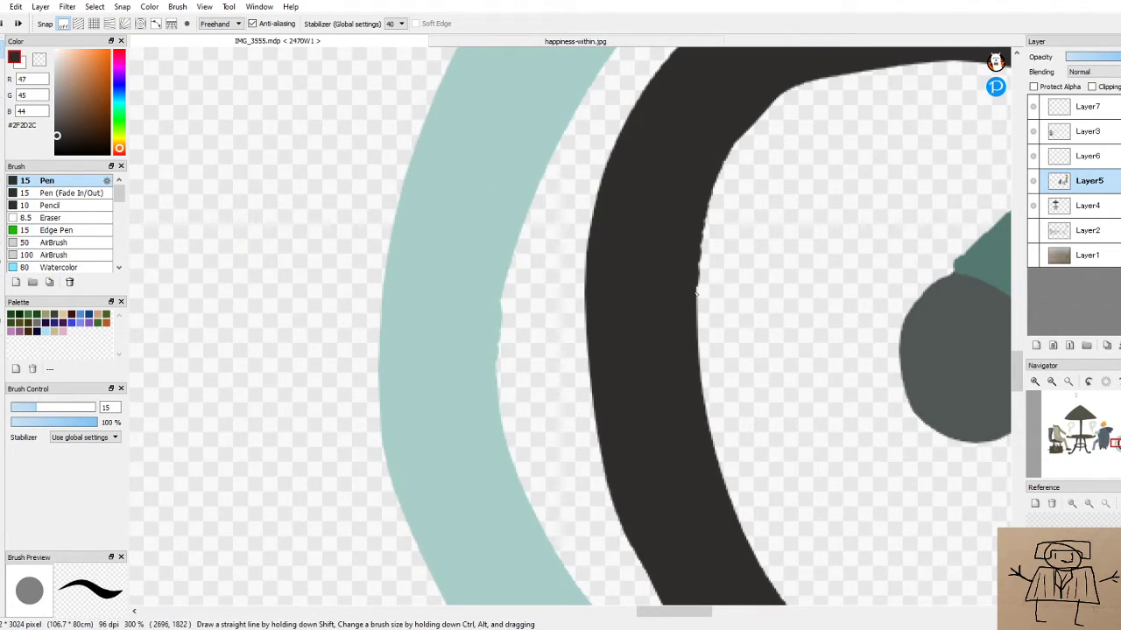
pyautogui.moveTo(698, 298)
pyautogui.mouseDown()
pyautogui.moveTo(709, 175)
pyautogui.moveTo(723, 138)
pyautogui.moveTo(699, 279)
pyautogui.moveTo(744, 110)
pyautogui.mouseUp()
pyautogui.scroll(-5, 752, 101)
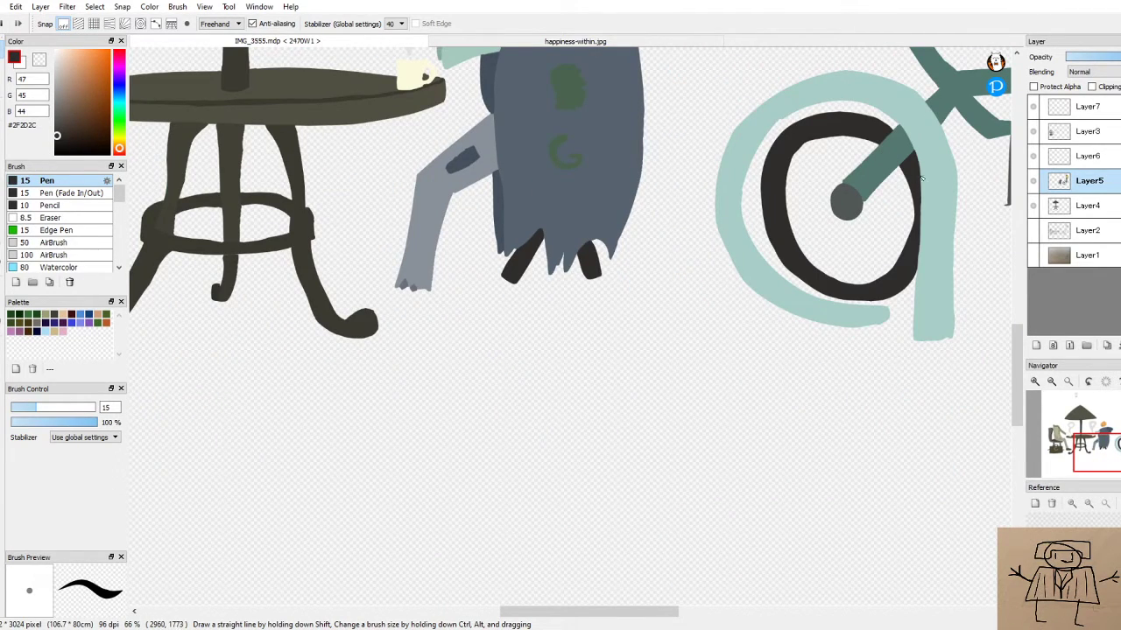
# Extend both corners of the teal bar's lower end to meet the round grey hub cleanly, using #547870
pyautogui.scroll(10, 876, 201)
pyautogui.keyDown('alt'); pyautogui.click(871, 225); pyautogui.keyUp('alt')
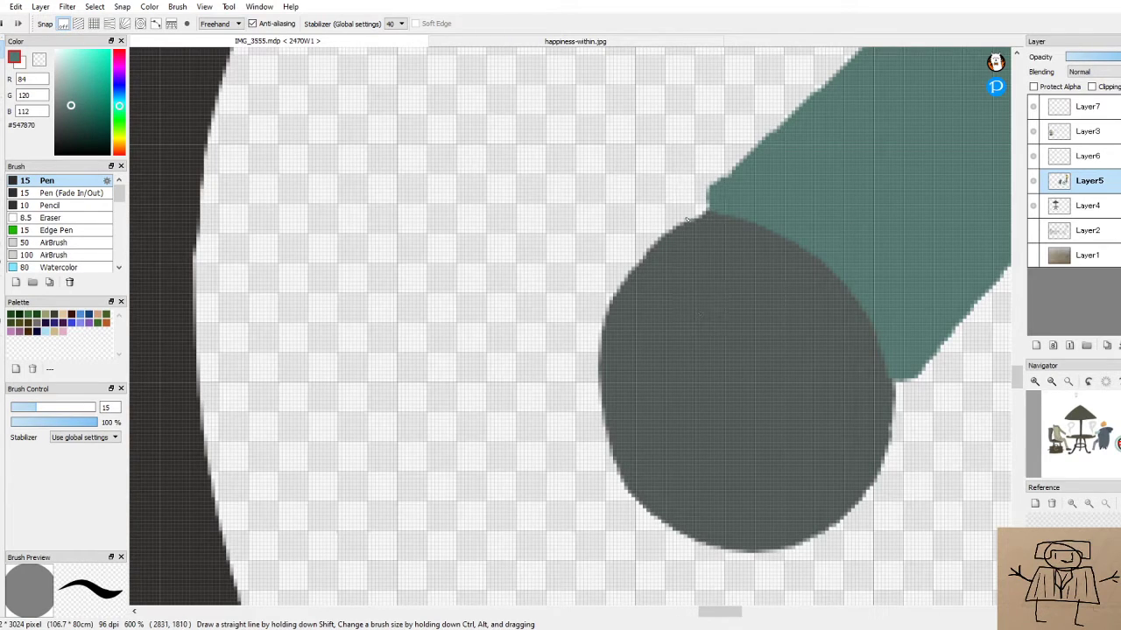
pyautogui.moveTo(689, 220)
pyautogui.mouseDown()
pyautogui.moveTo(732, 186)
pyautogui.moveTo(698, 223)
pyautogui.mouseUp()
pyautogui.moveTo(720, 179); pyautogui.dragTo(753, 149)
pyautogui.moveTo(689, 223); pyautogui.dragTo(697, 217)
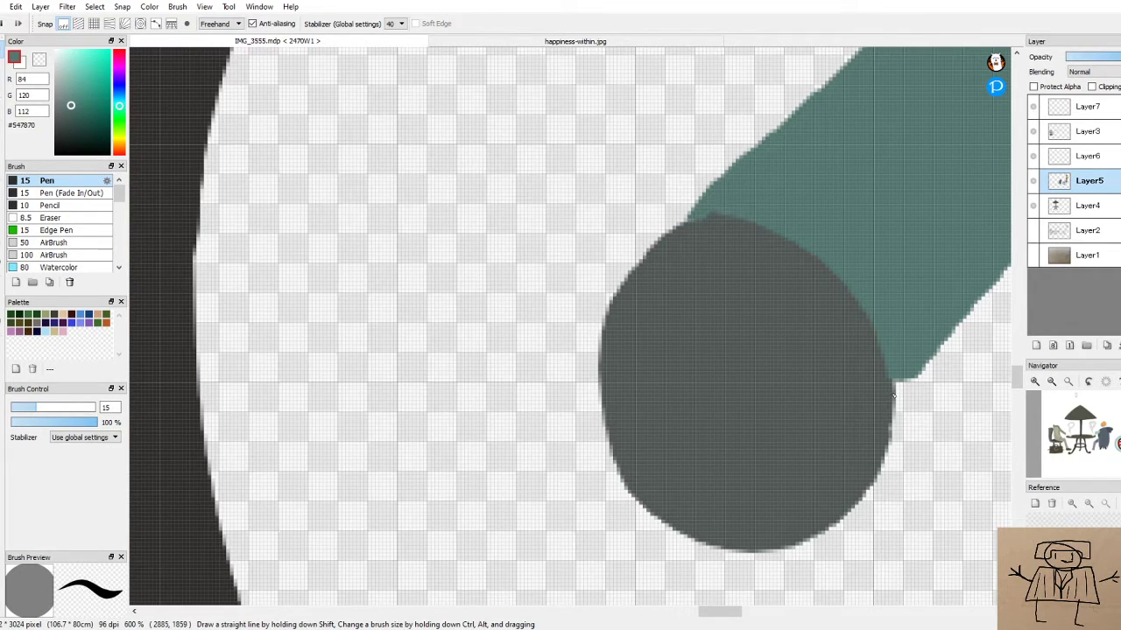
pyautogui.moveTo(895, 399)
pyautogui.mouseDown()
pyautogui.moveTo(923, 367)
pyautogui.moveTo(898, 391)
pyautogui.moveTo(961, 321)
pyautogui.mouseUp()
# Clean up the hub's upper rim where it meets the teal bar with #505755
pyautogui.keyDown('alt'); pyautogui.click(765, 271); pyautogui.keyUp('alt')
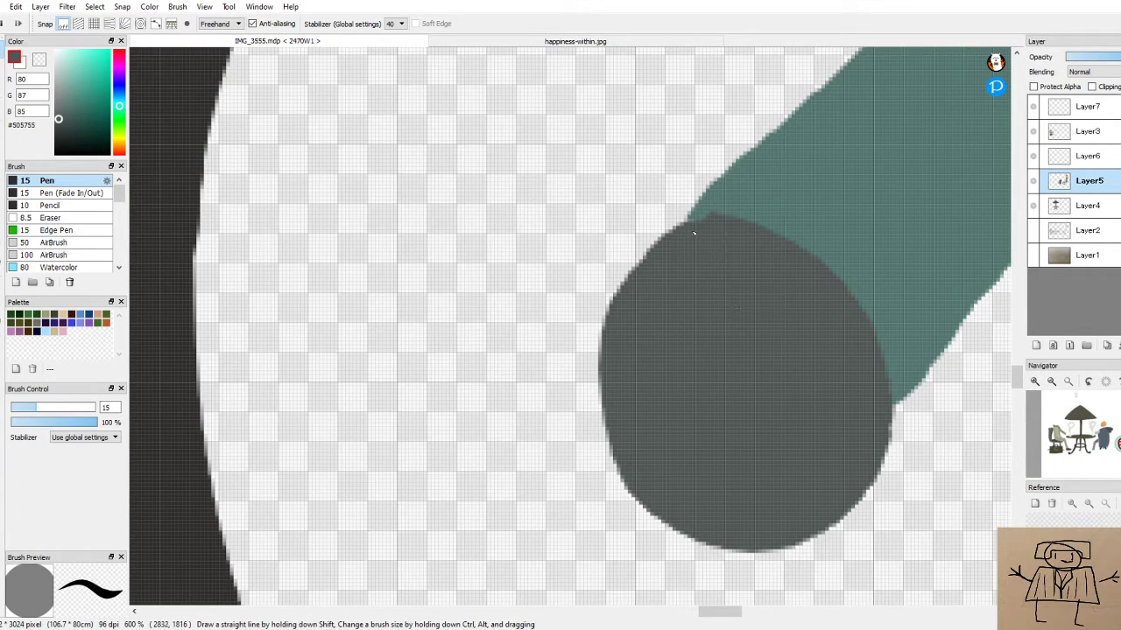
pyautogui.moveTo(699, 221); pyautogui.dragTo(726, 224)
pyautogui.scroll(-15, 800, 400)
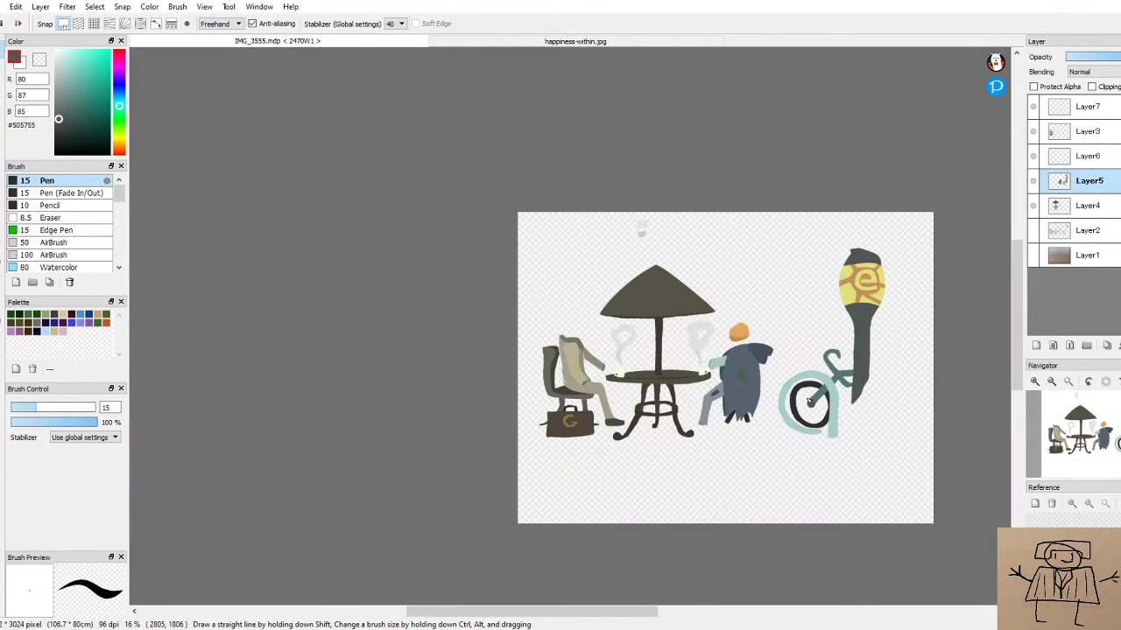
# Fill the notch at the dark ring's upper left inner corner with #2F2D2C
pyautogui.scroll(1, 807, 416)
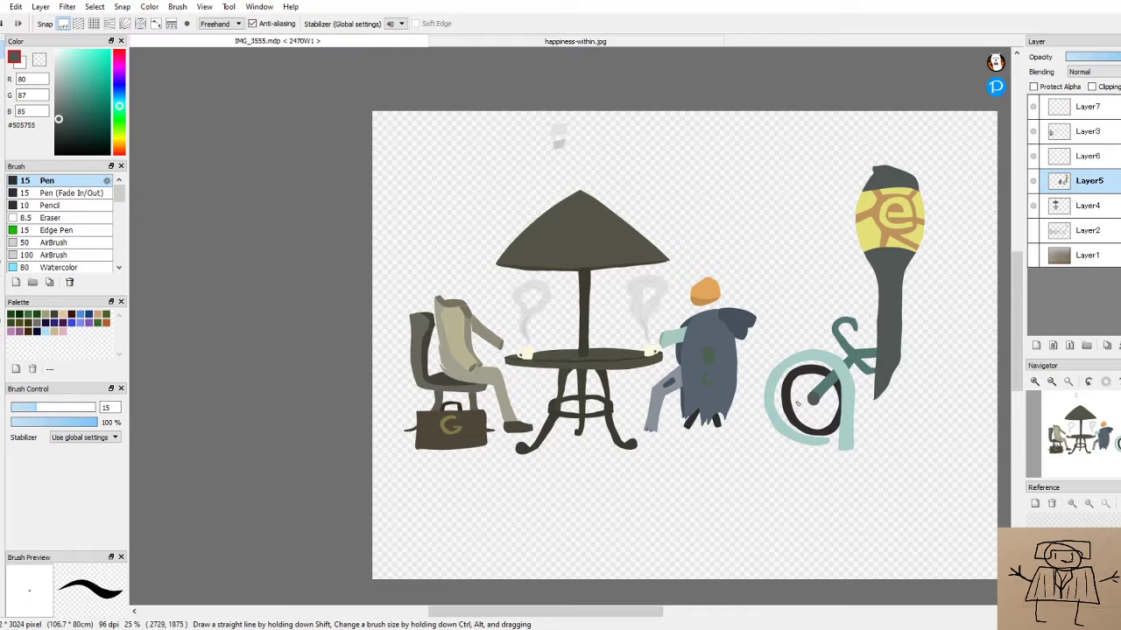
pyautogui.scroll(6, 799, 383)
pyautogui.keyDown('alt'); pyautogui.click(783, 381); pyautogui.keyUp('alt')
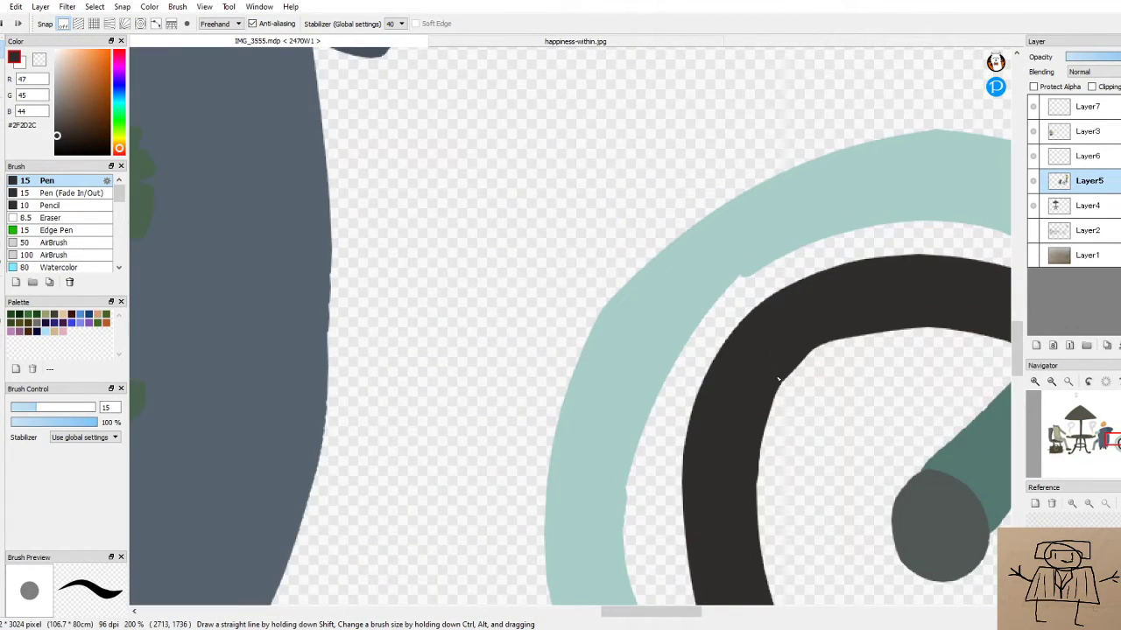
pyautogui.moveTo(778, 401)
pyautogui.mouseDown()
pyautogui.moveTo(857, 335)
pyautogui.moveTo(778, 391)
pyautogui.moveTo(837, 332)
pyautogui.mouseUp()
# Round off the angular kinks along the dark ring's upper left inner edge with #2F2D2C
pyautogui.scroll(-4, 870, 296)
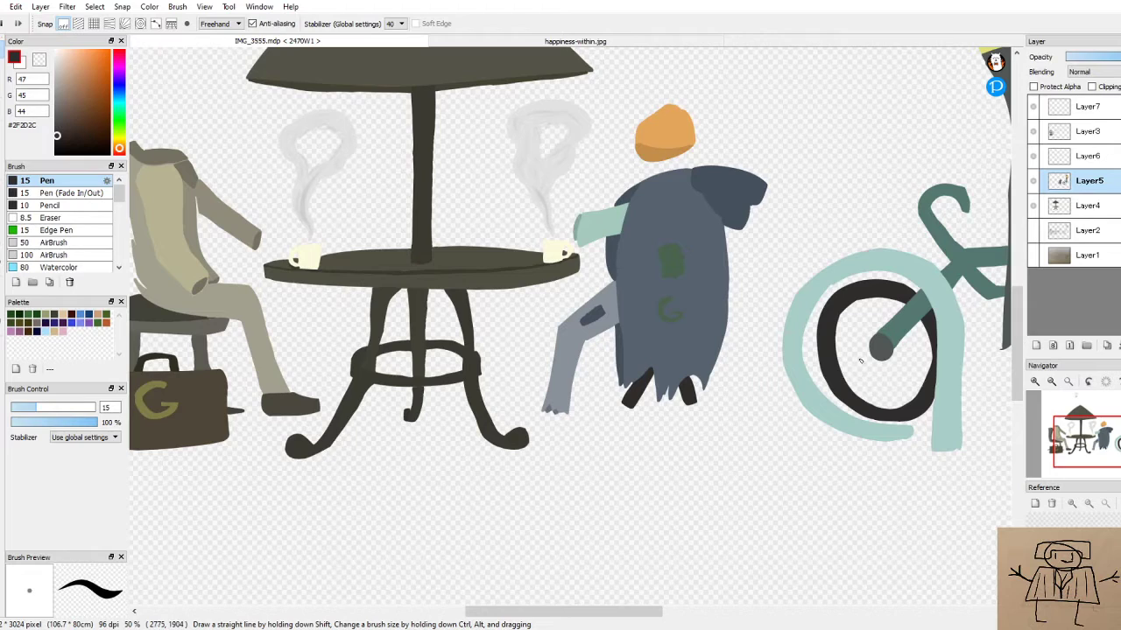
pyautogui.scroll(3, 851, 324)
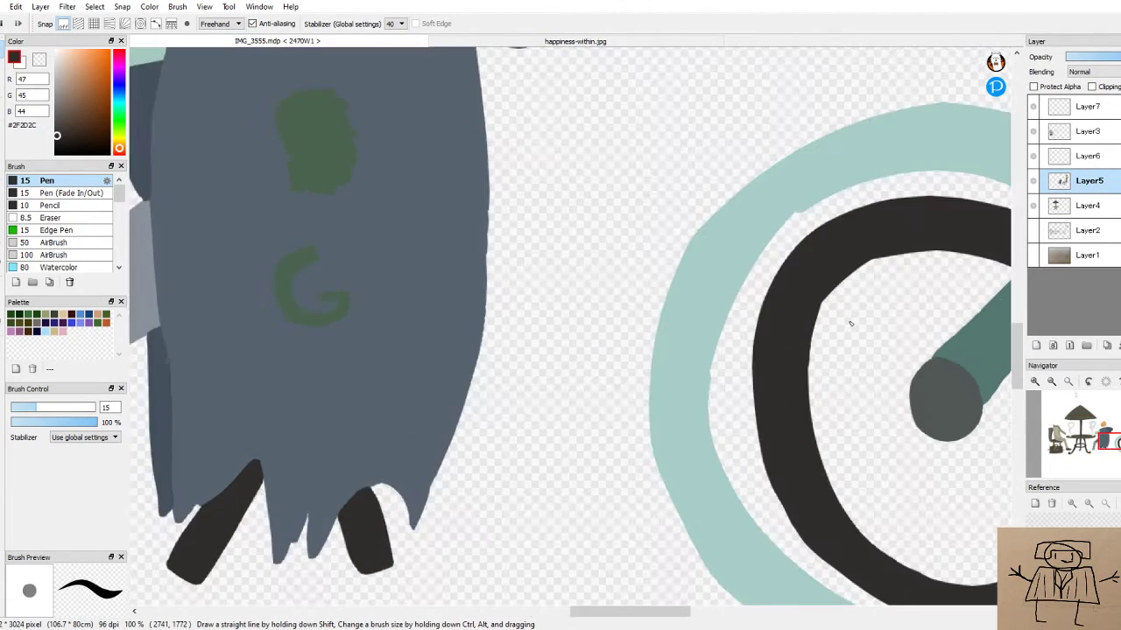
pyautogui.scroll(2, 849, 312)
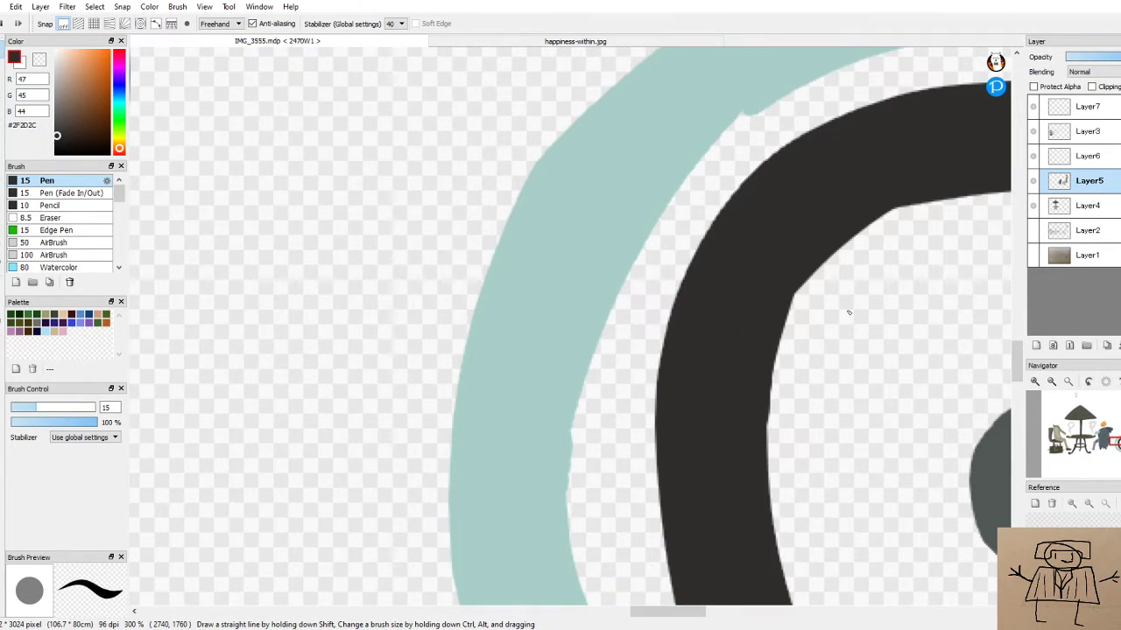
pyautogui.moveTo(781, 337)
pyautogui.mouseDown()
pyautogui.moveTo(825, 264)
pyautogui.moveTo(785, 301)
pyautogui.moveTo(811, 269)
pyautogui.moveTo(763, 374)
pyautogui.mouseUp()
pyautogui.hotkey('ctrl', 'z')
pyautogui.moveTo(851, 240); pyautogui.dragTo(956, 189)
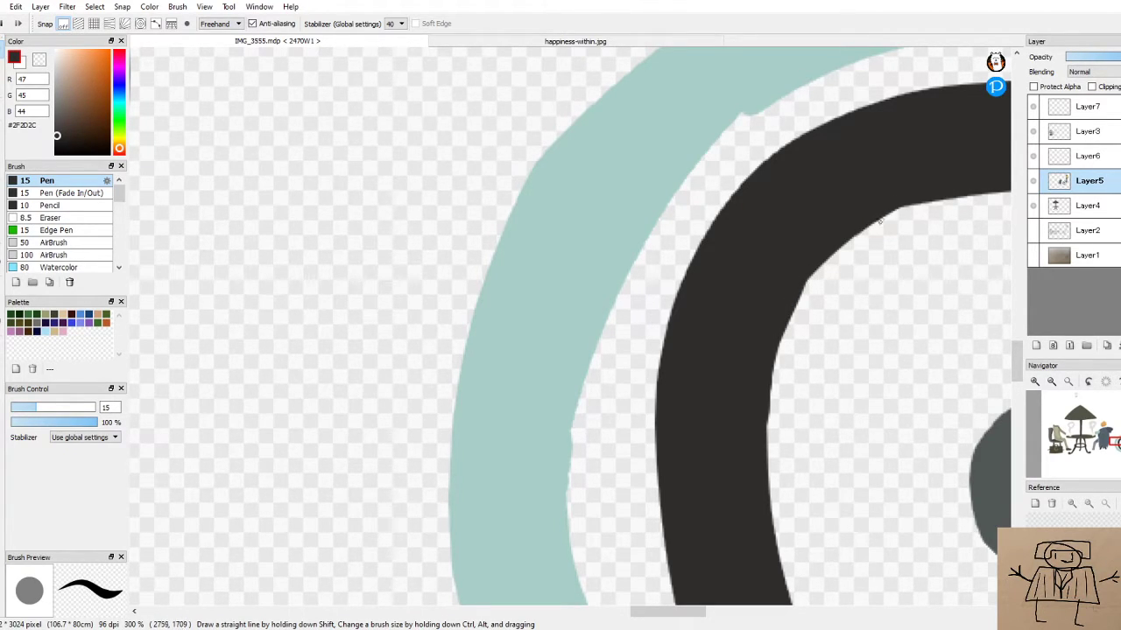
pyautogui.moveTo(885, 219); pyautogui.dragTo(941, 199)
pyautogui.moveTo(872, 226)
pyautogui.mouseDown()
pyautogui.moveTo(969, 196)
pyautogui.moveTo(873, 222)
pyautogui.moveTo(879, 215)
pyautogui.moveTo(781, 344)
pyautogui.mouseUp()
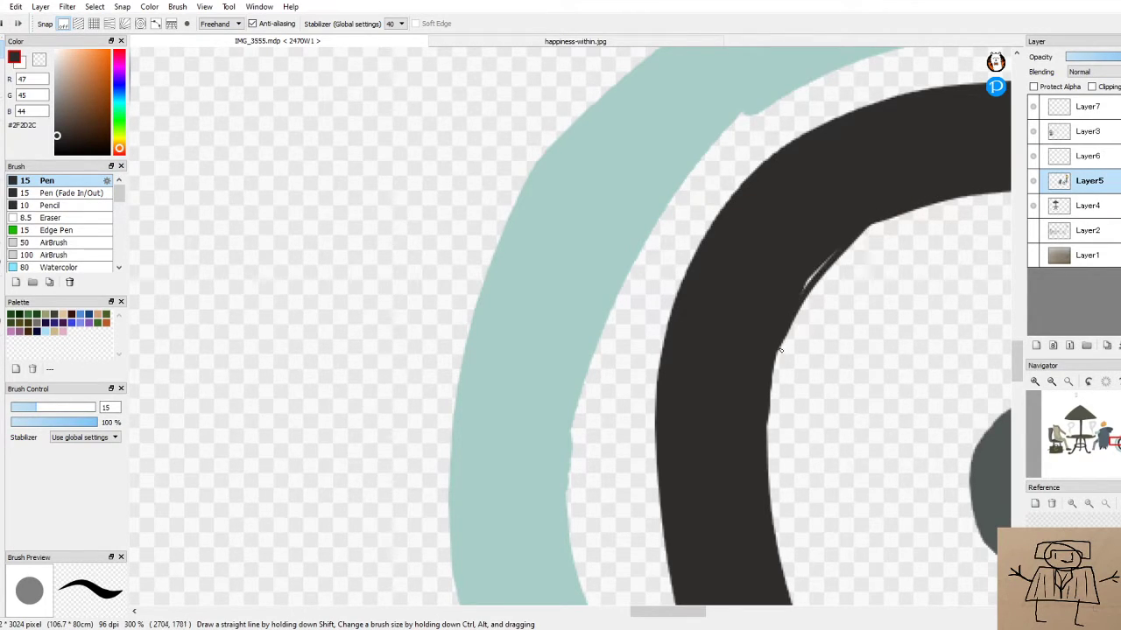
pyautogui.moveTo(804, 305); pyautogui.dragTo(859, 226)
pyautogui.moveTo(813, 291)
pyautogui.mouseDown()
pyautogui.moveTo(854, 233)
pyautogui.moveTo(905, 219)
pyautogui.mouseUp()
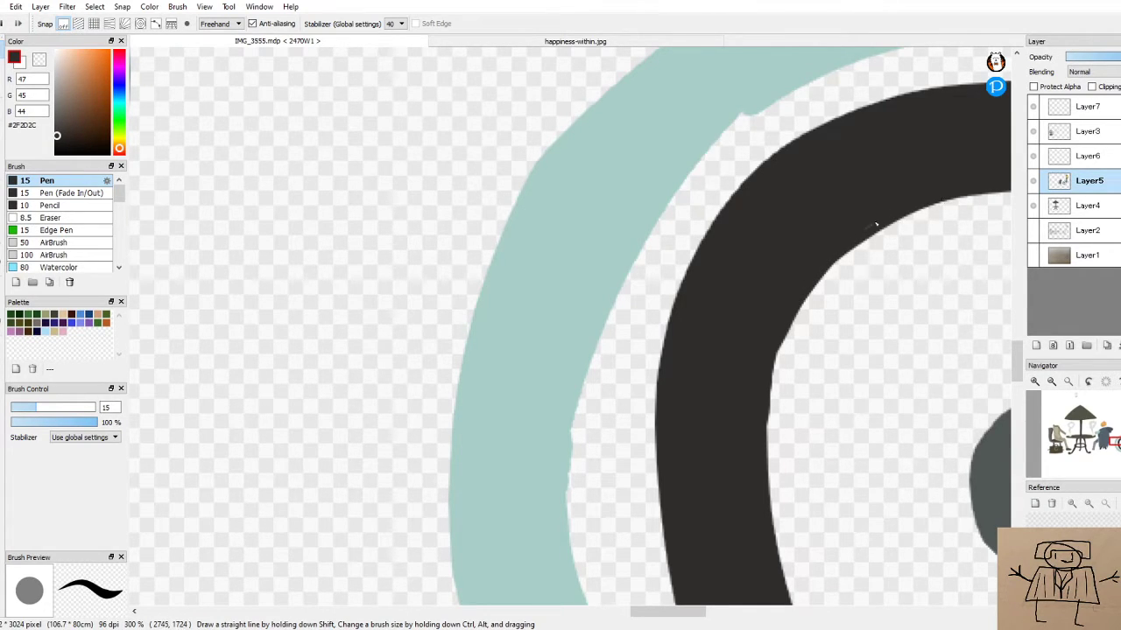
# Fill the notch at the pale teal stem's bottom right corner with #A7CDC6
pyautogui.scroll(-6, 852, 240)
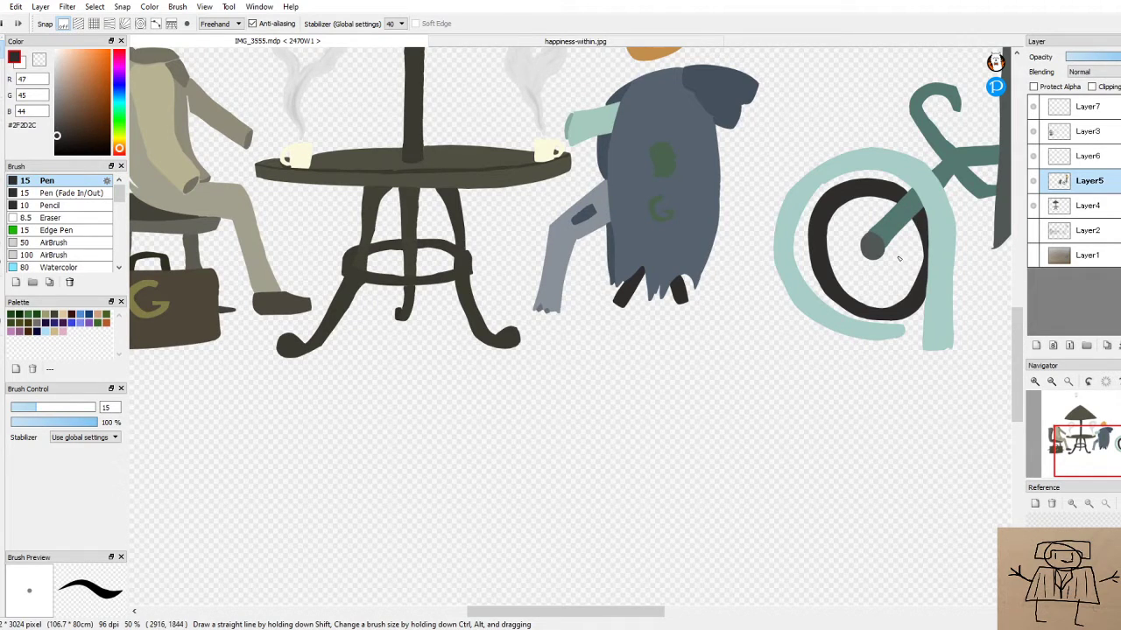
pyautogui.scroll(-2, 897, 253)
pyautogui.scroll(3, 740, 221)
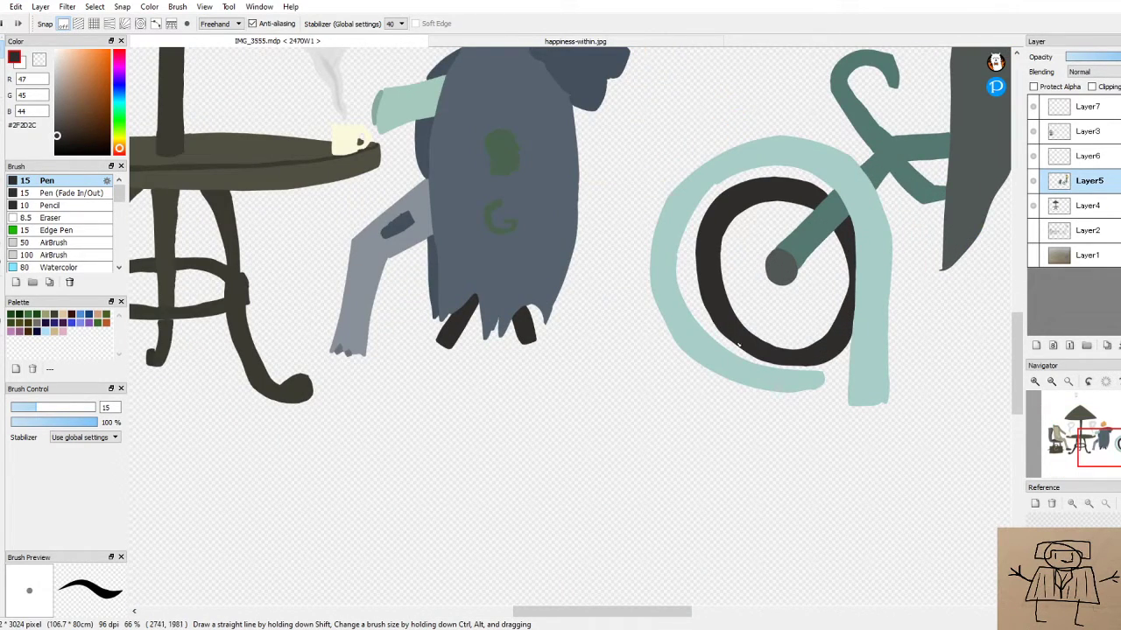
pyautogui.scroll(5, 876, 403)
pyautogui.keyDown('alt'); pyautogui.click(875, 398); pyautogui.keyUp('alt')
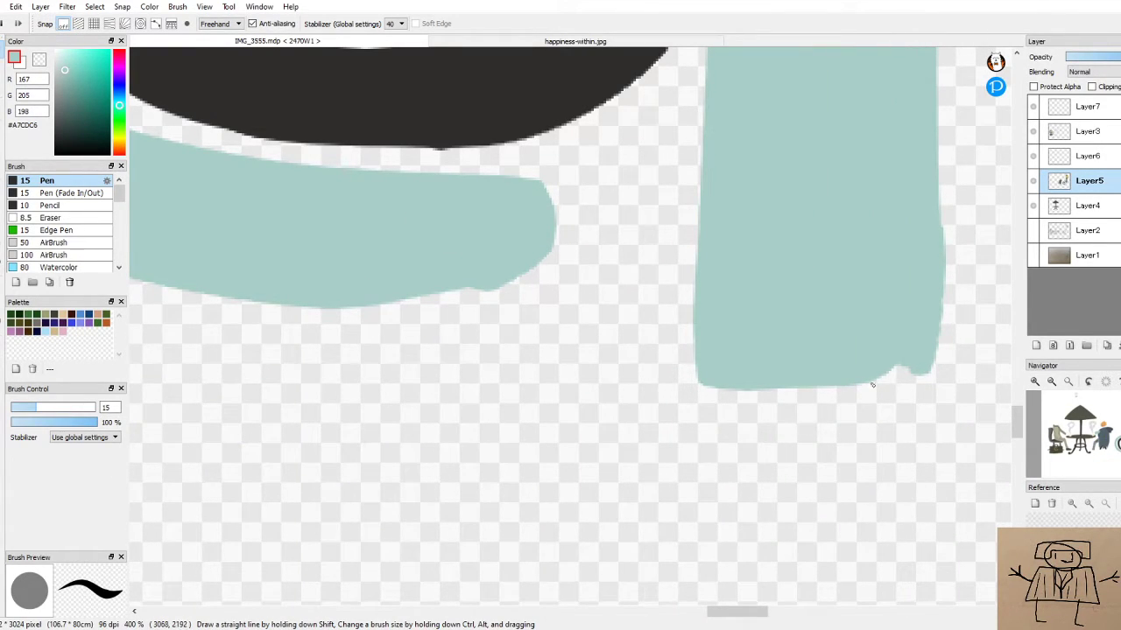
pyautogui.moveTo(845, 377)
pyautogui.mouseDown()
pyautogui.moveTo(931, 376)
pyautogui.moveTo(904, 359)
pyautogui.moveTo(927, 389)
pyautogui.moveTo(939, 317)
pyautogui.mouseUp()
# Fill the dent under the pale teal ring's open lower end and round its tip with #A7CDC6
pyautogui.scroll(-2, 795, 90)
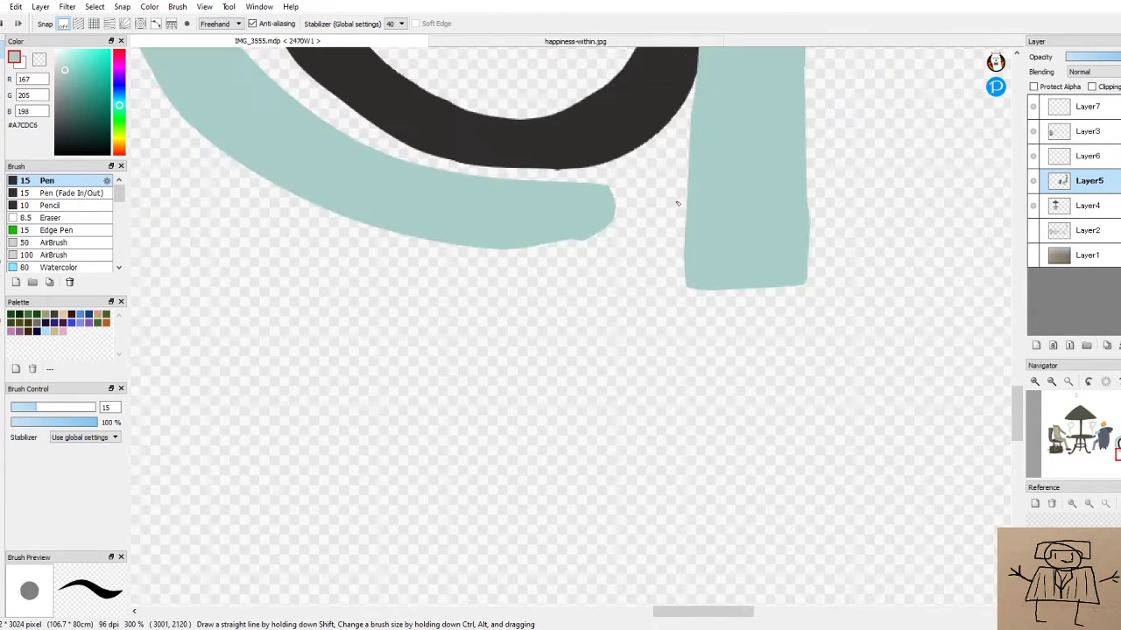
pyautogui.scroll(3, 508, 190)
pyautogui.moveTo(611, 380)
pyautogui.mouseDown()
pyautogui.moveTo(718, 367)
pyautogui.moveTo(681, 359)
pyautogui.moveTo(682, 375)
pyautogui.moveTo(723, 378)
pyautogui.moveTo(862, 359)
pyautogui.moveTo(905, 308)
pyautogui.moveTo(896, 248)
pyautogui.mouseUp()
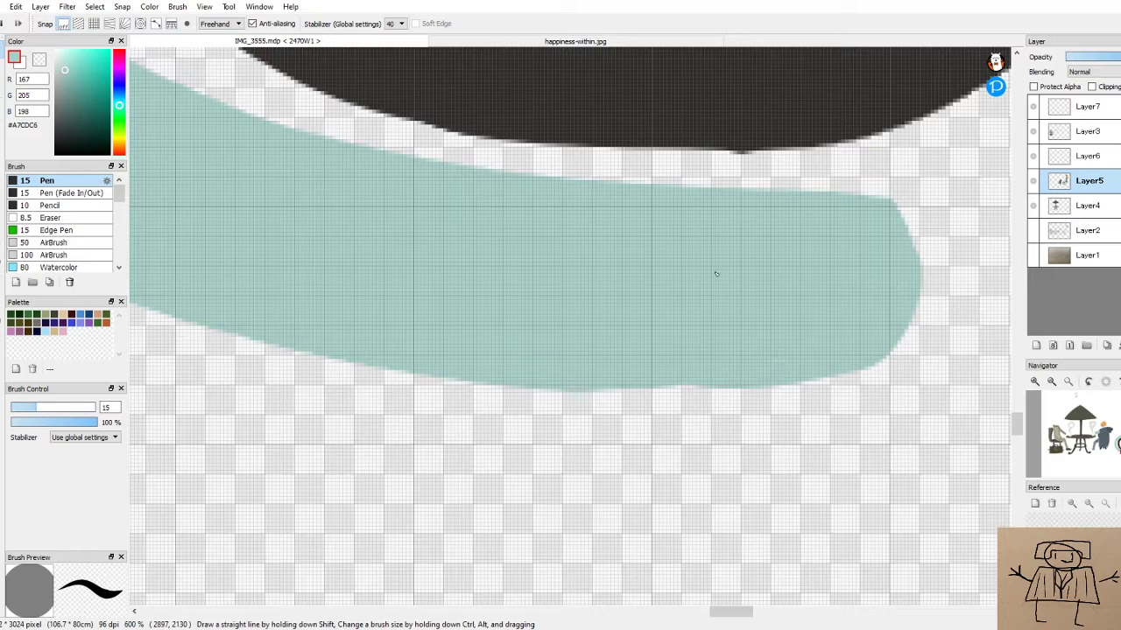
# Smooth the bump on the pale teal ring's upper left inner edge with #A7CDC6
pyautogui.scroll(-8, 726, 260)
pyautogui.scroll(4, 674, 120)
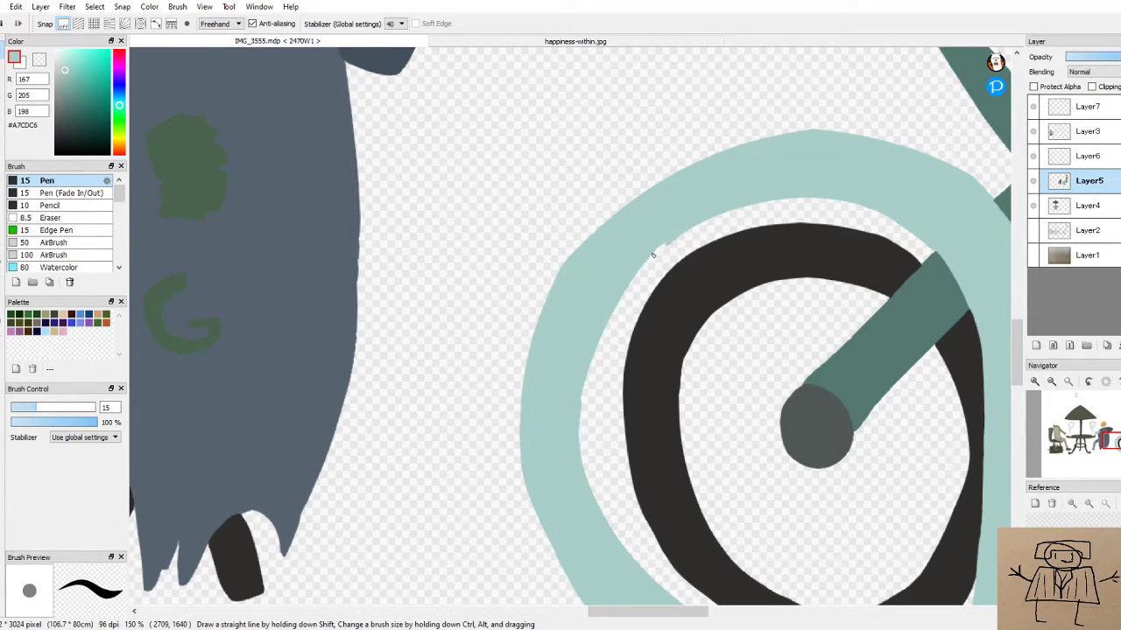
pyautogui.scroll(-1, 634, 279)
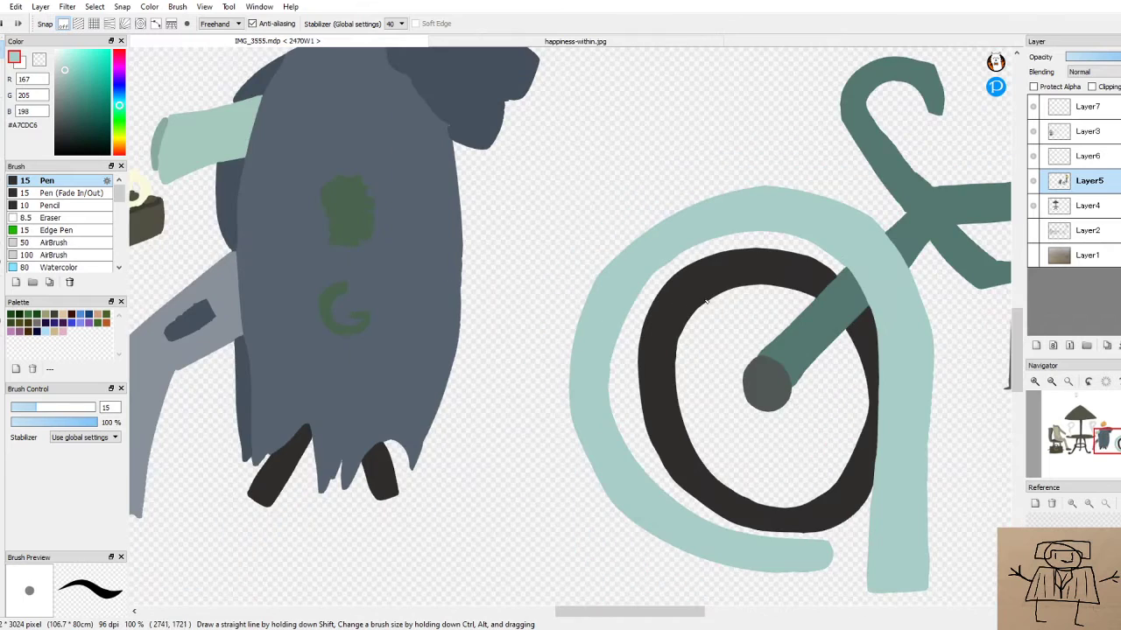
pyautogui.scroll(5, 613, 263)
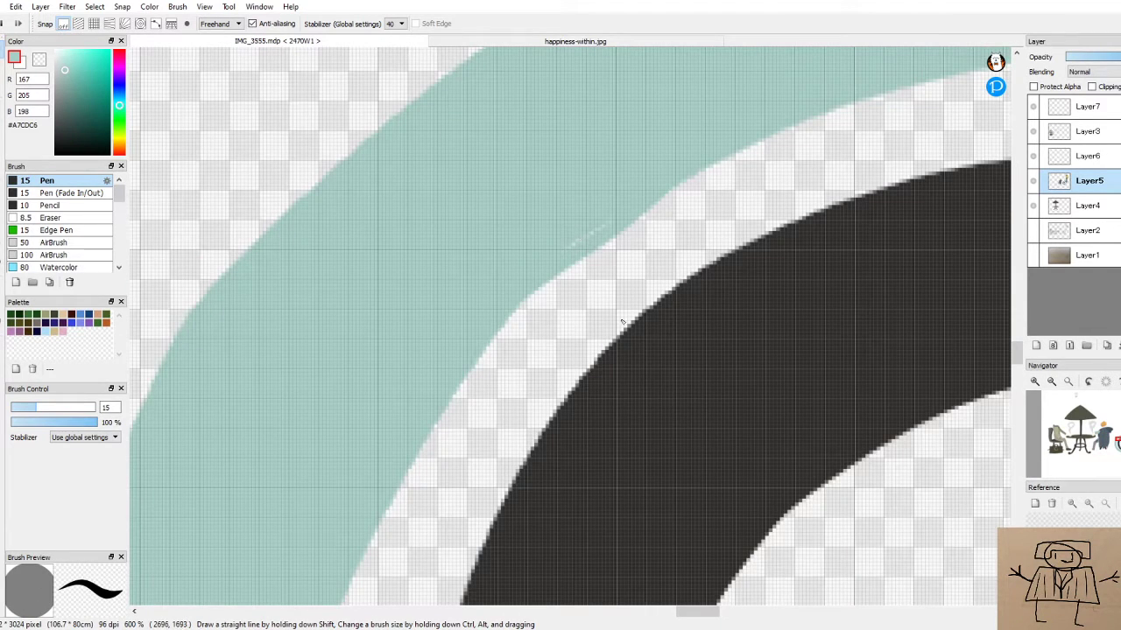
pyautogui.moveTo(523, 296)
pyautogui.mouseDown()
pyautogui.moveTo(479, 355)
pyautogui.moveTo(539, 344)
pyautogui.moveTo(472, 365)
pyautogui.moveTo(630, 225)
pyautogui.moveTo(594, 256)
pyautogui.mouseUp()
pyautogui.hotkey('ctrl', 'z')
pyautogui.moveTo(492, 338); pyautogui.dragTo(408, 448)
pyautogui.scroll(-10, 416, 424)
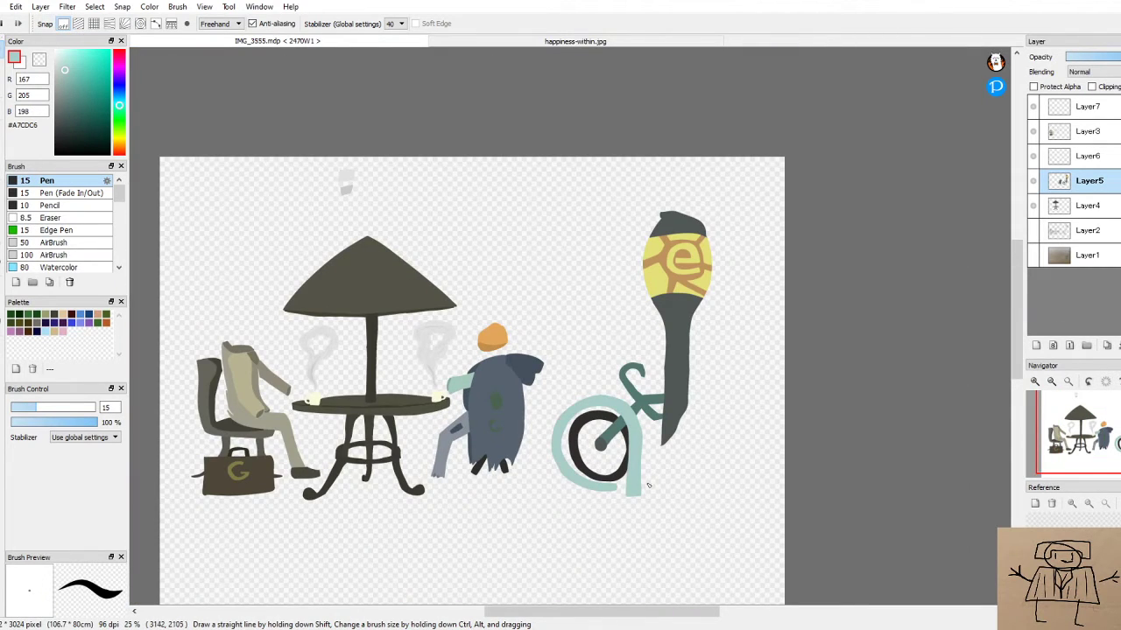
pyautogui.scroll(4, 648, 479)
pyautogui.scroll(-3, 618, 488)
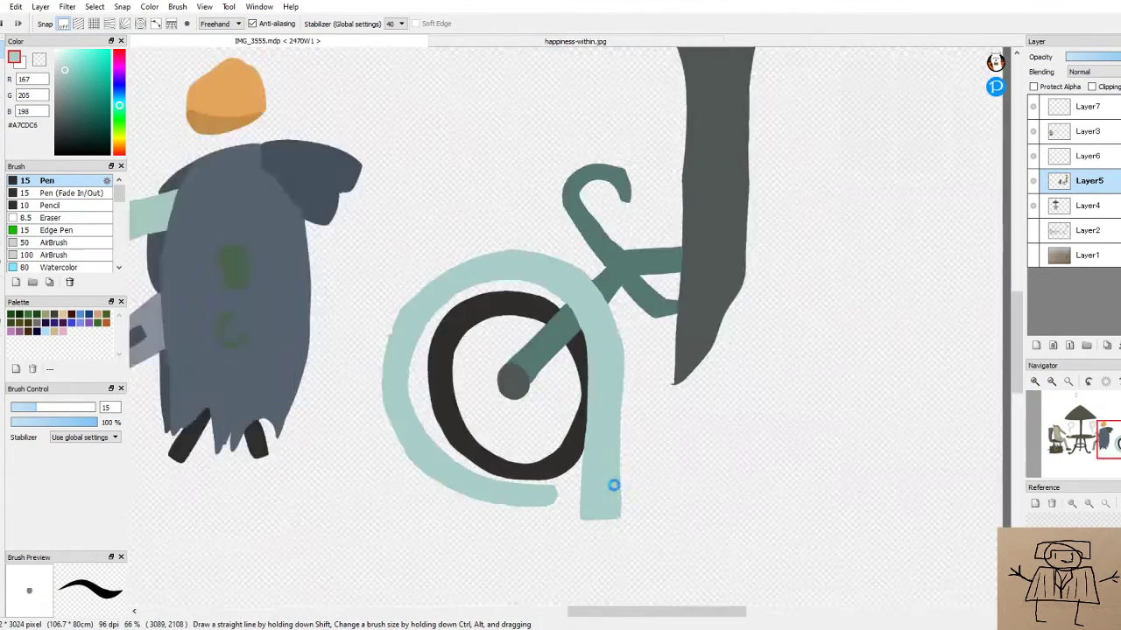
# On Layer7, paint a shadow stroke along the outer side of the gap at the seated figure's lower back with the cuff opening's #757264
pyautogui.scroll(2, 583, 507)
pyautogui.scroll(-1, 480, 513)
pyautogui.moveTo(577, 612); pyautogui.dragTo(532, 607)
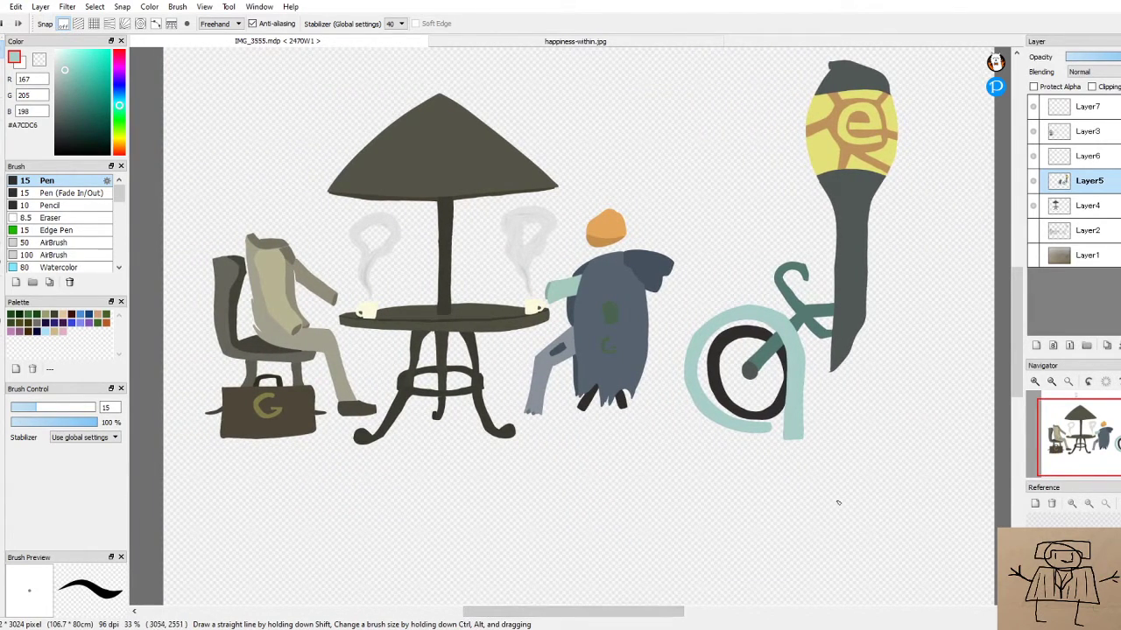
pyautogui.scroll(1, 1055, 468)
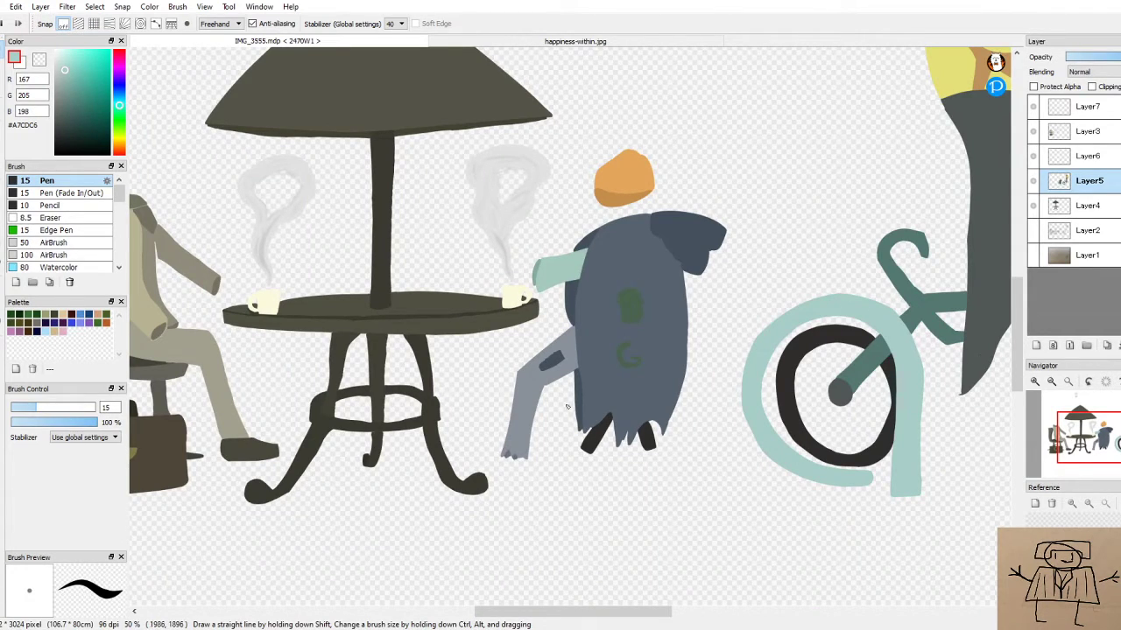
pyautogui.scroll(-2, 571, 407)
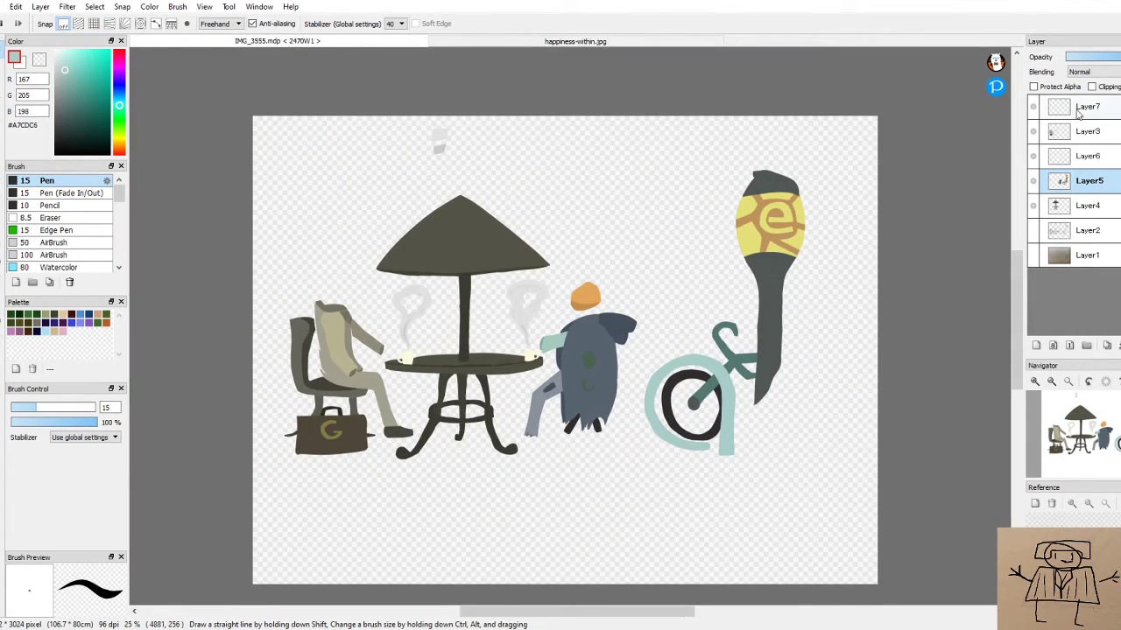
pyautogui.click(1101, 112)
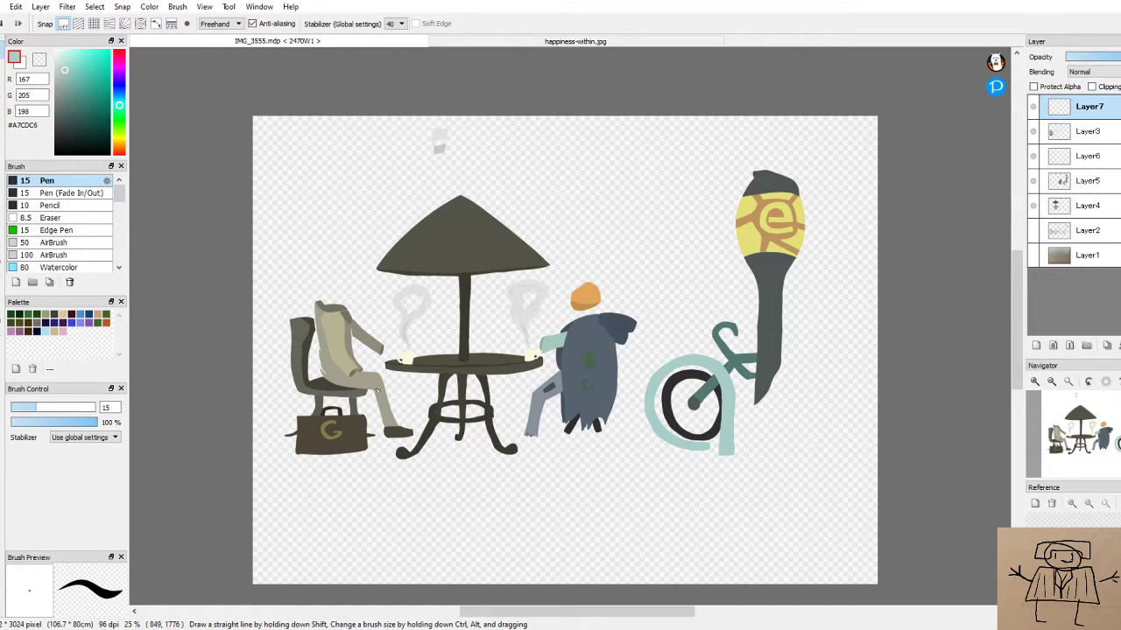
pyautogui.scroll(2, 413, 340)
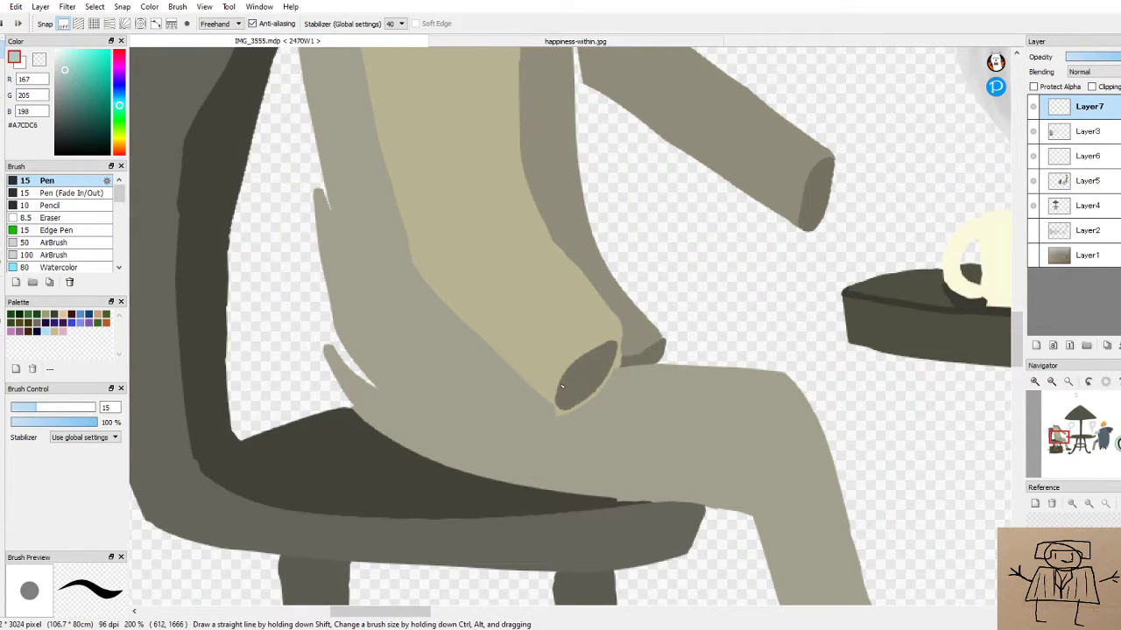
pyautogui.keyDown('alt'); pyautogui.click(599, 379); pyautogui.keyUp('alt')
pyautogui.scroll(2, 331, 350)
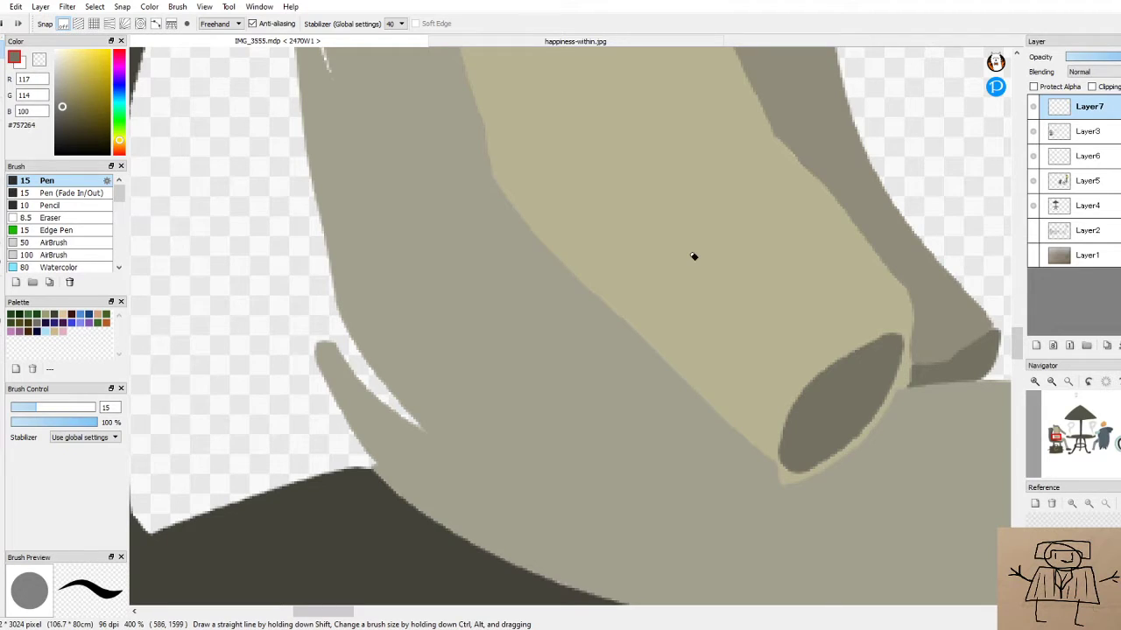
pyautogui.hotkey('ctrl', 's')
pyautogui.moveTo(317, 345); pyautogui.dragTo(335, 298)
pyautogui.hotkey('ctrl', 'z')
pyautogui.moveTo(339, 299)
pyautogui.mouseDown()
pyautogui.moveTo(326, 353)
pyautogui.moveTo(301, 157)
pyautogui.mouseUp()
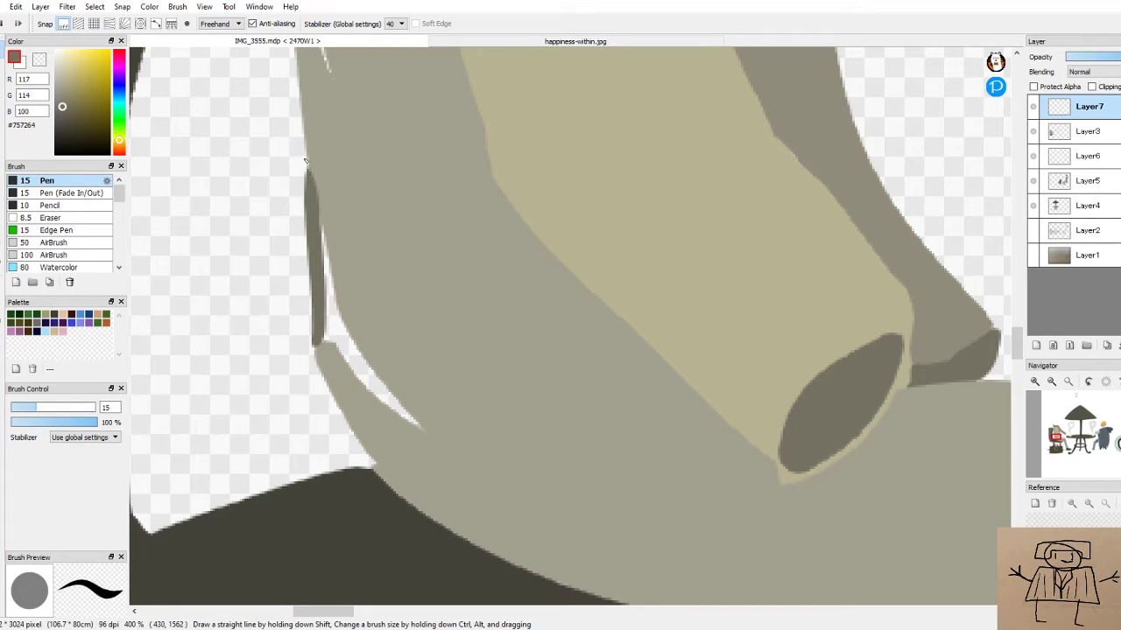
# Fill the gap inside the seated figure's lower back fold with #757264, tapering the shadow toward the hip
pyautogui.moveTo(305, 157)
pyautogui.mouseDown()
pyautogui.moveTo(334, 314)
pyautogui.moveTo(370, 388)
pyautogui.moveTo(412, 426)
pyautogui.mouseUp()
pyautogui.moveTo(349, 343); pyautogui.dragTo(429, 430)
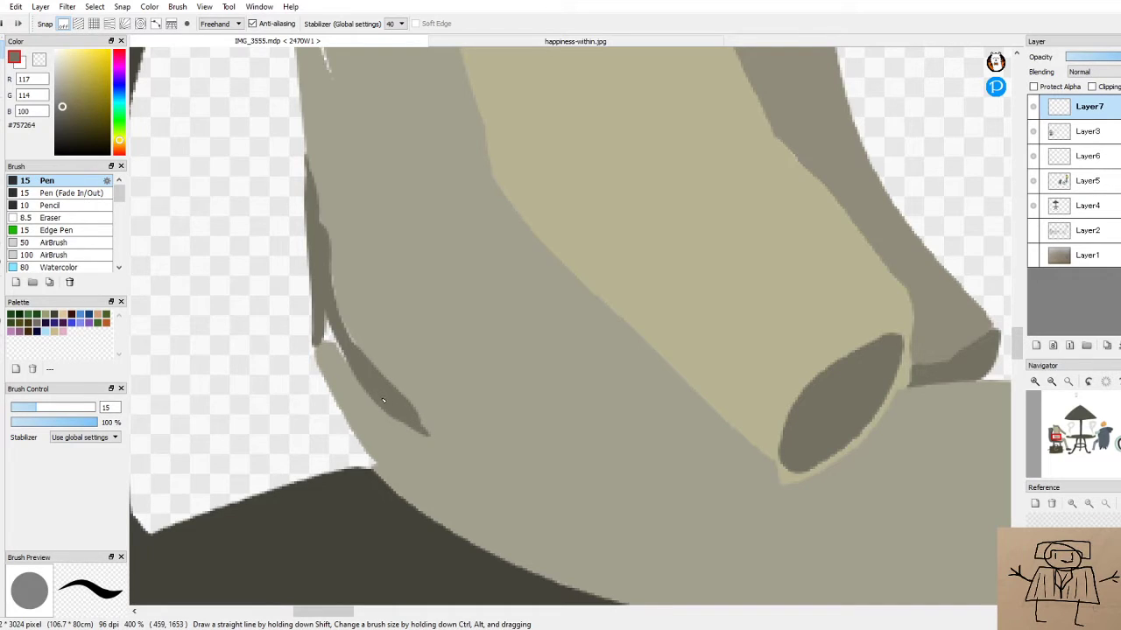
pyautogui.moveTo(358, 366)
pyautogui.mouseDown()
pyautogui.moveTo(323, 311)
pyautogui.moveTo(318, 362)
pyautogui.moveTo(321, 339)
pyautogui.mouseUp()
pyautogui.hotkey('ctrl', 'z')
pyautogui.moveTo(345, 338); pyautogui.dragTo(335, 249)
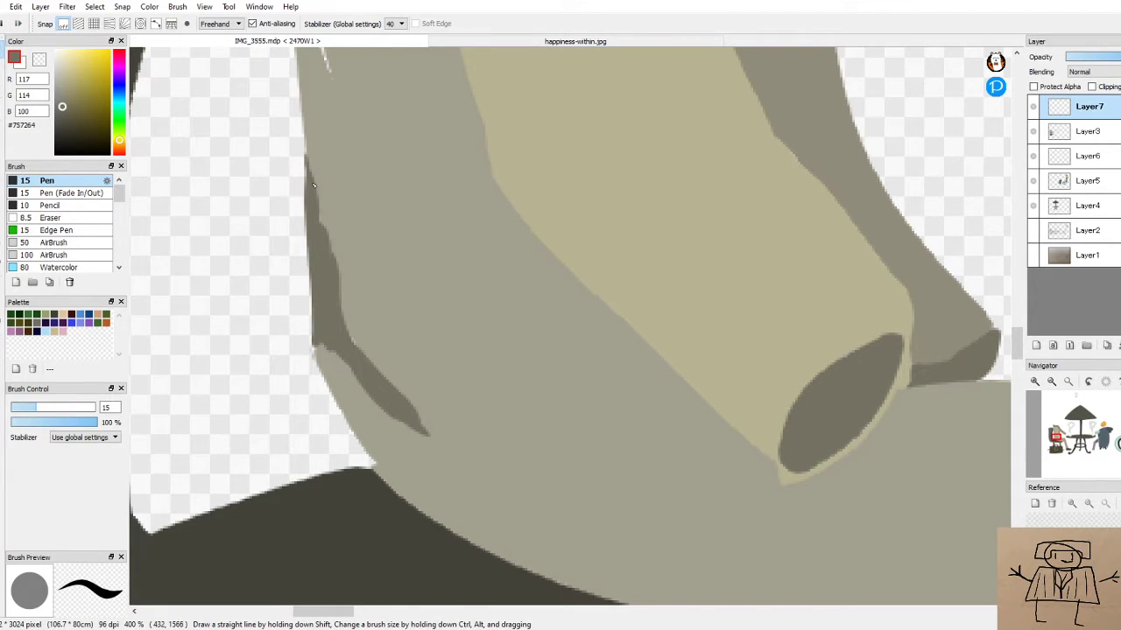
# Smooth the upper inner edge and the lower edge of the lower back shadow with #757264
pyautogui.moveTo(312, 192); pyautogui.dragTo(331, 263)
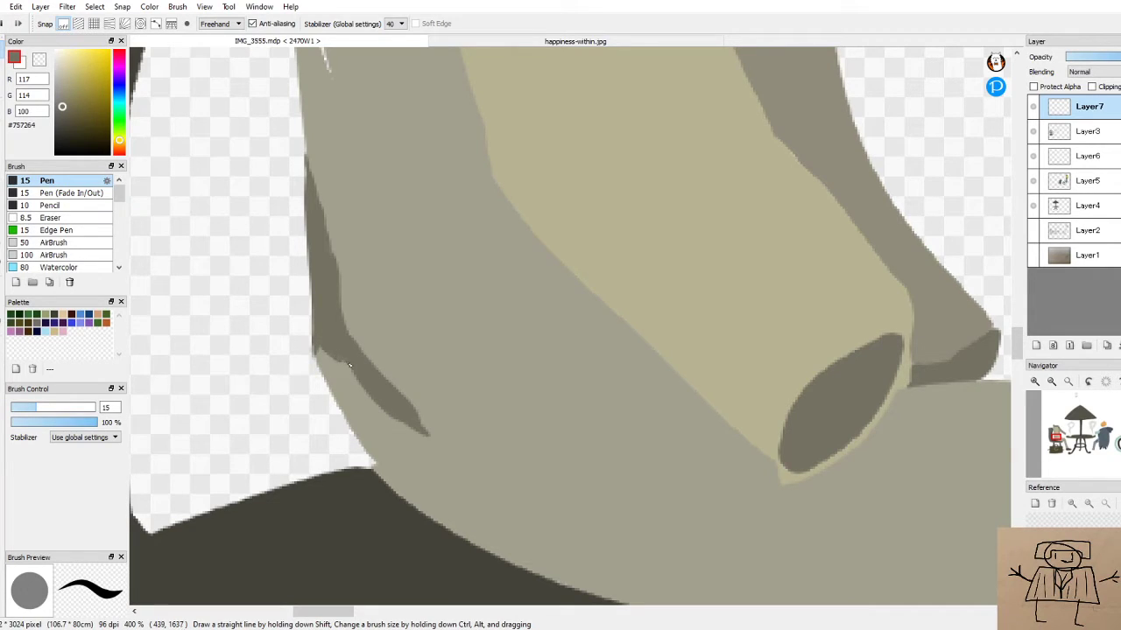
pyautogui.moveTo(330, 353); pyautogui.dragTo(376, 400)
pyautogui.scroll(-3, 591, 365)
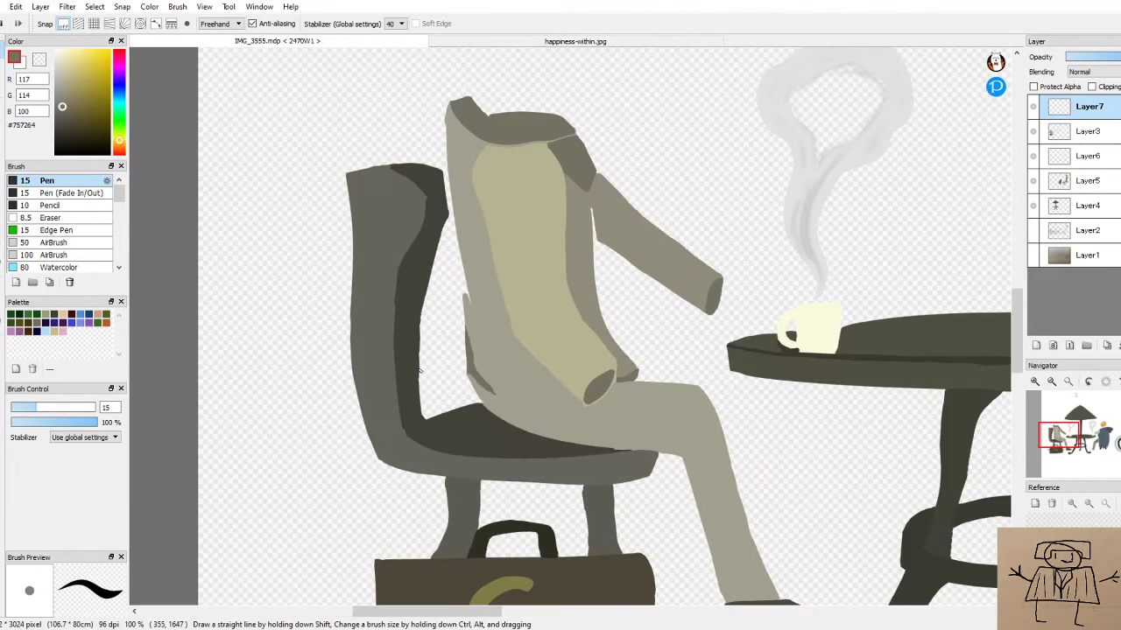
# Fill the small notch higher up the seated figure's back with a #757264 shadow tapering into the jacket
pyautogui.scroll(3, 485, 290)
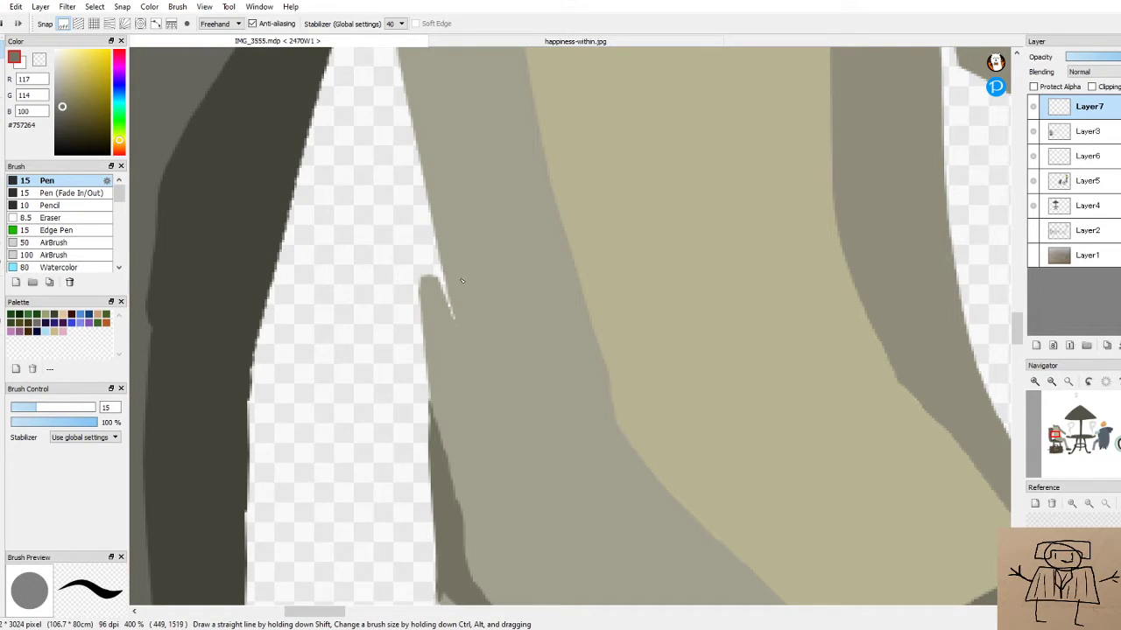
pyautogui.moveTo(423, 280)
pyautogui.mouseDown()
pyautogui.moveTo(425, 174)
pyautogui.moveTo(457, 322)
pyautogui.mouseUp()
pyautogui.hotkey('ctrl', 'z')
pyautogui.hotkey('ctrl', 'z')
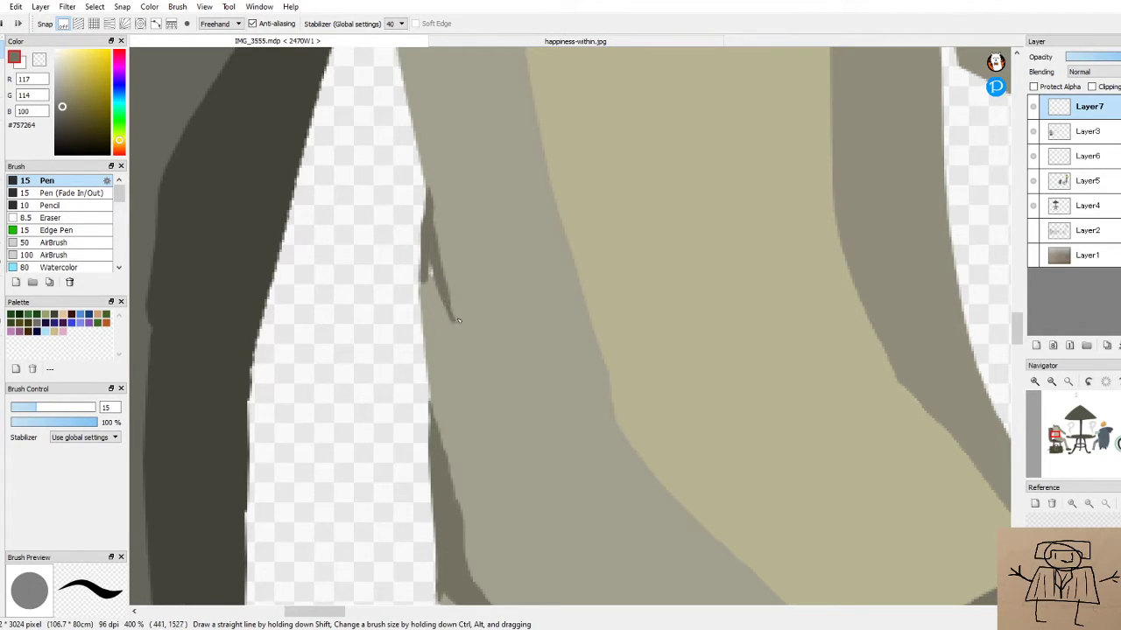
pyautogui.moveTo(429, 266); pyautogui.dragTo(451, 320)
pyautogui.scroll(-5, 533, 379)
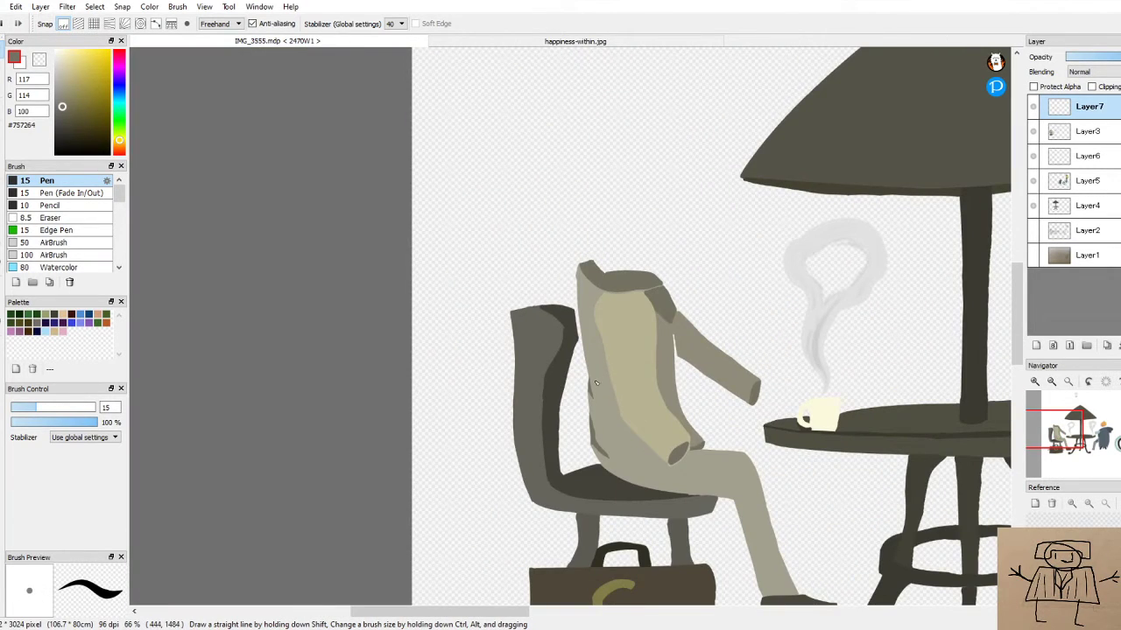
# Fill the narrow gap between the seated figure's torso and outstretched arm below the armpit with #757264
pyautogui.scroll(6, 620, 363)
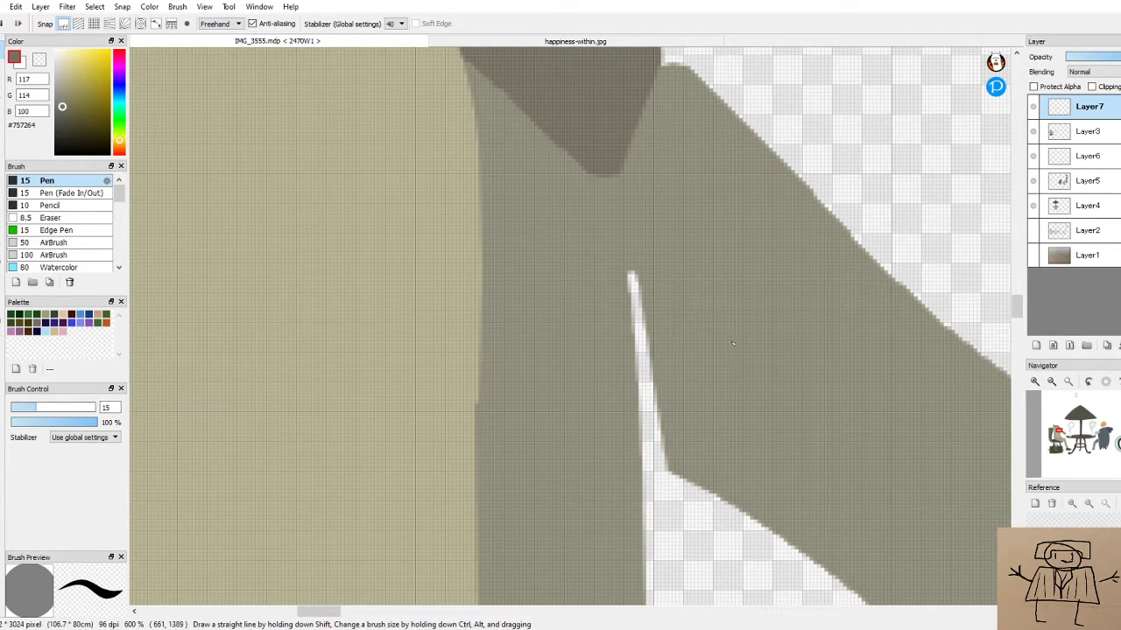
pyautogui.moveTo(641, 468); pyautogui.dragTo(676, 476)
pyautogui.moveTo(631, 275)
pyautogui.mouseDown()
pyautogui.moveTo(661, 467)
pyautogui.moveTo(657, 456)
pyautogui.moveTo(642, 464)
pyautogui.moveTo(628, 290)
pyautogui.mouseUp()
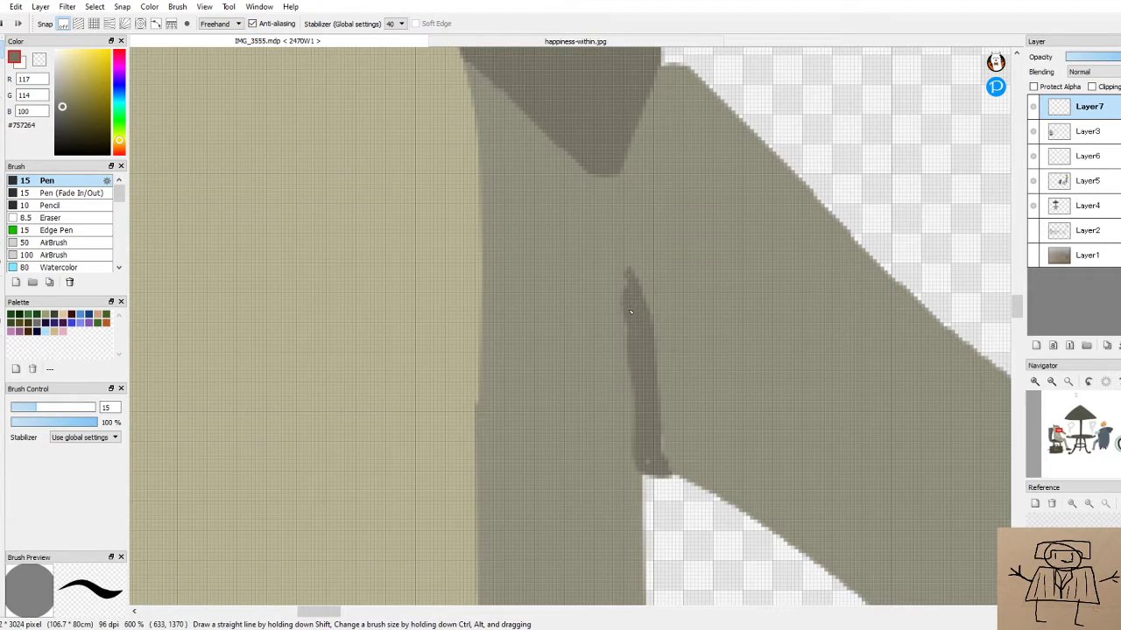
pyautogui.moveTo(657, 431)
pyautogui.mouseDown()
pyautogui.moveTo(664, 460)
pyautogui.moveTo(649, 462)
pyautogui.moveTo(663, 458)
pyautogui.moveTo(663, 413)
pyautogui.mouseUp()
pyautogui.moveTo(628, 323); pyautogui.dragTo(641, 455)
pyautogui.scroll(-6, 651, 459)
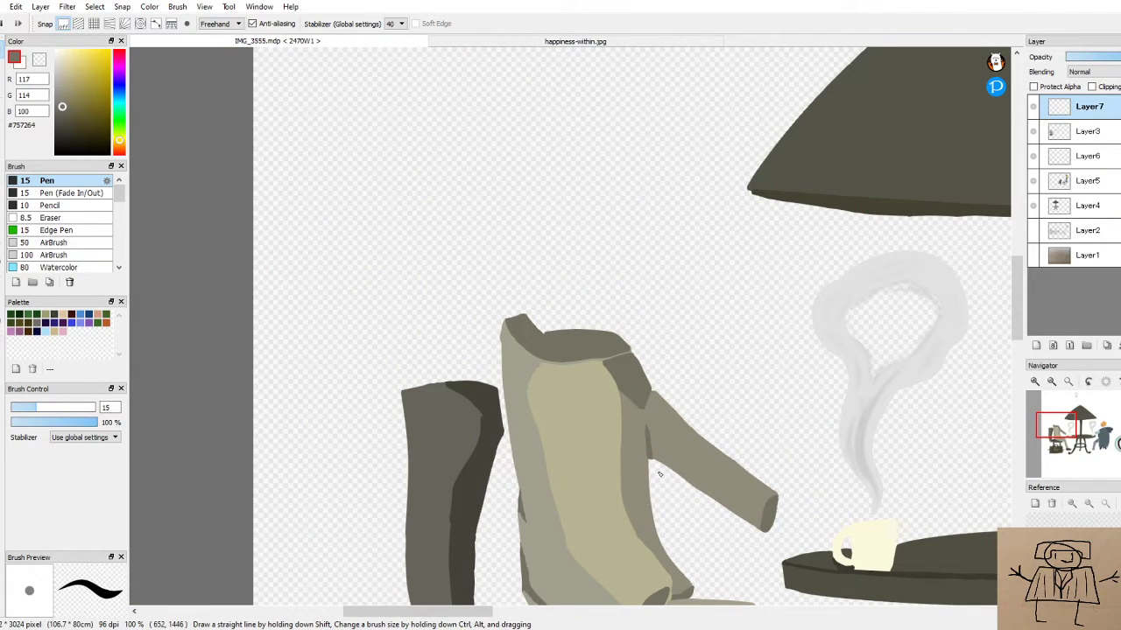
# Examine the seated figure's collar, the overall café scene and the umbrella
pyautogui.scroll(-2, 648, 465)
pyautogui.scroll(5, 630, 443)
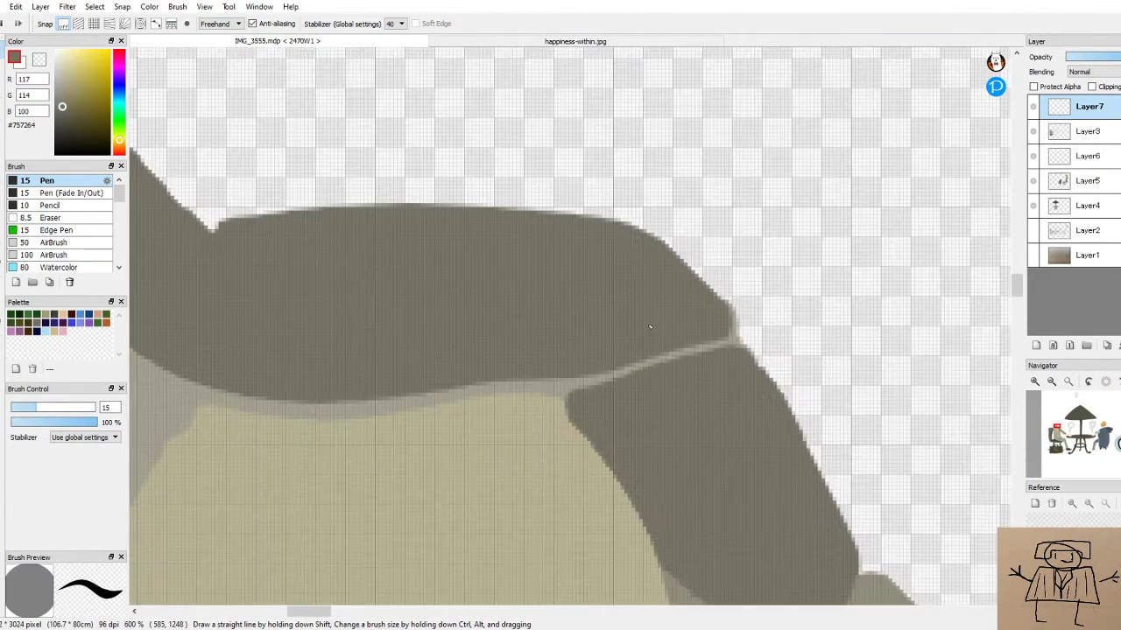
pyautogui.scroll(-3, 767, 422)
pyautogui.scroll(-3, 767, 422)
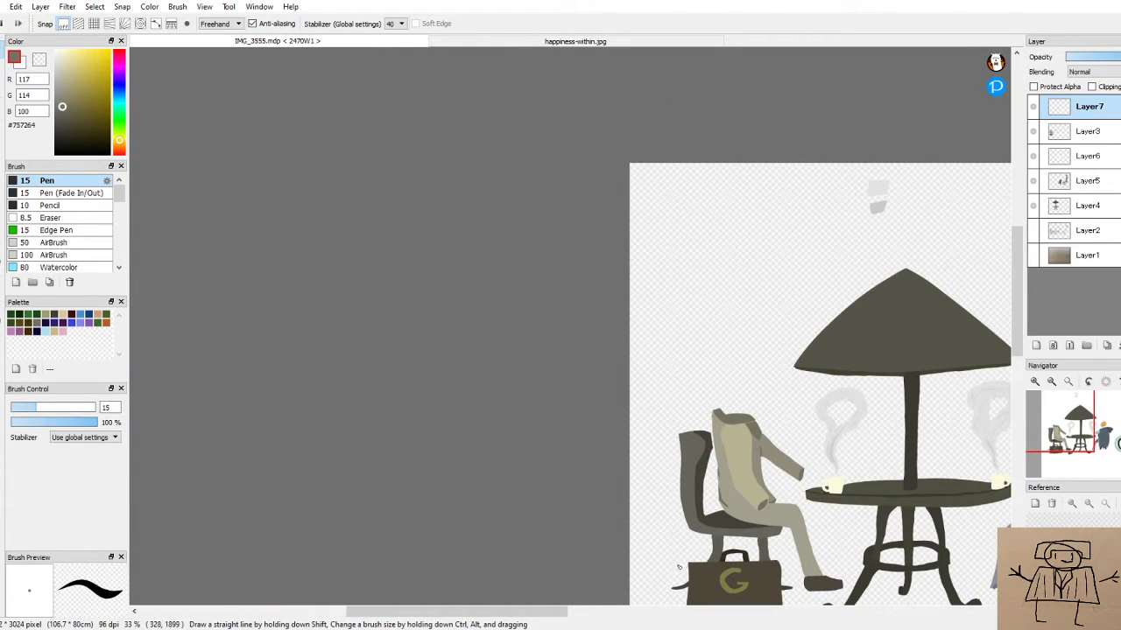
pyautogui.moveTo(546, 611); pyautogui.dragTo(602, 609)
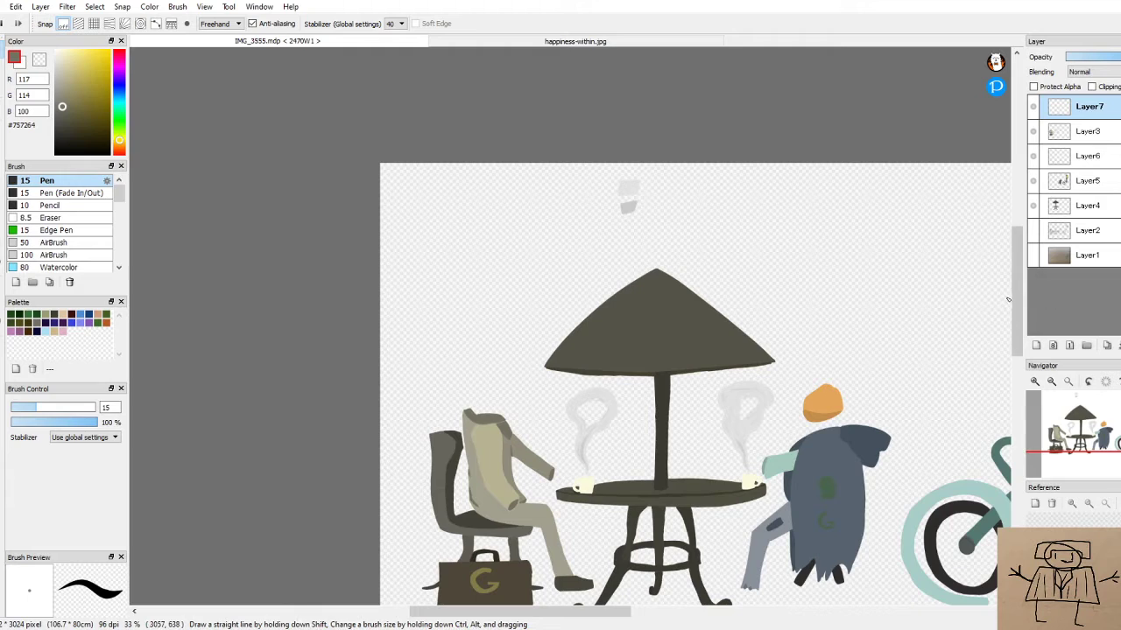
pyautogui.moveTo(1017, 307); pyautogui.dragTo(1017, 327)
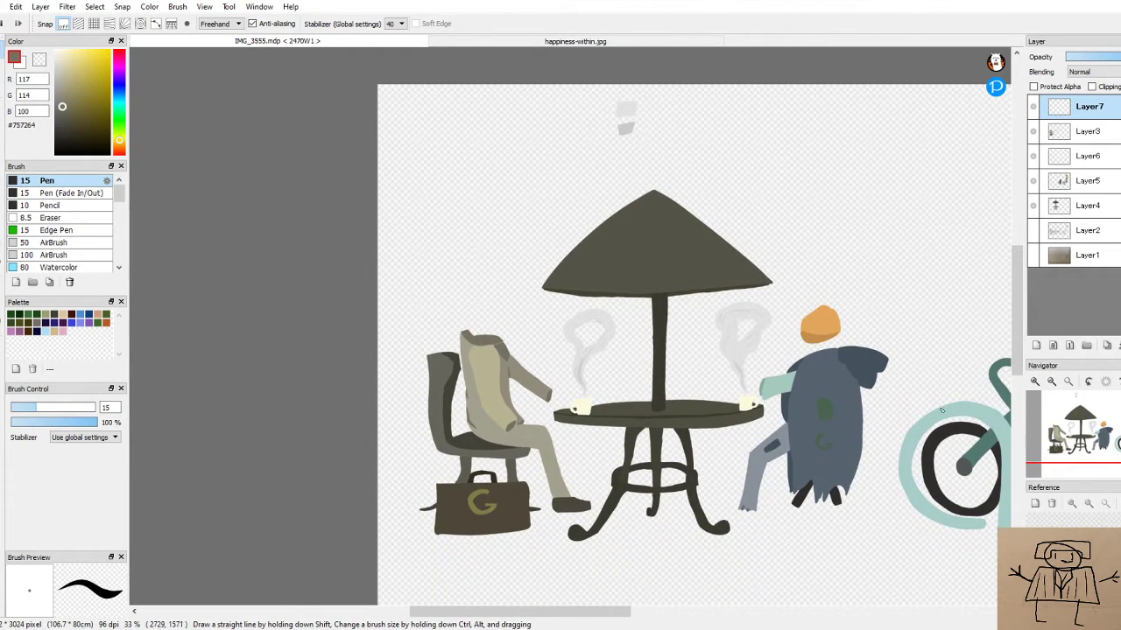
pyautogui.scroll(3, 649, 313)
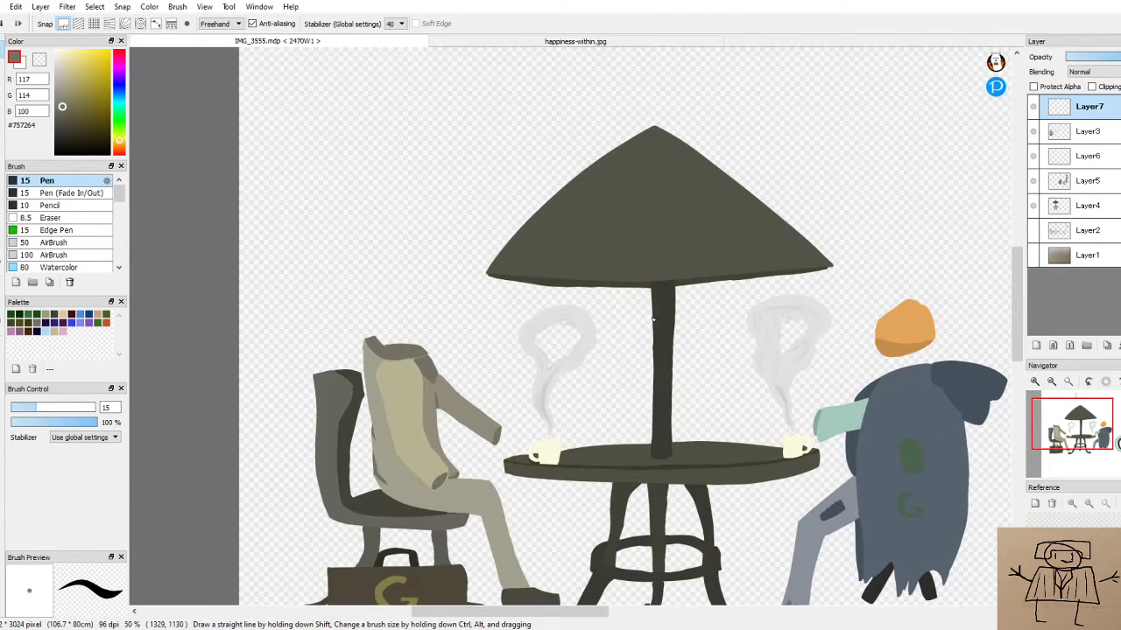
pyautogui.scroll(1, 669, 220)
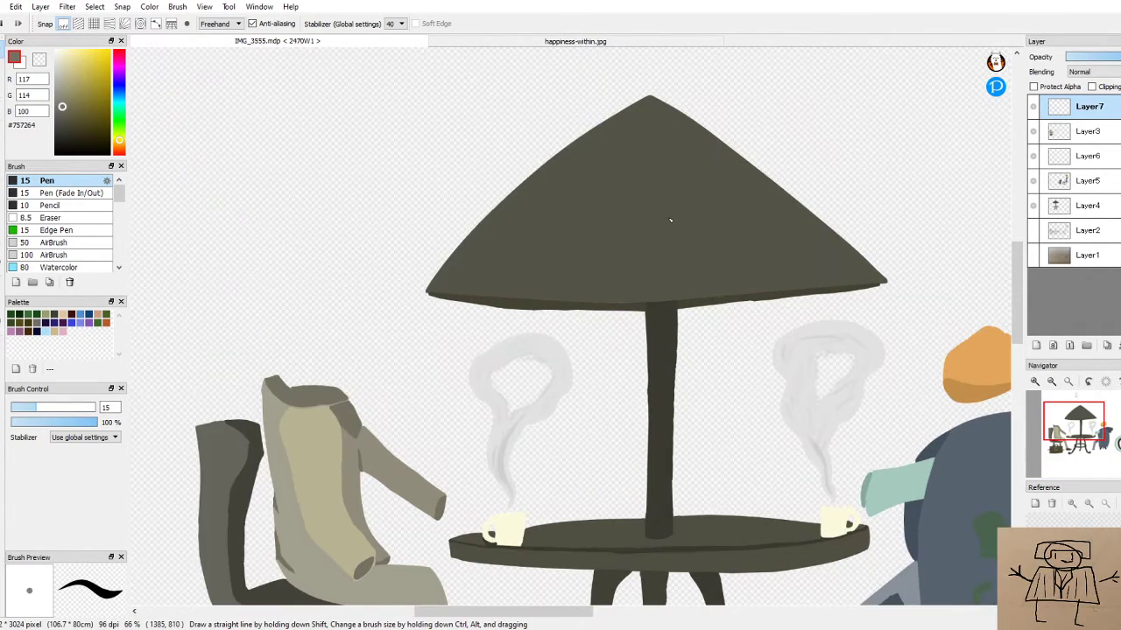
# Set the drawing colour to the lighter grey #A2A192 and switch to the Bucket tool
pyautogui.click(120, 138)
pyautogui.click(63, 107)
pyautogui.moveTo(63, 108); pyautogui.dragTo(60, 88)
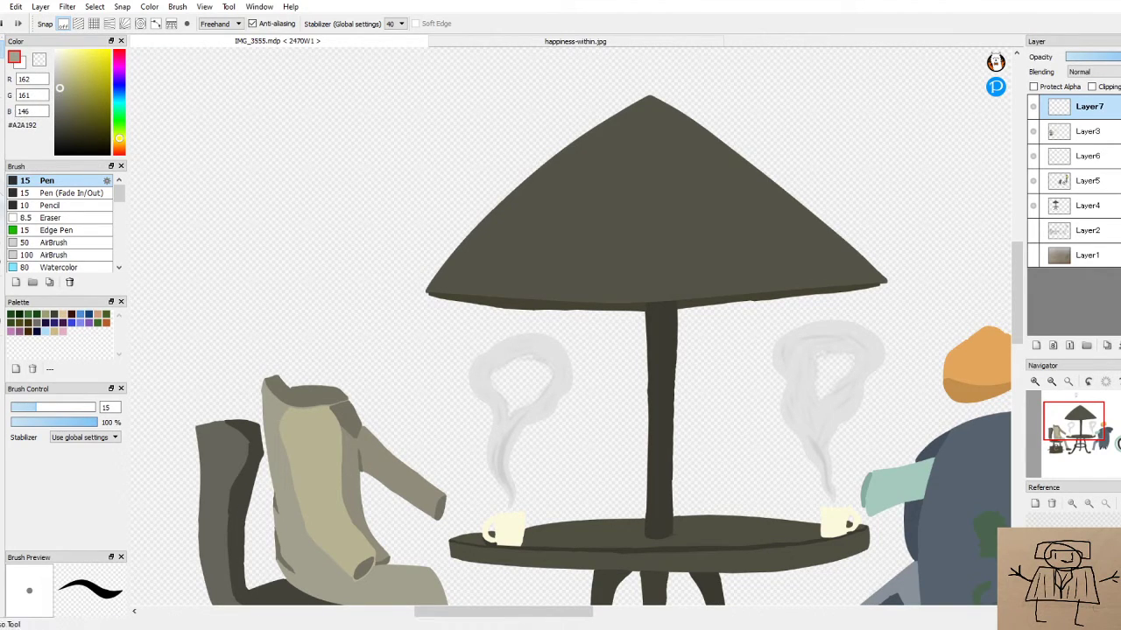
pyautogui.press('g')
pyautogui.click(632, 214)
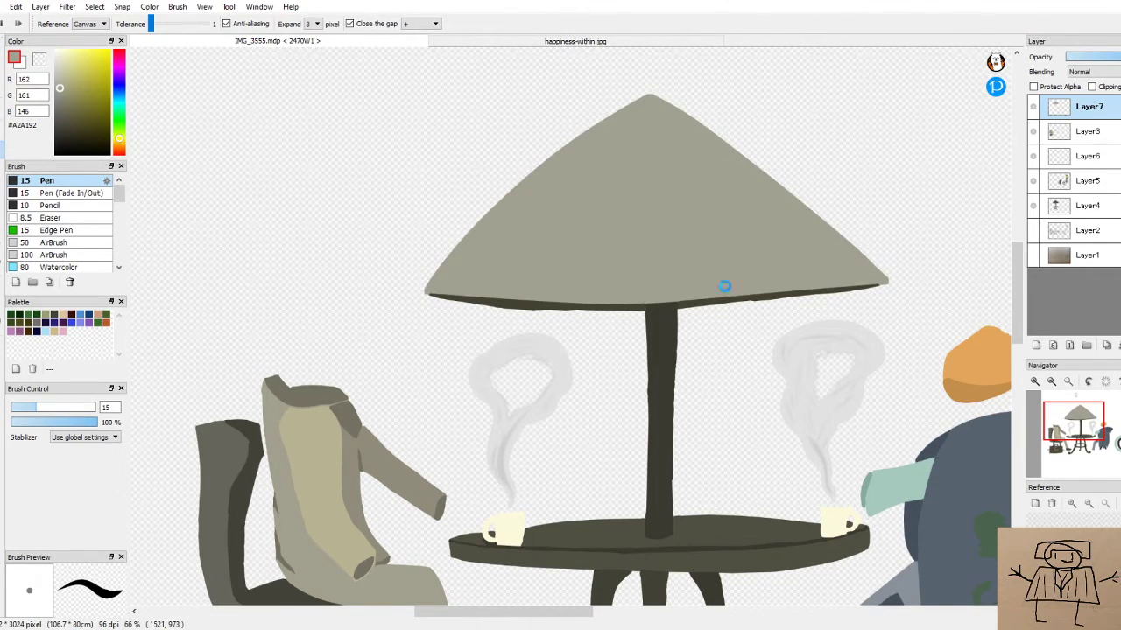
pyautogui.scroll(-2, 731, 284)
pyautogui.hotkey('ctrl', 'z')
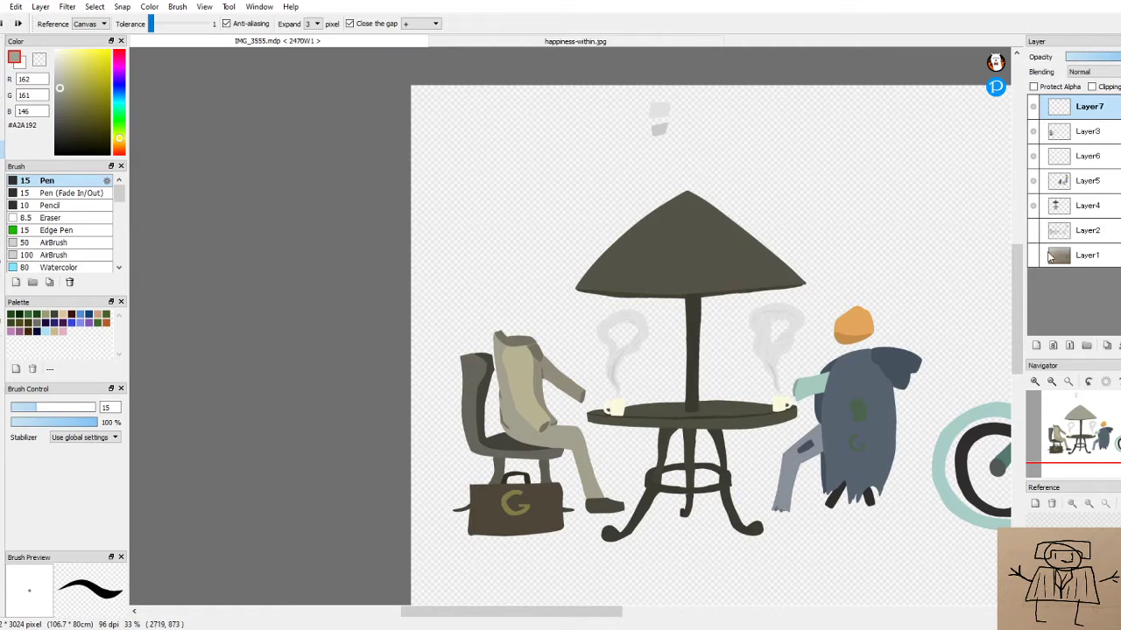
# Fill the umbrella canopy on Layer4 with #A2A192
pyautogui.click(1095, 206)
pyautogui.click(722, 258)
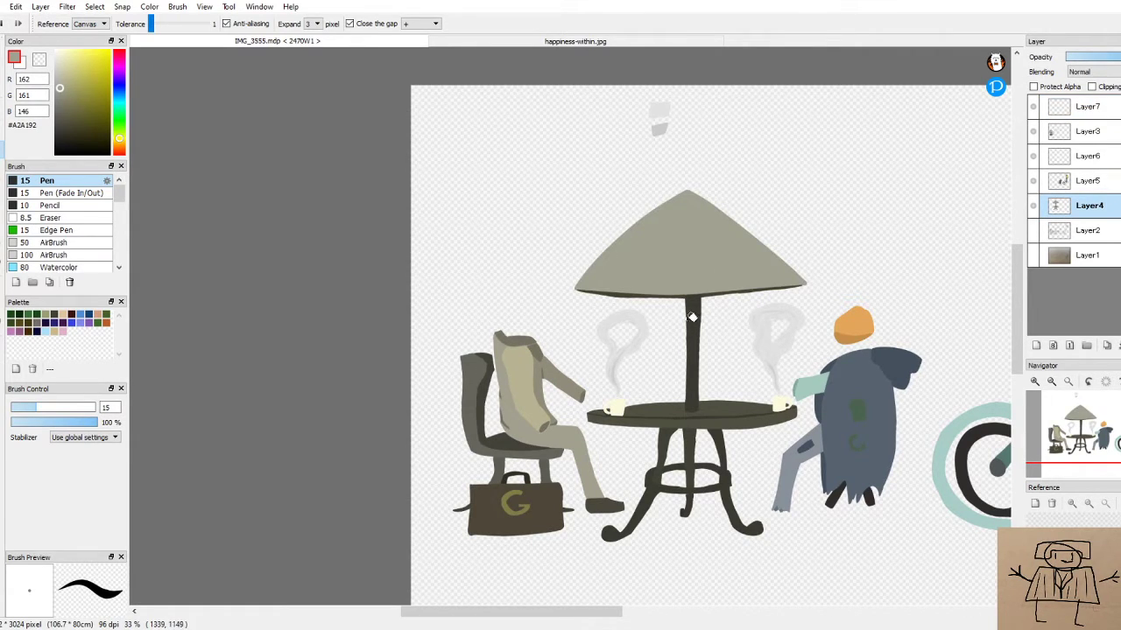
pyautogui.scroll(-2, 678, 317)
pyautogui.scroll(3, 666, 319)
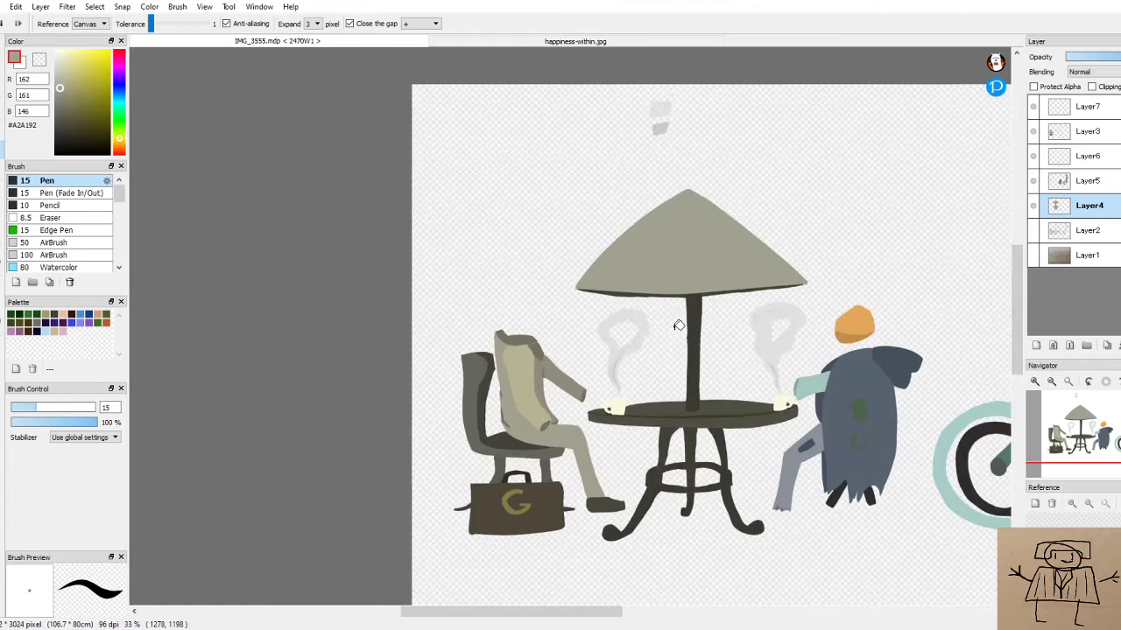
# Fill the umbrella's underside rim on both sides of the pole with the darker grey #8D8C7A
pyautogui.scroll(2, 654, 317)
pyautogui.click(60, 92)
pyautogui.click(61, 96)
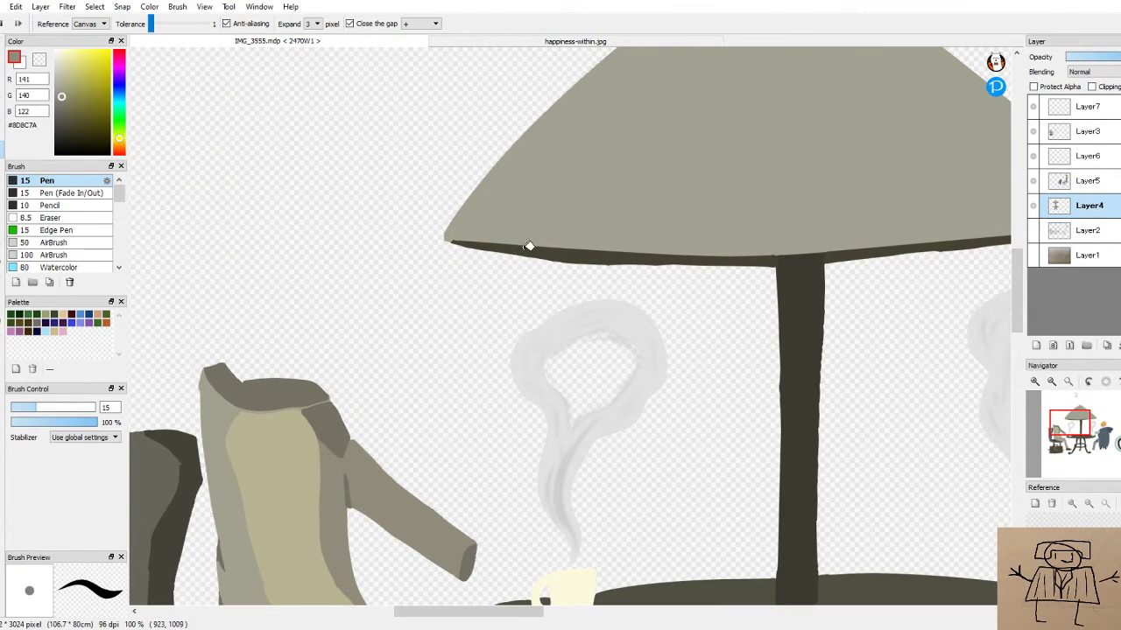
pyautogui.click(528, 246)
pyautogui.click(869, 251)
pyautogui.scroll(-3, 908, 281)
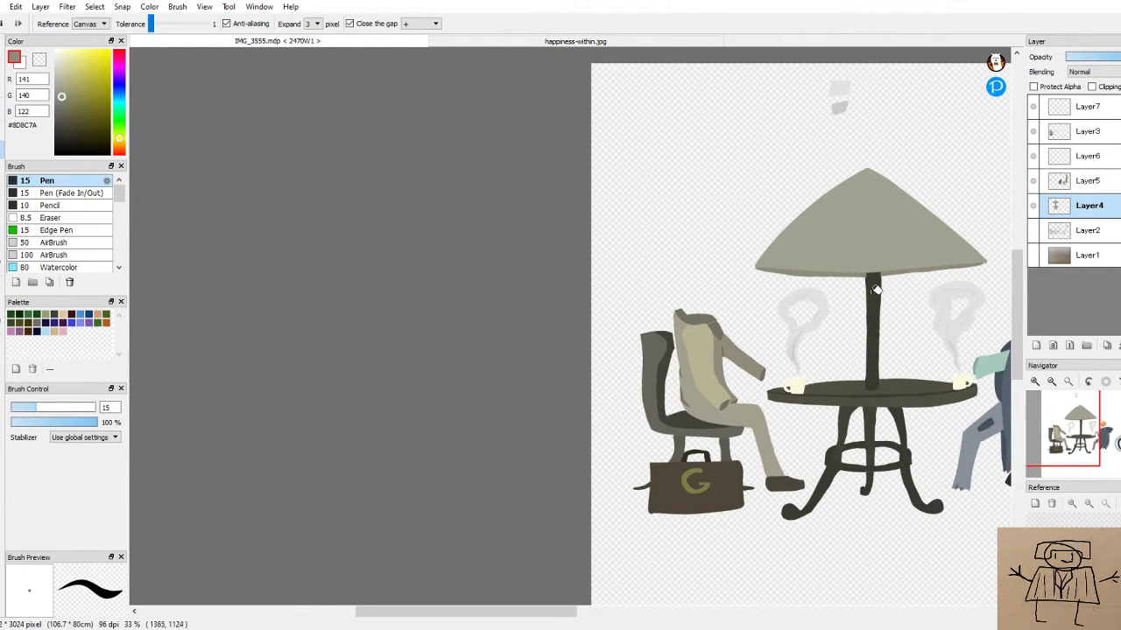
# Extend both sides of the umbrella pole's top over the rim with the pole's #3B3A31, then sample the canopy's #A2A192
pyautogui.scroll(1, 868, 294)
pyautogui.scroll(4, 868, 294)
pyautogui.keyDown('alt'); pyautogui.click(788, 253); pyautogui.keyUp('alt')
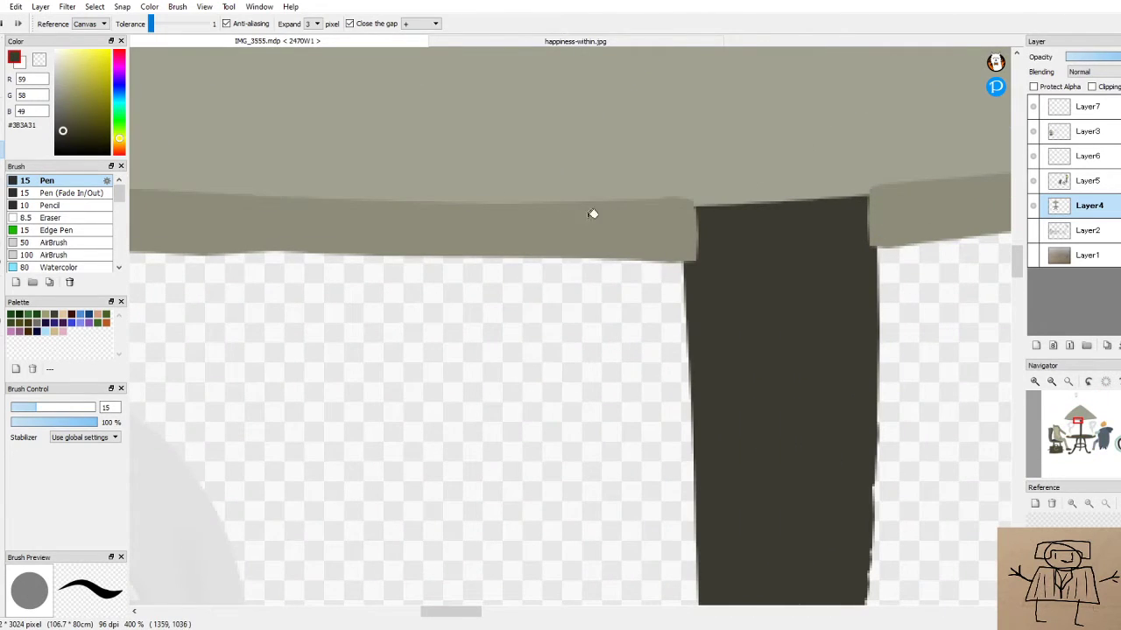
pyautogui.press('b')
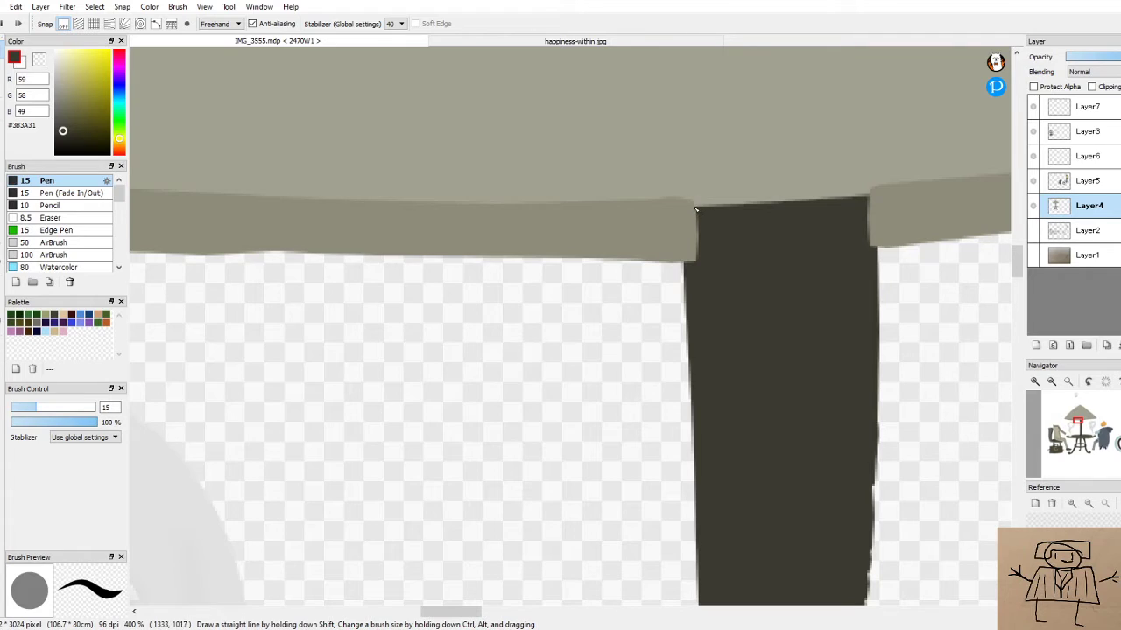
pyautogui.moveTo(696, 211); pyautogui.dragTo(695, 279)
pyautogui.moveTo(691, 207); pyautogui.dragTo(683, 272)
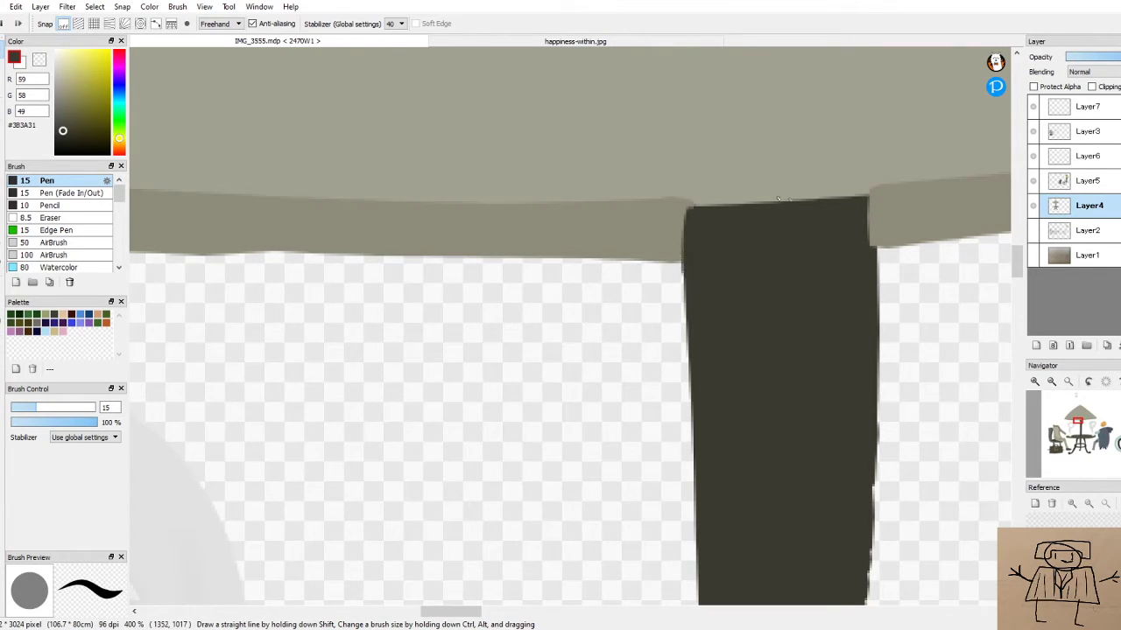
pyautogui.moveTo(871, 198); pyautogui.dragTo(880, 318)
pyautogui.moveTo(872, 200); pyautogui.dragTo(867, 219)
pyautogui.keyDown('alt'); pyautogui.click(800, 177); pyautogui.keyUp('alt')
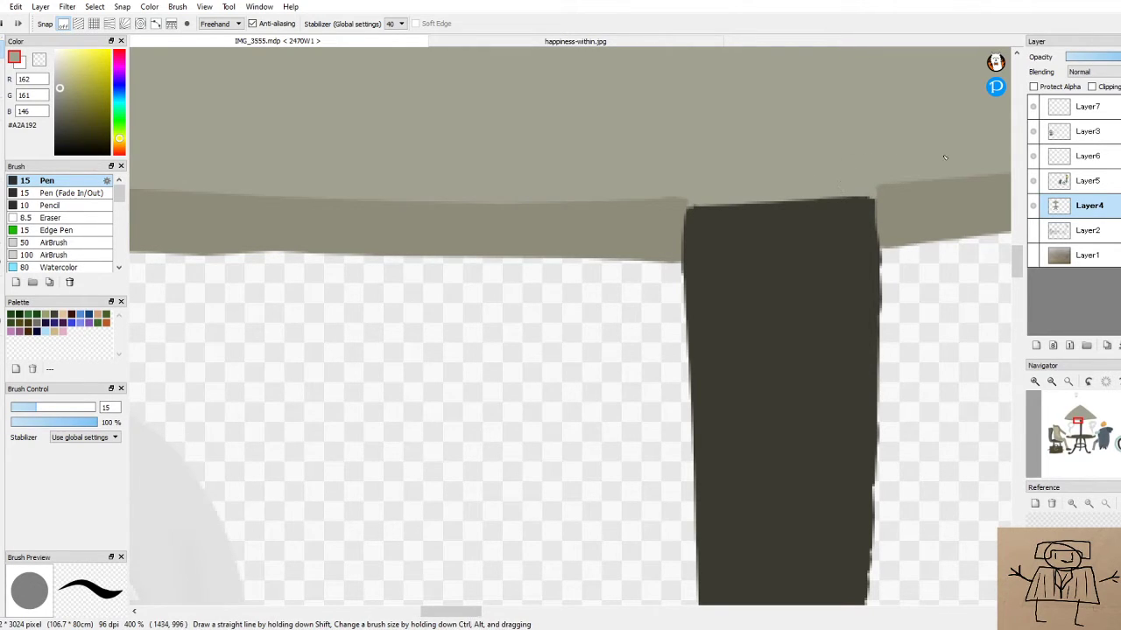
pyautogui.scroll(-7, 934, 153)
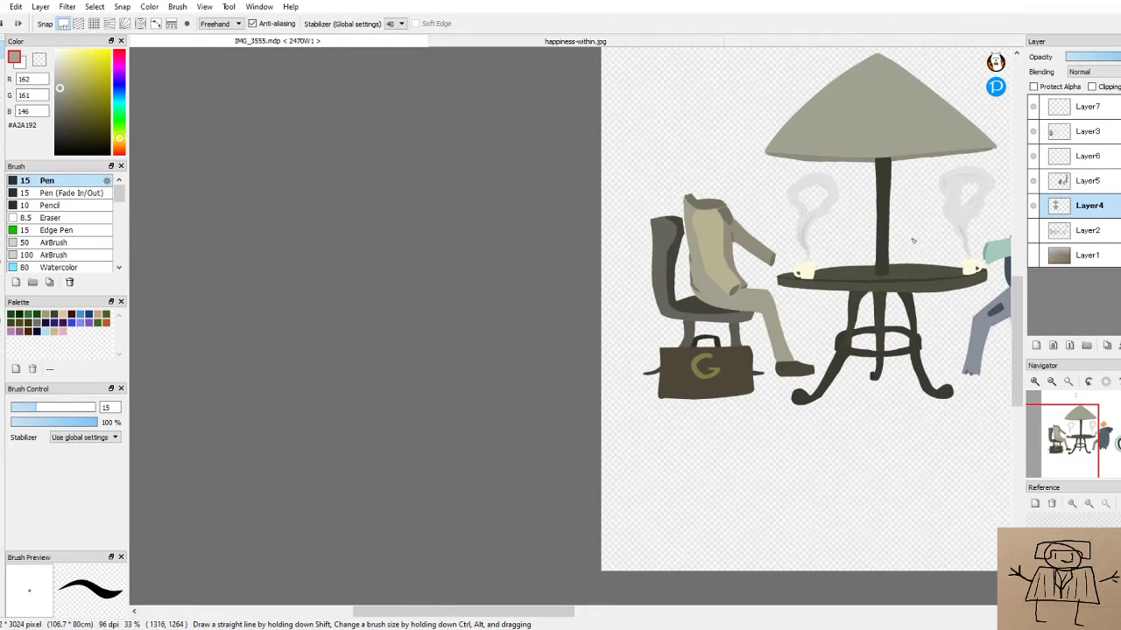
# Sample the briefcase's brown #4E4639 and fill the notch at the lower-left corner of its bottom edge with the Pen
pyautogui.moveTo(561, 612); pyautogui.dragTo(599, 612)
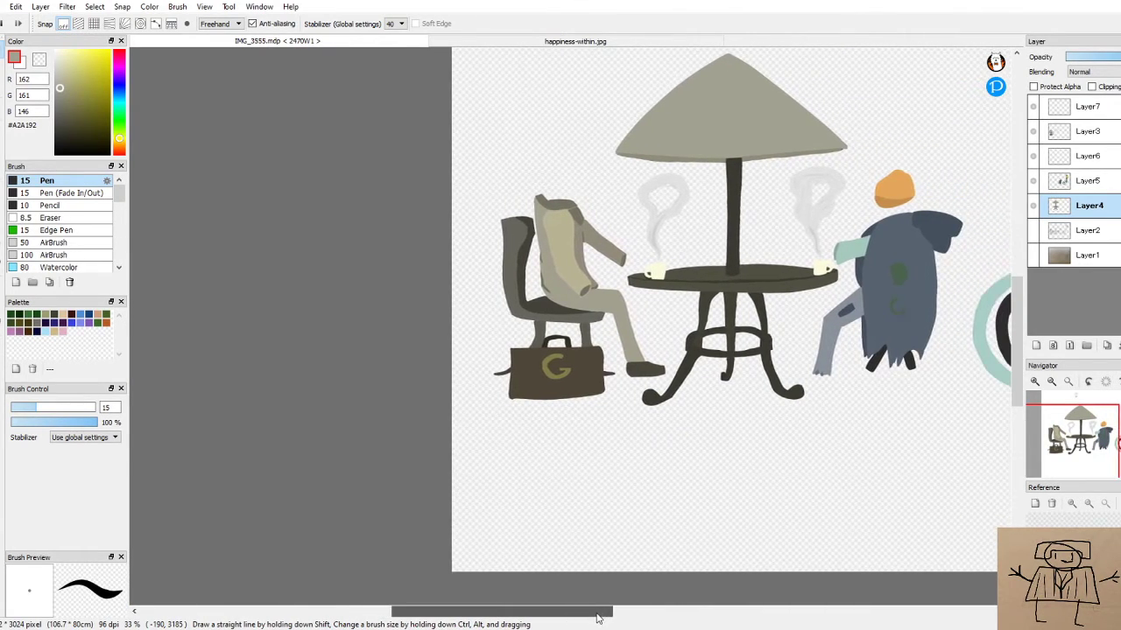
pyautogui.moveTo(501, 612); pyautogui.dragTo(568, 594)
pyautogui.moveTo(1022, 316); pyautogui.dragTo(1023, 288)
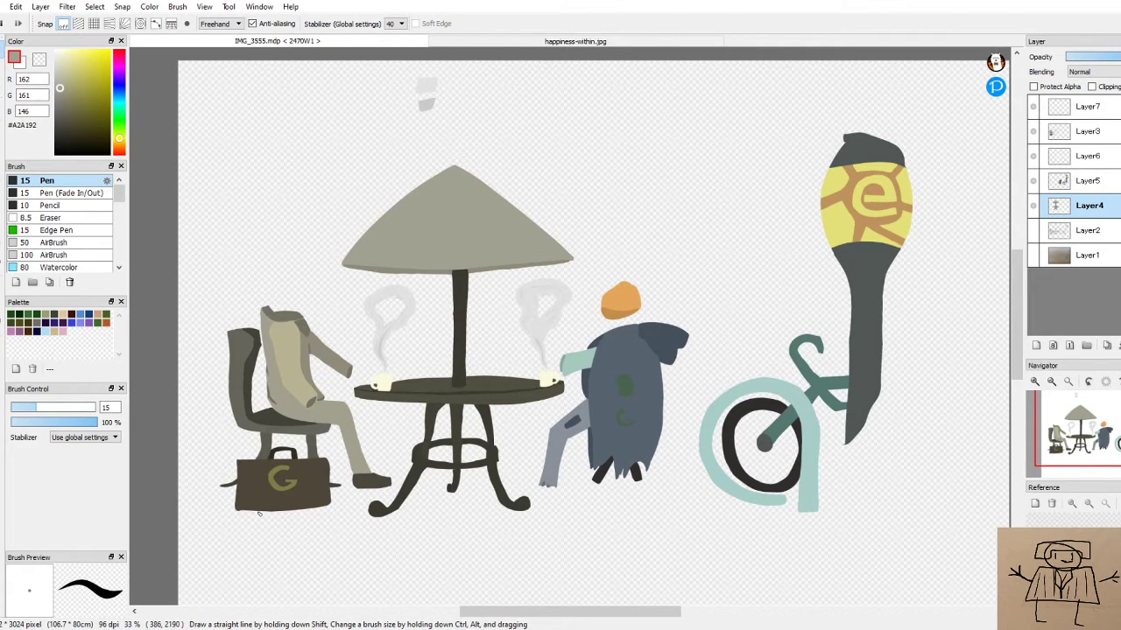
pyautogui.keyDown('alt'); pyautogui.click(262, 499); pyautogui.keyUp('alt')
pyautogui.scroll(2, 222, 526)
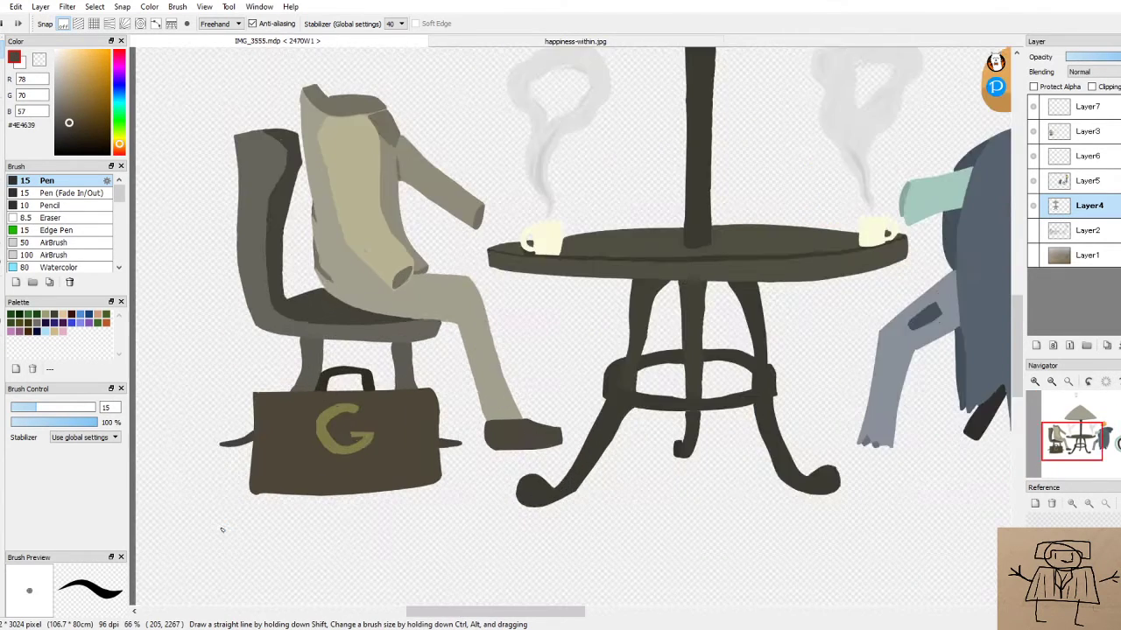
pyautogui.scroll(6, 222, 530)
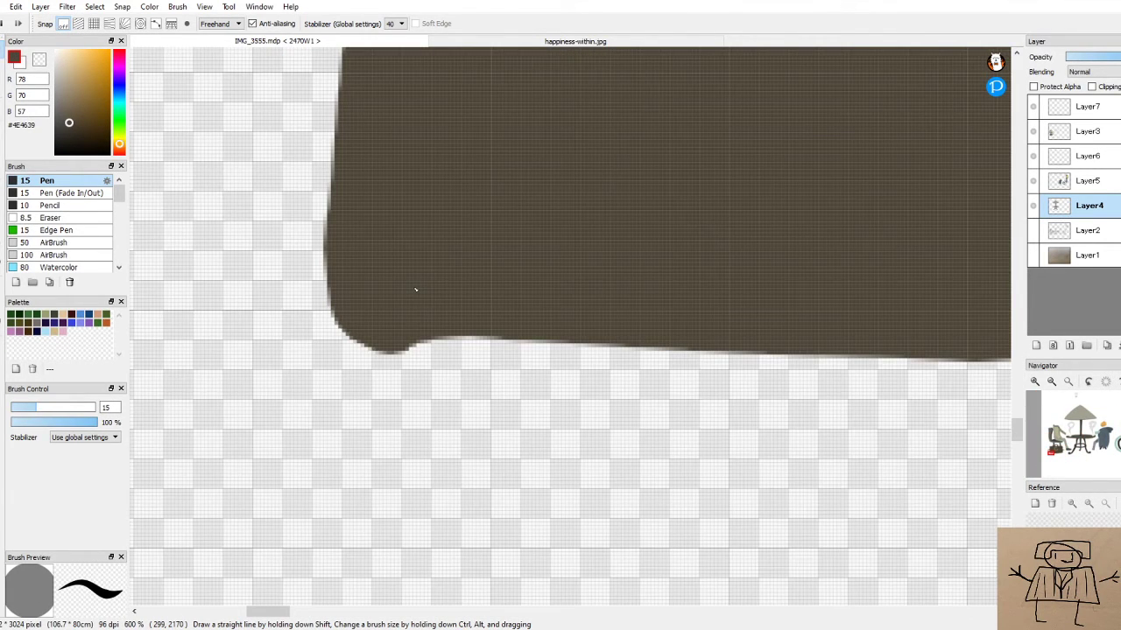
pyautogui.moveTo(396, 343)
pyautogui.mouseDown()
pyautogui.moveTo(520, 325)
pyautogui.moveTo(449, 316)
pyautogui.moveTo(404, 332)
pyautogui.mouseUp()
pyautogui.moveTo(409, 346)
pyautogui.mouseDown()
pyautogui.moveTo(564, 337)
pyautogui.moveTo(504, 332)
pyautogui.mouseUp()
pyautogui.moveTo(390, 345); pyautogui.dragTo(534, 338)
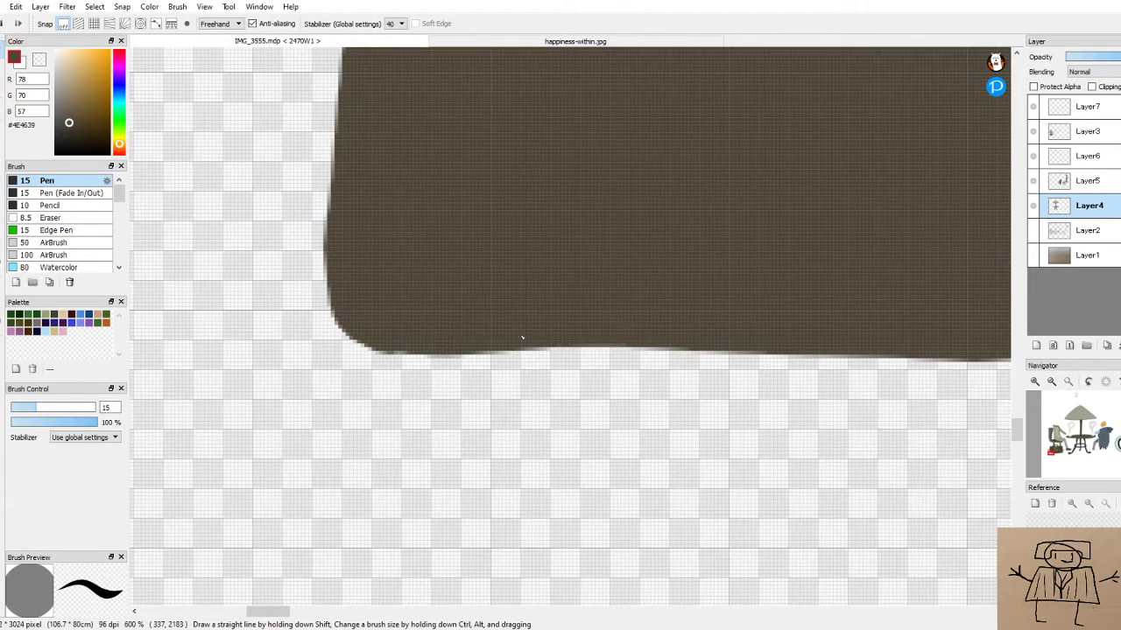
# Smooth the briefcase's bottom edge from the filled corner towards its middle with further #4E4639 pen strokes
pyautogui.moveTo(394, 348); pyautogui.dragTo(662, 332)
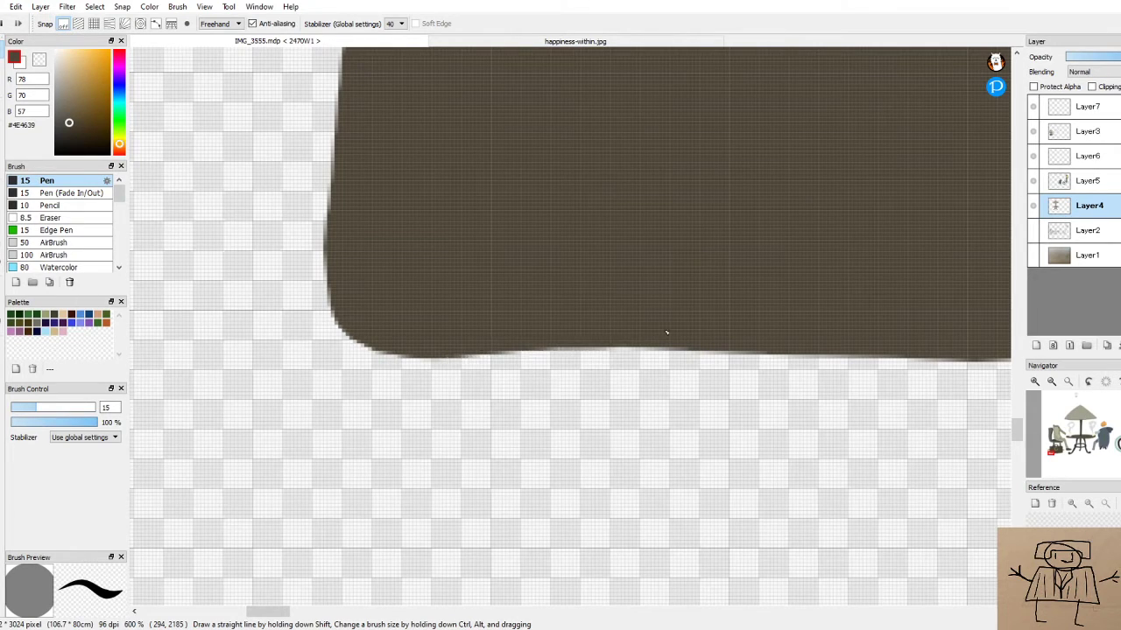
pyautogui.moveTo(438, 351); pyautogui.dragTo(766, 352)
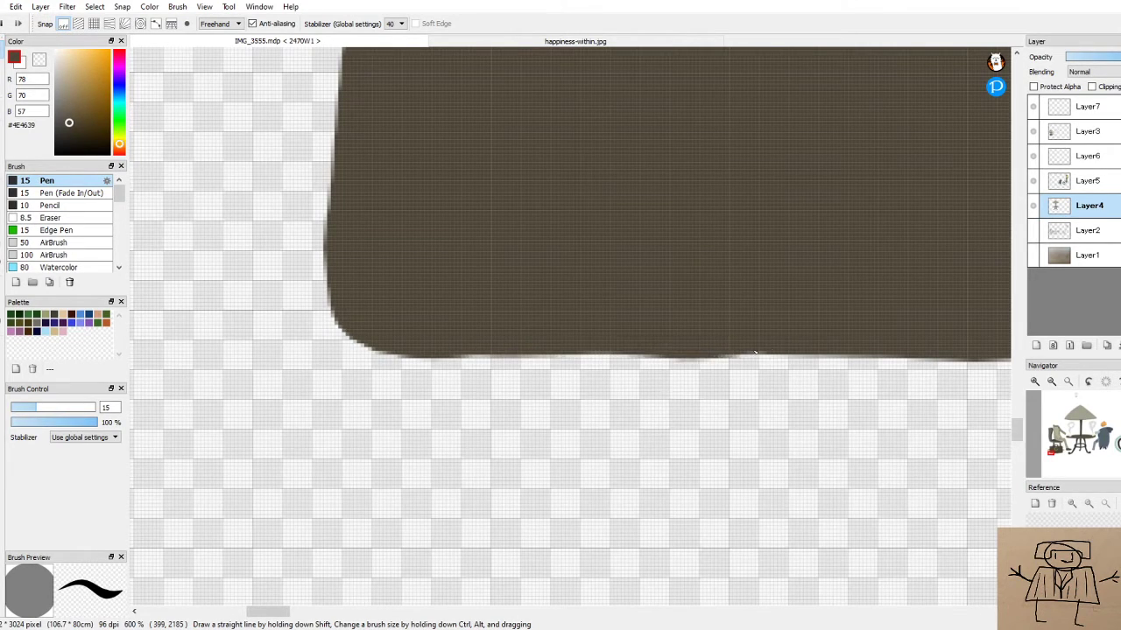
pyautogui.moveTo(514, 343)
pyautogui.mouseDown()
pyautogui.moveTo(648, 337)
pyautogui.moveTo(902, 369)
pyautogui.mouseUp()
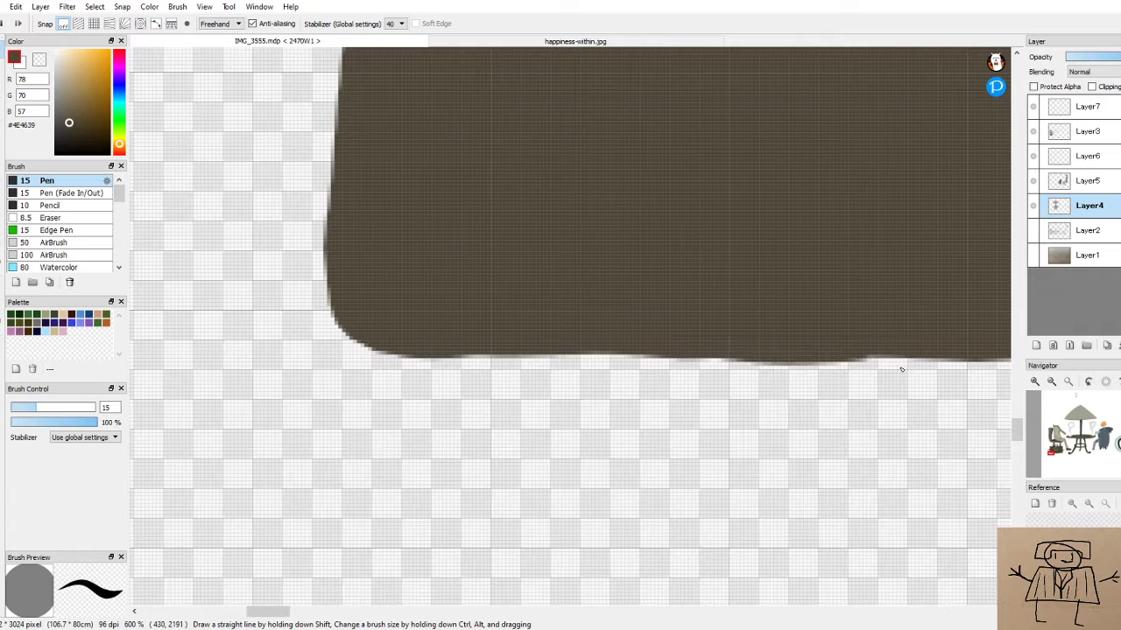
pyautogui.scroll(-10, 866, 196)
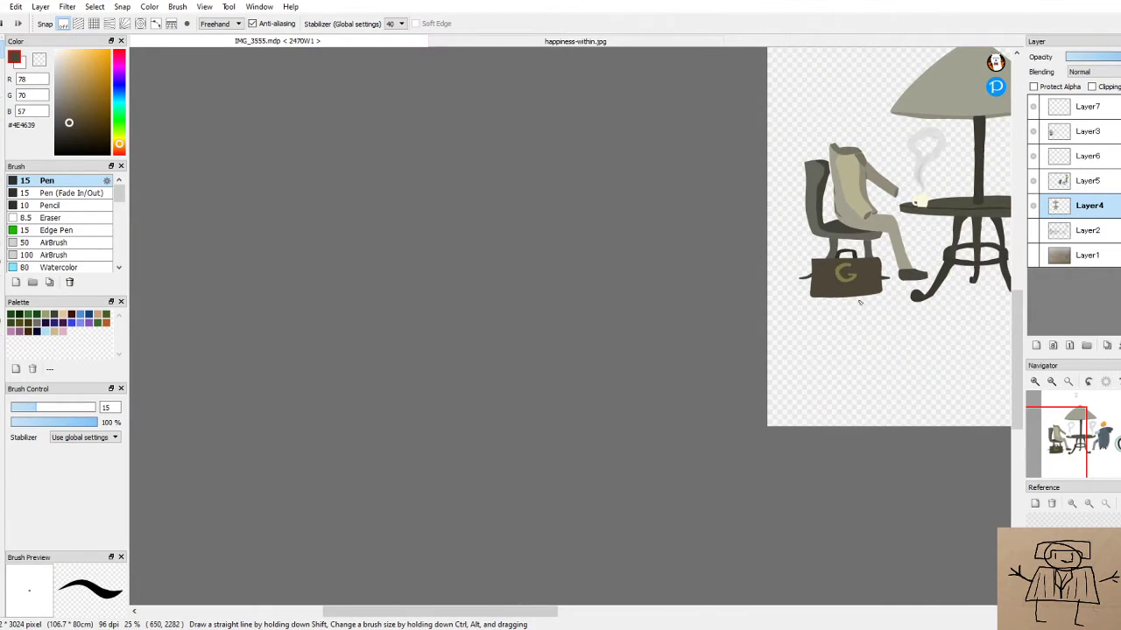
pyautogui.scroll(8, 863, 305)
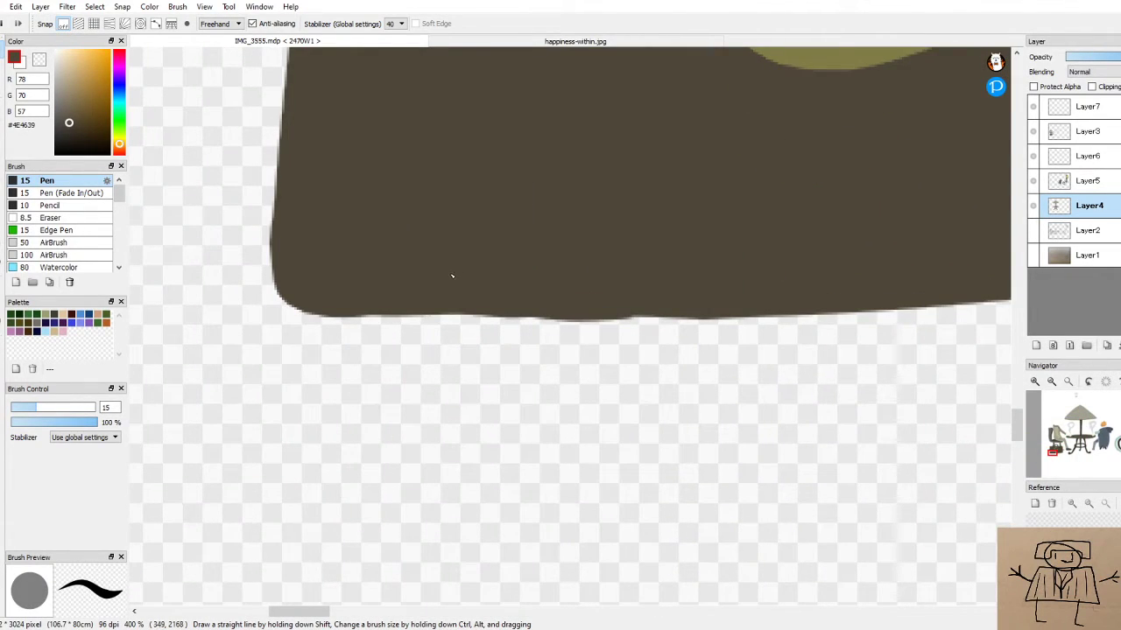
pyautogui.moveTo(618, 319); pyautogui.dragTo(736, 310)
pyautogui.scroll(-5, 893, 485)
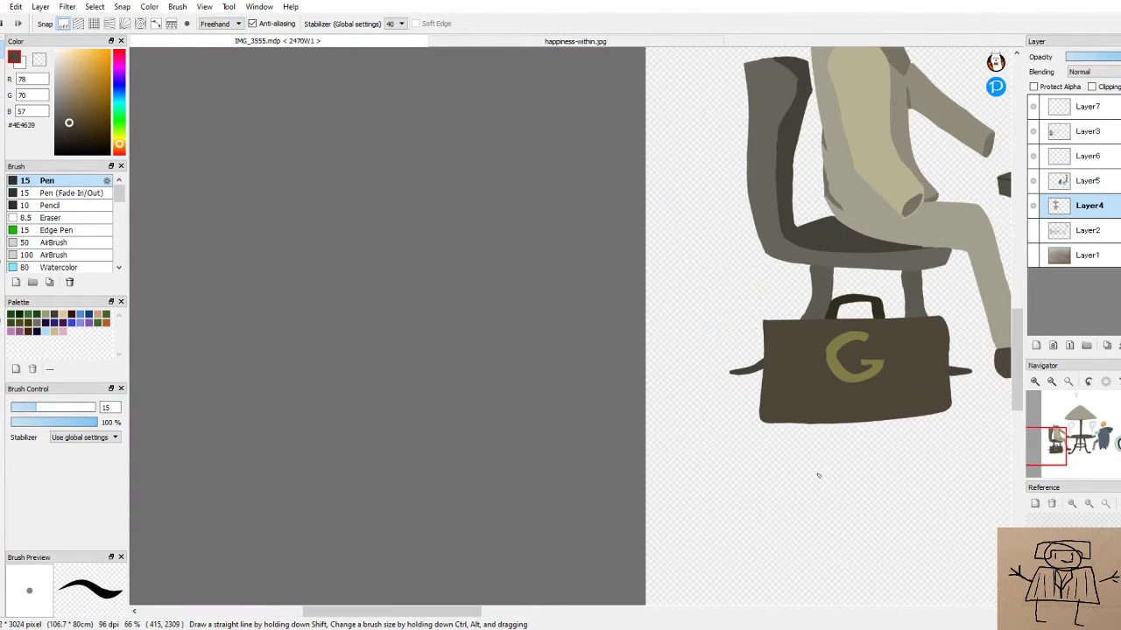
# Examine the whole café scene, from the seated figures and umbrella table across to the bicycle, for remaining flaws
pyautogui.scroll(-2, 819, 476)
pyautogui.scroll(-1, 853, 485)
pyautogui.moveTo(492, 613); pyautogui.dragTo(570, 612)
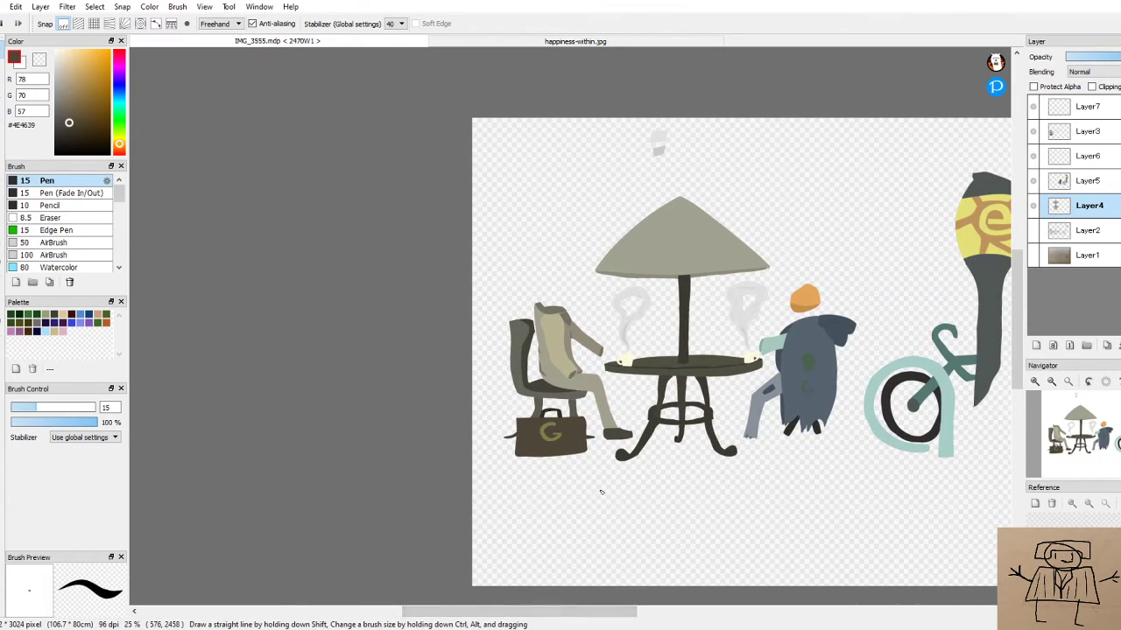
pyautogui.scroll(-1, 699, 420)
pyautogui.scroll(2, 699, 420)
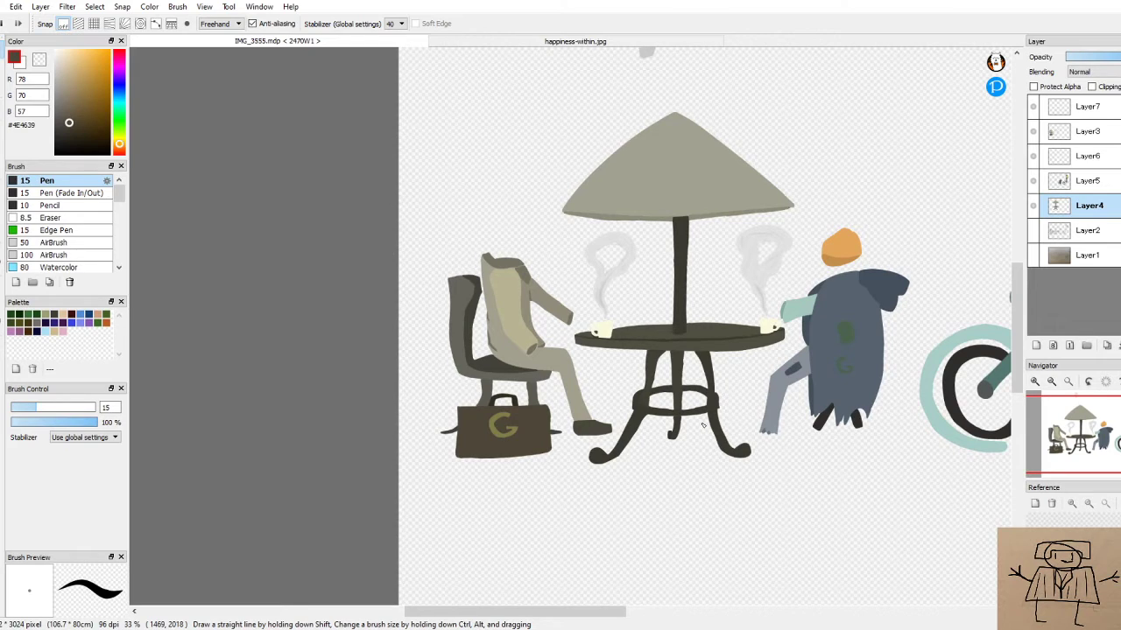
pyautogui.scroll(1, 653, 214)
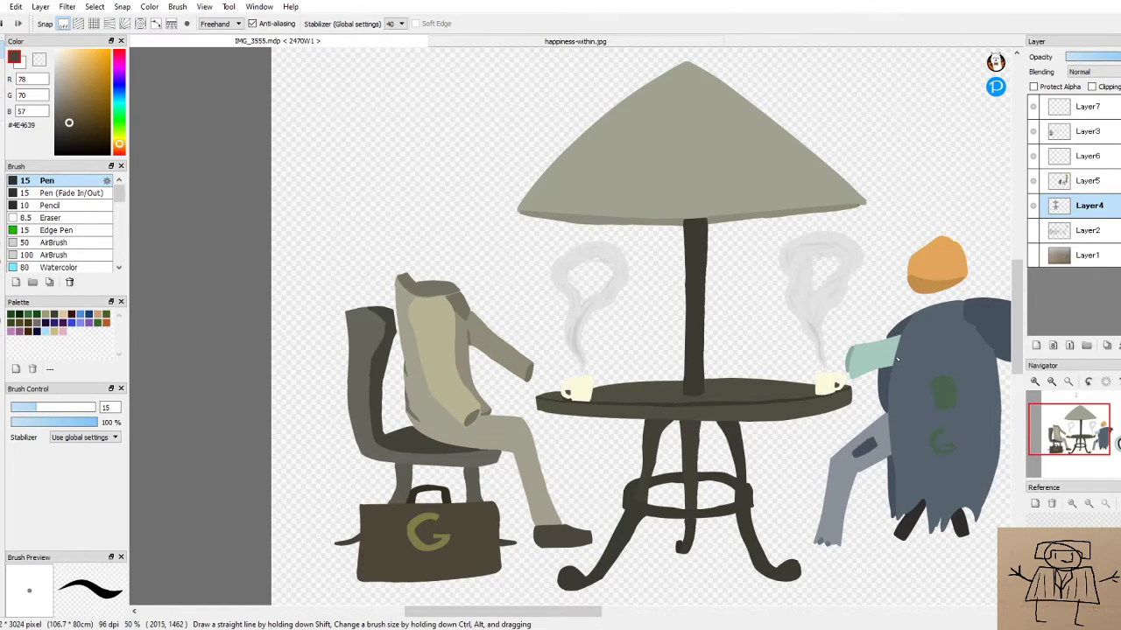
pyautogui.scroll(-2, 880, 345)
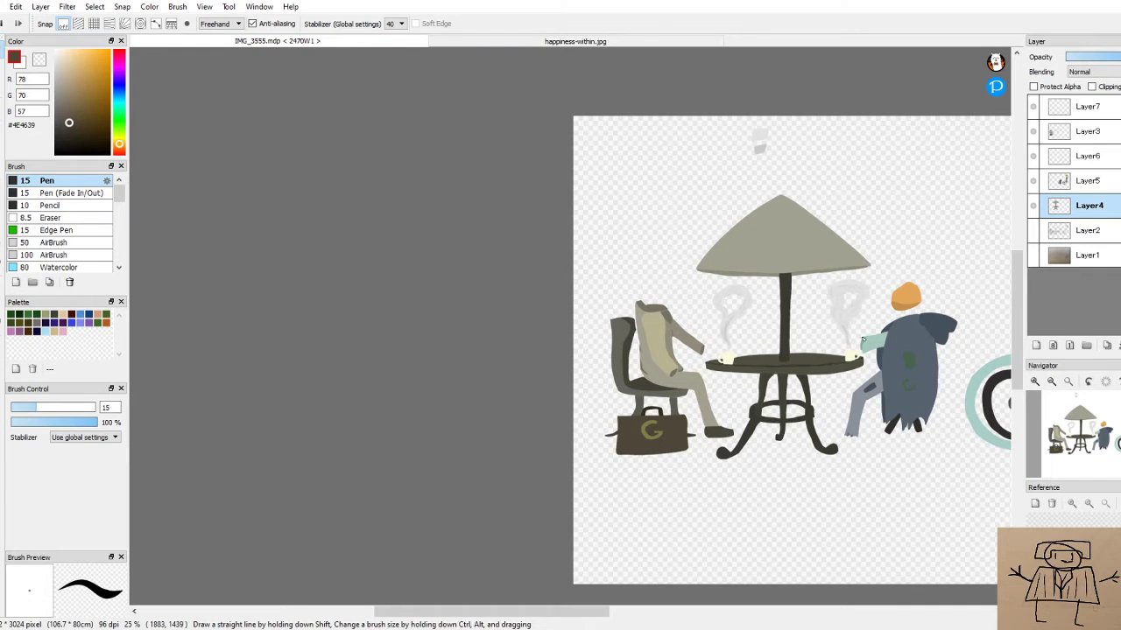
pyautogui.scroll(4, 796, 302)
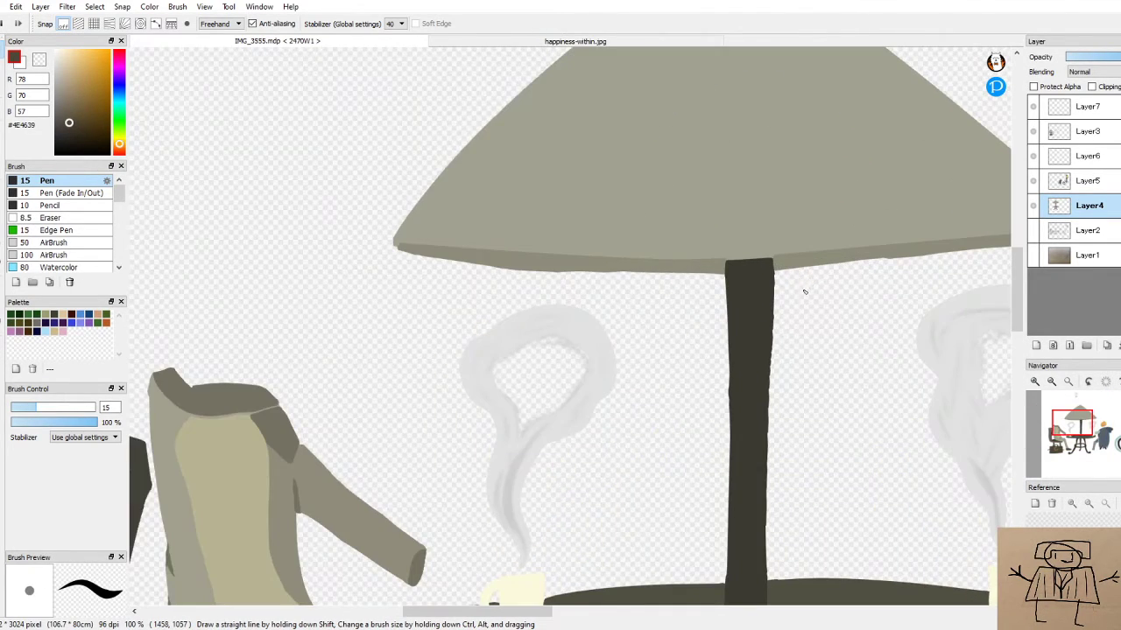
pyautogui.scroll(-3, 806, 282)
pyautogui.moveTo(500, 611)
pyautogui.mouseDown()
pyautogui.moveTo(633, 604)
pyautogui.moveTo(601, 609)
pyautogui.mouseUp()
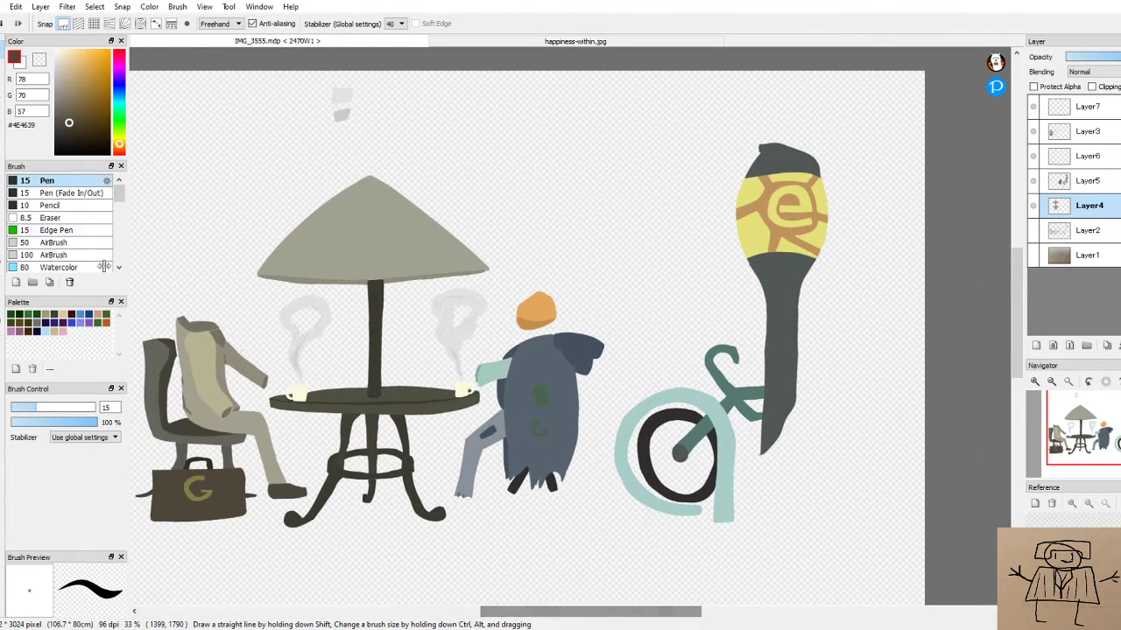
# Choose the size 50 AirBrush and reduce its size to 33 for shading the left figure's jacket
pyautogui.click(57, 242)
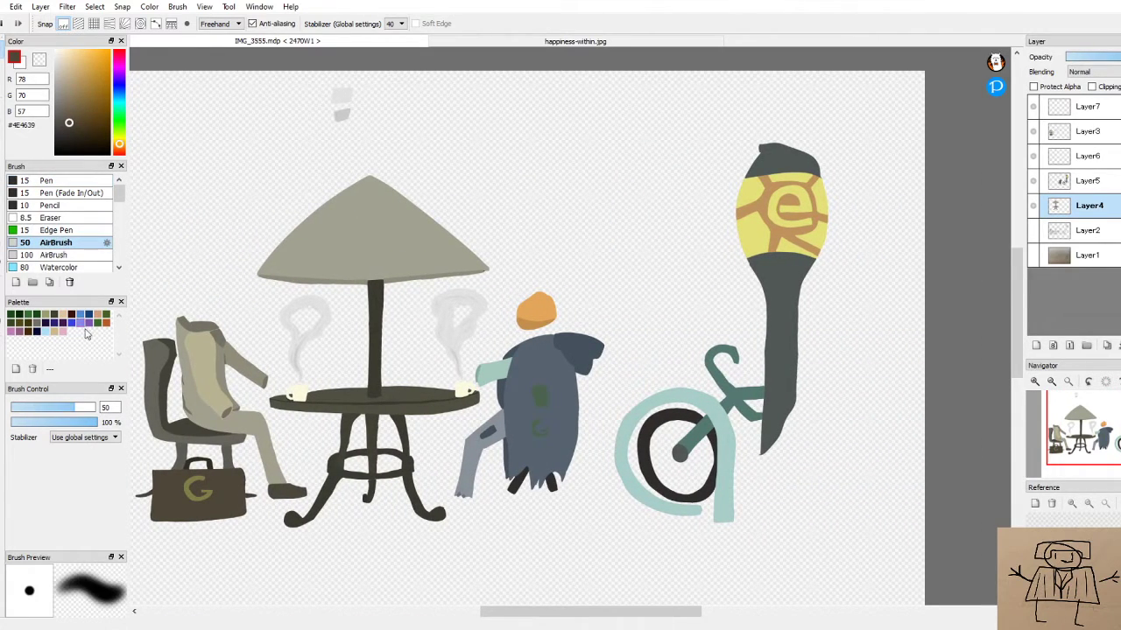
pyautogui.moveTo(50, 410); pyautogui.dragTo(61, 410)
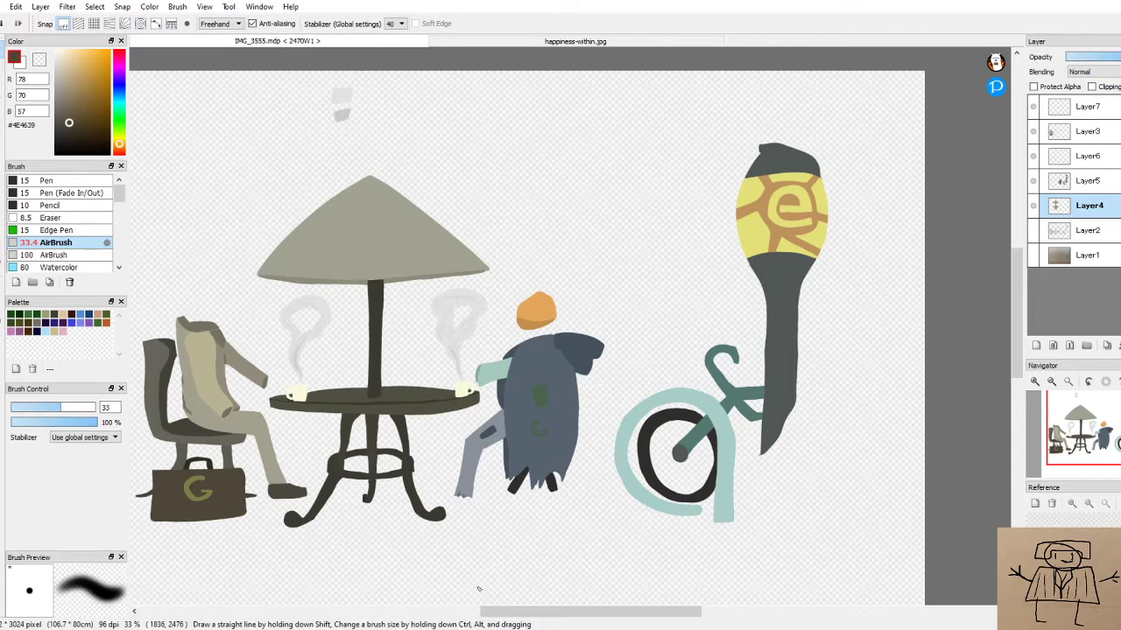
pyautogui.moveTo(491, 611); pyautogui.dragTo(455, 611)
pyautogui.scroll(5, 363, 355)
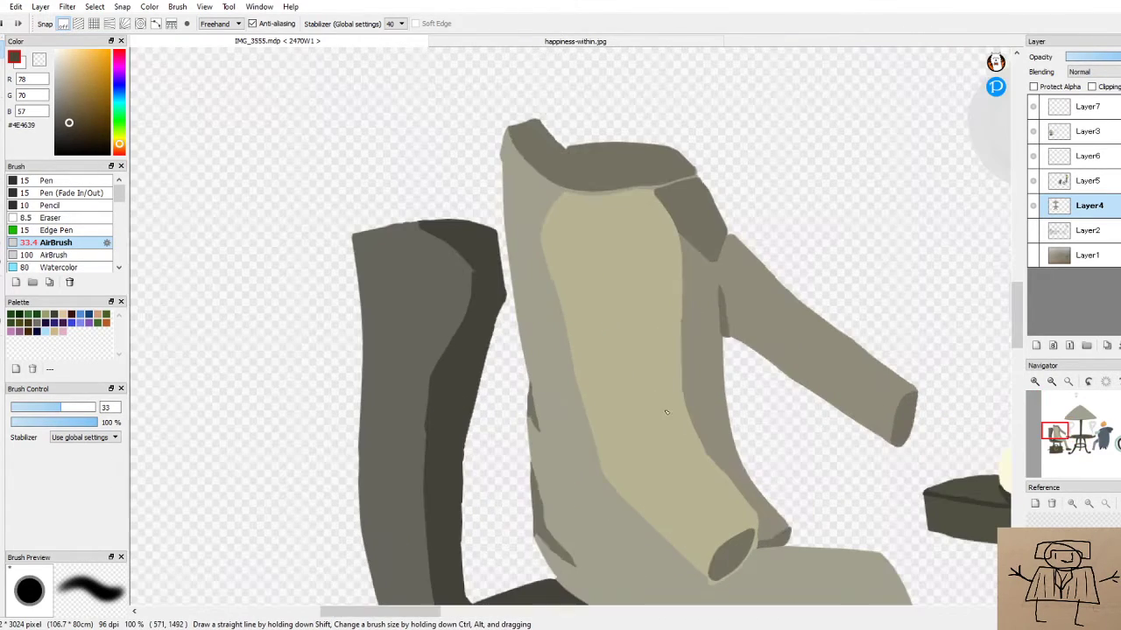
pyautogui.scroll(1, 553, 451)
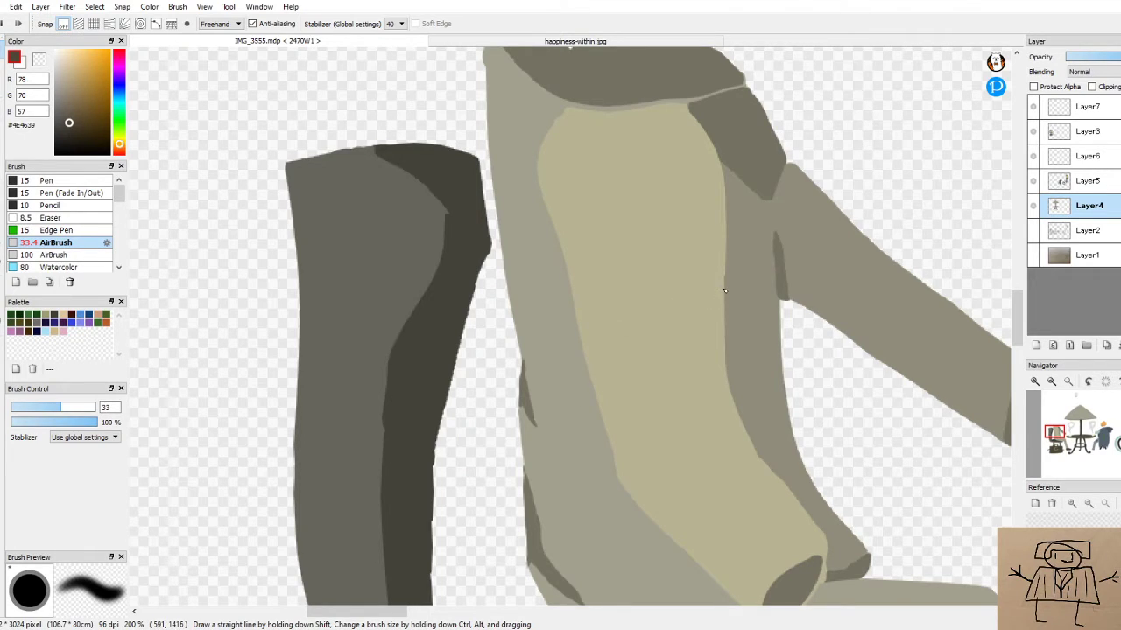
pyautogui.keyDown('alt'); pyautogui.click(748, 279); pyautogui.keyUp('alt')
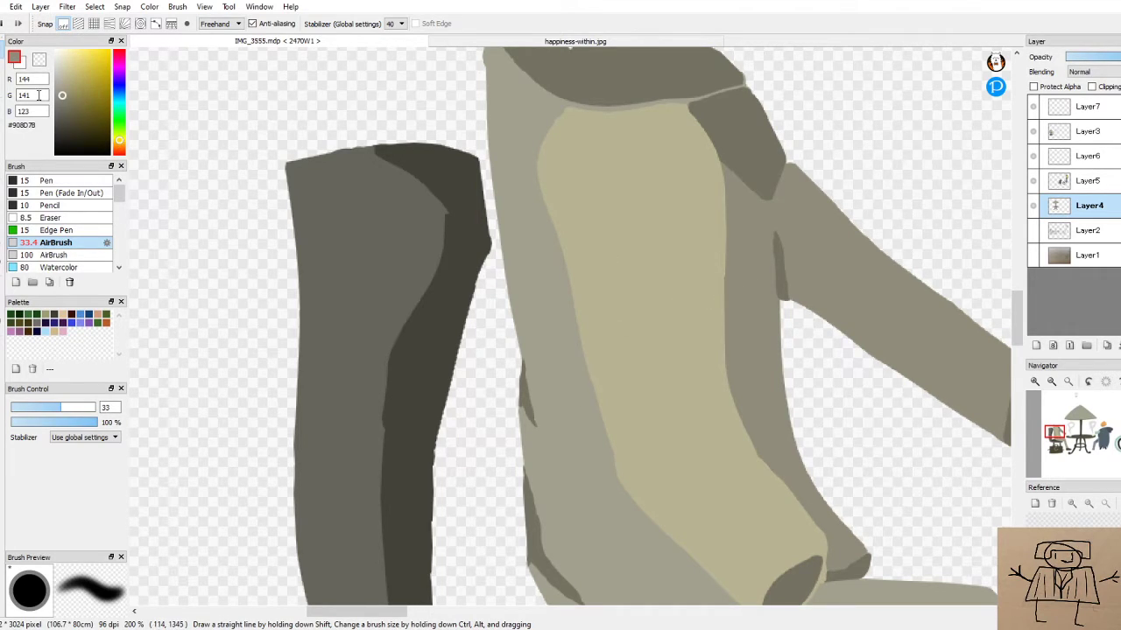
pyautogui.click(65, 105)
pyautogui.scroll(1, 801, 246)
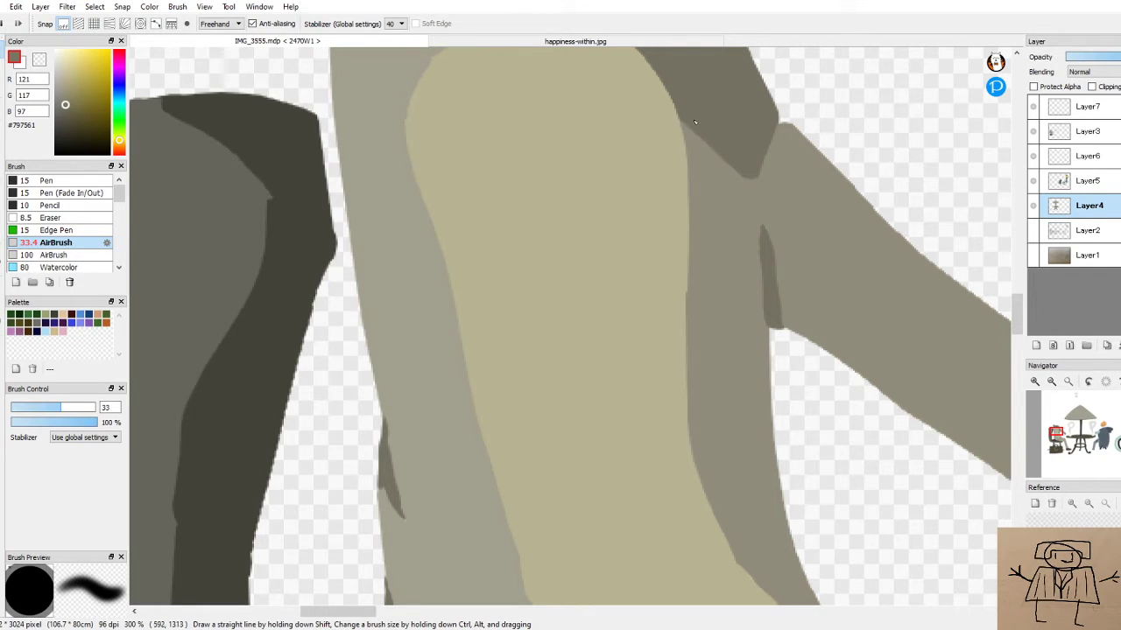
pyautogui.moveTo(860, 399)
pyautogui.mouseDown()
pyautogui.moveTo(850, 438)
pyautogui.moveTo(893, 499)
pyautogui.mouseUp()
pyautogui.hotkey('ctrl', 'z')
pyautogui.click(65, 113)
# Make Layer3, which holds the left seated figure, the active layer
pyautogui.click(1089, 180)
pyautogui.click(1083, 154)
pyautogui.click(1085, 130)
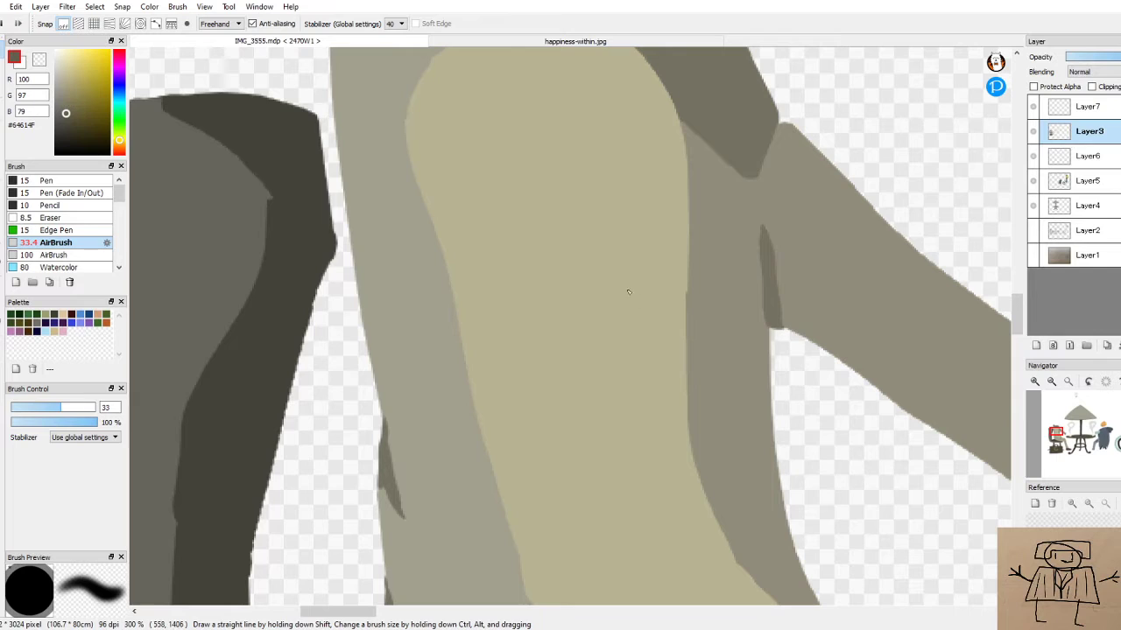
pyautogui.moveTo(704, 171); pyautogui.dragTo(727, 254)
pyautogui.hotkey('ctrl', 'z')
pyautogui.hotkey('ctrl', 'z')
# Airbrush soft #888470 shading down the left figure's jacket, along the darker strip between the pale front panel and the far arm
pyautogui.keyDown('alt'); pyautogui.click(732, 216); pyautogui.keyUp('alt')
pyautogui.click(64, 101)
pyautogui.moveTo(735, 272); pyautogui.dragTo(726, 264)
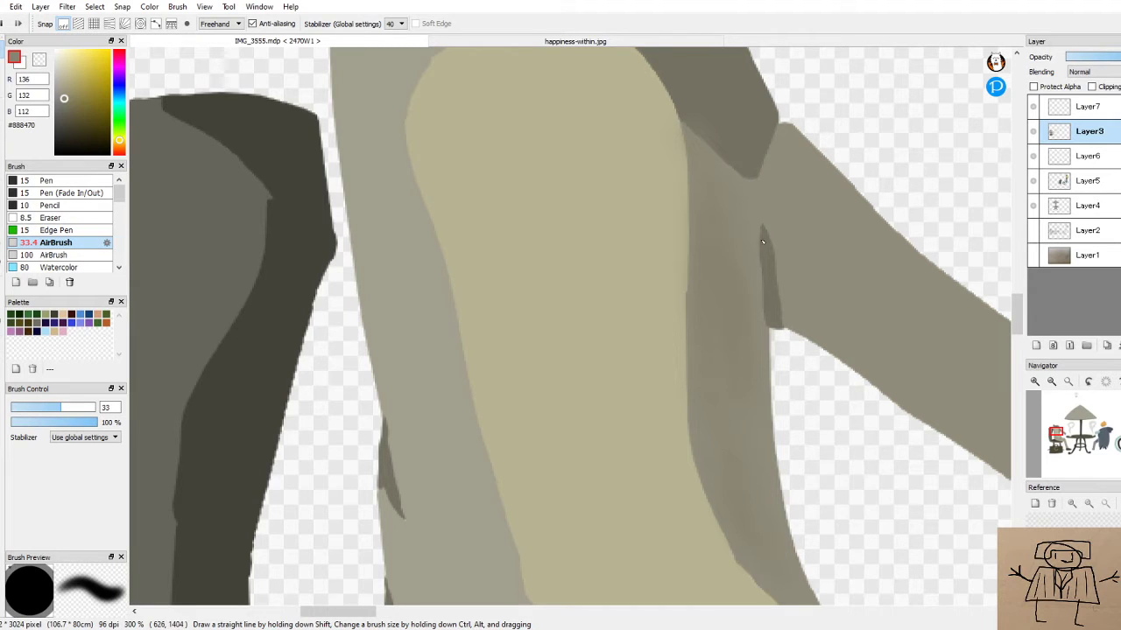
pyautogui.scroll(-5, 746, 402)
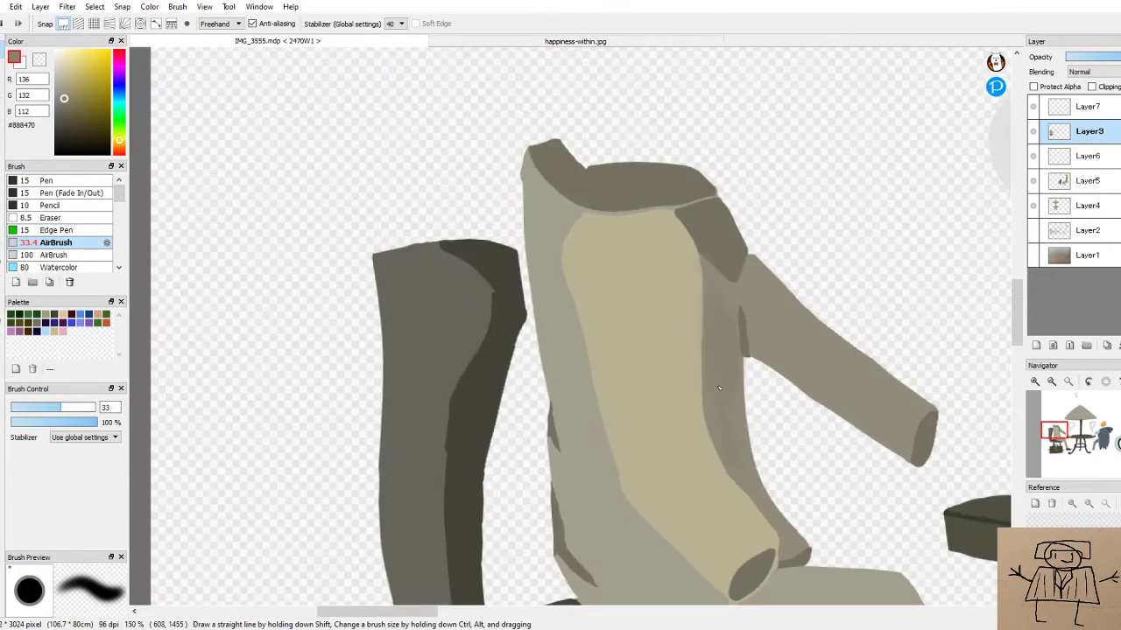
pyautogui.scroll(5, 755, 483)
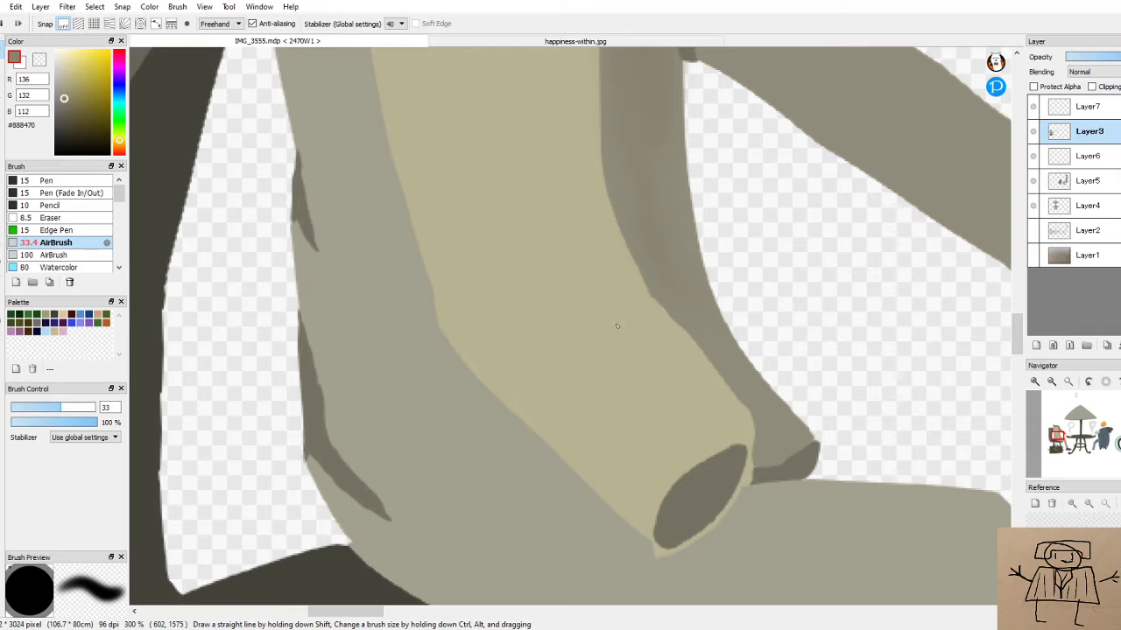
pyautogui.moveTo(693, 307); pyautogui.dragTo(685, 307)
# Sample #908D7B from the jacket and airbrush soft shading along its back side, from the collar down beside the pale panel
pyautogui.scroll(-5, 772, 399)
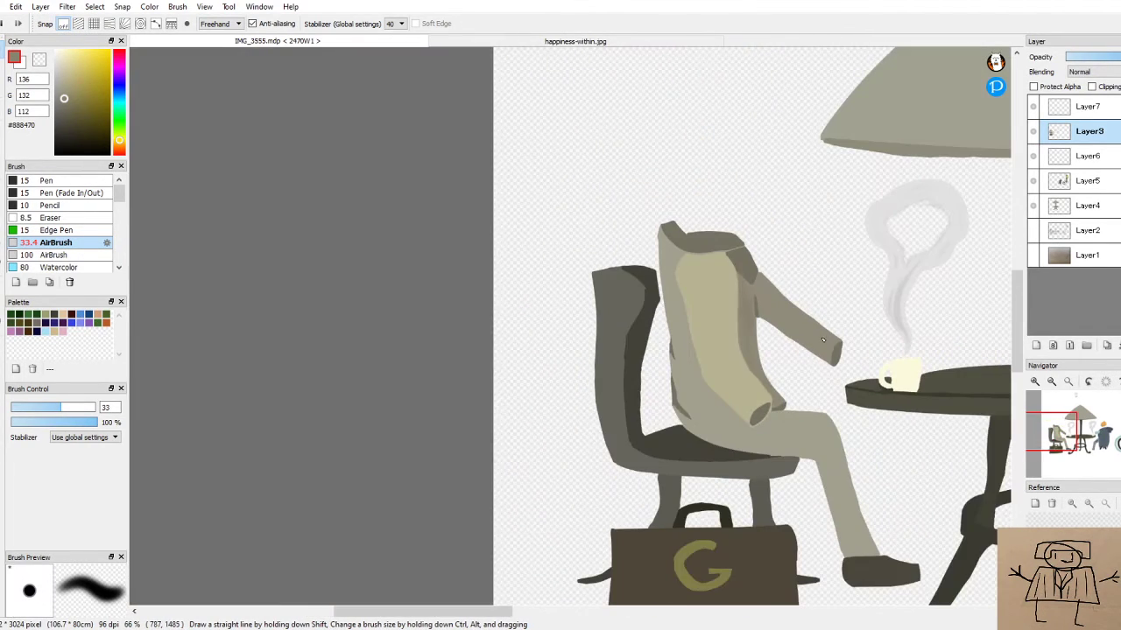
pyautogui.scroll(5, 844, 311)
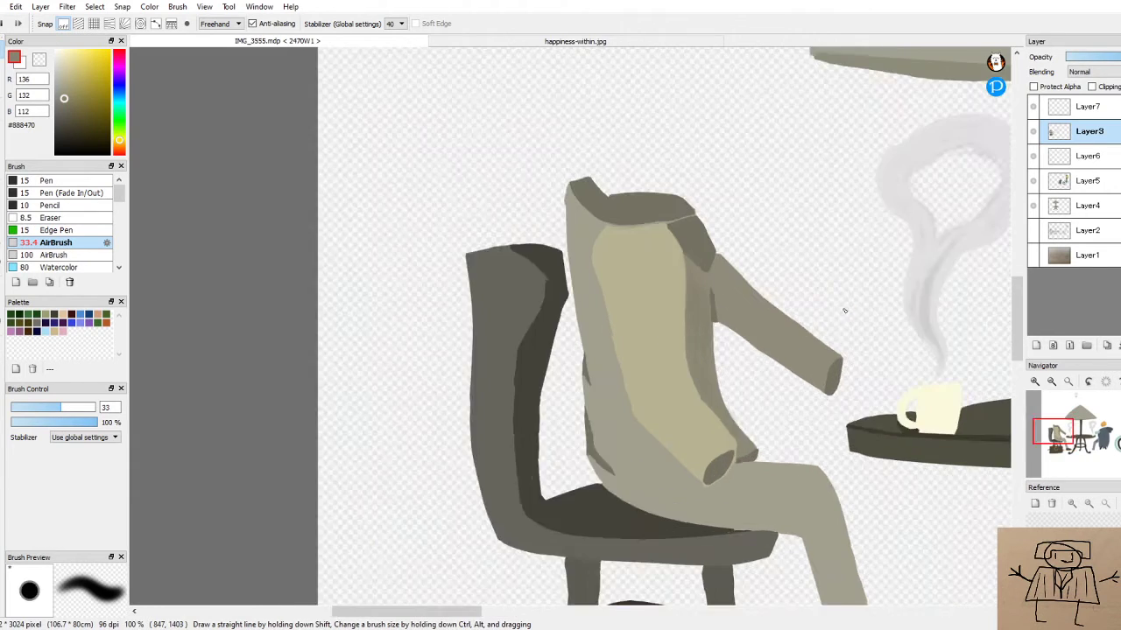
pyautogui.scroll(-2, 411, 256)
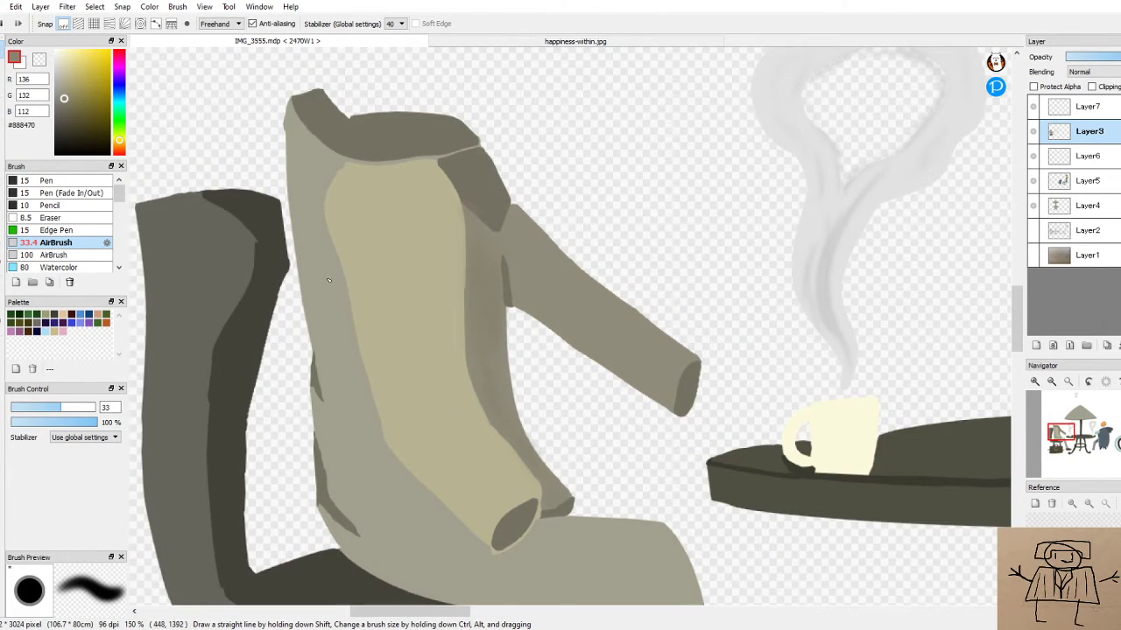
pyautogui.keyDown('alt'); pyautogui.click(321, 275); pyautogui.keyUp('alt')
pyautogui.click(63, 89)
pyautogui.keyDown('alt'); pyautogui.click(503, 526); pyautogui.keyUp('alt')
pyautogui.moveTo(455, 610); pyautogui.dragTo(433, 604)
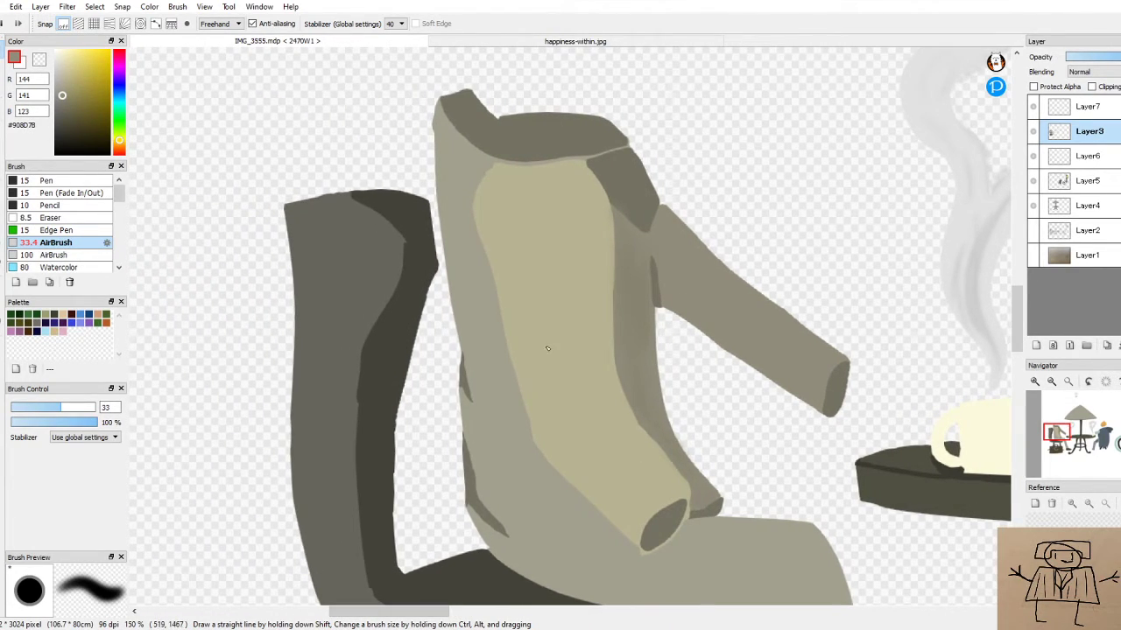
pyautogui.scroll(1, 552, 339)
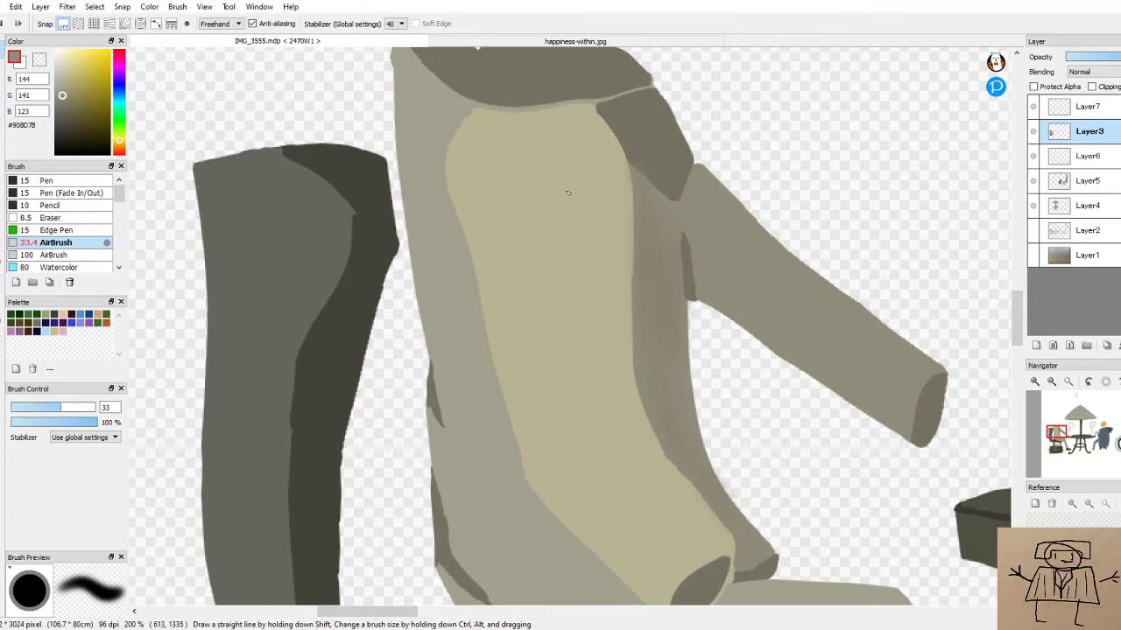
pyautogui.moveTo(430, 120); pyautogui.dragTo(427, 143)
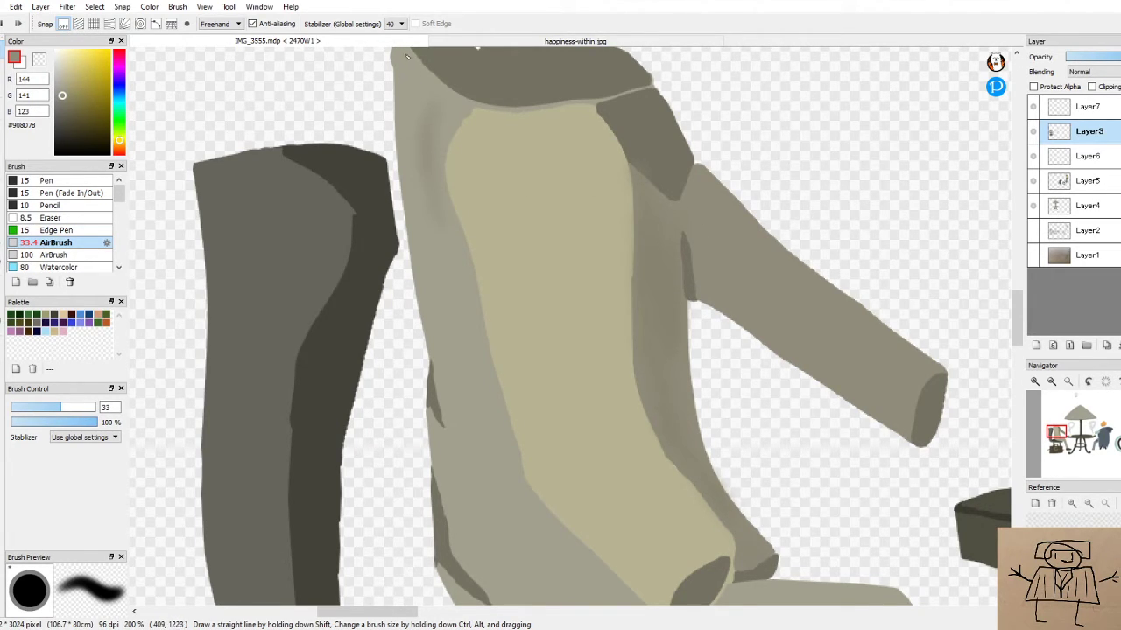
pyautogui.moveTo(415, 153); pyautogui.dragTo(405, 91)
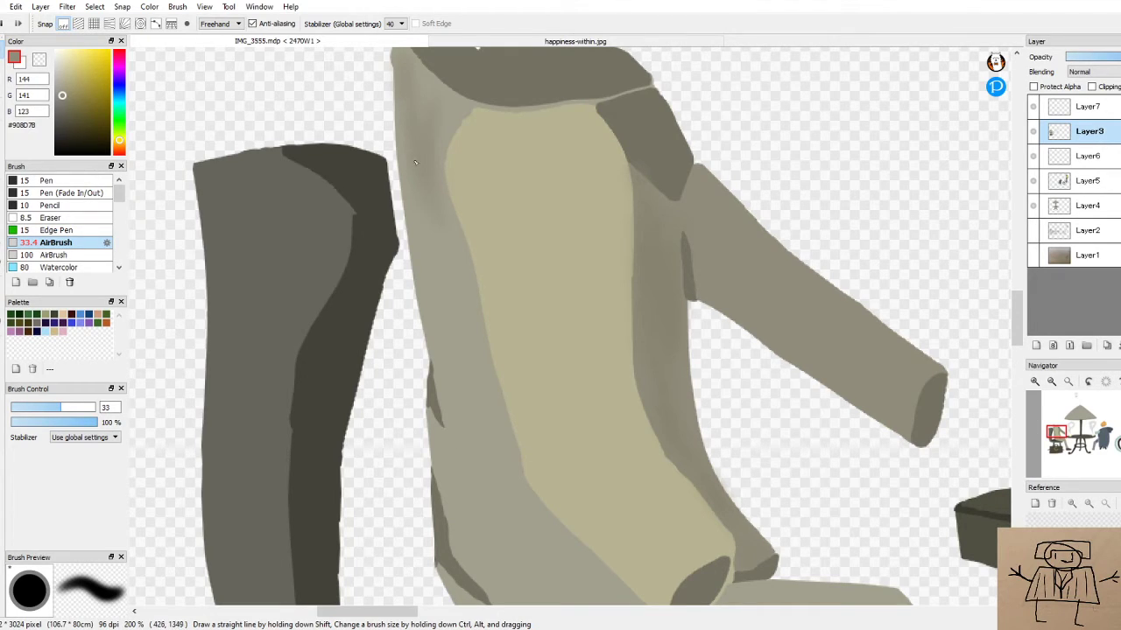
pyautogui.moveTo(434, 288); pyautogui.dragTo(420, 233)
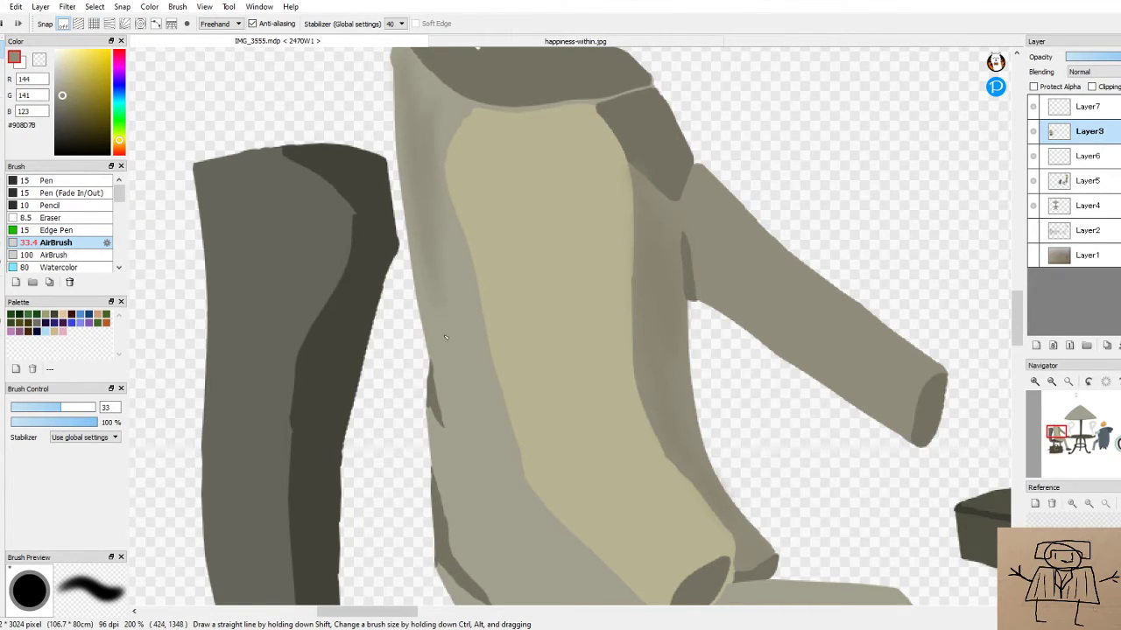
# Airbrush soft #908D7B shading down the lower back edge of the left figure's jacket, past the dark creases toward the hip
pyautogui.moveTo(451, 421); pyautogui.dragTo(450, 439)
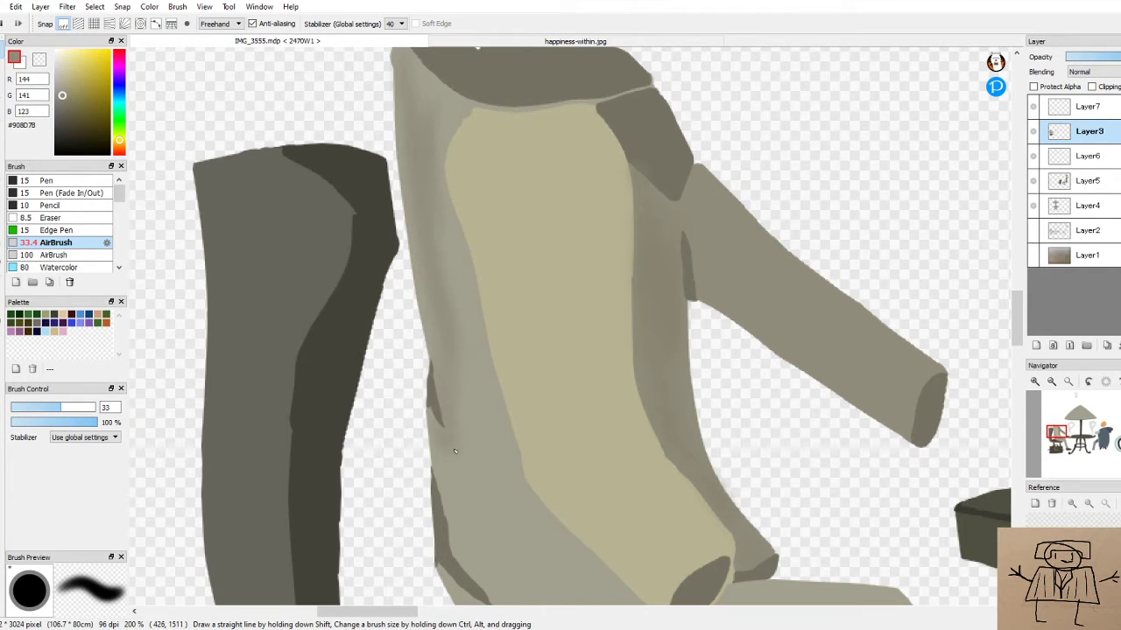
pyautogui.moveTo(444, 474); pyautogui.dragTo(445, 496)
pyautogui.moveTo(476, 573)
pyautogui.mouseDown()
pyautogui.moveTo(454, 534)
pyautogui.moveTo(489, 593)
pyautogui.moveTo(459, 548)
pyautogui.moveTo(454, 582)
pyautogui.mouseUp()
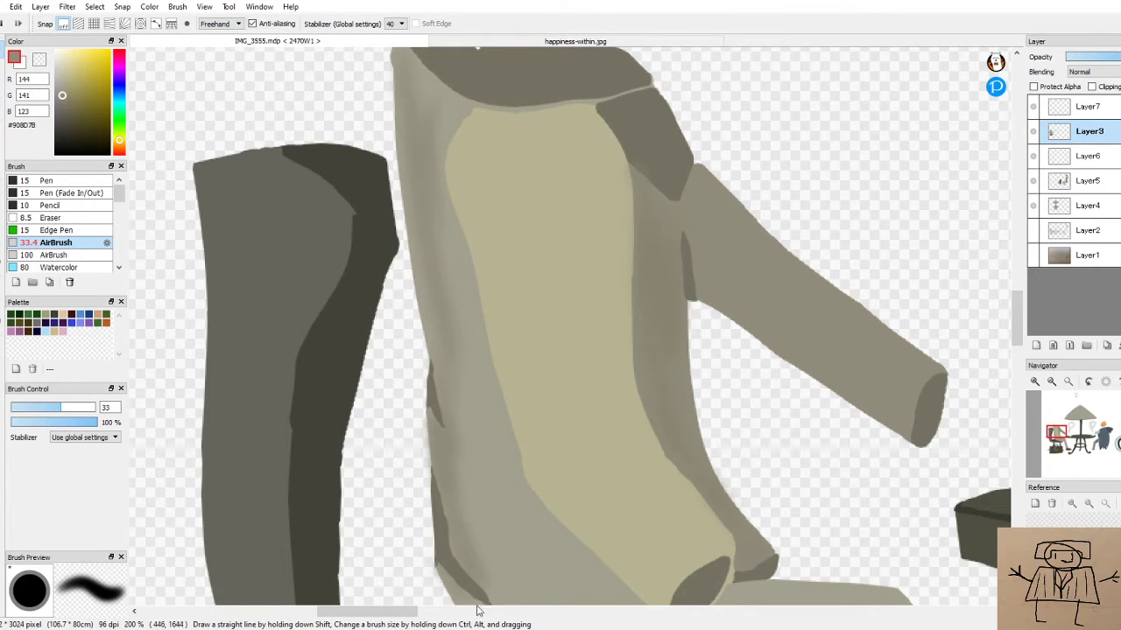
pyautogui.moveTo(441, 412); pyautogui.dragTo(436, 385)
pyautogui.moveTo(418, 306); pyautogui.dragTo(405, 245)
pyautogui.hotkey('ctrl', 'z')
pyautogui.scroll(-3, 468, 432)
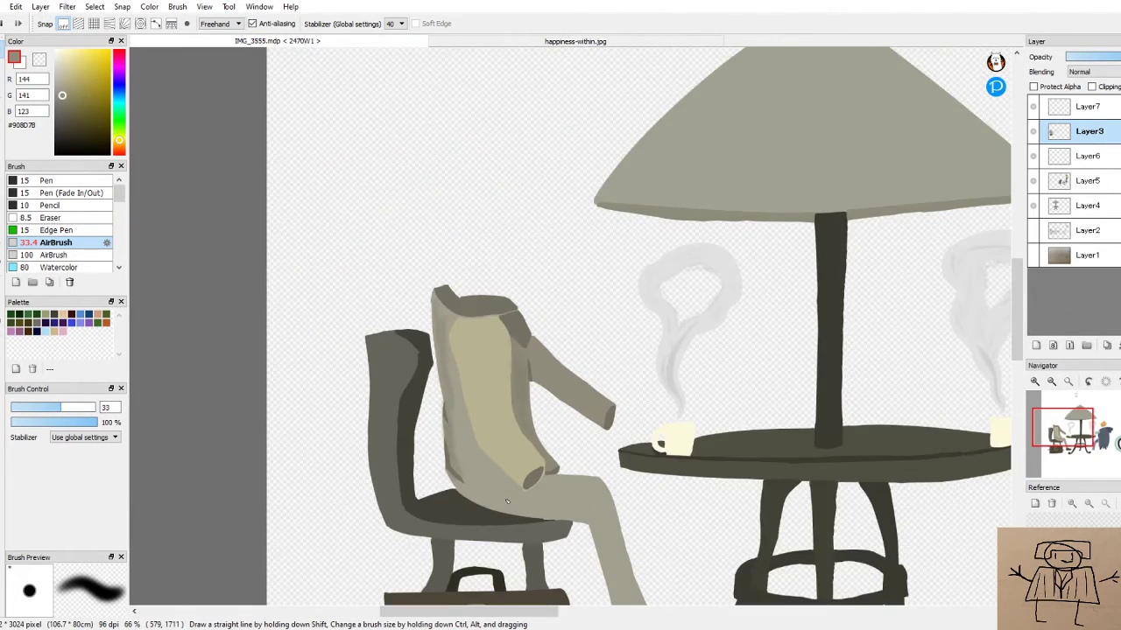
# Airbrush soft shading around the left figure's hip and along the thigh's underside to the bend of the knee
pyautogui.scroll(3, 507, 501)
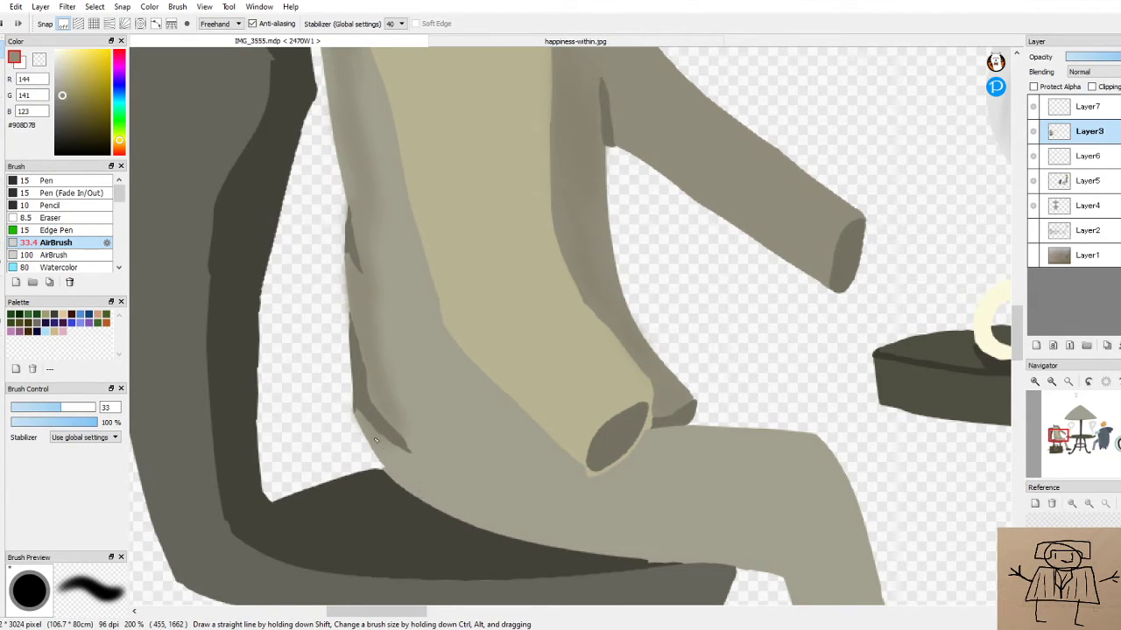
pyautogui.moveTo(430, 492)
pyautogui.mouseDown()
pyautogui.moveTo(399, 465)
pyautogui.moveTo(441, 498)
pyautogui.moveTo(371, 448)
pyautogui.moveTo(480, 510)
pyautogui.mouseUp()
pyautogui.hotkey('ctrl', 'z')
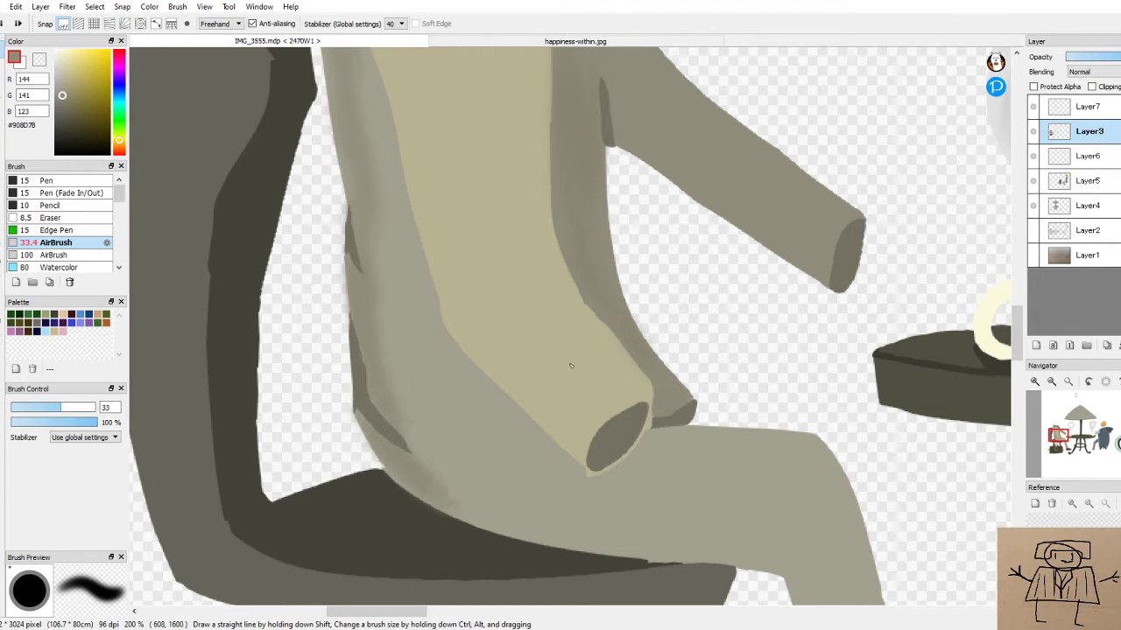
pyautogui.hotkey('ctrl', 'z')
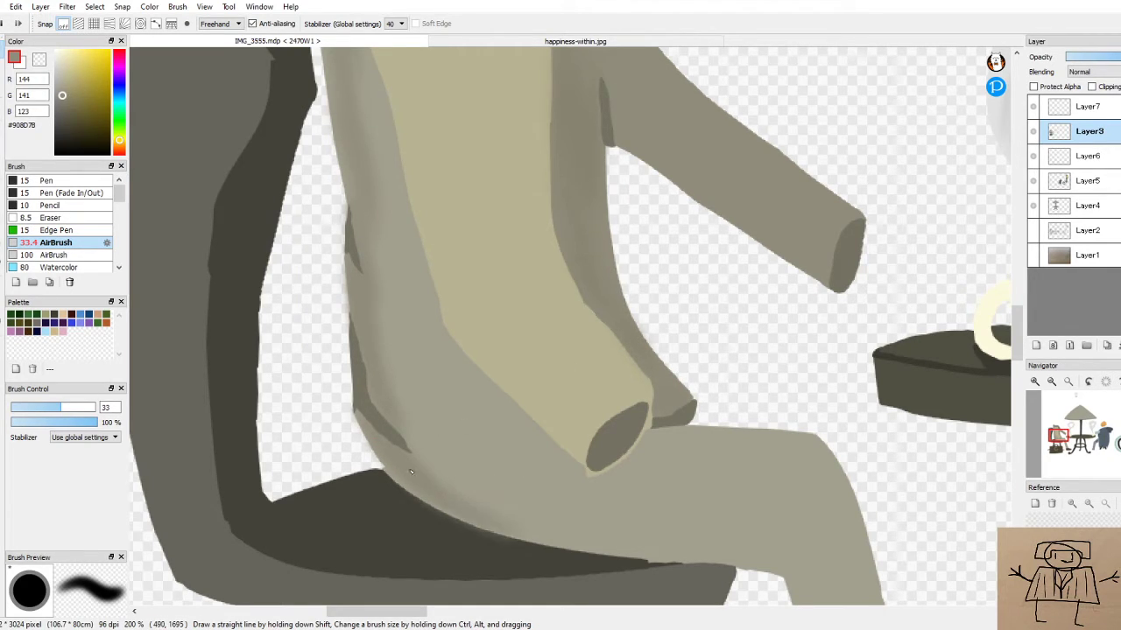
pyautogui.hotkey('ctrl', 'z')
pyautogui.moveTo(455, 501); pyautogui.dragTo(516, 522)
pyautogui.moveTo(582, 540)
pyautogui.mouseDown()
pyautogui.moveTo(525, 526)
pyautogui.moveTo(672, 561)
pyautogui.mouseUp()
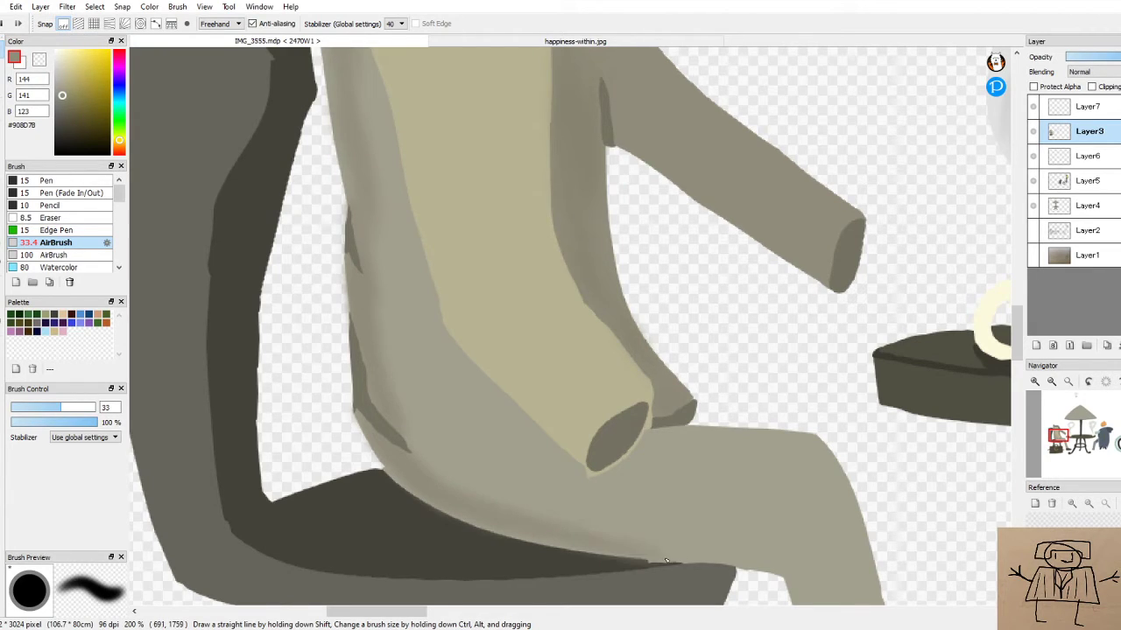
pyautogui.moveTo(515, 537); pyautogui.dragTo(503, 523)
pyautogui.moveTo(740, 561); pyautogui.dragTo(761, 565)
# Airbrush soft shading down the back of the left figure's lower leg and across the trouser hem above the shoe
pyautogui.scroll(-2, 779, 538)
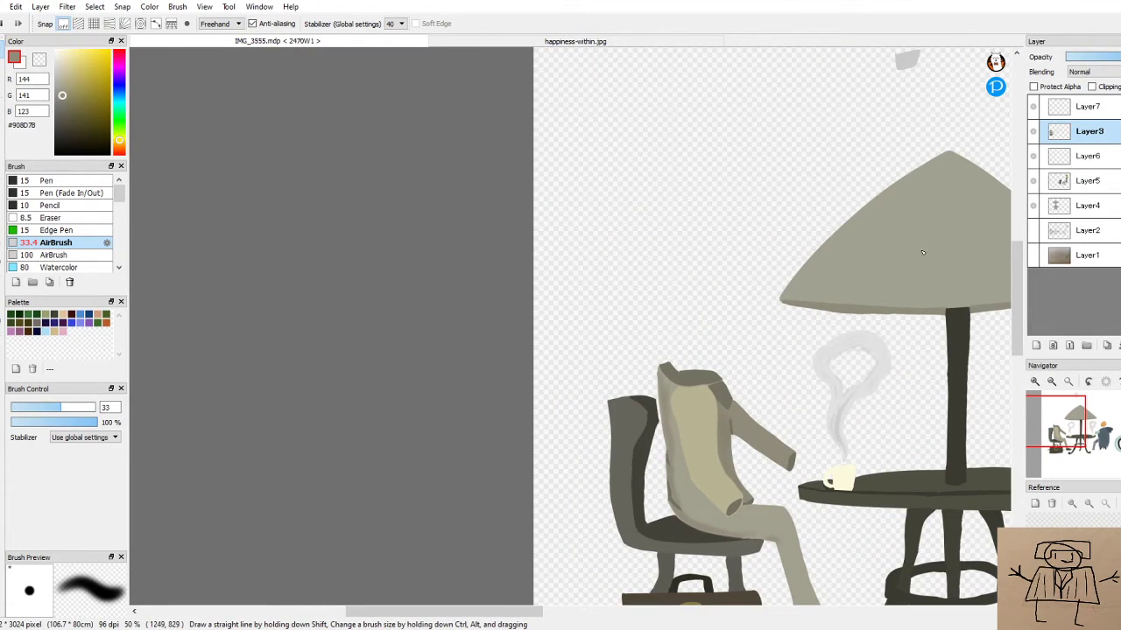
pyautogui.moveTo(1016, 299); pyautogui.dragTo(1017, 325)
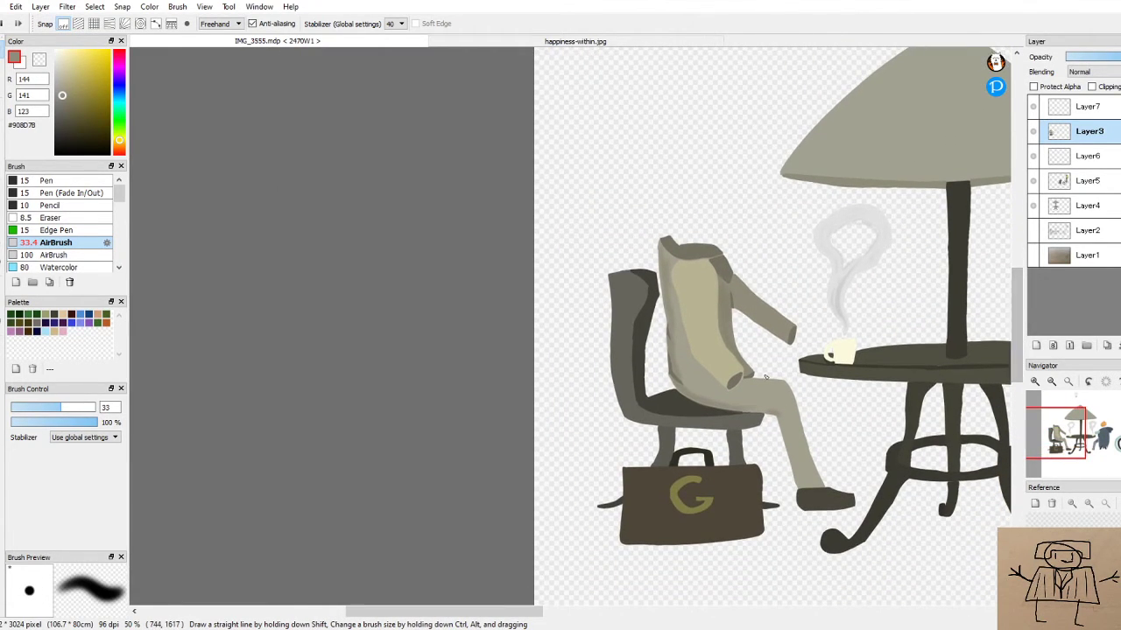
pyautogui.scroll(2, 786, 449)
pyautogui.scroll(1, 785, 449)
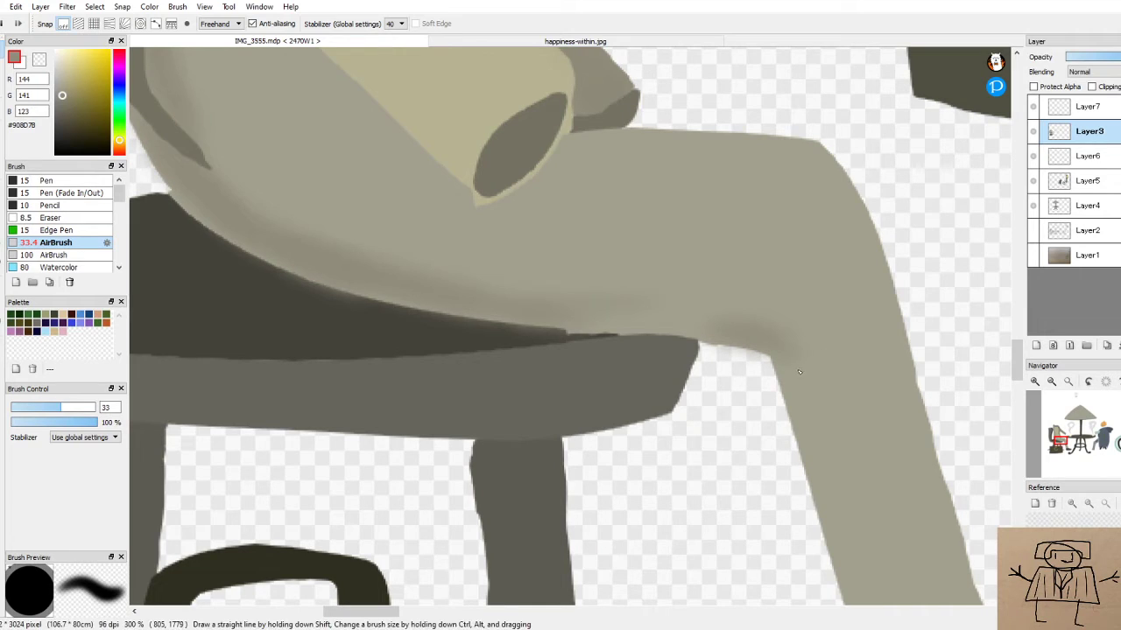
pyautogui.moveTo(803, 396); pyautogui.dragTo(843, 486)
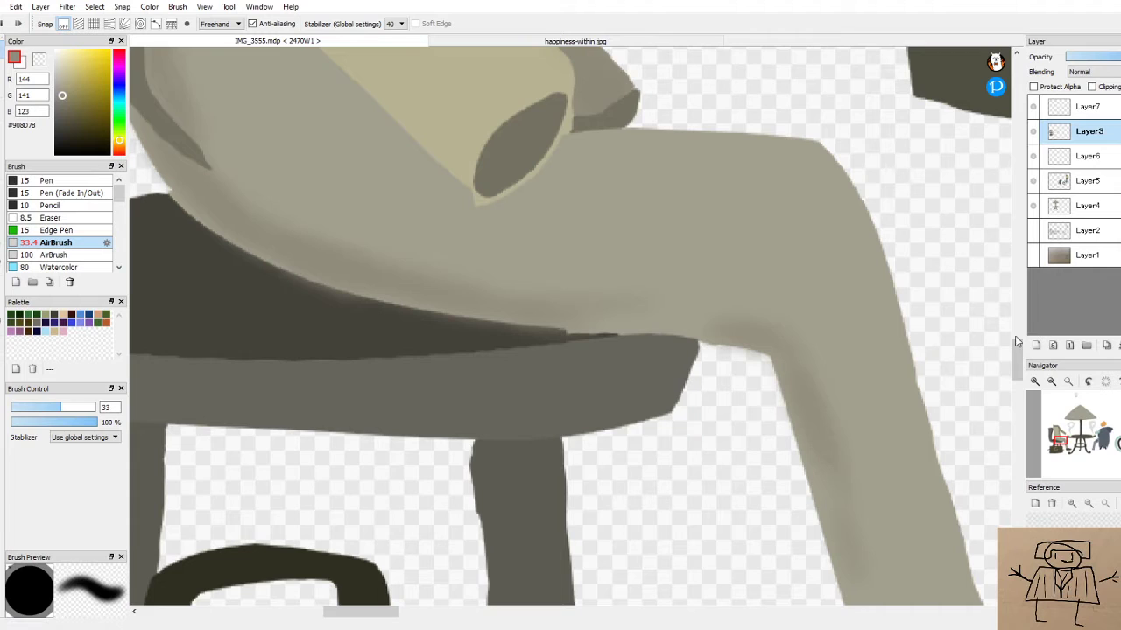
pyautogui.moveTo(1019, 361); pyautogui.dragTo(1032, 385)
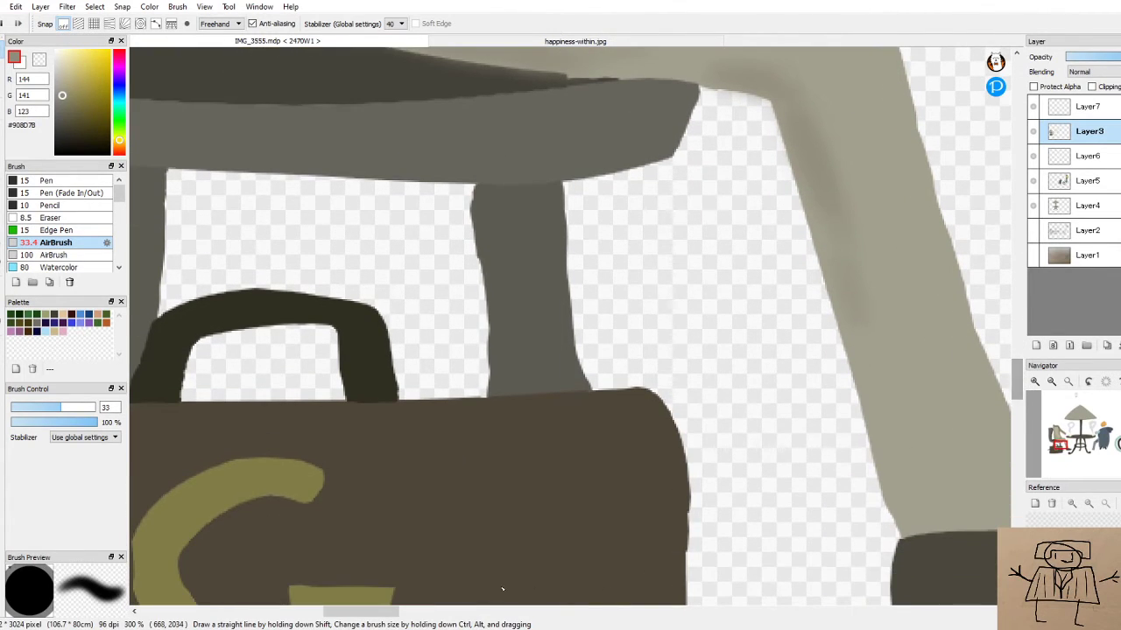
pyautogui.moveTo(388, 613); pyautogui.dragTo(416, 604)
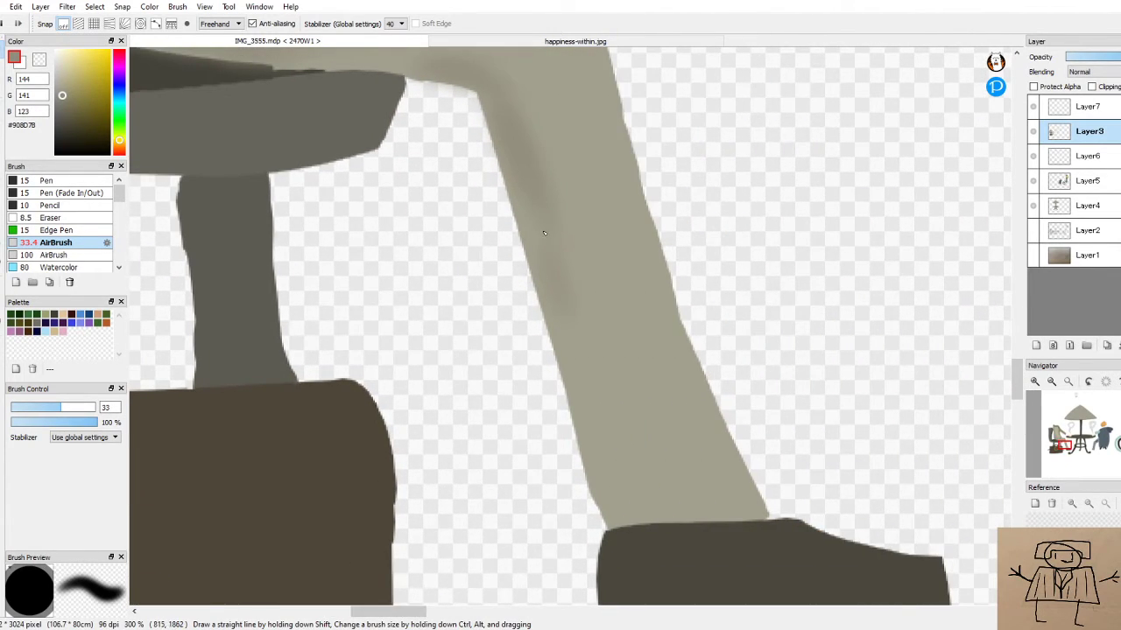
pyautogui.moveTo(592, 347)
pyautogui.mouseDown()
pyautogui.moveTo(625, 470)
pyautogui.moveTo(590, 379)
pyautogui.moveTo(622, 498)
pyautogui.moveTo(576, 385)
pyautogui.moveTo(614, 490)
pyautogui.moveTo(606, 496)
pyautogui.moveTo(659, 511)
pyautogui.moveTo(646, 497)
pyautogui.moveTo(682, 504)
pyautogui.mouseUp()
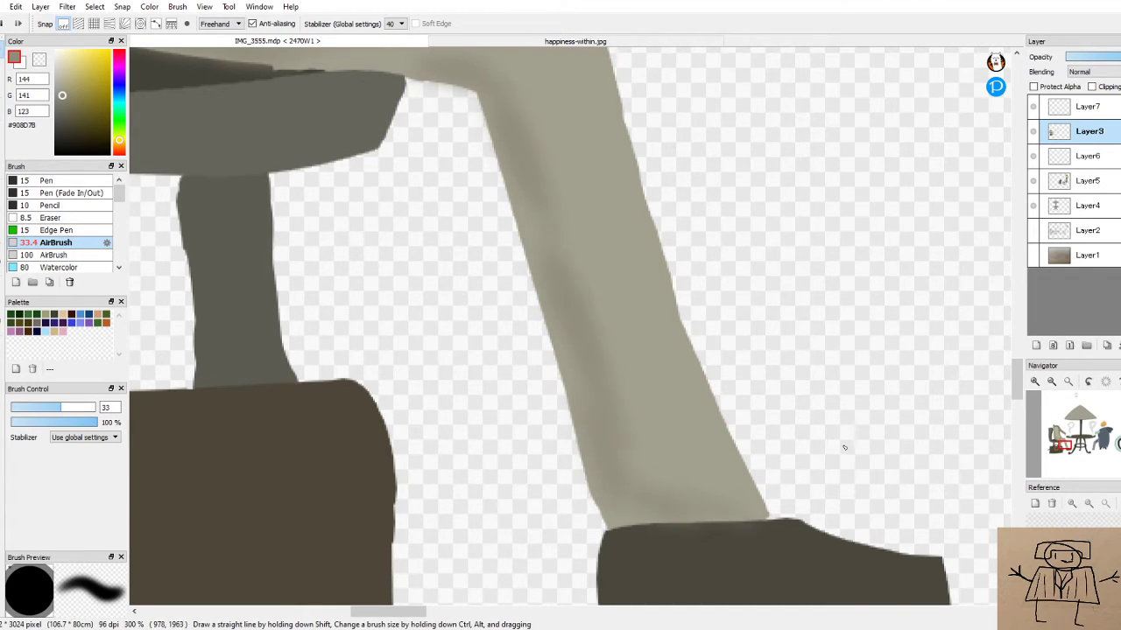
# Fill the gap in the thigh's underside shading between the chair seat's front end and the knee bend
pyautogui.scroll(-5, 703, 370)
pyautogui.scroll(4, 661, 371)
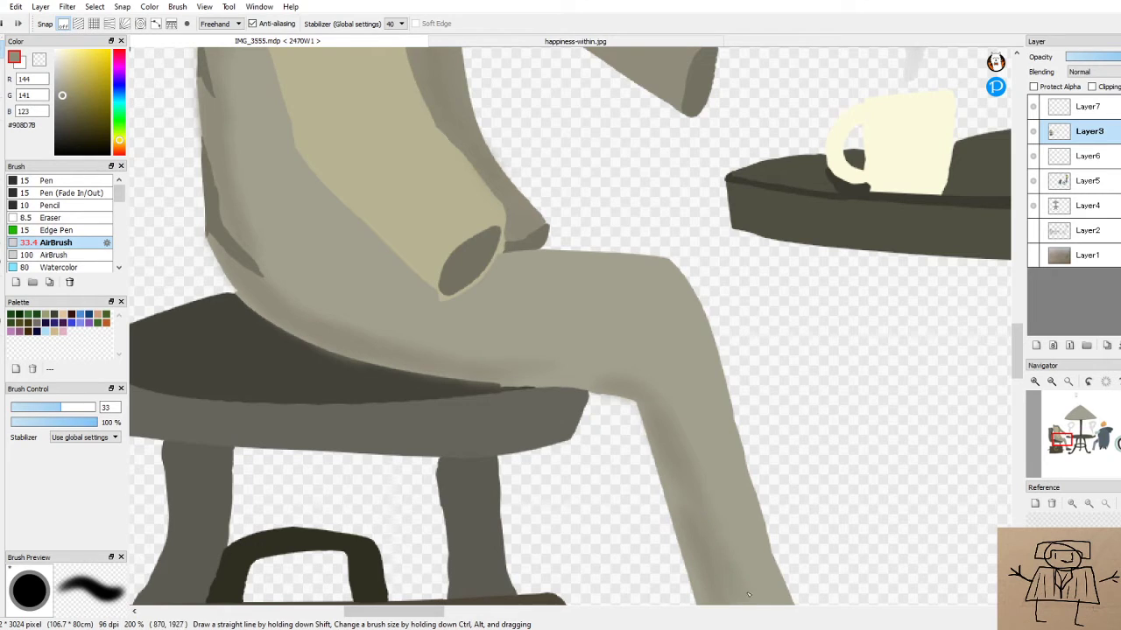
pyautogui.scroll(-5, 749, 595)
pyautogui.scroll(5, 749, 595)
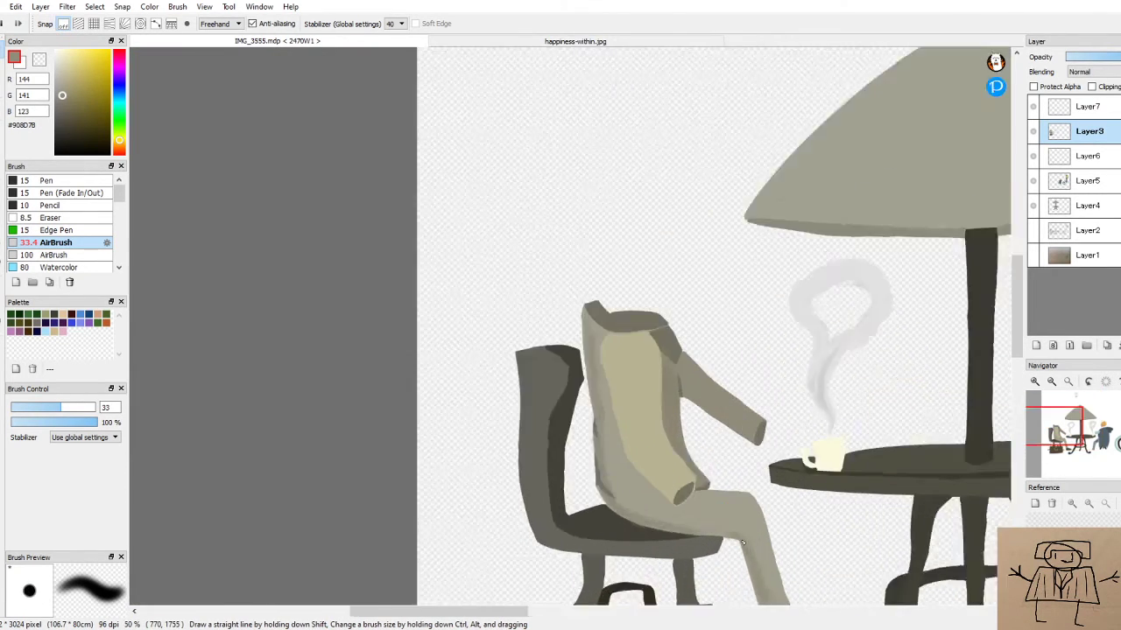
pyautogui.scroll(-2, 713, 438)
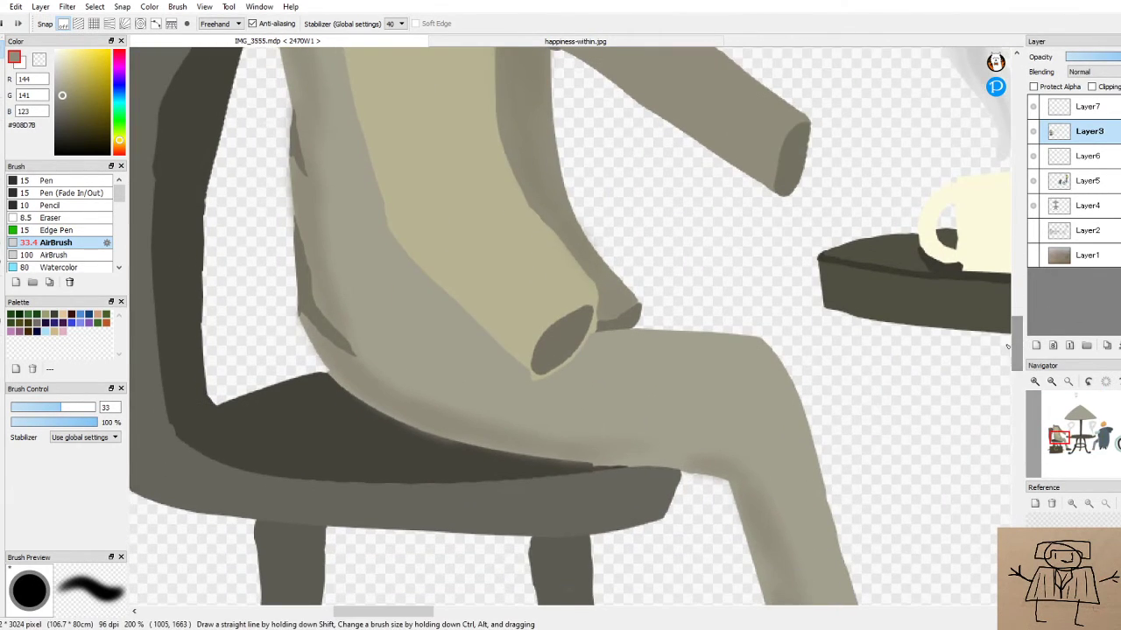
pyautogui.moveTo(598, 445); pyautogui.dragTo(688, 465)
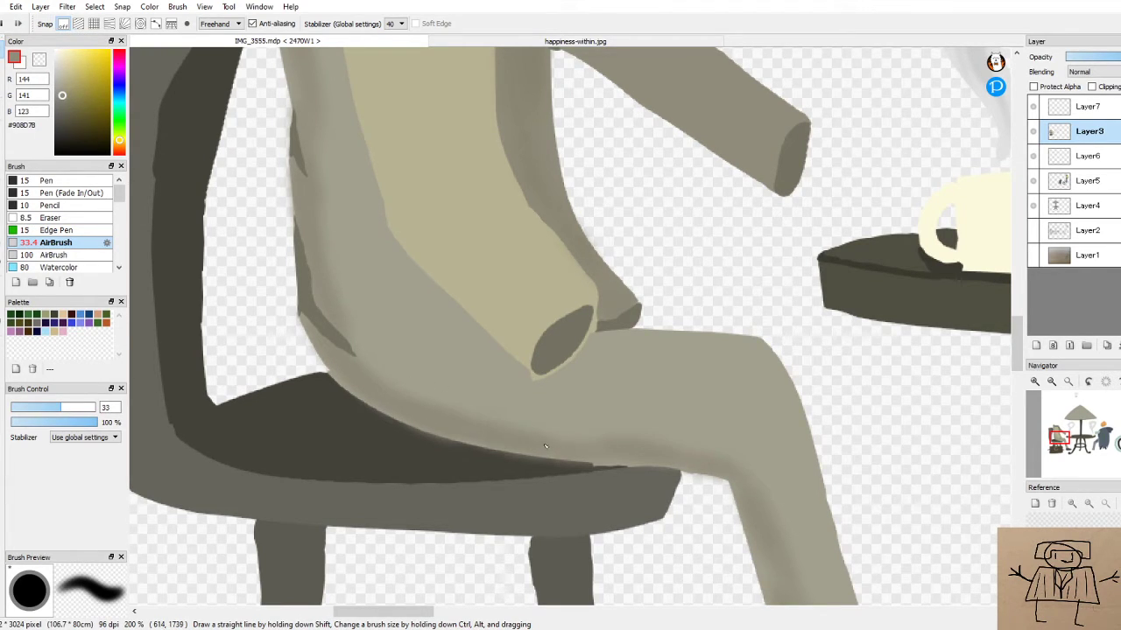
# Sample #44423A from the chair seat and use the size 15 Pen to redraw its crisp edge beneath the thigh
pyautogui.scroll(-4, 665, 426)
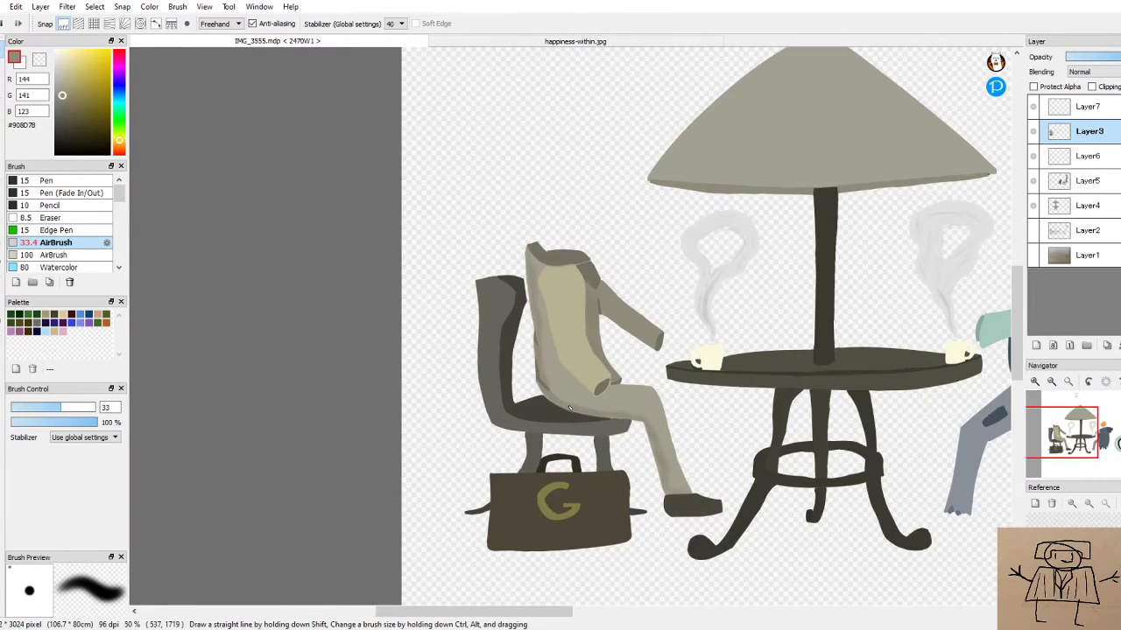
pyautogui.scroll(6, 567, 419)
pyautogui.keyDown('alt'); pyautogui.click(566, 419); pyautogui.keyUp('alt')
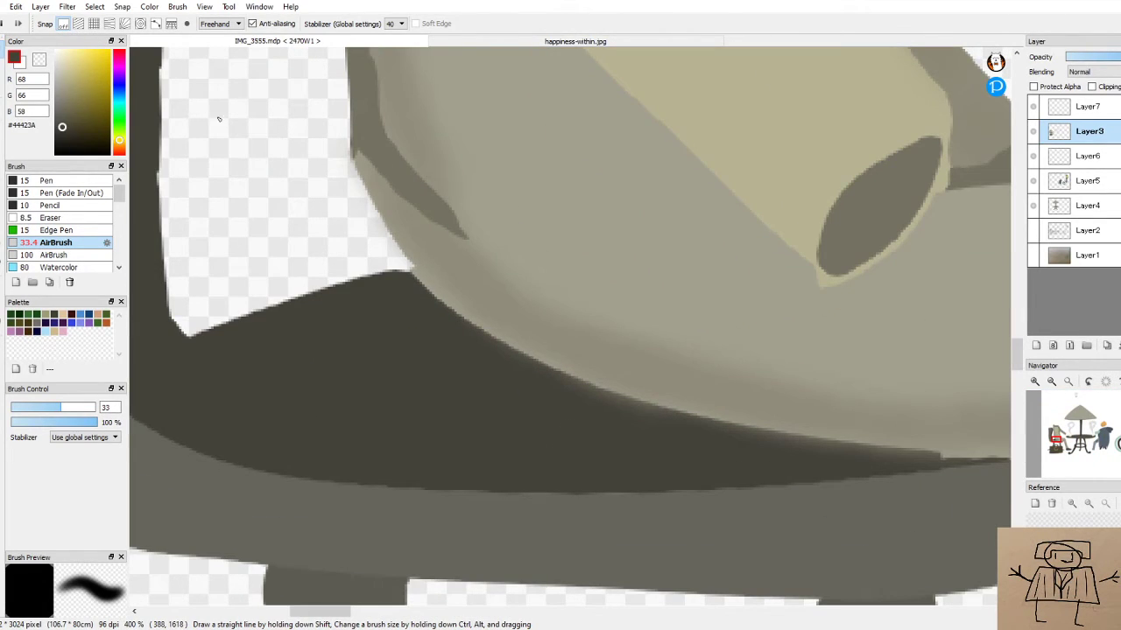
pyautogui.click(64, 184)
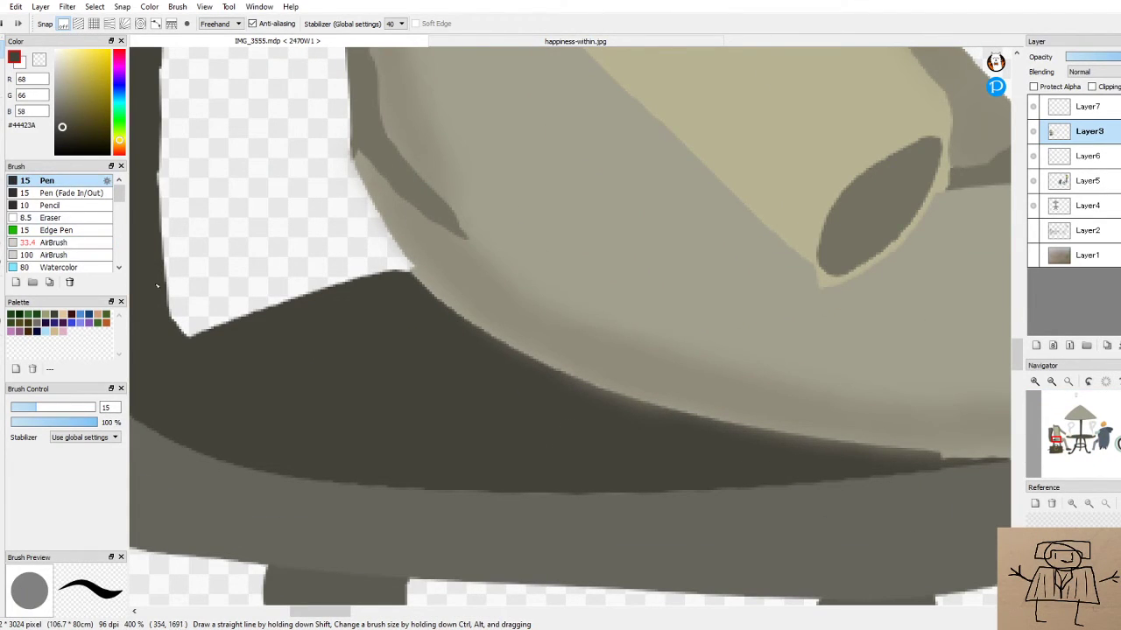
pyautogui.moveTo(497, 350)
pyautogui.mouseDown()
pyautogui.moveTo(601, 391)
pyautogui.moveTo(547, 372)
pyautogui.moveTo(553, 394)
pyautogui.moveTo(536, 407)
pyautogui.moveTo(673, 450)
pyautogui.moveTo(573, 396)
pyautogui.moveTo(665, 420)
pyautogui.moveTo(558, 387)
pyautogui.moveTo(444, 326)
pyautogui.moveTo(601, 398)
pyautogui.moveTo(810, 446)
pyautogui.moveTo(676, 425)
pyautogui.moveTo(950, 456)
pyautogui.moveTo(778, 453)
pyautogui.moveTo(981, 453)
pyautogui.mouseUp()
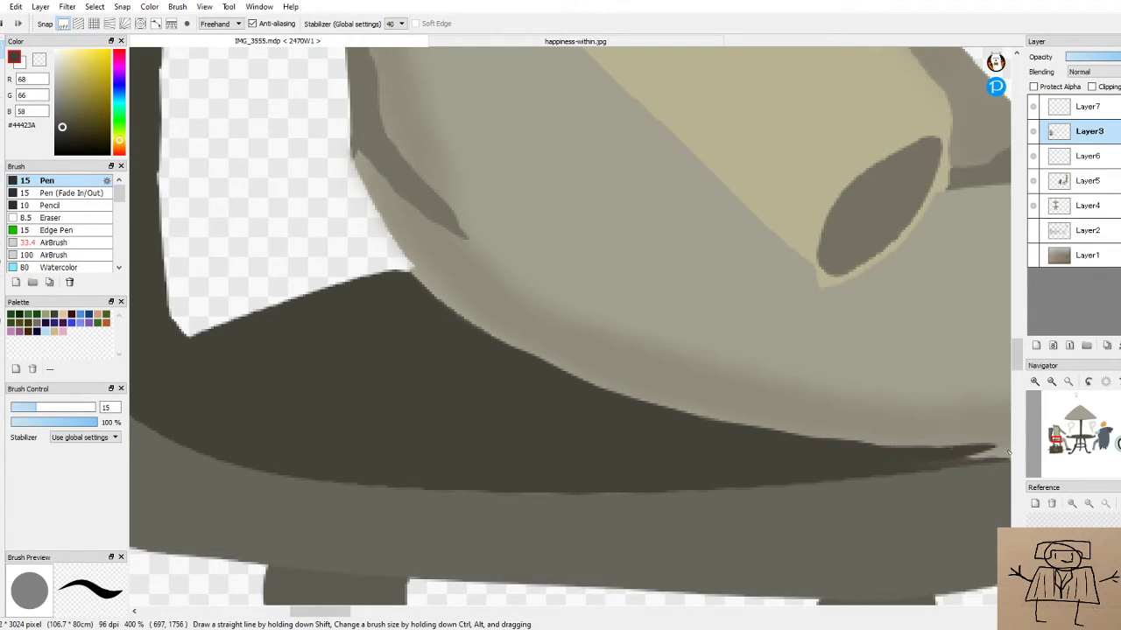
pyautogui.hotkey('ctrl', 'z')
pyautogui.moveTo(348, 611); pyautogui.dragTo(364, 604)
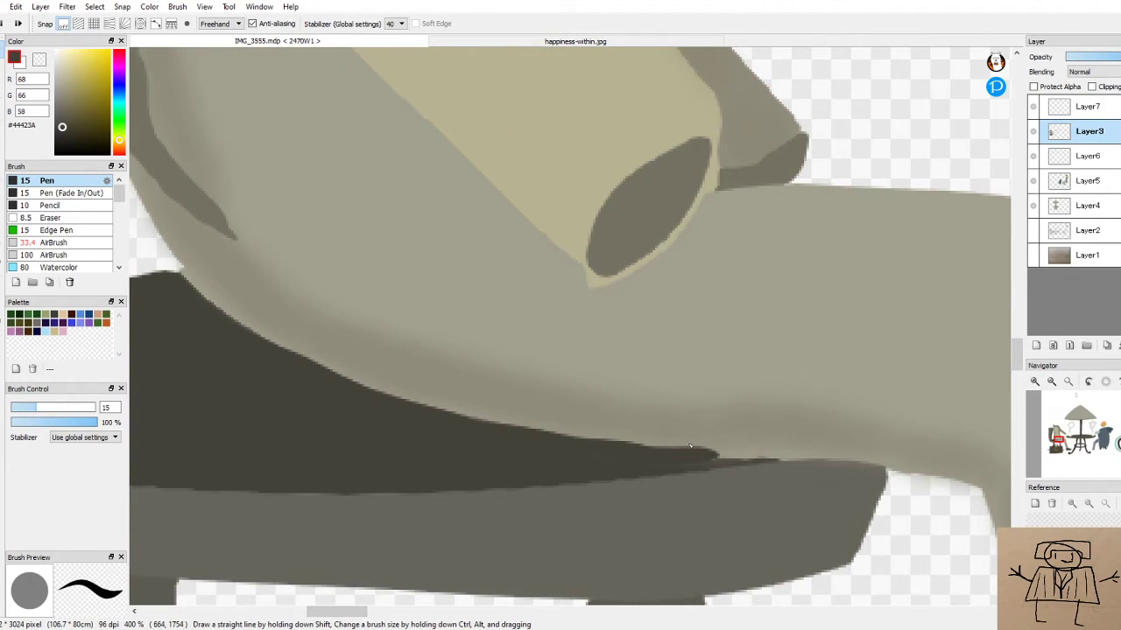
pyautogui.moveTo(687, 473)
pyautogui.mouseDown()
pyautogui.moveTo(793, 460)
pyautogui.moveTo(696, 458)
pyautogui.moveTo(790, 461)
pyautogui.mouseUp()
pyautogui.hotkey('ctrl', 'z')
pyautogui.hotkey('ctrl', 'z')
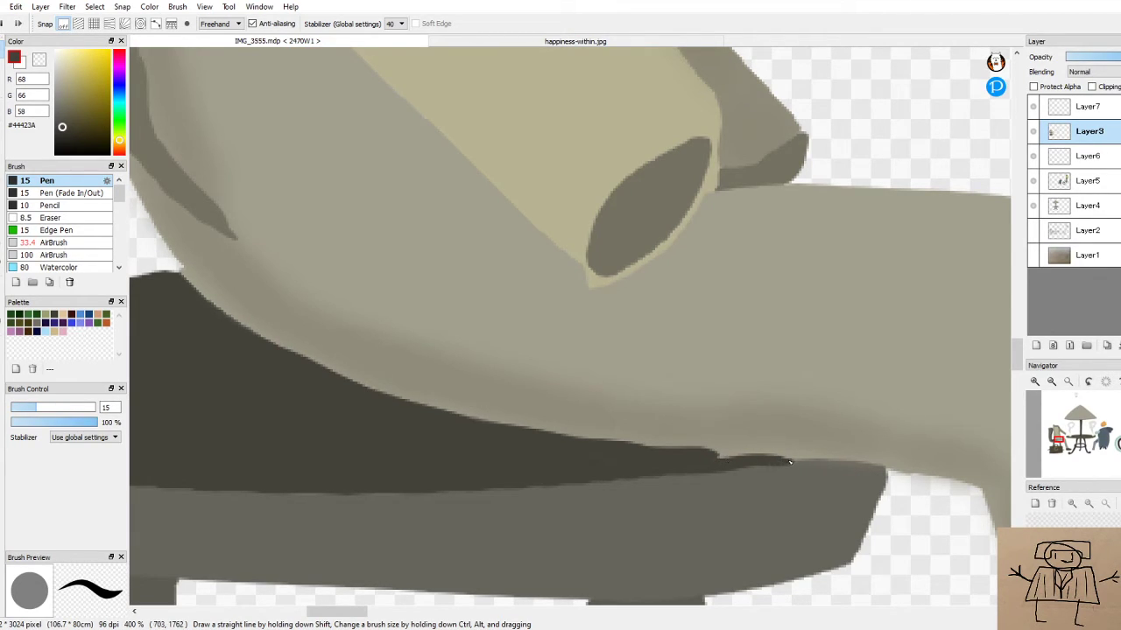
pyautogui.moveTo(694, 456); pyautogui.dragTo(752, 462)
# Sample #908D7B from the left figure's shading and switch back to the size 33 AirBrush
pyautogui.scroll(-5, 610, 408)
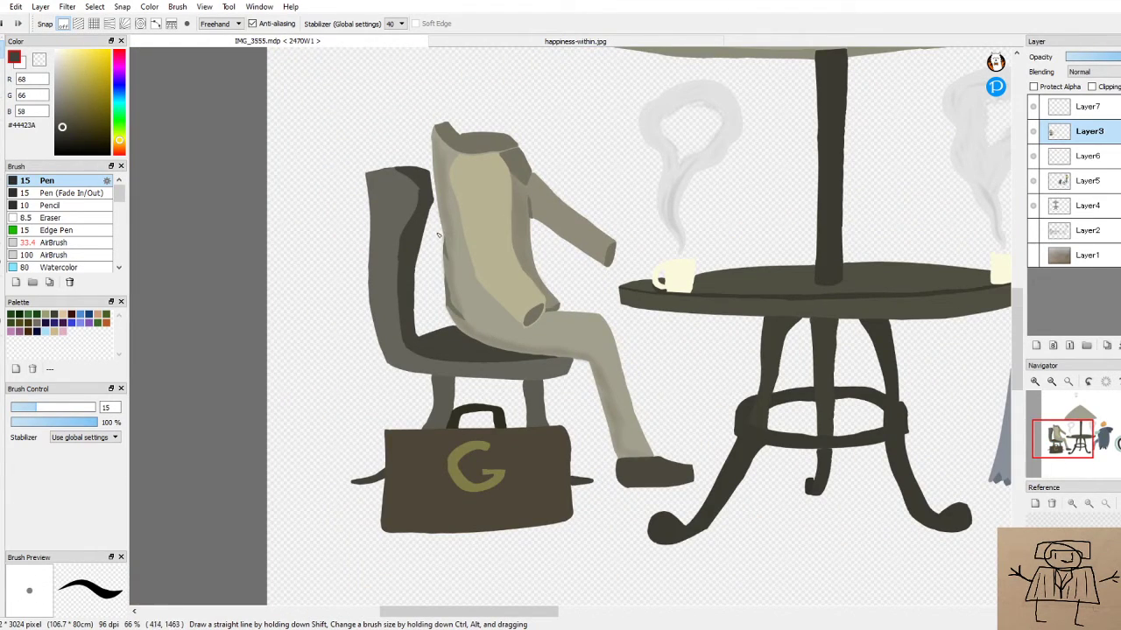
pyautogui.scroll(3, 430, 235)
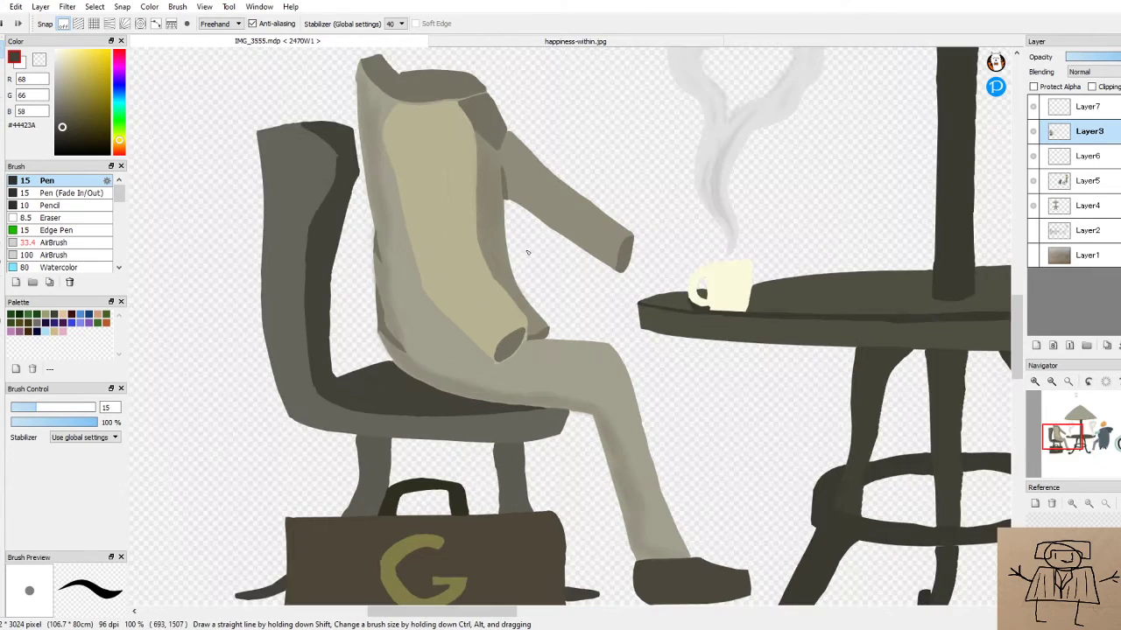
pyautogui.keyDown('alt'); pyautogui.click(363, 393); pyautogui.keyUp('alt')
pyautogui.scroll(4, 334, 267)
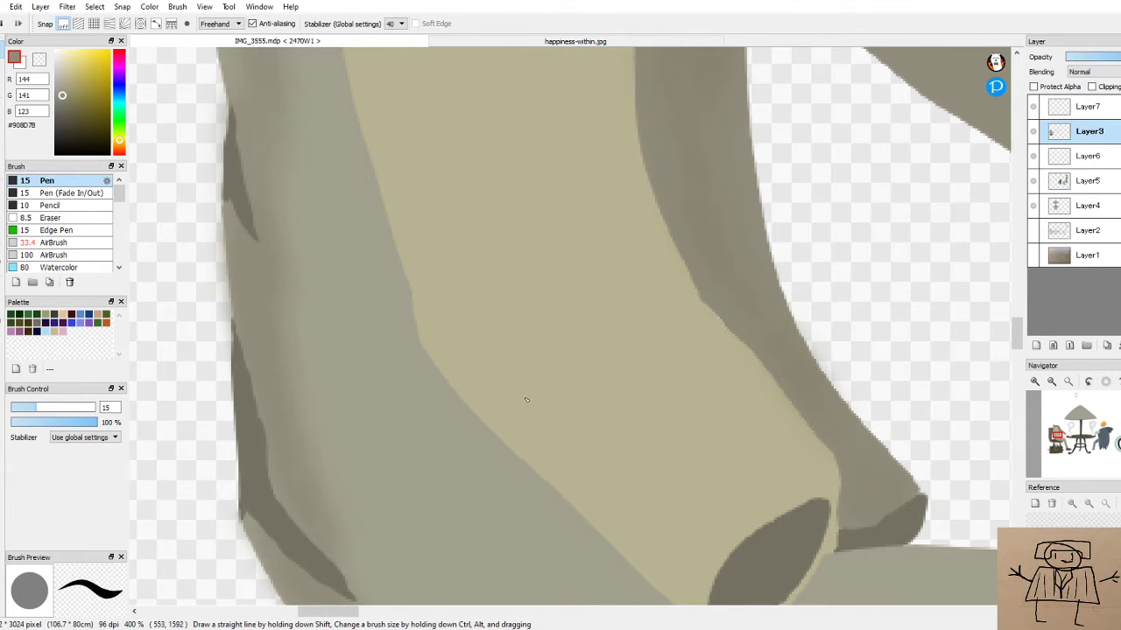
pyautogui.click(68, 246)
# Try airbrushing two horizontal fold shadows across the back part of the jacket beside the pale panel
pyautogui.moveTo(318, 290); pyautogui.dragTo(408, 300)
pyautogui.moveTo(287, 150); pyautogui.dragTo(377, 160)
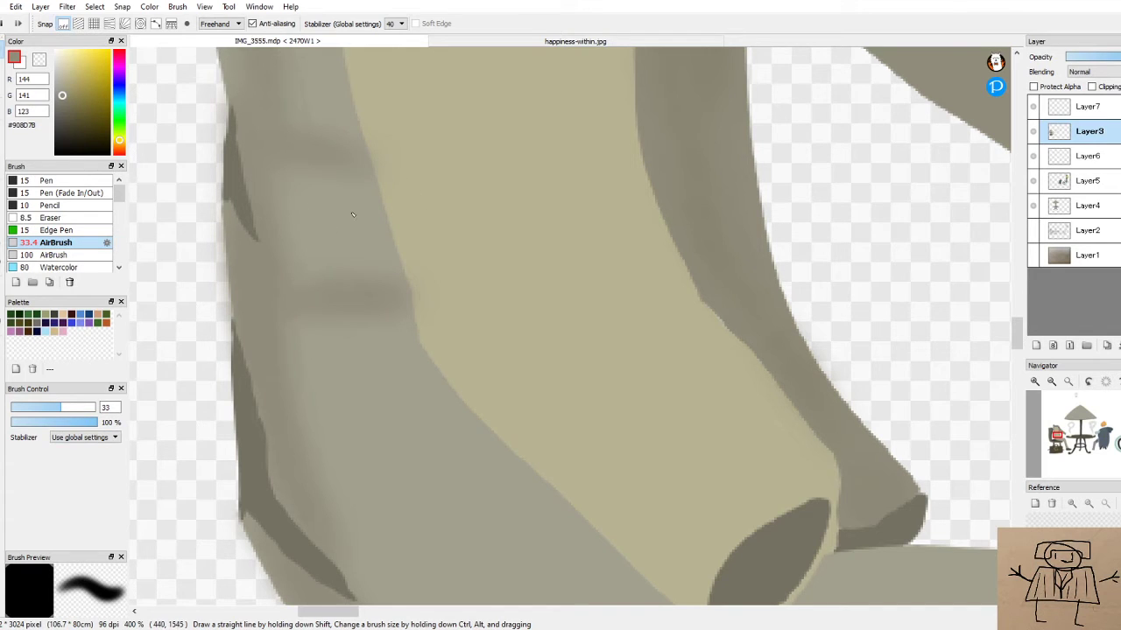
pyautogui.scroll(-4, 343, 253)
pyautogui.scroll(2, 343, 253)
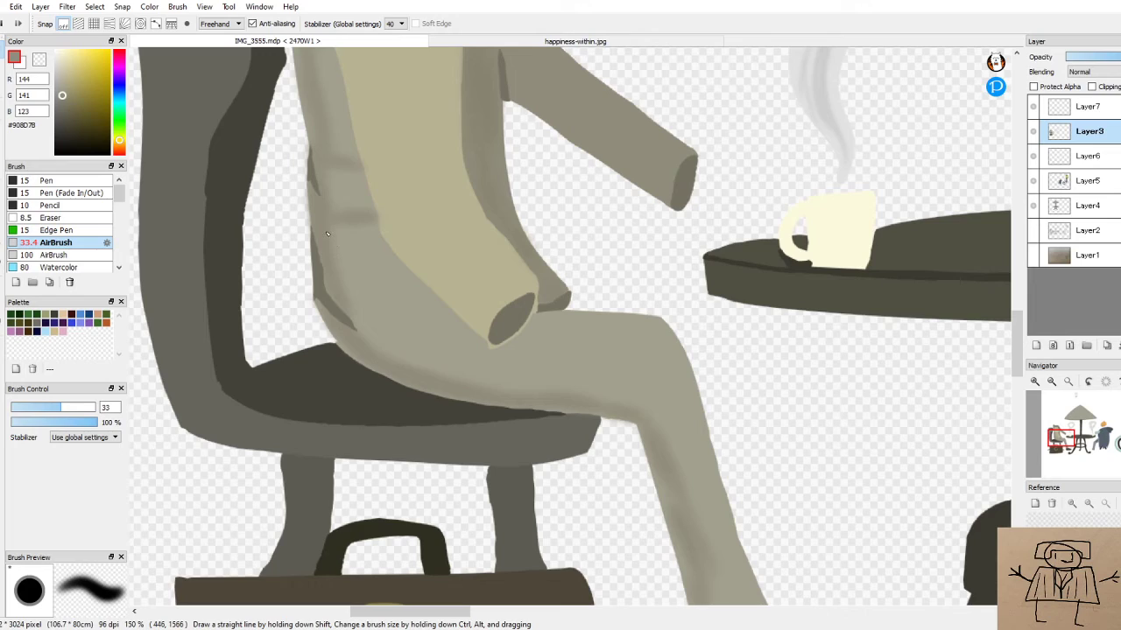
pyautogui.hotkey('ctrl', 'z')
pyautogui.hotkey('ctrl', 'z')
# Darken the colour to #797666 and airbrush shading at the armpit and along the underside of the far arm
pyautogui.scroll(-3, 365, 114)
pyautogui.scroll(2, 476, 250)
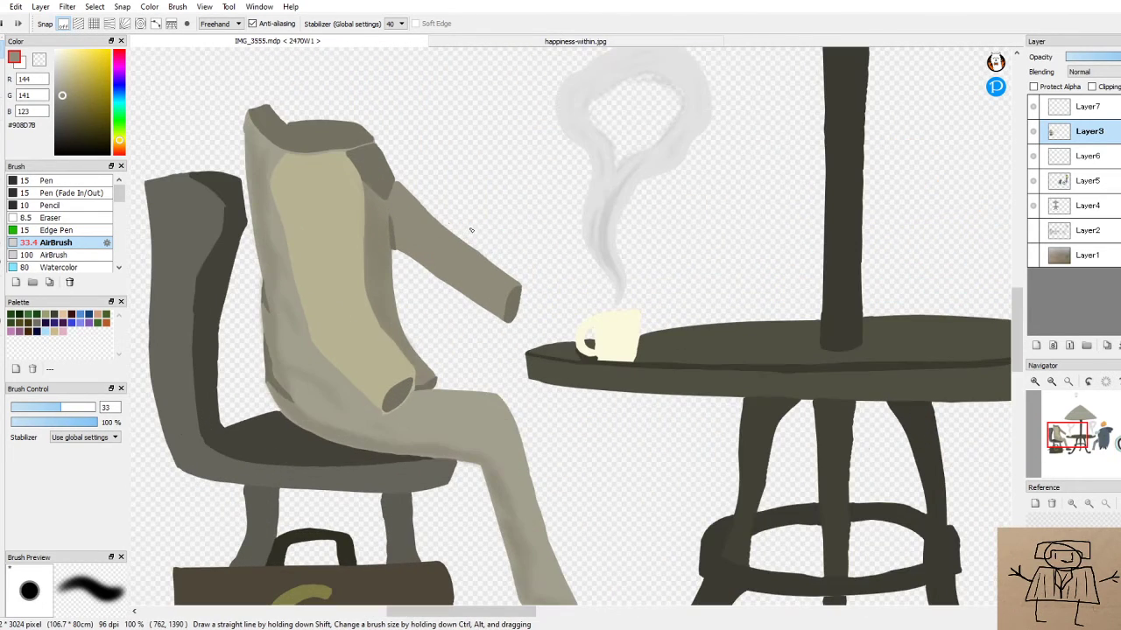
pyautogui.scroll(2, 452, 263)
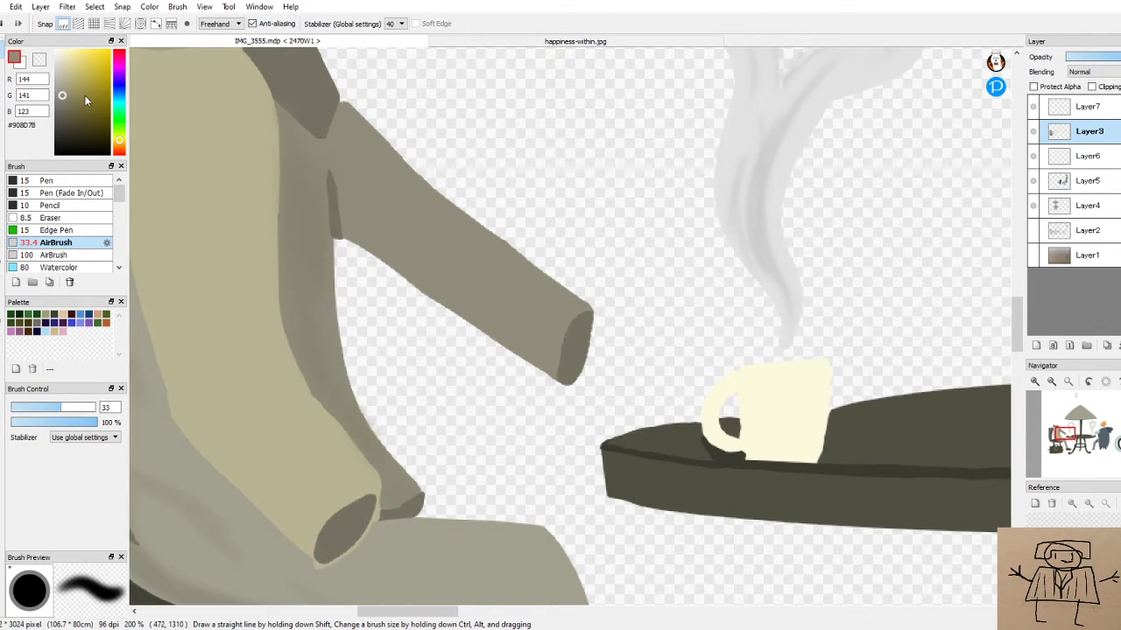
pyautogui.moveTo(61, 97); pyautogui.dragTo(63, 105)
pyautogui.moveTo(349, 235)
pyautogui.mouseDown()
pyautogui.moveTo(336, 176)
pyautogui.moveTo(332, 229)
pyautogui.moveTo(324, 196)
pyautogui.moveTo(333, 262)
pyautogui.mouseUp()
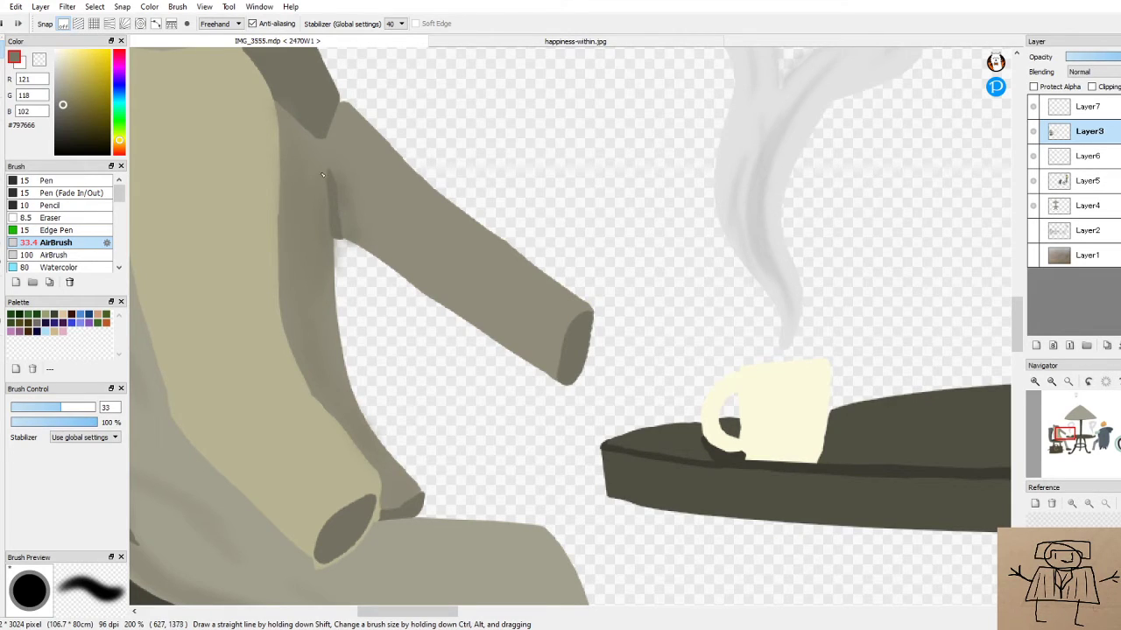
pyautogui.moveTo(381, 246)
pyautogui.mouseDown()
pyautogui.moveTo(500, 326)
pyautogui.moveTo(392, 254)
pyautogui.moveTo(445, 295)
pyautogui.mouseUp()
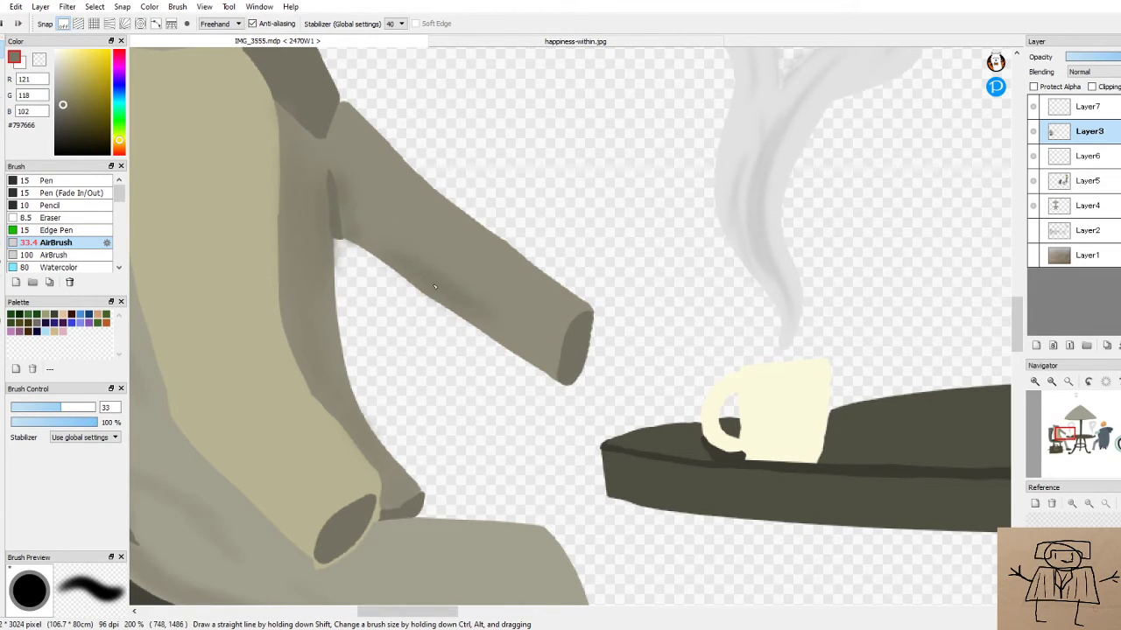
pyautogui.moveTo(509, 343); pyautogui.dragTo(541, 365)
pyautogui.moveTo(421, 280); pyautogui.dragTo(367, 224)
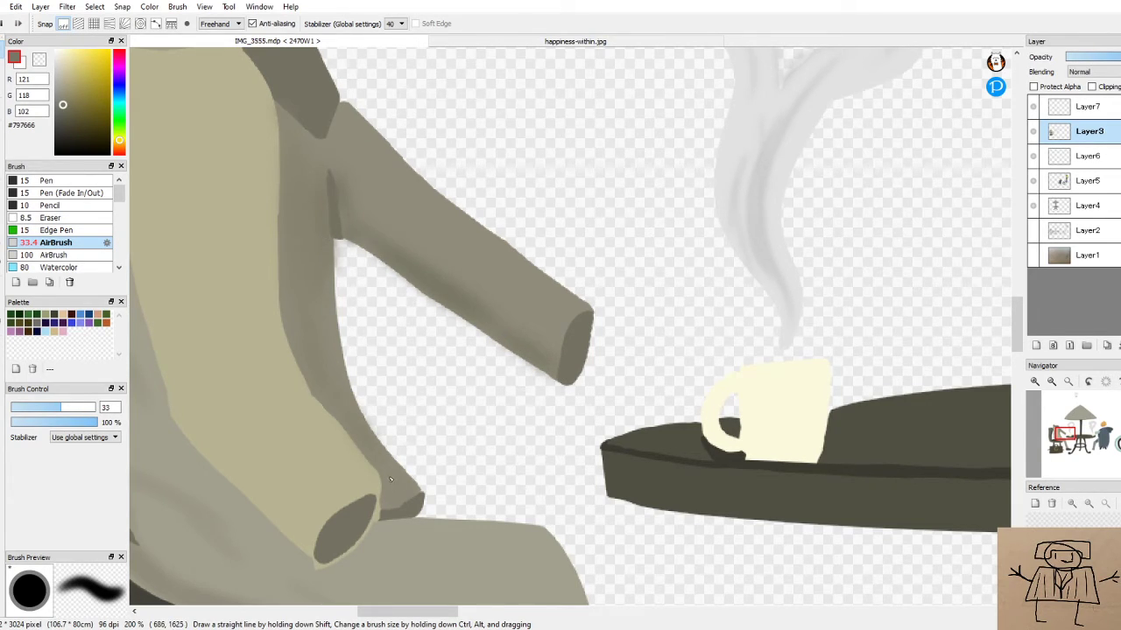
# Airbrush #797666 shading along the jacket's far side beside the pale front panel, from the hem up to the chest
pyautogui.moveTo(373, 433); pyautogui.dragTo(307, 331)
pyautogui.moveTo(328, 402)
pyautogui.mouseDown()
pyautogui.moveTo(286, 276)
pyautogui.moveTo(316, 242)
pyautogui.mouseUp()
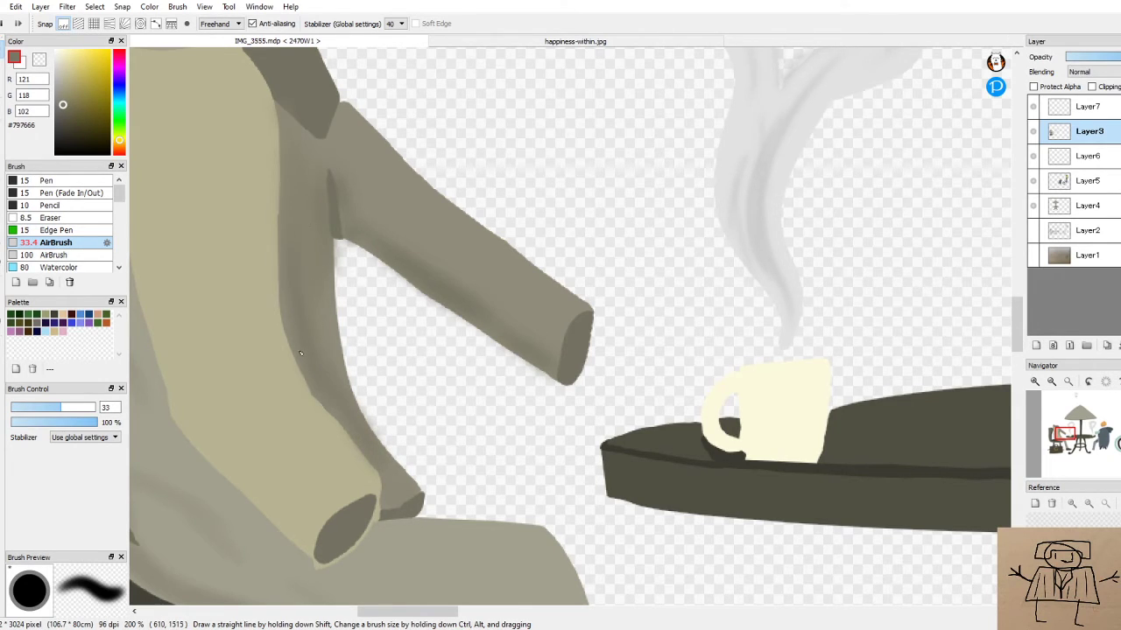
pyautogui.moveTo(277, 202); pyautogui.dragTo(278, 162)
pyautogui.scroll(-5, 343, 158)
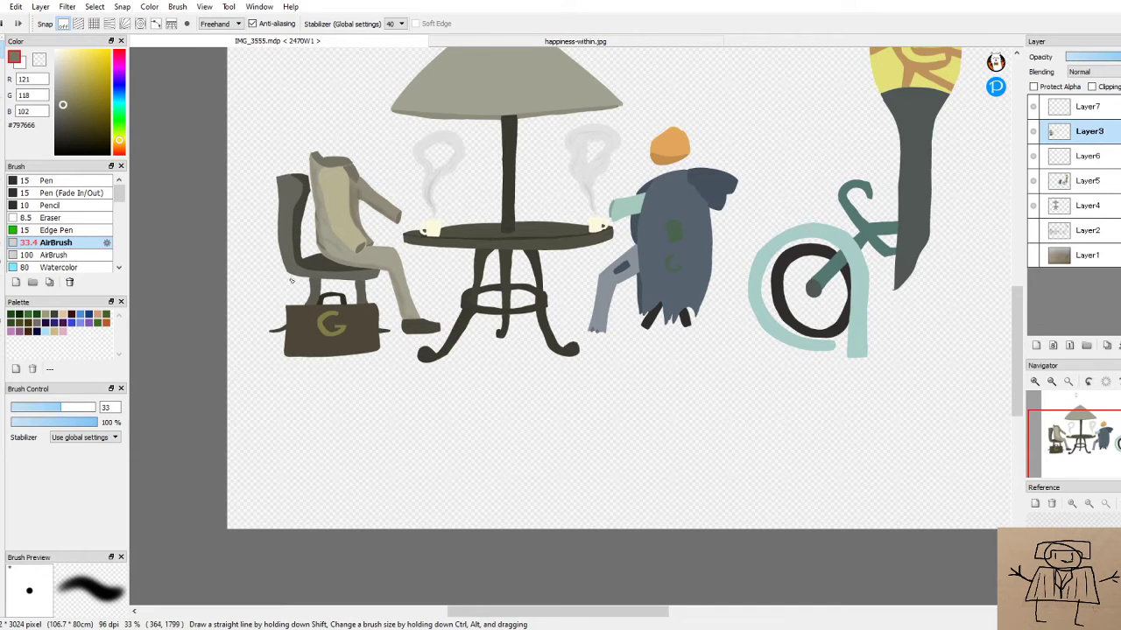
# Darken the colour to #575446 for shading the left figure's collar opening
pyautogui.scroll(2, 377, 253)
pyautogui.scroll(6, 324, 186)
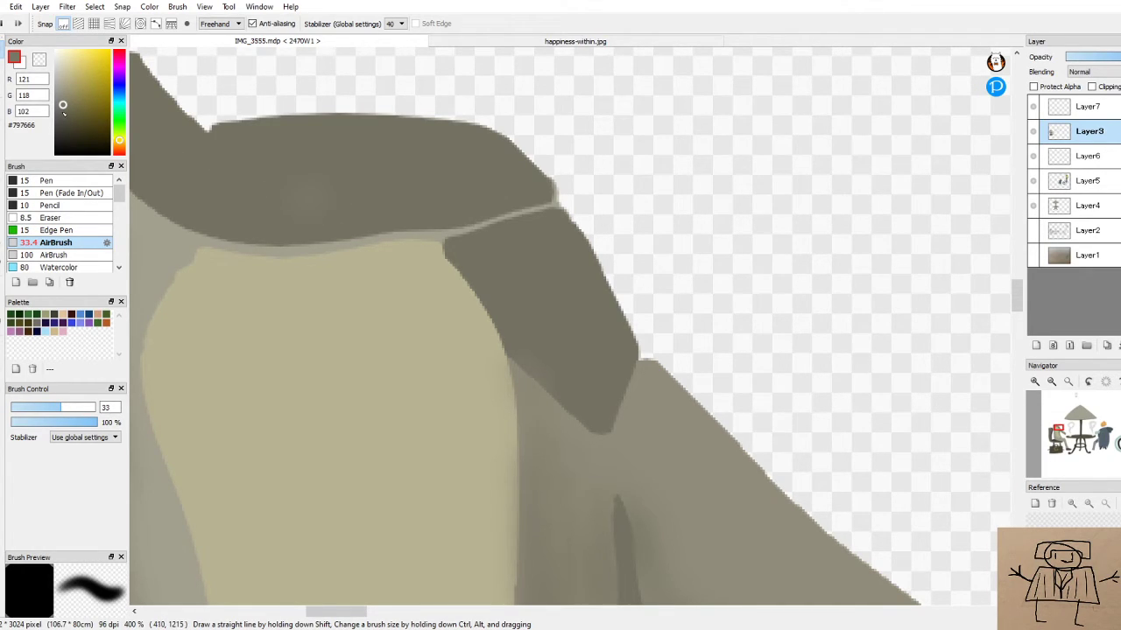
pyautogui.moveTo(62, 104); pyautogui.dragTo(64, 118)
# Try airbrushing a broad dark shadow across the inside of the collar opening
pyautogui.moveTo(175, 168)
pyautogui.mouseDown()
pyautogui.moveTo(236, 190)
pyautogui.moveTo(420, 176)
pyautogui.mouseUp()
pyautogui.moveTo(254, 164)
pyautogui.mouseDown()
pyautogui.moveTo(336, 163)
pyautogui.moveTo(300, 161)
pyautogui.mouseUp()
pyautogui.moveTo(407, 171); pyautogui.dragTo(457, 168)
pyautogui.moveTo(352, 217); pyautogui.dragTo(394, 178)
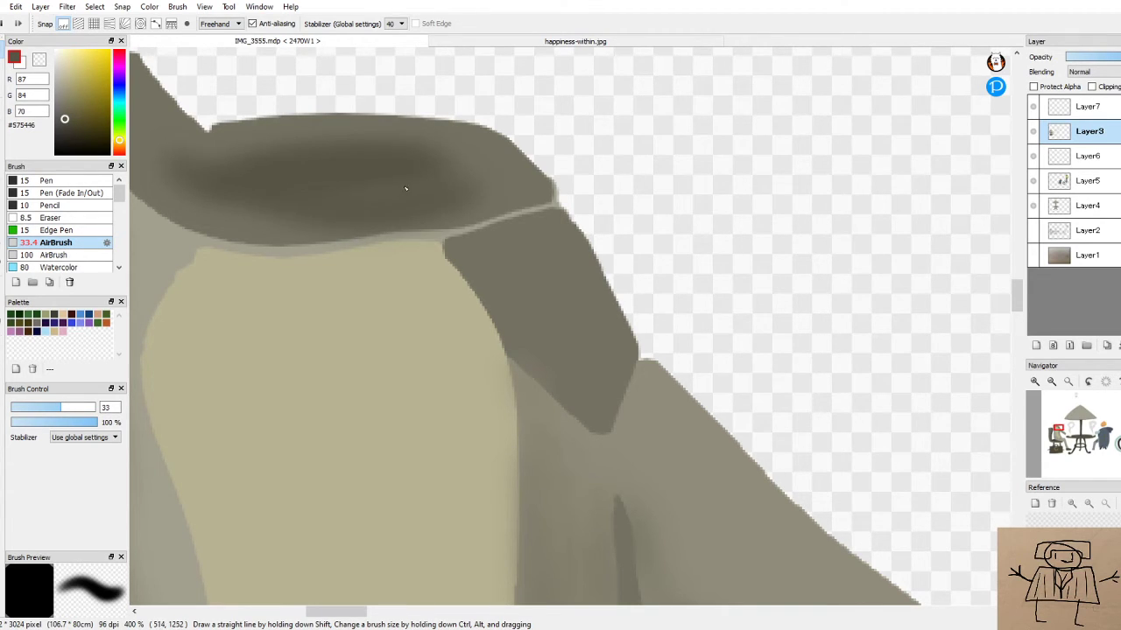
pyautogui.scroll(-7, 455, 131)
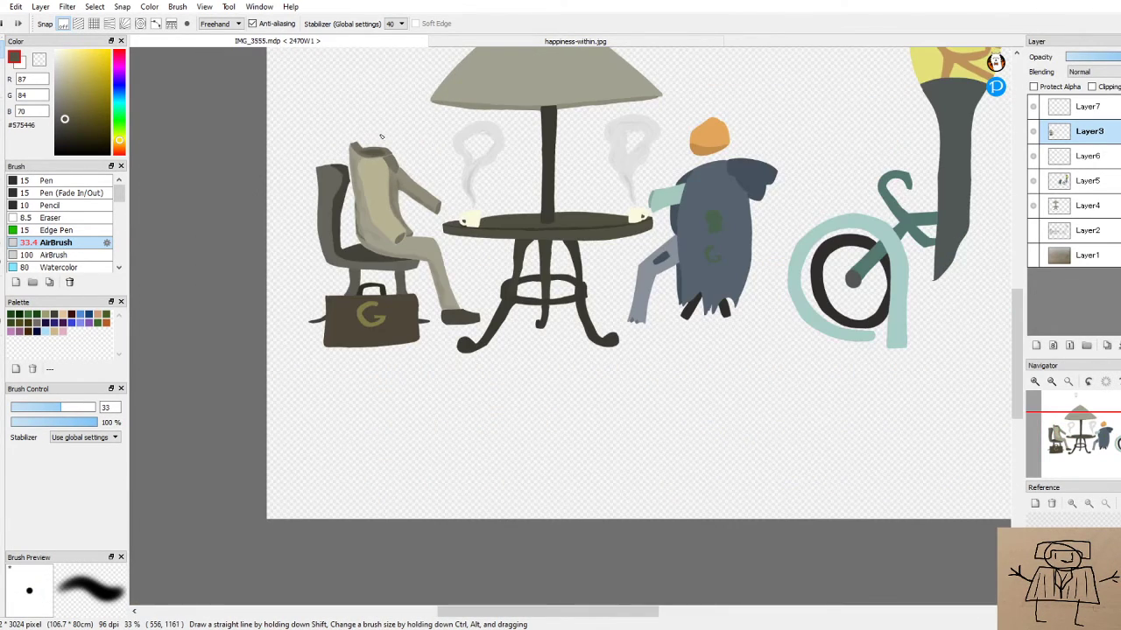
# Airbrush diagonal #575446 fold shadows inside the collar's back and down its raised near side
pyautogui.scroll(3, 381, 134)
pyautogui.scroll(2, 351, 136)
pyautogui.scroll(-2, 344, 137)
pyautogui.scroll(4, 319, 169)
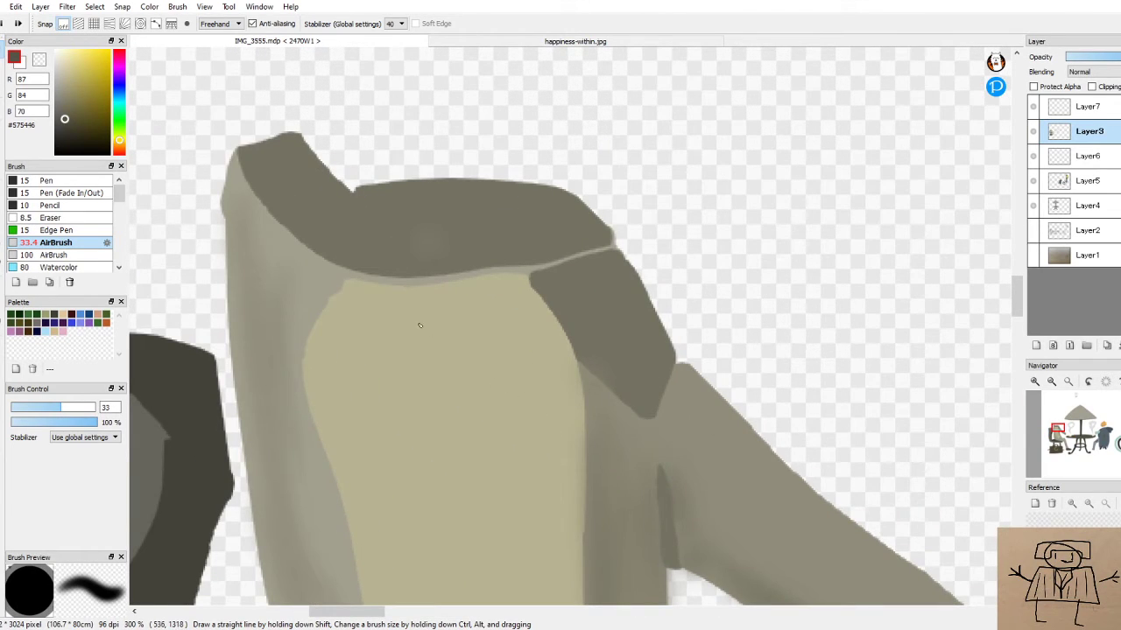
pyautogui.moveTo(295, 145)
pyautogui.mouseDown()
pyautogui.moveTo(334, 234)
pyautogui.moveTo(288, 152)
pyautogui.moveTo(326, 207)
pyautogui.moveTo(315, 184)
pyautogui.moveTo(338, 204)
pyautogui.moveTo(287, 154)
pyautogui.moveTo(379, 225)
pyautogui.moveTo(403, 211)
pyautogui.moveTo(346, 188)
pyautogui.moveTo(446, 246)
pyautogui.moveTo(468, 246)
pyautogui.moveTo(434, 213)
pyautogui.moveTo(550, 200)
pyautogui.mouseUp()
pyautogui.hotkey('ctrl', 'z')
pyautogui.moveTo(436, 195)
pyautogui.mouseDown()
pyautogui.moveTo(506, 219)
pyautogui.moveTo(560, 219)
pyautogui.mouseUp()
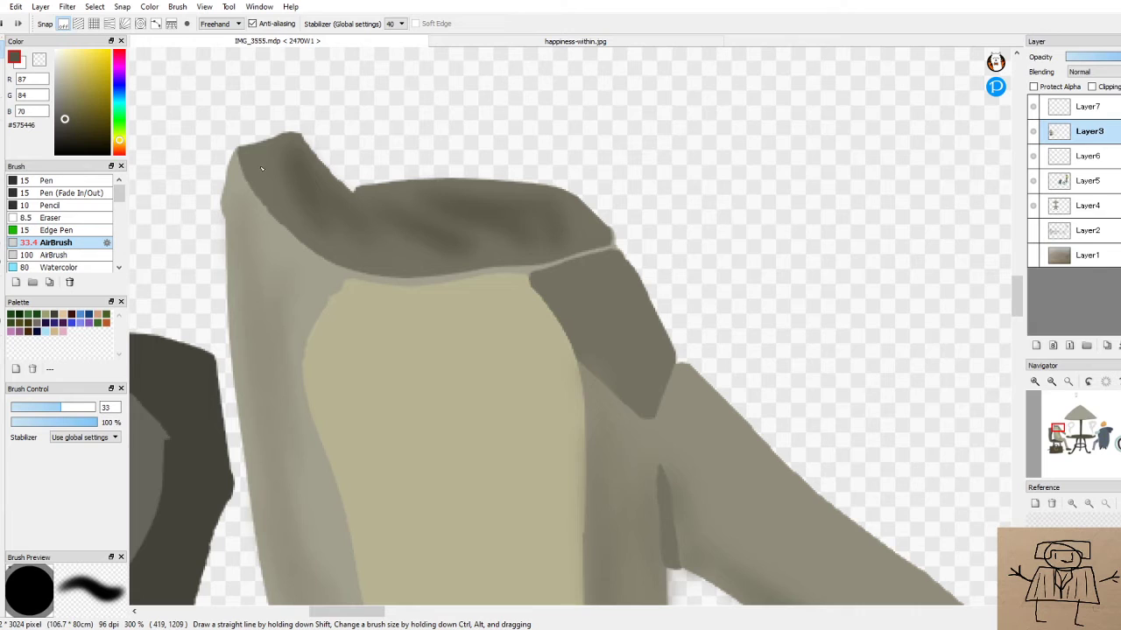
pyautogui.moveTo(261, 168); pyautogui.dragTo(302, 210)
# Reduce the AirBrush to size 19 and shade the jacket along both edges of the dark lapel's pointed tip
pyautogui.scroll(-5, 414, 218)
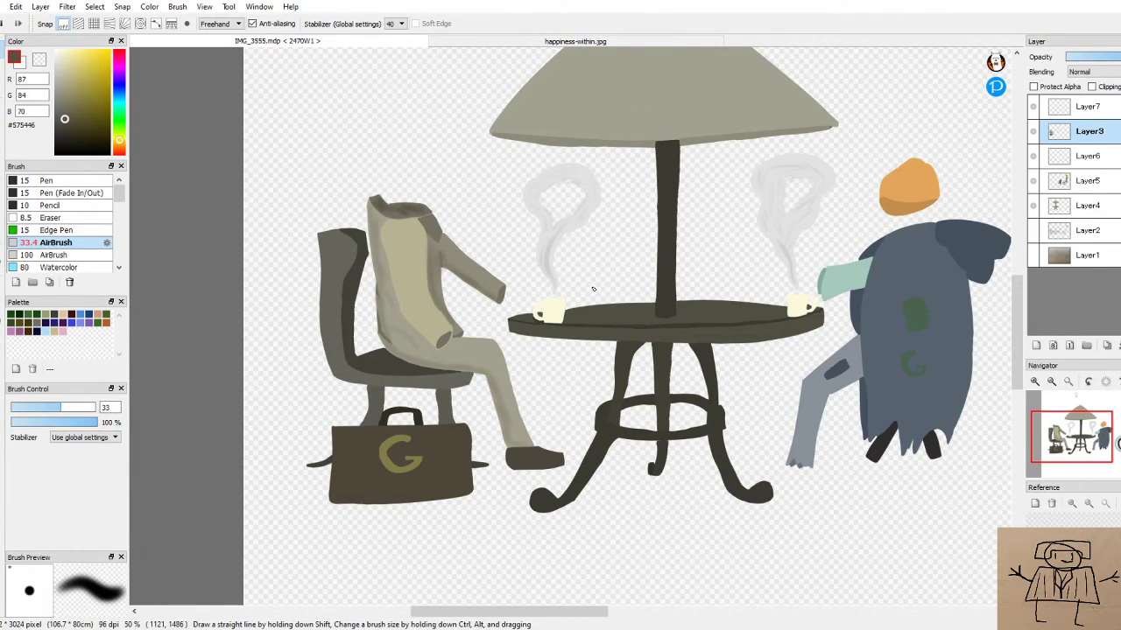
pyautogui.scroll(6, 455, 252)
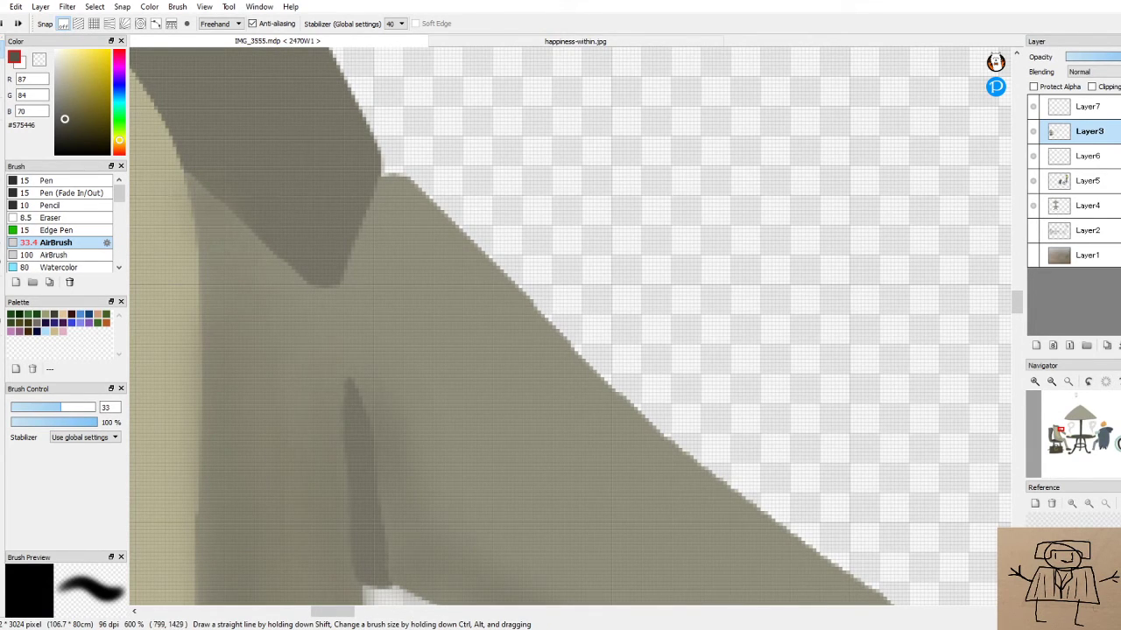
pyautogui.moveTo(59, 411); pyautogui.dragTo(44, 412)
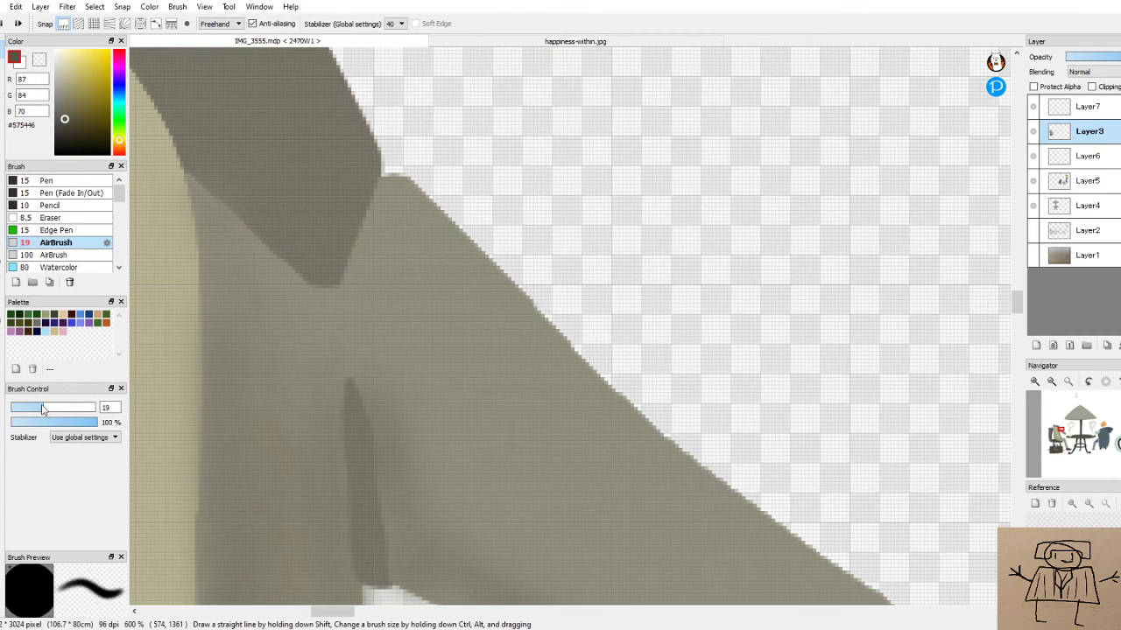
pyautogui.moveTo(387, 191); pyautogui.dragTo(361, 234)
pyautogui.hotkey('ctrl', 'z')
pyautogui.moveTo(390, 191)
pyautogui.mouseDown()
pyautogui.moveTo(368, 279)
pyautogui.moveTo(371, 226)
pyautogui.moveTo(382, 219)
pyautogui.moveTo(347, 285)
pyautogui.mouseUp()
pyautogui.moveTo(195, 186)
pyautogui.mouseDown()
pyautogui.moveTo(238, 213)
pyautogui.moveTo(207, 203)
pyautogui.moveTo(265, 269)
pyautogui.moveTo(226, 219)
pyautogui.moveTo(299, 271)
pyautogui.moveTo(204, 202)
pyautogui.moveTo(230, 227)
pyautogui.mouseUp()
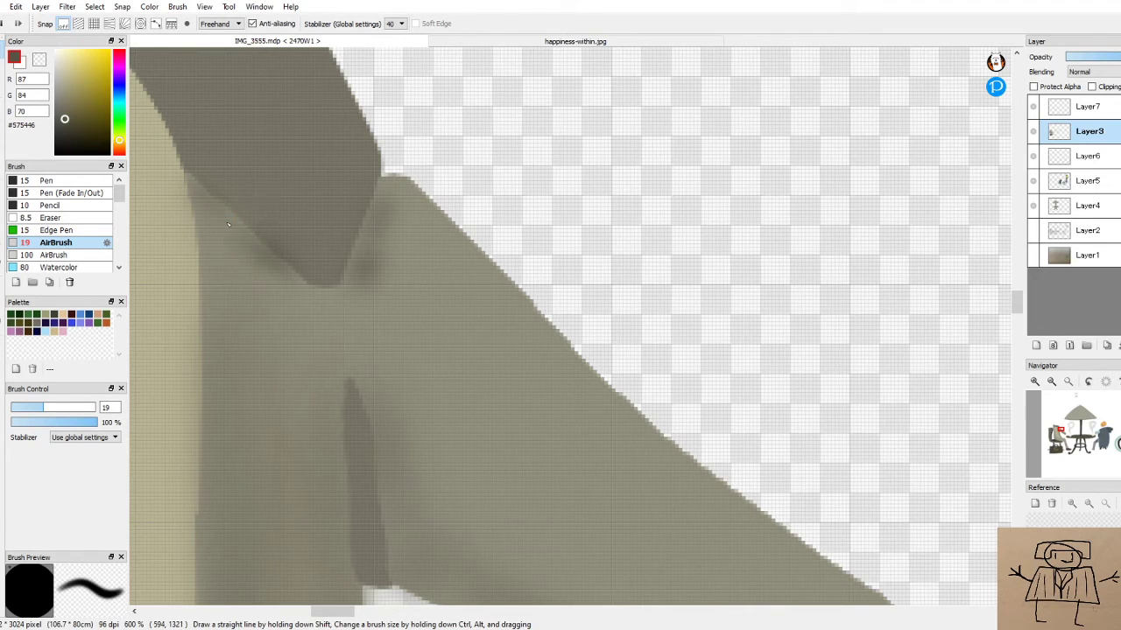
pyautogui.scroll(-10, 266, 147)
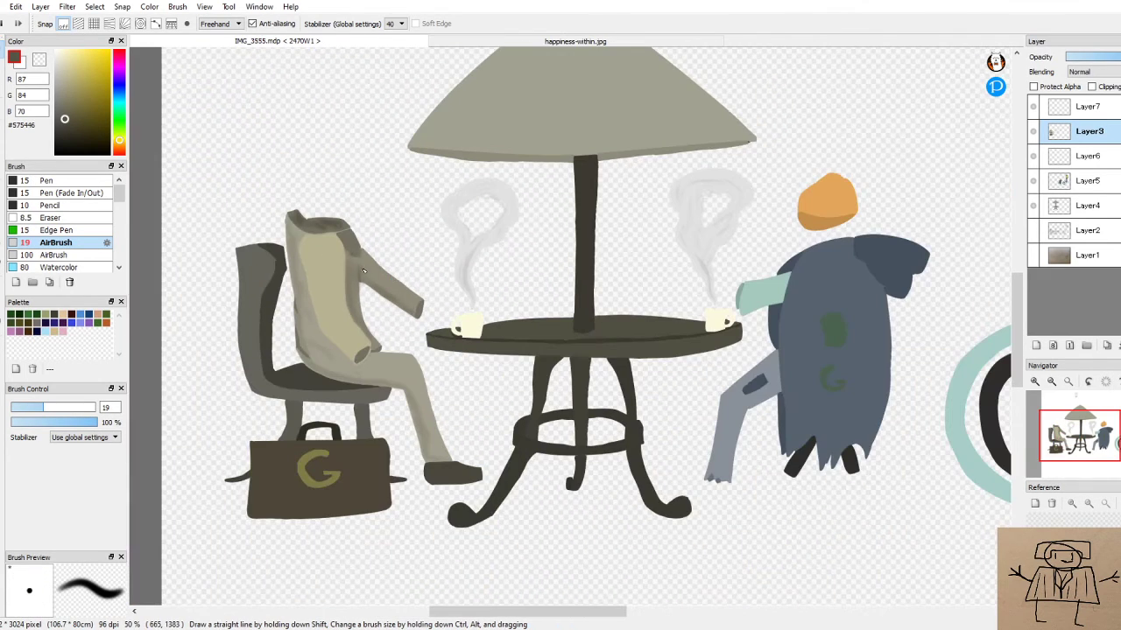
# Sample #908D7B from the far sleeve and switch to the size 15 Pen
pyautogui.scroll(8, 354, 279)
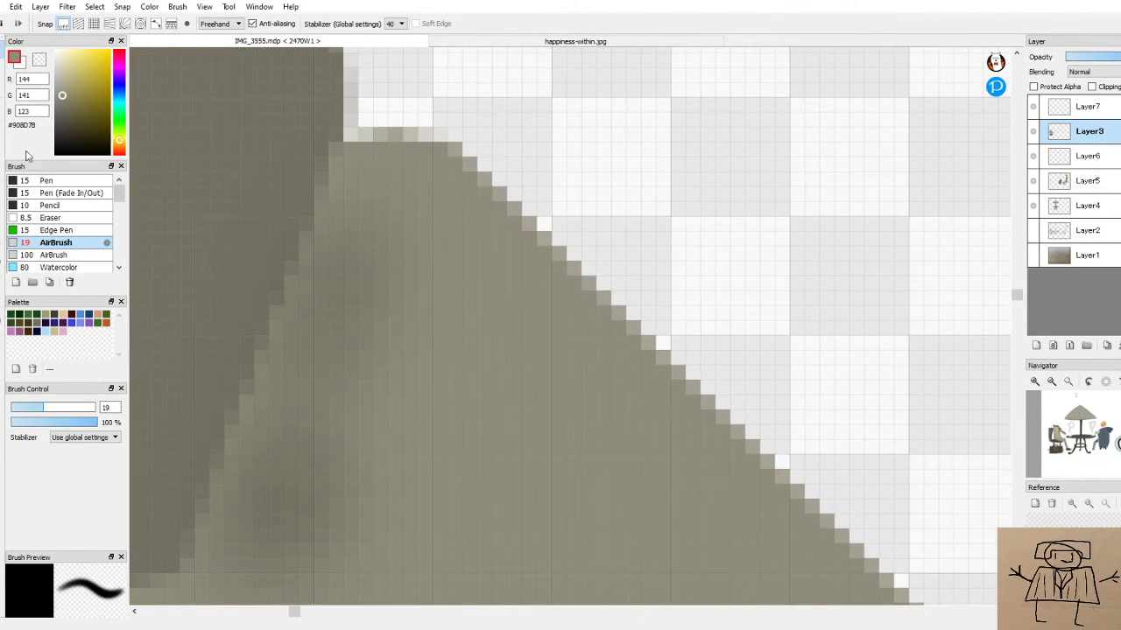
pyautogui.click(48, 179)
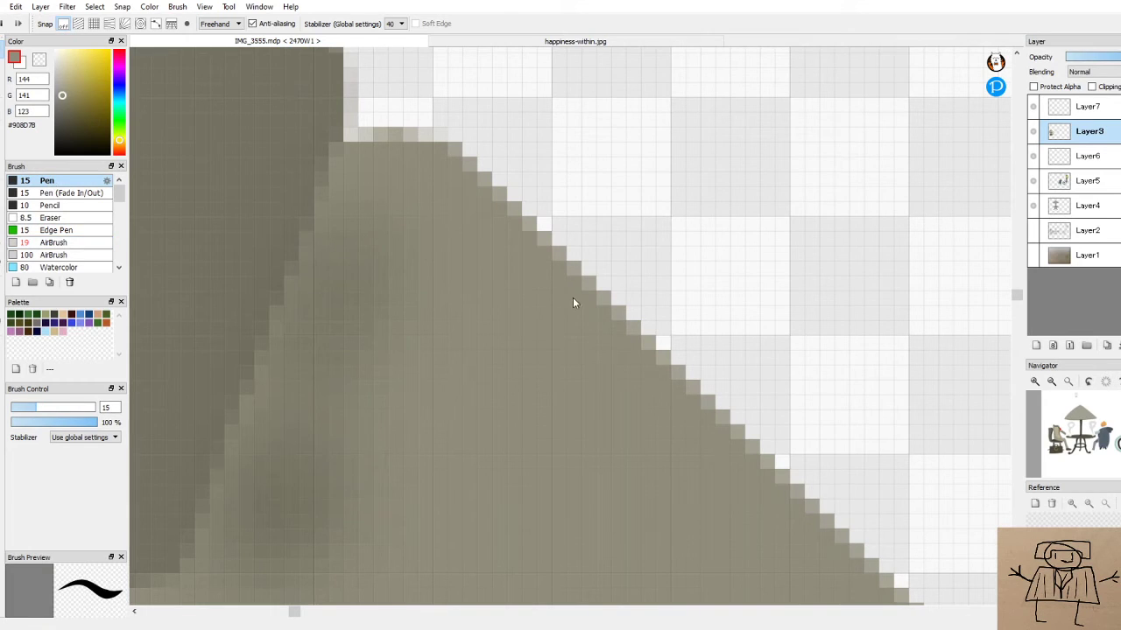
# Try filling the notch where the far sleeve meets the dark lapel with the Pen
pyautogui.moveTo(344, 75)
pyautogui.mouseDown()
pyautogui.moveTo(408, 142)
pyautogui.moveTo(369, 107)
pyautogui.moveTo(437, 149)
pyautogui.mouseUp()
pyautogui.moveTo(356, 148); pyautogui.dragTo(359, 114)
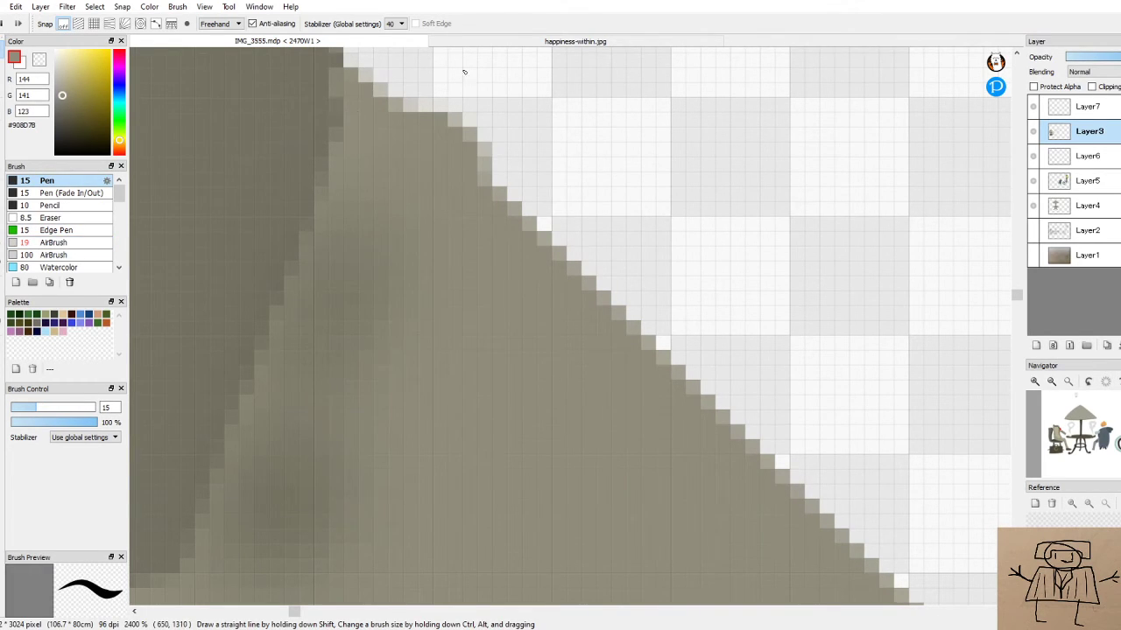
pyautogui.scroll(-6, 464, 72)
pyautogui.scroll(4, 466, 220)
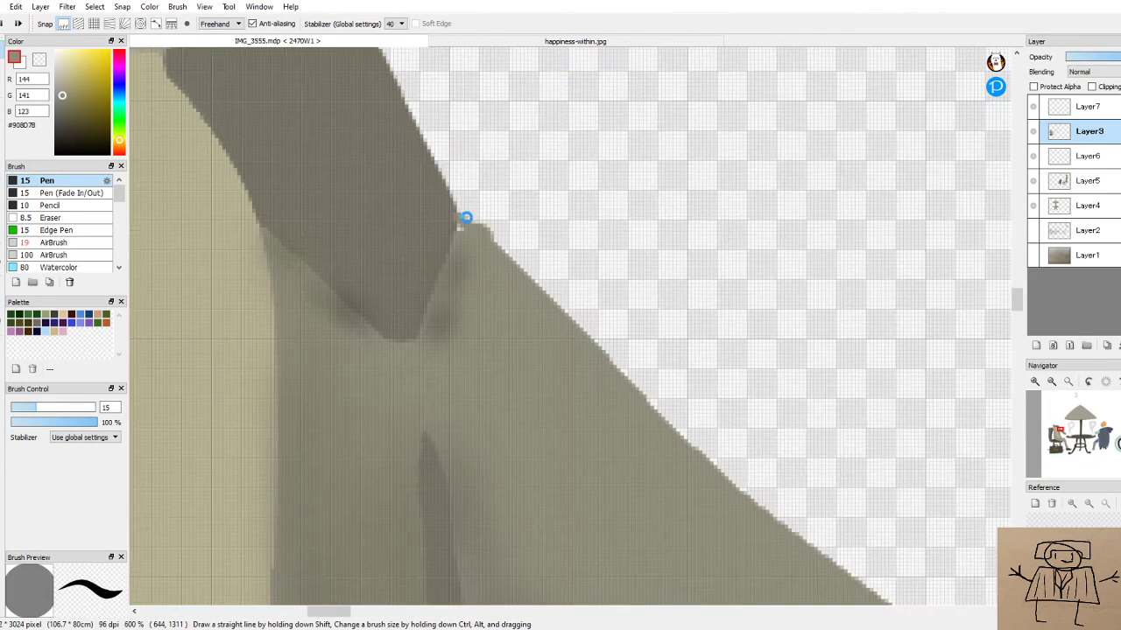
pyautogui.scroll(1, 467, 221)
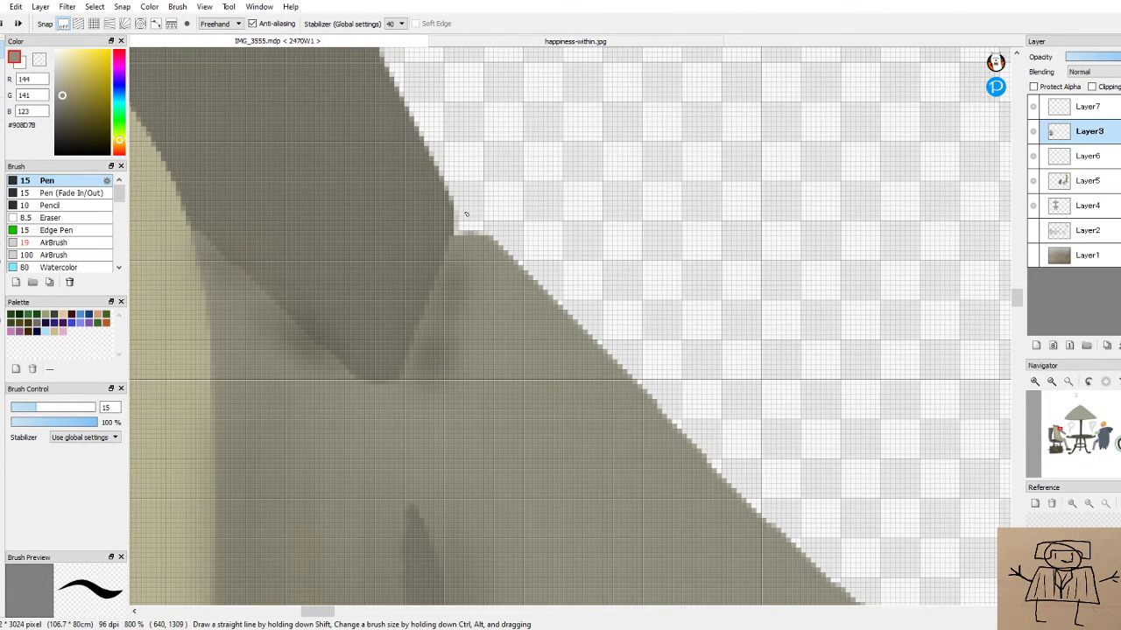
# Smooth the outline where the far sleeve meets the dark lapel with small #908D7B Pen strokes
pyautogui.moveTo(454, 211)
pyautogui.mouseDown()
pyautogui.moveTo(489, 258)
pyautogui.moveTo(459, 217)
pyautogui.mouseUp()
pyautogui.moveTo(604, 209); pyautogui.dragTo(648, 219)
pyautogui.hotkey('ctrl', 'z')
pyautogui.moveTo(472, 220); pyautogui.dragTo(499, 253)
pyautogui.hotkey('ctrl', 'z')
pyautogui.moveTo(451, 214); pyautogui.dragTo(469, 242)
pyautogui.scroll(-10, 618, 322)
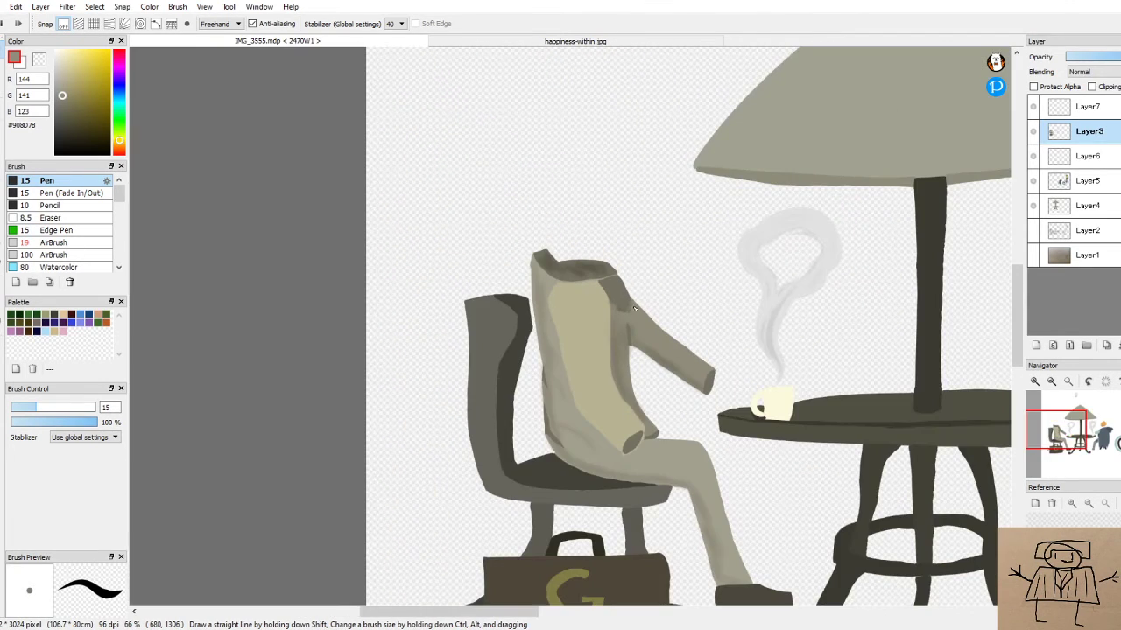
pyautogui.scroll(-3, 627, 318)
pyautogui.scroll(3, 674, 352)
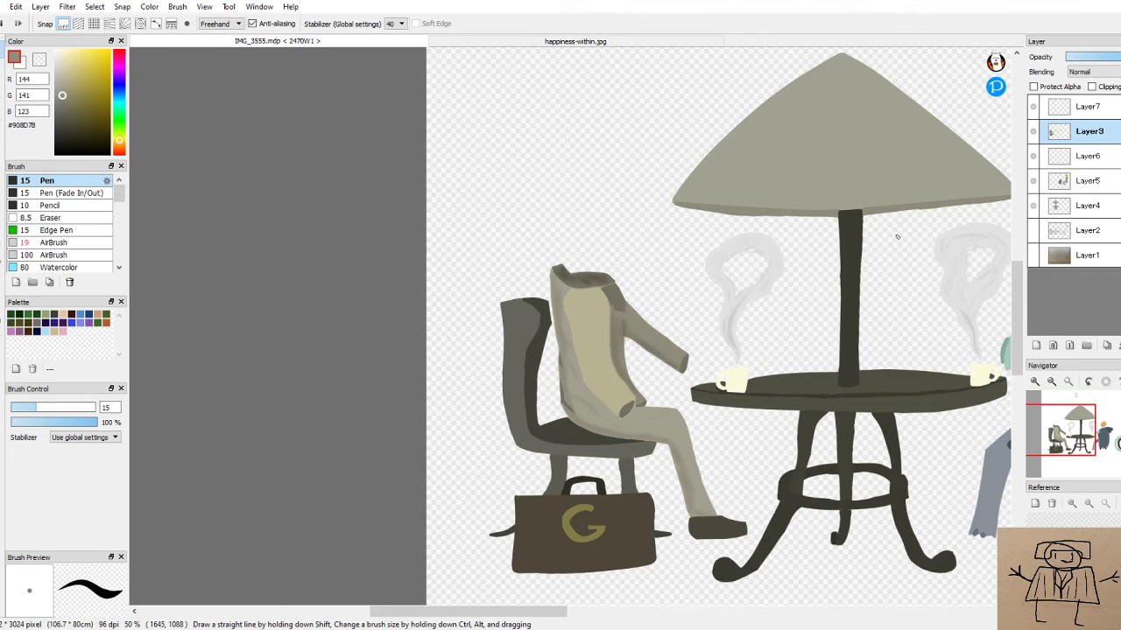
# Sample #A3A08F from the left figure's trousers and airbrush long vertical folds down the pale front panel at size 33
pyautogui.scroll(2, 598, 344)
pyautogui.keyDown('alt'); pyautogui.click(717, 487); pyautogui.keyUp('alt')
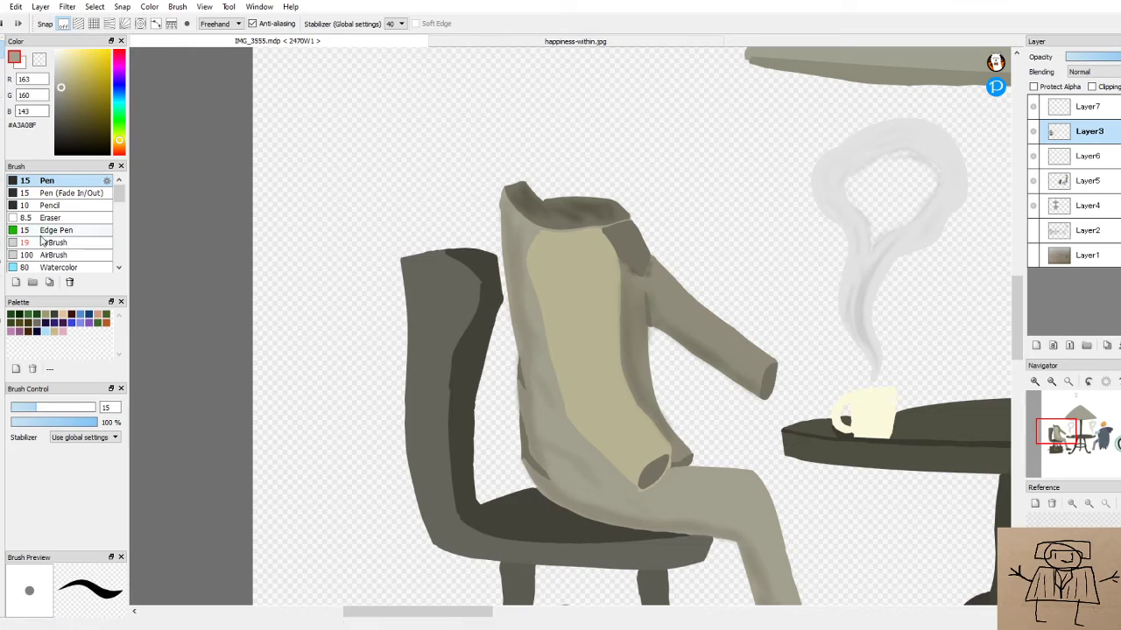
pyautogui.click(44, 243)
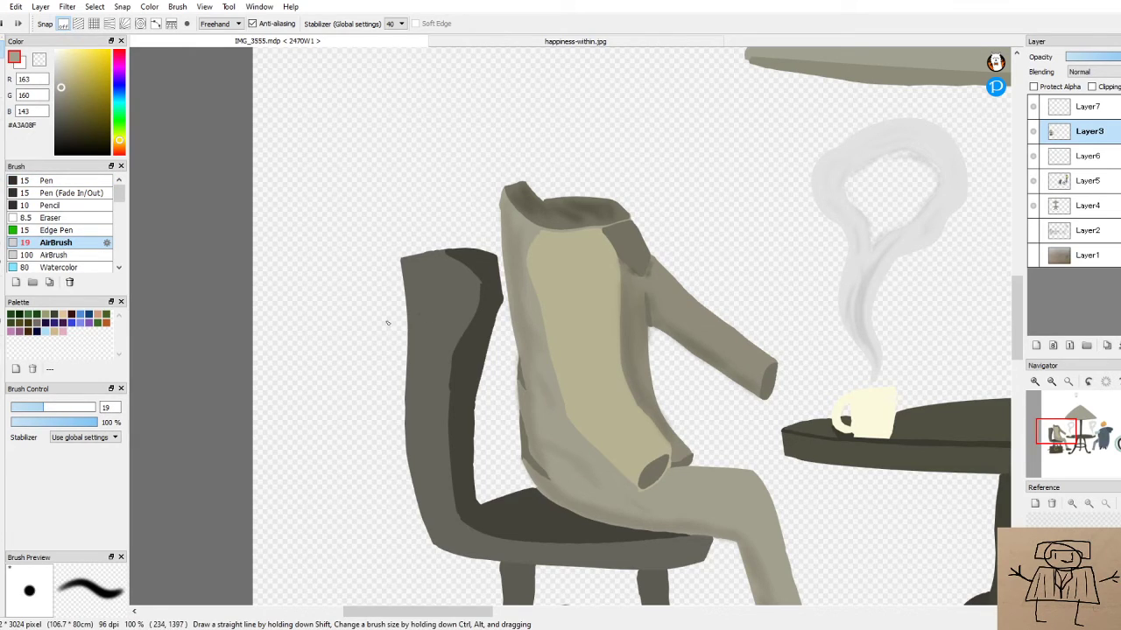
pyautogui.moveTo(551, 326); pyautogui.dragTo(570, 327)
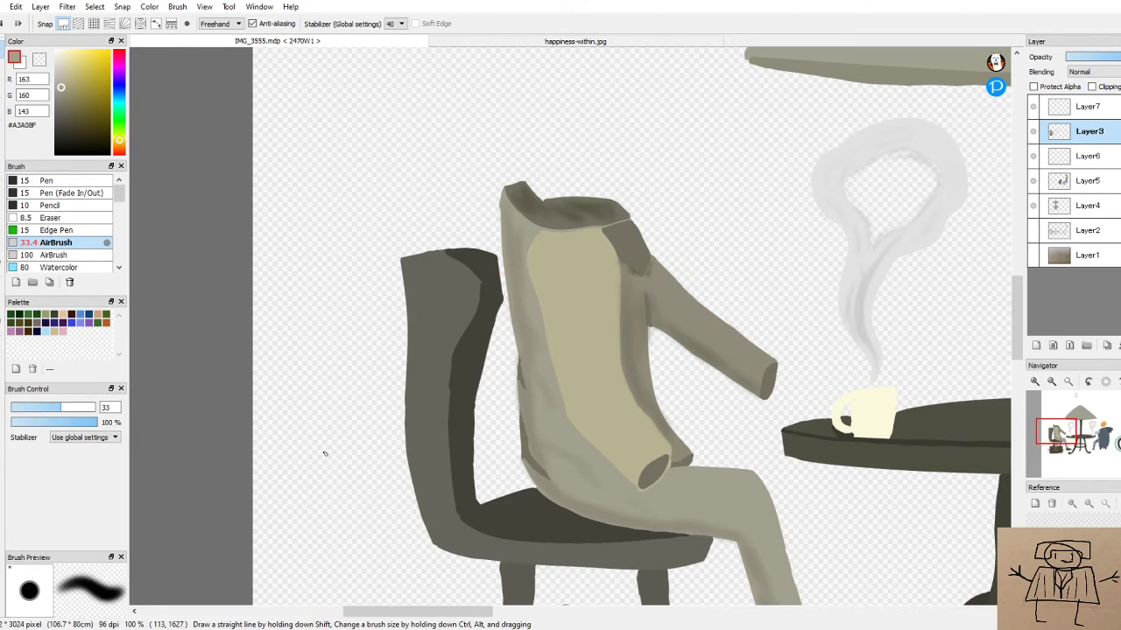
pyautogui.scroll(3, 611, 311)
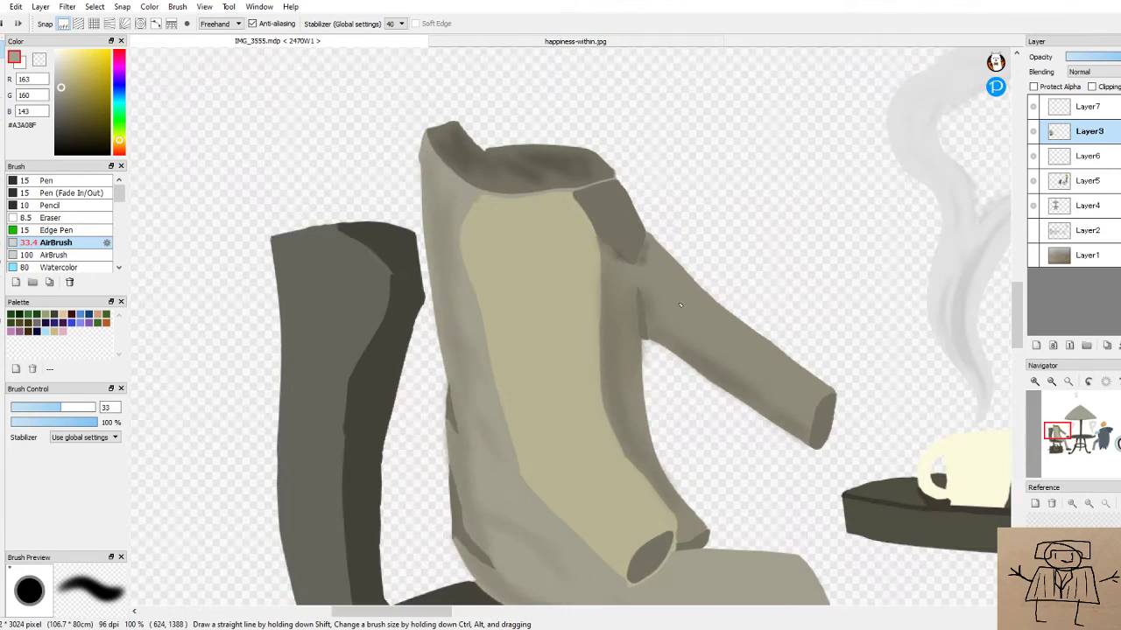
pyautogui.moveTo(451, 224); pyautogui.dragTo(489, 398)
pyautogui.moveTo(482, 438); pyautogui.dragTo(478, 428)
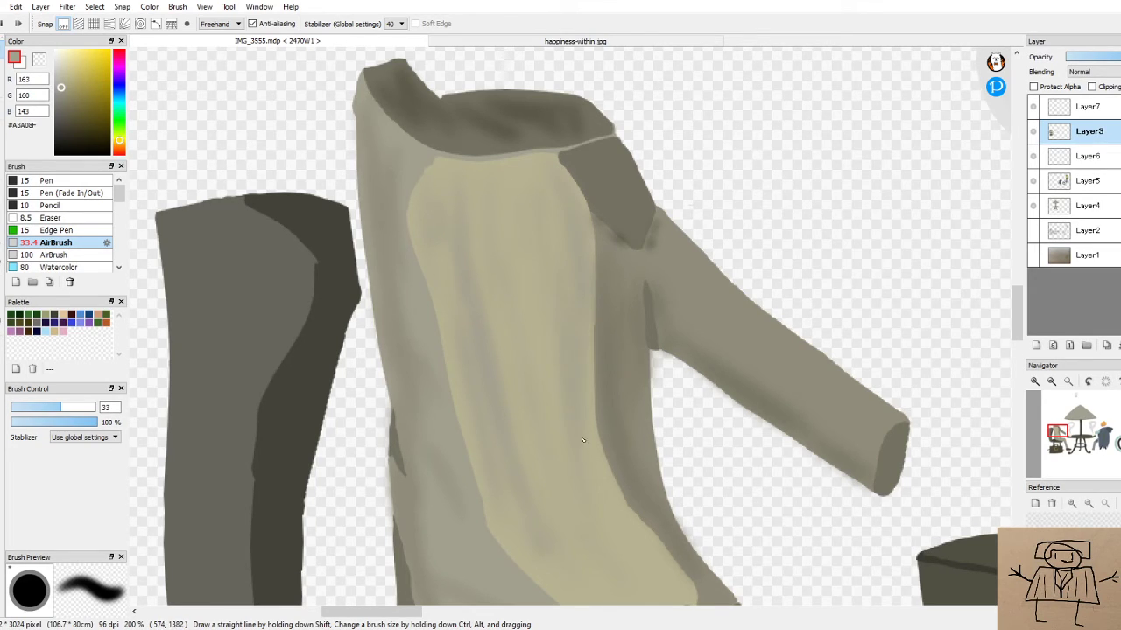
pyautogui.scroll(-2, 579, 309)
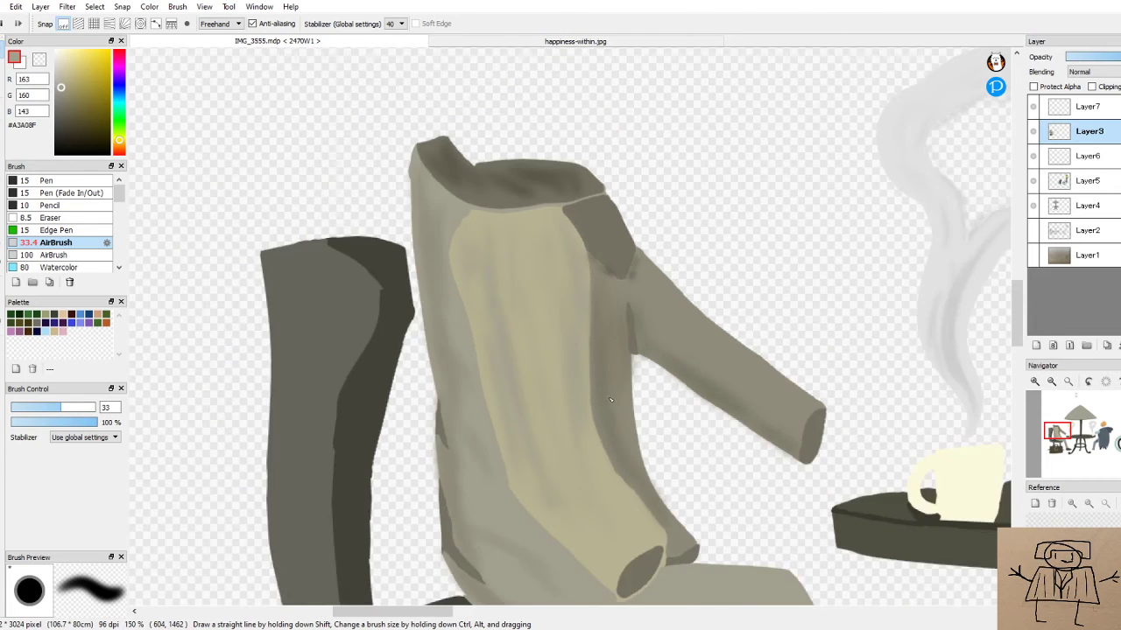
pyautogui.scroll(3, 608, 473)
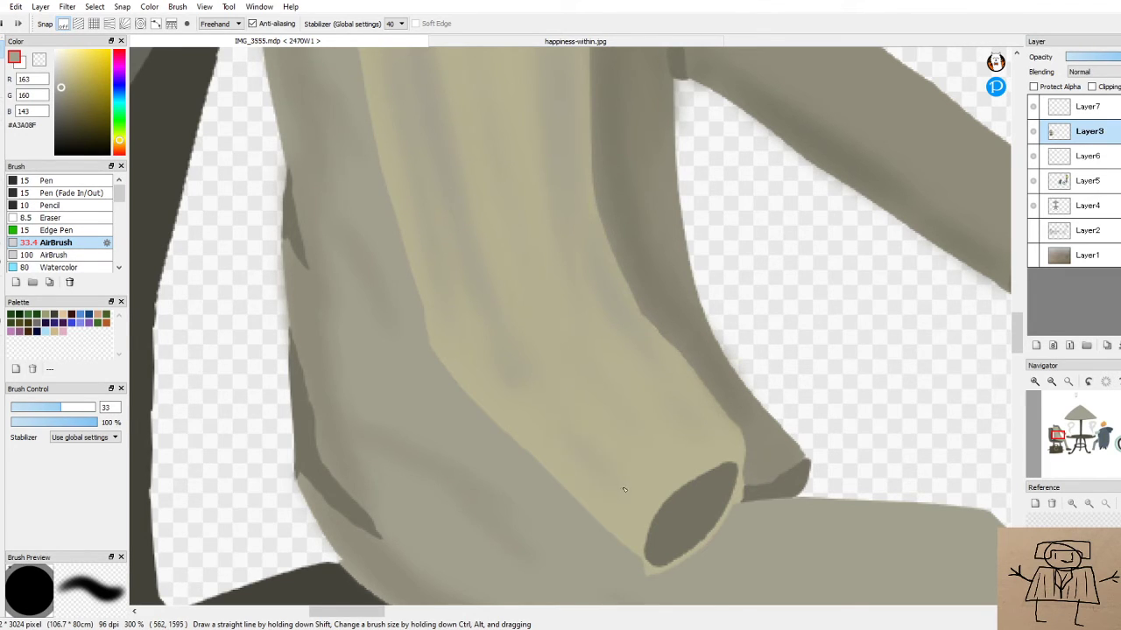
# Examine the shaded jacket up close and within the whole café scene
pyautogui.scroll(-3, 583, 403)
pyautogui.scroll(1, 583, 350)
pyautogui.scroll(3, 584, 288)
pyautogui.scroll(-2, 594, 262)
pyautogui.scroll(-2, 594, 263)
pyautogui.scroll(-1, 600, 267)
pyautogui.scroll(1, 604, 270)
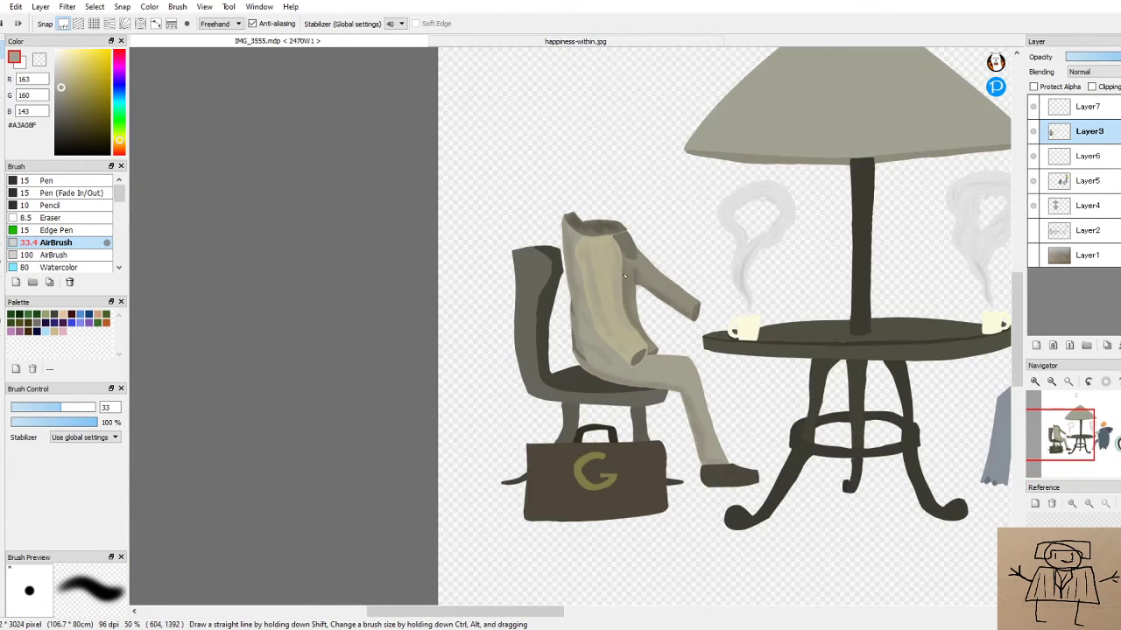
pyautogui.scroll(1, 607, 272)
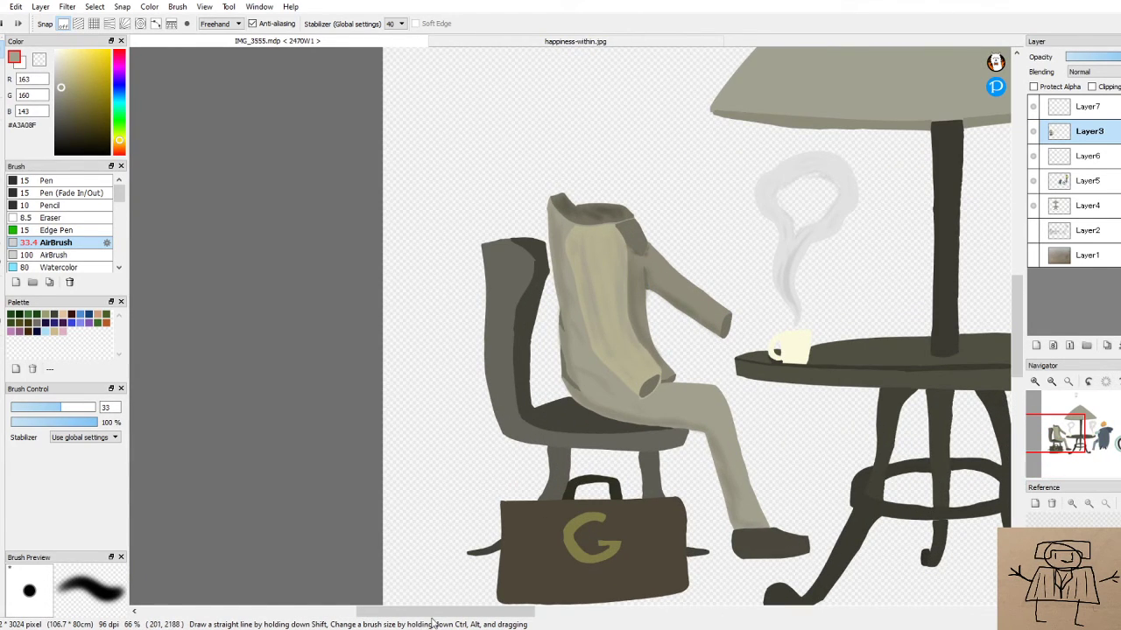
pyautogui.moveTo(465, 614); pyautogui.dragTo(543, 616)
pyautogui.scroll(-4, 637, 458)
pyautogui.scroll(2, 676, 433)
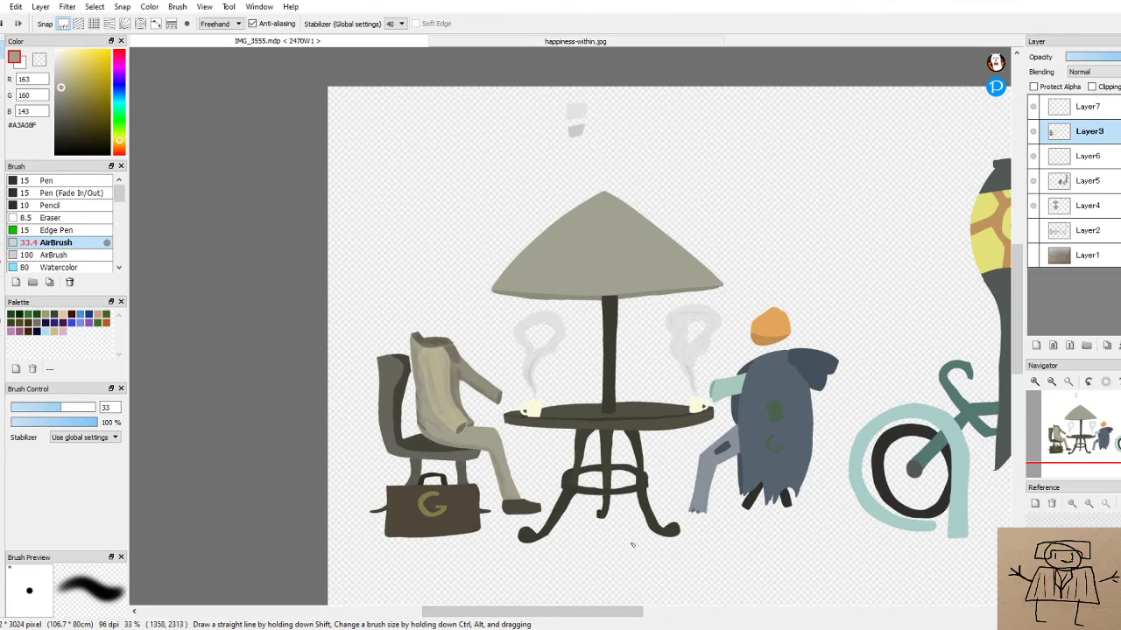
pyautogui.moveTo(552, 613); pyautogui.dragTo(565, 614)
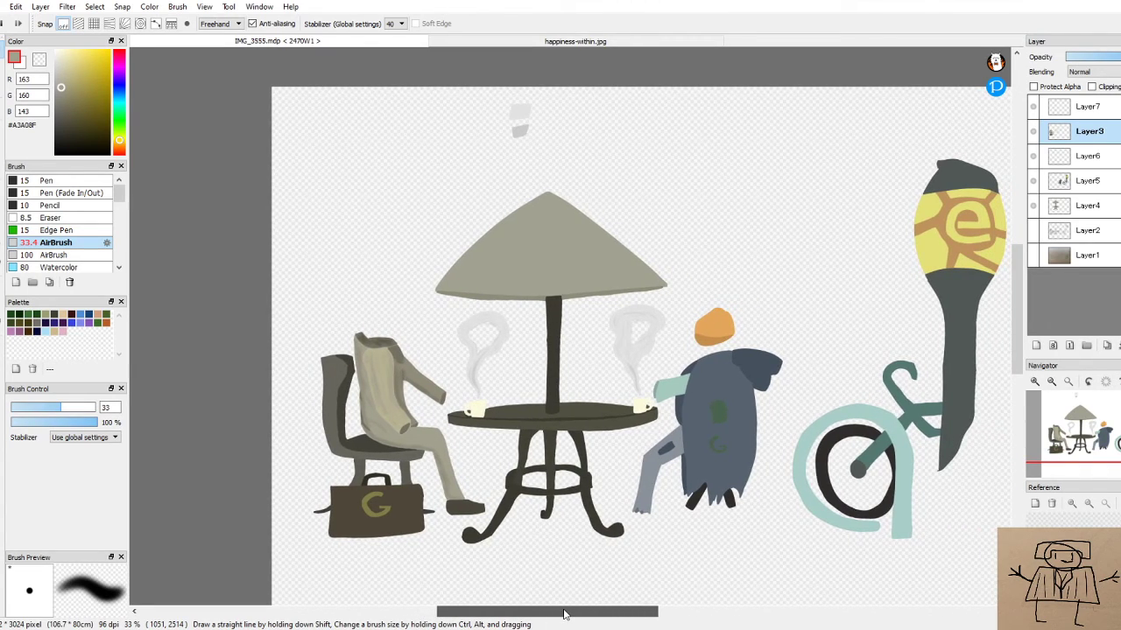
# Sample the left figure's shoe colour and darken it to #27251D
pyautogui.scroll(10, 473, 503)
pyautogui.keyDown('alt'); pyautogui.click(432, 385); pyautogui.keyUp('alt')
pyautogui.moveTo(63, 130); pyautogui.dragTo(68, 138)
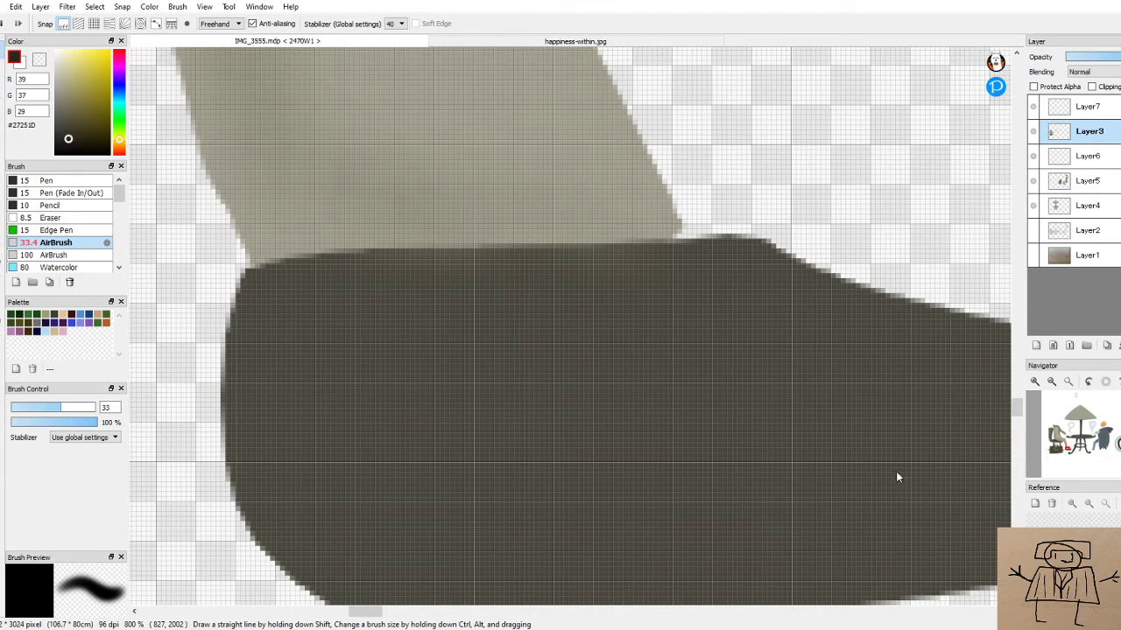
# Try airbrushing dark shadows across the shoe's toe area, along its middle and down the heel
pyautogui.moveTo(728, 313); pyautogui.dragTo(880, 320)
pyautogui.moveTo(945, 388); pyautogui.dragTo(858, 382)
pyautogui.hotkey('ctrl', 'z')
pyautogui.hotkey('ctrl', 'z')
pyautogui.moveTo(284, 421)
pyautogui.mouseDown()
pyautogui.moveTo(504, 491)
pyautogui.moveTo(521, 447)
pyautogui.moveTo(662, 494)
pyautogui.moveTo(788, 482)
pyautogui.mouseUp()
pyautogui.moveTo(269, 339); pyautogui.dragTo(291, 390)
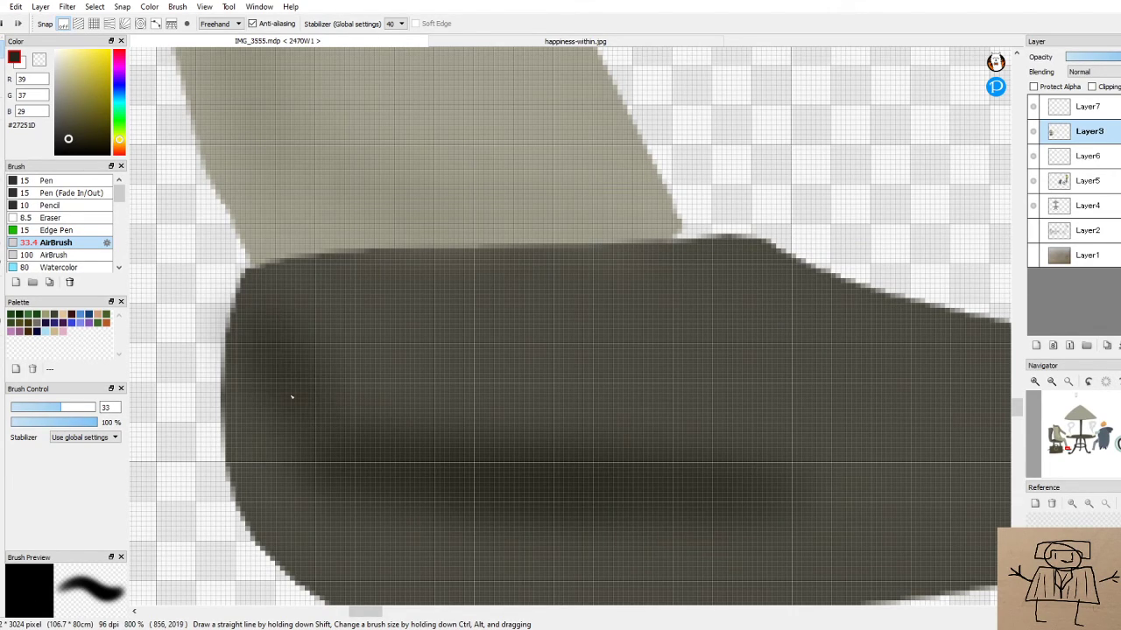
pyautogui.scroll(-7, 414, 383)
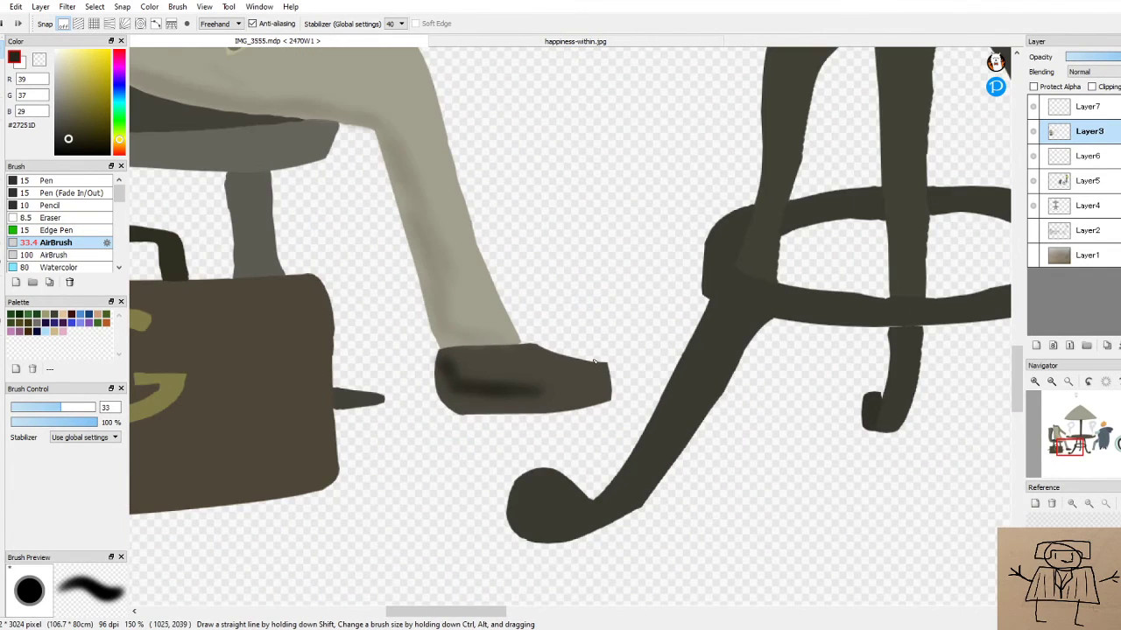
pyautogui.scroll(2, 588, 360)
pyautogui.hotkey('ctrl', 'z')
pyautogui.hotkey('ctrl', 'z')
pyautogui.hotkey('ctrl', 'z')
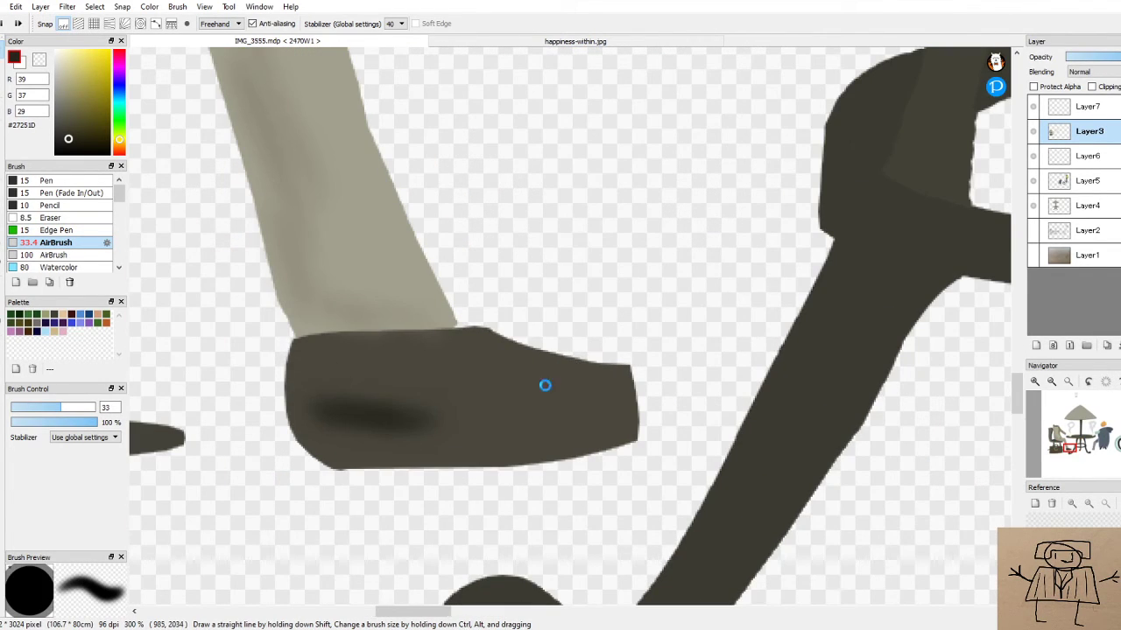
# Airbrush a #27251D shadow along the shoe's lower edge from heel to toe
pyautogui.moveTo(300, 425)
pyautogui.mouseDown()
pyautogui.moveTo(475, 449)
pyautogui.moveTo(639, 416)
pyautogui.moveTo(555, 441)
pyautogui.moveTo(449, 435)
pyautogui.moveTo(473, 457)
pyautogui.moveTo(554, 444)
pyautogui.moveTo(581, 426)
pyautogui.mouseUp()
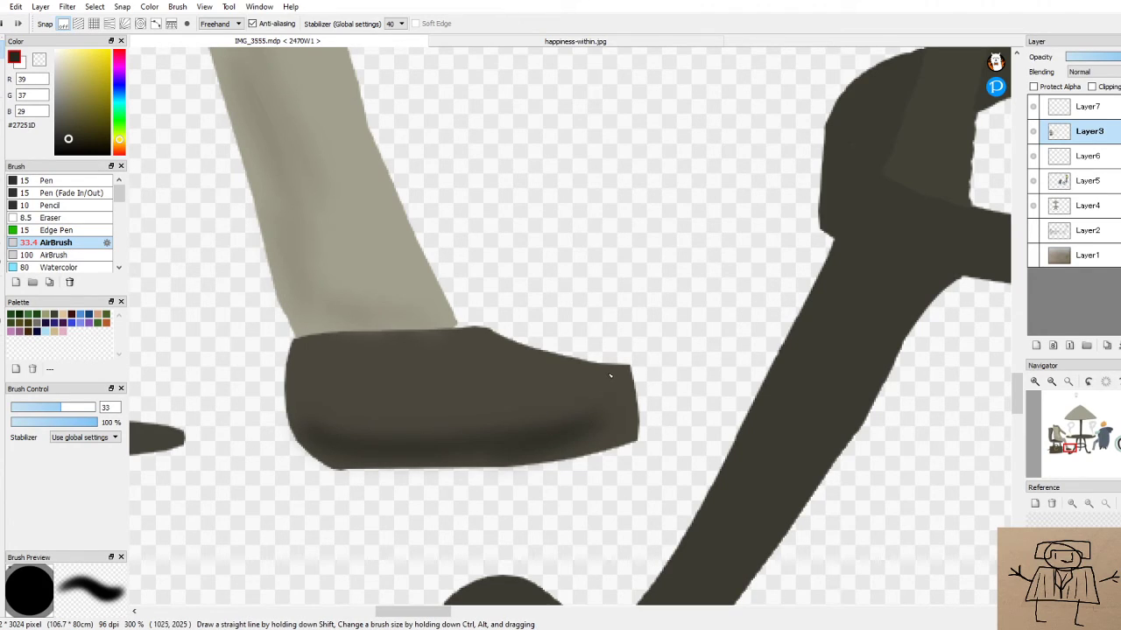
# Airbrush a #27251D shadow over the toe end of the left figure's shoe
pyautogui.moveTo(599, 371)
pyautogui.mouseDown()
pyautogui.moveTo(623, 369)
pyautogui.moveTo(617, 400)
pyautogui.mouseUp()
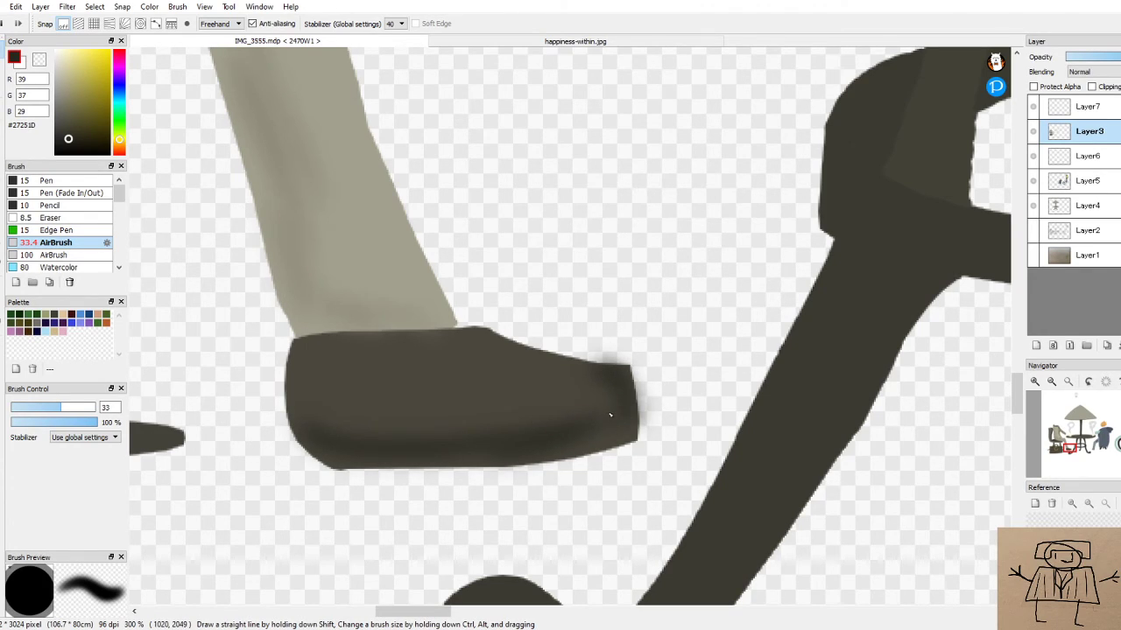
pyautogui.scroll(-6, 631, 324)
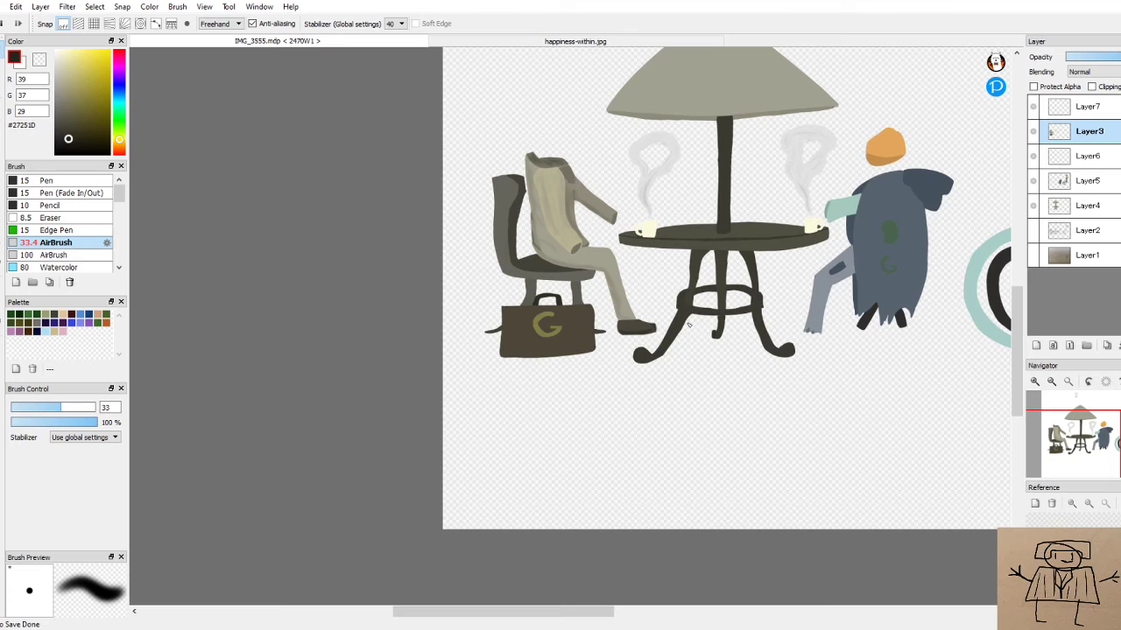
# Examine the whole café scene, then the right figure's coat and sleeve up close
pyautogui.scroll(2, 774, 338)
pyautogui.scroll(-4, 773, 338)
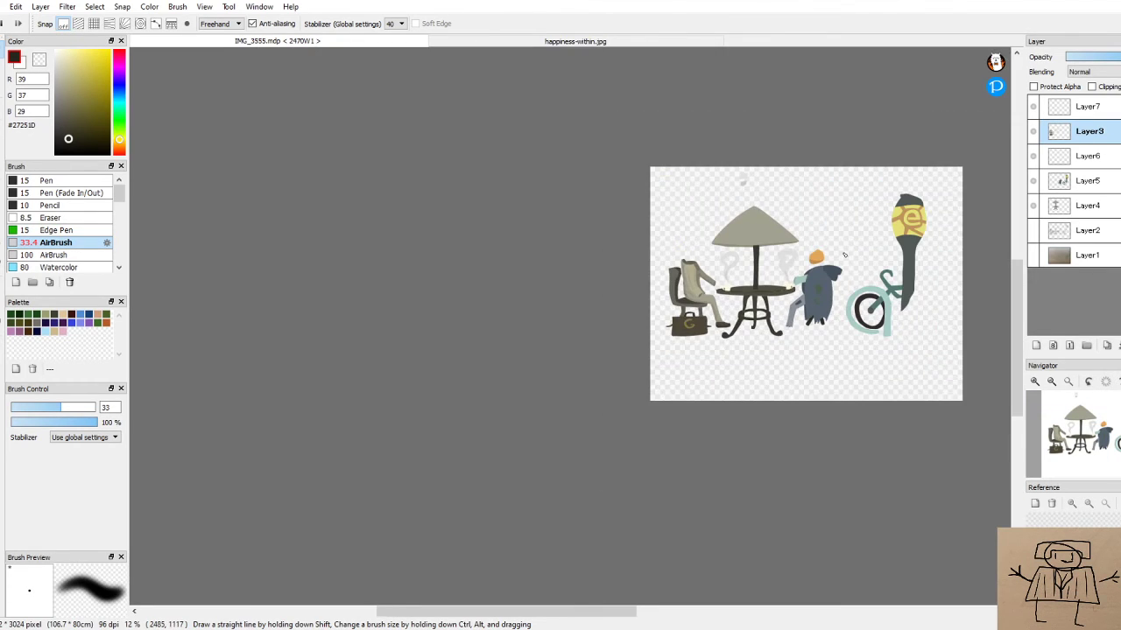
pyautogui.scroll(2, 848, 252)
pyautogui.scroll(1, 848, 252)
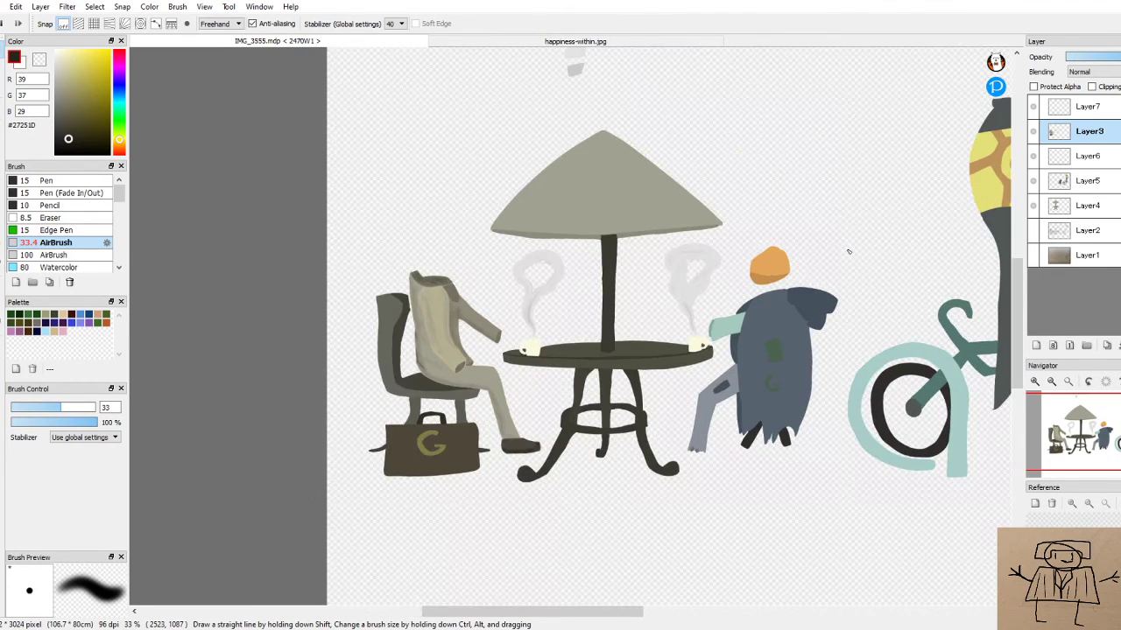
pyautogui.scroll(4, 782, 341)
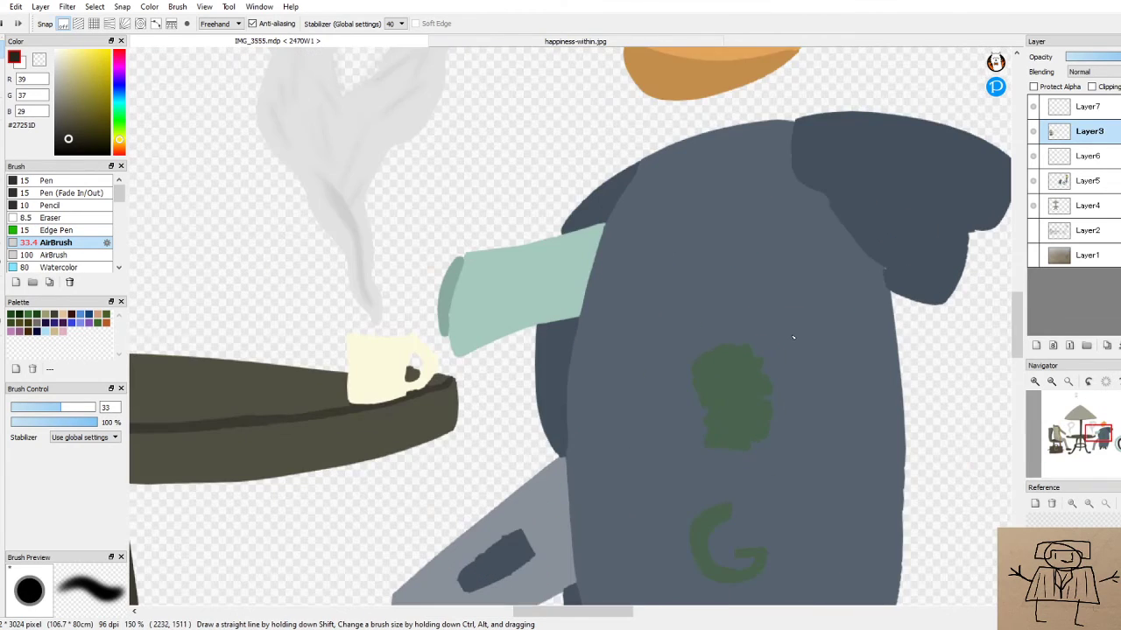
pyautogui.scroll(1, 795, 334)
pyautogui.scroll(-5, 793, 332)
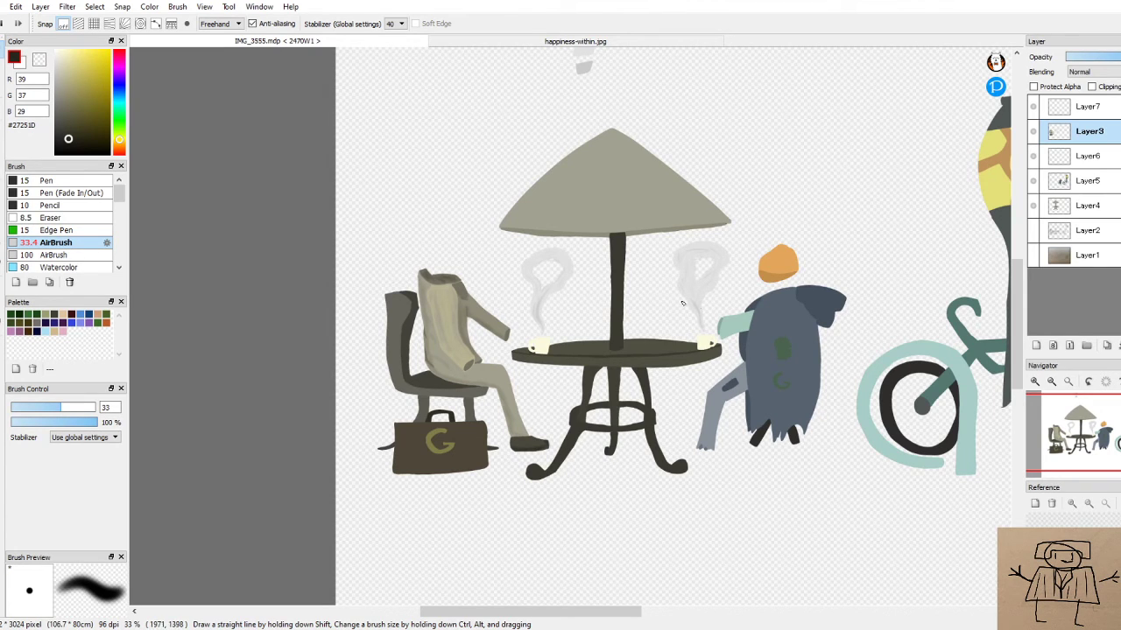
# Sample the left mug's cream colour, darken it to #D1CEAC and reduce the airbrush size to 8.1
pyautogui.scroll(8, 698, 306)
pyautogui.keyDown('alt'); pyautogui.click(648, 440); pyautogui.keyUp('alt')
pyautogui.scroll(-2, 648, 441)
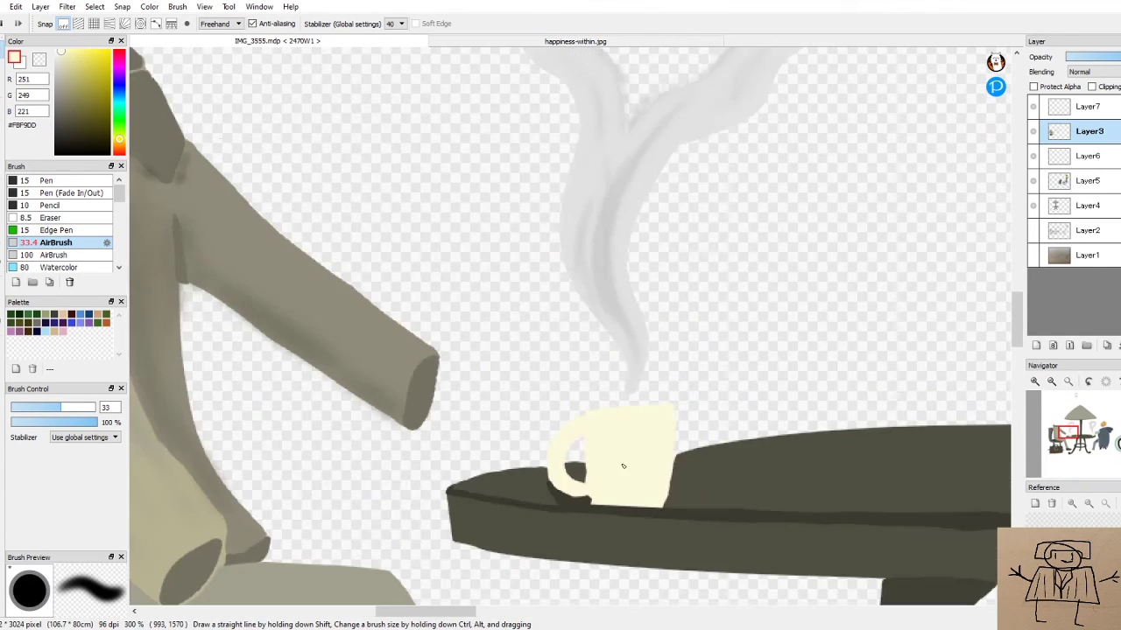
pyautogui.moveTo(464, 611); pyautogui.dragTo(488, 612)
pyautogui.scroll(2, 477, 454)
pyautogui.click(66, 65)
pyautogui.click(64, 67)
pyautogui.scroll(1, 408, 546)
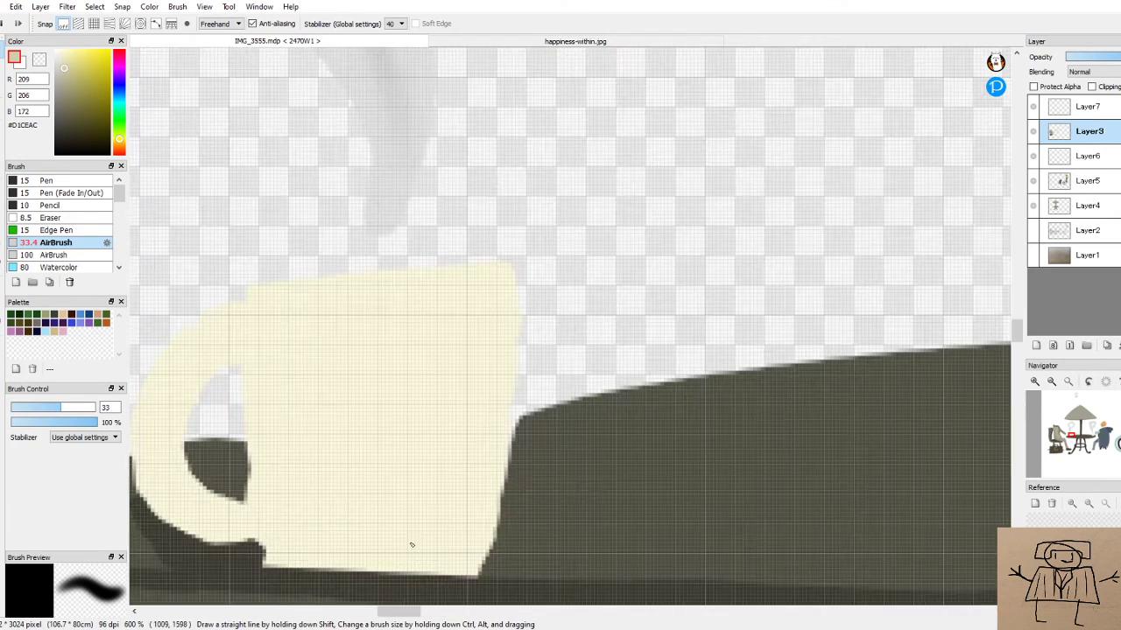
pyautogui.moveTo(61, 408); pyautogui.dragTo(23, 411)
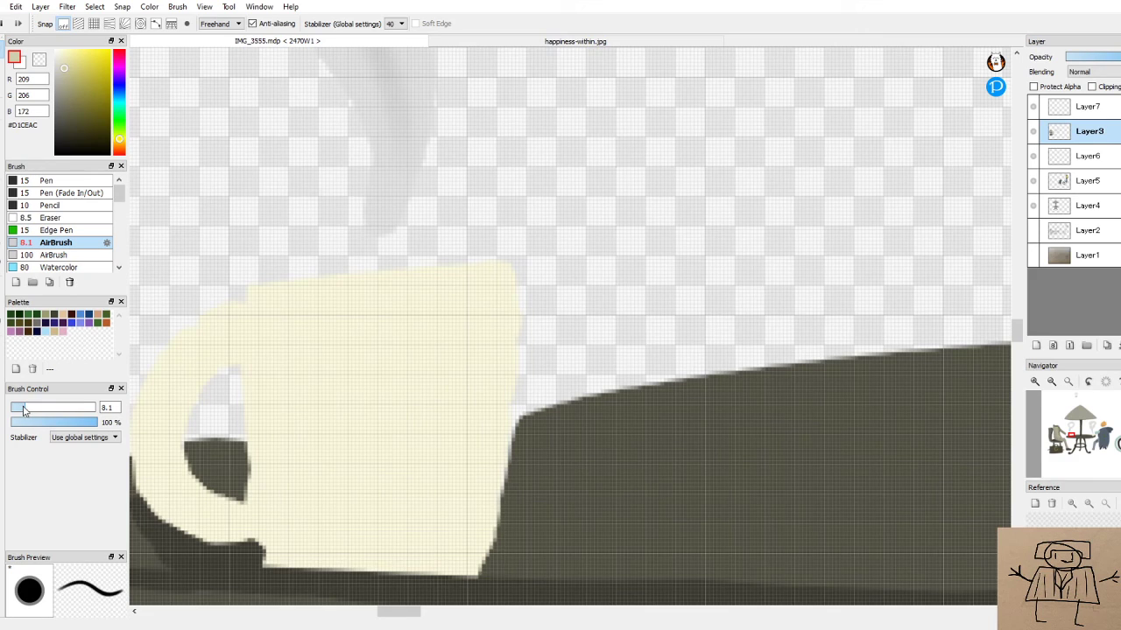
# Airbrush a #D1CEAC shadow along the left mug's right side and base, building it up in the lower right corner
pyautogui.moveTo(456, 564)
pyautogui.mouseDown()
pyautogui.moveTo(473, 541)
pyautogui.moveTo(469, 573)
pyautogui.moveTo(481, 547)
pyautogui.moveTo(496, 464)
pyautogui.moveTo(480, 491)
pyautogui.moveTo(477, 559)
pyautogui.moveTo(484, 552)
pyautogui.moveTo(509, 402)
pyautogui.moveTo(509, 440)
pyautogui.moveTo(506, 409)
pyautogui.moveTo(503, 456)
pyautogui.moveTo(508, 304)
pyautogui.moveTo(504, 391)
pyautogui.moveTo(537, 295)
pyautogui.moveTo(511, 296)
pyautogui.moveTo(503, 263)
pyautogui.moveTo(512, 340)
pyautogui.moveTo(509, 270)
pyautogui.mouseUp()
pyautogui.moveTo(511, 378); pyautogui.dragTo(504, 411)
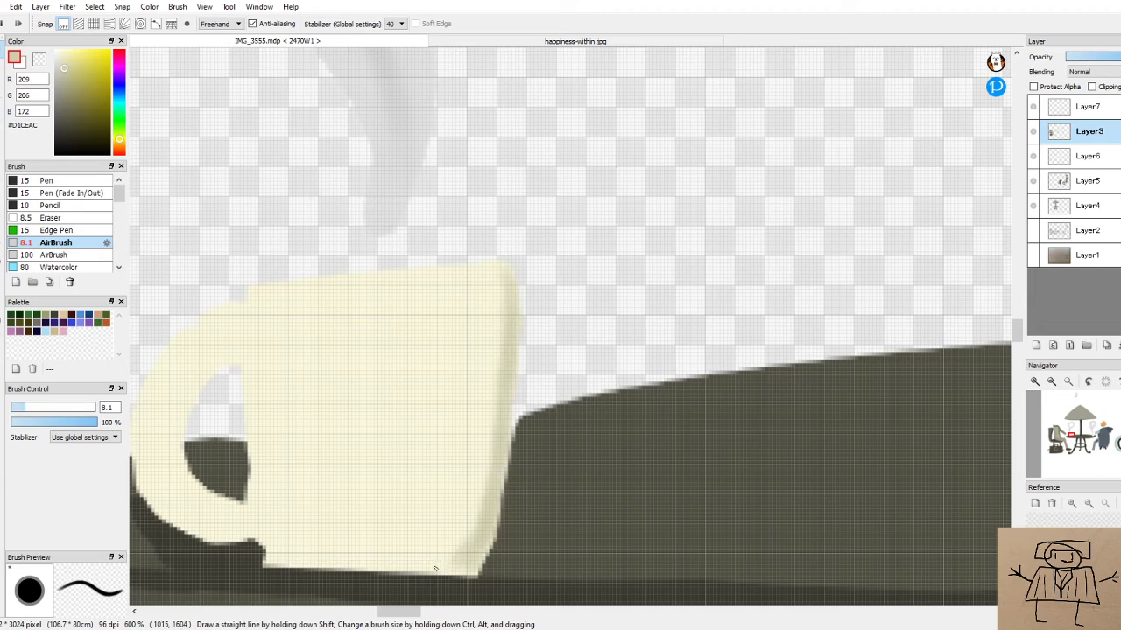
pyautogui.moveTo(371, 557)
pyautogui.mouseDown()
pyautogui.moveTo(407, 558)
pyautogui.moveTo(372, 563)
pyautogui.moveTo(438, 560)
pyautogui.mouseUp()
pyautogui.moveTo(278, 562)
pyautogui.mouseDown()
pyautogui.moveTo(418, 558)
pyautogui.moveTo(341, 562)
pyautogui.moveTo(446, 570)
pyautogui.moveTo(415, 570)
pyautogui.moveTo(471, 528)
pyautogui.moveTo(398, 569)
pyautogui.moveTo(429, 554)
pyautogui.moveTo(478, 496)
pyautogui.moveTo(476, 471)
pyautogui.moveTo(464, 509)
pyautogui.moveTo(489, 482)
pyautogui.mouseUp()
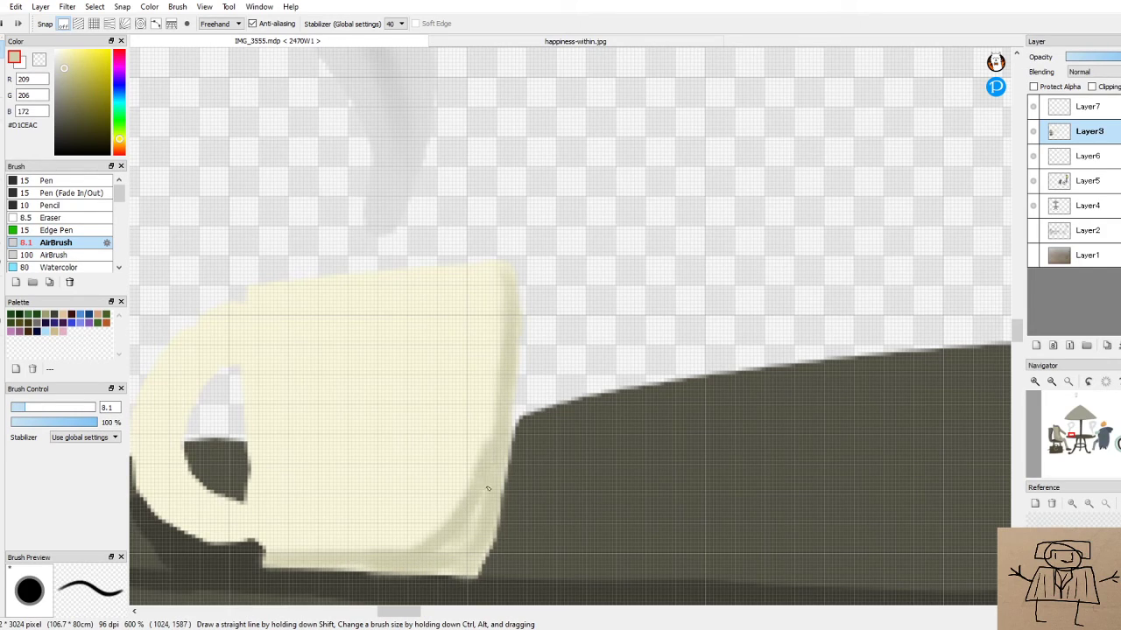
pyautogui.moveTo(461, 534); pyautogui.dragTo(464, 547)
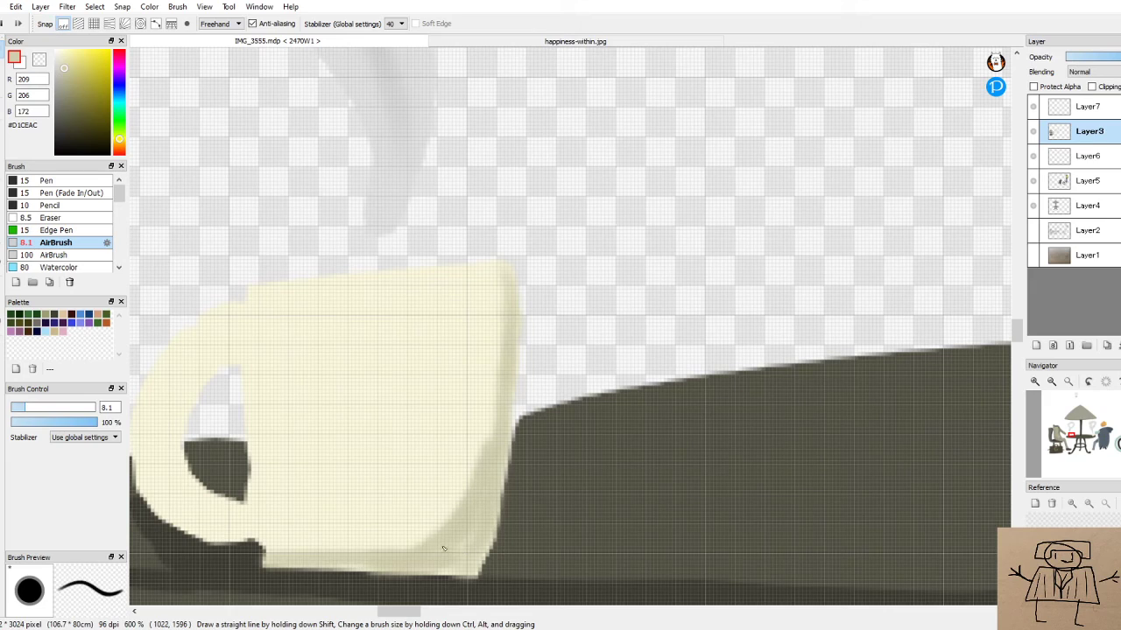
pyautogui.moveTo(393, 555)
pyautogui.mouseDown()
pyautogui.moveTo(475, 500)
pyautogui.moveTo(404, 548)
pyautogui.moveTo(453, 515)
pyautogui.mouseUp()
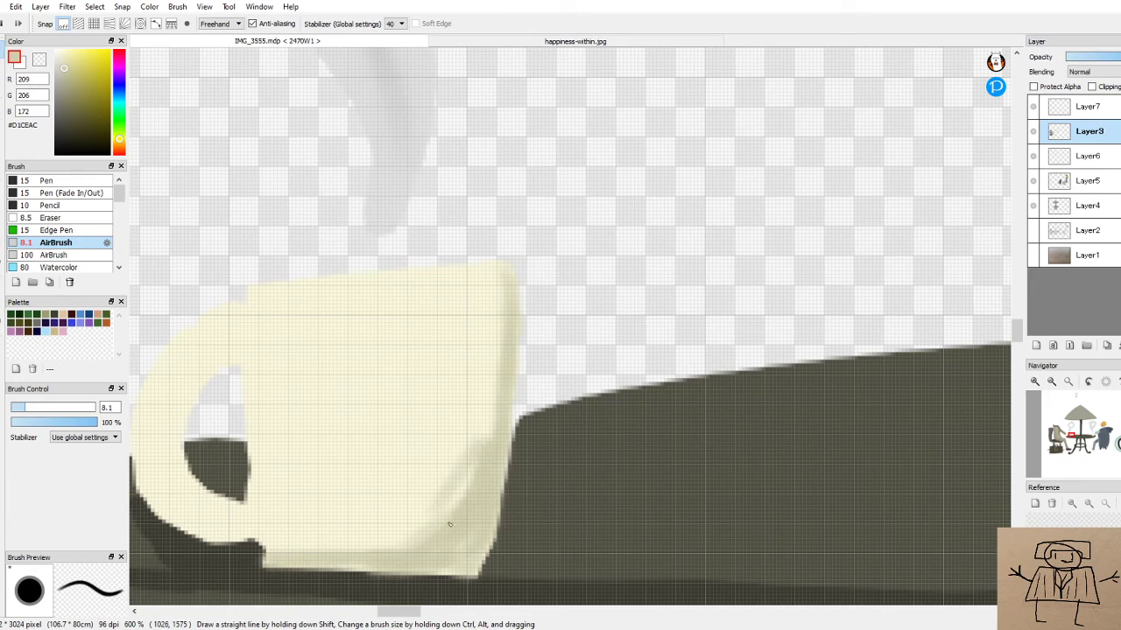
# Airbrush #D1CEAC shading where the left mug's handle joins the body and around the inside of the handle opening
pyautogui.moveTo(264, 547)
pyautogui.mouseDown()
pyautogui.moveTo(238, 537)
pyautogui.moveTo(280, 548)
pyautogui.moveTo(254, 537)
pyautogui.moveTo(302, 570)
pyautogui.mouseUp()
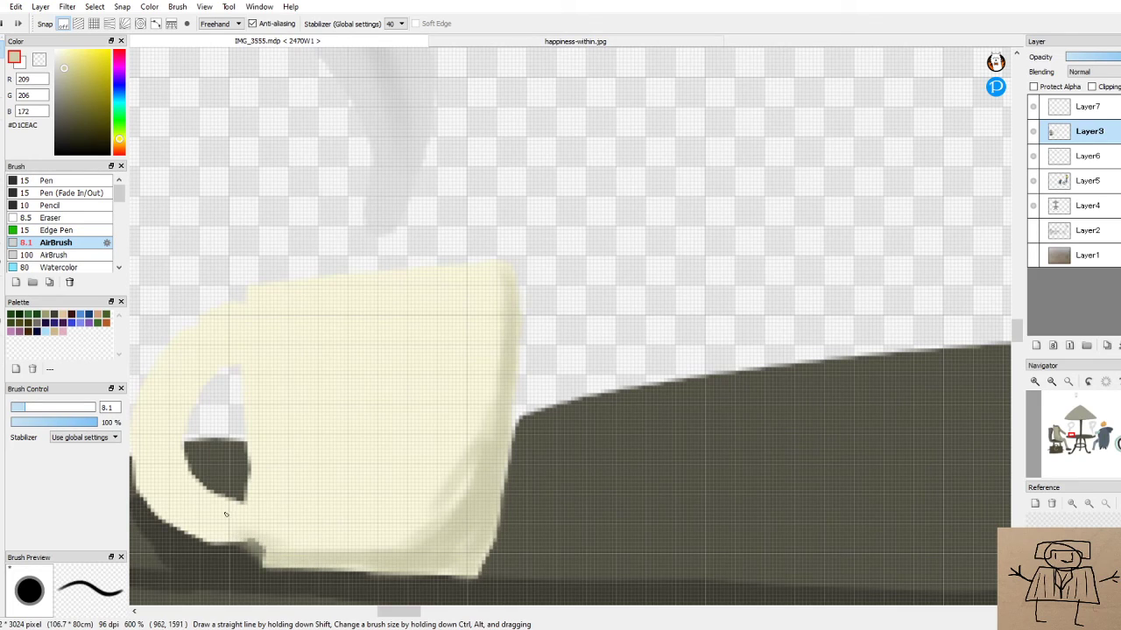
pyautogui.moveTo(235, 358)
pyautogui.mouseDown()
pyautogui.moveTo(202, 388)
pyautogui.moveTo(236, 357)
pyautogui.moveTo(197, 422)
pyautogui.moveTo(207, 379)
pyautogui.moveTo(179, 431)
pyautogui.moveTo(211, 501)
pyautogui.moveTo(176, 460)
pyautogui.moveTo(179, 424)
pyautogui.moveTo(187, 467)
pyautogui.moveTo(226, 512)
pyautogui.moveTo(195, 487)
pyautogui.moveTo(234, 492)
pyautogui.mouseUp()
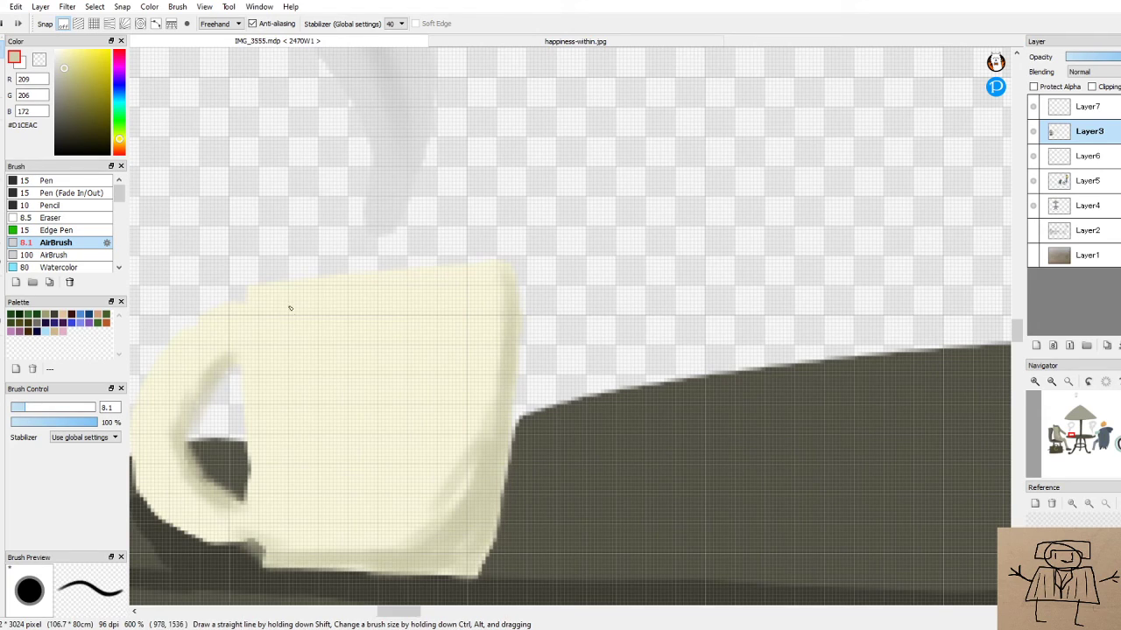
pyautogui.moveTo(252, 300); pyautogui.dragTo(260, 298)
pyautogui.moveTo(242, 366)
pyautogui.mouseDown()
pyautogui.moveTo(249, 399)
pyautogui.moveTo(247, 347)
pyautogui.moveTo(254, 464)
pyautogui.mouseUp()
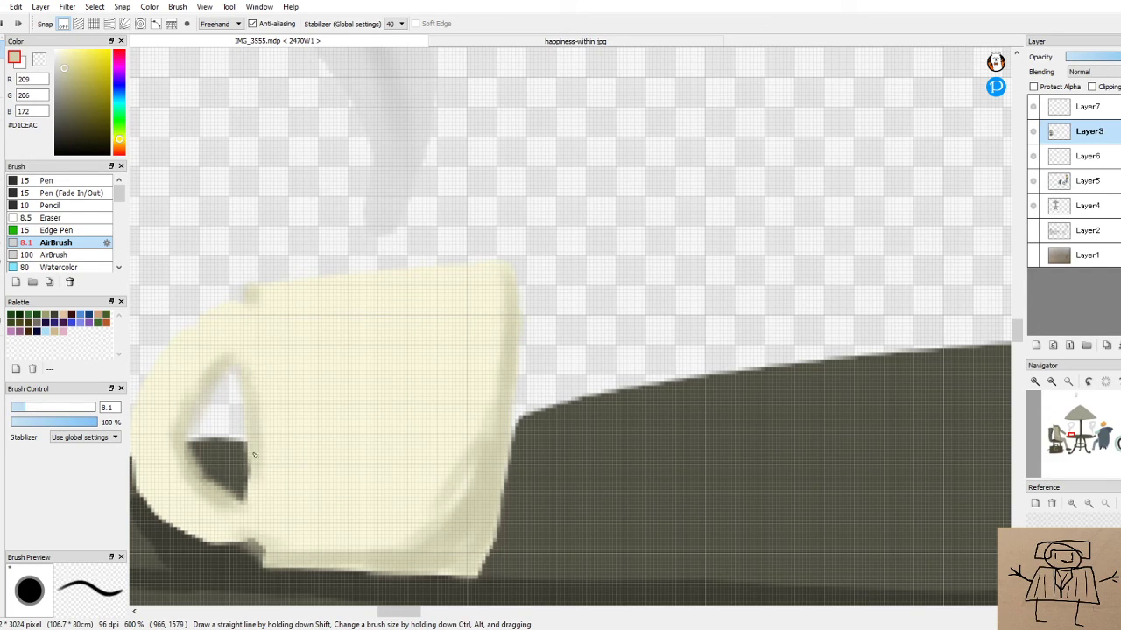
pyautogui.moveTo(258, 503)
pyautogui.mouseDown()
pyautogui.moveTo(253, 464)
pyautogui.moveTo(265, 445)
pyautogui.mouseUp()
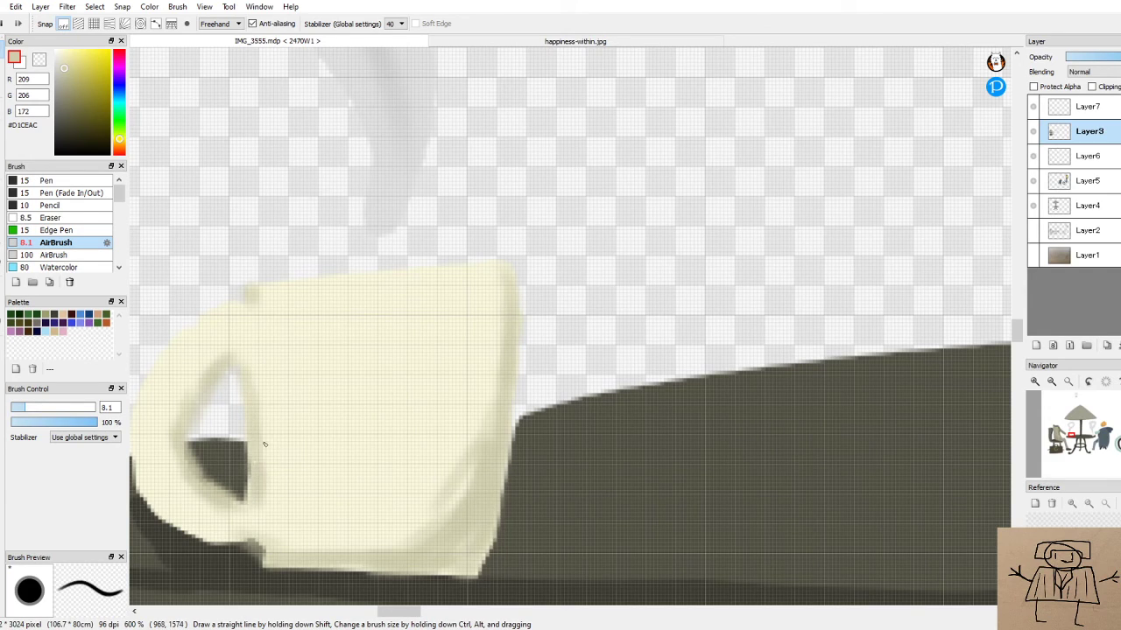
# Examine the shaded mug and shoe within the whole café scene at several zoom levels
pyautogui.scroll(-4, 404, 452)
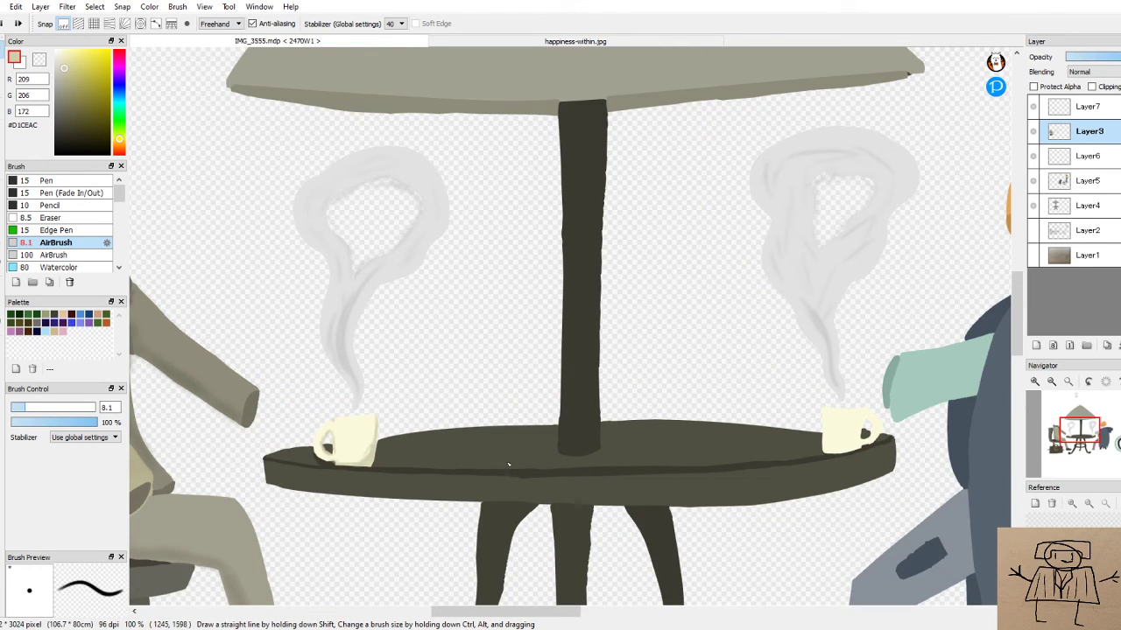
pyautogui.scroll(-3, 508, 464)
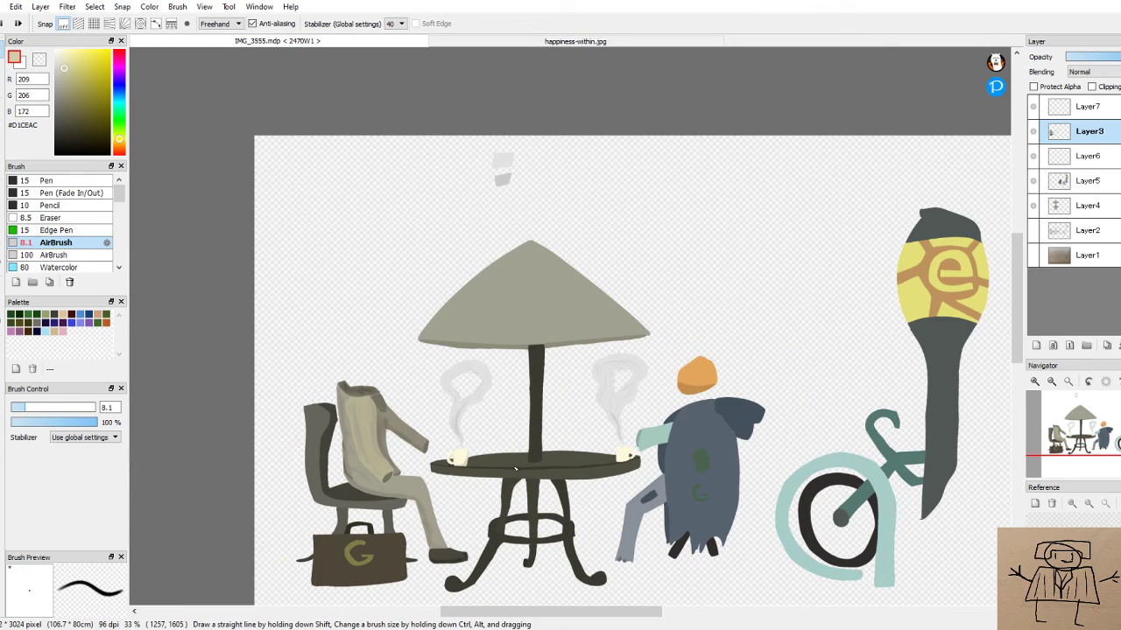
pyautogui.scroll(-2, 515, 470)
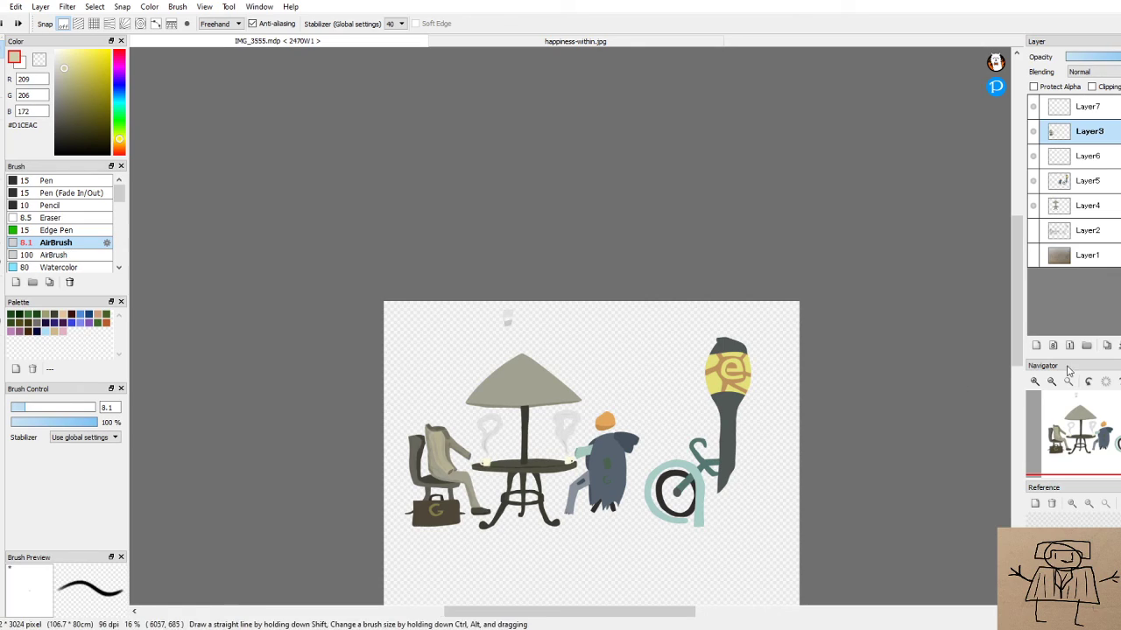
pyautogui.moveTo(1020, 346); pyautogui.dragTo(1019, 372)
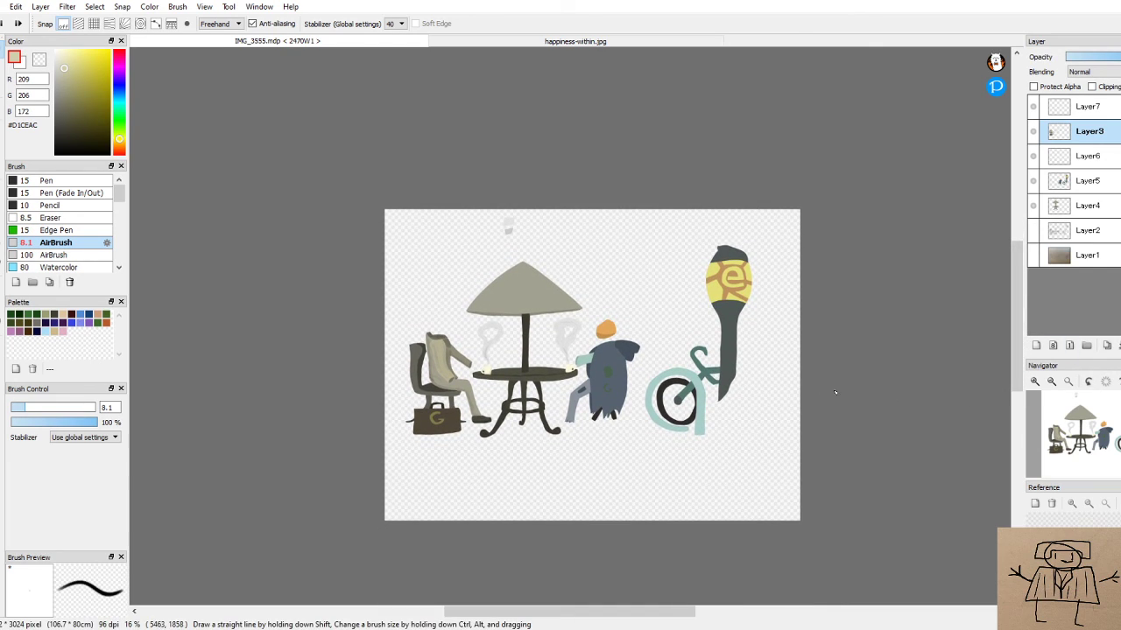
pyautogui.scroll(-2, 713, 382)
pyautogui.scroll(3, 712, 382)
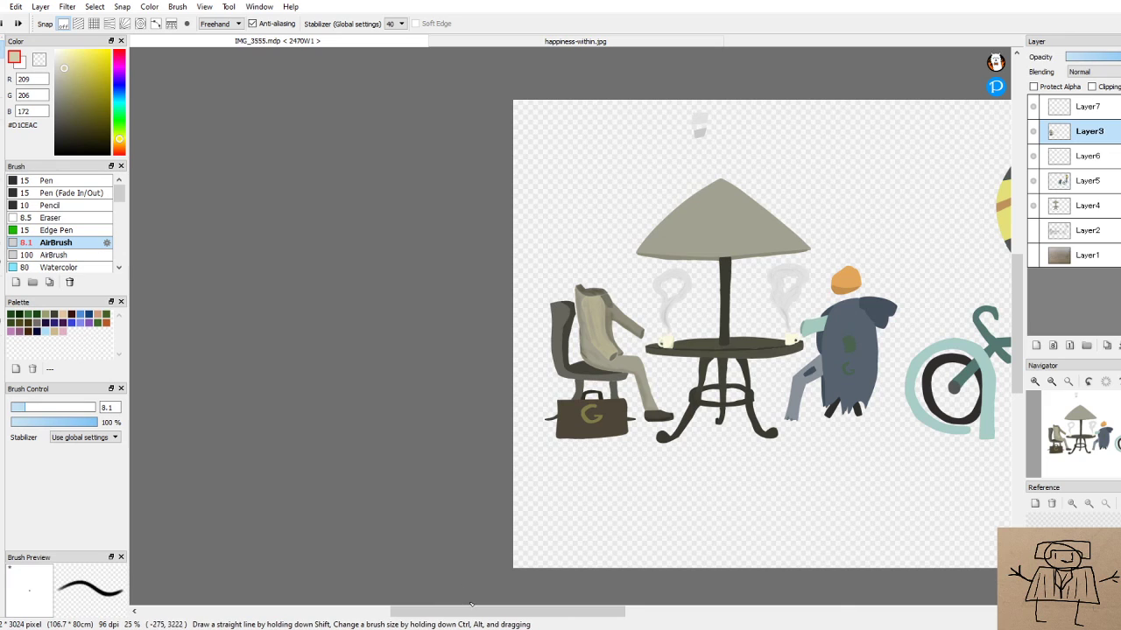
pyautogui.moveTo(468, 612); pyautogui.dragTo(486, 615)
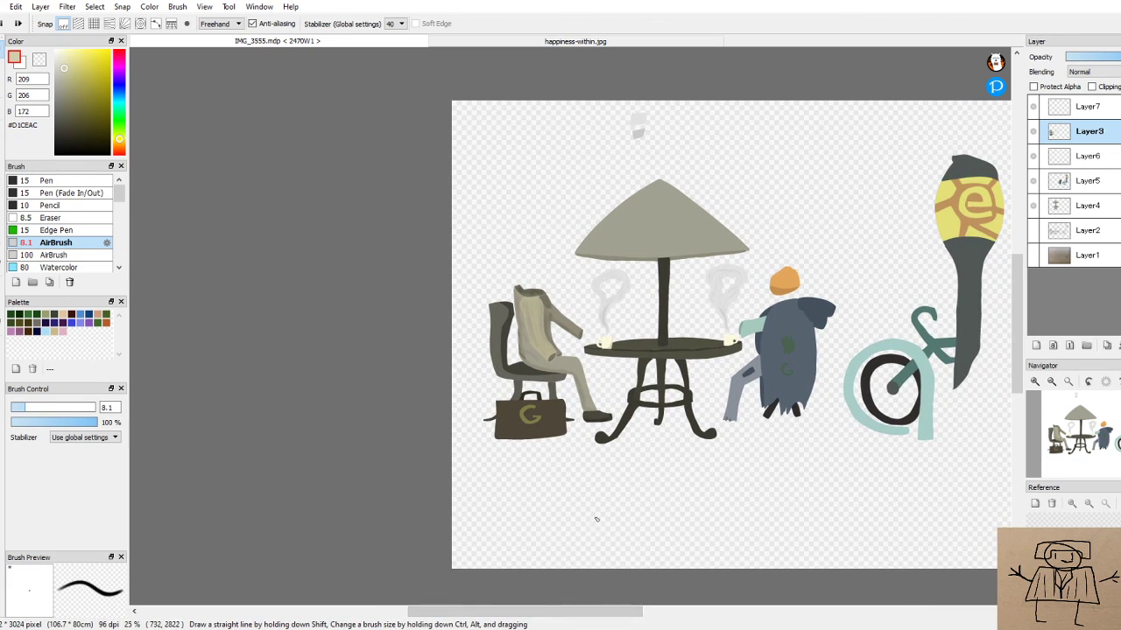
pyautogui.scroll(3, 677, 410)
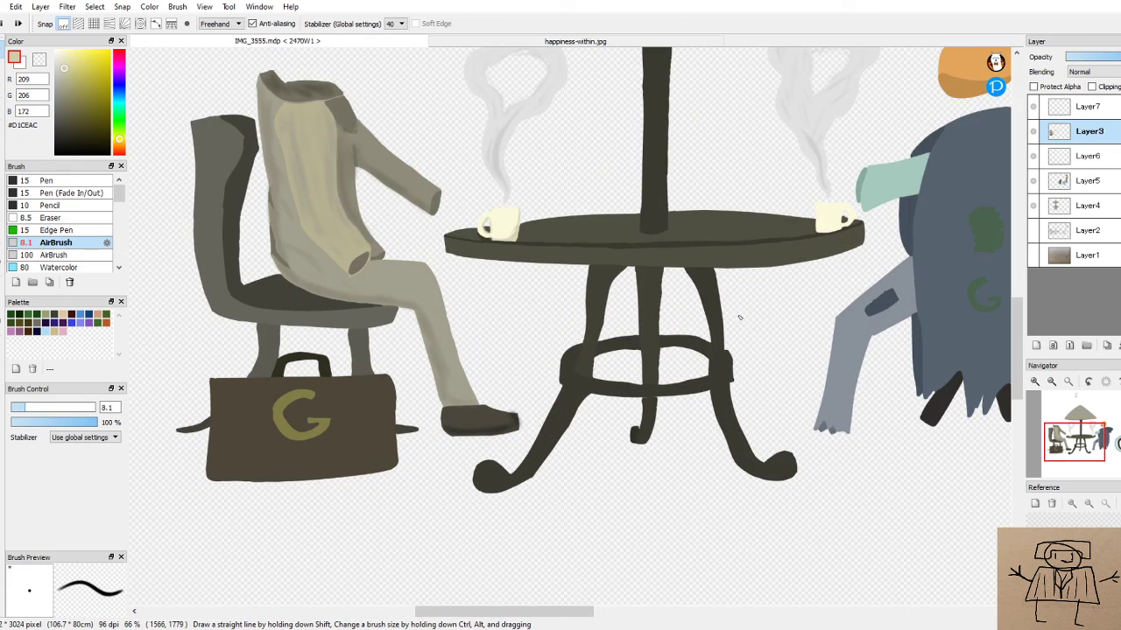
pyautogui.scroll(-4, 740, 320)
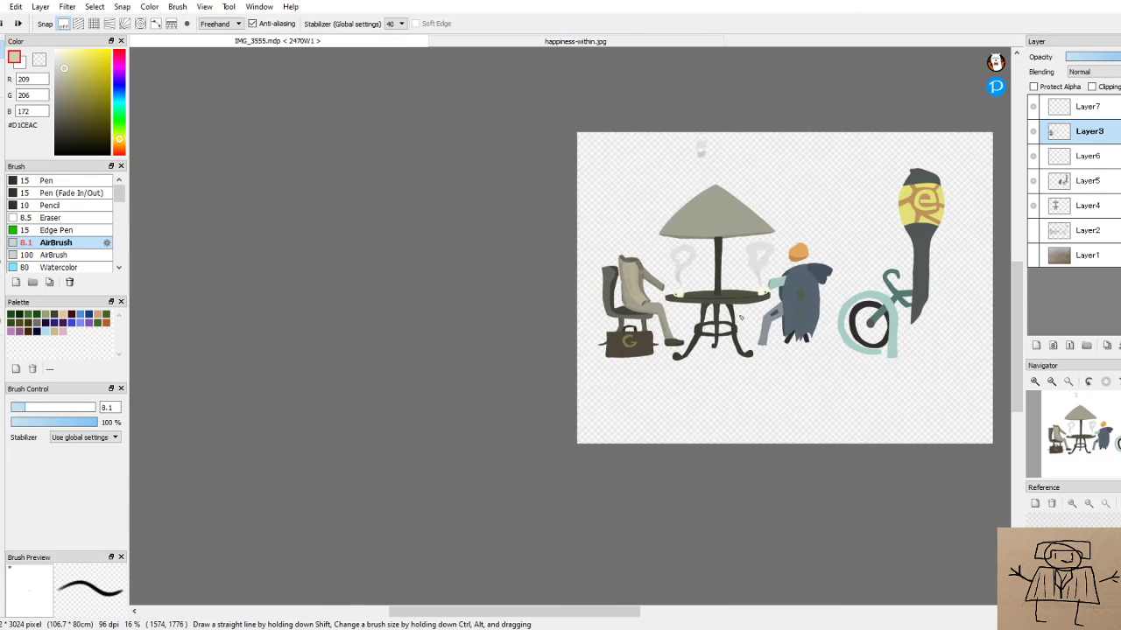
pyautogui.moveTo(593, 611); pyautogui.dragTo(637, 611)
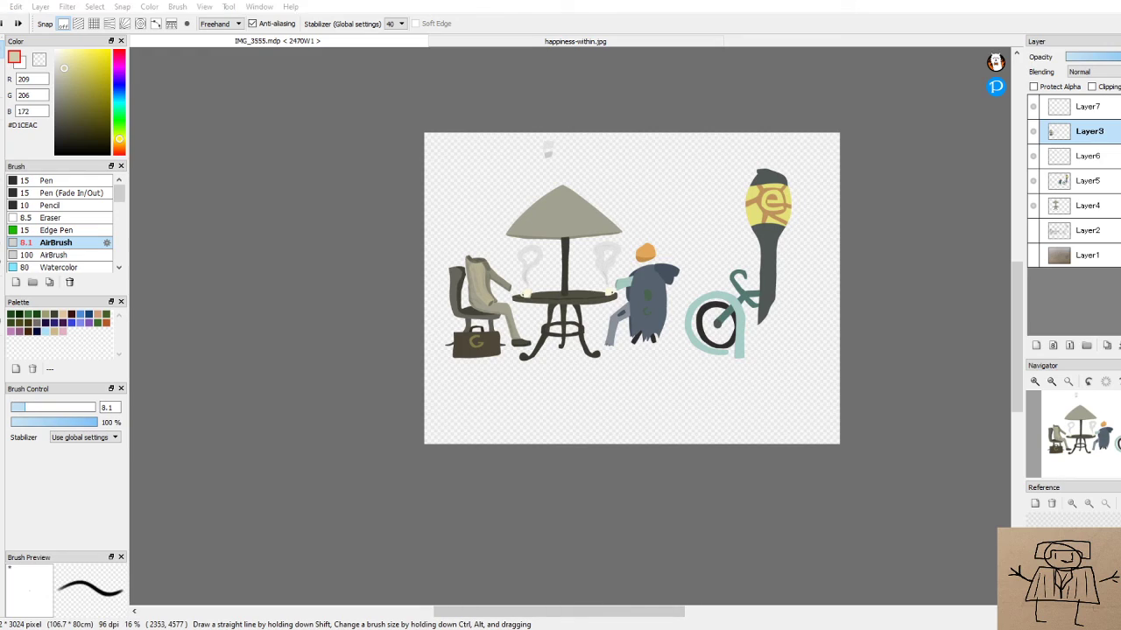